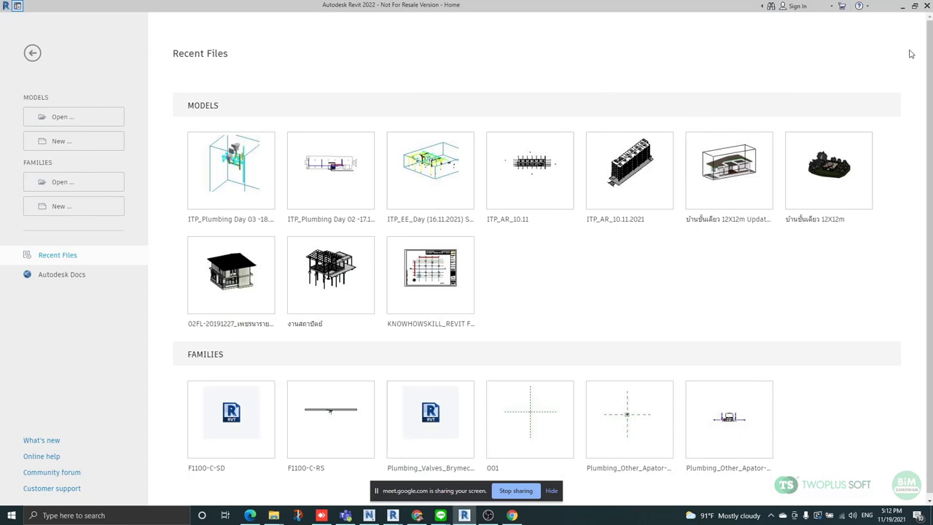
Minimize Revit and, from the desktop Work folder, open ITP > Electrical > Day 08 - 16.11.2021 in File Explorer.
left_click(902, 6)
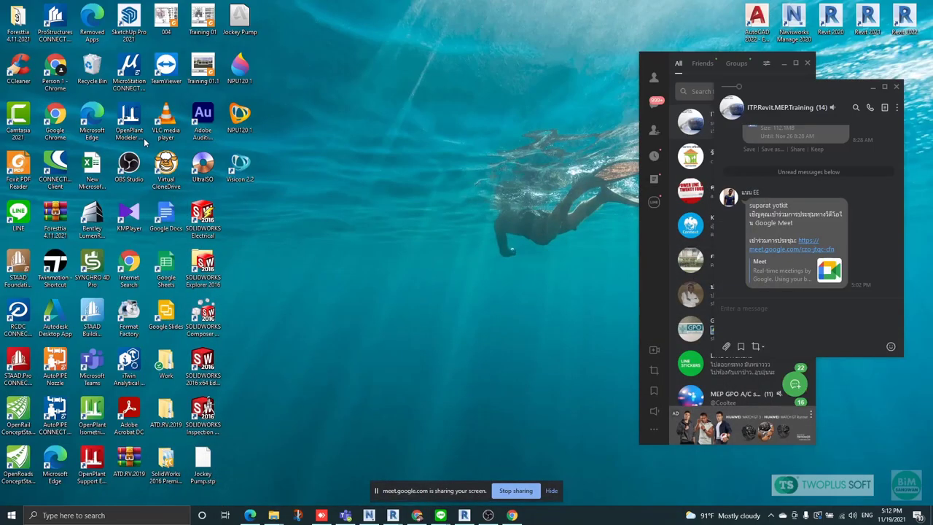
double_click(166, 371)
left_click(386, 122)
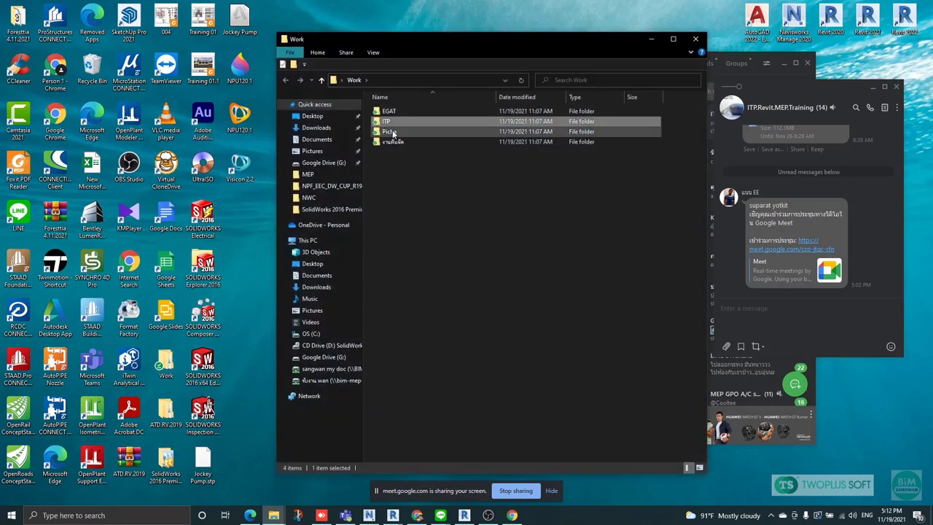
double_click(387, 122)
double_click(393, 112)
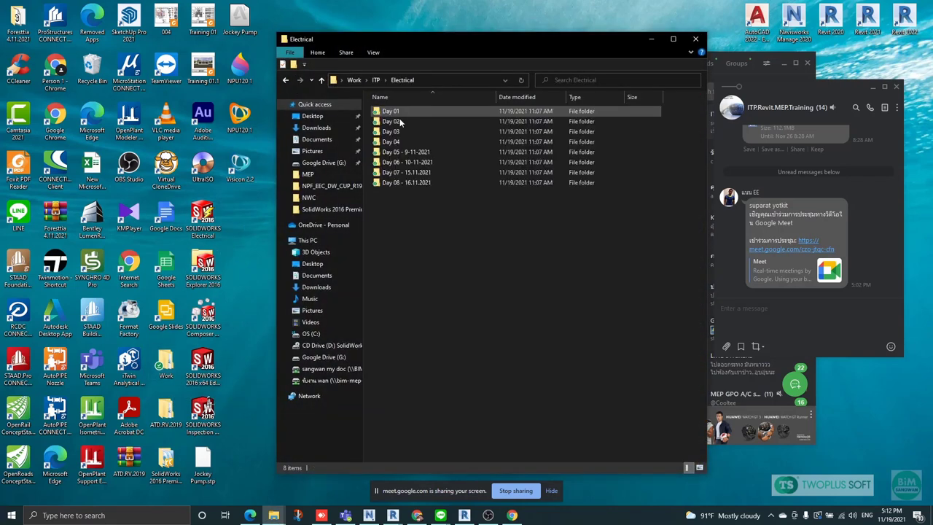
left_click(405, 184)
double_click(405, 184)
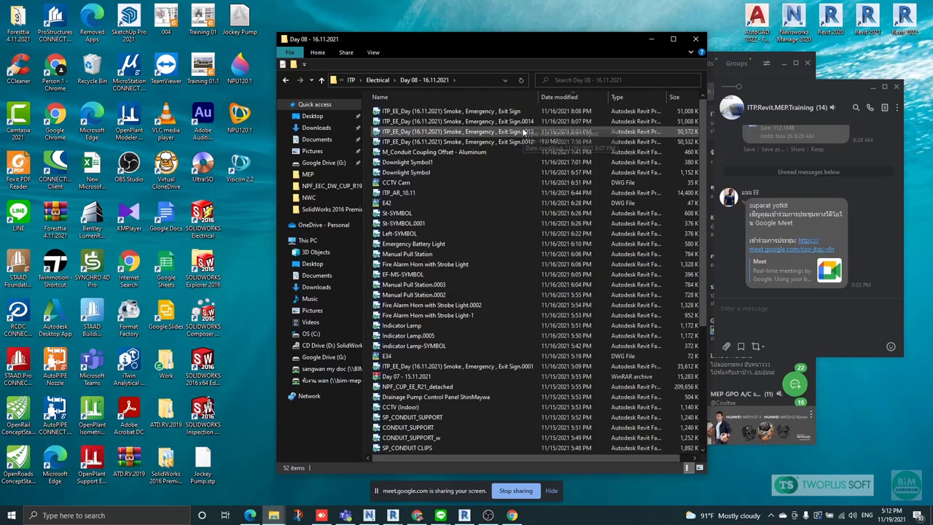
Return to the Electrical folder and make a copy of the Day 08 - 16.11.2021 folder there.
left_click(500, 112)
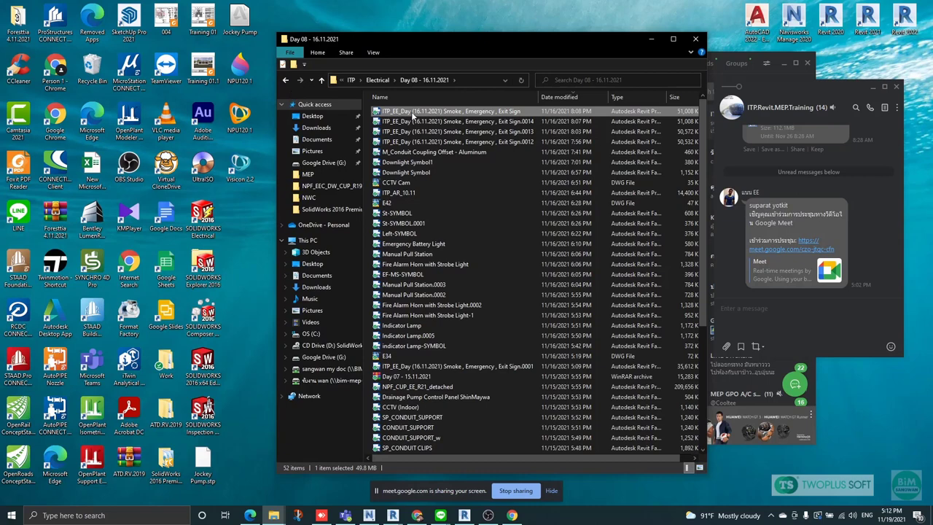
left_click(285, 81)
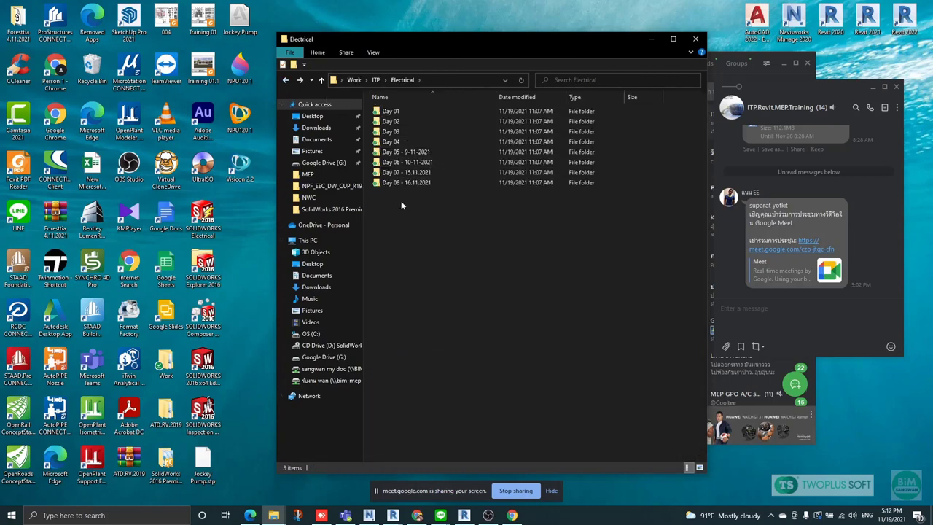
key("ctrl+v")
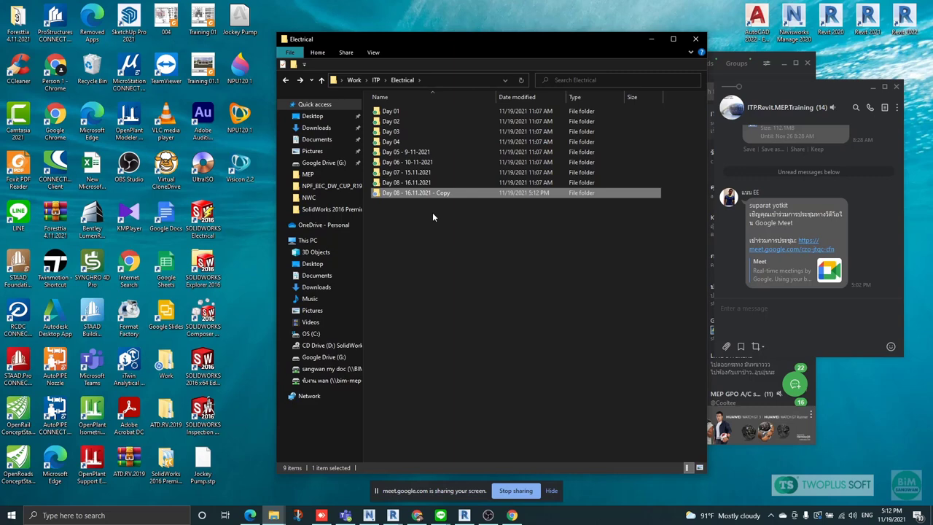
Rename the copied folder as "Day 09 - 19.11.2021".
left_click(393, 194)
left_click(397, 193)
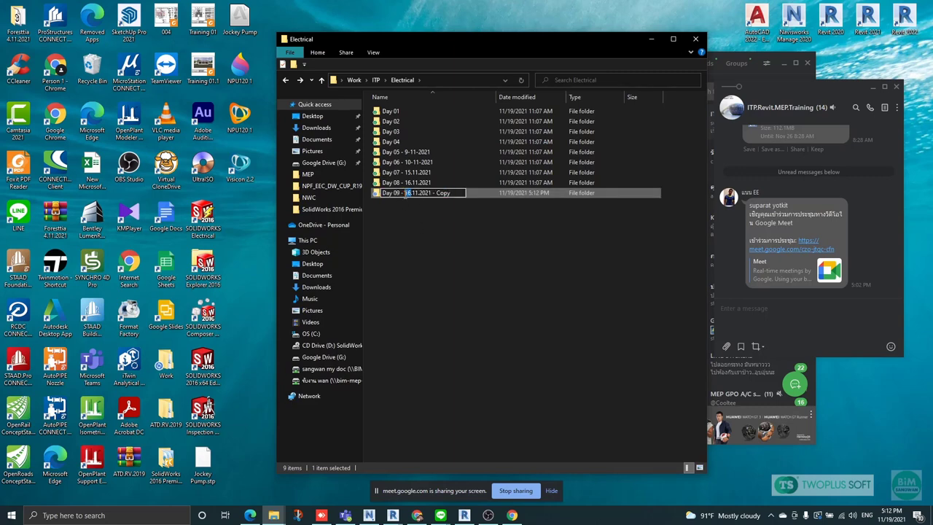
key("BackSpace")
type("9")
key("Return")
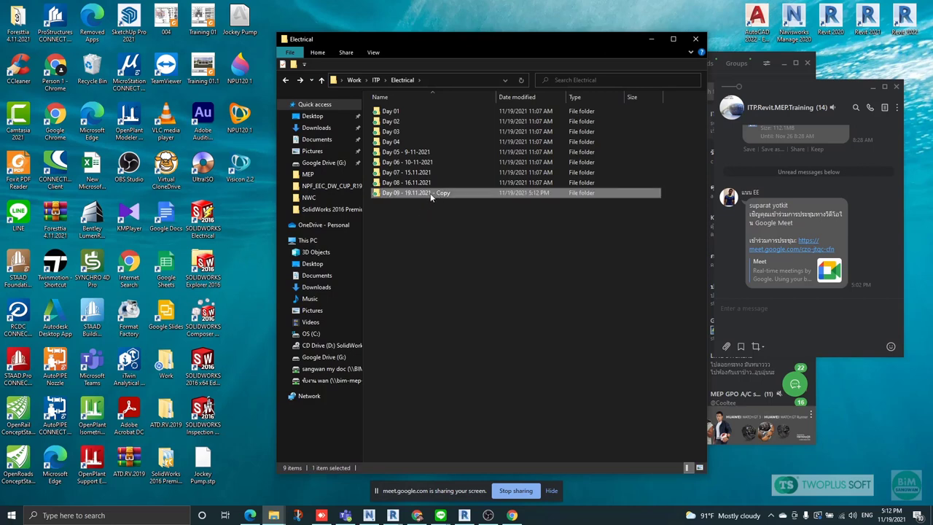
left_click(432, 193)
left_click_drag(431, 192, 499, 192)
key("BackSpace")
left_click(449, 255)
Open the Day 09 - 19.11.2021 folder, sort its files by date modified with the newest first, and widen the name column.
double_click(412, 192)
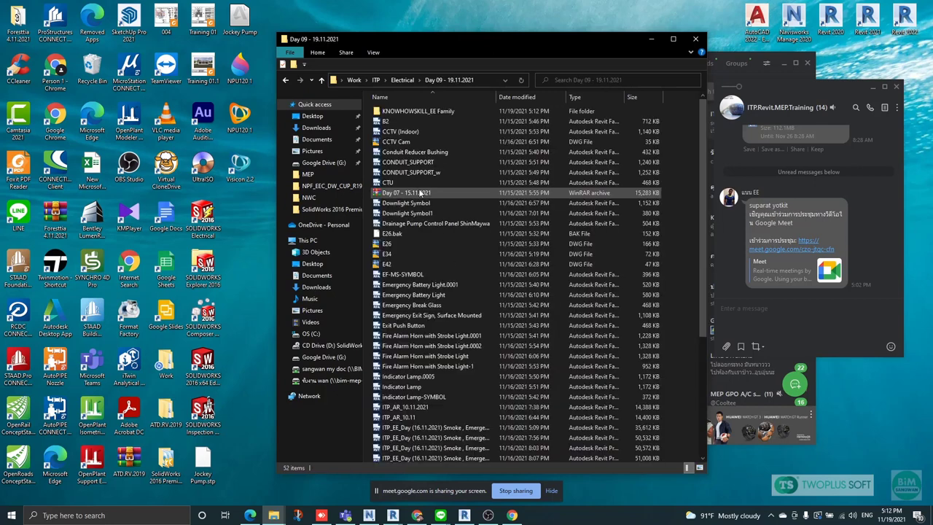
left_click(500, 97)
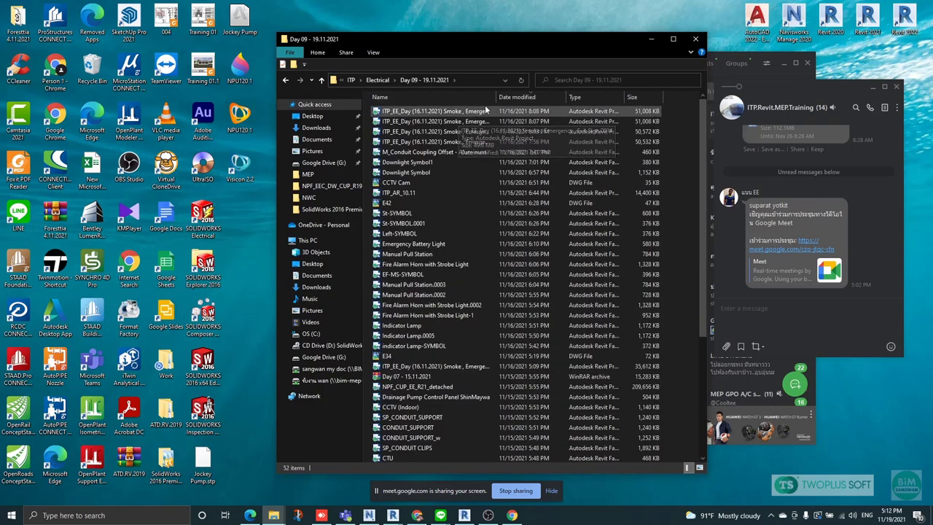
left_click_drag(495, 97, 537, 97)
Rename the newest Smoke, Emergency, Exit Sign project file as "ITP_EE_Day 09 (19.11.2021)".
left_click(418, 111)
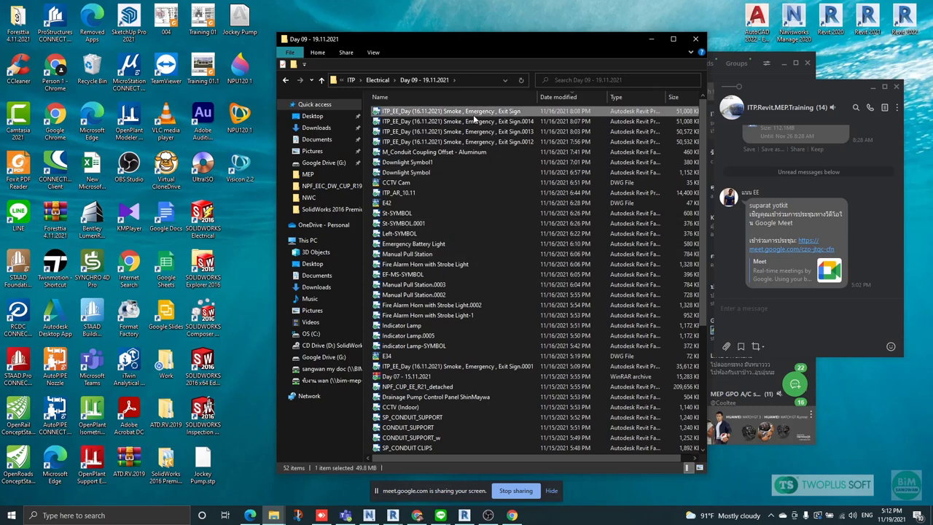
left_click(420, 111)
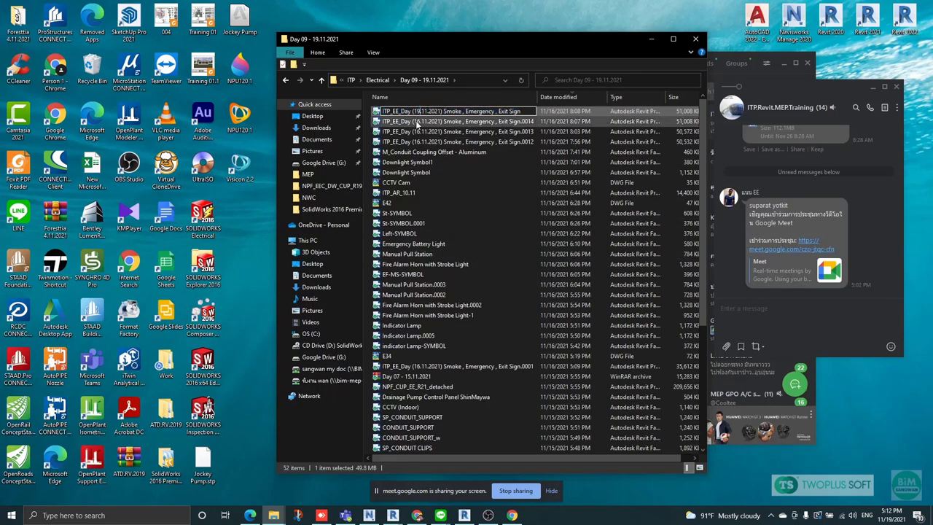
type("09")
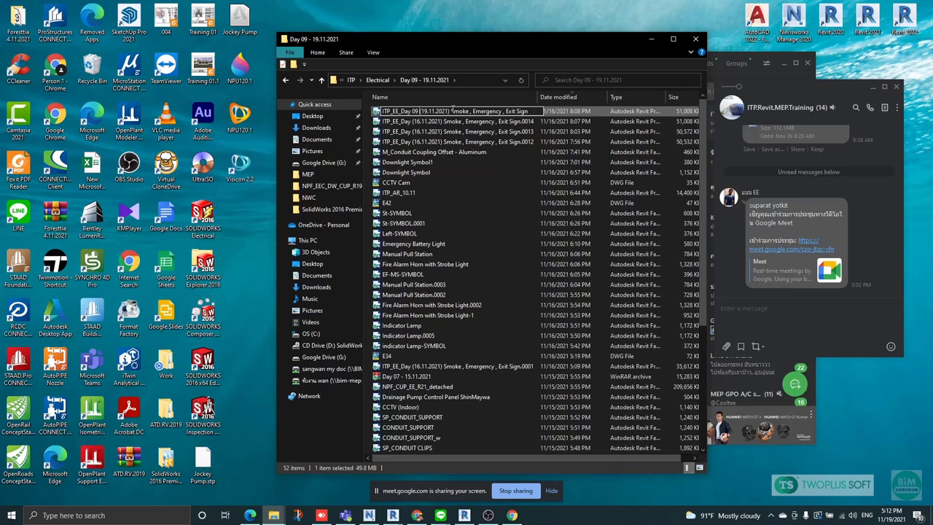
left_click_drag(451, 110, 600, 112)
key("Delete")
left_click(503, 215)
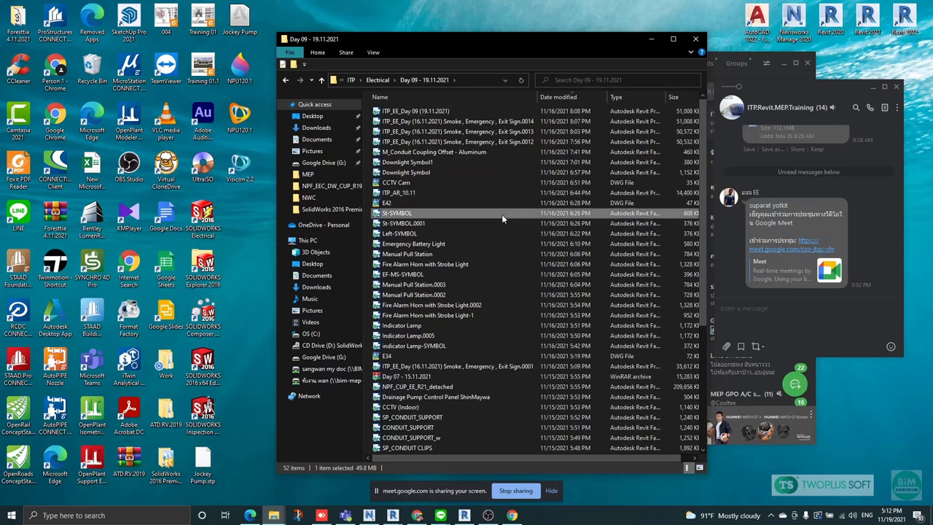
Send the ITP_EE_Day 09 (19.11.2021) and ITP_AR_10.11 project files to the ITP.Revit.MEP.Training chat.
left_click(414, 112)
left_click_drag(408, 113, 777, 295)
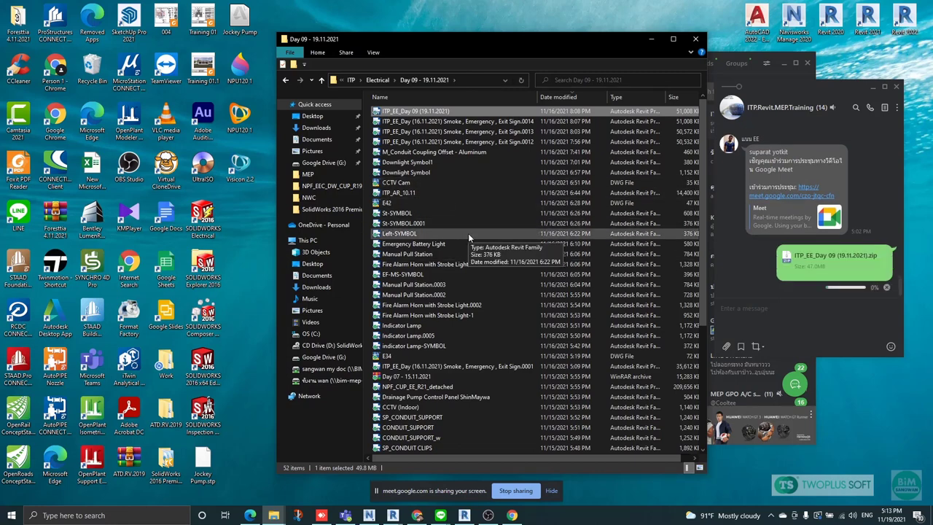
scroll(469, 233, "down", 6)
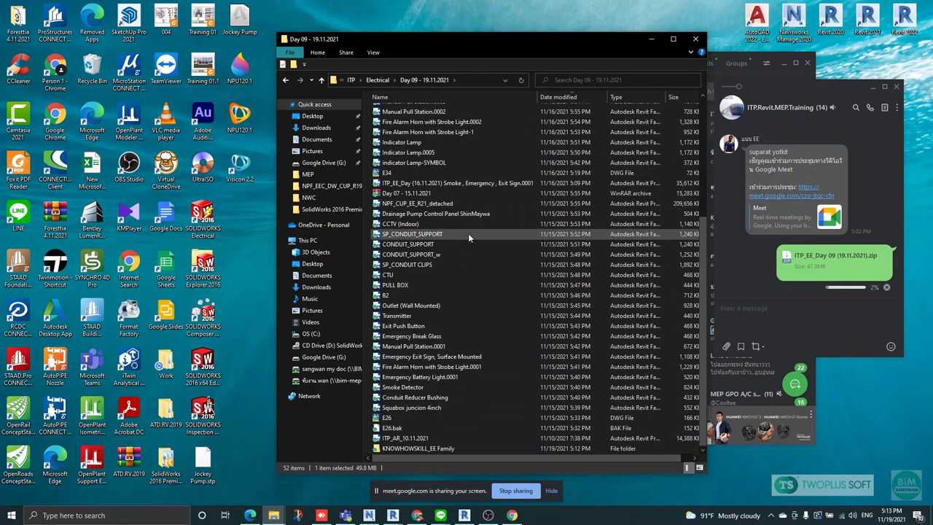
scroll(471, 230, "up", 2)
scroll(474, 228, "down", 2)
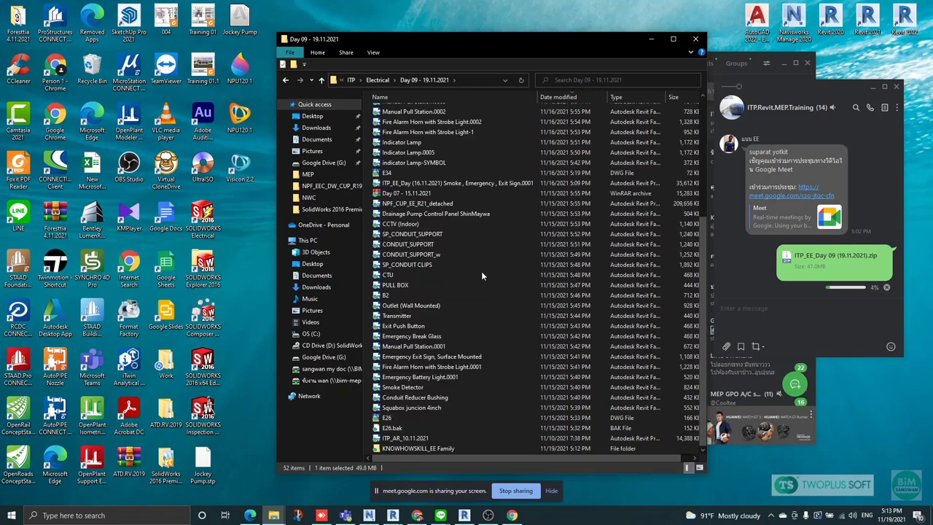
left_click(432, 439)
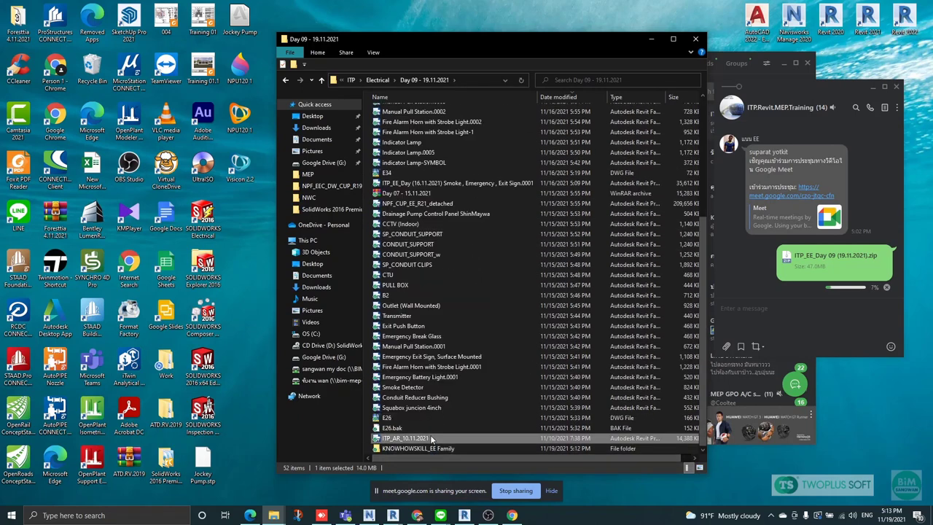
scroll(456, 392, "up", 5)
scroll(459, 381, "down", 5)
scroll(460, 383, "up", 4)
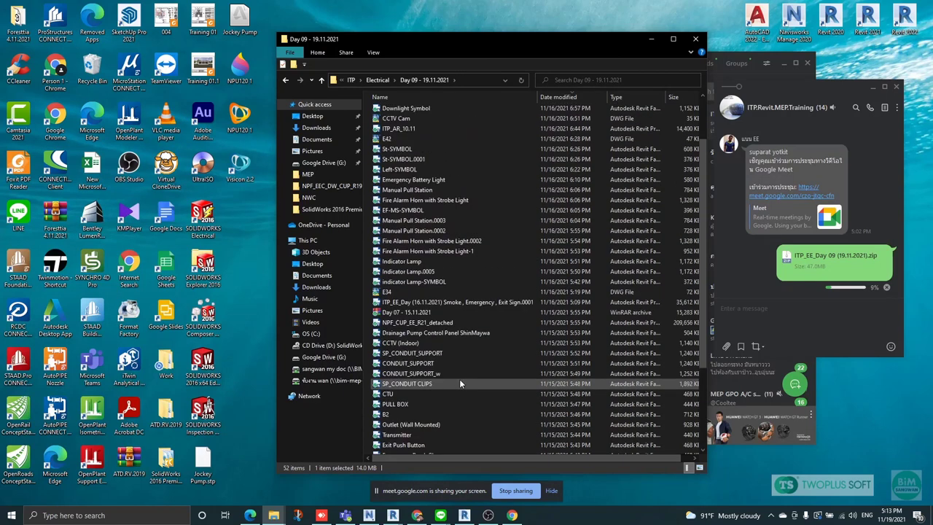
scroll(460, 379, "up", 2)
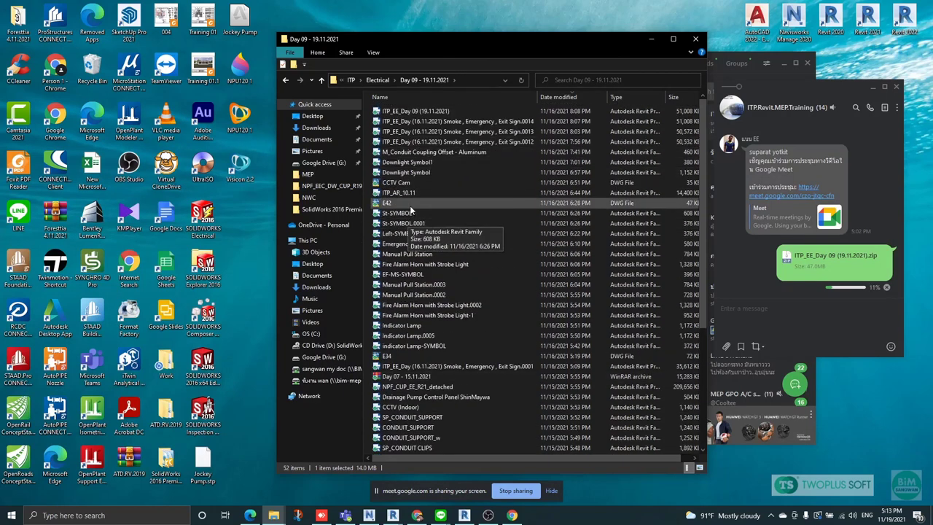
left_click_drag(398, 194, 791, 299)
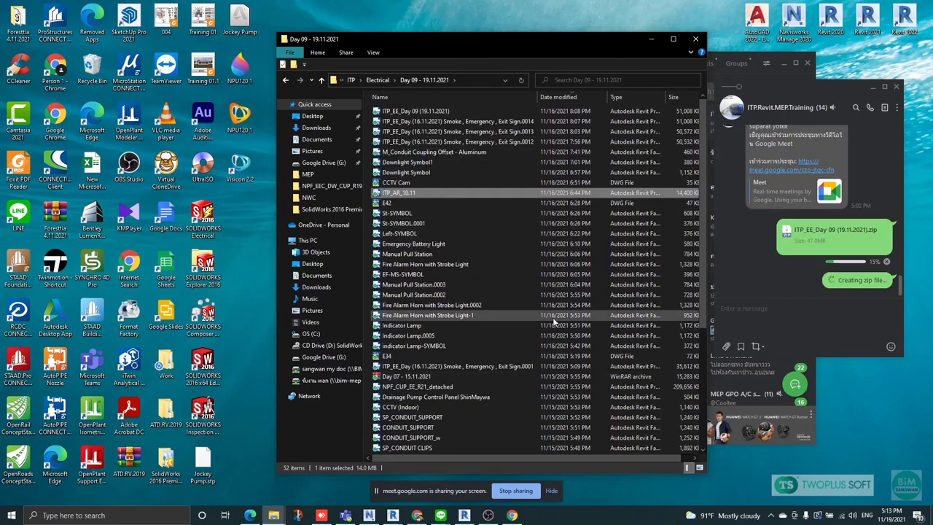
Delete the older ITP_AR_10.11.2021 project from the Day 09 folder and select ITP_EE_Day 09 (19.11.2021).
scroll(496, 306, "down", 6)
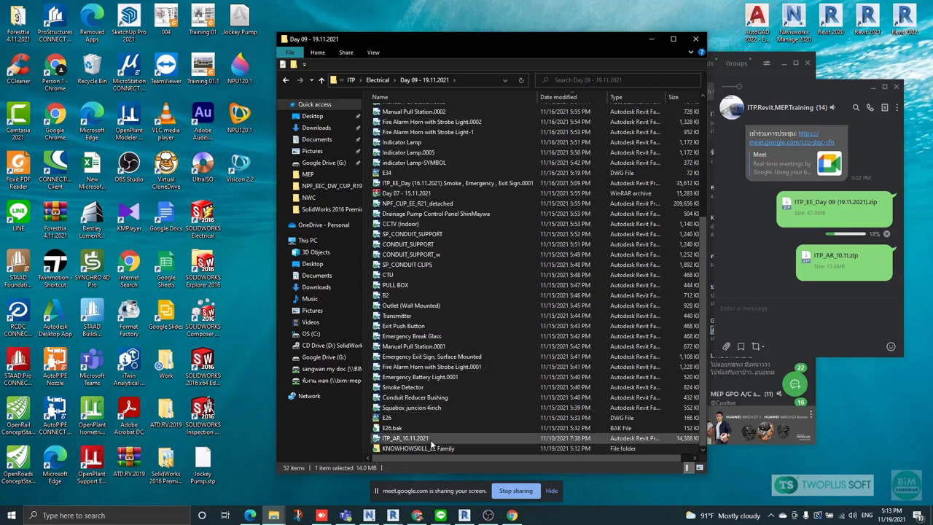
key("Delete")
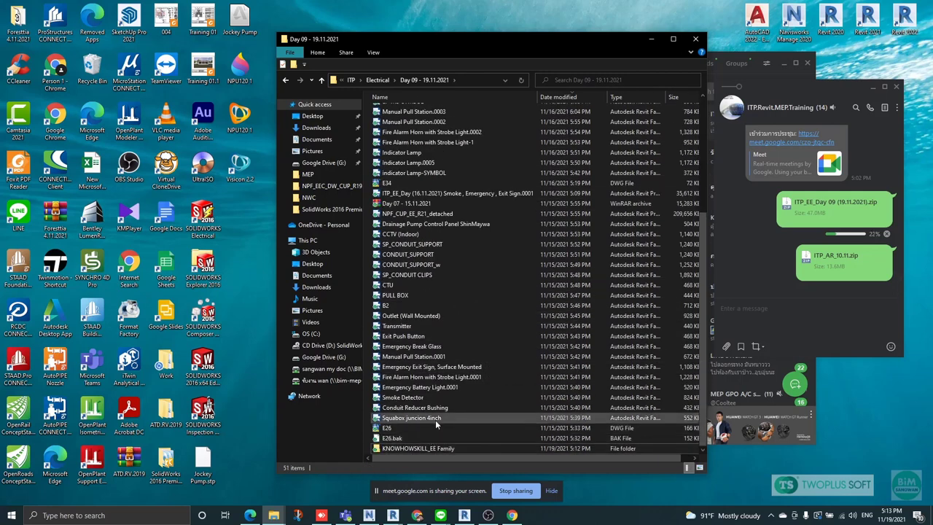
left_click(436, 113)
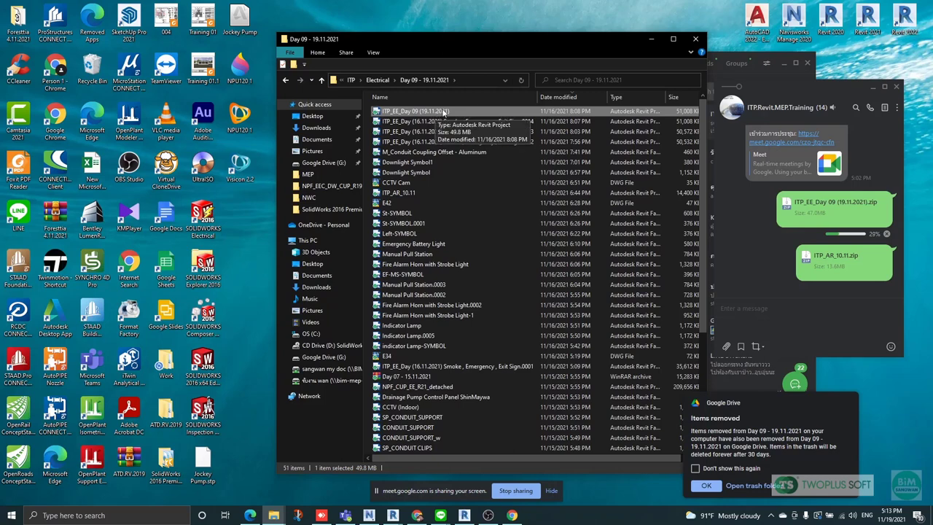
Switch to Revit 2022 and open the ITP_EE_Day 09 (19.11.2021) project from Desktop > Work > ITP > Electrical > Day 09 - 19.11.2021.
left_click(465, 516)
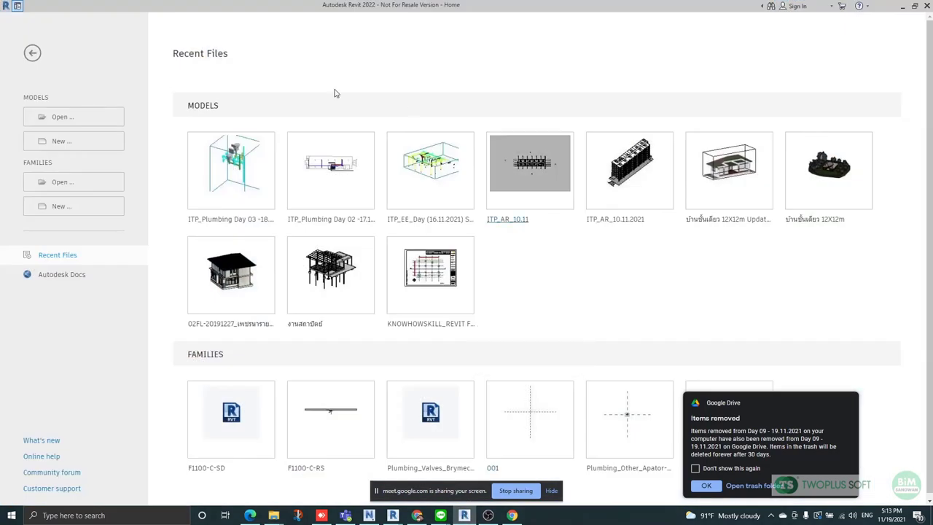
left_click(63, 118)
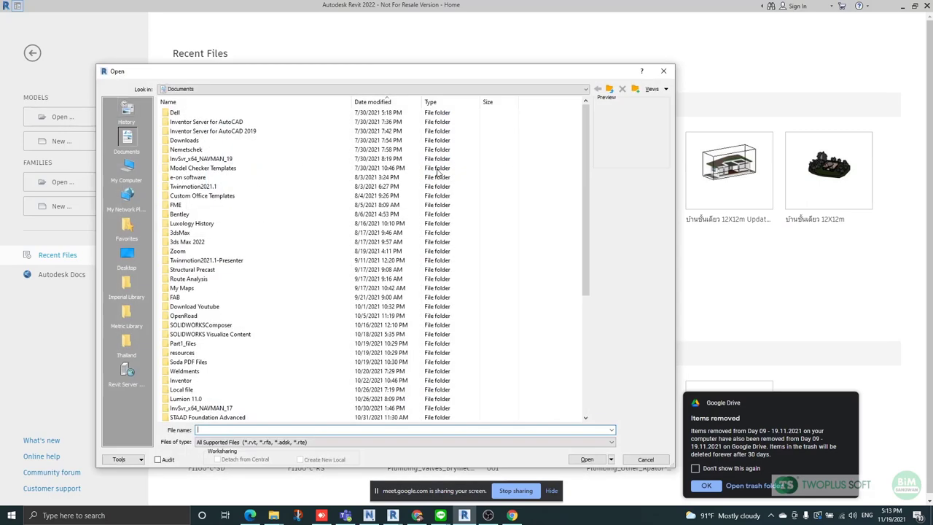
left_click(127, 255)
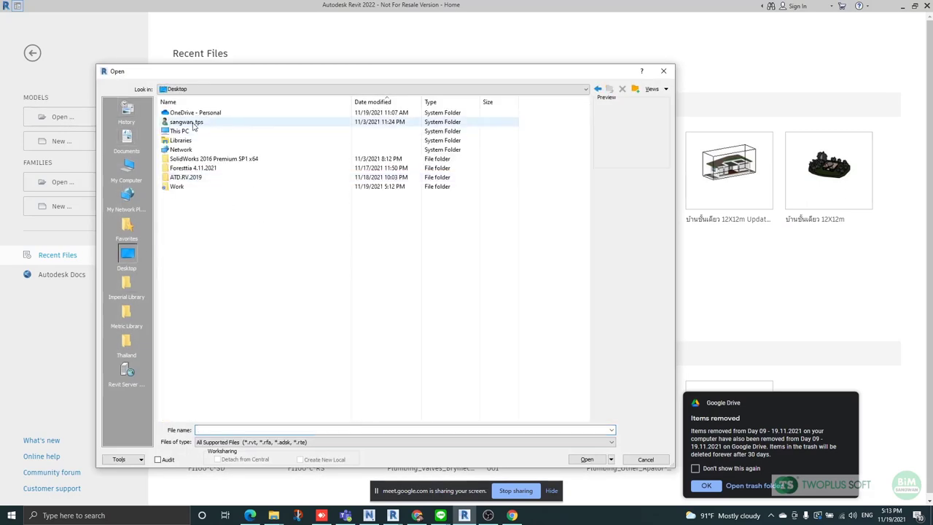
double_click(177, 187)
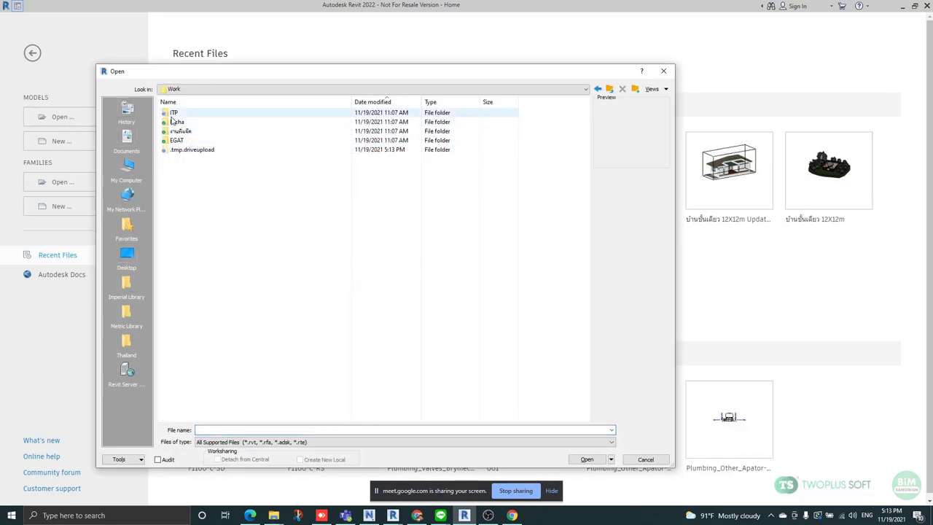
double_click(173, 122)
double_click(178, 131)
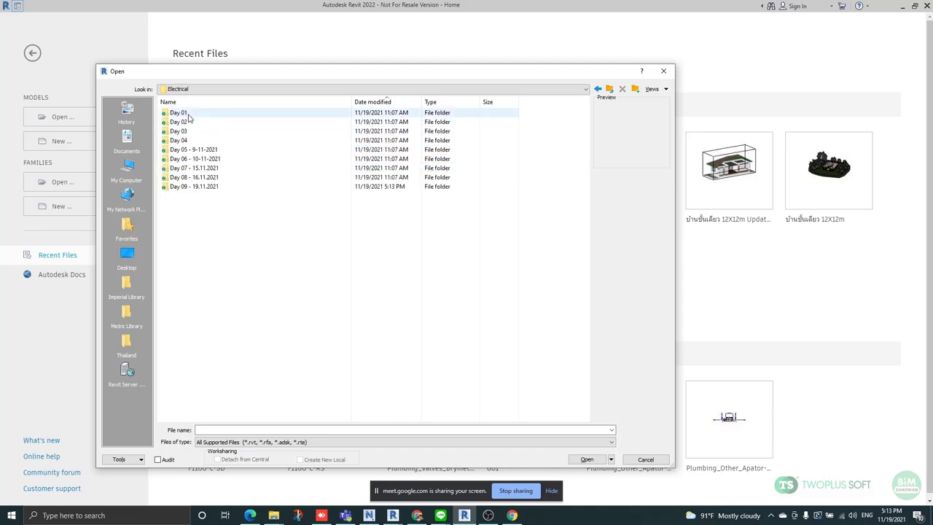
double_click(197, 186)
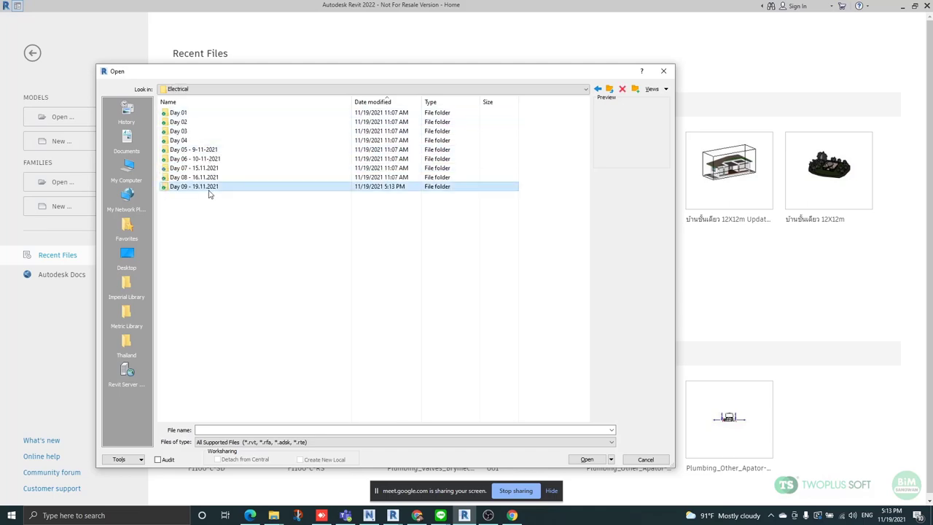
left_click(373, 102)
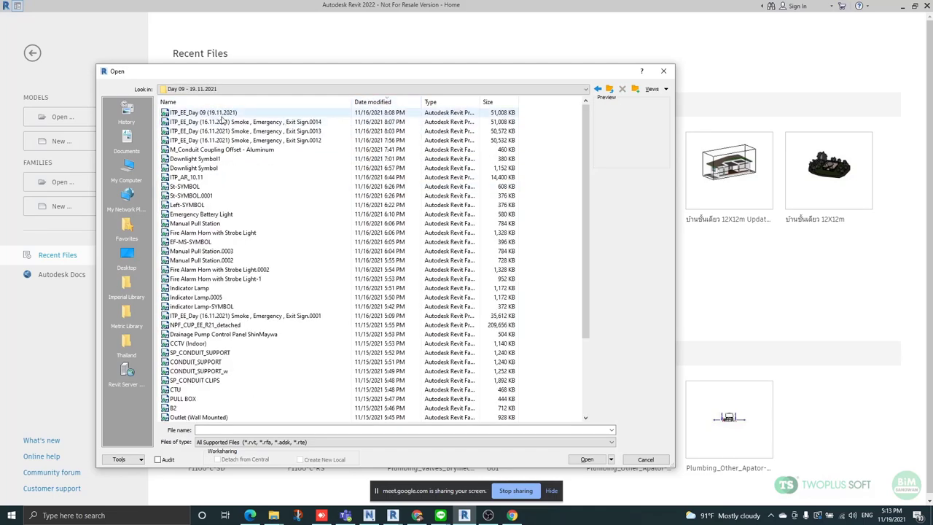
double_click(217, 114)
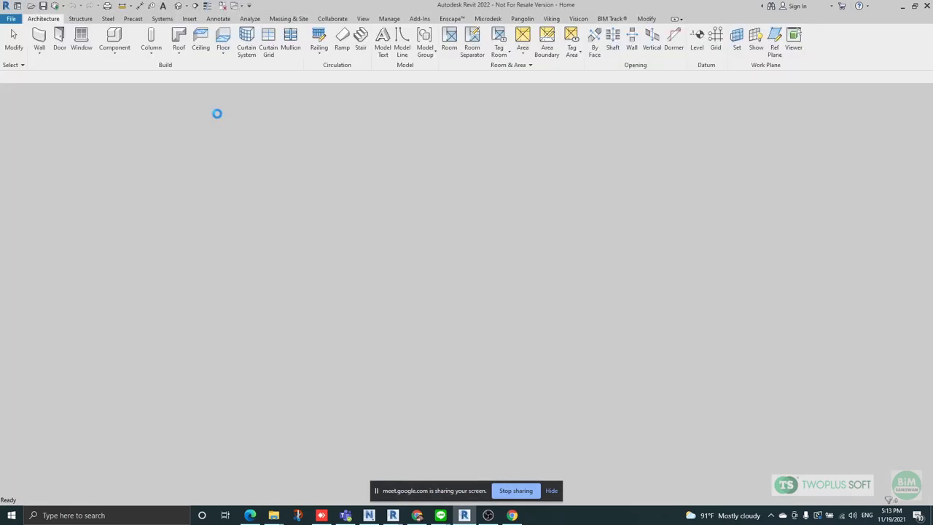
Hide the screen-sharing notice and switch to the OBS recording window.
left_click(552, 491)
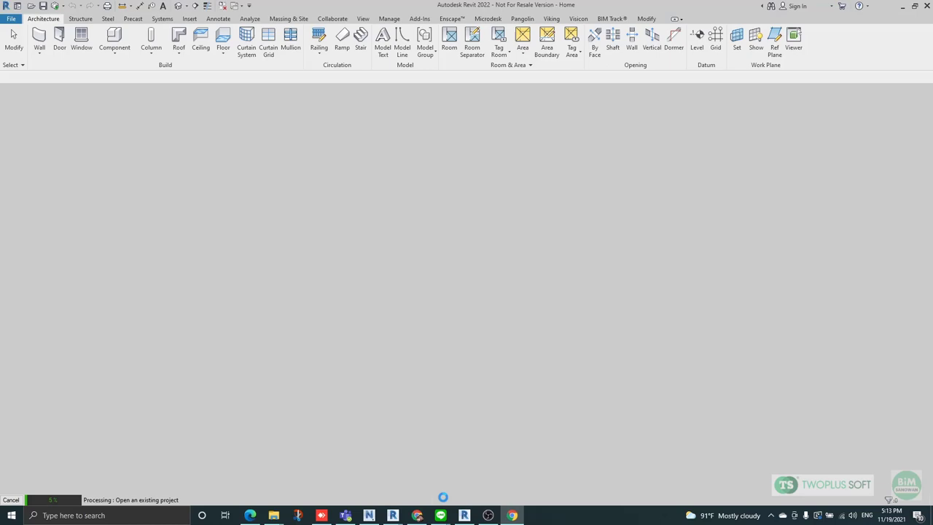
left_click(488, 516)
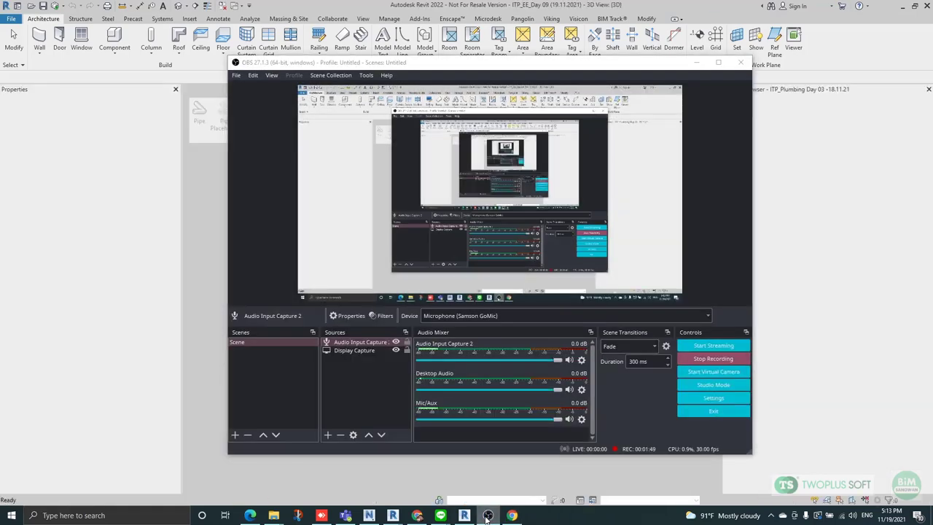
Dismiss the OBS window and continue opening the project while ignoring the unresolved references.
left_click(488, 516)
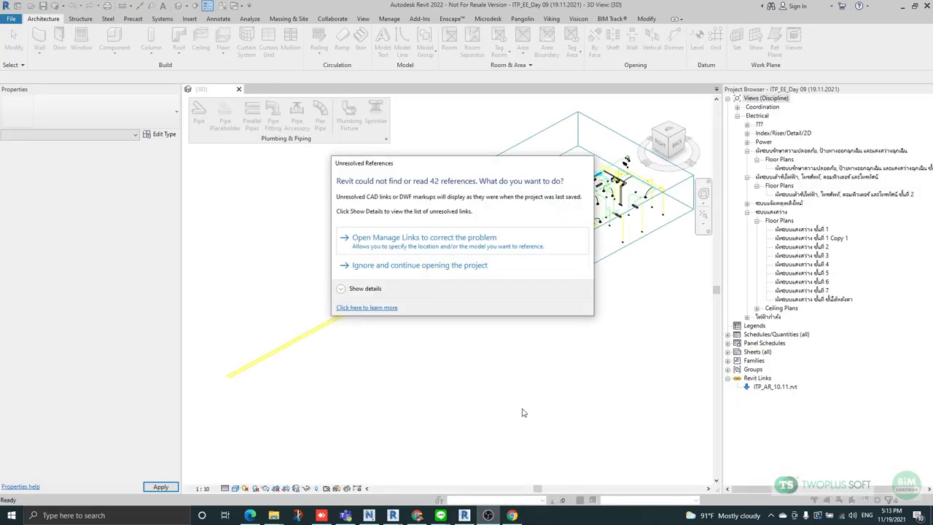
left_click(419, 265)
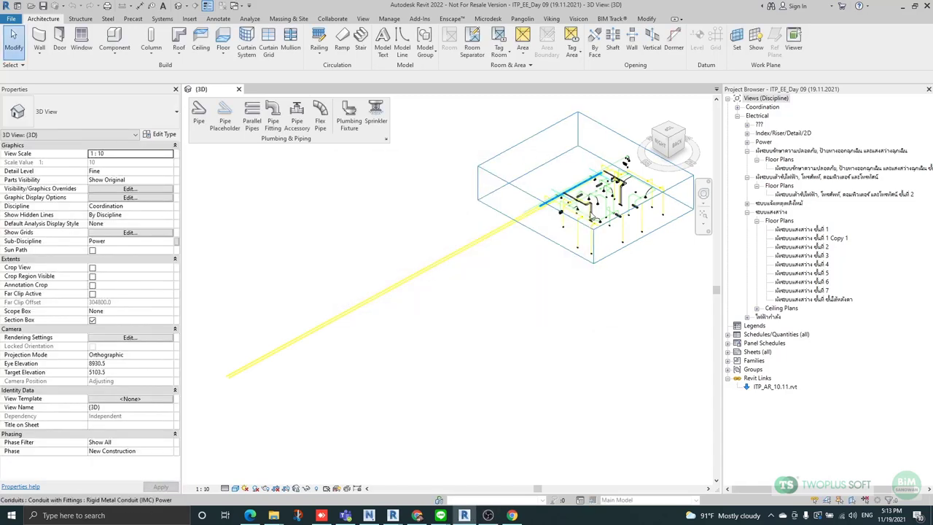
Examine the 3D electrical model from several angles, including the conduit runs, consumer unit and conduit offsets.
scroll(313, 240, "up", 5)
middle_click_drag(368, 322, 334, 393, "shift")
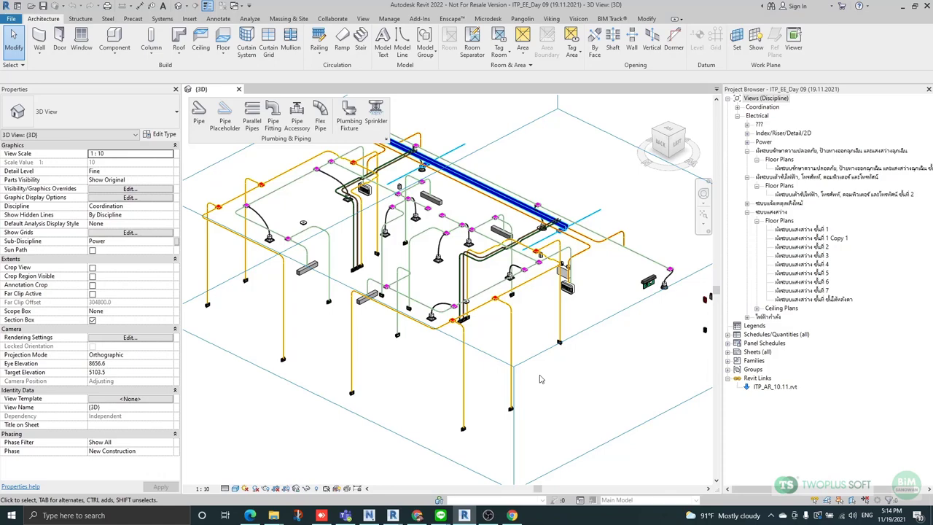
middle_click_drag(651, 412, 449, 388, "shift")
scroll(436, 292, "up", 3)
middle_click_drag(438, 354, 633, 296, "shift")
scroll(634, 295, "up", 5)
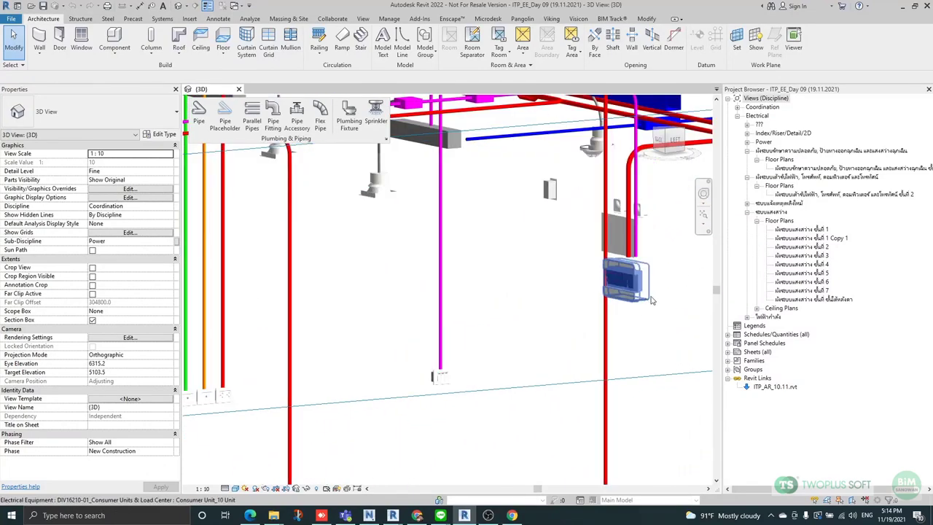
scroll(514, 232, "down", 4)
scroll(514, 232, "down", 5)
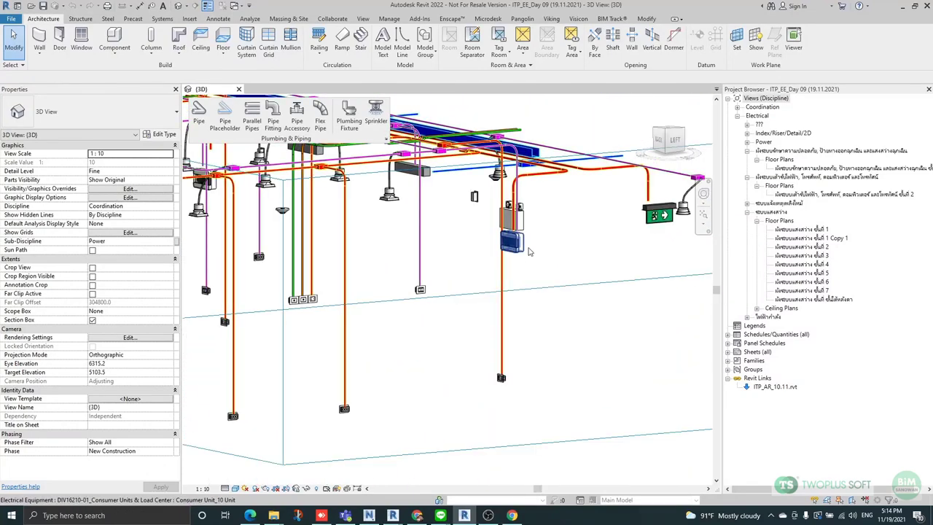
middle_click_drag(514, 232, 396, 245, "shift")
scroll(396, 246, "up", 10)
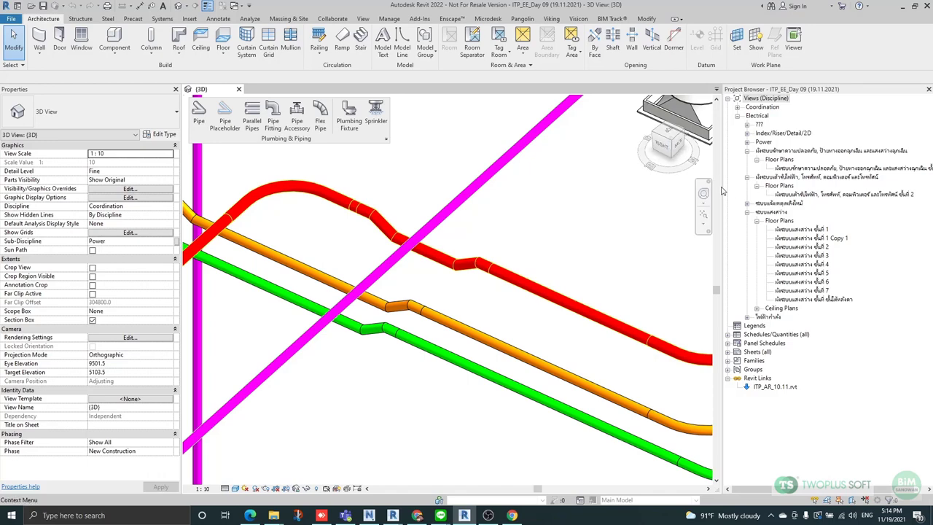
Narrow the Project Browser to widen the 3D view, and review the conduit crossings around the junction boxes.
left_click_drag(722, 186, 796, 186)
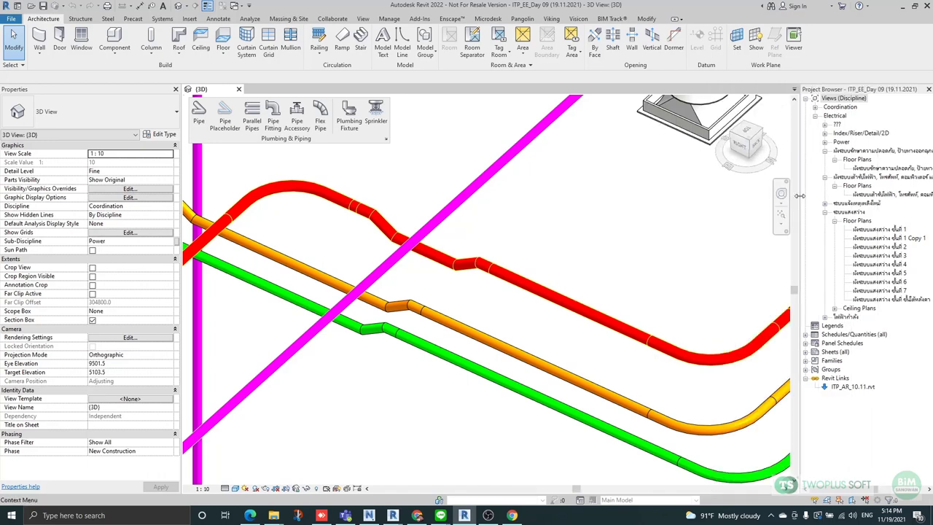
scroll(434, 224, "down", 3)
scroll(433, 224, "up", 2)
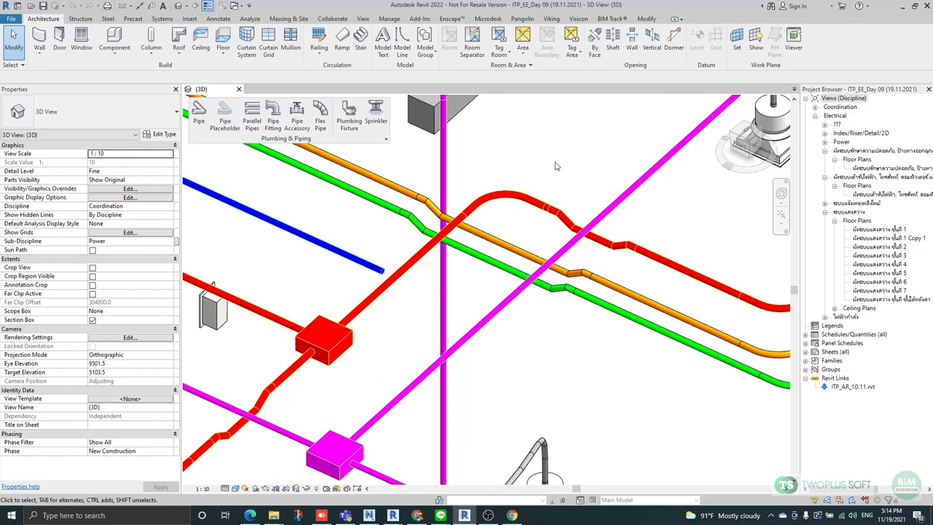
scroll(559, 162, "down", 4)
scroll(561, 160, "up", 3)
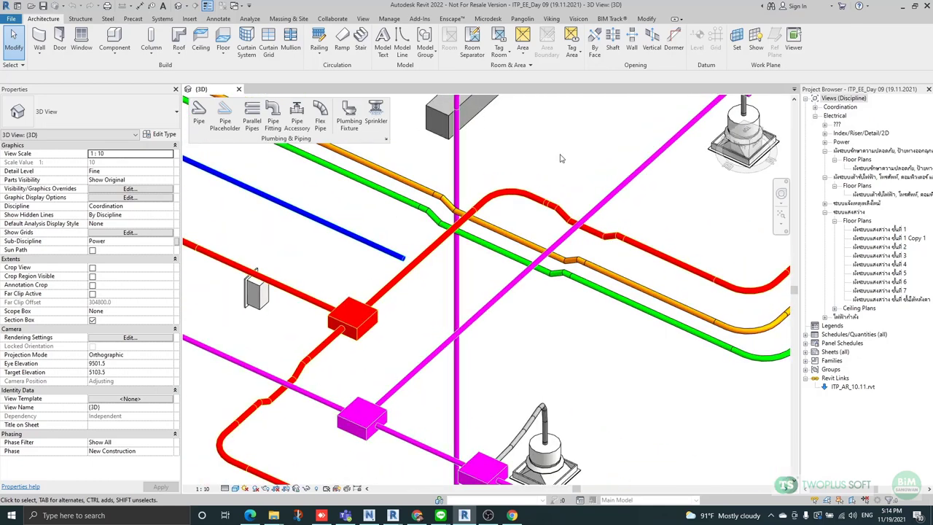
scroll(561, 156, "down", 1)
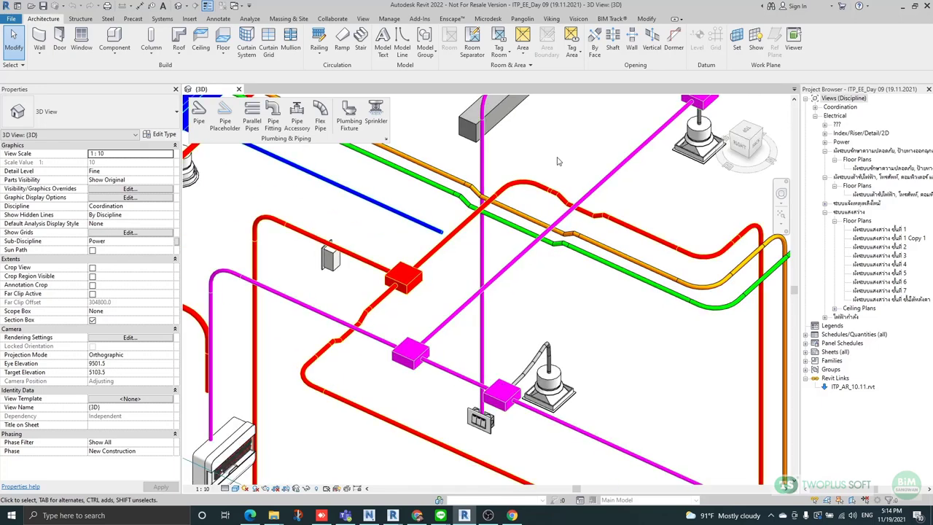
Inspect the properties of the offset coupling where the red power conduit crosses the magenta conduit.
scroll(396, 323, "up", 4)
left_click(311, 355)
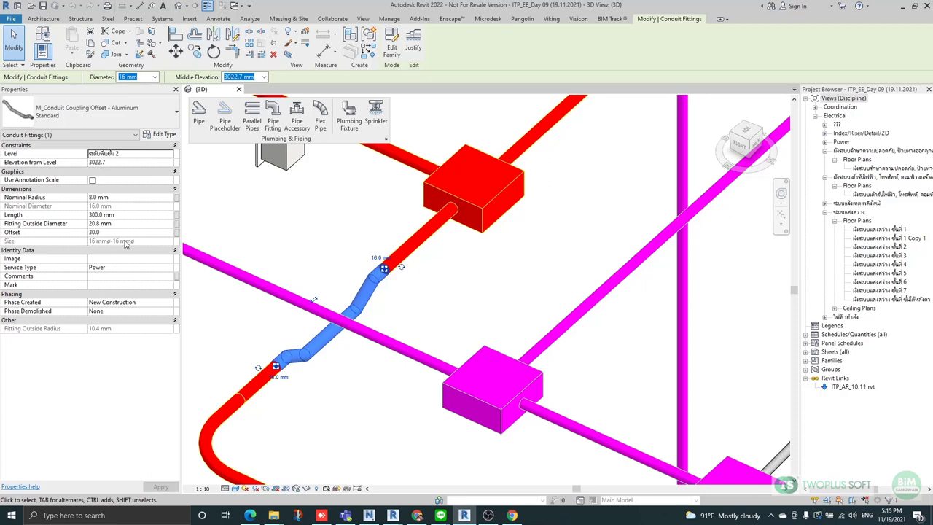
left_click(307, 251)
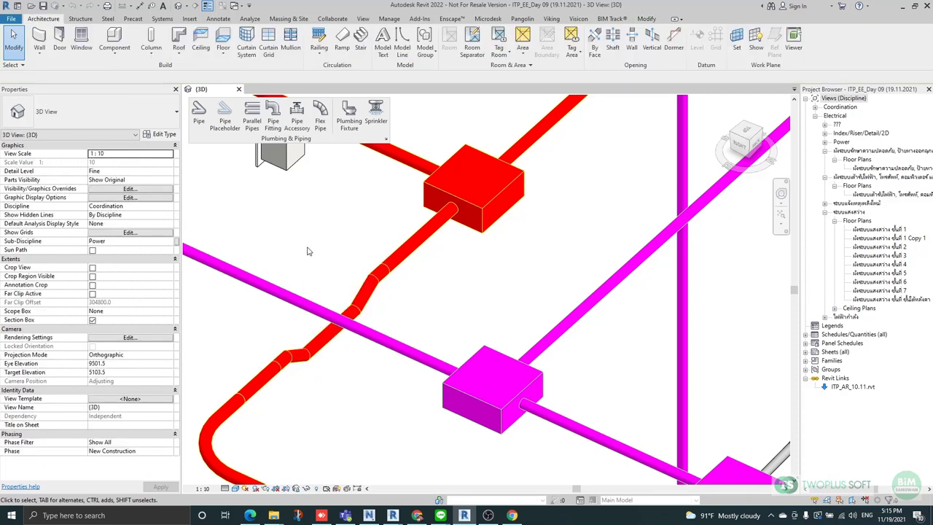
scroll(304, 249, "down", 2)
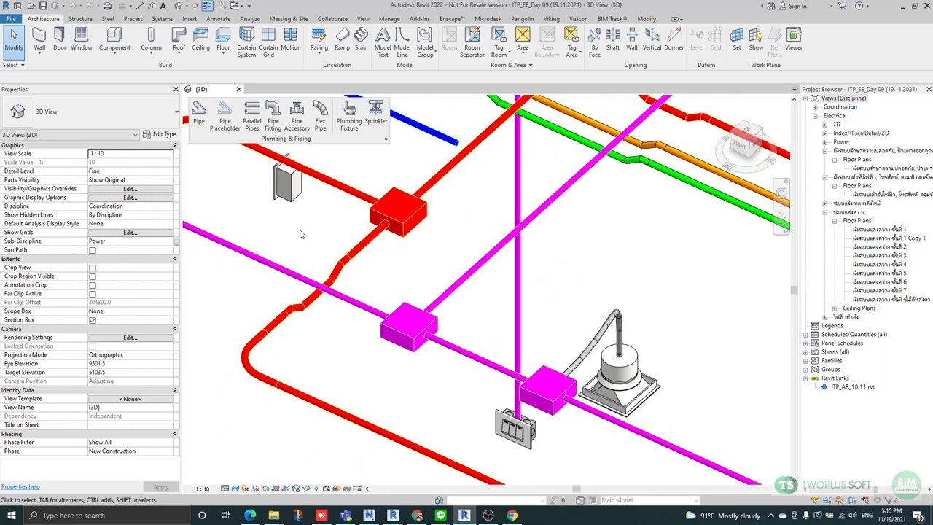
scroll(299, 234, "down", 5)
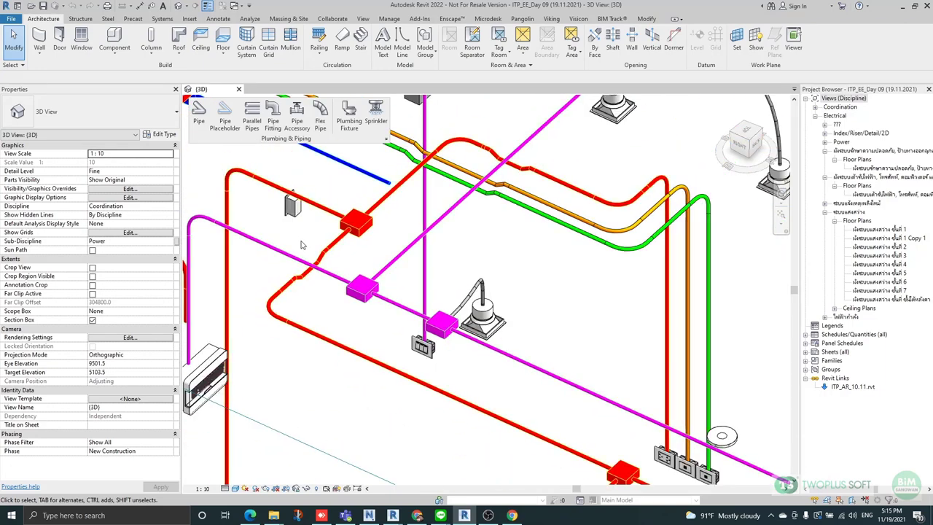
Review the lighting and power conduit layout and the cable tray across the whole 3D model.
middle_click_drag(494, 359, 612, 330, "shift")
scroll(497, 232, "up", 4)
left_click(463, 234)
scroll(482, 201, "down", 2)
key("Escape")
middle_click_drag(687, 326, 692, 323, "shift")
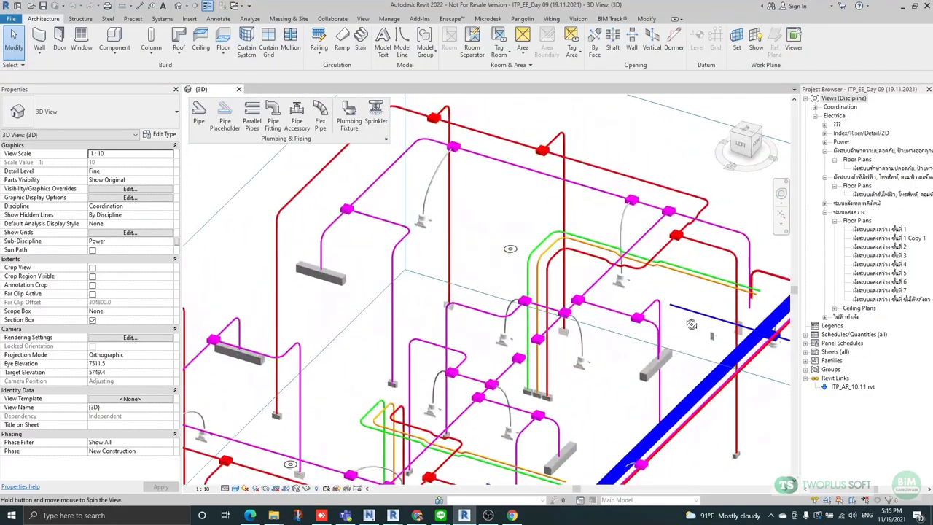
scroll(483, 244, "down", 2)
middle_click_drag(564, 384, 537, 335, "shift")
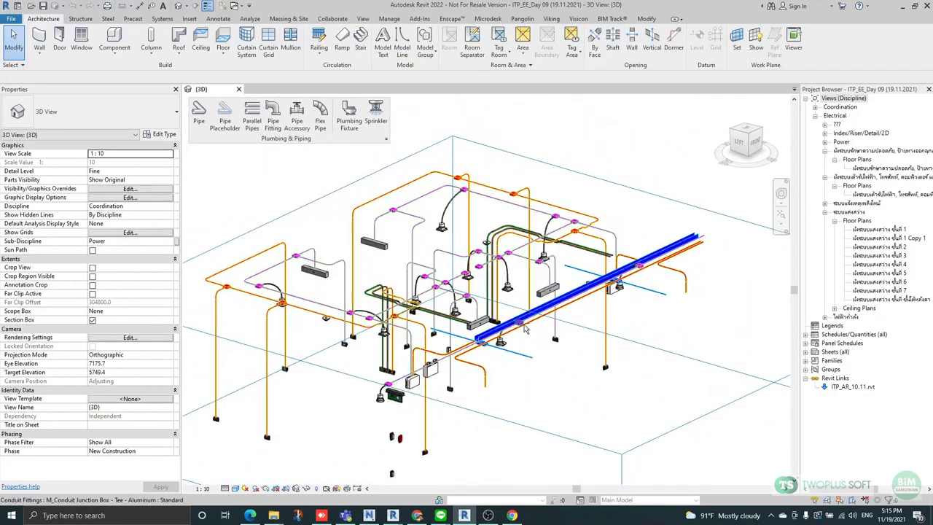
Inspect the instance and type properties of the smoke detector beneath the red power conduit.
scroll(347, 343, "up", 5)
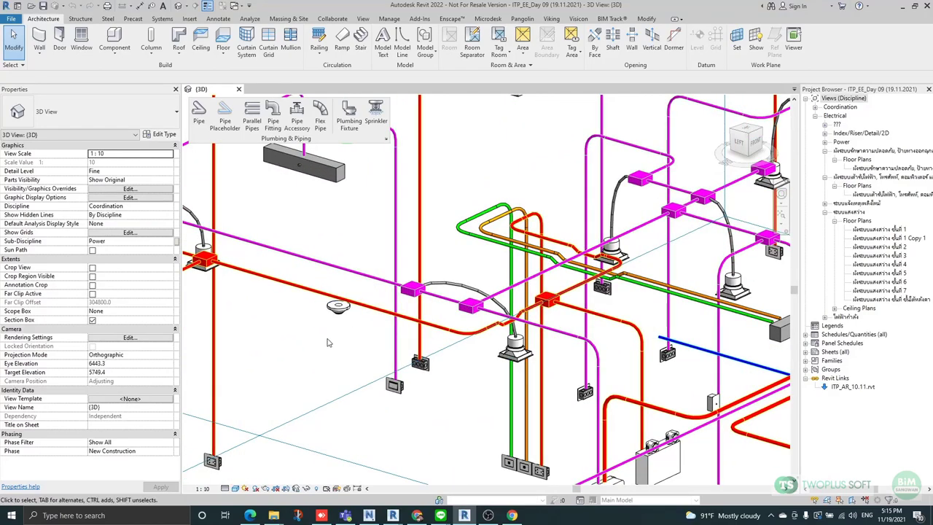
scroll(330, 335, "up", 3)
left_click(336, 314)
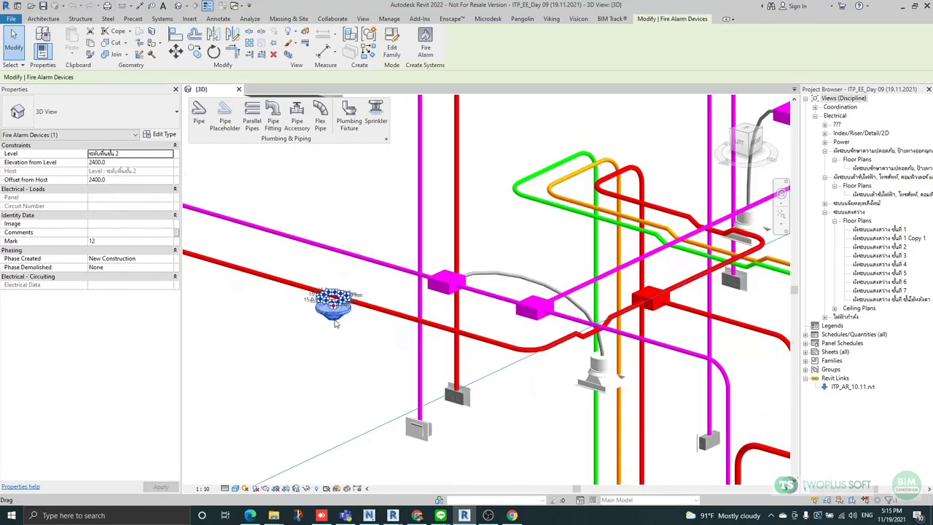
scroll(335, 324, "up", 5)
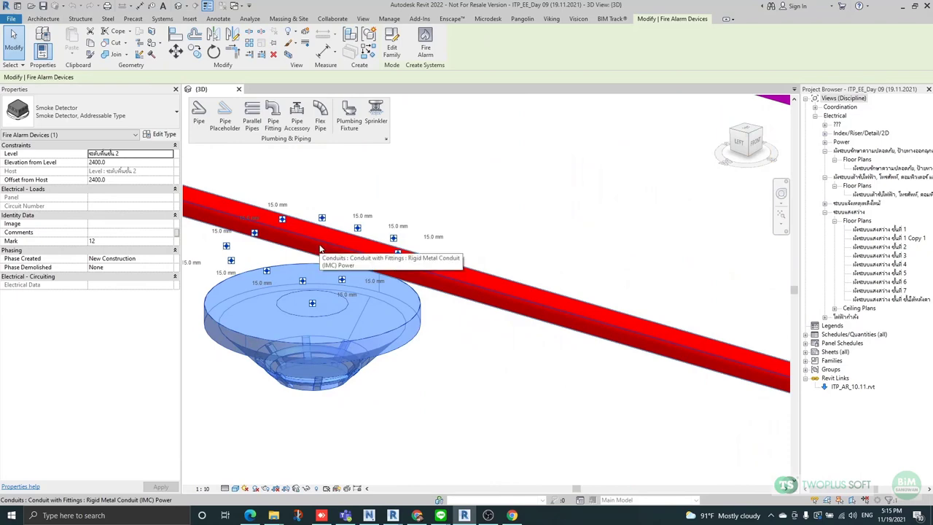
left_click(160, 134)
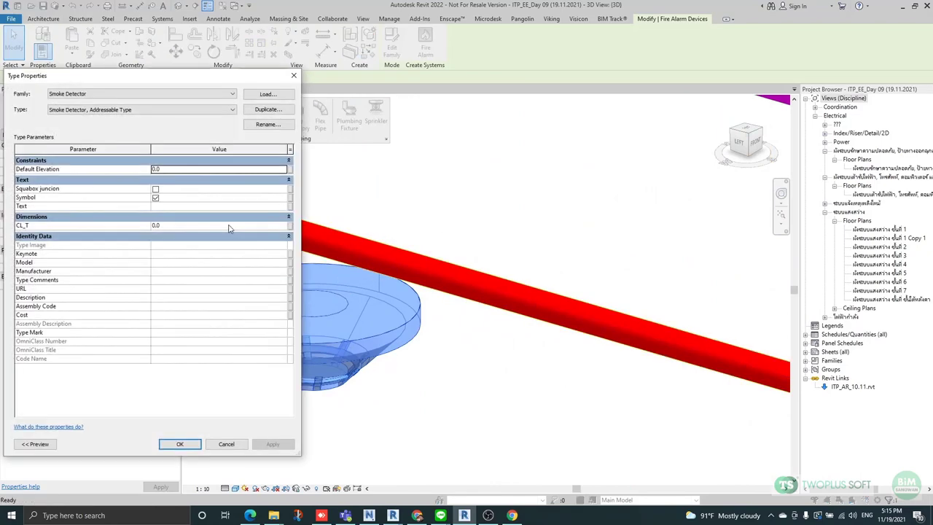
left_click(293, 77)
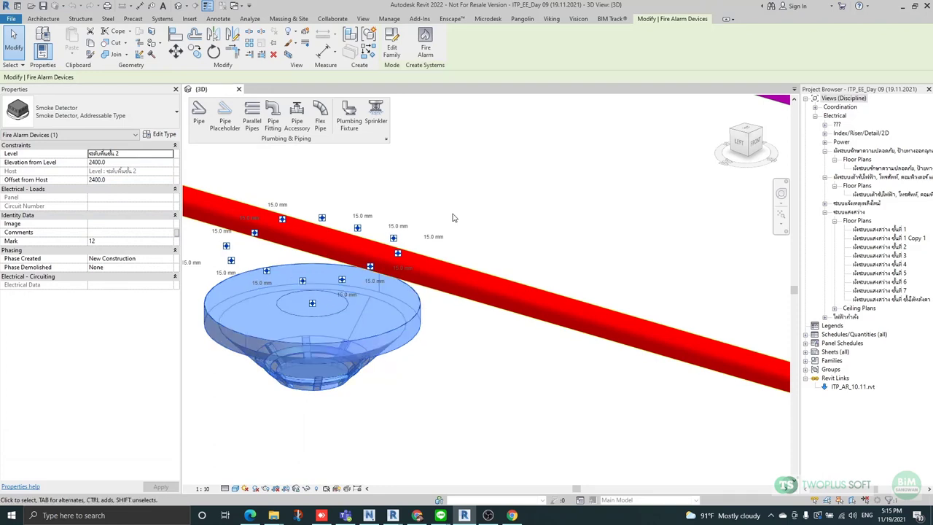
scroll(451, 218, "down", 3)
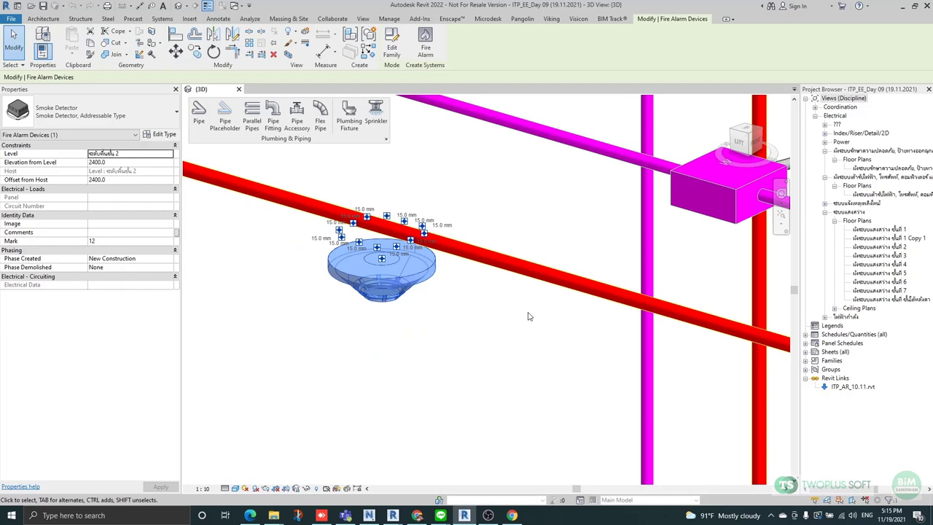
left_click(486, 326)
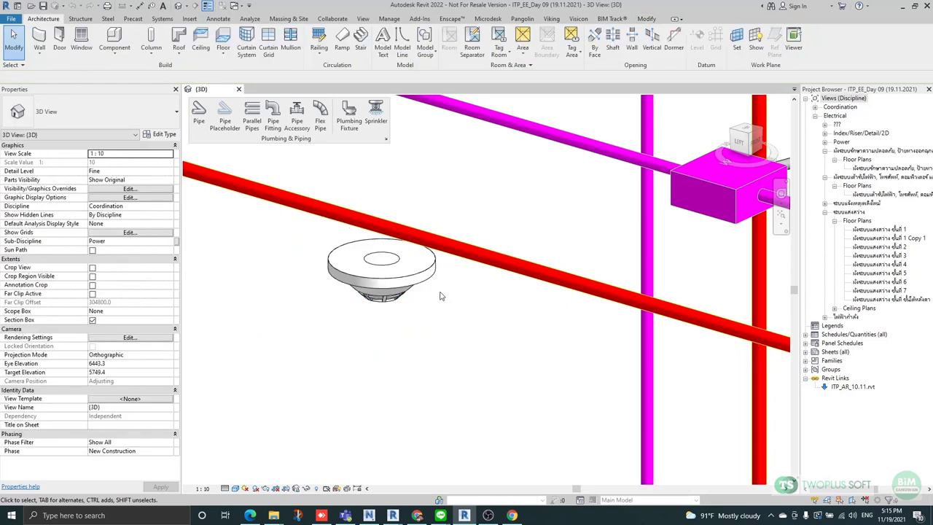
Examine the smoke detector's position relative to the surrounding lighting and power conduits in 3D.
scroll(440, 296, "down", 5)
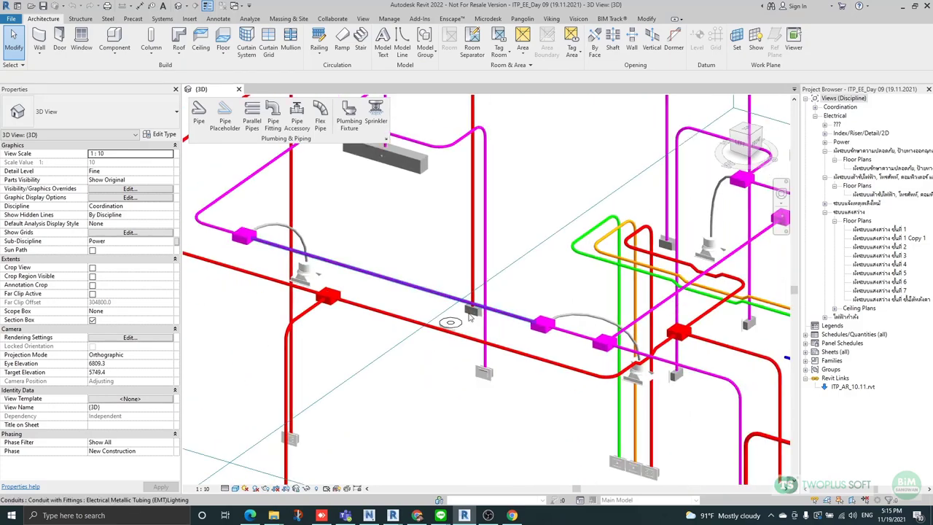
middle_click_drag(470, 316, 381, 293, "shift")
scroll(380, 292, "up", 2)
left_click(334, 298)
scroll(341, 290, "down", 2)
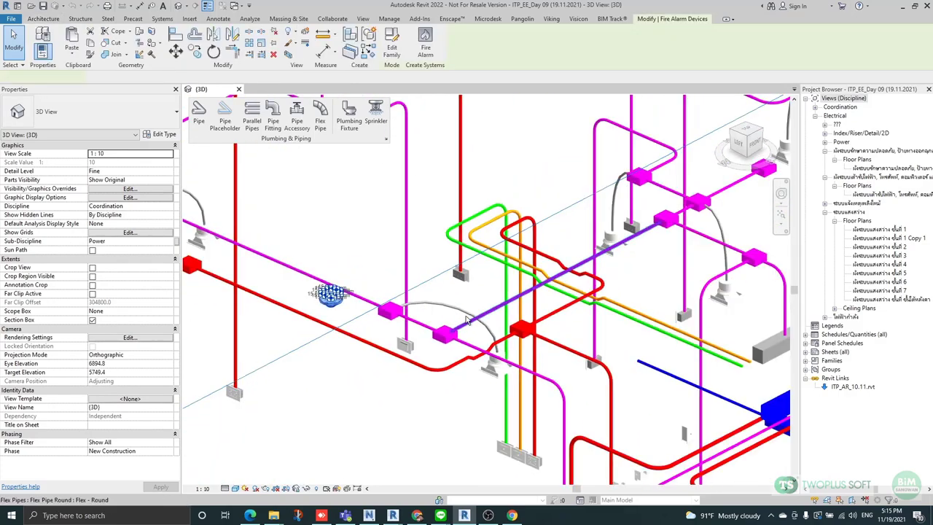
middle_click_drag(466, 320, 438, 329, "shift")
left_click(398, 219)
scroll(403, 223, "down", 2)
middle_click_drag(431, 266, 438, 279, "shift")
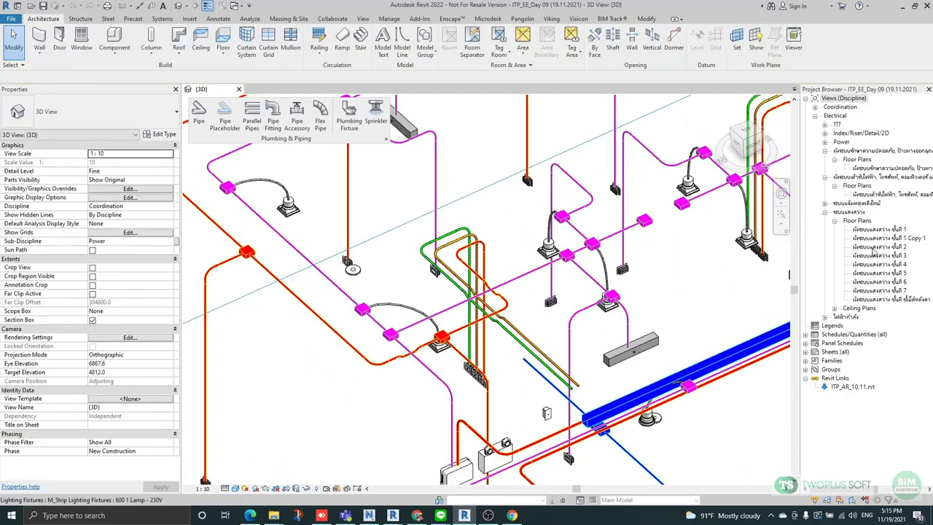
Open the second-floor plan for the security, emergency exit sign and emergency lighting systems.
left_click(893, 196)
double_click(891, 169)
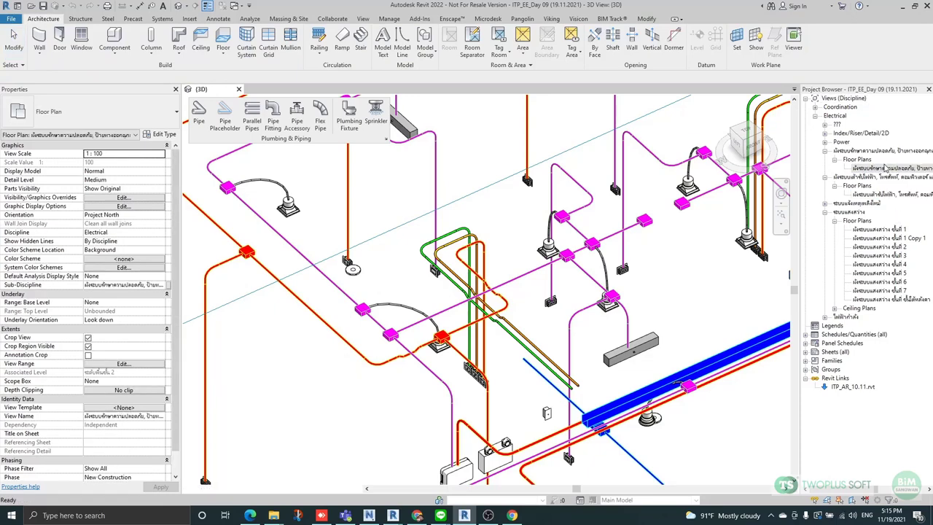
Examine the smoke detectors, exit signs, emergency lights and CCTV devices with their circuit labels across the second-floor plan.
scroll(342, 298, "up", 4)
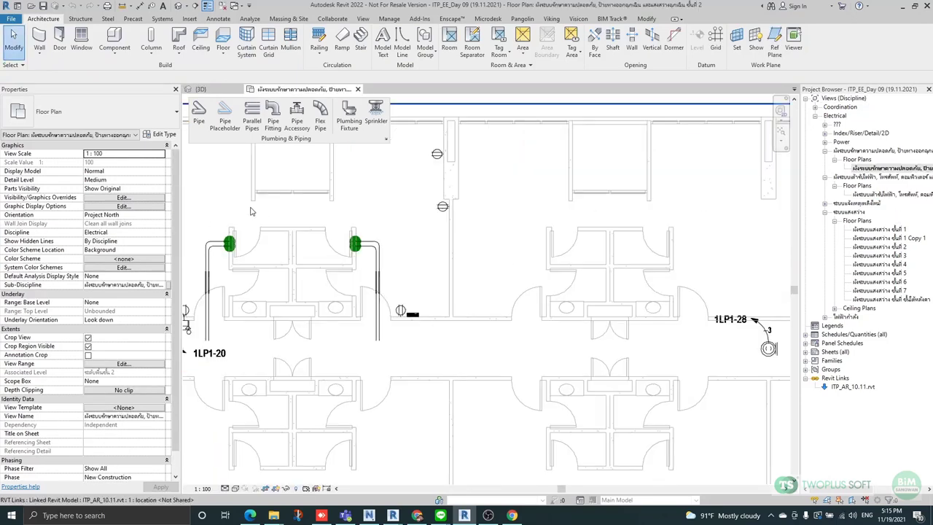
middle_click_drag(325, 227, 458, 231)
scroll(441, 227, "down", 2)
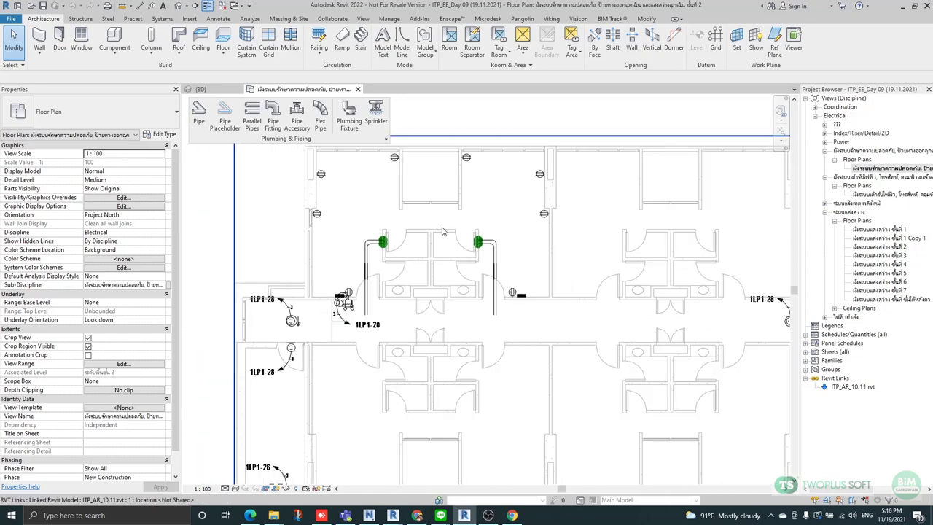
scroll(300, 303, "down", 3)
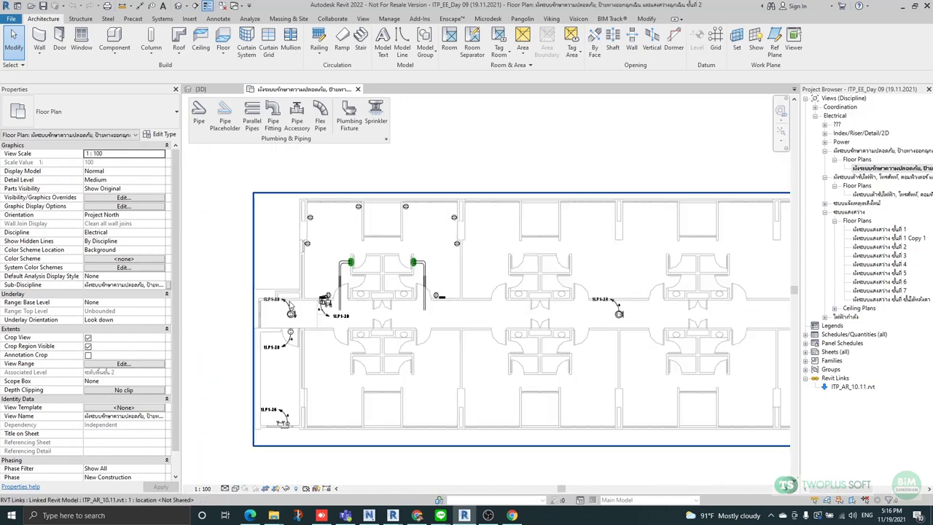
middle_click_drag(591, 315, 347, 315)
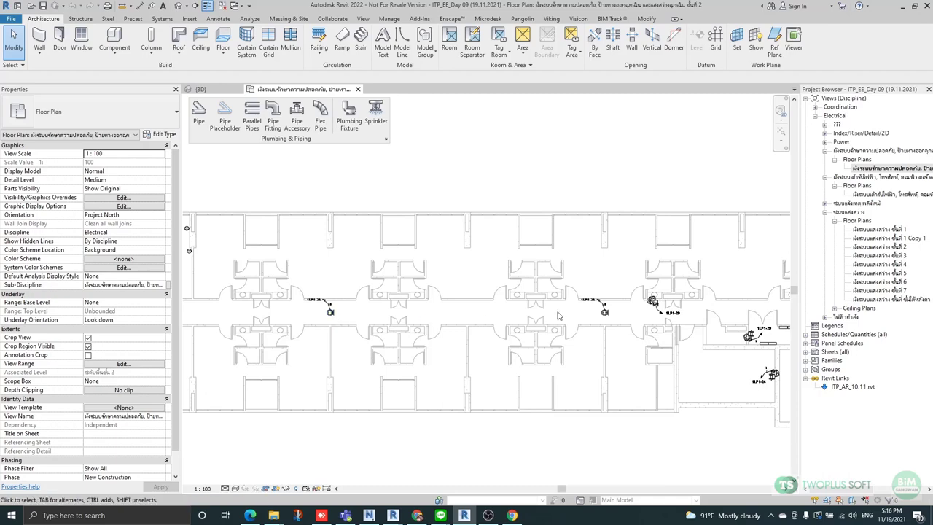
scroll(645, 319, "up", 5)
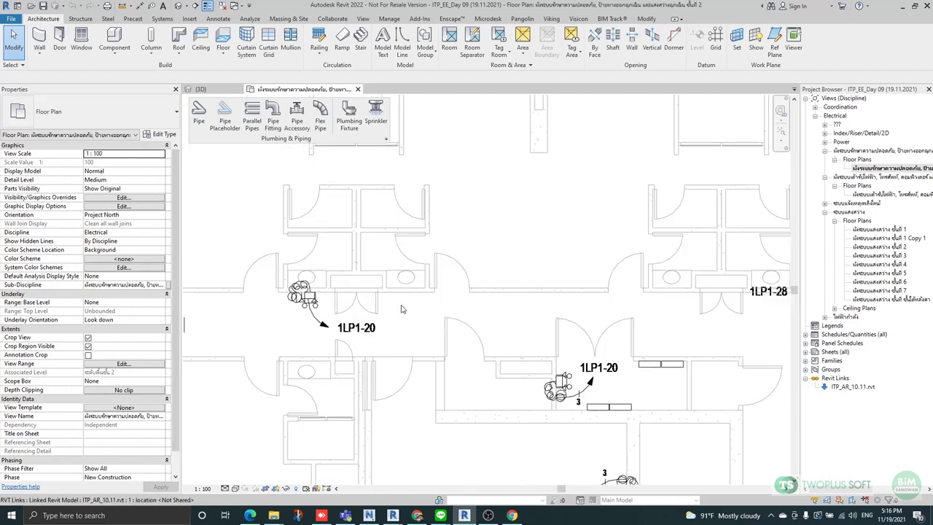
scroll(642, 416, "up", 1)
middle_click_drag(649, 416, 421, 254)
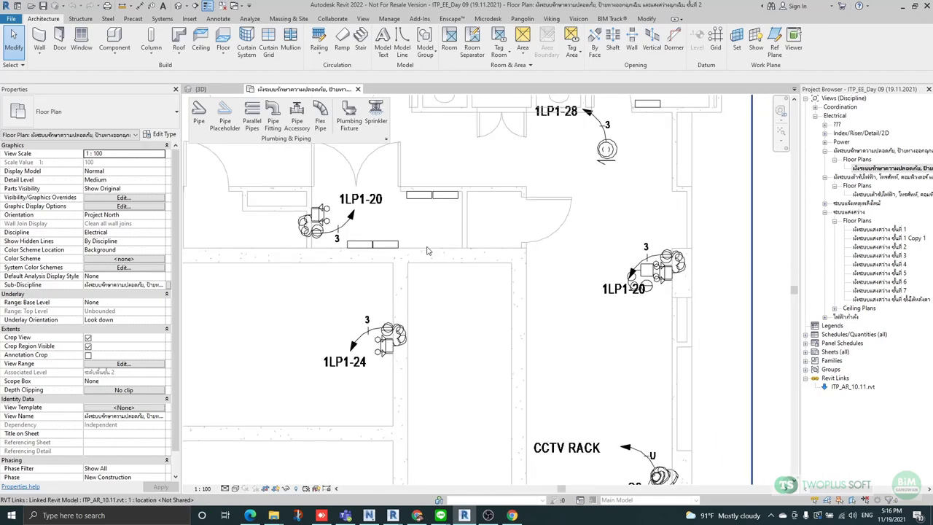
scroll(390, 346, "down", 2)
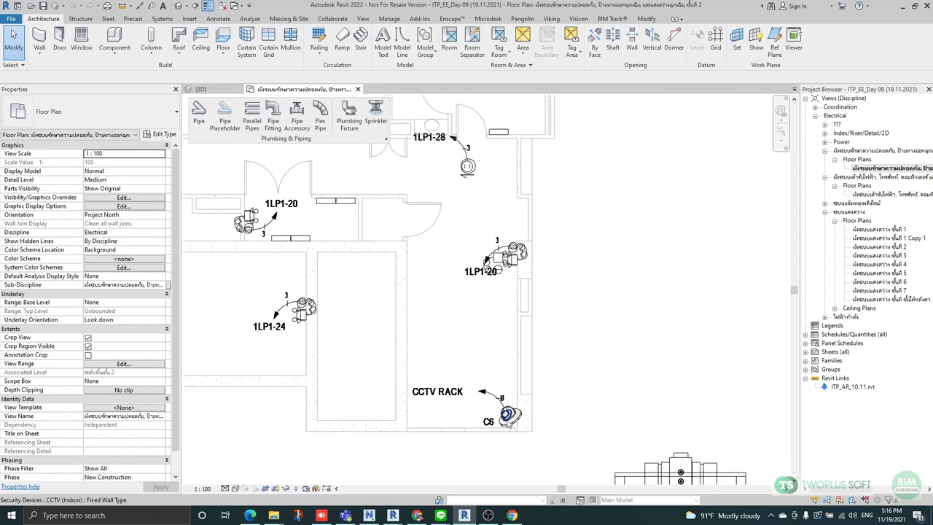
middle_click_drag(517, 204, 530, 298)
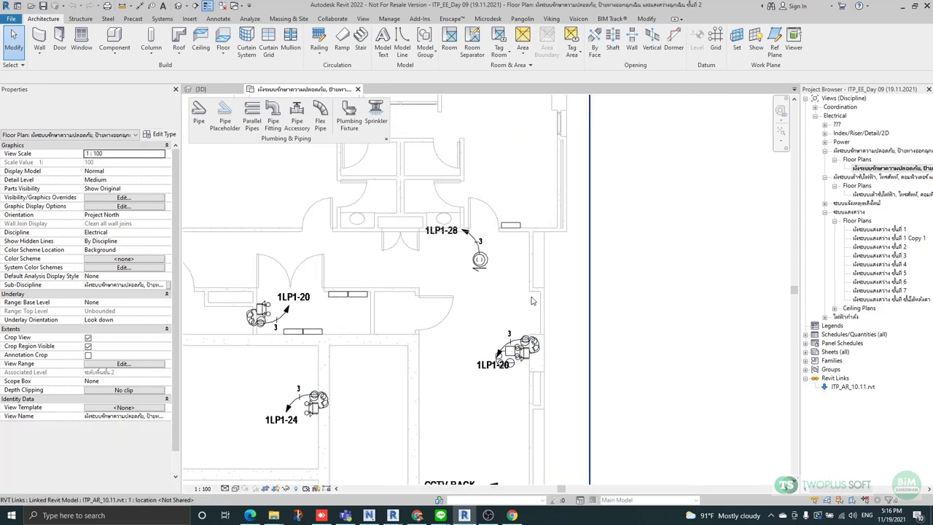
Inspect the properties of the surface panelboard beside the 1LP1-28 device and review the devices across the second-floor security plan.
left_click(518, 225)
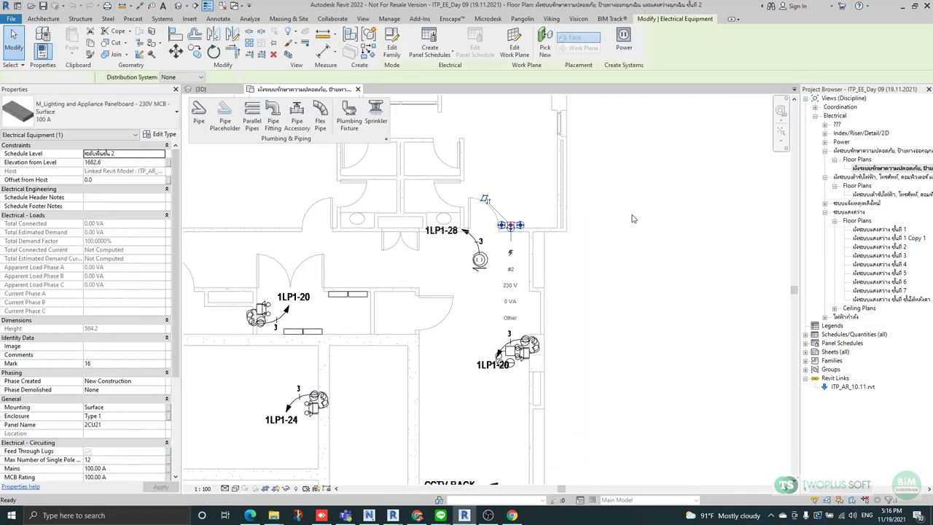
left_click(635, 218)
scroll(636, 218, "down", 2)
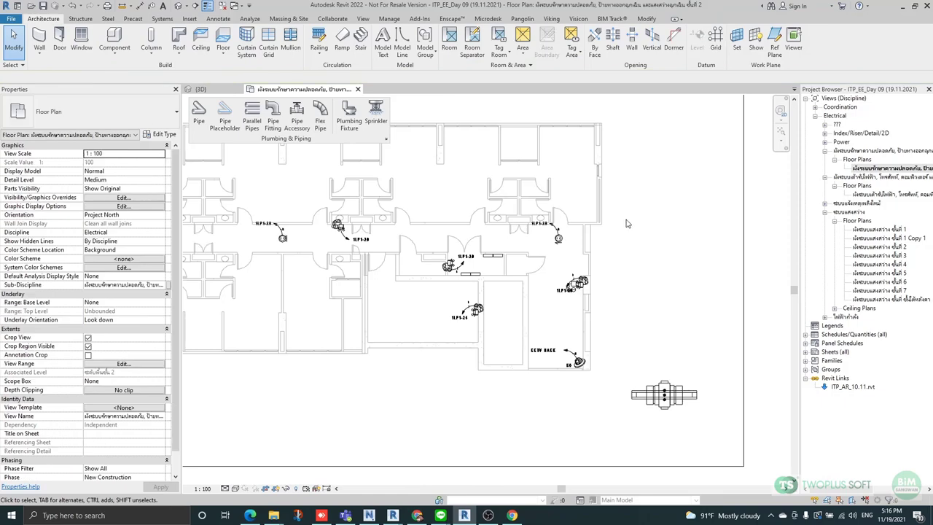
scroll(678, 290, "down", 3)
middle_click_drag(329, 323, 535, 313)
scroll(381, 180, "up", 2)
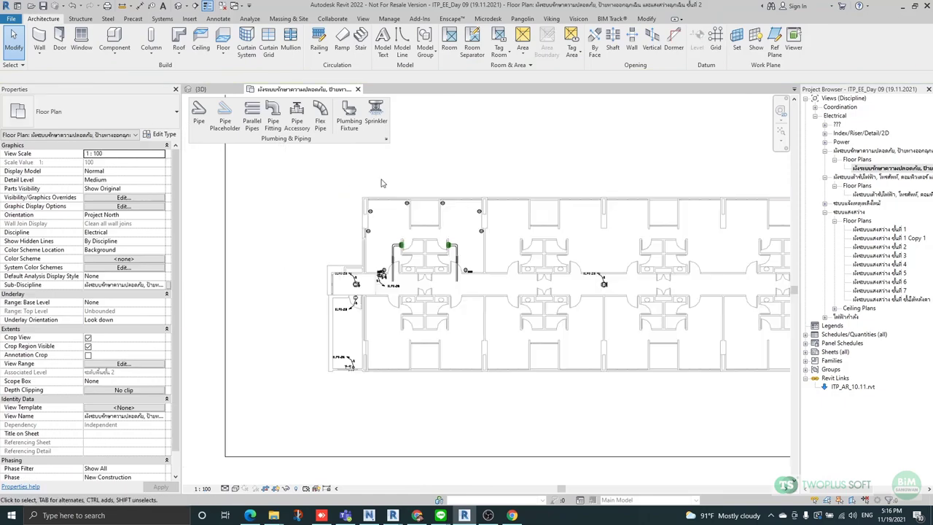
scroll(380, 183, "up", 2)
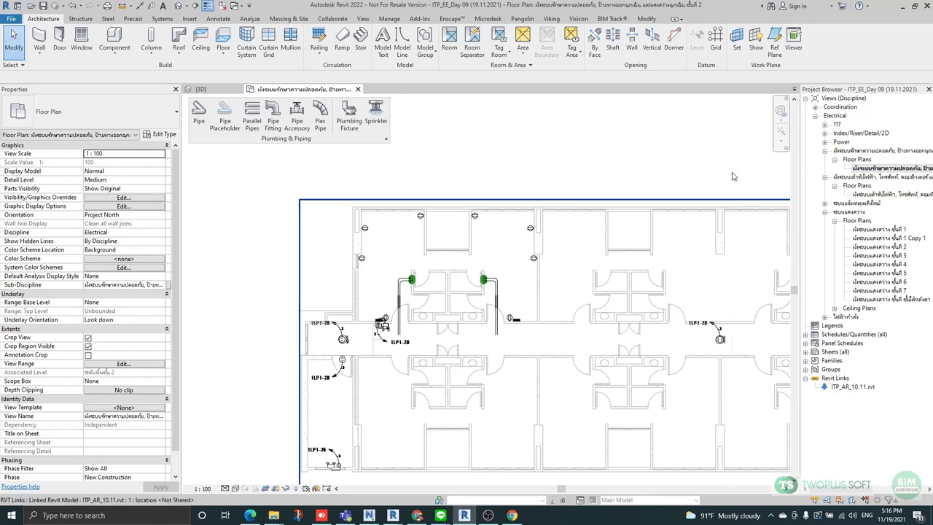
Widen the Project Browser and open the second-floor plan for power outlets, telephone, computer and television systems.
left_click_drag(800, 176, 733, 177)
double_click(860, 194)
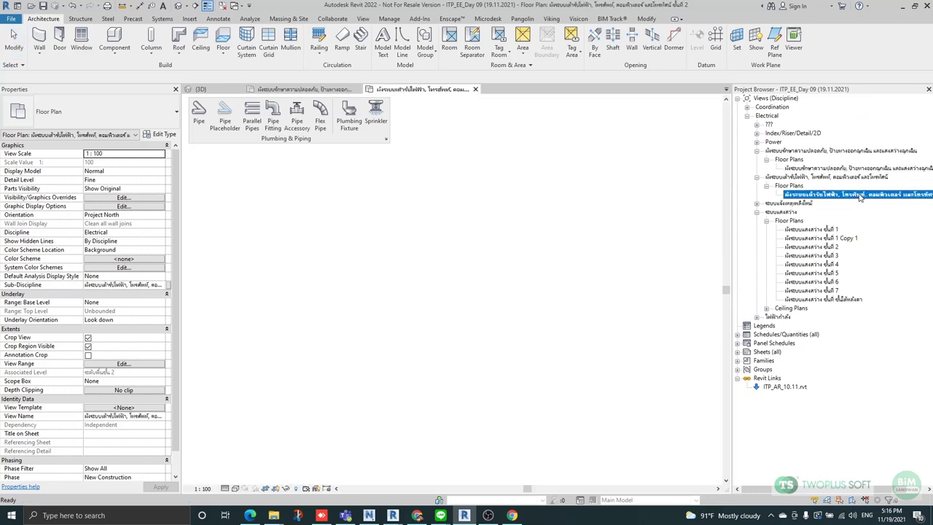
scroll(485, 285, "up", 5)
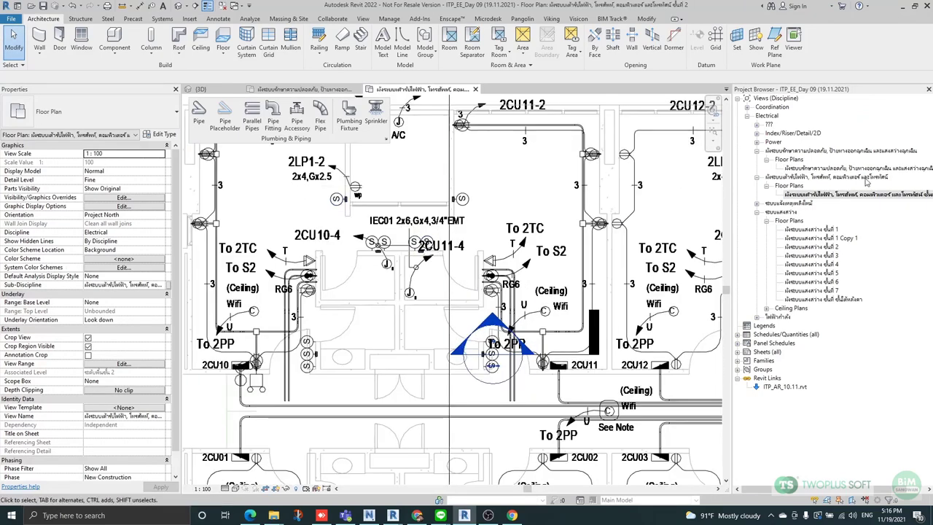
Expand the fire alarm system floor plans and open the second-floor fire alarm plan.
left_click(757, 204)
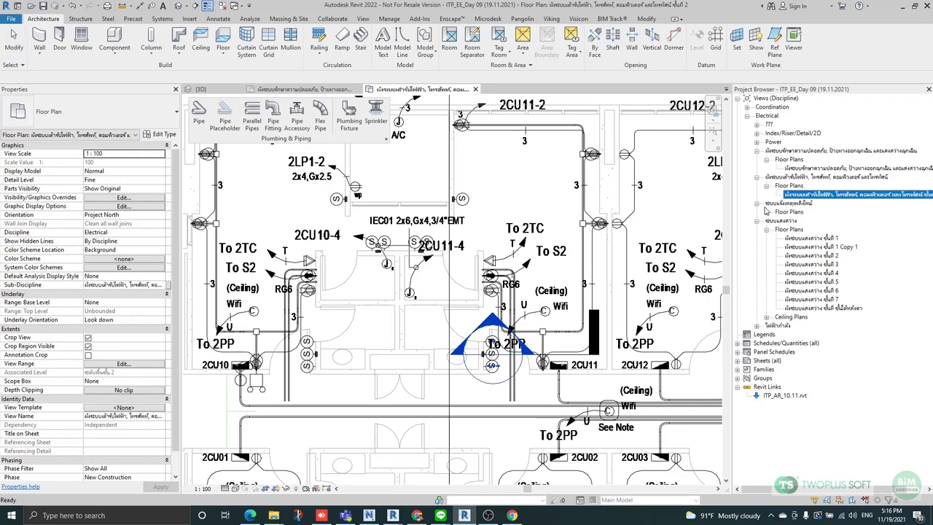
left_click(767, 212)
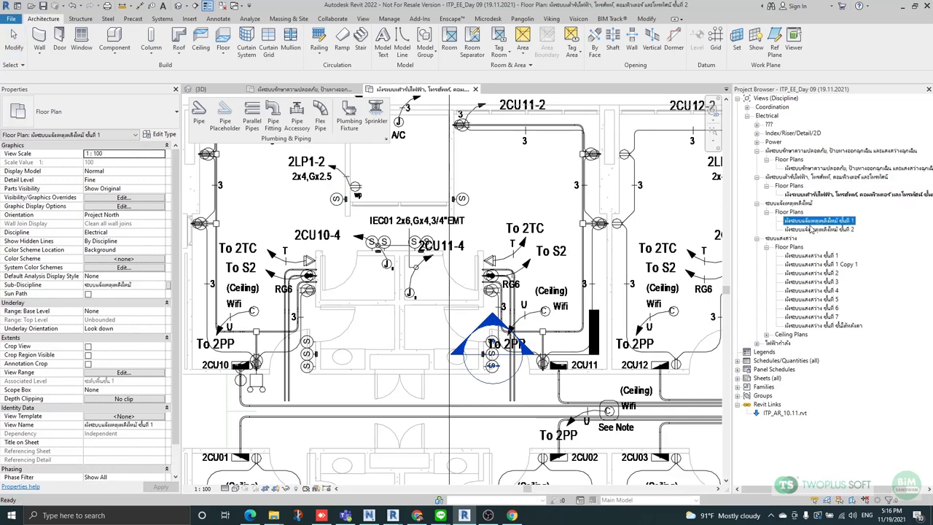
double_click(811, 229)
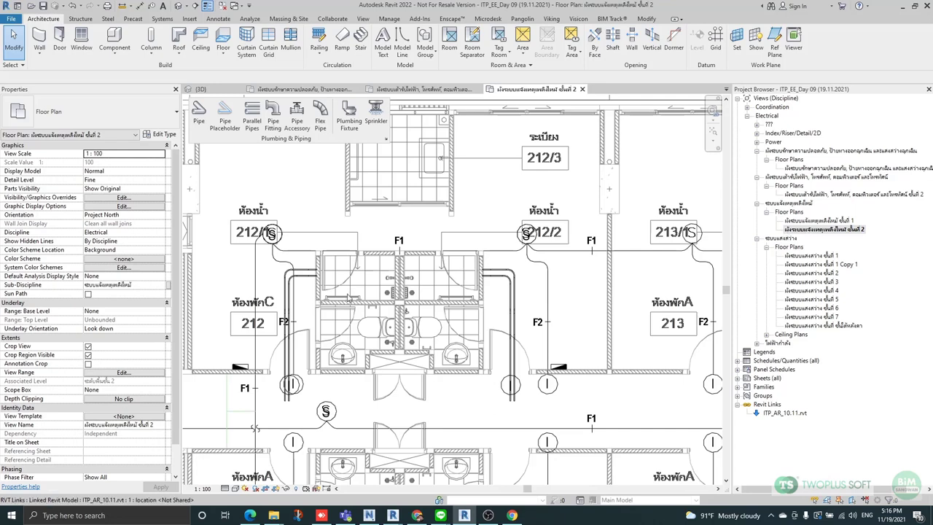
Examine the smoke detectors, F1 and F2 wiring and conduits around rooms 212 and 210.
scroll(290, 257, "up", 5)
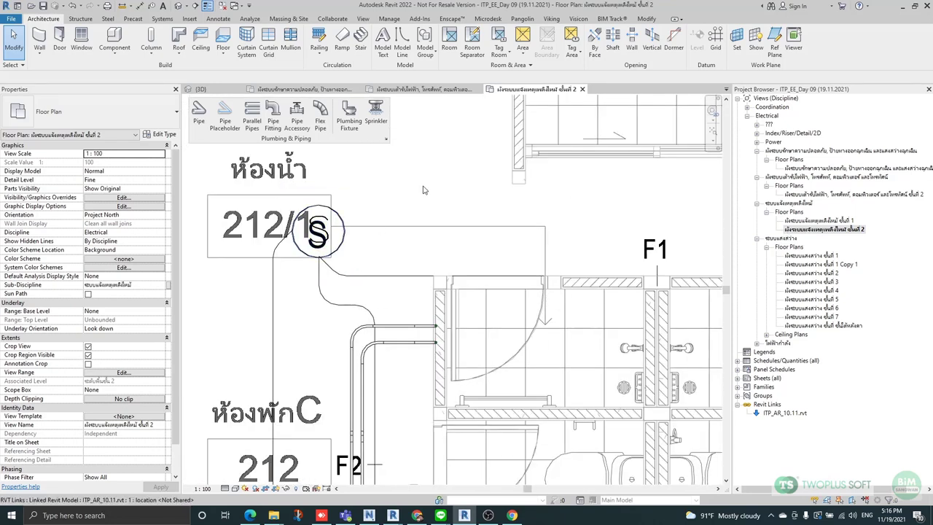
scroll(434, 279, "down", 5)
scroll(429, 365, "up", 3)
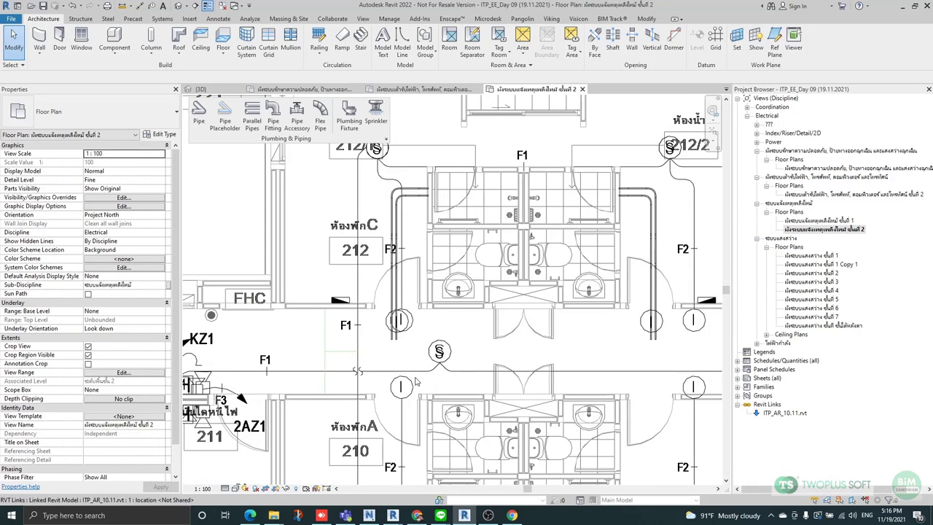
scroll(473, 305, "down", 2)
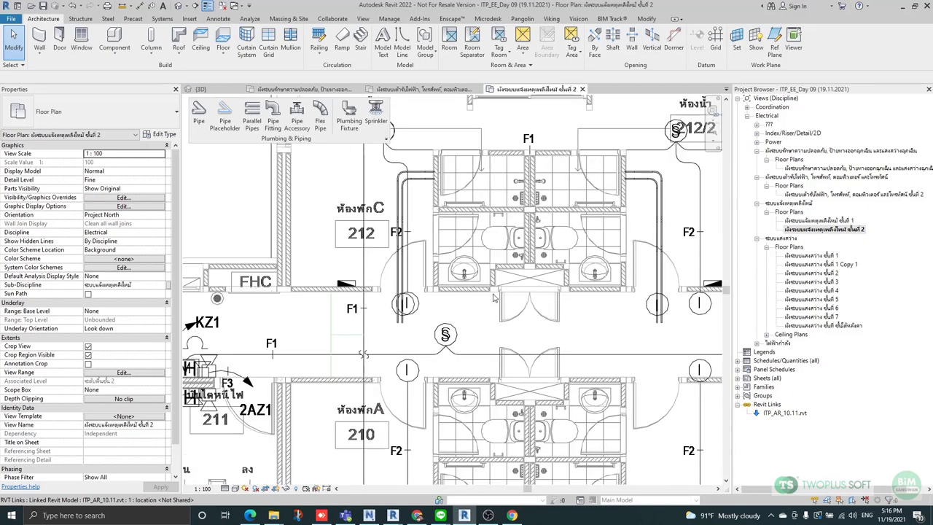
scroll(504, 266, "down", 2)
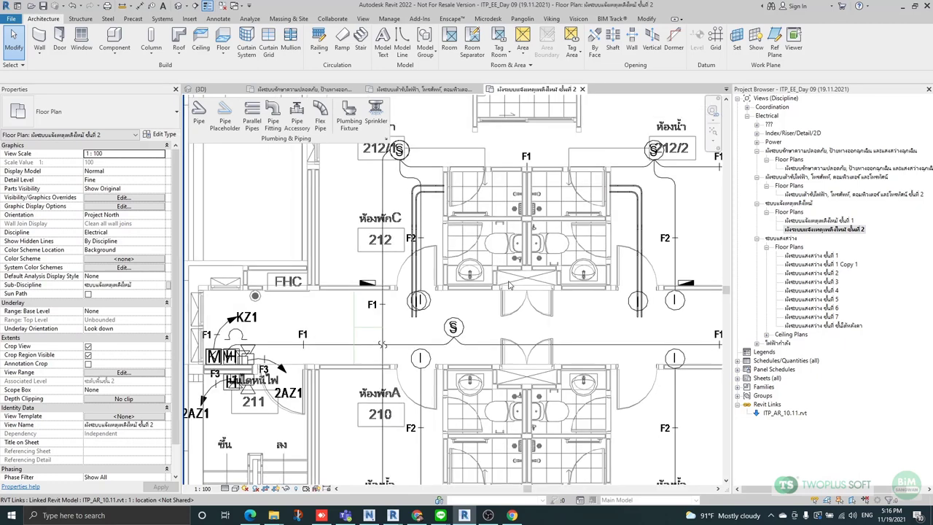
scroll(465, 275, "up", 5)
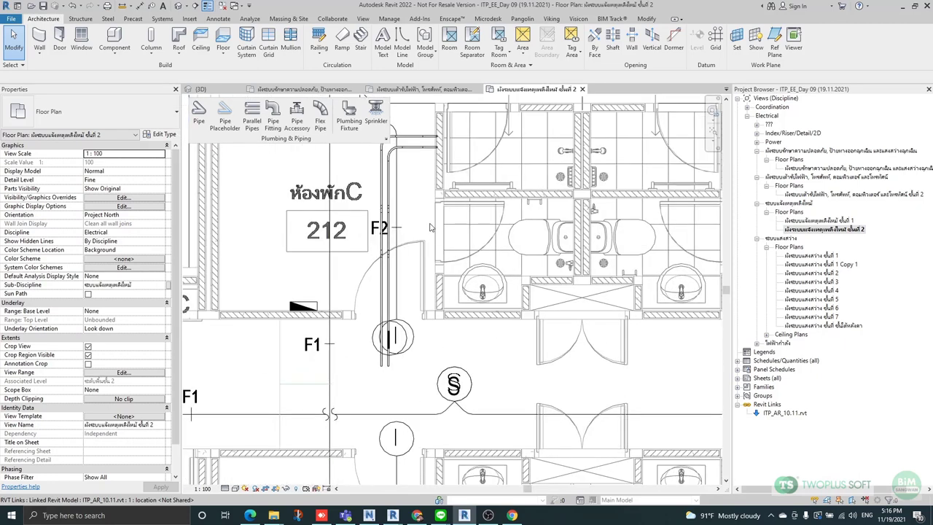
scroll(445, 223, "down", 3)
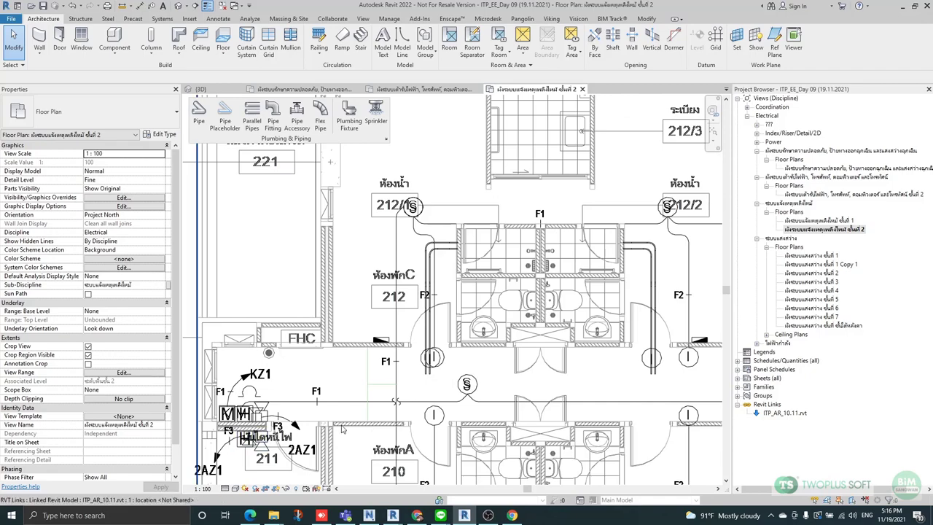
Examine the fire alarm devices beside room 211 and the wiring at the smoke detector in bathroom 212/1.
middle_click_drag(429, 384, 467, 286)
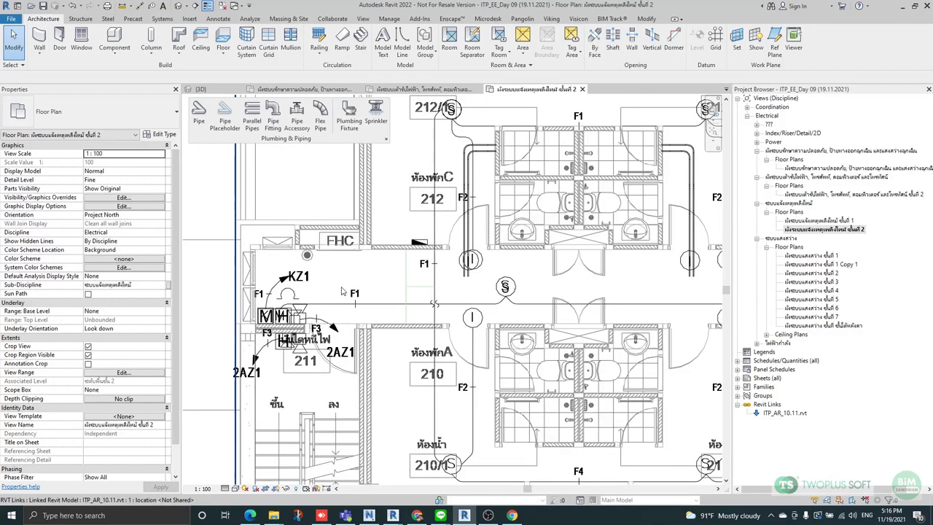
middle_click_drag(426, 172, 430, 200)
middle_click_drag(474, 160, 457, 239)
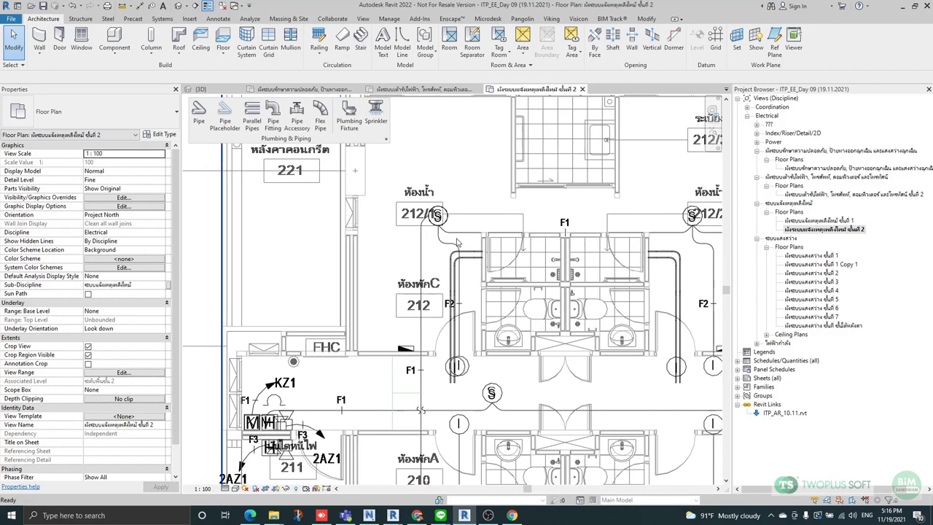
scroll(446, 207, "up", 2)
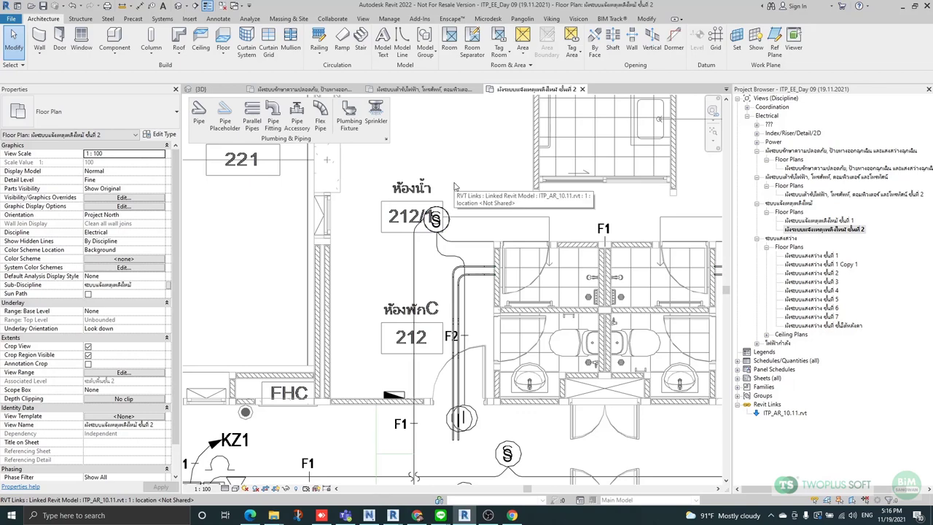
scroll(454, 221, "up", 1)
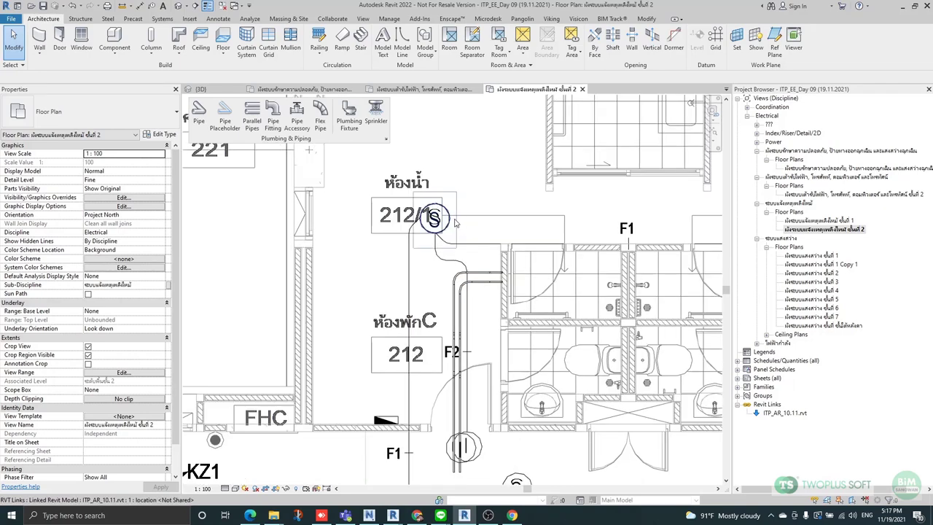
scroll(455, 223, "up", 1)
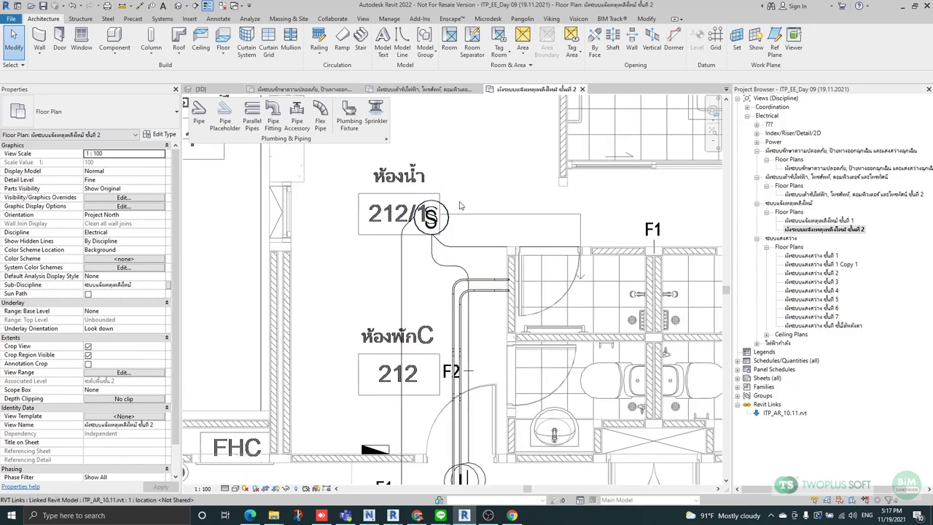
scroll(441, 223, "down", 3)
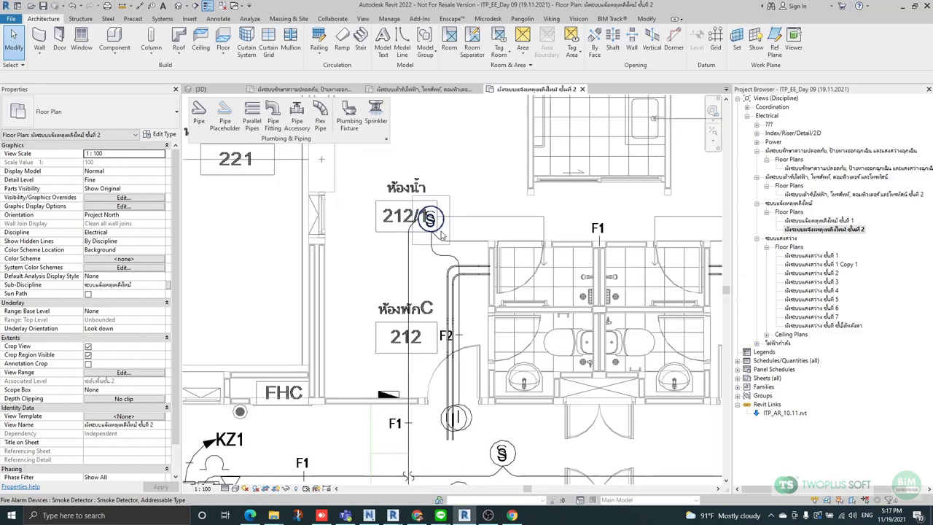
scroll(442, 235, "down", 2)
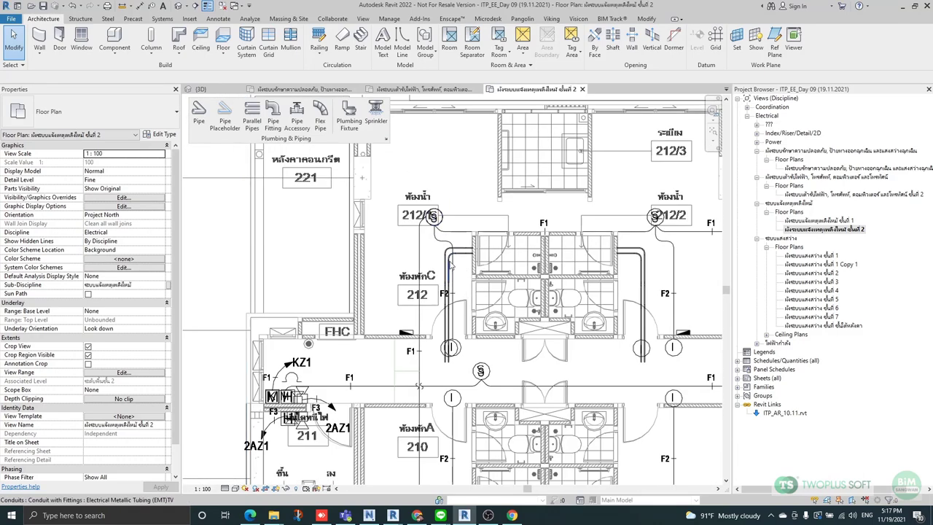
Inspect the instance properties of the addressable smoke detector in bathroom 212/1 and clear the selection.
scroll(414, 188, "up", 3)
left_click(438, 178)
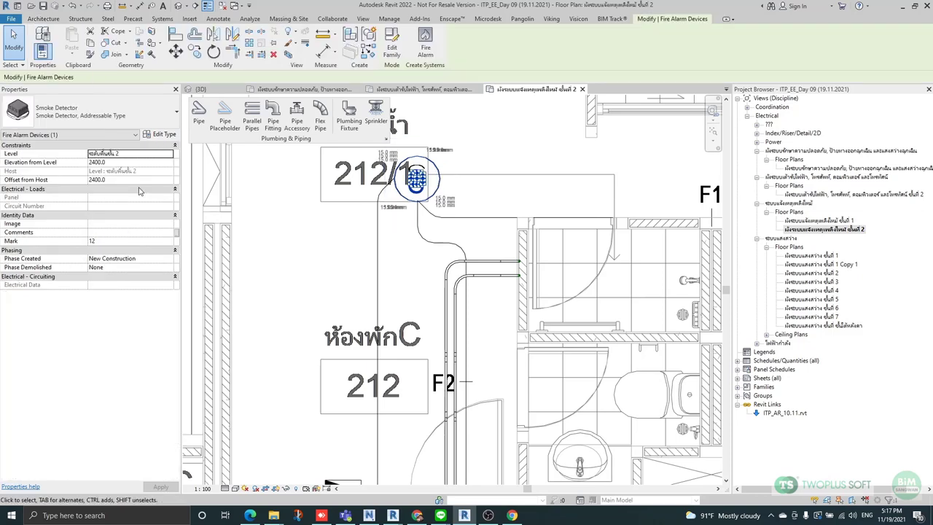
left_click(314, 282)
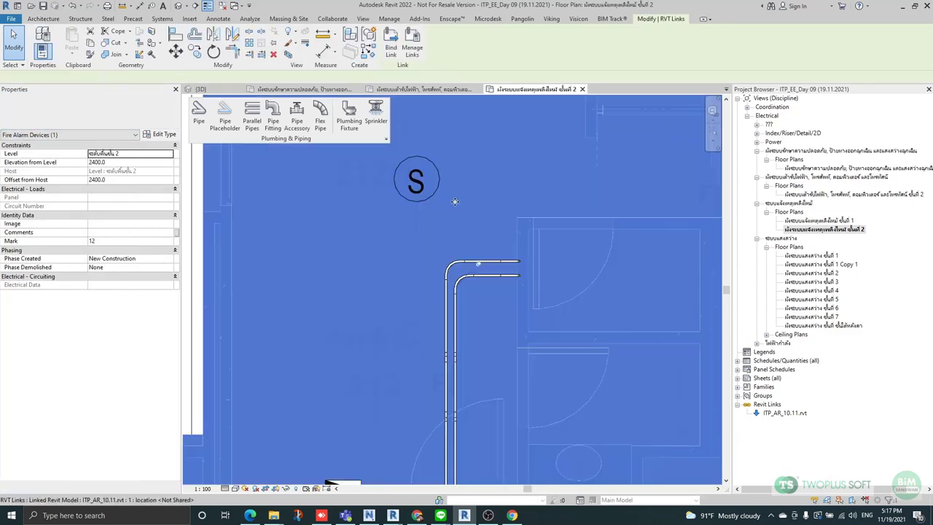
scroll(459, 211, "down", 2)
key("Escape")
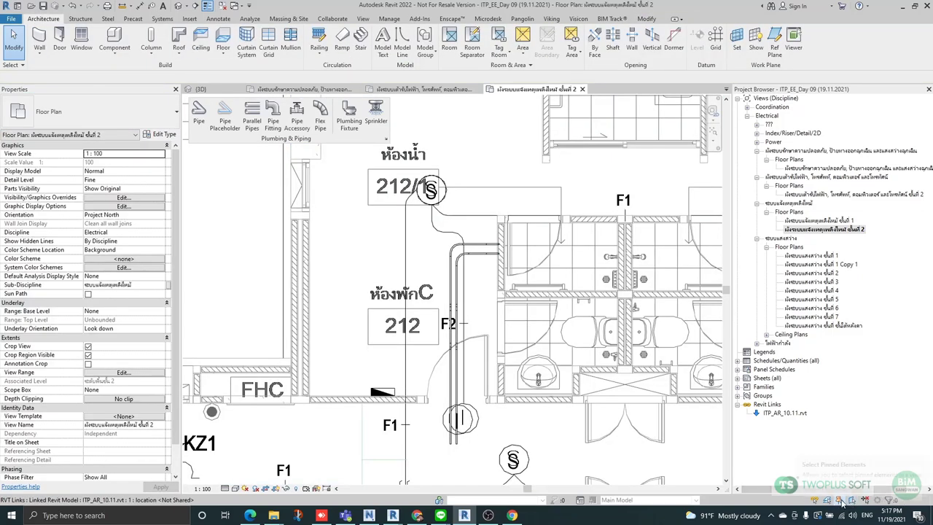
Inspect the diameter, elevation and service type of the vertical EMT data conduit in room 212.
scroll(348, 278, "down", 2)
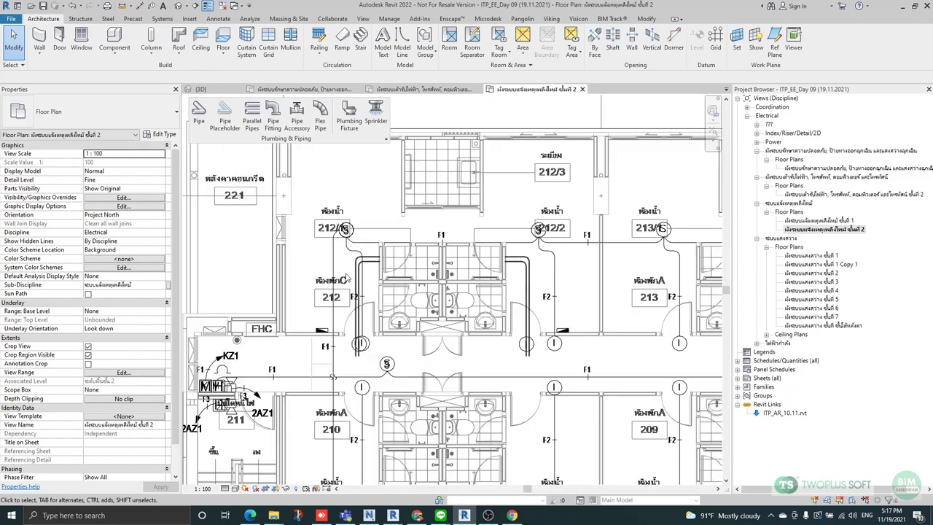
scroll(346, 277, "up", 3)
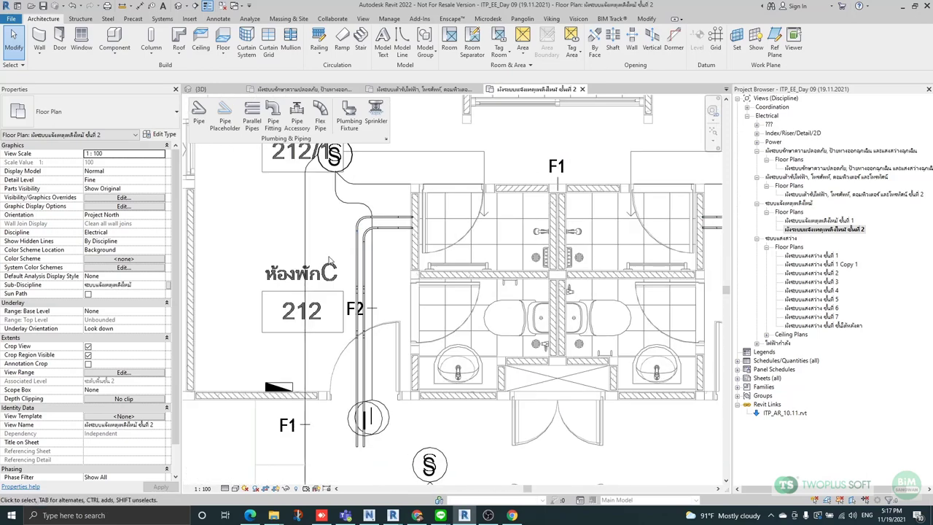
left_click(356, 252)
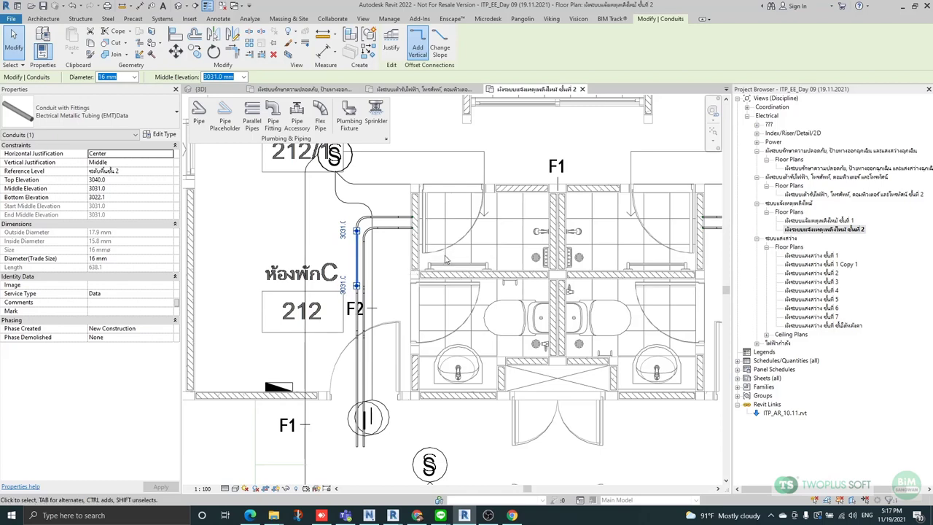
key("Escape")
scroll(447, 259, "down", 3)
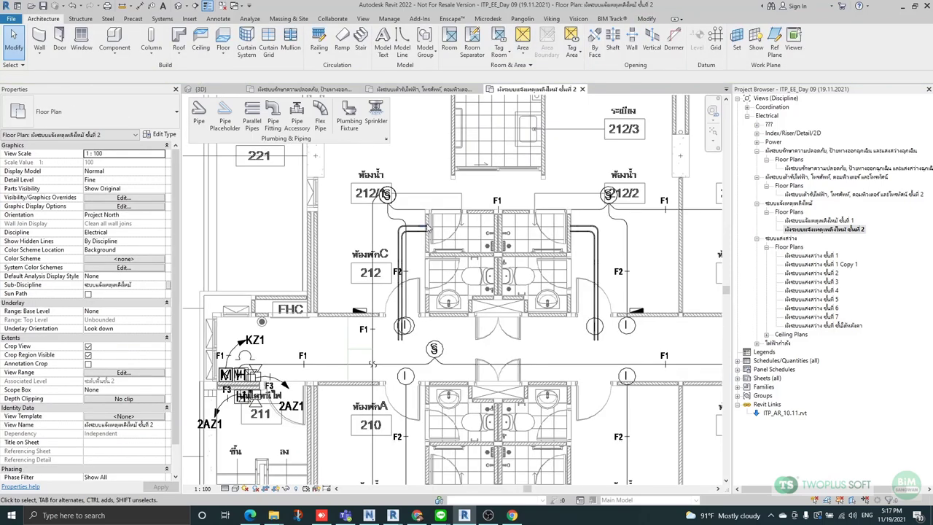
Review the corridor and room 210 wiring, and inspect the type properties of room 212's upper horizontal data conduit.
middle_click_drag(423, 419, 391, 321)
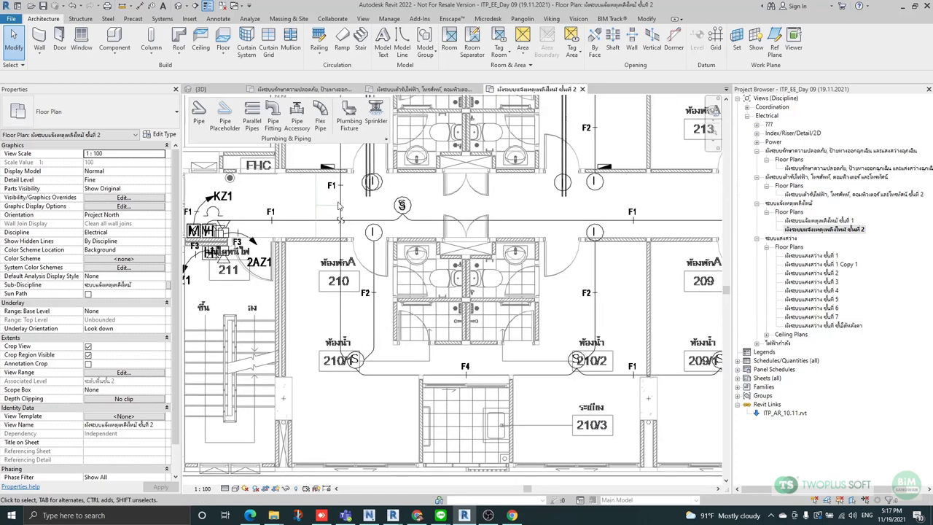
middle_click_drag(339, 207, 362, 308)
scroll(417, 236, "up", 4)
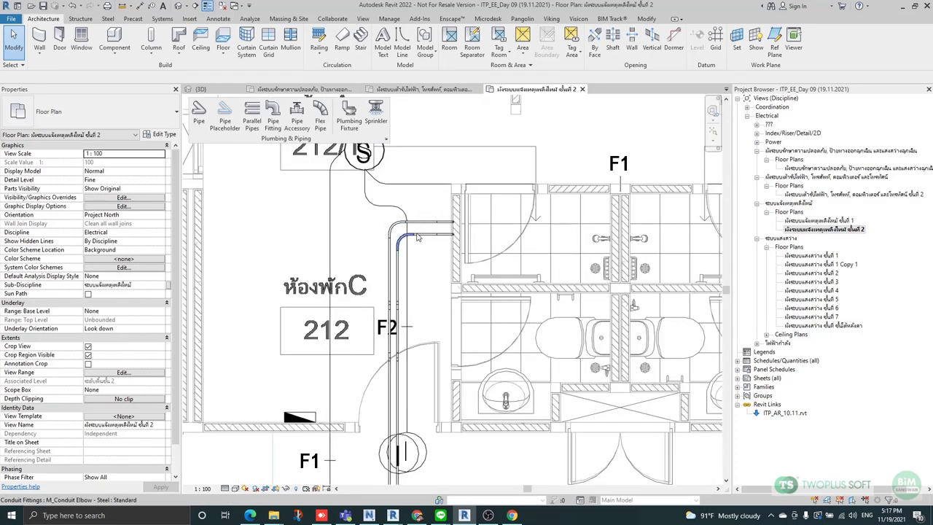
left_click(422, 222)
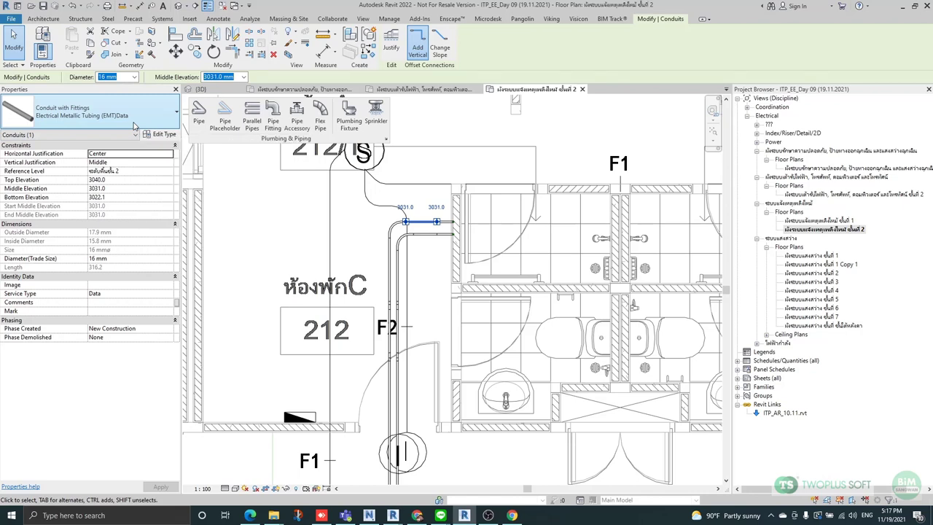
left_click(163, 136)
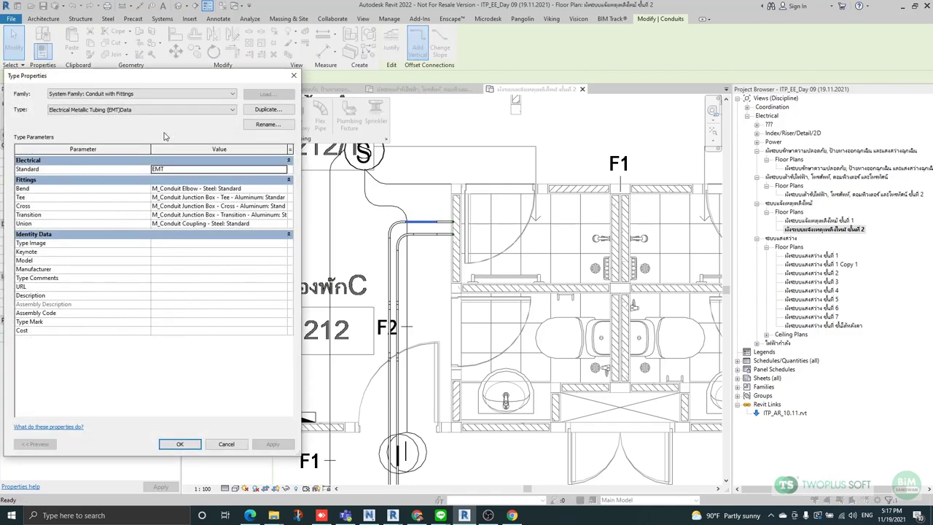
key("Escape")
key("Escape")
Close the type properties and copy room 212's upper horizontal data conduit about 660 mm horizontally, away from the bathroom wall.
left_click(422, 221)
scroll(398, 214, "up", 2)
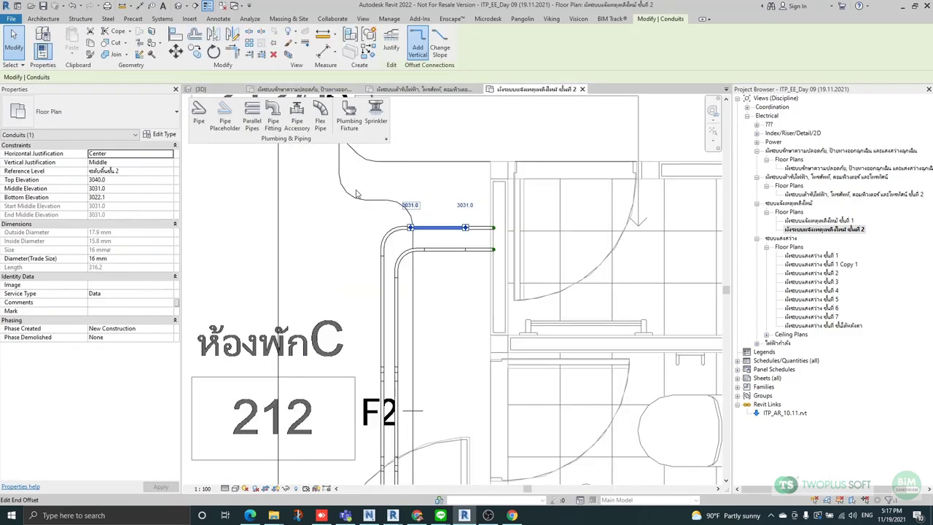
left_click(194, 52)
left_click(438, 227)
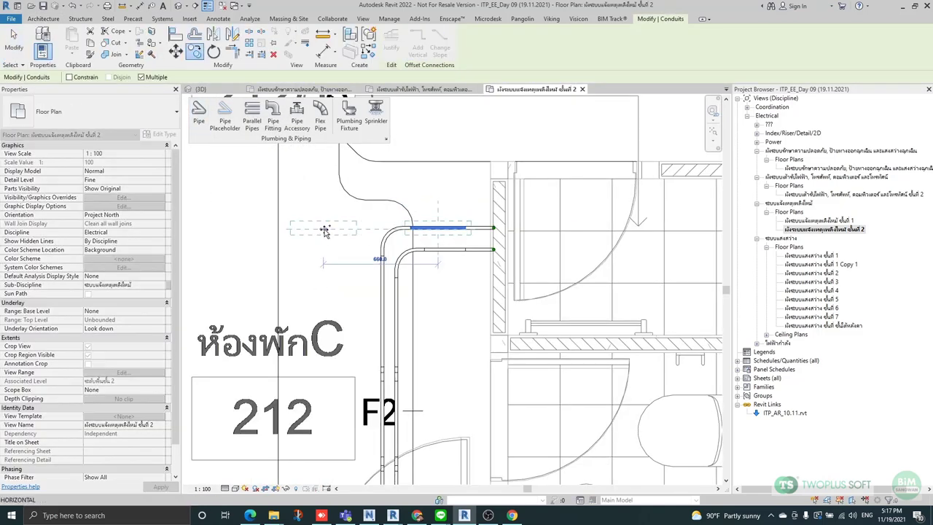
left_click(324, 229)
key("Escape")
Duplicate the copied conduit's type as Electrical Metallic Tubing (EMT)FA and apply it to that conduit.
left_click(337, 228)
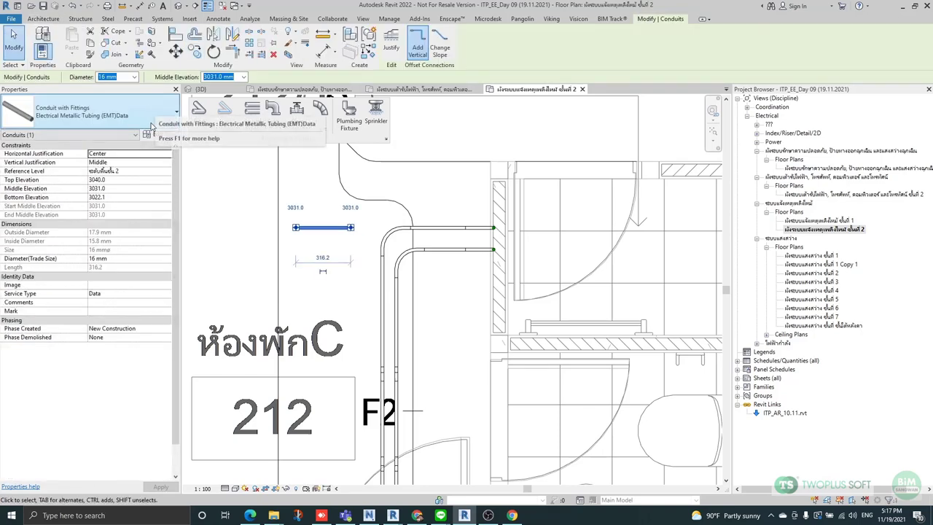
left_click(159, 134)
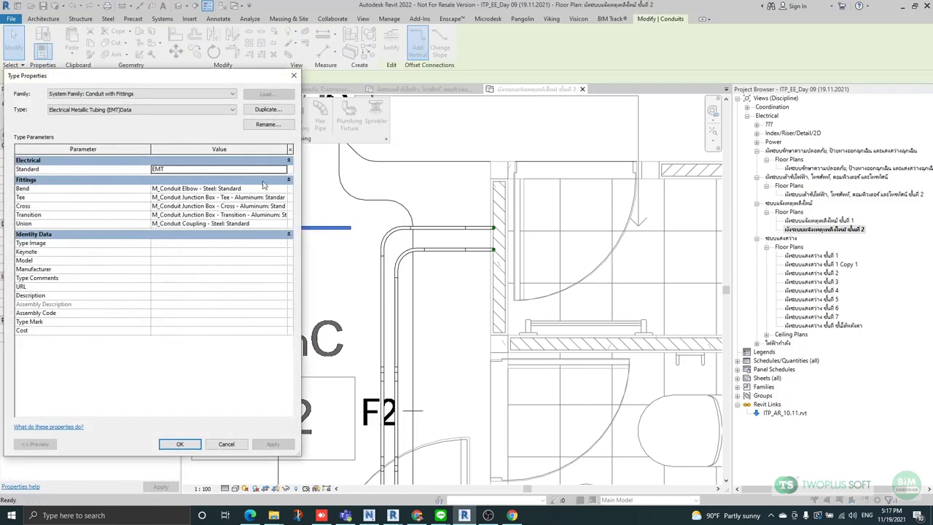
left_click(268, 109)
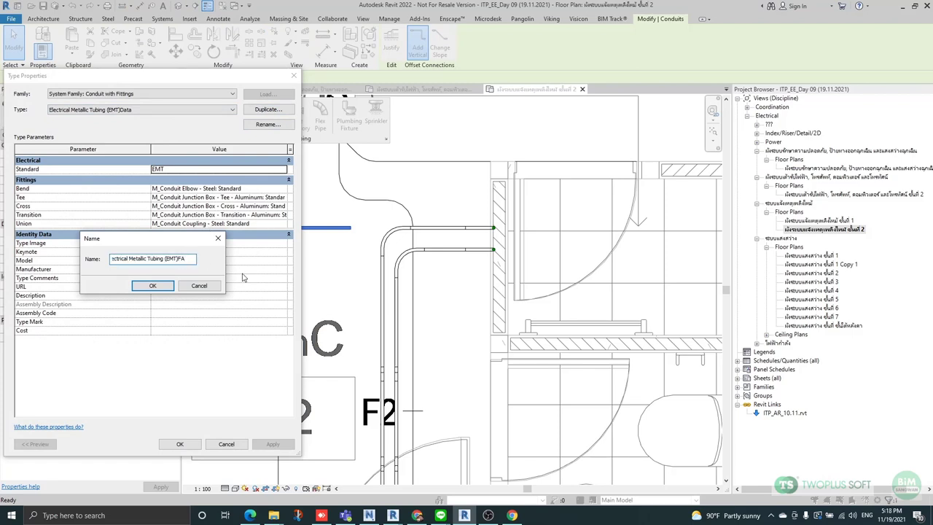
left_click(161, 289)
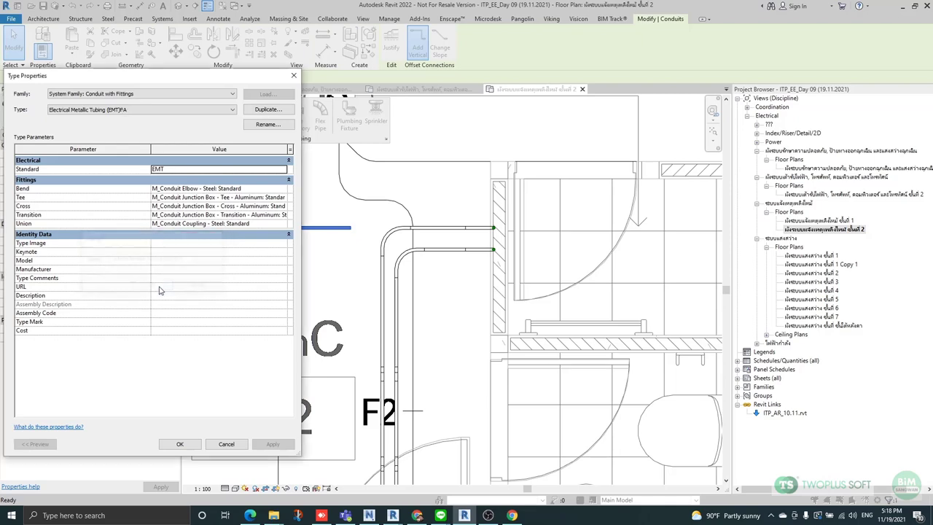
left_click(188, 446)
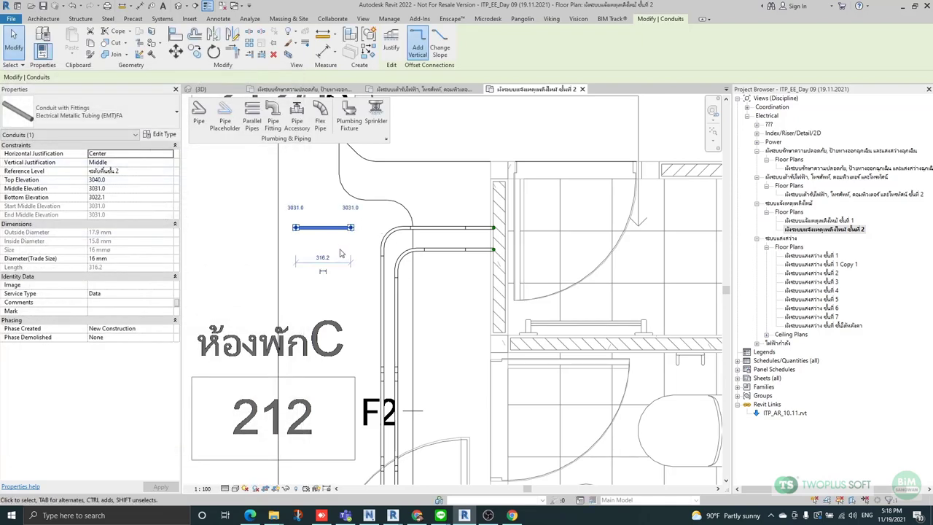
left_click(312, 186)
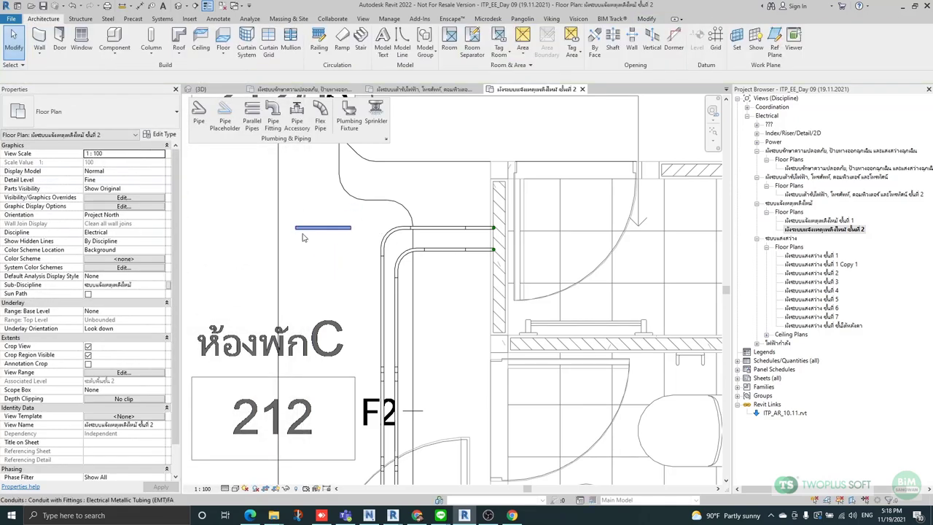
Set the copied FA conduit's service type to Fire and check the other available service types.
left_click(317, 231)
left_click(151, 294)
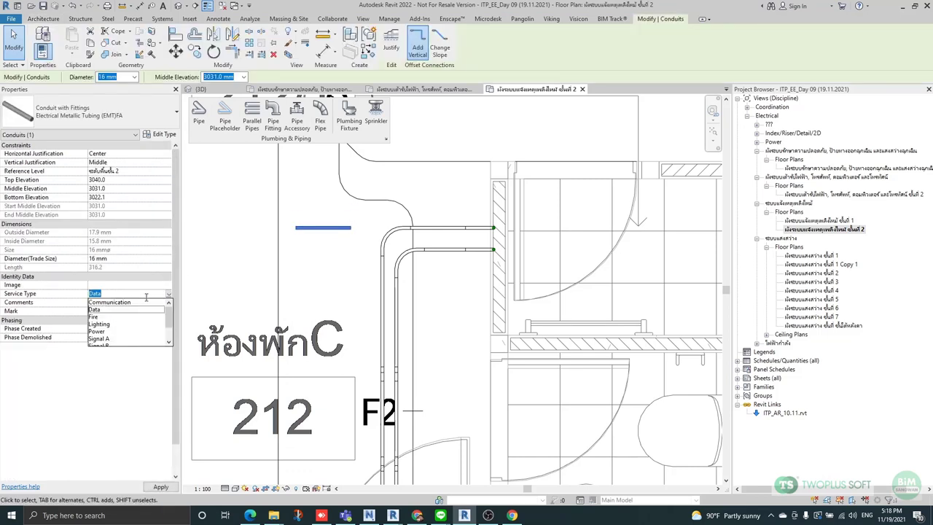
left_click(106, 318)
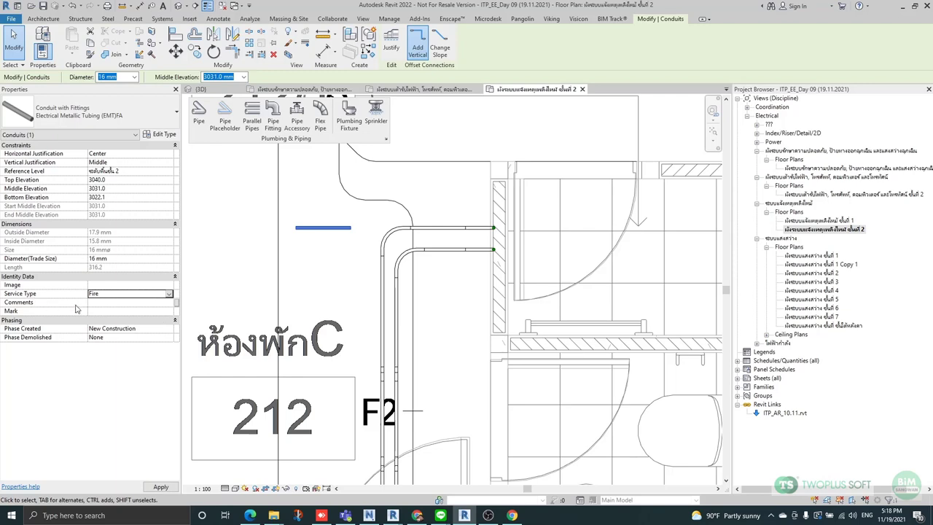
left_click(252, 263)
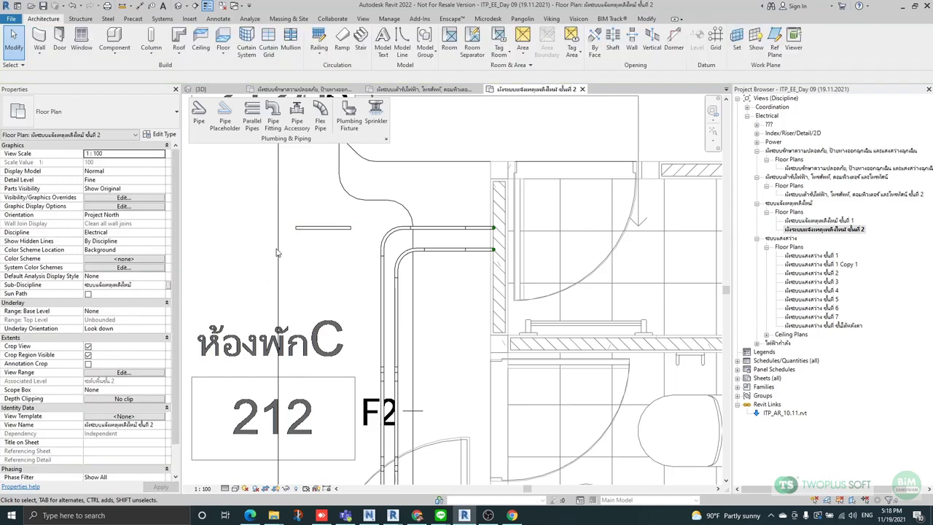
left_click(351, 232)
left_click(131, 295)
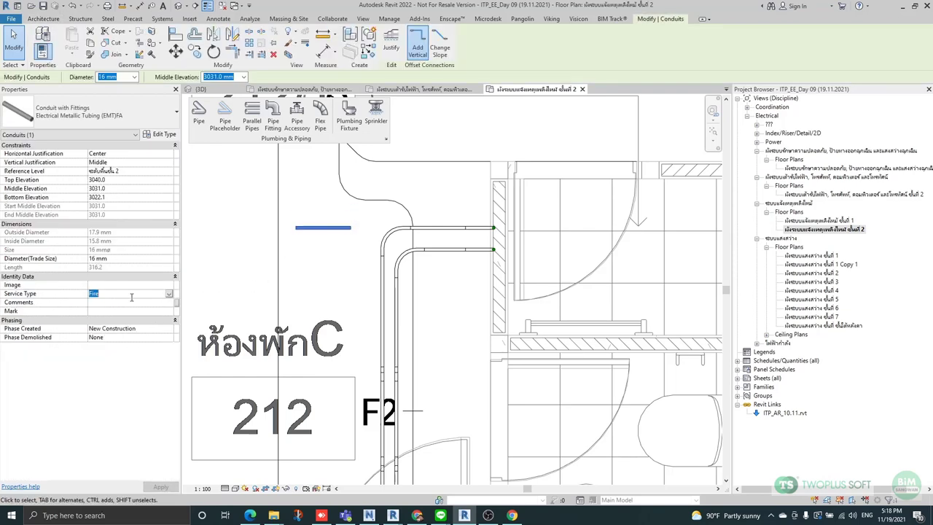
left_click(169, 295)
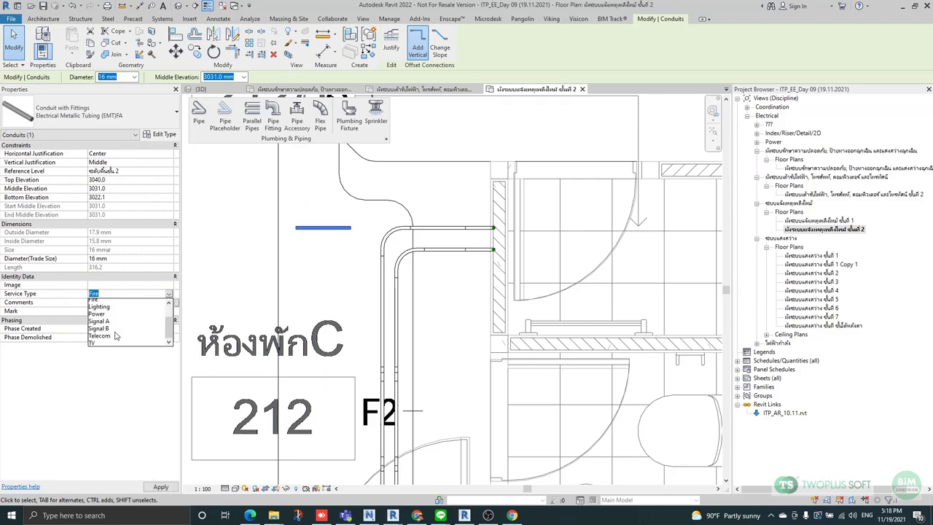
left_click(214, 291)
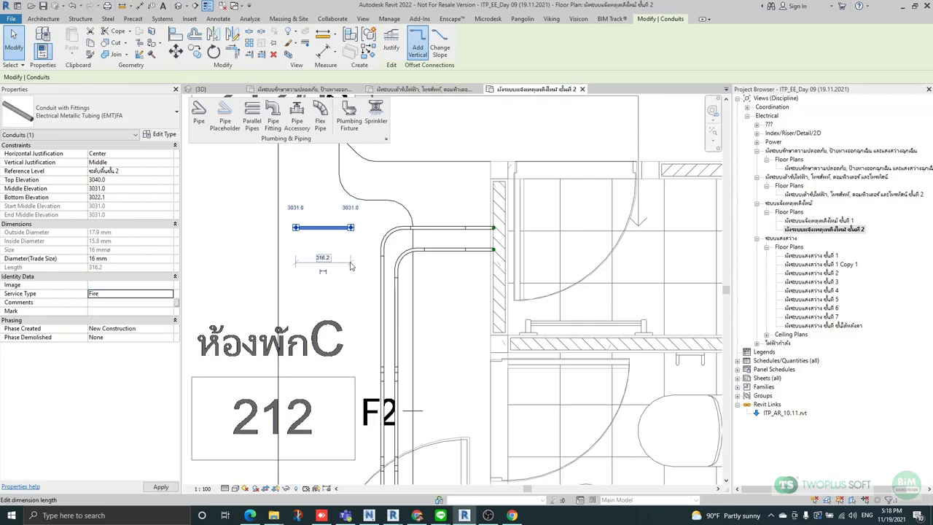
Move the FA conduit near the smoke detector of 212/1 and reshape it into a vertical piece about 240 mm long.
left_click(351, 266)
scroll(357, 260, "down", 2)
middle_click_drag(355, 238, 346, 298)
scroll(322, 228, "up", 2)
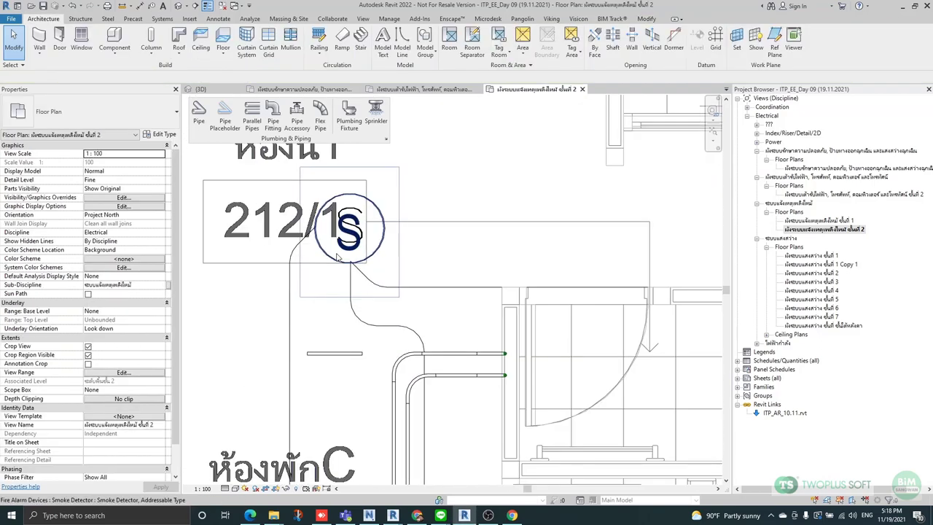
left_click(333, 354)
scroll(334, 353, "up", 2)
left_click_drag(330, 353, 276, 277)
scroll(415, 338, "down", 1)
scroll(281, 278, "up", 1)
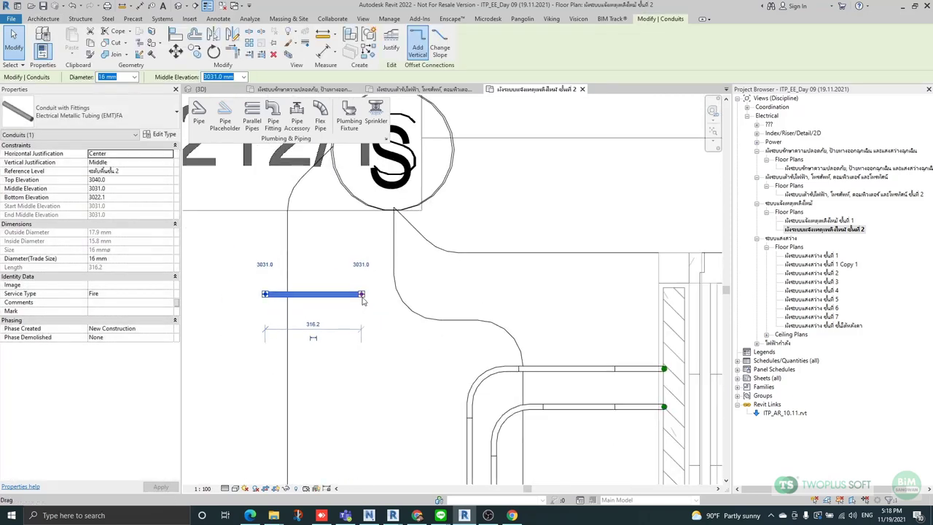
left_click_drag(324, 242, 265, 219)
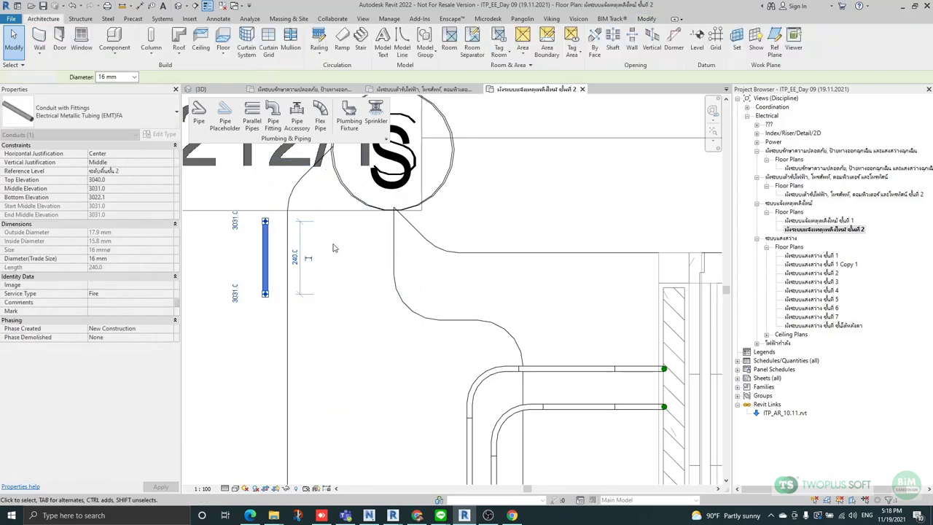
left_click(334, 248)
Move the short vertical FA conduit onto the vertical F1 wiring line below the 212/1 smoke detector.
scroll(342, 229, "down", 4)
middle_click_drag(380, 358, 391, 206)
scroll(388, 306, "down", 2)
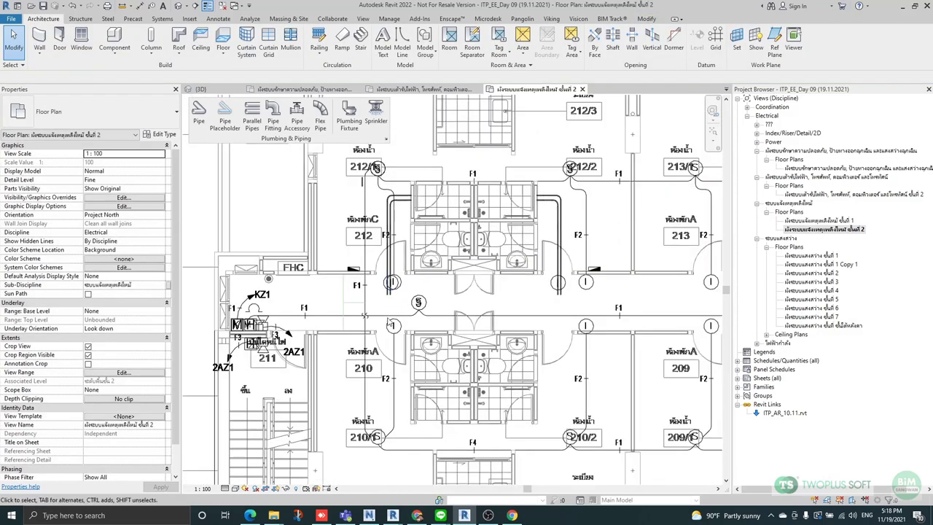
middle_click_drag(397, 379, 396, 313)
scroll(332, 297, "up", 5)
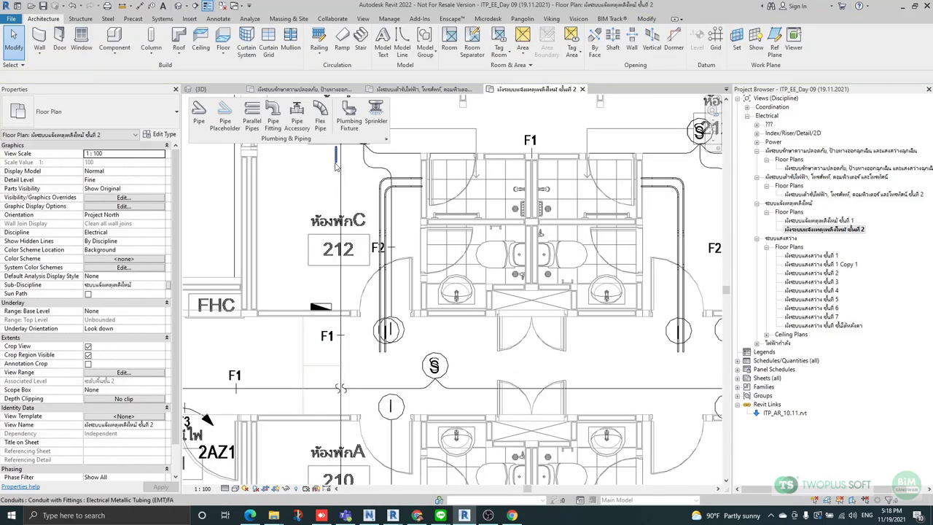
scroll(331, 298, "up", 5)
left_click(292, 323)
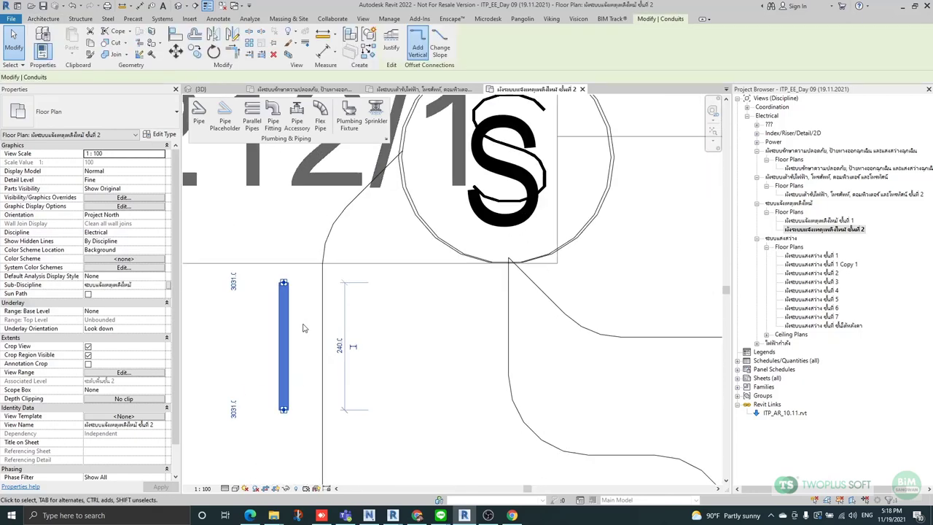
left_click_drag(289, 321, 328, 336)
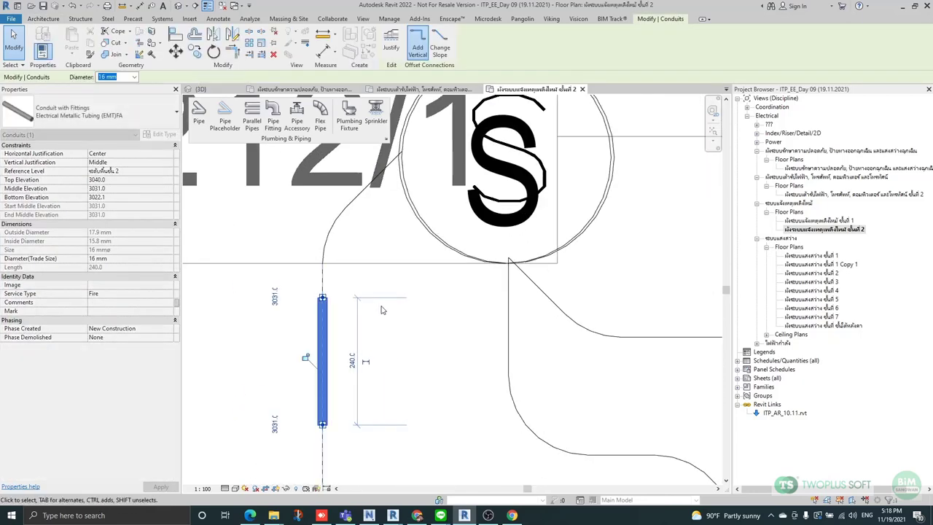
left_click(381, 310)
Draw a 16 mm FA conduit from the short piece's lower end along the vertical F1 line to the 210/1 smoke detector bend.
scroll(289, 397, "down", 3)
scroll(309, 375, "up", 2)
left_click(301, 387)
middle_click_drag(372, 423, 406, 281)
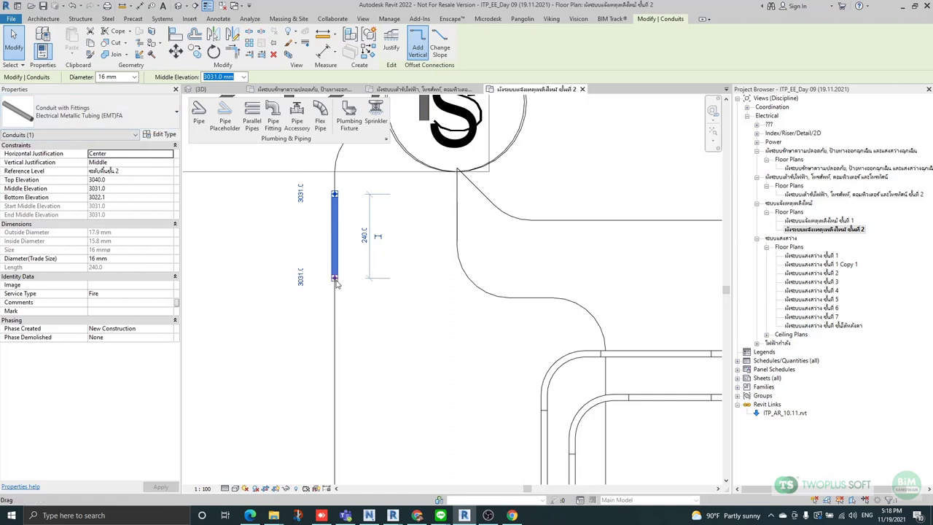
scroll(329, 229, "up", 2)
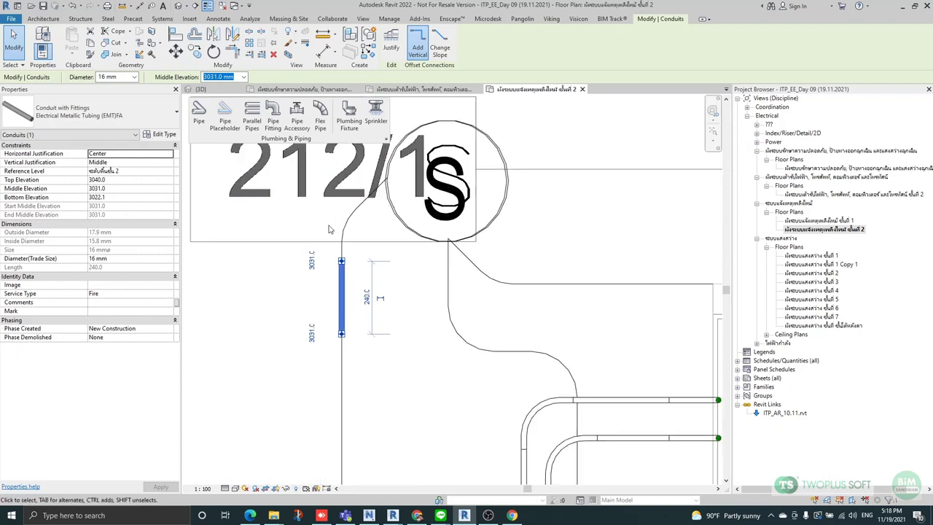
scroll(357, 212, "down", 2)
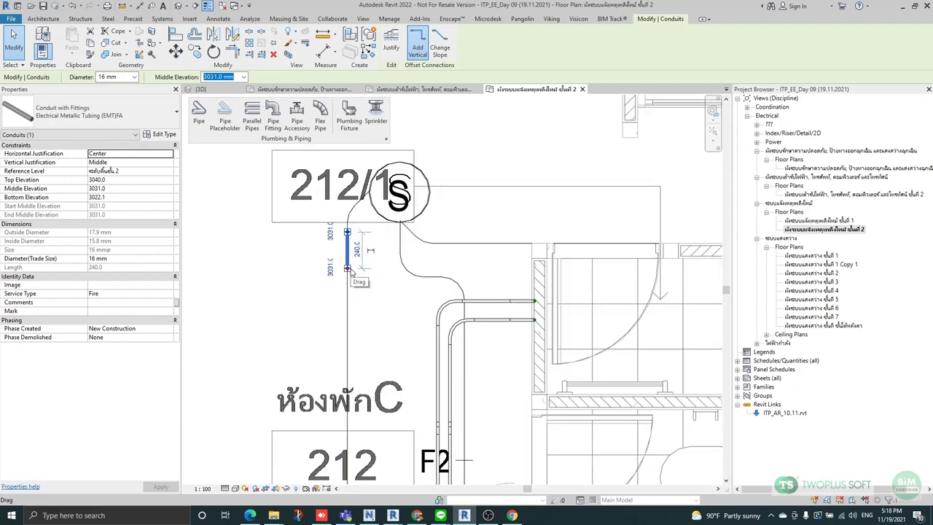
right_click(350, 273)
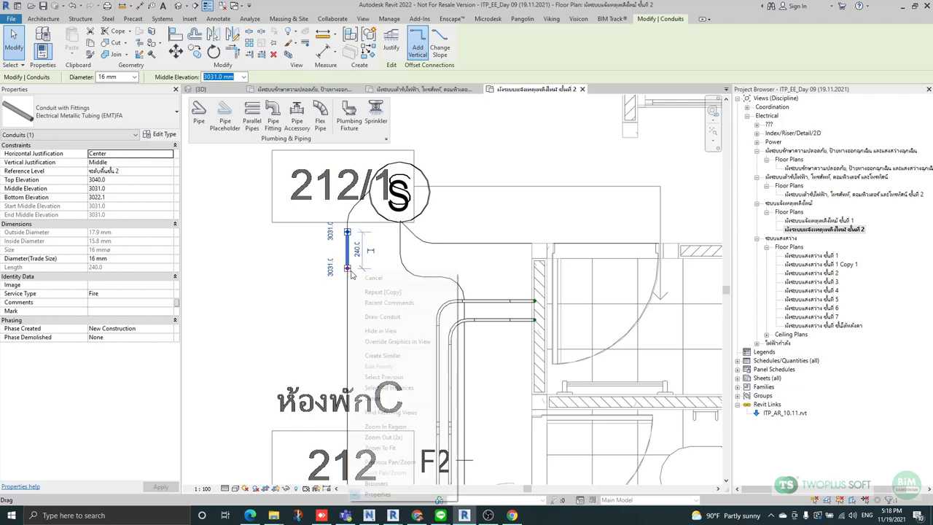
left_click(380, 321)
mouse_move(402, 379)
middle_mouse_down()
mouse_move(421, 181)
mouse_move(395, 264)
middle_mouse_up()
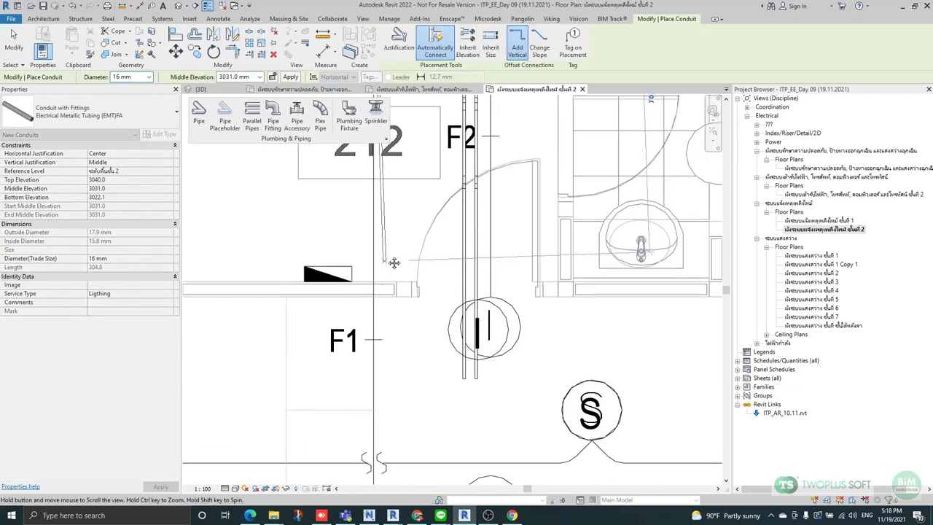
scroll(386, 266, "down", 3)
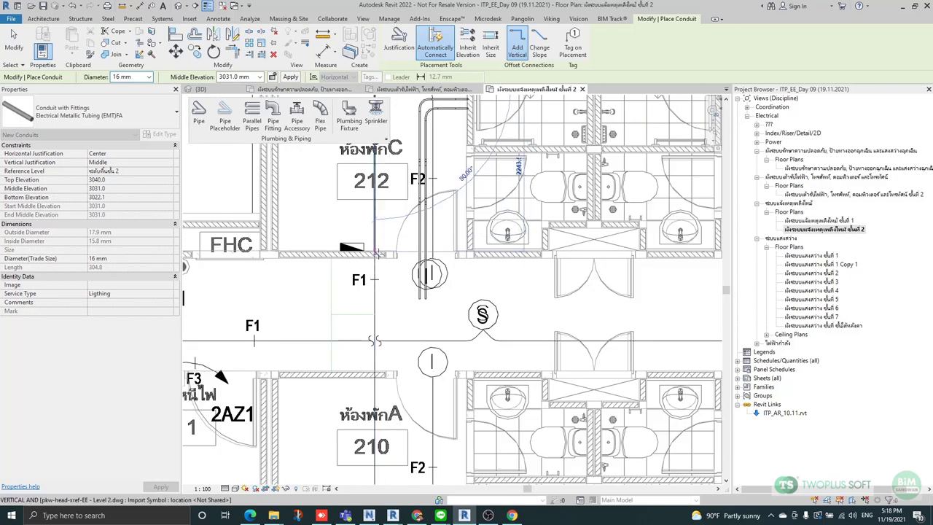
scroll(370, 386, "down", 2)
scroll(367, 217, "up", 1)
middle_click_drag(428, 336, 449, 142)
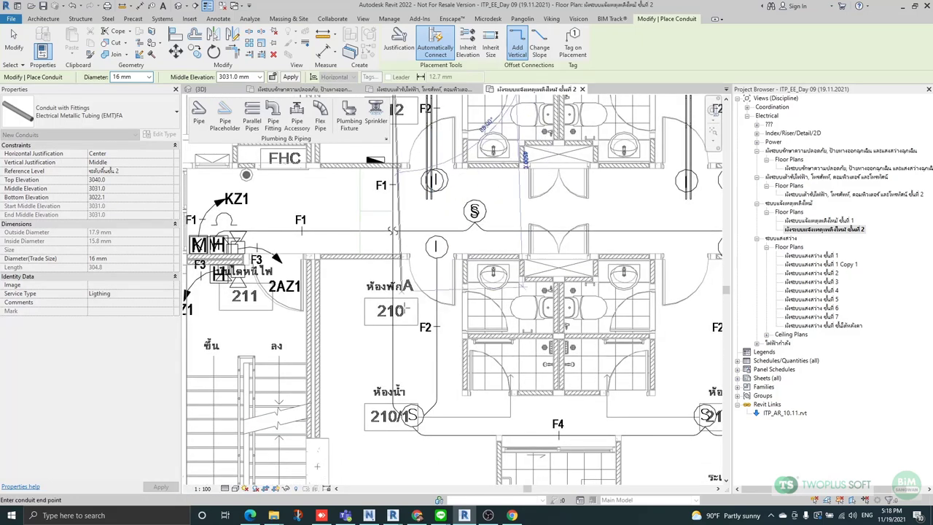
middle_click_drag(402, 202, 385, 320)
scroll(385, 320, "up", 1)
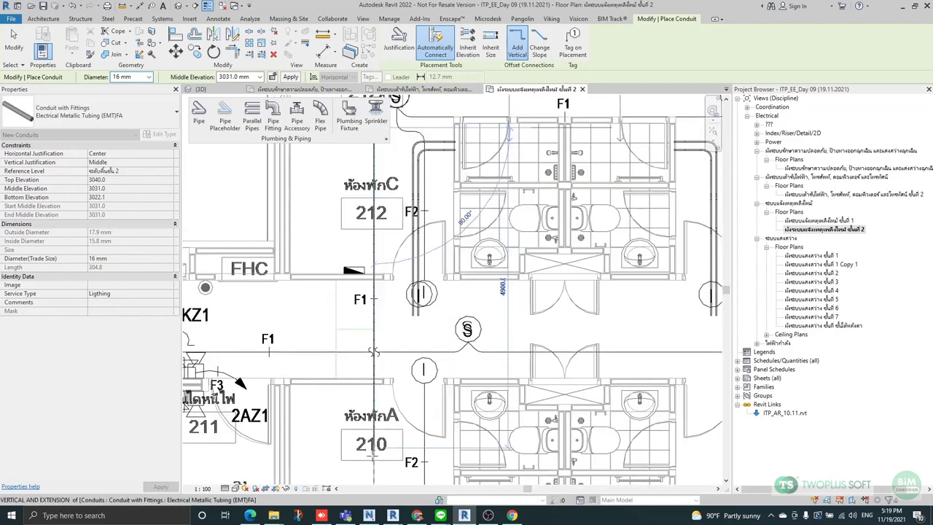
scroll(375, 328, "down", 3)
scroll(368, 342, "up", 4)
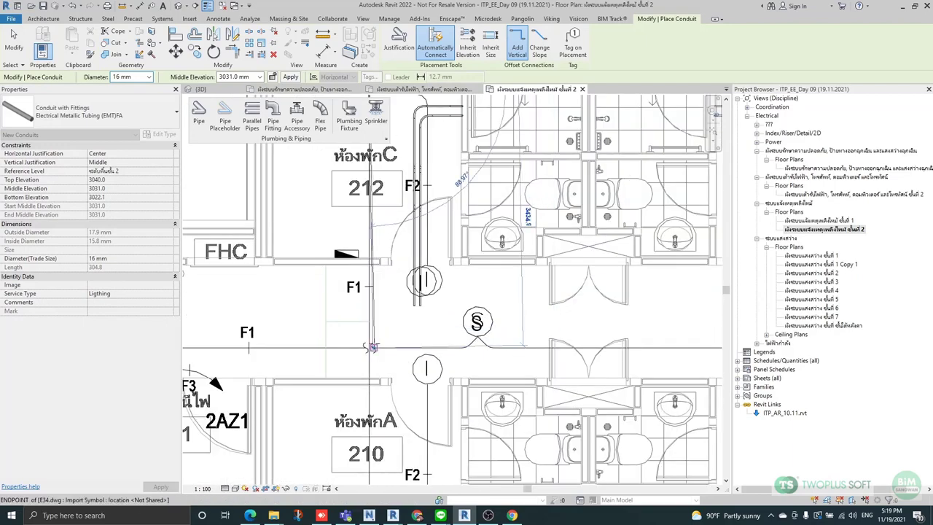
scroll(364, 347, "down", 4)
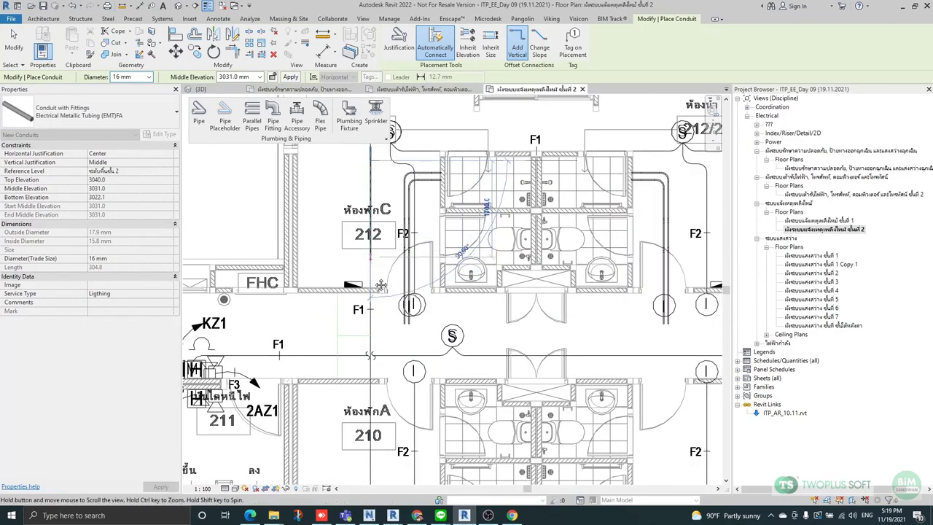
scroll(375, 267, "up", 3)
scroll(357, 235, "up", 2)
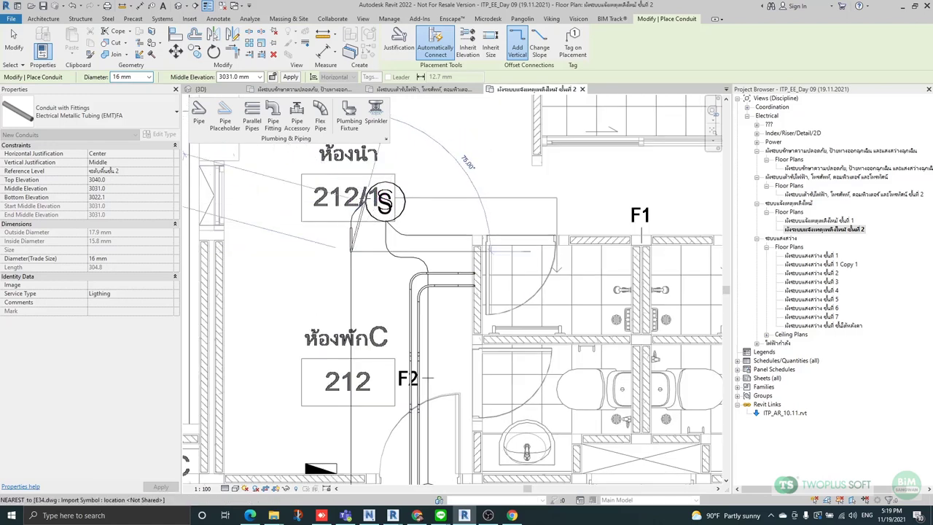
scroll(356, 241, "up", 2)
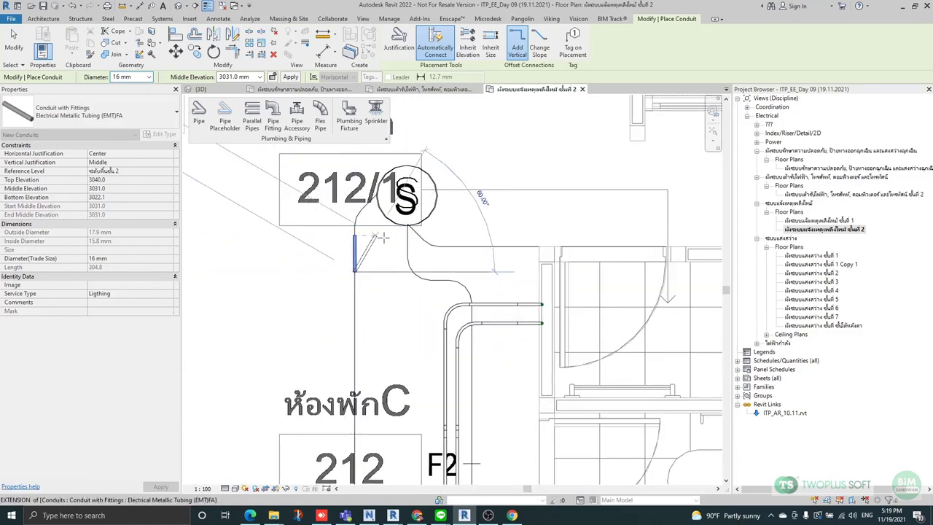
scroll(381, 205, "down", 3)
middle_click_drag(393, 294, 416, 188)
scroll(410, 211, "down", 2)
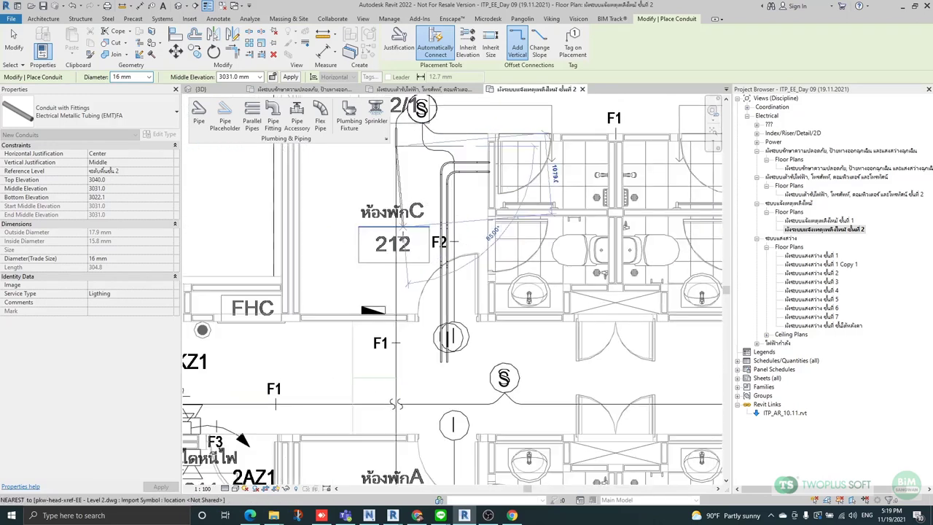
middle_click_drag(396, 357, 396, 215)
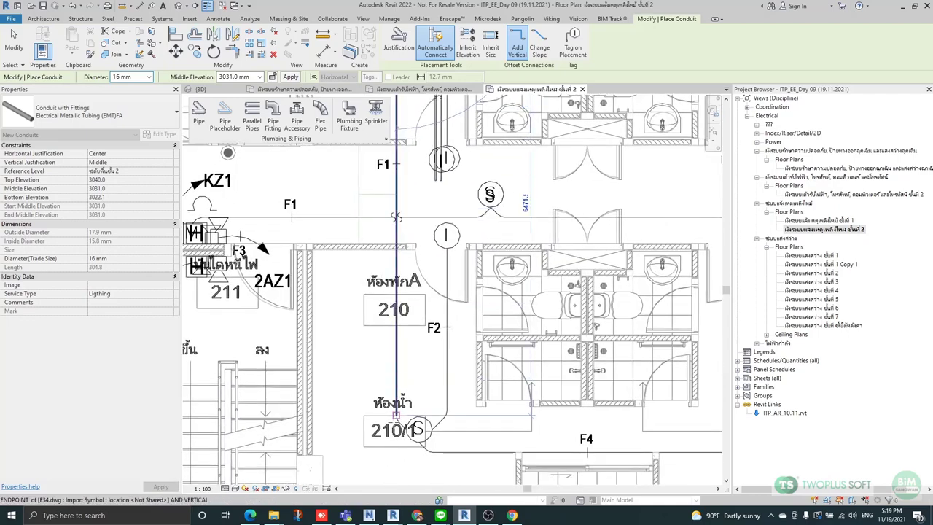
scroll(396, 416, "up", 2)
left_click(399, 376)
scroll(405, 349, "down", 2)
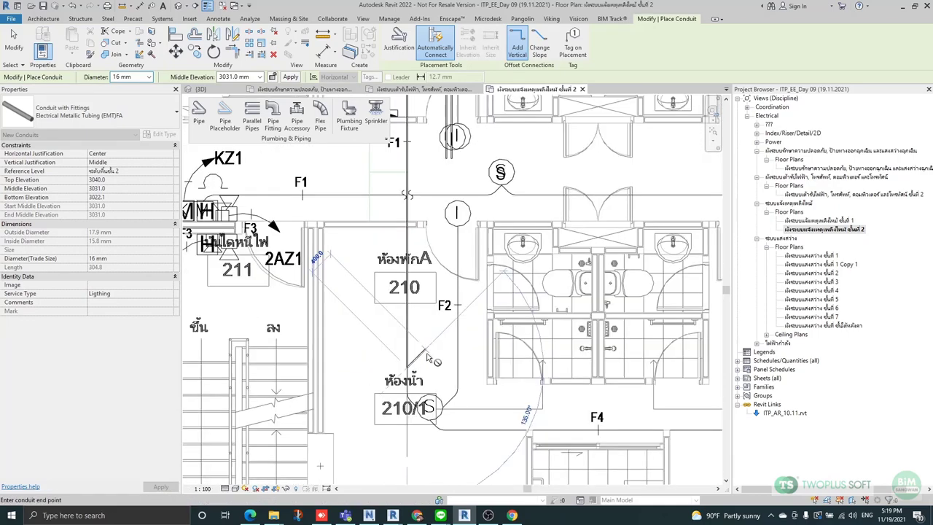
key("Escape")
key("Escape")
Examine the FA conduit run through room 212 and where its segments meet near the room label.
scroll(405, 349, "up", 2)
middle_click_drag(423, 249, 425, 409)
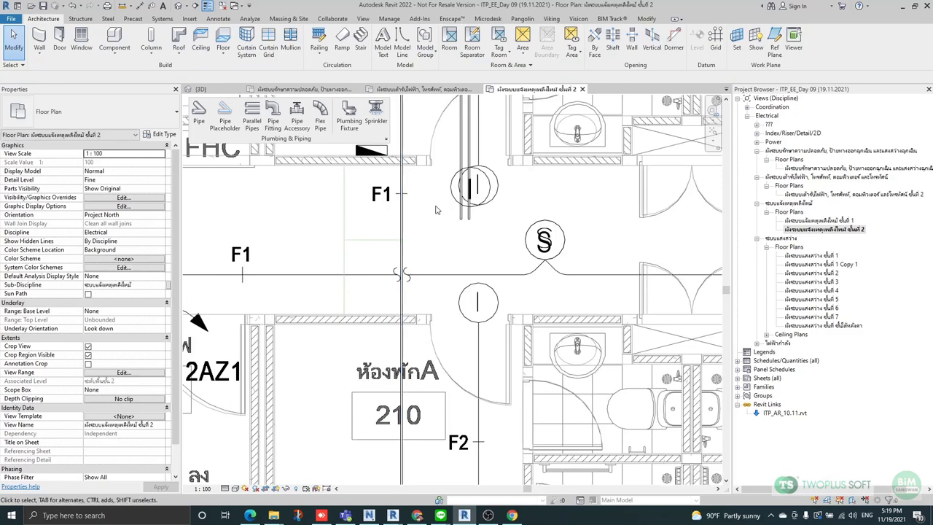
middle_click_drag(436, 210, 399, 306)
scroll(386, 201, "up", 5)
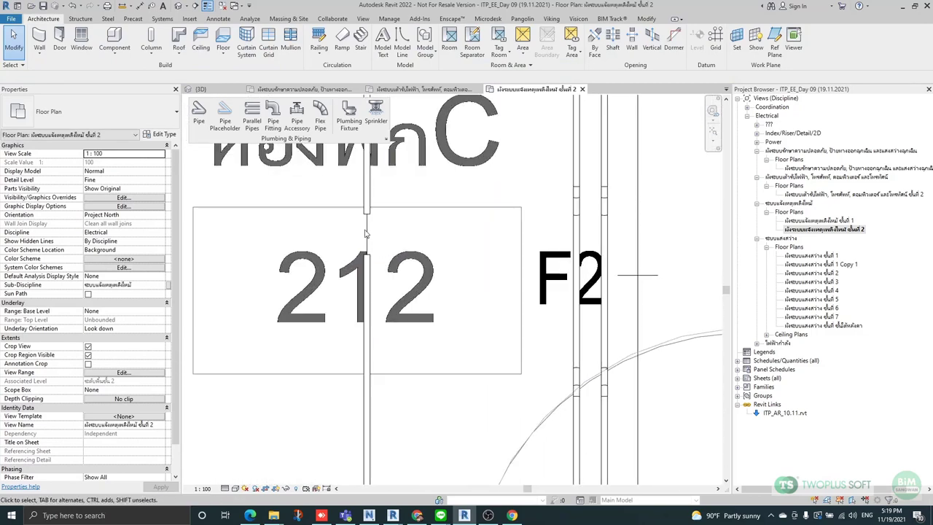
scroll(411, 235, "down", 5)
scroll(392, 205, "up", 2)
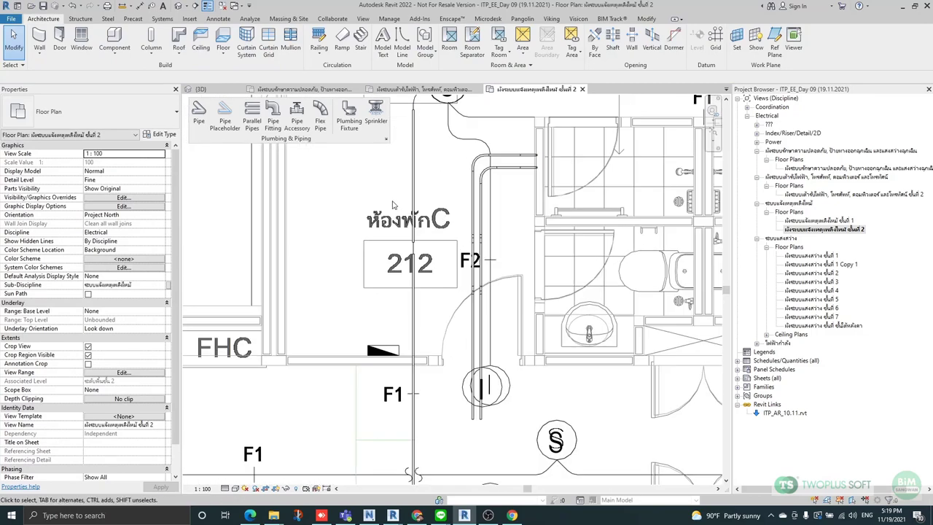
scroll(394, 197, "up", 2)
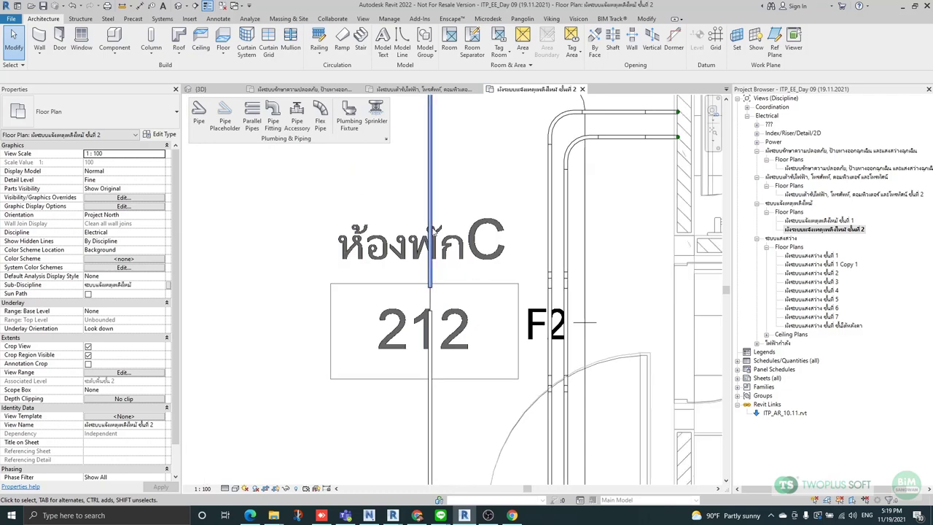
scroll(459, 291, "down", 3)
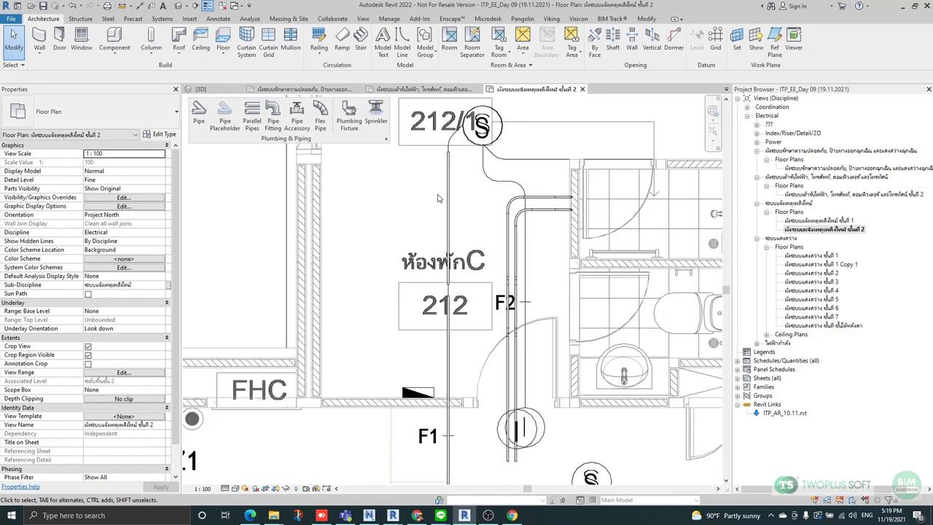
scroll(452, 209, "up", 4)
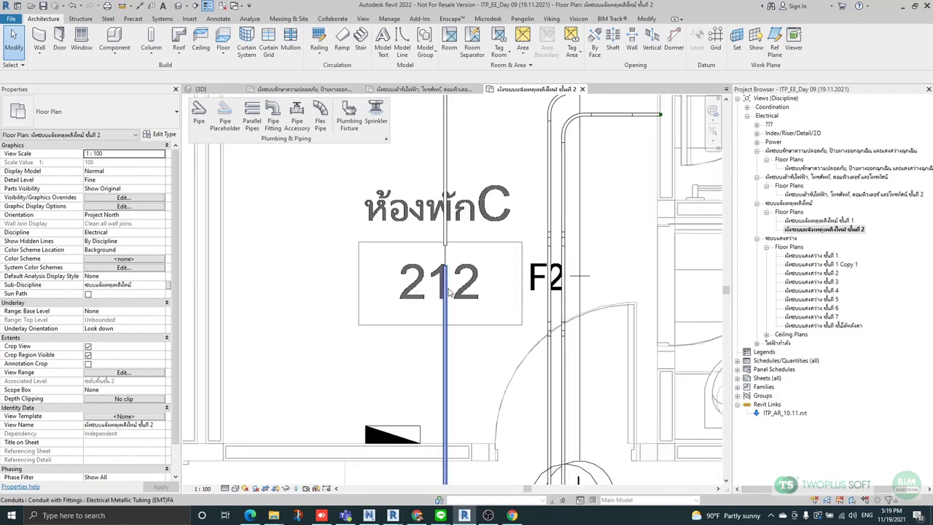
scroll(438, 219, "down", 4)
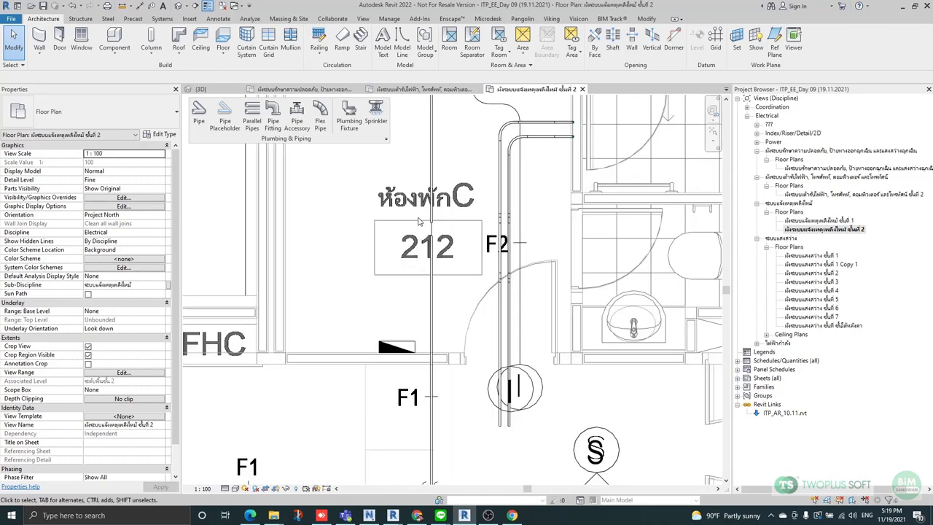
Select both FA conduit segments meeting at room 212 and isolate them with a selection box in 3D.
left_click(425, 235)
scroll(425, 234, "up", 2)
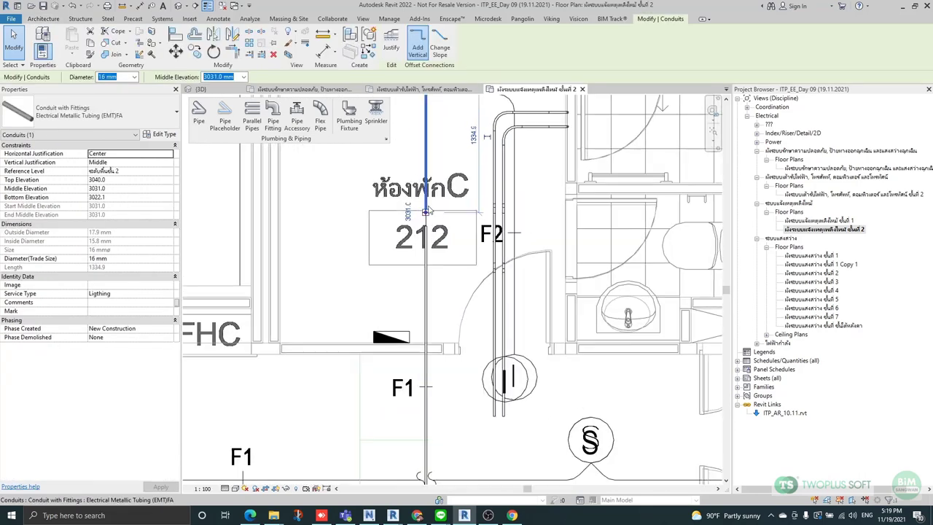
left_click(427, 276, "ctrl")
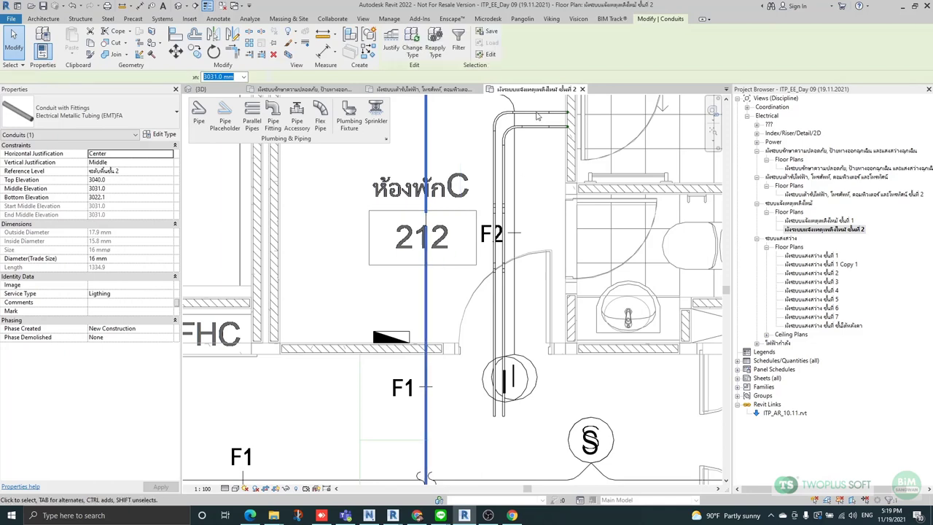
left_click(288, 55)
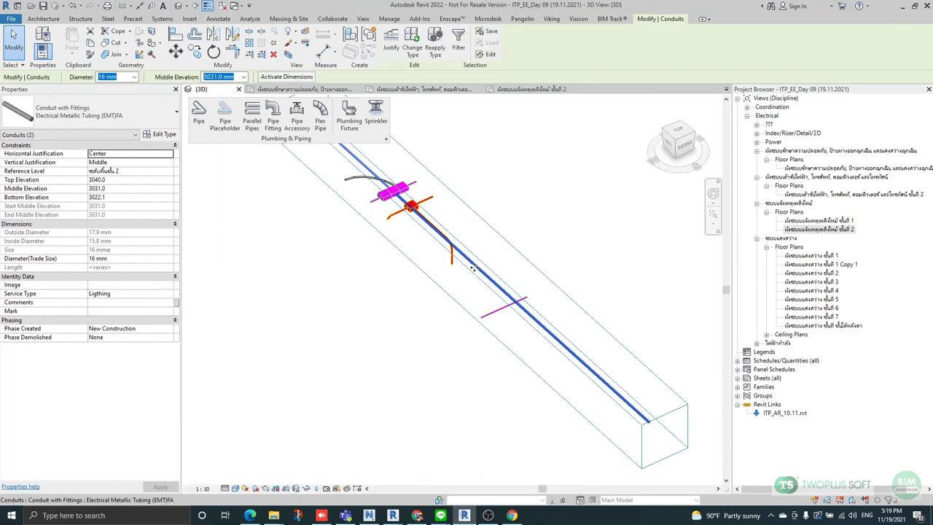
middle_click_drag(466, 343, 608, 348, "shift")
scroll(437, 347, "up", 6)
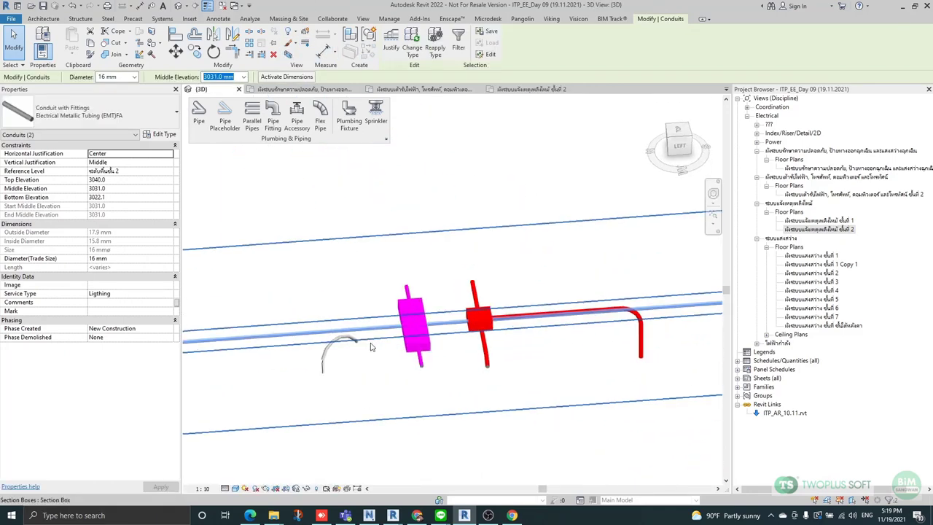
Examine in 3D how the FA conduit crosses the magenta and red conduits and their junction boxes.
middle_click_drag(396, 326, 498, 328)
scroll(390, 284, "down", 2)
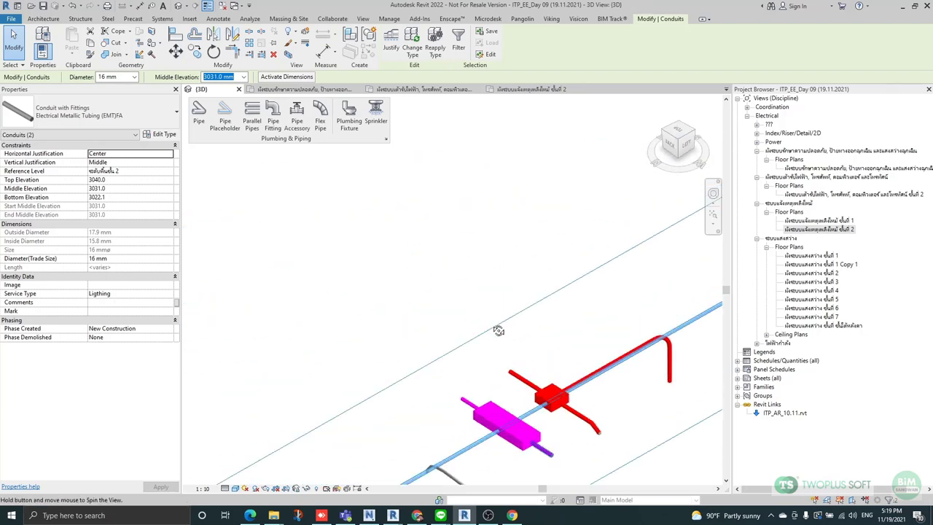
scroll(539, 412, "up", 4)
middle_click_drag(527, 388, 507, 375)
scroll(415, 297, "down", 2)
scroll(442, 382, "up", 3)
scroll(421, 260, "down", 2)
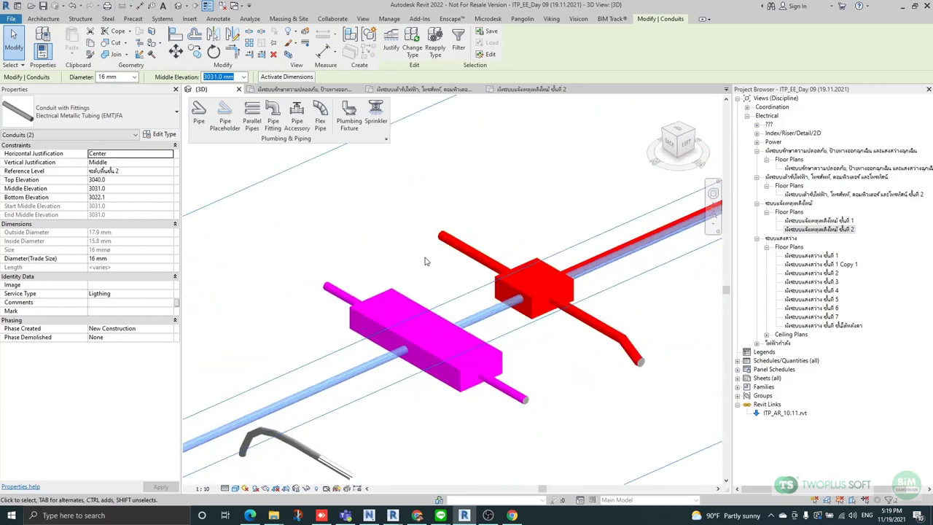
scroll(438, 337, "up", 2)
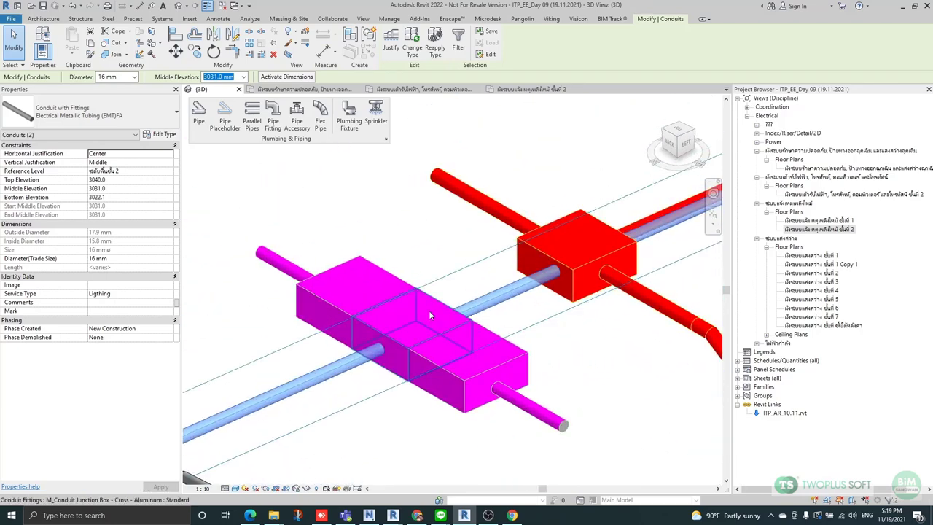
scroll(461, 228, "down", 4)
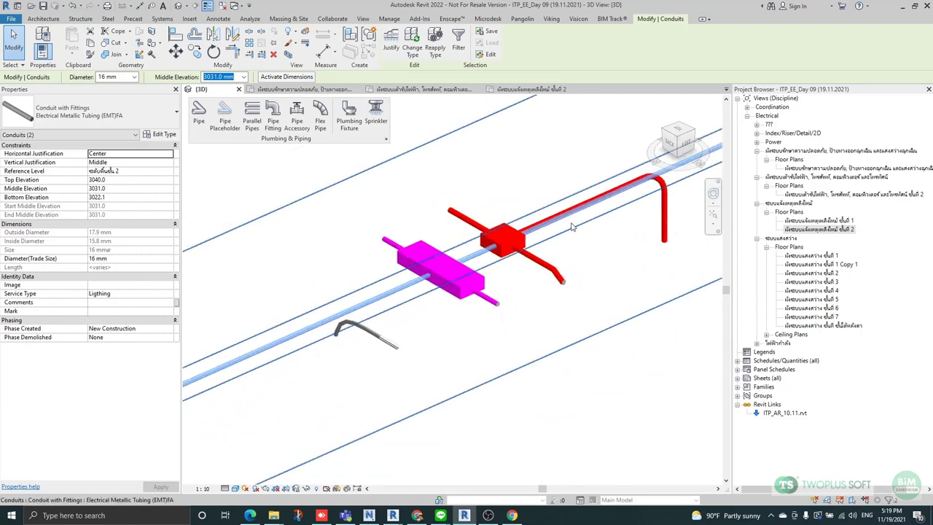
middle_click_drag(501, 219, 560, 248, "shift")
scroll(573, 241, "up", 4)
left_click(569, 246)
scroll(442, 223, "down", 2)
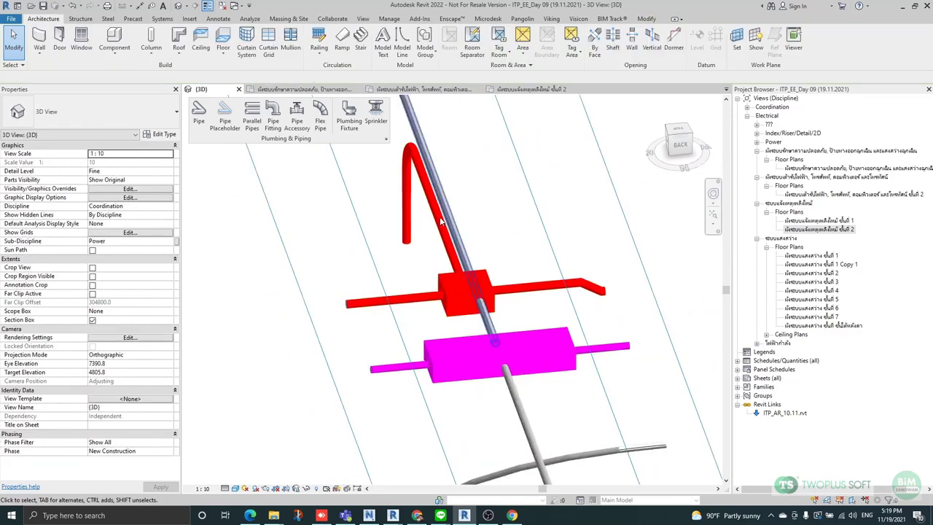
Delete the magenta cross junction box and the two transition boxes on either side of it.
scroll(498, 300, "up", 3)
left_click(461, 330)
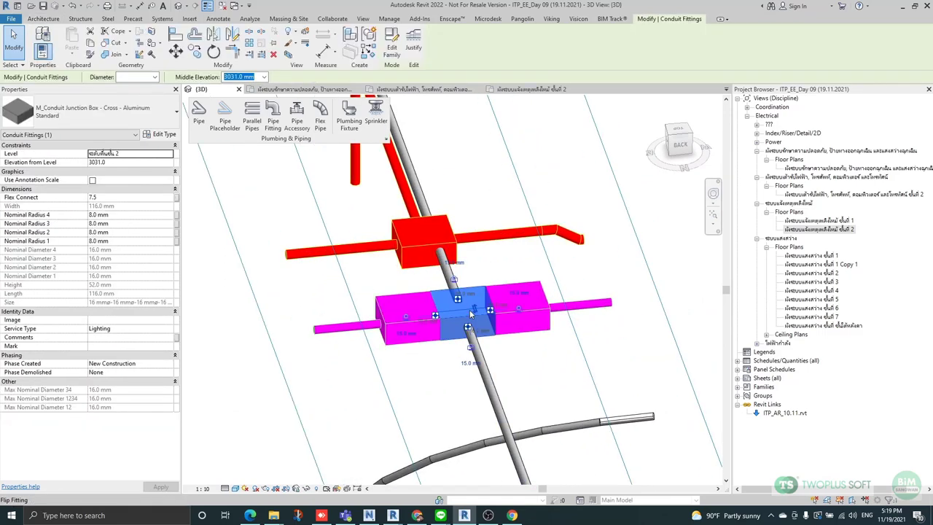
key("Delete")
left_click(411, 317)
key("Delete")
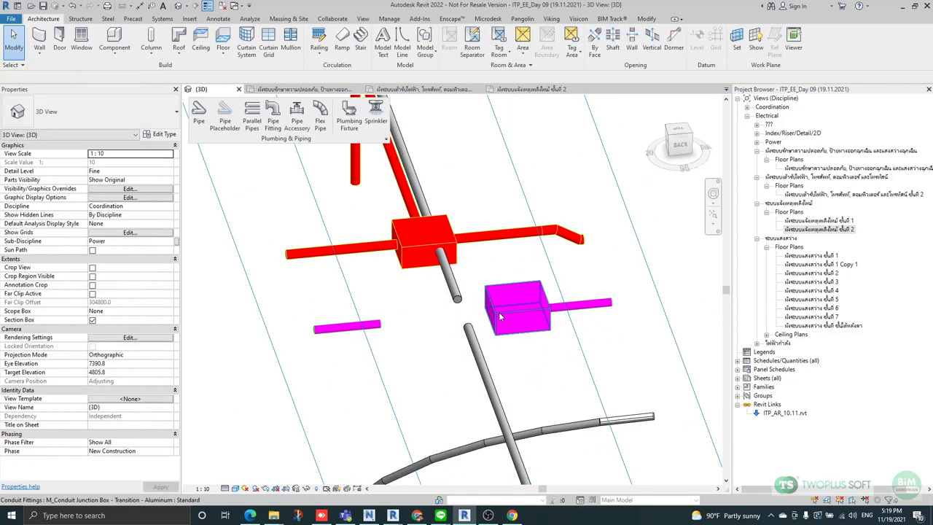
left_click(499, 312)
key("Delete")
Extend one magenta lighting conduit stub to the opposite stub, joining them into one straight conduit.
left_click(546, 308)
left_click_drag(546, 307, 380, 326)
key("Escape")
Shorten the FA conduit running through the red junction box so that its end stops before the box.
middle_click_drag(500, 293, 525, 282, "shift")
scroll(525, 282, "up", 1)
left_click(492, 276)
scroll(451, 264, "down", 2)
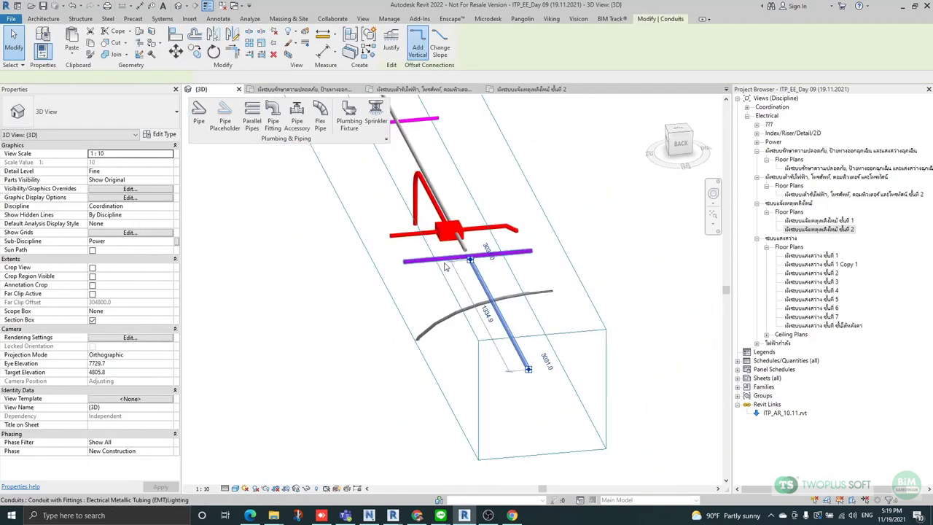
middle_click_drag(445, 267, 306, 223, "shift")
scroll(305, 223, "up", 2)
left_click(306, 224)
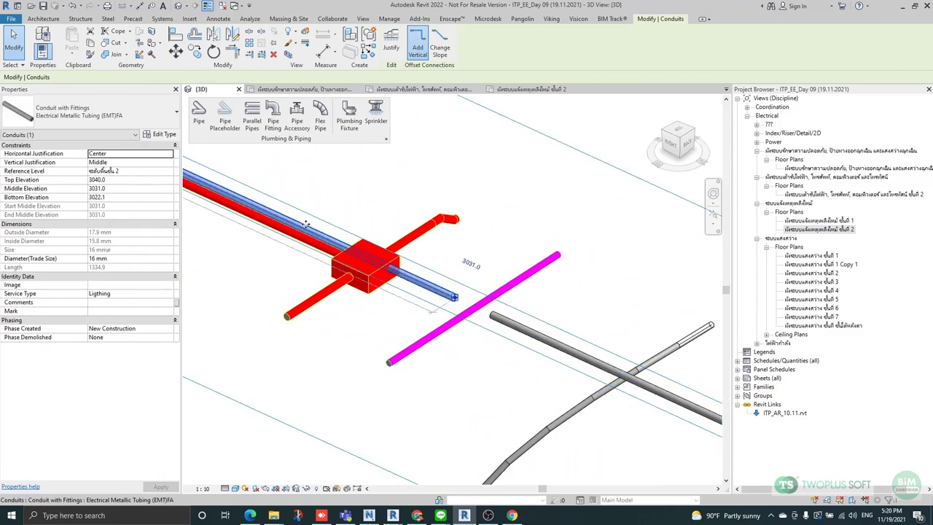
scroll(441, 268, "up", 1)
left_click_drag(461, 305, 305, 226)
left_click(385, 214)
scroll(385, 213, "down", 2)
Examine in 3D the gap between the two FA conduit ends across the magenta conduit and red junction box.
left_click(471, 309)
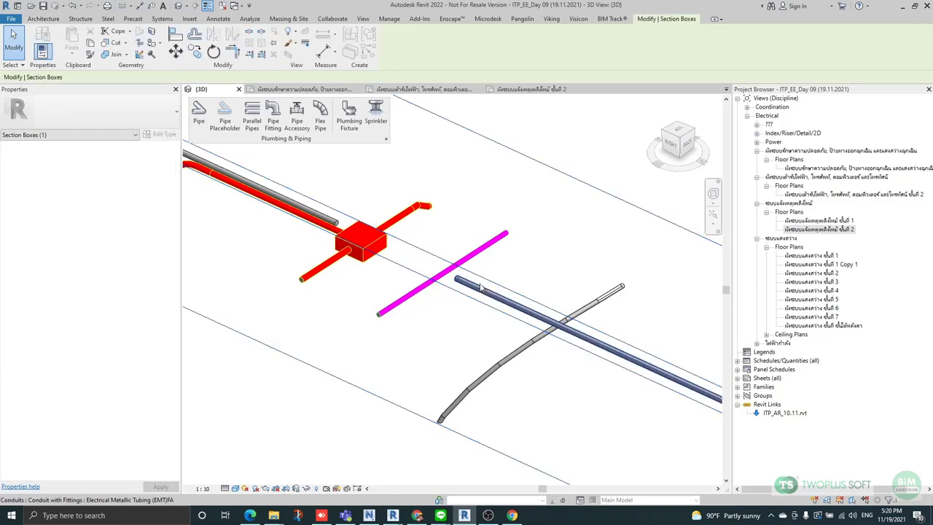
left_click(547, 318)
middle_click_drag(547, 318, 322, 308, "shift")
middle_click_drag(517, 342, 227, 300)
scroll(228, 300, "down", 2)
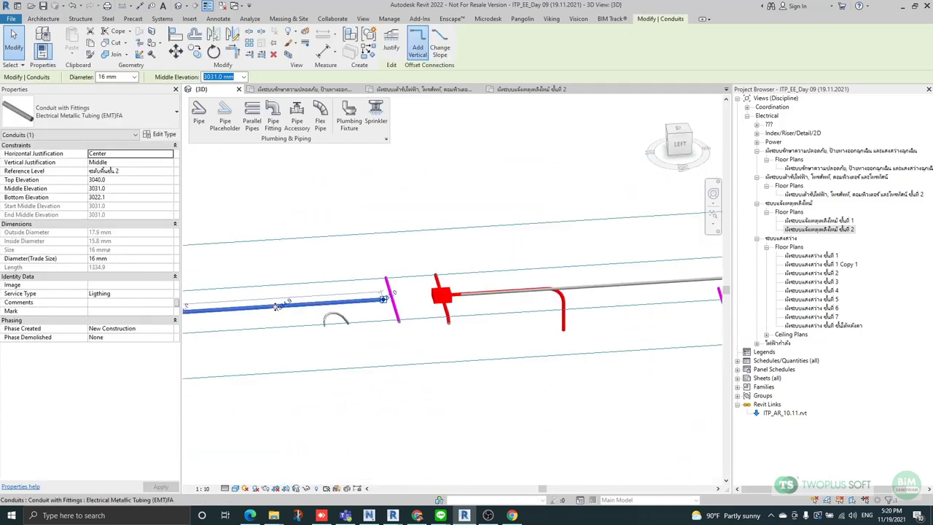
scroll(420, 294, "up", 1)
middle_click_drag(420, 294, 365, 318, "shift")
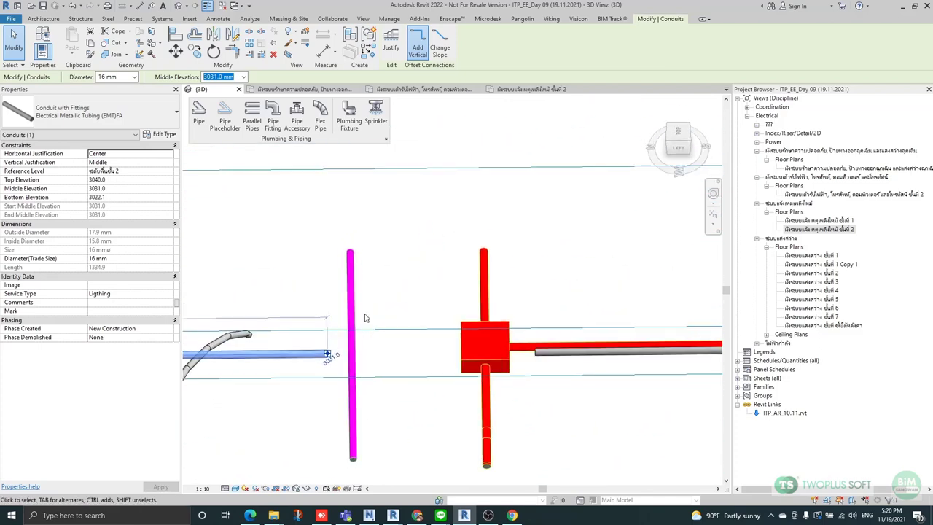
left_click(292, 254)
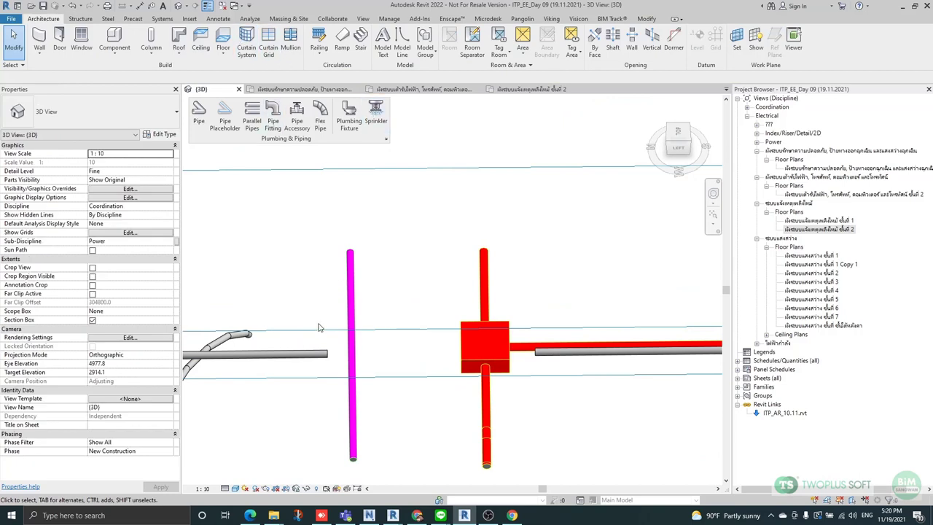
Enlarge the section box around the FA conduit to include the neighbouring lighting, power and data conduits.
left_click(313, 355)
key("b")
key("x")
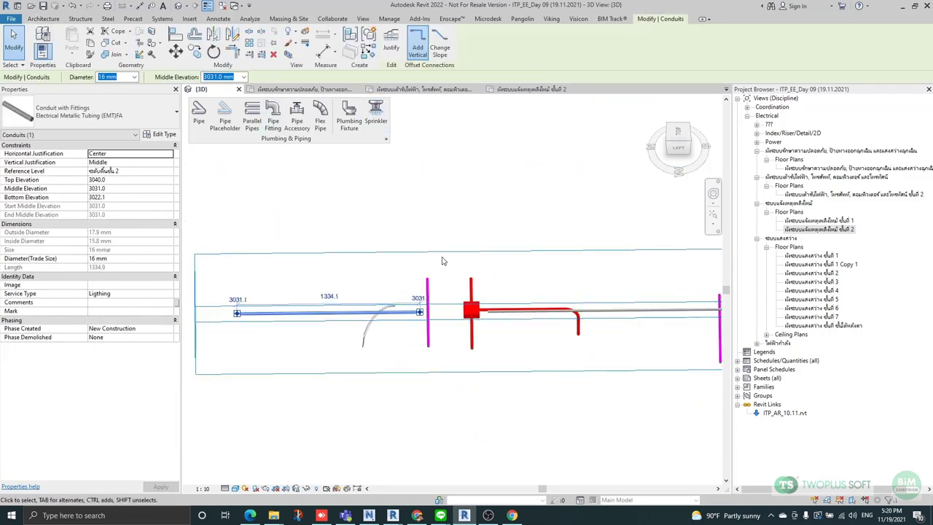
middle_click_drag(430, 248, 546, 288, "shift")
scroll(546, 288, "up", 2)
left_click_drag(570, 276, 365, 212)
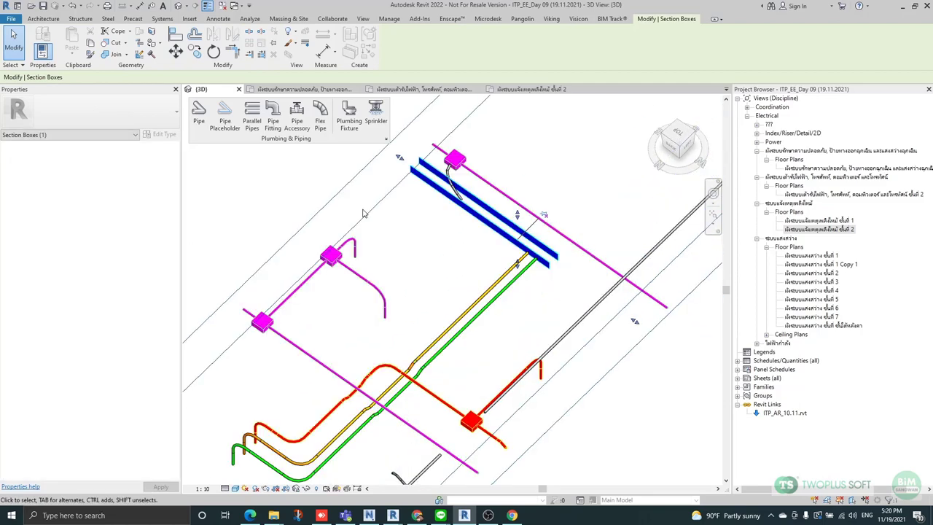
scroll(467, 263, "down", 3)
left_click_drag(434, 204, 294, 115)
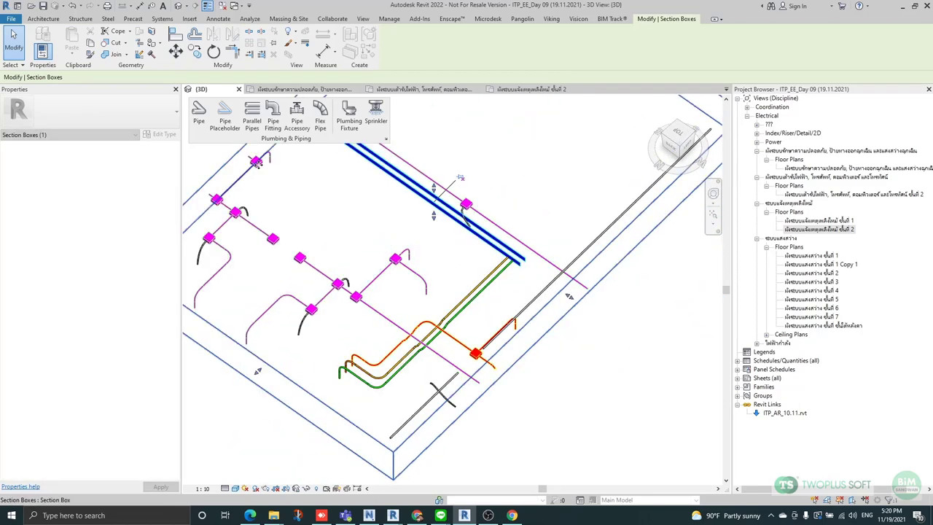
Examine in 3D the green data conduit's coupling offset where it passes beneath the magenta and red conduits.
scroll(406, 340, "up", 3)
scroll(449, 352, "up", 3)
left_click(436, 331)
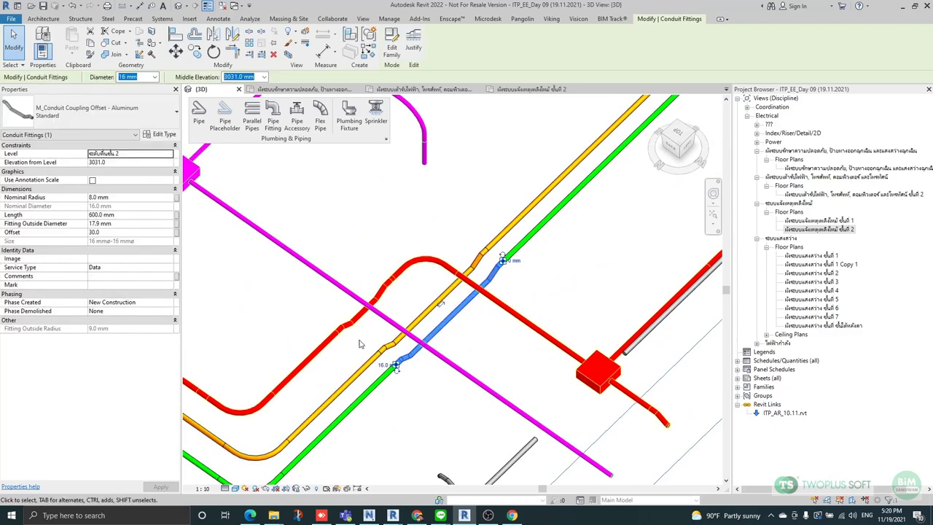
scroll(421, 332, "down", 2)
middle_click_drag(419, 330, 413, 275, "shift")
scroll(380, 321, "up", 7)
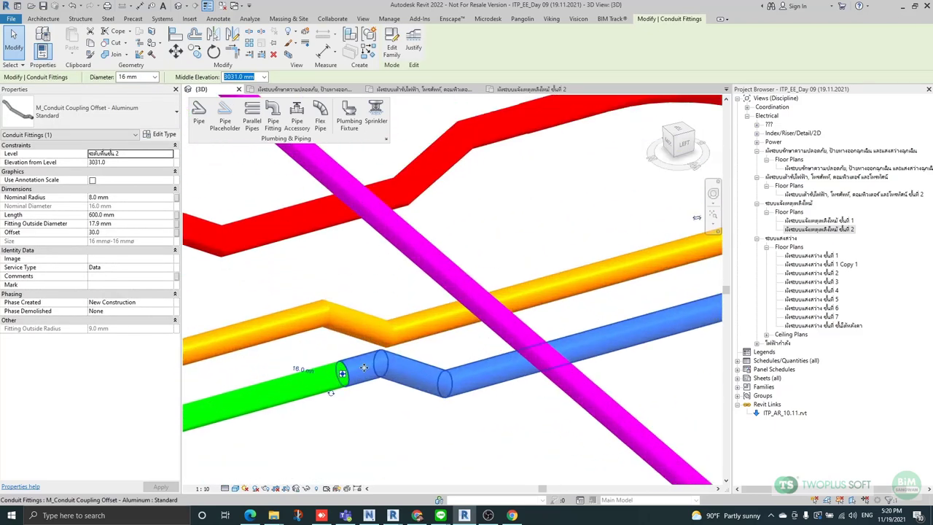
scroll(273, 315, "down", 3)
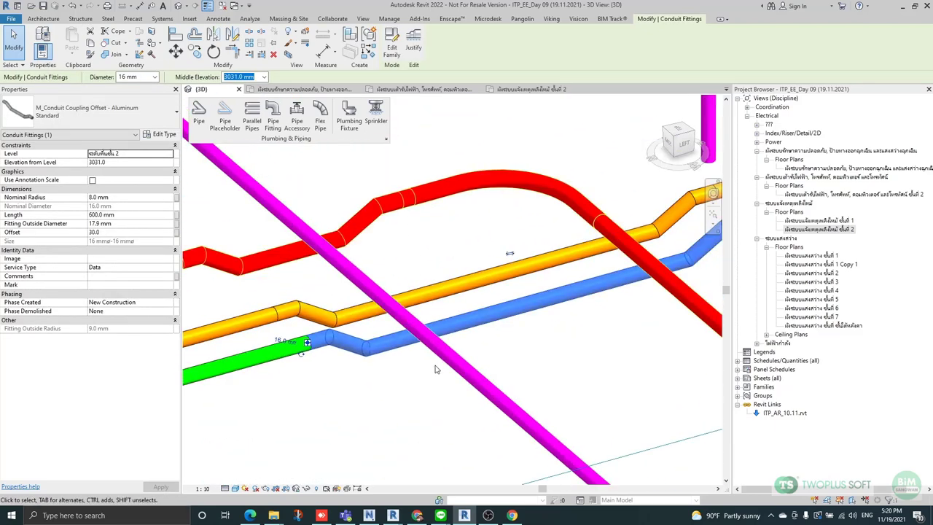
middle_click_drag(435, 369, 366, 368, "shift")
scroll(295, 311, "up", 4)
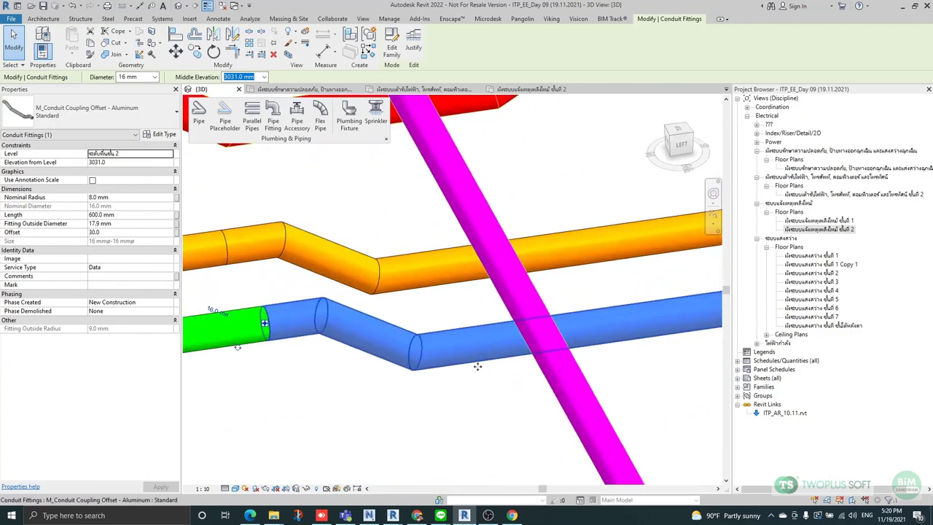
scroll(335, 336, "down", 2)
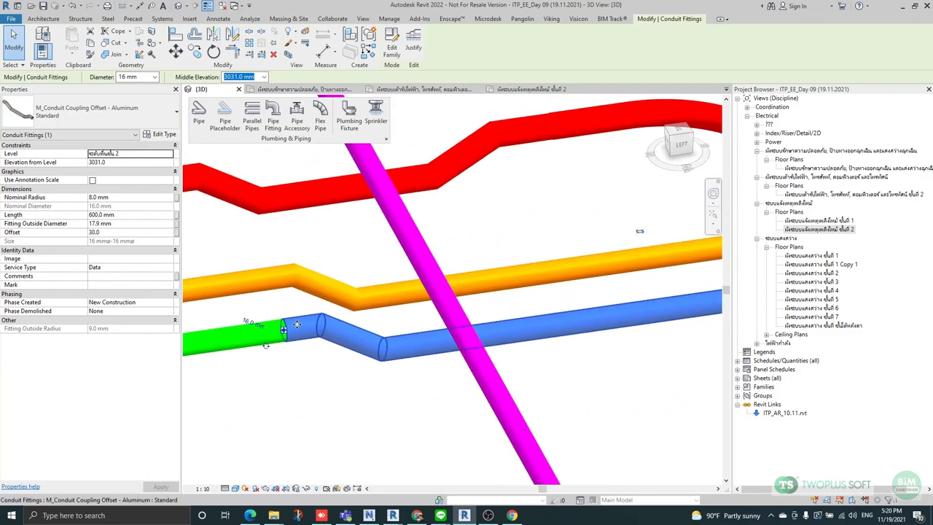
scroll(312, 337, "down", 3)
scroll(278, 331, "down", 3)
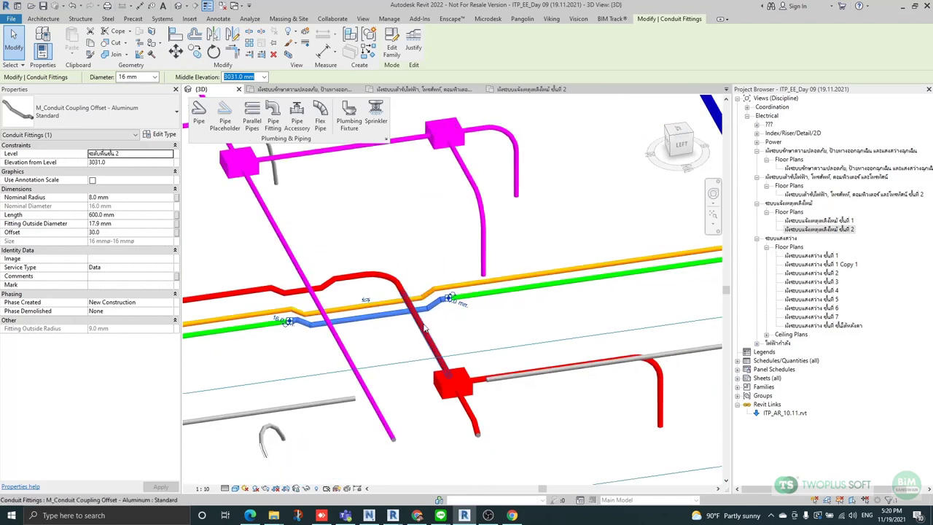
scroll(321, 276, "up", 4)
scroll(321, 276, "down", 6)
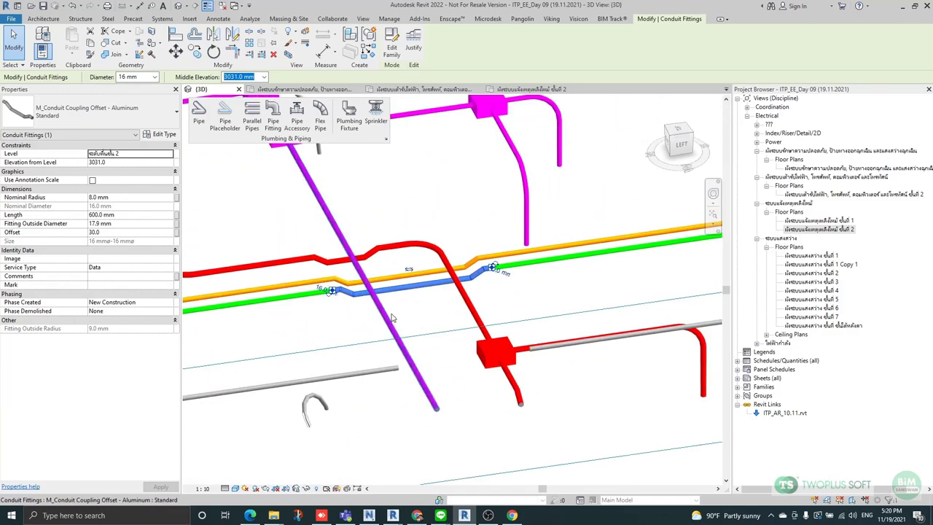
Inspect the Length and Offset parameters of the green data conduit's coupling offset fitting.
left_click(496, 307)
middle_click_drag(487, 308, 466, 342, "shift")
scroll(466, 342, "up", 2)
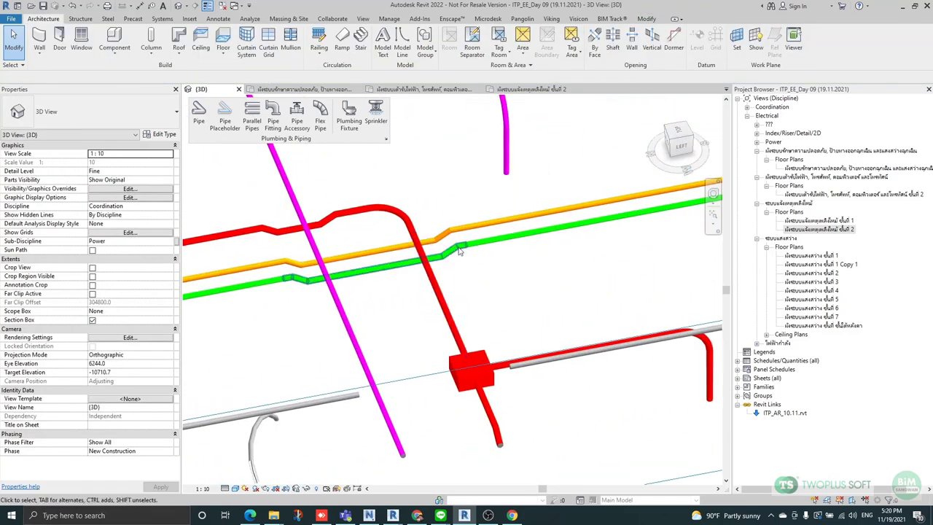
scroll(460, 237, "down", 2)
scroll(377, 334, "up", 2)
left_click(371, 211)
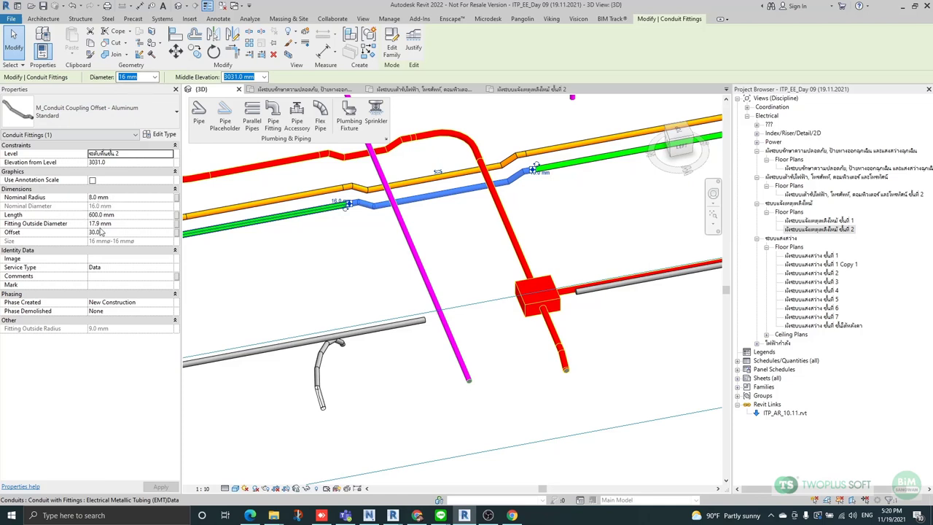
left_click(117, 215)
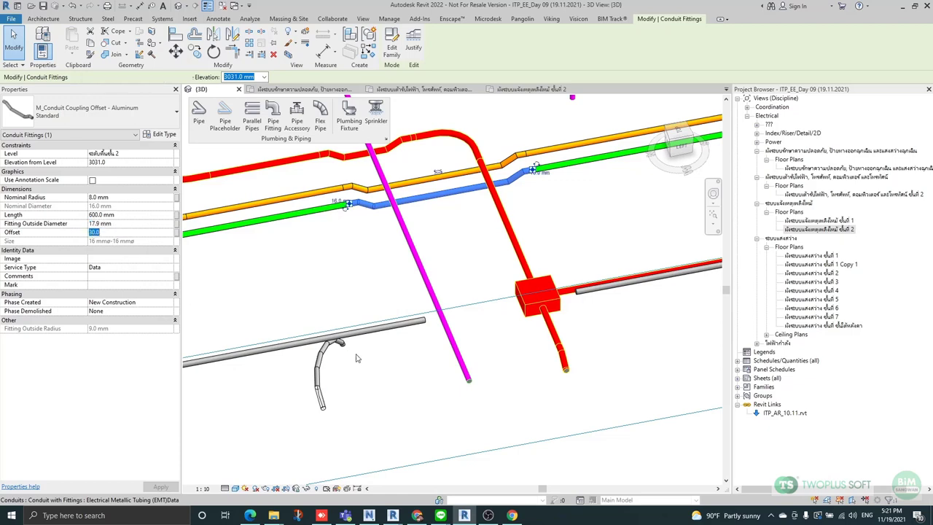
left_click(339, 281)
scroll(402, 263, "down", 1)
scroll(387, 186, "up", 2)
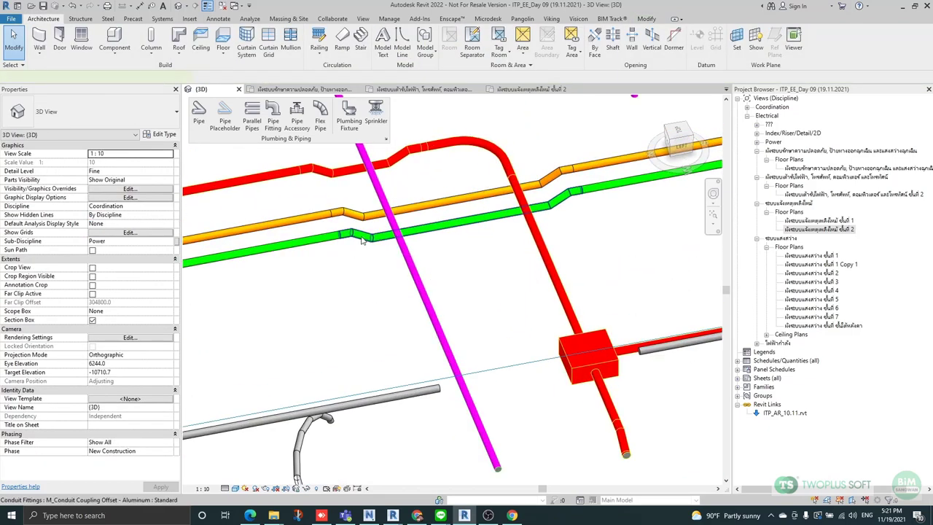
Compare the green coupling offset with the adjacent orange one from several angles at the magenta crossing.
left_click(362, 241)
scroll(362, 242, "down", 2)
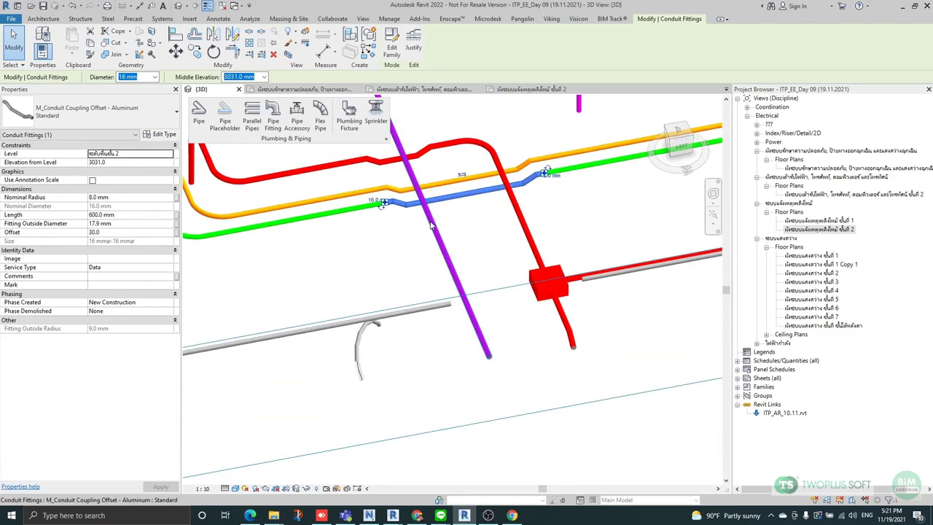
middle_click_drag(431, 251, 435, 203, "shift")
middle_click_drag(418, 169, 433, 260)
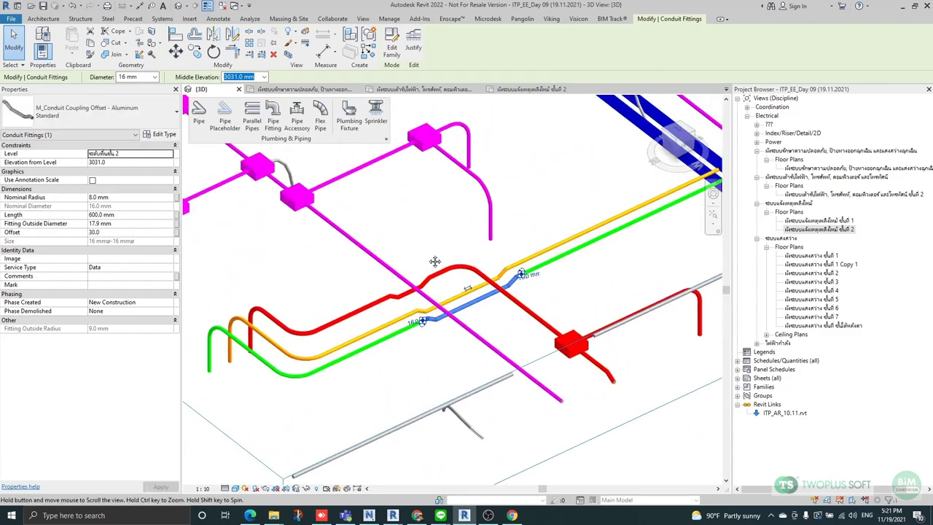
middle_click_drag(549, 325, 484, 304, "shift")
scroll(481, 302, "up", 2)
scroll(475, 301, "up", 2)
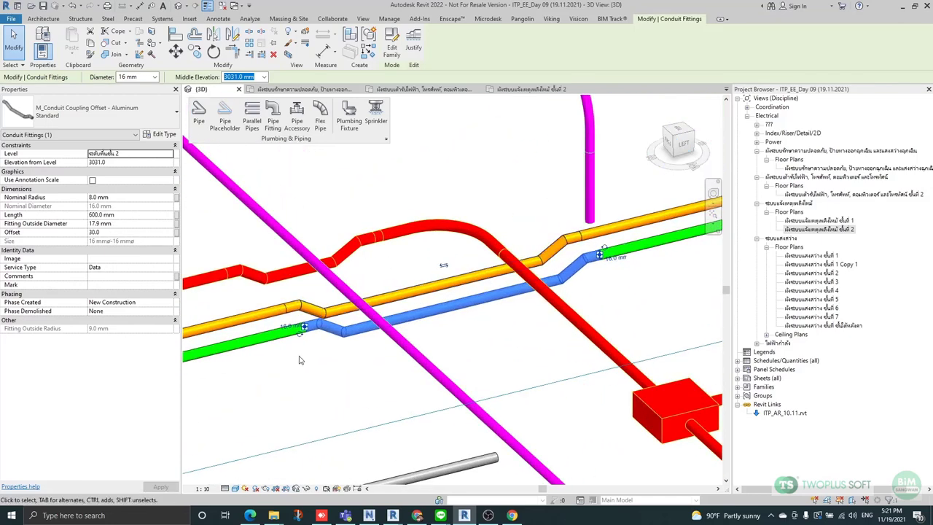
Check the adjoining data conduit's outside diameter and set the green coupling offset's Fitting Outside Diameter to 18.0 mm.
left_click(293, 361)
left_click(270, 339)
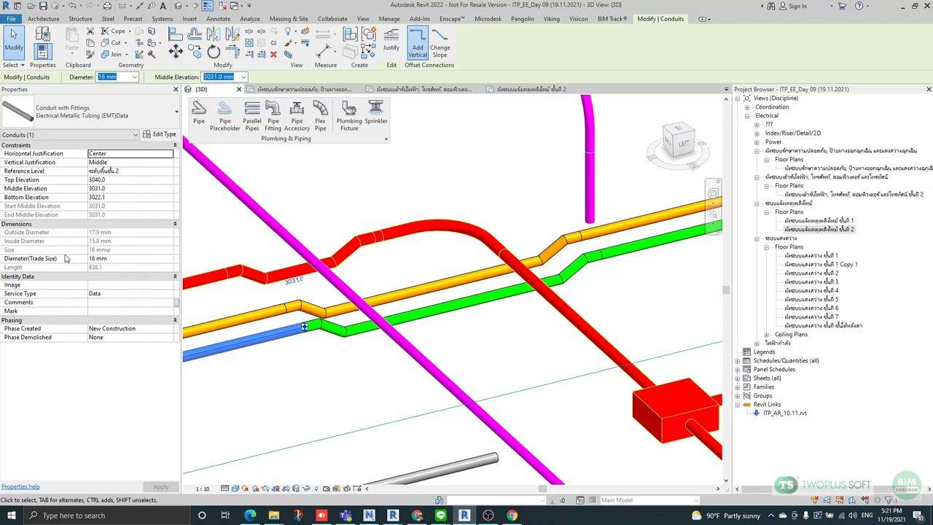
left_click(330, 351)
left_click(346, 331)
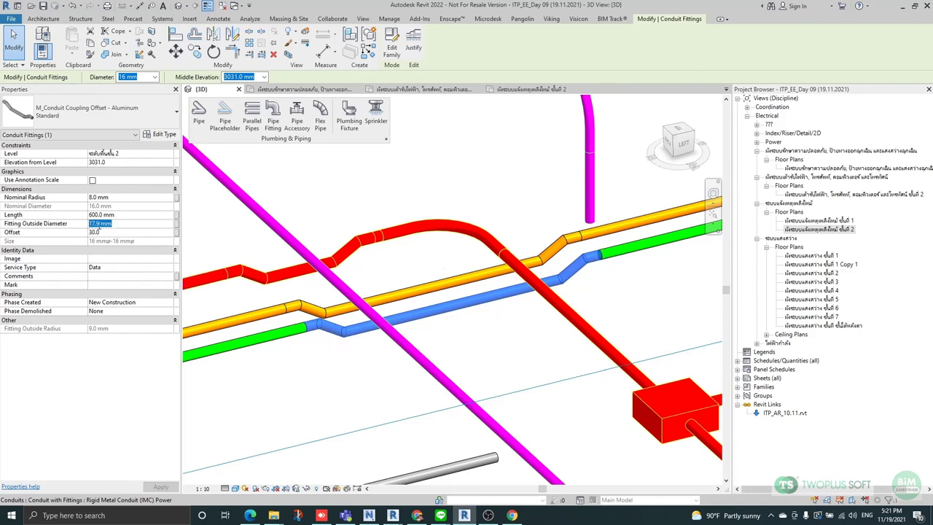
left_click(335, 361)
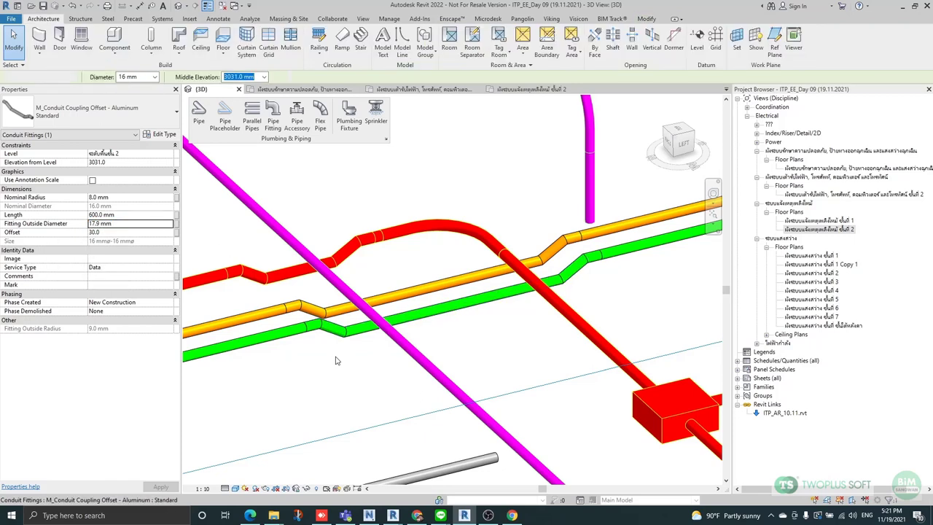
left_click(271, 339)
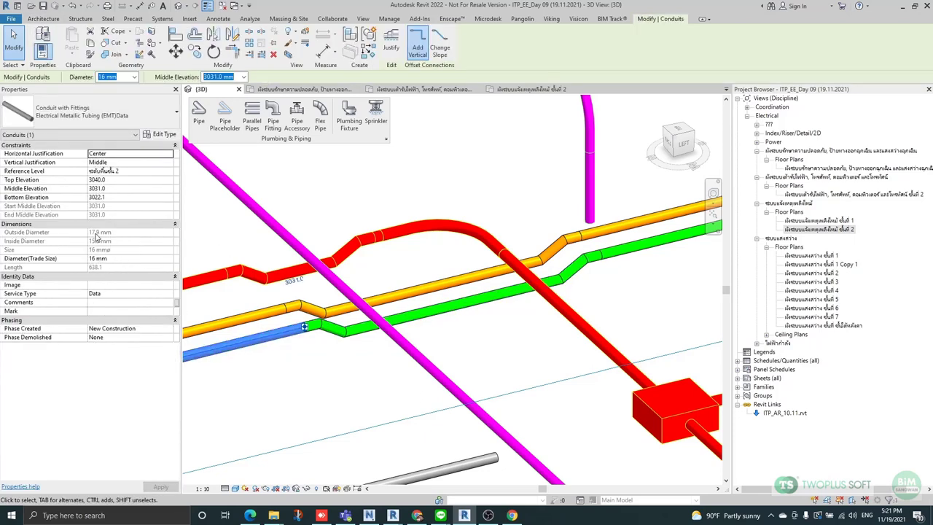
left_click(257, 303)
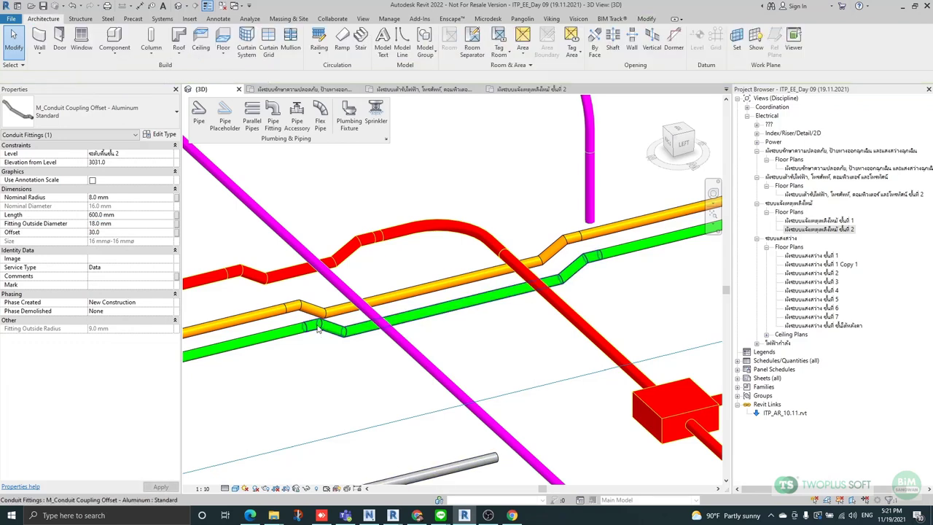
Examine the green coupling offset's joints and the open FA conduit end beside the magenta conduit.
scroll(300, 299, "up", 5)
scroll(301, 299, "down", 6)
middle_click_drag(433, 334, 442, 358, "shift")
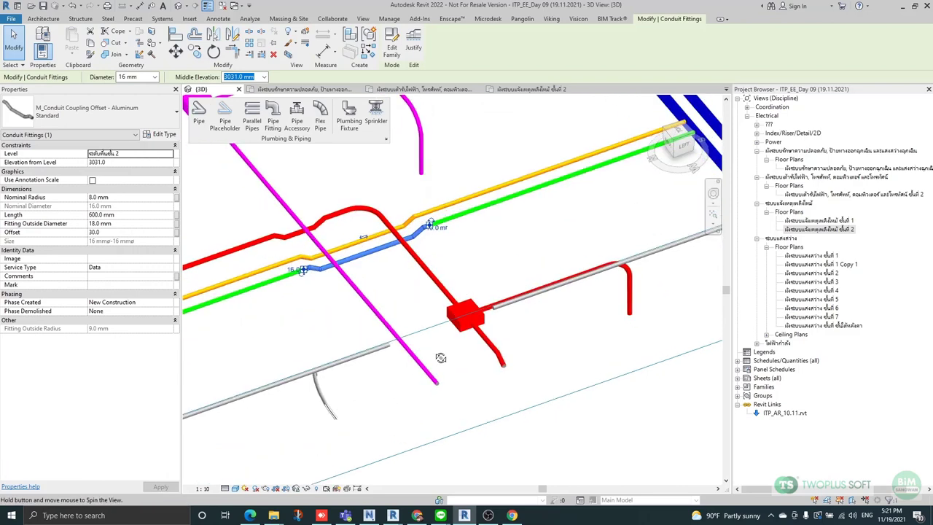
scroll(379, 254, "up", 1)
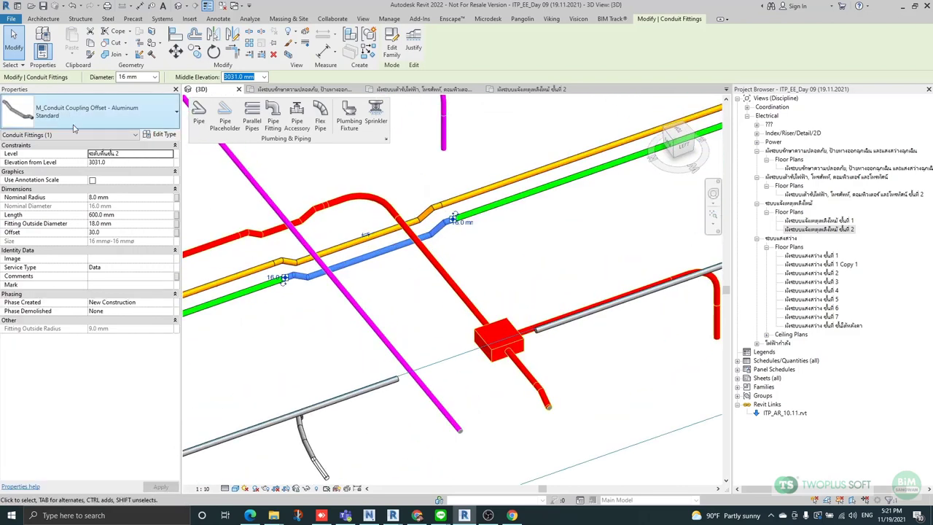
scroll(292, 282, "up", 1)
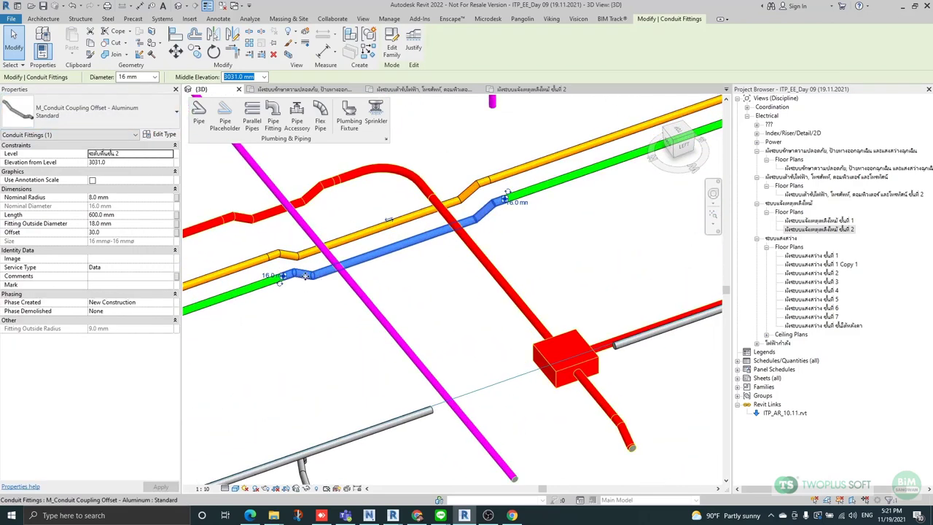
scroll(385, 258, "down", 3)
scroll(391, 372, "up", 4)
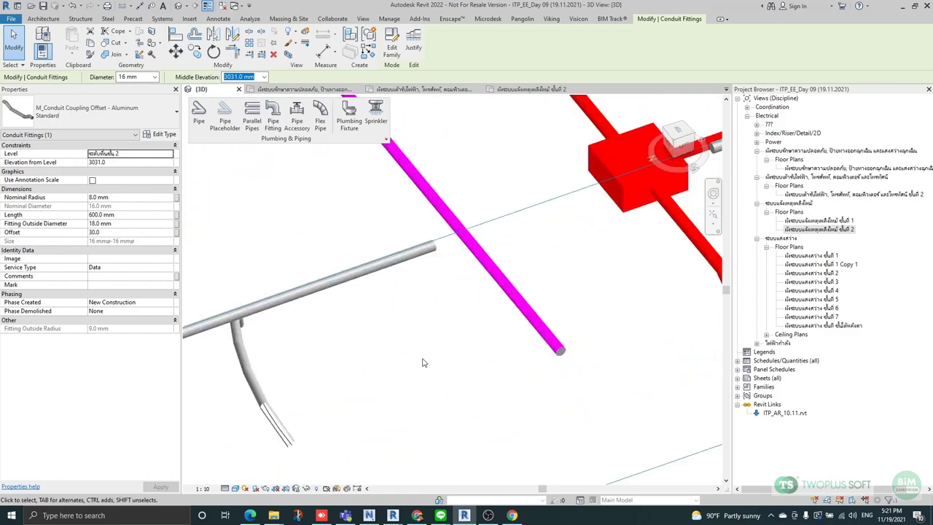
Split the FA conduit just before the magenta conduit, leaving an end piece about 77 mm long, and select that piece.
scroll(419, 350, "down", 3)
middle_click_drag(448, 355, 388, 294, "shift")
left_click(388, 295)
scroll(389, 294, "up", 2)
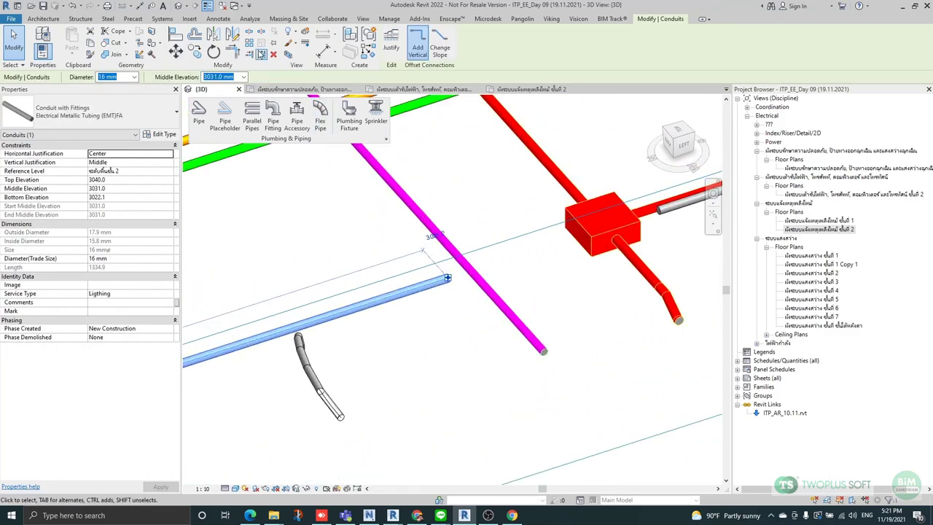
left_click(249, 33)
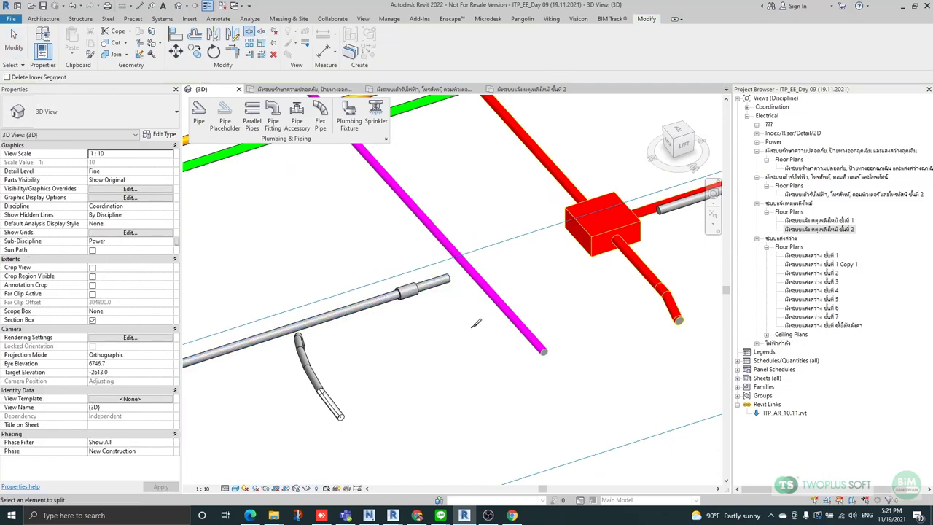
key("Escape")
scroll(440, 296, "up", 2)
left_click(441, 280)
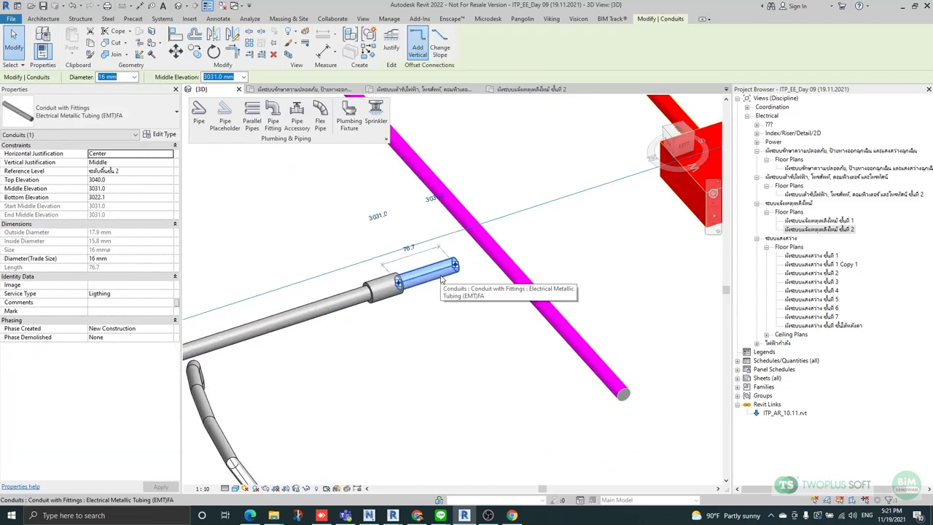
Delete the short FA end piece and change the leftover coupling to the M_Conduit Coupling Offset - Aluminum Standard type.
key("Delete")
left_click(387, 290)
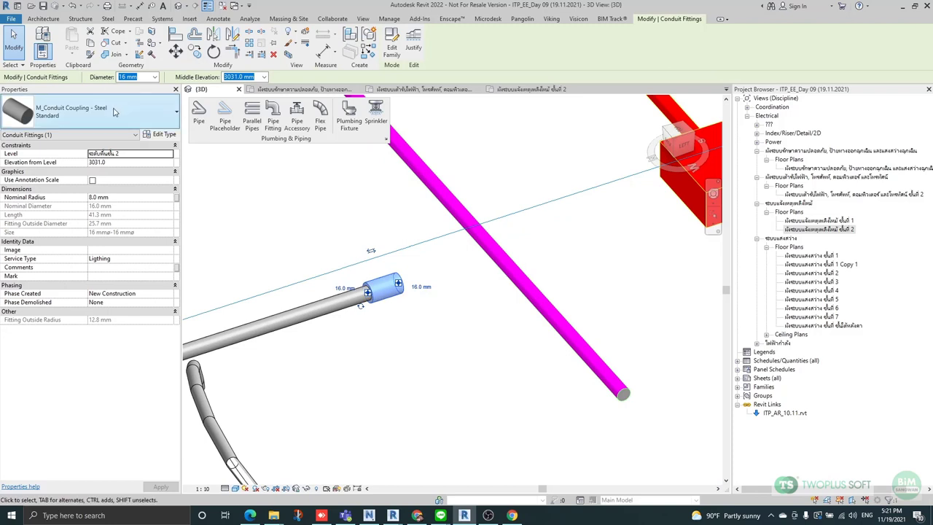
left_click(87, 113)
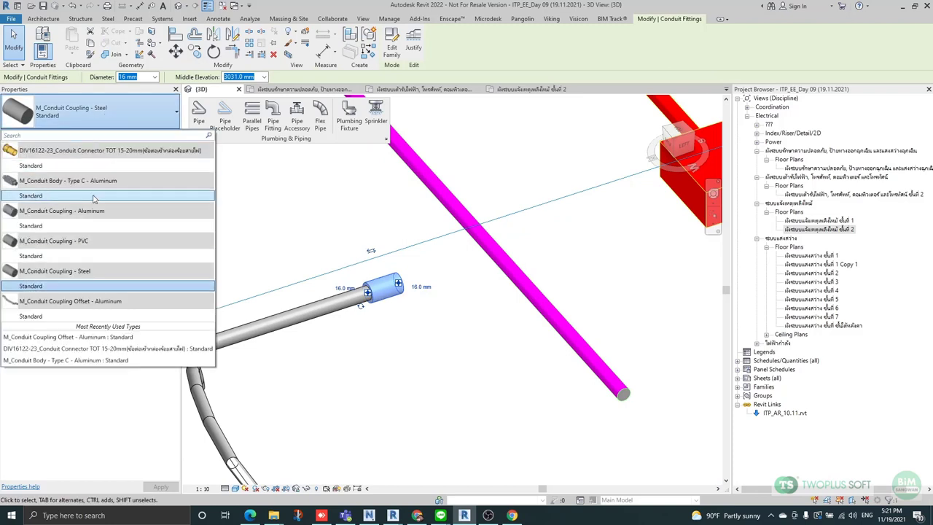
left_click(65, 317)
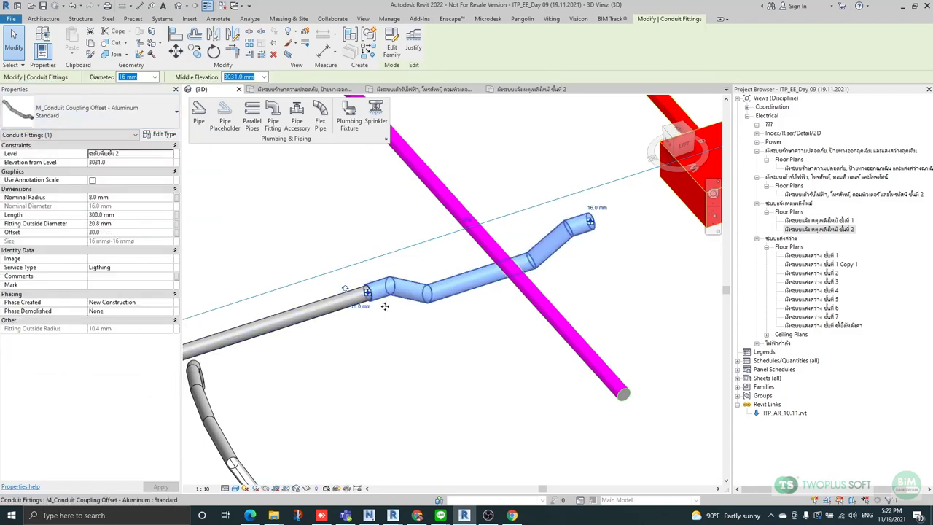
Set the new FA coupling offset's Length to 600 mm so it spans the magenta conduit and the red box.
scroll(479, 334, "down", 3)
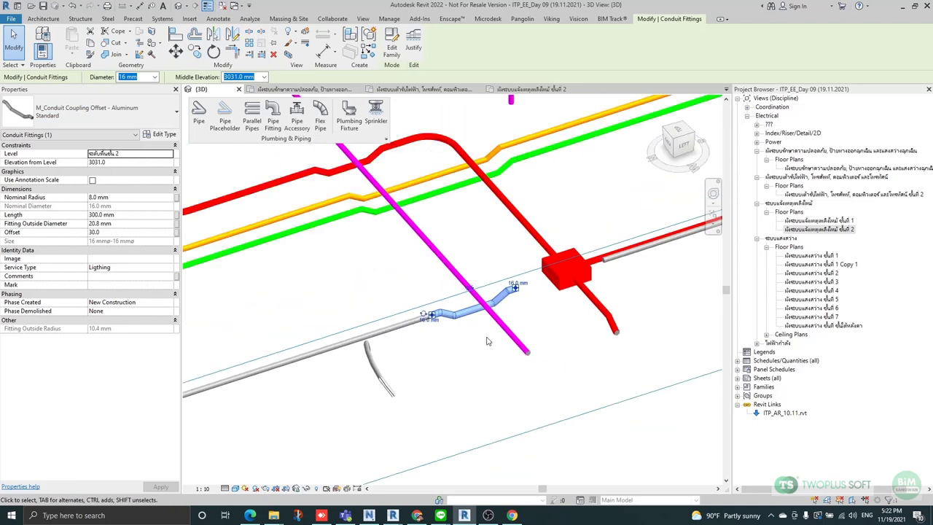
scroll(521, 291, "up", 1)
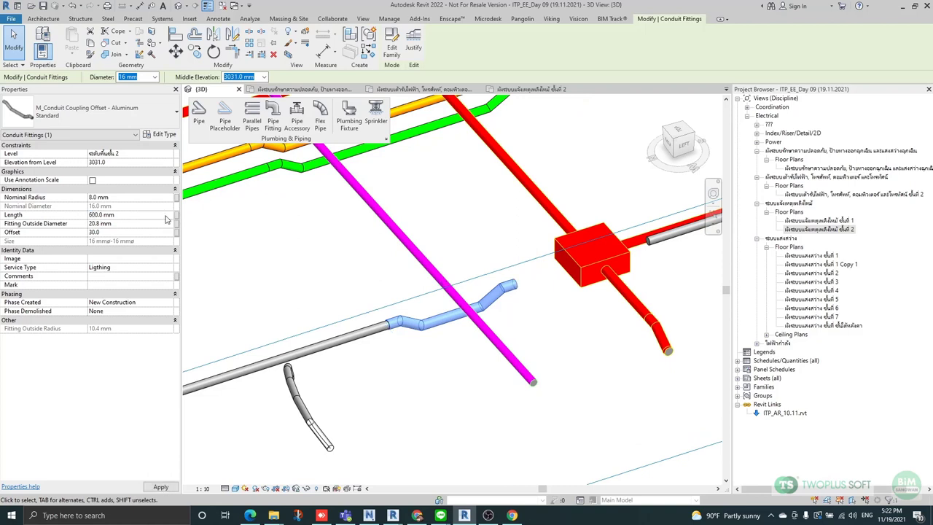
middle_click_drag(646, 387, 490, 369, "shift")
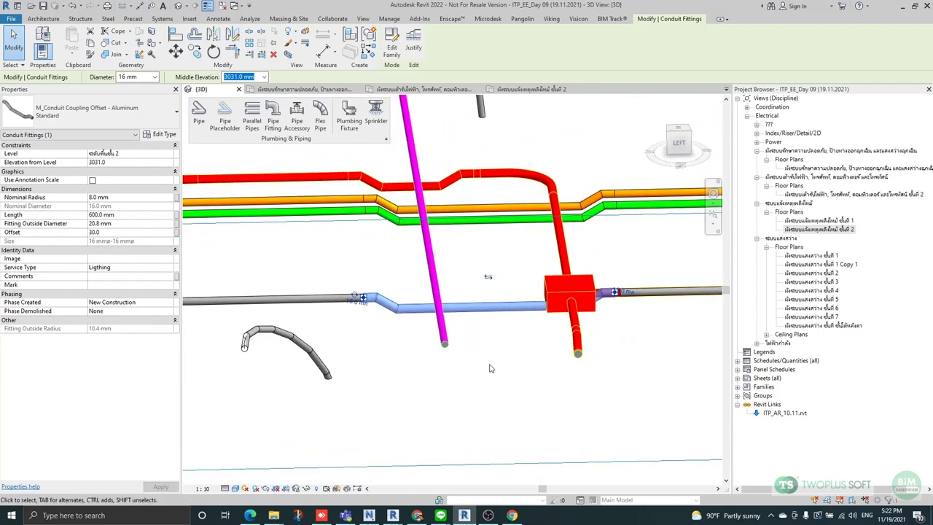
Move the FA coupling offset horizontally in the Left view so its lowered section spans the magenta conduit and red box.
left_click(677, 146)
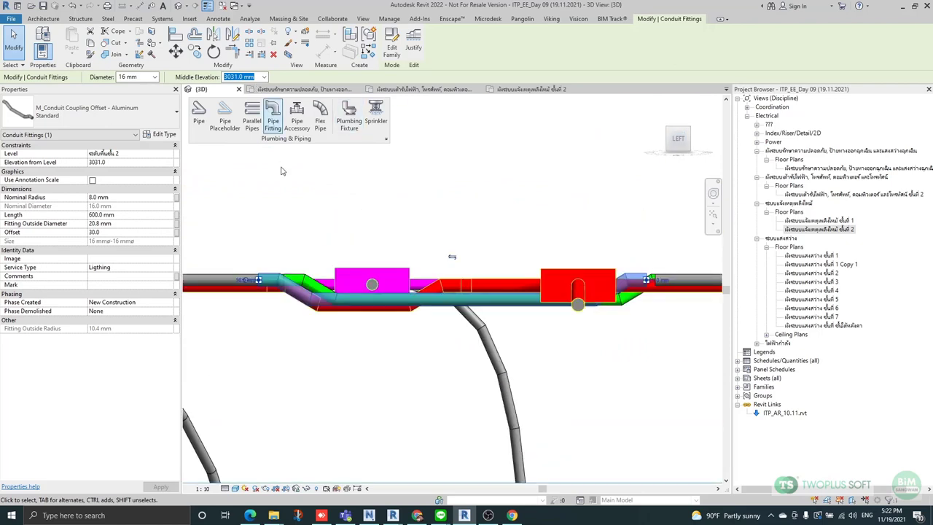
left_click(175, 51)
left_click(349, 145)
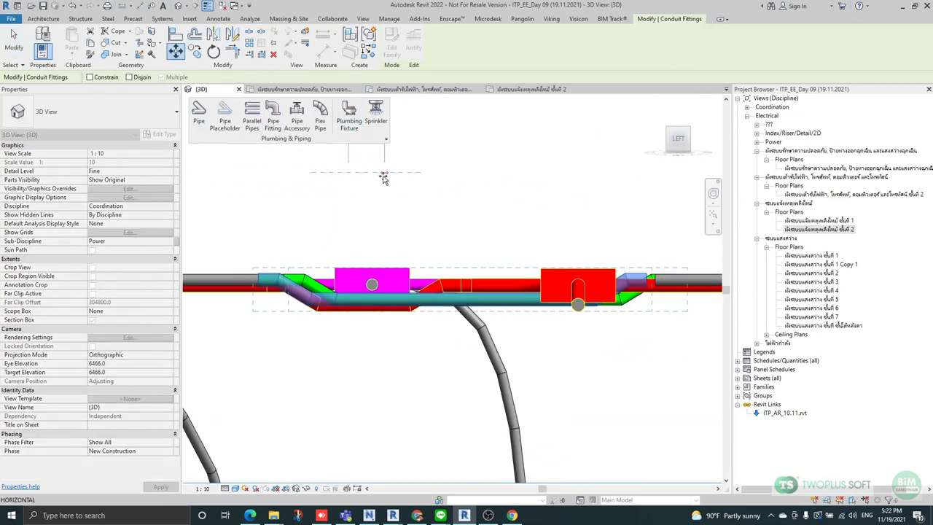
left_click(415, 178)
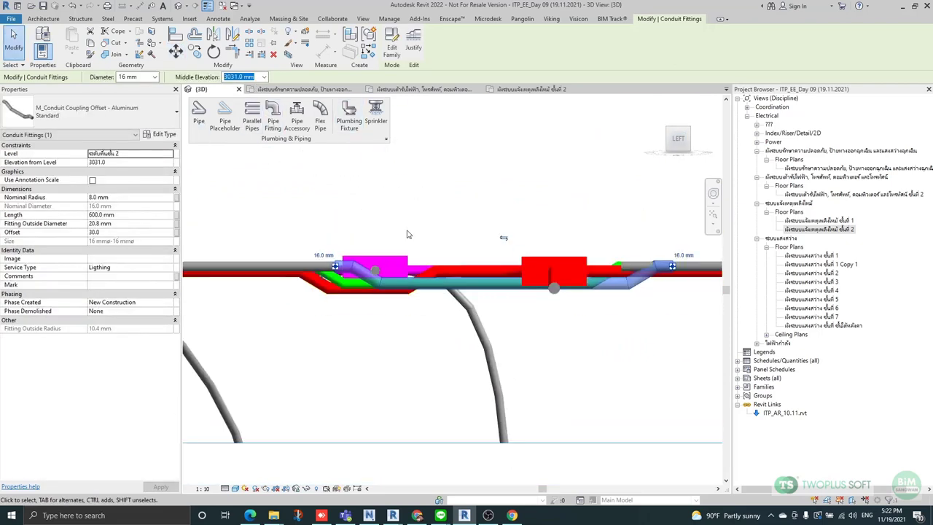
left_click(176, 51)
left_click(412, 217)
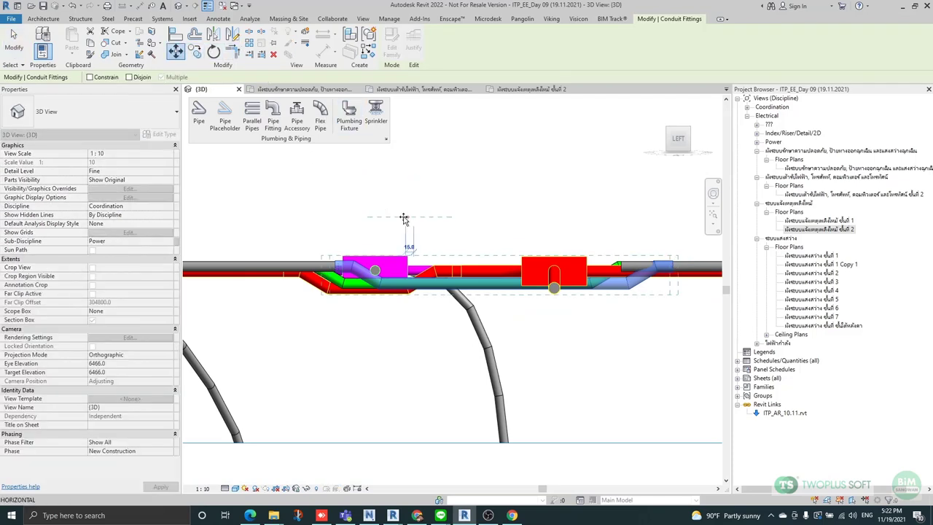
left_click(393, 218)
scroll(389, 219, "down", 2)
Line up the FA coupling offset and the FA conduit beyond the red box in the Back view.
middle_click_drag(387, 221, 440, 277, "shift")
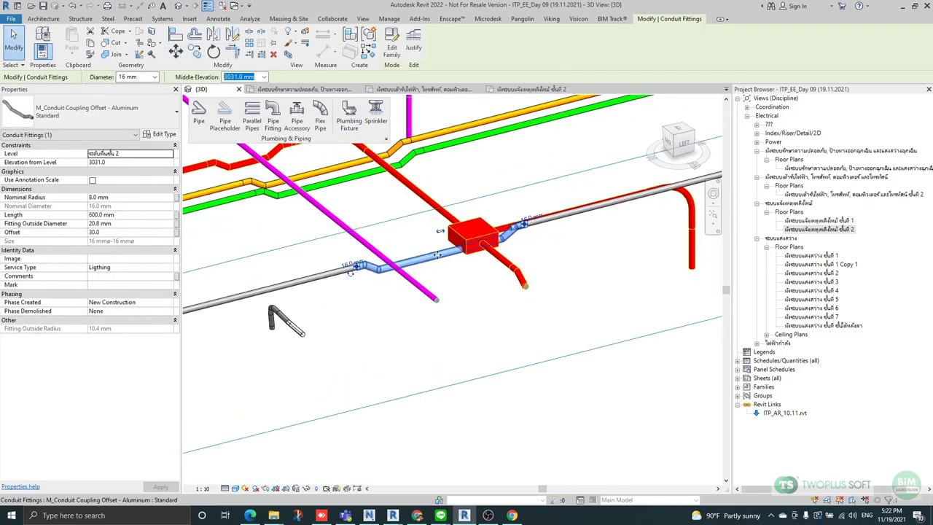
scroll(440, 277, "up", 3)
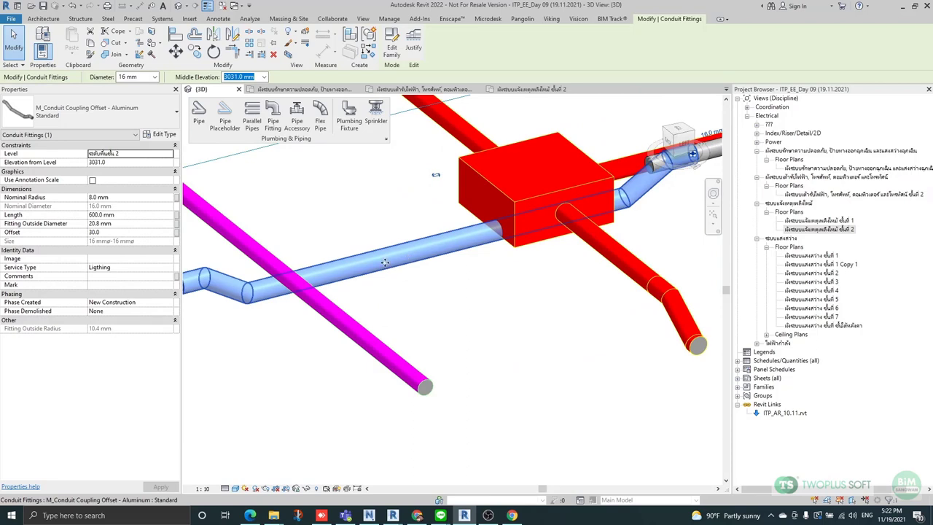
middle_click_drag(438, 277, 663, 215, "shift")
mouse_move(627, 239)
middle_mouse_down("shift")
mouse_move(616, 215)
mouse_move(610, 258)
mouse_move(625, 246)
middle_mouse_up("shift")
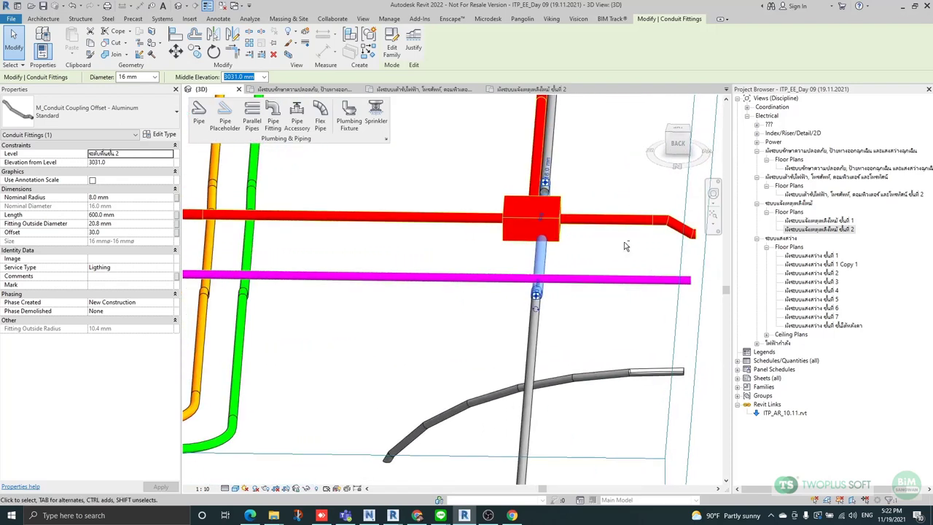
left_click(552, 140)
left_click(677, 146)
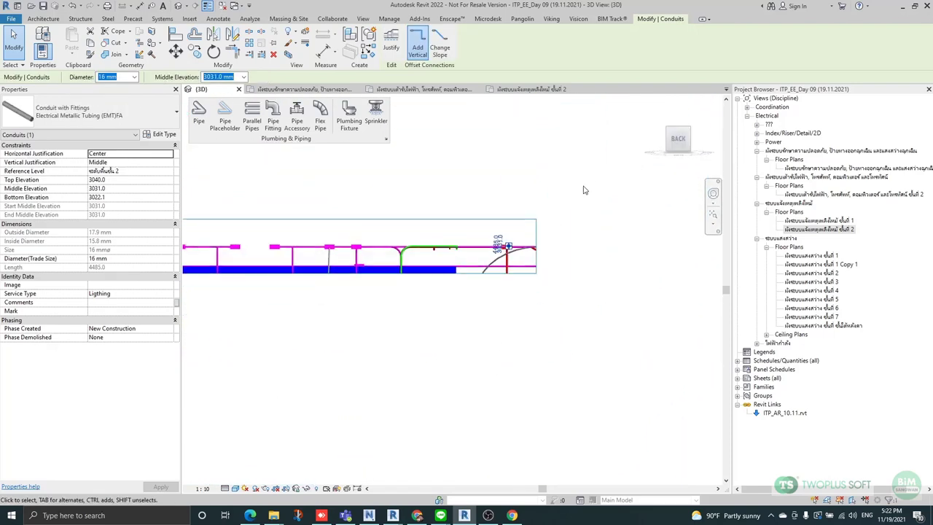
scroll(452, 288, "up", 4)
key("Escape")
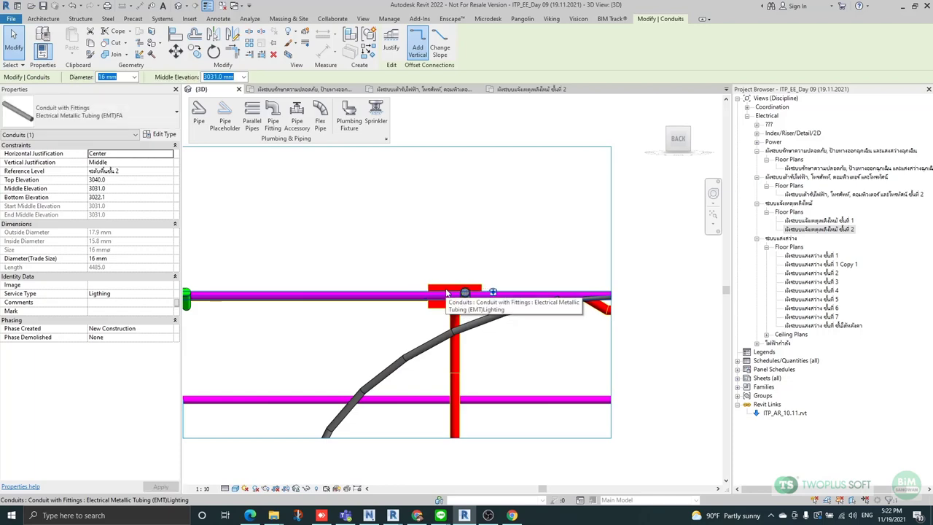
middle_click_drag(522, 279, 450, 472, "shift")
left_click(450, 471)
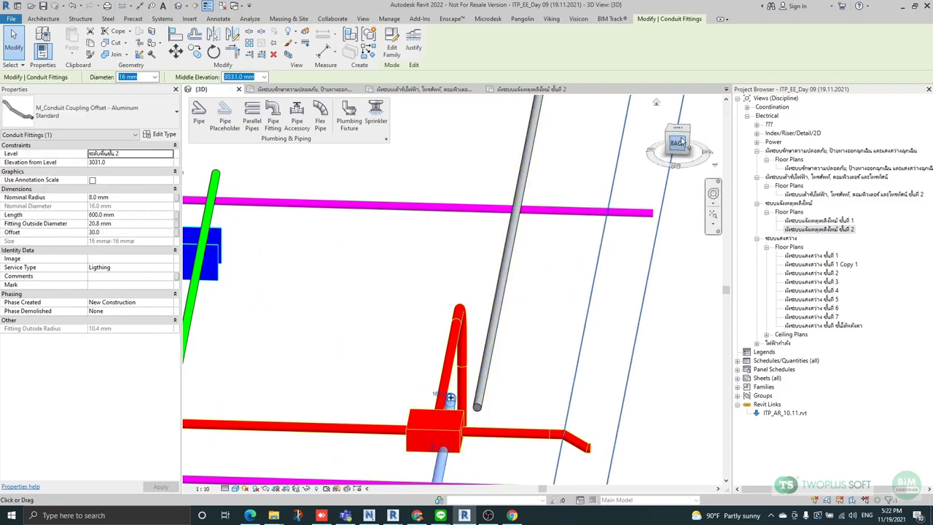
left_click(679, 142)
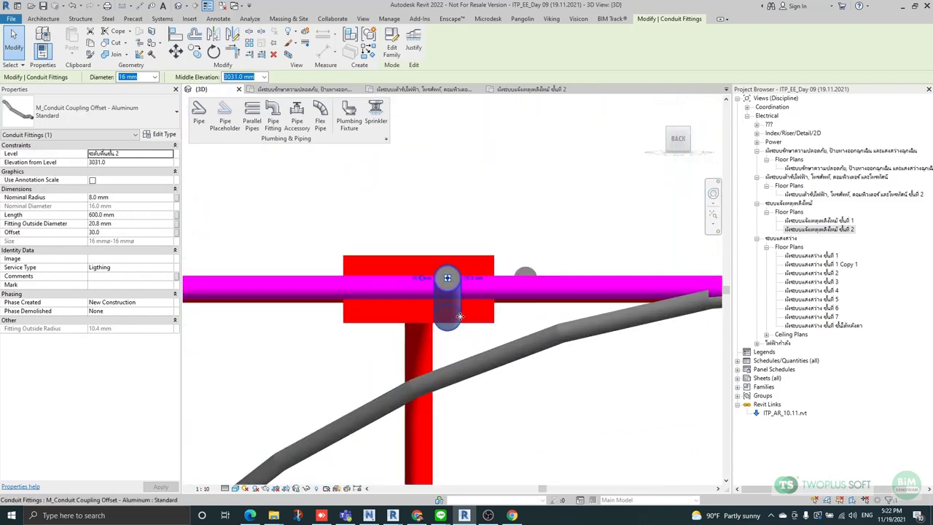
left_click_drag(527, 321, 538, 318)
Check the adjoining FA conduit's outside diameter and set the FA coupling offset's Fitting Outside Diameter to 18 mm.
scroll(486, 136, "down", 3)
left_click(552, 150)
middle_click_drag(552, 151, 443, 255, "shift")
left_click(442, 254)
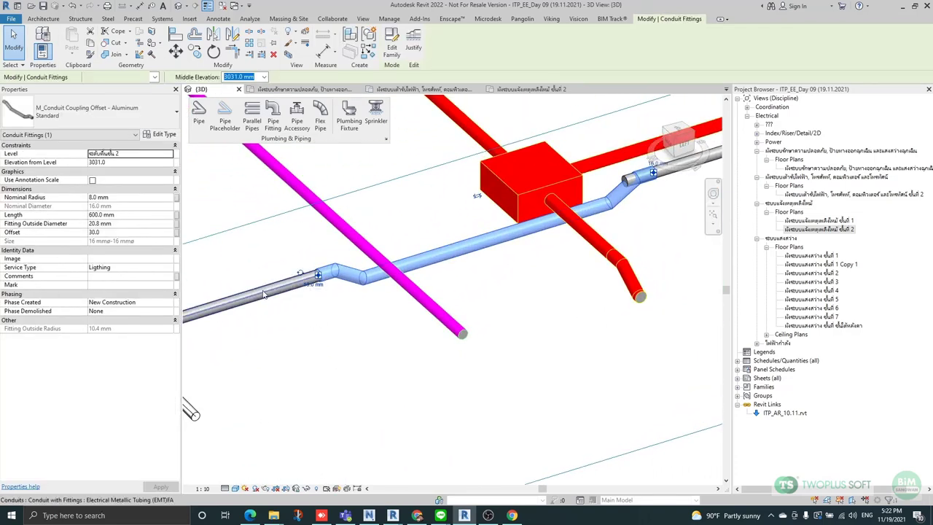
left_click(265, 293)
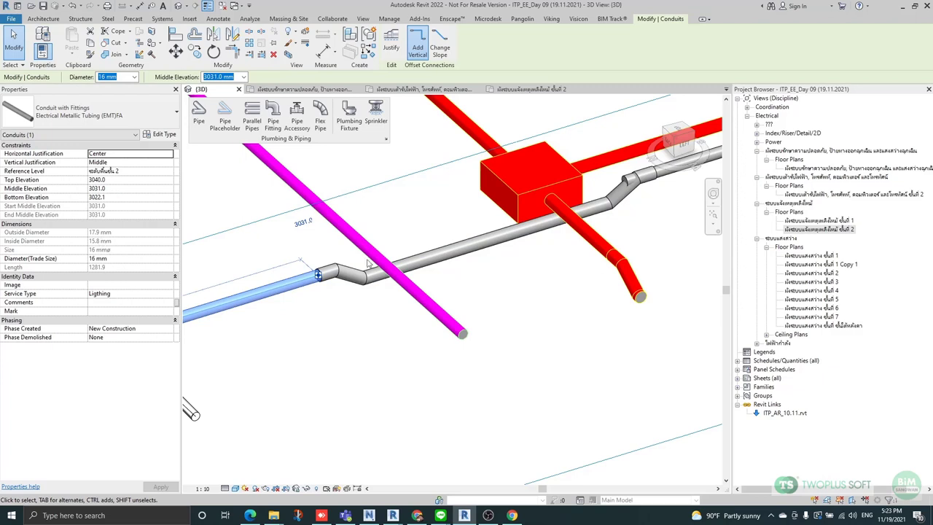
left_click(441, 261)
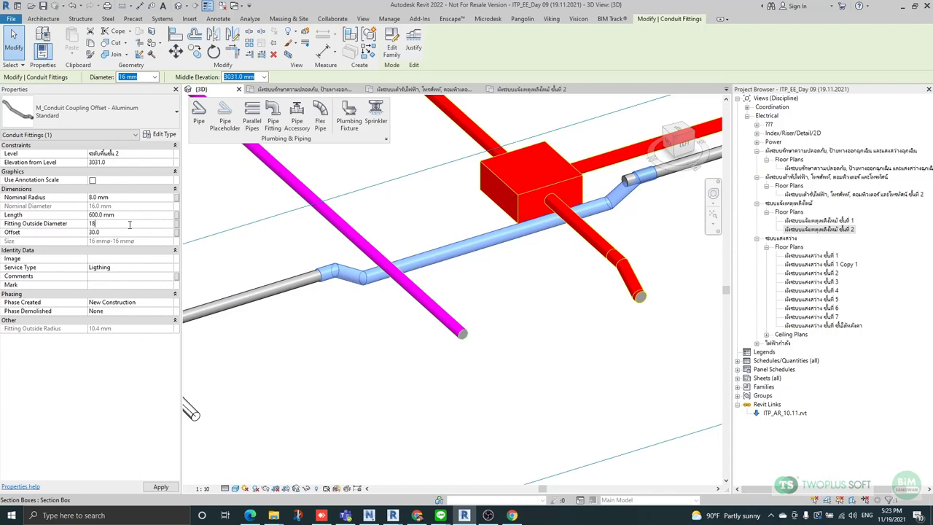
left_click(355, 342)
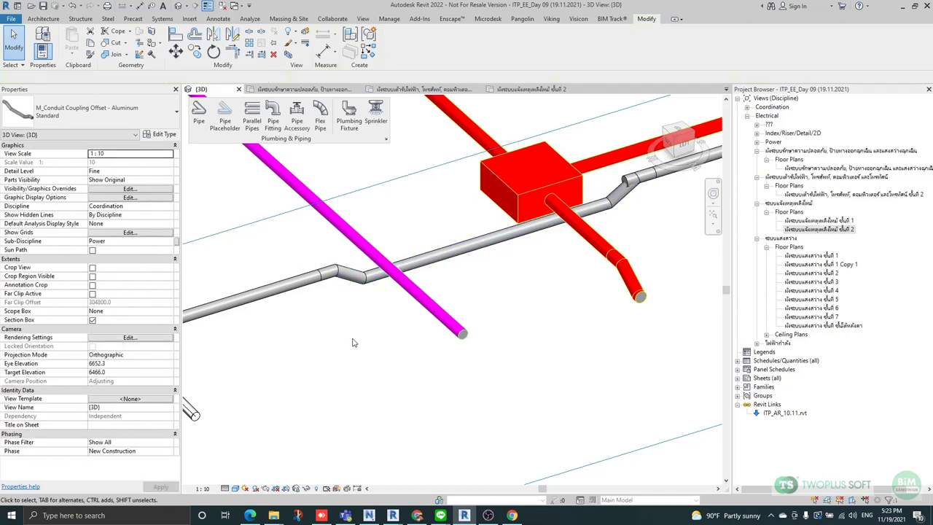
Pull the overlapping end of the FA conduit beyond the red box back to the coupling offset's connector.
scroll(358, 339, "down", 1)
middle_click_drag(500, 358, 466, 302, "shift")
scroll(593, 252, "up", 3)
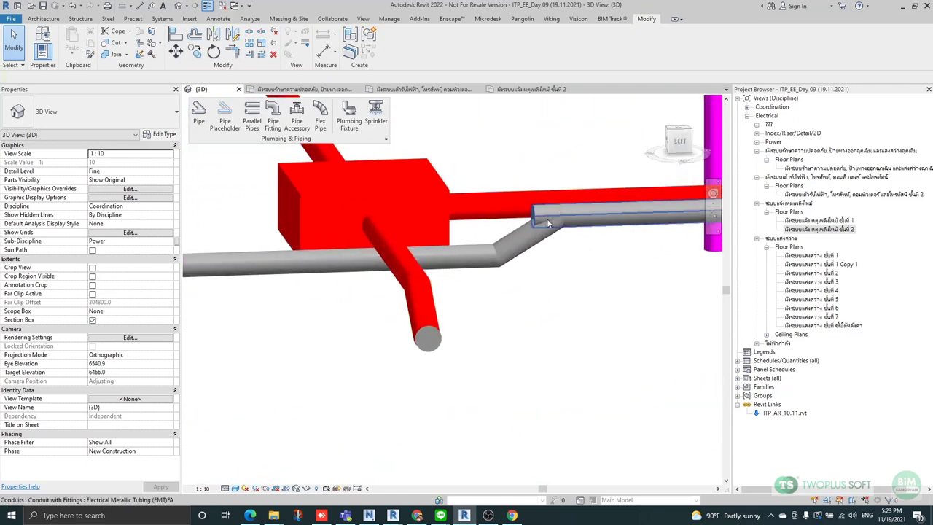
left_click(539, 213)
left_click_drag(587, 208, 601, 209)
left_click(625, 258)
Try Offset values of 50 and 60 on the FA coupling offset and set it back to 30.
scroll(505, 208, "down", 3)
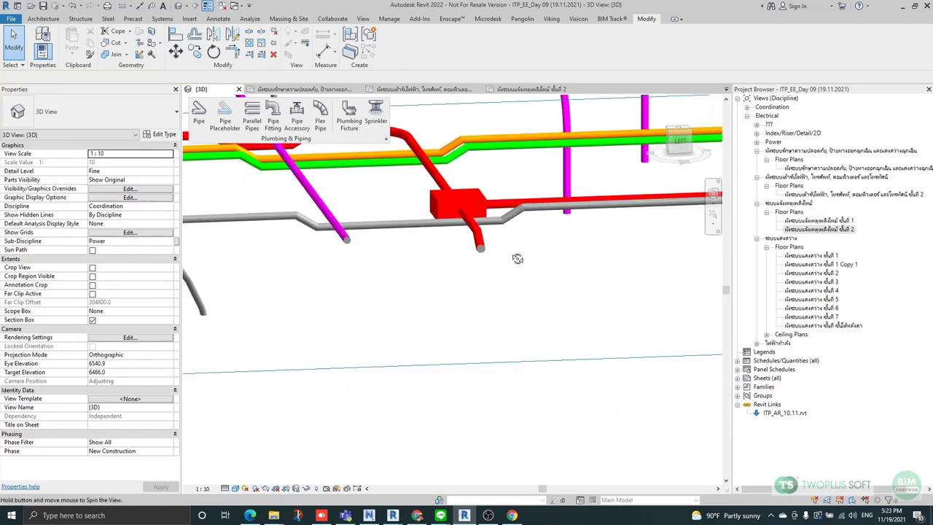
middle_click_drag(517, 258, 417, 278, "shift")
scroll(337, 262, "up", 3)
left_click(342, 263)
scroll(337, 263, "up", 3)
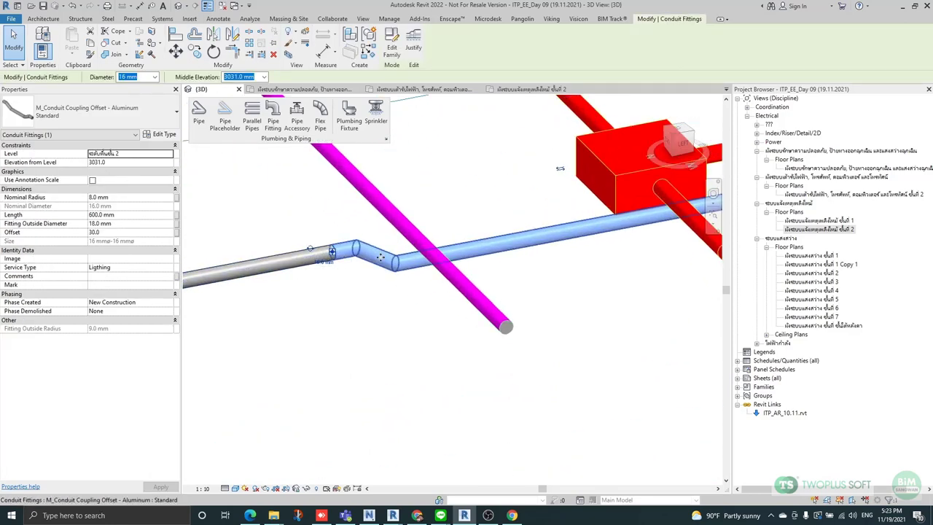
scroll(338, 263, "down", 4)
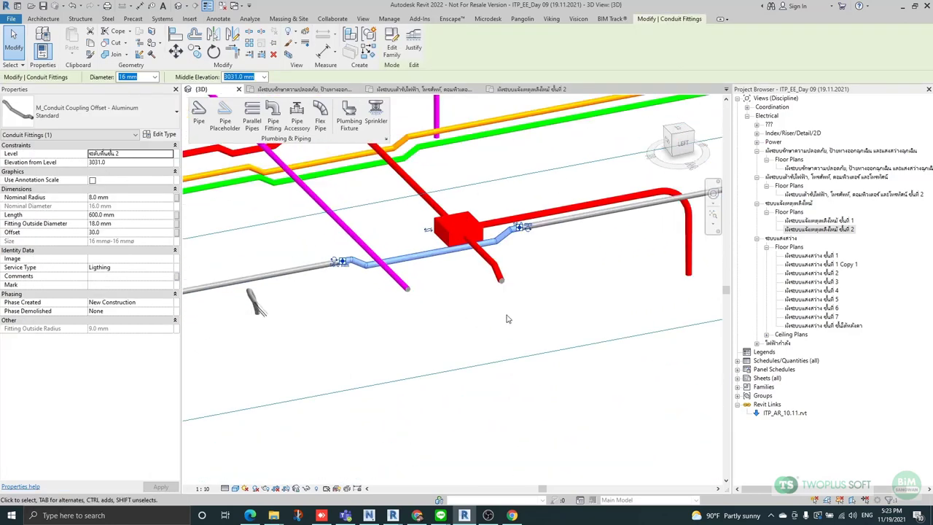
middle_click_drag(509, 318, 350, 263, "shift")
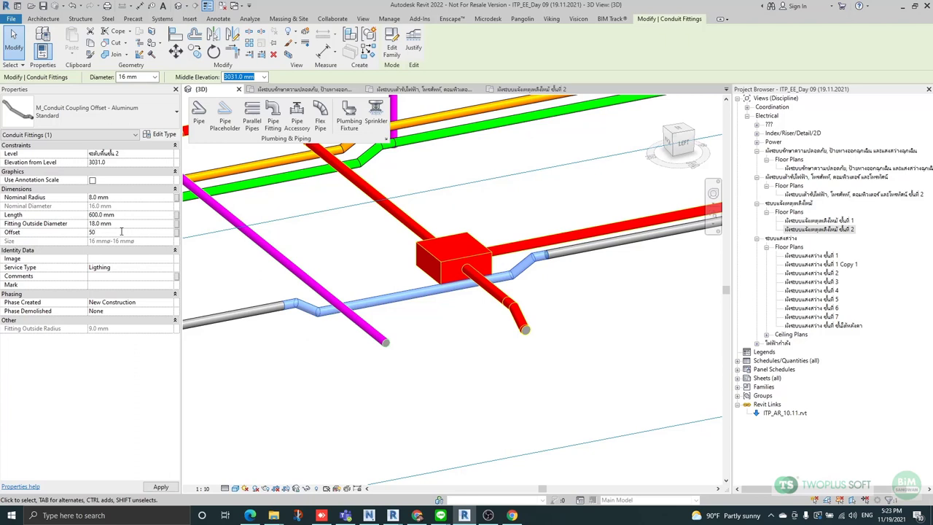
scroll(328, 288, "up", 2)
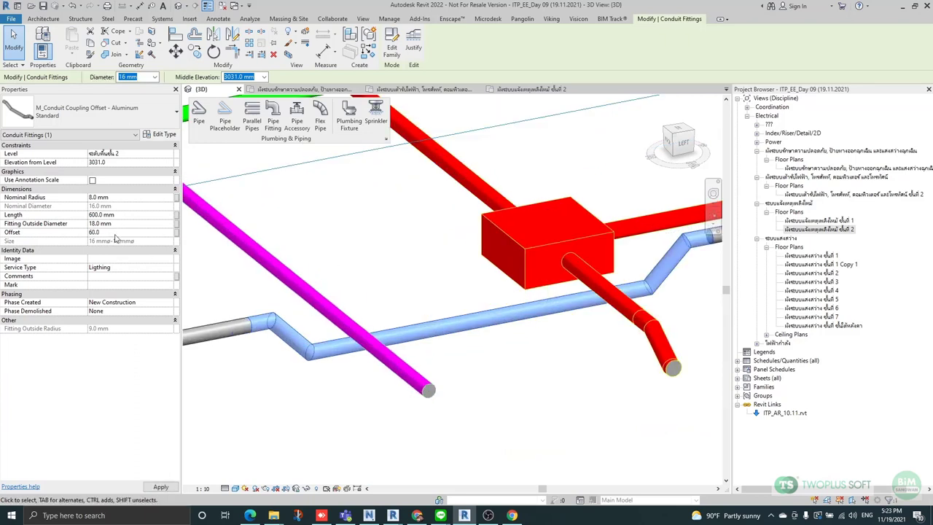
middle_click_drag(438, 318, 182, 226, "shift")
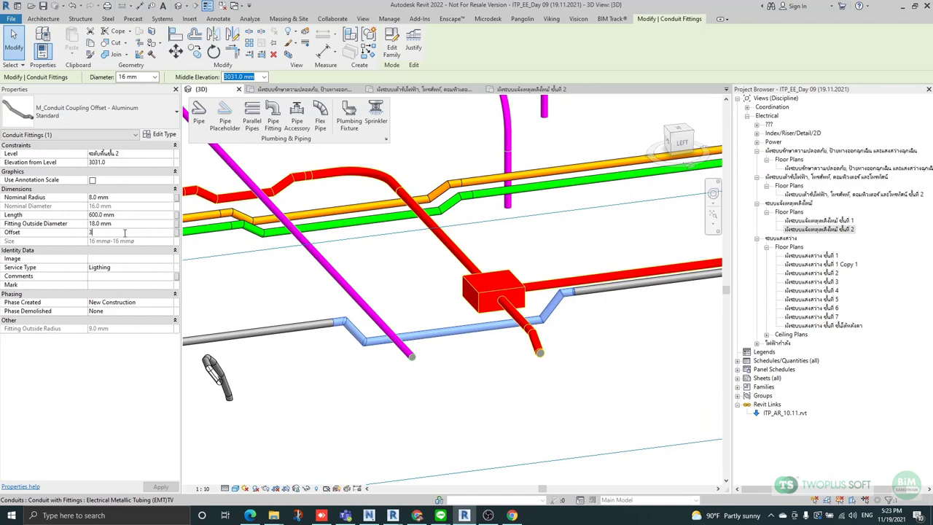
left_click(473, 371)
Extend the 3D view's section box outward and downward to include the devices around the open FA conduit end.
scroll(473, 364, "down", 3)
middle_click_drag(476, 333, 496, 377, "shift")
scroll(411, 276, "down", 3)
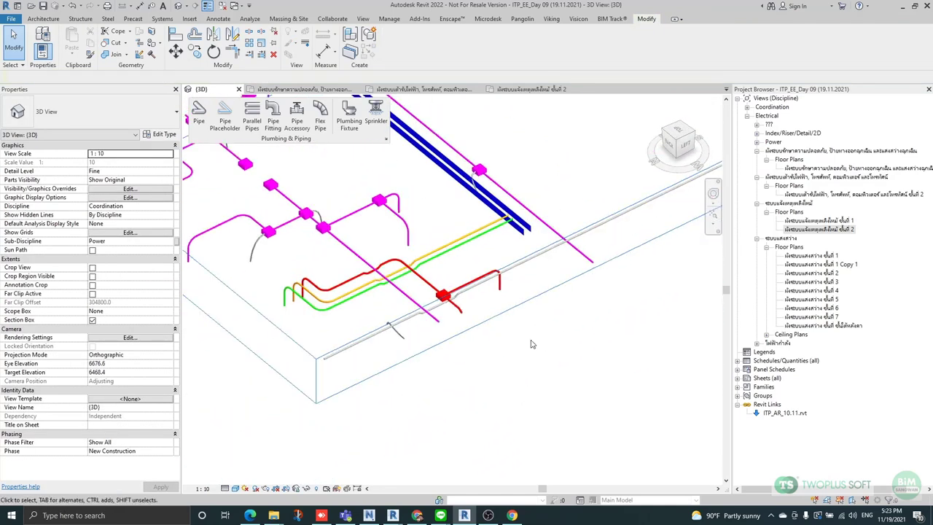
middle_click_drag(531, 344, 377, 377, "shift")
left_click(372, 384)
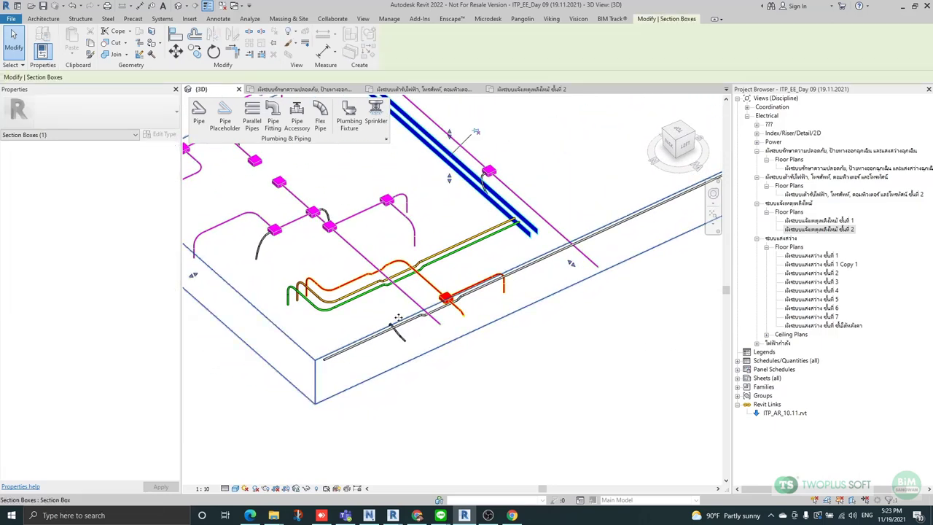
scroll(398, 317, "down", 2)
left_click_drag(219, 326, 226, 341)
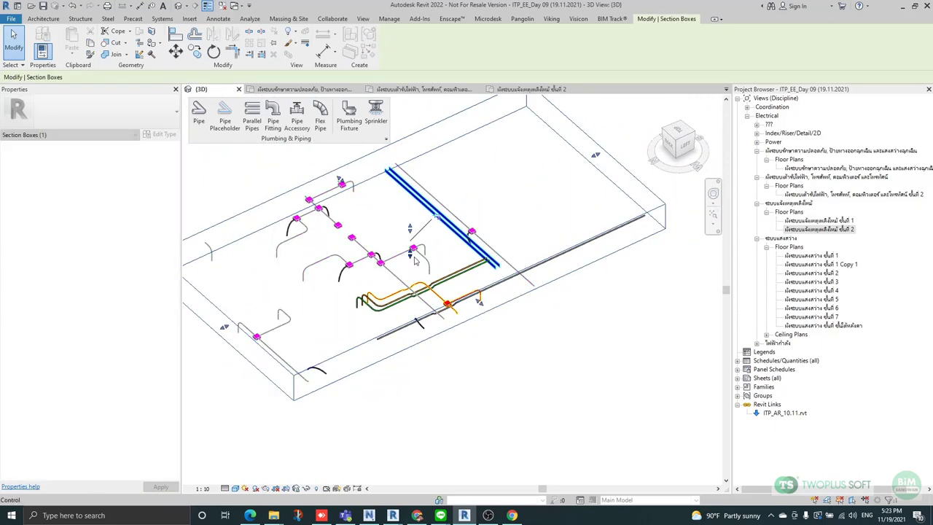
scroll(390, 354, "up", 5)
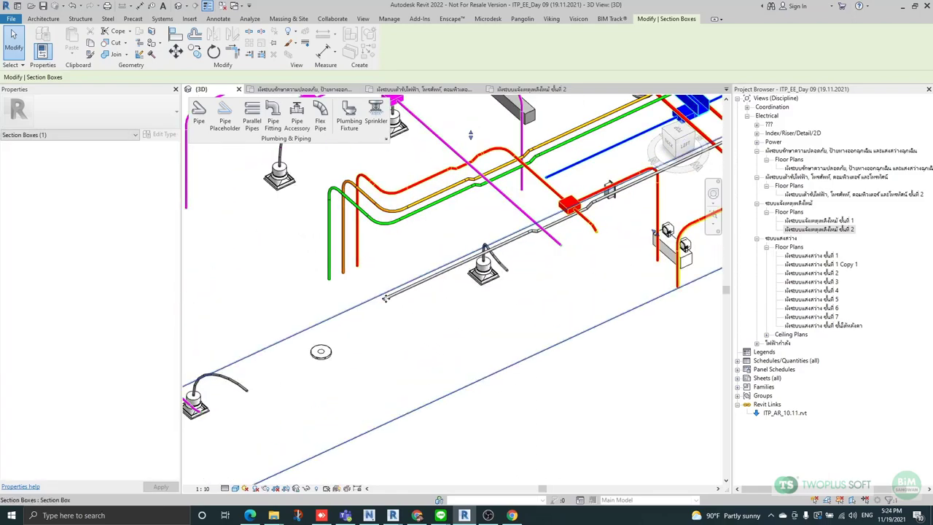
Examine the addressable Smoke Detector near the open end of the FA conduit.
left_click(396, 294)
middle_click_drag(440, 390, 533, 409, "shift")
scroll(383, 404, "up", 2)
scroll(382, 402, "up", 3)
left_click(384, 386)
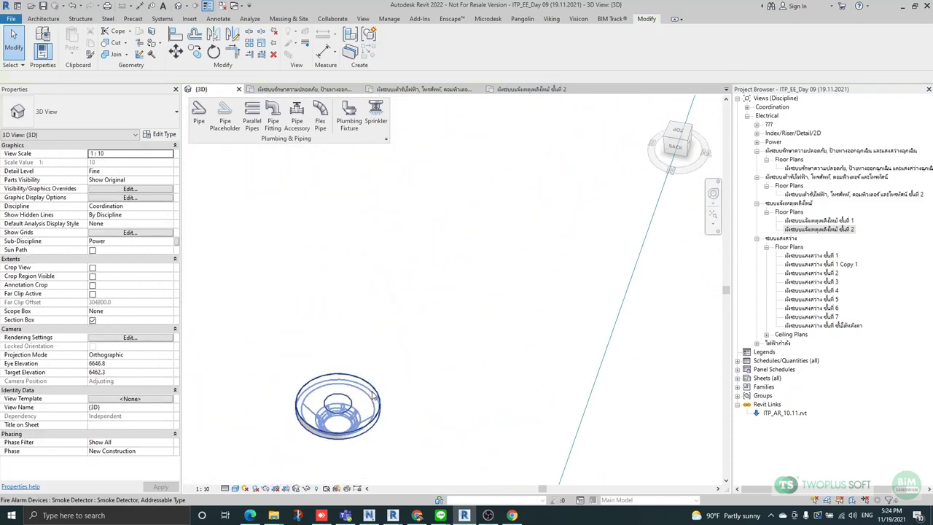
left_click(369, 398)
scroll(442, 296, "down", 3)
left_click(603, 357)
Extend the open end of the FA conduit past the vertical red, orange and green conduits to a length of about 1540 mm.
scroll(534, 323, "down", 2)
middle_click_drag(612, 360, 517, 331, "shift")
scroll(470, 229, "up", 3)
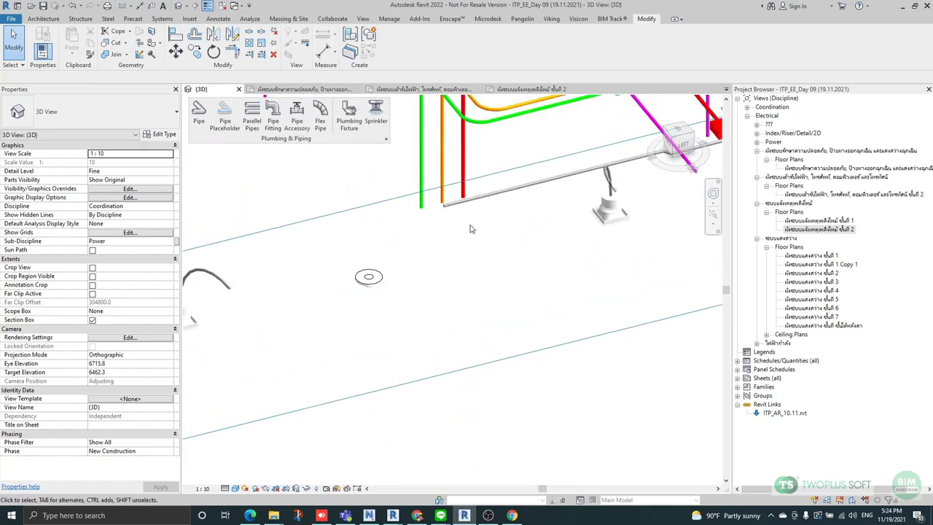
left_click(454, 202)
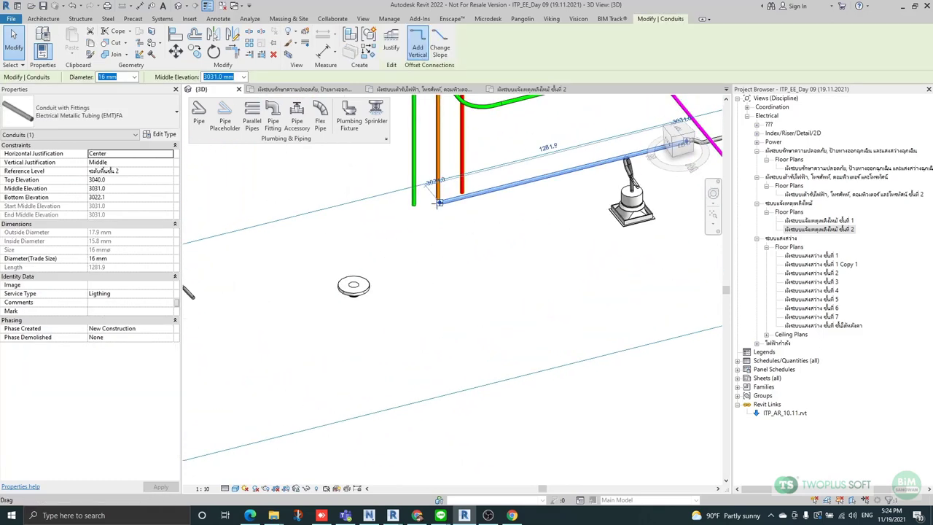
left_click_drag(439, 202, 401, 212)
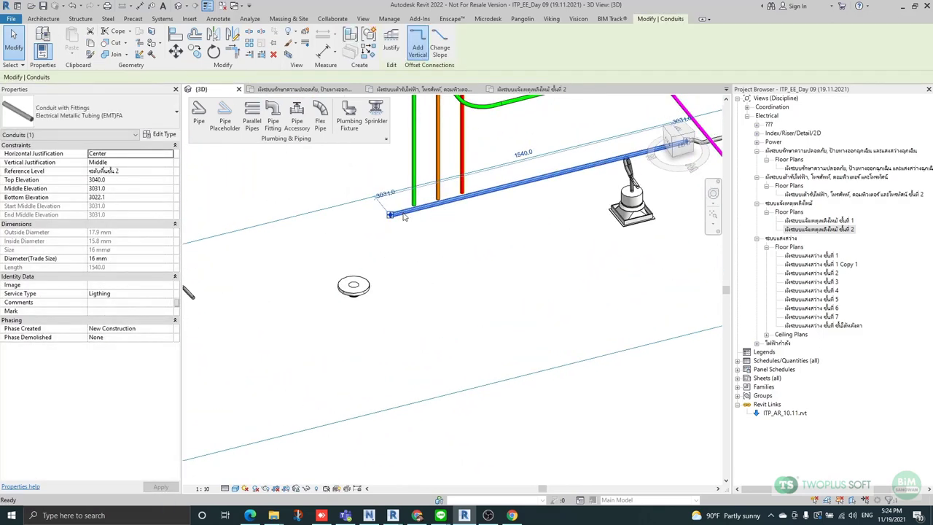
Draw a short 16 mm conduit off the FA conduit's end to produce a tee junction box, and delete the leftover stub.
left_click(391, 214)
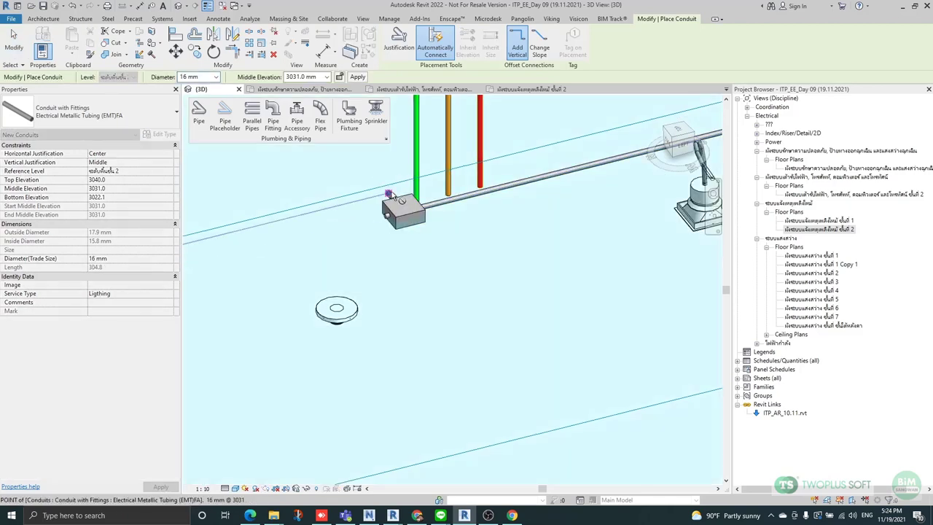
key("Escape")
scroll(392, 195, "up", 3)
key("Escape")
left_click(380, 241)
key("Delete")
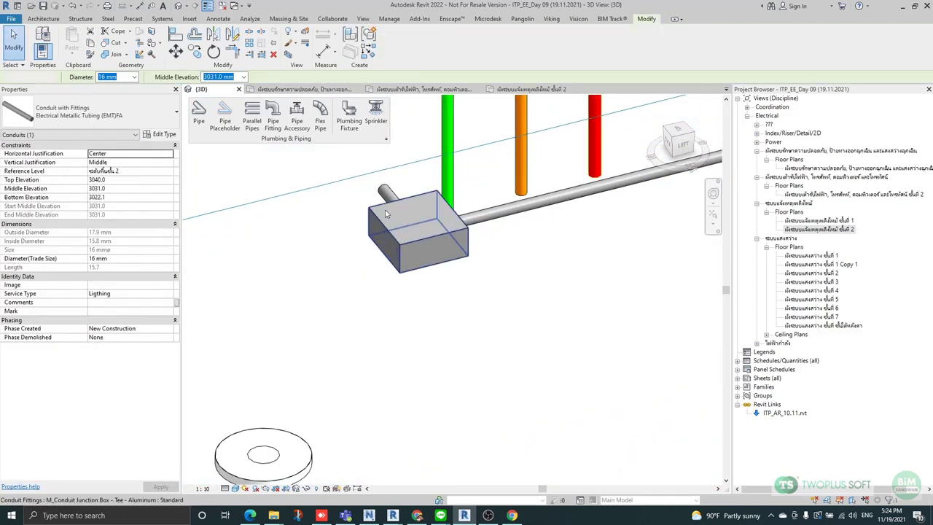
key("Escape")
Examine the tee junction box's connectors and its position relative to the smoke detector.
left_click(412, 234)
scroll(488, 241, "down", 3)
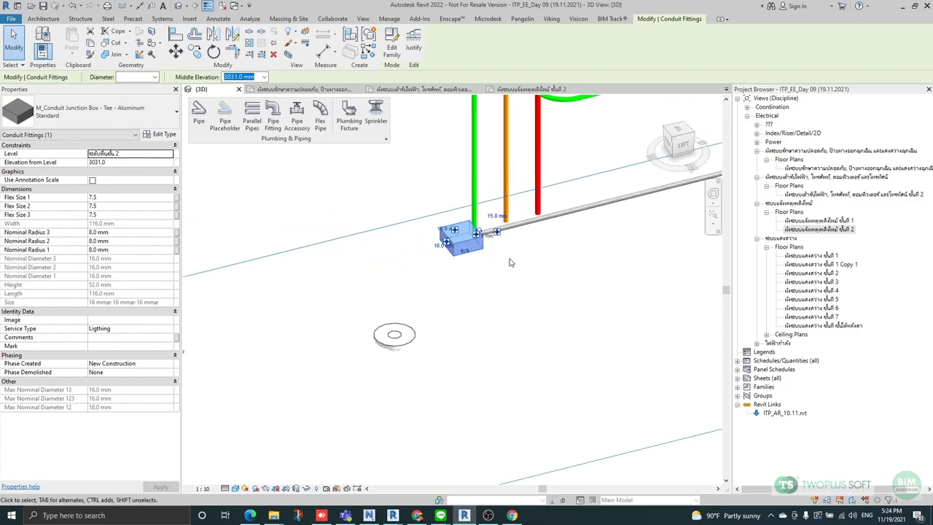
scroll(470, 236, "up", 3)
scroll(547, 259, "down", 4)
middle_click_drag(532, 296, 552, 302, "shift")
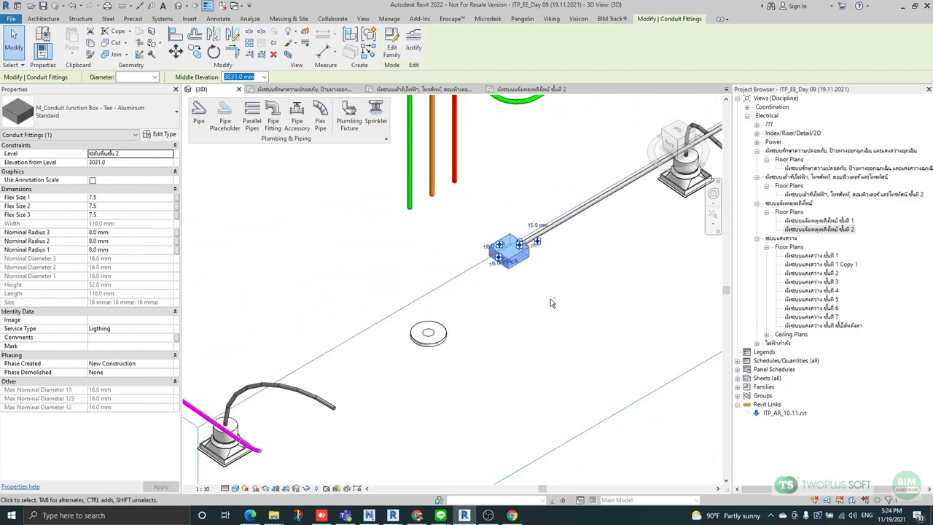
scroll(496, 269, "up", 4)
scroll(498, 271, "down", 4)
middle_click_drag(477, 289, 473, 352, "shift")
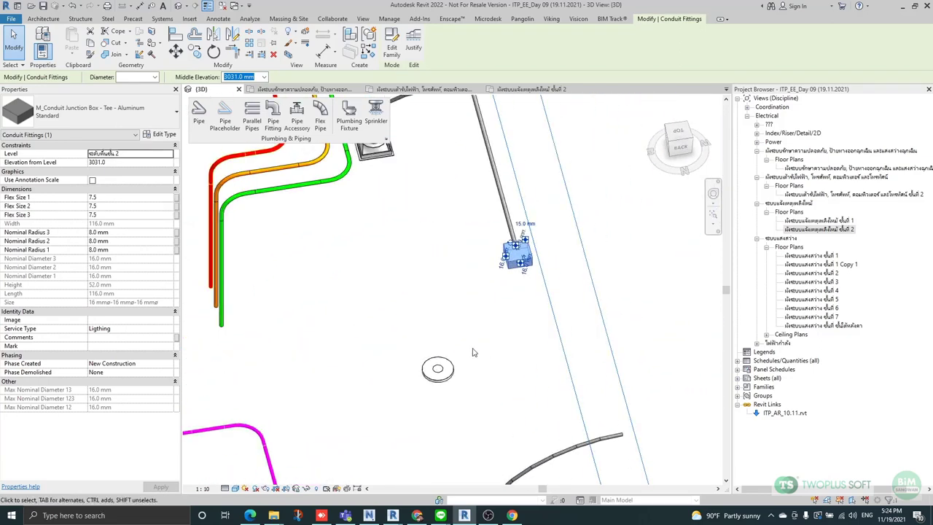
Switch the smoke detector to the type Smoke Detector, Addressable Type w/ Squabox juncion and view its box from several sides.
scroll(473, 352, "up", 3)
left_click(426, 394)
middle_click_drag(427, 394, 473, 400, "shift")
scroll(425, 367, "up", 6)
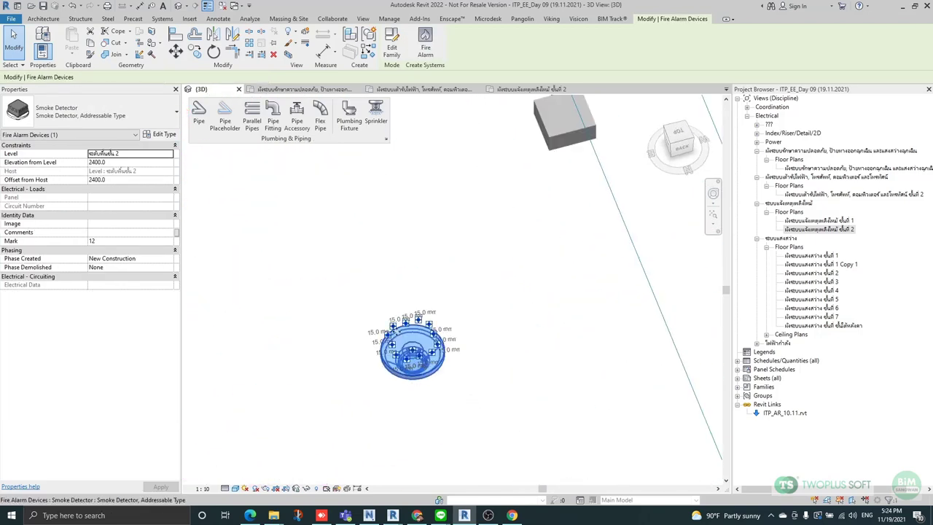
scroll(509, 347, "down", 3)
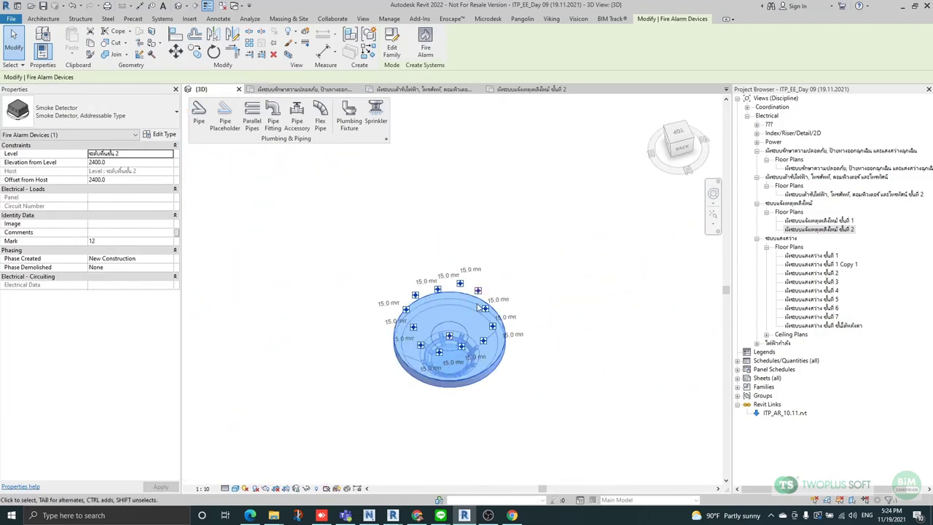
scroll(454, 310, "up", 5)
scroll(456, 273, "down", 4)
left_click(109, 115)
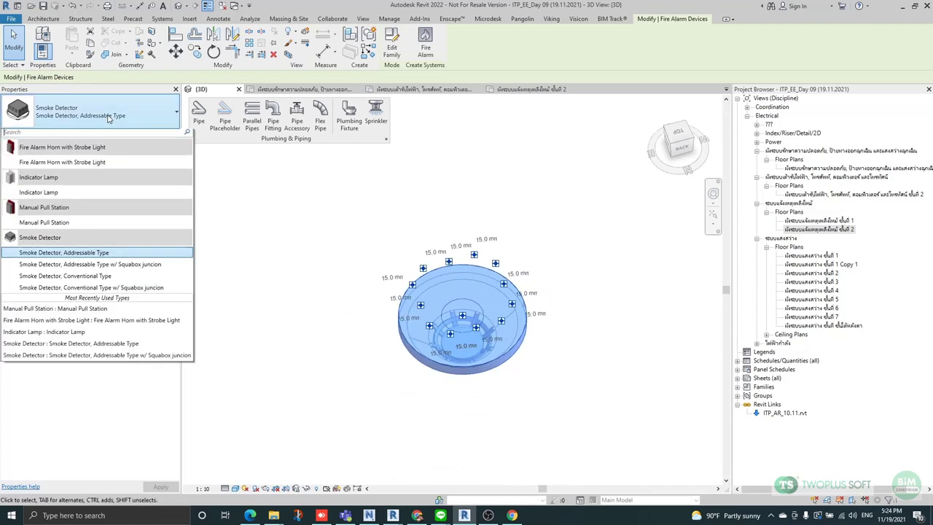
left_click(130, 270)
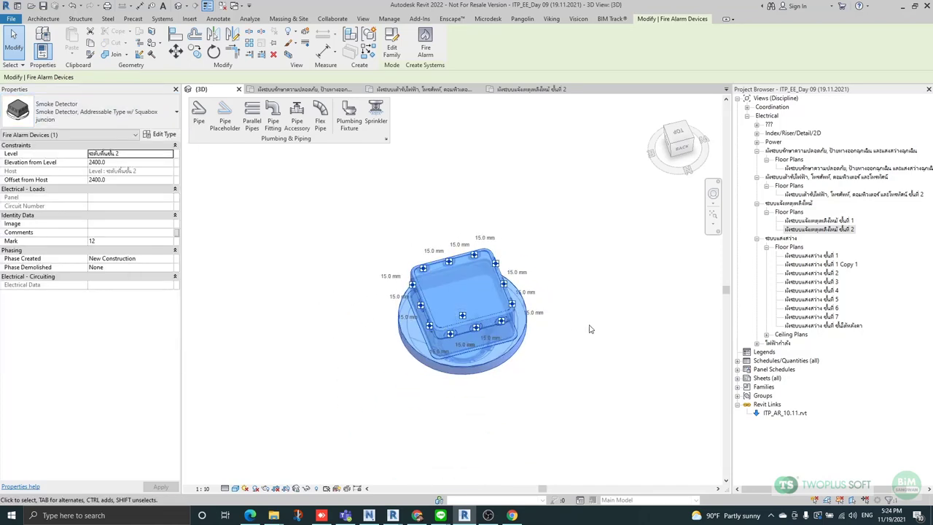
scroll(511, 292, "down", 3)
middle_click_drag(511, 291, 503, 257, "shift")
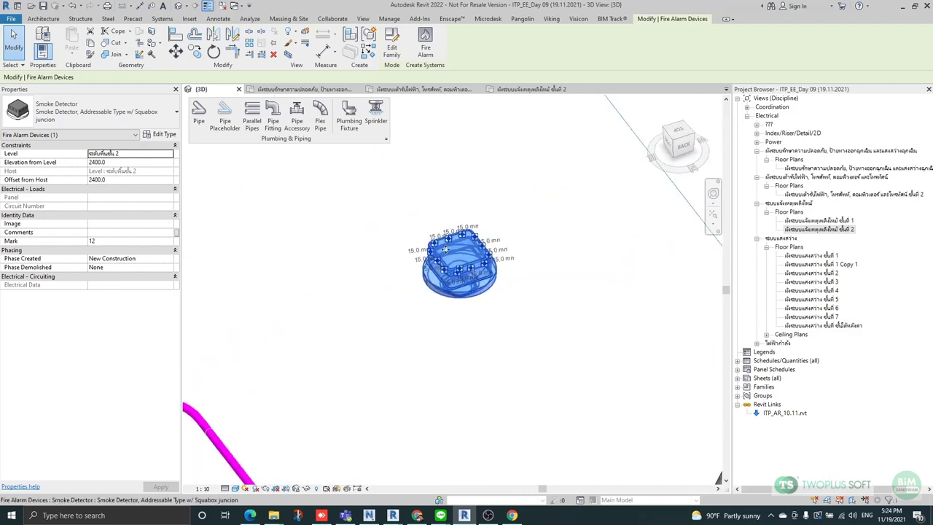
scroll(449, 236, "up", 3)
key("Escape")
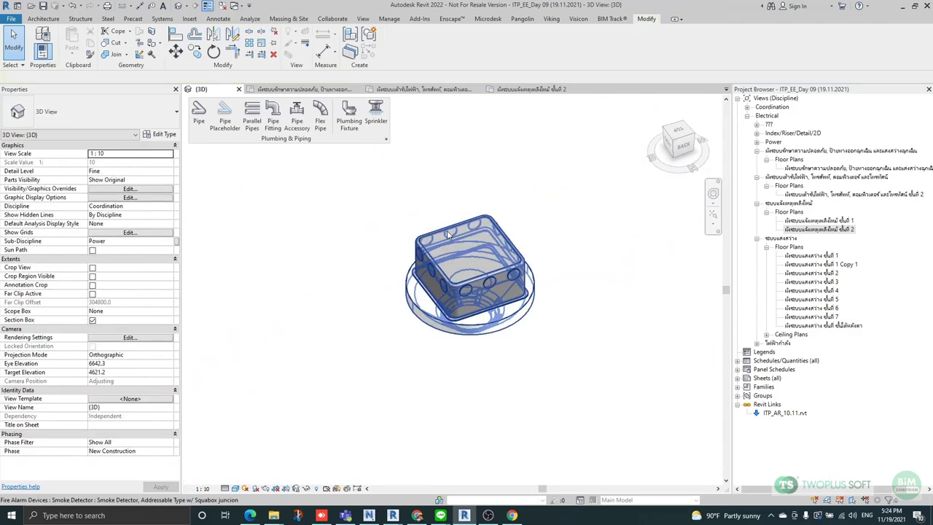
scroll(448, 234, "down", 2)
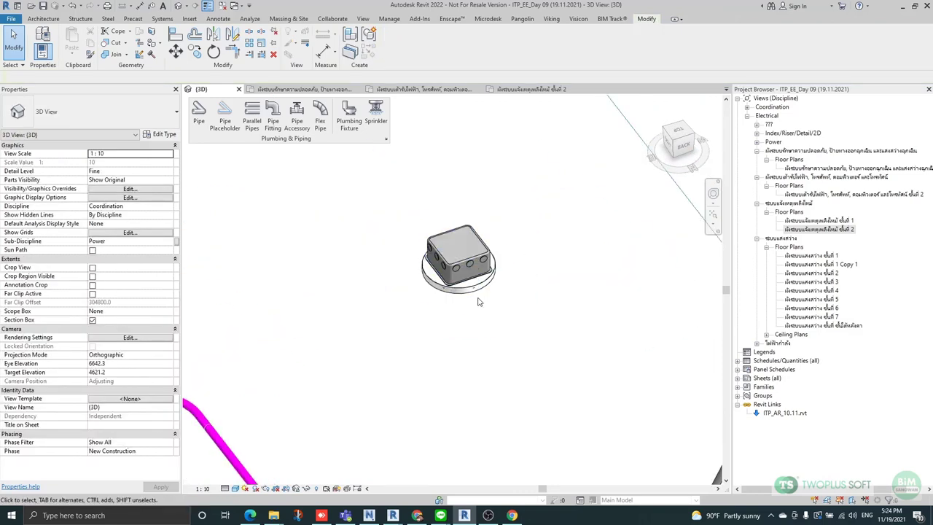
mouse_move(478, 301)
middle_mouse_down("shift")
mouse_move(500, 212)
mouse_move(484, 285)
middle_mouse_up("shift")
scroll(484, 273, "up", 2)
Set the smoke detector's type back to Smoke Detector, Addressable Type.
left_click(489, 298)
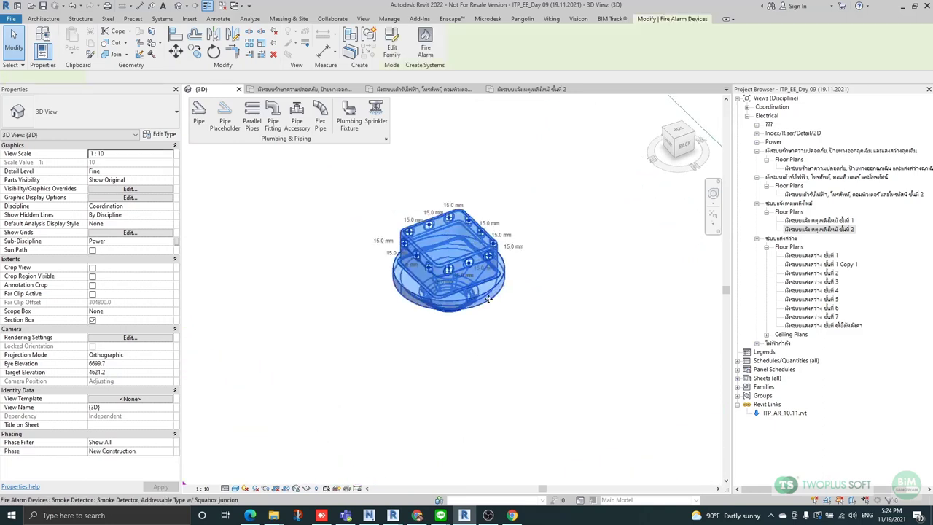
left_click(104, 113)
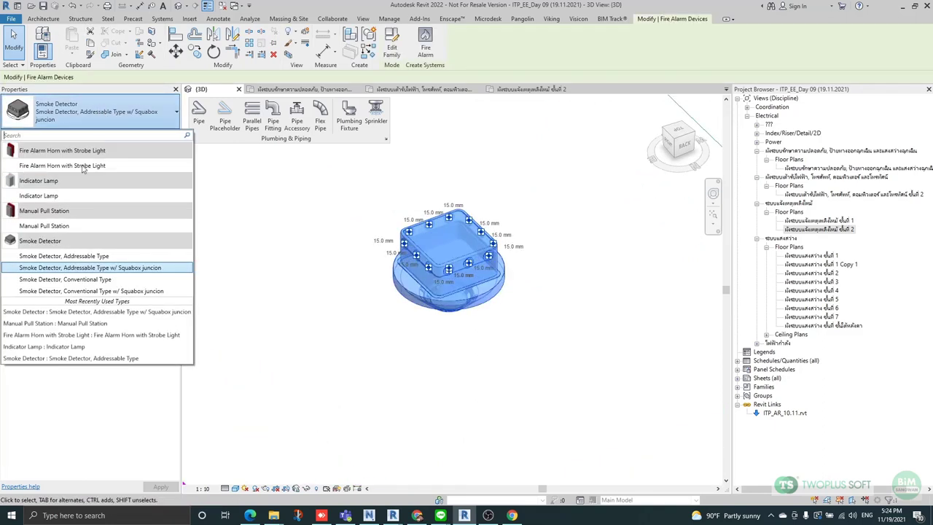
left_click(93, 259)
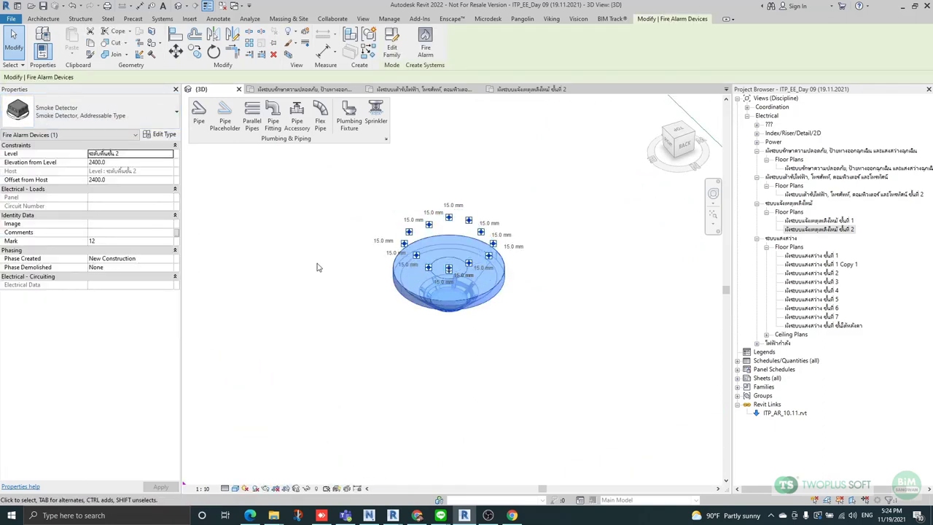
left_click(537, 247)
Examine the smoke detector's conduit connectors around its base and at its centre, and the commands available for them.
left_click(472, 267)
middle_click_drag(473, 266, 444, 238, "shift")
scroll(482, 264, "up", 2)
scroll(468, 228, "down", 1)
scroll(444, 239, "up", 2)
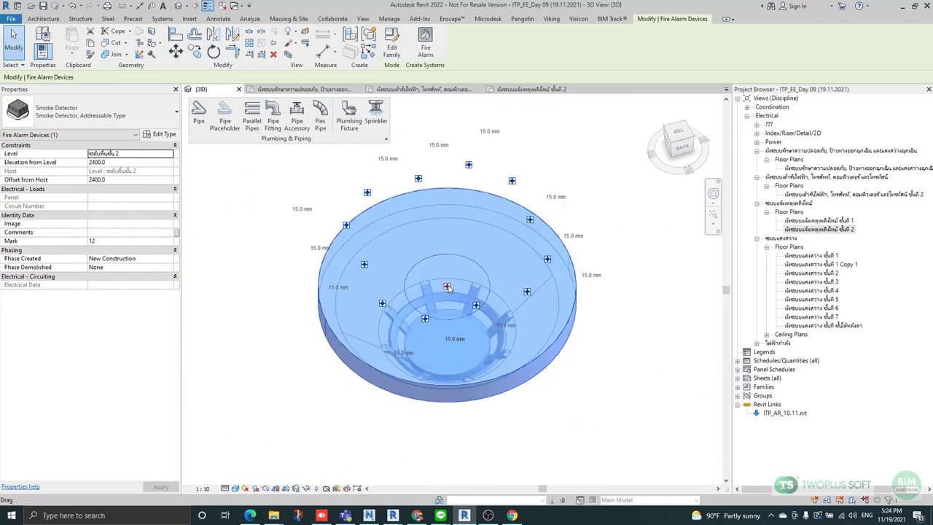
right_click(448, 288)
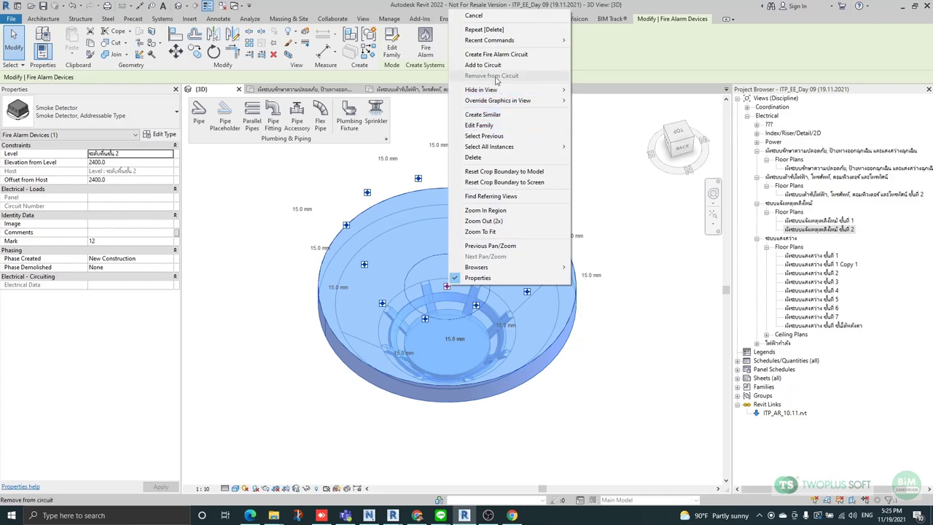
key("Escape")
key("Escape")
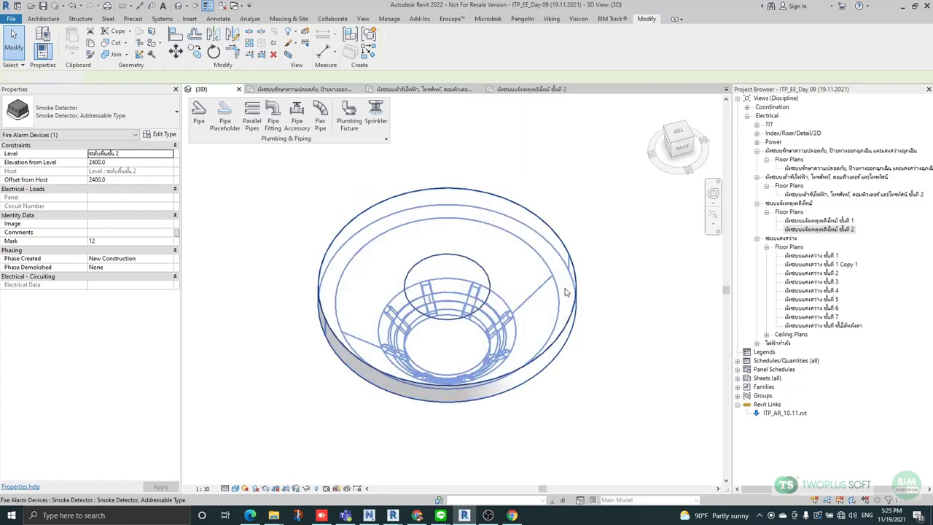
scroll(442, 247, "down", 2)
middle_click_drag(474, 299, 537, 259, "shift")
scroll(486, 273, "up", 8)
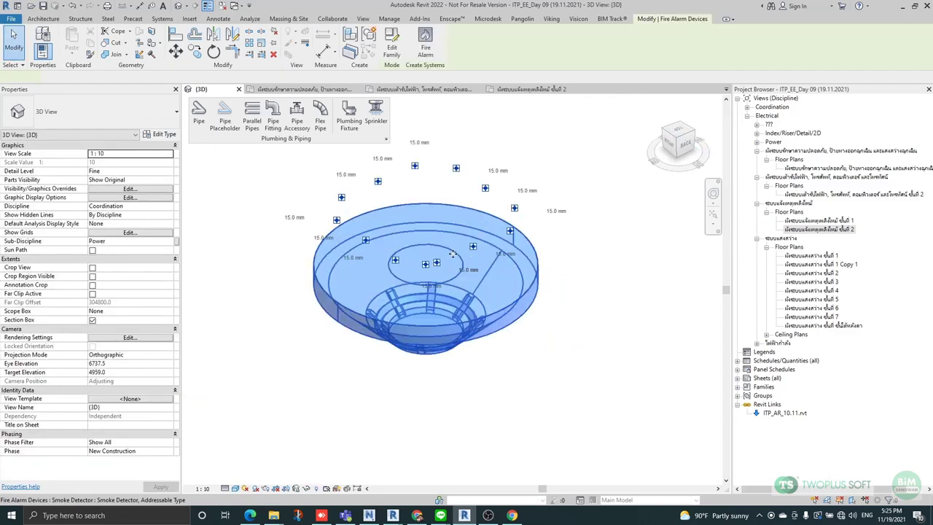
left_click(425, 275)
scroll(425, 277, "down", 4)
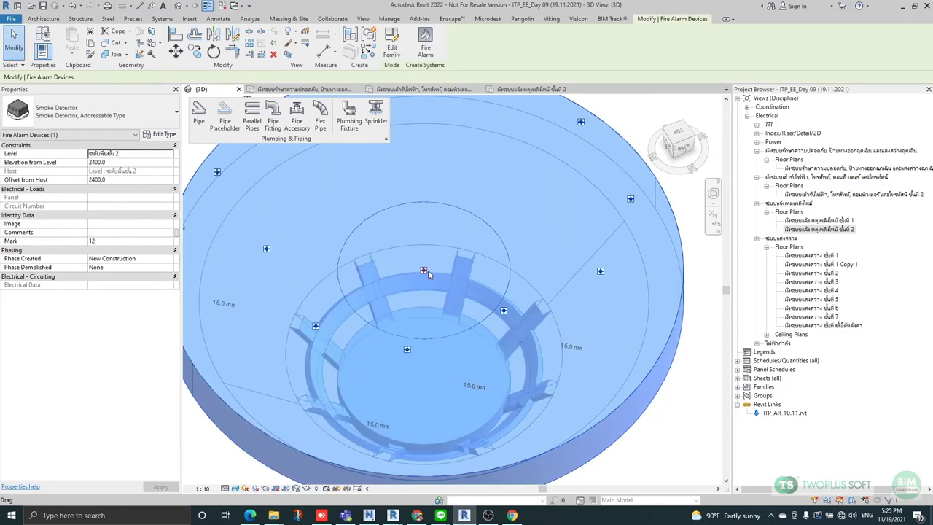
Open the Smoke Detector family for editing and turn on preview visibility in its 3D view.
double_click(454, 238)
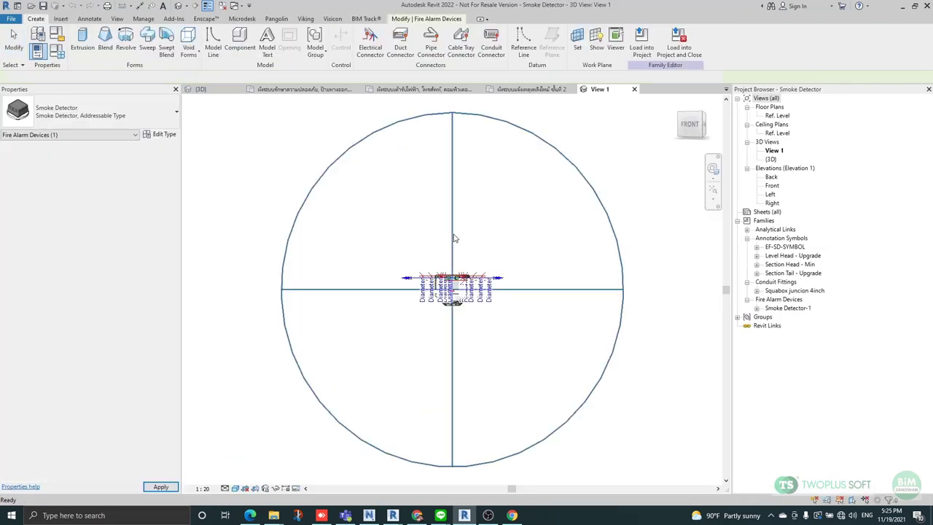
middle_click_drag(380, 259, 309, 472, "shift")
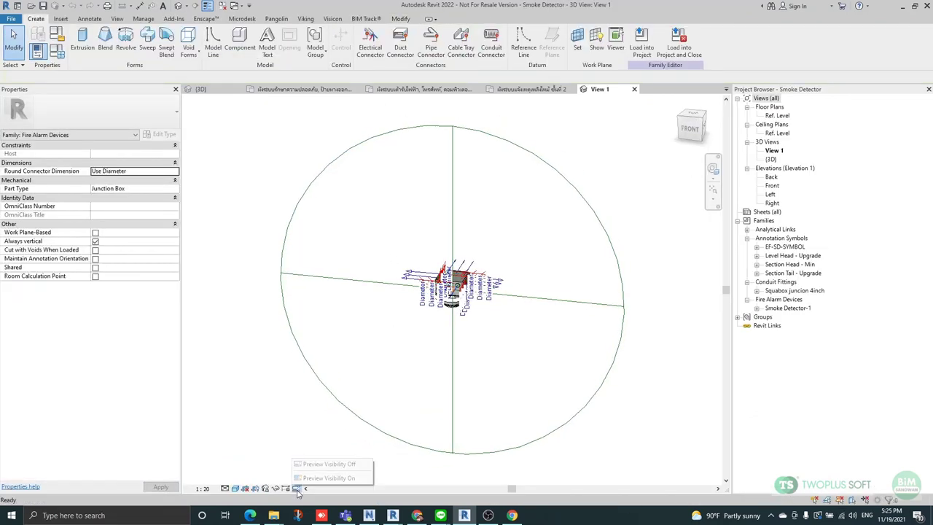
left_click(317, 482)
scroll(479, 265, "up", 3)
middle_click_drag(490, 272, 413, 350, "shift")
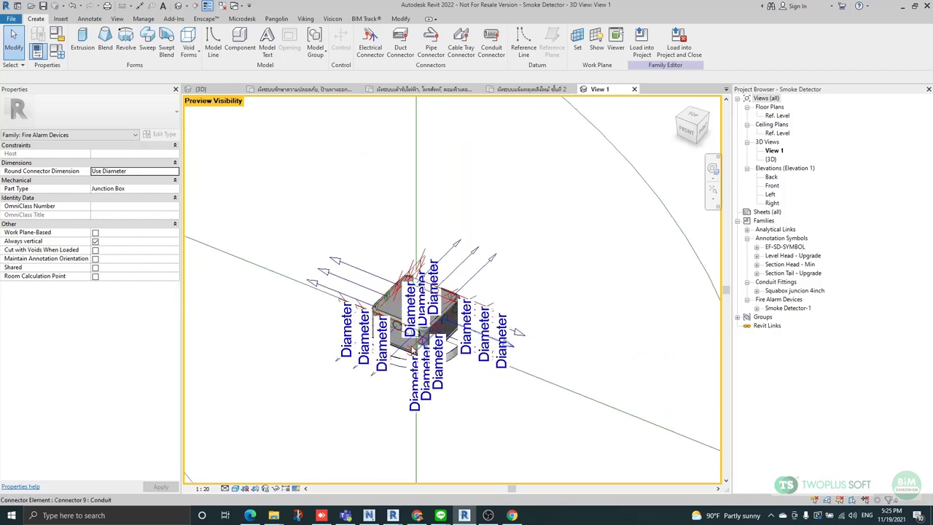
Make Smoke Detector, Addressable Type the family's current type and inspect its connectors around the base.
left_click(57, 51)
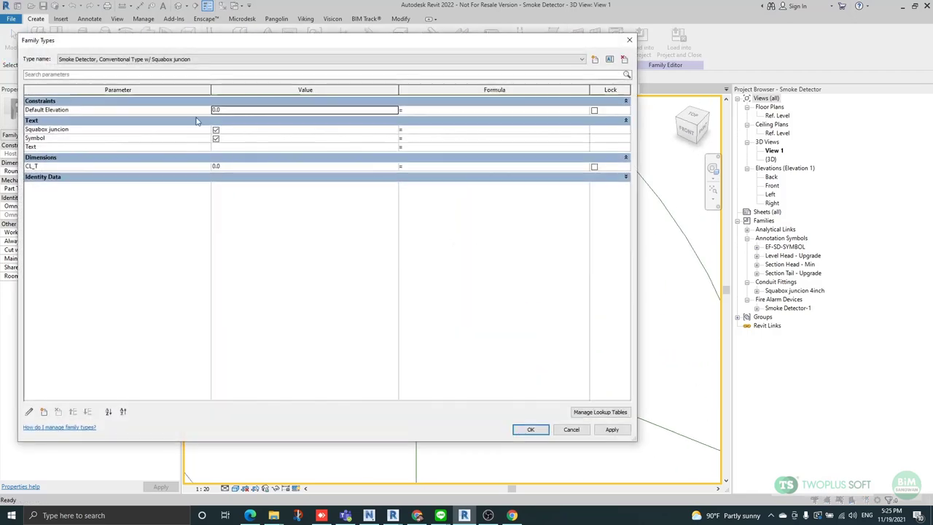
left_click(98, 60)
left_click(98, 68)
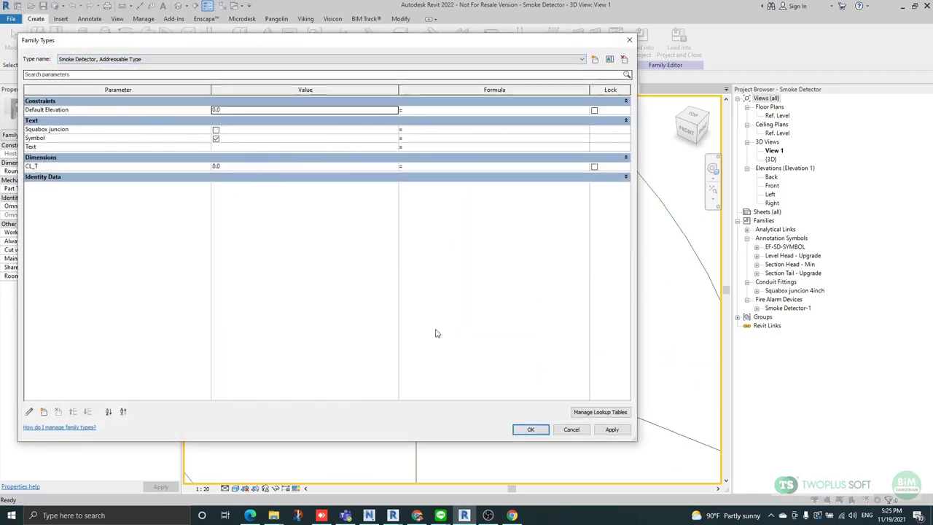
left_click(535, 433)
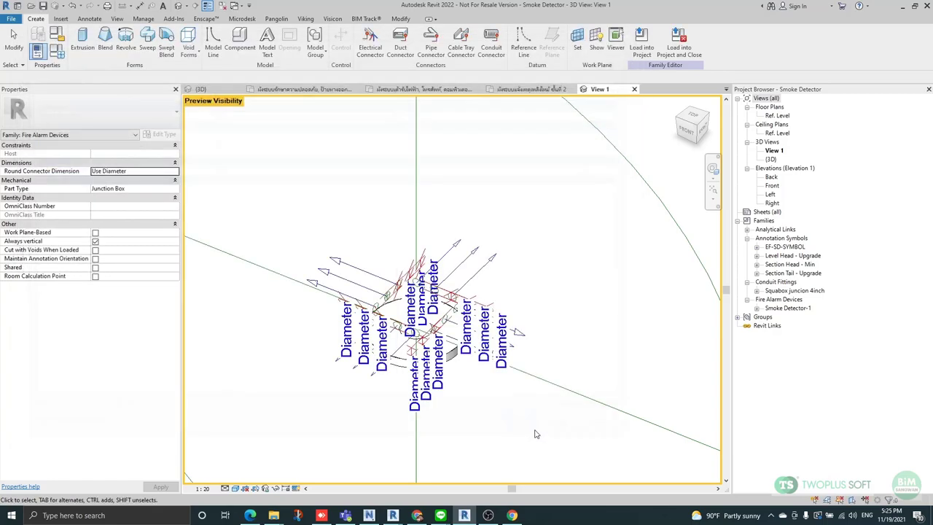
middle_click_drag(535, 434, 543, 284, "shift")
scroll(370, 330, "down", 3)
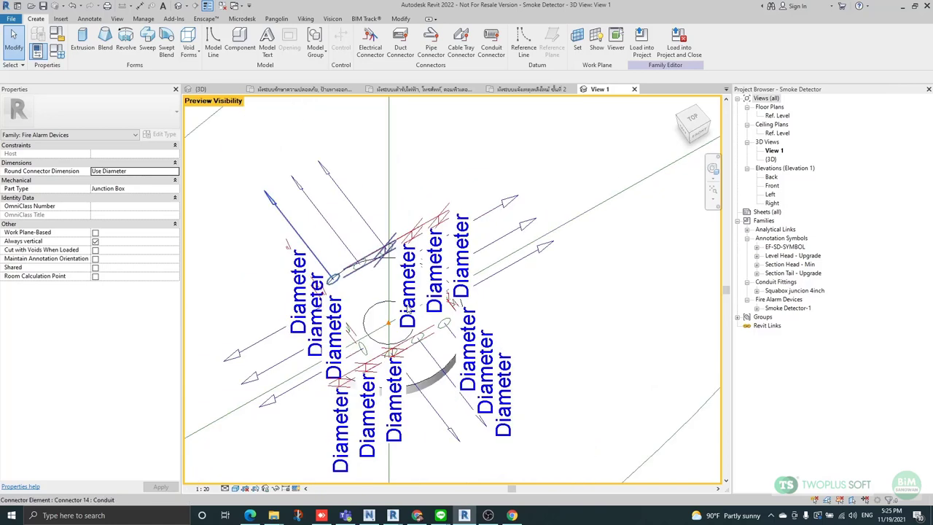
scroll(377, 290, "up", 3)
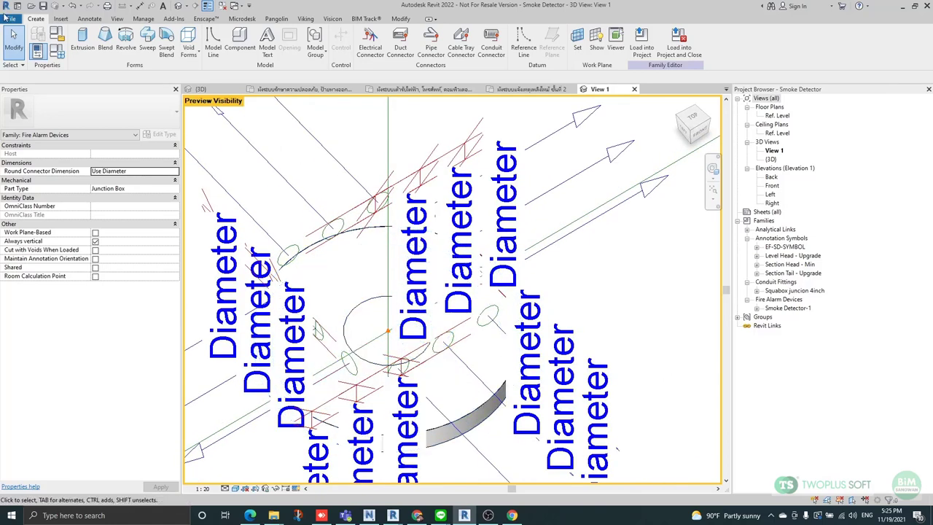
Try to place a pipe connector on a face of the detector's base, and close the family to return to the project's 3D view.
left_click(432, 48)
scroll(368, 302, "down", 2)
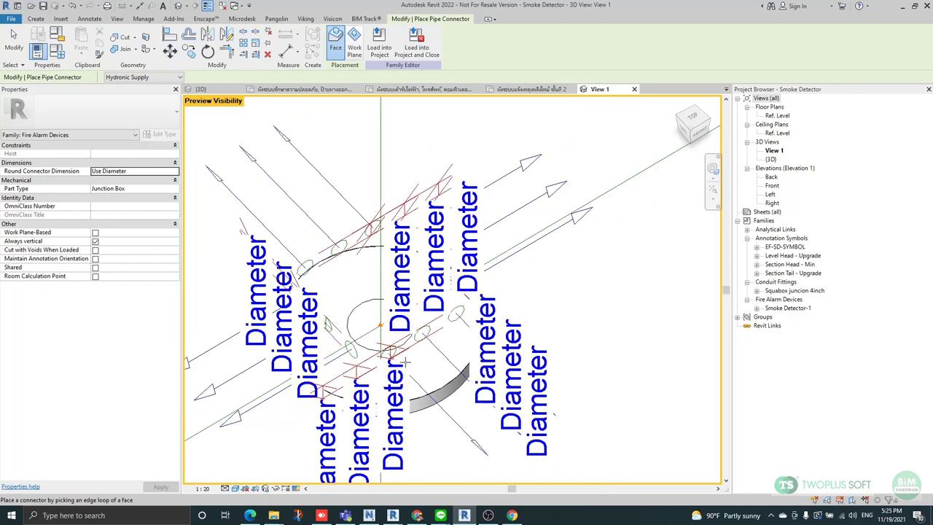
scroll(441, 397, "up", 3)
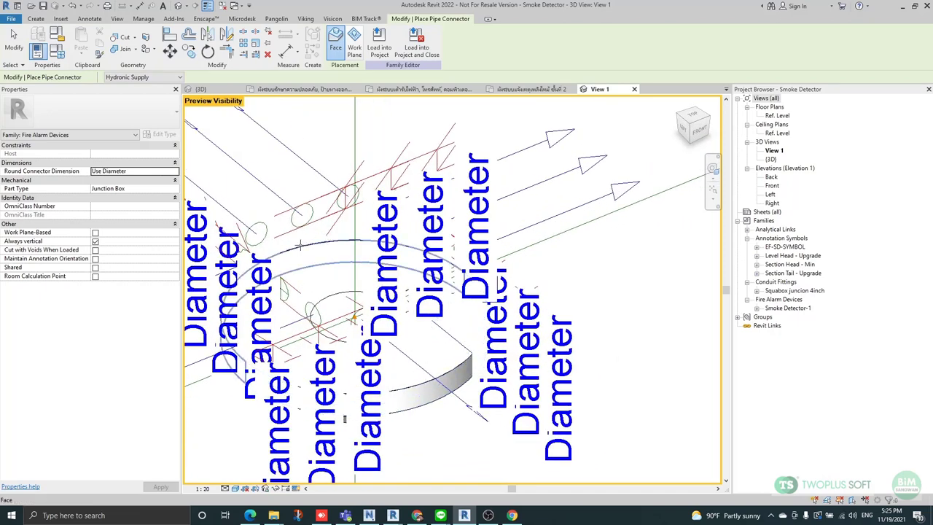
middle_click_drag(302, 245, 349, 319, "shift")
left_click(635, 89)
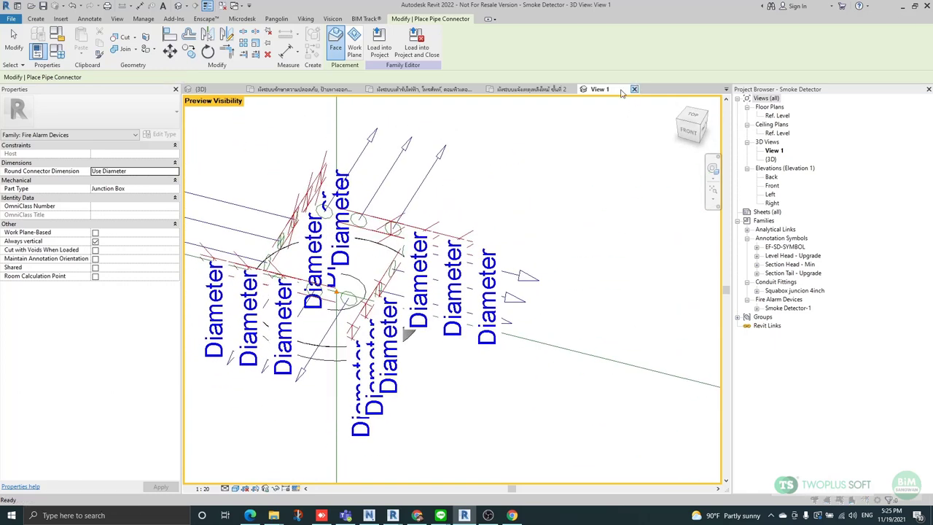
left_click(487, 263)
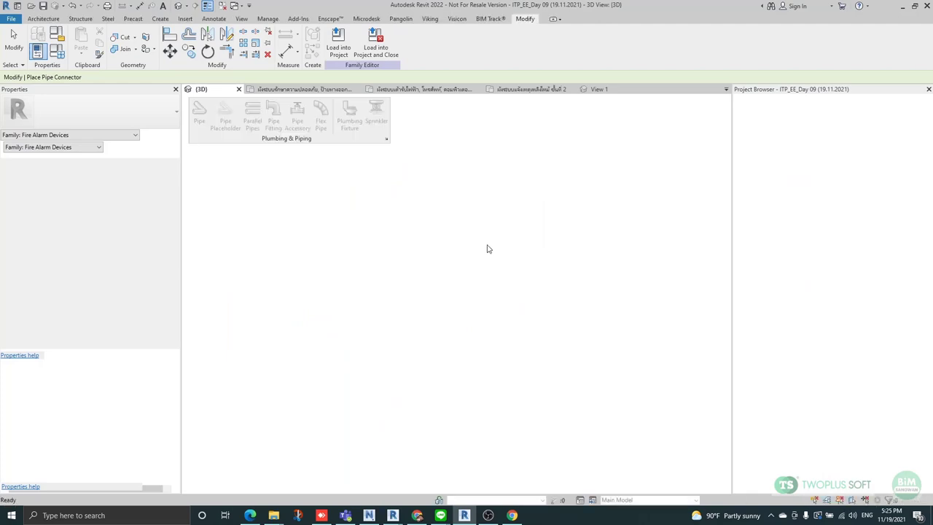
Examine the smoke detector's position relative to the conduit run, its coupling offset and the junction box at its end.
scroll(426, 280, "down", 6)
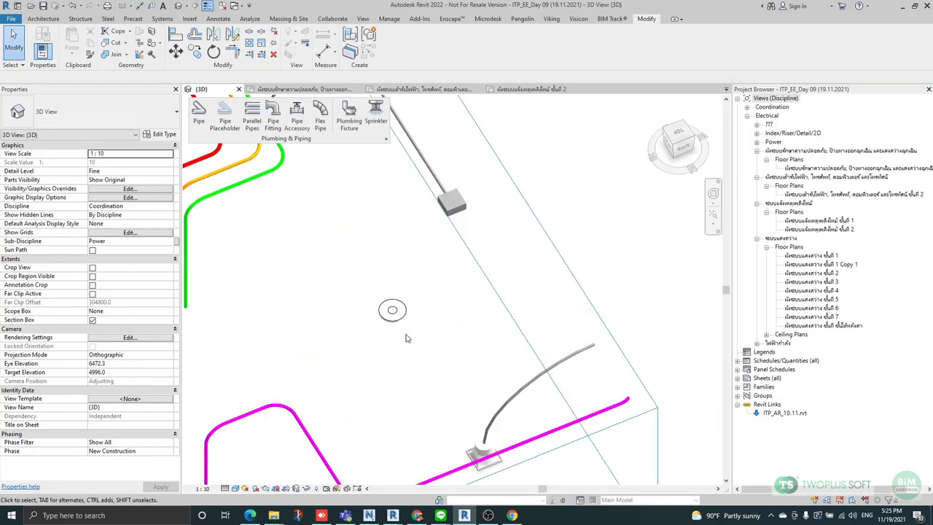
scroll(395, 315, "up", 6)
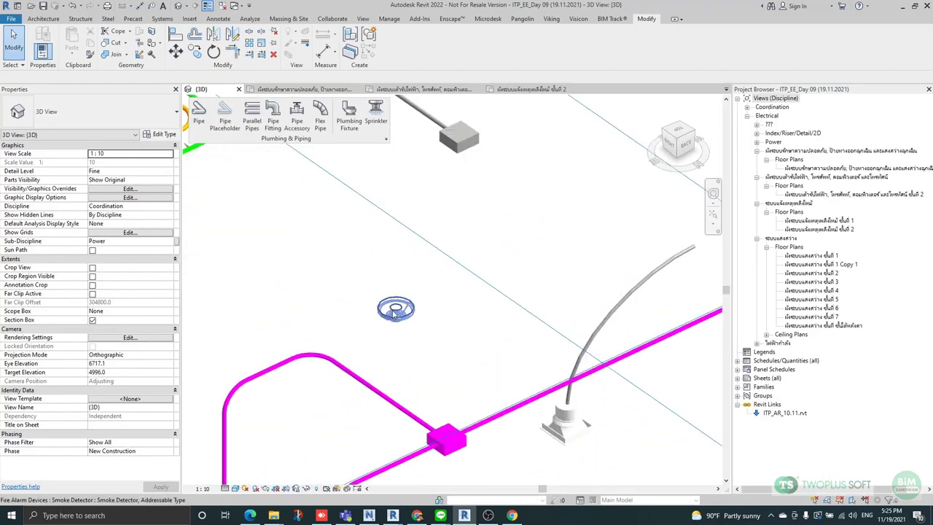
left_click(390, 309)
scroll(394, 312, "down", 5)
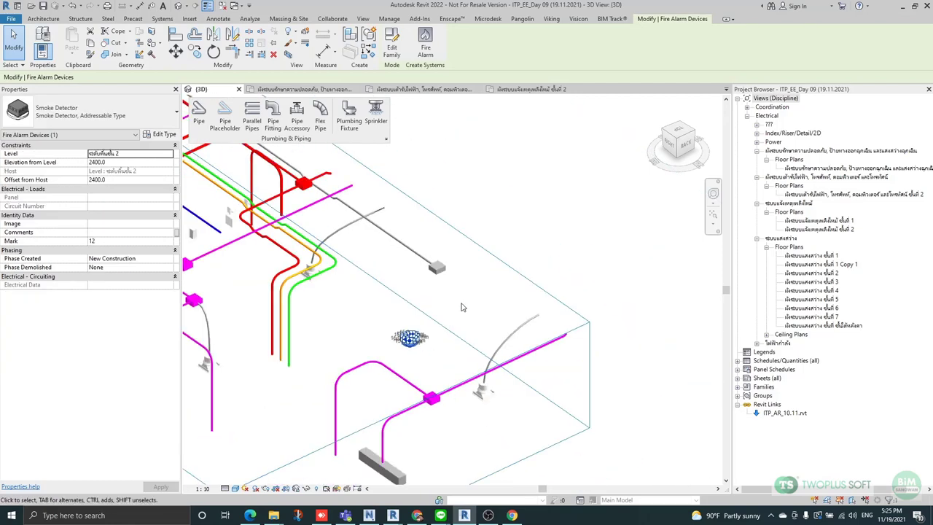
left_click(428, 312)
middle_click_drag(500, 318, 309, 317, "shift")
scroll(587, 242, "up", 3)
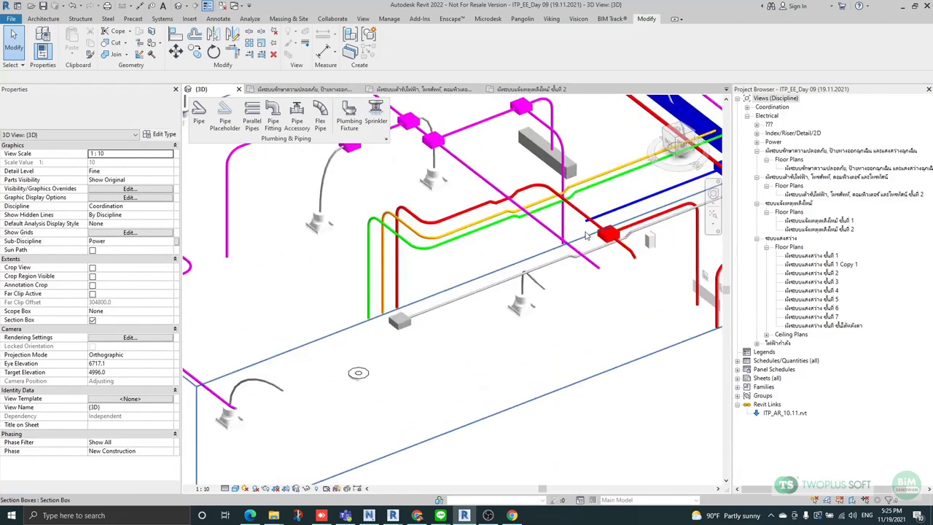
left_click(588, 250)
scroll(588, 250, "up", 2)
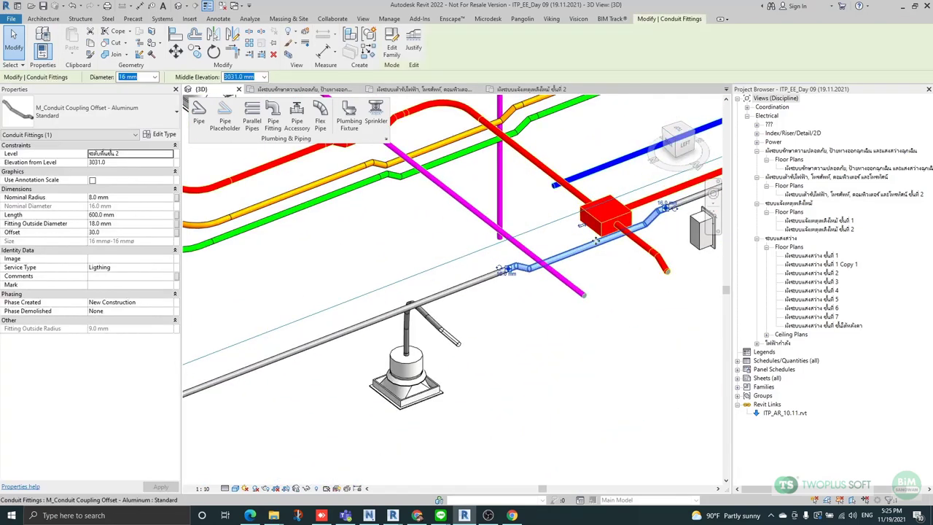
scroll(600, 260, "down", 4)
middle_click_drag(269, 358, 389, 299)
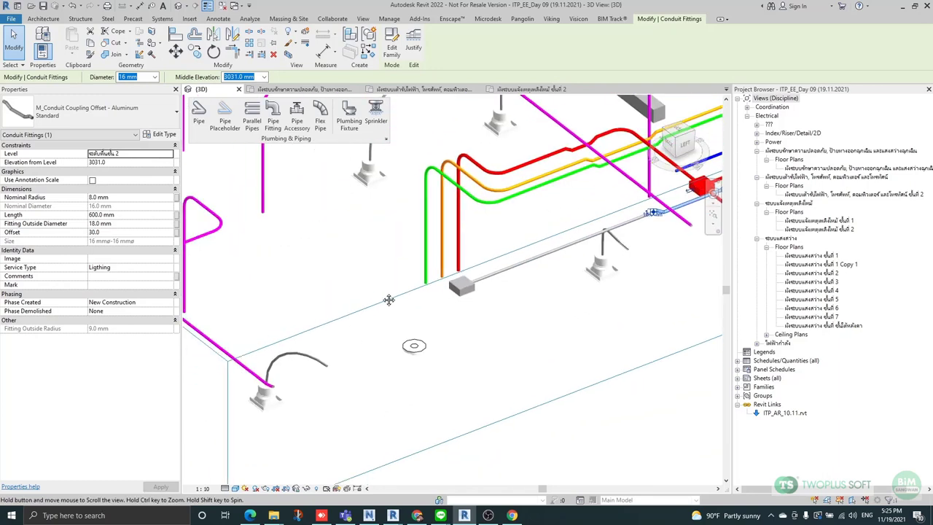
Examine the smoke detector's connectors and the junction box at the conduit's end, including the drawing commands available for the box.
scroll(416, 331, "up", 4)
left_click(416, 331)
scroll(416, 331, "up", 3)
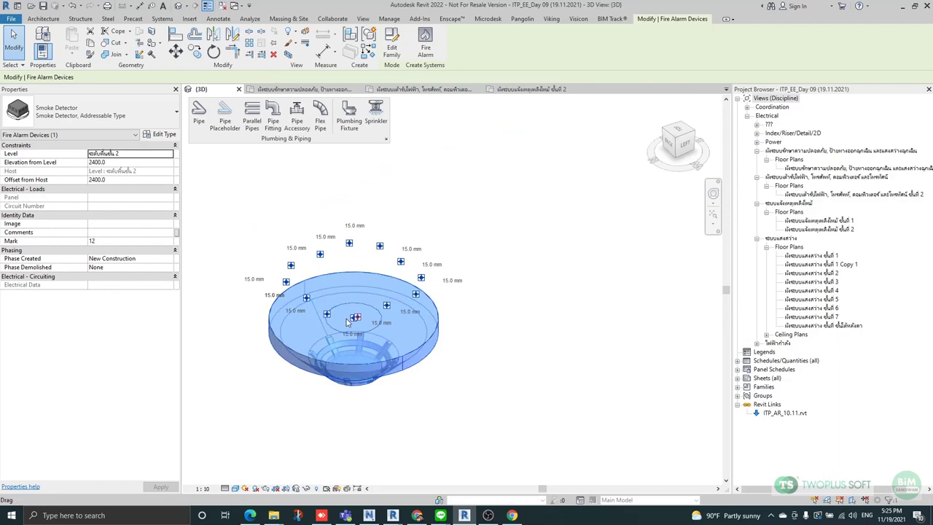
scroll(377, 315, "down", 3)
middle_click_drag(377, 315, 314, 371)
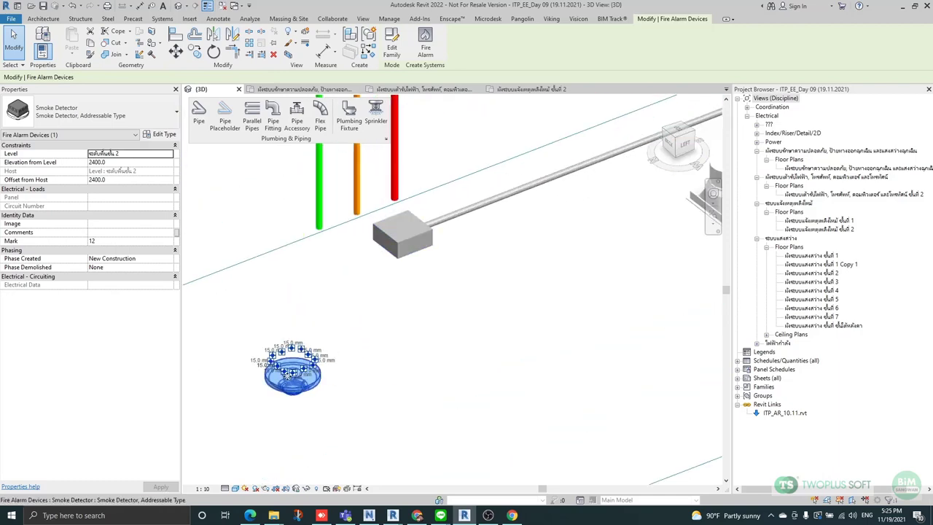
left_click(388, 245)
scroll(389, 246, "up", 3)
right_click(376, 219)
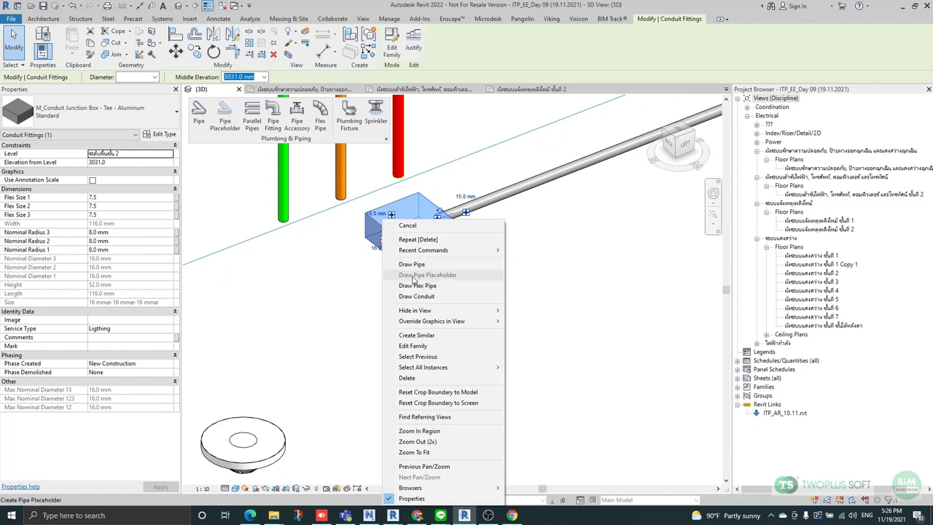
left_click(316, 297)
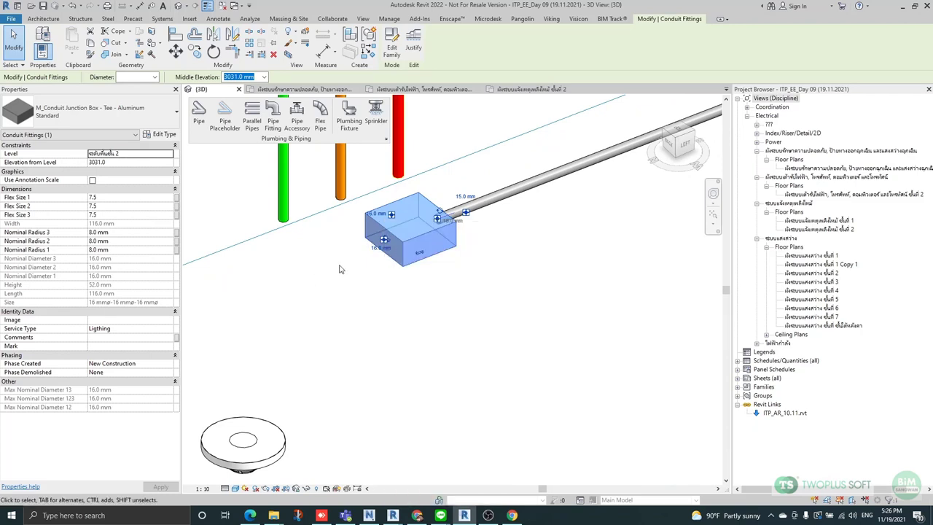
middle_click_drag(341, 409, 450, 316)
scroll(384, 324, "up", 2)
left_click(374, 343)
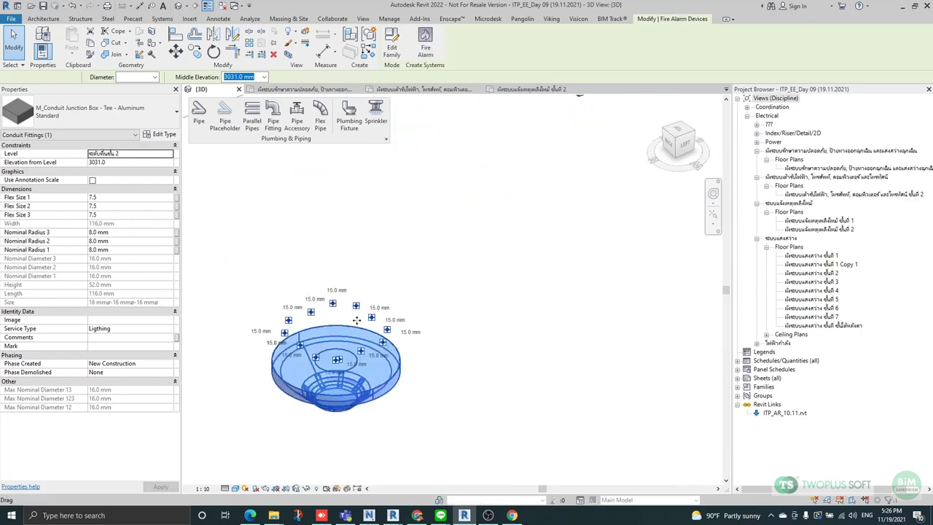
mouse_move(362, 358)
middle_mouse_down("shift")
mouse_move(386, 444)
mouse_move(360, 355)
mouse_move(372, 349)
middle_mouse_up("shift")
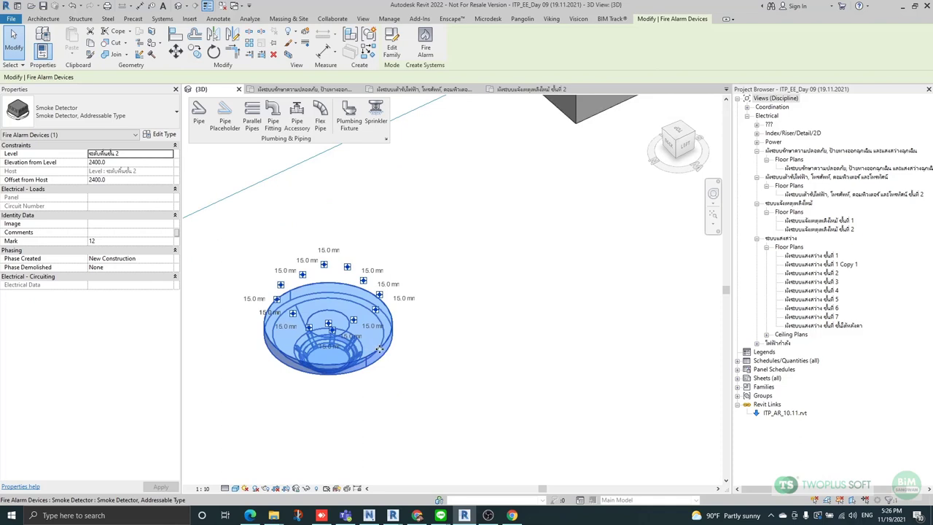
scroll(379, 350, "down", 3)
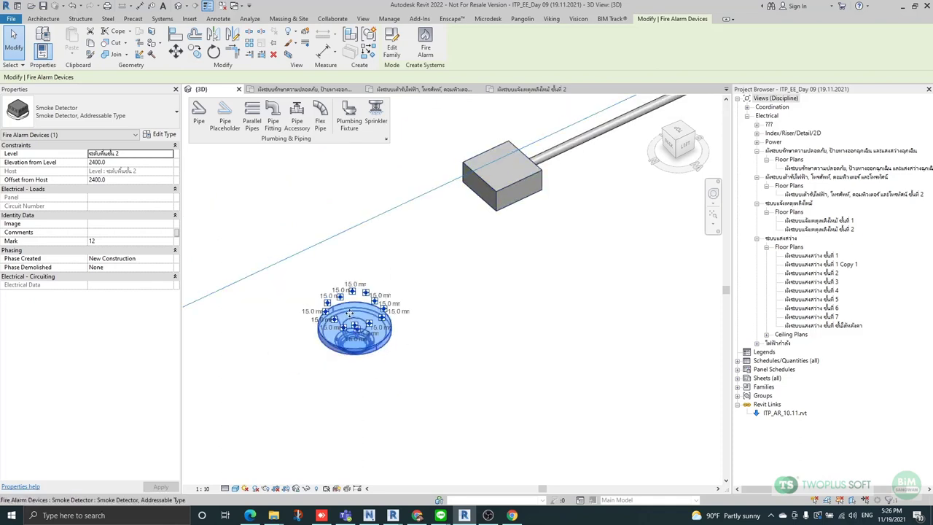
scroll(386, 346, "up", 2)
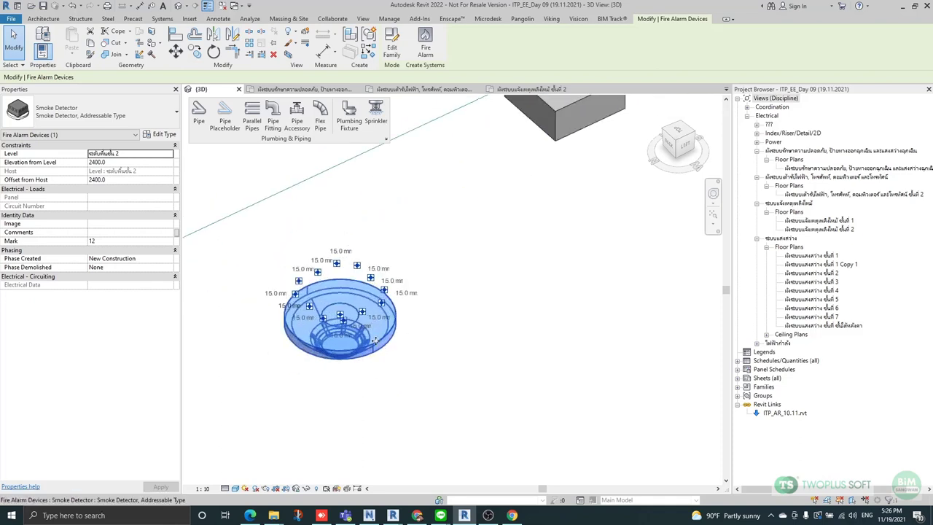
Open the Smoke Detector family for editing and make Smoke Detector, Addressable Type its current type.
double_click(374, 343)
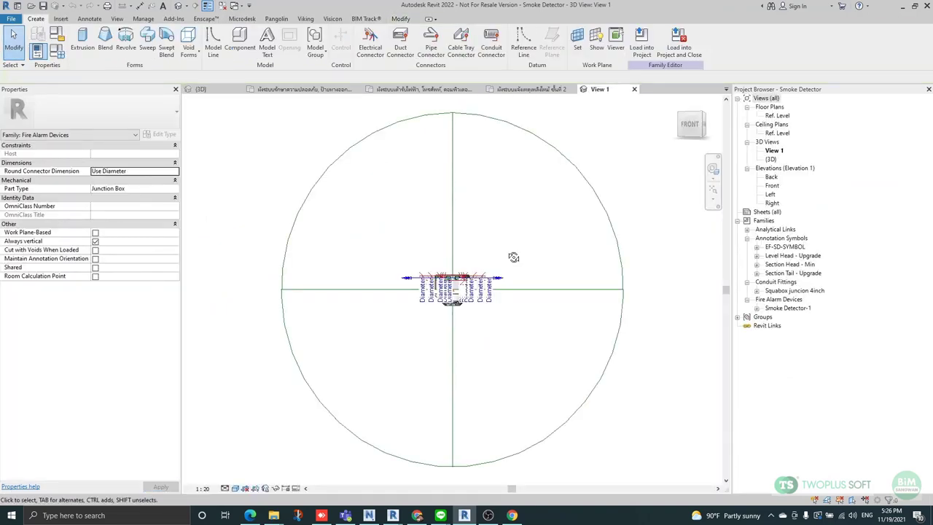
middle_click_drag(513, 257, 500, 369, "shift")
scroll(467, 273, "up", 5)
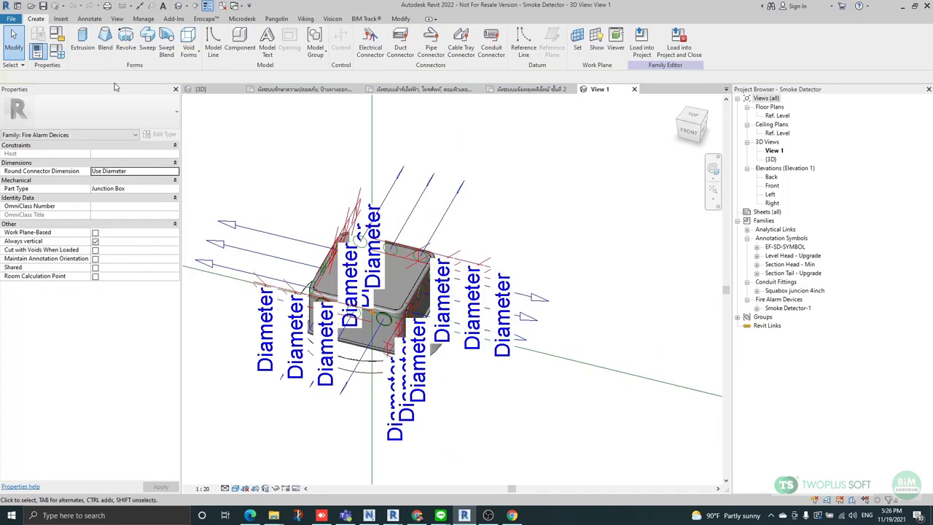
left_click(56, 51)
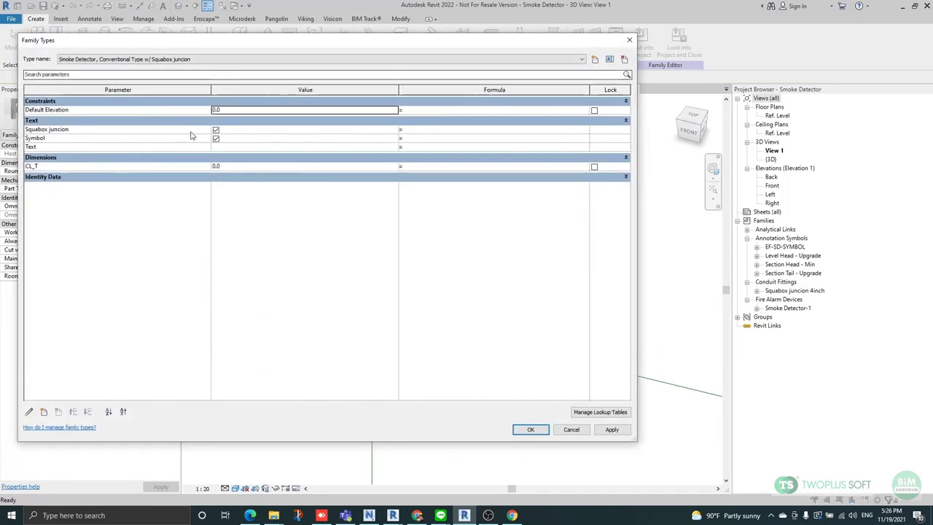
left_click(177, 59)
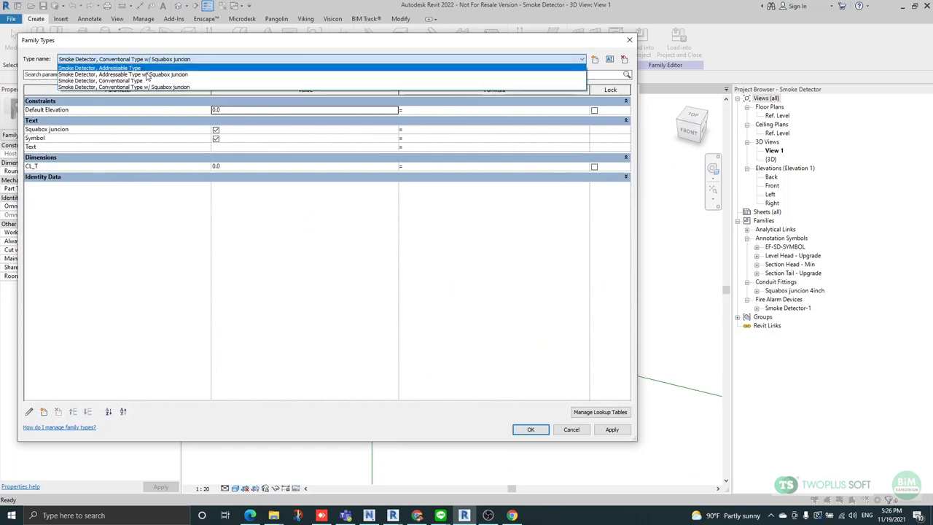
left_click(124, 68)
left_click(531, 430)
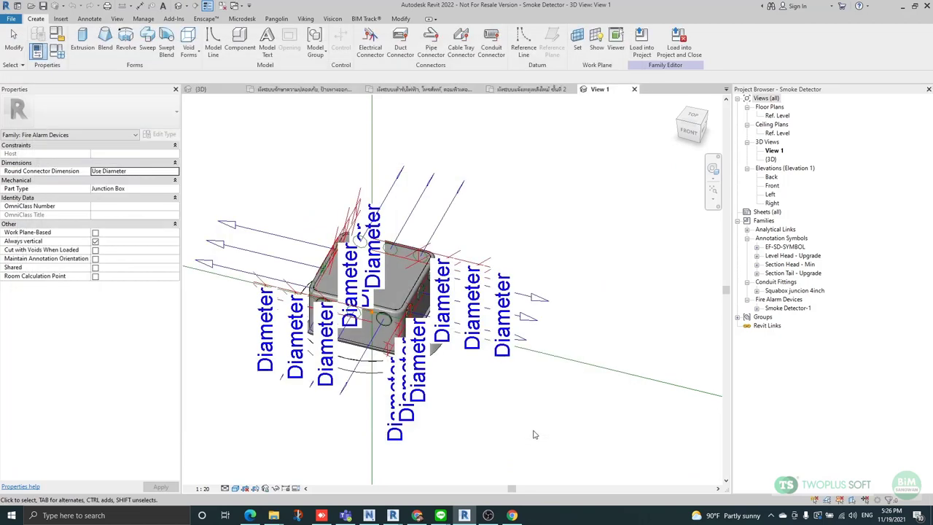
Turn on preview visibility in the family's 3D view and inspect the connectors around the detector's base.
middle_click_drag(498, 366, 445, 348, "shift")
left_click(300, 489)
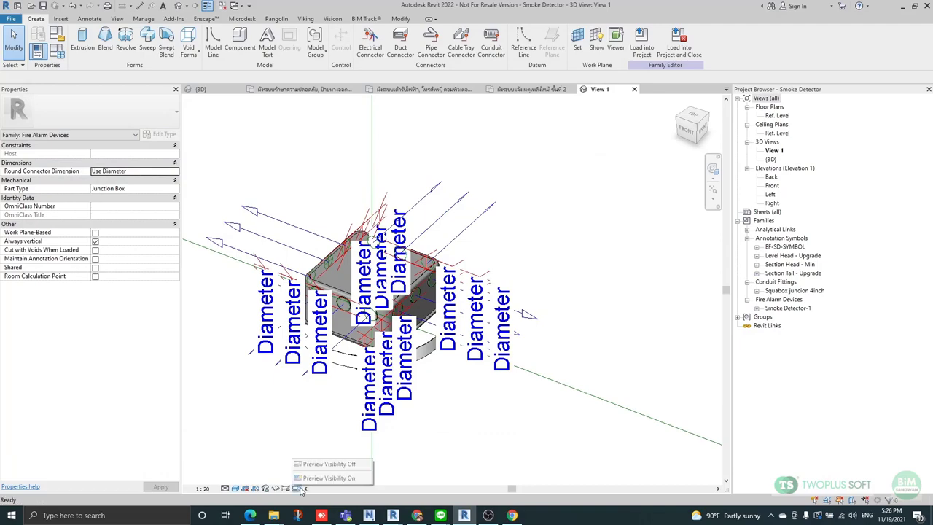
left_click(317, 478)
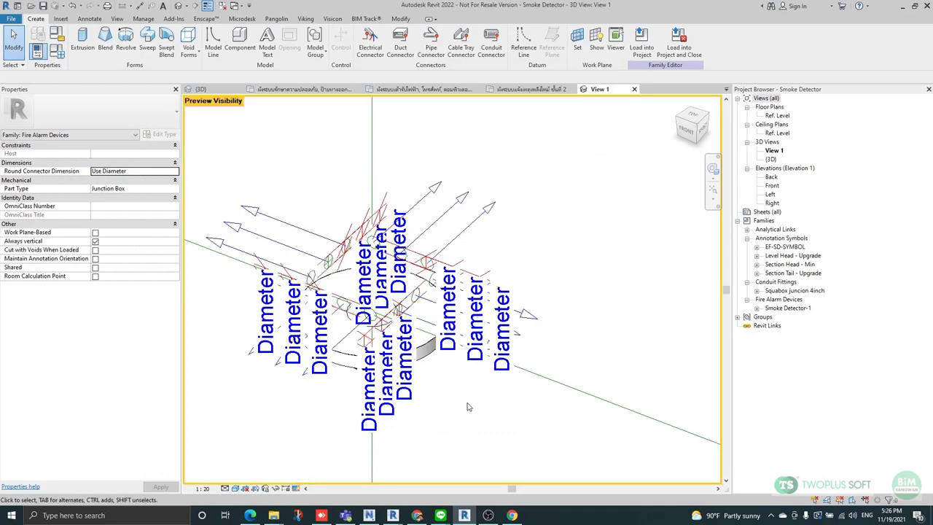
middle_click_drag(471, 404, 383, 299, "shift")
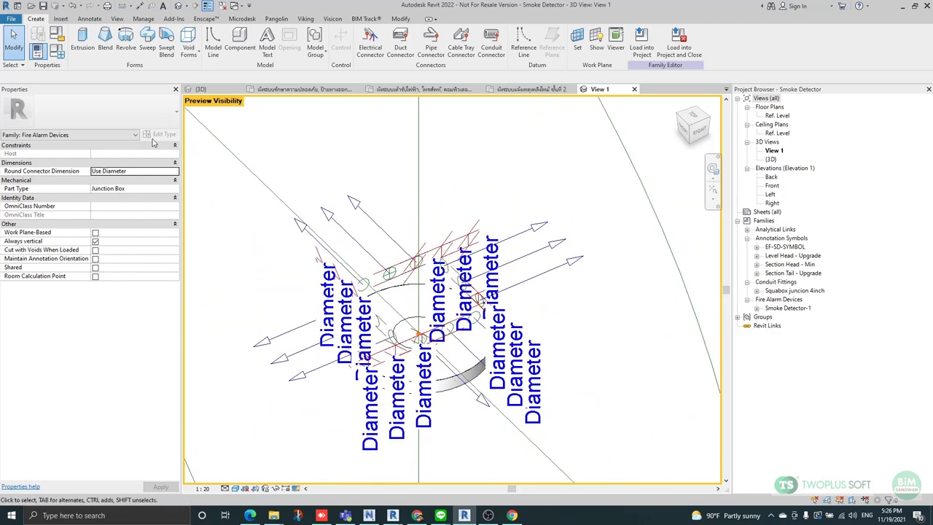
Try to place a pipe connector on a face of the detector's base, and close the family without saving.
left_click(431, 47)
scroll(339, 291, "up", 8)
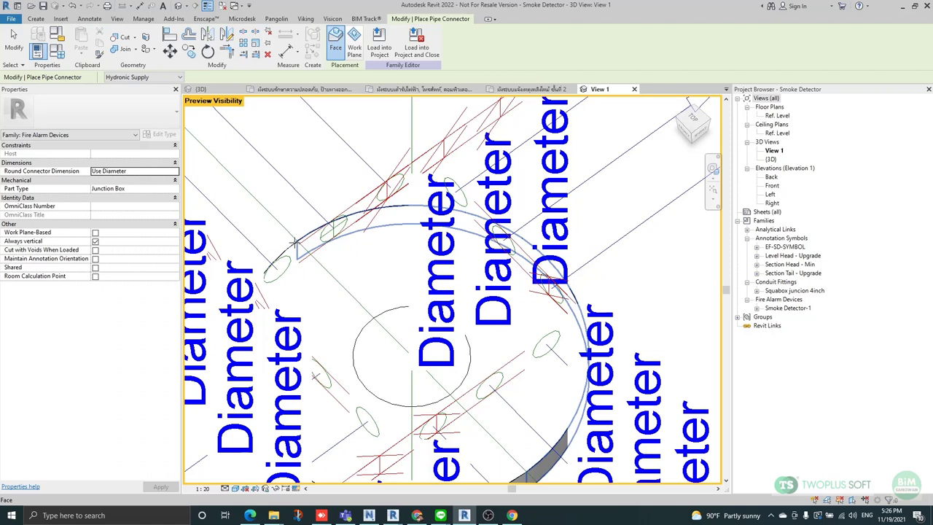
middle_click_drag(296, 243, 453, 271, "shift")
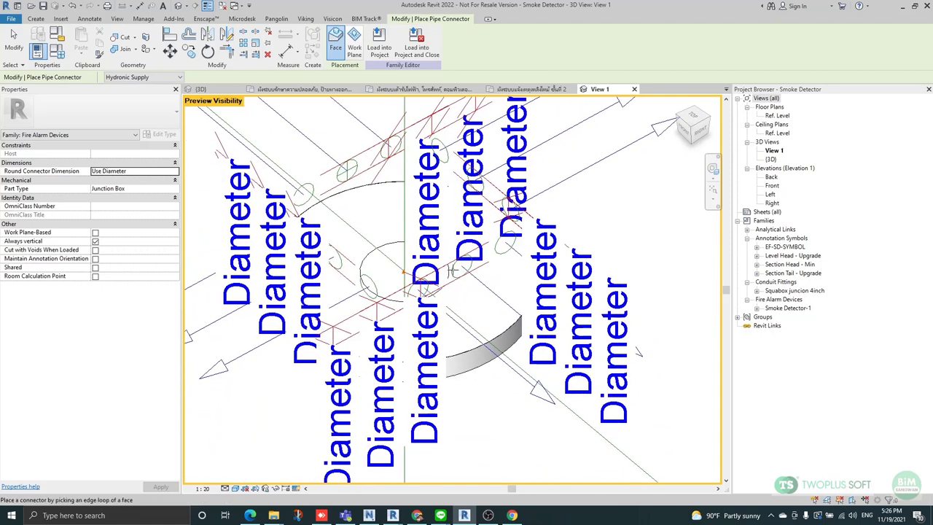
scroll(452, 272, "down", 3)
left_click(634, 89)
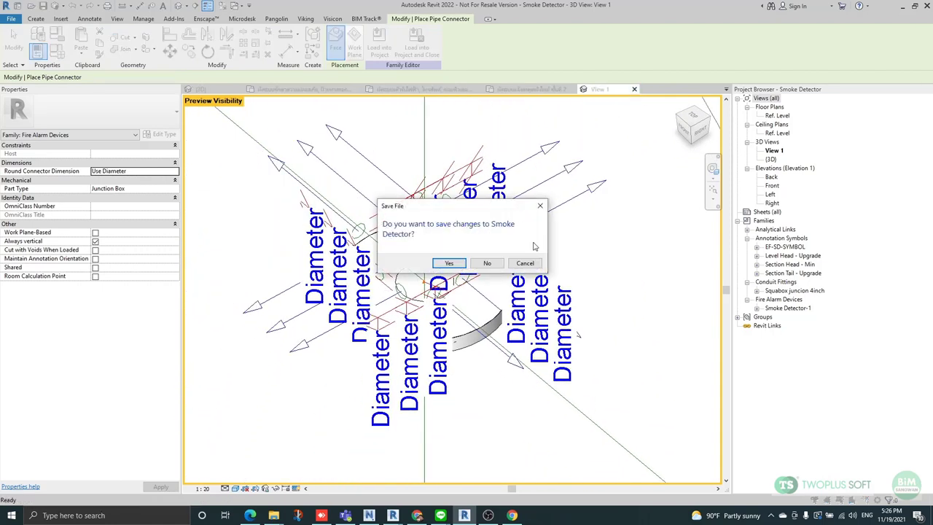
left_click(487, 263)
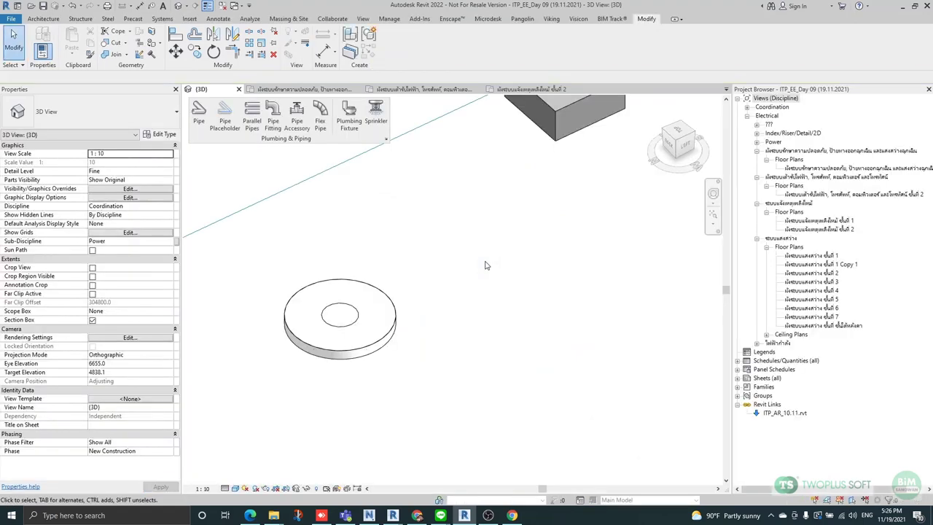
Reopen the Smoke Detector family from the project and inspect the nested Squabox juncion 4inch fitting in its 3D view.
scroll(430, 299, "up", 3)
left_click(426, 275)
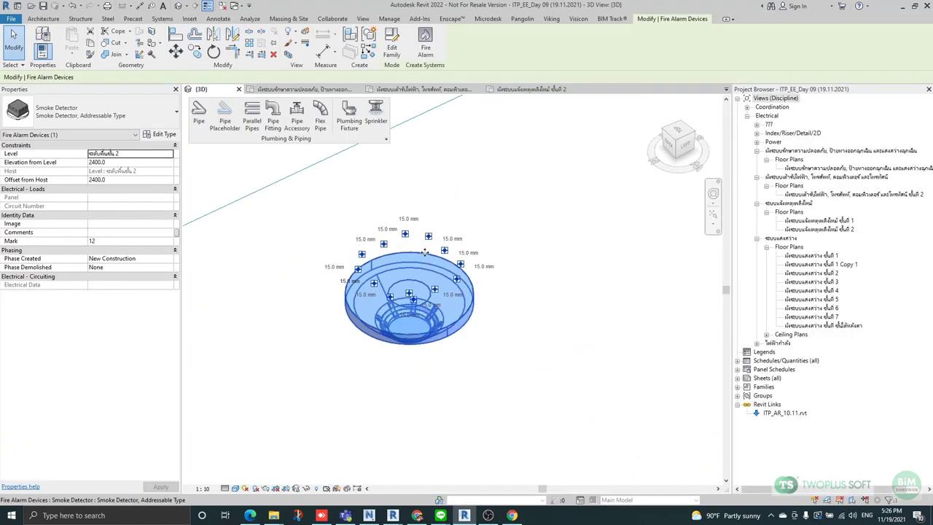
double_click(426, 257)
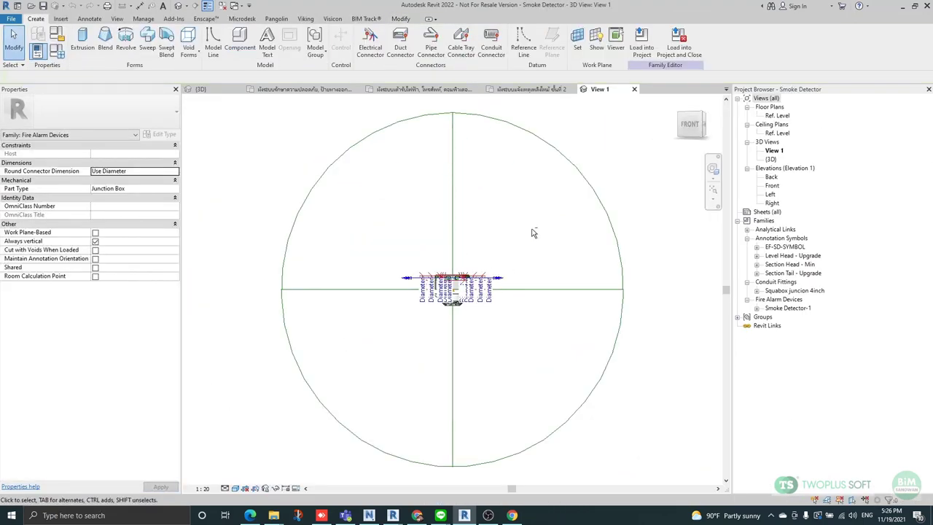
middle_click_drag(532, 233, 506, 381, "shift")
scroll(414, 317, "up", 5)
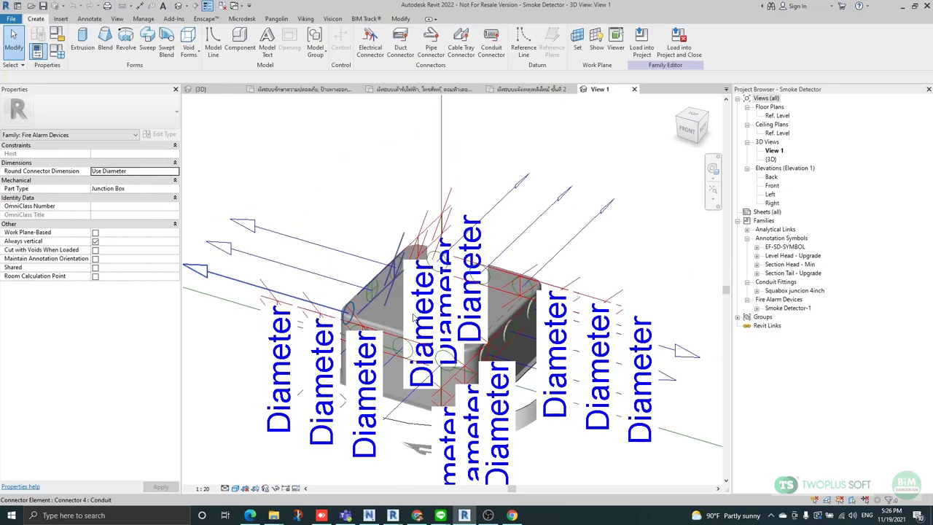
scroll(413, 318, "down", 3)
mouse_move(413, 318)
middle_mouse_down("shift")
mouse_move(434, 337)
mouse_move(420, 310)
middle_mouse_up("shift")
scroll(416, 301, "up", 2)
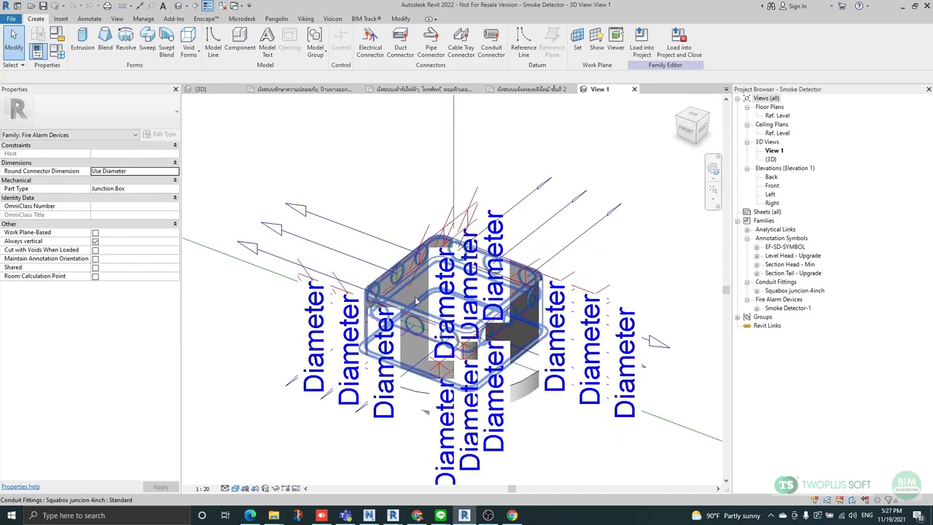
left_click(411, 305)
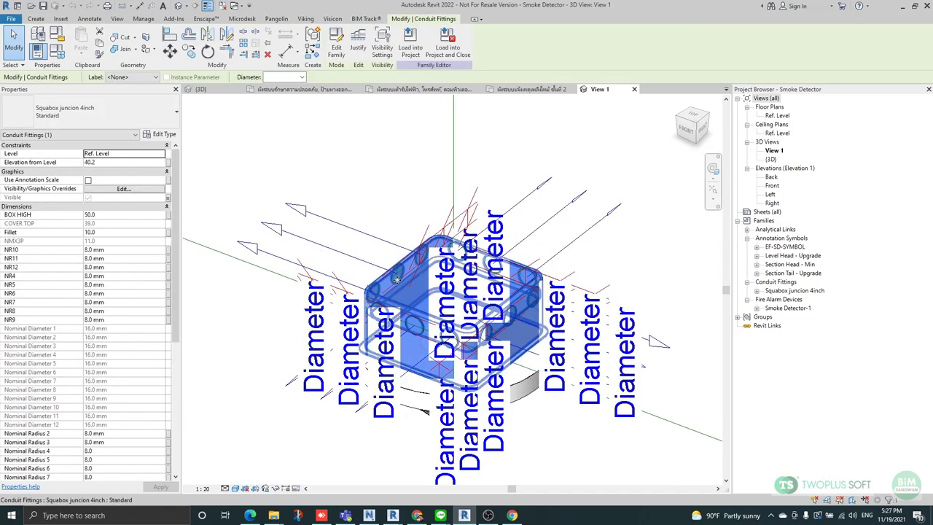
left_click(366, 175)
scroll(350, 183, "down", 1)
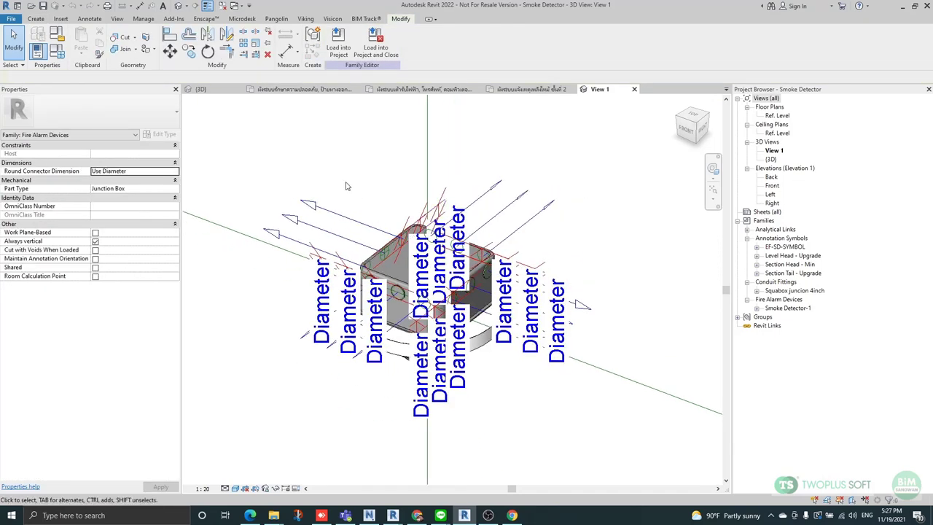
Turn on preview visibility in the family's 3D view and open the family types settings beside the model.
left_click(297, 489)
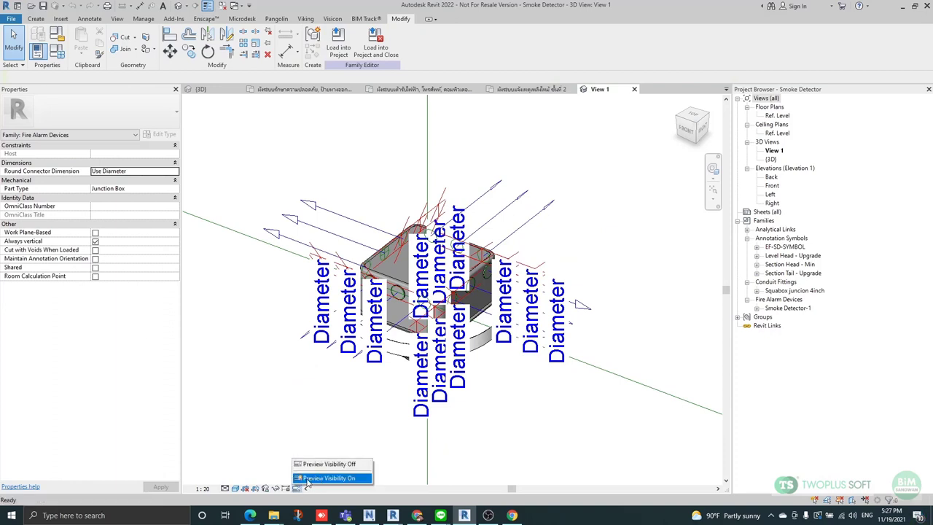
left_click(328, 479)
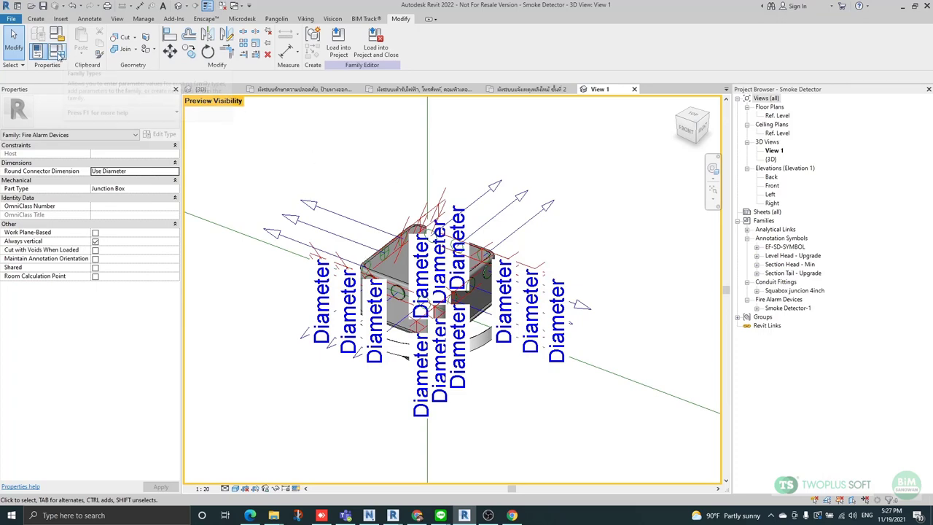
left_click(57, 51)
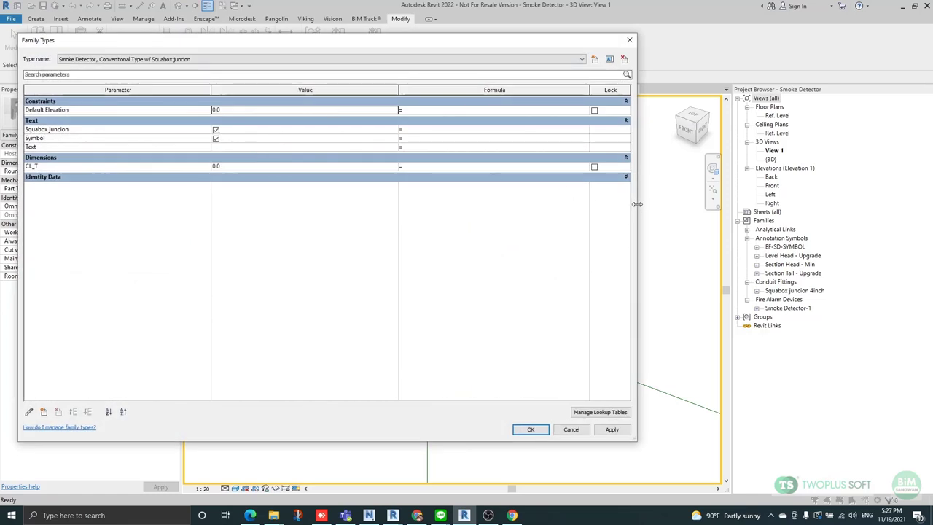
left_click_drag(638, 204, 358, 185)
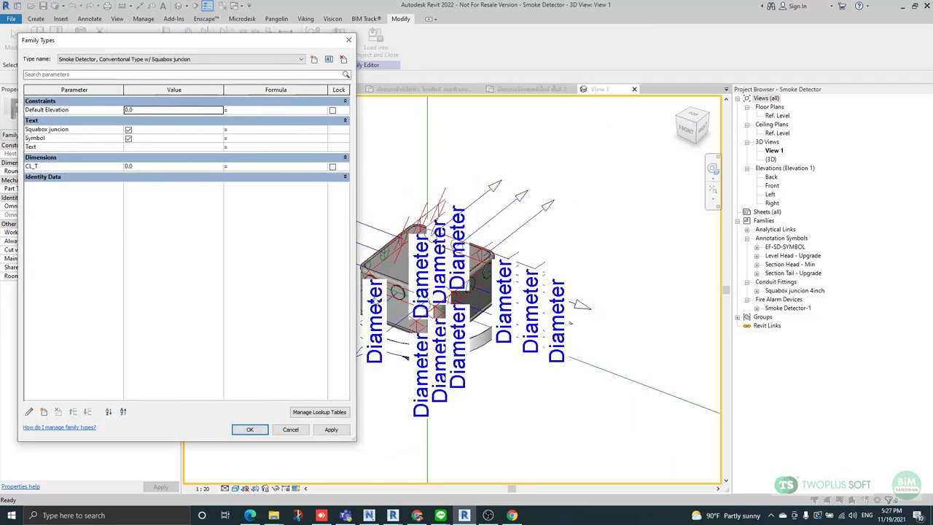
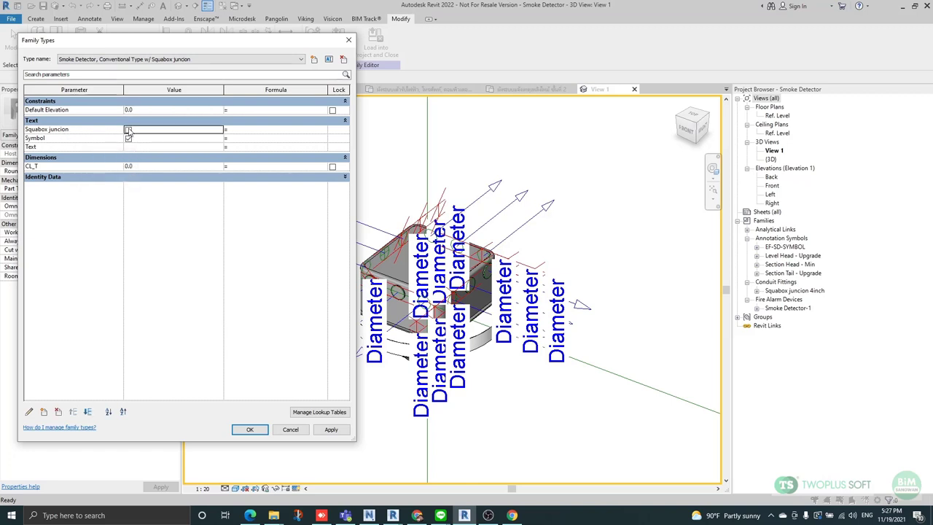
Switch the Squabox juncion parameter off and back on for the Conventional Type w/ Squabox juncion, applying each change.
left_click(332, 431)
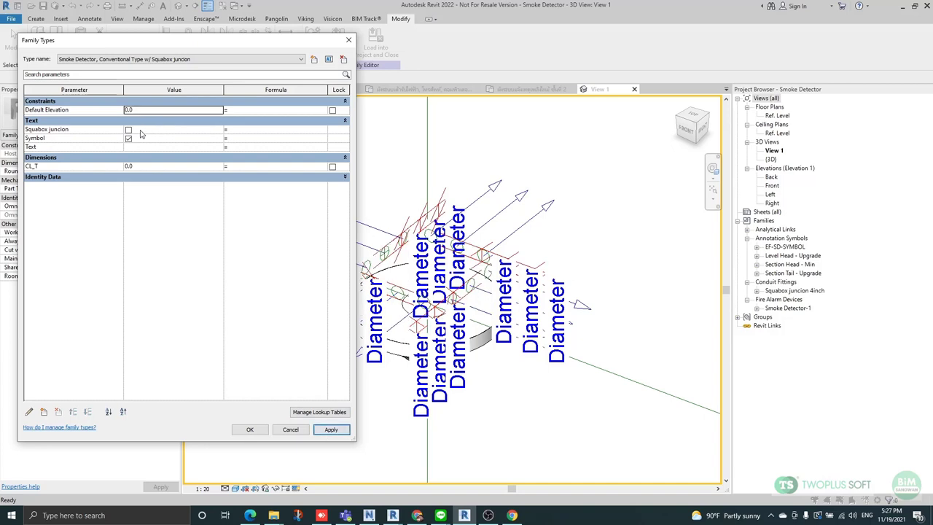
left_click(128, 129)
left_click(331, 430)
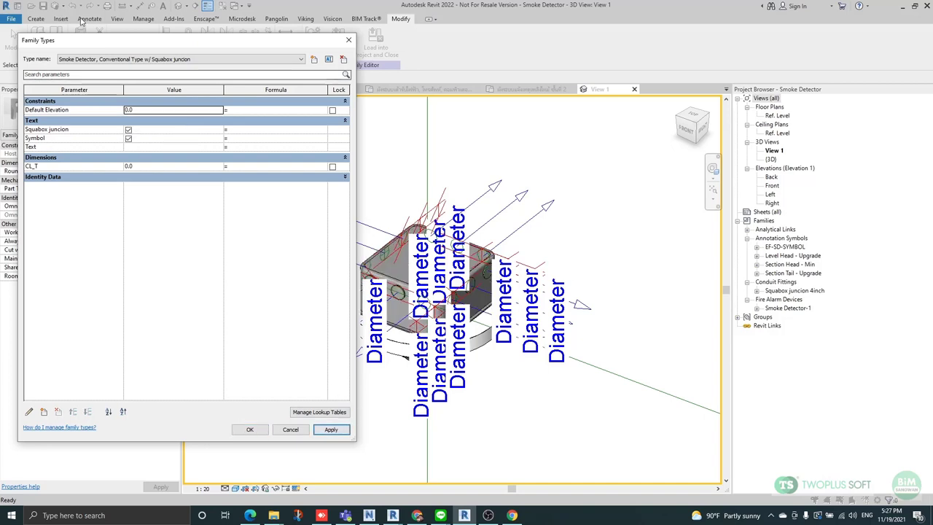
Make Smoke Detector, Addressable Type the family's current type and apply it.
left_click(120, 59)
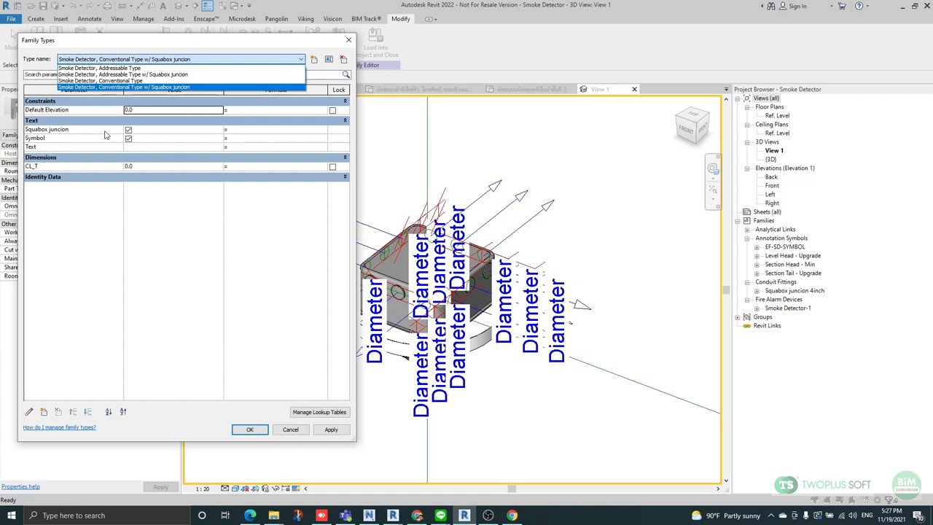
left_click(110, 68)
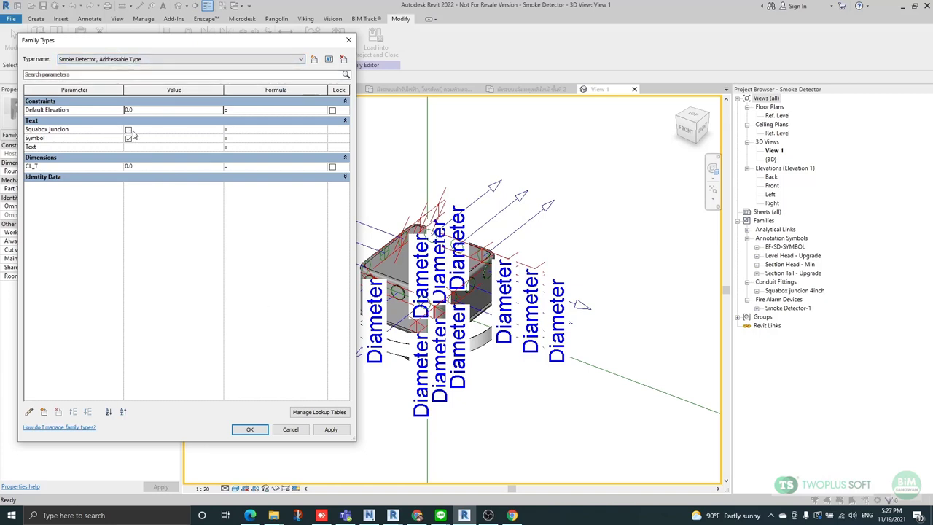
left_click(337, 430)
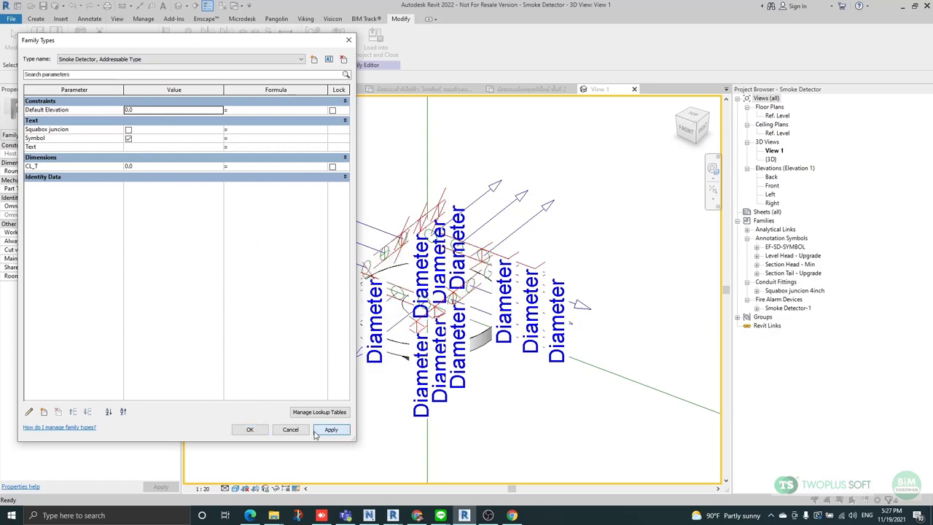
left_click(243, 429)
Examine the conduit connectors around the detector from several angles with the squabox hidden.
scroll(375, 283, "down", 2)
middle_click_drag(375, 283, 406, 291, "shift")
scroll(405, 289, "up", 5)
scroll(532, 252, "down", 2)
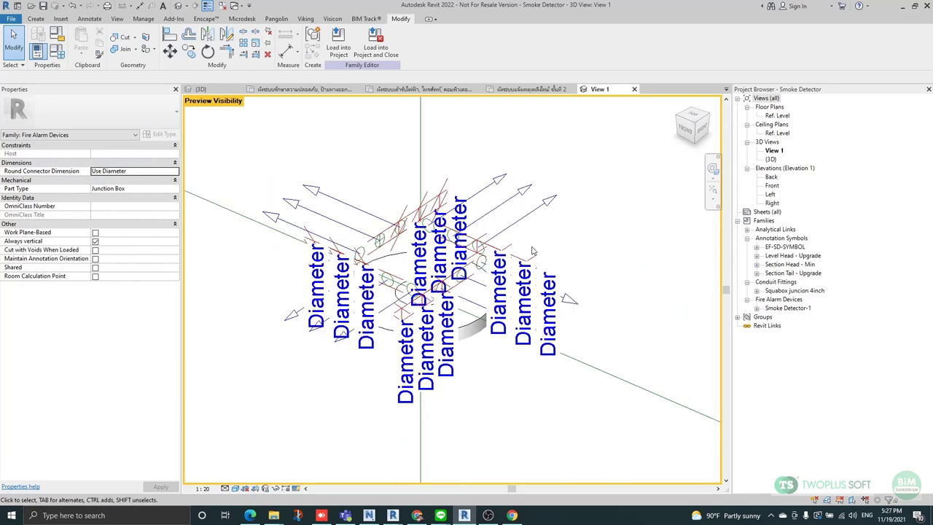
middle_click_drag(367, 225, 483, 309, "shift")
scroll(451, 292, "up", 1)
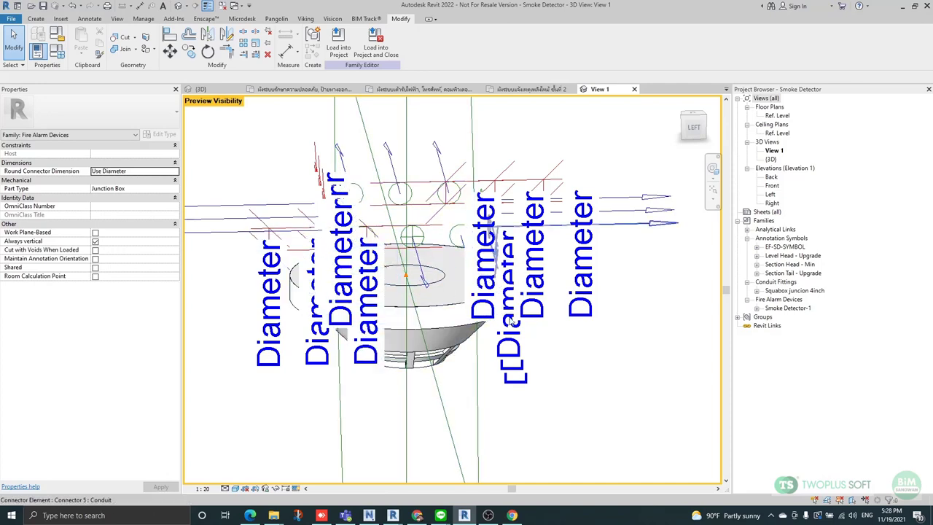
middle_click_drag(511, 321, 484, 335, "shift")
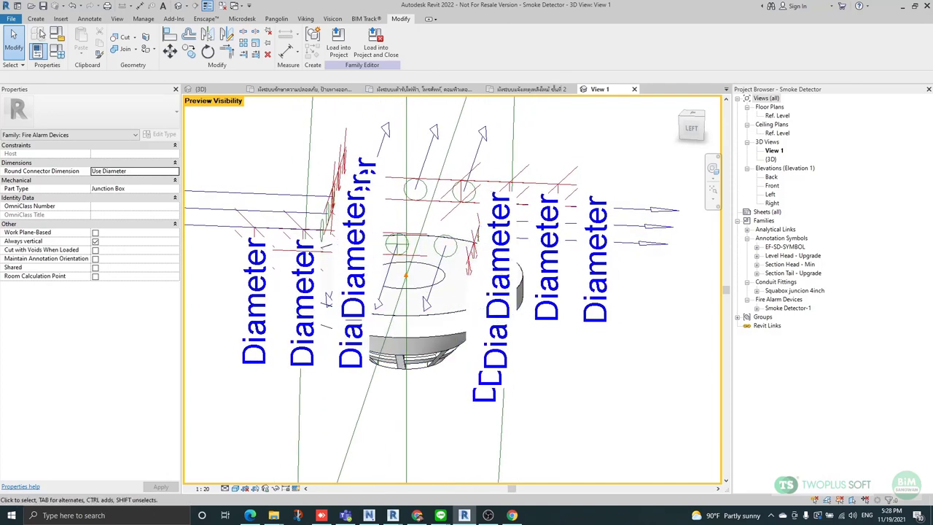
Try to place a Hydronic Supply pipe connector by face on the detector's round base.
left_click(34, 20)
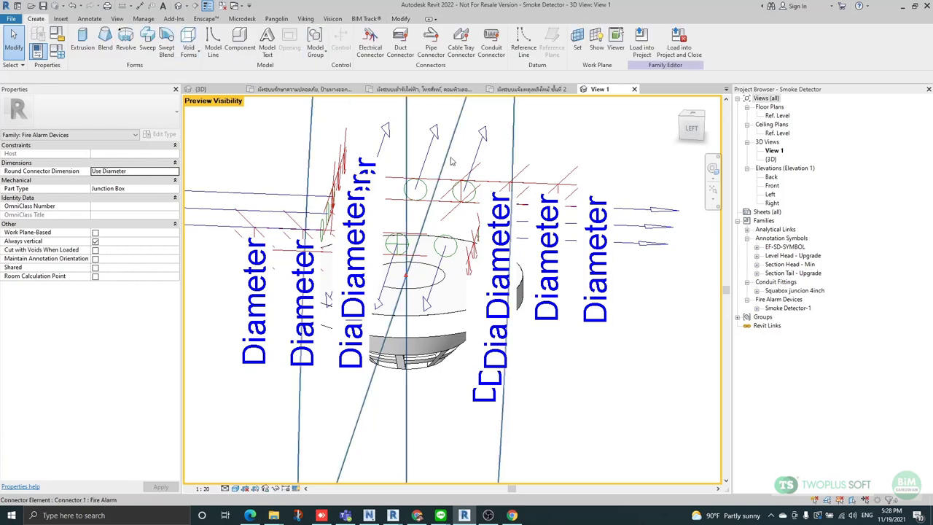
left_click(431, 44)
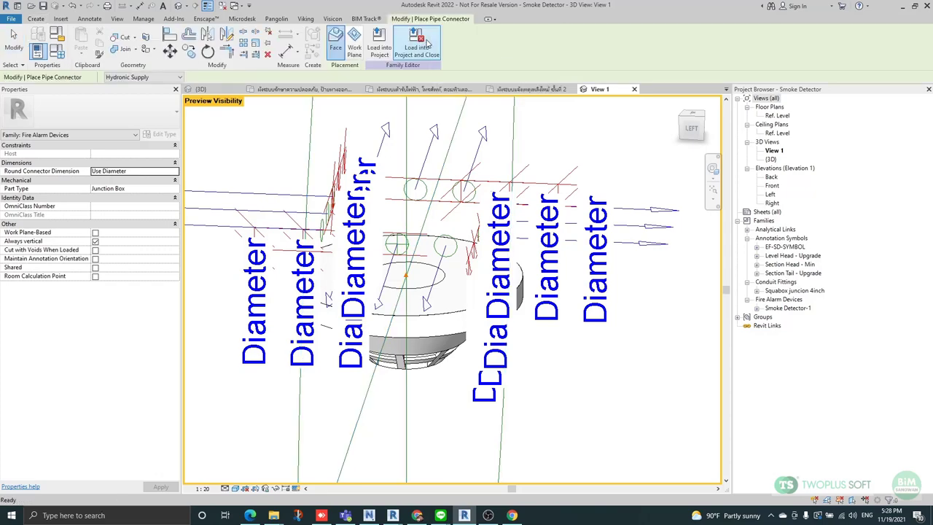
scroll(548, 286, "down", 3)
scroll(441, 285, "up", 5)
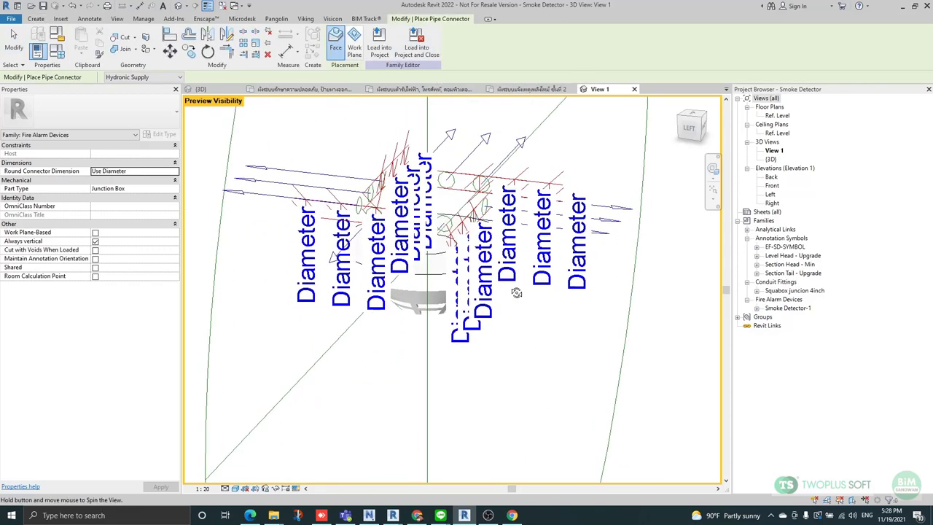
middle_click_drag(437, 284, 436, 323, "shift")
scroll(383, 323, "up", 2)
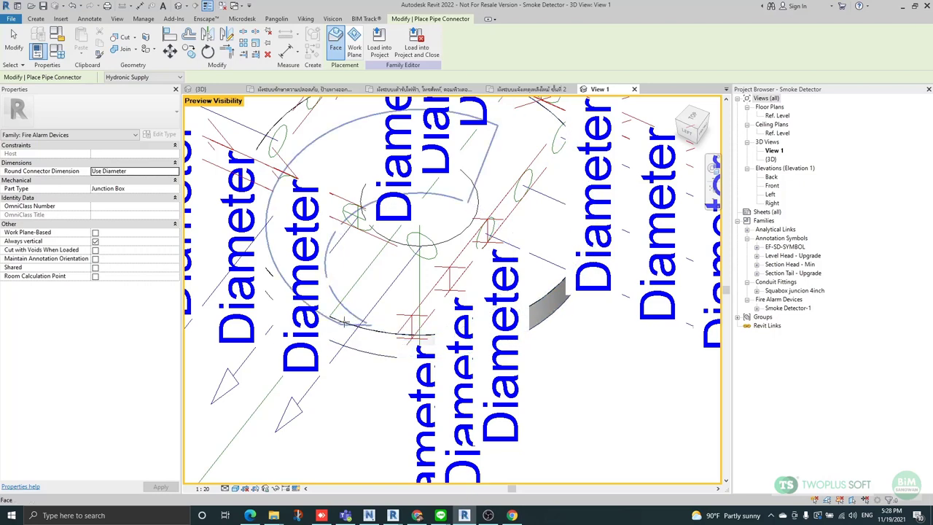
scroll(349, 323, "up", 2)
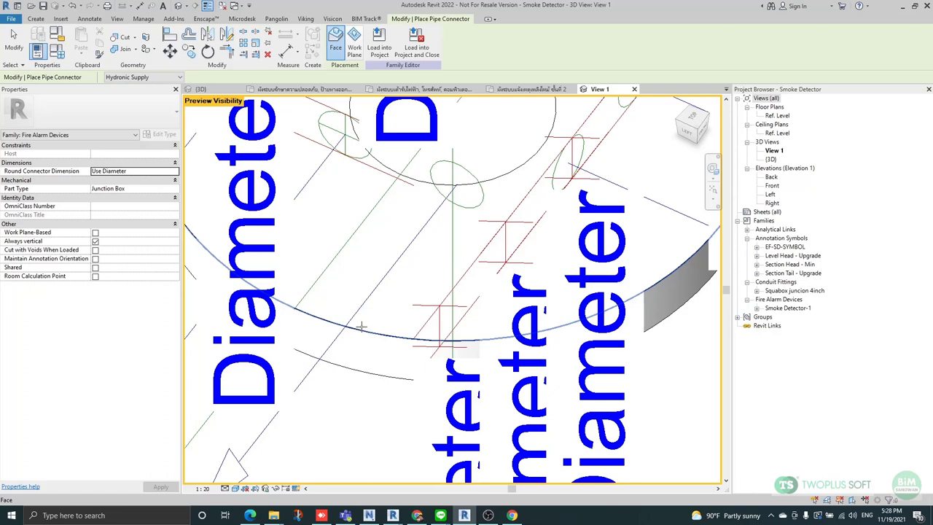
scroll(371, 319, "down", 5)
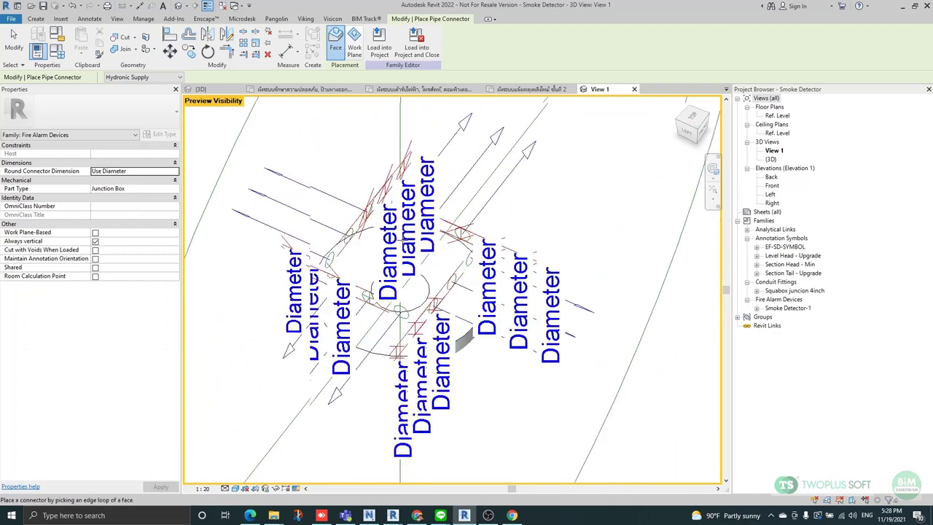
scroll(392, 329, "up", 3)
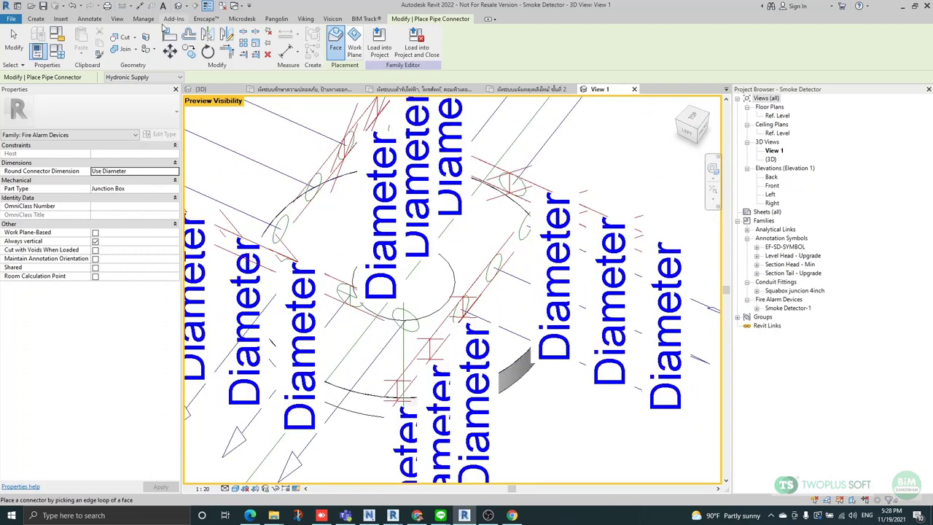
Show the work plane around the detector and cancel the pipe connector placement.
left_click(37, 19)
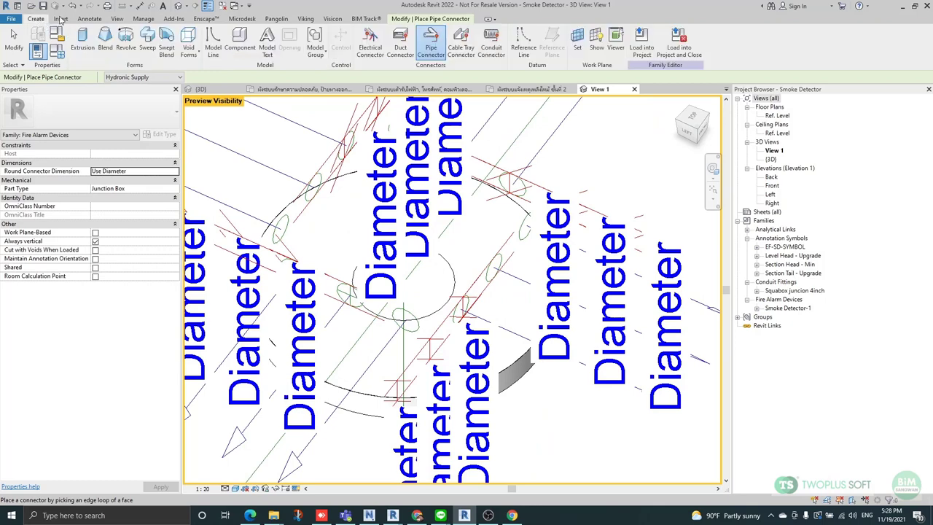
left_click(597, 42)
scroll(408, 273, "down", 8)
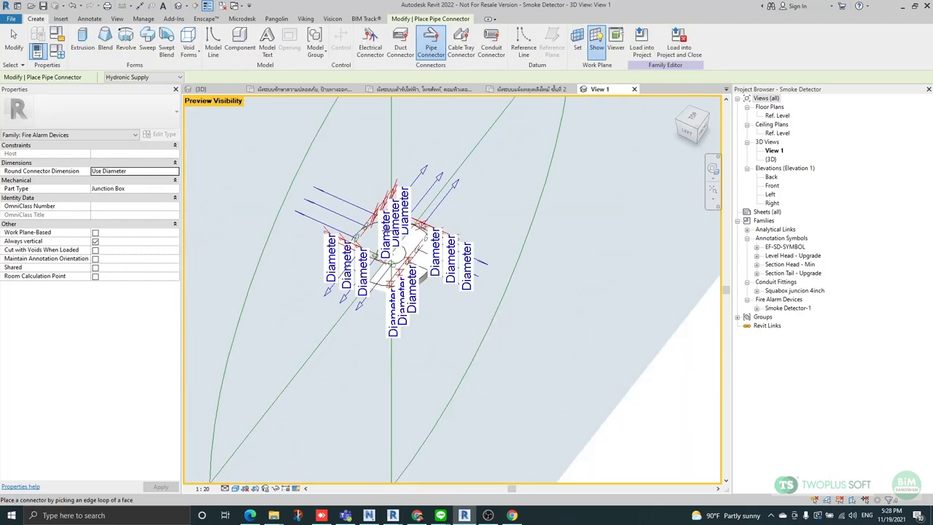
middle_click_drag(486, 356, 514, 357, "shift")
scroll(436, 281, "up", 7)
key("Escape")
scroll(503, 351, "up", 3)
scroll(384, 271, "down", 3)
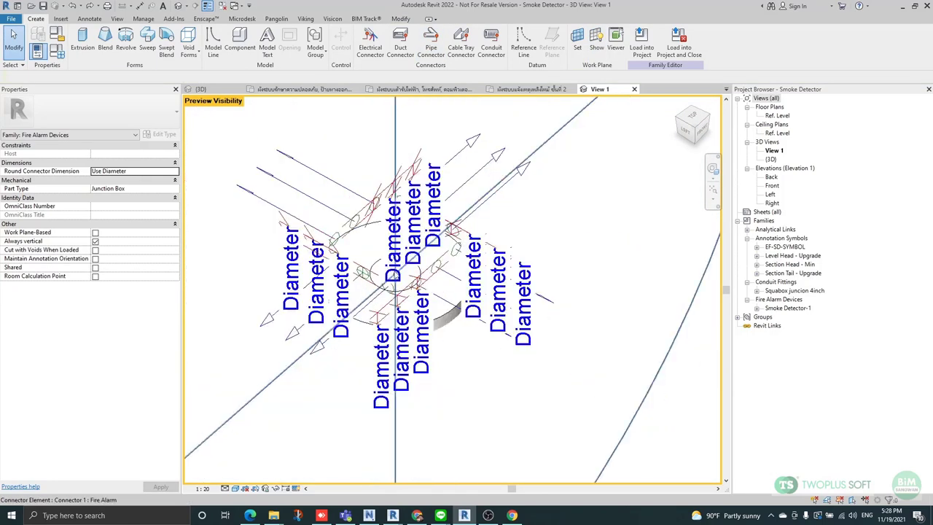
Select the Fire Alarm connector at the detector's centre and examine its position among the surrounding conduit connectors.
middle_click_drag(394, 277, 538, 375, "shift")
left_click(569, 215)
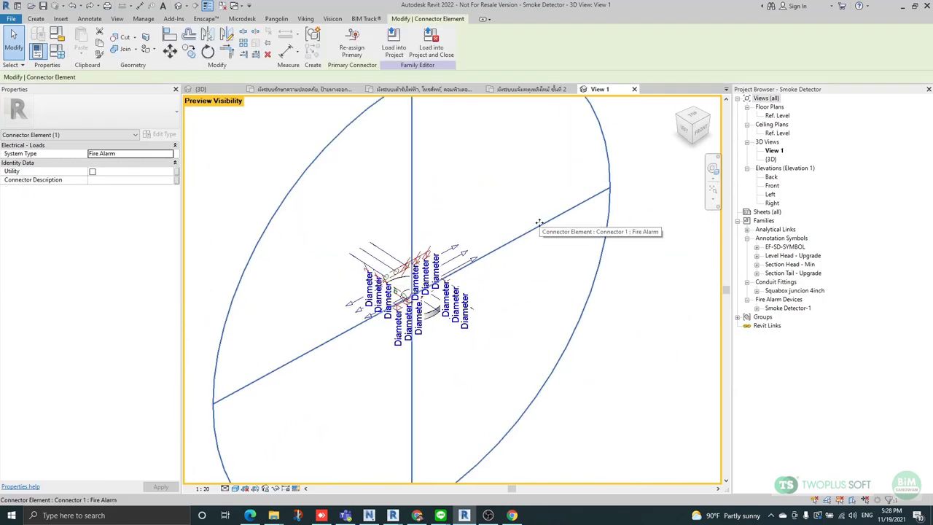
left_click(501, 225)
scroll(506, 241, "up", 2)
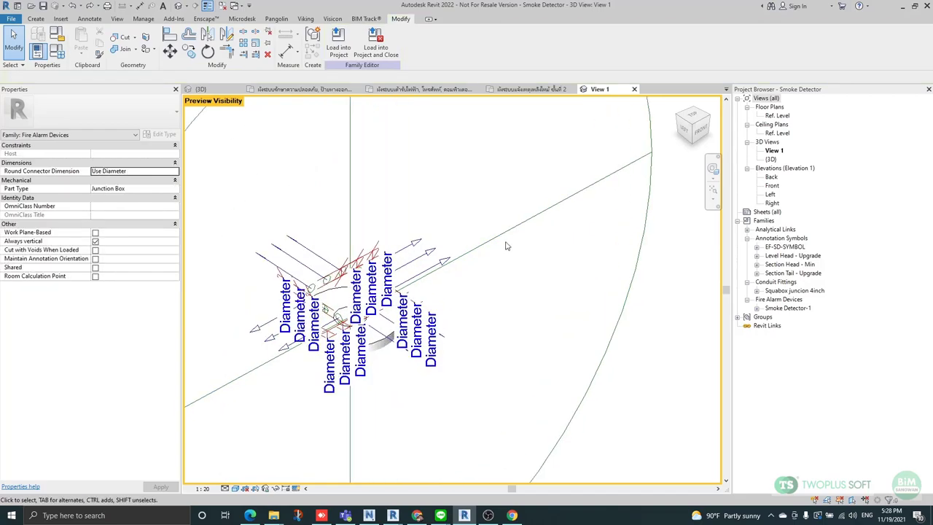
left_click(501, 241)
scroll(496, 245, "down", 3)
middle_click_drag(389, 301, 461, 314, "shift")
scroll(416, 288, "up", 4)
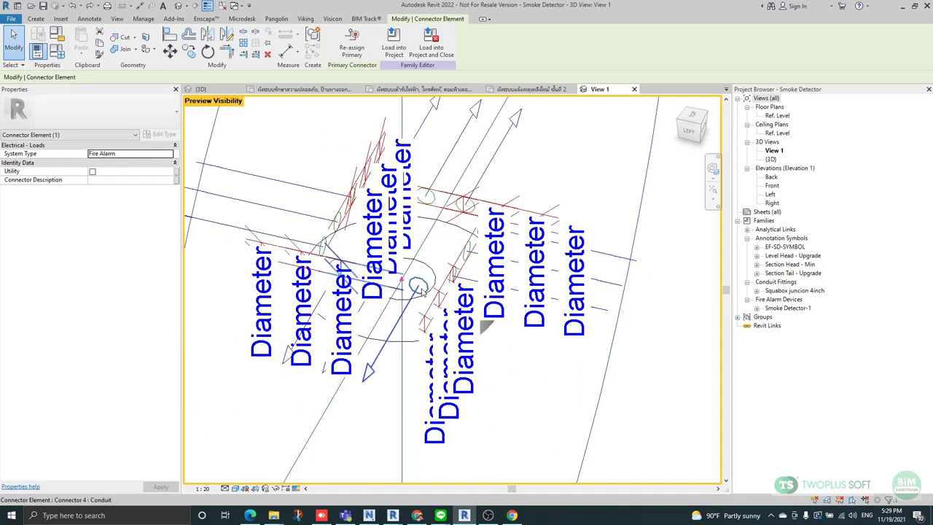
middle_click_drag(416, 288, 446, 352, "shift")
scroll(348, 249, "up", 2)
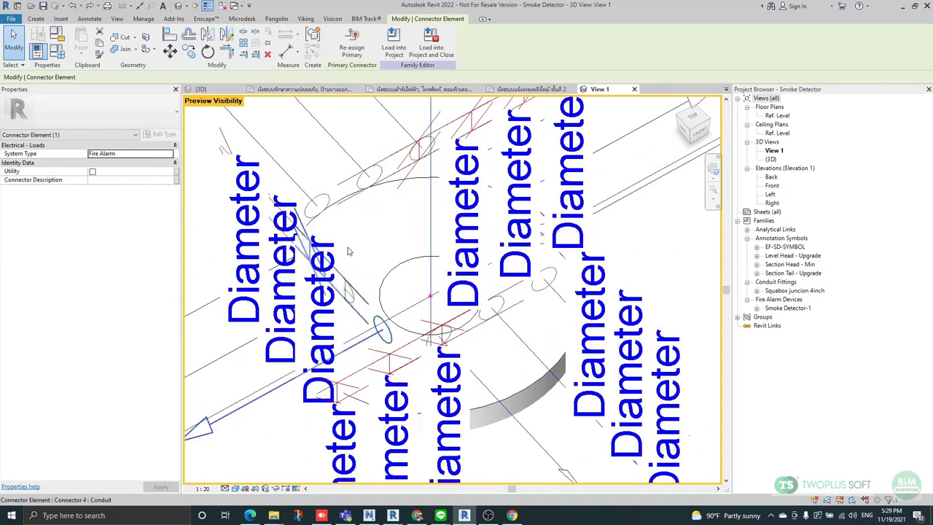
Try again to place a pipe connector on the top face of the detector's base.
left_click(36, 18)
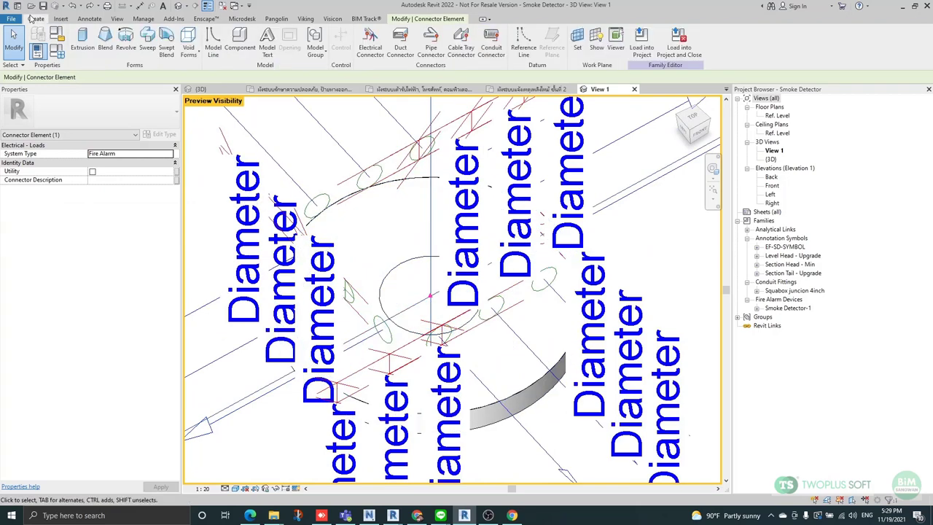
left_click(432, 44)
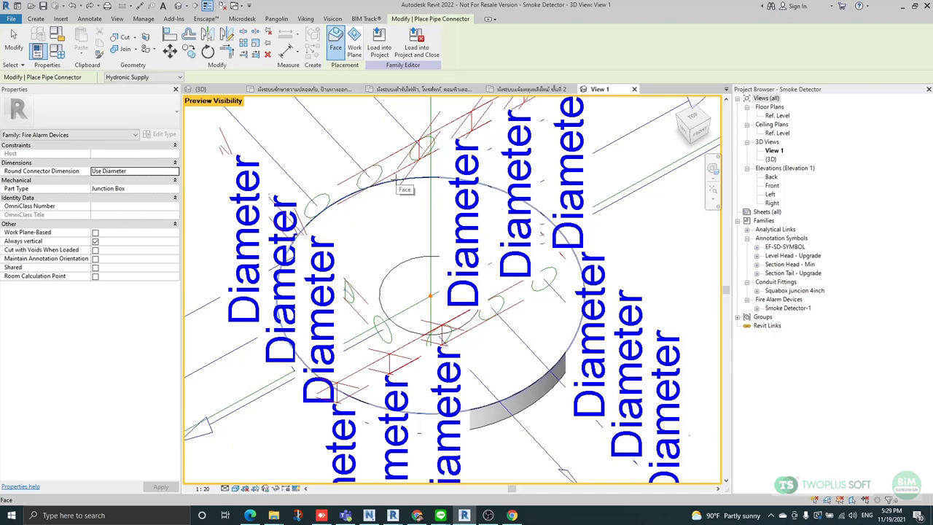
scroll(374, 187, "down", 3)
left_click(401, 255)
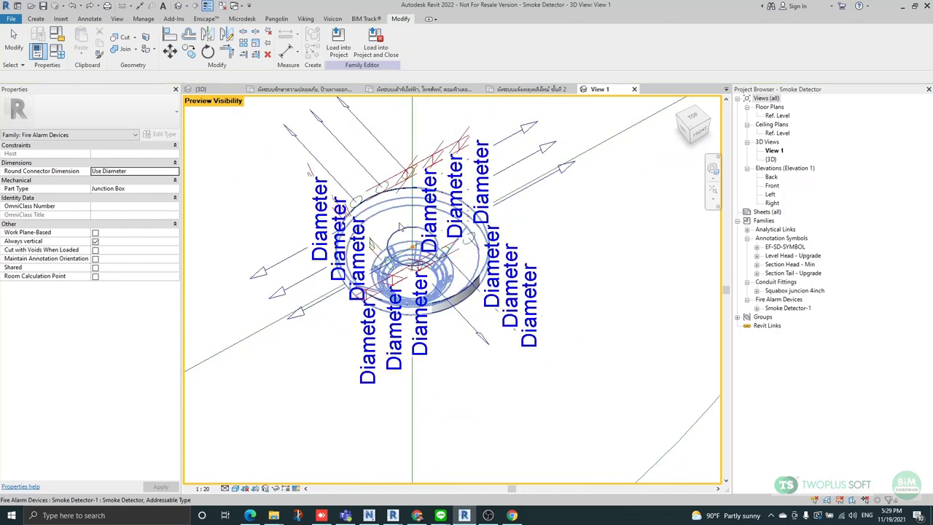
Select the nested Smoke Detector-1 device, inspect its body from several angles, and clear the selection.
middle_click_drag(437, 379, 498, 369, "shift")
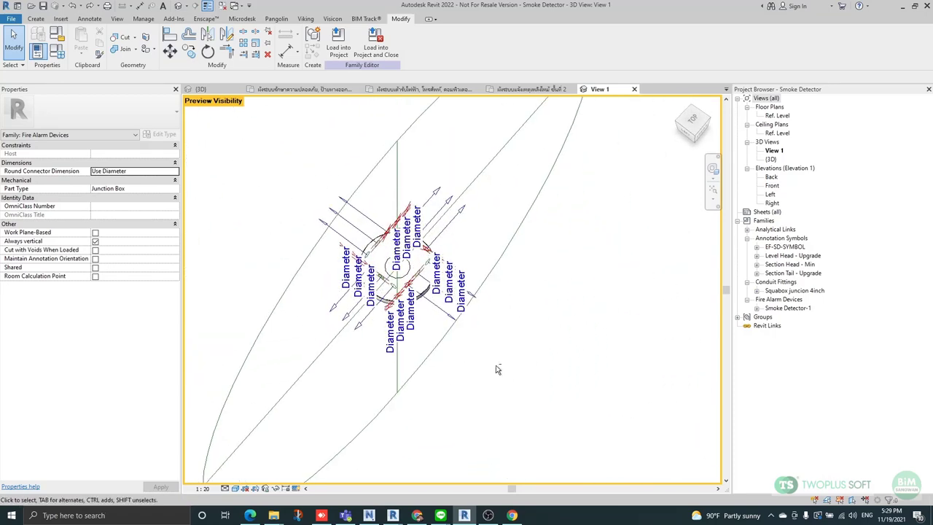
scroll(354, 232, "up", 2)
middle_click_drag(533, 327, 481, 266, "shift")
scroll(405, 261, "up", 3)
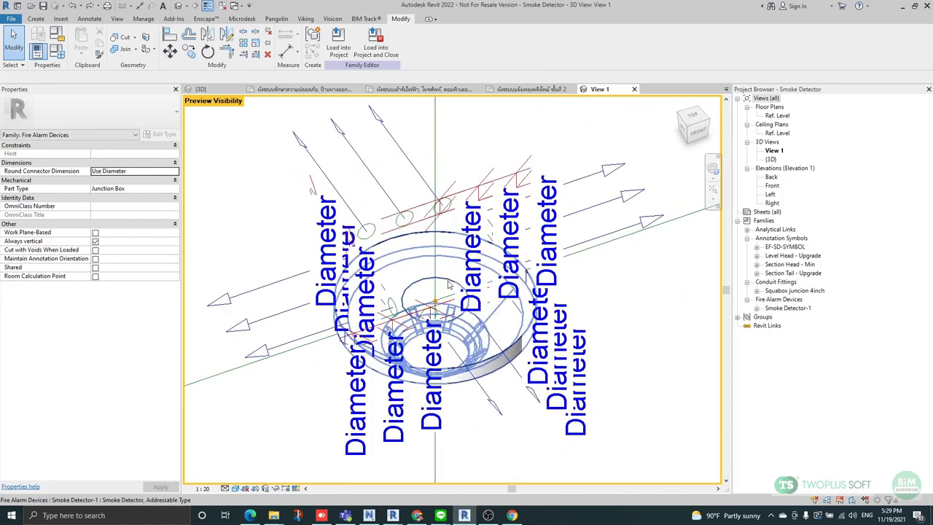
left_click(424, 286)
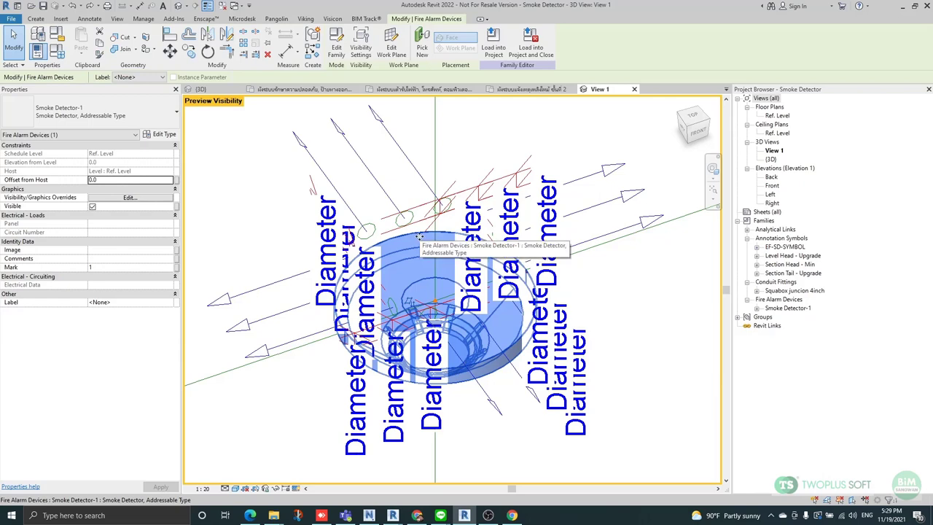
middle_click_drag(420, 237, 637, 277, "shift")
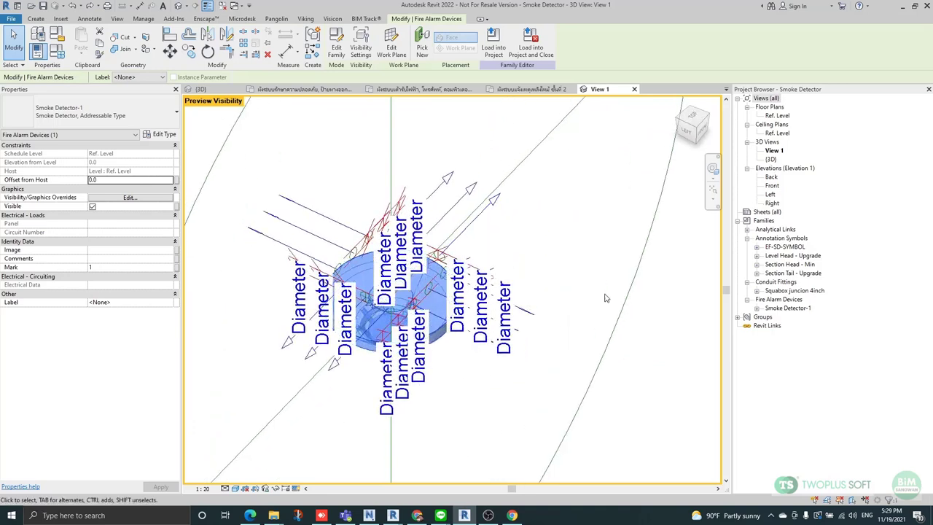
left_click(635, 271)
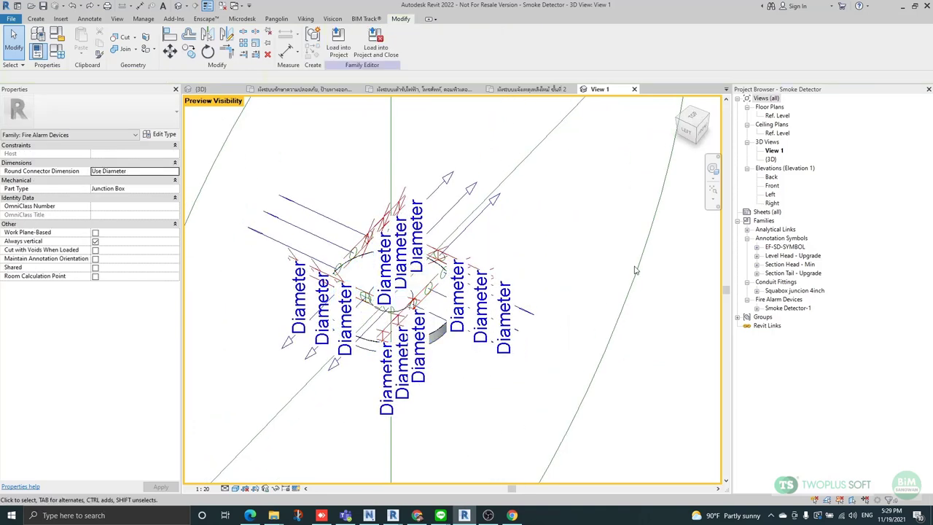
Open the Ref. Level floor plan at the detector's centre.
double_click(777, 116)
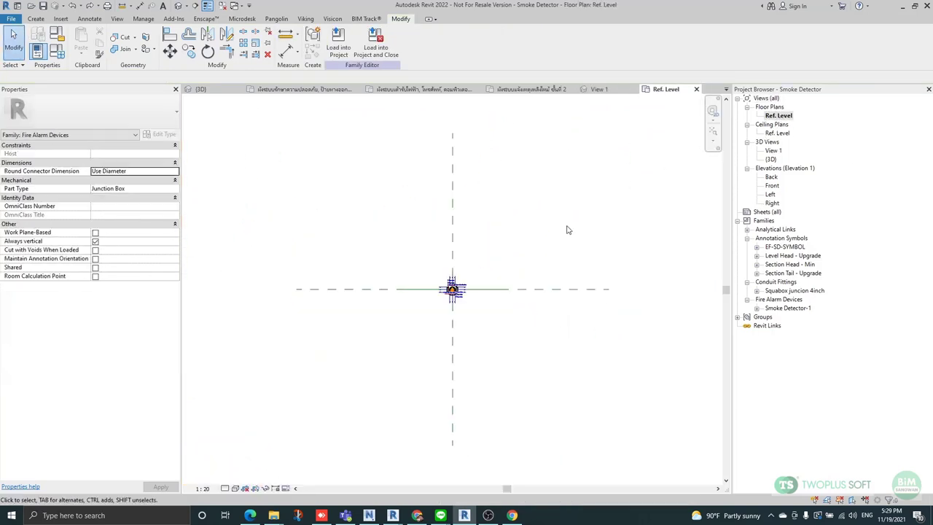
scroll(453, 290, "up", 10)
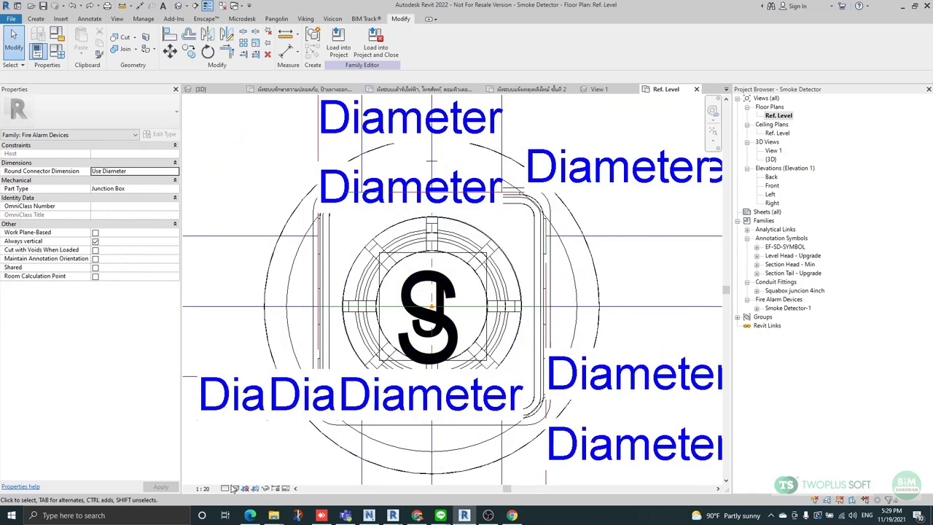
scroll(321, 379, "down", 4)
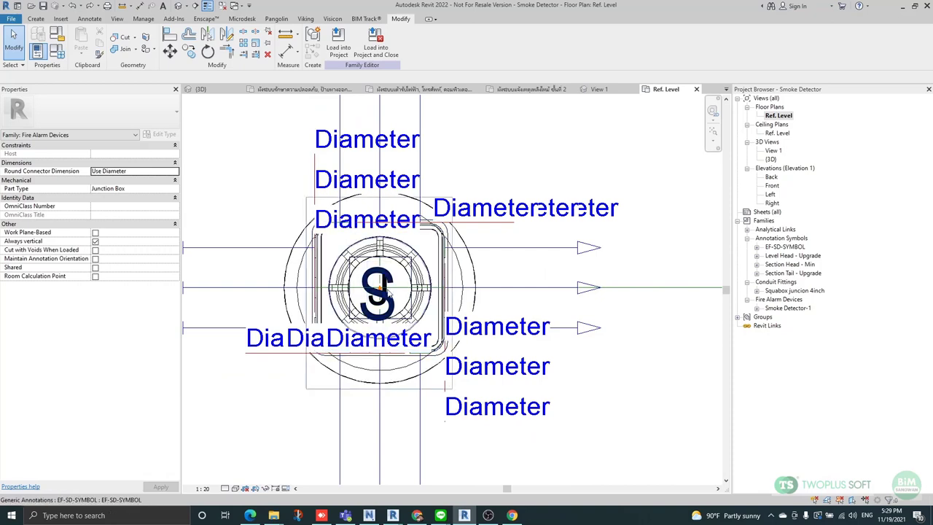
scroll(382, 287, "up", 3)
Start a solid extrusion and sketch a circle about 8.4 mm in radius centred on the detector.
left_click(35, 19)
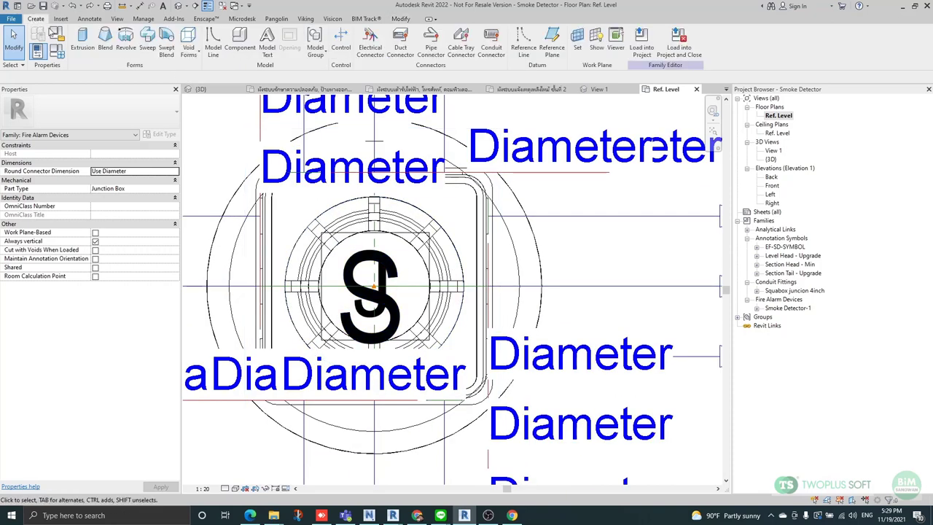
left_click(83, 44)
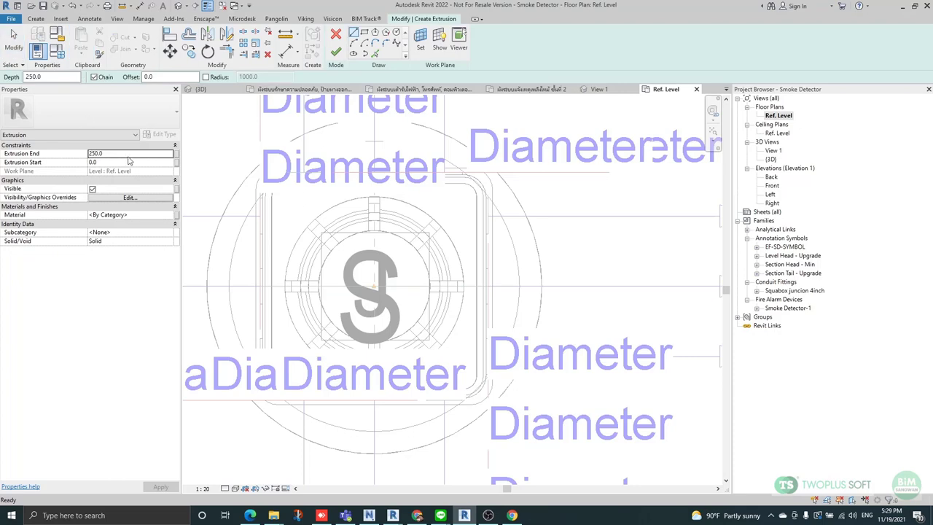
left_click(397, 34)
scroll(364, 284, "up", 8)
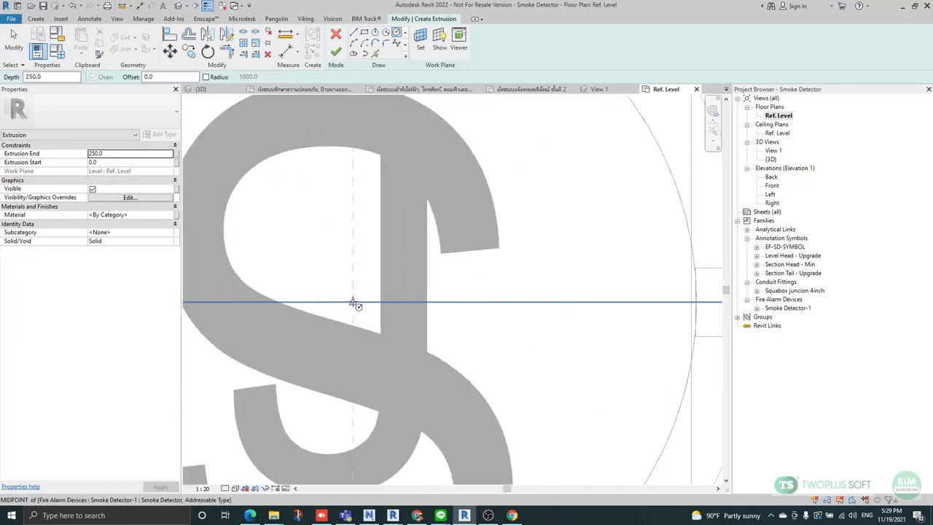
left_click(353, 302)
scroll(413, 290, "down", 2)
scroll(376, 286, "up", 2)
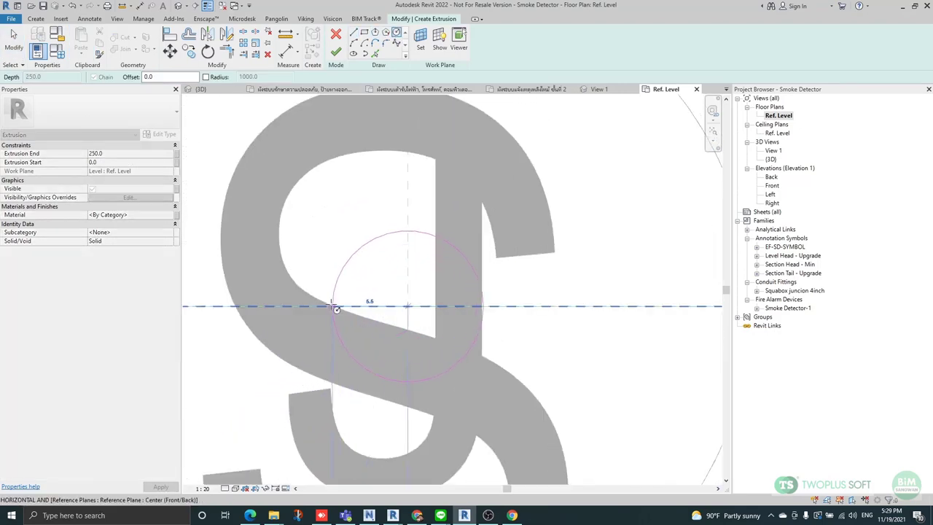
scroll(335, 309, "down", 2)
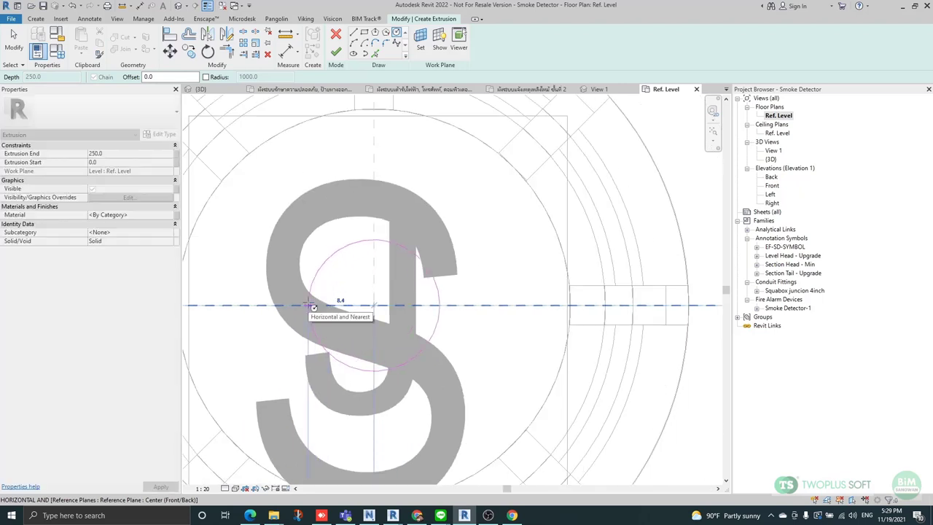
left_click(310, 305)
key("Escape")
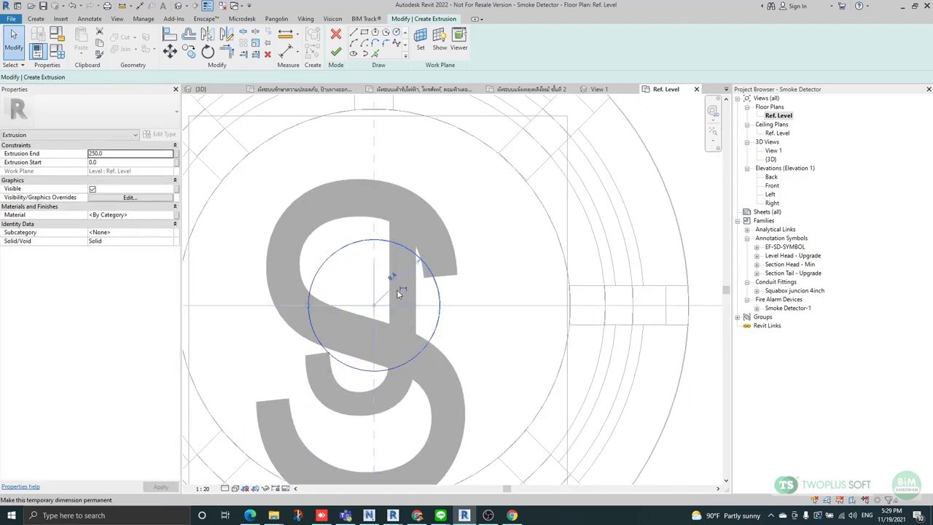
Set the sketched circle's radius to 6 mm and finish the extrusion.
left_click(391, 276)
type("6")
key("Return")
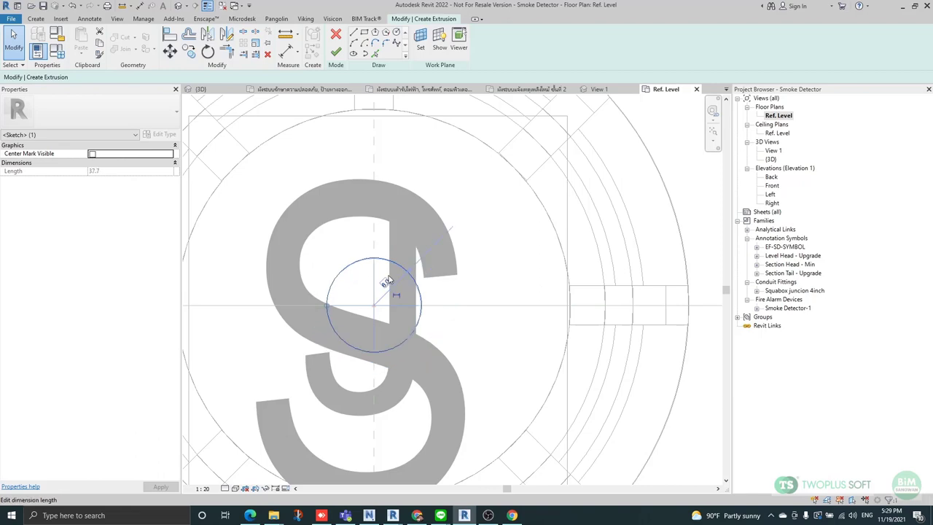
key("Escape")
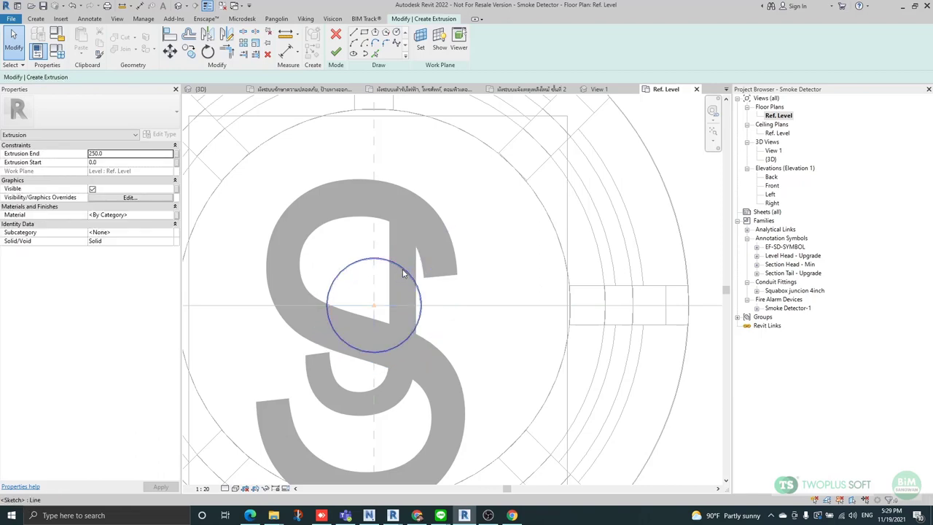
left_click(336, 52)
scroll(401, 219, "down", 3)
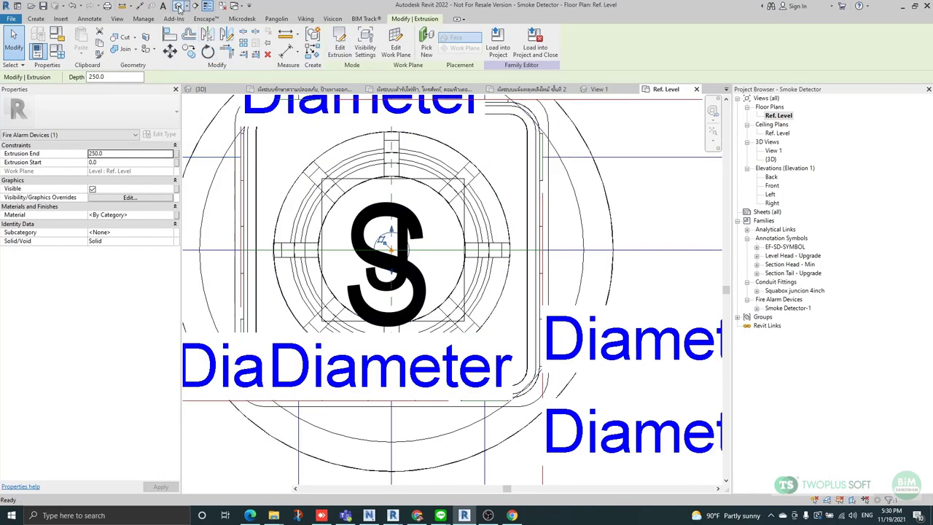
Open the default 3D view and turn preview visibility on to show the new cylinder on the detector.
left_click(179, 7)
scroll(428, 215, "up", 6)
middle_click_drag(443, 250, 425, 198, "shift")
scroll(394, 198, "down", 2)
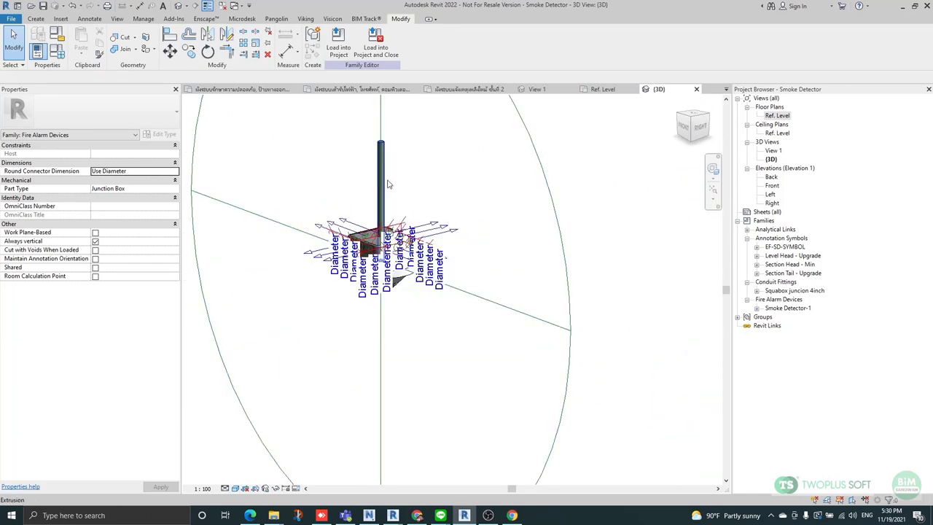
middle_click_drag(336, 179, 452, 287, "shift")
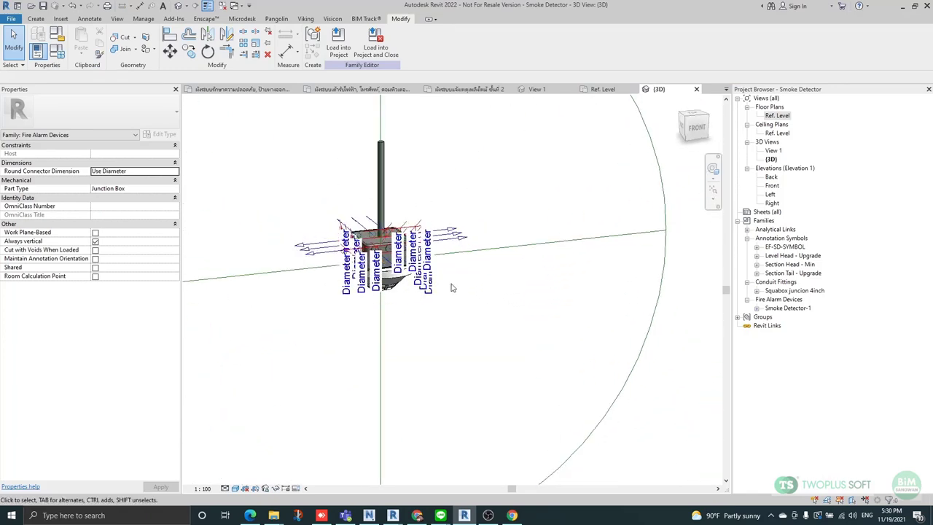
left_click(296, 488)
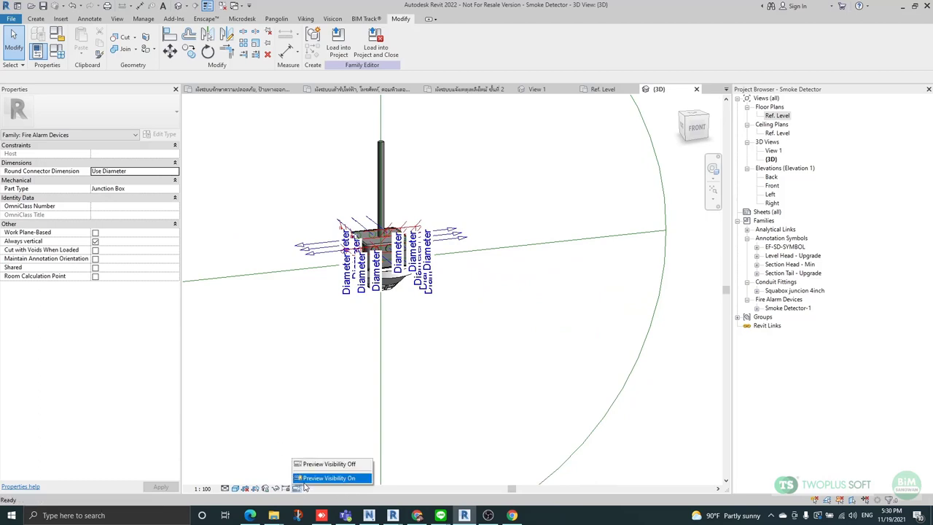
left_click(328, 479)
scroll(437, 332, "up", 2)
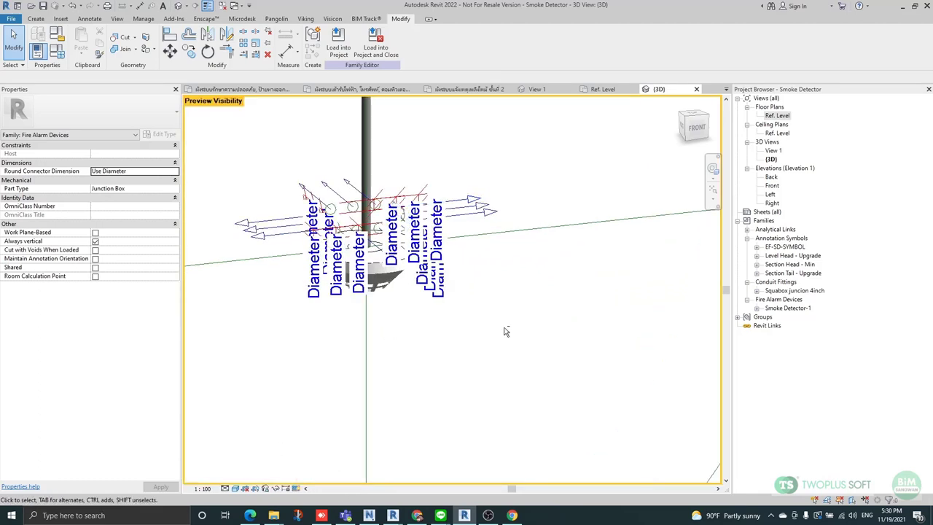
middle_click_drag(504, 329, 423, 353, "shift")
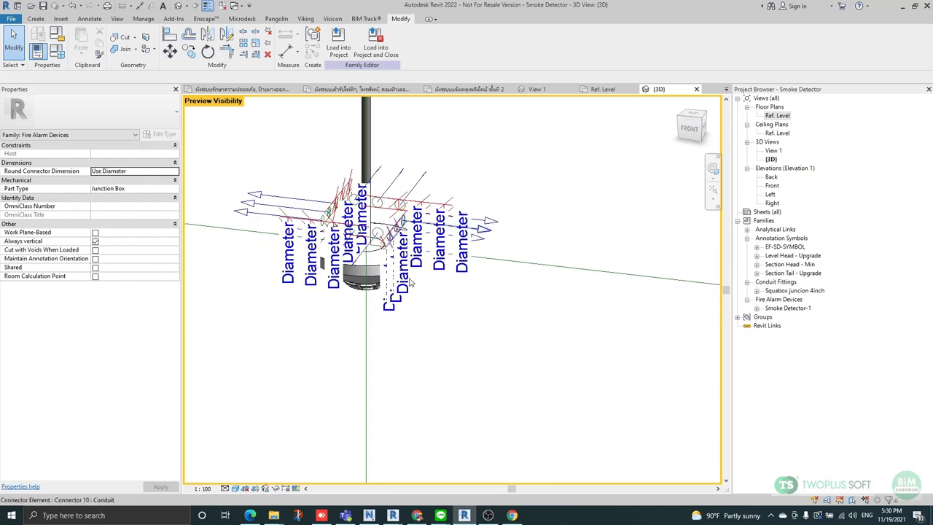
Shorten the cylindrical extrusion above the detector to a height of about 9.8 mm.
scroll(408, 264, "up", 2)
left_click(404, 231)
scroll(486, 333, "down", 2)
middle_click_drag(418, 185, 417, 257)
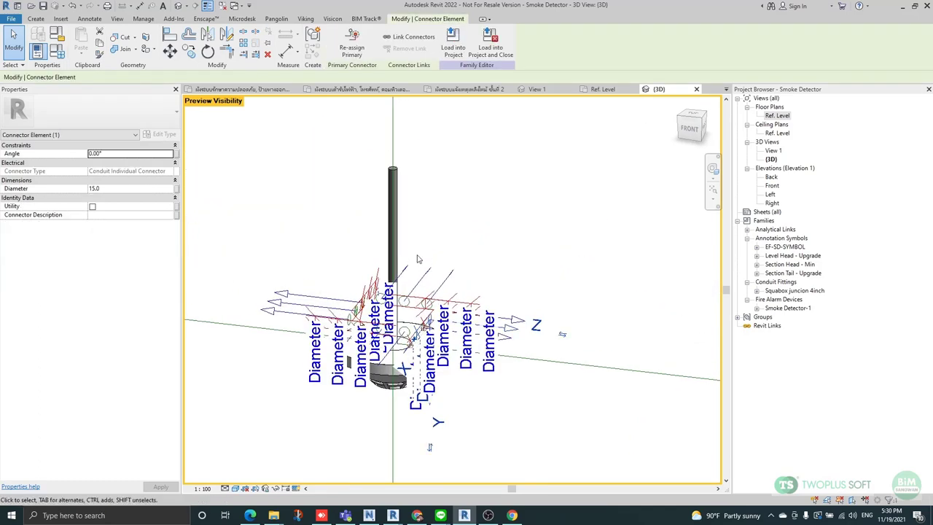
scroll(418, 256, "up", 2)
left_click(384, 191)
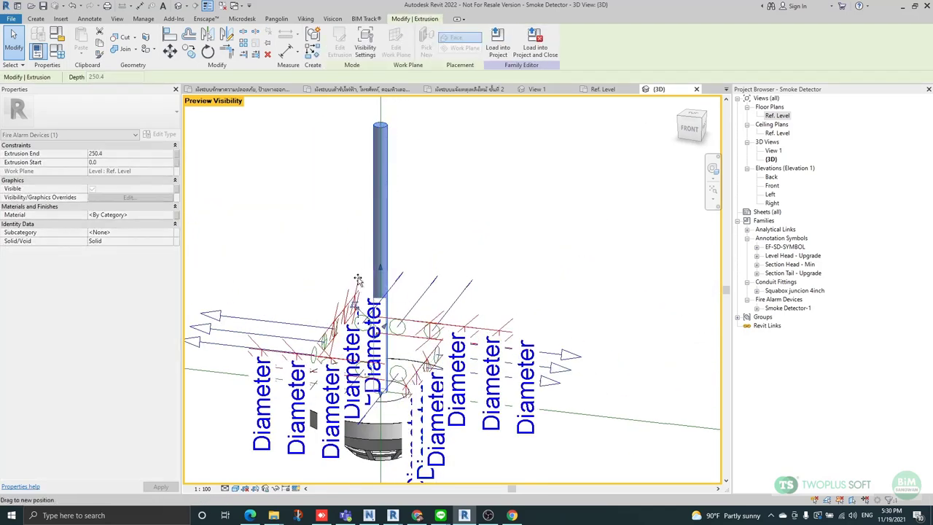
left_click_drag(371, 382, 371, 381)
scroll(370, 382, "up", 4)
middle_click_drag(397, 389, 437, 396, "shift")
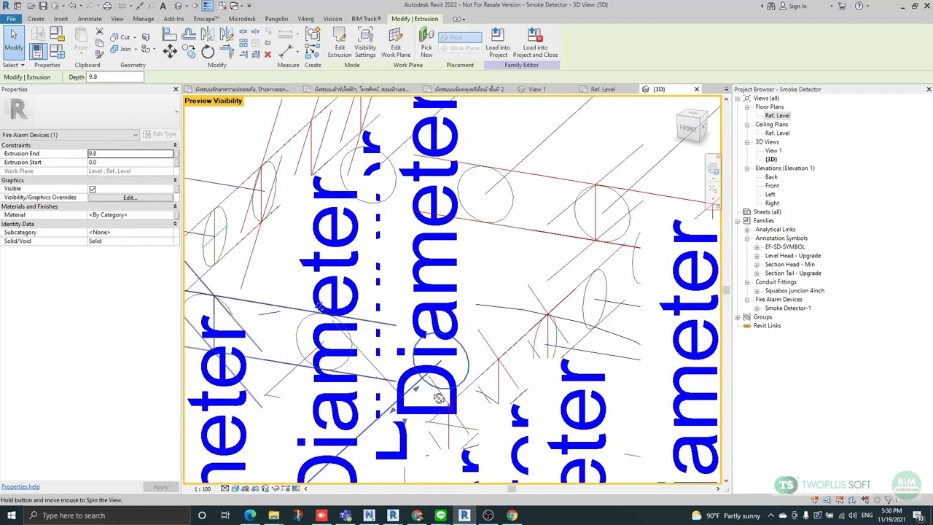
scroll(437, 343, "up", 1)
scroll(438, 273, "down", 1)
scroll(439, 272, "down", 5)
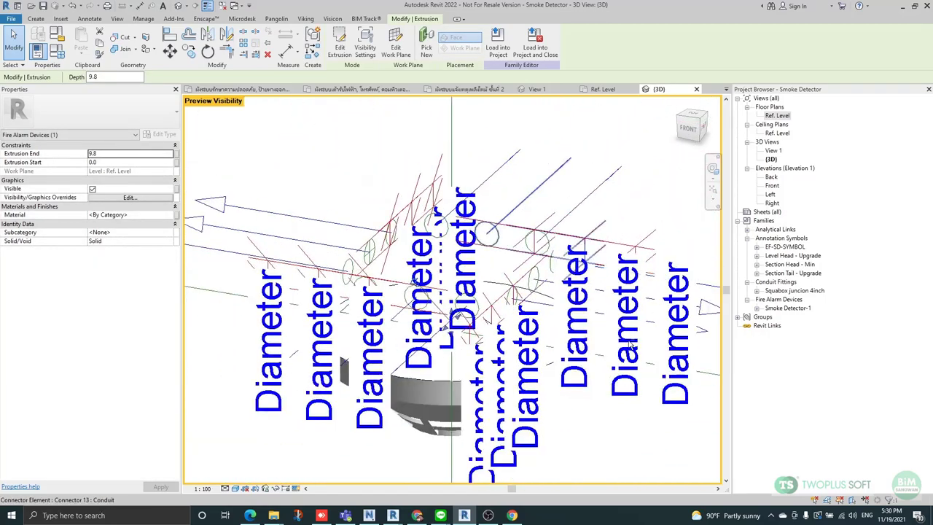
middle_click_drag(439, 272, 432, 410, "shift")
scroll(450, 335, "up", 5)
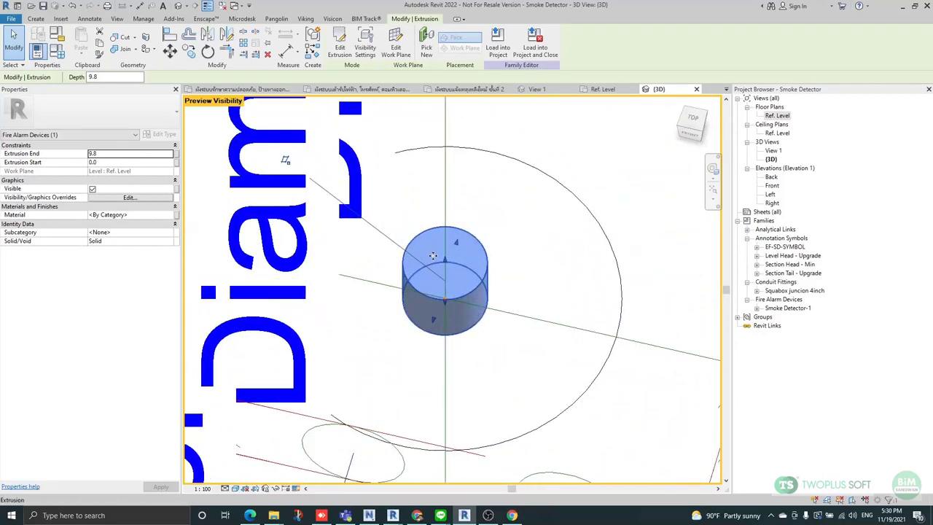
Lower the cylinder's top face further, to a height of about 7.8 mm.
left_click_drag(448, 265, 446, 283)
scroll(446, 250, "down", 2)
middle_click_drag(484, 315, 467, 274, "shift")
scroll(467, 275, "up", 1)
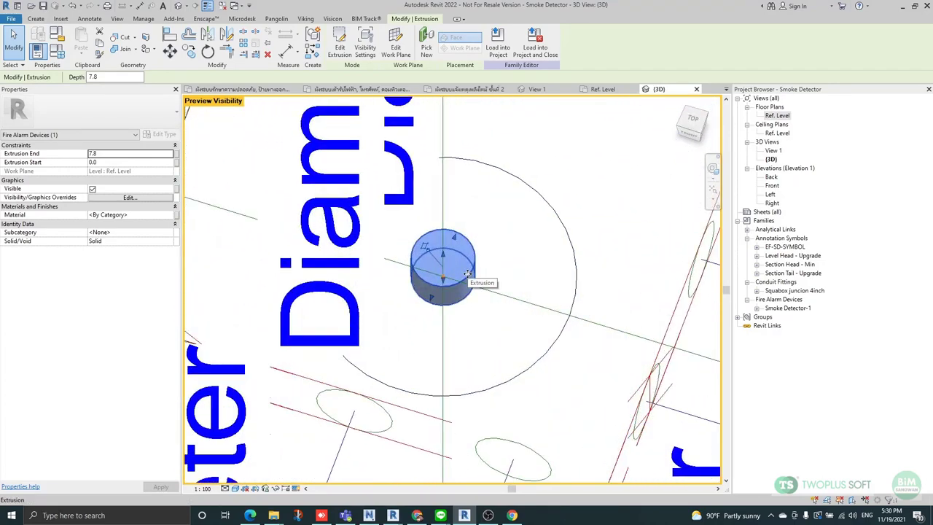
scroll(468, 273, "down", 5)
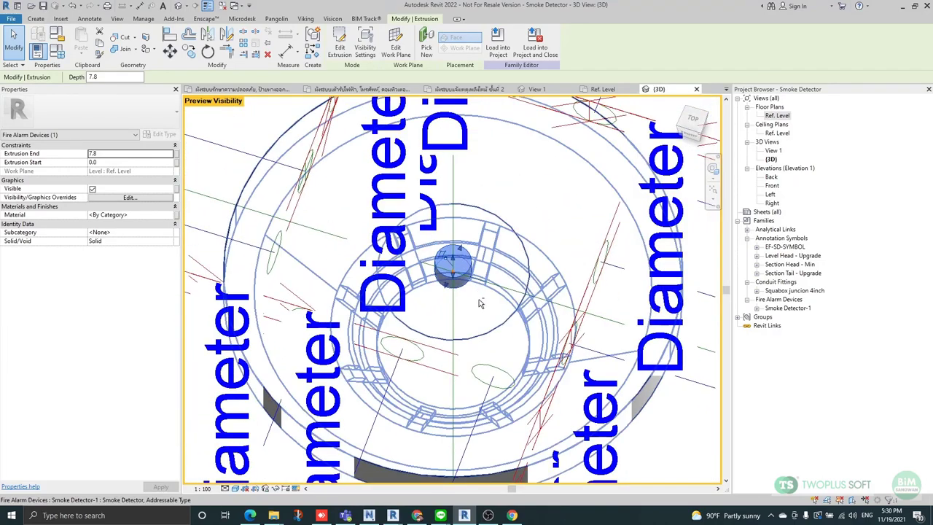
middle_click_drag(454, 266, 547, 288, "shift")
scroll(478, 281, "down", 2)
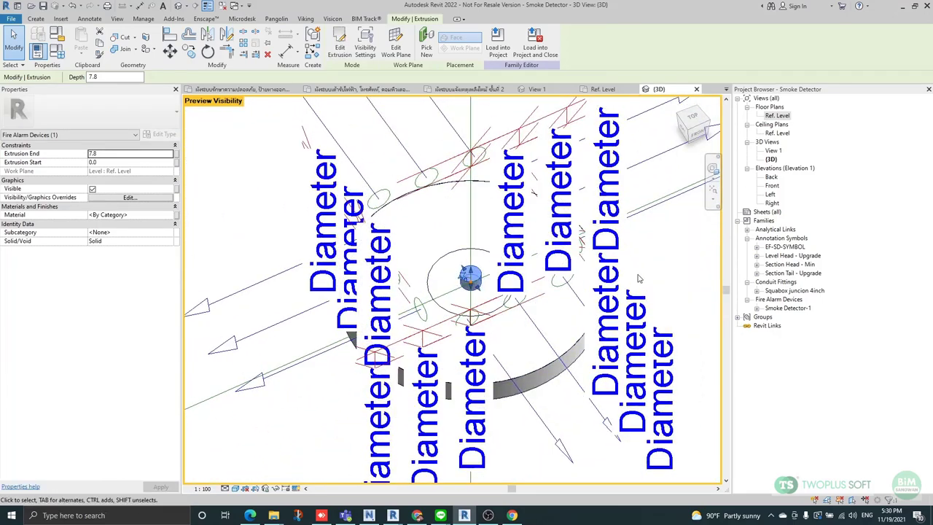
Place a Hydronic Supply pipe connector on the top face of the small cylinder.
left_click(659, 271)
scroll(478, 295, "up", 4)
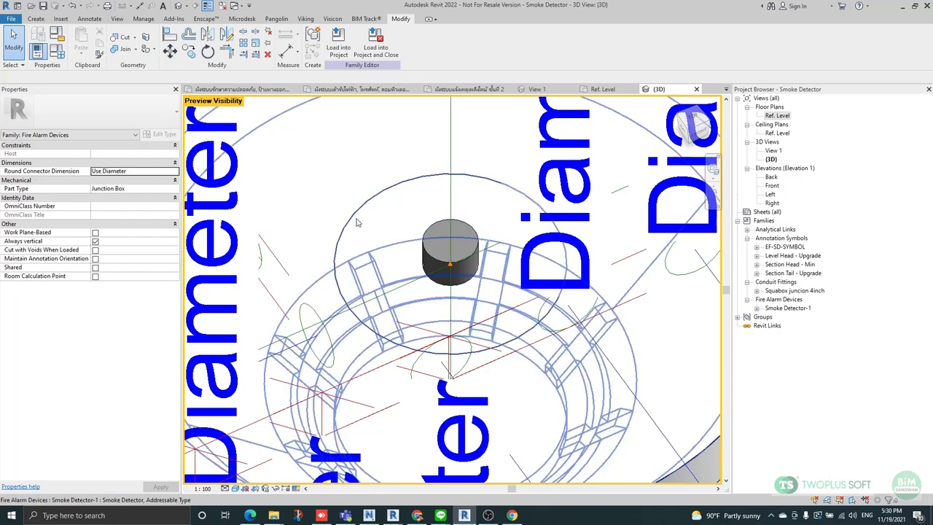
left_click(35, 19)
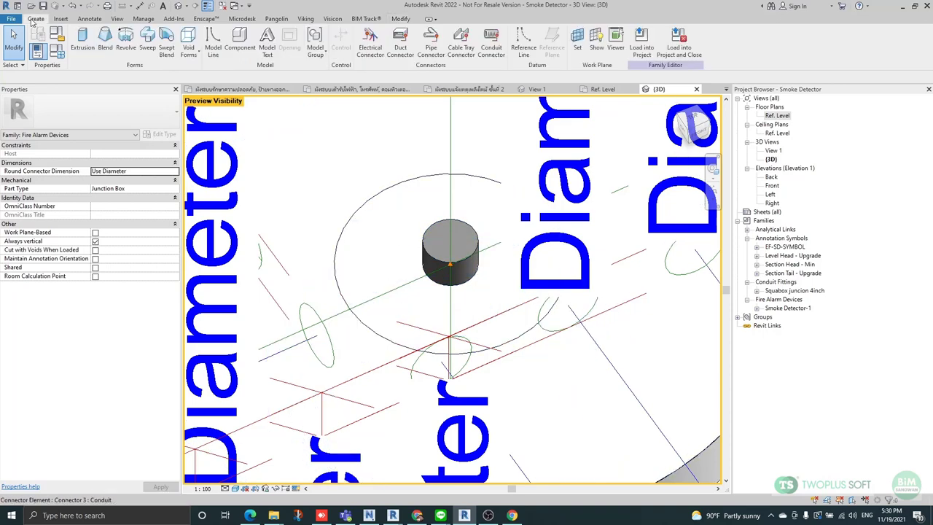
left_click(431, 48)
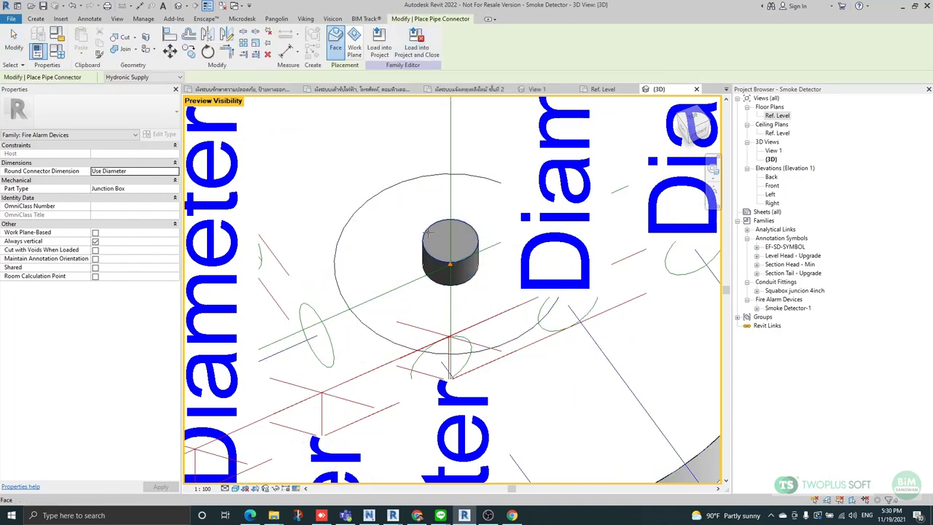
scroll(429, 232, "up", 2)
scroll(429, 232, "down", 6)
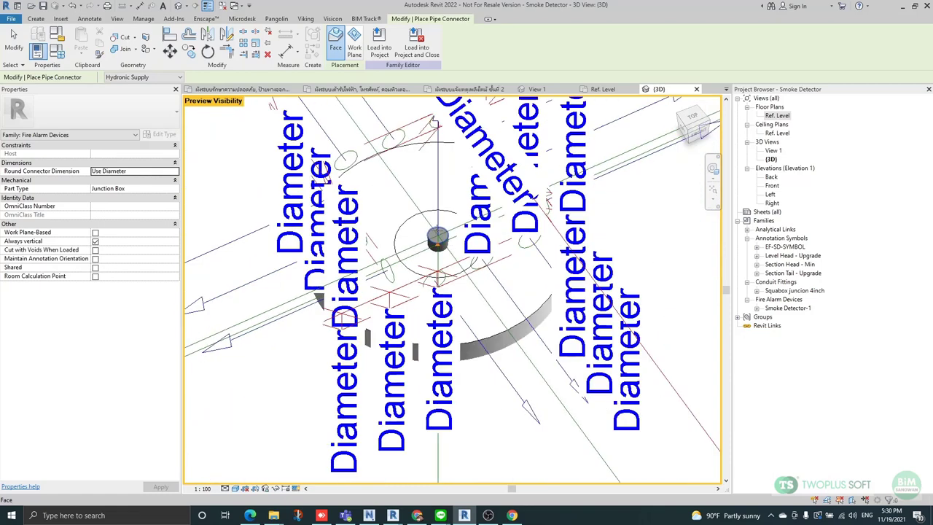
key("Escape")
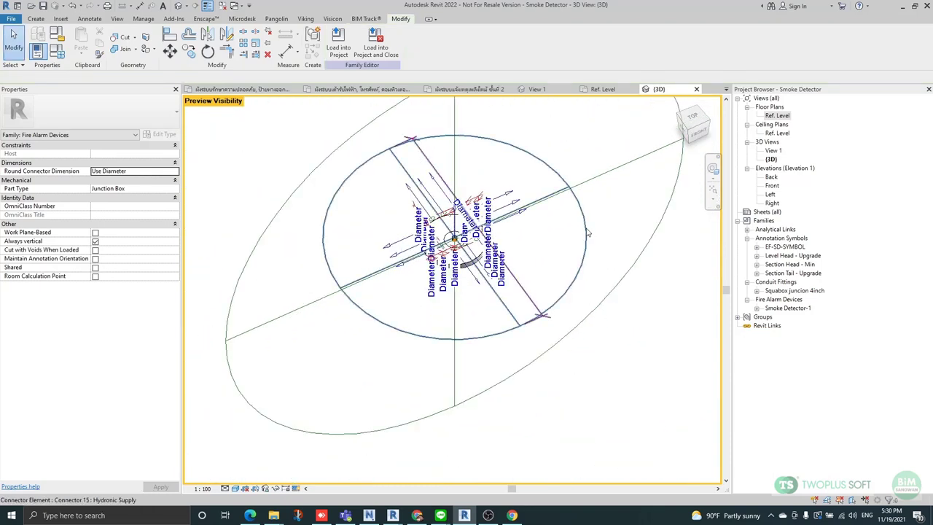
Set the new pipe connector's diameter to 16 mm.
left_click(586, 240)
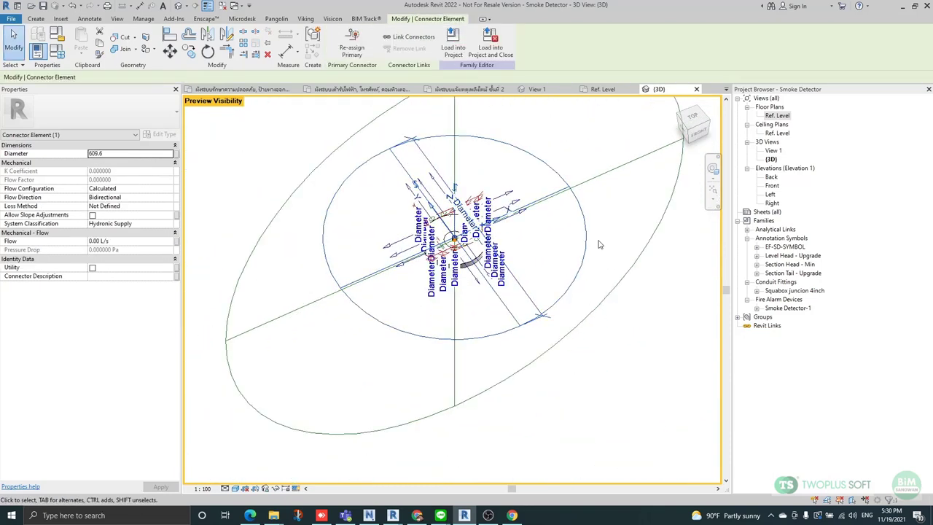
left_click(113, 154)
left_click(176, 154)
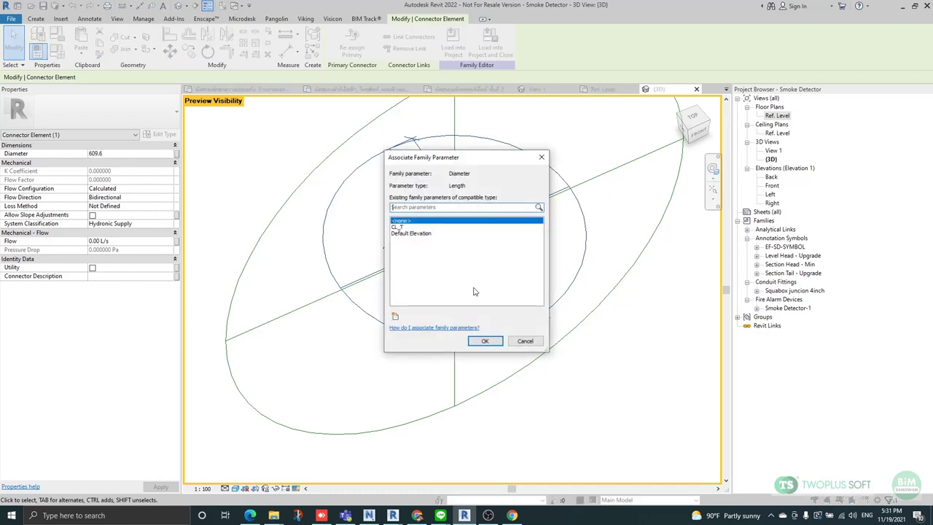
key("Escape")
left_click(137, 155)
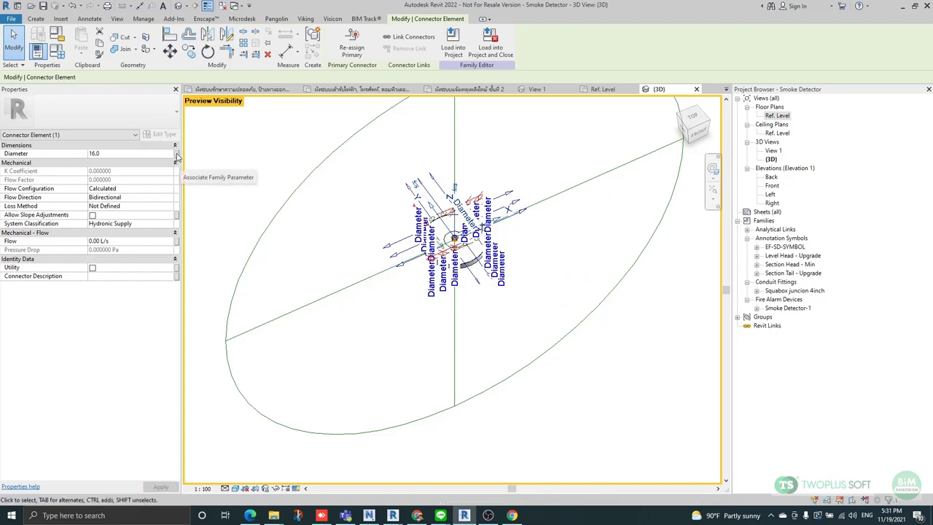
Associate the connector's diameter with a new instance family parameter named Connector Flex.
left_click(177, 156)
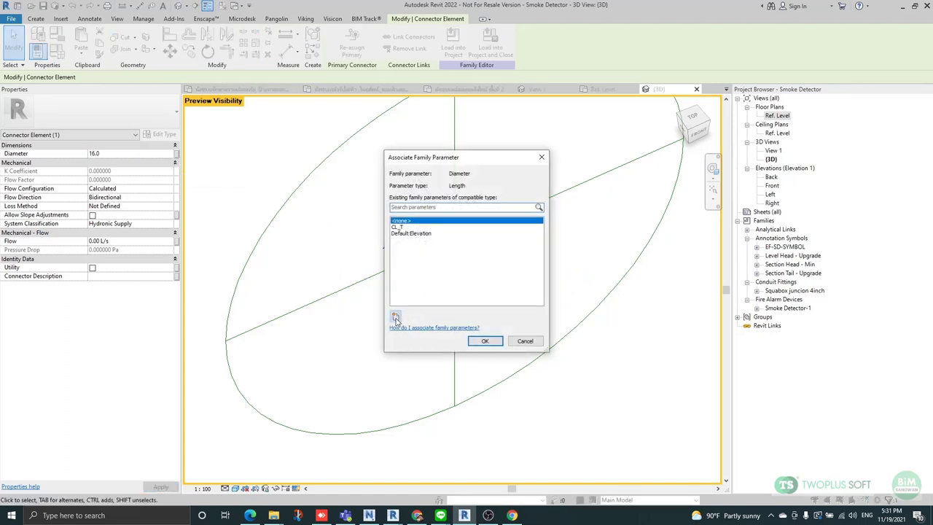
left_click(395, 318)
left_click_drag(194, 135, 658, 136)
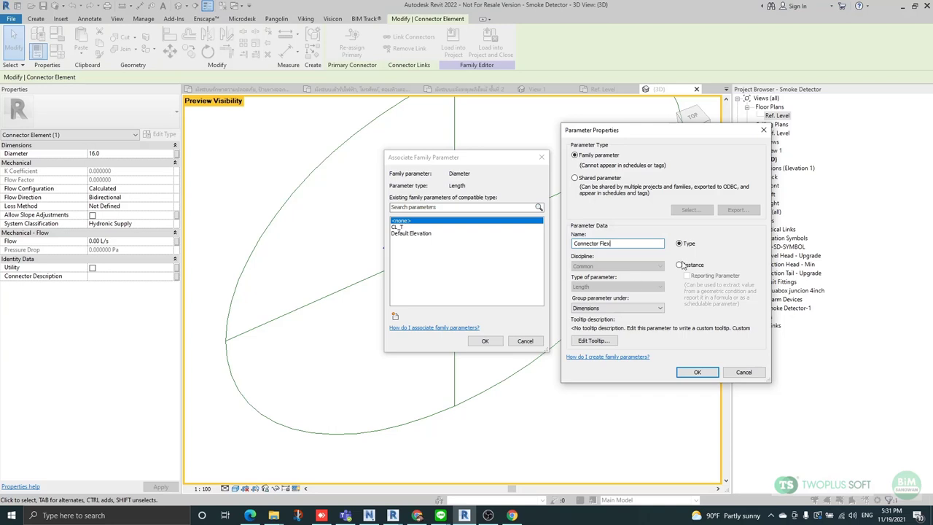
left_click(698, 373)
left_click(485, 342)
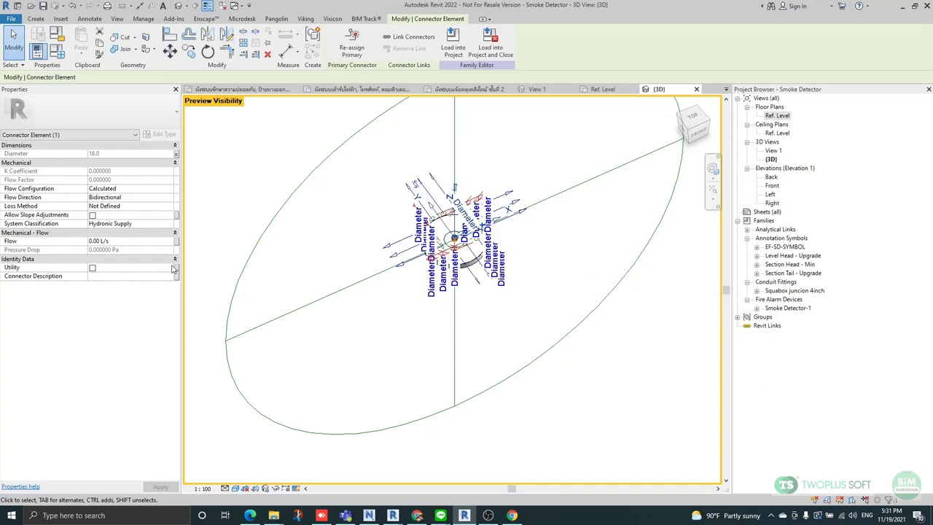
Set the connector's system classification to Global.
scroll(441, 218, "up", 1)
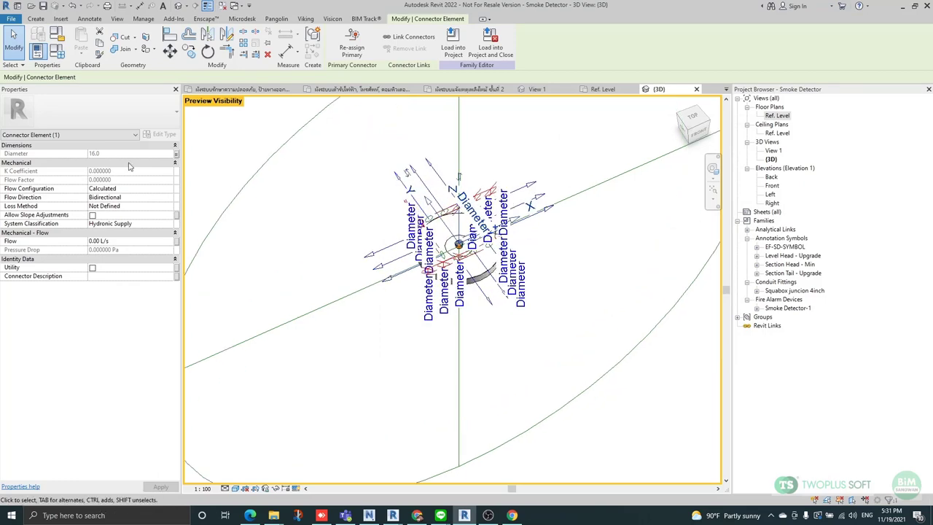
scroll(455, 229, "up", 1)
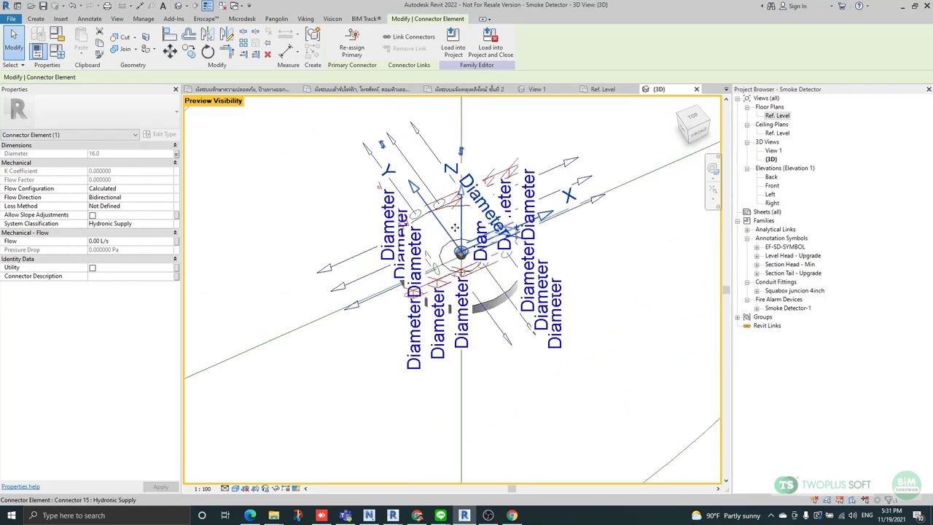
scroll(439, 226, "up", 2)
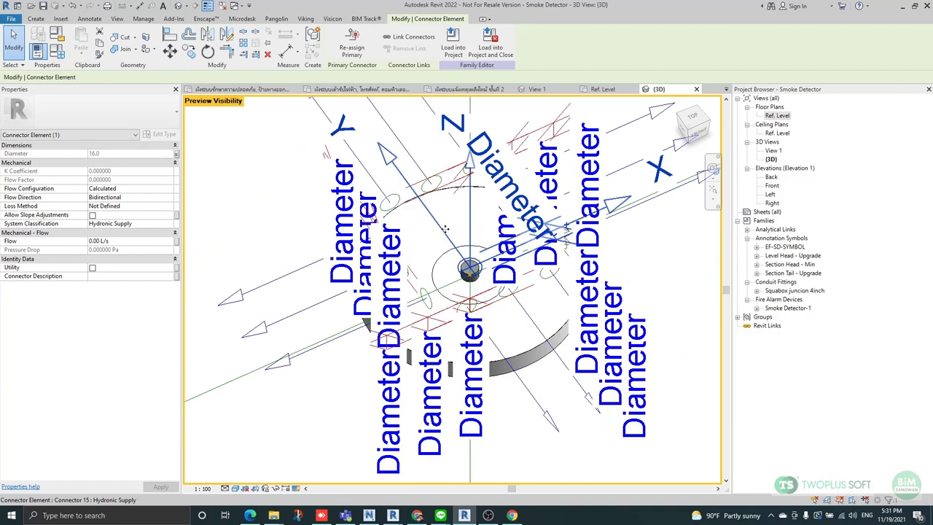
left_click(167, 224)
left_click(168, 233)
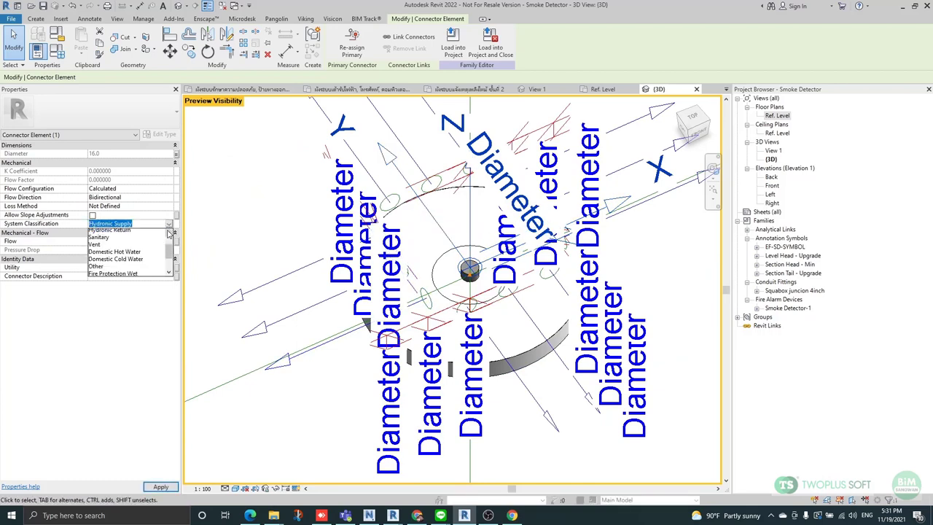
left_click(97, 269)
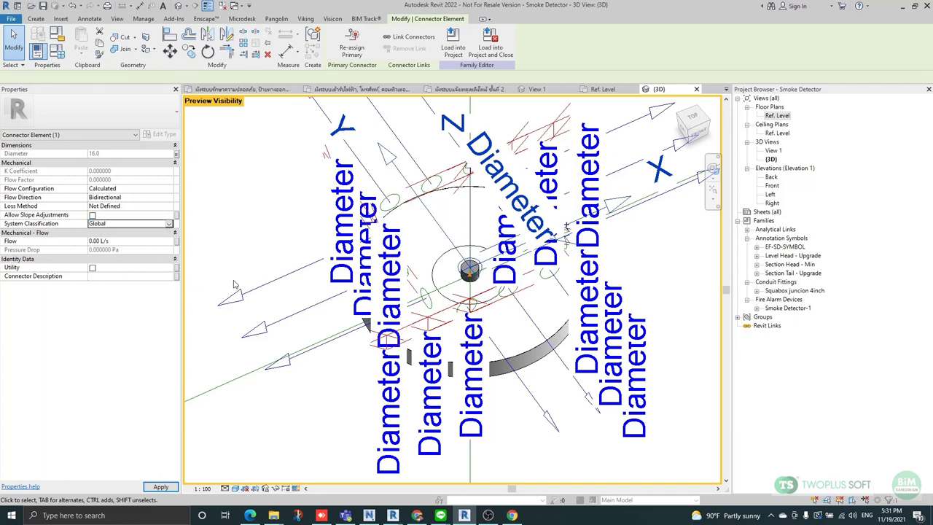
left_click(168, 227)
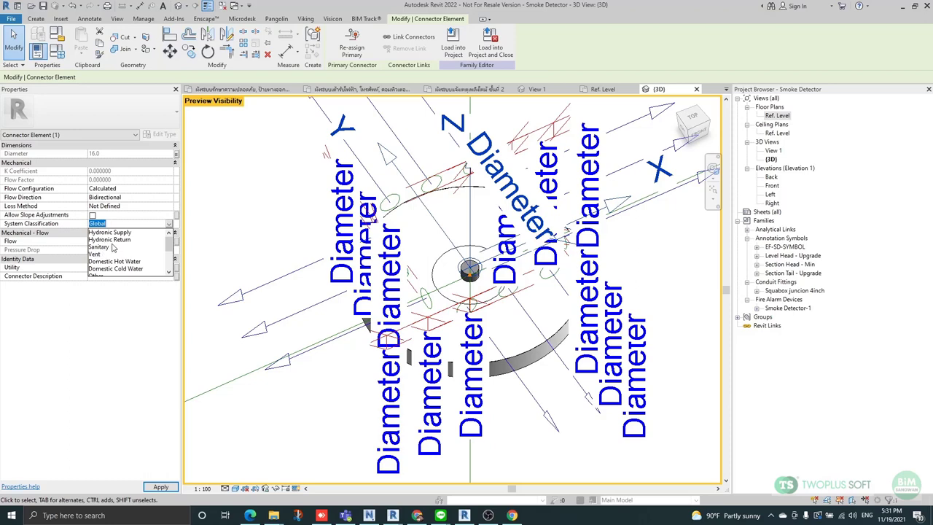
scroll(113, 248, "down", 3)
left_click(100, 269)
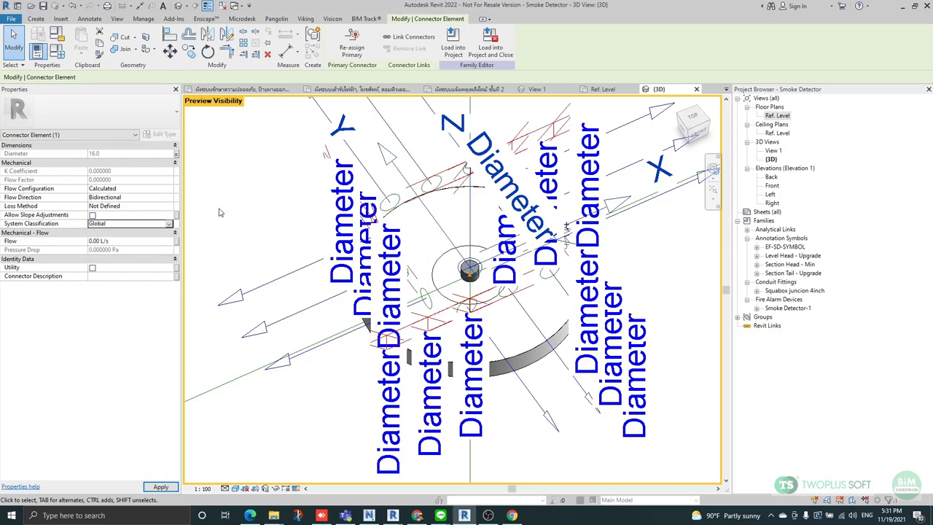
Load the Smoke Detector family into the project, overwriting the existing version and its parameter values.
scroll(401, 254, "down", 2)
middle_click_drag(399, 287, 460, 319, "shift")
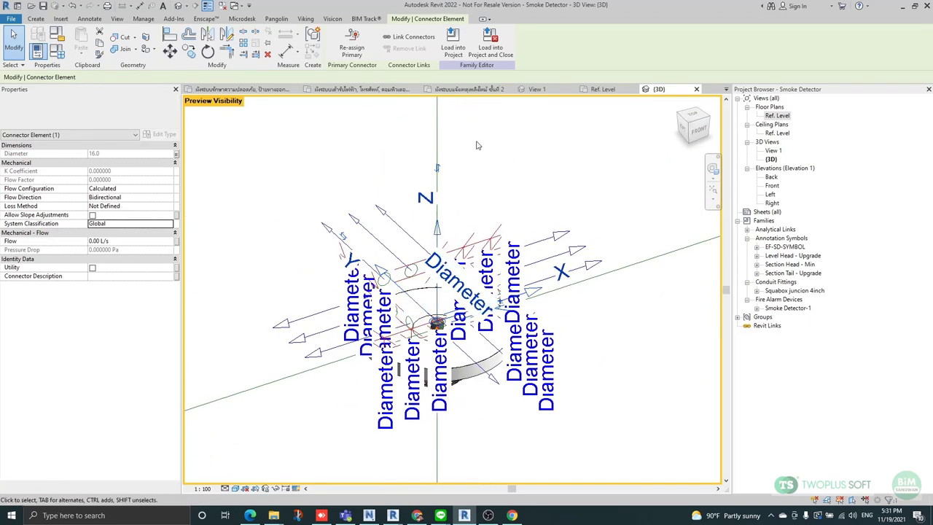
left_click(455, 53)
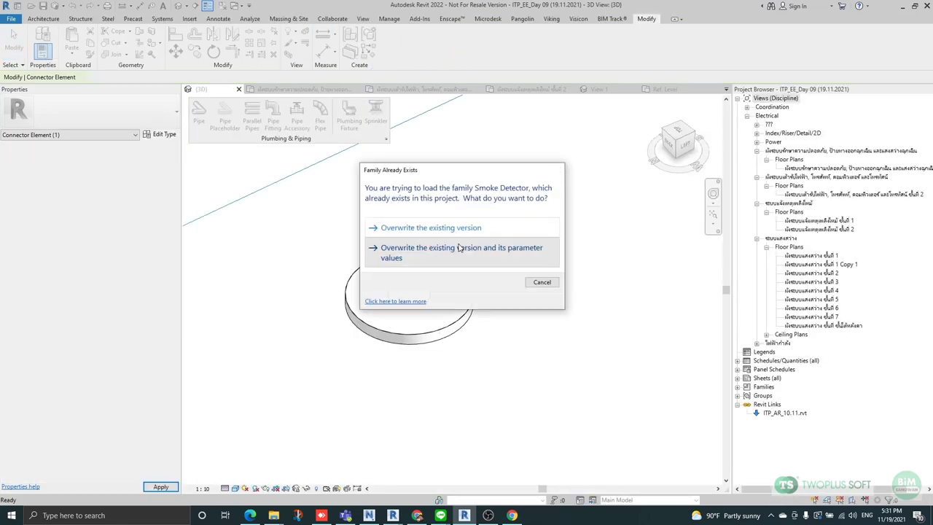
left_click(459, 248)
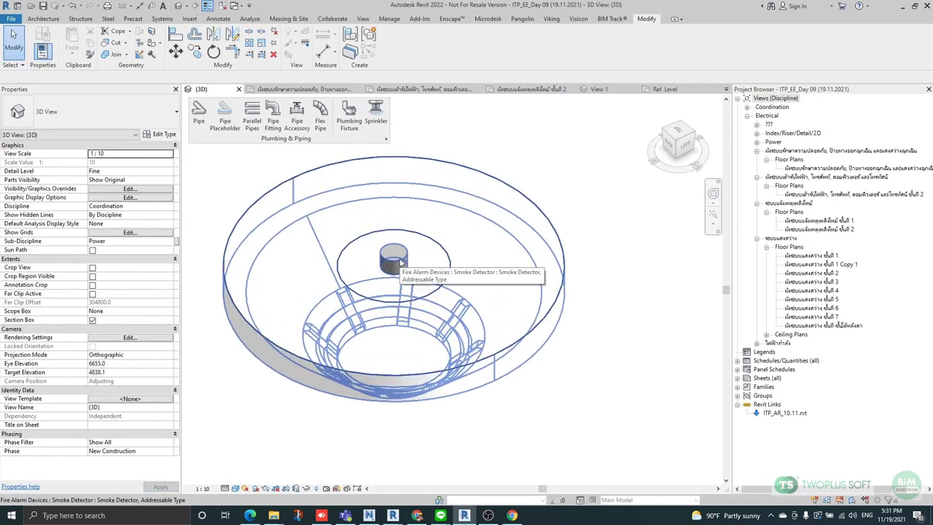
Set the placed smoke detector's Connector Flex dimension to 16.
left_click(400, 262)
scroll(473, 275, "down", 4)
left_click(547, 238)
scroll(471, 272, "up", 2)
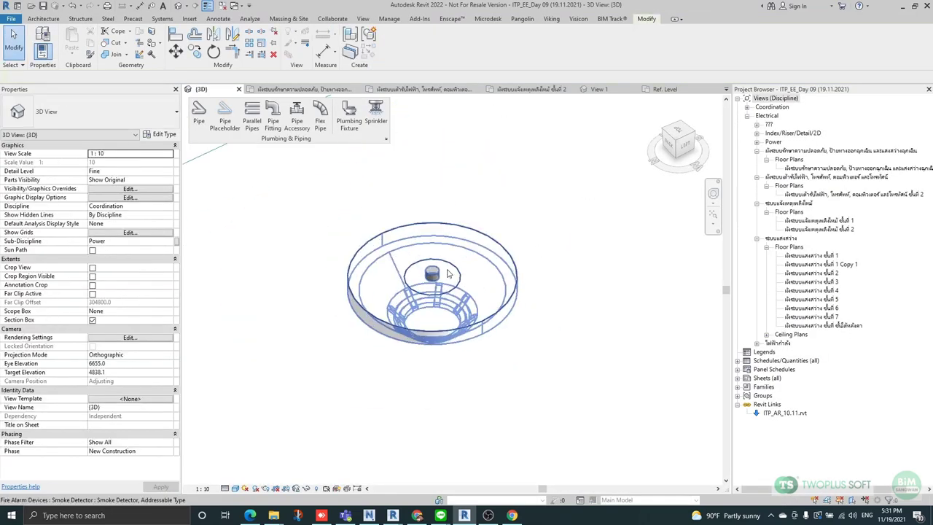
left_click(449, 274)
left_click(129, 223)
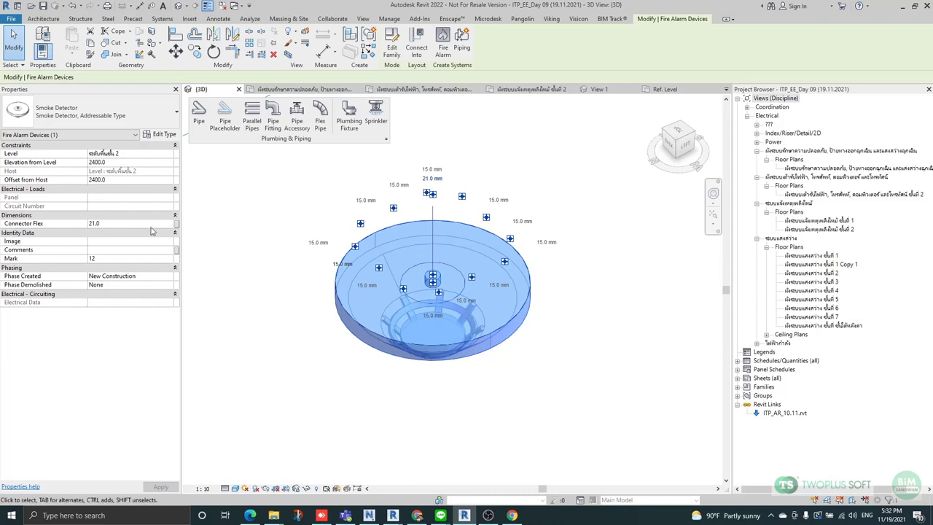
left_click(147, 224)
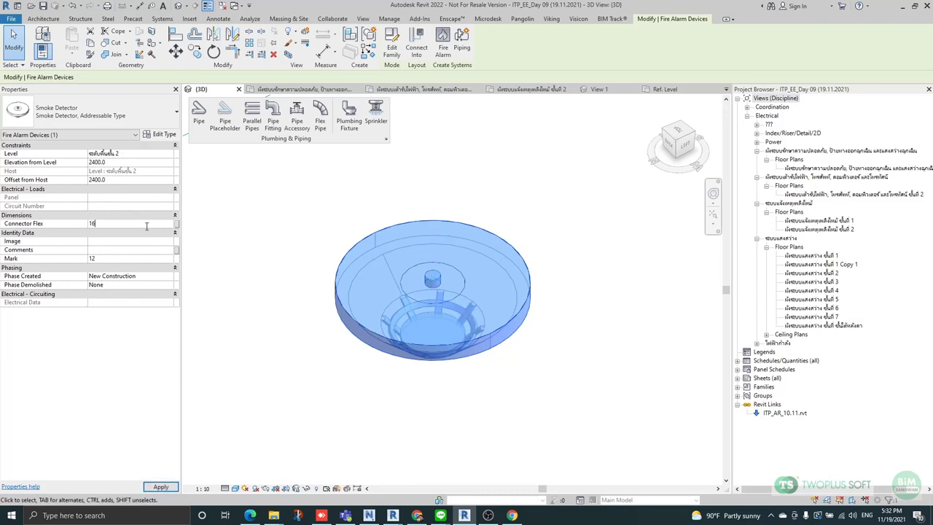
scroll(252, 248, "down", 7)
left_click(390, 342)
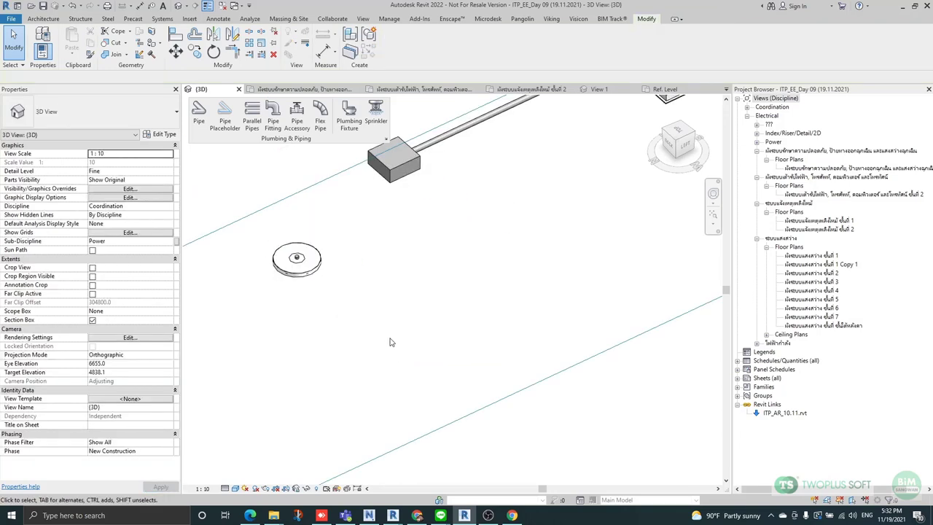
Draw a 15 mm flex pipe from the junction box's free side connector to the connector on top of the smoke detector.
middle_click_drag(323, 182, 354, 256)
scroll(387, 248, "up", 3)
left_click(435, 232)
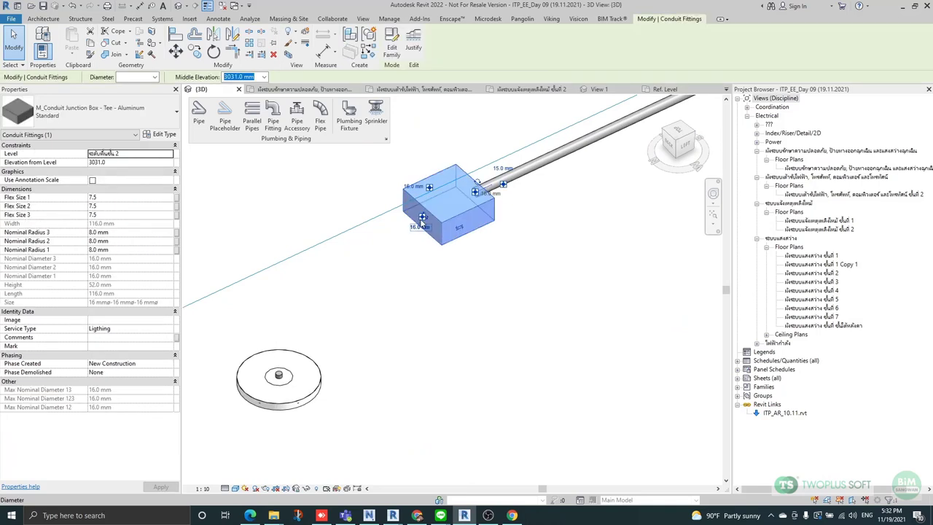
right_click(422, 217)
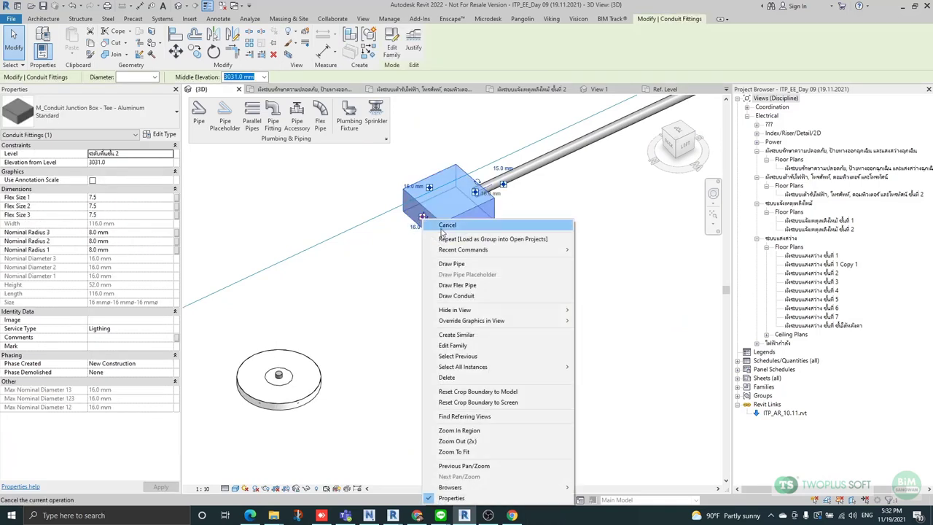
left_click(467, 285)
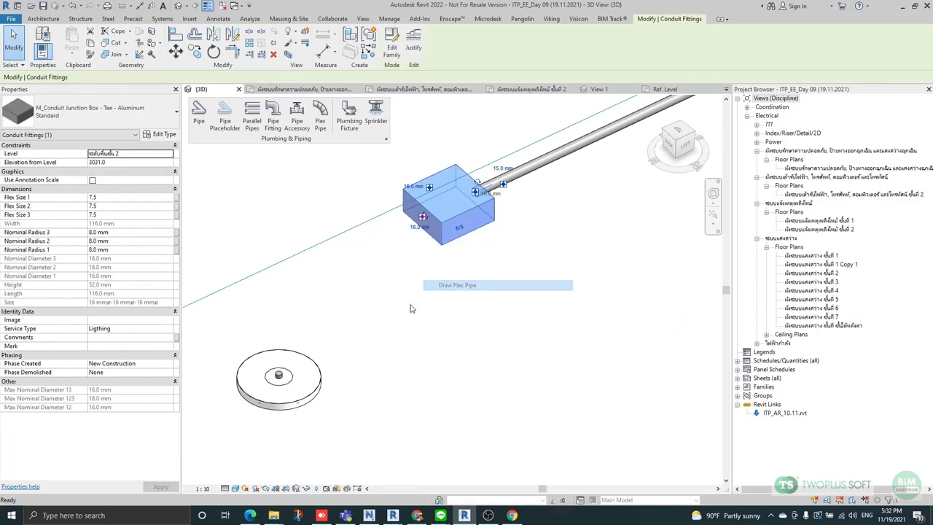
scroll(274, 378, "up", 3)
scroll(272, 380, "down", 2)
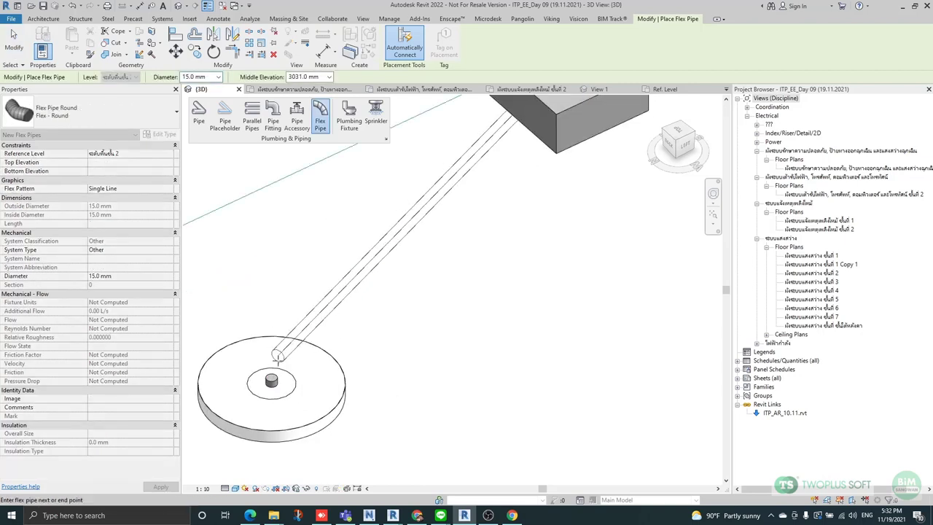
scroll(292, 350, "down", 2)
scroll(330, 324, "up", 3)
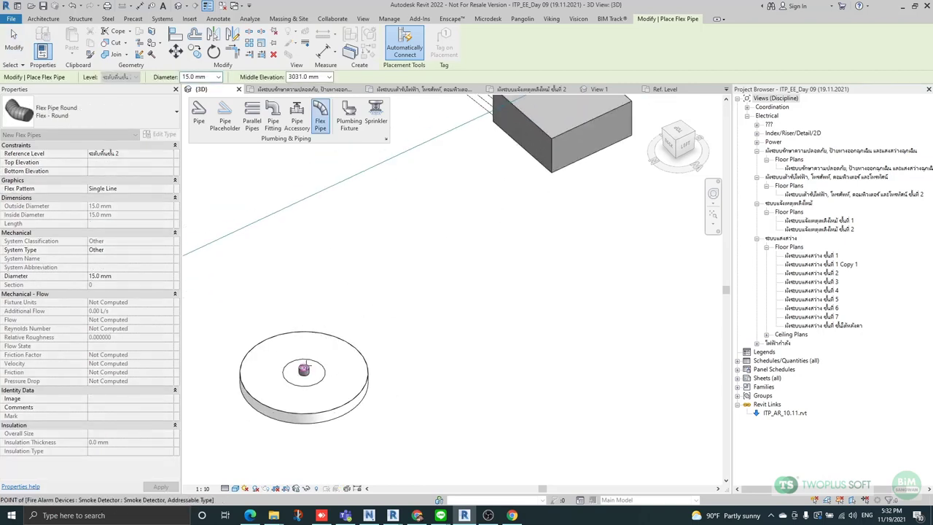
left_click(218, 77)
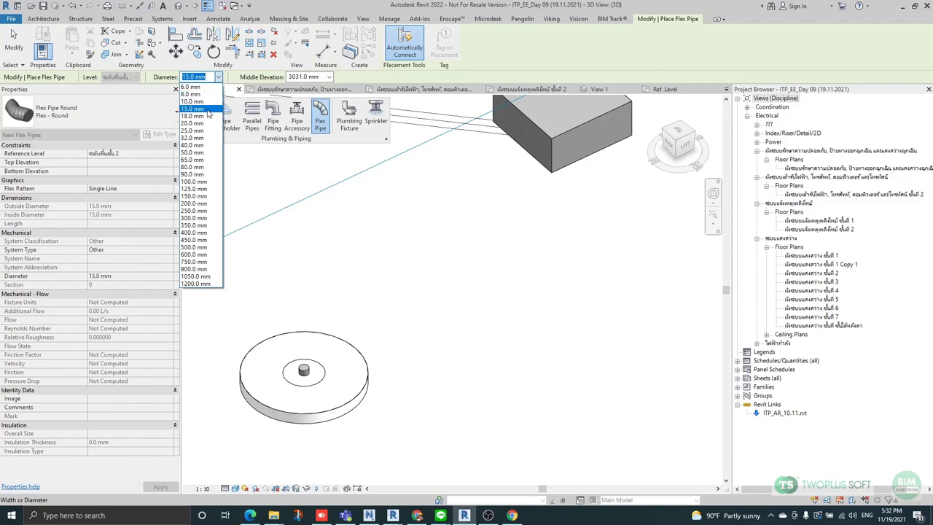
left_click(207, 111)
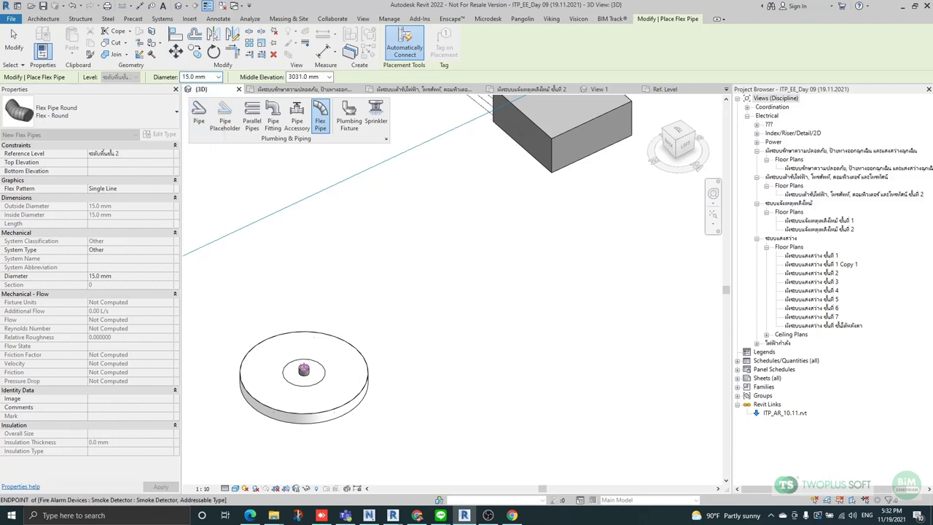
left_click(304, 370)
key("Escape")
key("Escape")
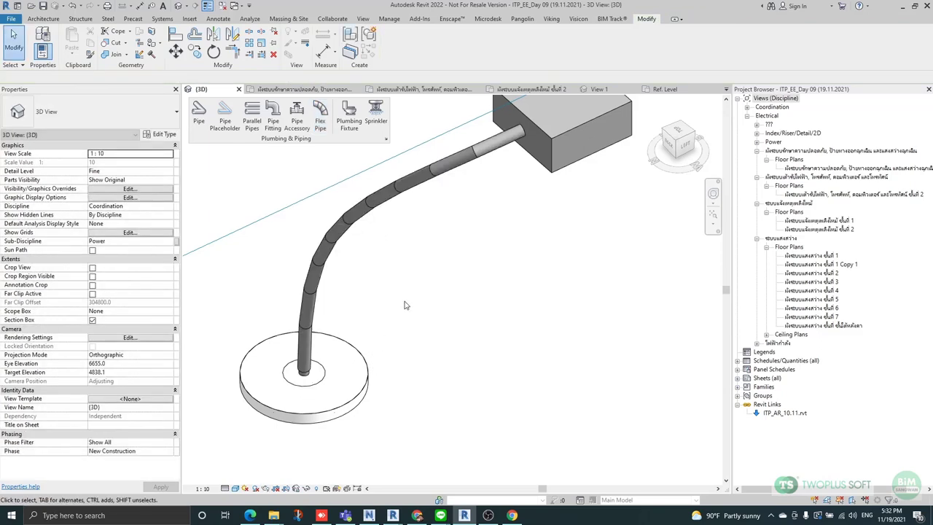
Examine the new flex pipe from several angles, including the junction box and smoke detector it joins.
middle_click_drag(406, 306, 436, 257, "shift")
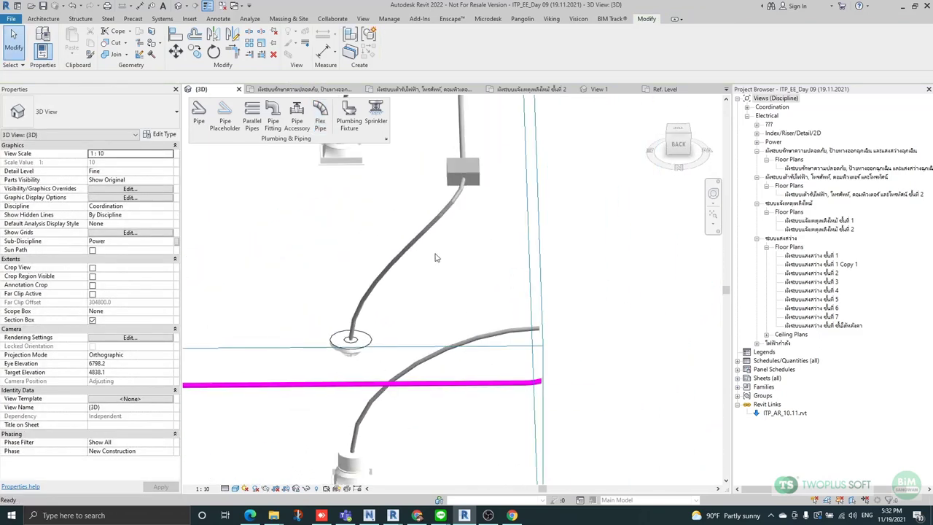
left_click(423, 219)
middle_click_drag(489, 240, 476, 188, "shift")
left_click(475, 188)
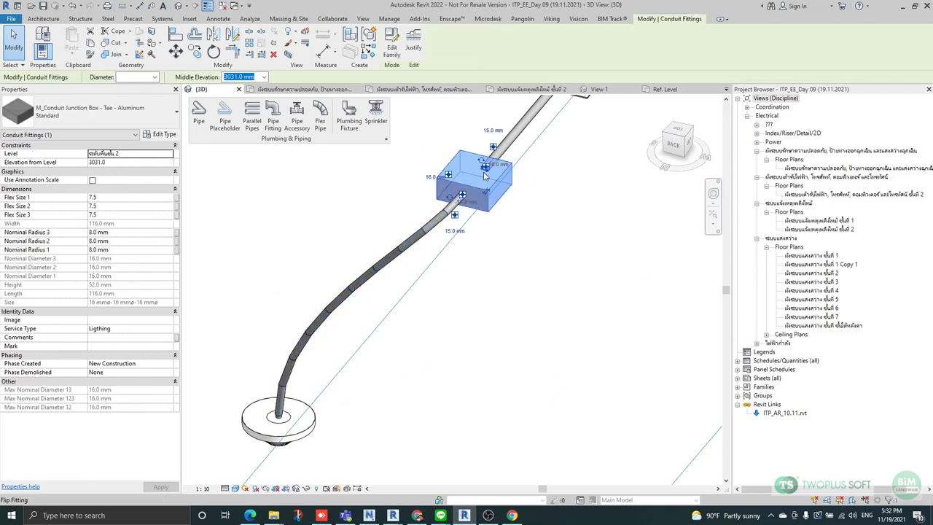
left_click(508, 250)
middle_click_drag(508, 250, 449, 295, "shift")
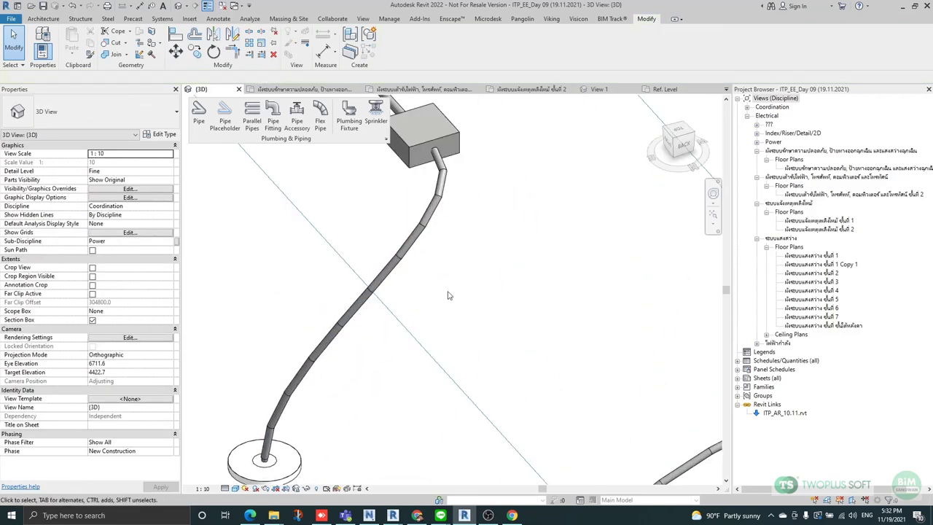
scroll(448, 295, "down", 1)
scroll(330, 438, "up", 2)
left_click(329, 437)
scroll(329, 434, "down", 1)
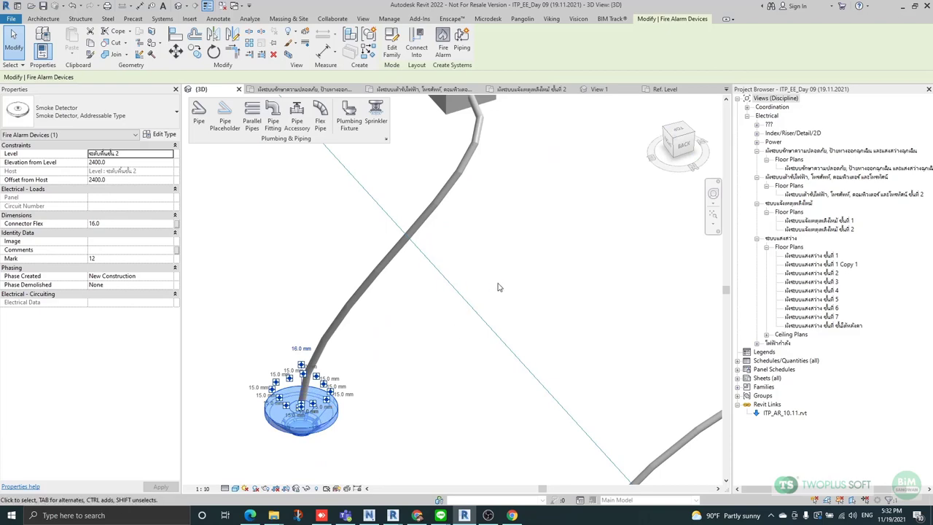
scroll(504, 290, "down", 2)
middle_click_drag(506, 291, 557, 276, "shift")
left_click(537, 287)
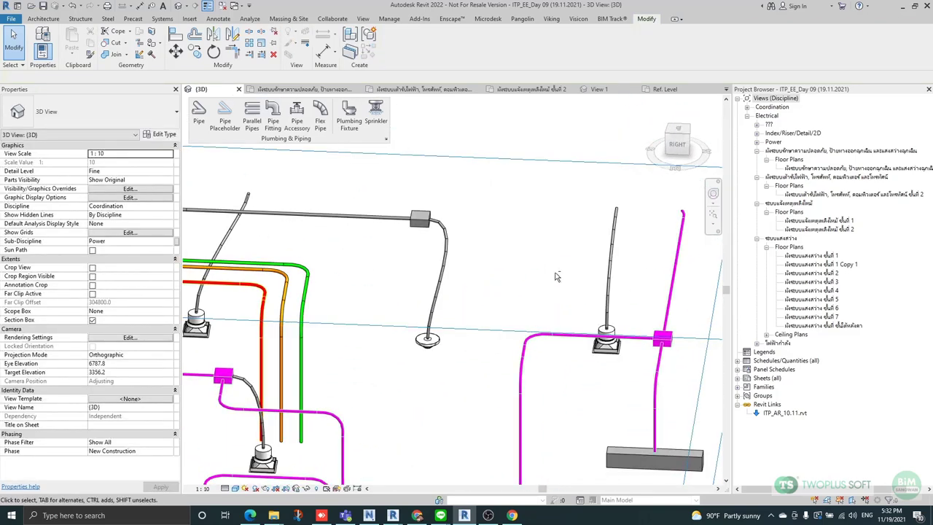
Check the diameter options of the smoke detector's flex pipe and of the neighbouring device's flex pipe.
left_click(613, 261)
left_click(473, 249)
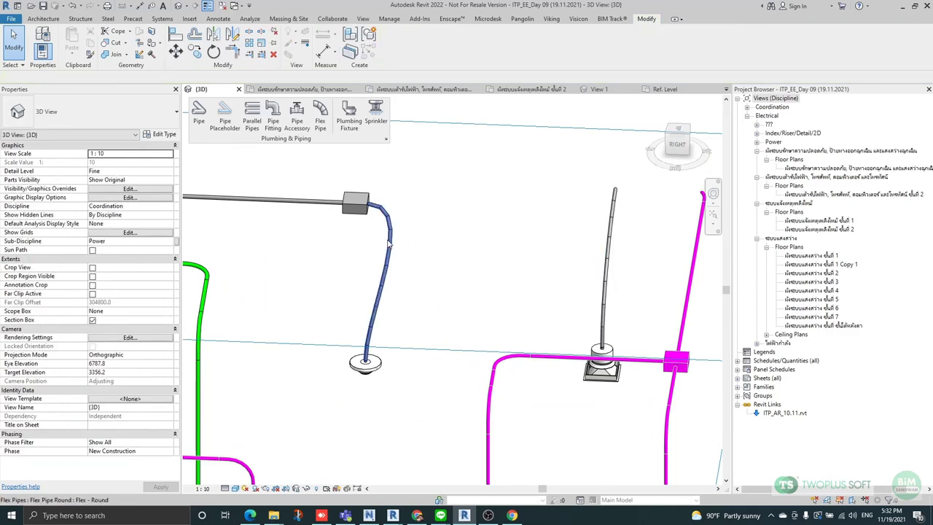
left_click(389, 244)
left_click(136, 77)
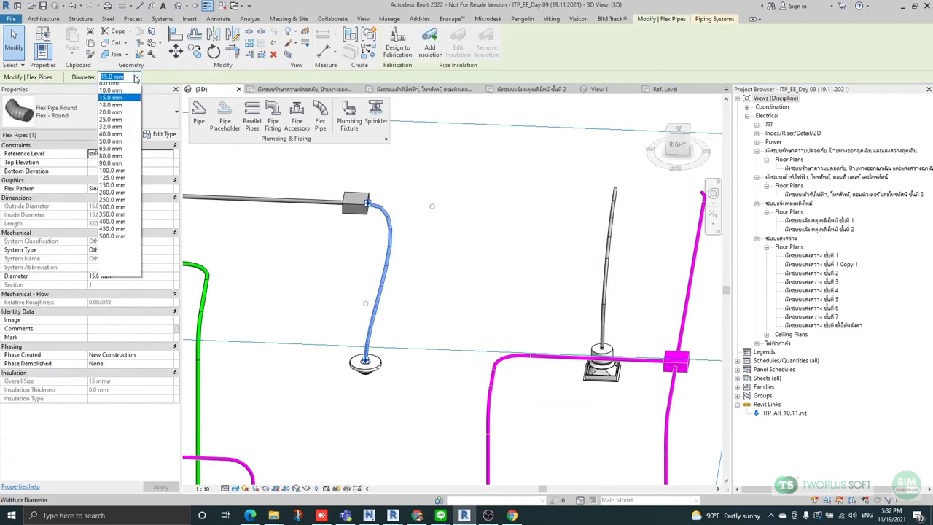
left_click(125, 76)
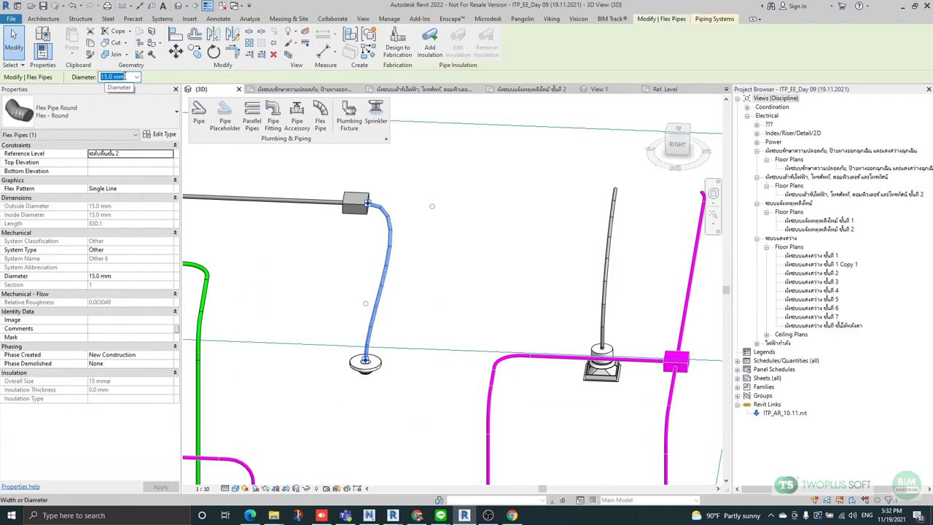
left_click(434, 277)
left_click(384, 272)
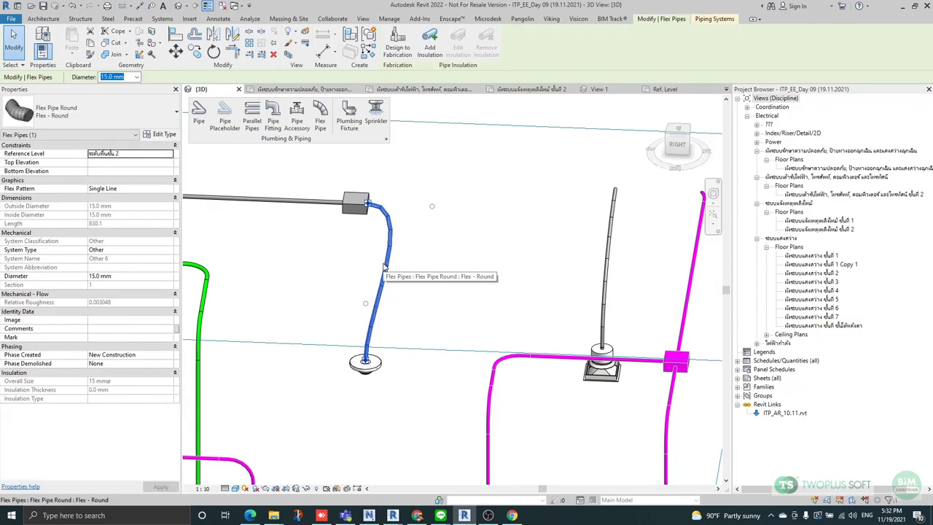
left_click(454, 272)
left_click(609, 271)
left_click(137, 76)
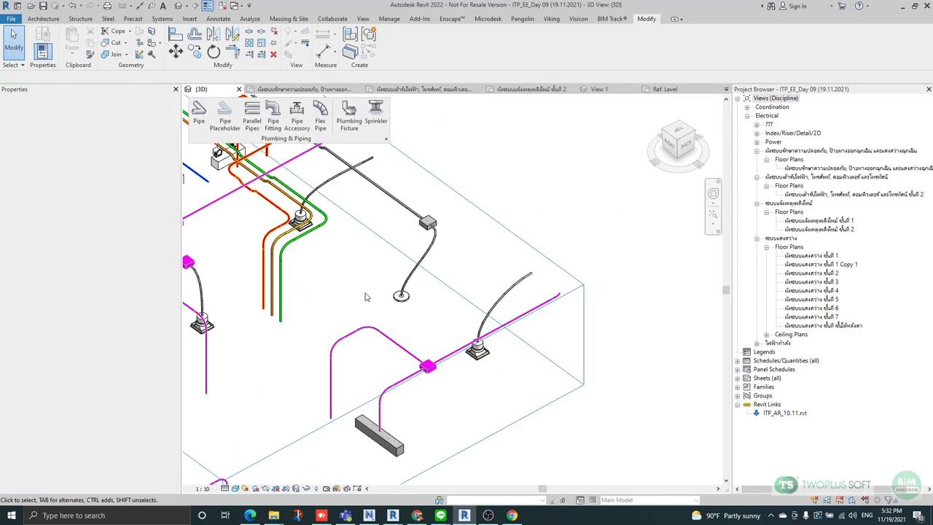
Set the Connector Flex dimension of the smoke detector joined to the new flex pipe to 15.
scroll(391, 295, "up", 5)
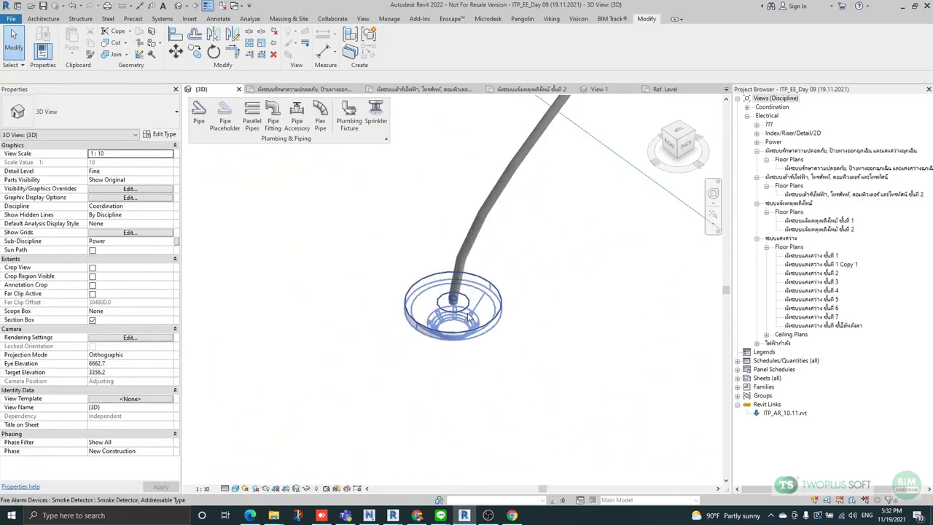
left_click(426, 314)
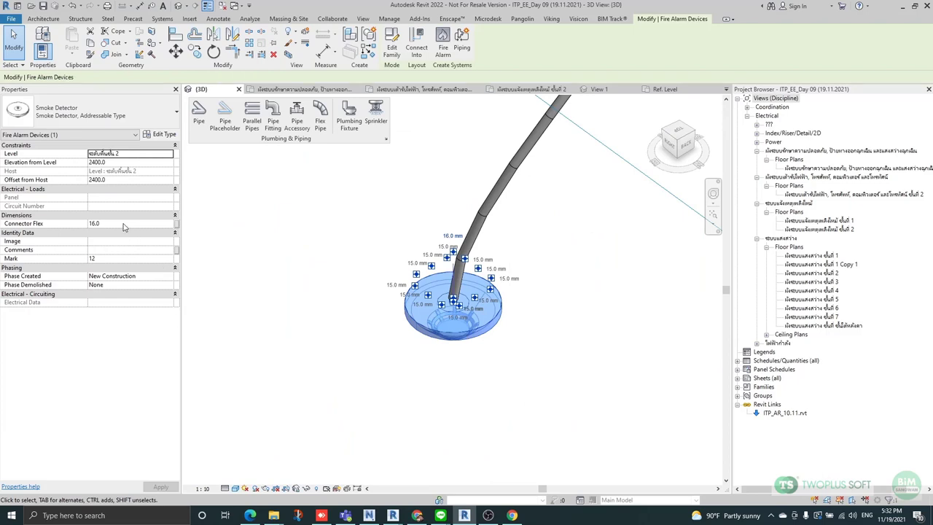
left_click(118, 223)
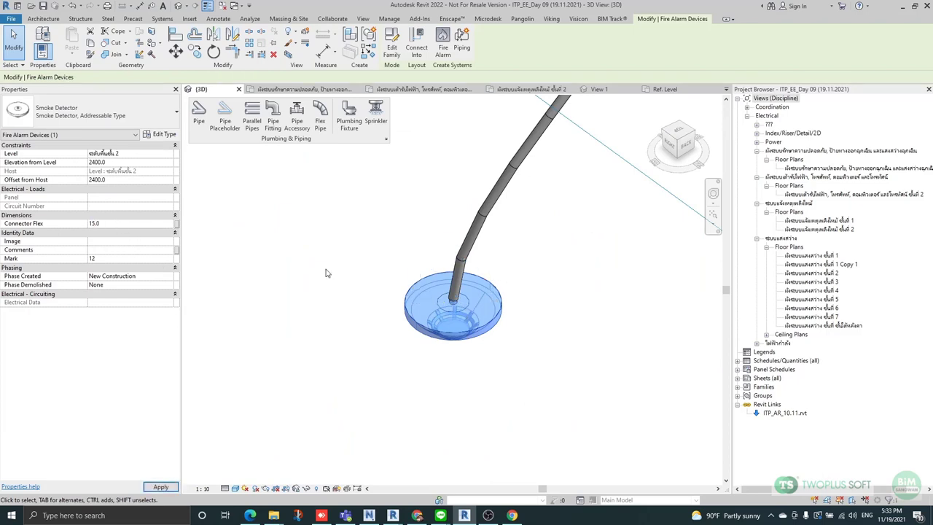
Check the nominal radius values of the junction box at the other end of the smoke detector's flex pipe.
scroll(383, 414, "down", 3)
scroll(486, 168, "up", 2)
scroll(479, 223, "down", 2)
scroll(479, 221, "up", 2)
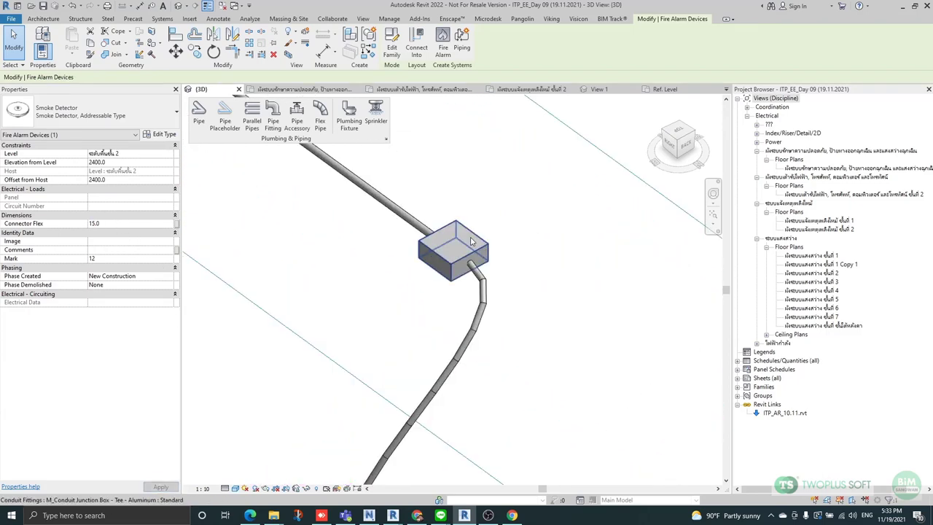
left_click(471, 242)
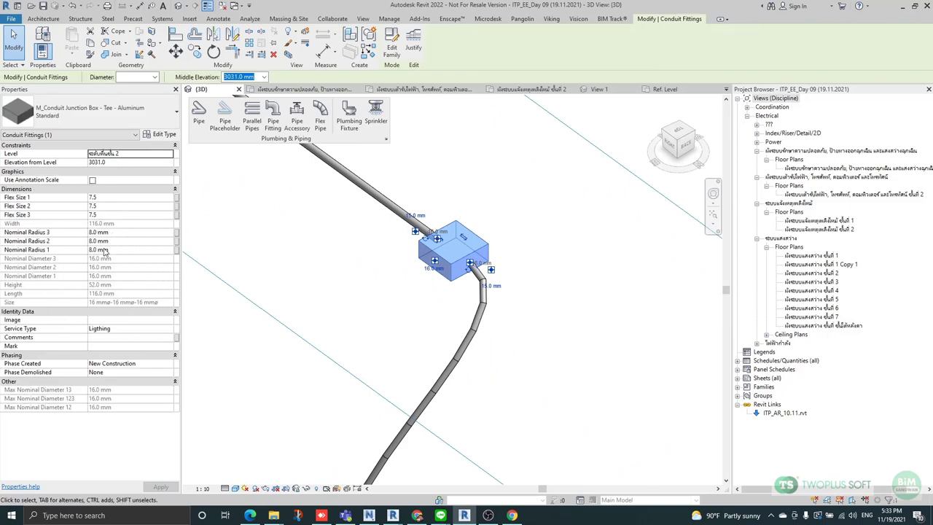
left_click(130, 233)
left_click(292, 279)
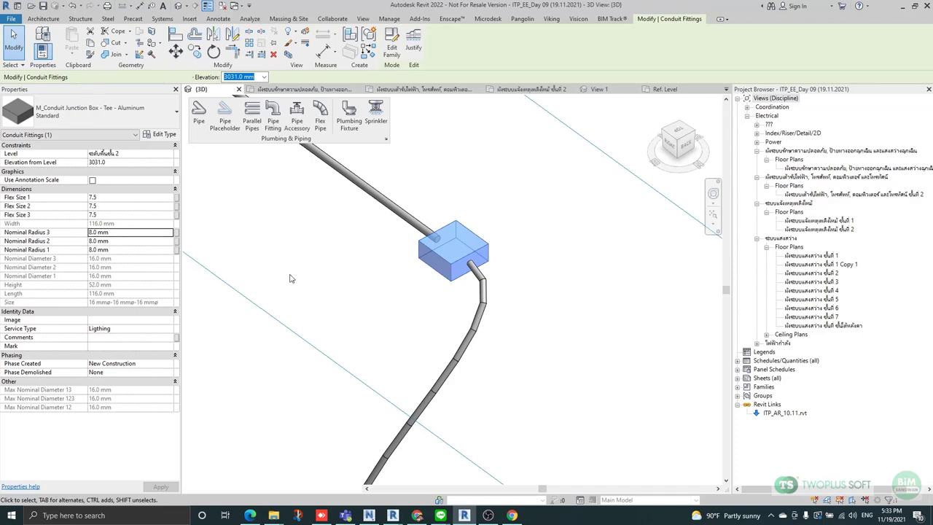
Examine the surrounding electrical model and the smoke detector that overlaps a downlight beside the blue cable tray.
scroll(415, 269, "down", 2)
mouse_move(477, 275)
middle_mouse_down("shift")
mouse_move(513, 337)
mouse_move(508, 229)
mouse_move(563, 270)
mouse_move(510, 307)
mouse_move(390, 358)
mouse_move(556, 352)
mouse_move(535, 357)
middle_mouse_up("shift")
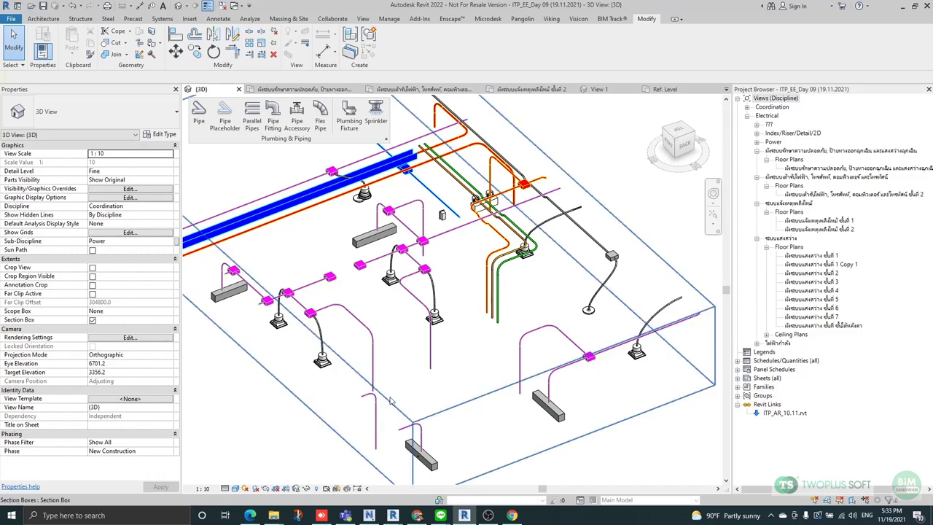
scroll(653, 272, "down", 4)
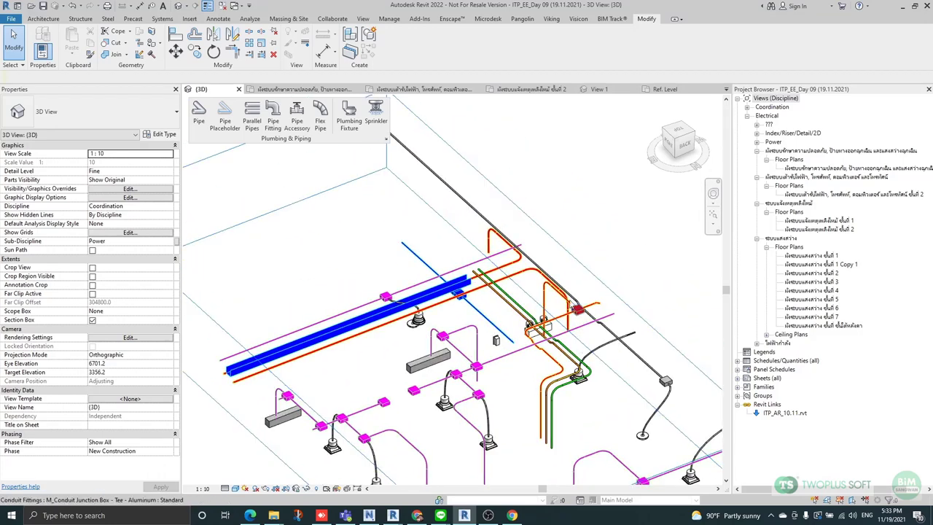
left_click(515, 214)
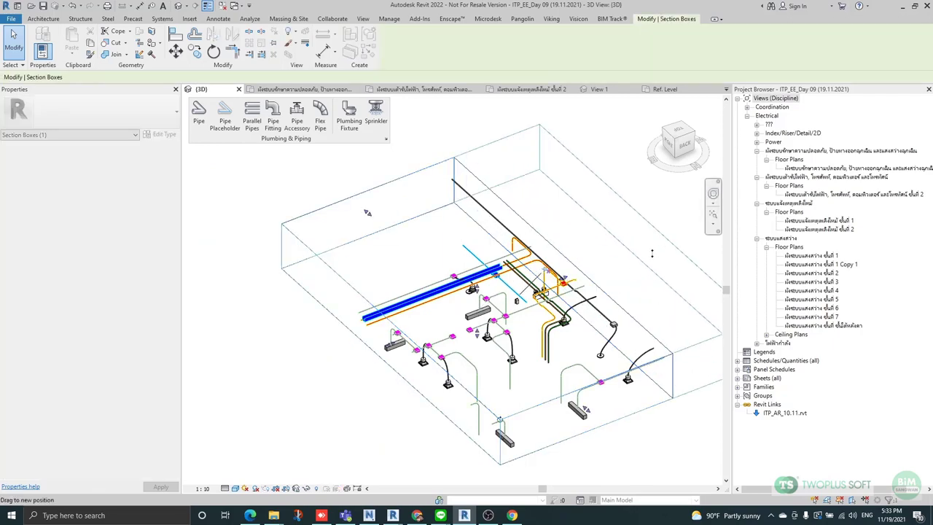
scroll(498, 288, "up", 4)
scroll(498, 287, "up", 5)
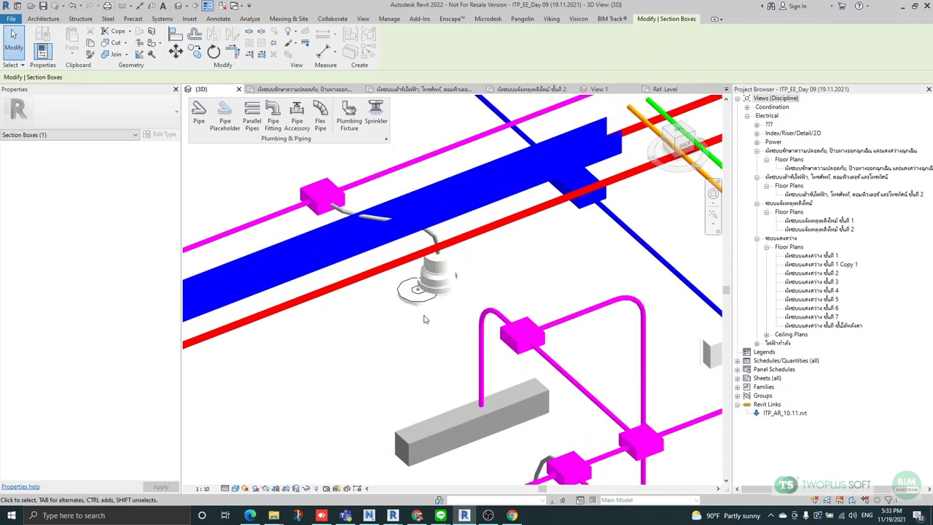
left_click(417, 291)
middle_click_drag(413, 320, 613, 304, "shift")
left_click(453, 336)
middle_click_drag(453, 336, 541, 195, "shift")
scroll(442, 294, "up", 2)
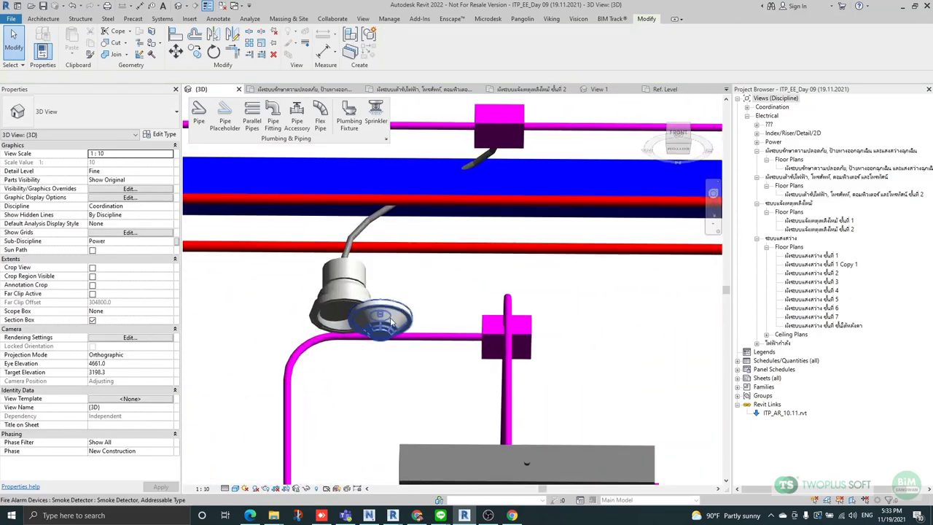
In the front view, move the smoke detector horizontally from its top midpoint so it sits beneath the adjacent downlight.
left_click(383, 321)
scroll(473, 281, "down", 3)
left_click(682, 165)
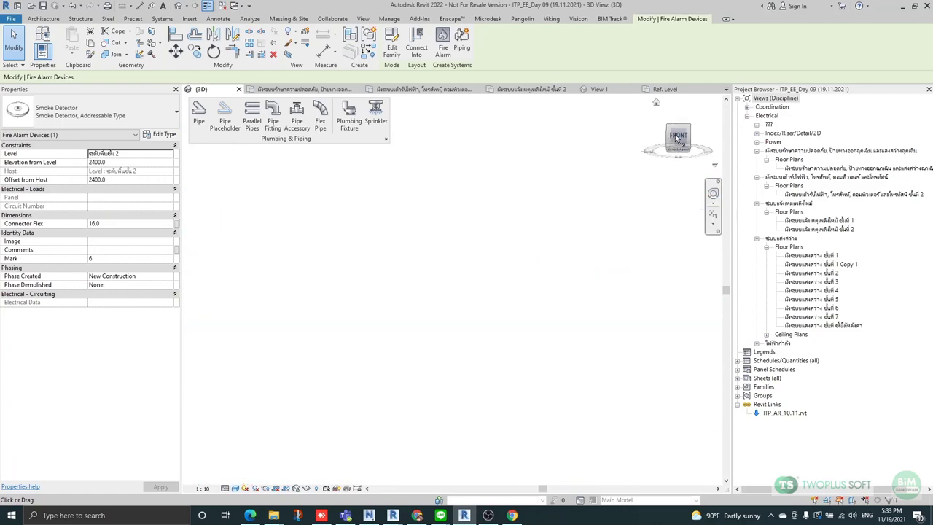
scroll(292, 280, "down", 6)
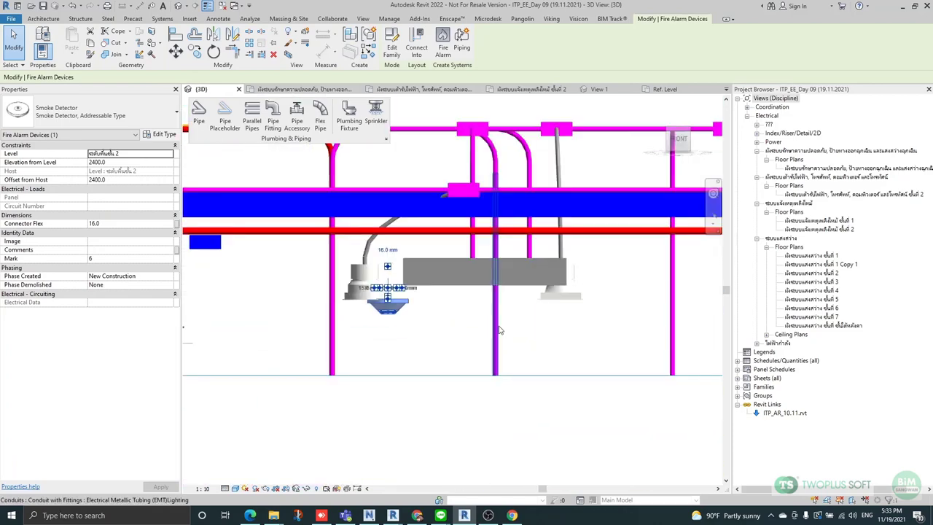
middle_click_drag(498, 329, 450, 446, "shift")
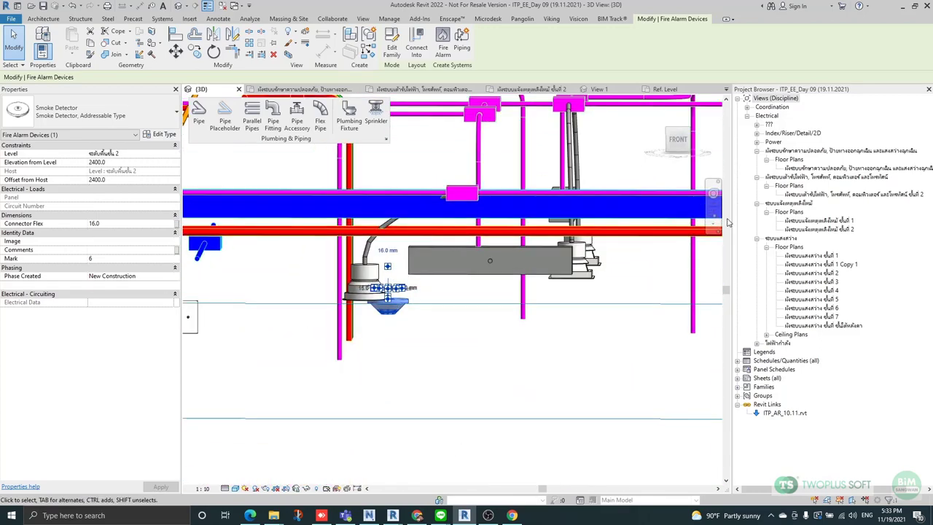
left_click(668, 140)
left_click(671, 141)
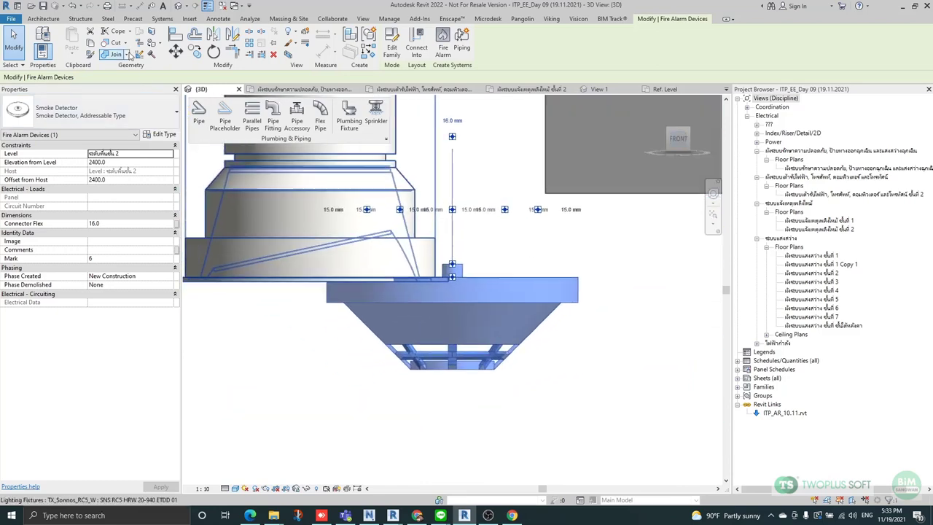
left_click(175, 51)
scroll(584, 257, "down", 2)
scroll(514, 262, "up", 2)
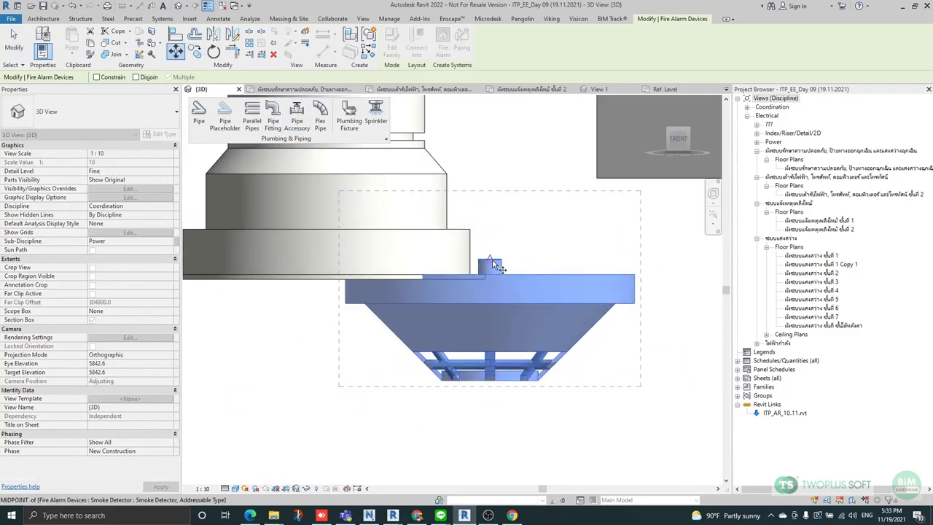
left_click(490, 259)
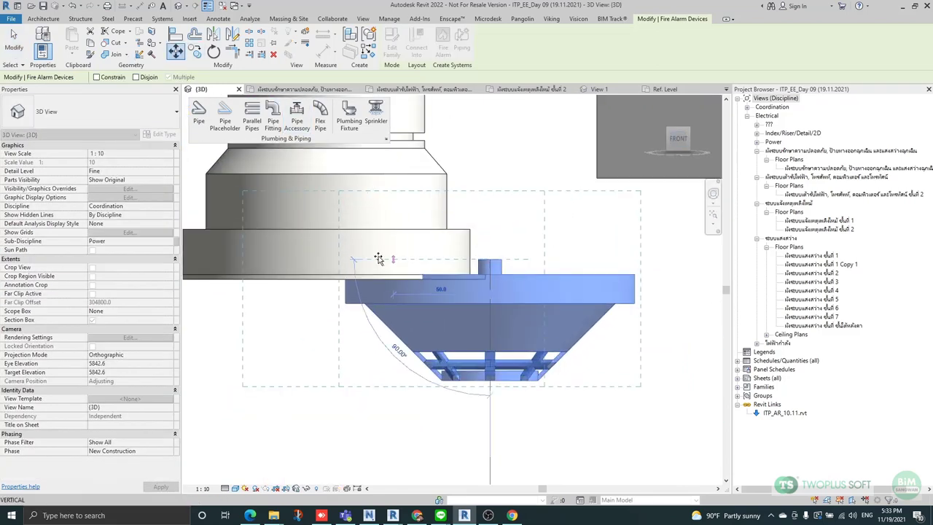
left_click(323, 261)
scroll(452, 248, "down", 4)
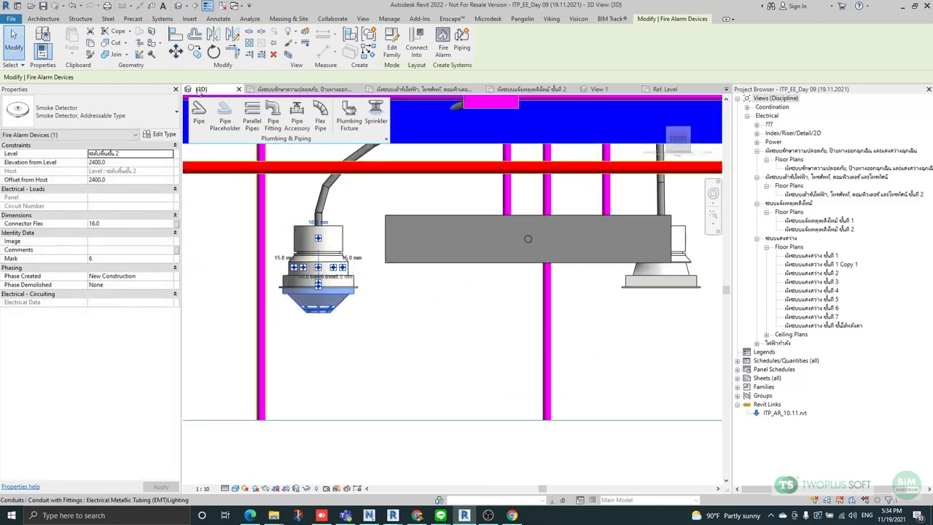
Move the smoke detector 200 mm horizontally out from beneath the downlight, towards the long grey box.
left_click(175, 53)
left_click(318, 276)
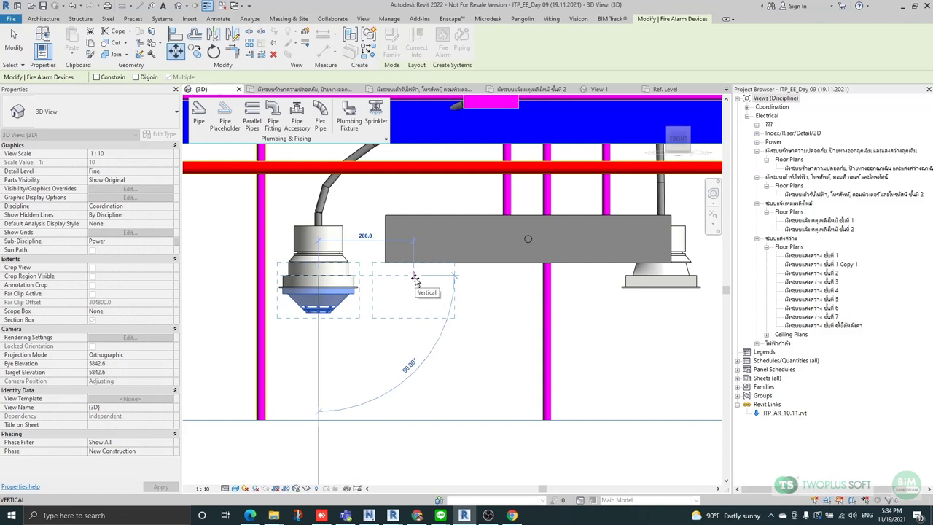
type("200")
key("Return")
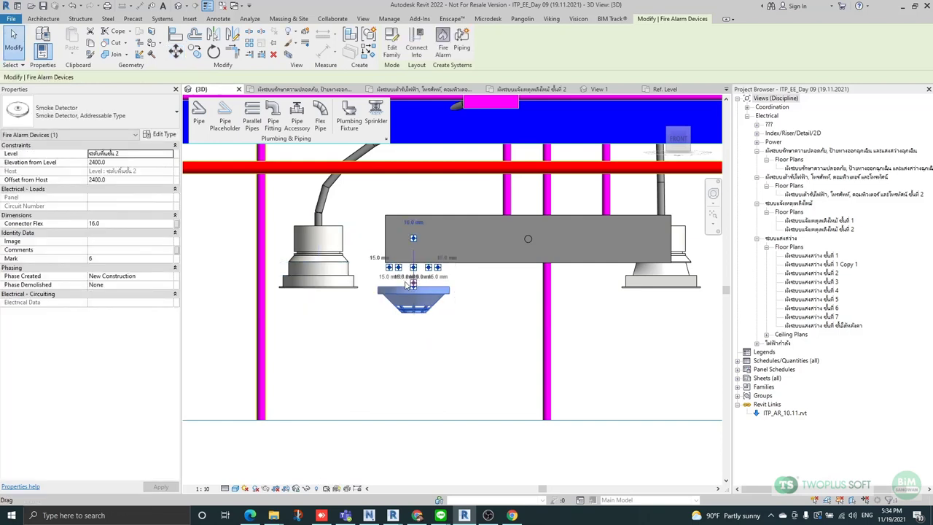
Restore the front view and move the smoke detector a further 200 mm horizontally away from the downlight.
scroll(351, 289, "up", 2)
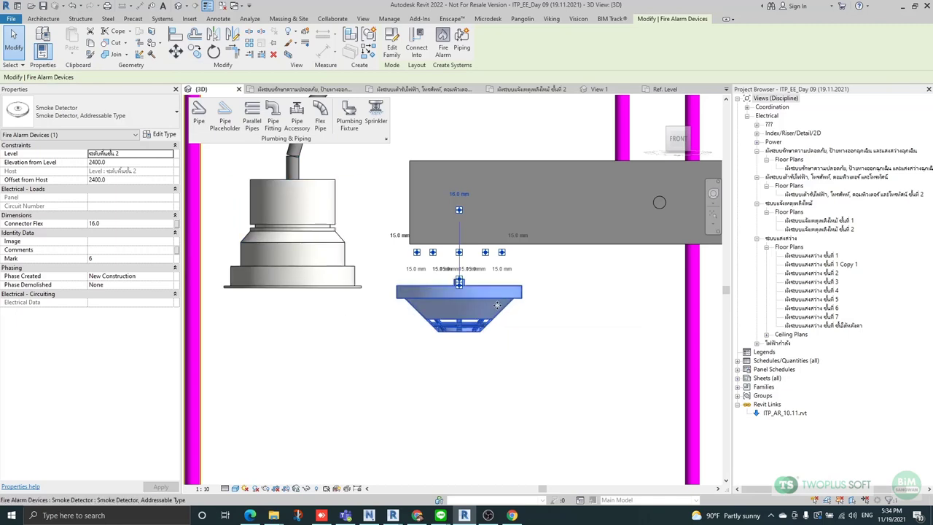
middle_click_drag(500, 312, 576, 373, "shift")
left_click(683, 150)
left_click(683, 148)
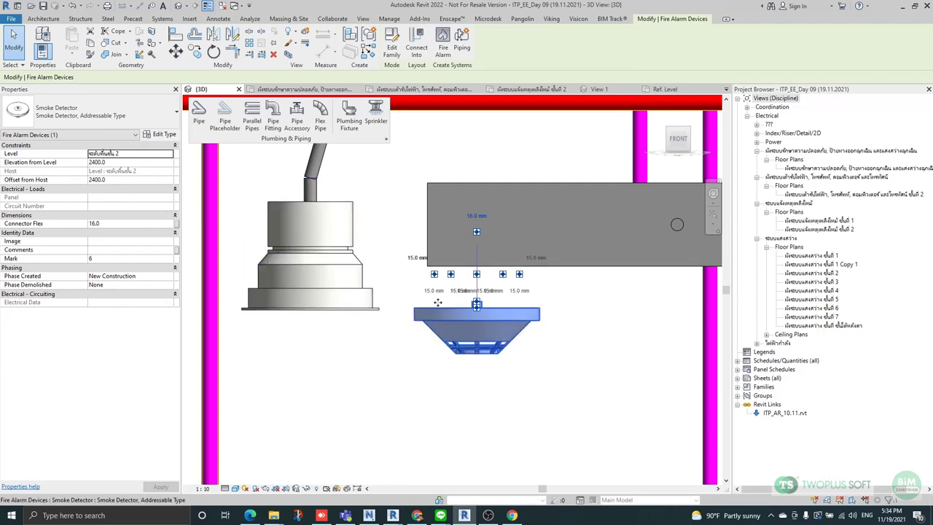
scroll(427, 303, "down", 3)
scroll(467, 297, "up", 2)
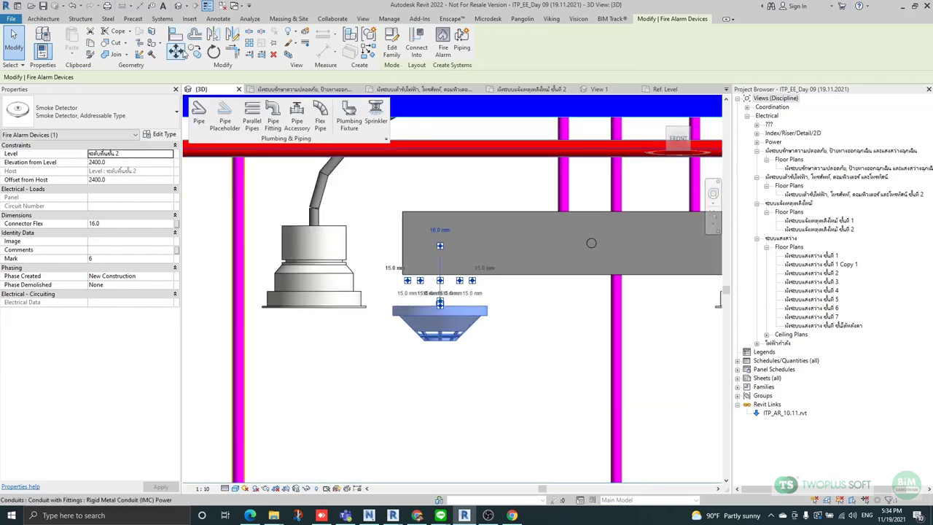
left_click(175, 51)
scroll(444, 280, "down", 2)
scroll(456, 317, "up", 2)
left_click(456, 303)
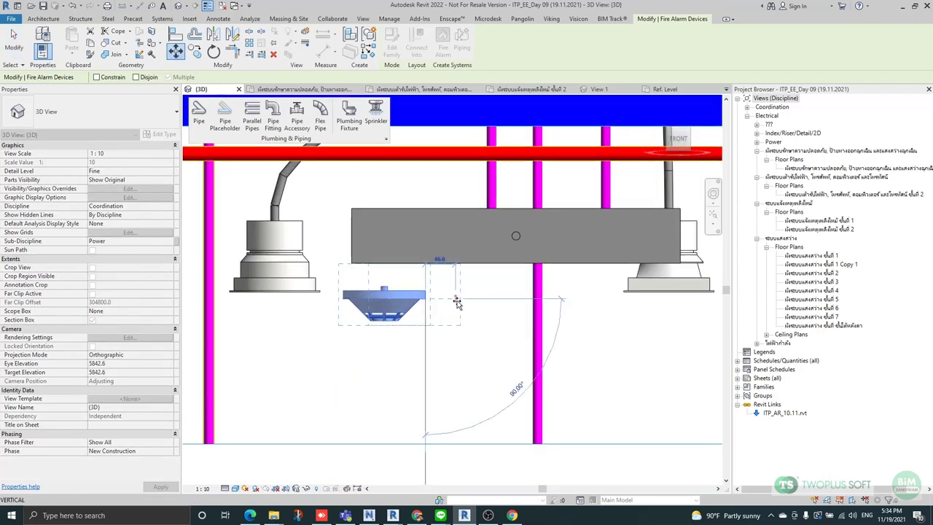
type("15")
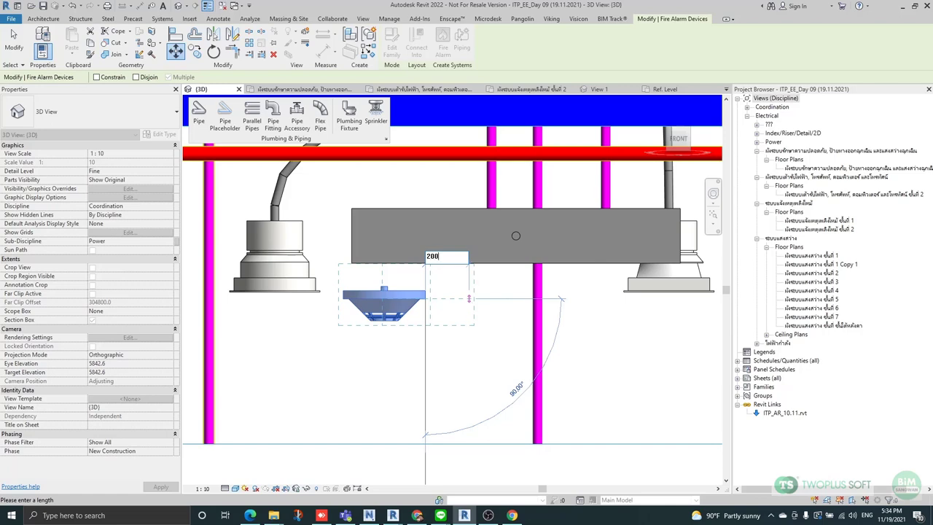
key("Return")
Open the Smoke Detector family for editing from the moved detector and show its connectors in the Ref. Level plan.
mouse_move(471, 303)
middle_mouse_down("shift")
mouse_move(510, 354)
mouse_move(508, 245)
mouse_move(467, 315)
middle_mouse_up("shift")
scroll(467, 315, "up", 2)
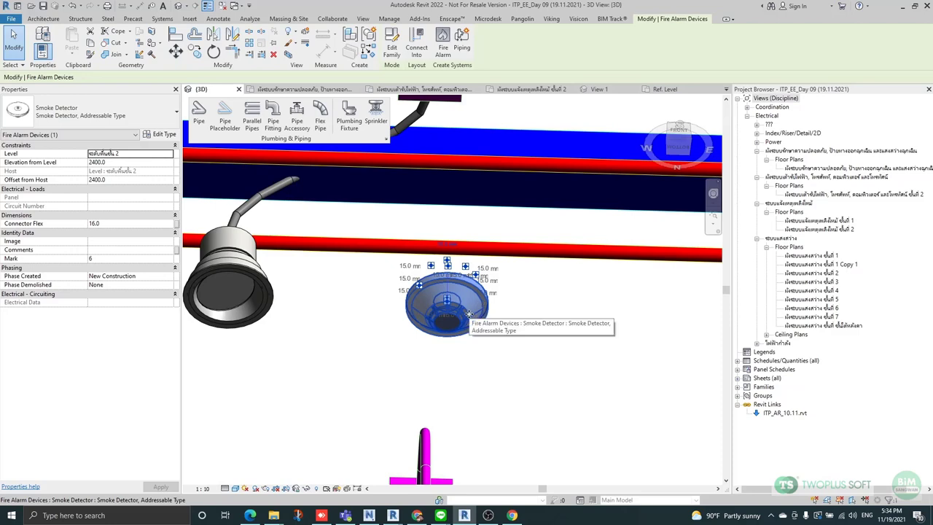
double_click(469, 313)
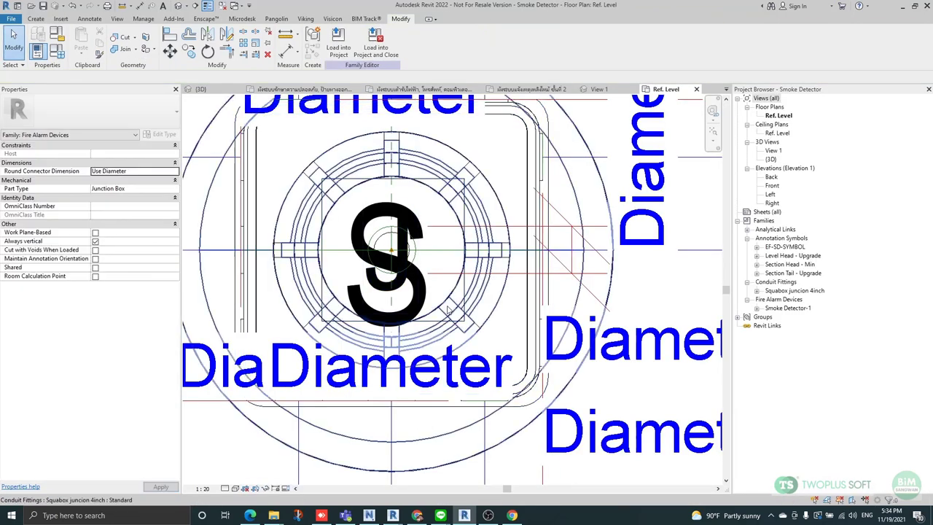
scroll(490, 284, "down", 5)
scroll(430, 436, "up", 5)
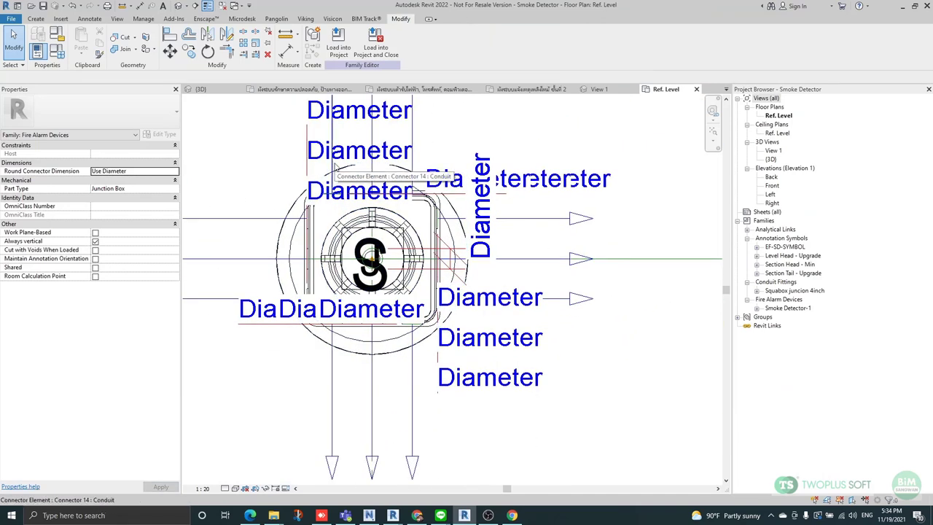
Draw a model-line circle of 300 mm radius centred on the smoke detector in the Ref. Level plan.
left_click(42, 23)
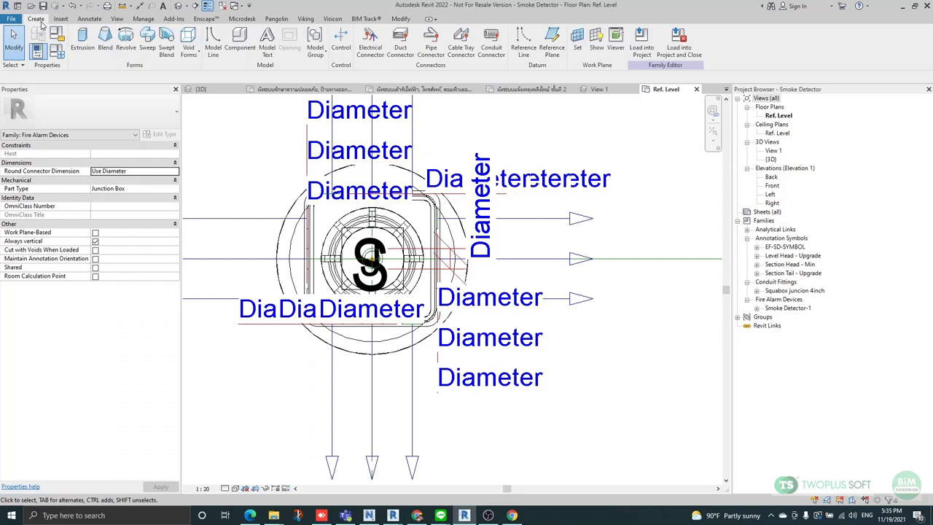
left_click(213, 44)
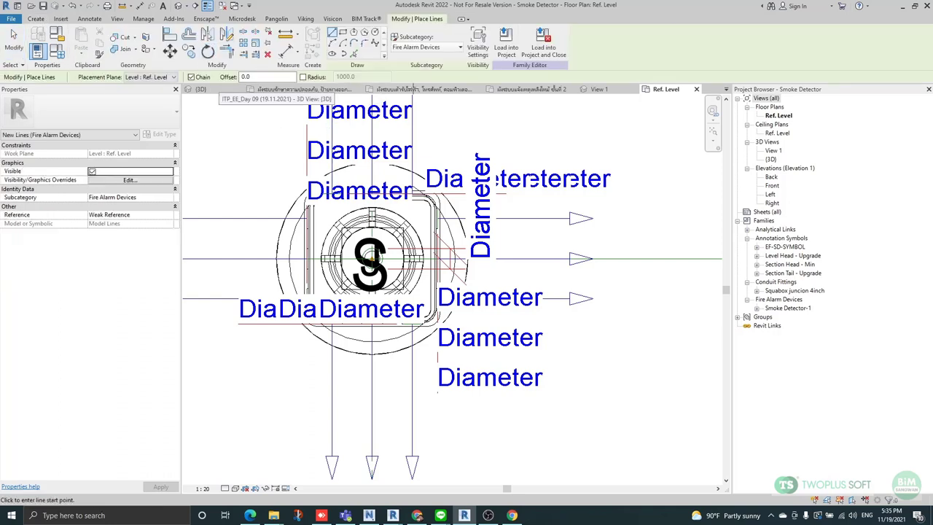
left_click(374, 32)
scroll(386, 255, "up", 5)
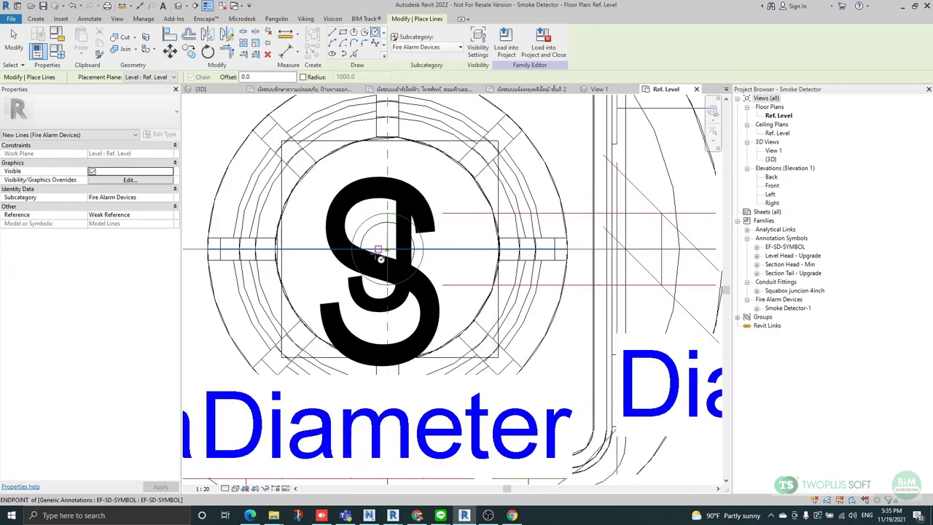
left_click(389, 253)
scroll(543, 246, "down", 4)
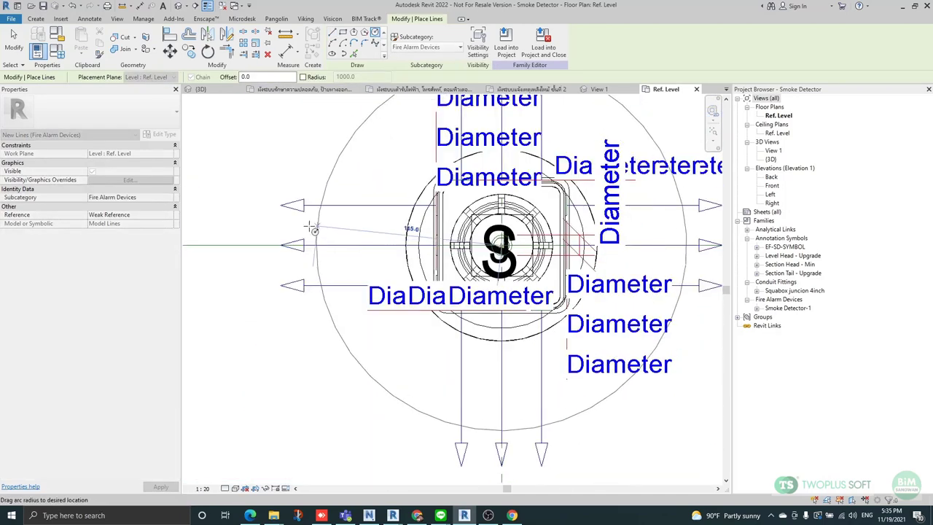
type("300")
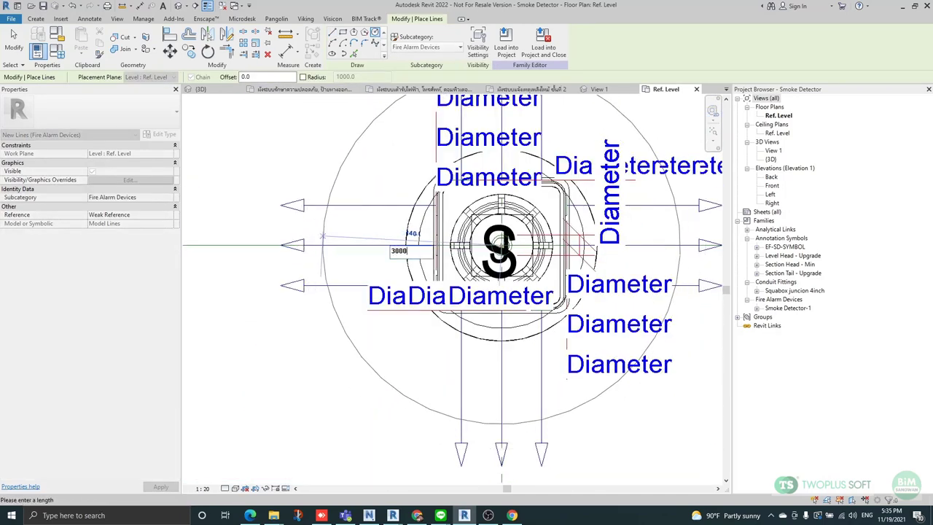
key("Return")
scroll(467, 241, "down", 4)
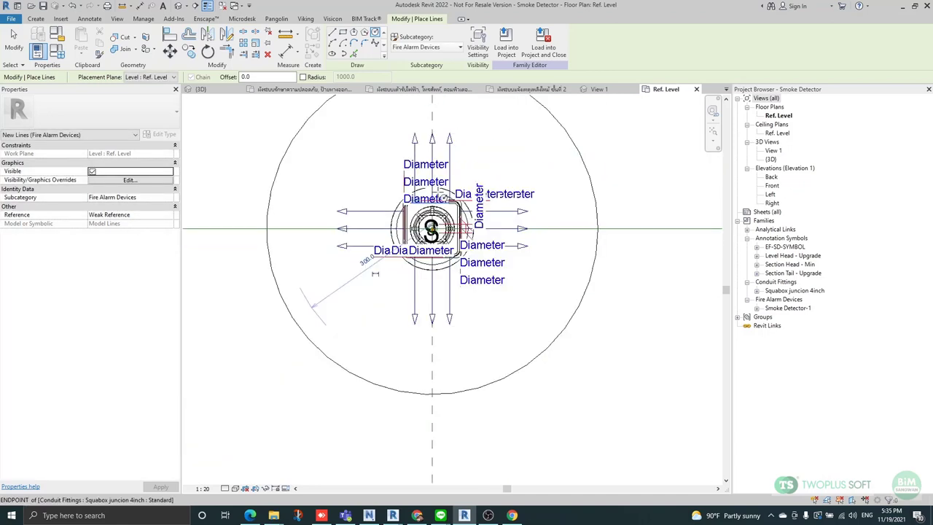
key("Escape")
key("Escape")
Link the 300 mm circle's visibility to a new instance family parameter named Radius Smoke Clearance, grouped under Other.
left_click(528, 157)
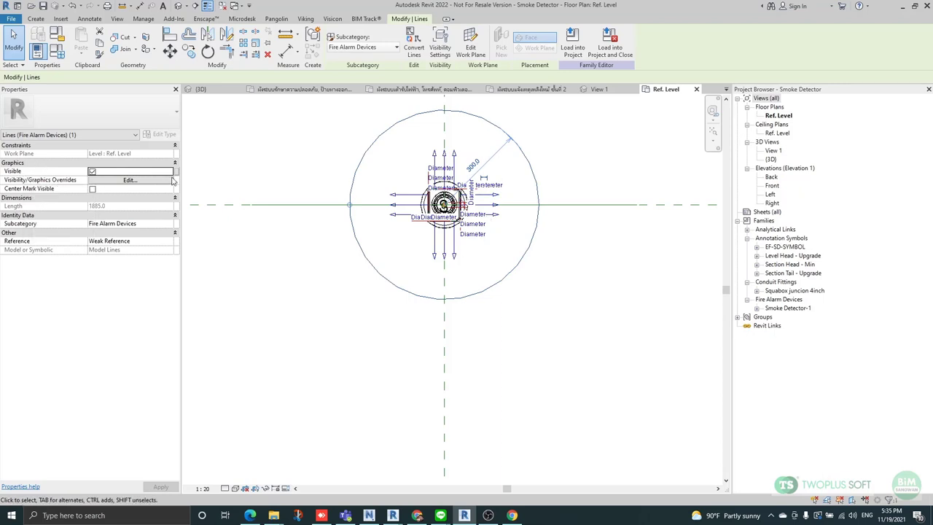
left_click(176, 171)
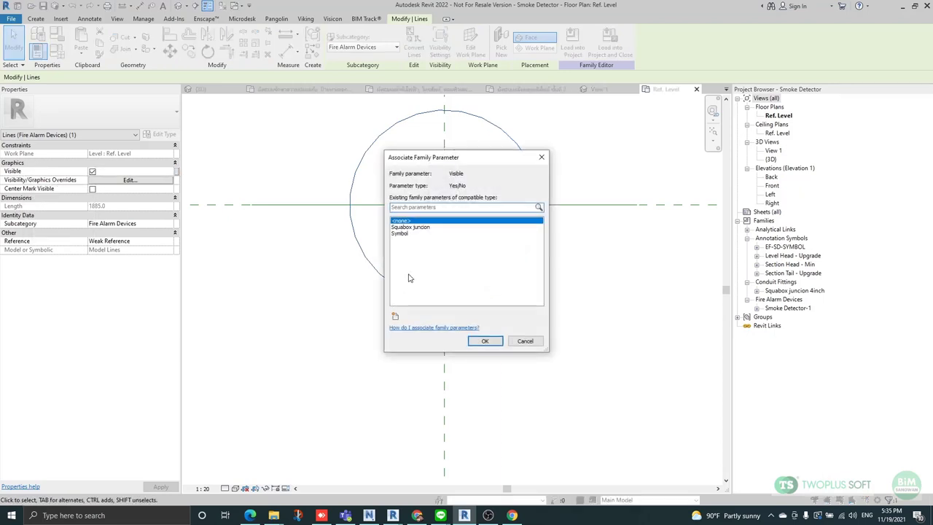
left_click(396, 317)
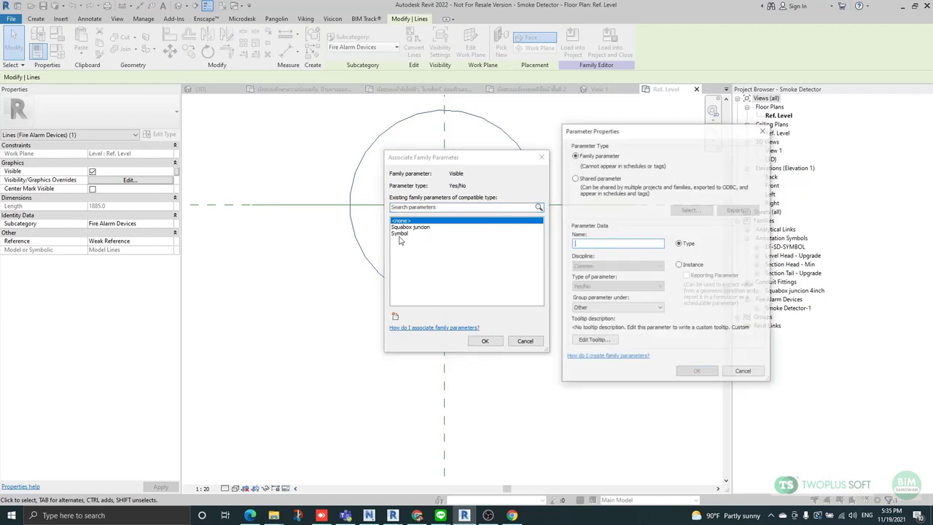
left_click(591, 242)
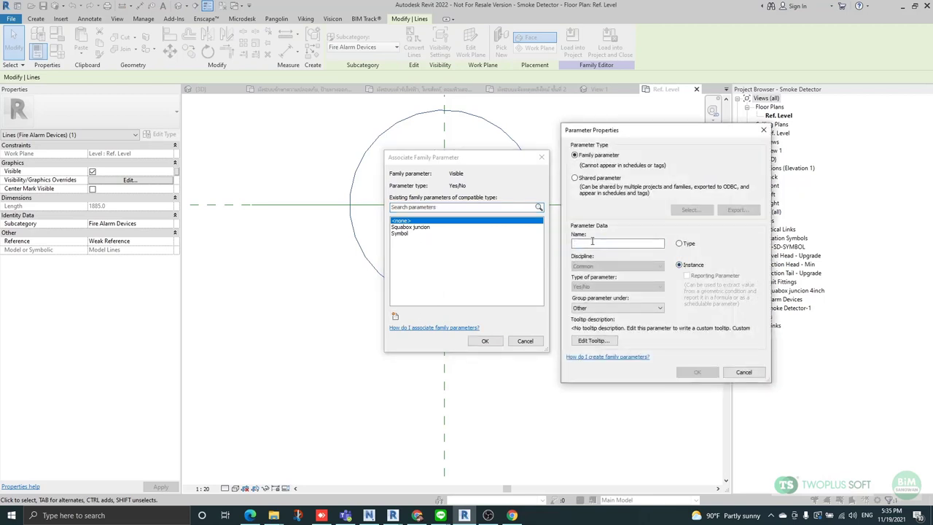
type("Radius Smoke Clearance")
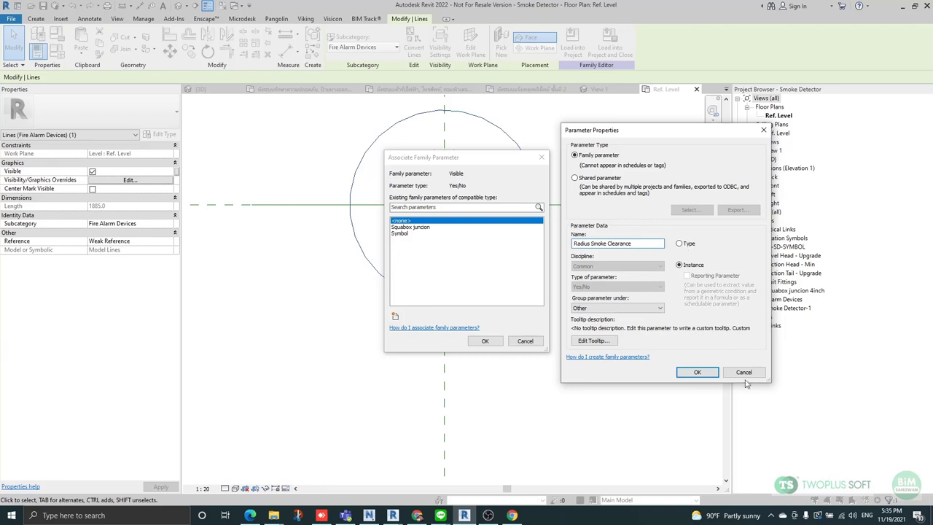
left_click(699, 372)
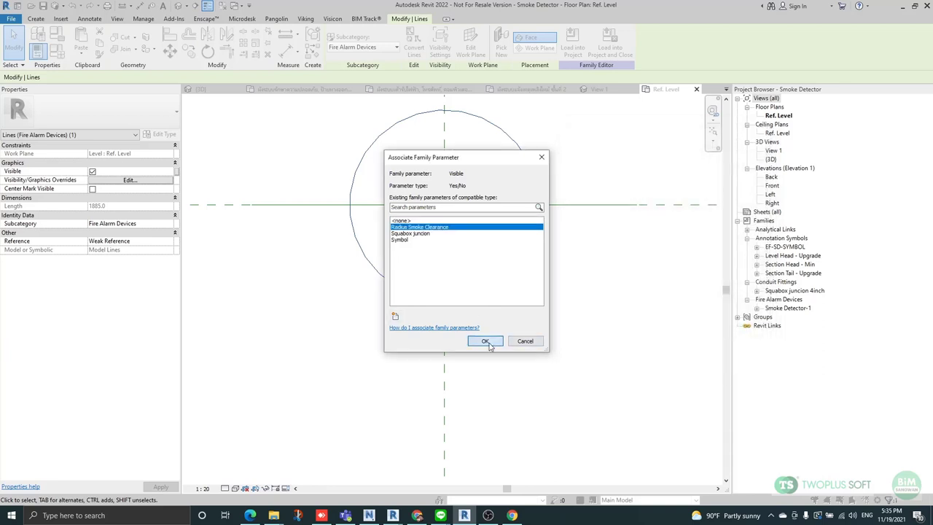
left_click(483, 340)
left_click(309, 344)
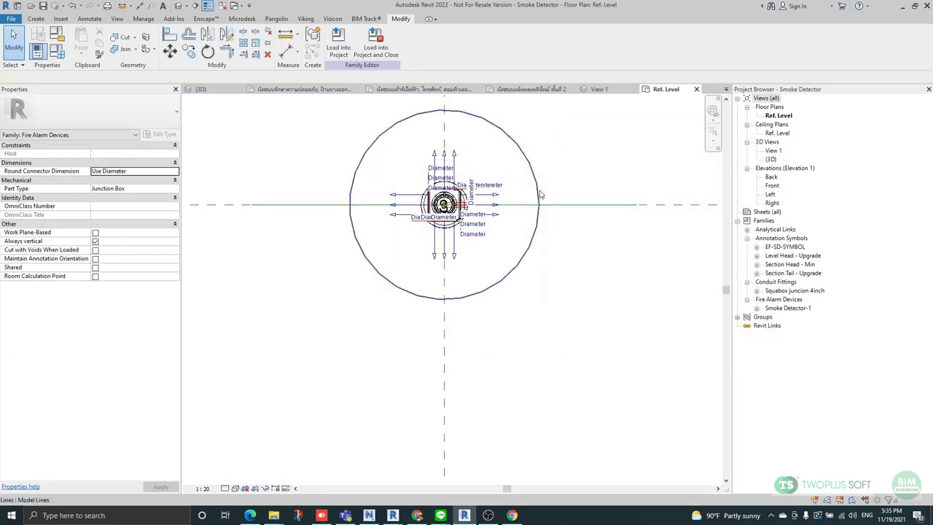
Load the edited Smoke Detector family into the project and show the detector between the downlight and the long grey box in 3D.
left_click(339, 44)
left_click(446, 249)
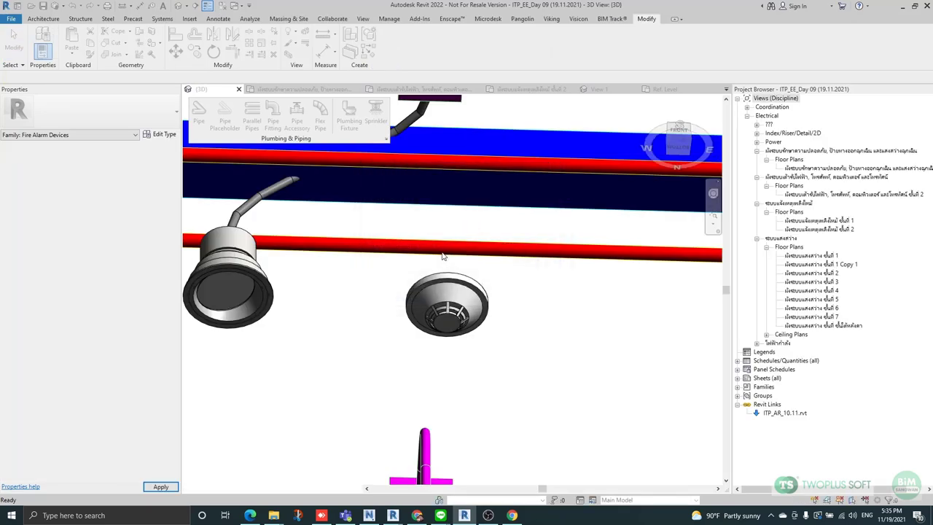
scroll(559, 344, "down", 5)
middle_click_drag(525, 328, 489, 409, "shift")
scroll(415, 296, "up", 3)
Test Radius Smoke Clearance on the placed smoke detector by switching it off and back on.
left_click(427, 300)
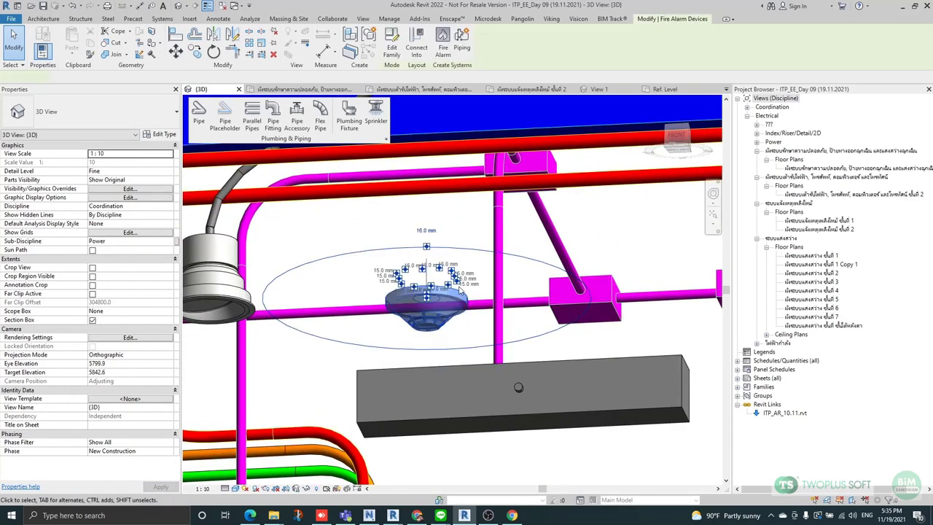
left_click(92, 321)
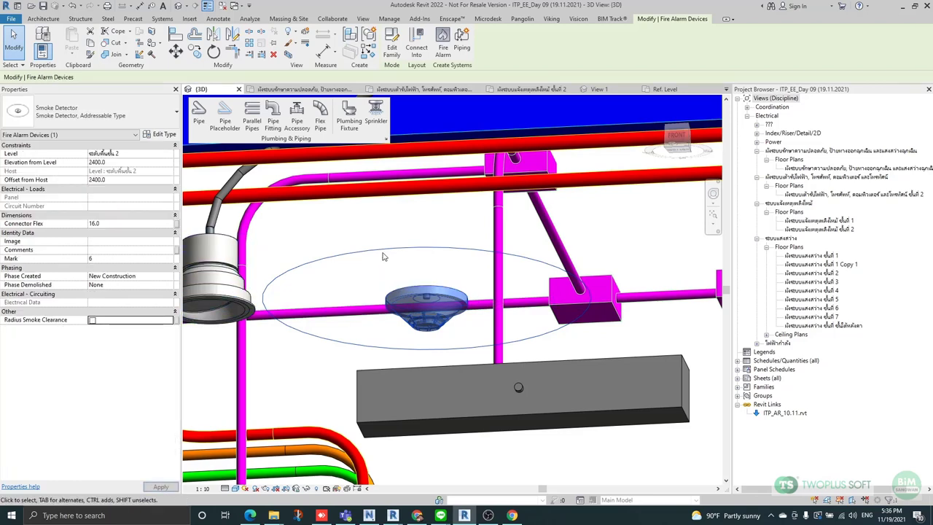
key("Escape")
left_click(425, 298)
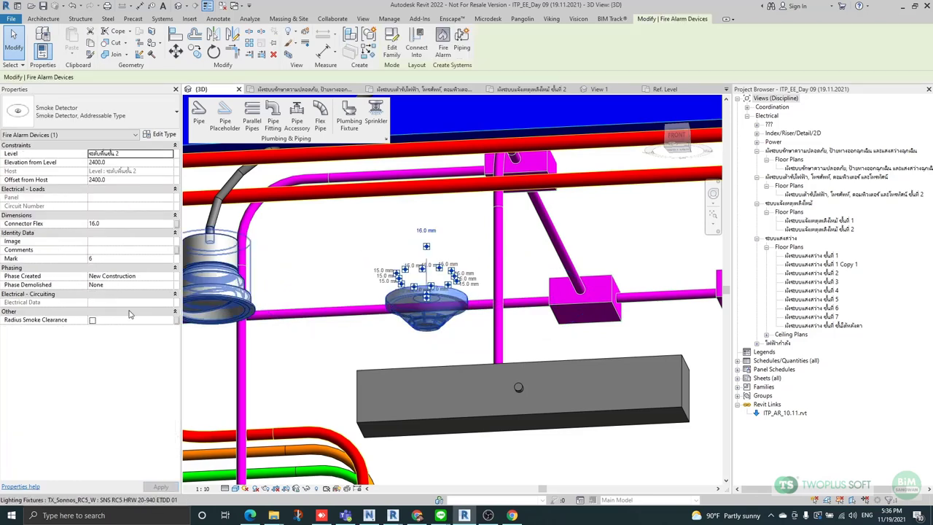
left_click(94, 323)
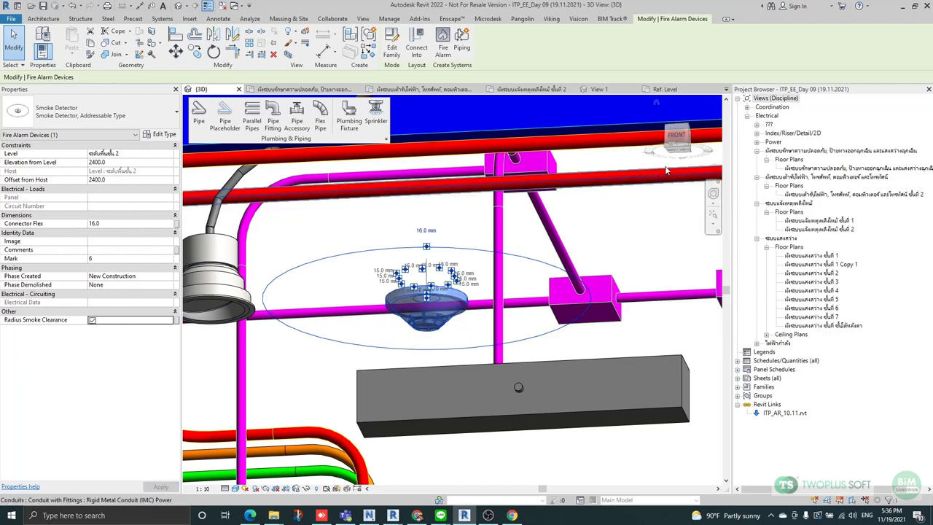
From the front view, move the smoke detector horizontally until the edge of its clearance circle meets the base of the neighbouring downlight.
left_click(677, 137)
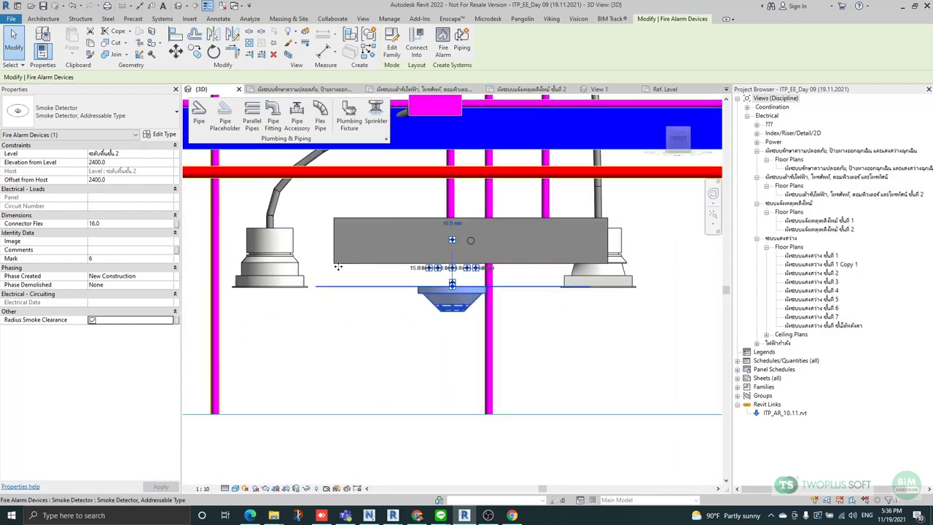
left_click(175, 51)
scroll(344, 312, "up", 5)
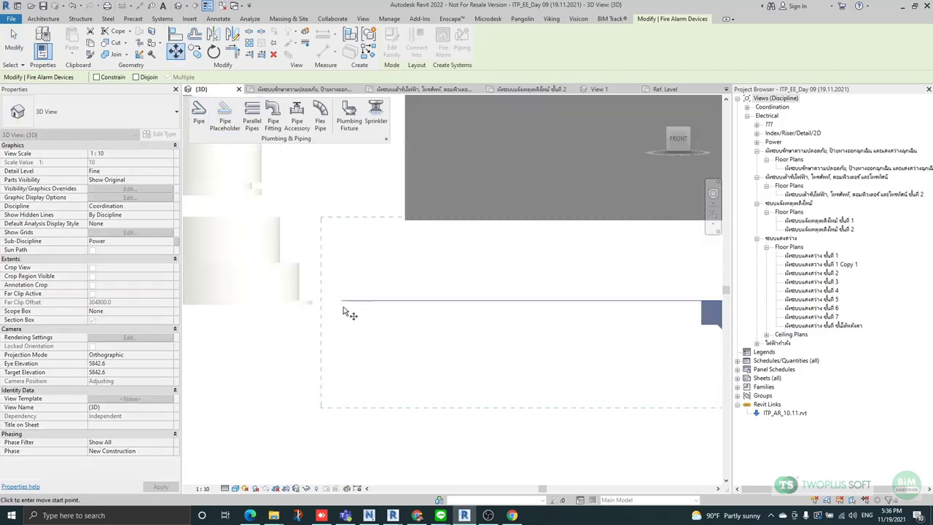
left_click(340, 302)
left_click(337, 298)
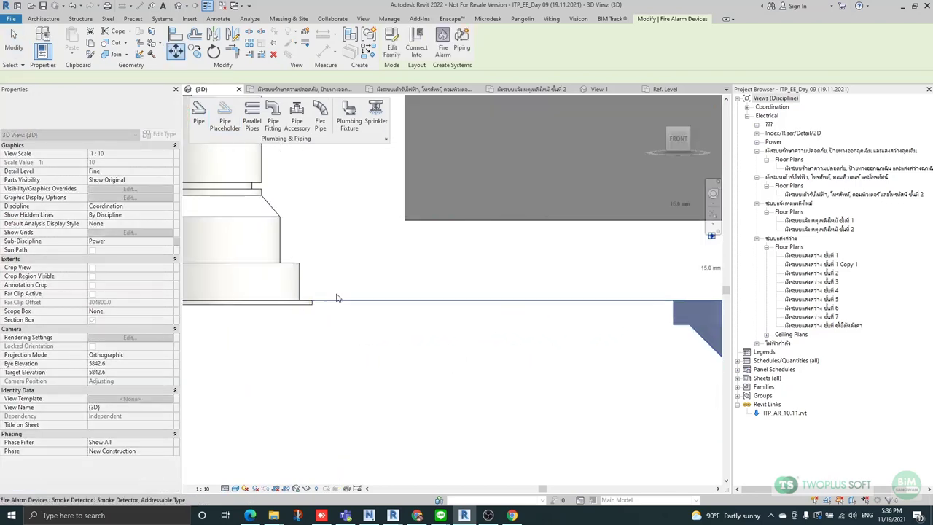
scroll(350, 288, "down", 5)
left_click(477, 352)
Orbit around the moved smoke detector and reopen its family for editing in the Ref. Level plan.
middle_click_drag(476, 352, 532, 277, "shift")
left_click(542, 285)
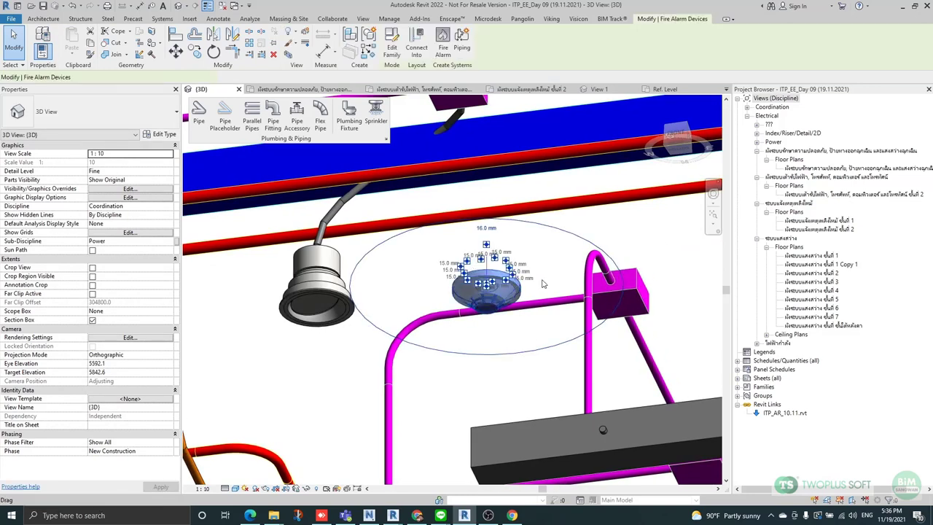
double_click(496, 300)
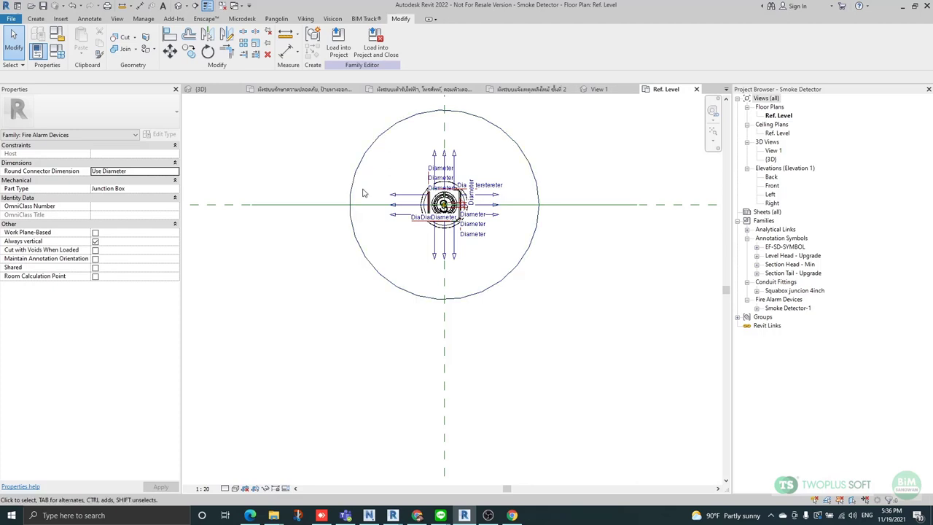
scroll(361, 196, "up", 2)
middle_click_drag(379, 142, 358, 246)
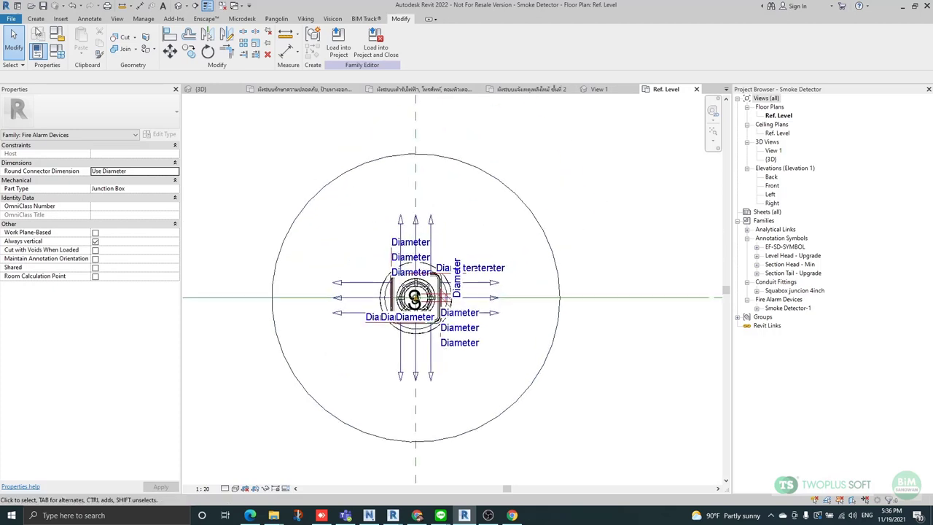
Draw four parallel diagonal model lines as hatching across the 300 mm circle, each ending on its edge.
left_click(36, 19)
left_click(192, 42)
left_click(293, 226)
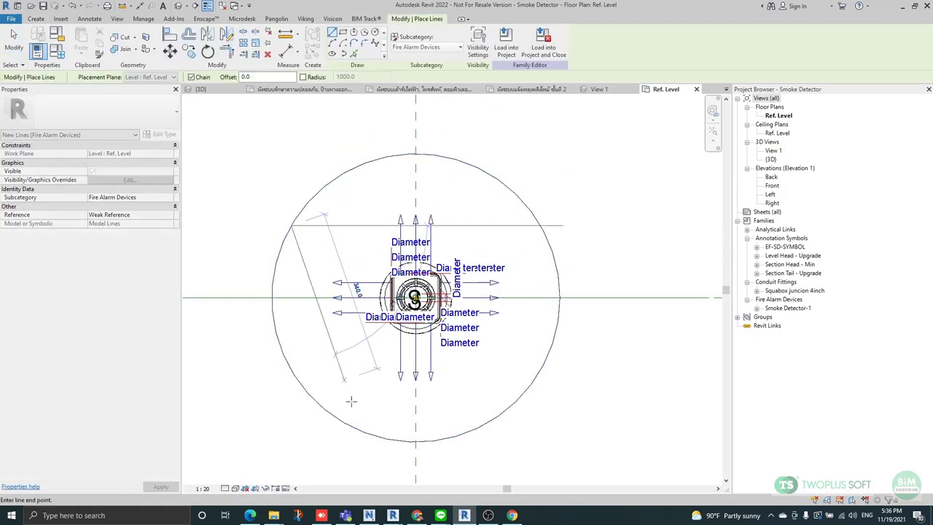
left_click(367, 430)
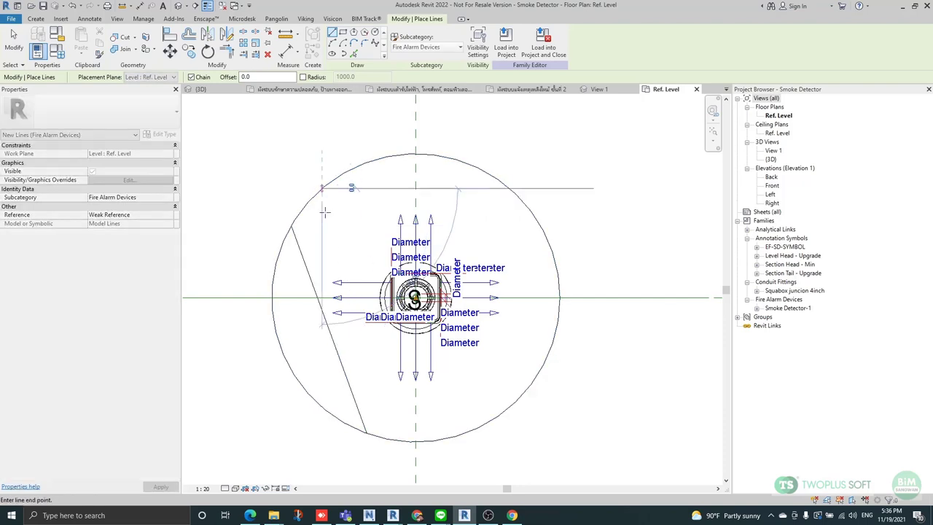
left_click(414, 442)
key("Escape")
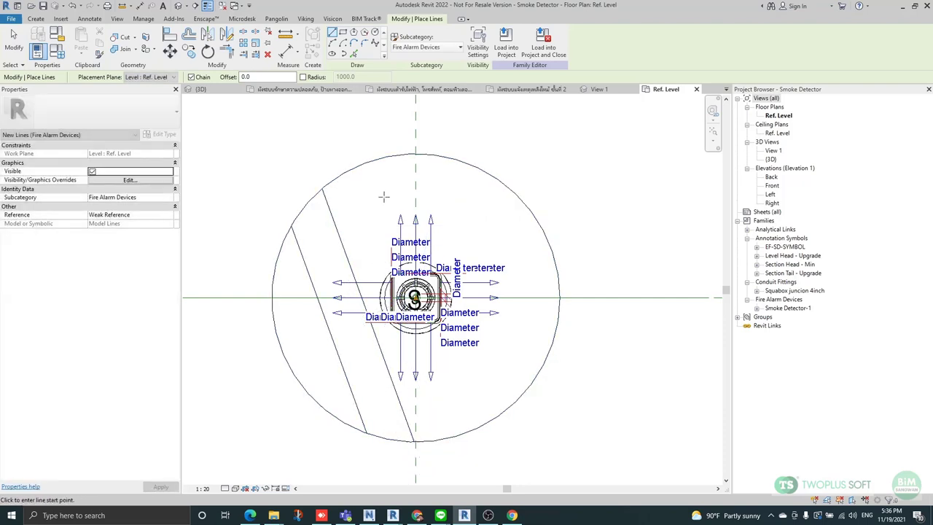
left_click(353, 168)
left_click(449, 437)
key("Escape")
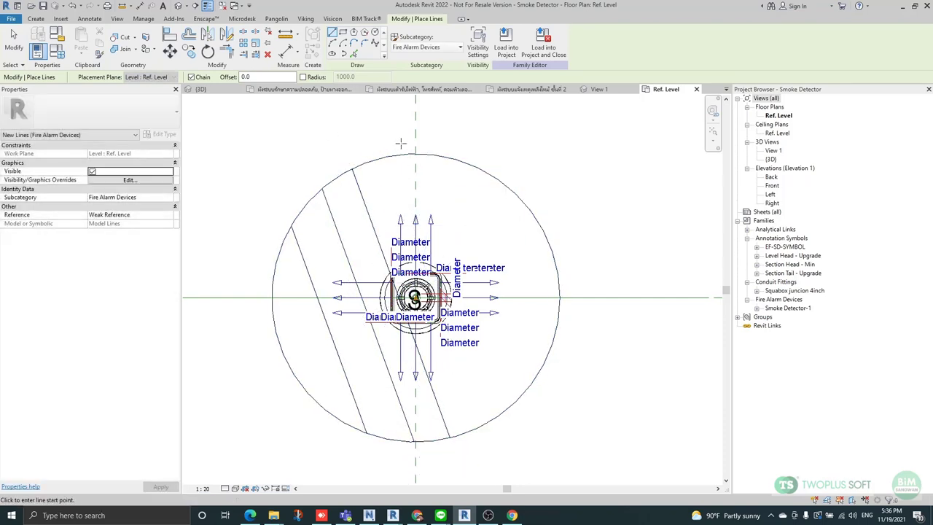
left_click(387, 155)
left_click(482, 421)
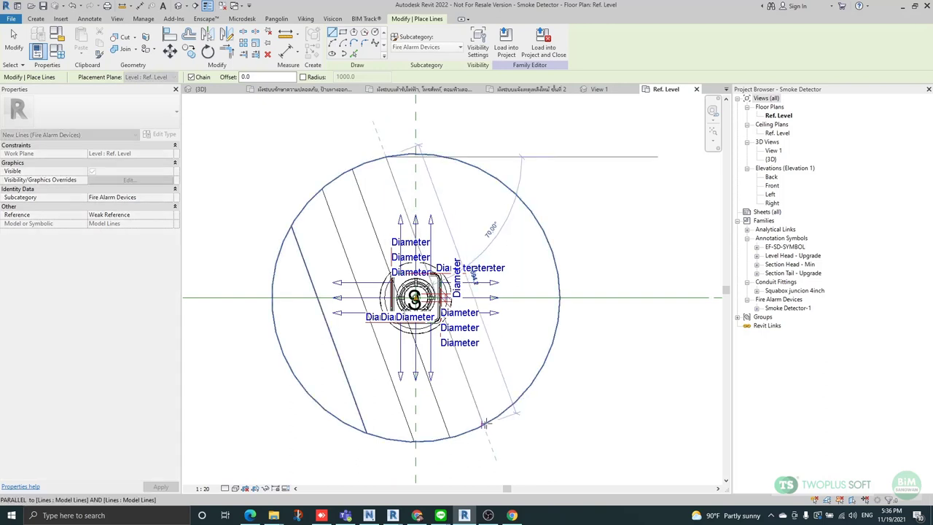
key("Escape")
key("Escape")
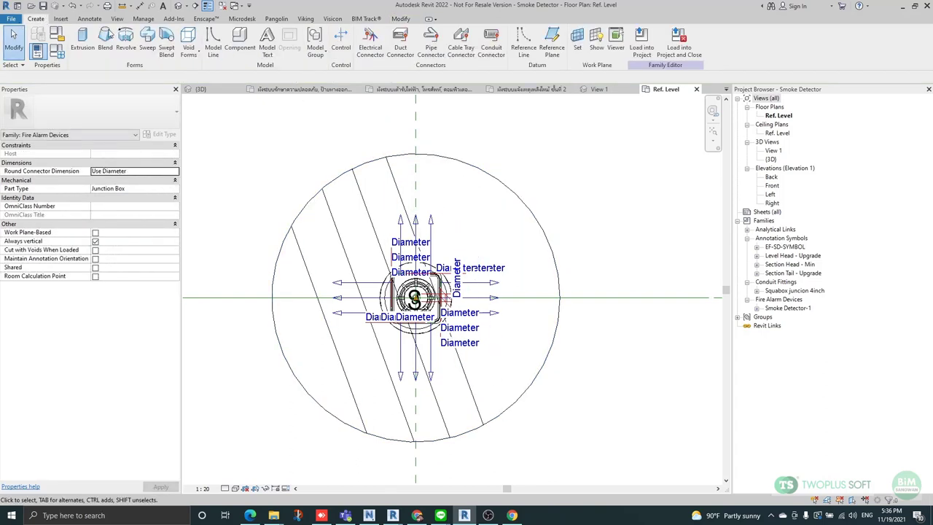
Draw another model-line circle of 300 mm radius from the detector's centre, snapped to the existing circle's quadrant.
left_click(213, 43)
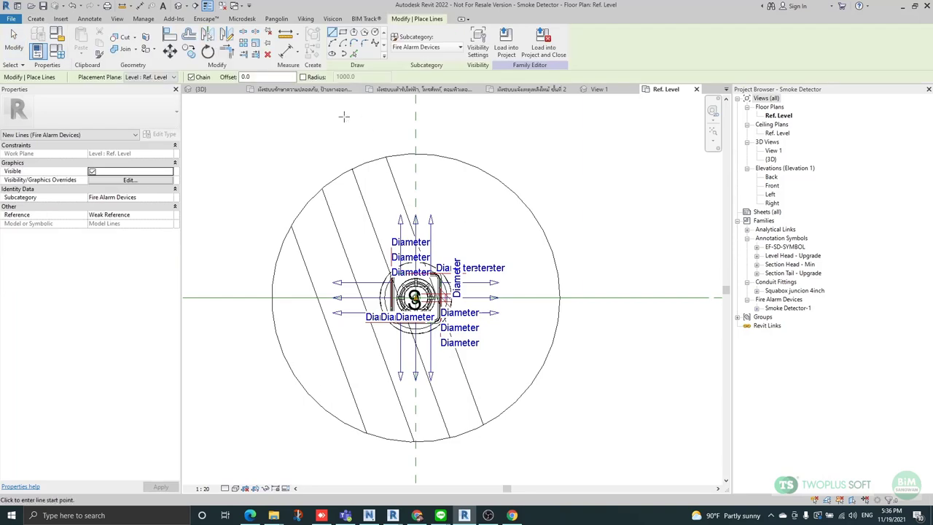
left_click(375, 33)
scroll(416, 302, "up", 5)
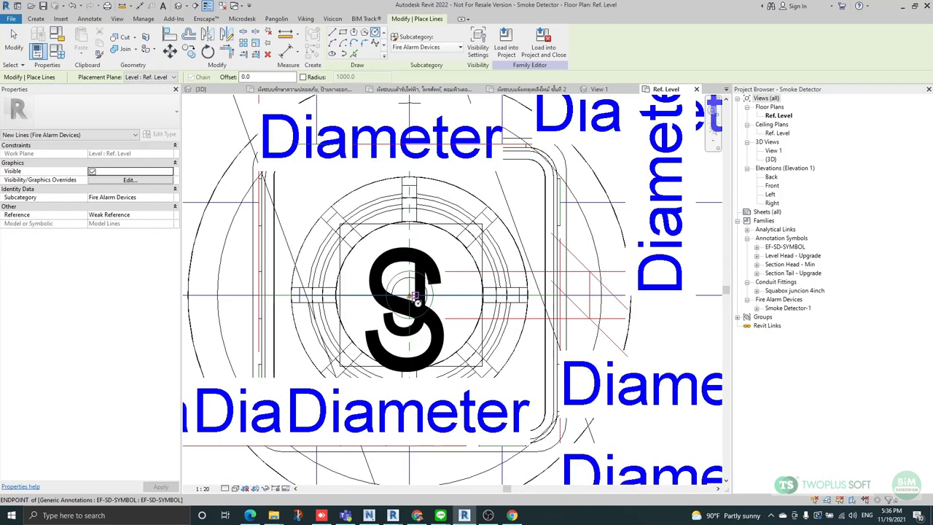
scroll(416, 303, "up", 4)
scroll(413, 296, "down", 9)
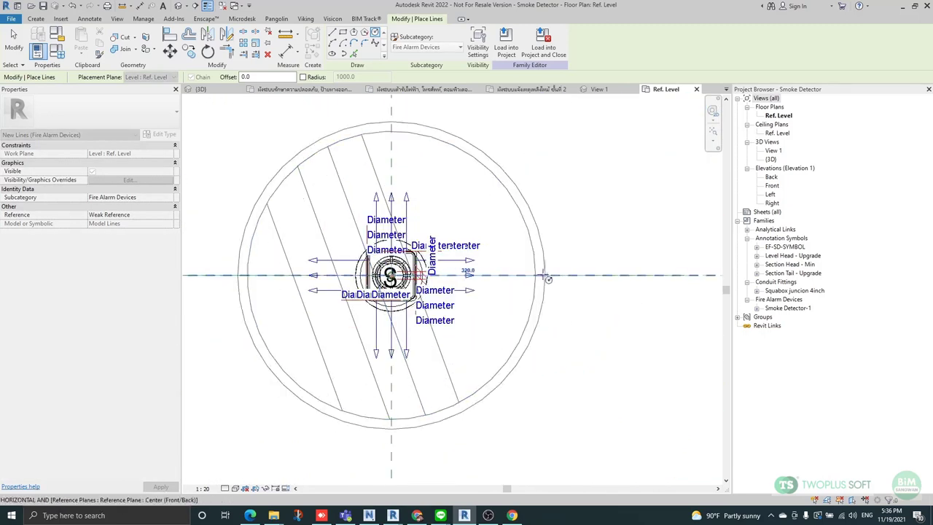
scroll(534, 280, "up", 3)
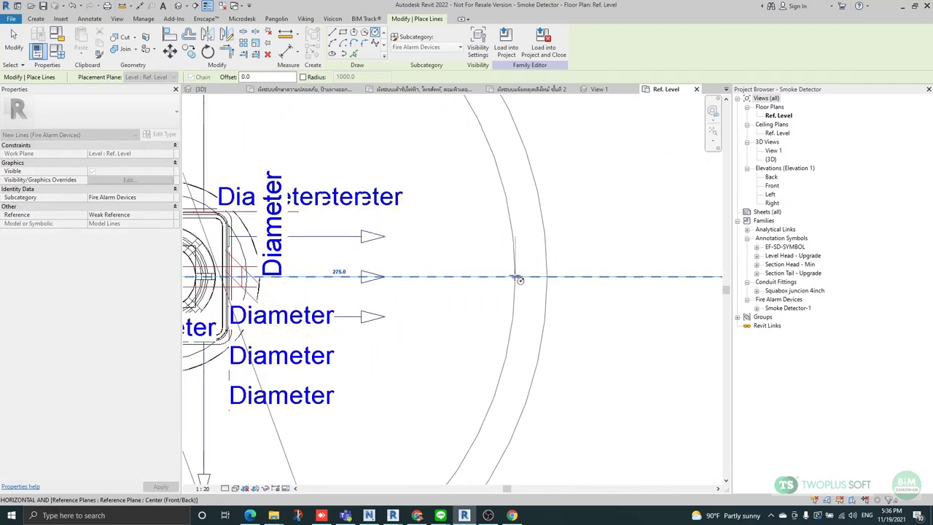
scroll(510, 277, "up", 1)
scroll(572, 281, "down", 1)
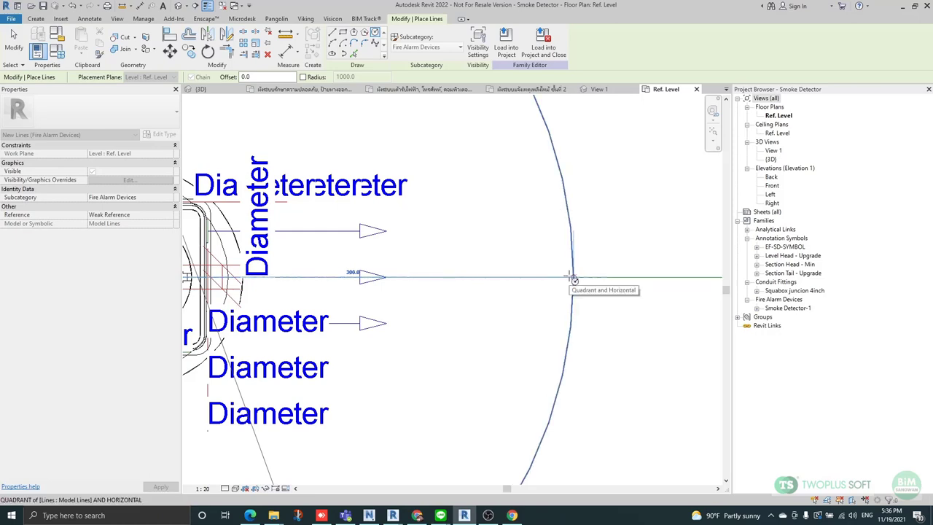
left_click(575, 279)
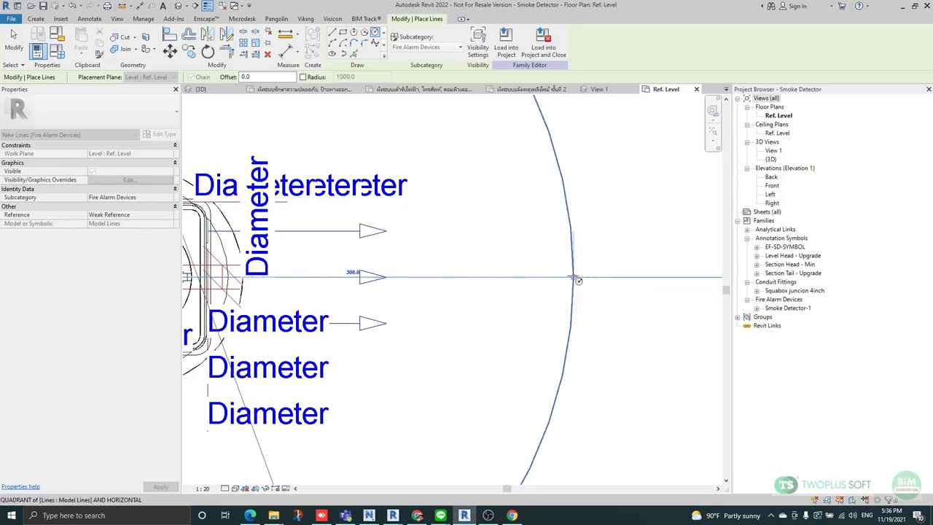
scroll(575, 279, "down", 5)
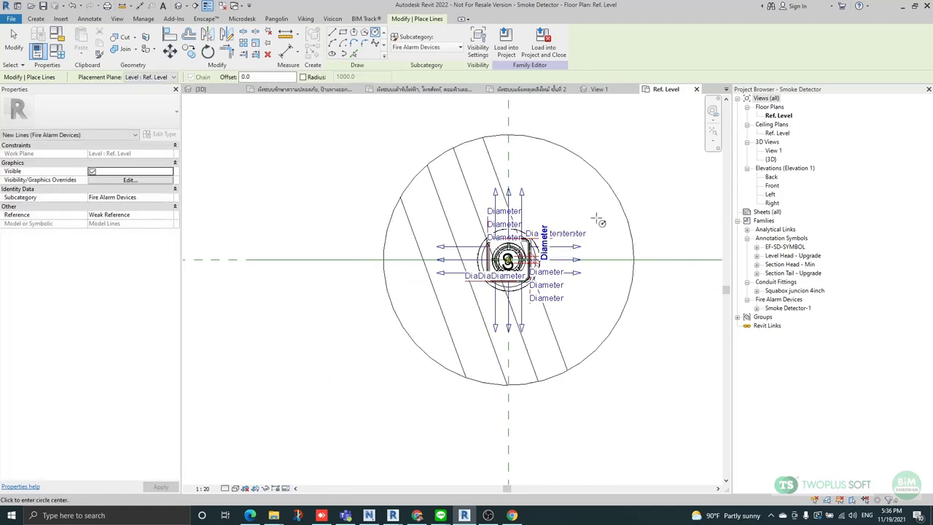
scroll(497, 160, "up", 2)
key("Escape")
key("Escape")
Delete the four diagonal hatch lines inside the clearance circle.
left_click(489, 151)
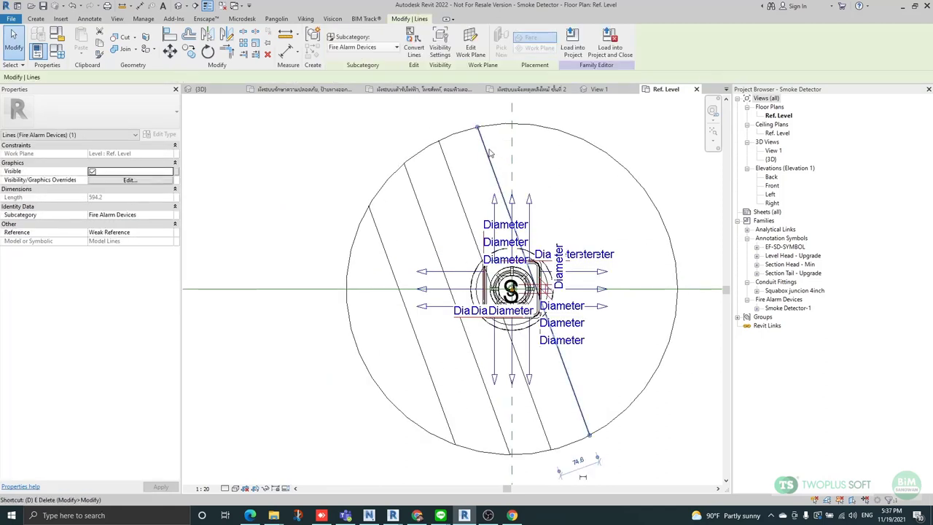
key("Delete")
left_click_drag(462, 171, 413, 210)
key("Delete")
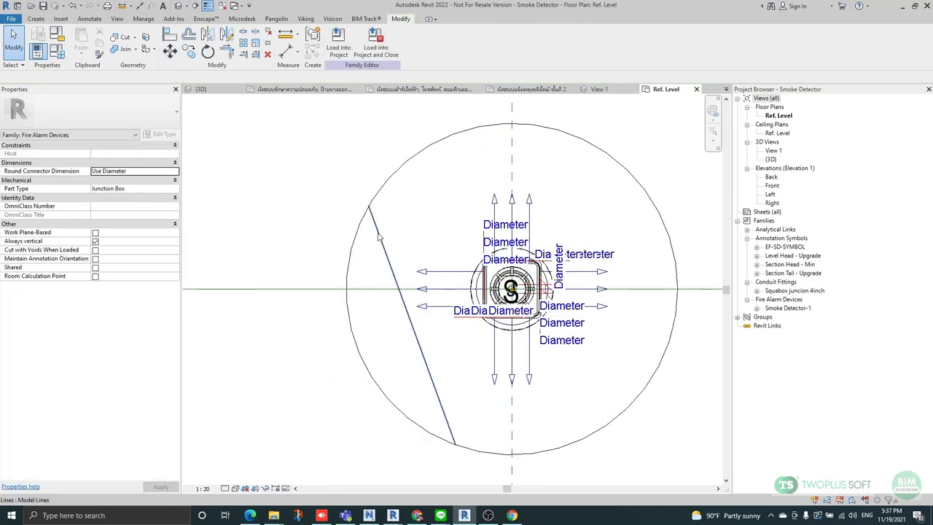
left_click(380, 237)
key("Delete")
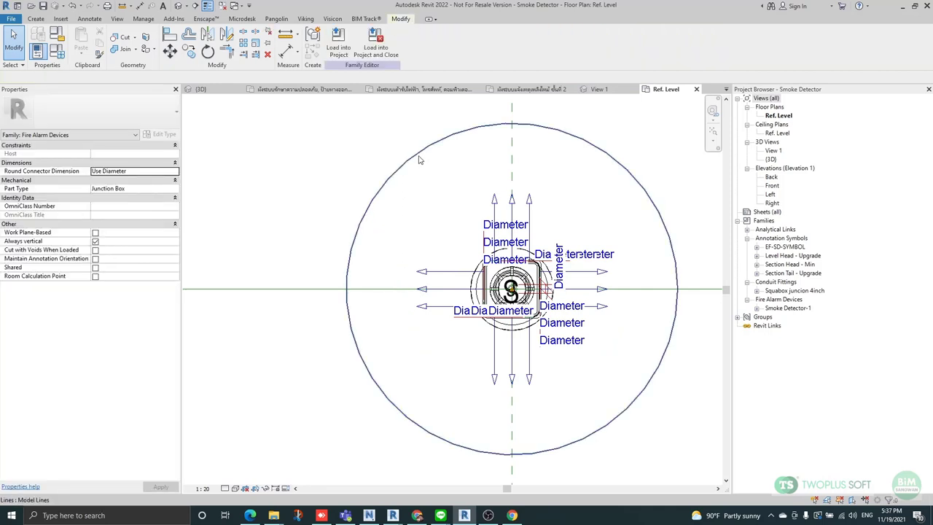
Check the visibility parameter associated with the 300 mm circle and keep Radius Smoke Clearance as the association.
left_click(421, 164)
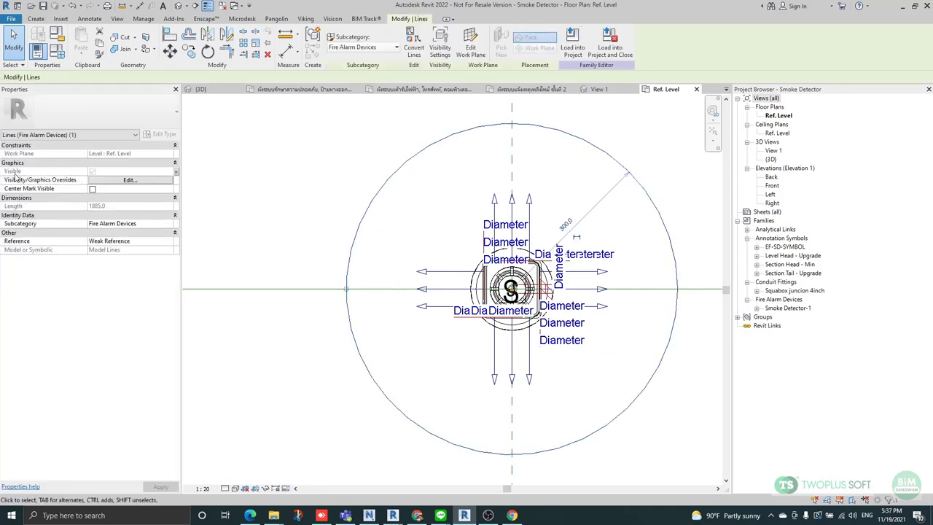
left_click(177, 172)
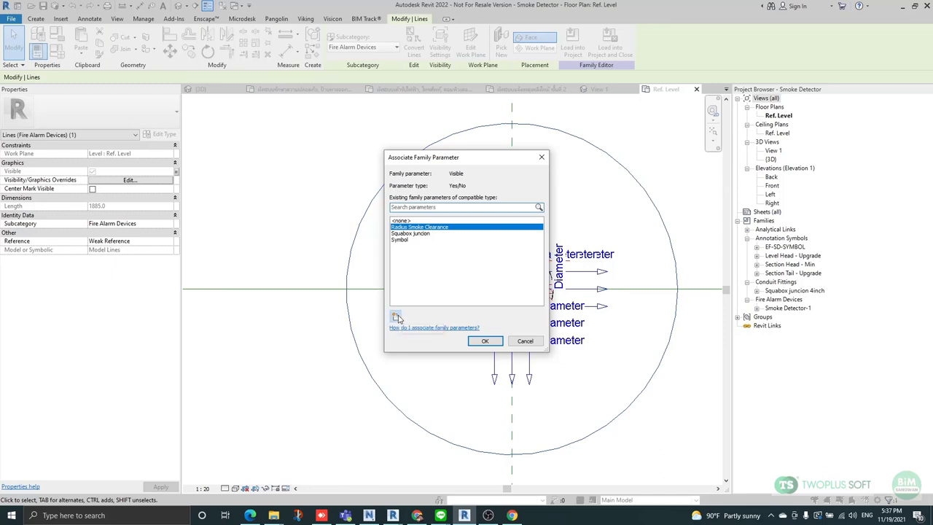
left_click(396, 317)
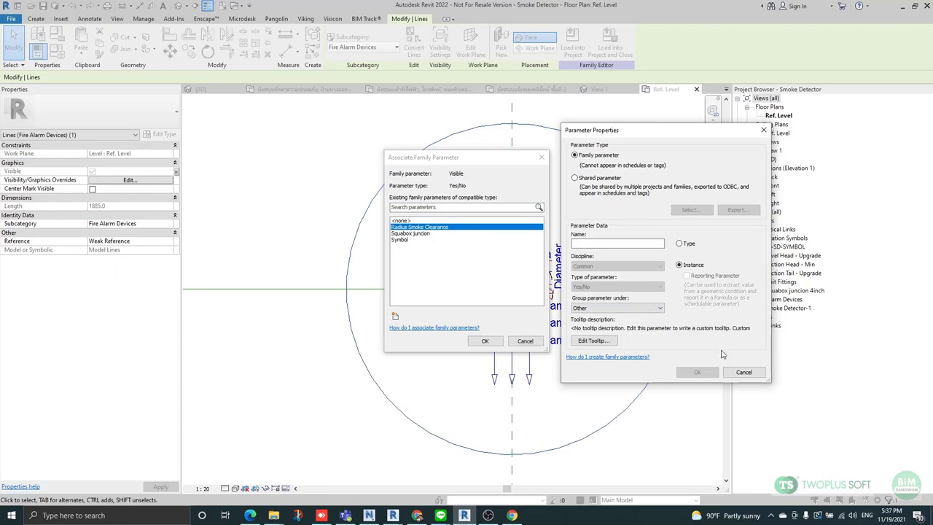
left_click(743, 372)
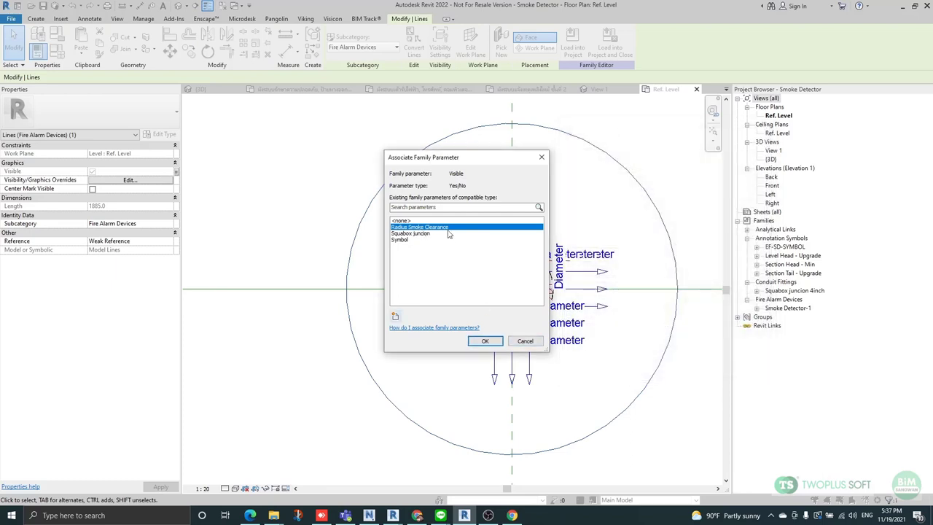
left_click(484, 340)
left_click(290, 232)
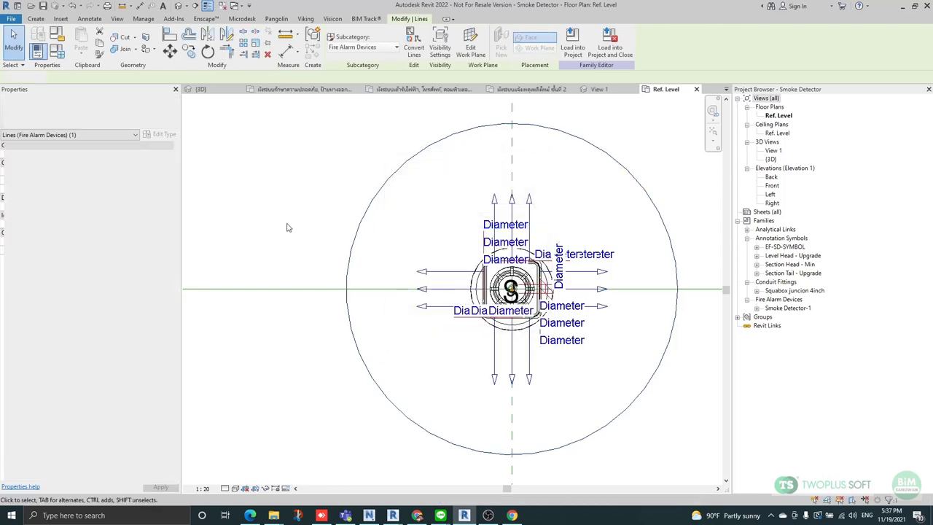
Load the family into the project, overwriting the existing version and its parameter values, and turn off the detector's Radius Smoke Clearance.
left_click(338, 44)
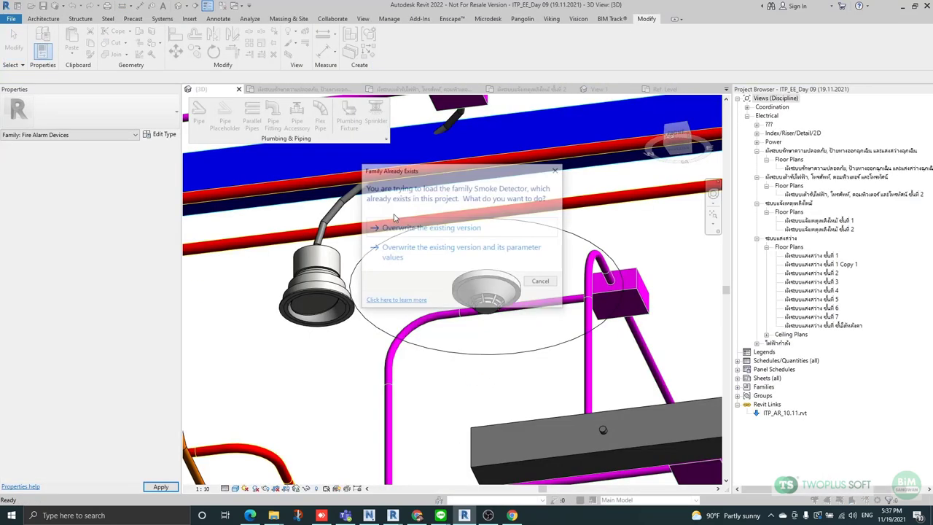
left_click(447, 257)
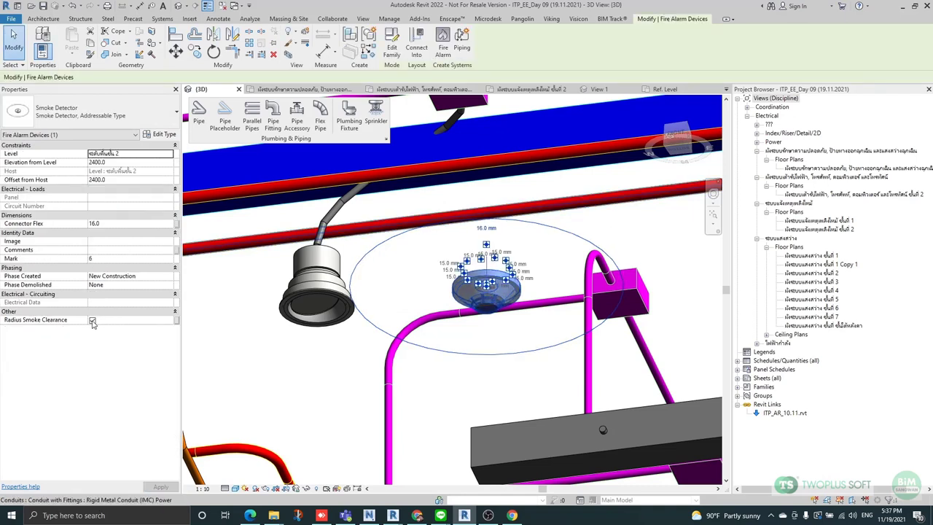
left_click(91, 321)
left_click(92, 321)
left_click(320, 388)
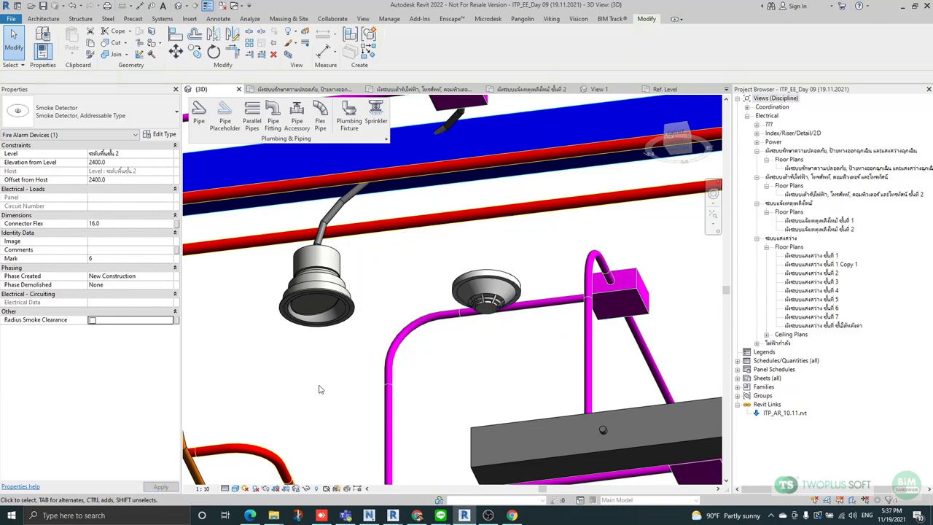
Select the smoke detector in the 3D view and reopen its family for editing.
scroll(571, 277, "down", 2)
left_click(521, 283)
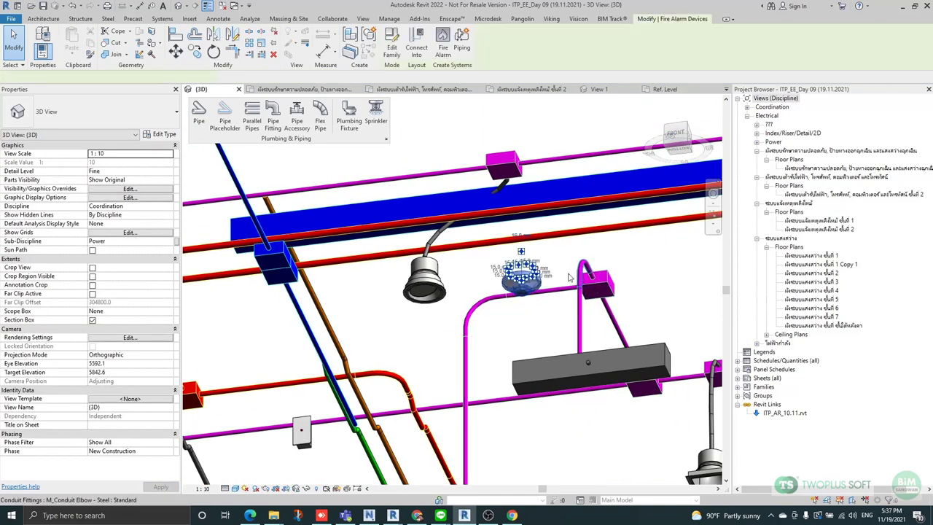
middle_click_drag(521, 283, 522, 221, "shift")
scroll(529, 233, "up", 4)
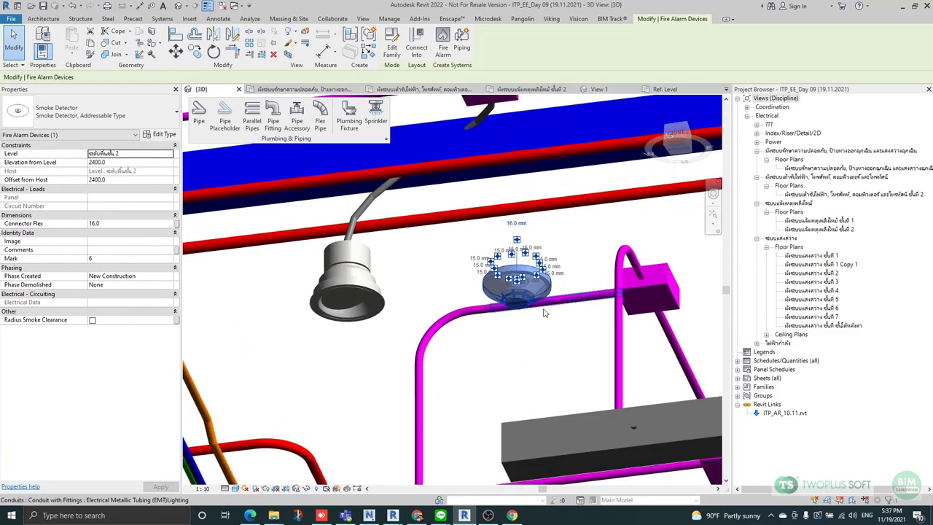
left_click(544, 312)
left_click(548, 283)
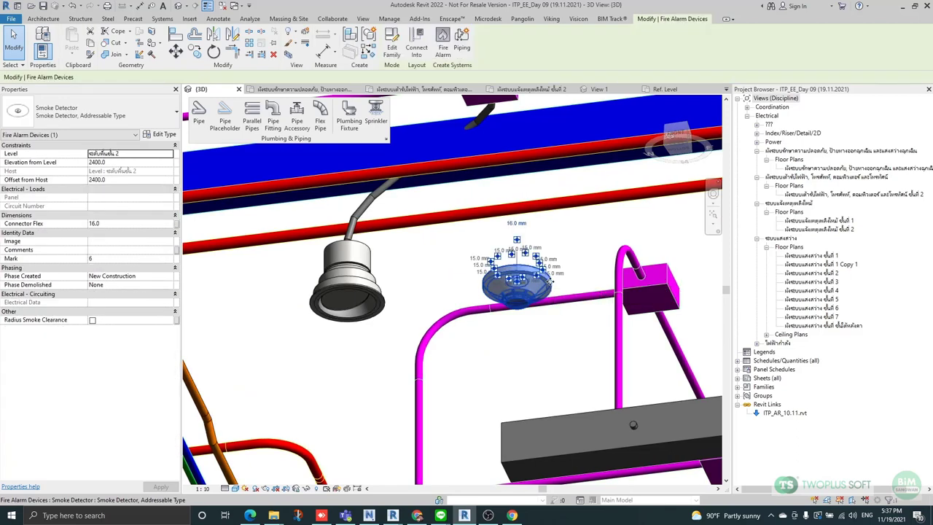
double_click(551, 281)
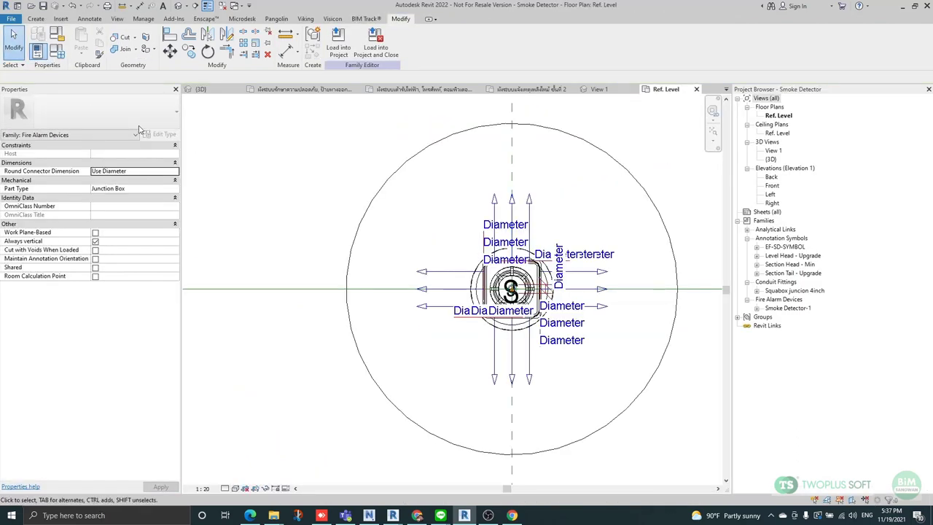
Draw a model-line circle of 6300 mm radius centred on the smoke detector at the reference plane intersection.
left_click(36, 18)
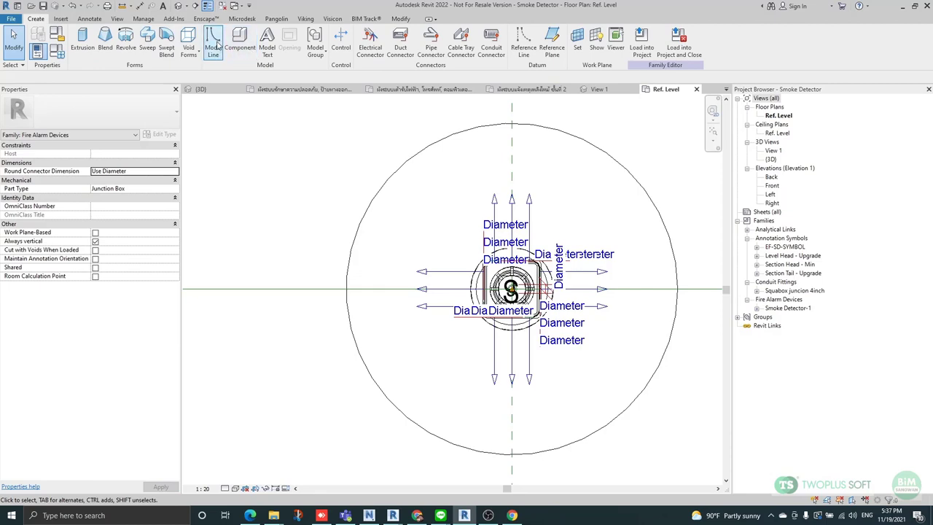
left_click(215, 40)
left_click(375, 32)
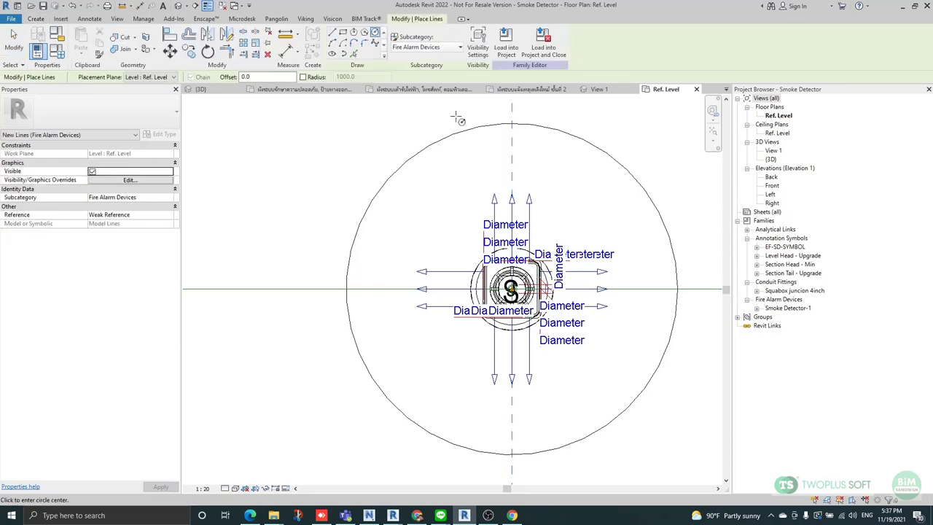
scroll(511, 289, "up", 1)
scroll(511, 289, "up", 4)
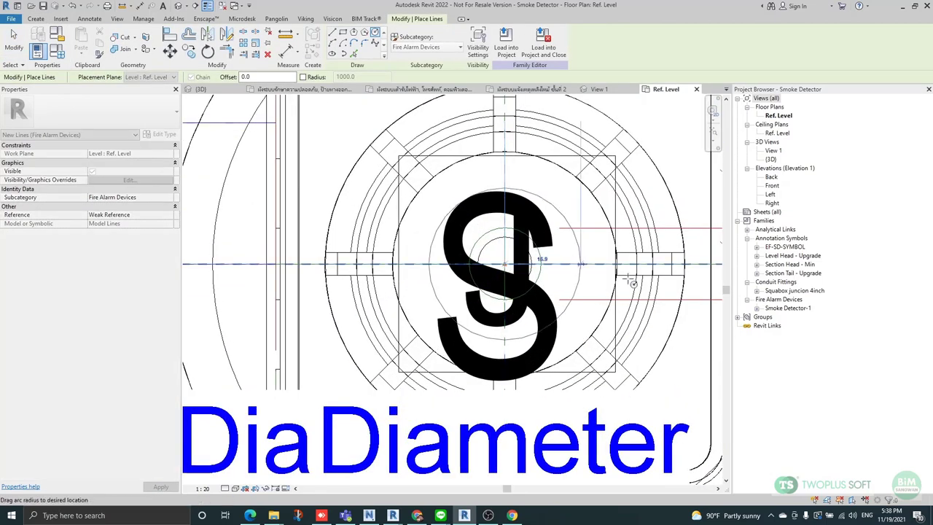
scroll(645, 285, "down", 3)
scroll(644, 284, "down", 3)
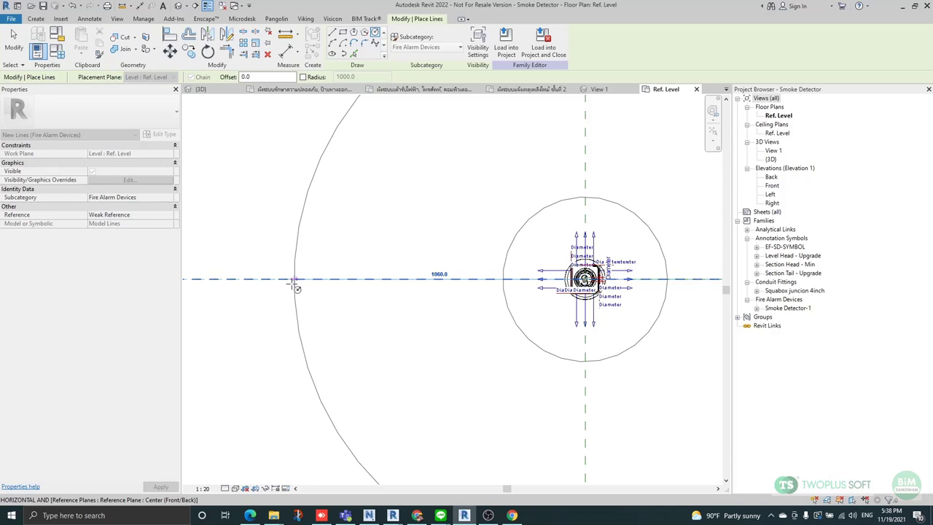
type("63")
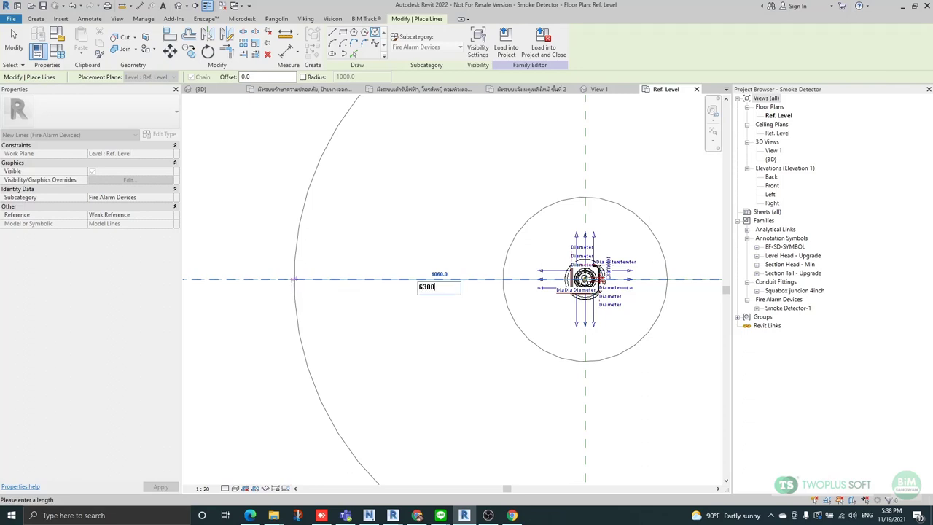
type("00")
key("Return")
scroll(476, 216, "down", 4)
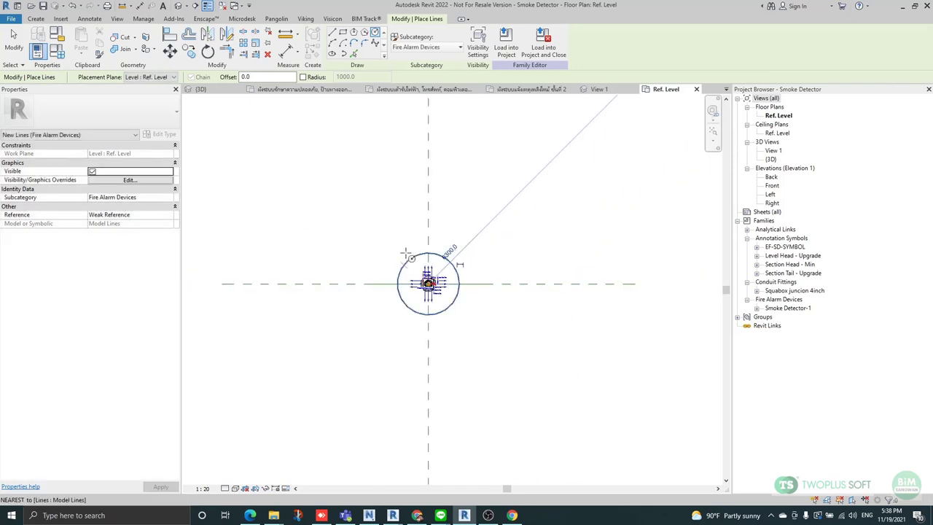
scroll(476, 216, "down", 2)
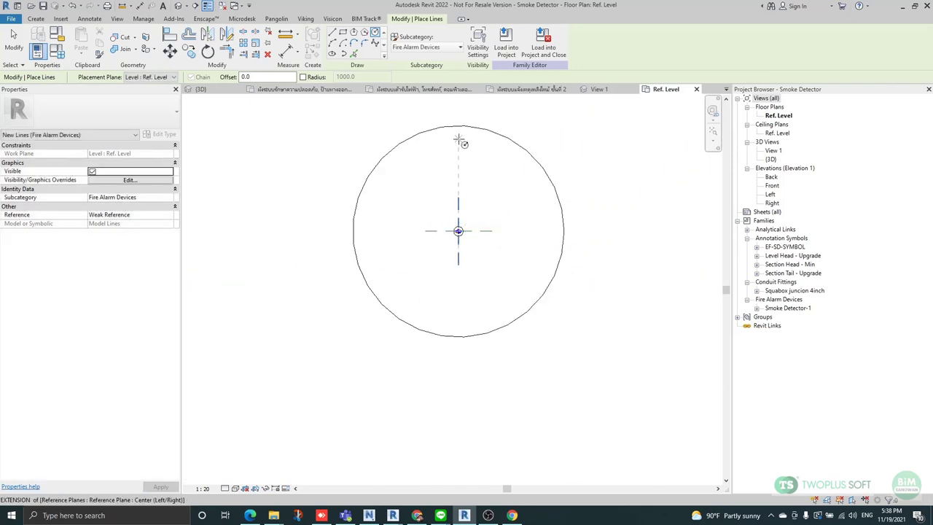
scroll(471, 144, "up", 3)
key("Escape")
Select the 6300 mm circle and examine which line subcategories are available for it.
left_click(532, 128)
scroll(500, 227, "up", 3)
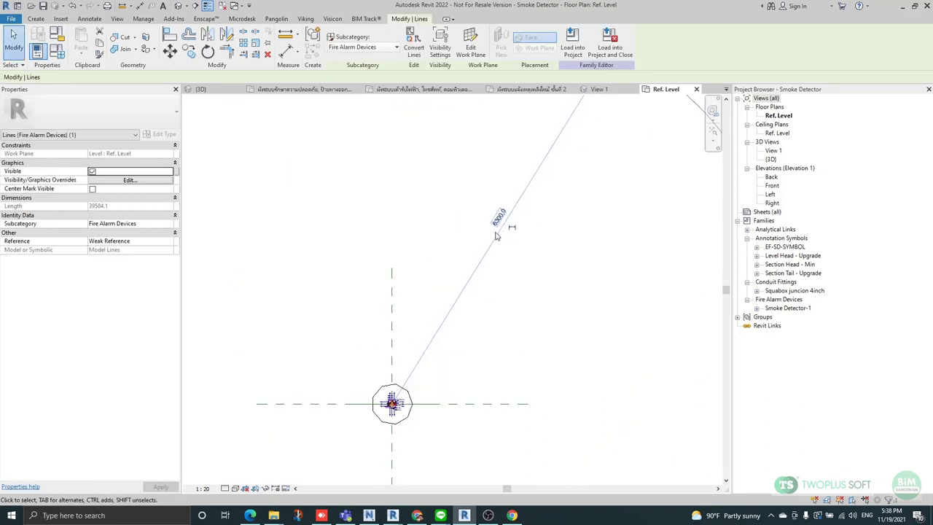
scroll(498, 231, "down", 2)
scroll(498, 230, "up", 1)
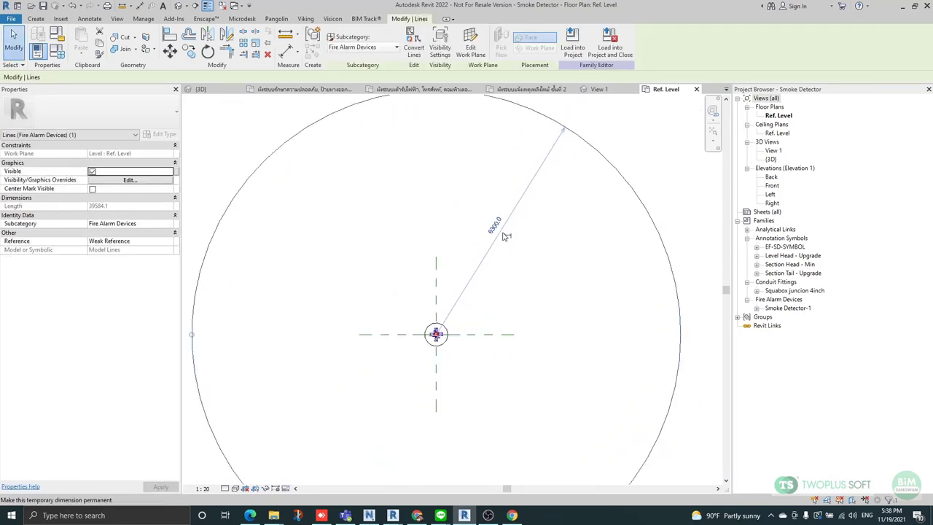
scroll(496, 230, "down", 2)
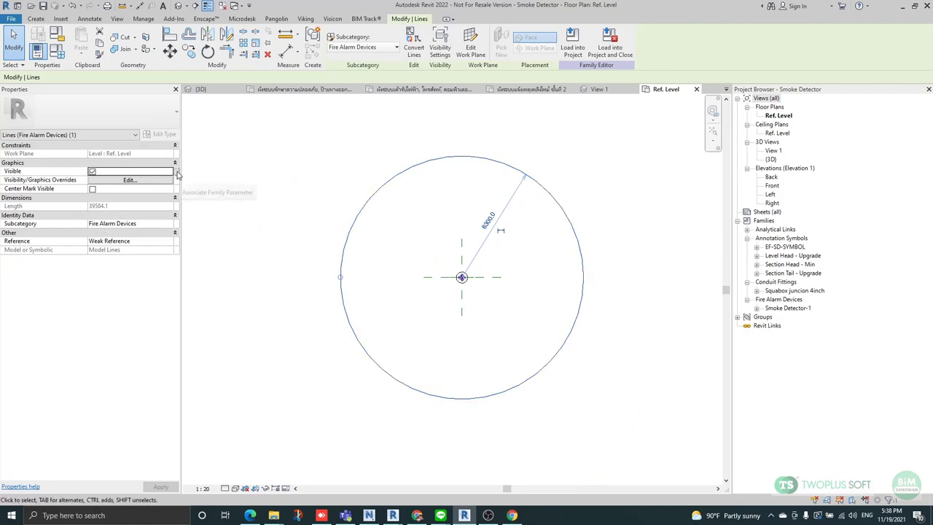
left_click(363, 49)
left_click(364, 48)
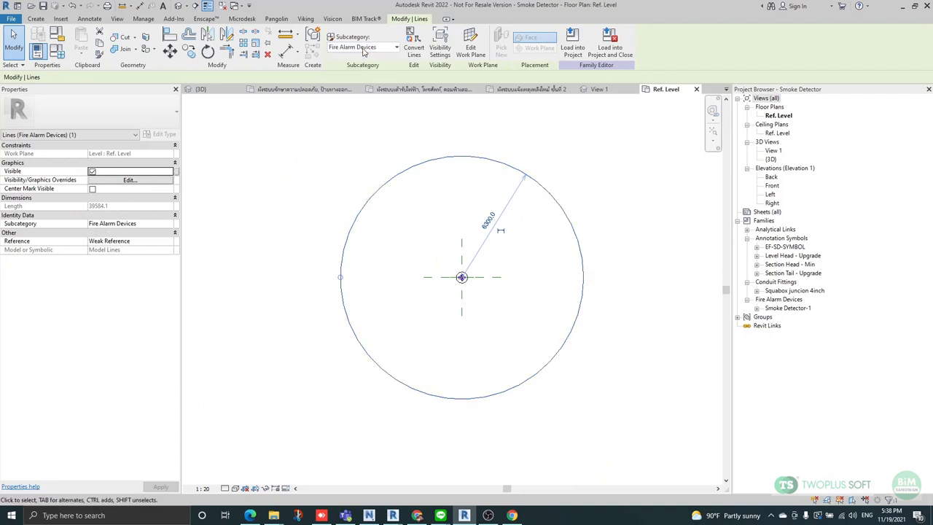
left_click(365, 48)
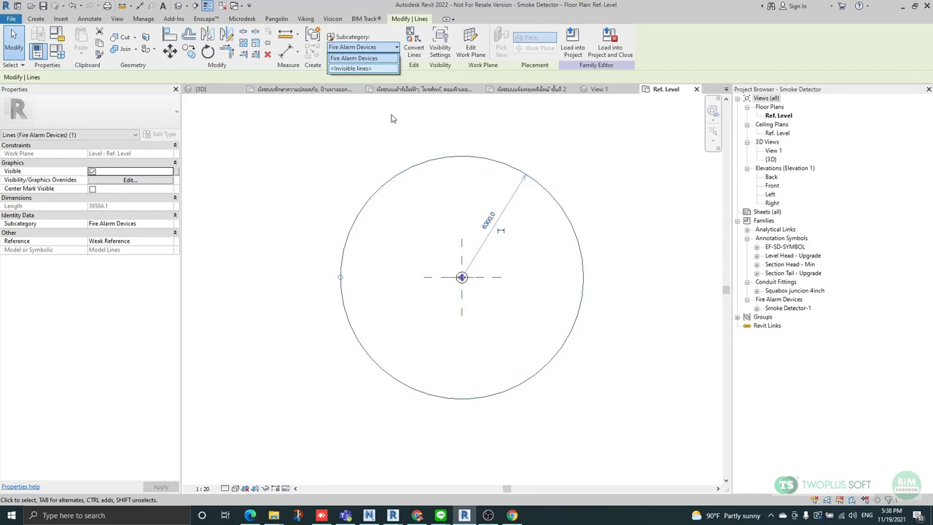
left_click(360, 169)
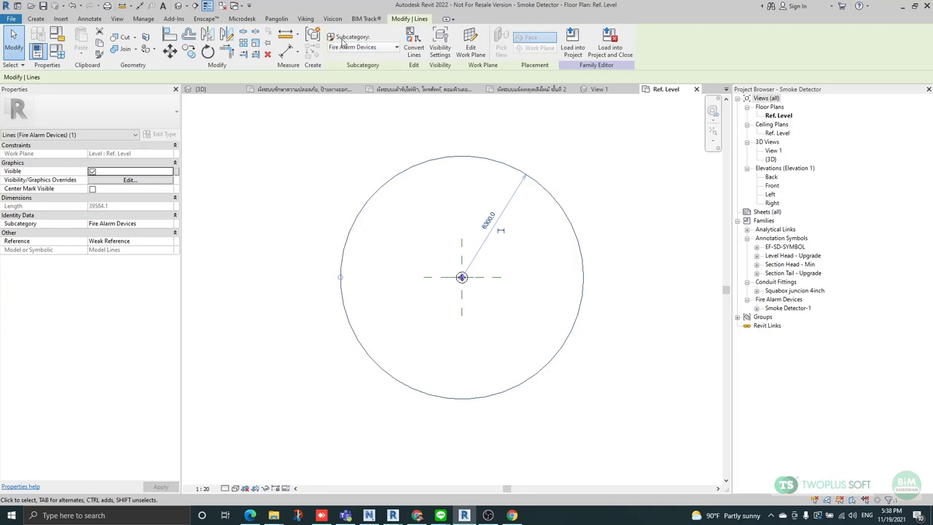
left_click(378, 49)
left_click(376, 48)
left_click(373, 48)
left_click(436, 184)
left_click(143, 19)
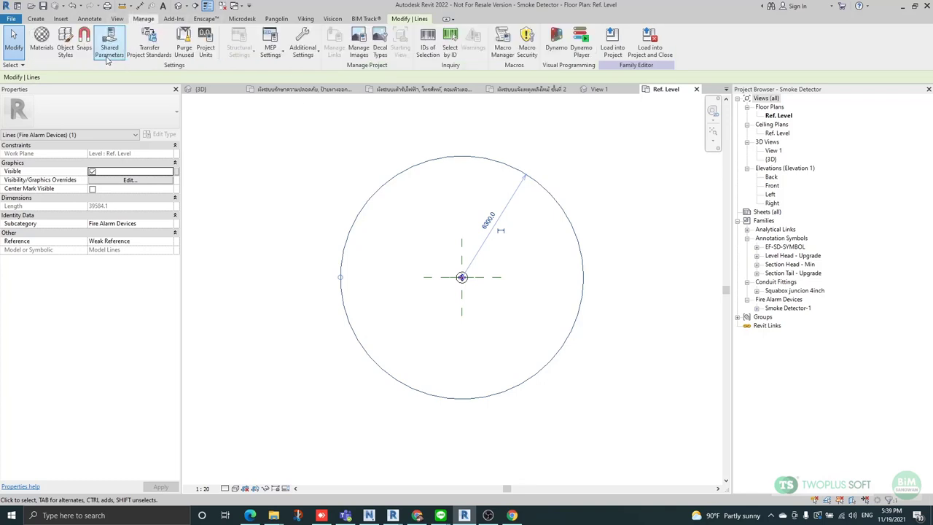
left_click(65, 44)
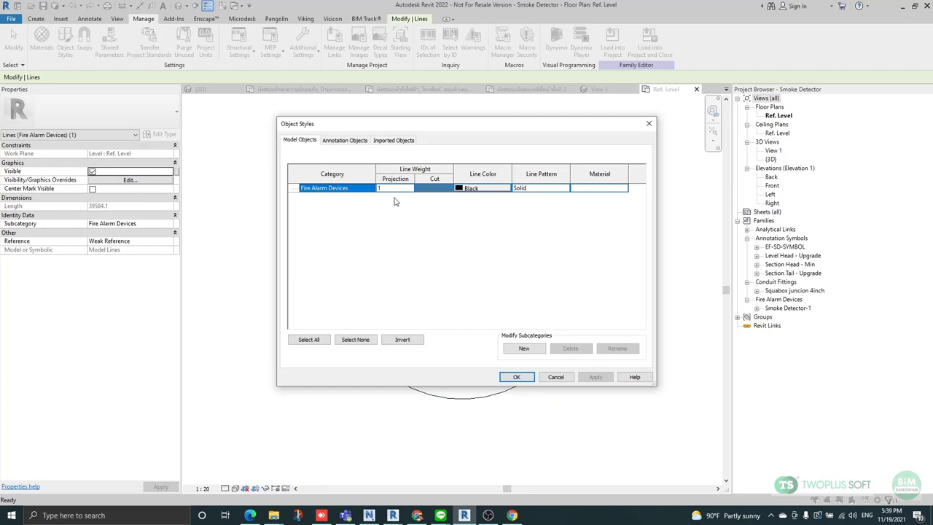
left_click(648, 124)
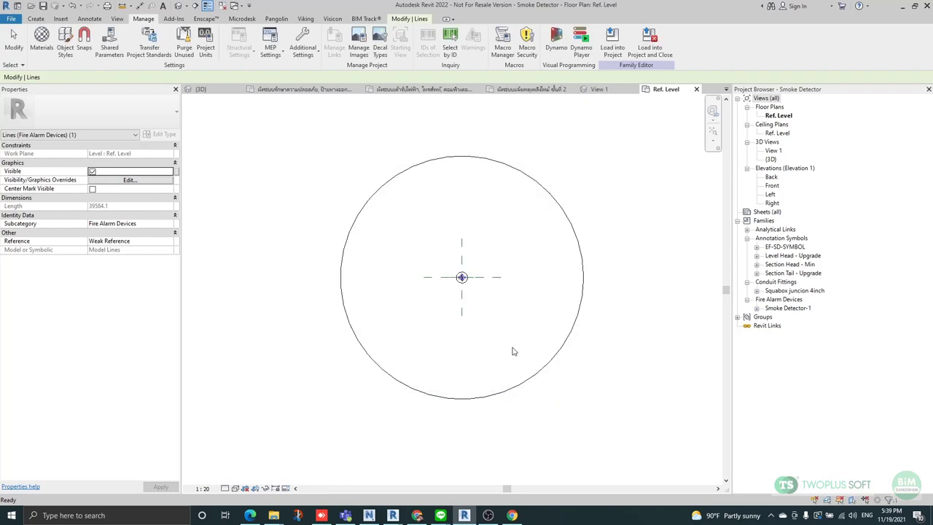
Create a new object style subcategory named Cover Smoke under Fire Alarm Devices.
left_click(513, 350)
left_click(357, 212)
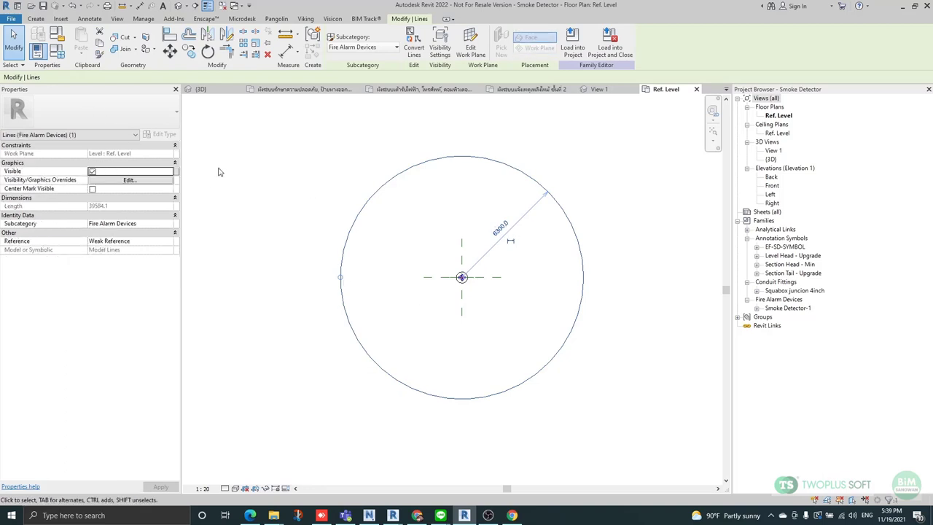
left_click(142, 19)
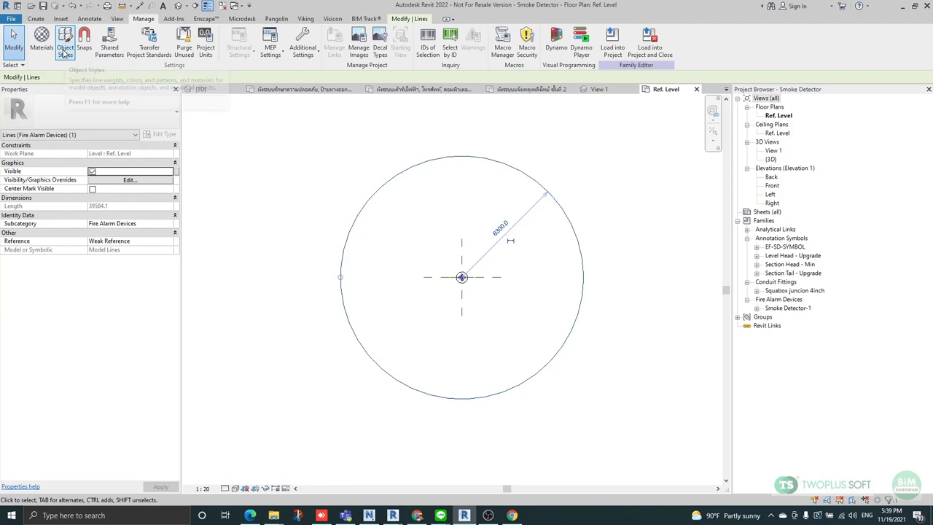
left_click(68, 56)
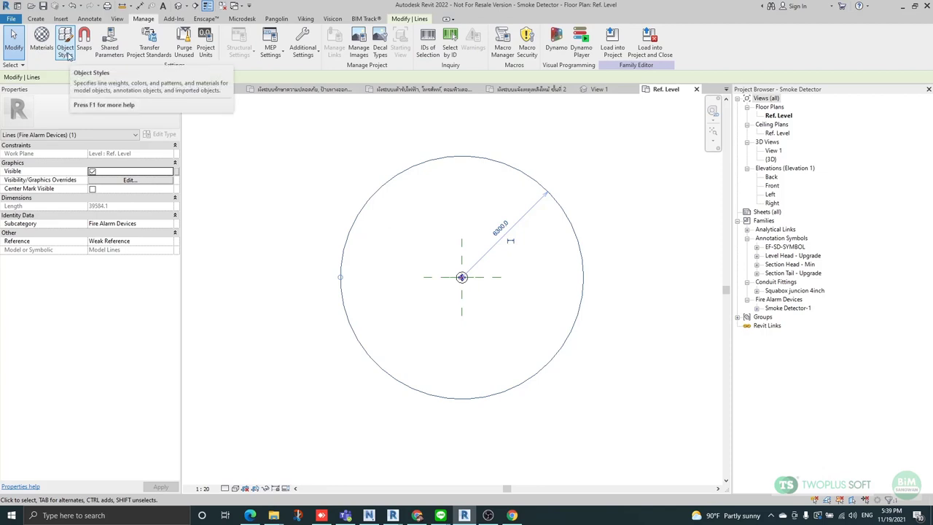
left_click(65, 51)
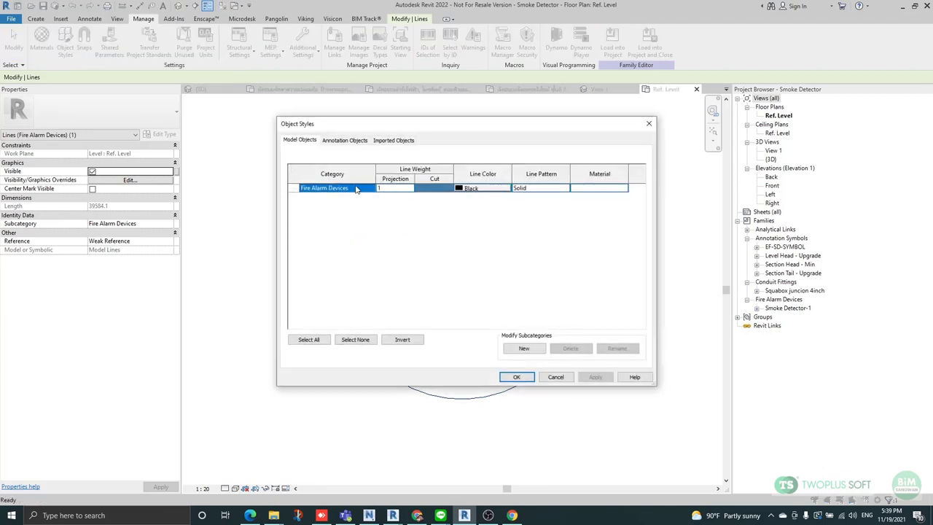
left_click(532, 350)
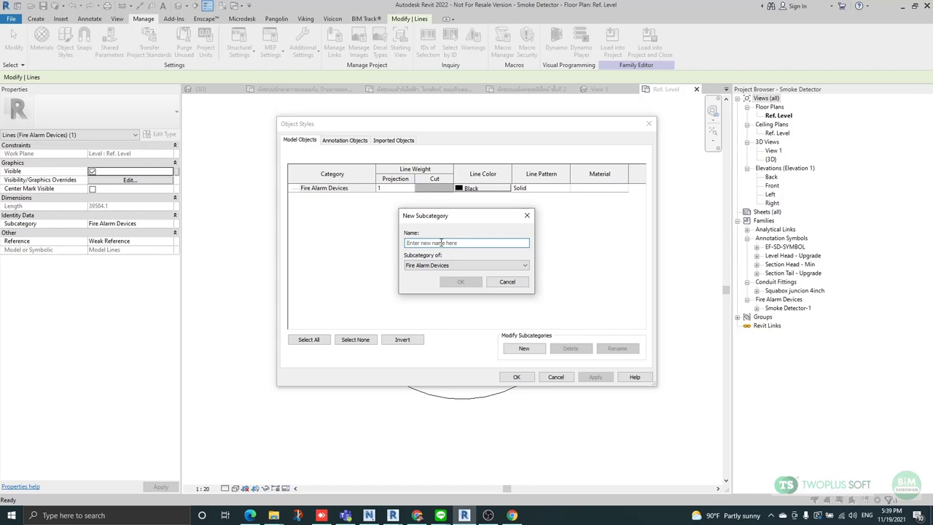
type("Cover Smoke")
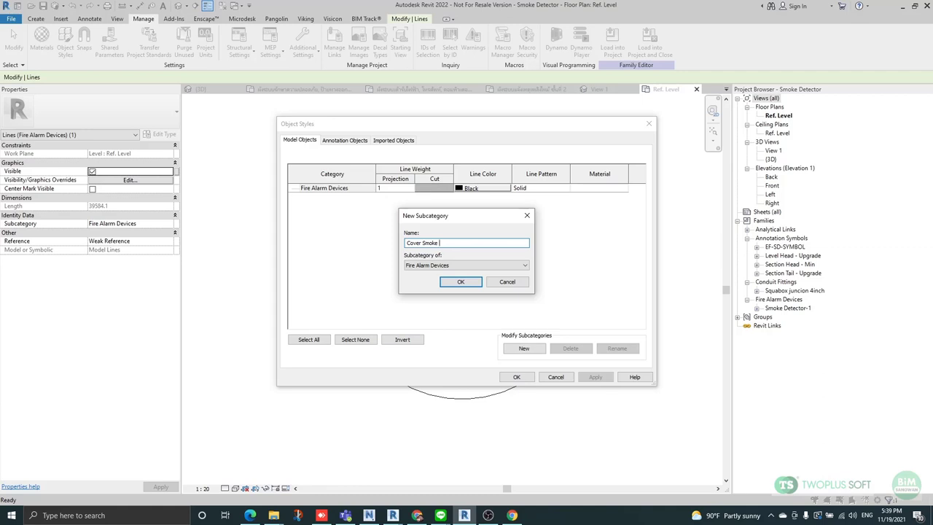
left_click(454, 283)
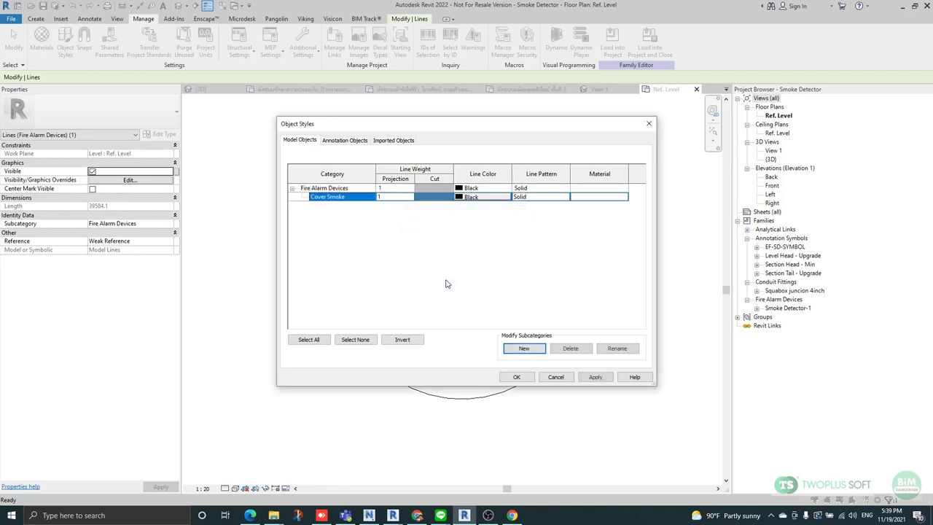
Give the Cover Smoke subcategory a red line color and the Hidden line pattern, and apply the object styles.
left_click(488, 198)
left_click(378, 264)
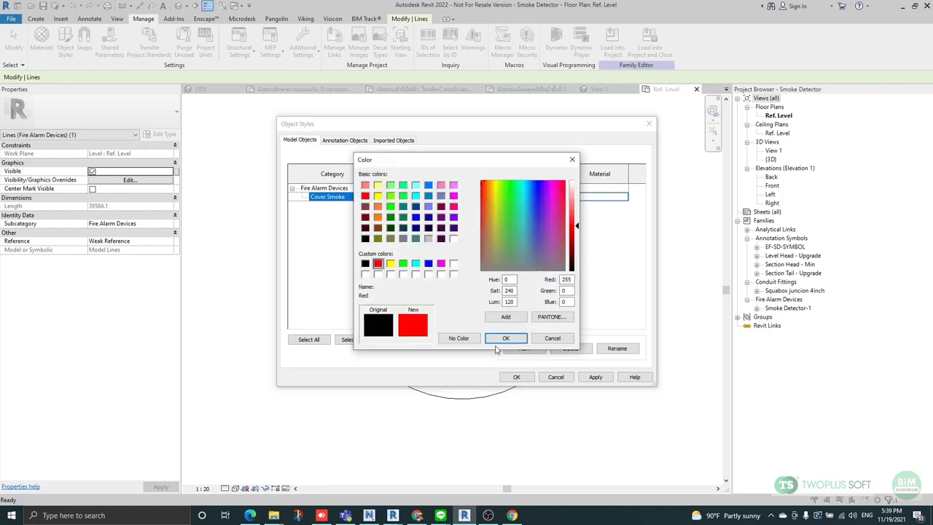
left_click(501, 338)
left_click(565, 198)
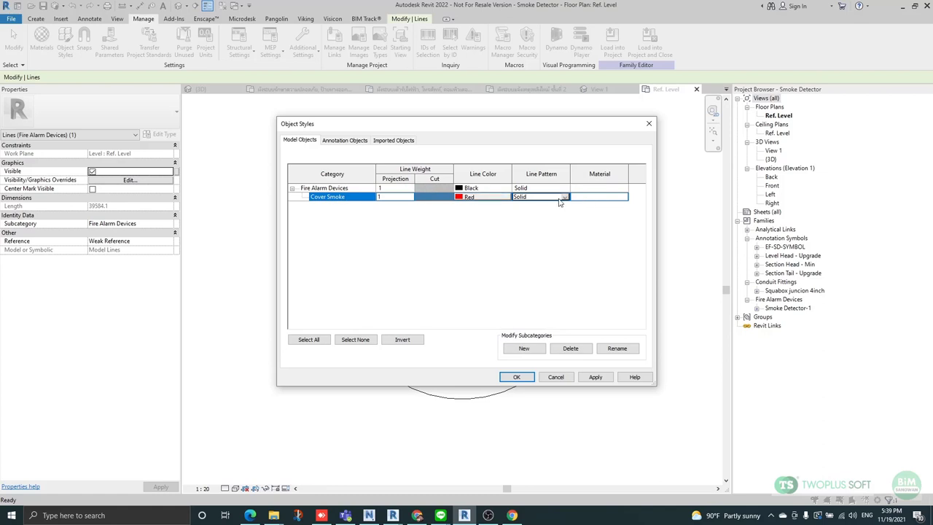
left_click(566, 200)
scroll(554, 238, "down", 3)
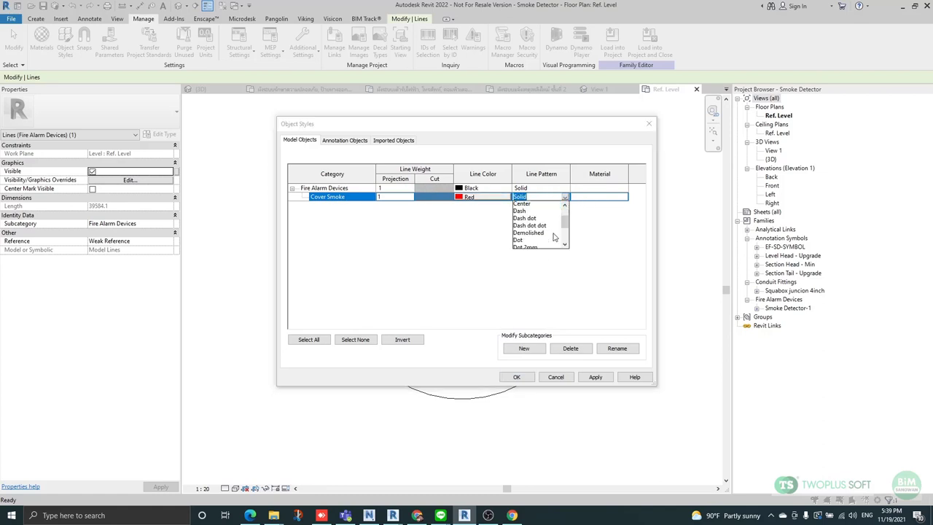
left_click(531, 212)
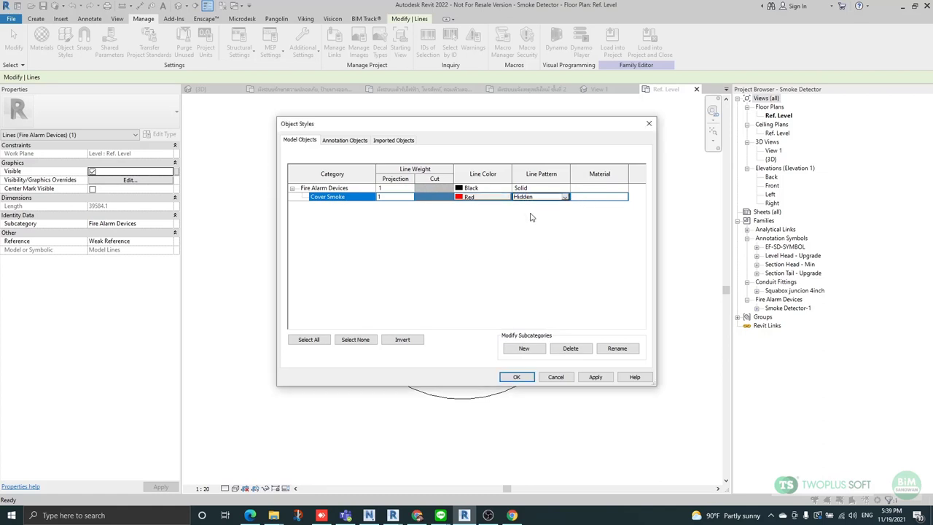
left_click(595, 377)
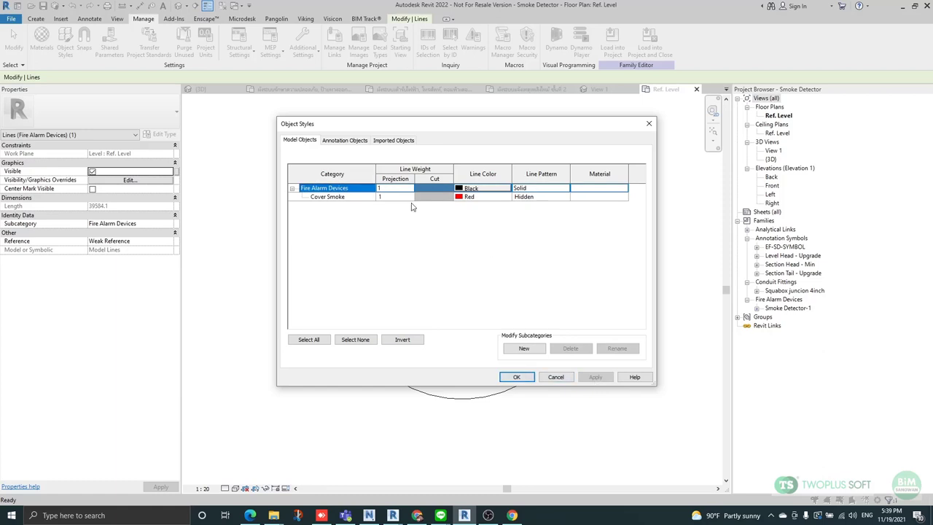
left_click(503, 377)
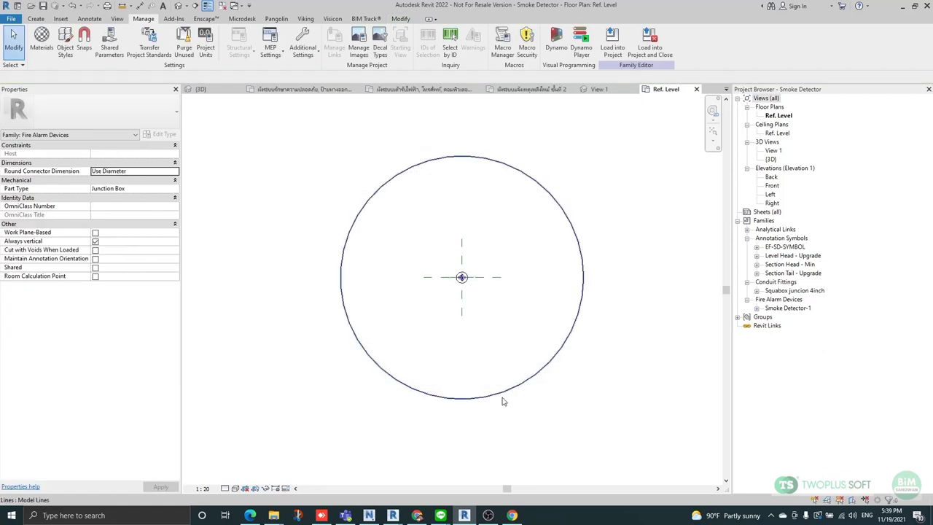
Assign the 6300 mm circle in the Ref. Level plan to the Cover Smoke subcategory.
left_click(503, 397)
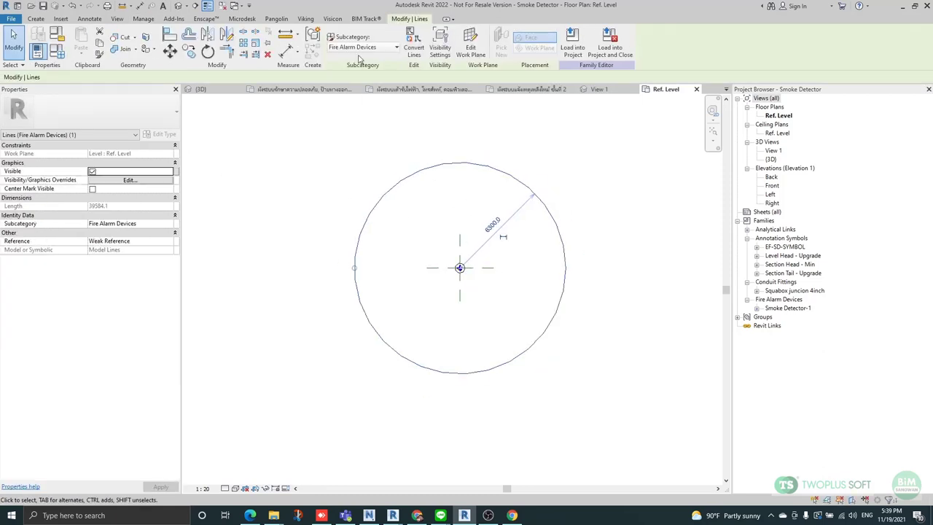
left_click(397, 47)
left_click(352, 82)
left_click(343, 156)
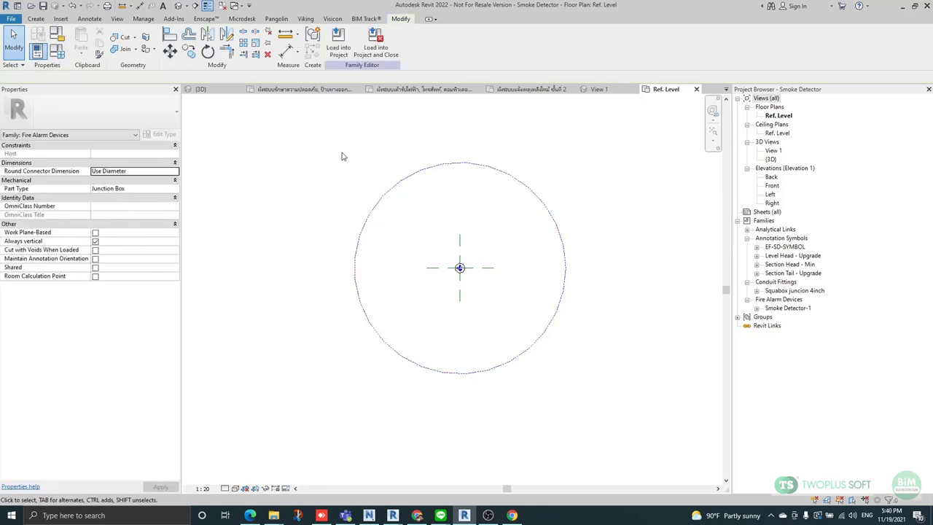
scroll(381, 188, "up", 3)
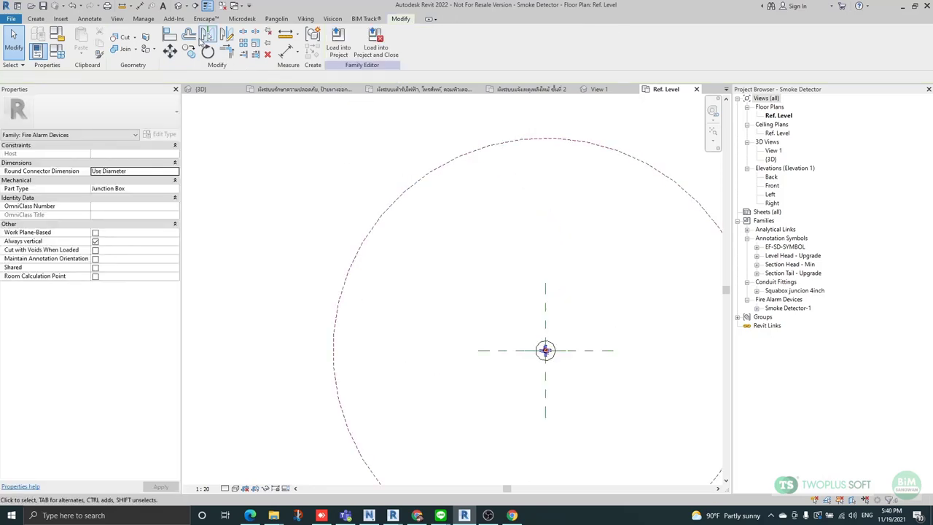
Open the family's default 3D view and inspect the coverage circle around the detector.
left_click(178, 6)
scroll(495, 270, "down", 5)
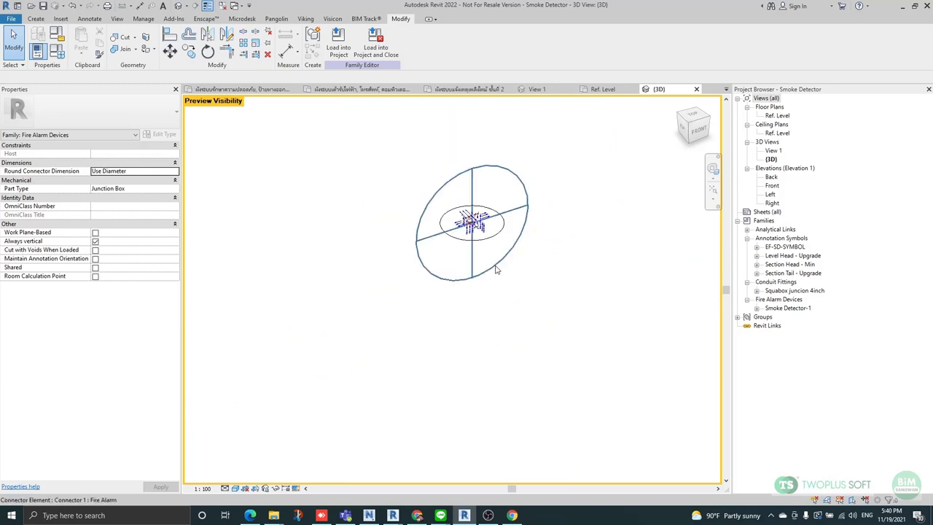
scroll(445, 289, "down", 5)
middle_click_drag(471, 368, 473, 389, "shift")
scroll(431, 266, "up", 2)
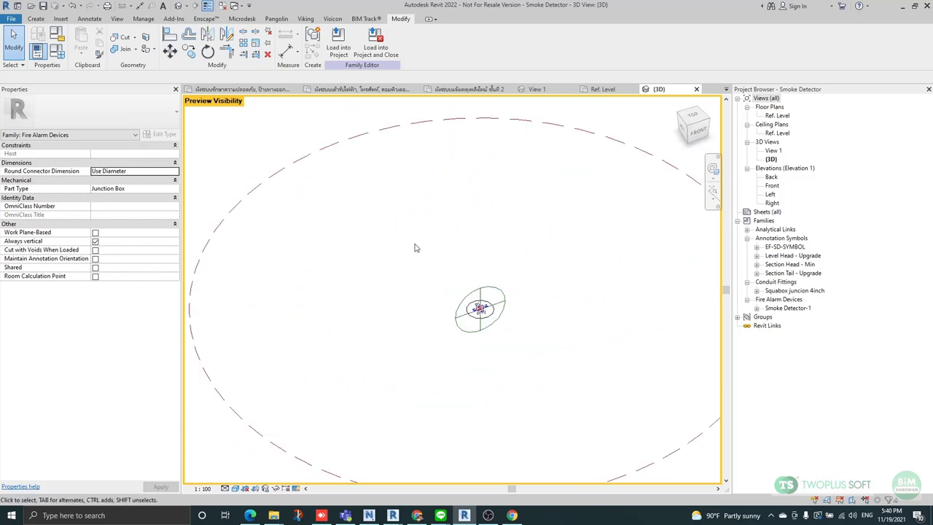
scroll(306, 286, "down", 2)
Link the 6300 mm circle's visibility to a new Yes/No instance family parameter named Cover Smoke.
left_click(362, 202)
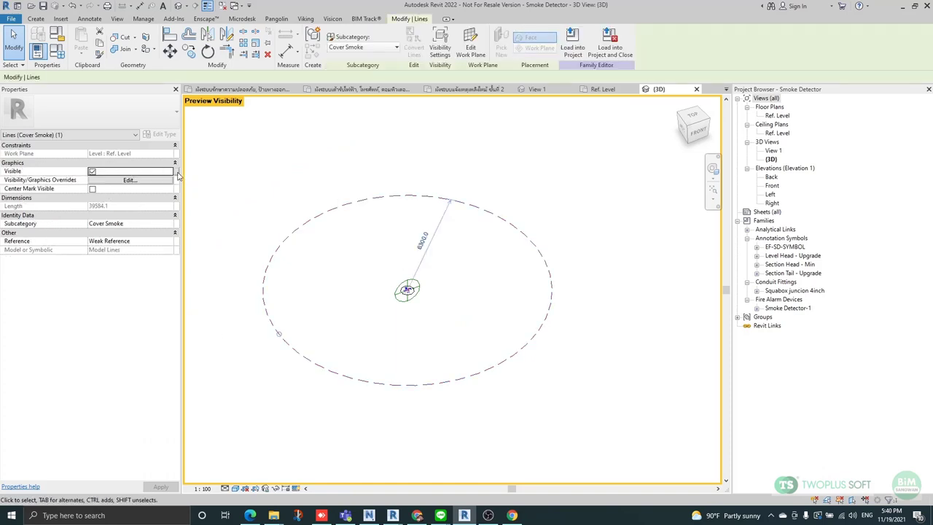
left_click(177, 172)
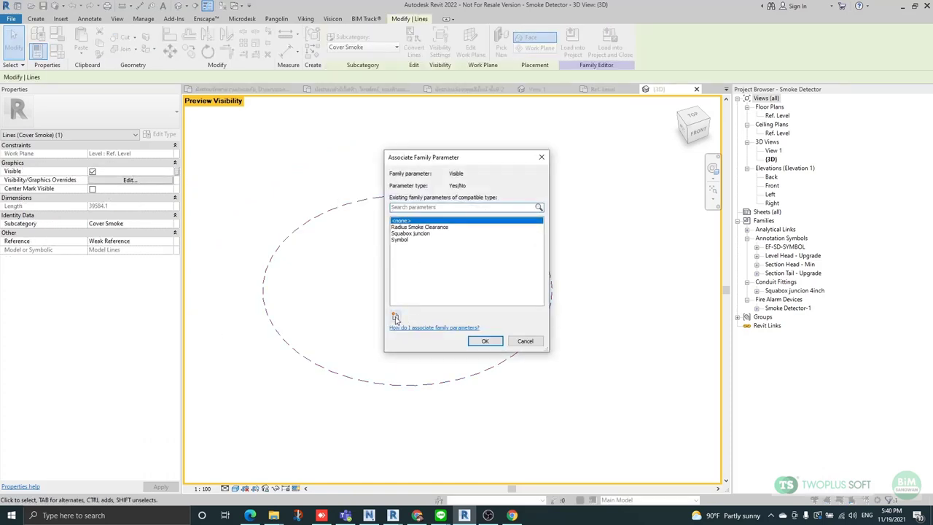
left_click(395, 318)
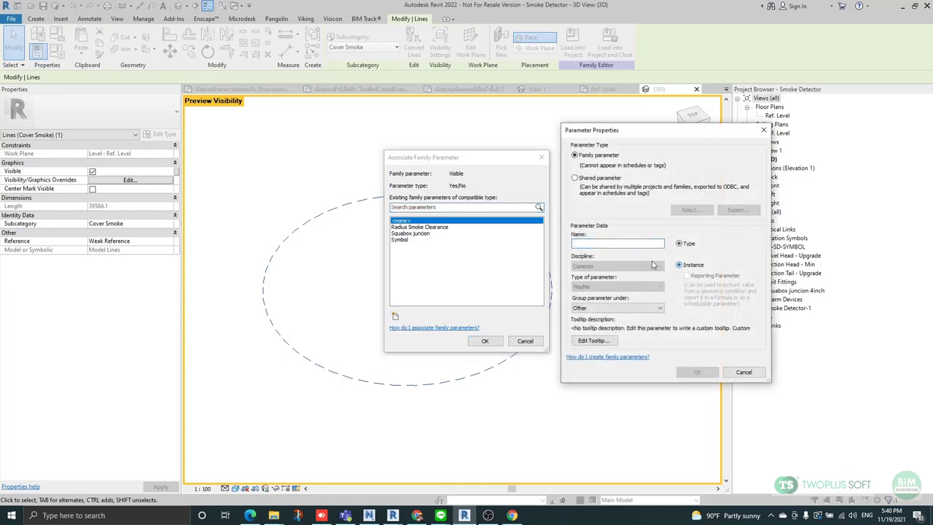
left_click(620, 243)
type("Cover Smoke")
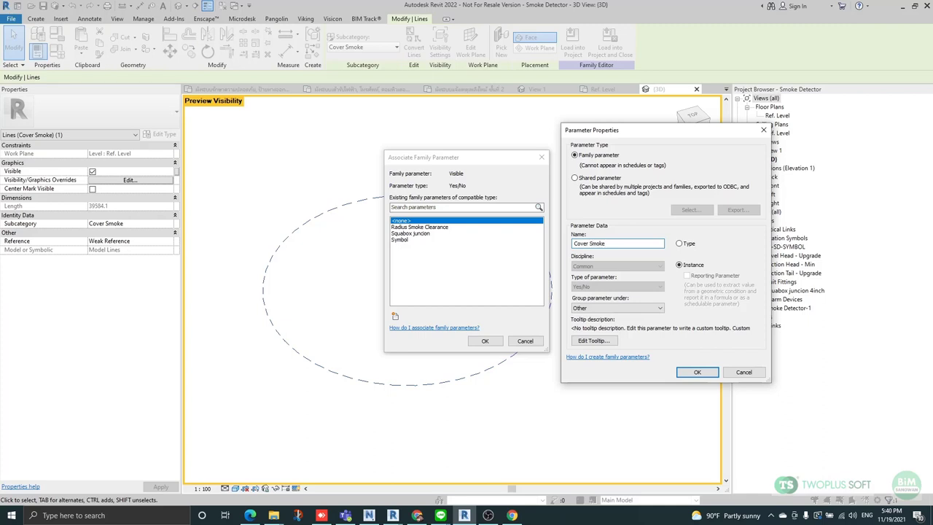
left_click(697, 372)
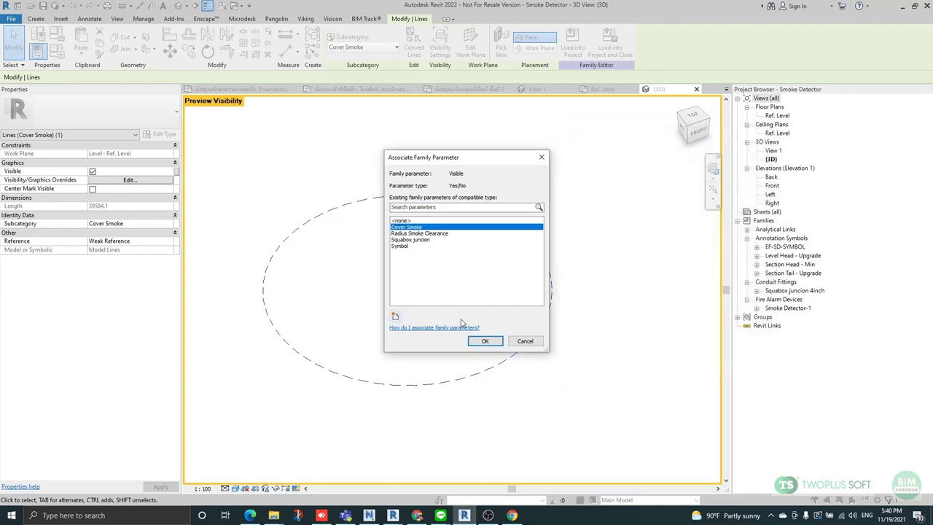
left_click(485, 342)
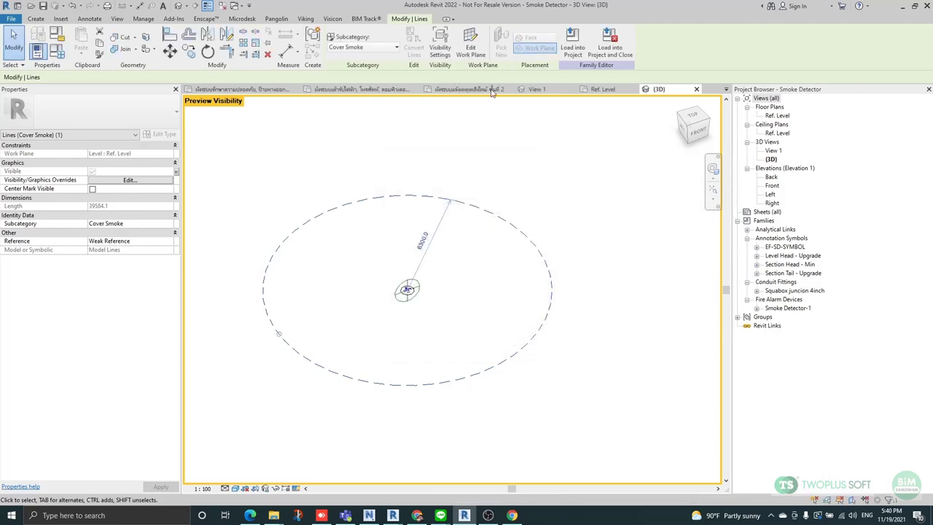
Load the Smoke Detector family into the project, overwriting the existing version and its parameter values.
left_click(573, 42)
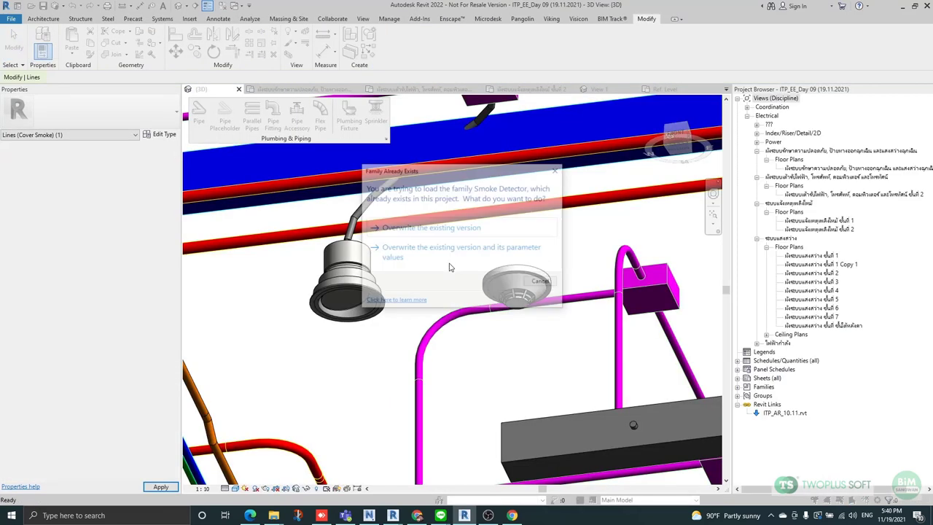
left_click(443, 256)
Enlarge the project 3D view's section box on all sides so that it encloses the smoke detectors' full coverage circles.
scroll(443, 261, "down", 6)
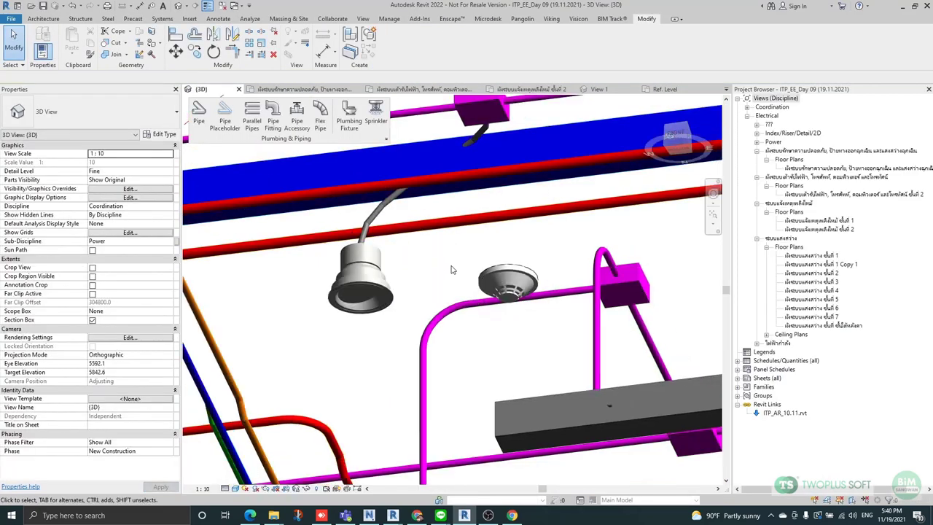
scroll(479, 283, "down", 3)
middle_click_drag(479, 283, 550, 448, "shift")
middle_click_drag(453, 242, 477, 366, "shift")
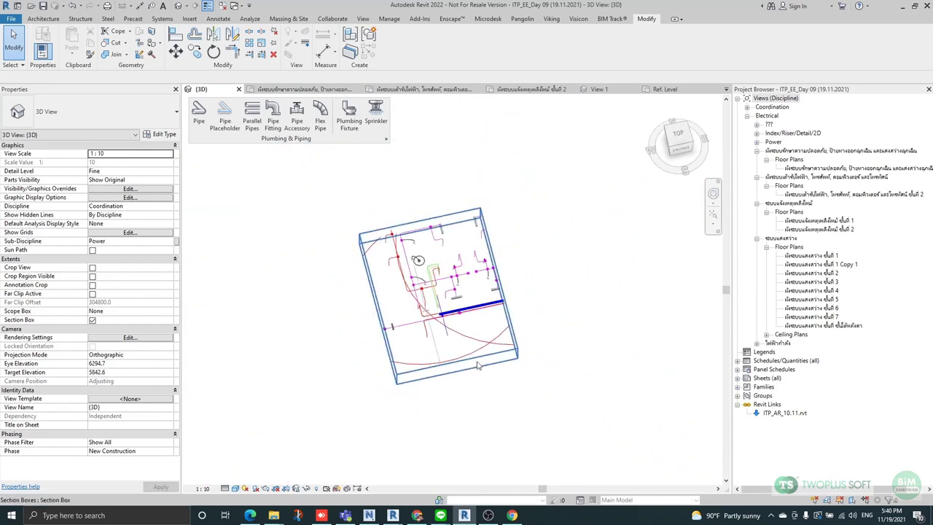
left_click(515, 360)
left_click_drag(501, 283, 642, 272)
left_click_drag(534, 257, 543, 253)
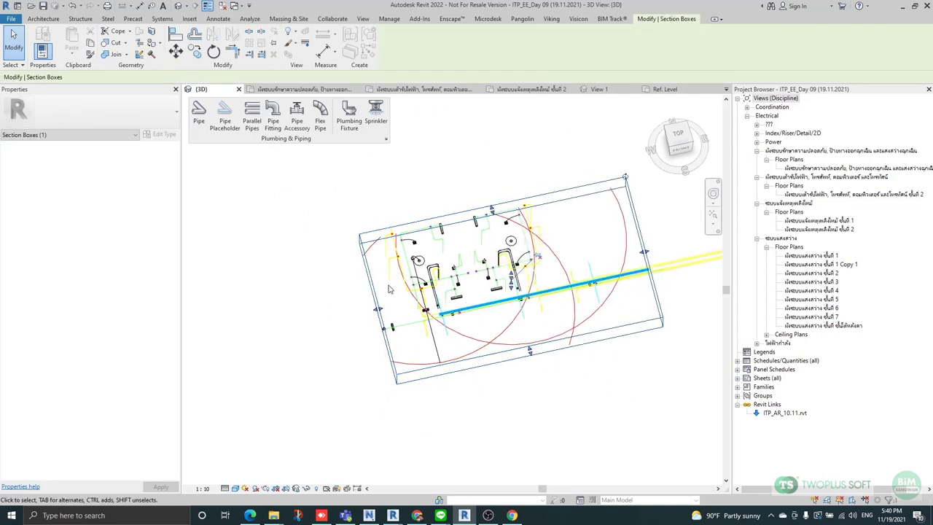
left_click_drag(407, 227, 438, 158)
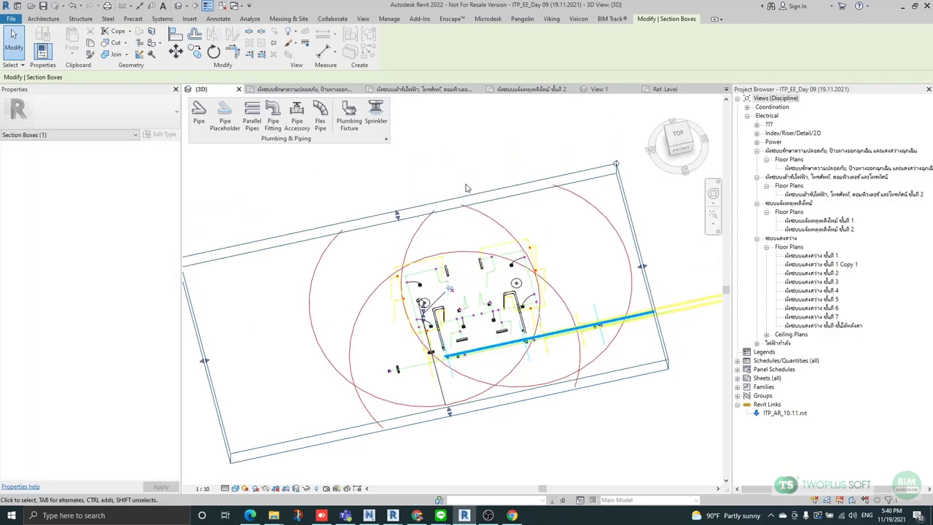
left_click_drag(208, 143, 426, 70)
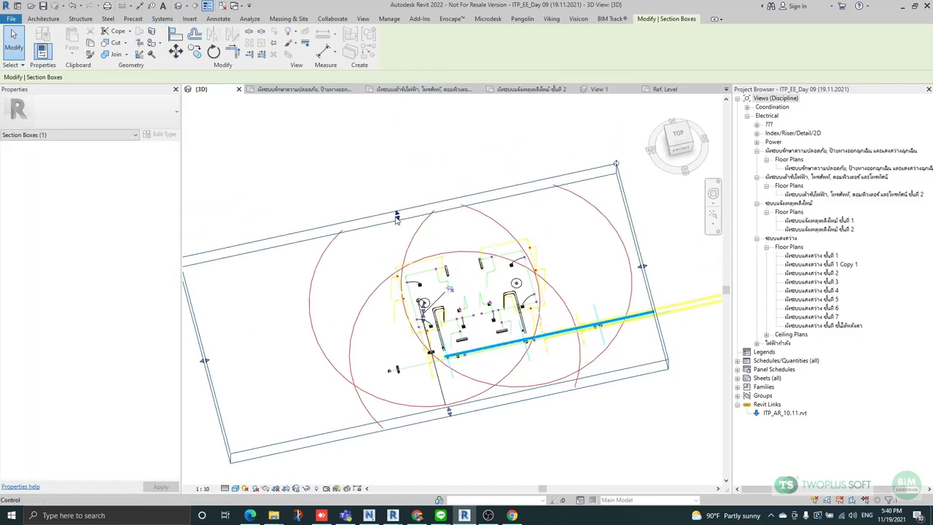
left_click_drag(398, 215, 310, 111)
scroll(368, 180, "down", 2)
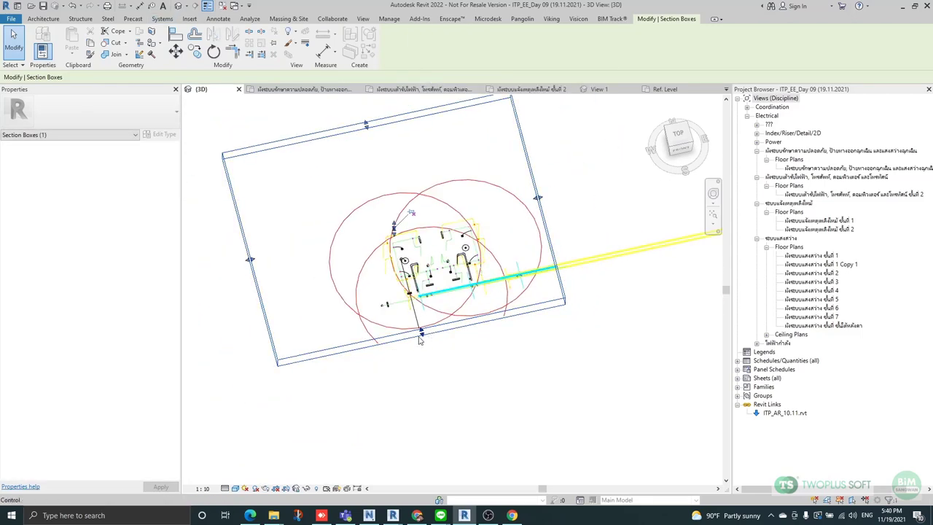
left_click_drag(422, 333, 427, 458)
left_click_drag(558, 266, 665, 256)
scroll(560, 299, "up", 2)
left_click(556, 347)
Examine the overlapping coverage circles in 3D and check the instance properties of one smoke detector.
scroll(365, 301, "up", 2)
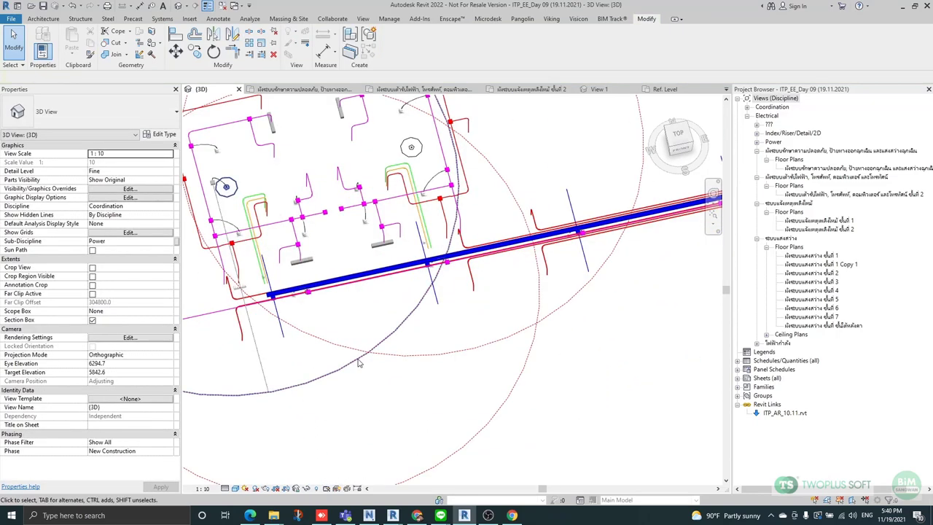
scroll(347, 369, "down", 4)
middle_click_drag(347, 369, 569, 332, "shift")
scroll(492, 313, "up", 4)
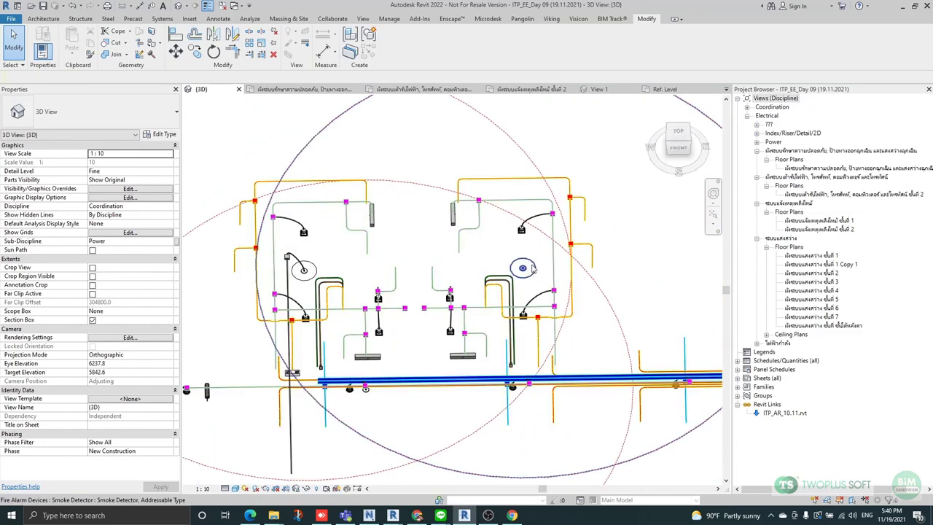
left_click(528, 269)
scroll(467, 272, "down", 3)
middle_click_drag(467, 271, 446, 197, "shift")
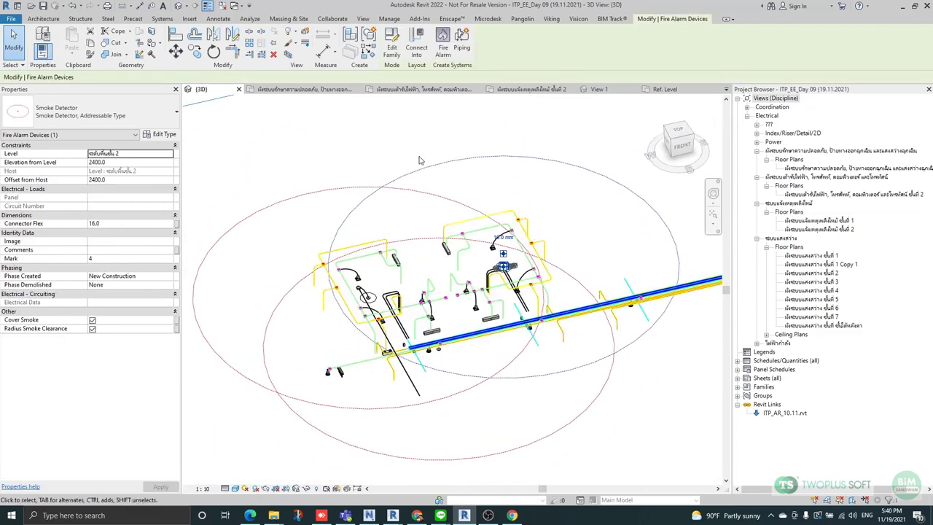
left_click(419, 160)
left_click(395, 182)
left_click(377, 175)
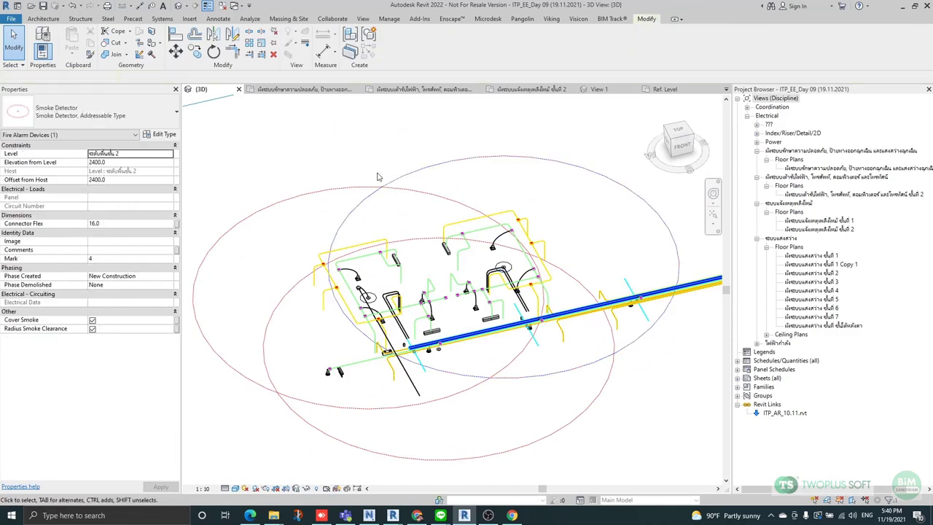
Turn off the Cover Smoke option on each of the three smoke detectors in the 3D view.
left_click(379, 191)
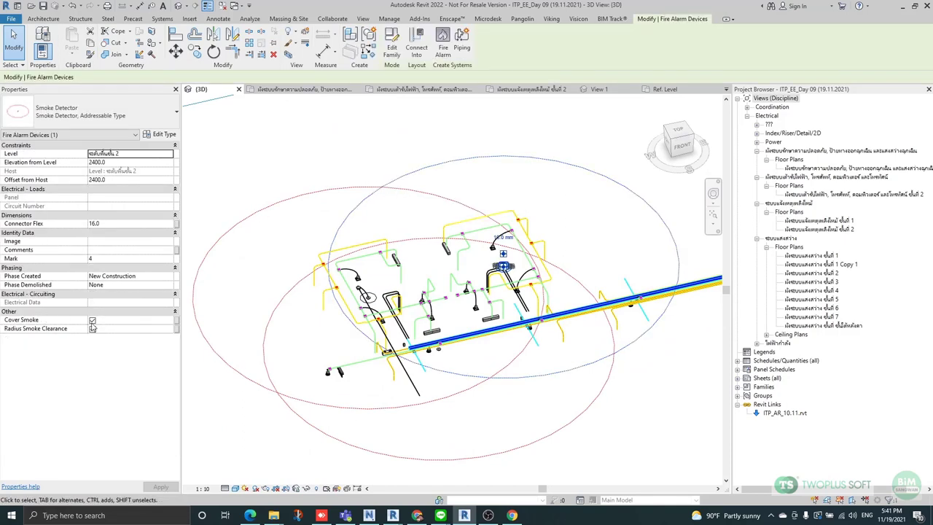
left_click(92, 320)
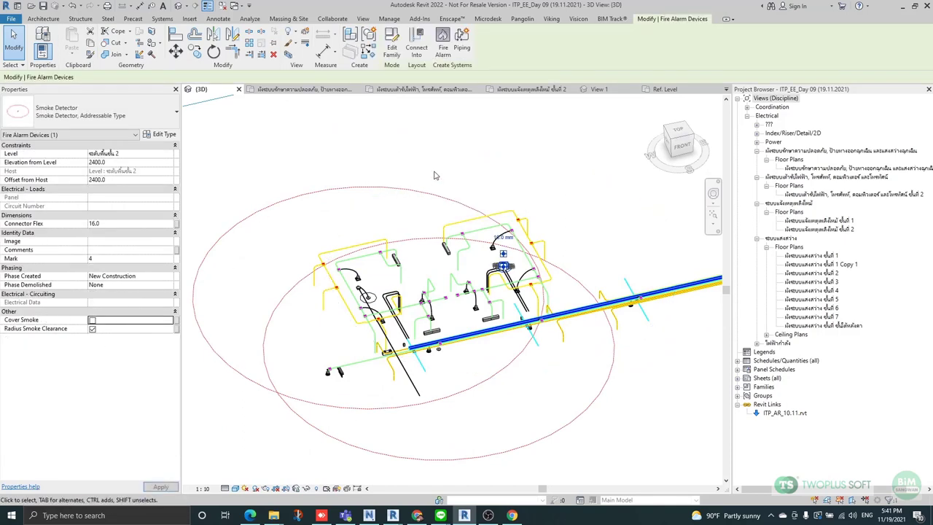
left_click(388, 188)
left_click(93, 320)
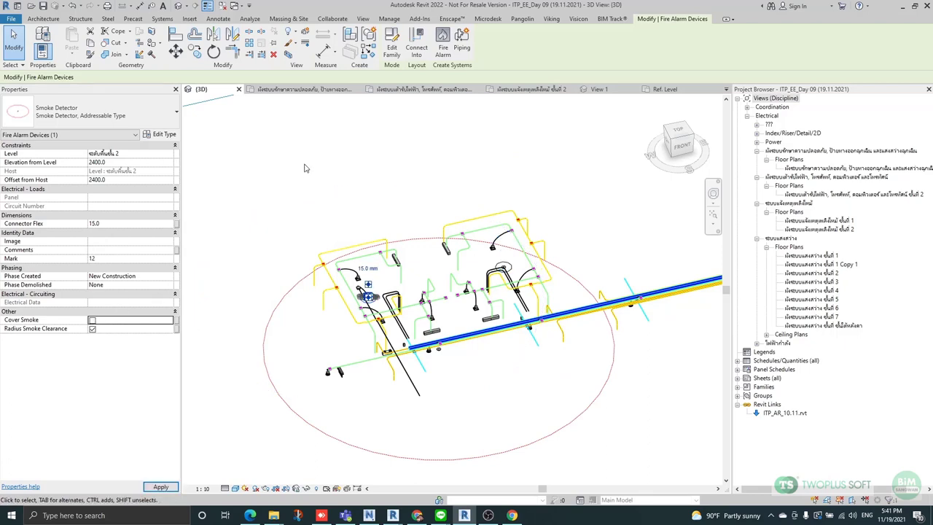
left_click(335, 212)
left_click(282, 302)
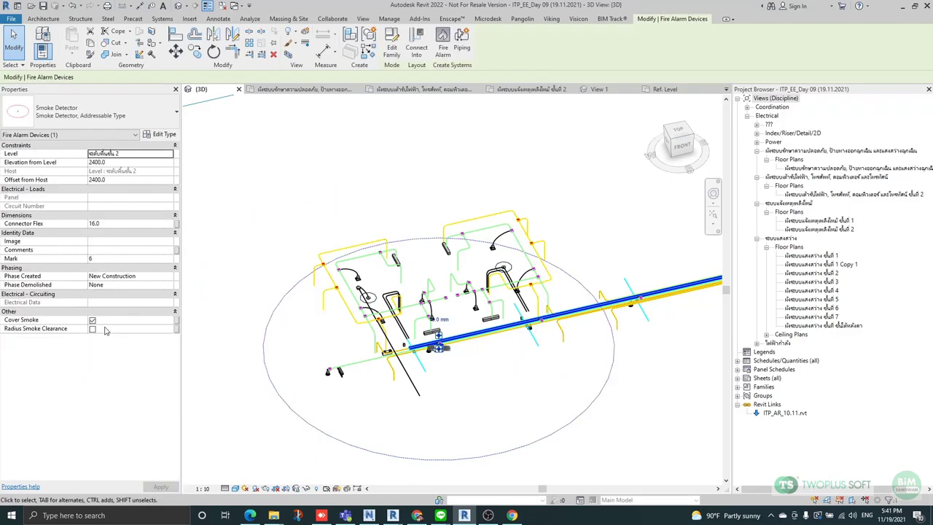
left_click(92, 320)
left_click(325, 215)
scroll(325, 214, "down", 1)
scroll(374, 291, "up", 5)
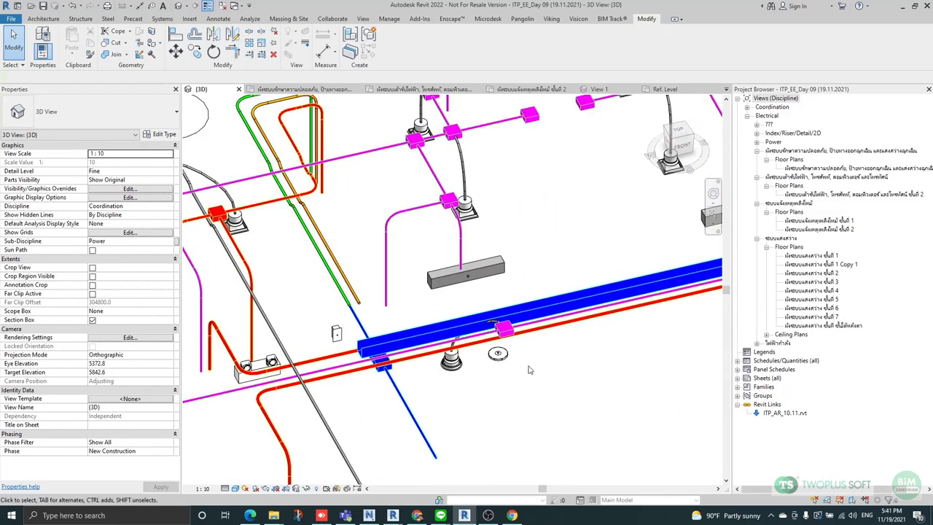
scroll(479, 301, "down", 2)
scroll(452, 262, "up", 3)
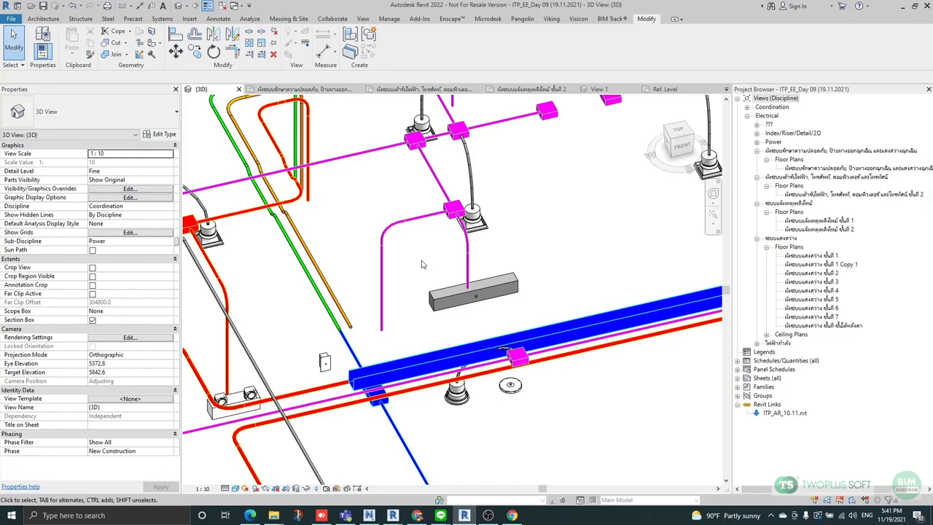
scroll(421, 263, "down", 3)
middle_click_drag(422, 264, 563, 354, "shift")
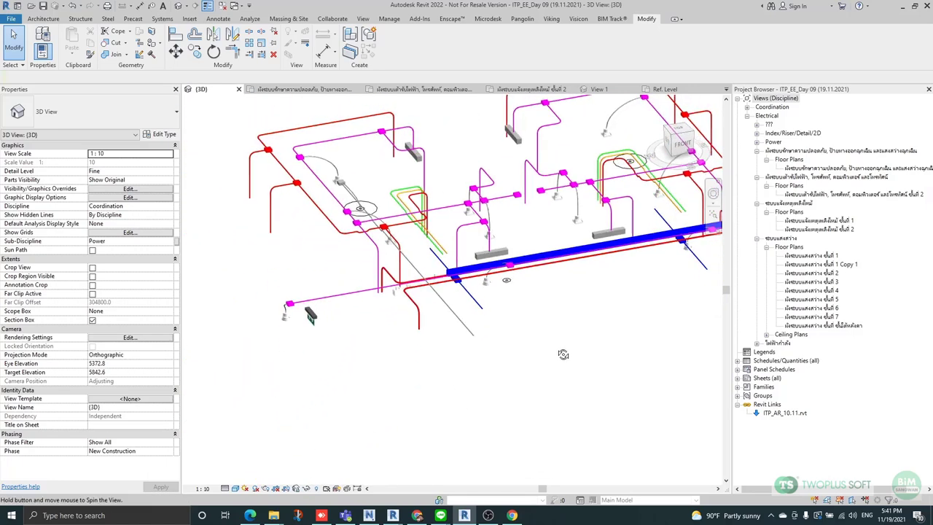
Examine the smoke detector and the flex pipe running down through the cable tray beside it from several angles.
scroll(554, 365, "up", 5)
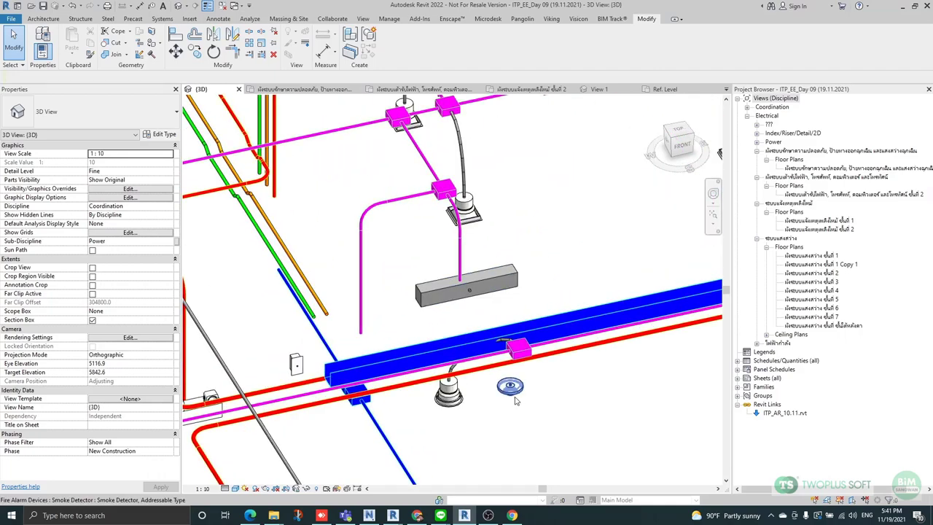
left_click(512, 393)
middle_click_drag(513, 393, 538, 232, "shift")
left_click(563, 434)
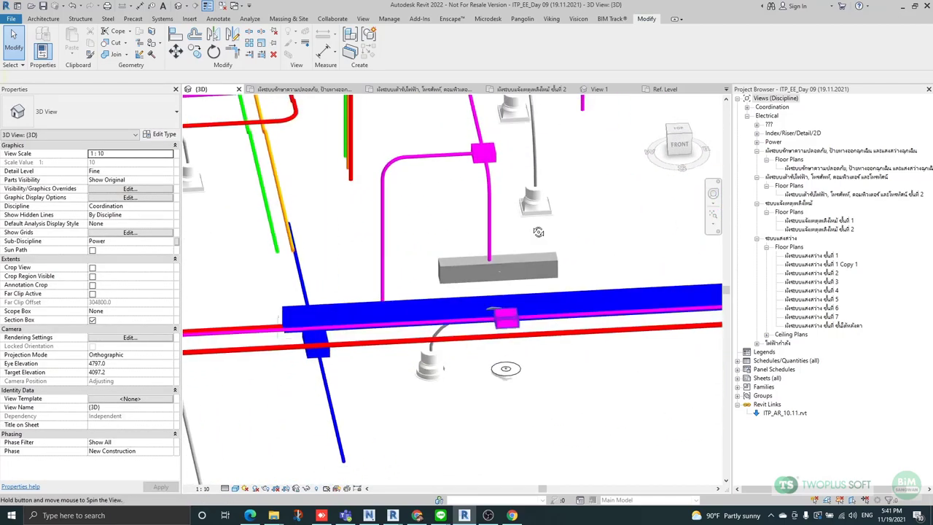
scroll(455, 321, "up", 2)
left_click(426, 324)
scroll(430, 321, "down", 2)
middle_click_drag(430, 321, 547, 278, "shift")
middle_click_drag(565, 356, 522, 419, "shift")
scroll(540, 245, "up", 1)
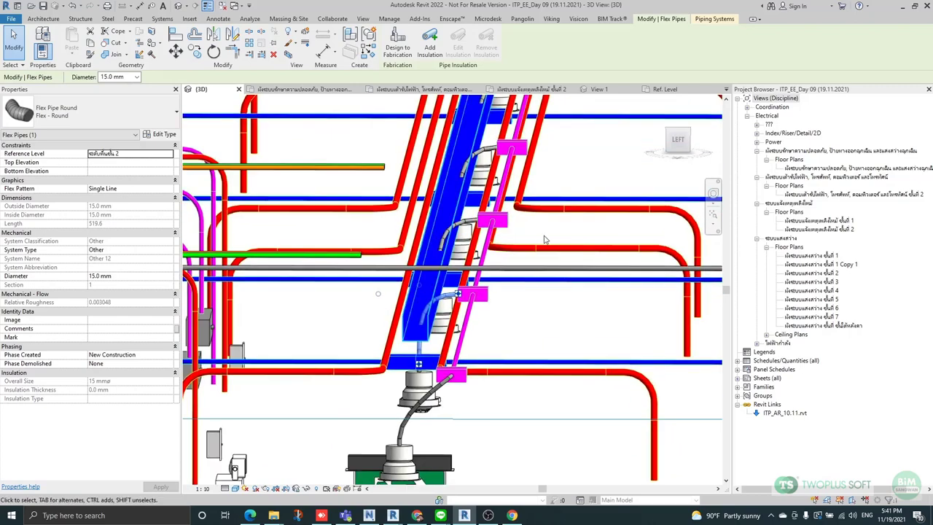
scroll(545, 239, "down", 2)
Align the top of a conduit junction box on the run beside the cable tray with the top of the lower branch's junction box.
key("a")
key("l")
scroll(267, 223, "up", 3)
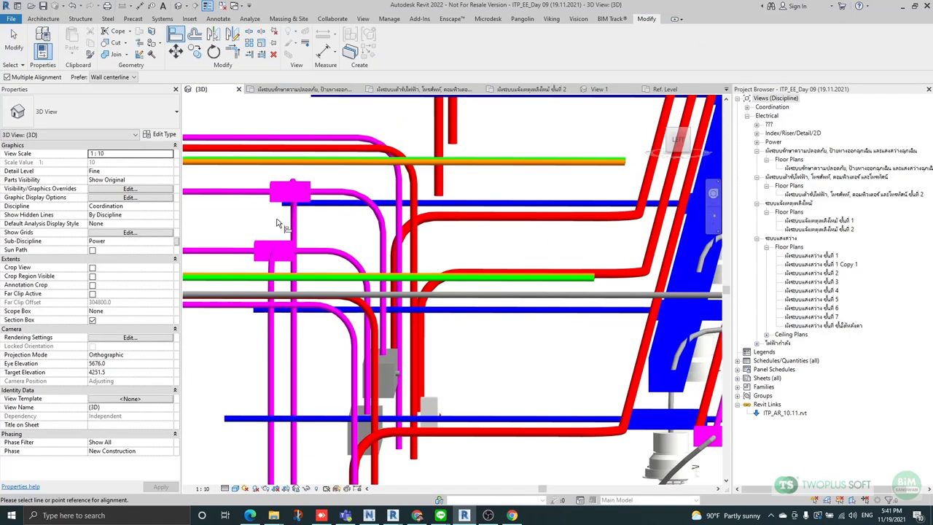
scroll(277, 242, "up", 2)
scroll(271, 244, "down", 4)
middle_click_drag(450, 317, 526, 325, "shift")
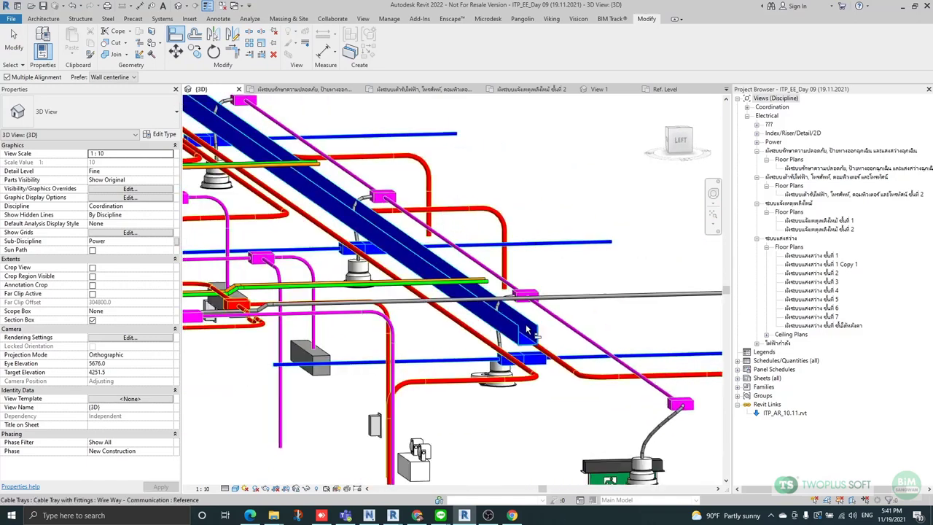
scroll(532, 321, "up", 1)
scroll(547, 328, "down", 5)
scroll(421, 243, "up", 2)
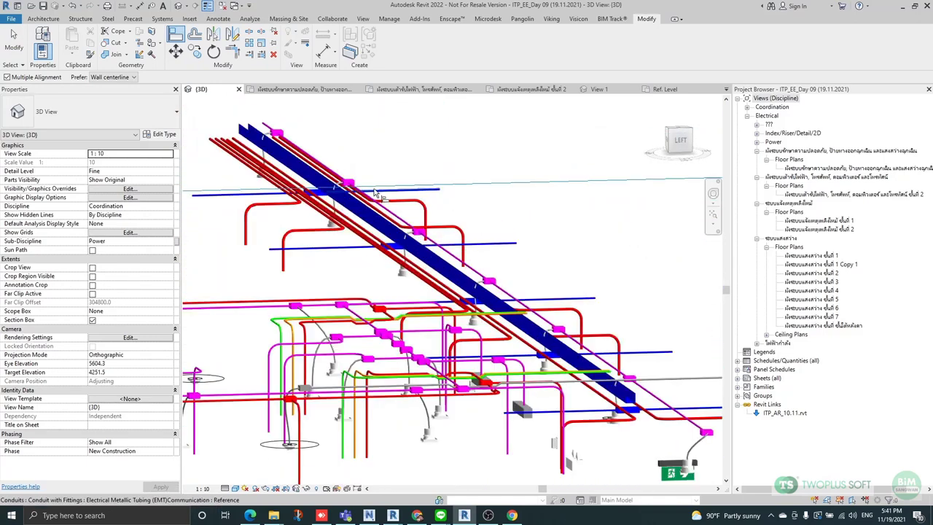
scroll(374, 191, "up", 4)
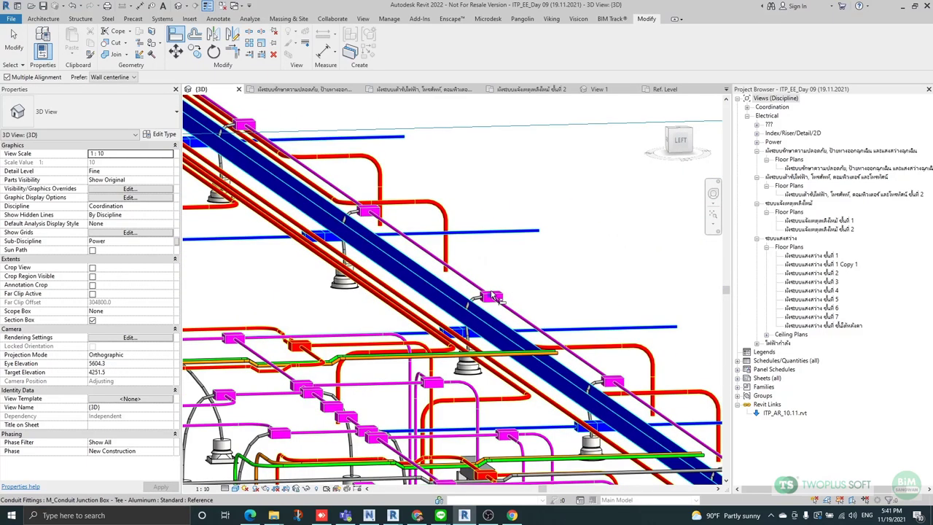
scroll(388, 292, "down", 4)
middle_click_drag(333, 273, 482, 352, "shift")
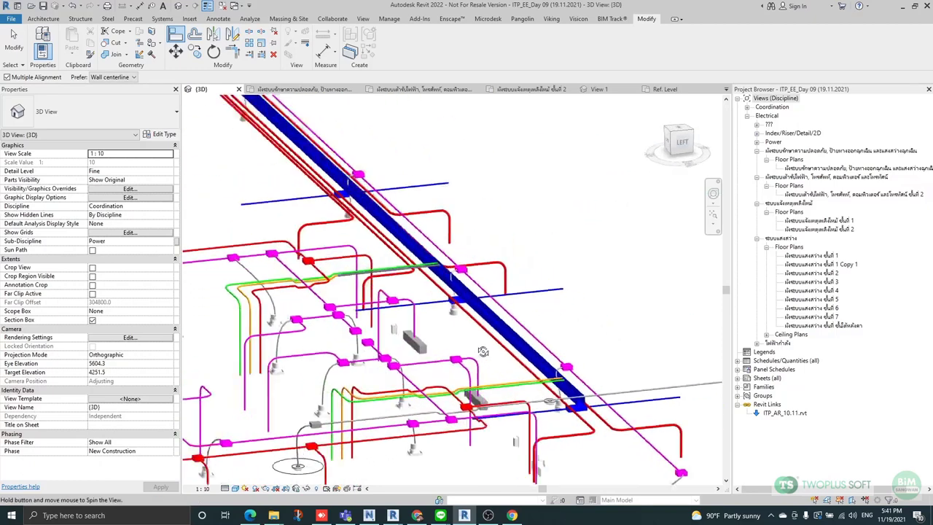
scroll(483, 351, "up", 6)
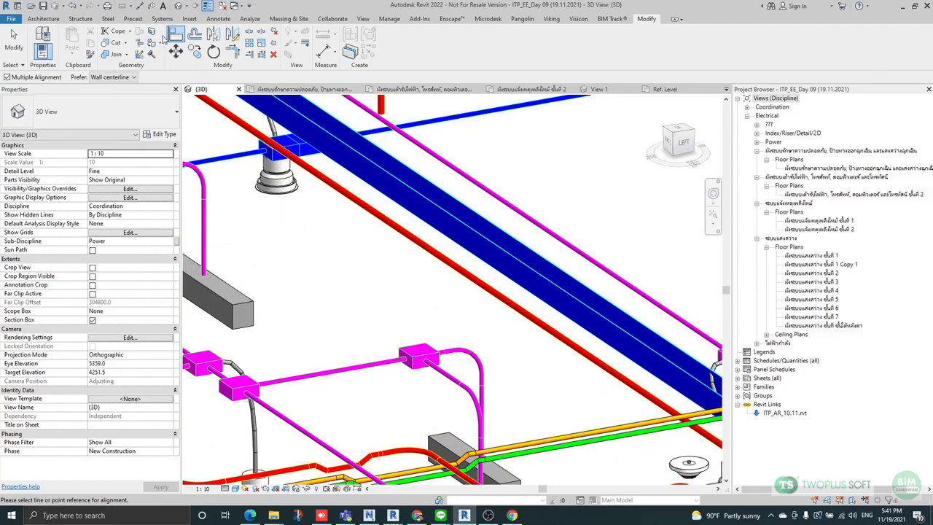
left_click(175, 37)
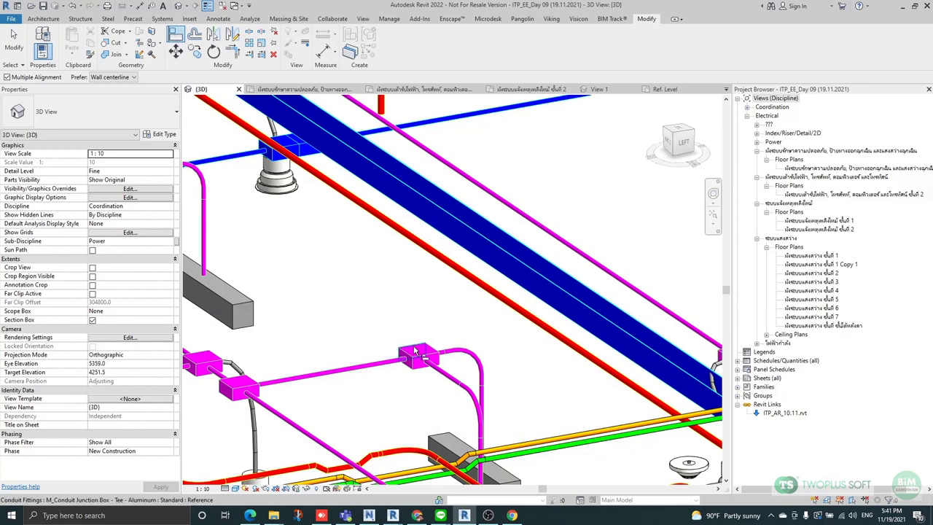
left_click(415, 349)
scroll(257, 332, "down", 1)
scroll(333, 322, "up", 4)
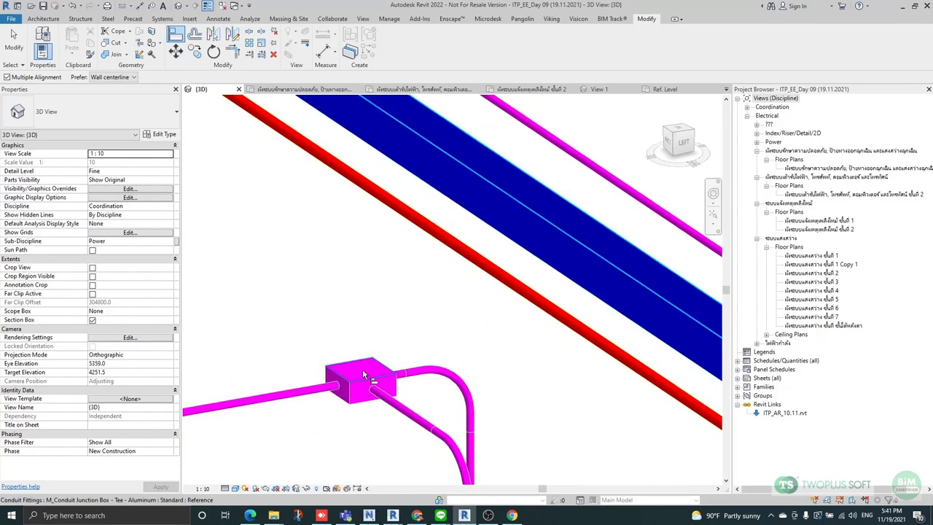
scroll(321, 337, "down", 4)
scroll(508, 345, "up", 4)
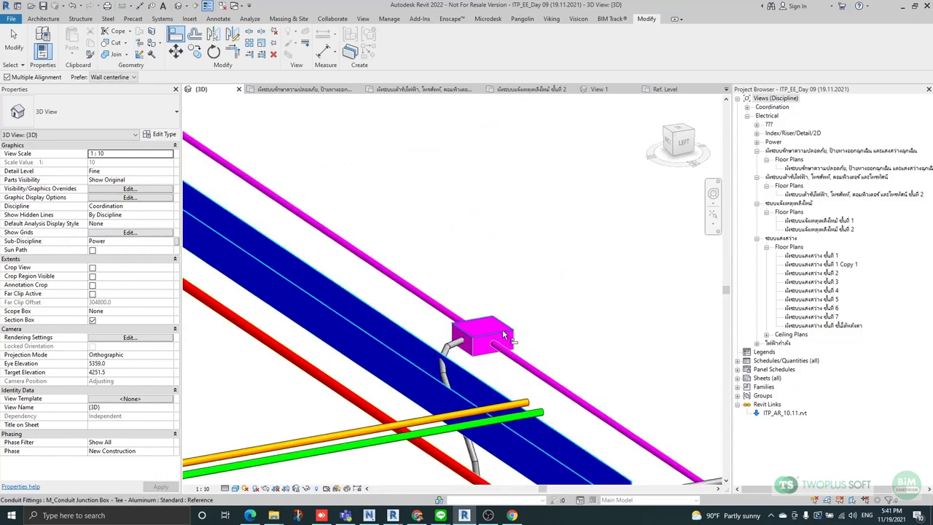
left_click(503, 334)
scroll(503, 335, "down", 4)
scroll(553, 307, "up", 5)
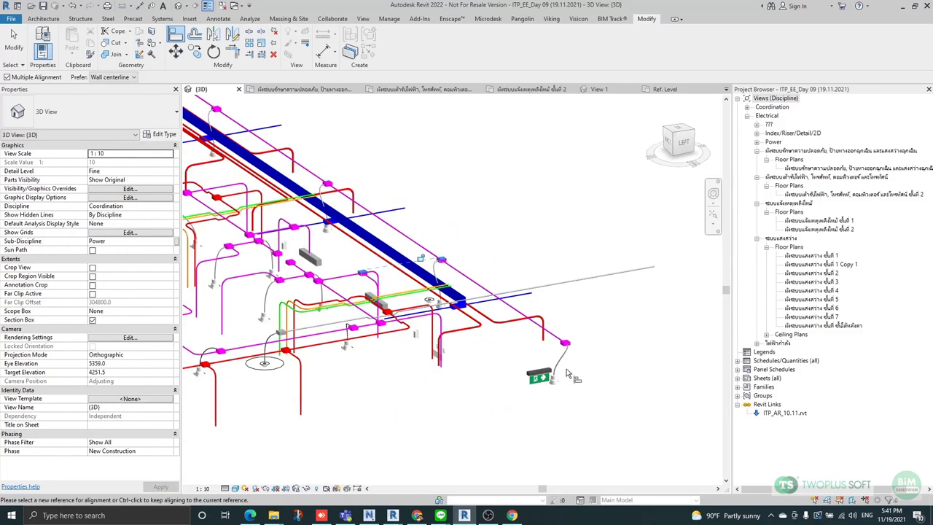
scroll(553, 303, "down", 4)
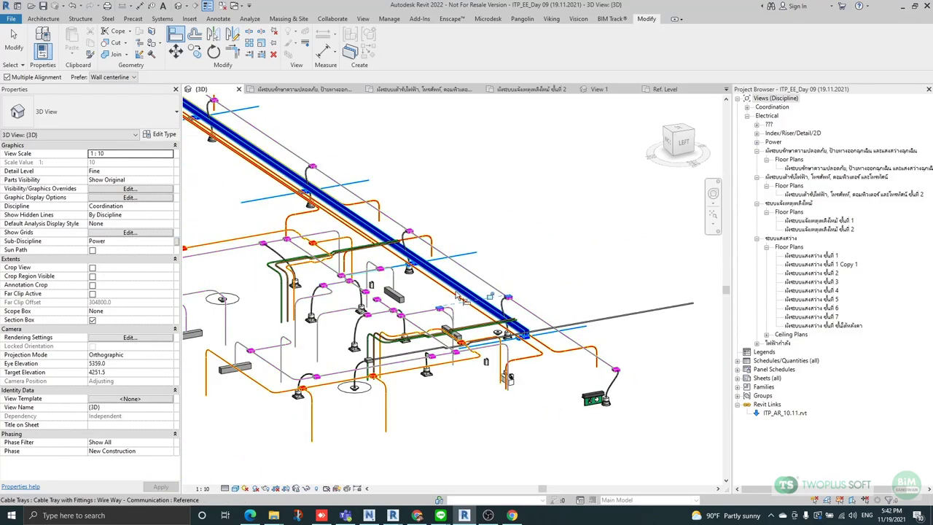
scroll(460, 262, "up", 5)
key("Escape")
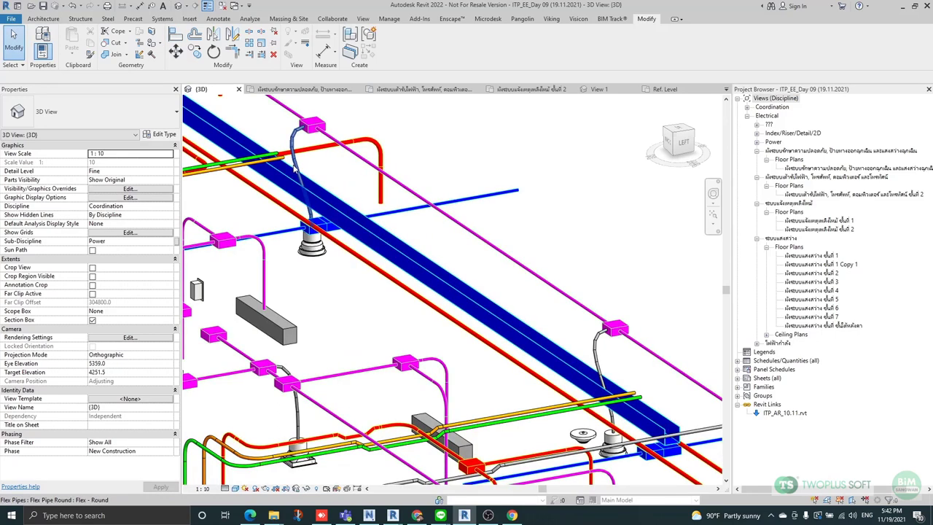
Reshape the flex pipe that passes through the cable tray by moving its end tangents toward the side of the tray.
left_click(294, 169)
middle_click_drag(295, 168, 363, 301, "shift")
scroll(281, 192, "up", 4)
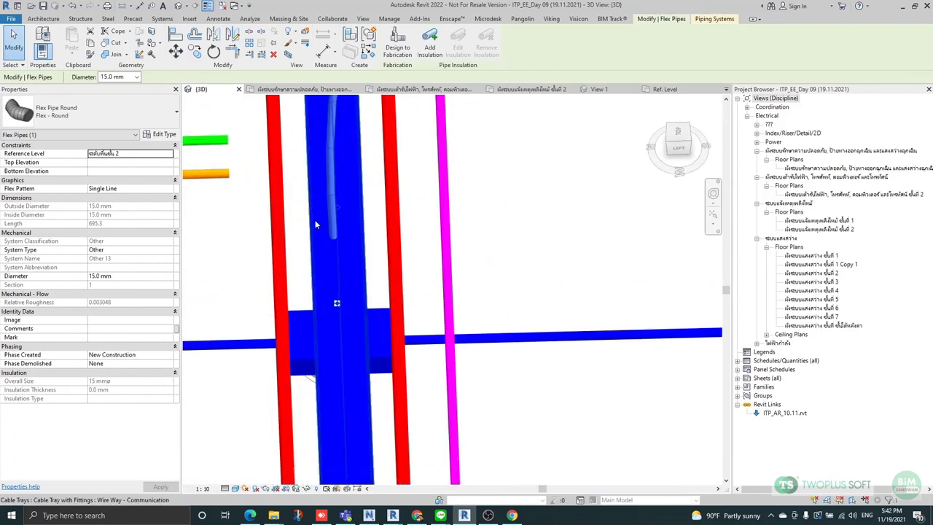
middle_click_drag(317, 224, 348, 203, "shift")
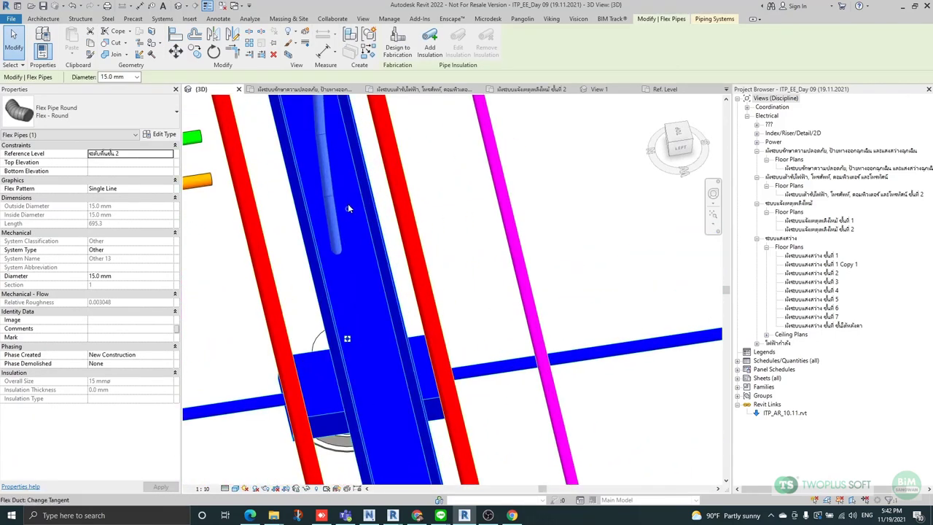
left_click_drag(346, 207, 271, 229)
middle_click_drag(271, 229, 365, 277, "shift")
left_click_drag(342, 242, 350, 154)
Insert a vertex in the flex pipe and move it outward so the pipe bends around the cable tray to its downlight.
right_click(350, 153)
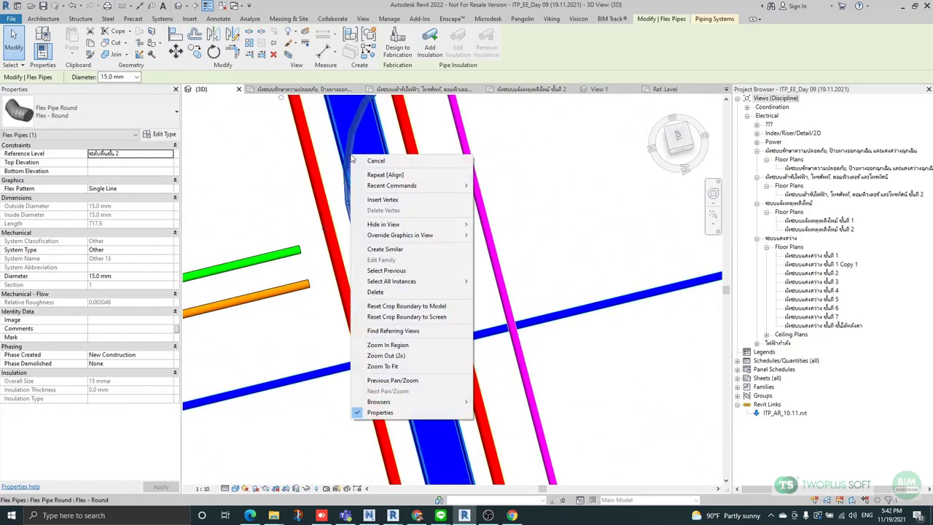
left_click(369, 195)
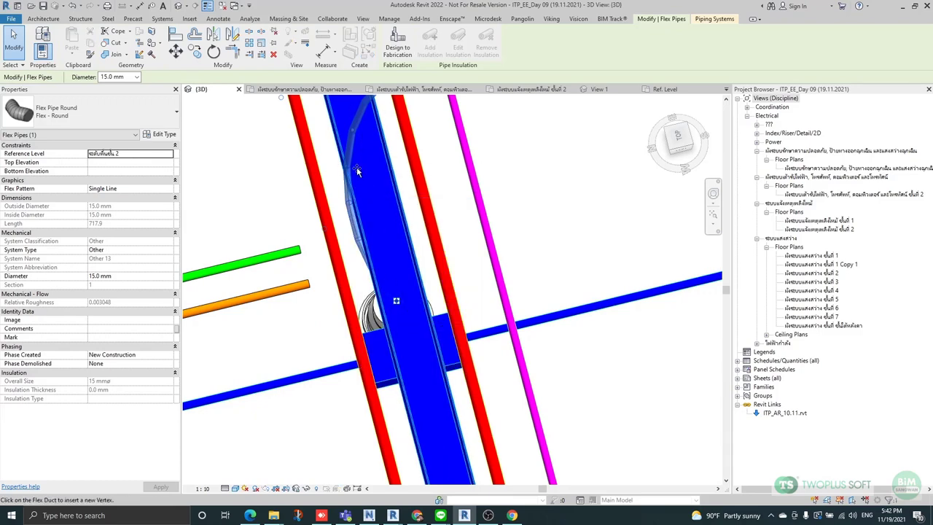
scroll(353, 166, "up", 1)
scroll(353, 166, "up", 1)
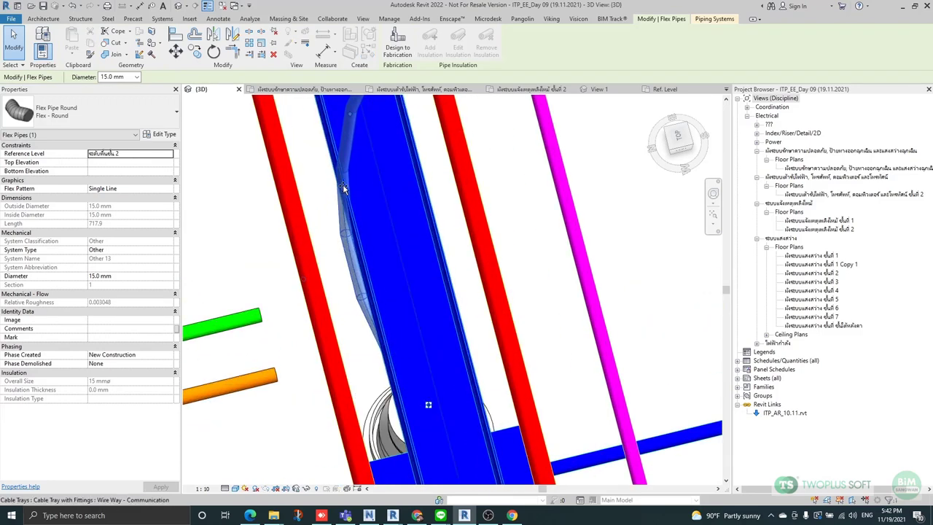
left_click_drag(344, 187, 323, 154)
scroll(347, 219, "down", 2)
scroll(323, 154, "down", 2)
middle_click_drag(352, 270, 223, 386, "shift")
scroll(534, 312, "down", 10)
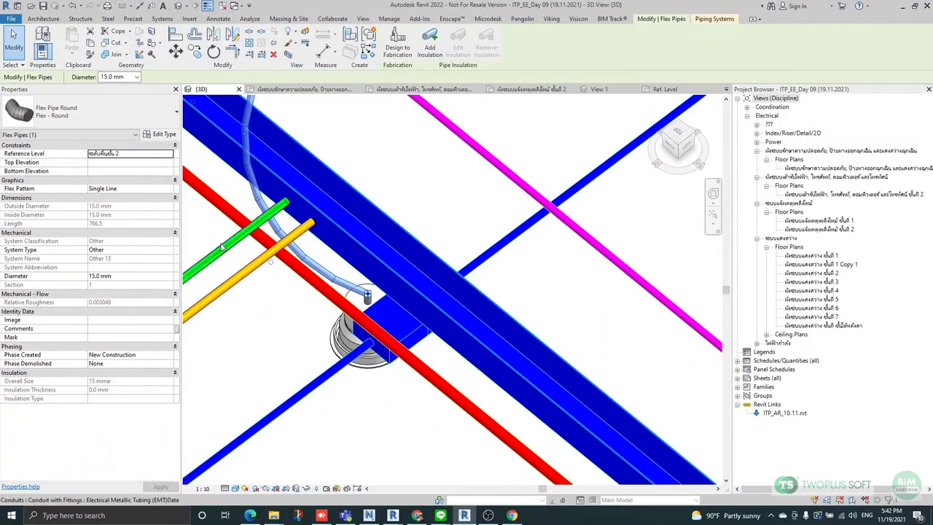
scroll(519, 290, "up", 5)
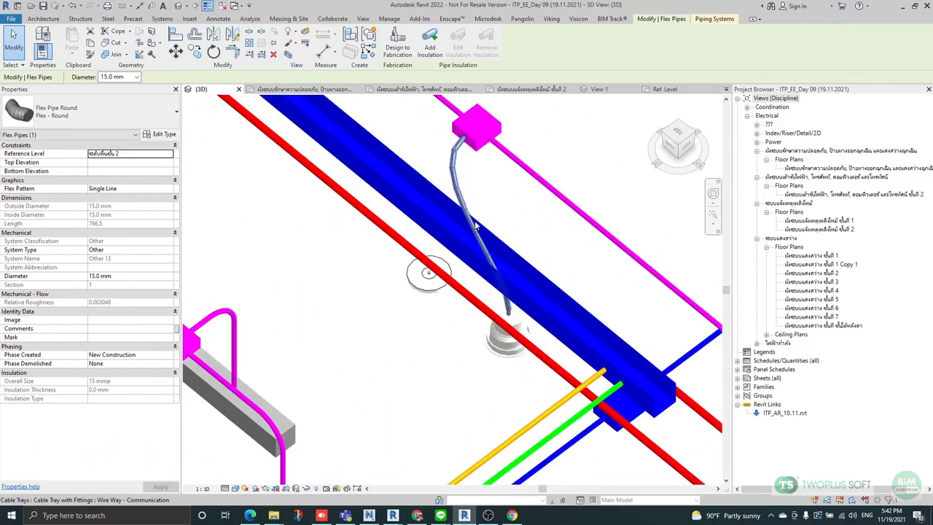
Adjust the lower end tangent of the flex pipe feeding the downlight near the cable tray's end.
left_click(527, 329)
left_click(509, 308)
middle_click_drag(508, 308, 581, 245, "shift")
scroll(505, 208, "up", 2)
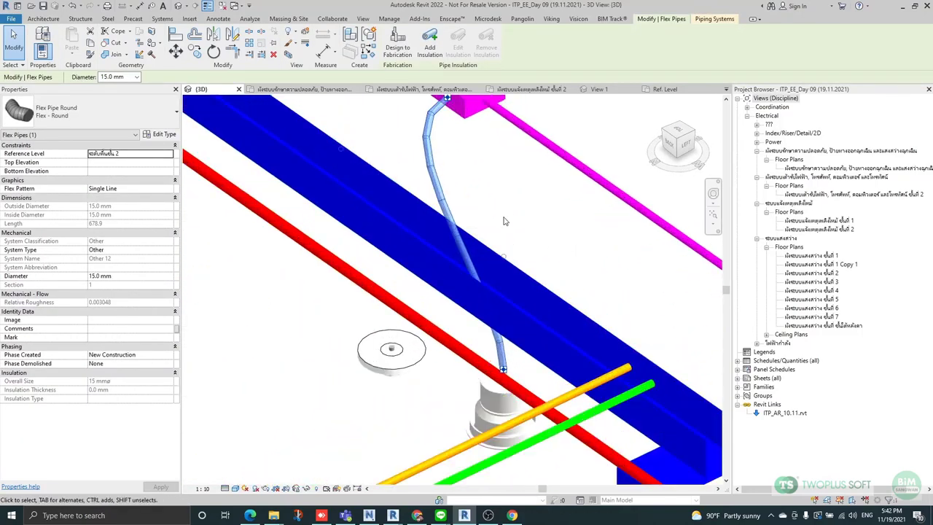
mouse_move(506, 260)
left_mouse_down()
mouse_move(520, 230)
mouse_move(525, 253)
mouse_move(505, 248)
left_mouse_up()
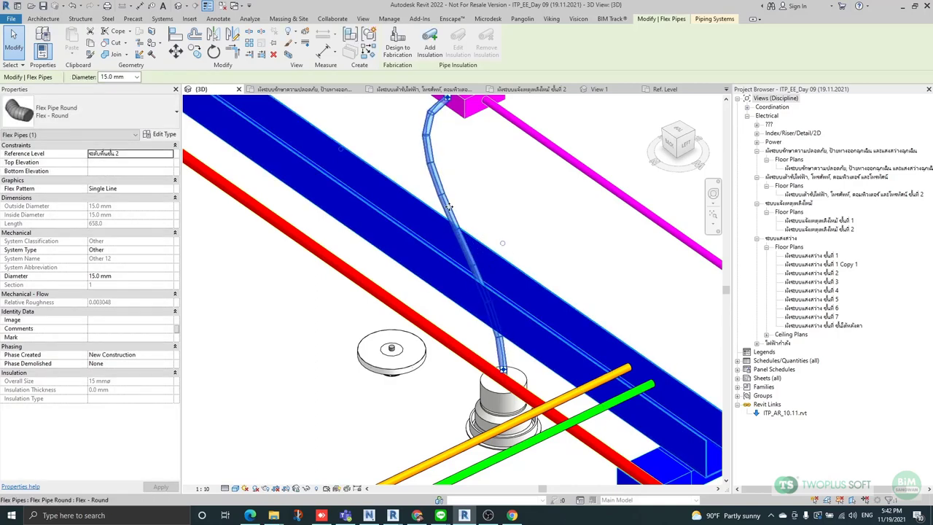
Insert a vertex in the upper part of this flex pipe and move it across the cable tray.
right_click(448, 207)
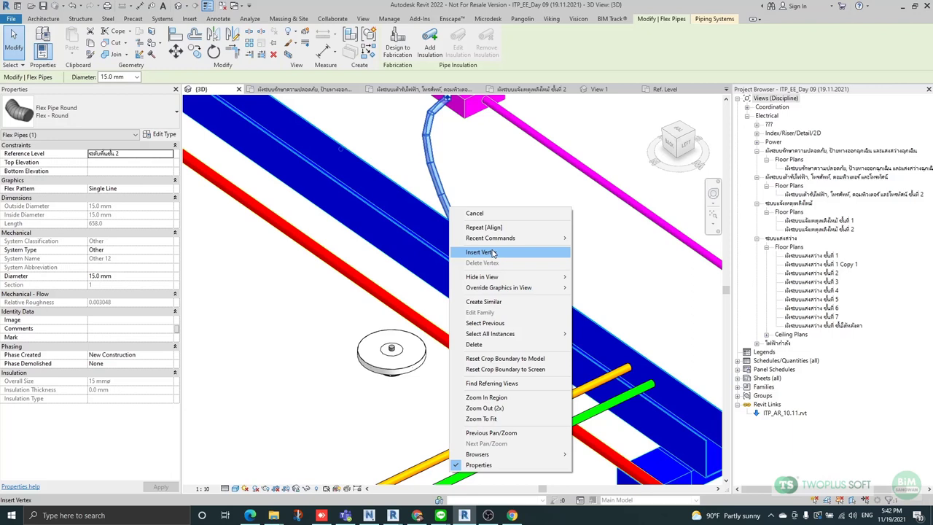
left_click(494, 253)
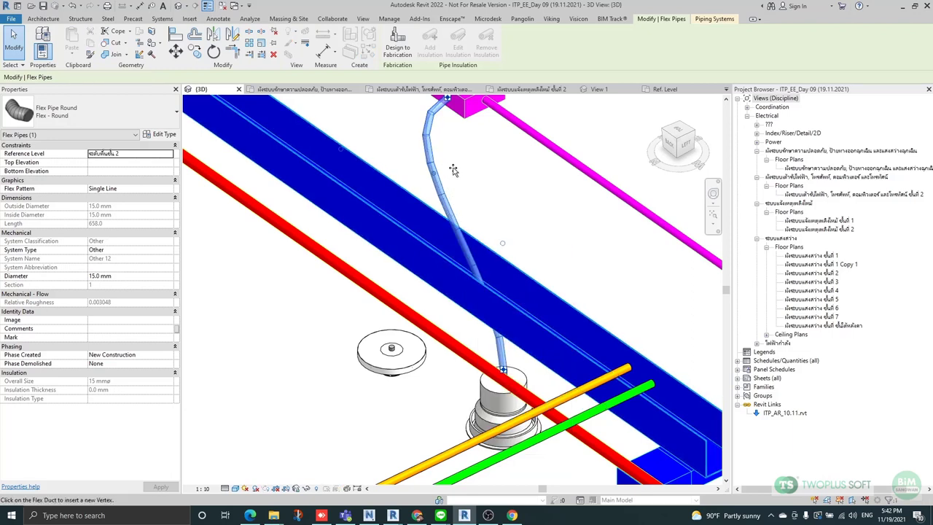
left_click(436, 173)
left_click_drag(434, 174, 383, 176)
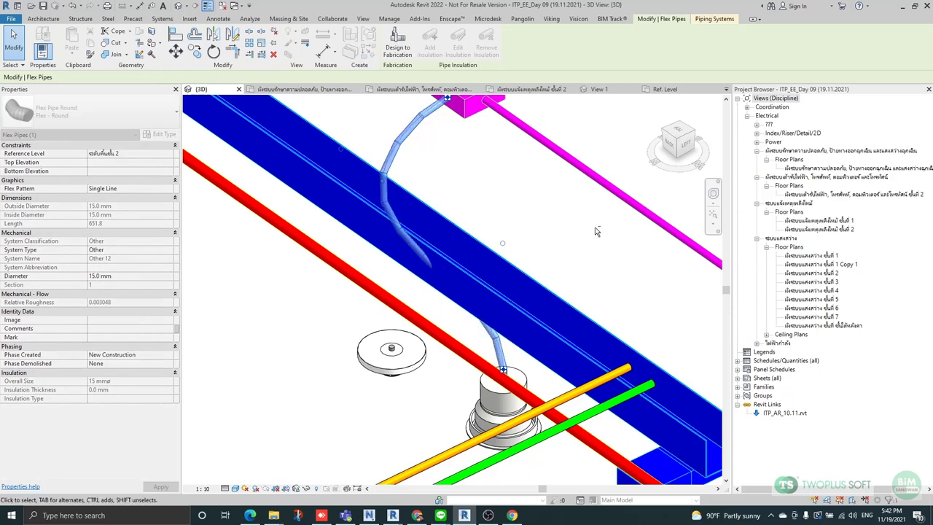
Insert a second vertex in the middle of the same flex pipe and move it outward past the tray's edge.
middle_click_drag(595, 232, 437, 254, "shift")
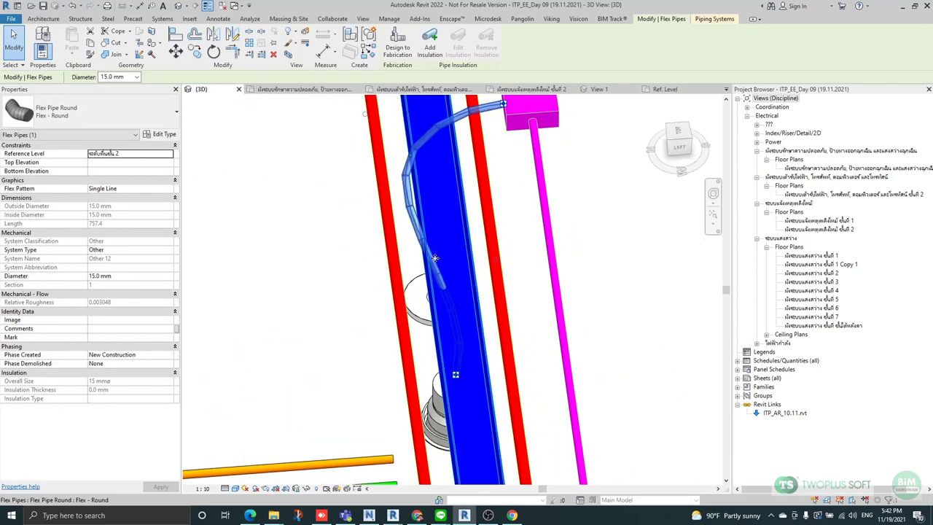
right_click(433, 268)
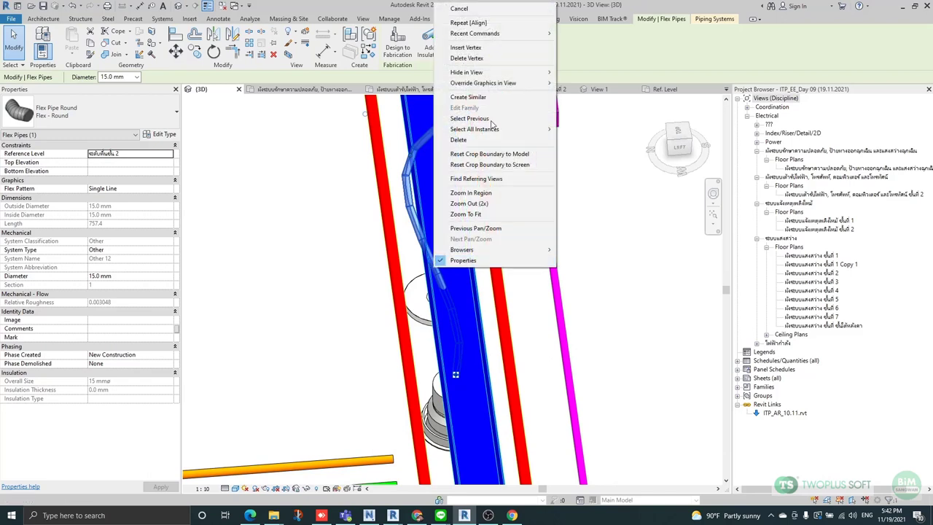
left_click(467, 58)
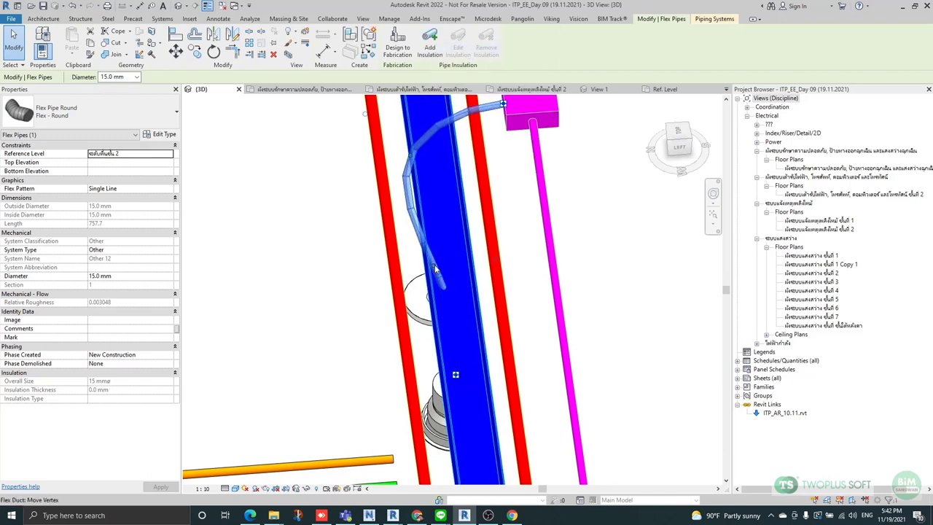
left_click_drag(439, 271, 419, 275)
scroll(432, 263, "down", 1)
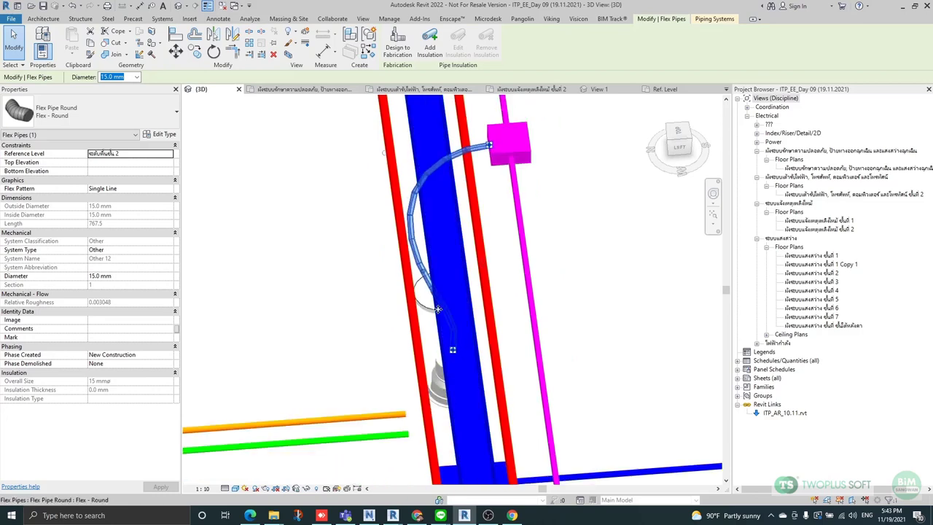
Insert another vertex near the flex pipe's lower end and move it outward to shape the bend between tray and downlight.
middle_click_drag(438, 271, 498, 302, "shift")
scroll(493, 307, "up", 2)
middle_click_drag(548, 317, 554, 365, "shift")
middle_click_drag(506, 341, 487, 313, "shift")
scroll(487, 311, "up", 2)
right_click(463, 308)
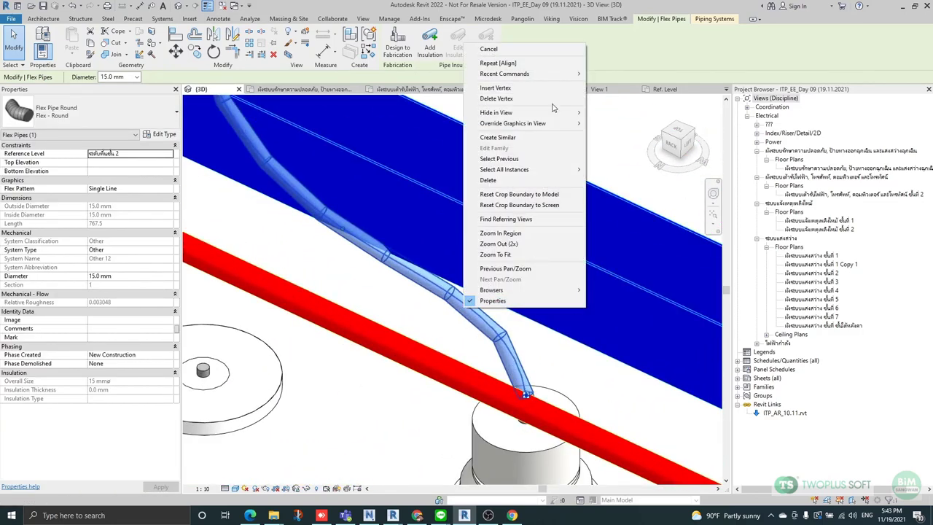
left_click(496, 88)
left_click(431, 286)
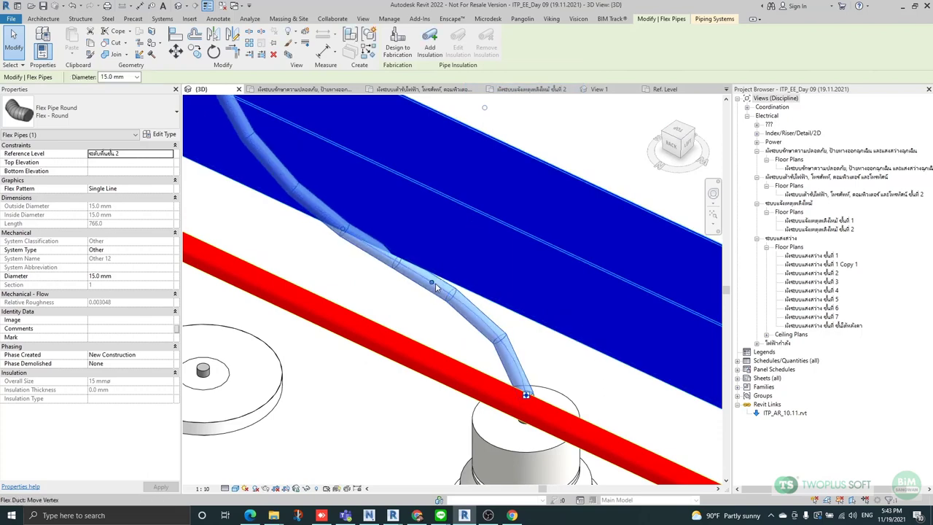
left_click_drag(429, 289, 339, 241)
middle_click_drag(466, 212, 535, 349, "shift")
key("Escape")
scroll(541, 346, "up", 3)
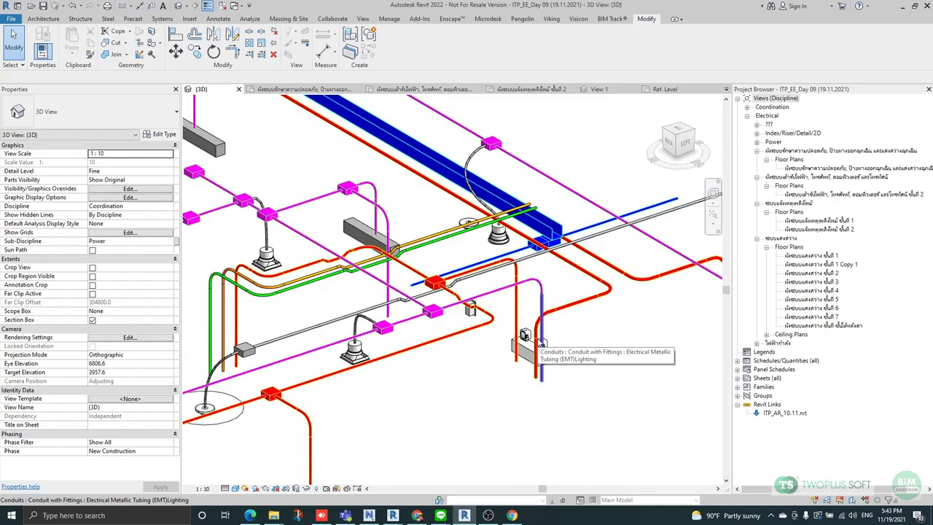
scroll(533, 390, "up", 3)
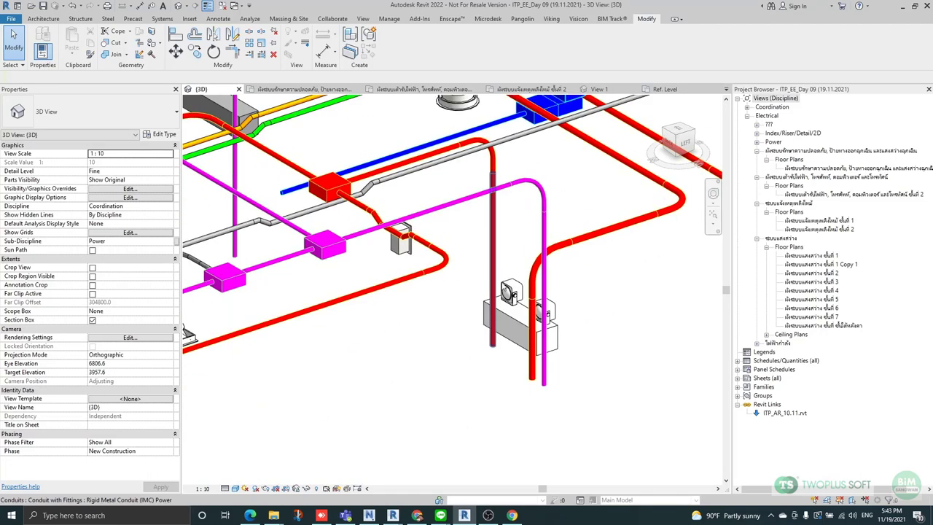
Select the Emergency Battery Light below the vertical conduits in the 3D view and inspect it from another side.
scroll(561, 361, "up", 4)
left_click(565, 359)
scroll(565, 359, "down", 5)
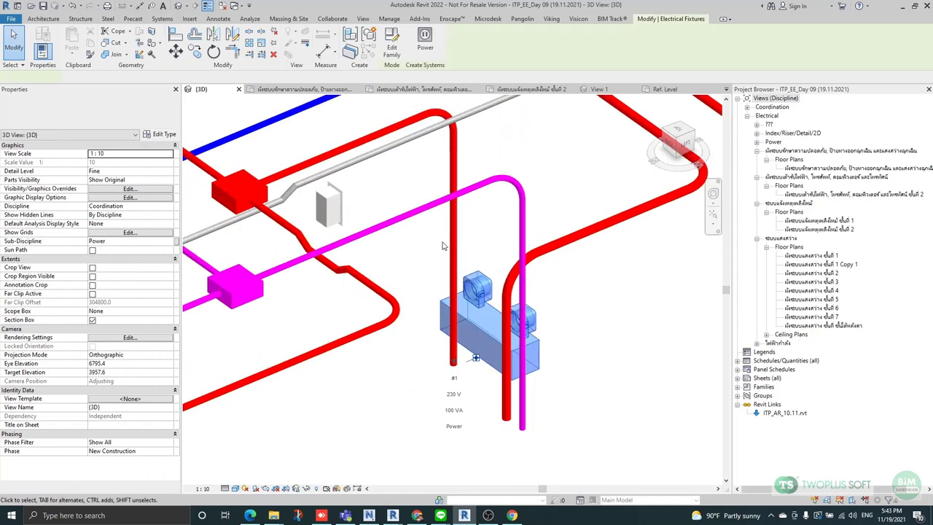
middle_click_drag(563, 356, 488, 308, "shift")
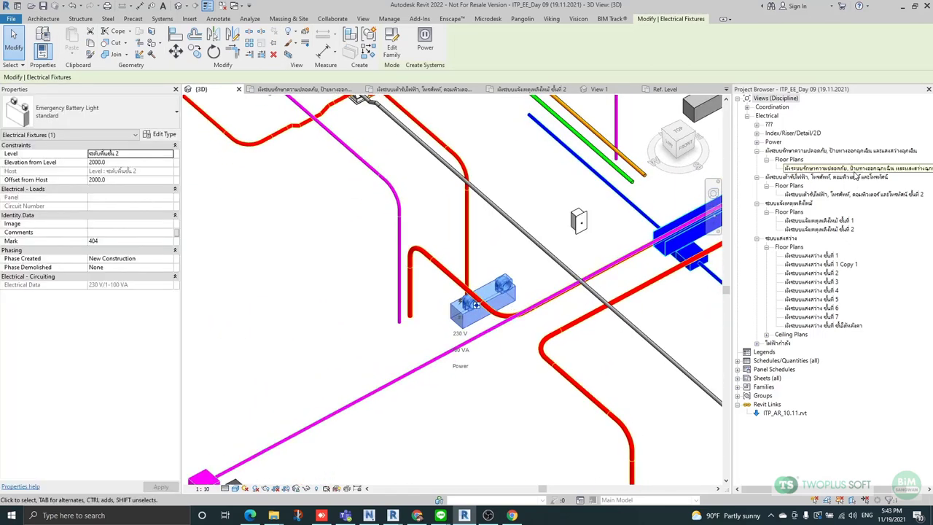
Open the second-floor security, exit sign and emergency lighting plan and set its detail level to Fine.
double_click(854, 168)
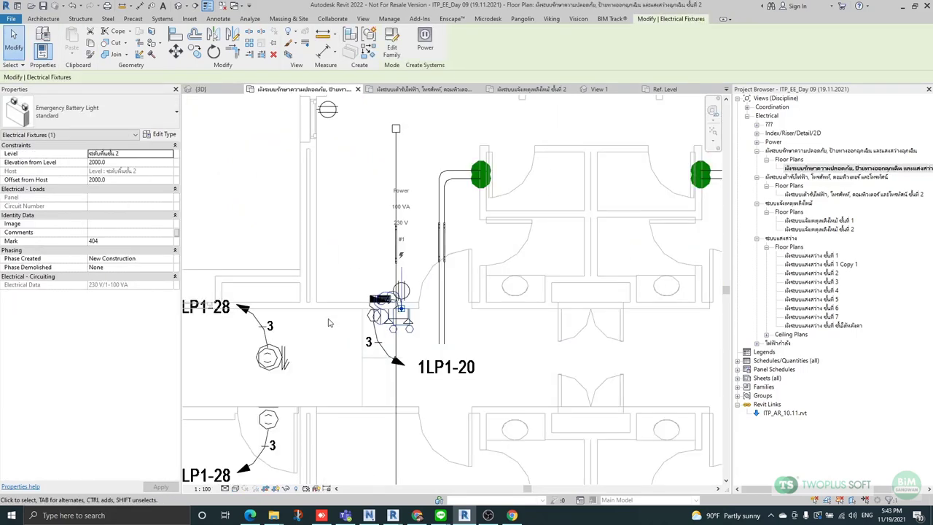
left_click(340, 339)
middle_click_drag(270, 393, 408, 288)
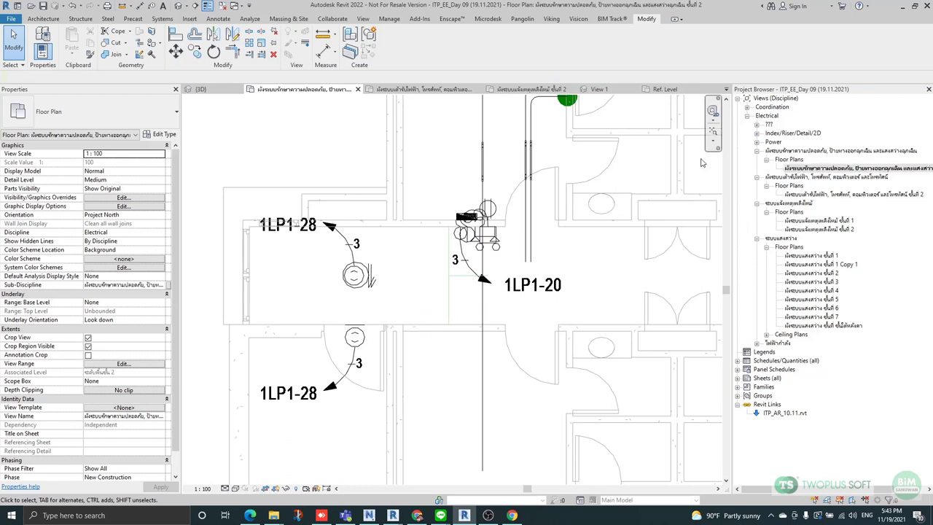
scroll(507, 157, "up", 2)
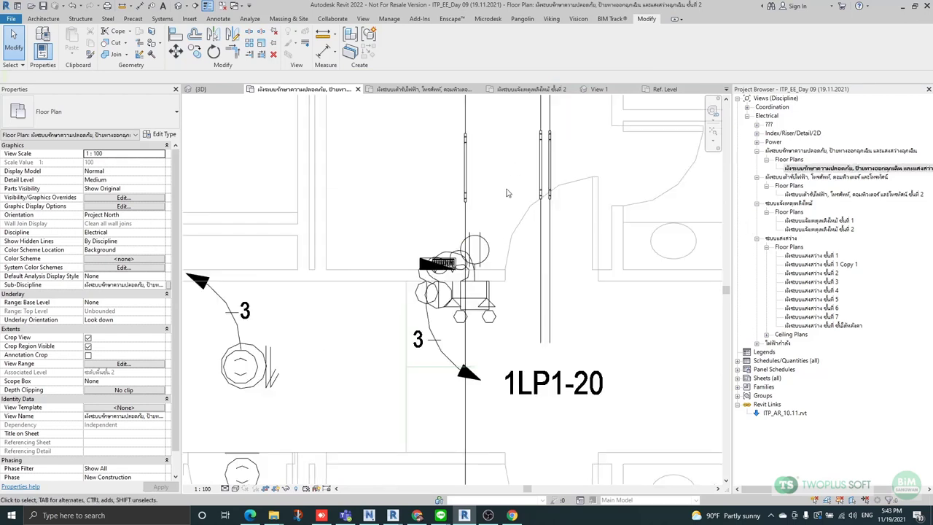
left_click(235, 478)
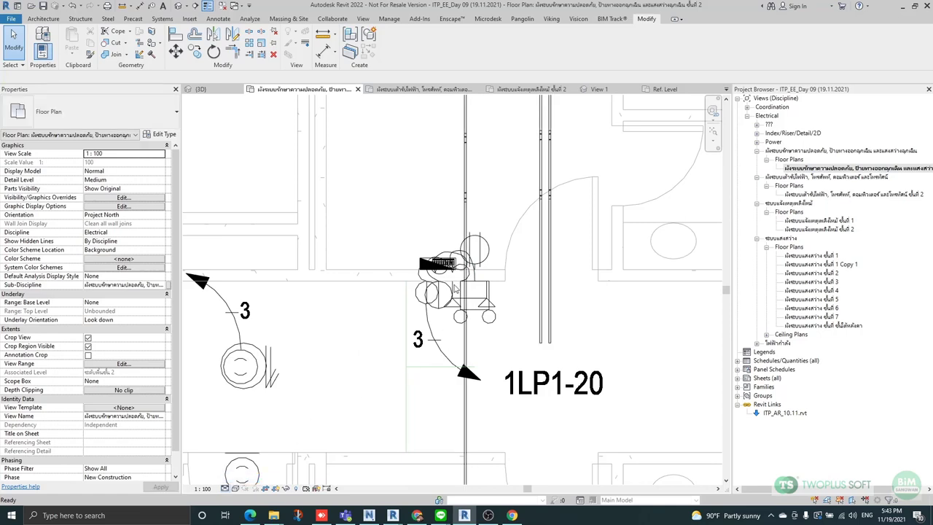
Examine the exit sign and emergency light symbols, their 1LP1-28 and 1LP1-20 circuit tags, and the nearby conduits on the plan.
scroll(455, 290, "down", 2)
scroll(406, 362, "up", 2)
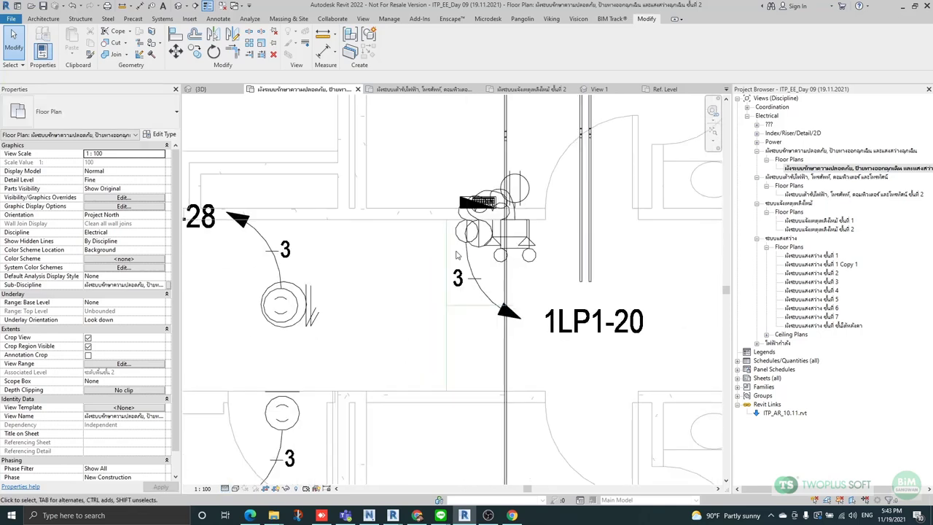
scroll(456, 251, "down", 2)
middle_click_drag(455, 327, 443, 229)
scroll(343, 191, "up", 1)
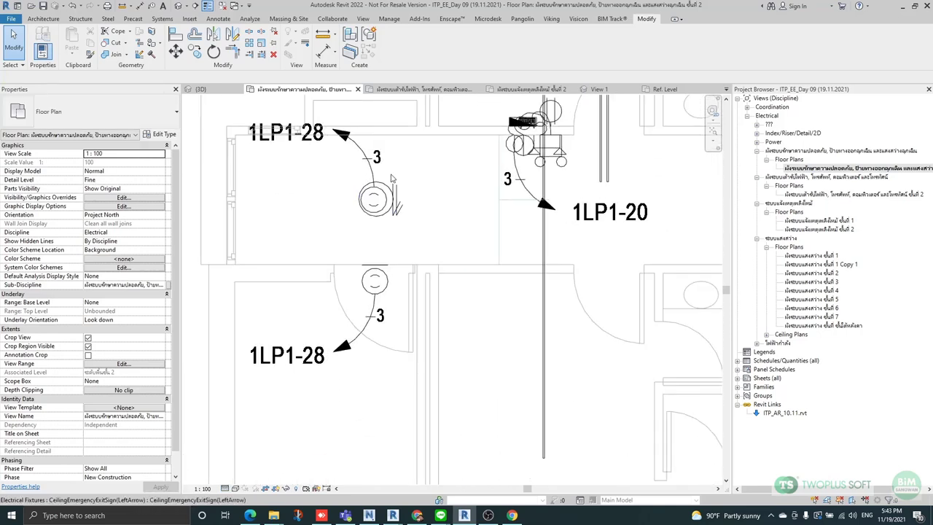
scroll(336, 288, "up", 2)
scroll(409, 345, "down", 5)
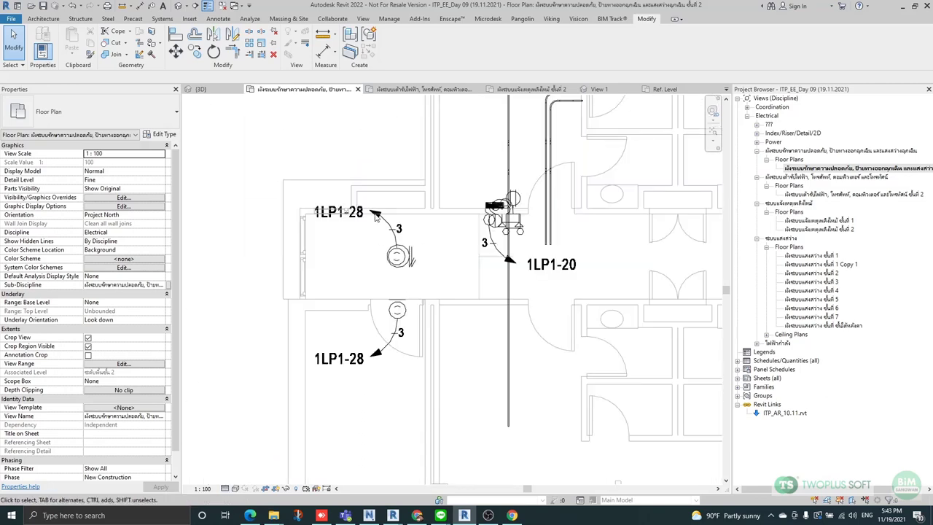
scroll(407, 250, "up", 1)
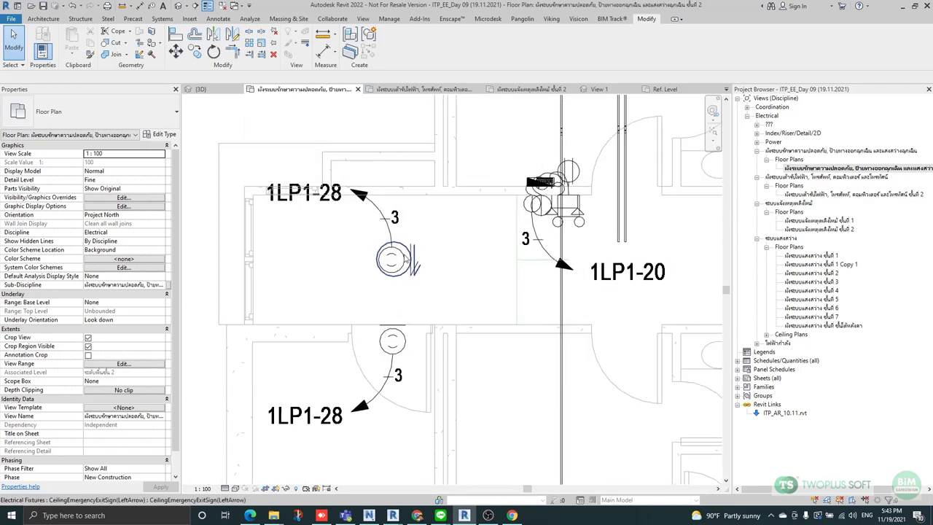
scroll(407, 252, "up", 2)
scroll(393, 310, "down", 1)
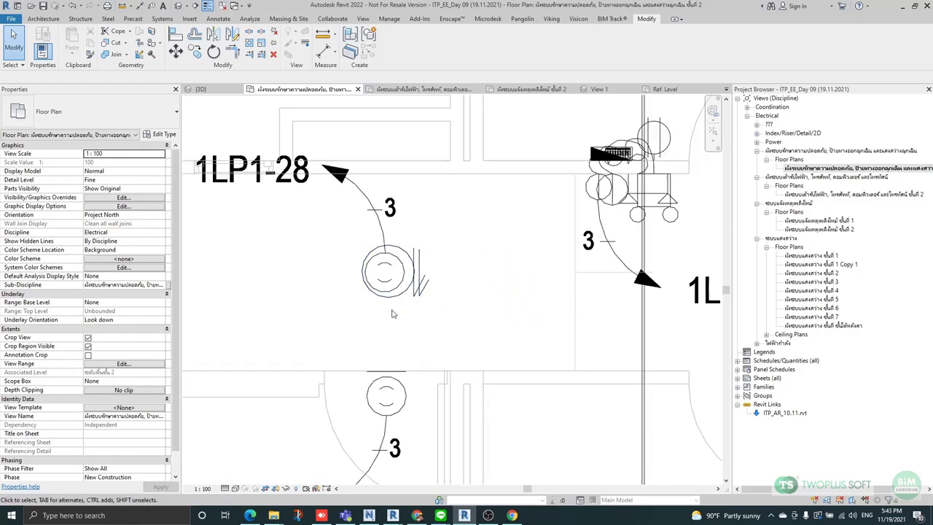
scroll(400, 248, "down", 1)
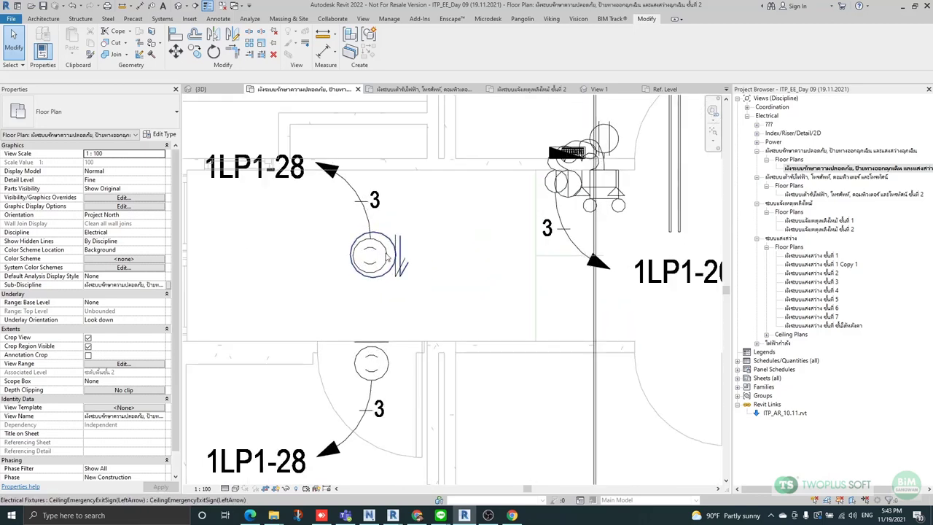
scroll(387, 257, "down", 2)
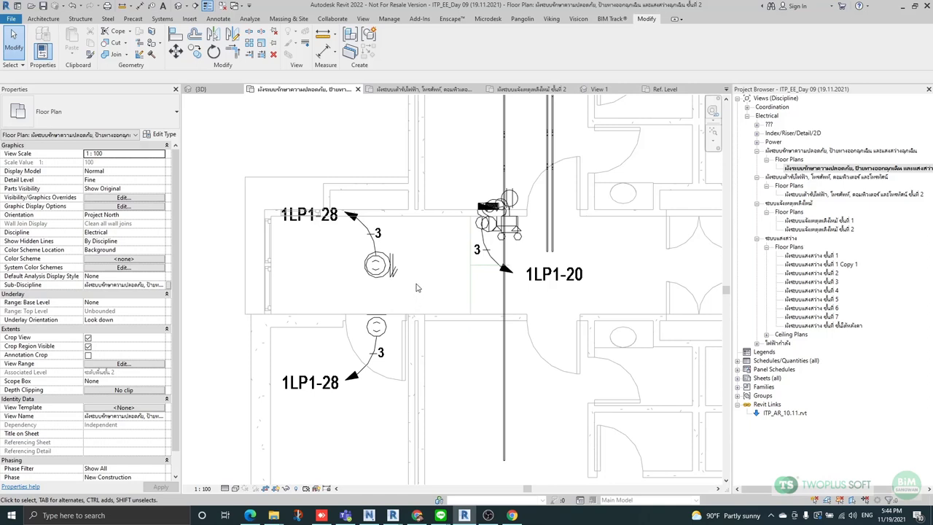
scroll(355, 233, "up", 2)
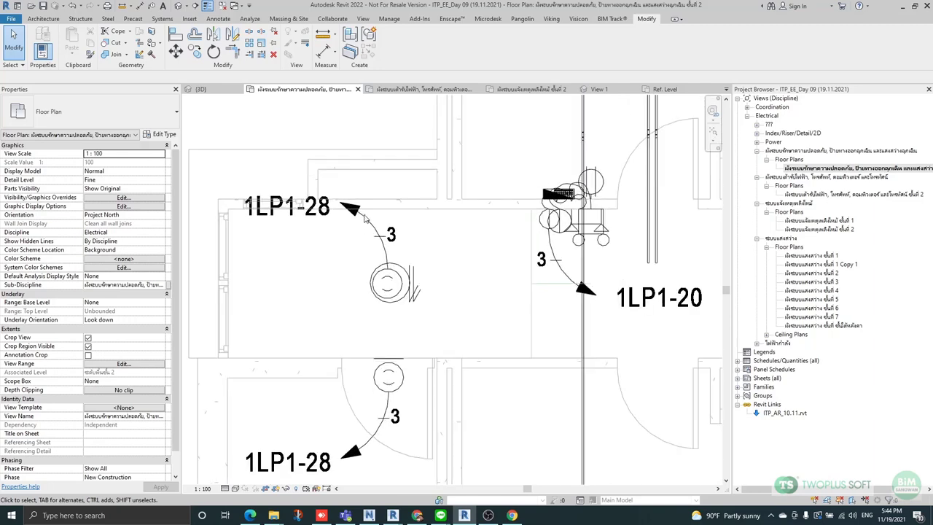
scroll(369, 215, "down", 3)
scroll(448, 204, "up", 3)
scroll(448, 204, "down", 2)
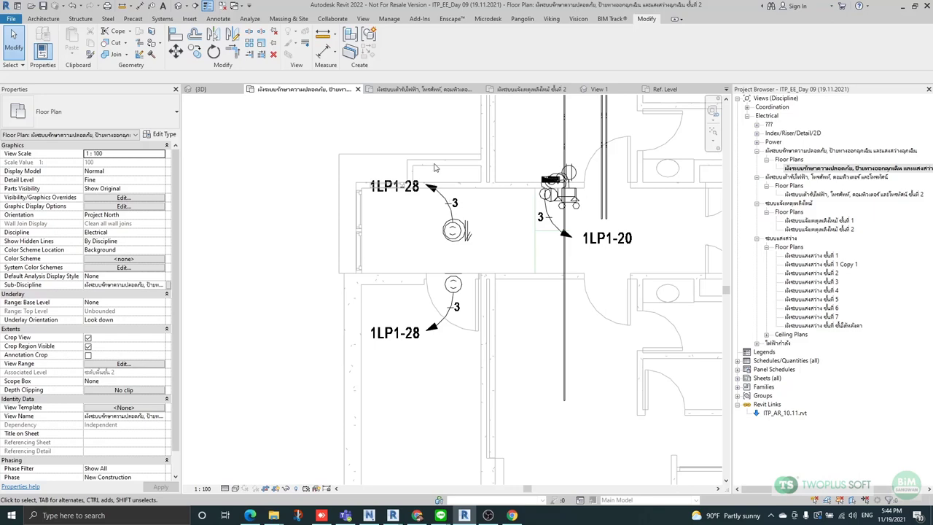
scroll(376, 234, "down", 2)
scroll(494, 126, "up", 2)
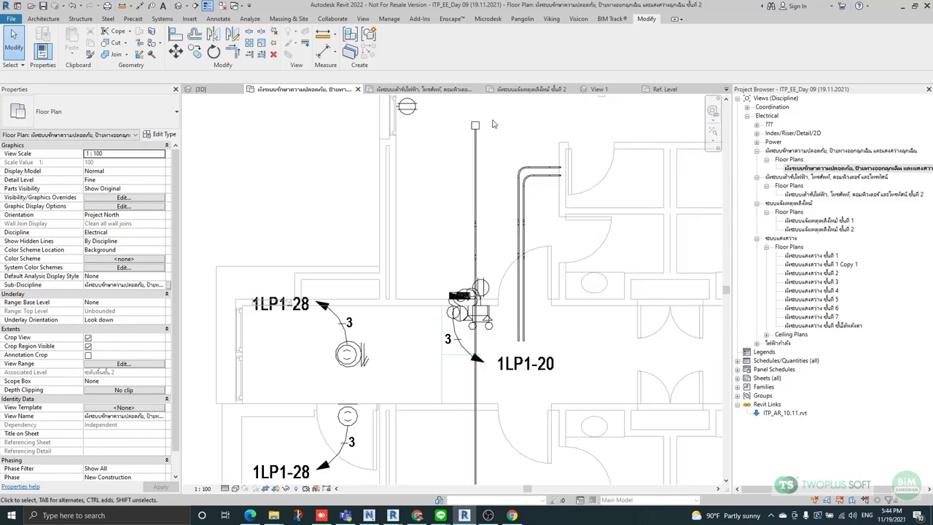
scroll(390, 257, "down", 2)
scroll(467, 305, "up", 2)
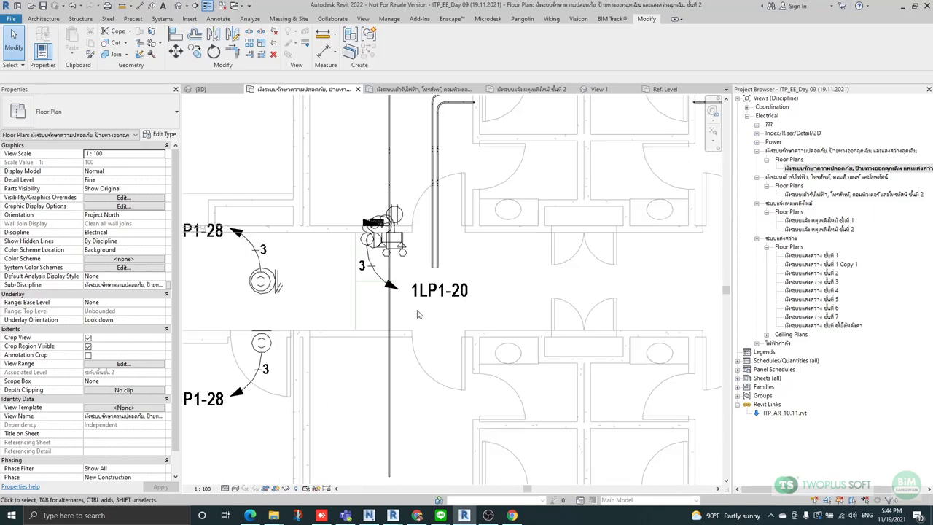
scroll(429, 281, "down", 3)
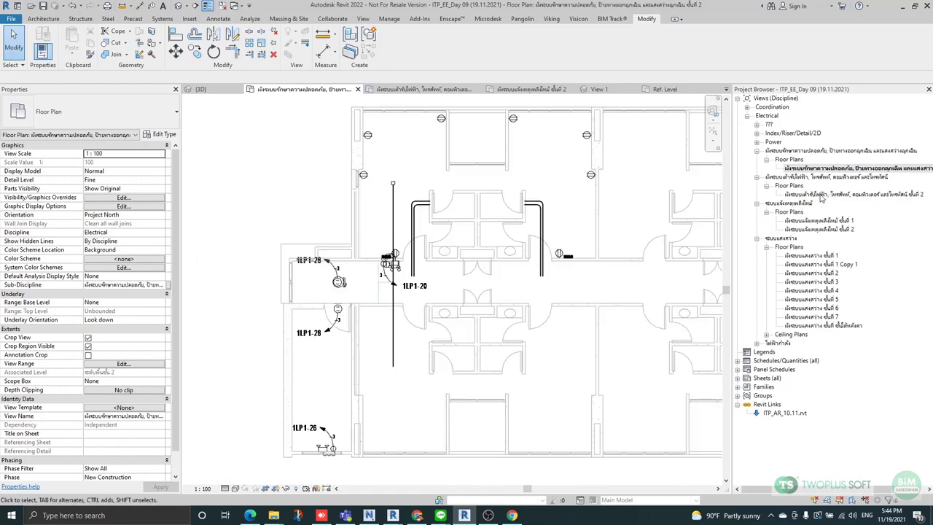
Open the second-floor fire alarm plan and examine the smoke detectors and conduits along the corridor.
left_click(821, 198)
double_click(821, 229)
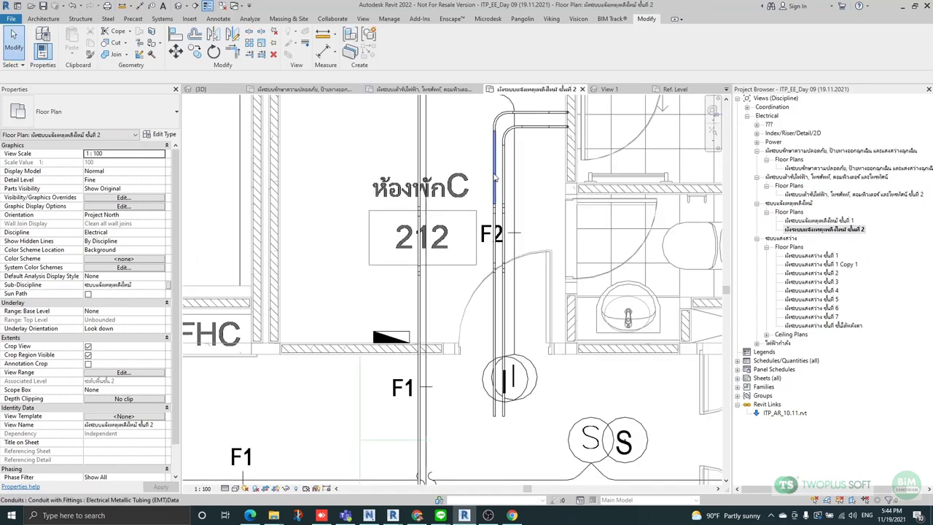
scroll(479, 188, "down", 3)
scroll(410, 293, "up", 3)
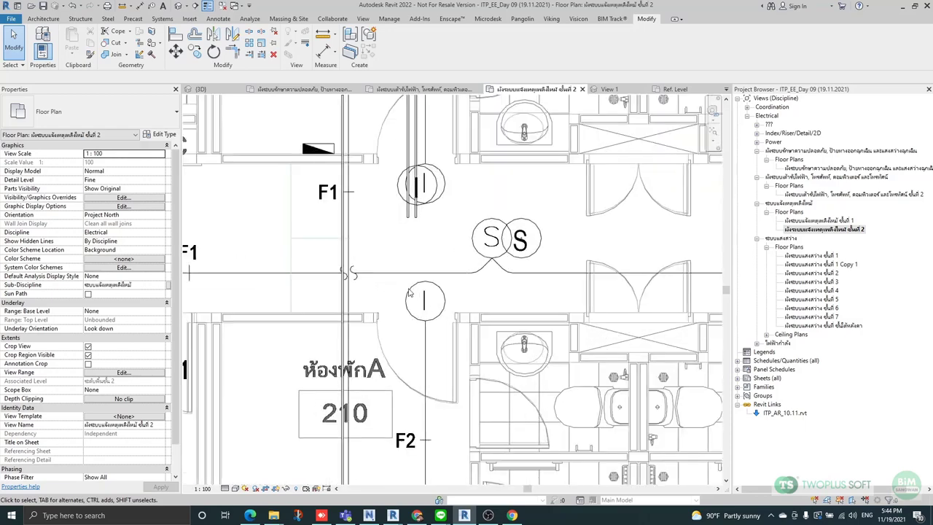
scroll(357, 280, "down", 3)
scroll(440, 271, "up", 1)
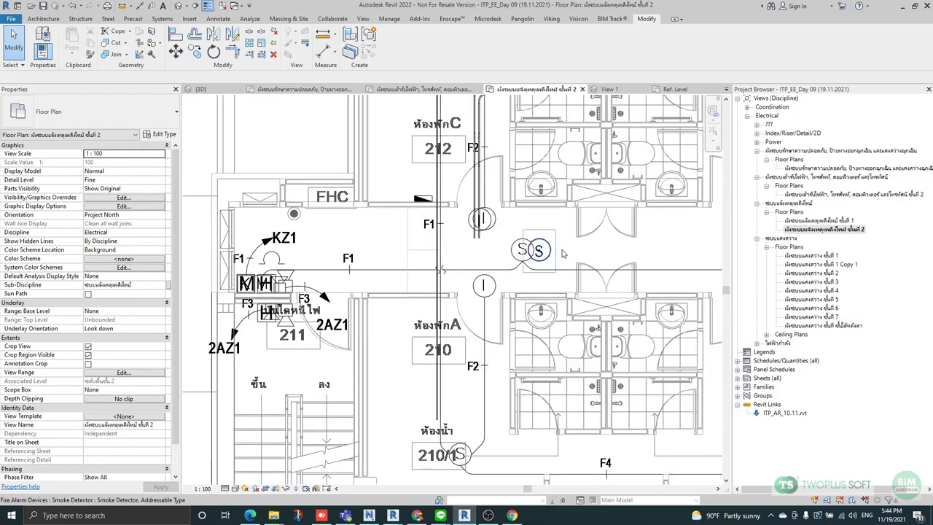
Examine the fire alarm horn and manual station symbols at stair 211 against the linework beneath them.
scroll(276, 277, "up", 2)
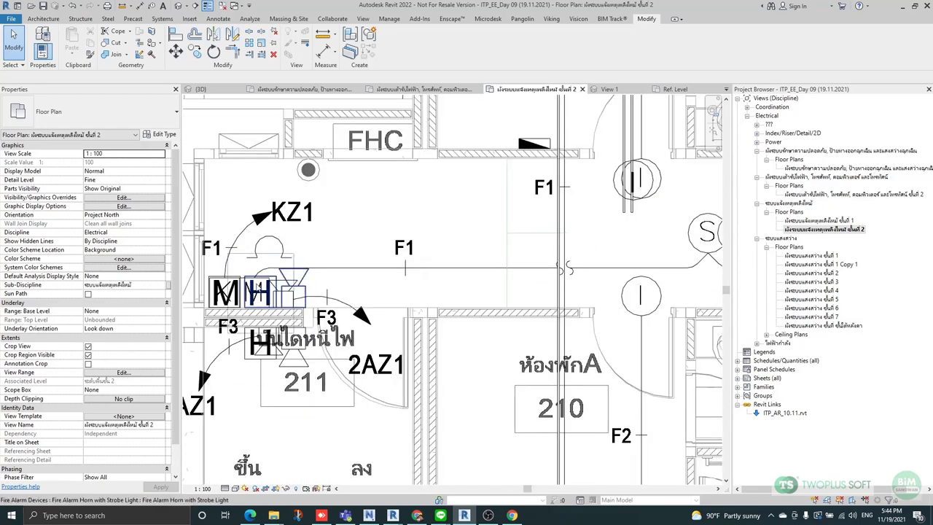
scroll(307, 258, "up", 3)
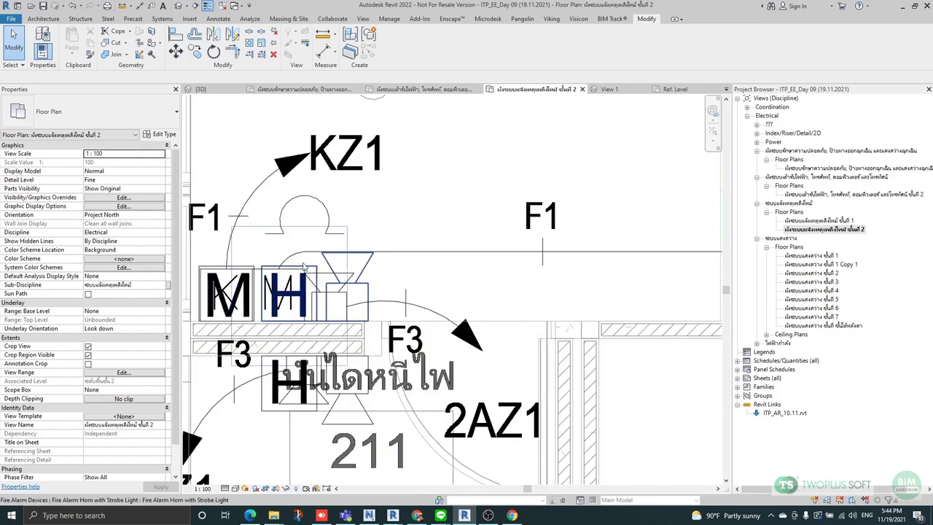
scroll(312, 247, "down", 4)
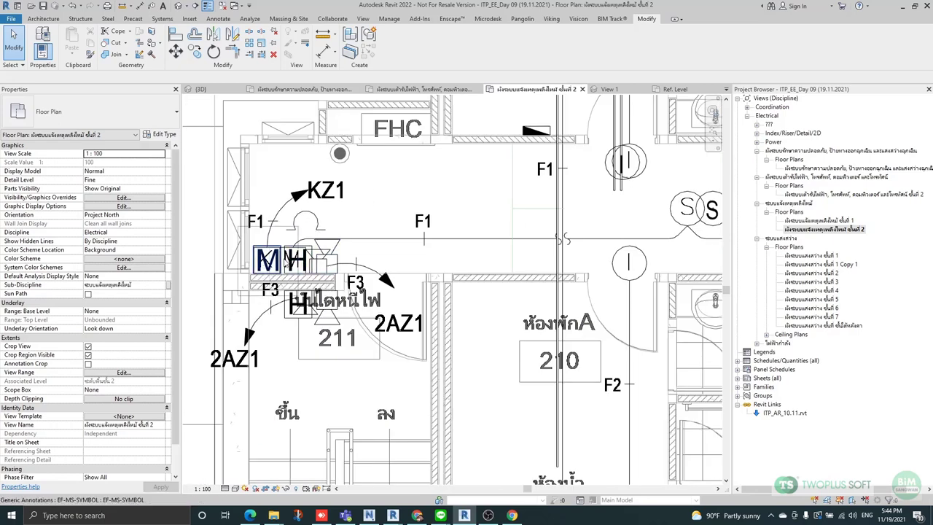
scroll(291, 256, "down", 2)
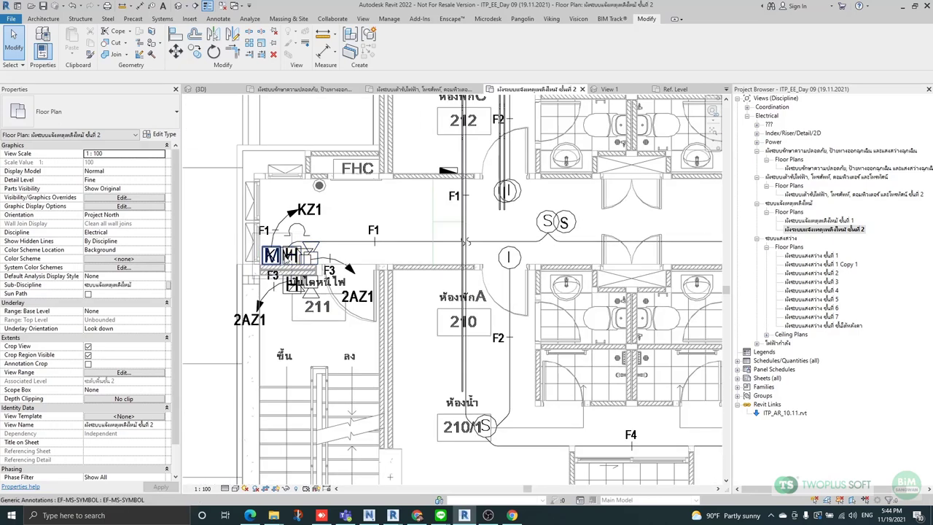
scroll(283, 254, "up", 1)
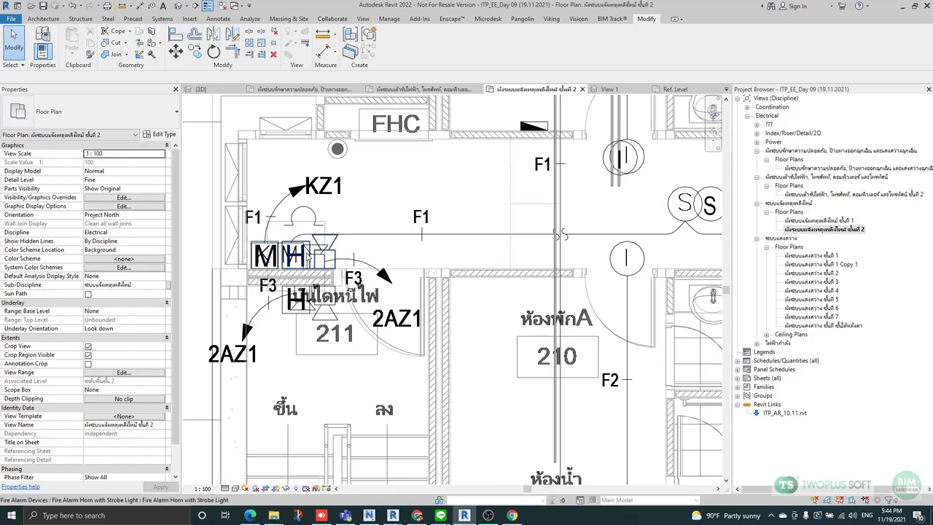
scroll(290, 257, "down", 1)
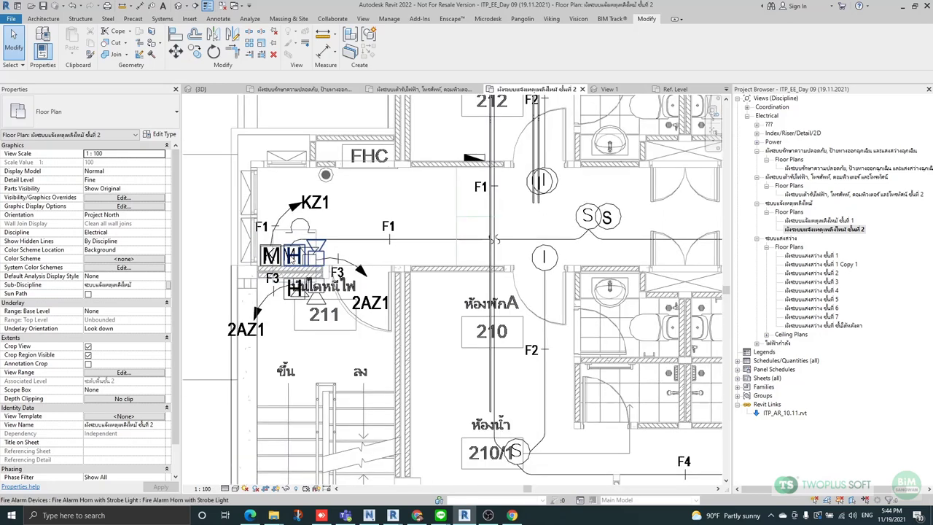
scroll(325, 244, "up", 1)
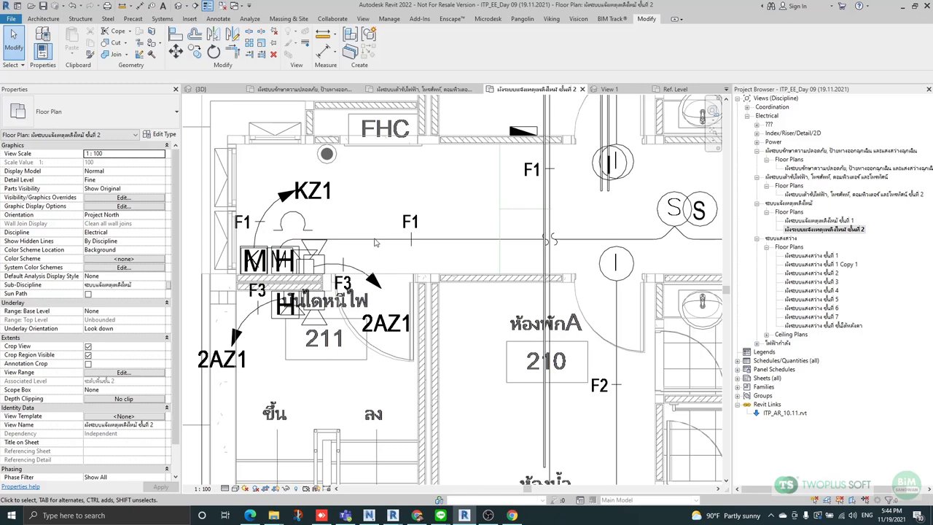
scroll(284, 245, "up", 2)
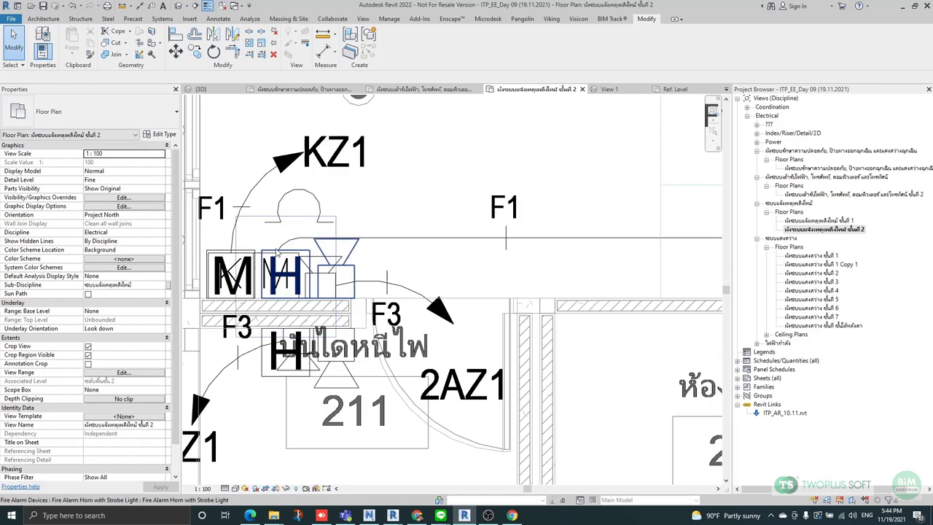
scroll(278, 249, "down", 3)
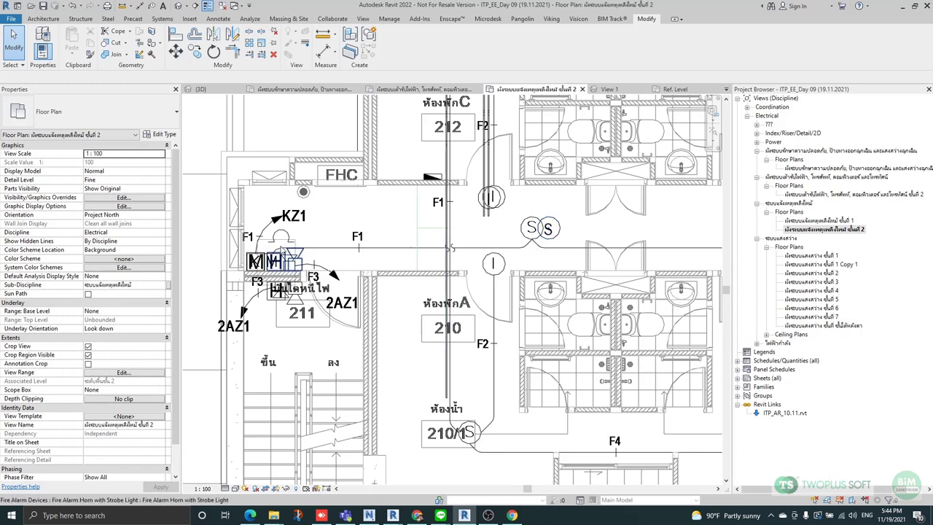
scroll(288, 257, "up", 2)
scroll(289, 256, "up", 2)
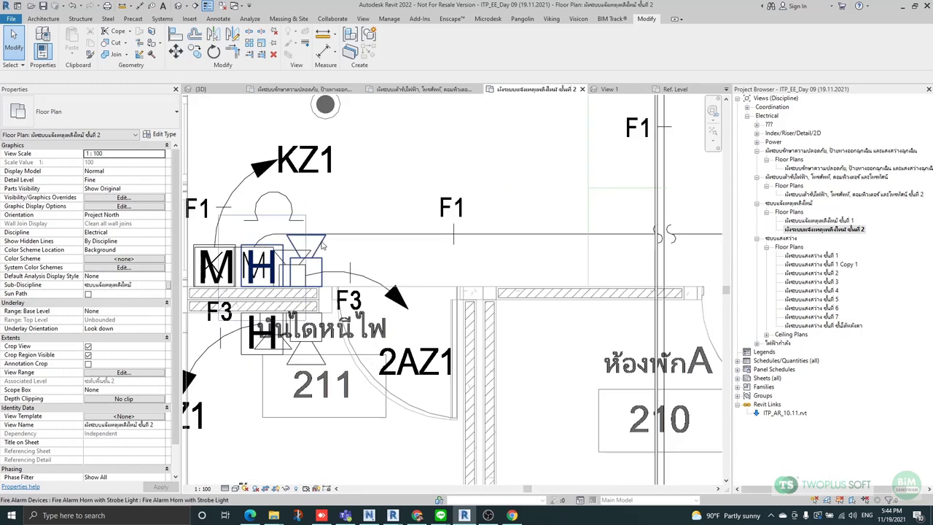
Select the corridor-side Fire Alarm Horn with Strobe Light at stair 211 and the corridor Smoke Detector, and create a Selection Box around them.
left_click(324, 248)
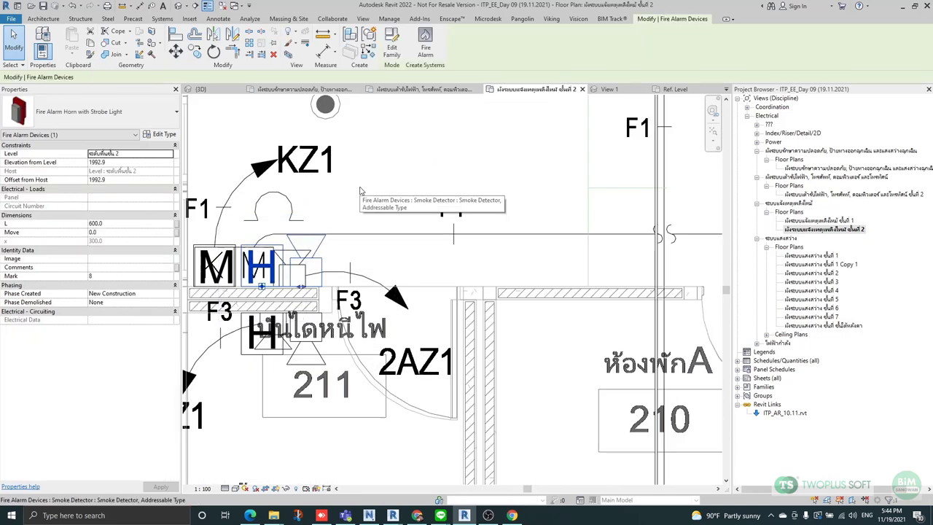
scroll(369, 218, "down", 2)
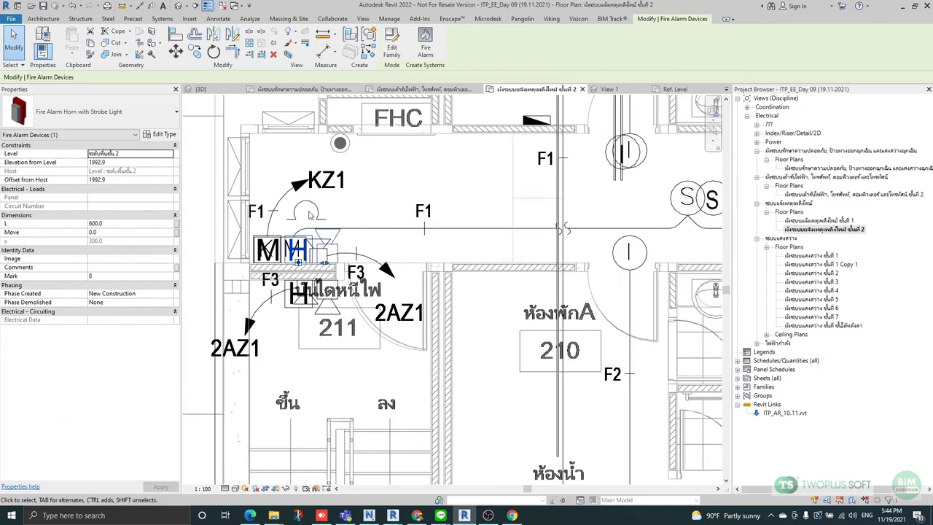
scroll(309, 215, "down", 2)
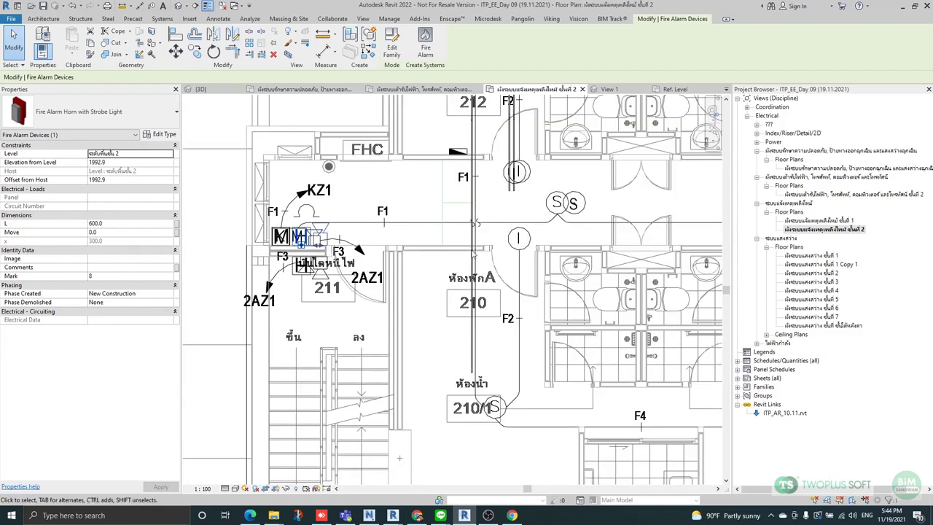
left_click(576, 208, "ctrl")
left_click(292, 53)
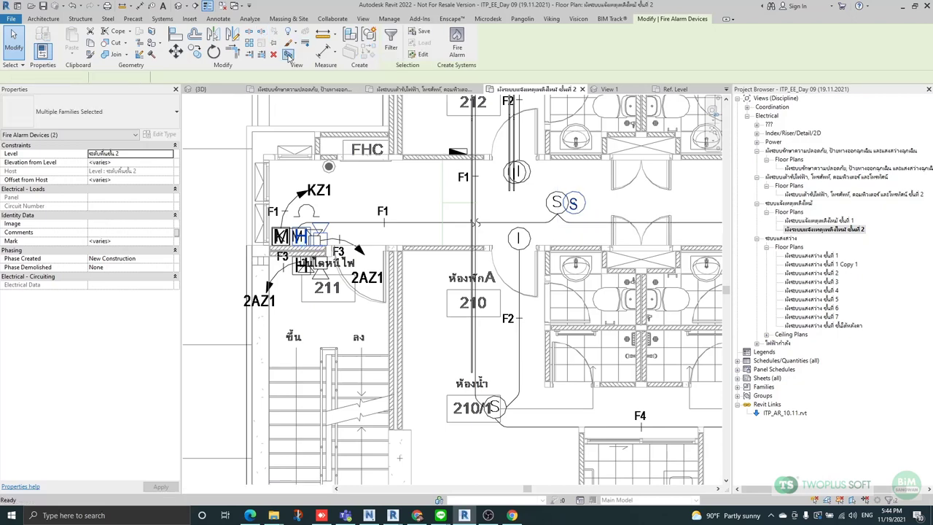
Examine the corridor smoke detector and the stair-side fire alarm devices against the conduits and cable tray in the 3D view.
key("Escape")
scroll(315, 385, "up", 5)
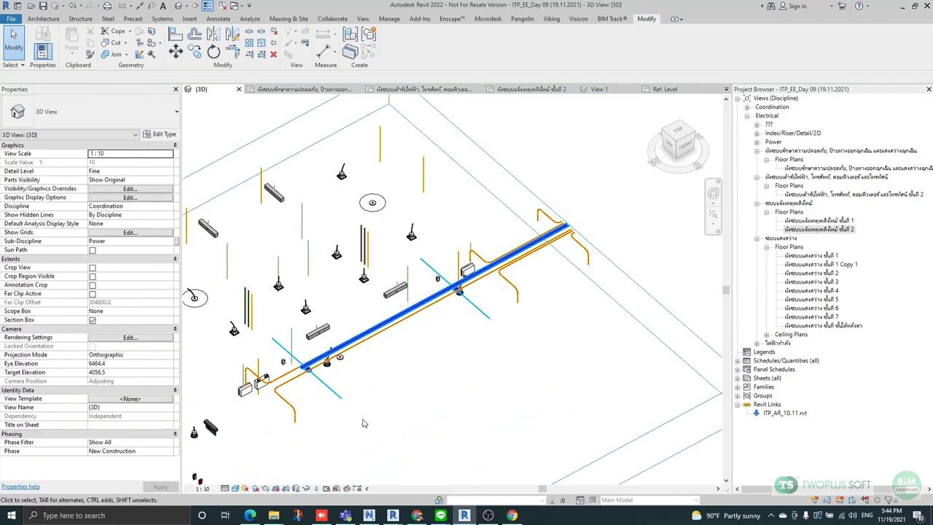
middle_click_drag(364, 423, 438, 340)
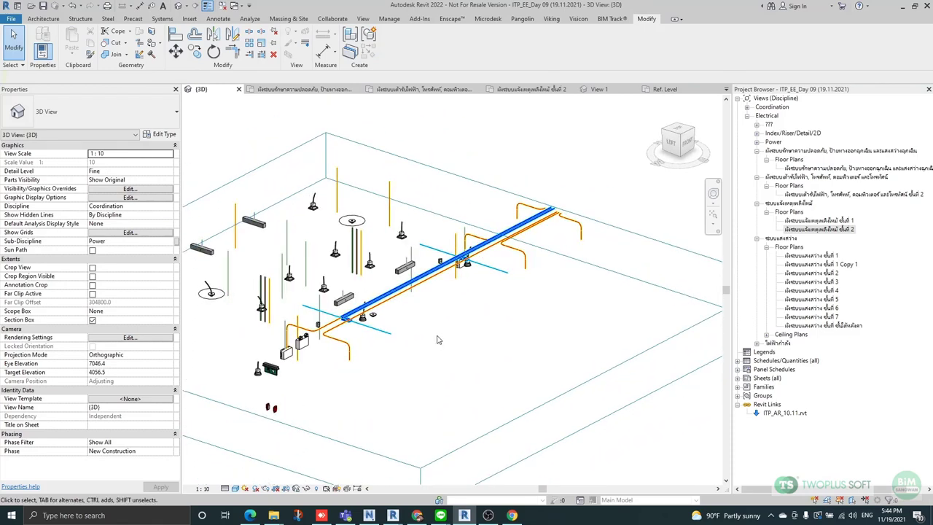
scroll(470, 313, "down", 2)
scroll(390, 354, "up", 4)
scroll(435, 262, "up", 2)
scroll(437, 259, "up", 1)
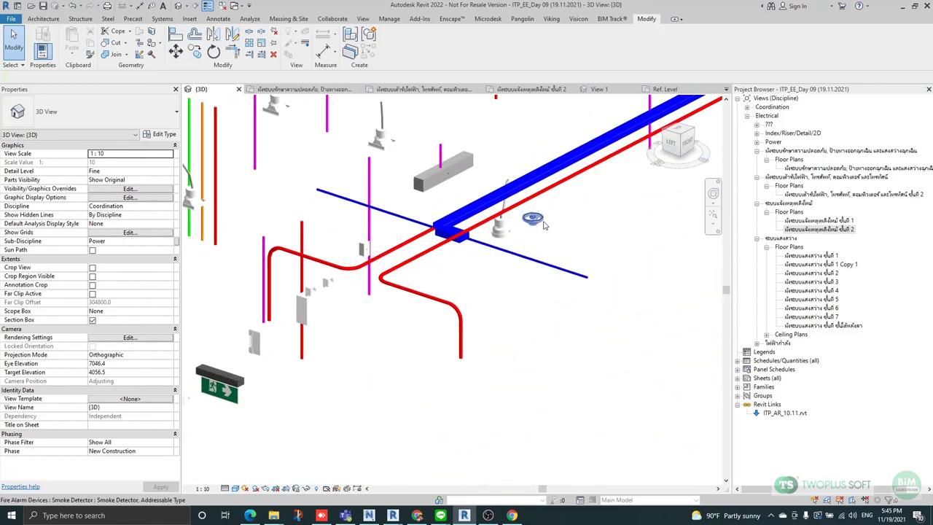
scroll(551, 222, "up", 1)
left_click(538, 222)
scroll(541, 210, "down", 3)
middle_click_drag(508, 302, 498, 320, "shift")
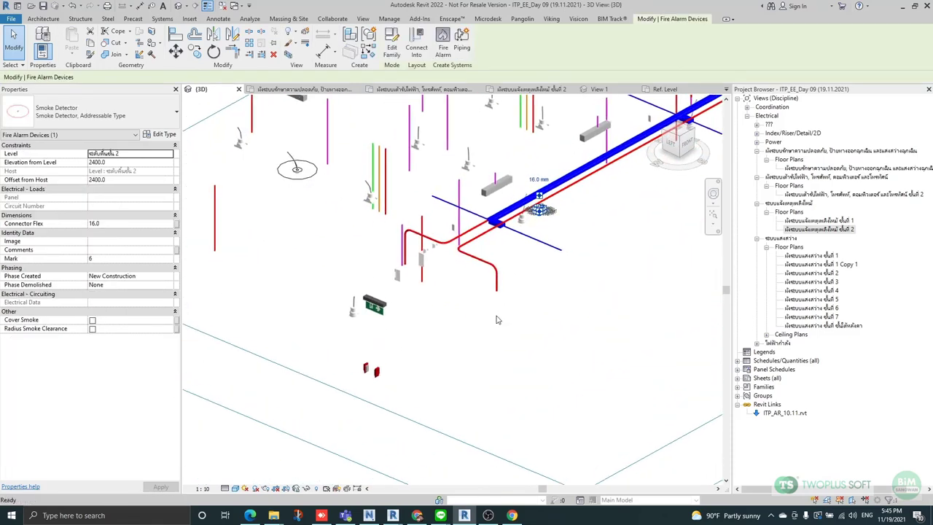
scroll(495, 305, "up", 2)
left_click(337, 395)
scroll(338, 396, "up", 2)
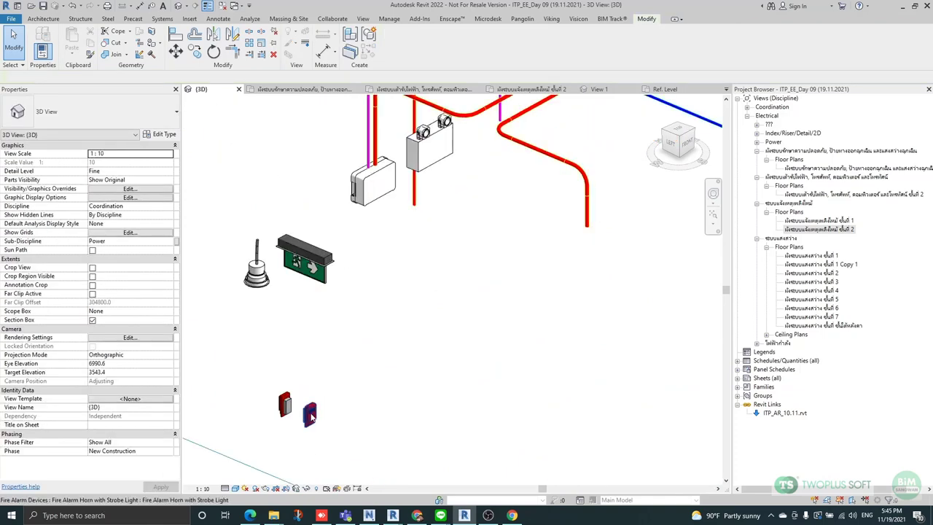
Extend the 3D section box downward to include the manual pull station beneath the fire alarm horns.
scroll(309, 416, "down", 2)
middle_click_drag(310, 414, 365, 353, "shift")
left_click(365, 353)
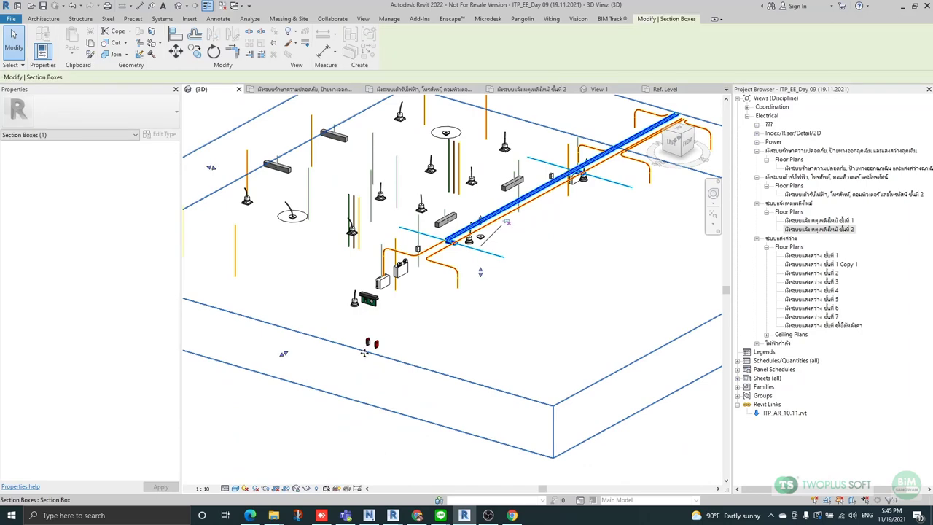
scroll(374, 385, "up", 3)
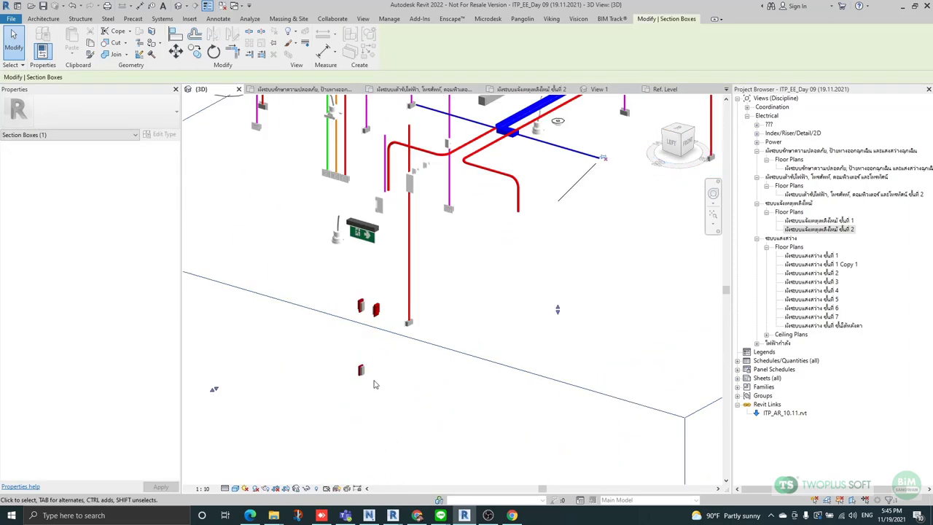
Examine the Manual Pull Station, horns and corridor Smoke Detector in 3D from the opposite side, relative to the conduit runs.
left_click(365, 375)
scroll(475, 328, "down", 2)
middle_click_drag(475, 328, 585, 350, "shift")
scroll(400, 357, "up", 2)
scroll(400, 357, "up", 5)
scroll(425, 378, "down", 4)
scroll(583, 350, "down", 3)
middle_click_drag(521, 341, 569, 336, "shift")
scroll(569, 335, "down", 2)
scroll(420, 230, "up", 2)
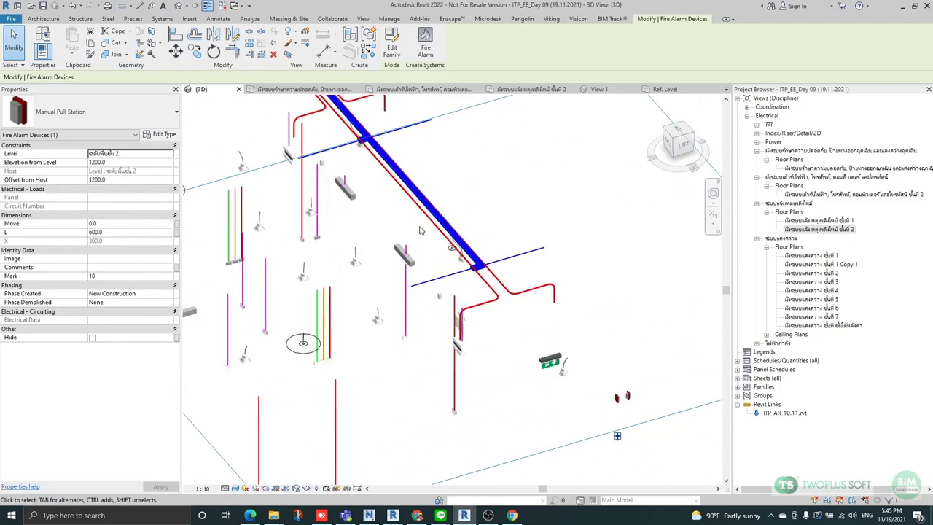
scroll(401, 187, "down", 4)
middle_click_drag(408, 188, 483, 234, "shift")
scroll(400, 225, "up", 5)
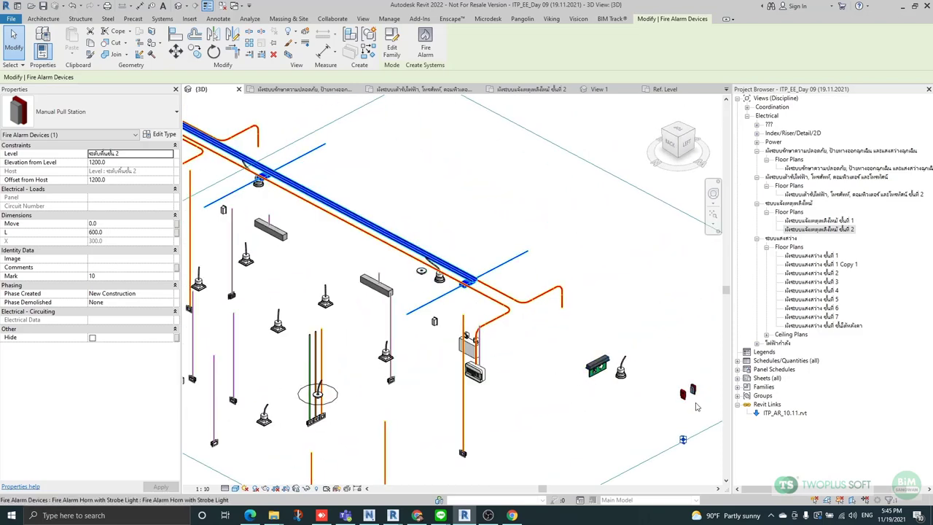
middle_click_drag(652, 396, 570, 377)
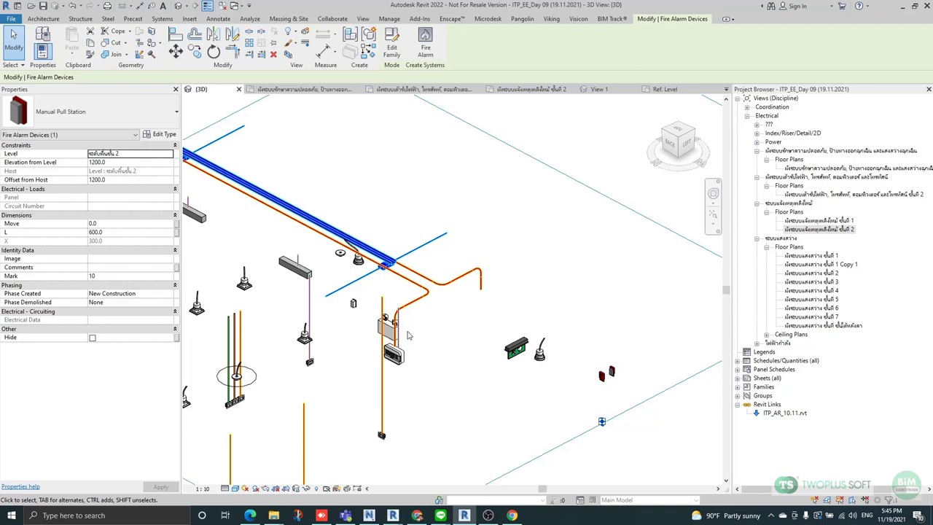
left_click(340, 253)
scroll(344, 261, "up", 4)
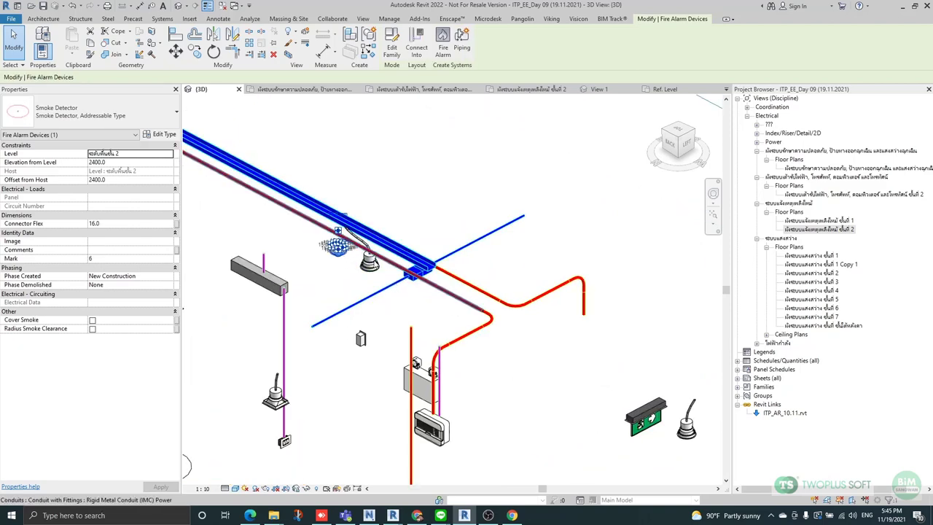
Open the second-floor fire alarm plan and examine the stair 211 horns and the selected corridor smoke detector.
double_click(844, 229)
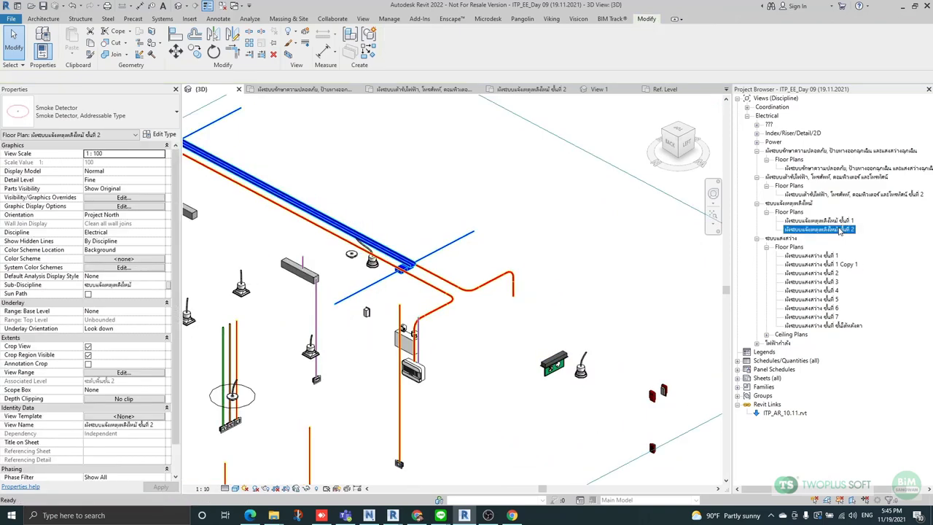
scroll(360, 219, "up", 3)
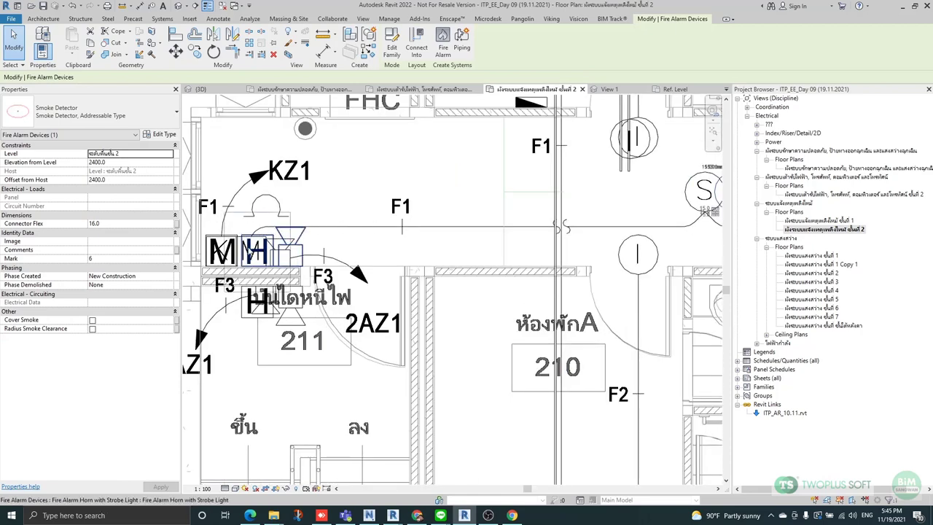
scroll(254, 251, "up", 2)
scroll(267, 238, "down", 1)
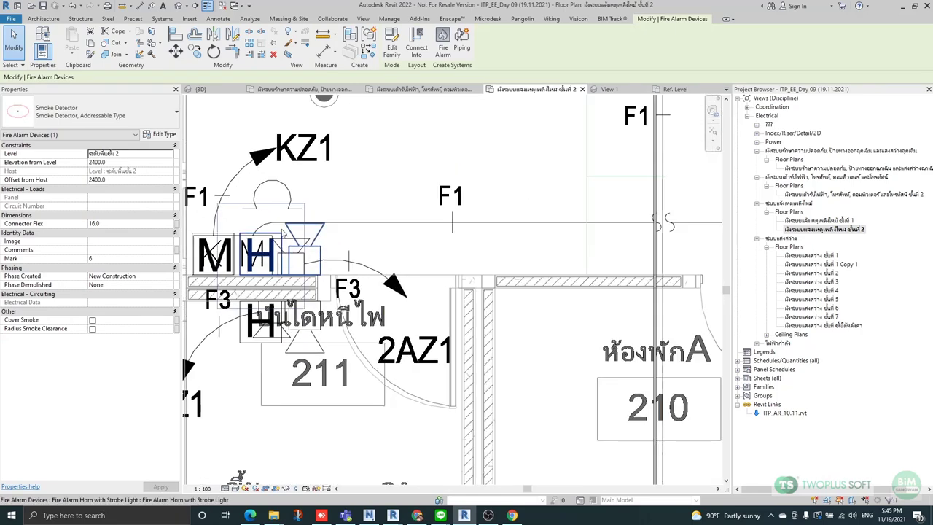
scroll(437, 204, "down", 3)
scroll(571, 223, "up", 2)
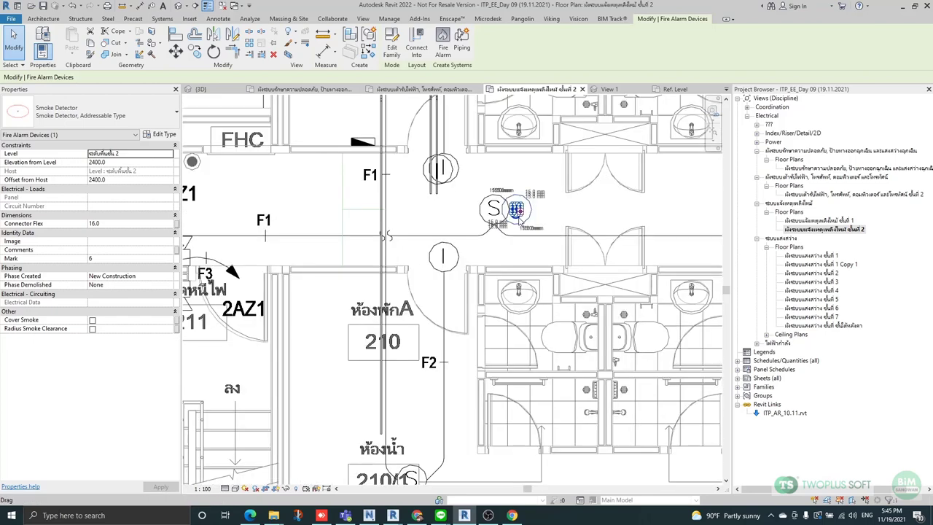
key("Escape")
scroll(592, 239, "down", 3)
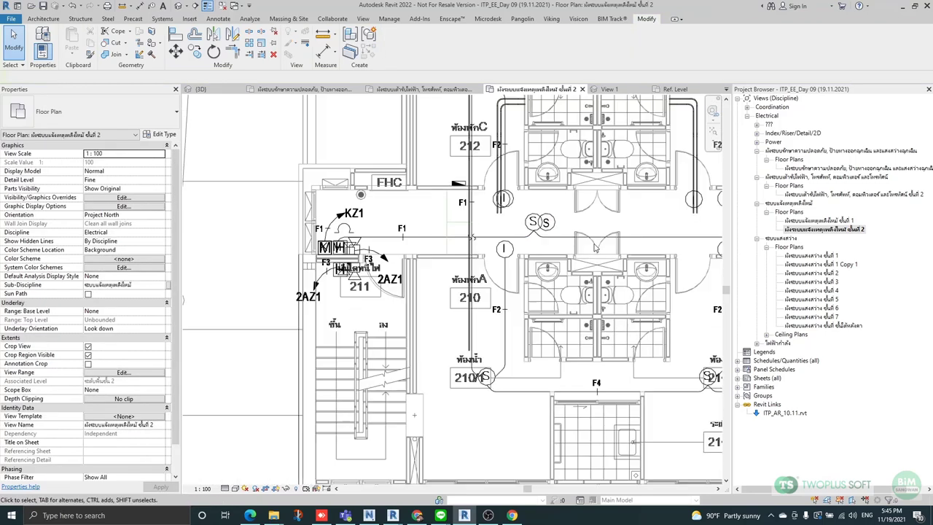
scroll(336, 237, "up", 2)
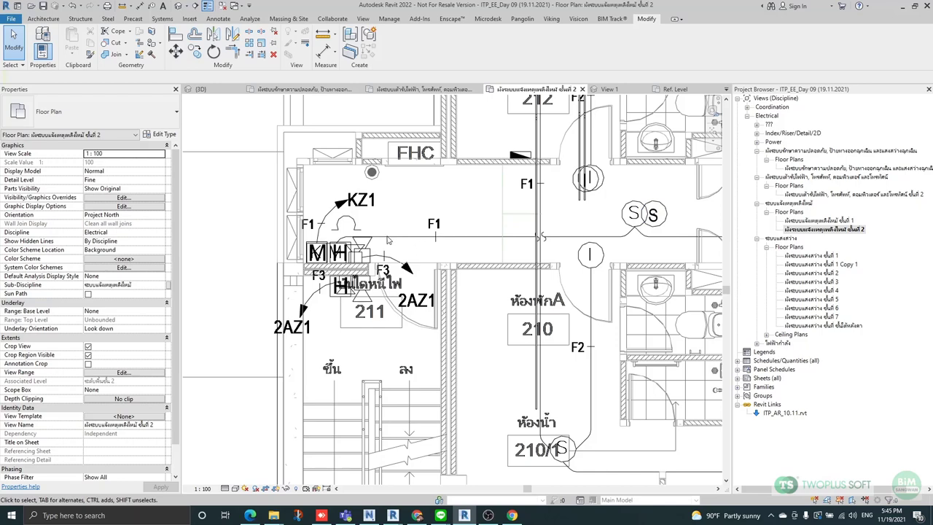
Trace the F1 line on the plan from the stair 211 horn symbol to the corridor smoke detector.
scroll(388, 241, "up", 3)
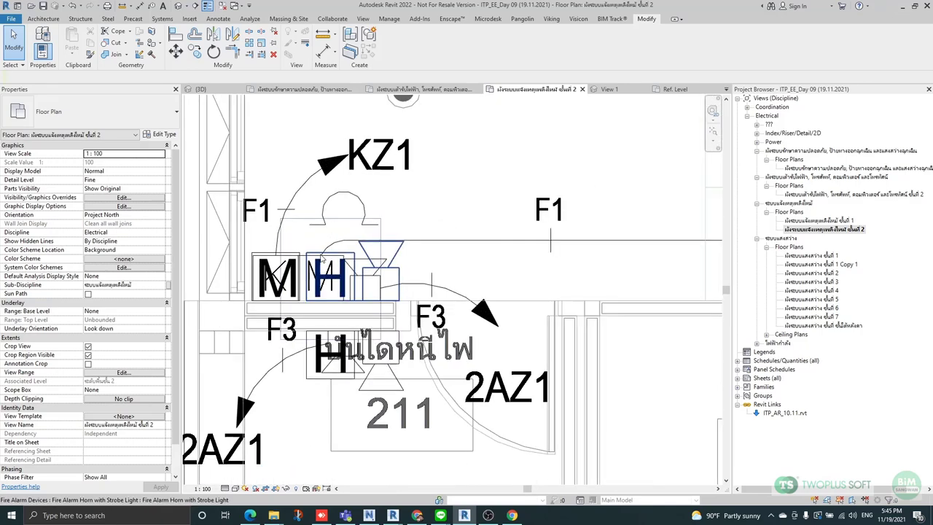
scroll(320, 257, "down", 3)
middle_click_drag(559, 254, 494, 269)
scroll(494, 269, "down", 1)
scroll(414, 251, "down", 3)
scroll(546, 244, "up", 3)
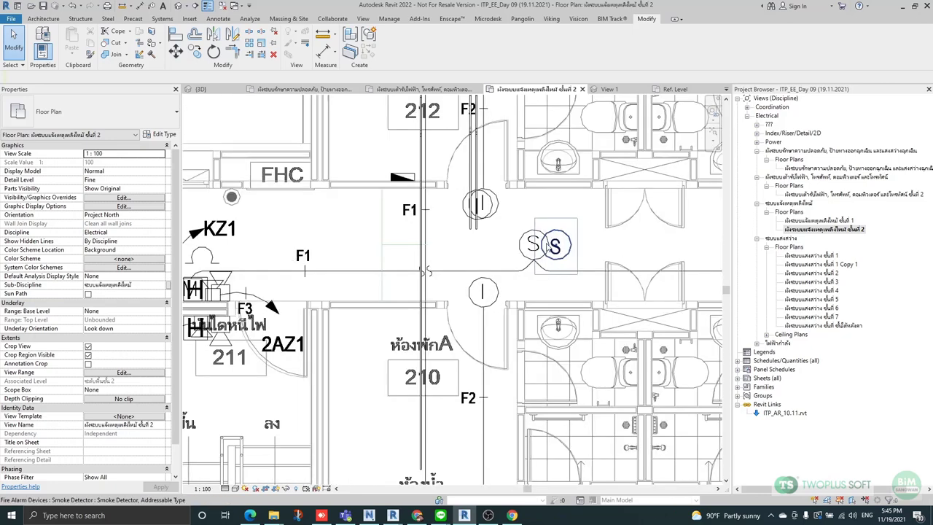
scroll(550, 245, "up", 2)
scroll(543, 219, "down", 4)
scroll(536, 192, "up", 1)
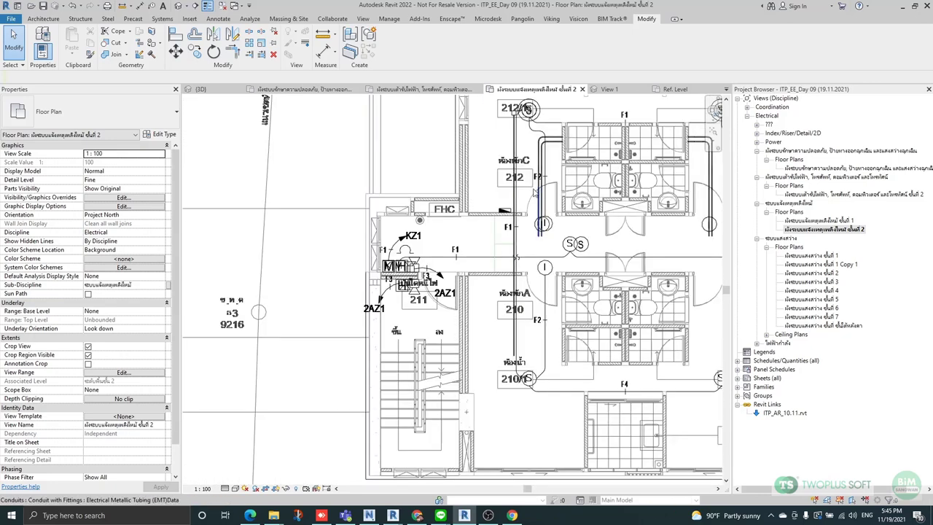
Draw a 16 mm EMT FA conduit at 3031 mm middle elevation along the F1 line, from the corridor smoke detector to just before the crossing conduit.
scroll(517, 124, "up", 2)
left_click(523, 148)
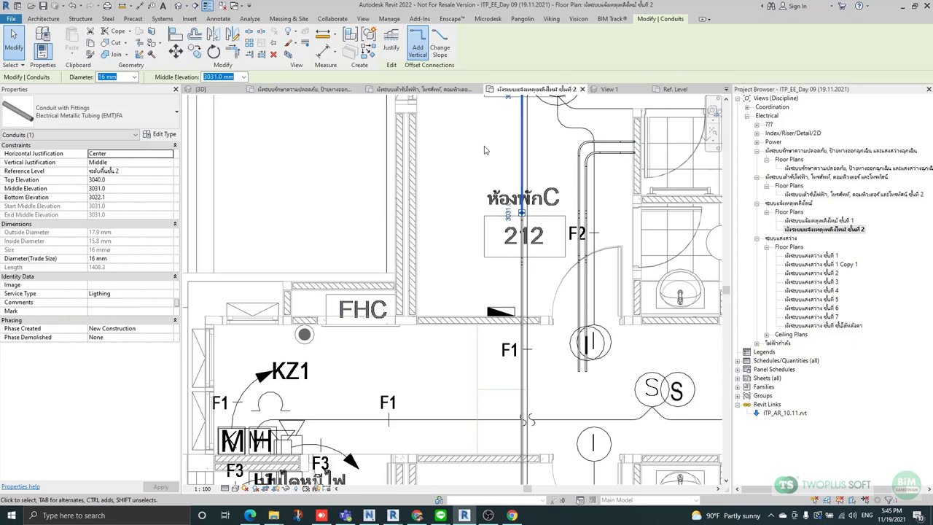
scroll(522, 262, "down", 2)
scroll(520, 268, "up", 2)
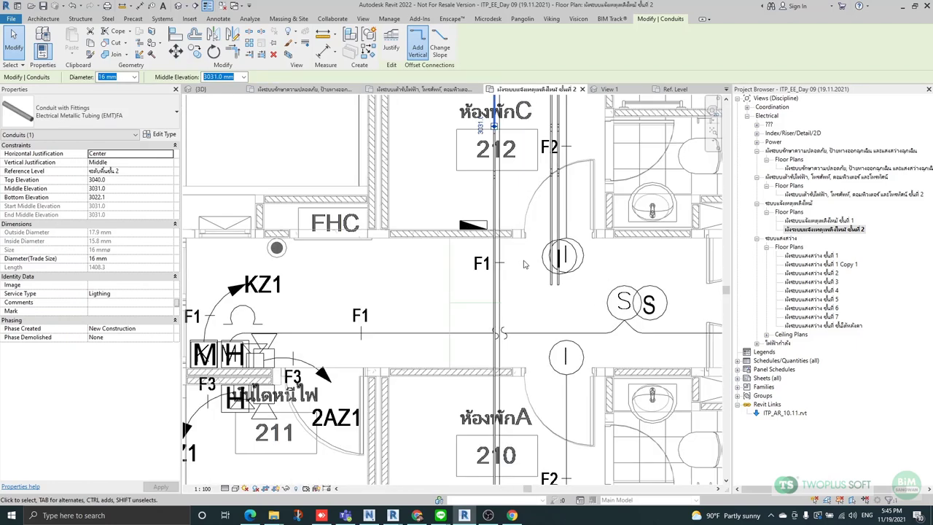
scroll(523, 262, "down", 1)
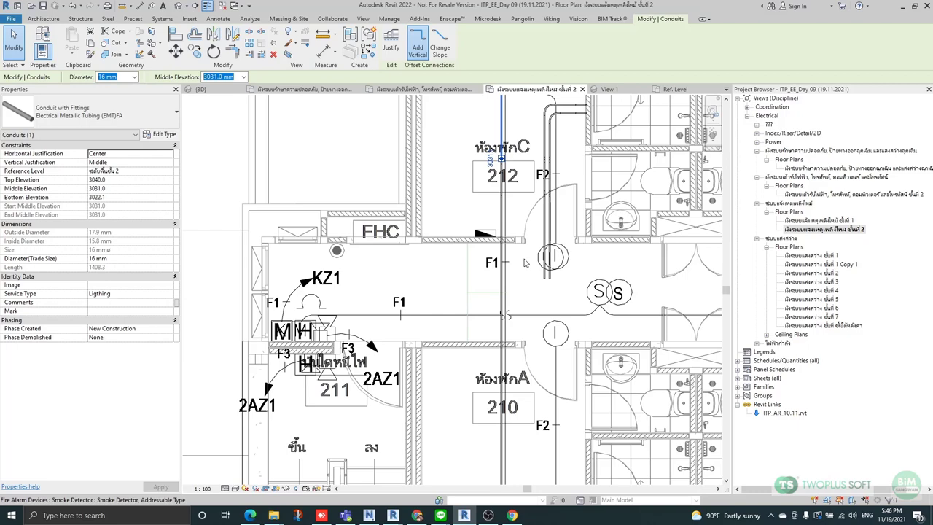
key("s")
scroll(531, 306, "up", 1)
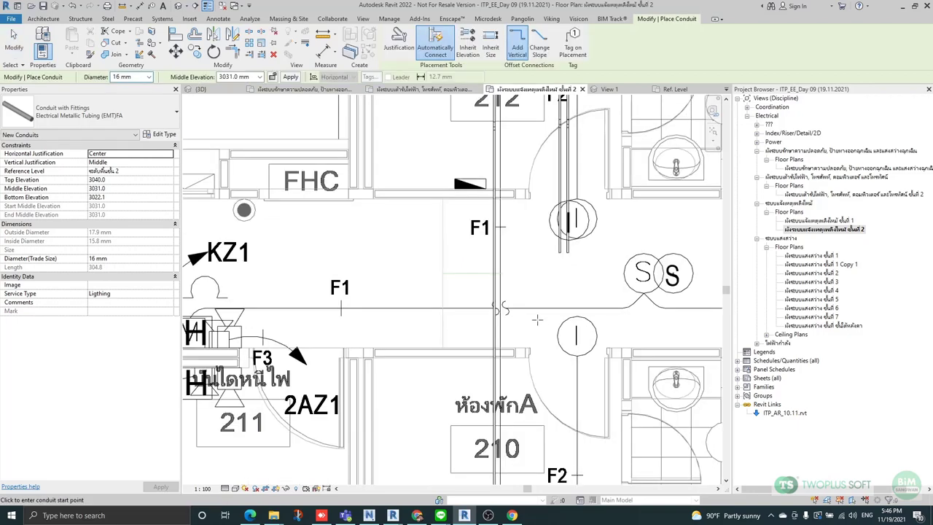
left_click(585, 312)
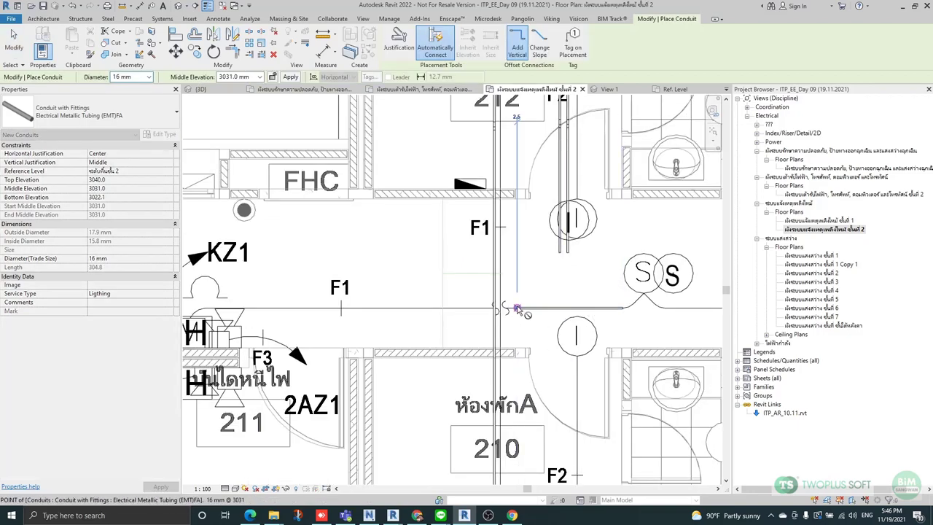
Draw the F1 conduit from beyond the crossing conduit to the stair 211 horn and turn it 90° into the wall.
scroll(488, 307, "up", 3)
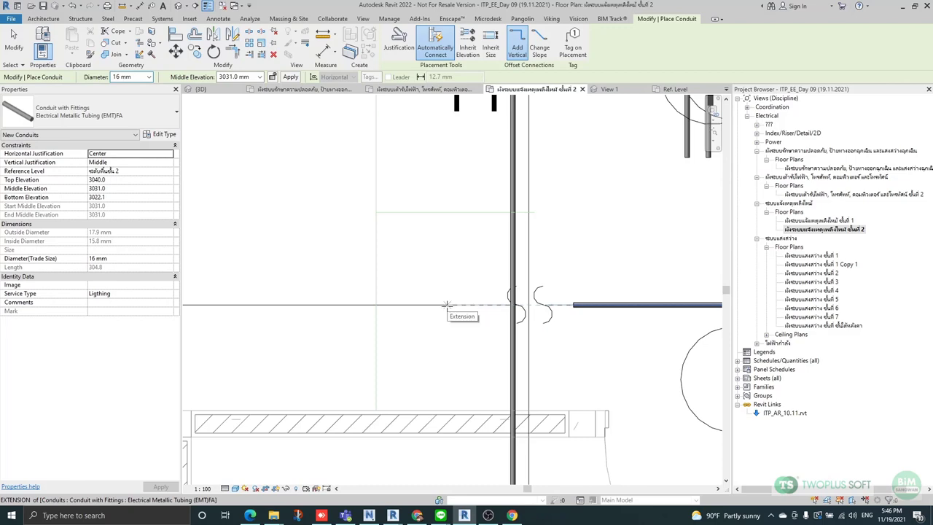
left_click(477, 305)
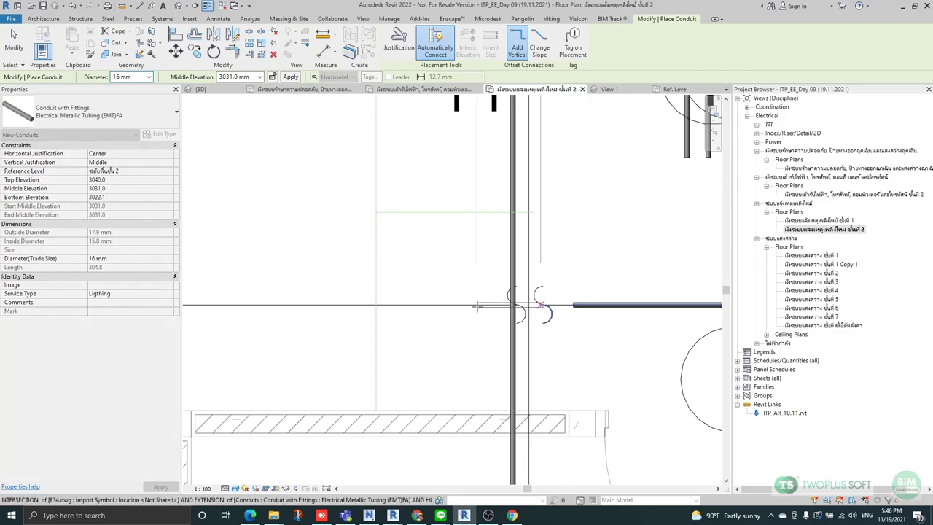
scroll(576, 310, "down", 1)
scroll(640, 315, "down", 3)
scroll(316, 297, "up", 5)
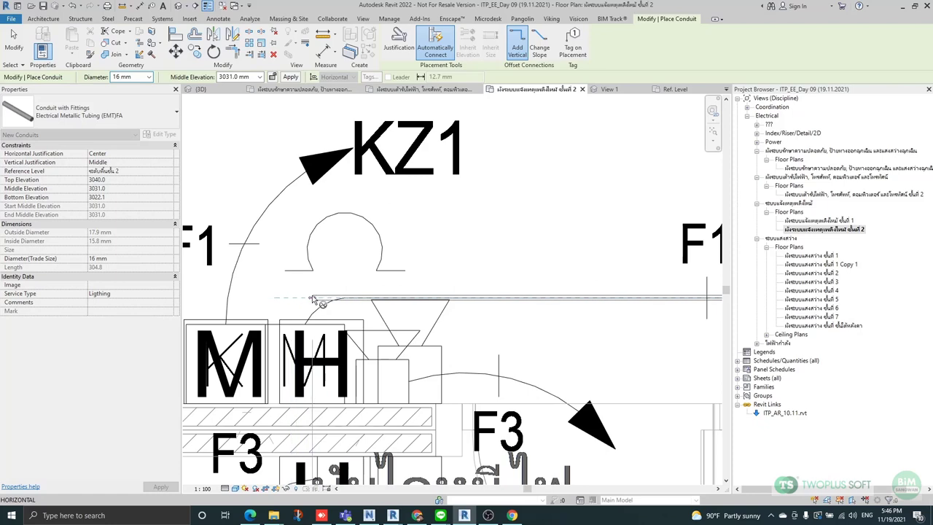
left_click(314, 299)
scroll(314, 299, "down", 2)
scroll(314, 299, "up", 4)
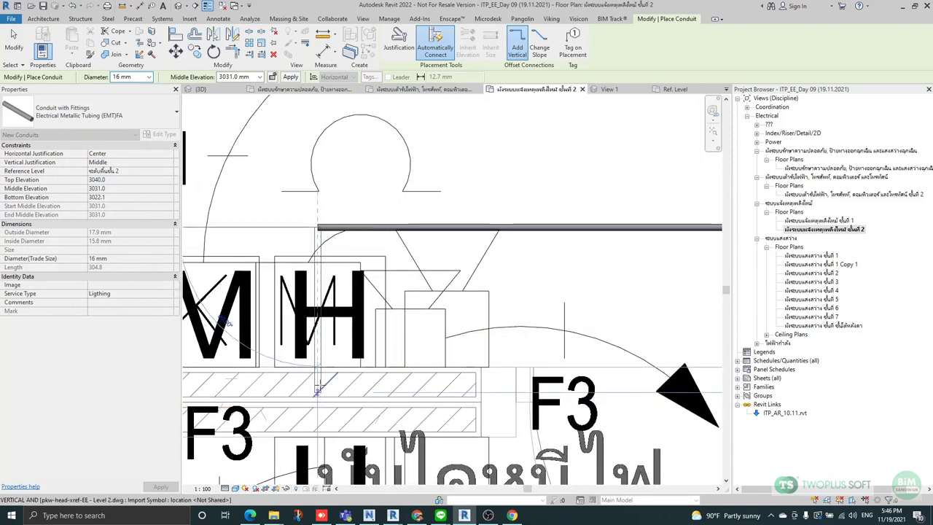
left_click(321, 390)
key("Escape")
scroll(378, 275, "down", 2)
key("Escape")
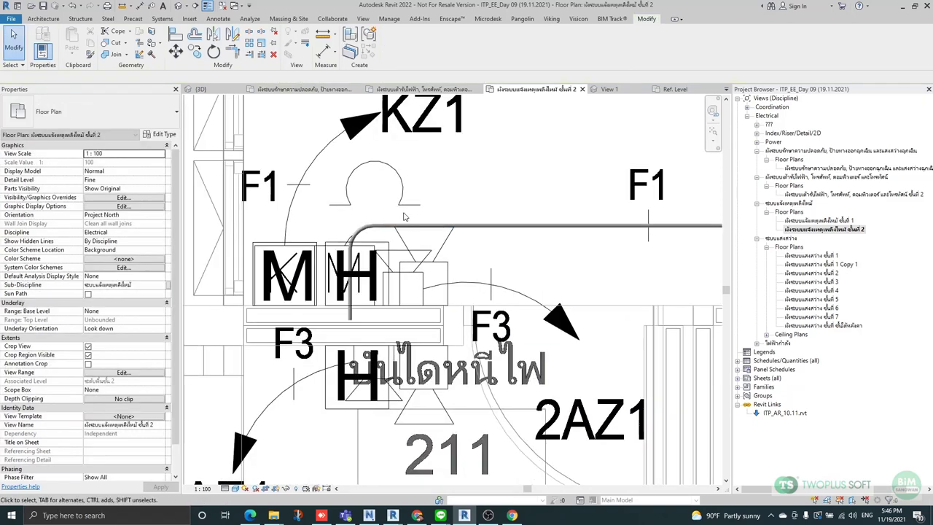
Add an Elbow Down at the conduit's open end in the stair 211 wall and dismiss the save reminder.
left_click(488, 19)
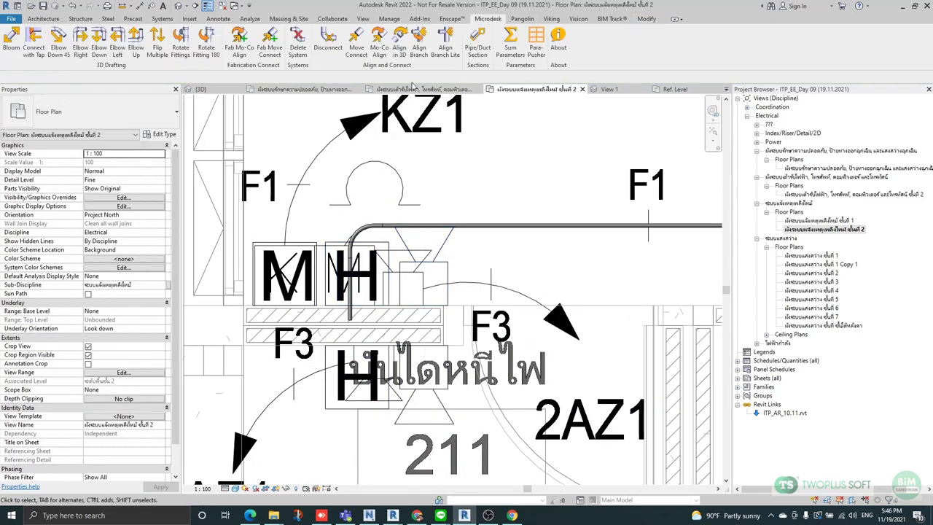
left_click(102, 50)
left_click(354, 318)
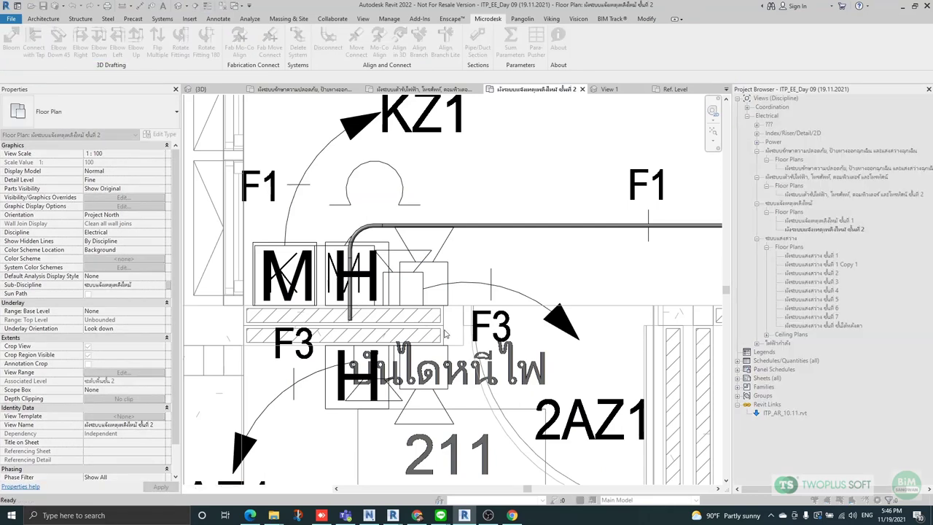
scroll(384, 341, "up", 3)
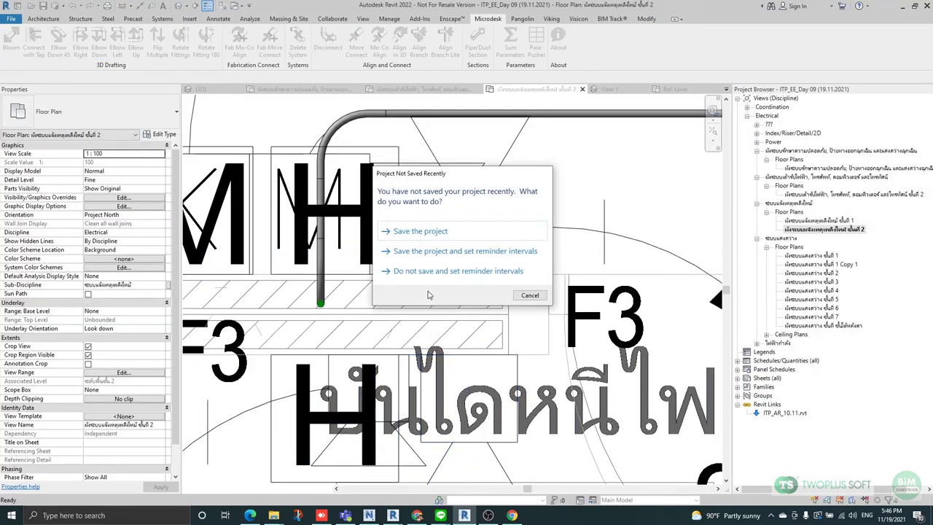
key("Escape")
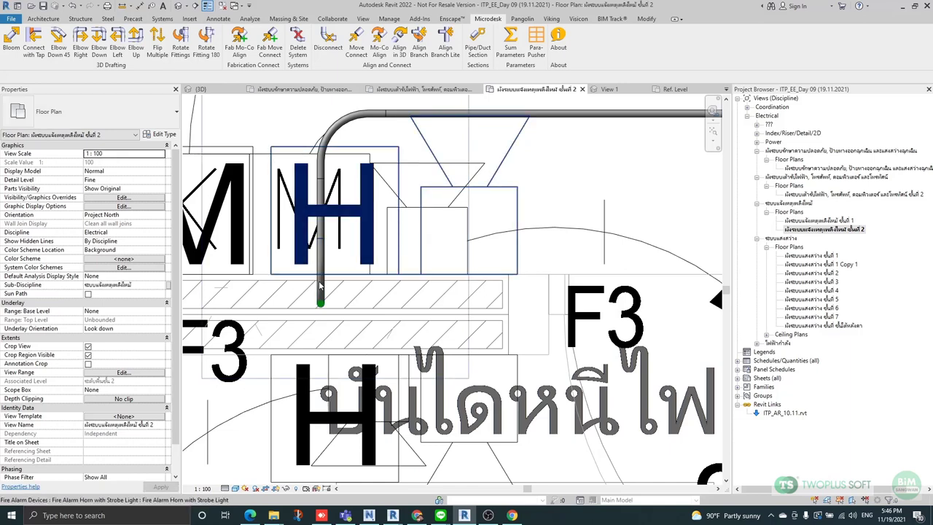
left_click(319, 286)
key("Escape")
scroll(358, 232, "down", 3)
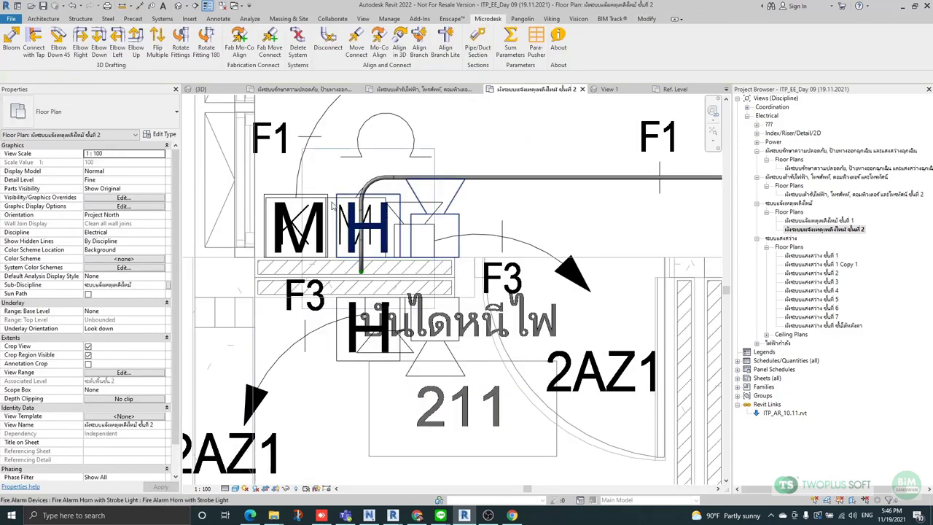
Split the F1 conduit near its open end before the crossing conduit and delete the short end piece.
scroll(357, 232, "down", 2)
left_click(525, 213)
scroll(388, 233, "up", 5)
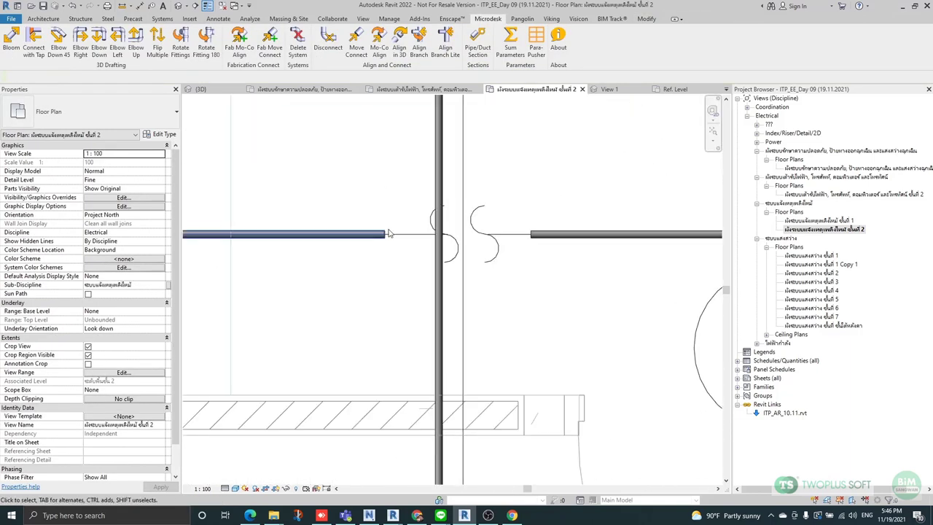
left_click(360, 238)
left_click(343, 207)
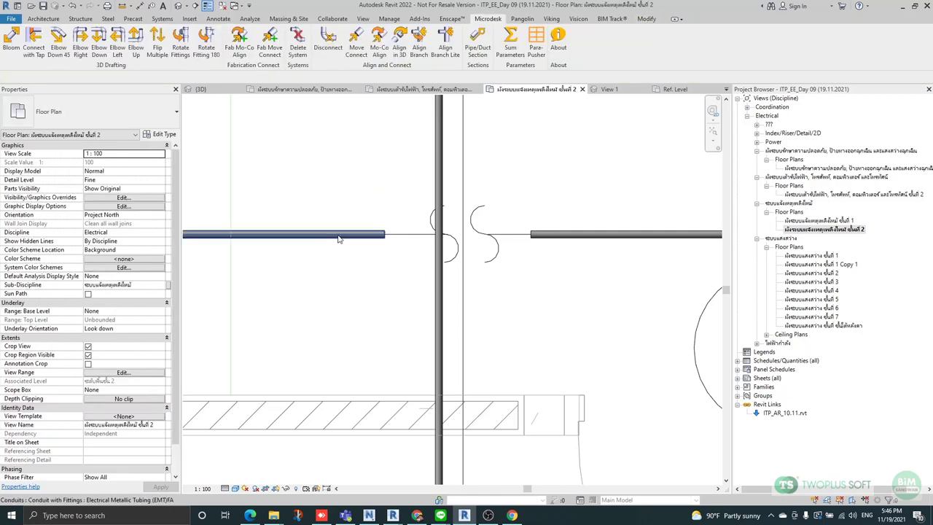
left_click(344, 235)
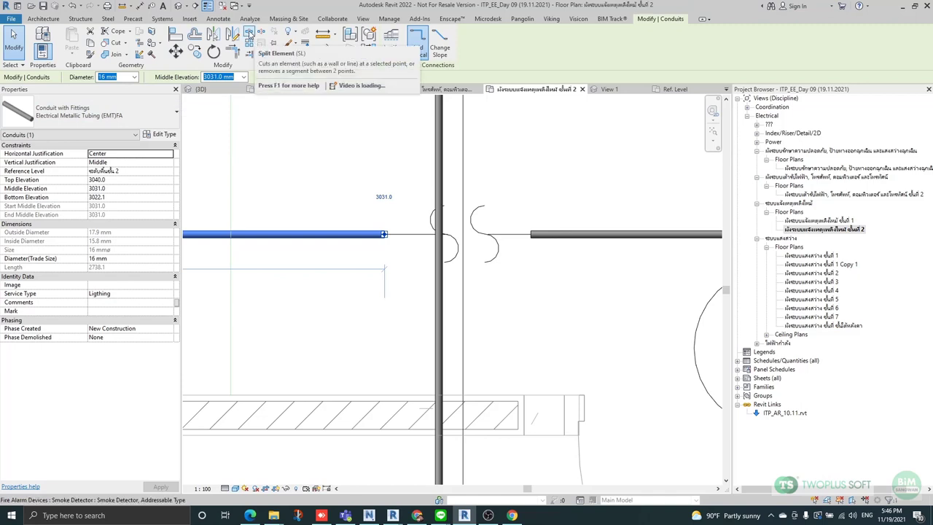
left_click(249, 34)
left_click(348, 233)
scroll(345, 243, "up", 3)
key("Escape")
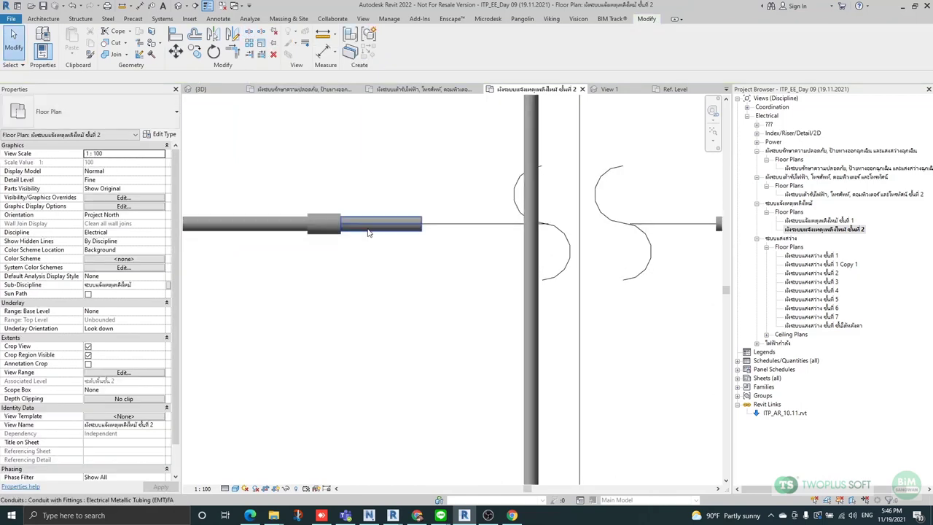
left_click(358, 238)
key("Delete")
Change the coupling at the conduit's end to the Standard type of M_Conduit Coupling Offset - Aluminum.
left_click(324, 223)
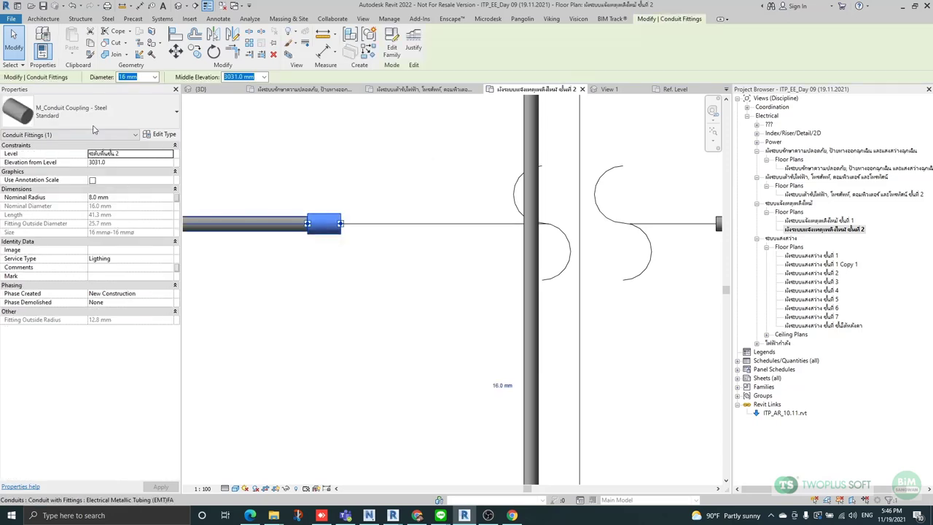
left_click(146, 111)
left_click(32, 316)
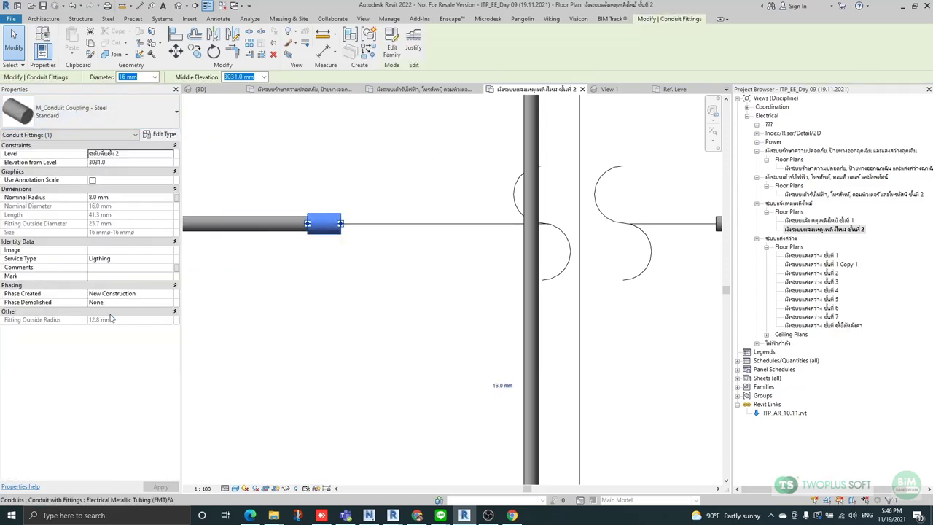
scroll(484, 250, "down", 2)
scroll(483, 250, "down", 1)
scroll(394, 234, "up", 2)
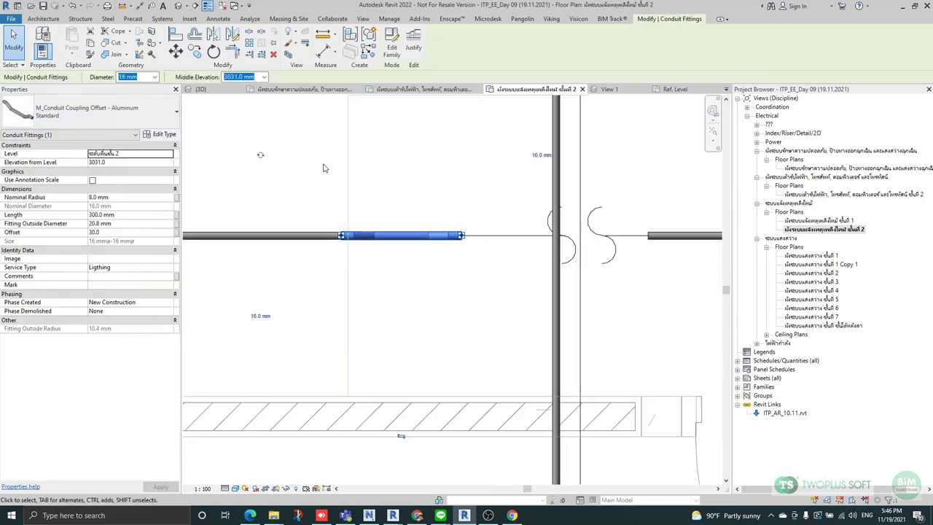
Try to move the offset coupling's free end to the conduit beyond the crossing, and delete the coupling from the conduit's end.
left_click(176, 51)
scroll(458, 219, "up", 2)
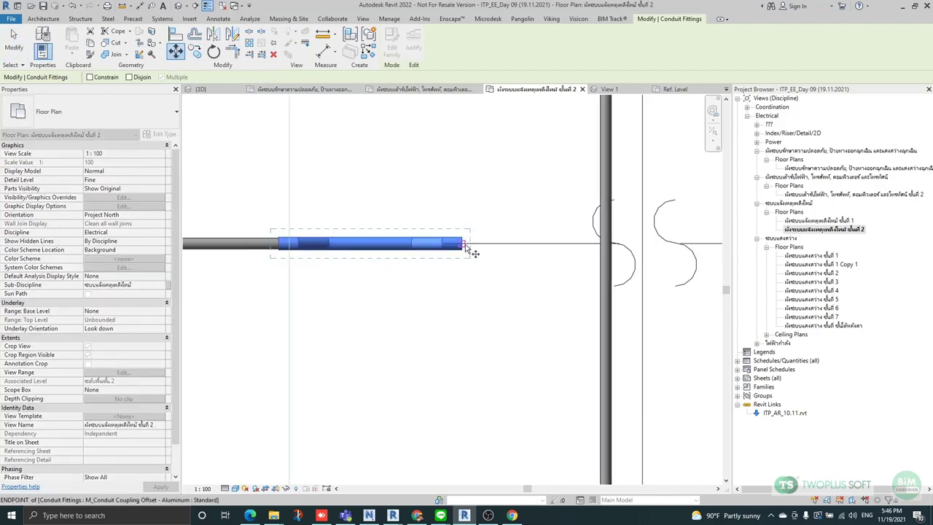
left_click(461, 243)
scroll(363, 250, "down", 2)
scroll(587, 248, "up", 2)
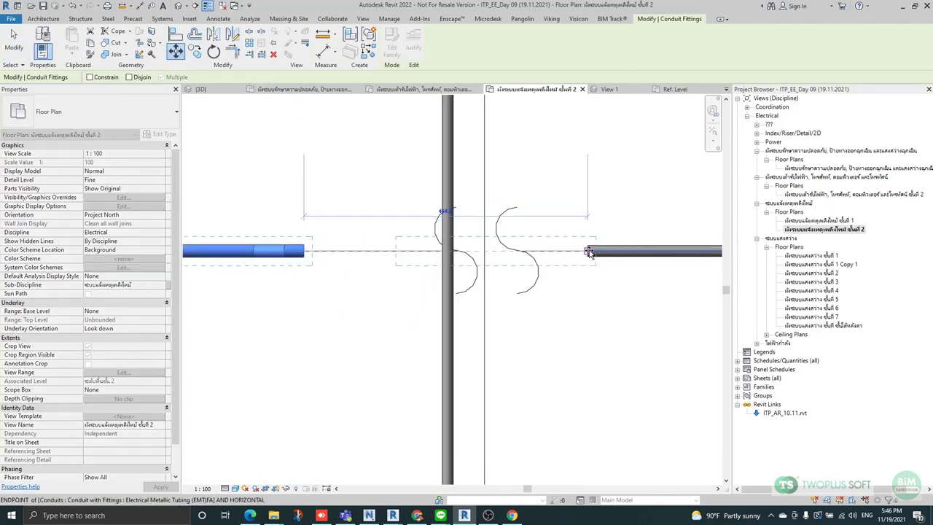
left_click(589, 251)
left_click(420, 228)
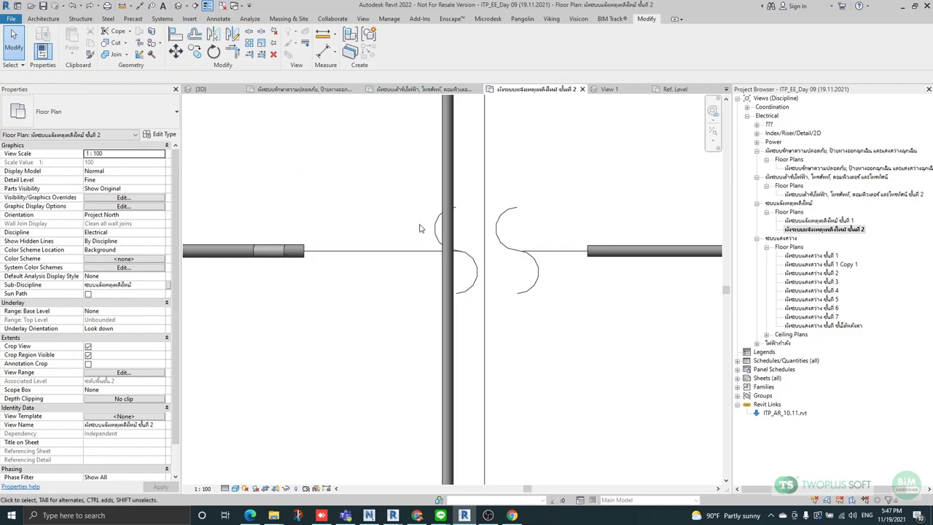
scroll(465, 246, "down", 3)
scroll(381, 249, "up", 2)
left_click(355, 249)
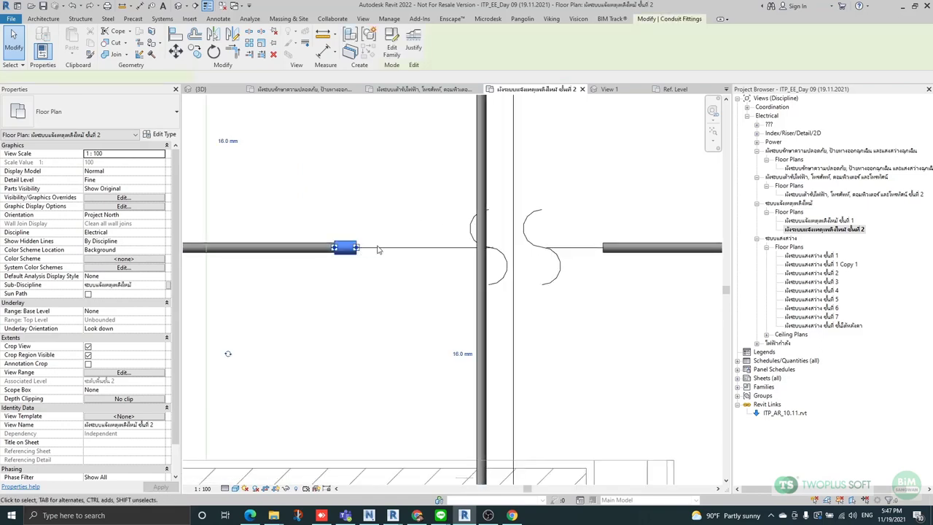
key("Delete")
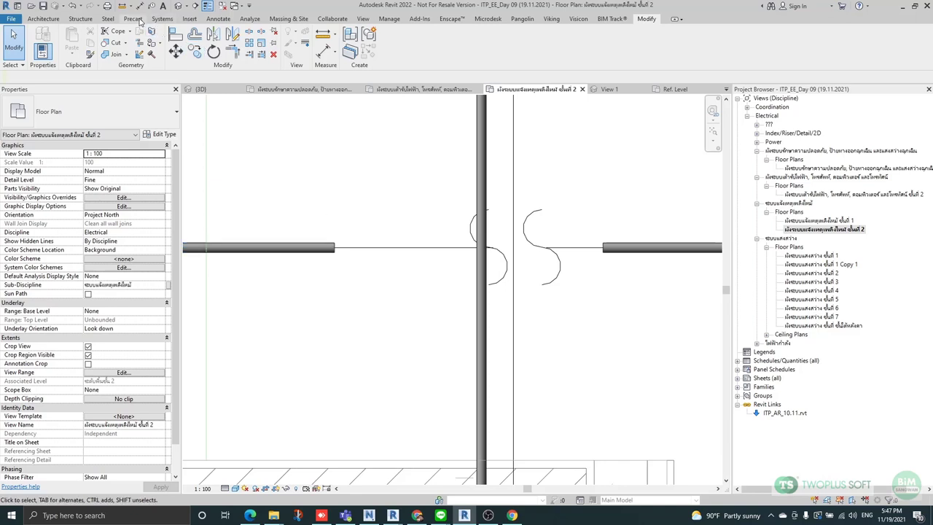
Place a Standard M_Conduit Coupling Offset - Aluminum fitting on the conduit's open end before the crossing and delete it.
left_click(162, 19)
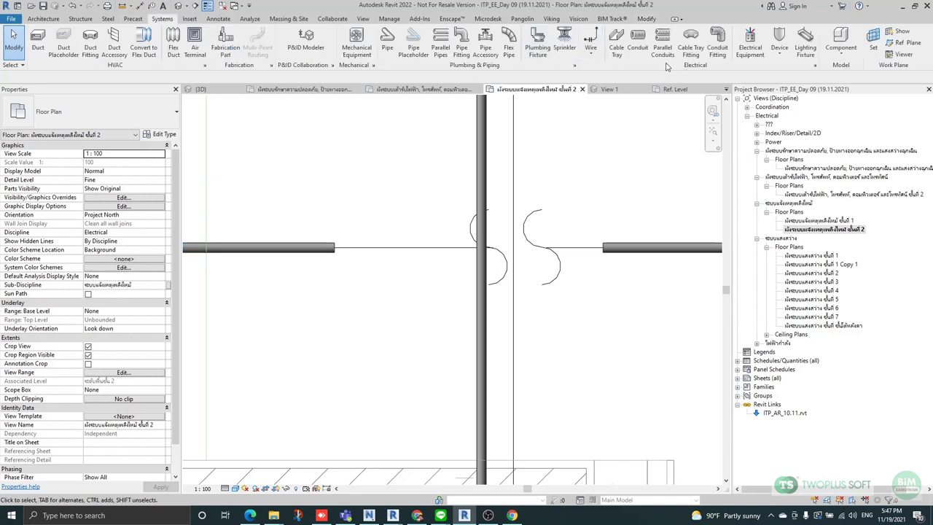
left_click_drag(666, 66, 306, 147)
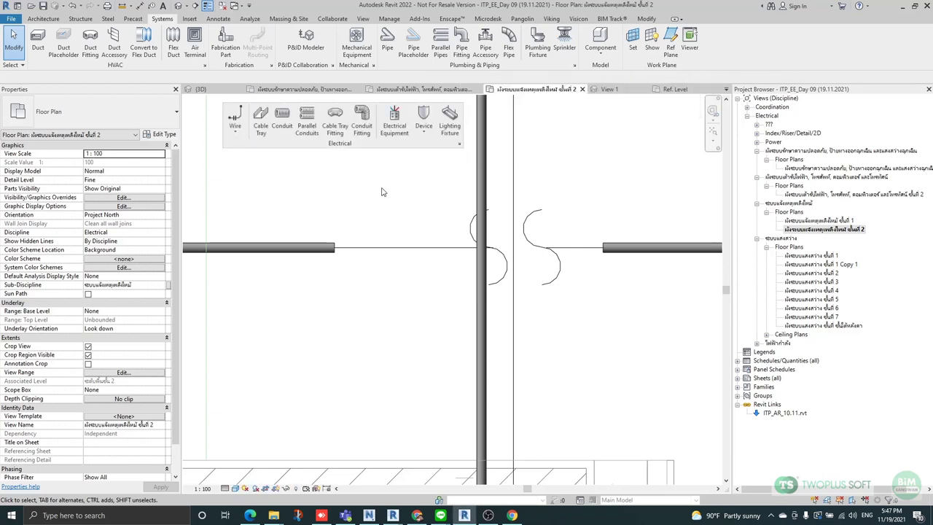
left_click(362, 125)
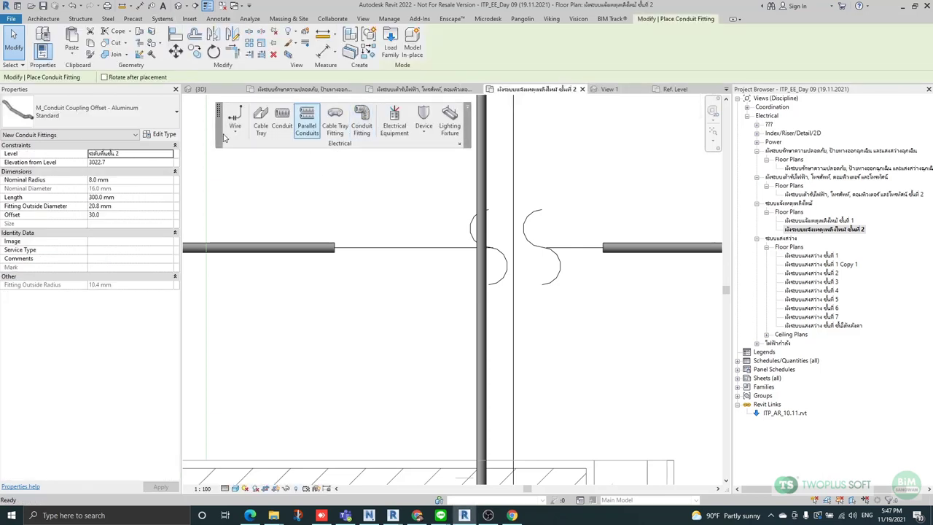
left_click(69, 107)
scroll(120, 277, "down", 4)
scroll(118, 274, "up", 8)
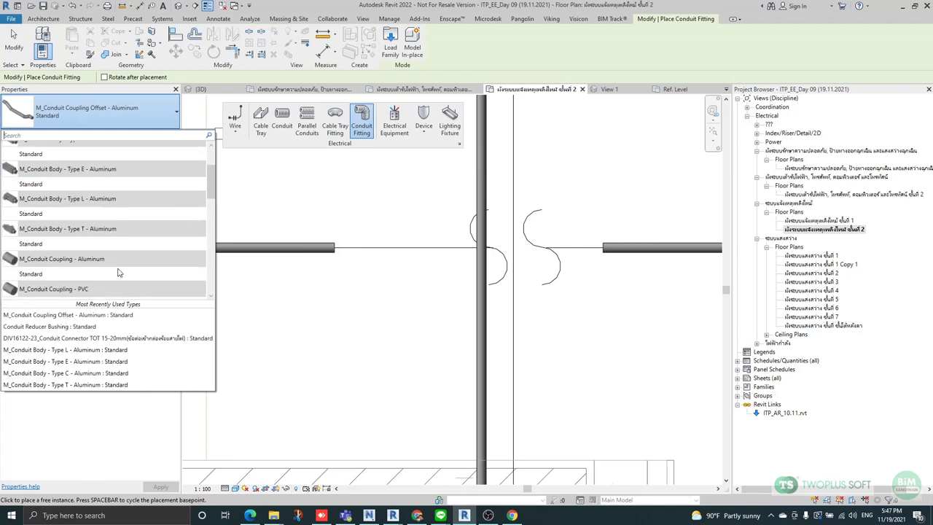
scroll(121, 269, "down", 12)
scroll(124, 261, "up", 4)
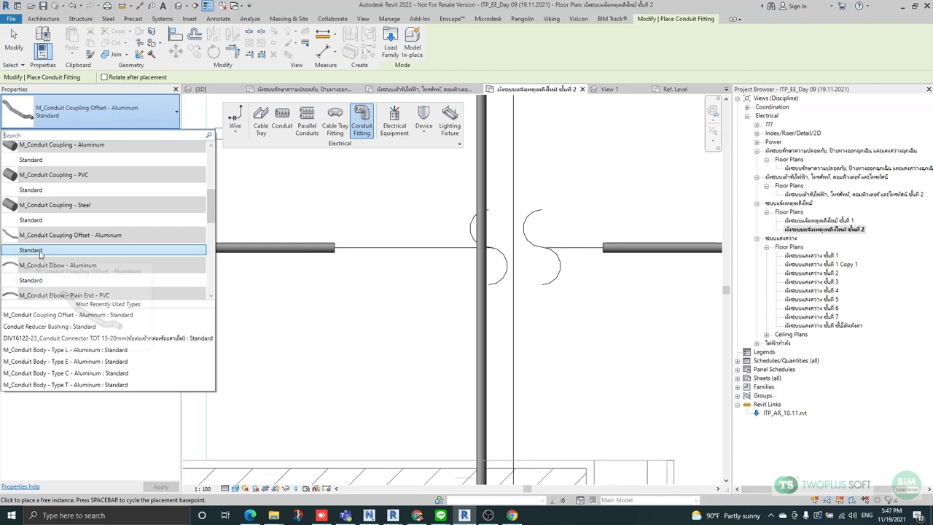
left_click(38, 251)
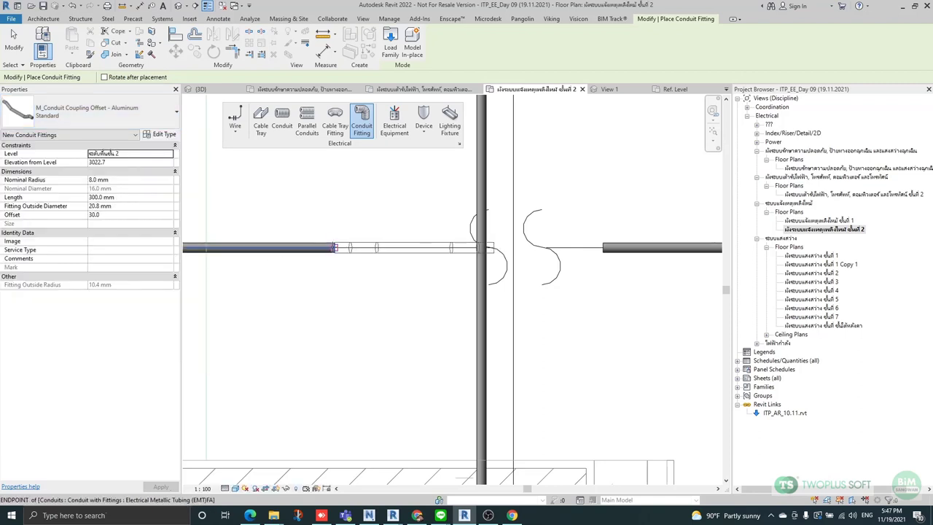
left_click(328, 254)
key("Escape")
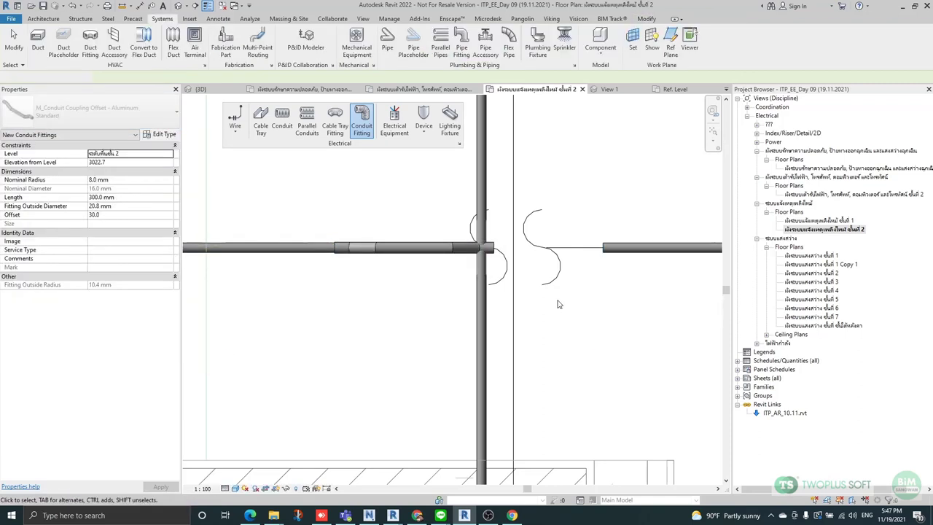
left_click(394, 248)
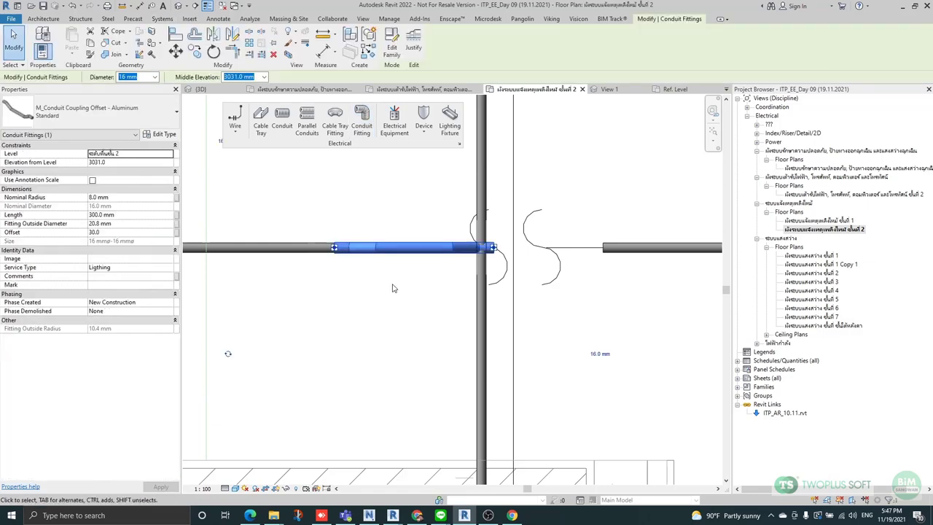
key("Delete")
Split the F1 conduit again just before its open end and delete the leftover stub, keeping the coupling.
left_click(327, 249)
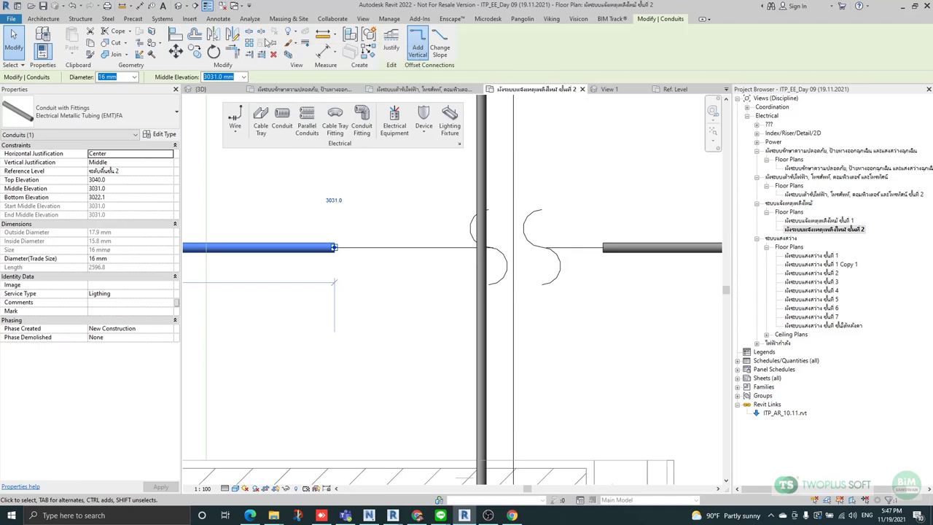
left_click(249, 34)
scroll(334, 249, "up", 3)
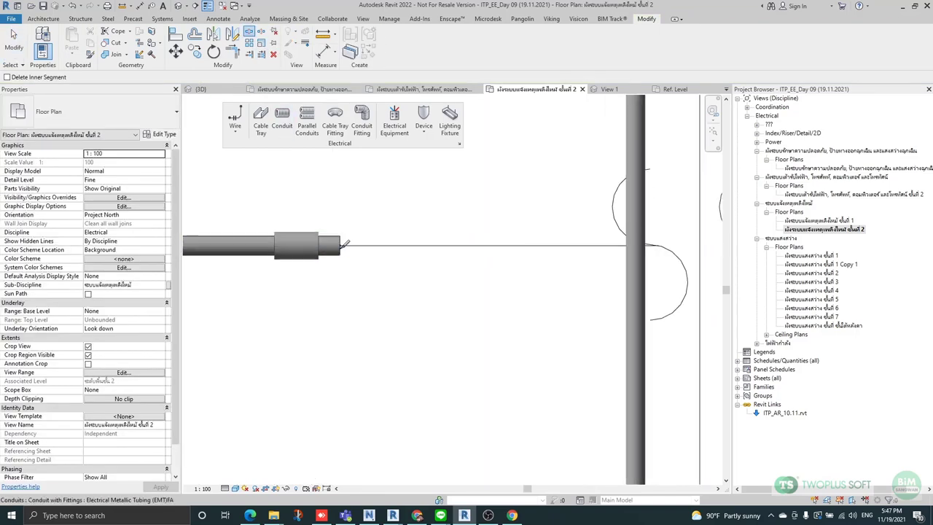
key("Escape")
left_click(328, 242)
scroll(396, 242, "down", 1)
key("Delete")
Change the end coupling to M_Conduit Coupling Offset - Aluminum, Standard, and move it so that it spans the crossing conduit.
left_click(324, 242)
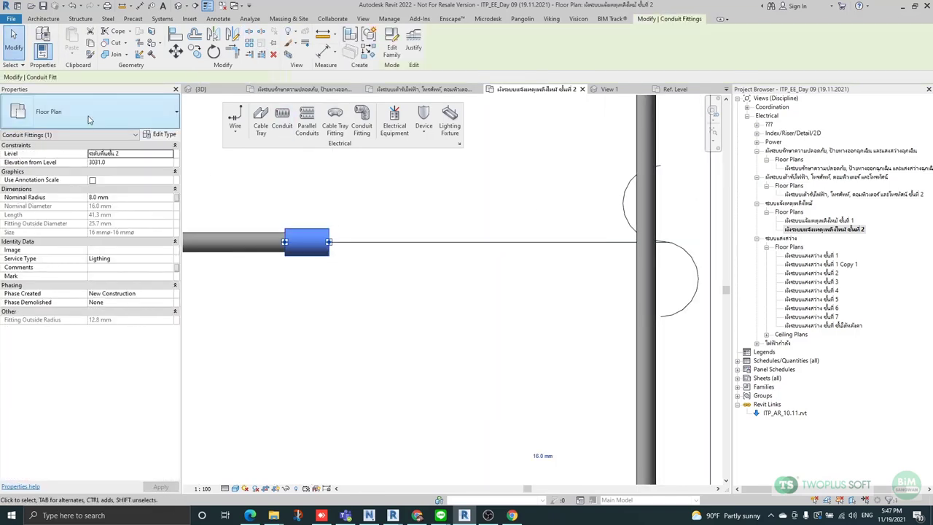
left_click(89, 113)
left_click(49, 315)
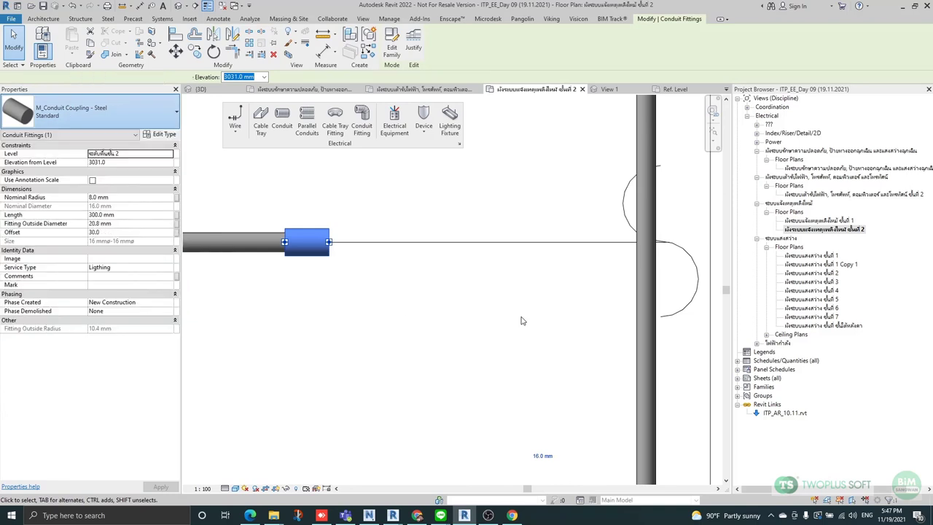
scroll(481, 277, "down", 2)
left_click_drag(440, 269, 641, 268)
key("Escape")
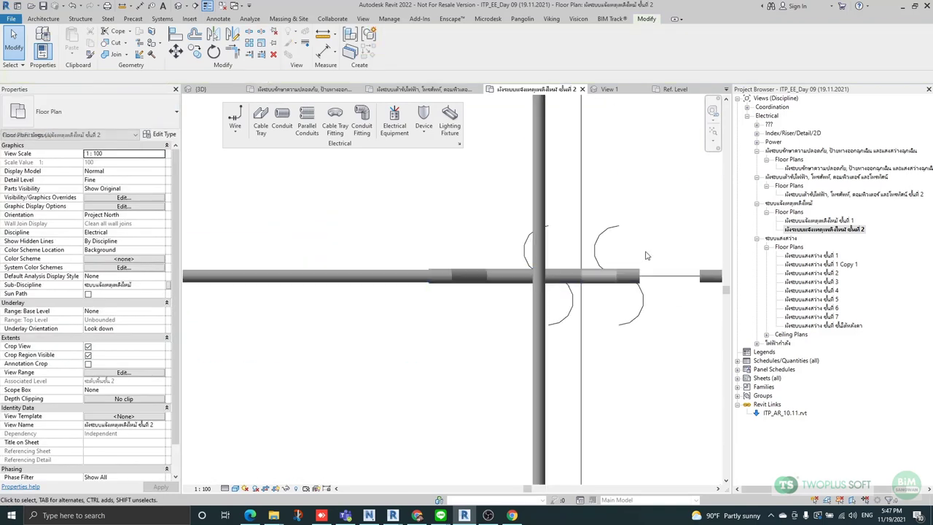
Set the offset coupling's fitting outside diameter to 17.9 mm.
scroll(431, 281, "up", 4)
left_click(430, 281)
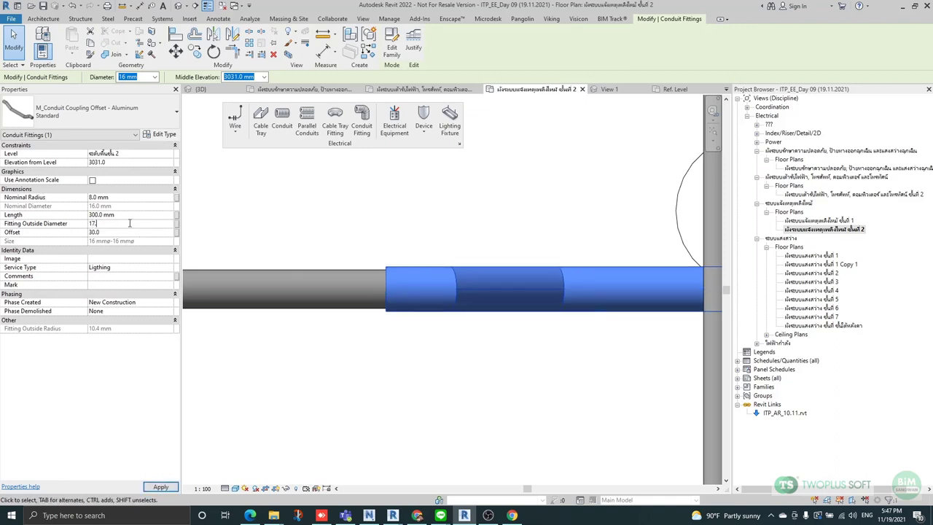
scroll(408, 219, "down", 4)
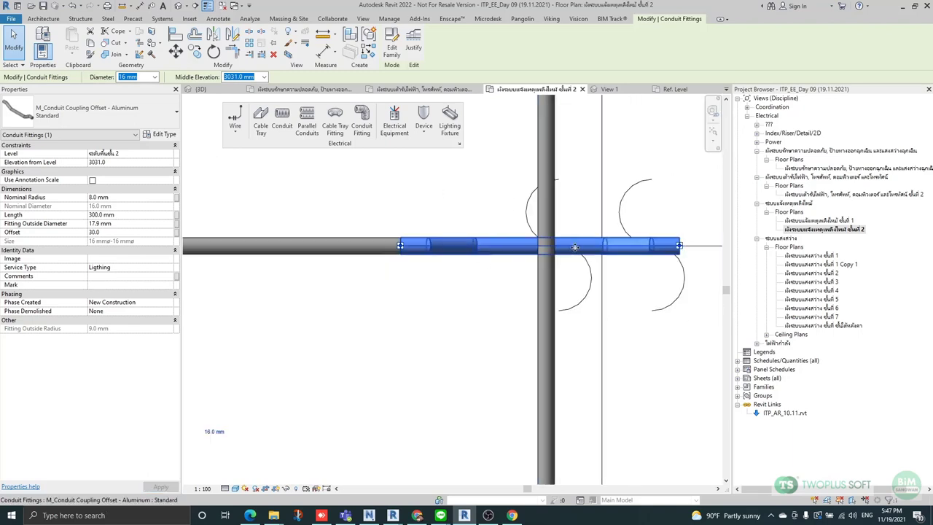
left_click(521, 273)
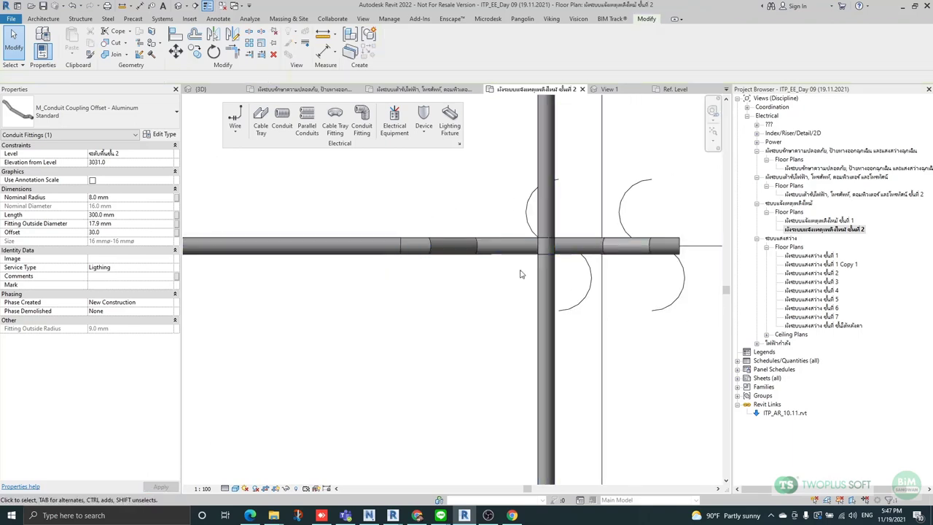
Extend the F1 conduit beyond the crossing to meet the offset coupling's open end.
left_click(486, 248)
scroll(411, 274, "down", 2)
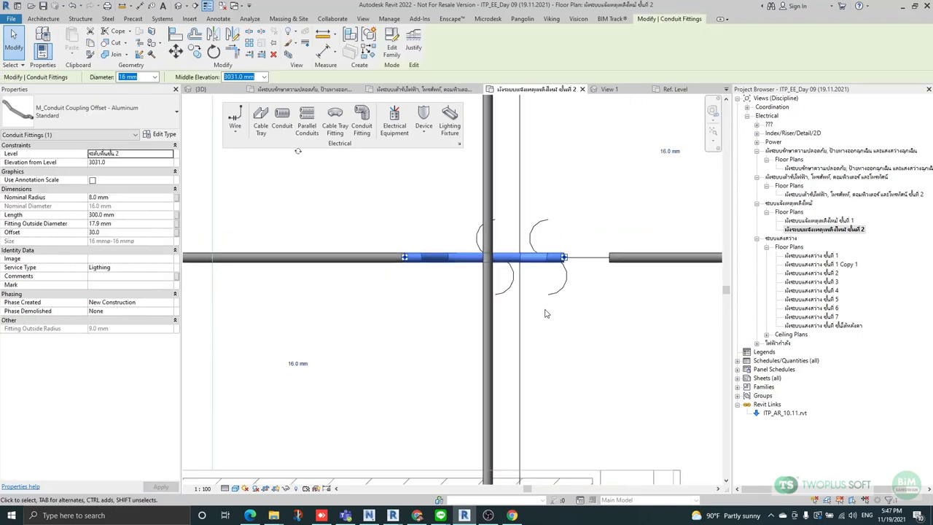
left_click(546, 312)
scroll(506, 284, "up", 2)
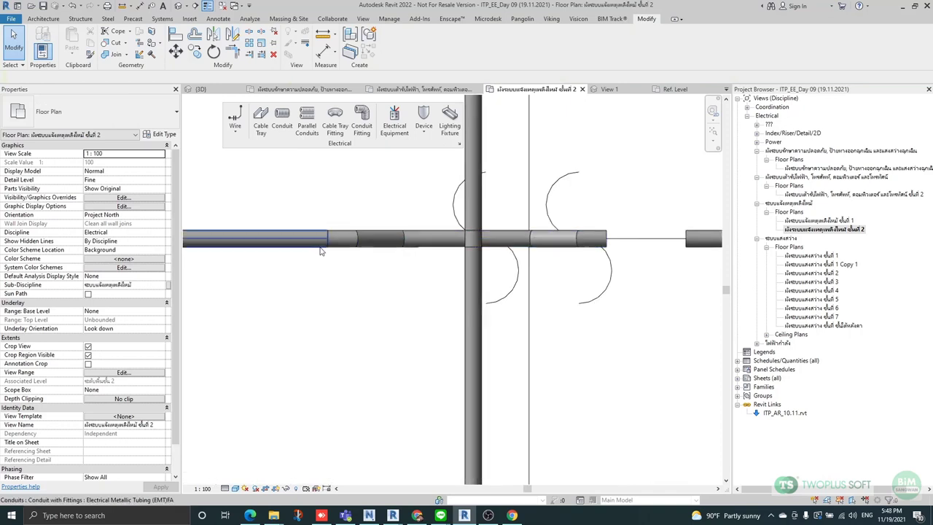
middle_click_drag(490, 250, 416, 244)
left_click(632, 237)
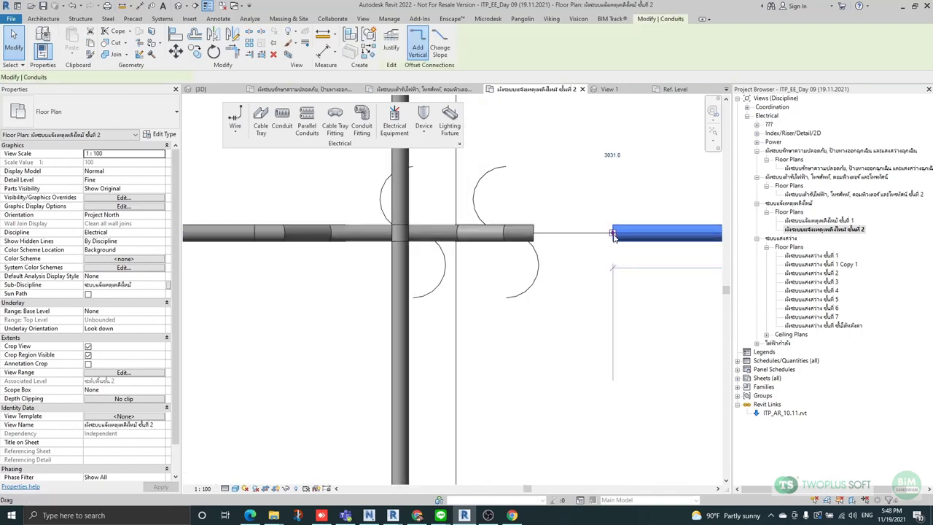
left_click_drag(613, 233, 536, 233)
scroll(638, 273, "down", 5)
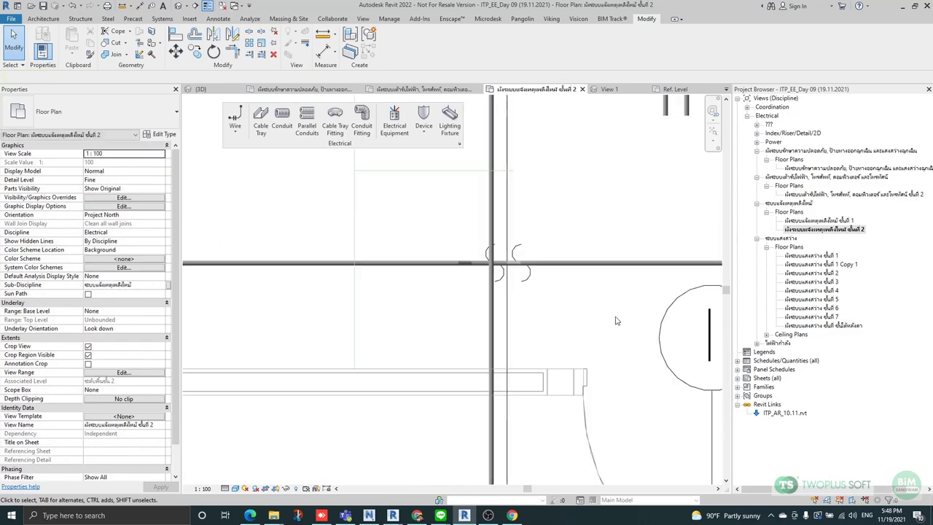
scroll(638, 274, "up", 6)
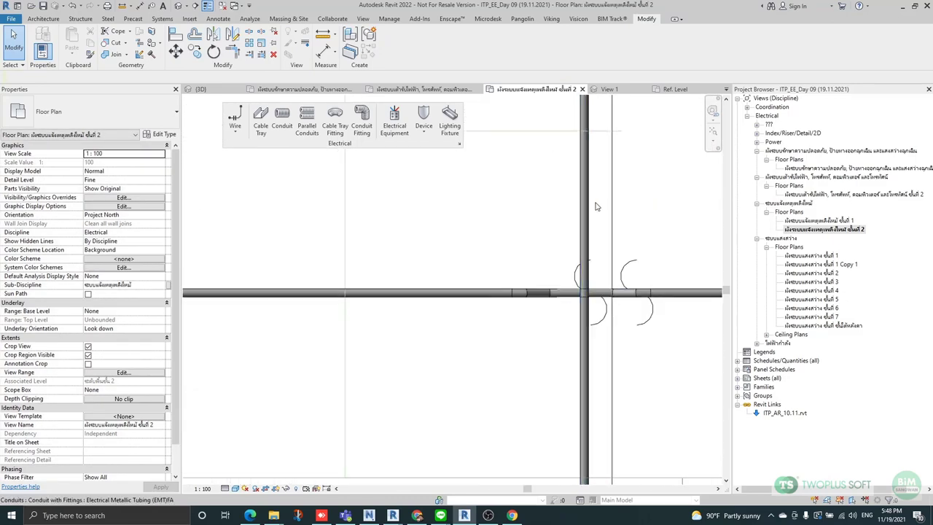
scroll(540, 292, "down", 4)
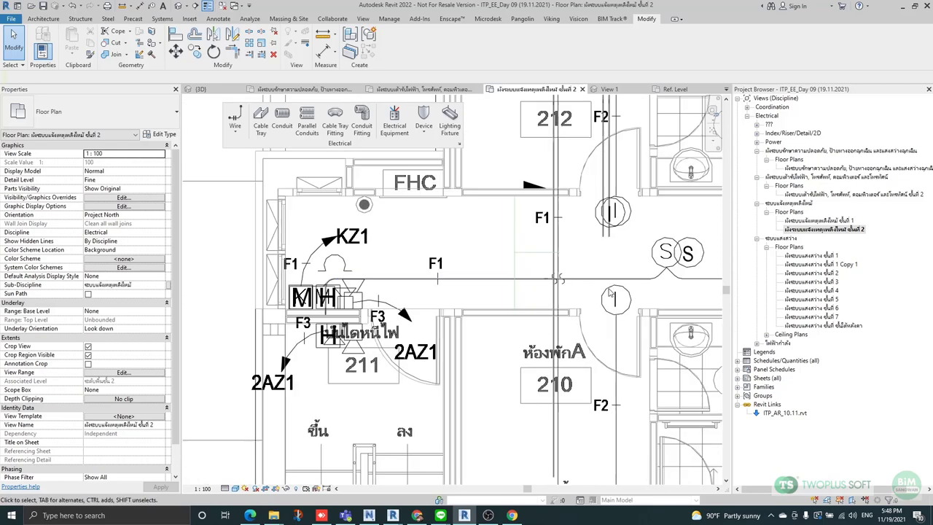
scroll(583, 281, "up", 2)
scroll(583, 281, "up", 2)
scroll(510, 269, "down", 3)
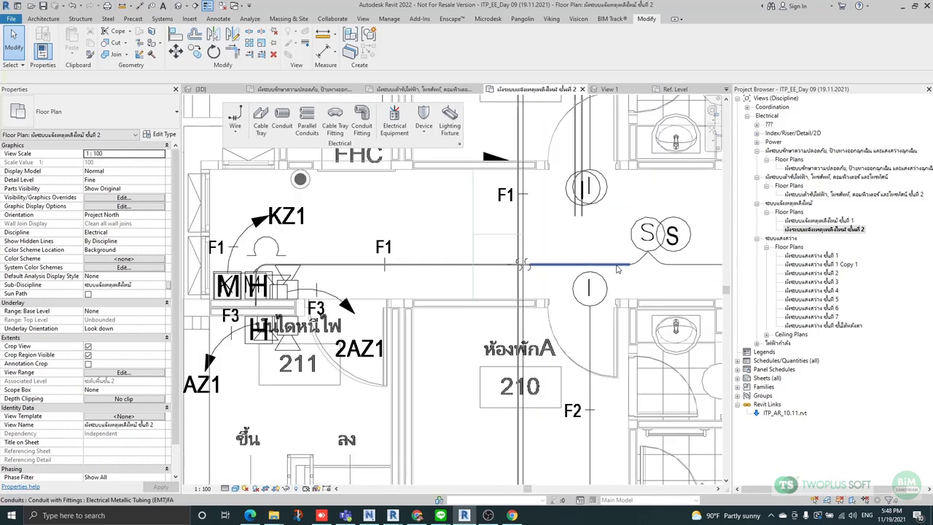
Draw the 16 mm F1 conduit from its open end past the crossing, straight along the corridor to the door of room 207.
scroll(618, 274, "up", 3)
left_click(618, 272)
right_click(619, 271)
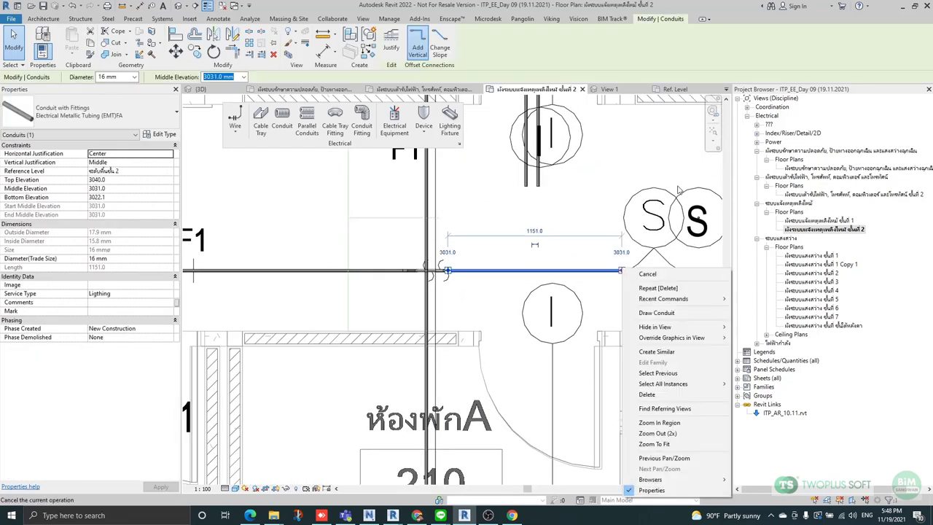
left_click(660, 312)
scroll(619, 277, "down", 3)
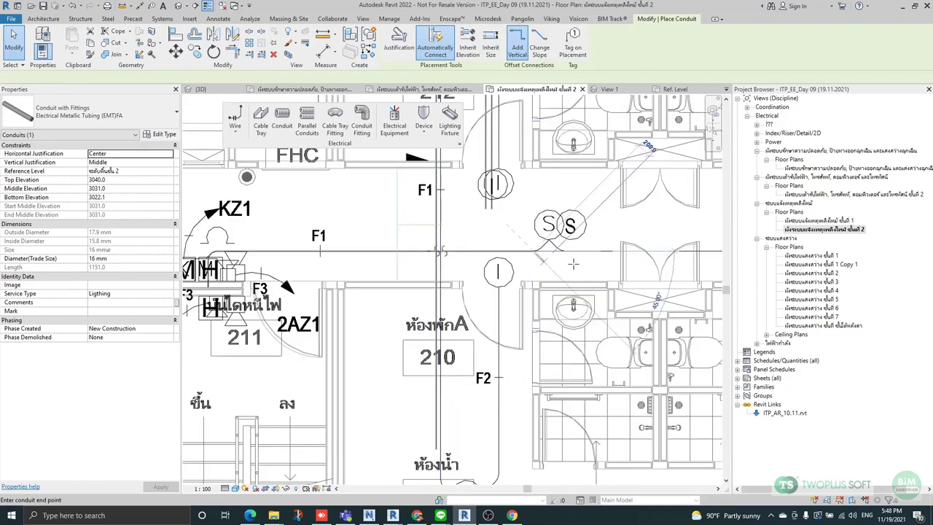
scroll(604, 251, "up", 3)
scroll(354, 232, "down", 4)
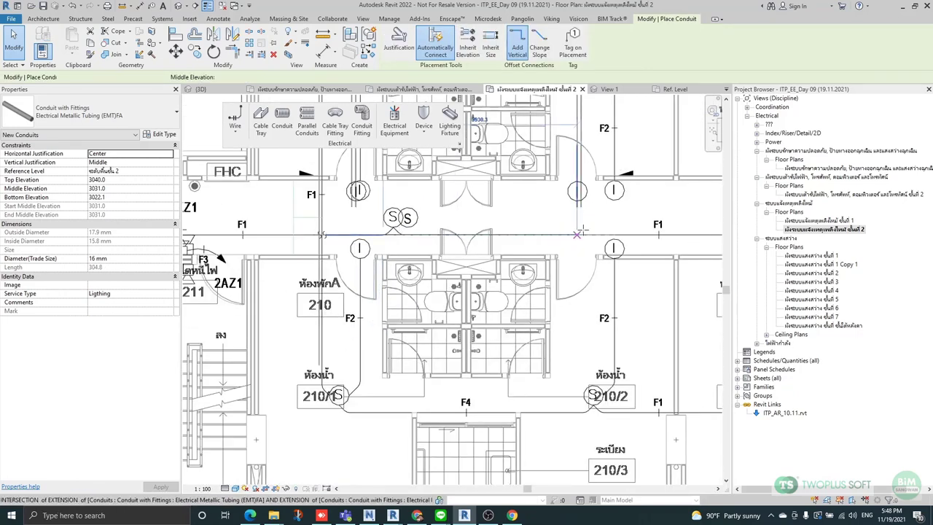
left_click(387, 234)
middle_click_drag(628, 252, 298, 252)
scroll(630, 245, "up", 2)
middle_click_drag(679, 246, 321, 240)
scroll(321, 240, "down", 2)
scroll(411, 241, "down", 1)
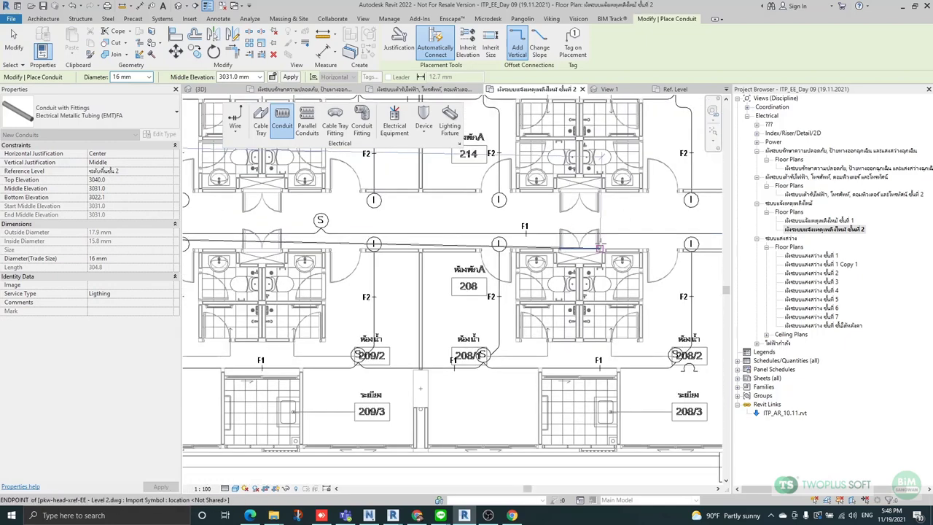
middle_click_drag(468, 238, 233, 232)
scroll(555, 232, "up", 3)
middle_click_drag(622, 232, 329, 232)
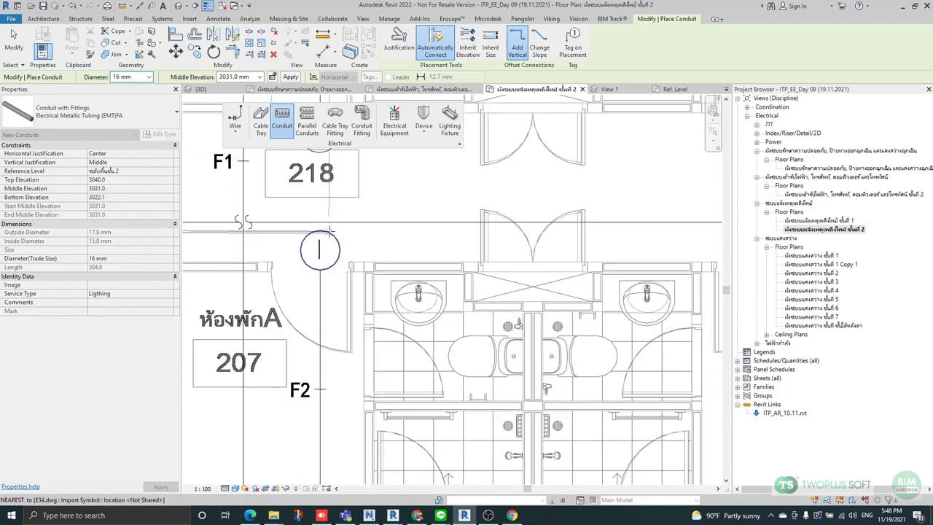
scroll(576, 230, "down", 3)
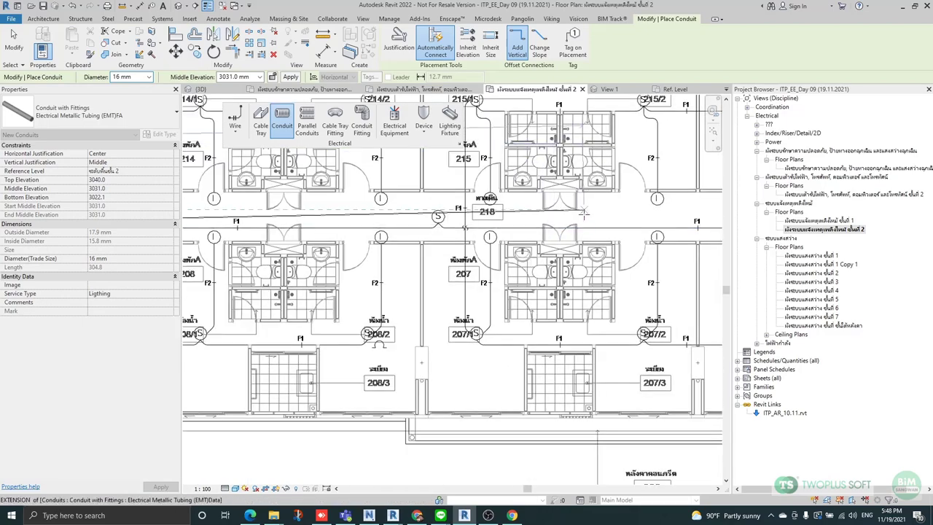
scroll(503, 229, "up", 4)
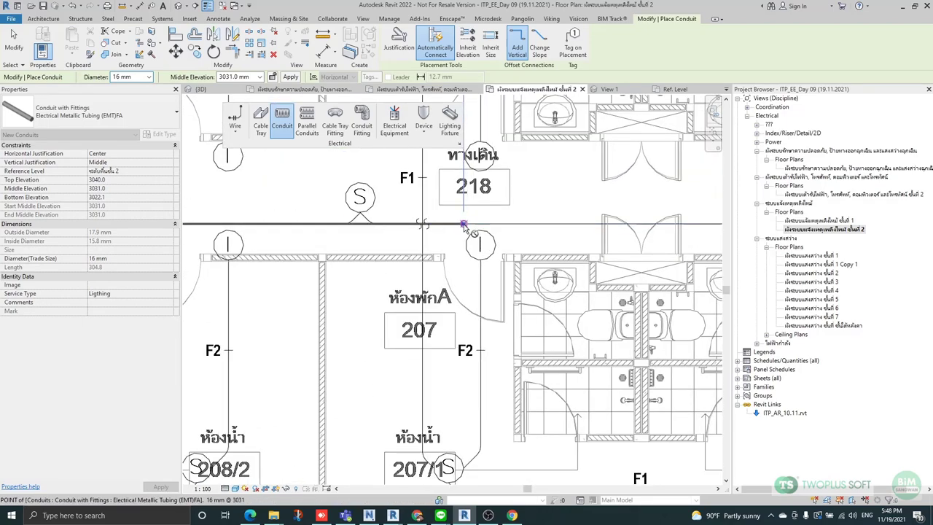
Continue the F1 conduit along the corridor past room 206 to the bend just beyond the smoke detector near stair 205.
scroll(569, 216, "down", 3)
scroll(618, 219, "up", 2)
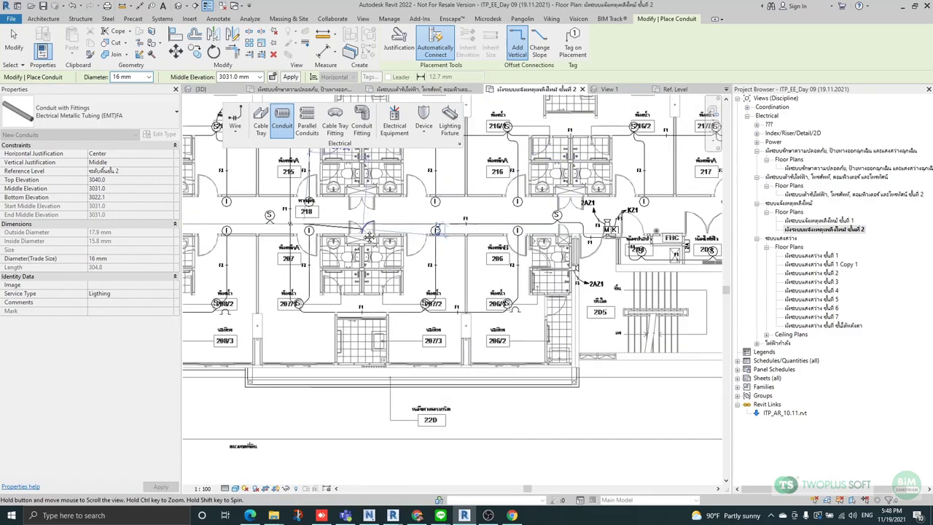
scroll(618, 221, "up", 5)
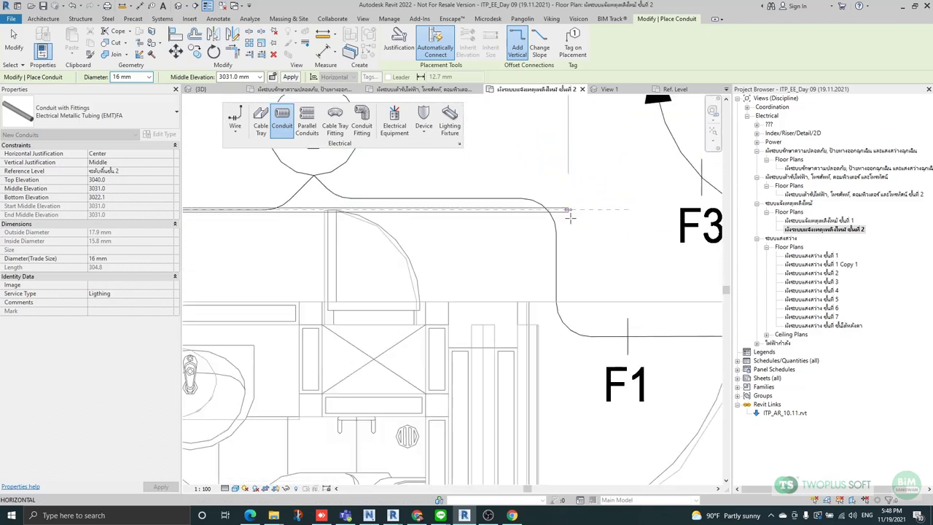
left_click(559, 211)
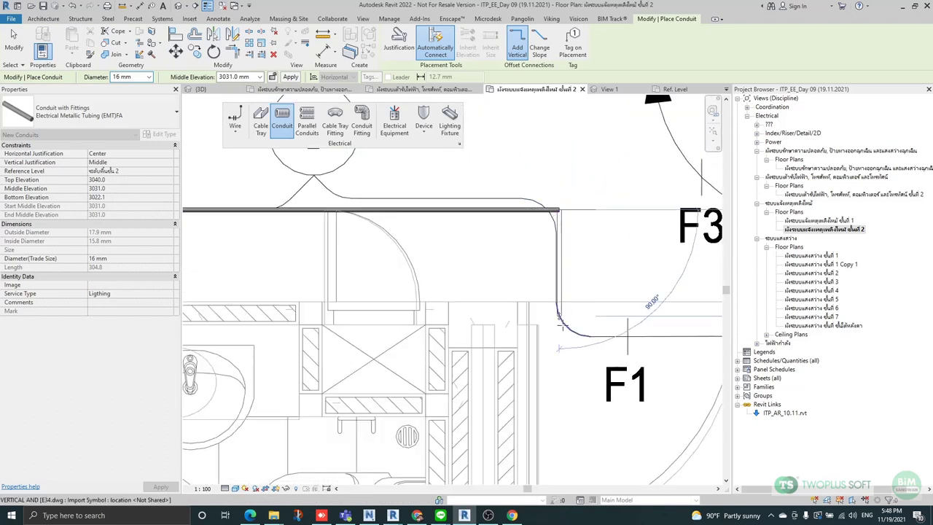
Turn the conduit 90 degrees south at the bend, and run it east along the F1 line to below the M device.
scroll(559, 334, "down", 3)
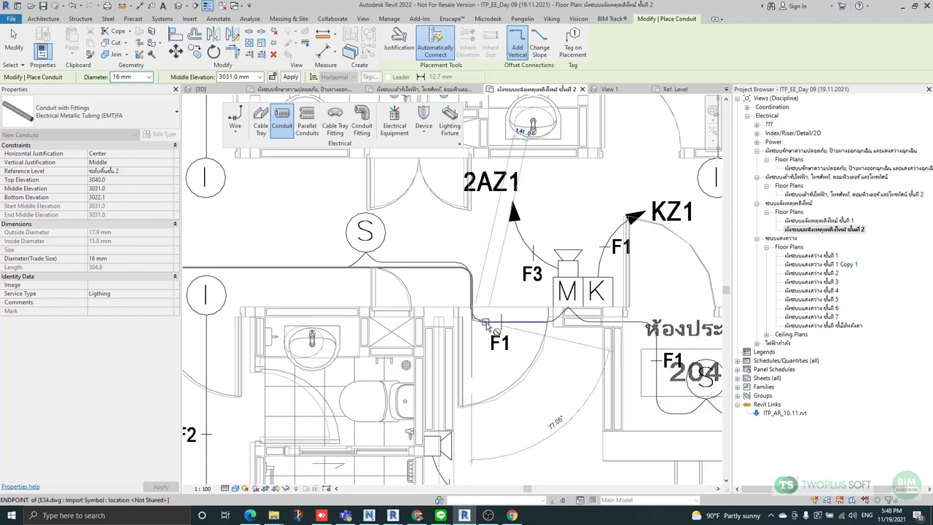
scroll(622, 318, "up", 4)
scroll(621, 319, "up", 2)
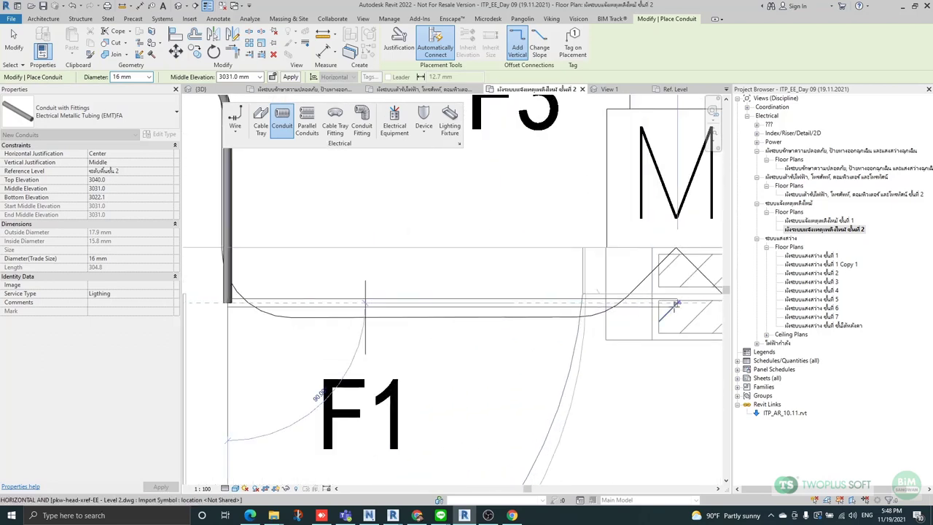
left_click(643, 305)
scroll(620, 307, "down", 3)
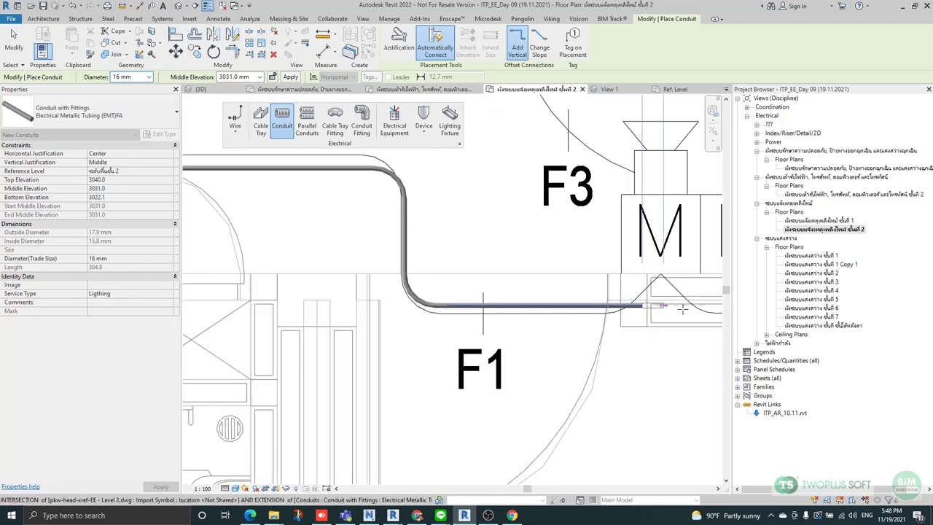
scroll(505, 318, "down", 2)
scroll(613, 312, "up", 3)
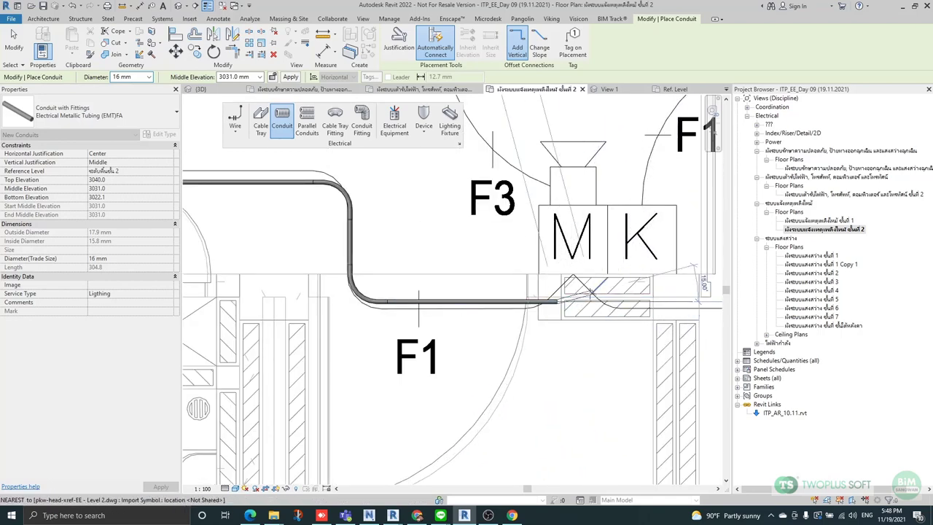
scroll(426, 300, "down", 1)
left_click(472, 304)
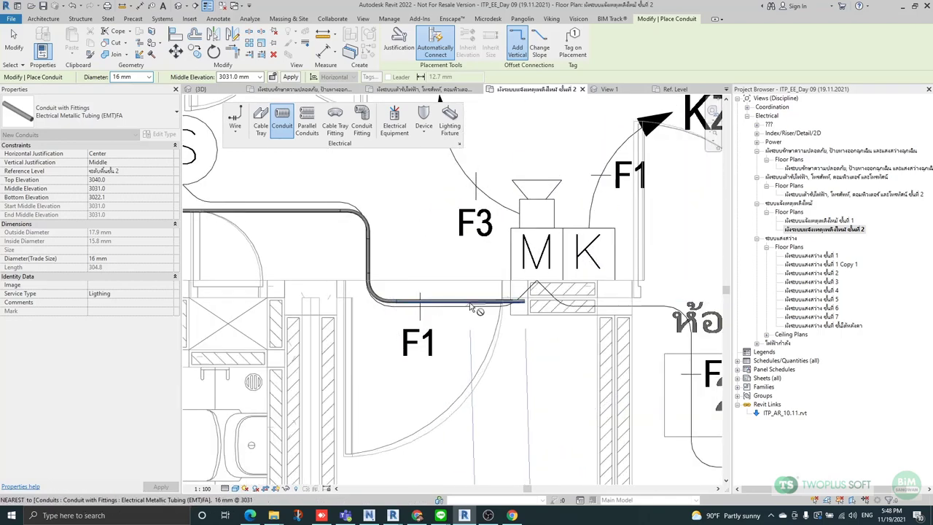
scroll(484, 318, "down", 2)
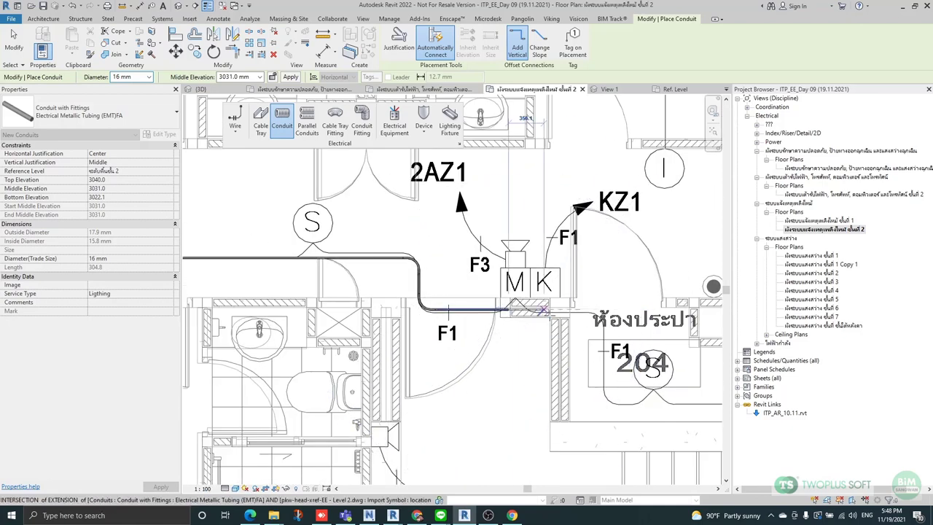
scroll(471, 310, "up", 5)
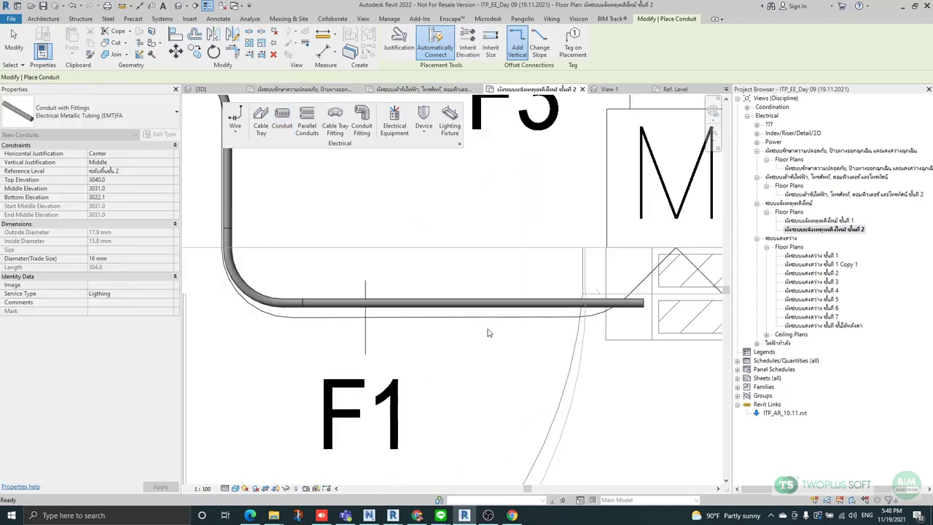
key("Escape")
key("Escape")
Move the horizontal F1 conduit segment below the M device farther south, clear of the short hatched wall.
scroll(408, 296, "down", 3)
left_click(444, 297)
left_click_drag(444, 296, 507, 376)
Draw the conduit from its open end through the wall into room 204, and turn it south to just below the smoke detector's F1 line.
right_click(500, 374)
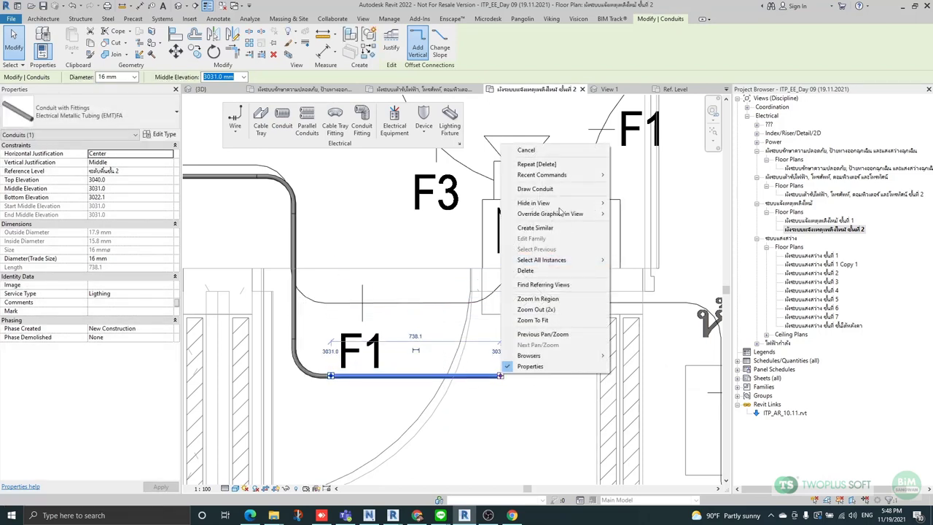
key("Escape")
scroll(500, 378, "up", 2)
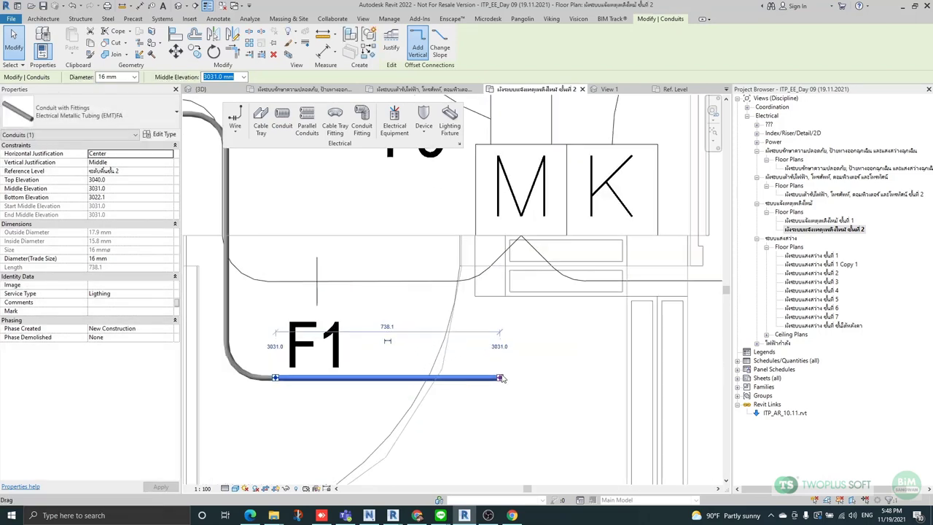
right_click(502, 378)
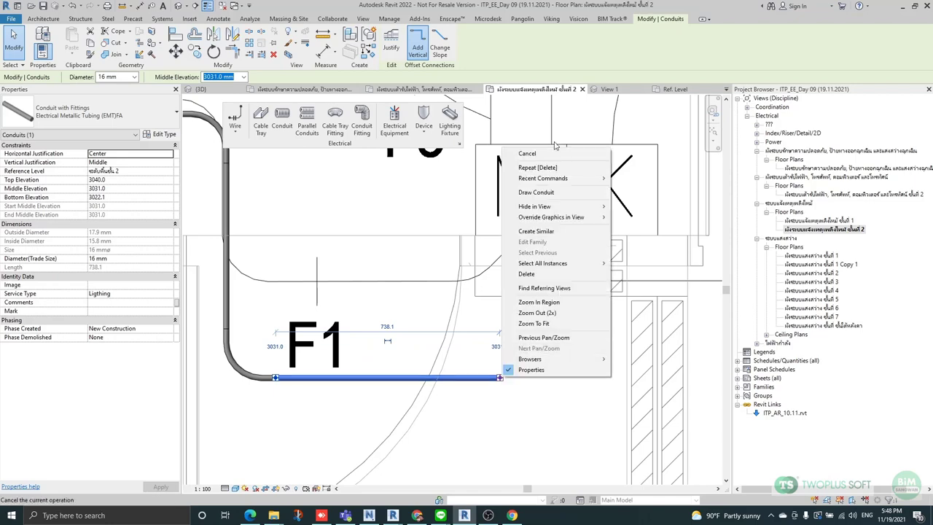
left_click(538, 193)
scroll(401, 204, "down", 2)
middle_click_drag(310, 227, 225, 195)
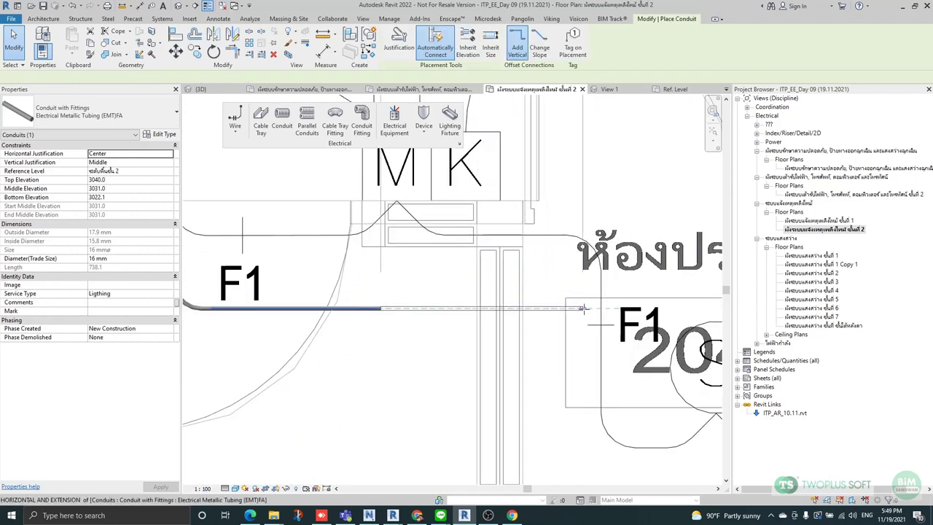
left_click(601, 308)
scroll(600, 308, "down", 3)
scroll(569, 321, "up", 3)
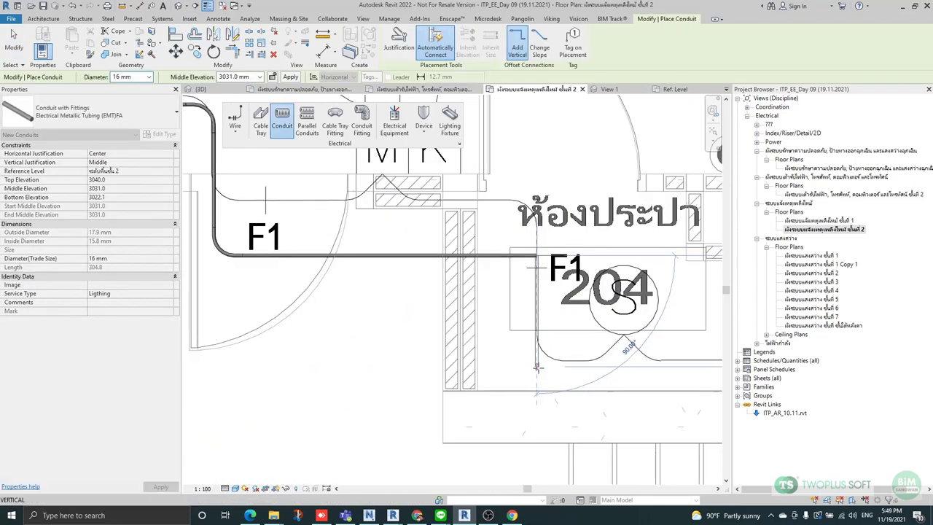
left_click(537, 371)
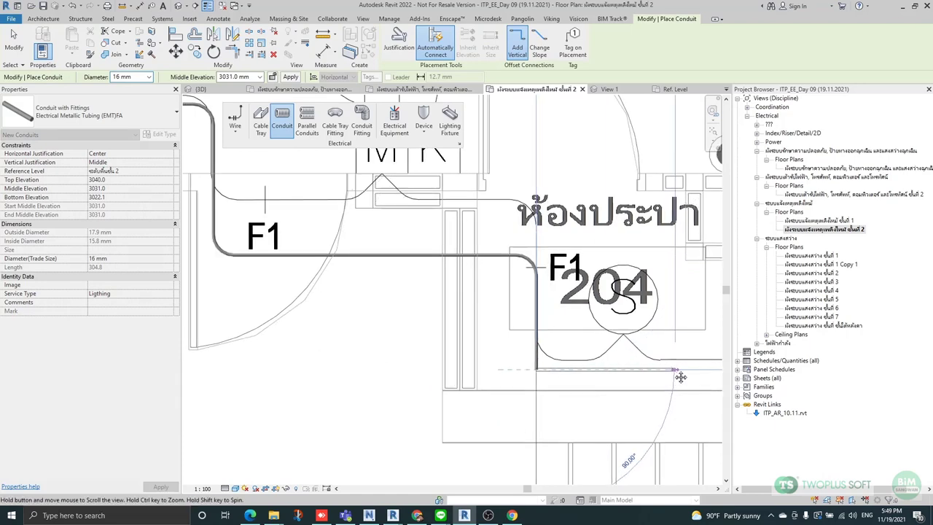
Run the conduit east below the smoke detectors of rooms 204 and 203 to the F1 bend in room 202.
middle_click_drag(668, 370, 449, 246)
scroll(417, 249, "down", 2)
middle_click_drag(611, 255, 413, 257)
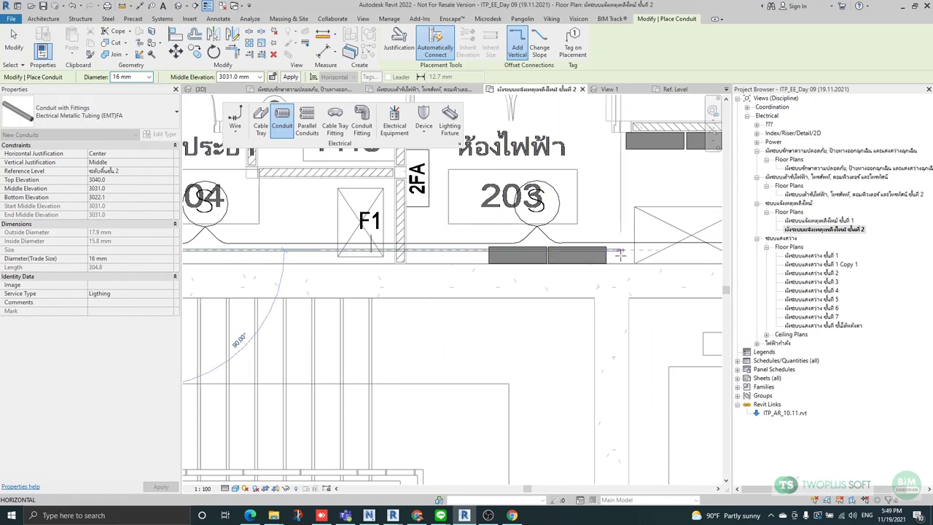
scroll(625, 253, "down", 2)
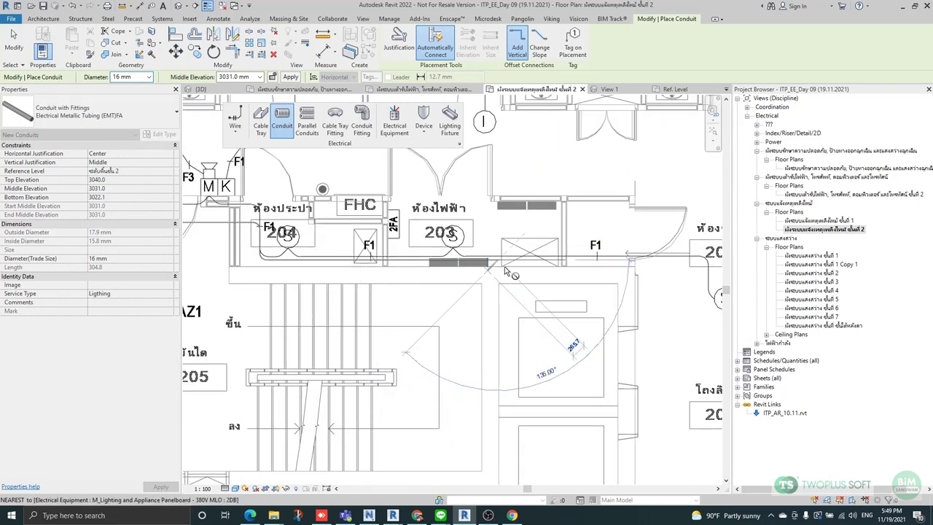
scroll(481, 226, "up", 1)
scroll(482, 226, "up", 4)
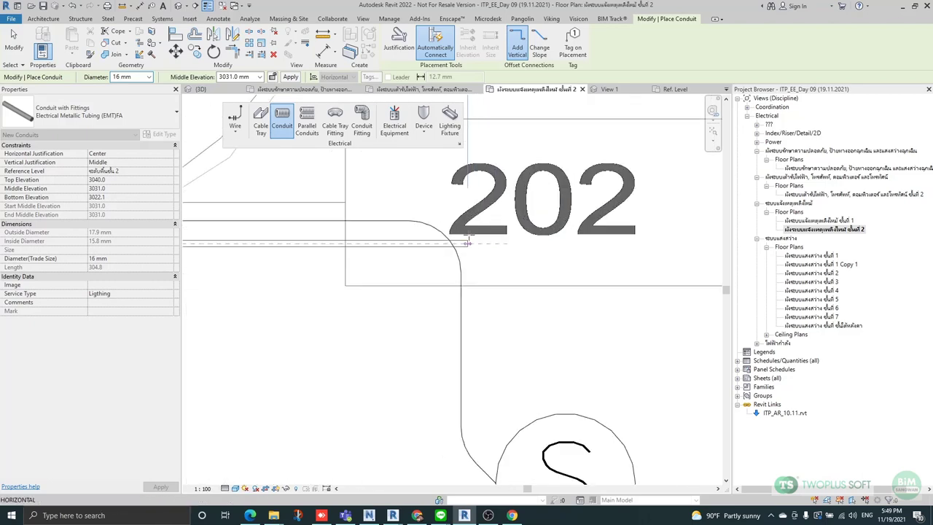
left_click(466, 242)
Turn the conduit south in room 202, end it beside the 2DZ1 smoke detector, and finish placing conduit.
middle_click_drag(478, 388, 476, 212)
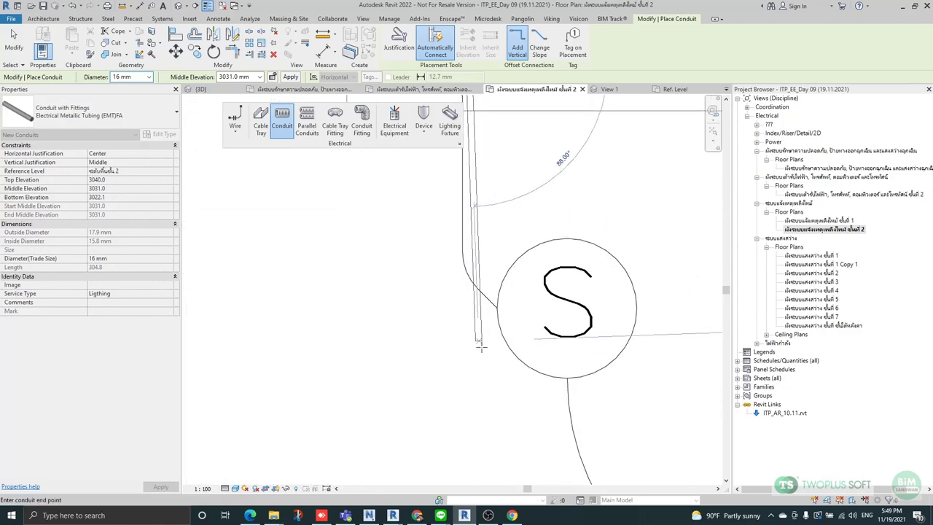
left_click(466, 321)
scroll(466, 320, "down", 5)
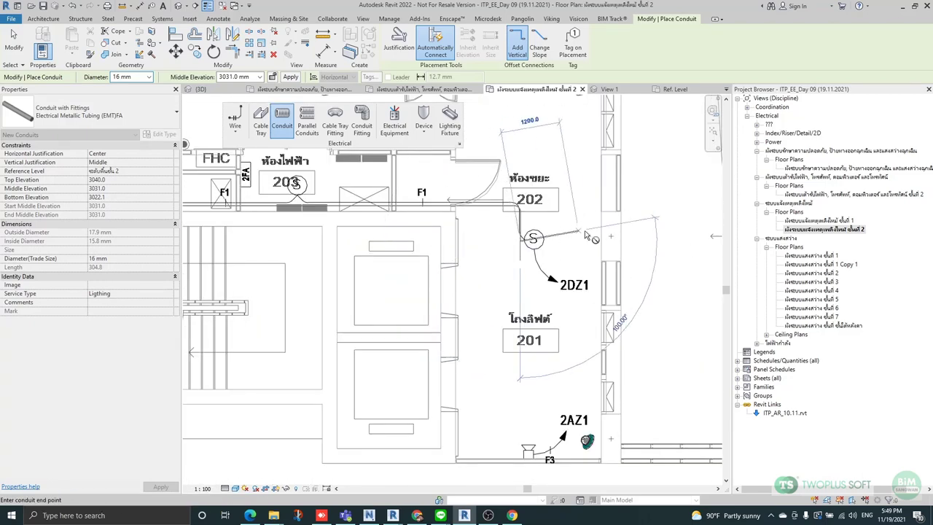
scroll(537, 229, "up", 6)
key("Escape")
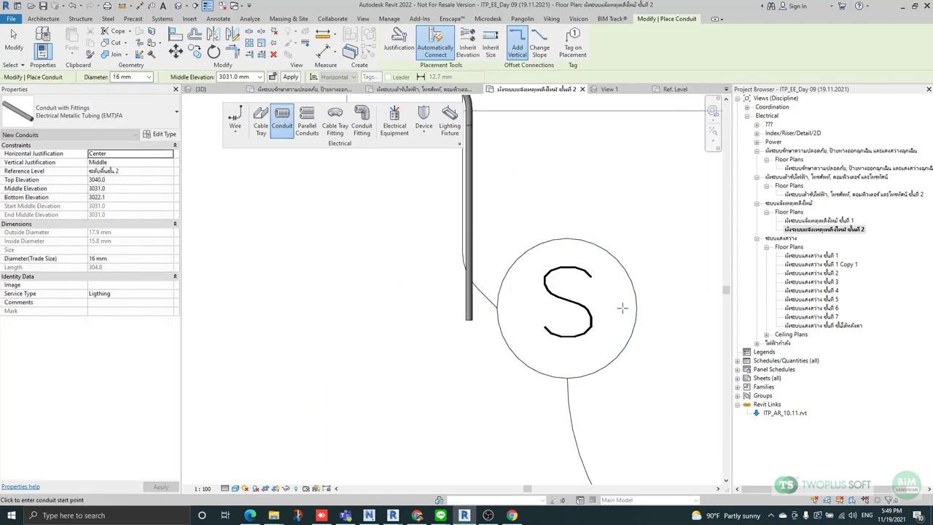
scroll(620, 304, "down", 4)
key("Escape")
key("Escape")
Examine the F1 conduit run from the M and K devices through rooms 204, 203 and 202 to the 2DZ1 smoke detector.
scroll(631, 274, "down", 4)
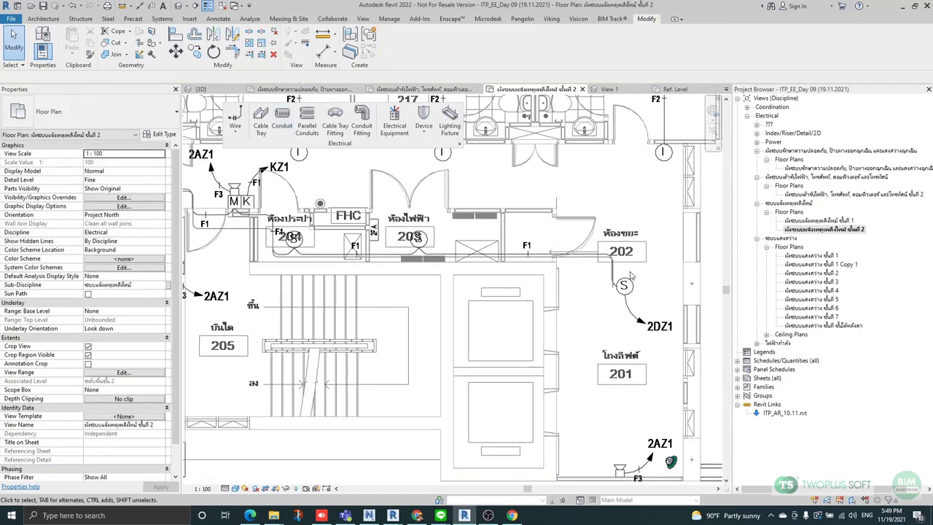
scroll(286, 245, "up", 3)
scroll(472, 261, "down", 2)
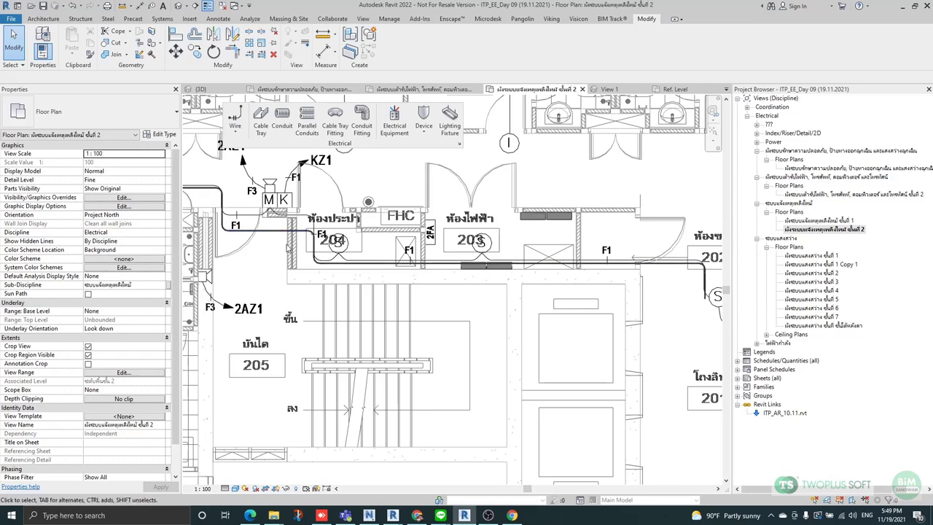
scroll(307, 260, "down", 1)
middle_click_drag(307, 261, 377, 273)
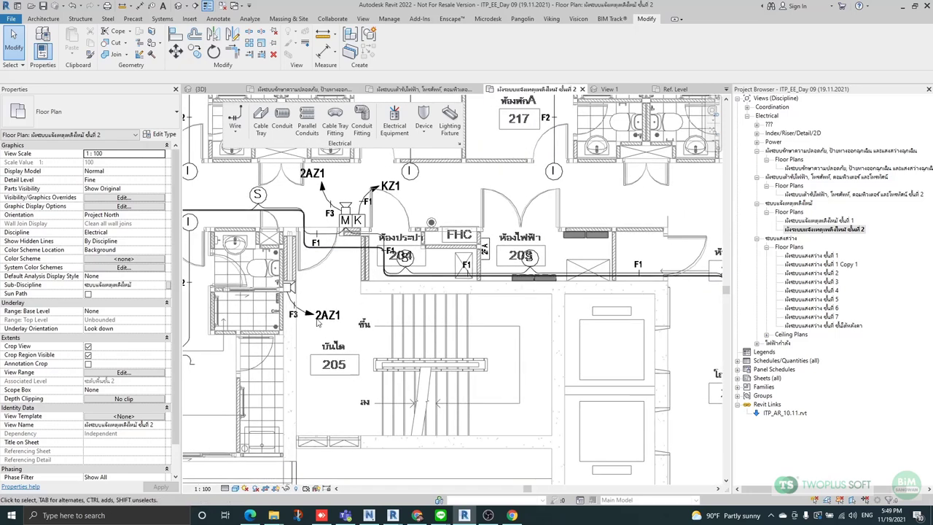
scroll(318, 324, "down", 2)
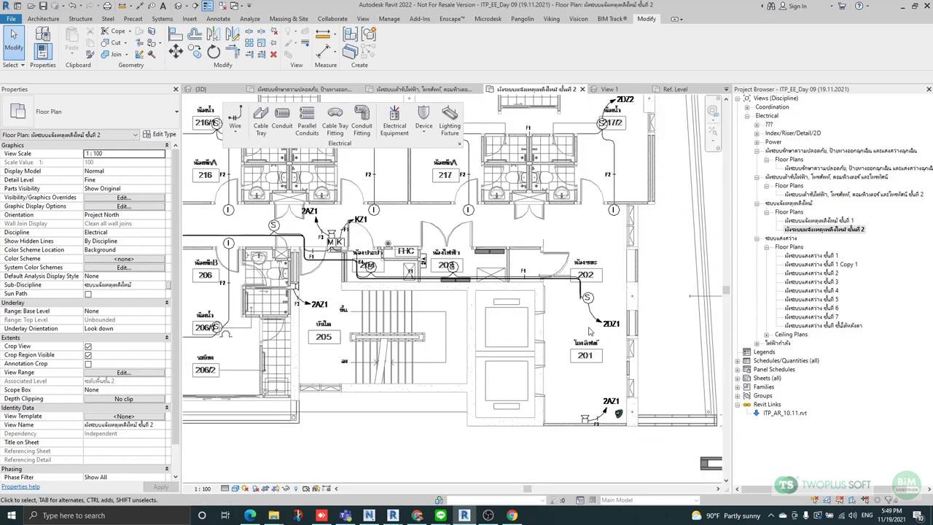
scroll(313, 275, "up", 2)
scroll(500, 274, "up", 2)
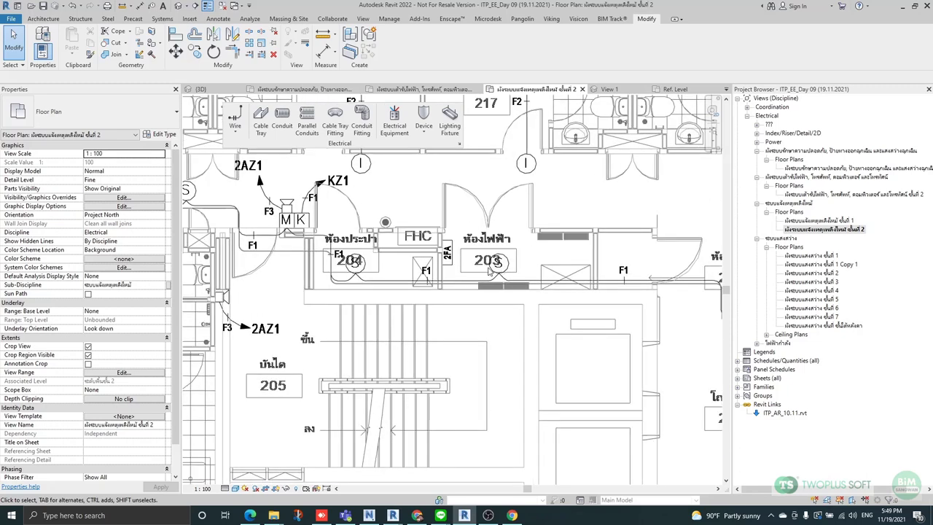
scroll(465, 267, "down", 3)
scroll(659, 327, "up", 3)
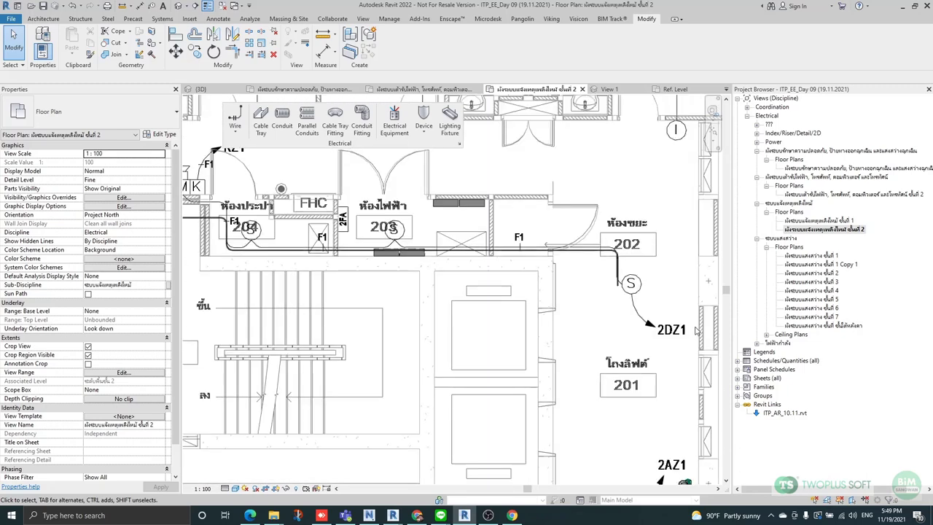
Examine the lift hall 201 devices and the 2FA panel beside room 203 in relation to the F1 conduit run.
middle_click_drag(695, 331, 584, 277)
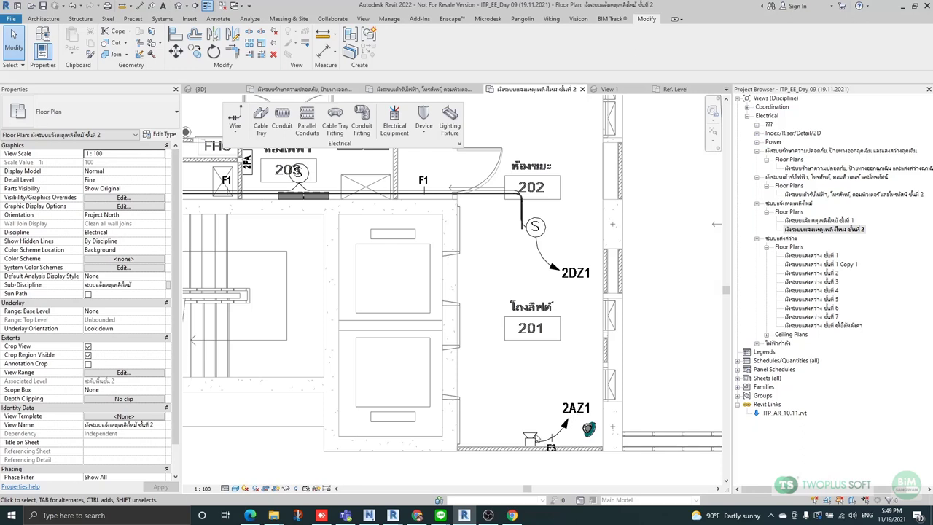
scroll(575, 398, "down", 1)
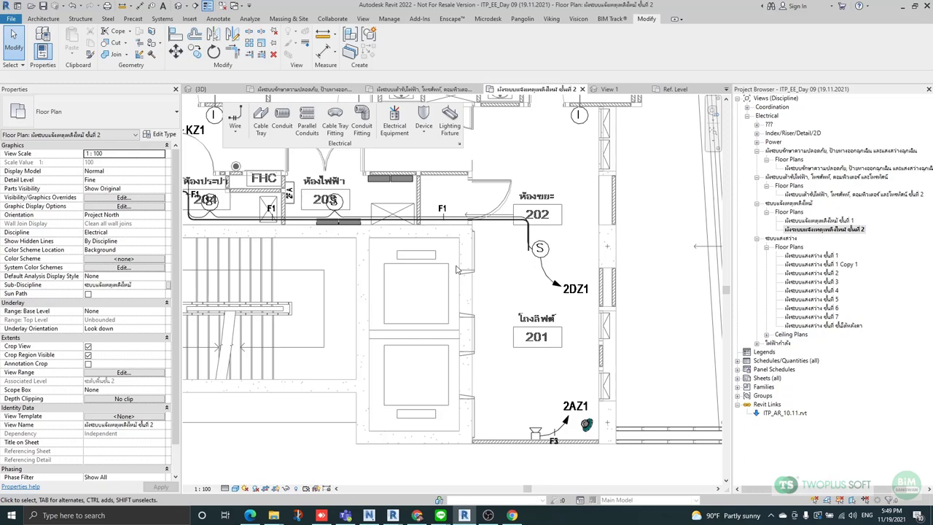
middle_click_drag(457, 269, 517, 302)
middle_click_drag(464, 283, 479, 311)
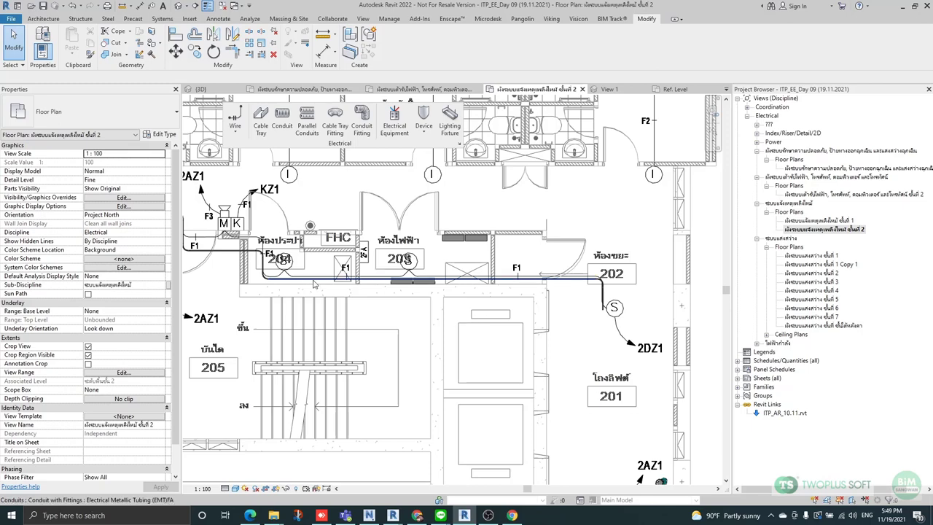
middle_click_drag(314, 284, 378, 278)
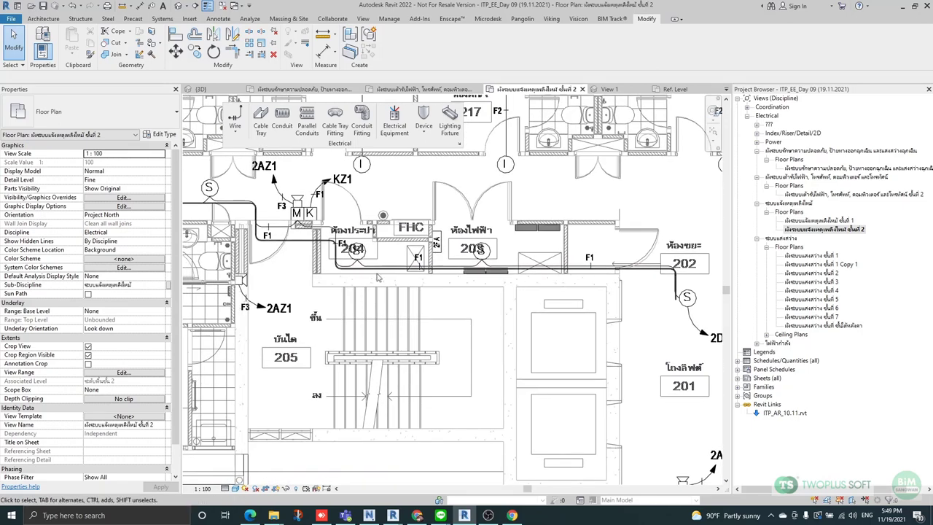
scroll(378, 277, "up", 2)
scroll(421, 254, "up", 4)
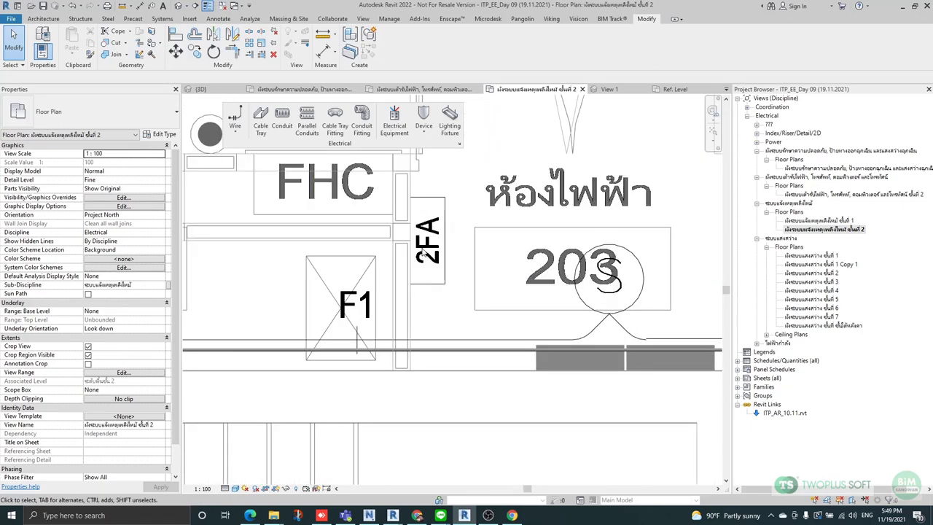
scroll(378, 285, "down", 5)
scroll(378, 286, "down", 2)
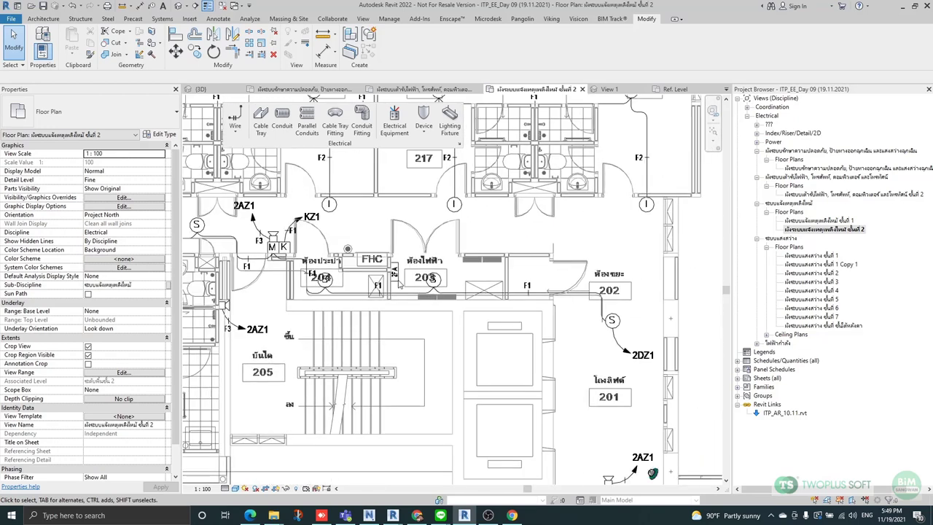
scroll(328, 281, "up", 5)
scroll(266, 279, "down", 2)
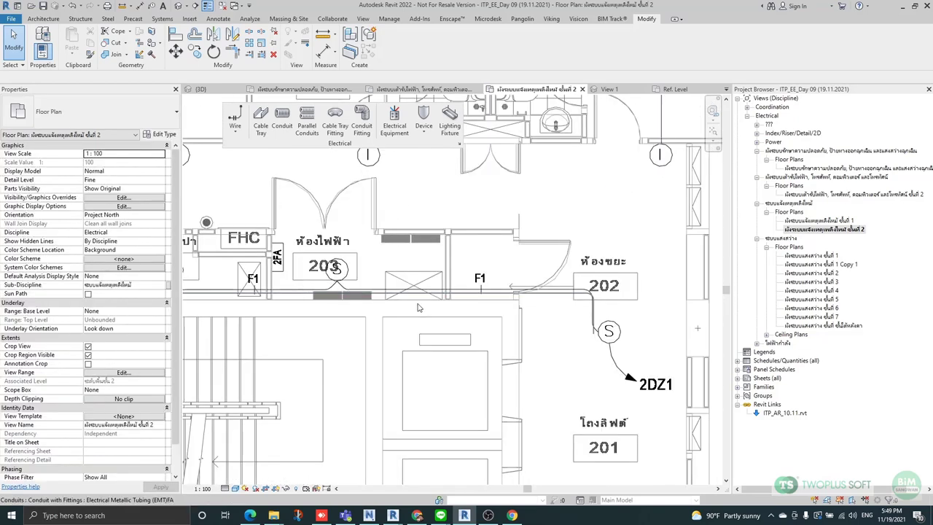
scroll(562, 344, "up", 2)
scroll(675, 355, "down", 2)
scroll(333, 292, "up", 3)
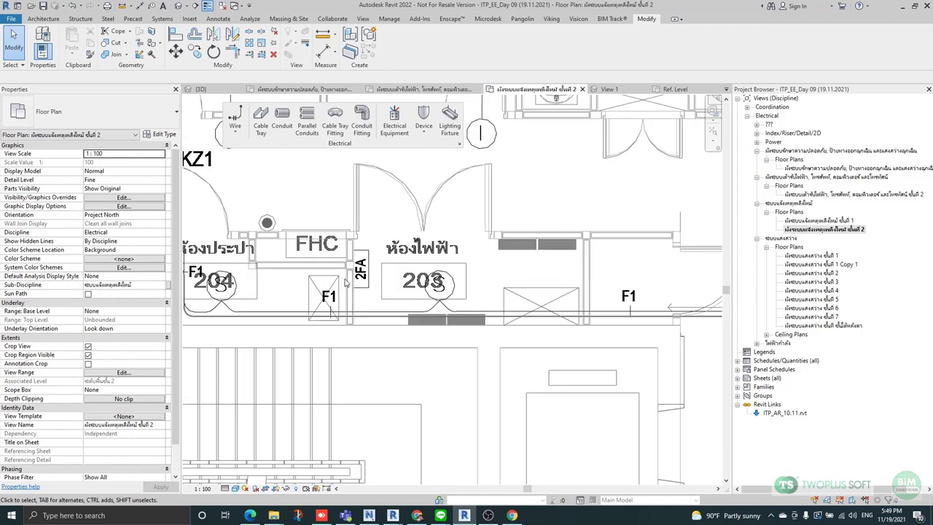
scroll(336, 292, "down", 3)
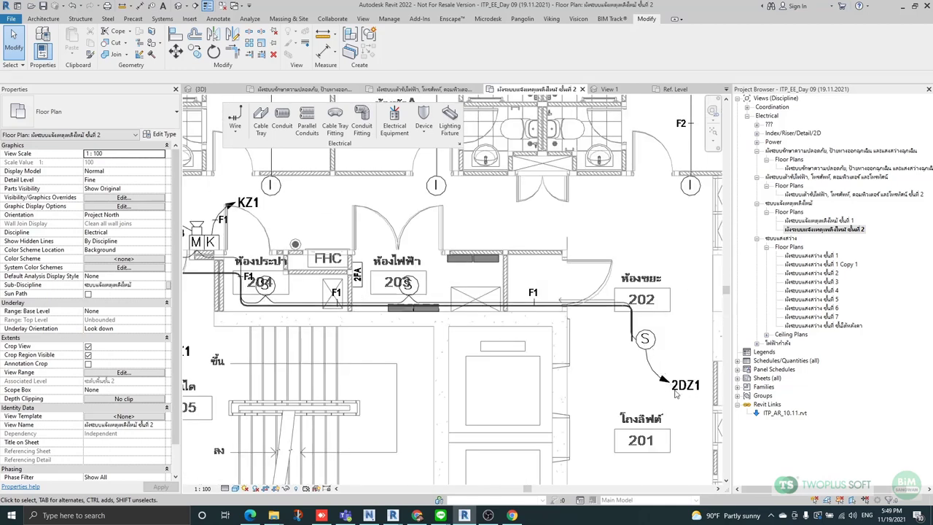
scroll(362, 303, "up", 4)
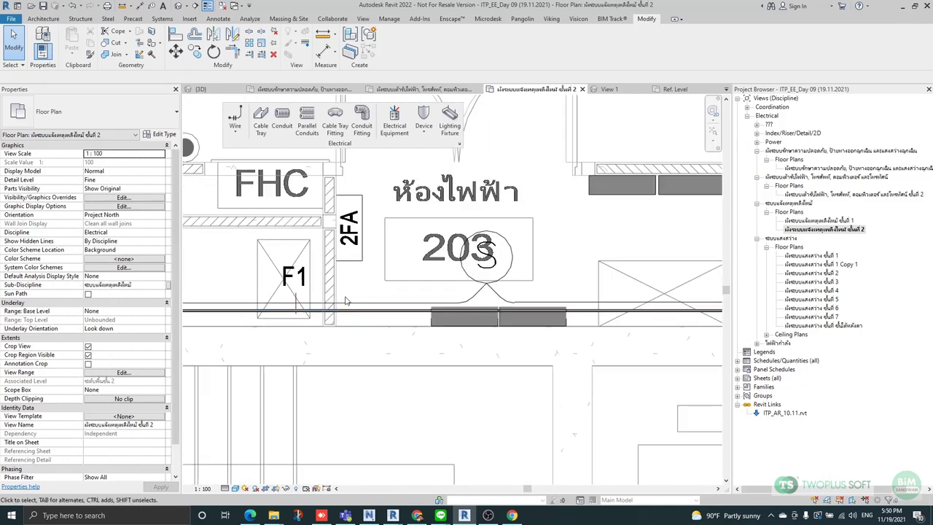
scroll(353, 283, "down", 4)
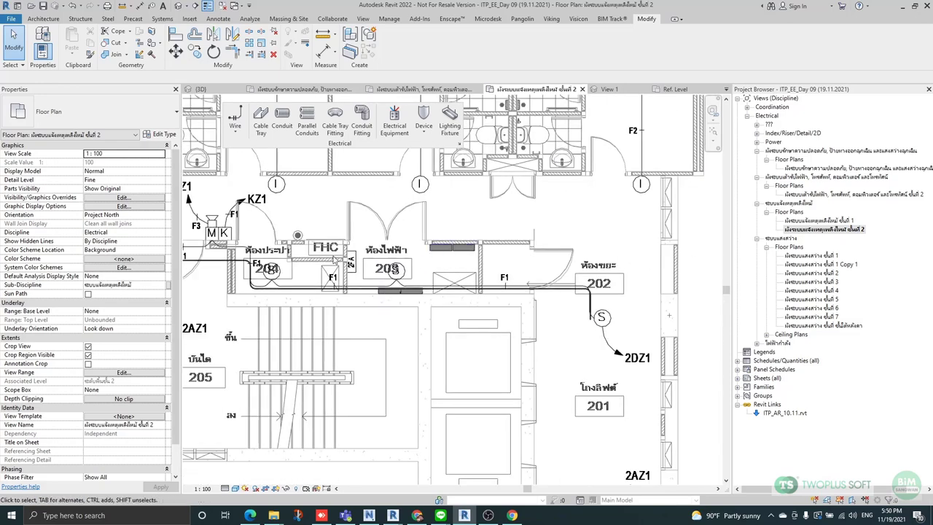
Select the straight east-west F1 conduit running below the smoke detectors of rooms 204 and 203.
scroll(336, 258, "up", 2)
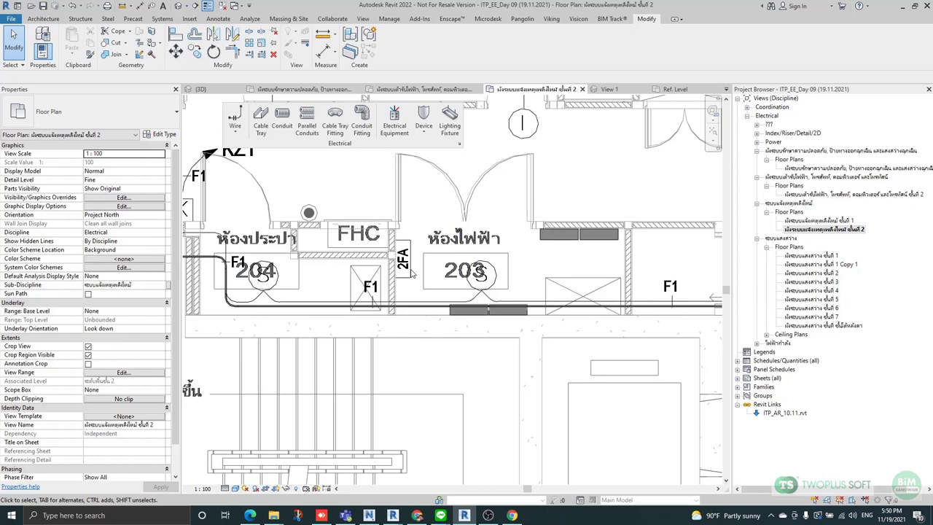
left_click(438, 304)
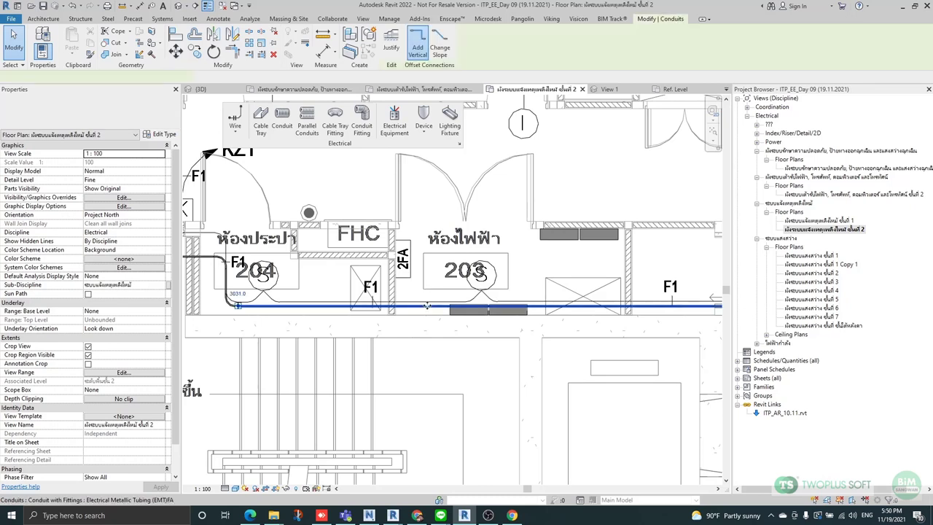
Examine the F1 fire alarm conduit run between rooms 204 and 202 on the floor plan.
scroll(430, 302, "up", 3)
key("Escape")
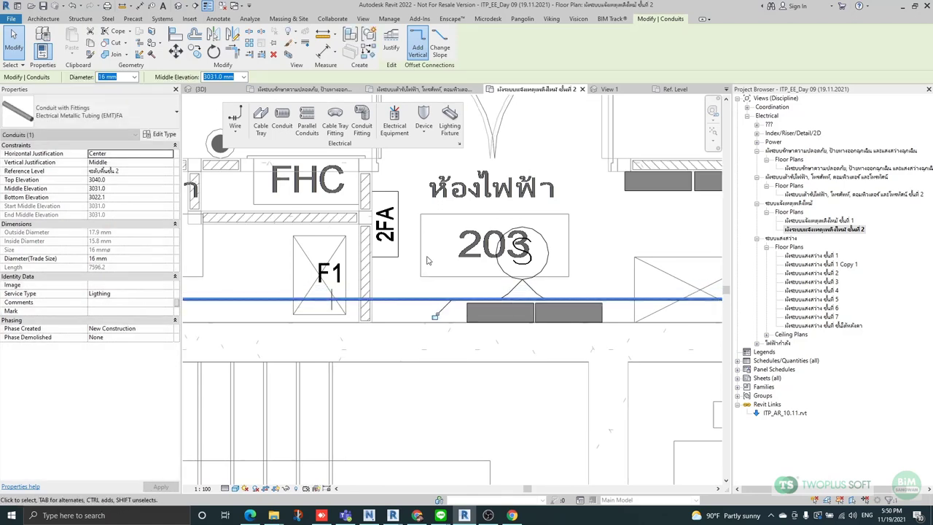
scroll(395, 226, "down", 2)
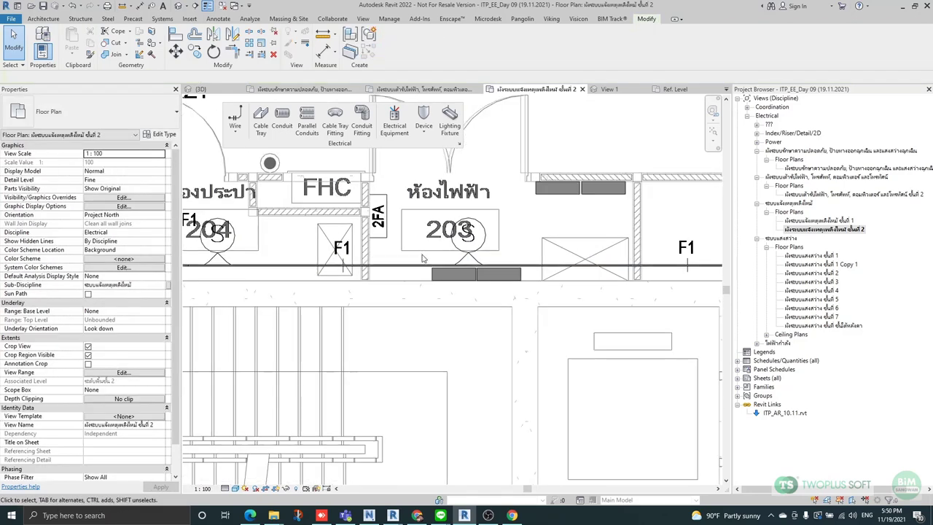
scroll(422, 257, "up", 1)
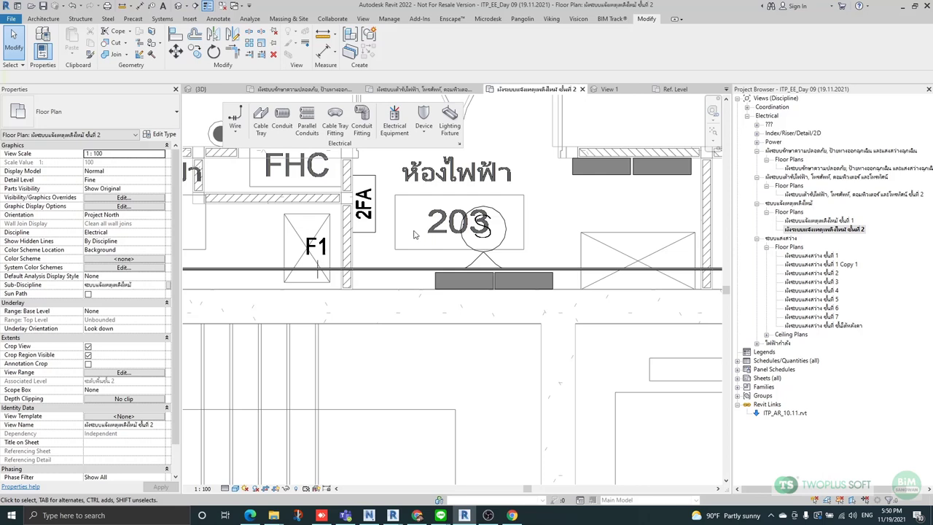
scroll(416, 240, "down", 3)
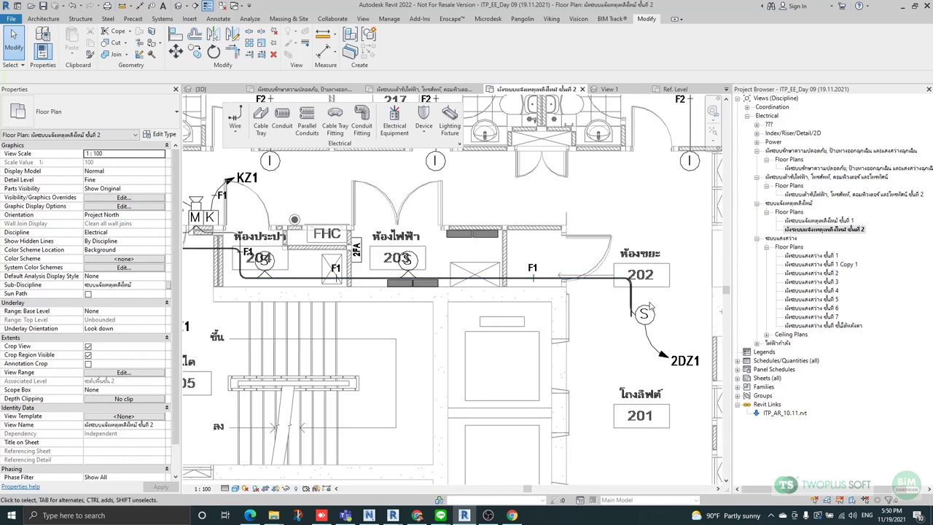
scroll(508, 282, "up", 4)
scroll(508, 282, "down", 1)
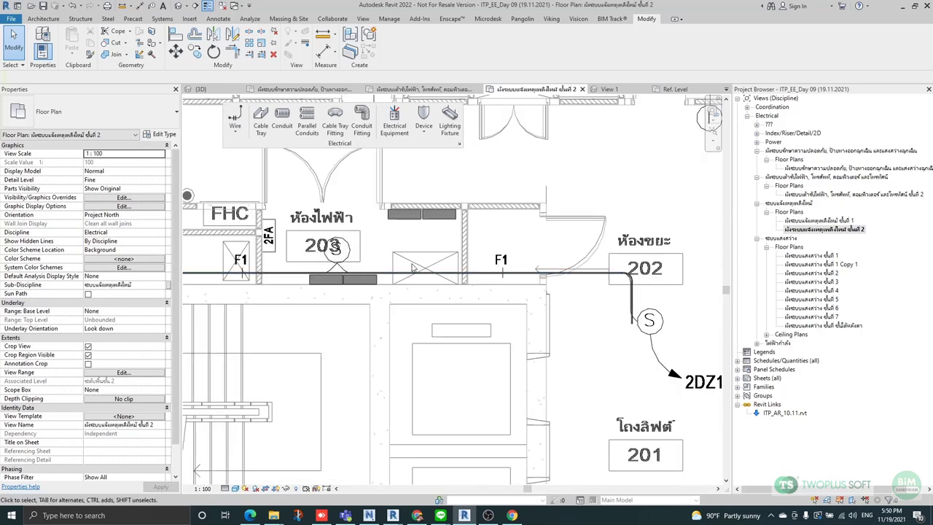
scroll(286, 251, "down", 1)
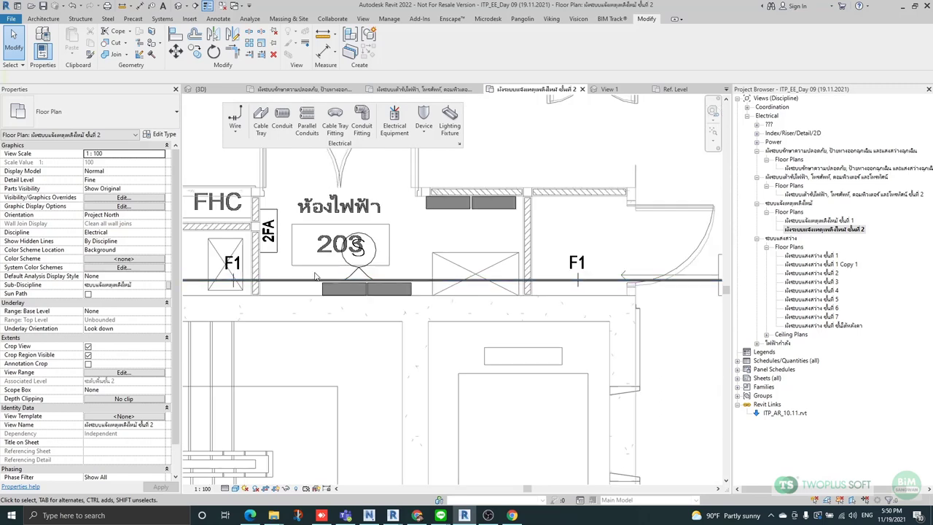
scroll(248, 270, "down", 2)
scroll(243, 272, "up", 2)
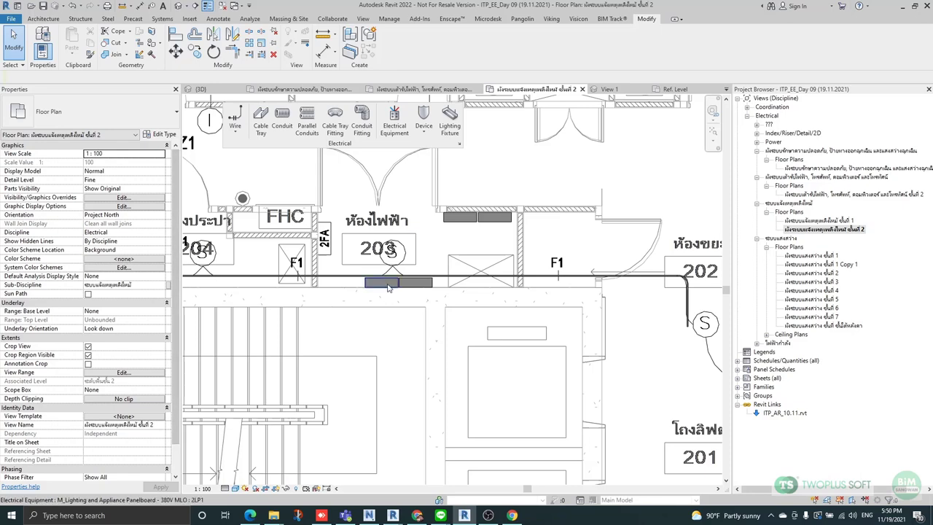
Draw a 16 mm conduit branch at 3031 mm elevation from the main run to the 2FA panel in room 203.
scroll(343, 278, "up", 2)
left_click(318, 278)
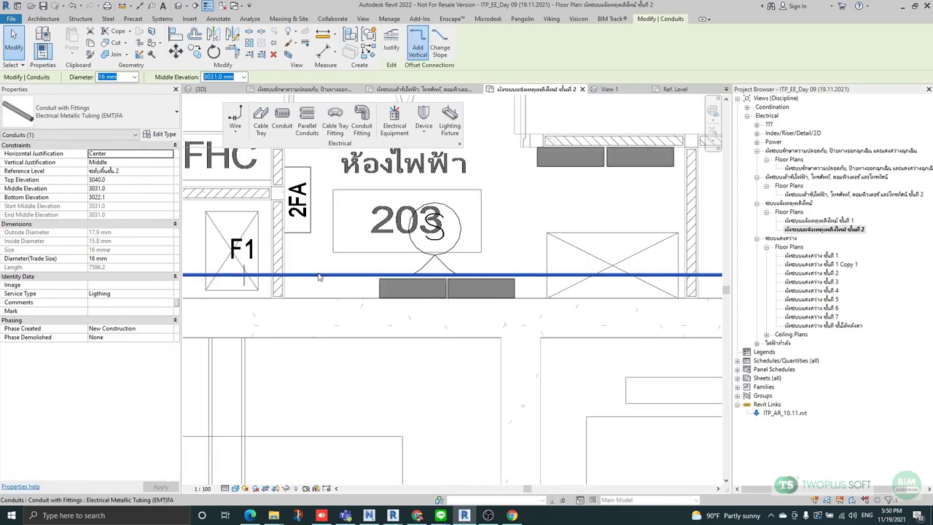
scroll(317, 275, "up", 2)
key("c")
key("s")
left_click(290, 274)
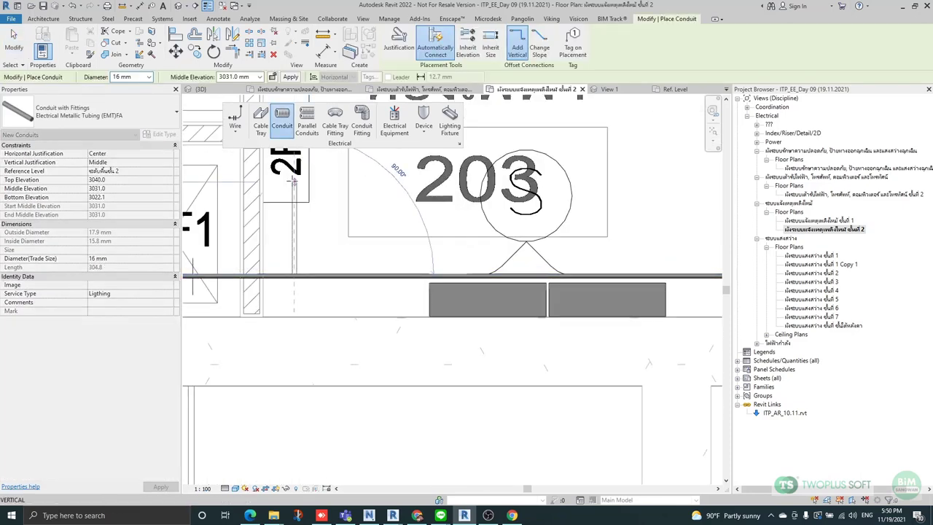
left_click(290, 177)
scroll(285, 207, "down", 3)
key("Escape")
Draw a conduit branch from the main run to the smoke detector symbol in room 203.
scroll(284, 209, "up", 1)
scroll(353, 238, "down", 1)
scroll(419, 245, "up", 3)
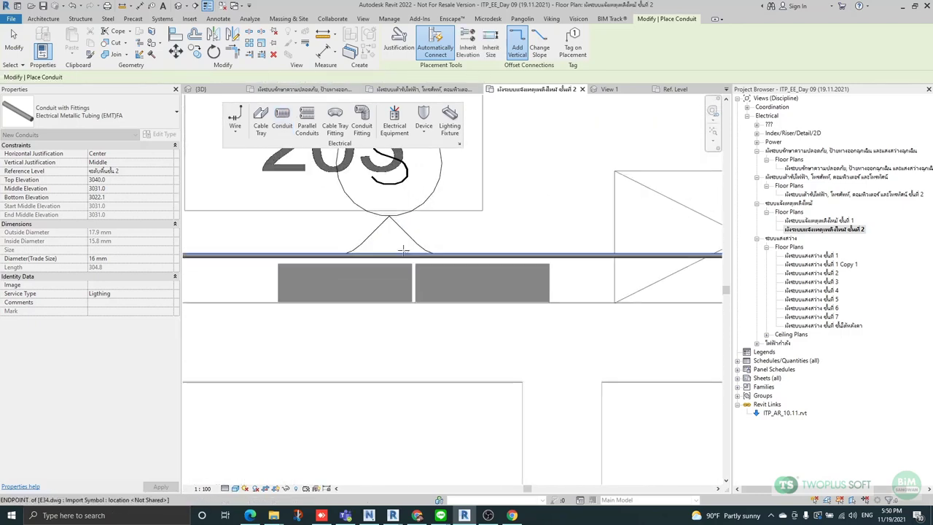
scroll(385, 251, "down", 3)
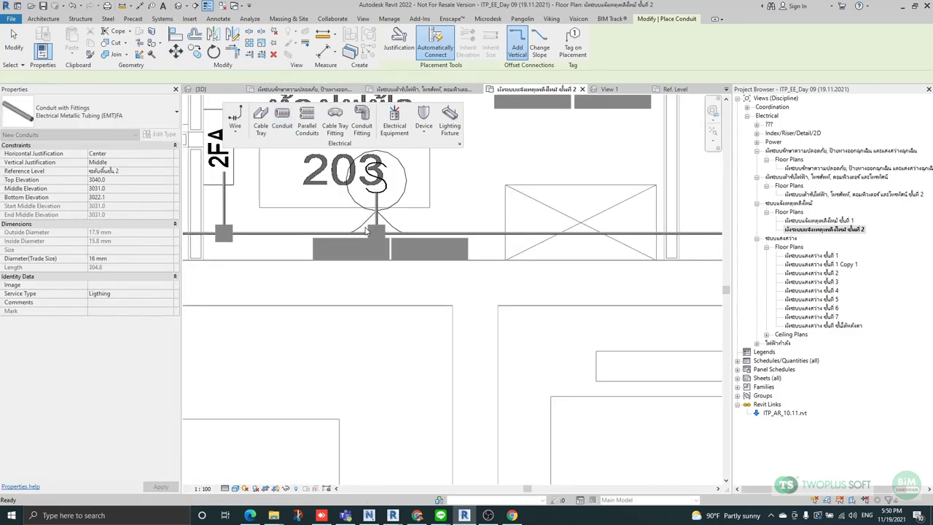
Draw a short conduit branch from the end drop below room 202 toward its smoke detector to create a junction box.
middle_click_drag(560, 263, 435, 190)
scroll(471, 215, "up", 4)
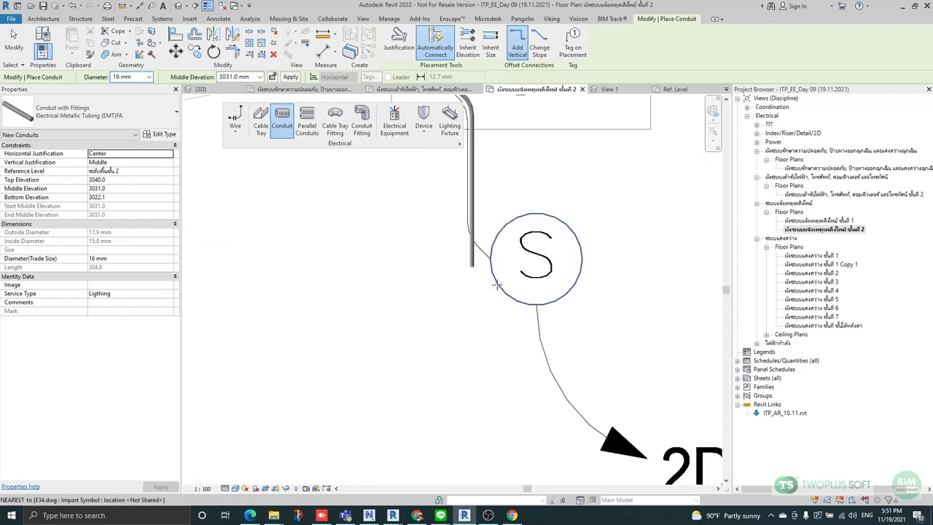
left_click(463, 211)
left_click(500, 210)
key("Escape")
key("Escape")
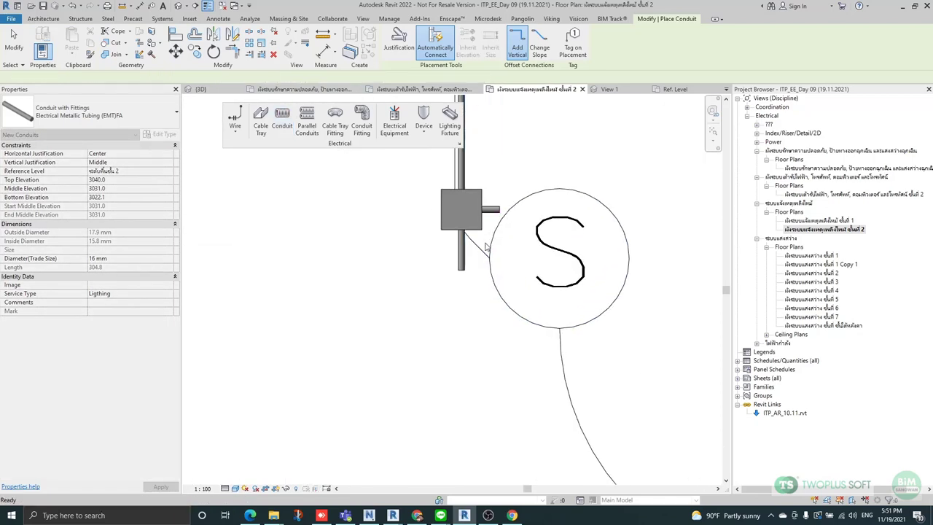
Delete the conduit tail and the short side stub at the junction box below room 202.
left_click(462, 266)
key("Escape")
scroll(470, 246, "down", 5)
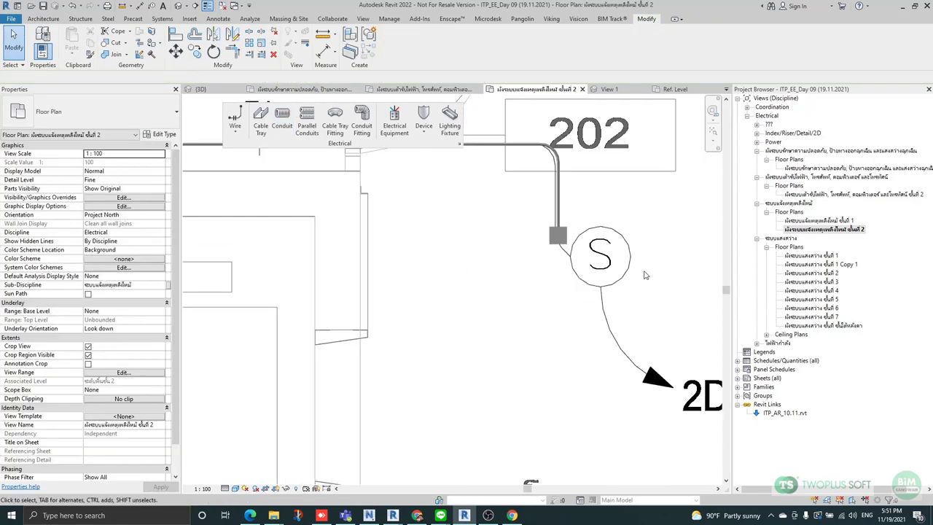
Add a downward elbow at the 2FA end of the branch conduit and shift the branch slightly toward the wall.
scroll(471, 248, "up", 6)
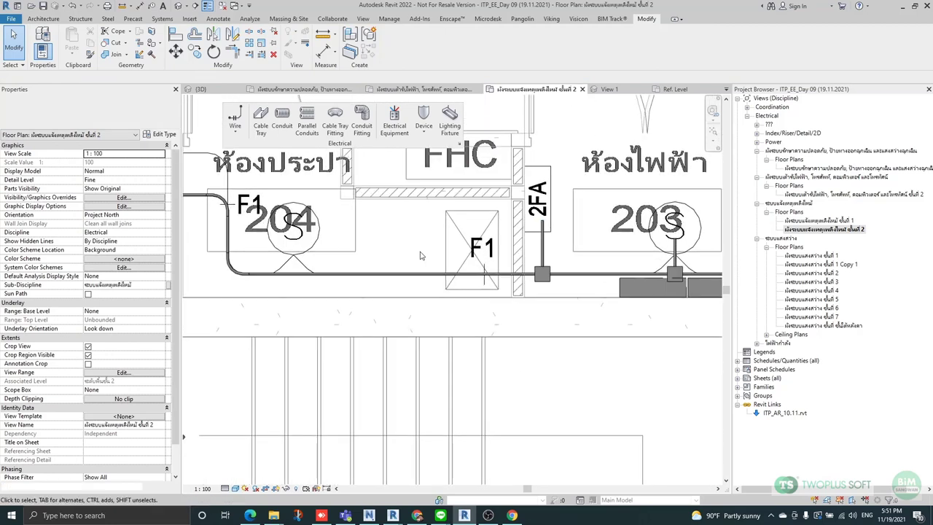
scroll(558, 231, "up", 2)
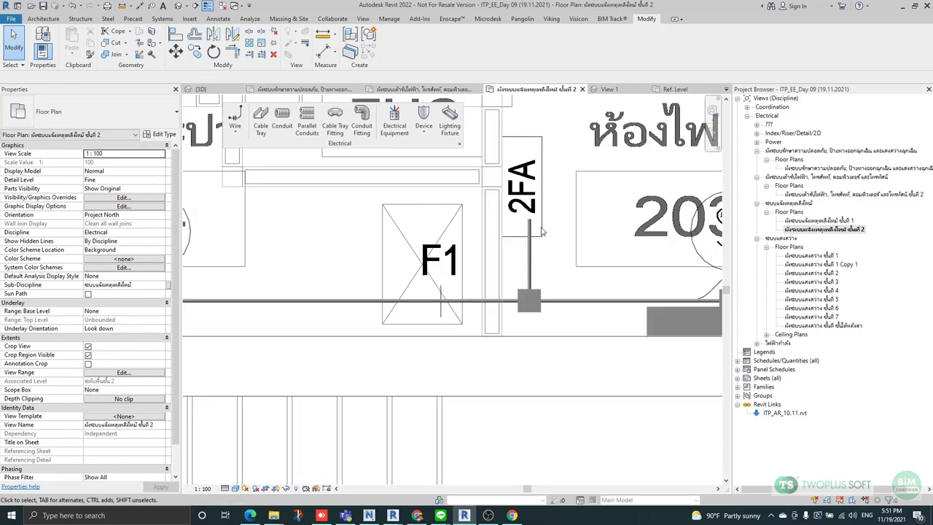
left_click(487, 19)
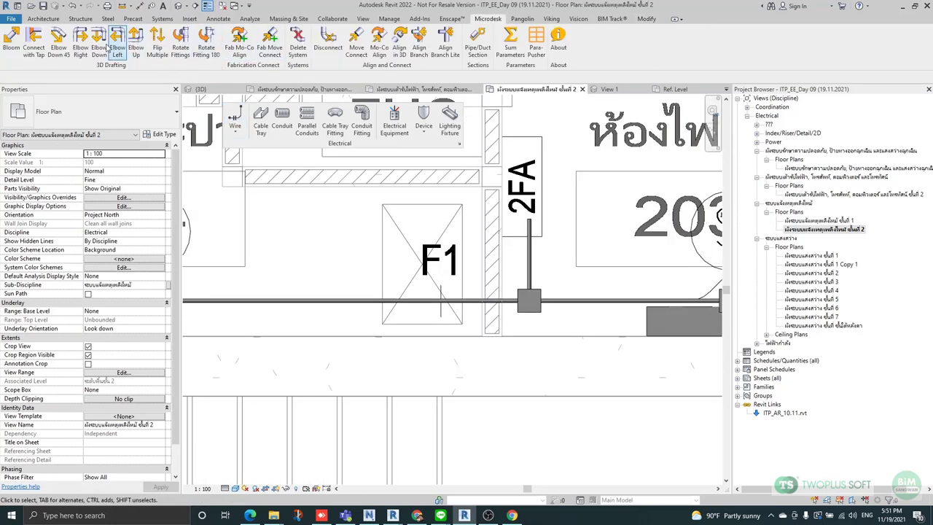
scroll(610, 227, "down", 2)
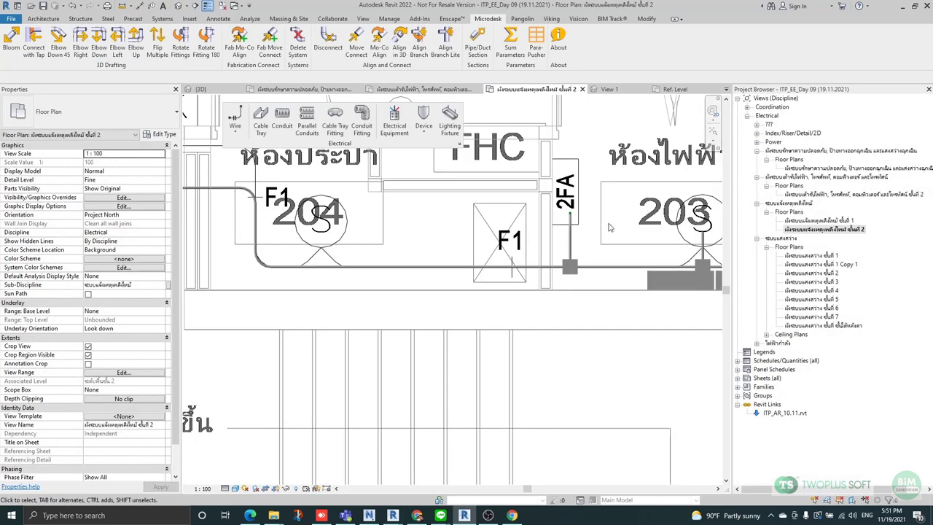
scroll(573, 213, "up", 2)
scroll(574, 212, "up", 1)
left_click(575, 212)
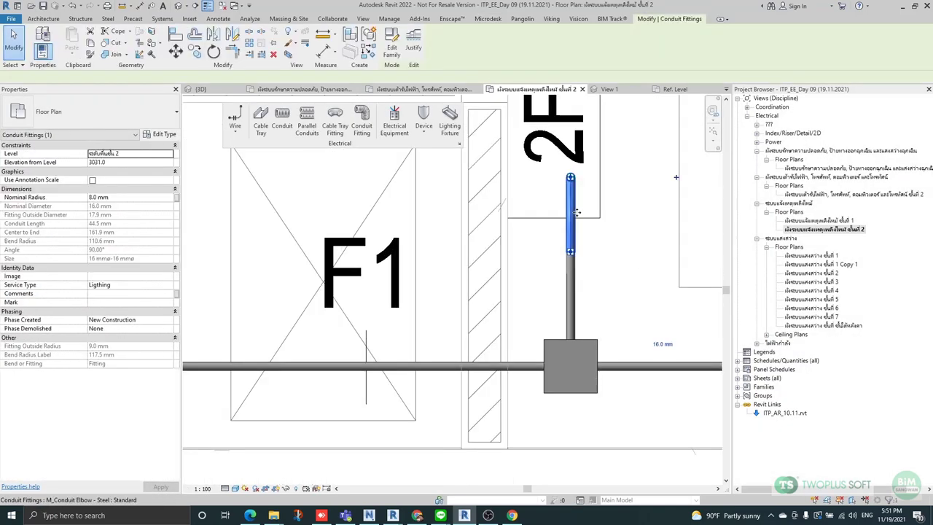
left_click_drag(577, 213, 550, 211)
left_click(645, 246)
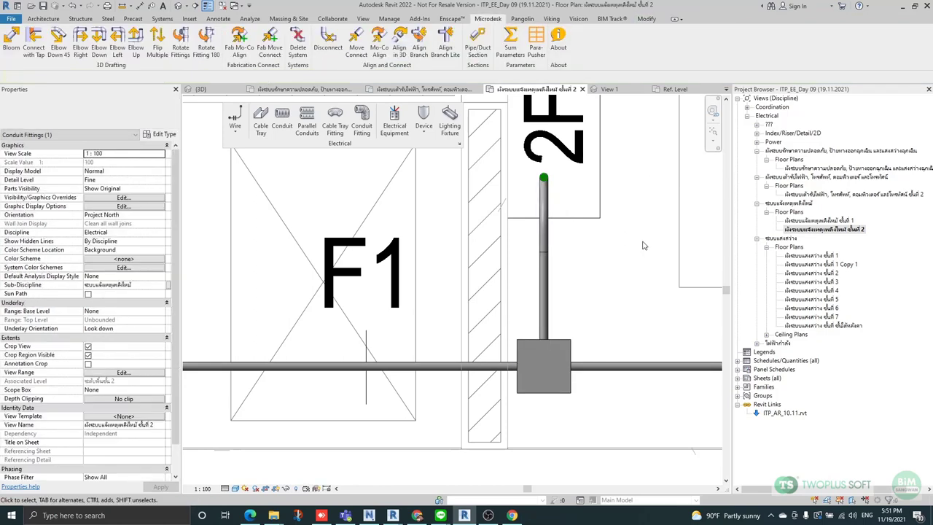
Draw a conduit branch with a junction box from the main run to the smoke detector in room 204.
scroll(390, 245, "down", 4)
scroll(471, 270, "up", 1)
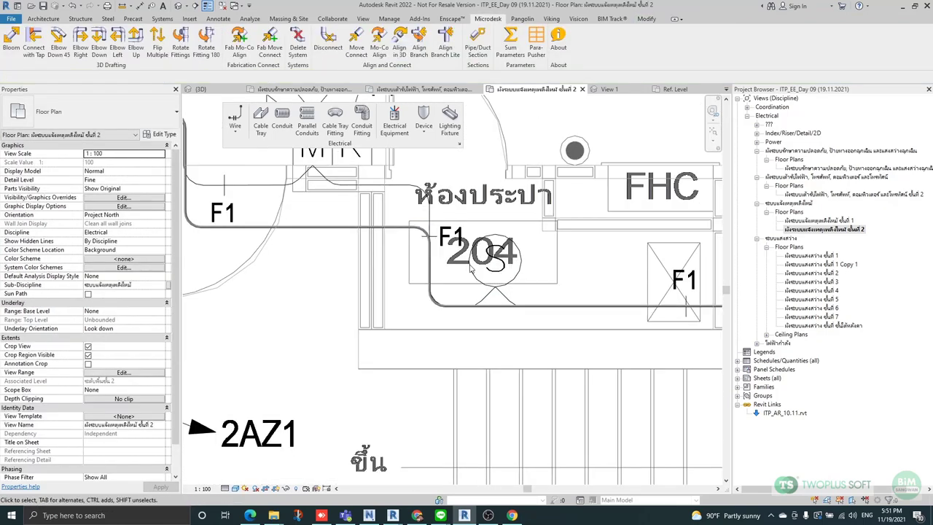
scroll(457, 270, "up", 1)
left_click(496, 318)
key("c")
key("s")
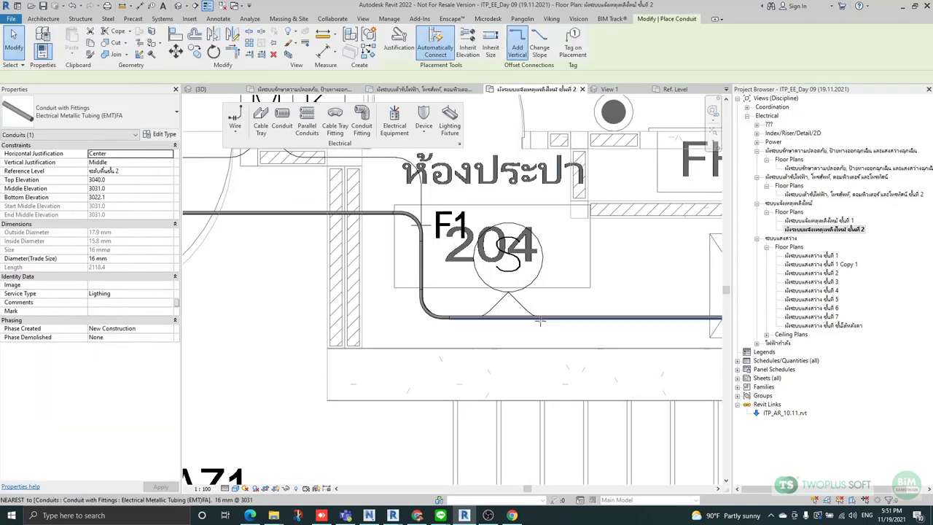
left_click(510, 318)
left_click(510, 250)
key("Escape")
key("Escape")
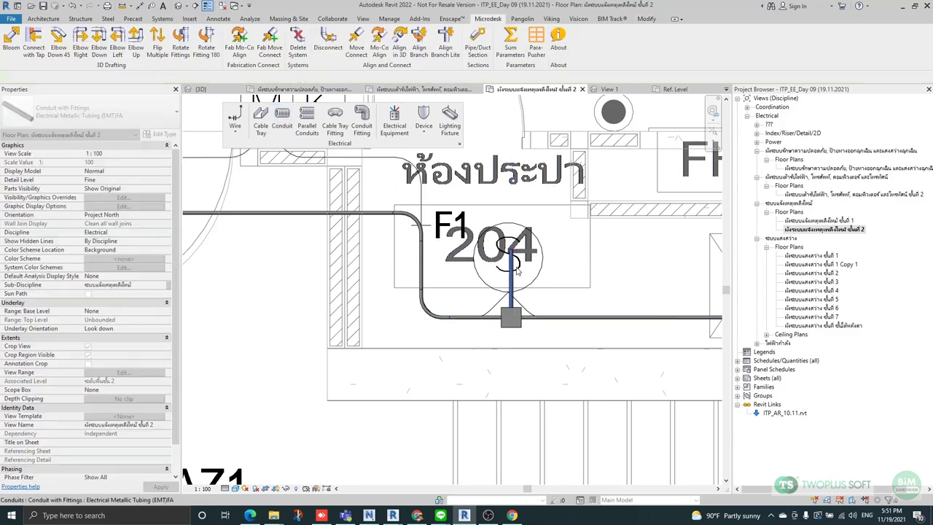
Delete the branch conduit at the room 204 smoke detector, keeping its junction box on the run.
left_click(517, 267)
key("Delete")
scroll(568, 279, "down", 3)
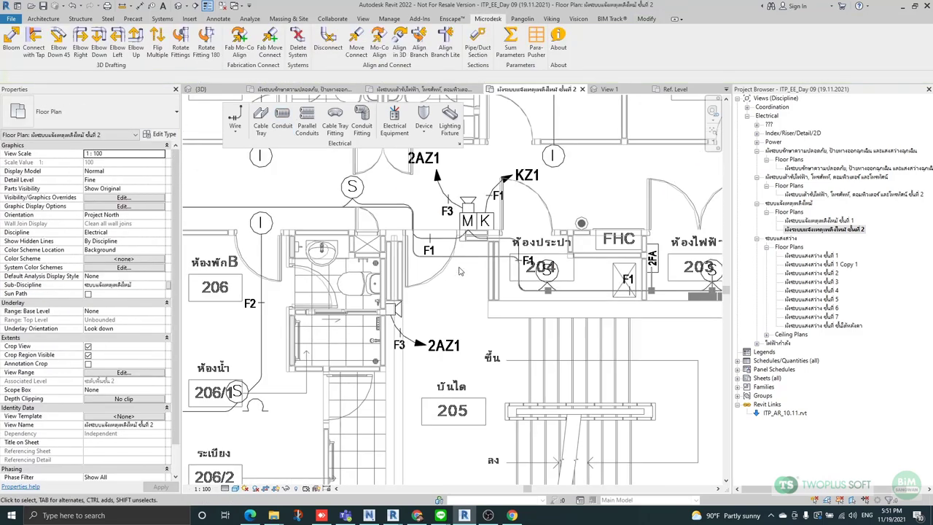
Move the horizontal F1 conduit segment below the M and K devices slightly closer to them.
scroll(459, 272, "up", 4)
left_click(484, 336)
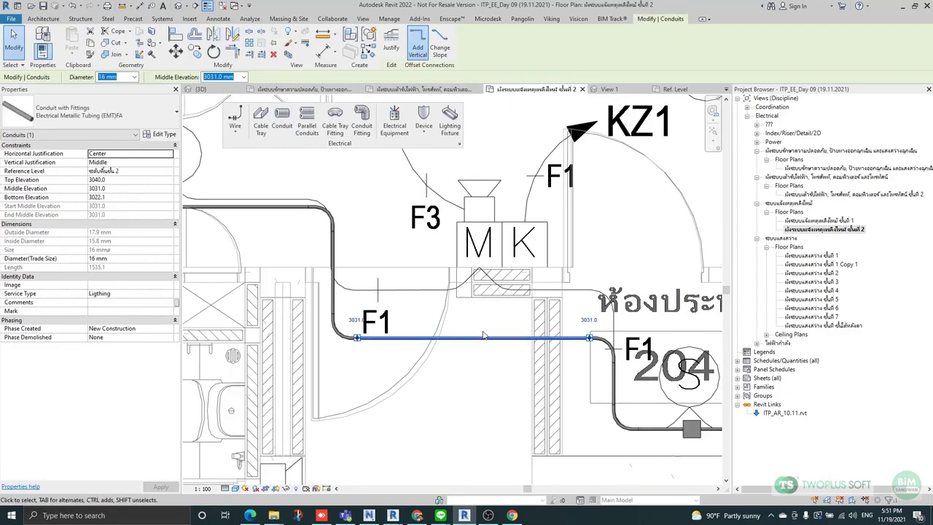
mouse_move(503, 335)
left_mouse_down()
mouse_move(501, 314)
mouse_move(496, 322)
left_mouse_up()
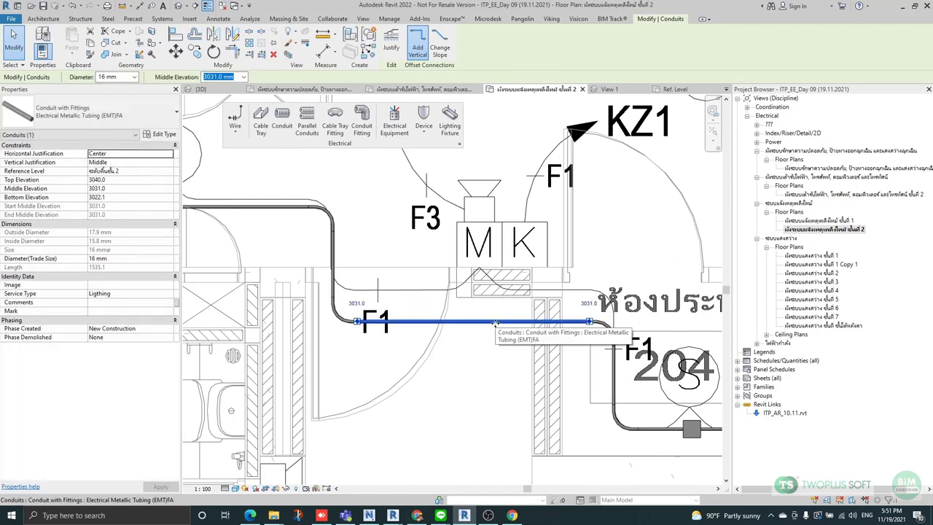
Draw a 16 mm conduit branch from the relocated segment to the wall beneath the M device.
key("c")
key("s")
scroll(493, 322, "up", 2)
left_click(478, 321)
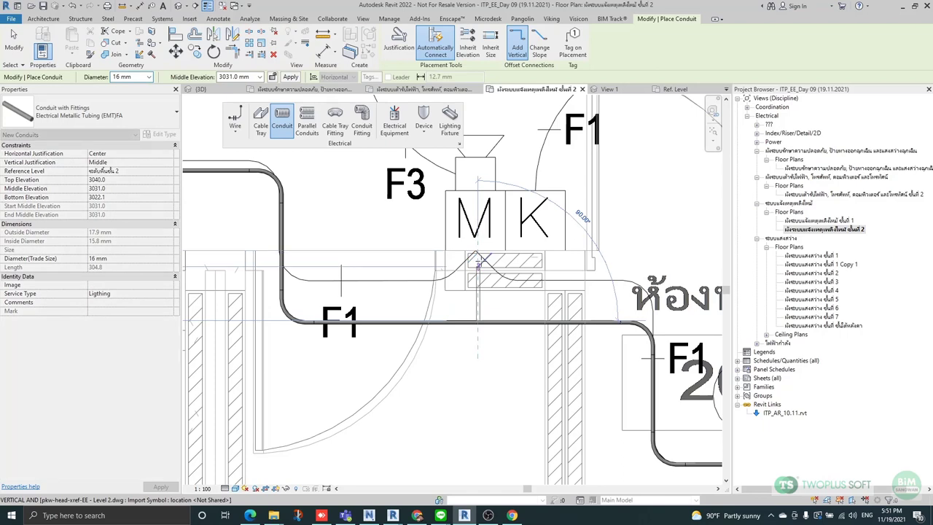
scroll(478, 261, "up", 2)
left_click(478, 253)
key("Escape")
key("Escape")
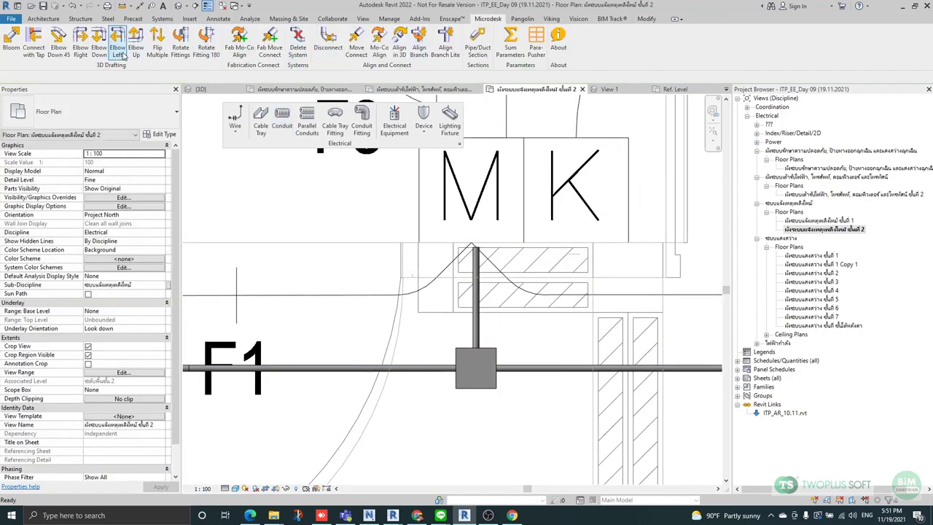
Add a downward elbow with a vertical drop at the open end of the M device branch.
left_click(118, 48)
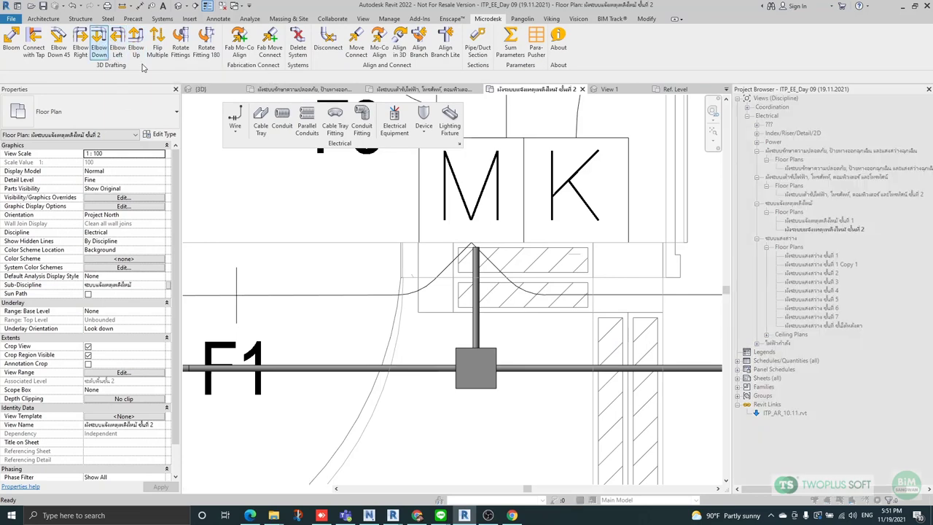
left_click(476, 299)
scroll(460, 230, "up", 3)
Move the vertical conduit drop at the M device back along its branch toward the junction box.
left_click_drag(441, 223, 571, 378)
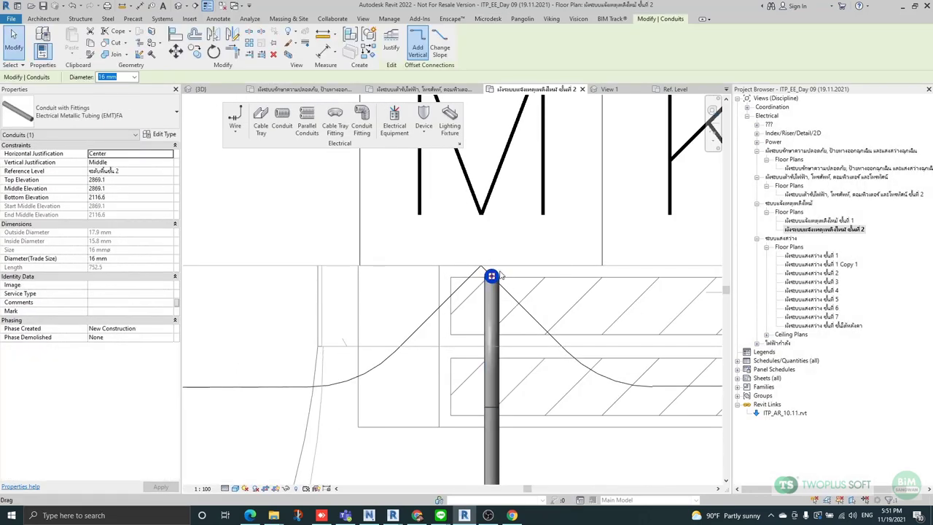
left_click(176, 51)
left_click(492, 277)
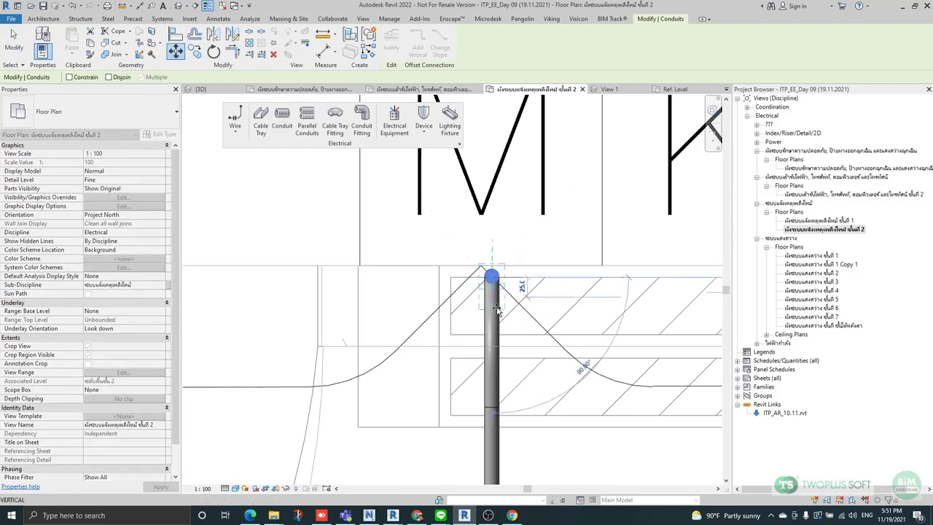
left_click(494, 316)
scroll(633, 256, "down", 6)
key("Escape")
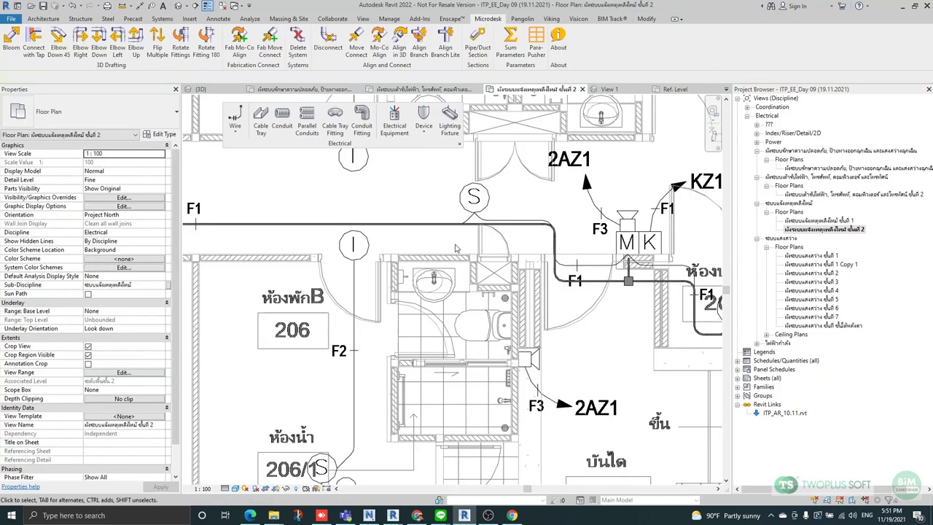
Draw a conduit branch with a junction box from the corridor run to the smoke detector outside room 206.
scroll(479, 223, "up", 2)
key("c")
key("n")
scroll(452, 244, "up", 2)
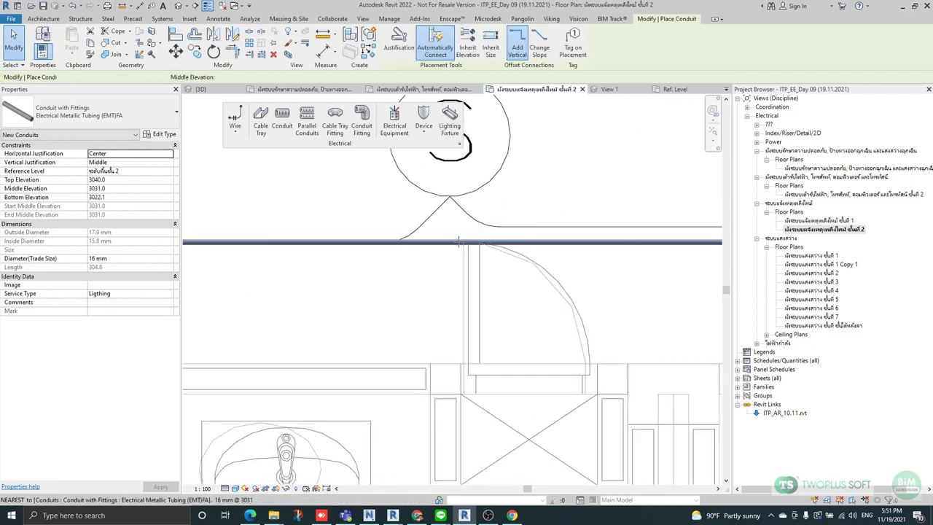
left_click(451, 243)
left_click(450, 185)
scroll(555, 208, "down", 2)
scroll(500, 204, "up", 2)
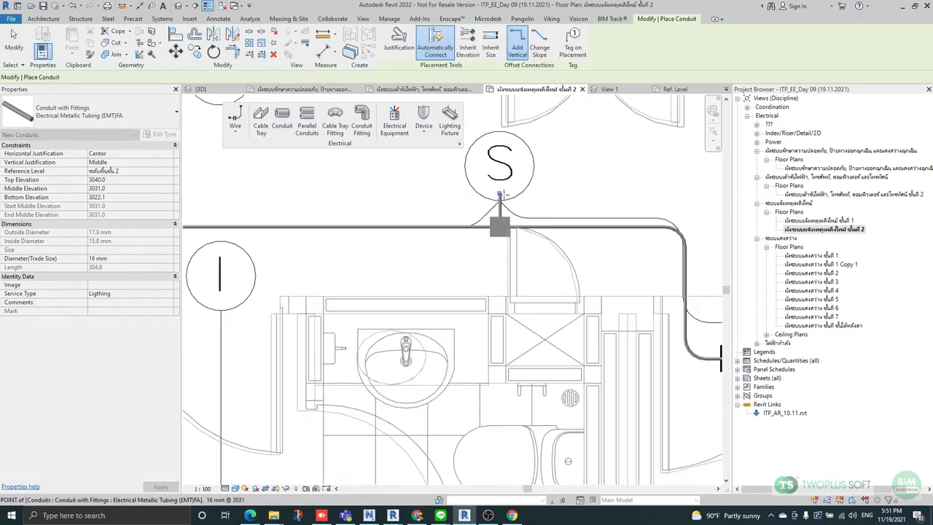
key("Escape")
Delete the branch conduit at the corridor smoke detector outside room 206, keeping its junction box.
left_click(498, 201)
key("Escape")
scroll(631, 217, "down", 4)
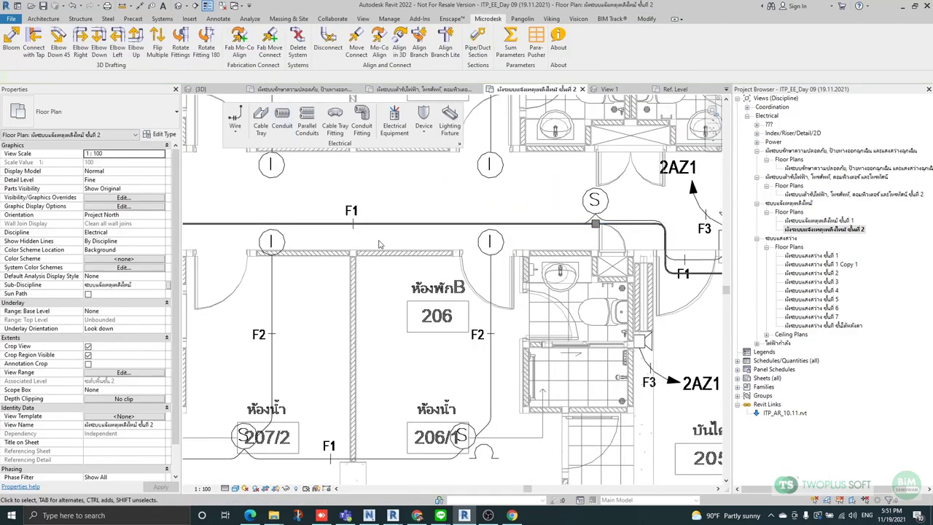
Draw a short 16 mm conduit branch with a junction box from the corridor run to the smoke detector between rooms 208 and 207.
middle_click_drag(318, 232, 558, 241)
middle_click_drag(248, 246, 411, 246)
middle_click_drag(284, 246, 425, 246)
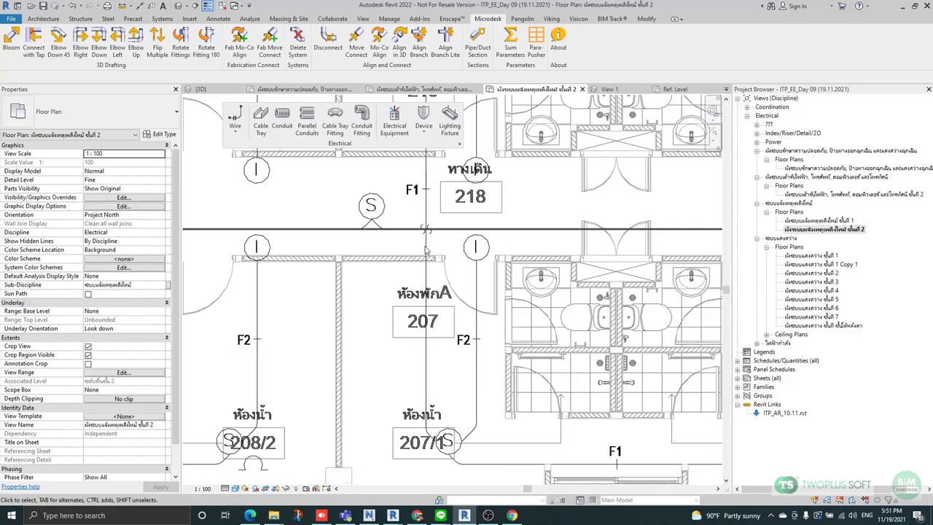
scroll(426, 248, "up", 2)
key("c")
key("n")
scroll(393, 218, "up", 1)
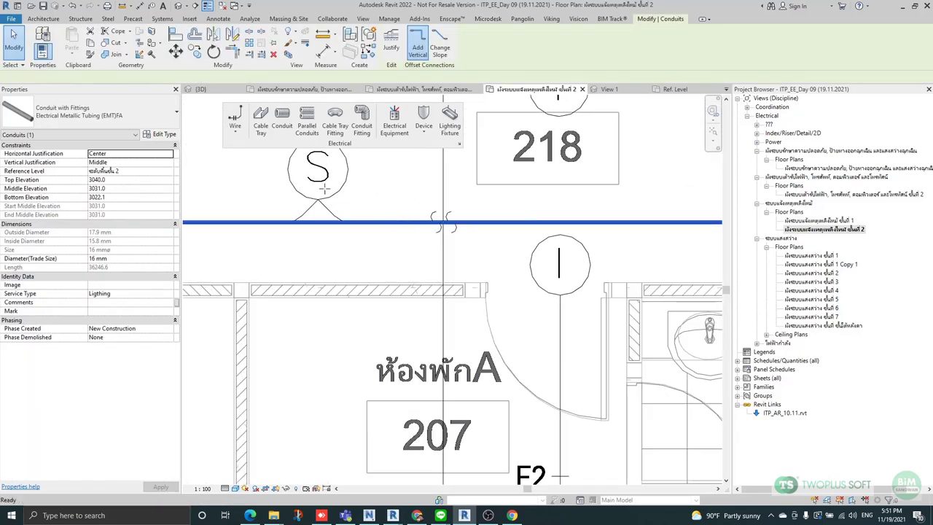
scroll(316, 191, "up", 3)
scroll(315, 192, "up", 1)
left_click(334, 269)
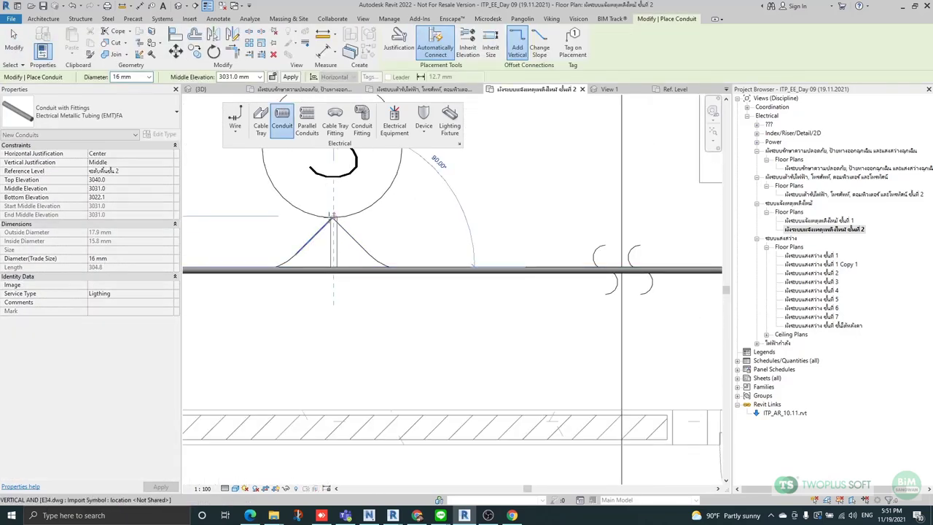
left_click(334, 216)
key("Escape")
key("Escape")
Delete the short branch conduit at the corridor smoke detector beside room 207, keeping its junction box.
left_click(336, 225)
key("Escape")
scroll(448, 271, "down", 5)
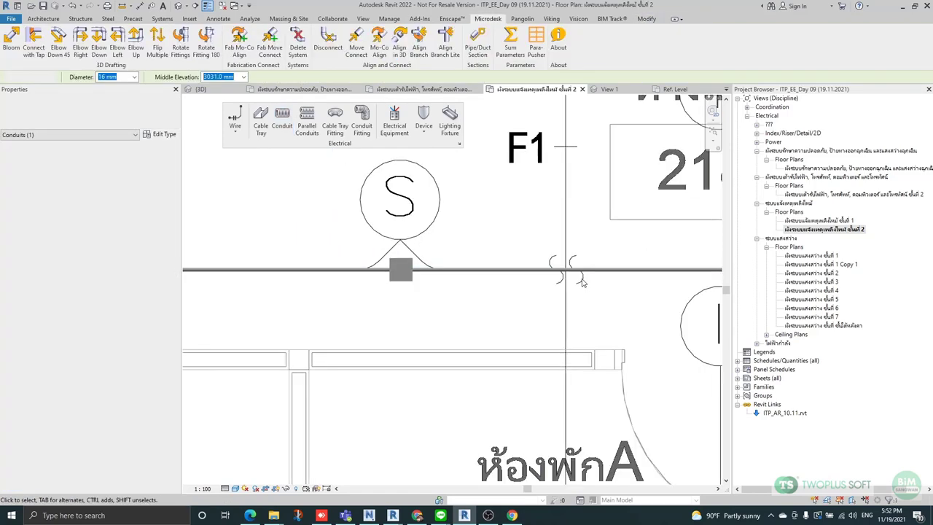
Examine the corridor F1 run between rooms 207 and 211, including its crossing with the conduit at room 210.
middle_click_drag(476, 293, 536, 291)
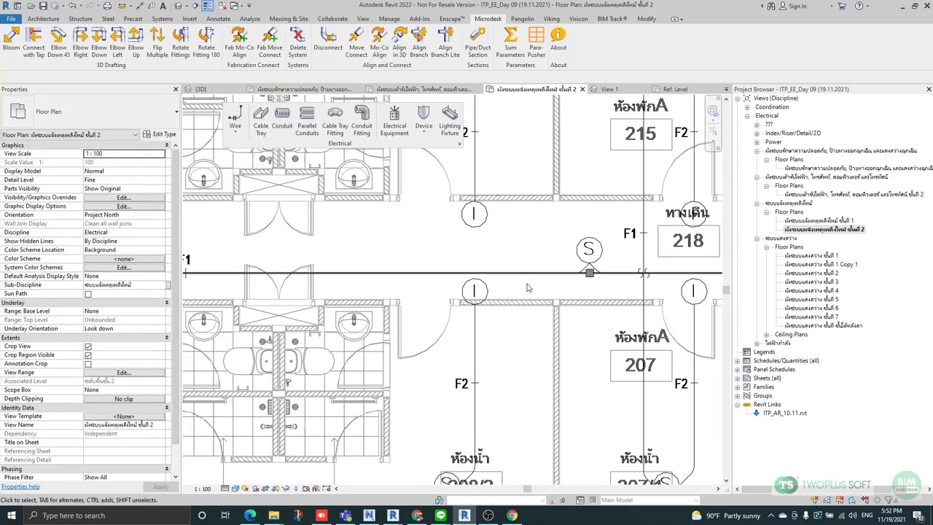
middle_click_drag(314, 287, 553, 286)
middle_click_drag(350, 285, 509, 286)
middle_click_drag(347, 280, 554, 279)
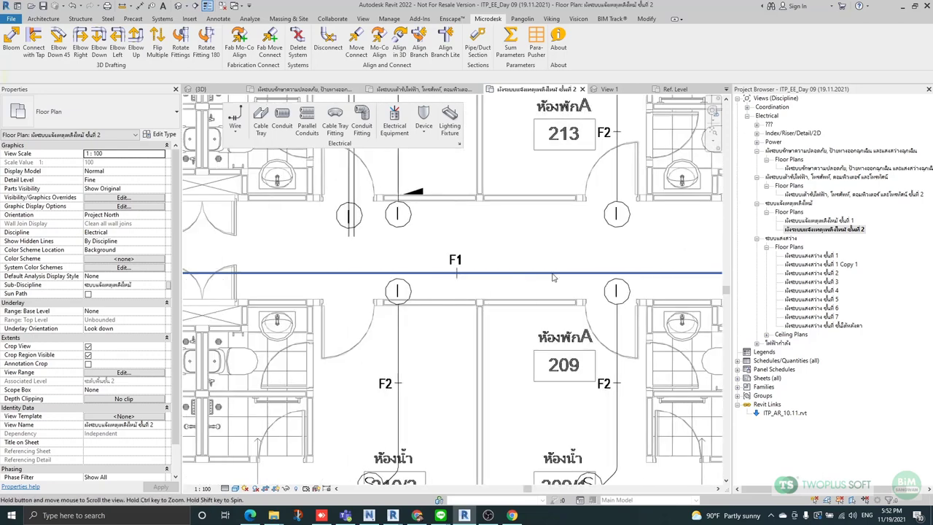
middle_click_drag(263, 279, 479, 280)
middle_click_drag(385, 280, 529, 281)
scroll(398, 278, "up", 8)
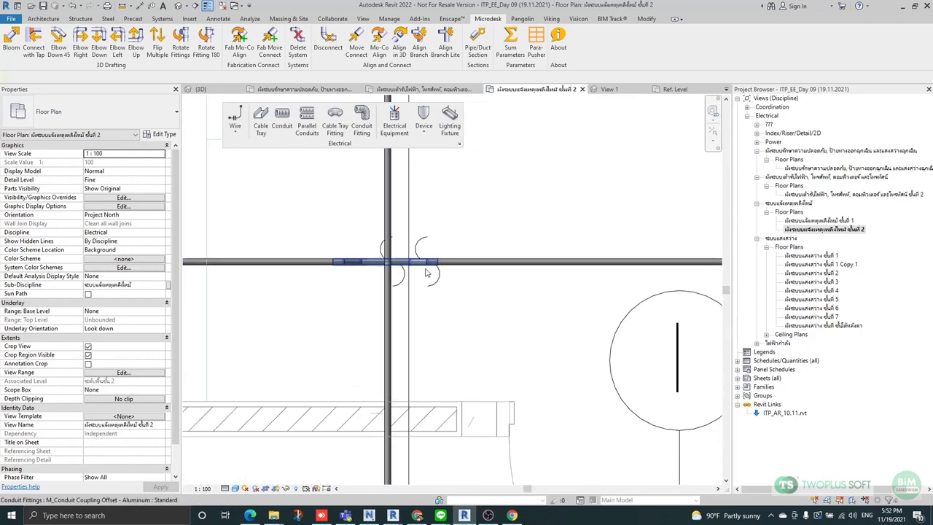
scroll(381, 253, "down", 3)
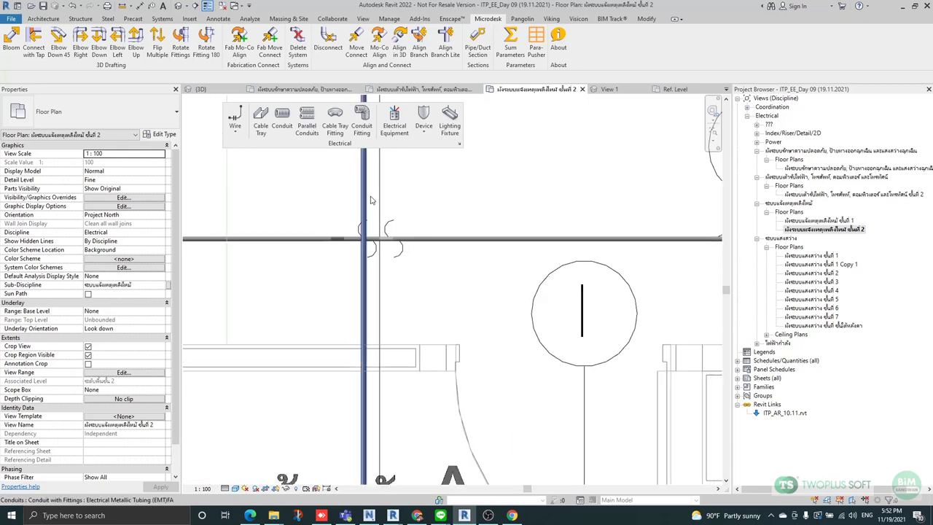
scroll(328, 280, "down", 6)
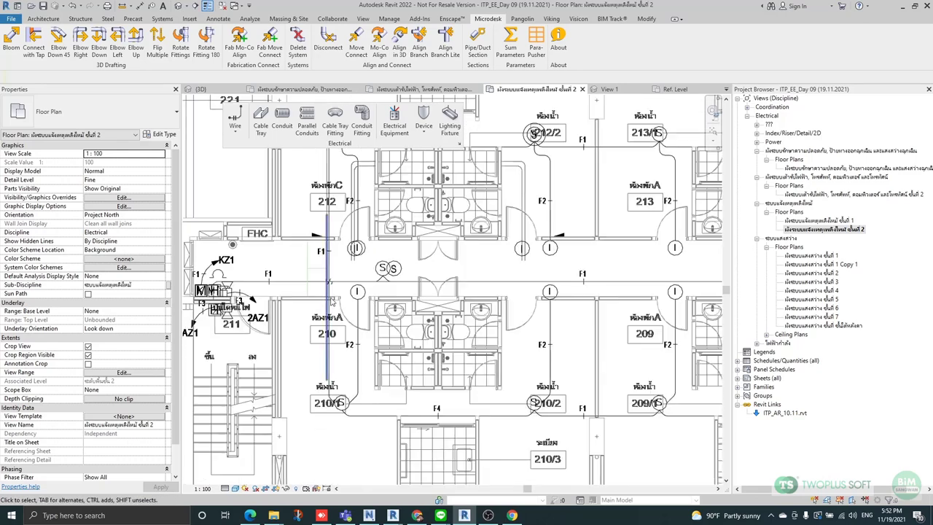
middle_click_drag(533, 291, 284, 291)
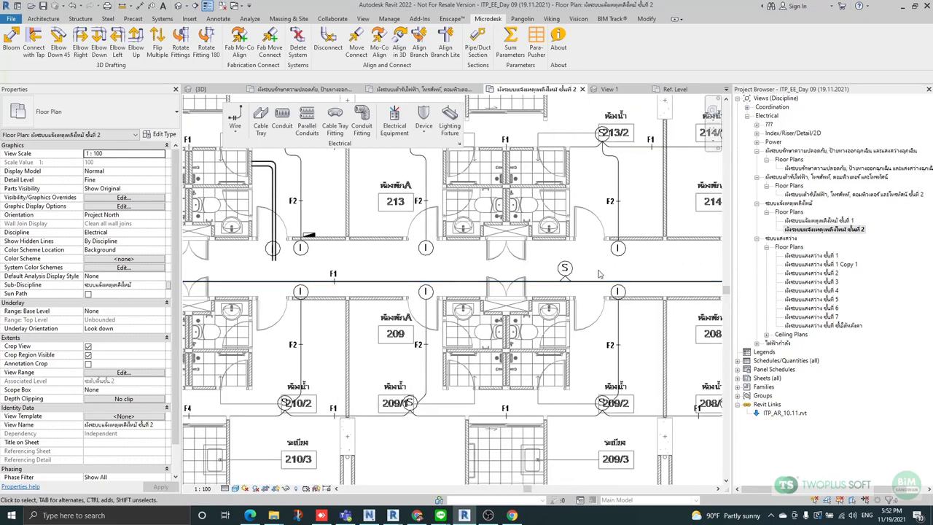
middle_click_drag(600, 273, 323, 273)
middle_click_drag(558, 281, 384, 278)
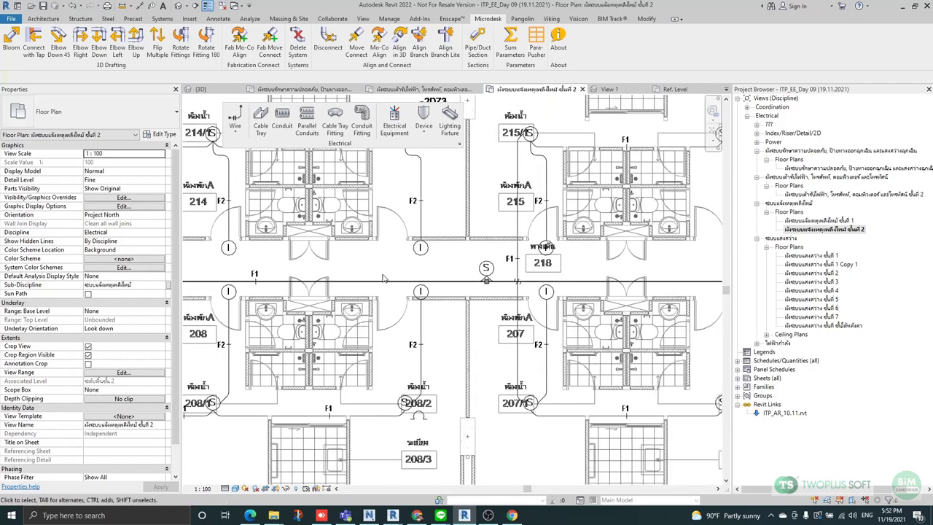
scroll(530, 201, "down", 2)
scroll(484, 254, "up", 3)
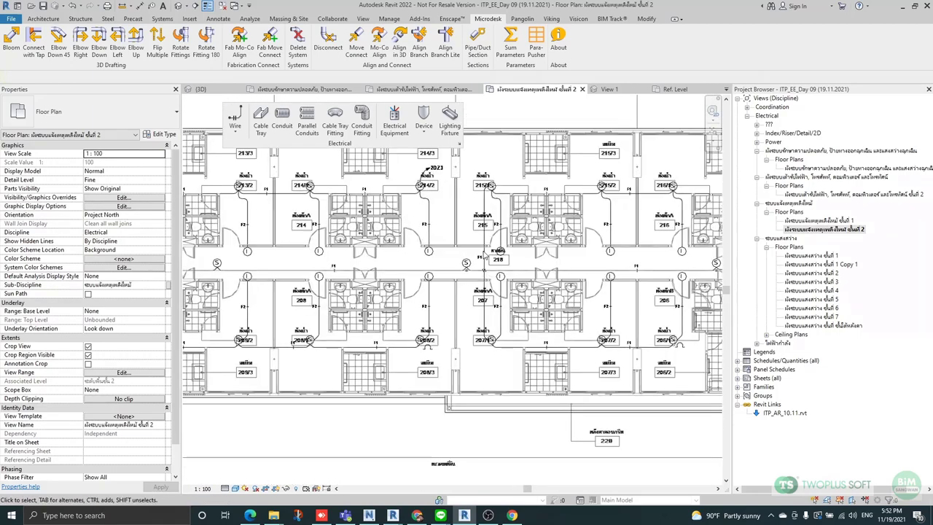
scroll(484, 254, "up", 1)
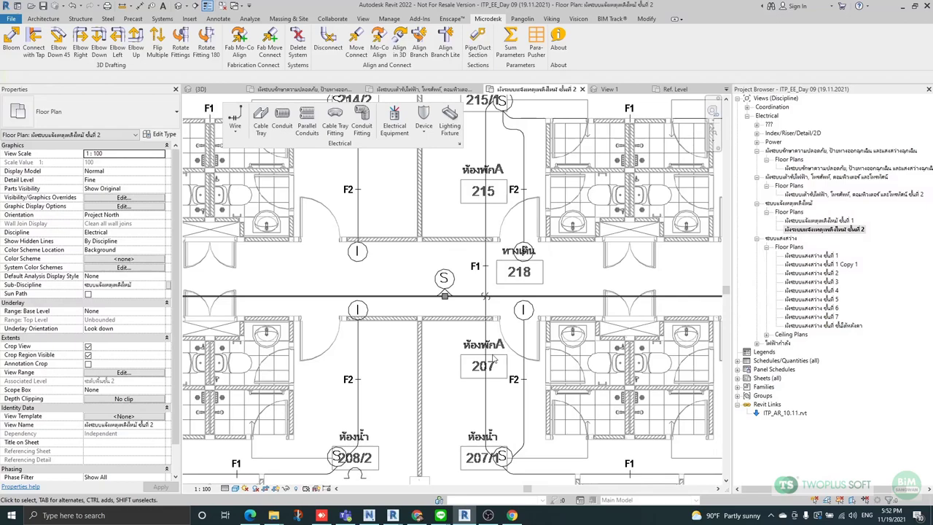
Split the crossing conduit at room 210 on both sides of the corridor run and delete the segment between the splits.
middle_click_drag(357, 311, 625, 308)
middle_click_drag(253, 307, 649, 309)
middle_click_drag(278, 309, 626, 309)
middle_click_drag(211, 306, 406, 305)
scroll(438, 297, "up", 5)
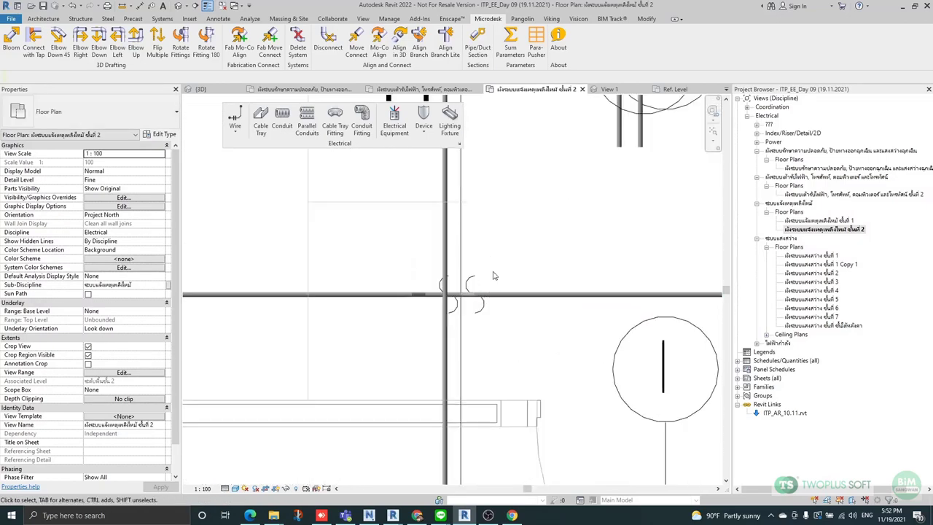
left_click(459, 286)
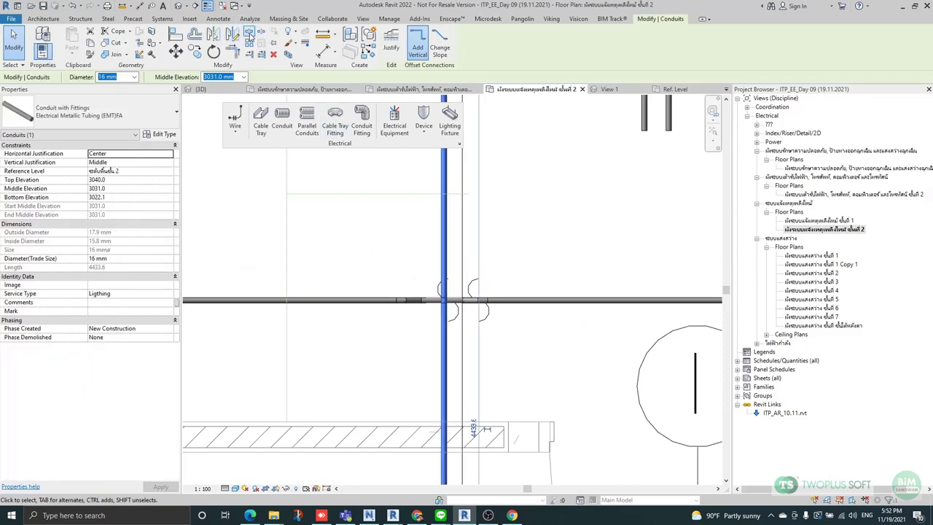
left_click(249, 35)
left_click(444, 266)
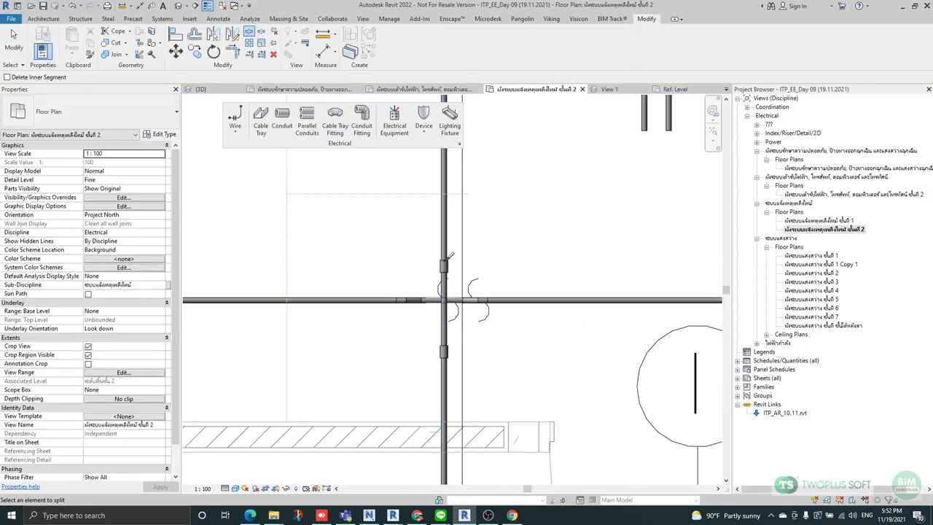
key("Escape")
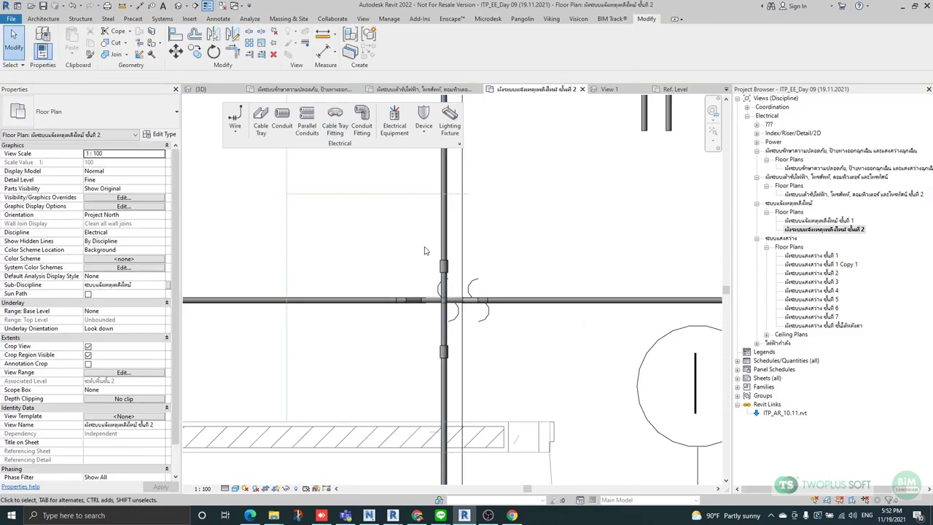
left_click(447, 290)
key("Delete")
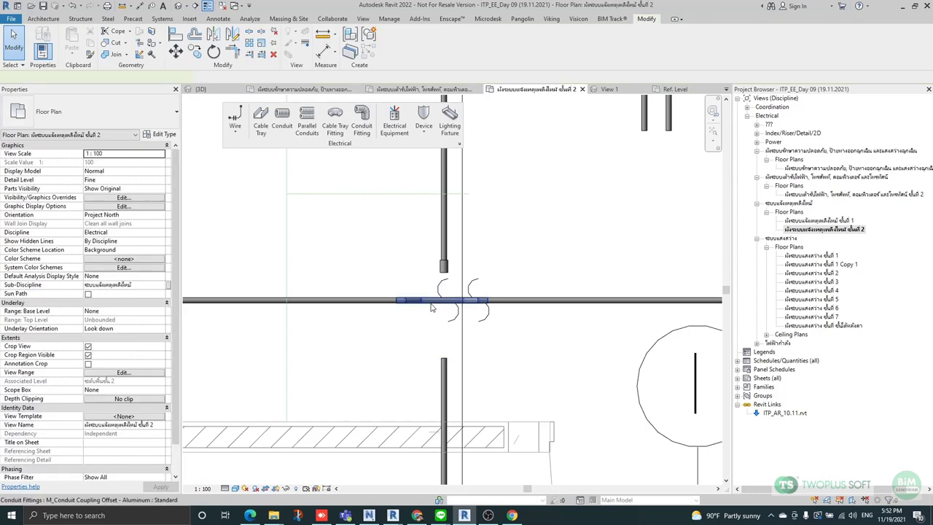
Delete the offset coupling in the corridor run at the room 210 crossing and extend the conduit across the gap to rejoin the run.
left_click(431, 303)
key("Delete")
left_click(491, 300)
left_click_drag(487, 300, 397, 299)
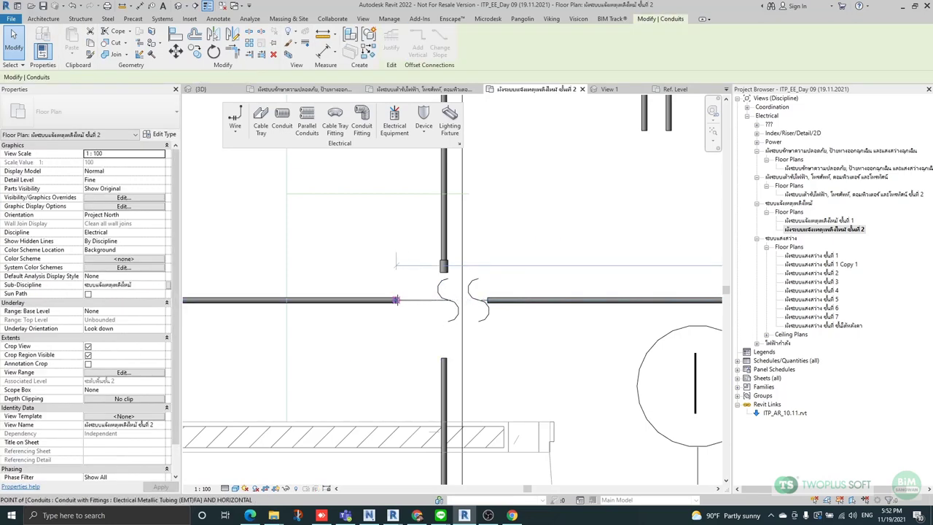
Change the coupling on the split crossing conduit to M_Conduit Coupling Offset - Aluminum and connect it to both conduit ends across the corridor run.
left_click(444, 269)
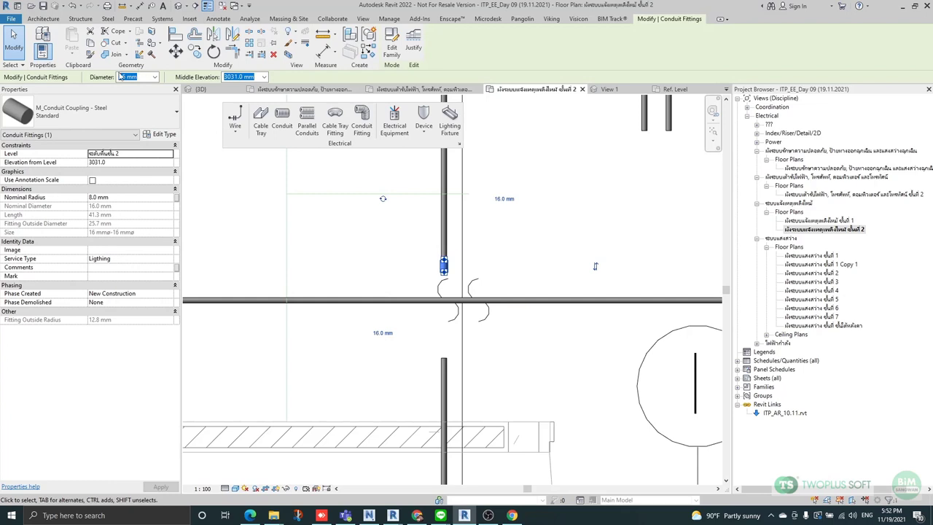
left_click(95, 110)
left_click(45, 312)
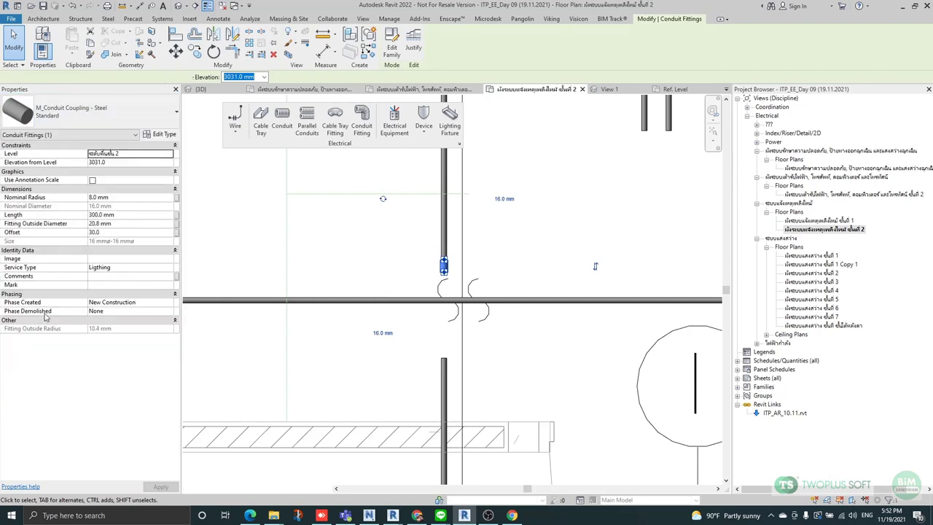
scroll(493, 298, "up", 2)
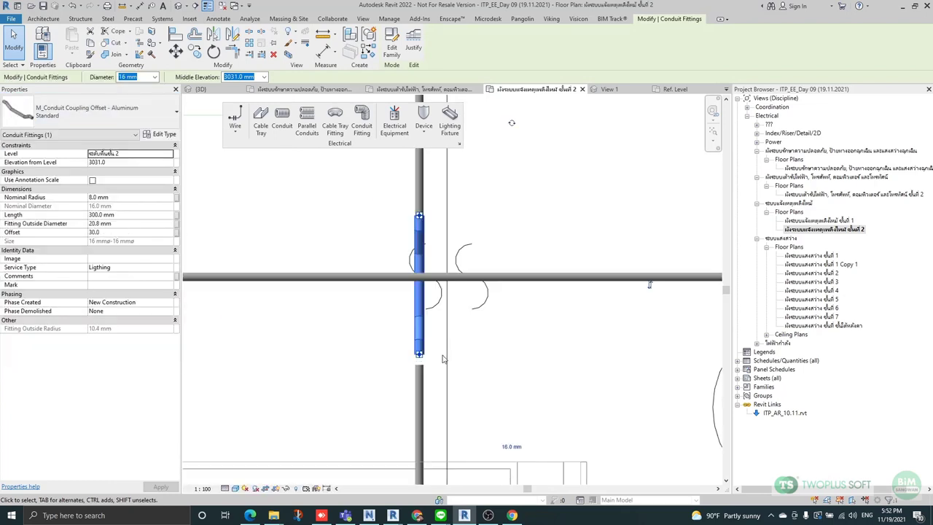
left_click(478, 360)
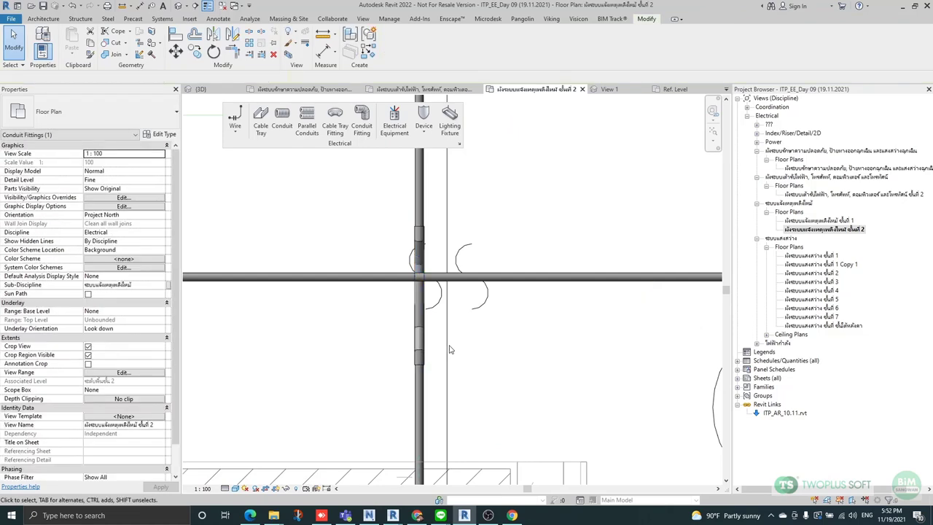
left_click(424, 328)
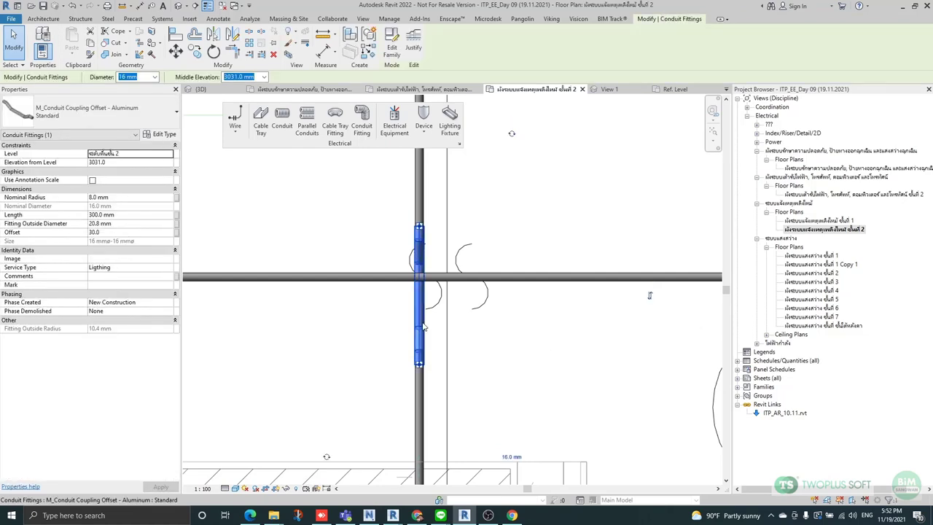
left_click(537, 357)
scroll(536, 343, "down", 4)
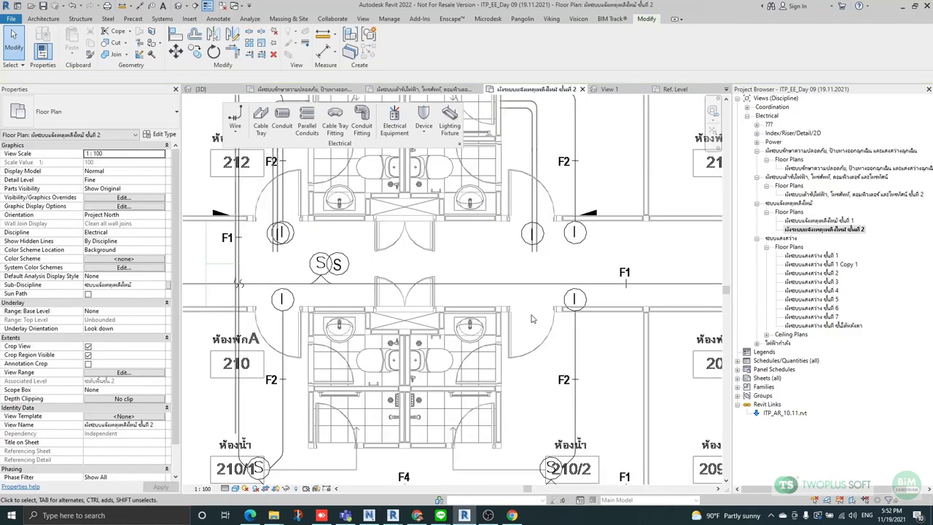
Draw a short 16 mm conduit branch with a junction box from the corridor run to the smoke detector between rooms 209 and 208.
middle_click_drag(532, 318, 300, 319)
middle_click_drag(561, 340, 448, 337)
middle_click_drag(671, 310, 432, 308)
scroll(432, 309, "up", 1)
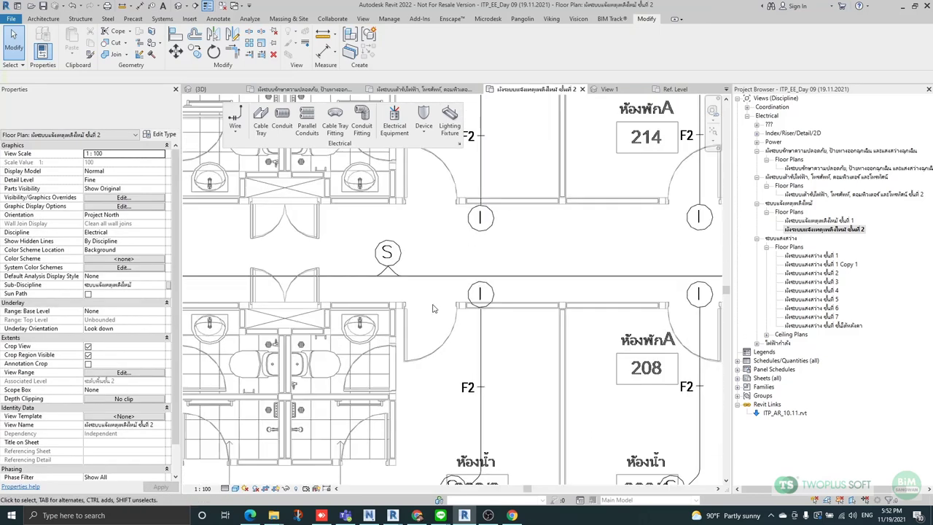
scroll(433, 308, "up", 1)
left_click(365, 271)
key("c")
key("s")
scroll(378, 259, "up", 4)
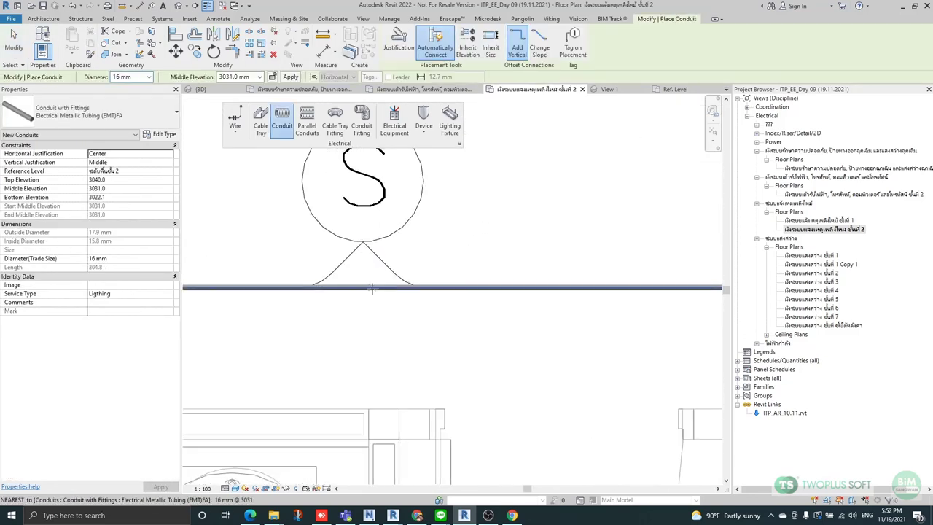
left_click(372, 288)
left_click(369, 231)
key("Escape")
key("Escape")
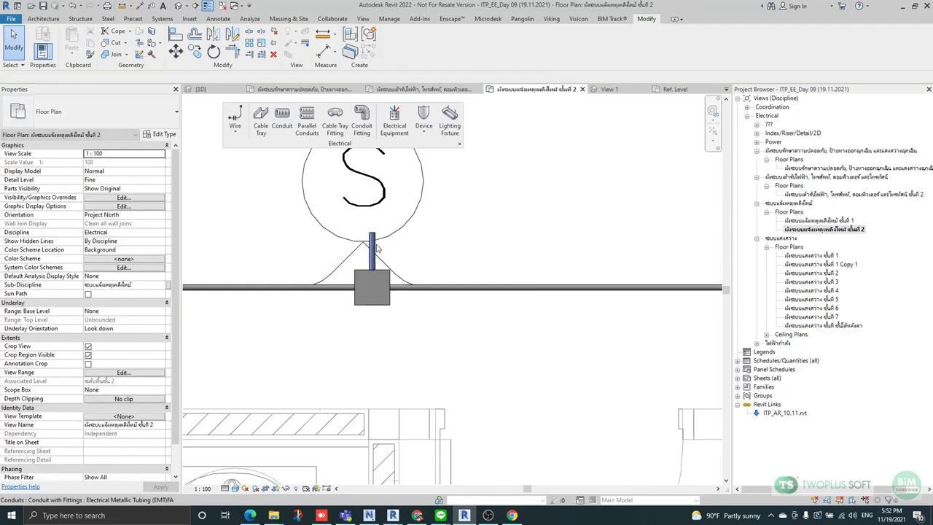
Delete the short branch conduit at the corridor smoke detector between rooms 209 and 208, keeping its junction box.
left_click(375, 247)
key("Delete")
scroll(376, 246, "down", 2)
scroll(377, 251, "down", 2)
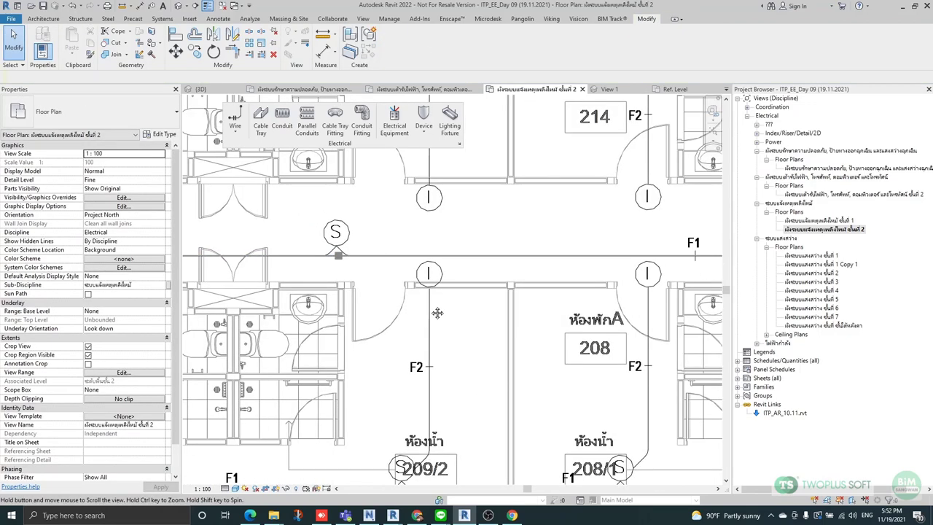
Delete the branch conduit at the smoke detector in room 203, keeping its junction box on the run.
scroll(678, 292, "down", 2)
middle_click_drag(678, 293, 366, 292)
middle_click_drag(510, 317, 439, 314)
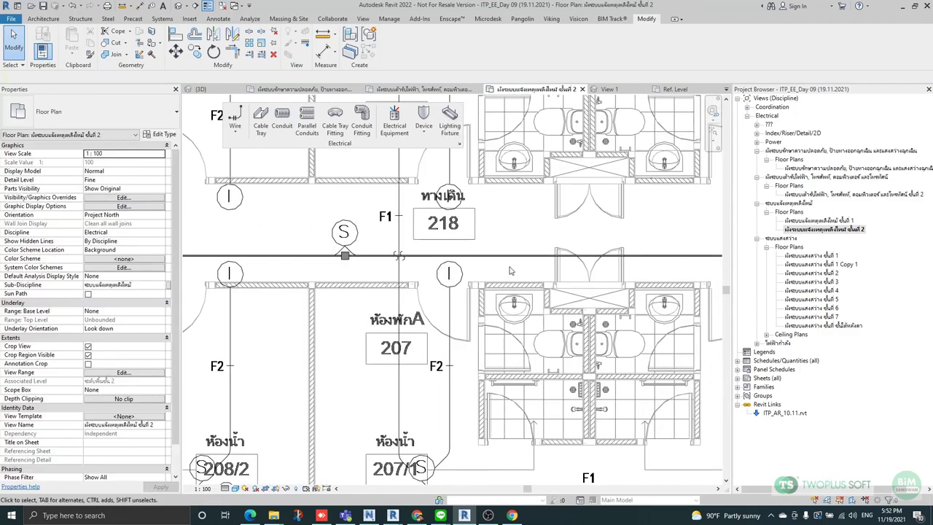
middle_click_drag(511, 270, 310, 291)
middle_click_drag(556, 315, 401, 314)
scroll(592, 331, "right", 5, "shift")
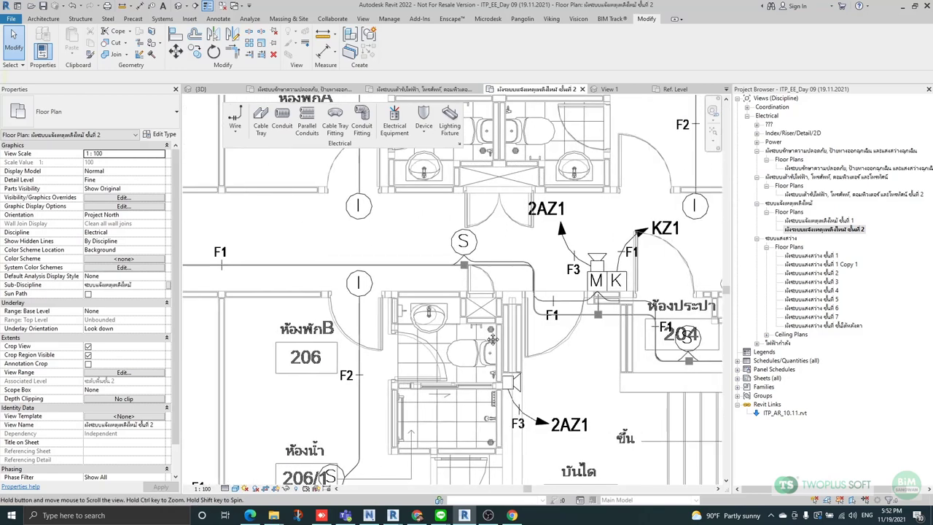
scroll(576, 344, "right", 3, "shift")
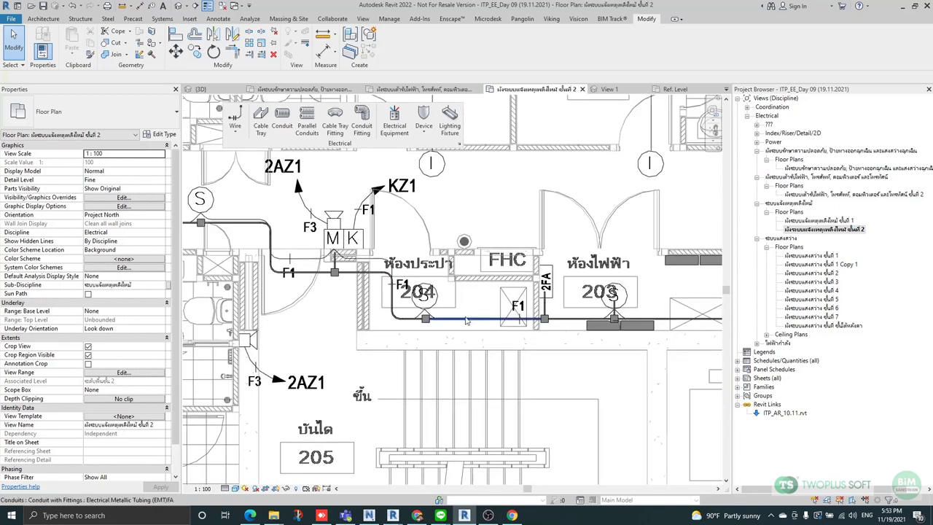
scroll(614, 313, "up", 2)
middle_click_drag(665, 330, 474, 299)
scroll(424, 284, "up", 2)
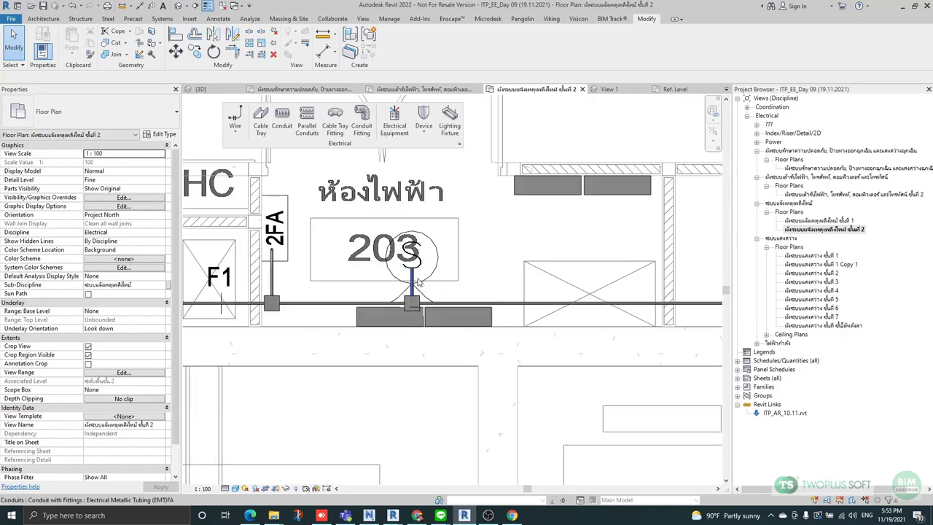
left_click(417, 281)
key("Delete")
Move the F1 conduit run and junction boxes through rooms 203 and 204 slightly away from the wall-side equipment, toward the smoke detectors.
scroll(458, 298, "up", 2)
left_click(458, 307)
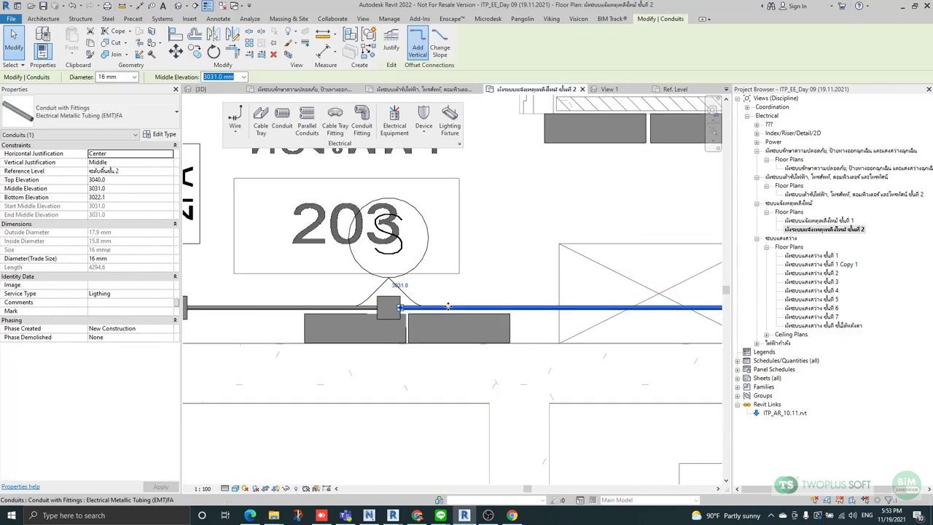
left_click_drag(458, 308, 448, 294)
scroll(621, 260, "down", 3)
scroll(458, 250, "up", 2)
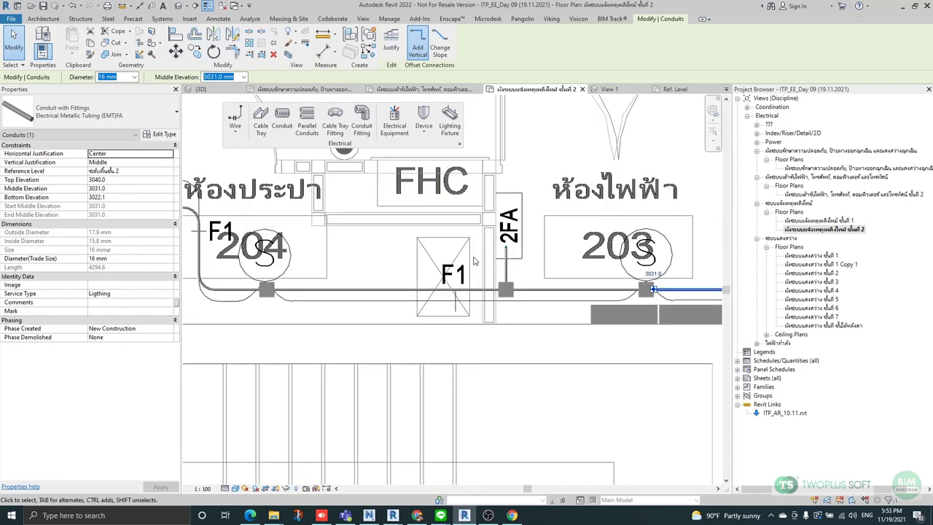
Slightly adjust the position of the F1 conduit between the junction box at room 204 and the 2FA drop.
scroll(398, 282, "up", 2)
left_click(398, 282)
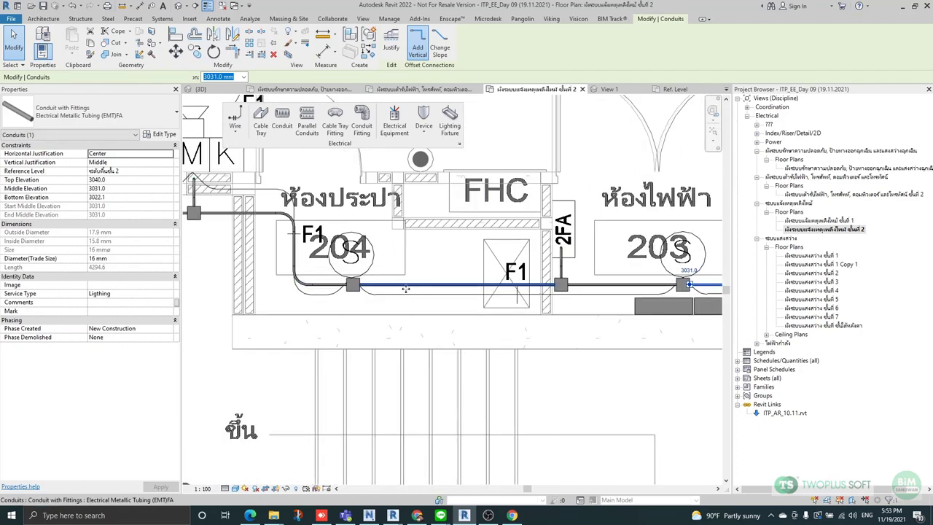
scroll(398, 282, "up", 2)
left_click_drag(394, 290, 395, 294)
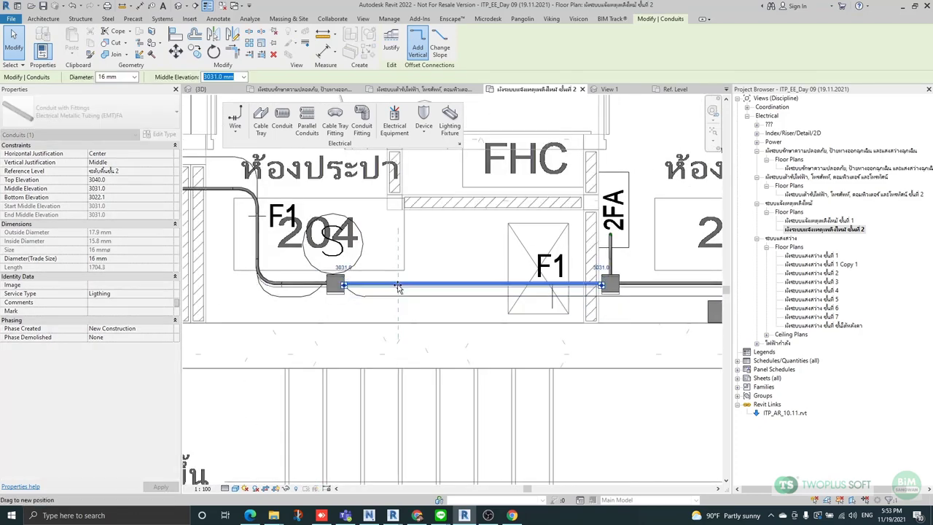
scroll(353, 221, "down", 3)
middle_click_drag(658, 345, 385, 338)
scroll(425, 260, "up", 2)
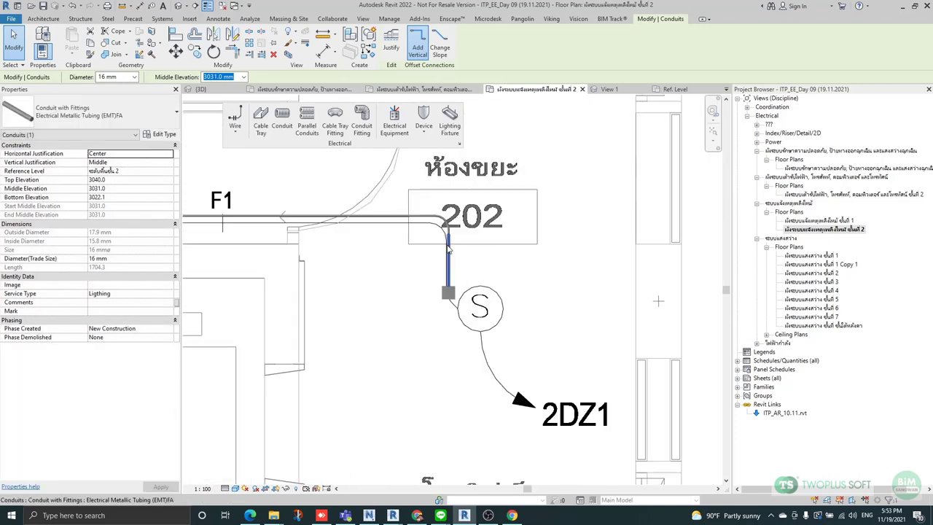
key("Escape")
Extend the 16 mm conduit from its open end in room 210 past bathroom 210/1 and across to bathroom 210/2.
scroll(674, 326, "down", 5)
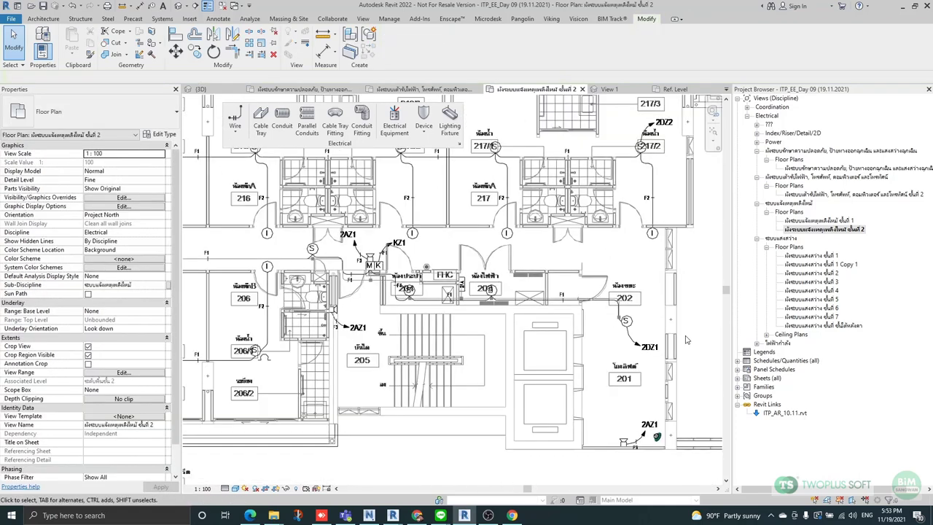
middle_click_drag(377, 355, 595, 363)
middle_click_drag(321, 346, 507, 344)
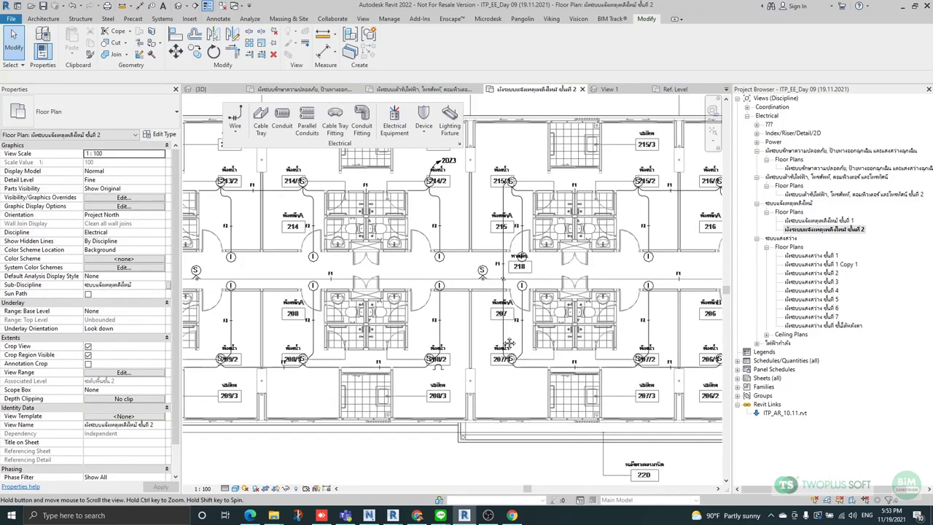
middle_click_drag(316, 350, 492, 353)
middle_click_drag(264, 332, 274, 334)
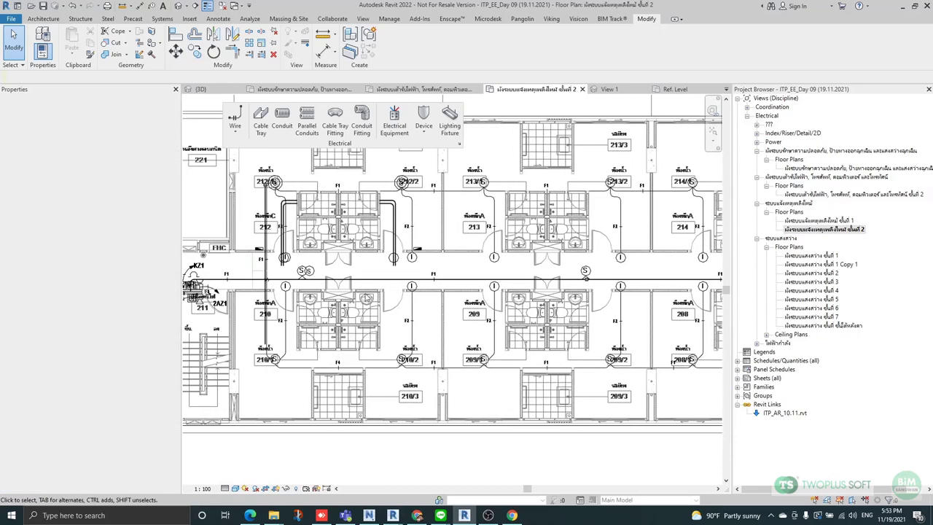
scroll(247, 299, "up", 4)
middle_click_drag(248, 299, 382, 301)
scroll(463, 428, "up", 5)
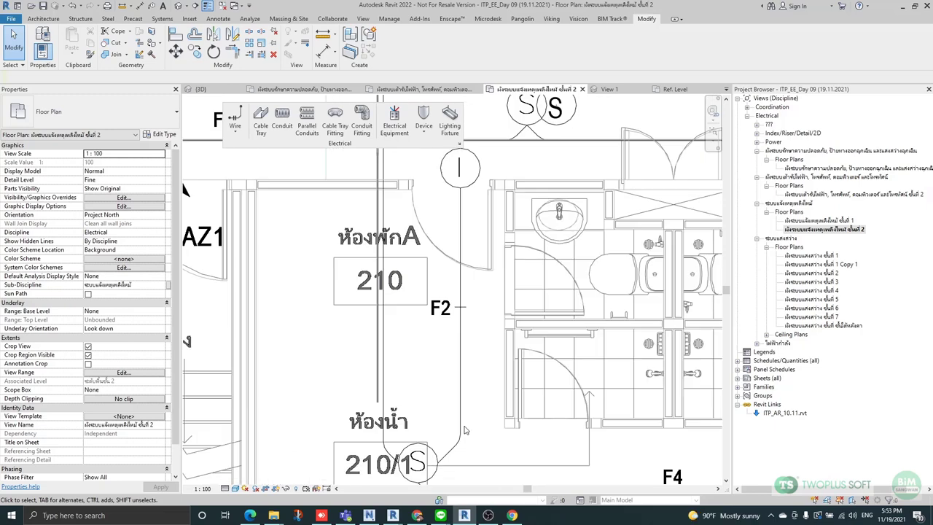
middle_click_drag(472, 406, 464, 340)
scroll(403, 347, "down", 4)
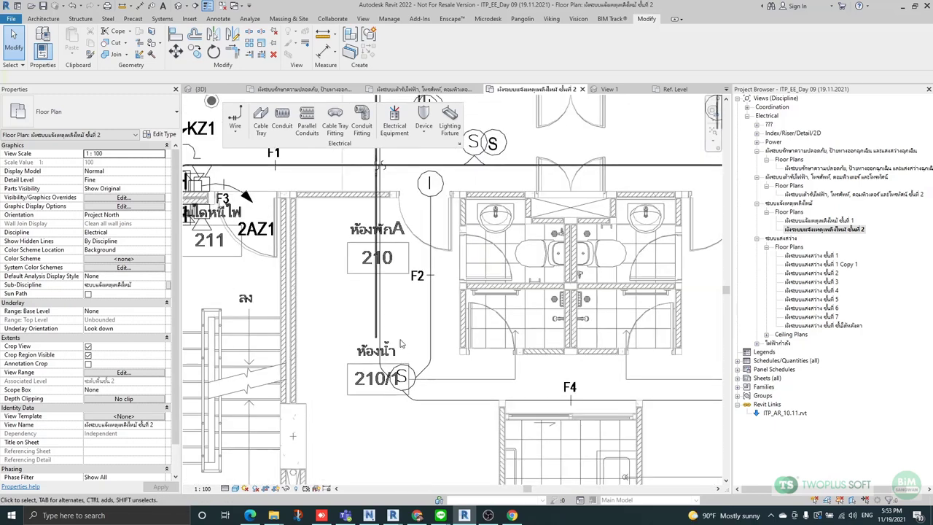
scroll(376, 334, "down", 2)
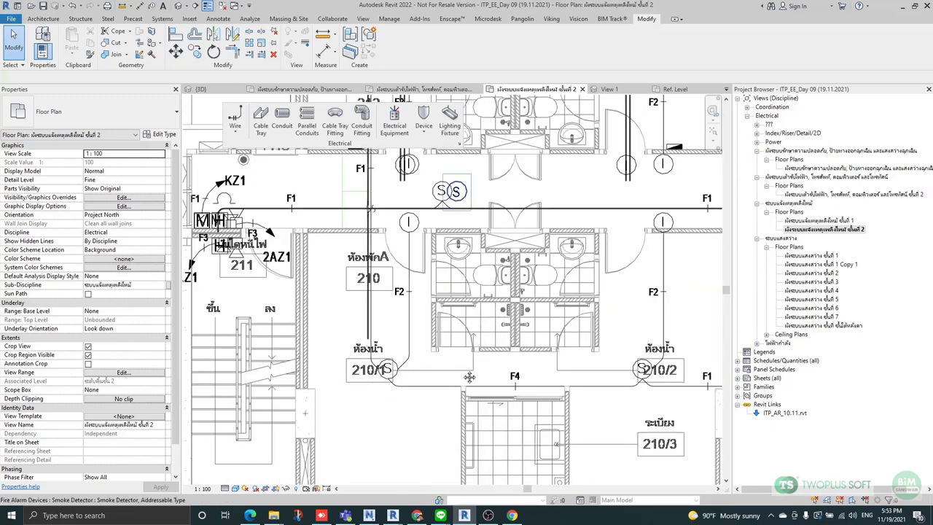
scroll(408, 374, "down", 1)
left_click(343, 339)
right_click(355, 112)
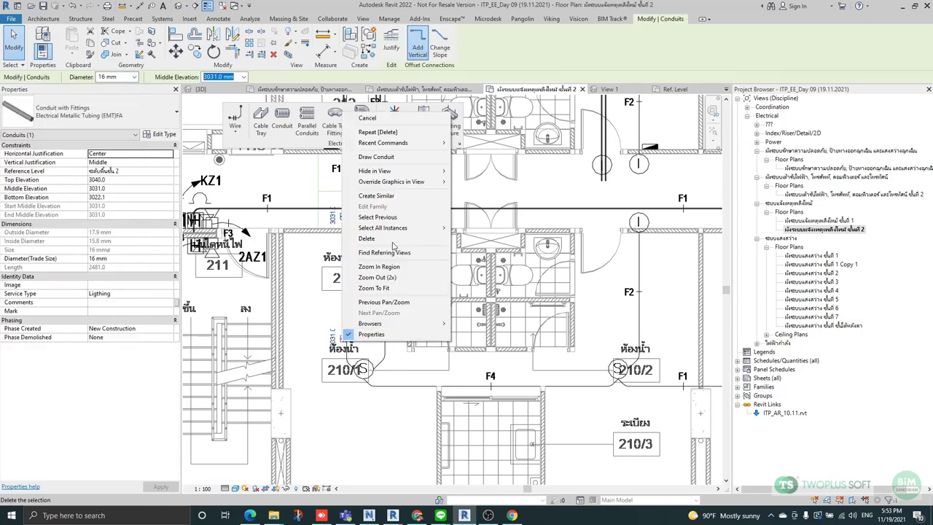
left_click(375, 158)
scroll(359, 333, "up", 3)
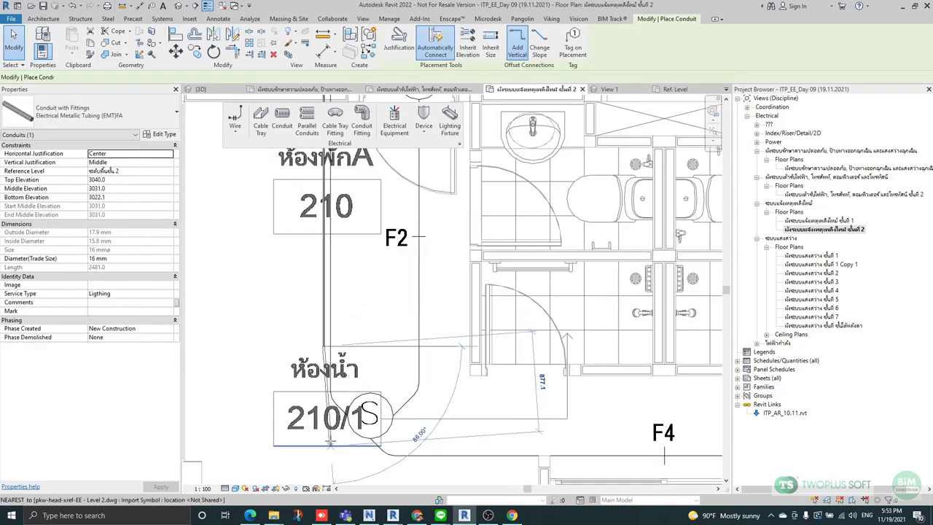
scroll(323, 401, "down", 2)
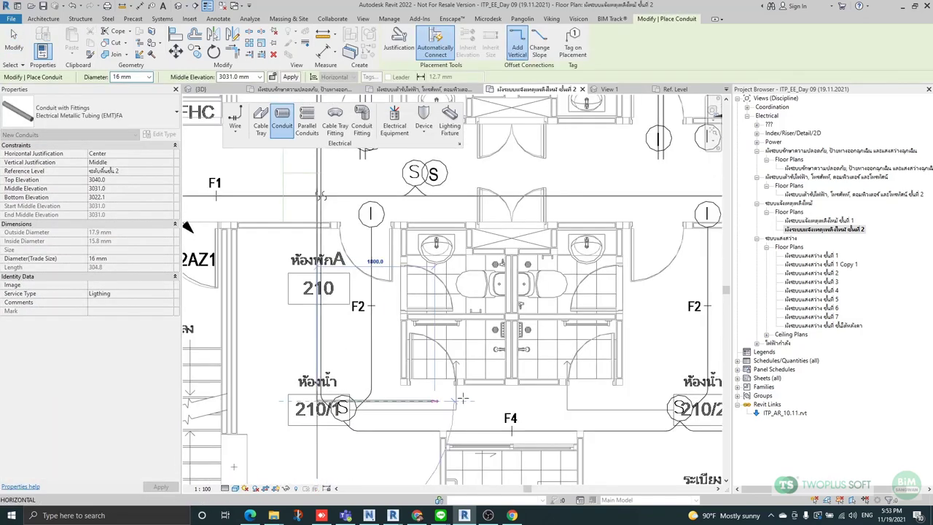
middle_click_drag(615, 401, 533, 403)
scroll(612, 401, "up", 2)
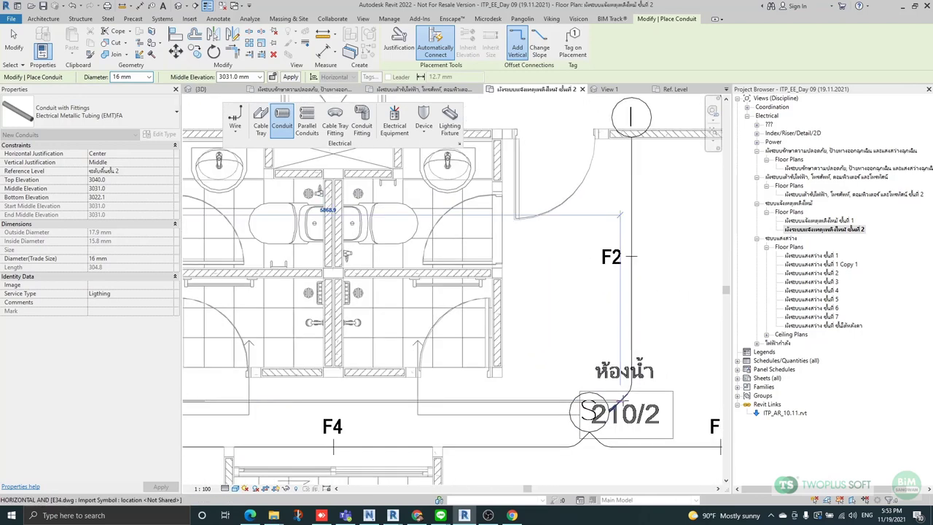
left_click(633, 214)
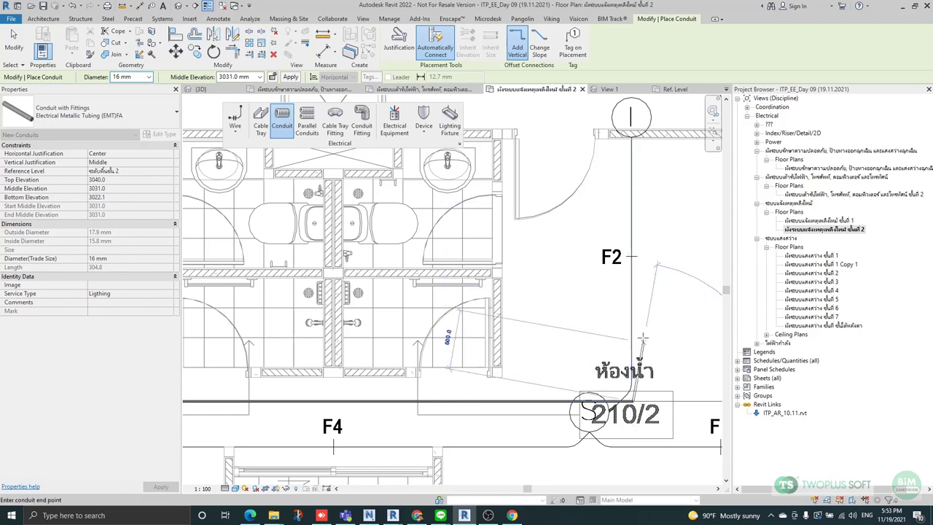
Continue the conduit from bathroom 210/2 along the F2 line, ending it at the corridor wall below the I device.
scroll(643, 334, "down", 3)
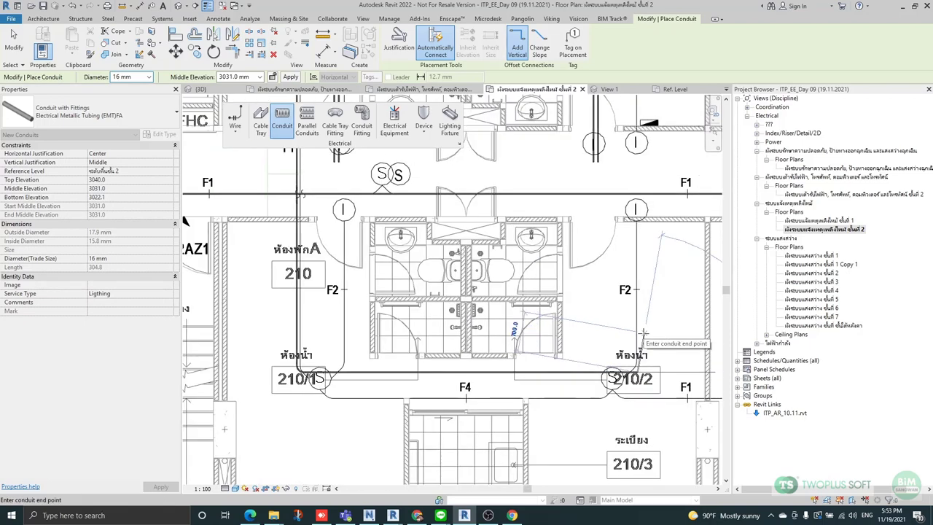
scroll(643, 334, "up", 3)
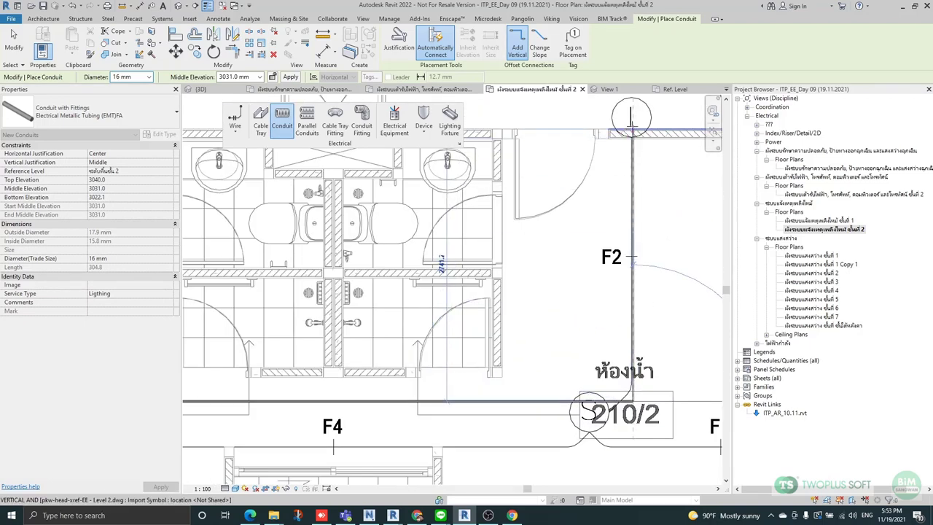
scroll(633, 135, "up", 3)
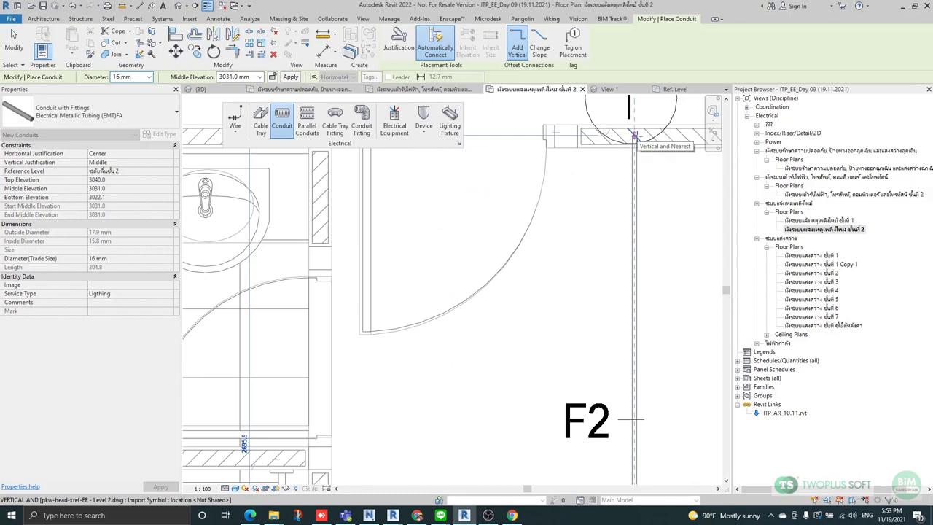
left_click(635, 137)
scroll(634, 146, "down", 3)
scroll(634, 183, "up", 3)
key("Escape")
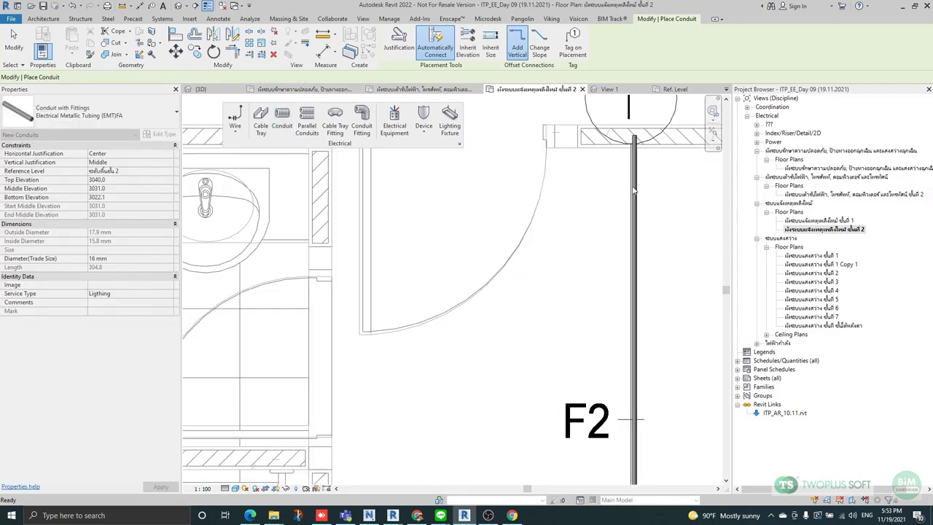
key("Escape")
Move the F2 conduit leg near 210/2 sideways, away from the F2 line toward the bathroom wall.
scroll(633, 187, "down", 3)
left_click(635, 190)
left_click_drag(635, 190, 544, 190)
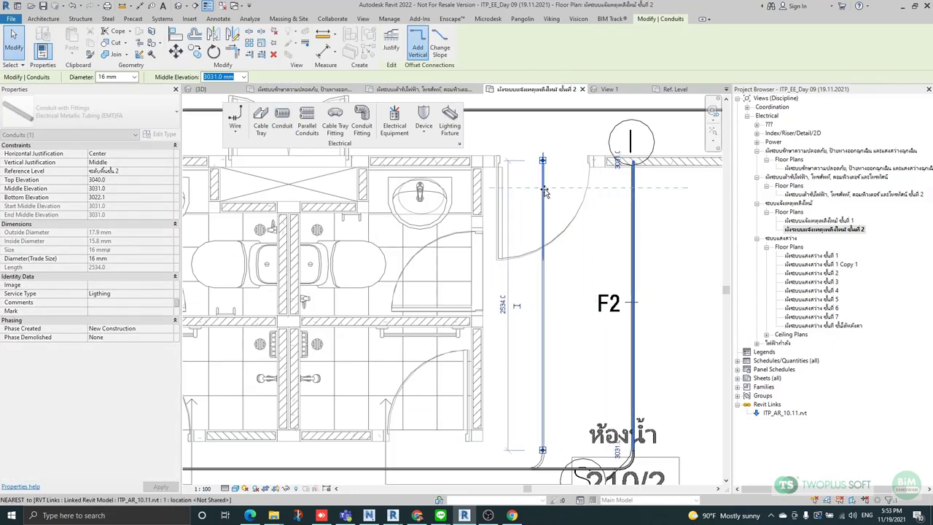
scroll(565, 191, "down", 2)
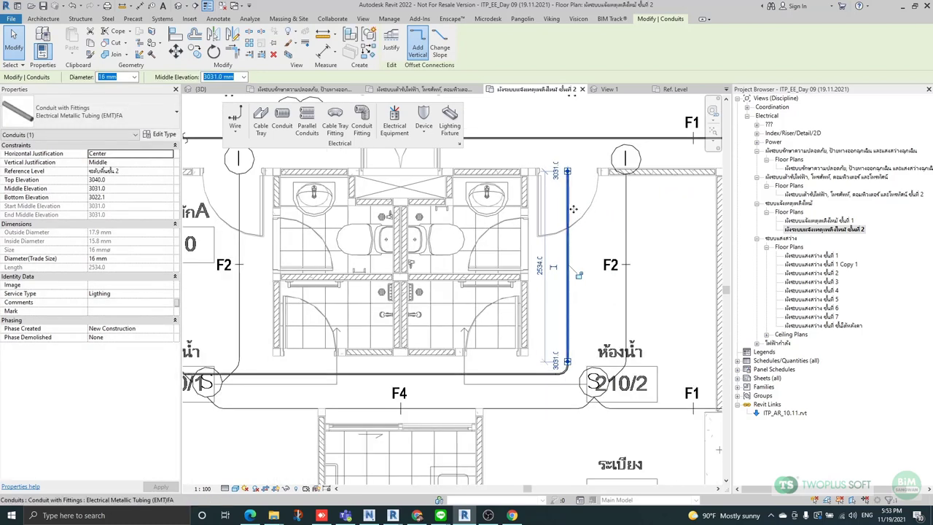
Draw a 16 mm branch conduit from the run beside detector 210/1 along the F2 line to room 210's I device.
middle_click_drag(306, 290, 473, 281)
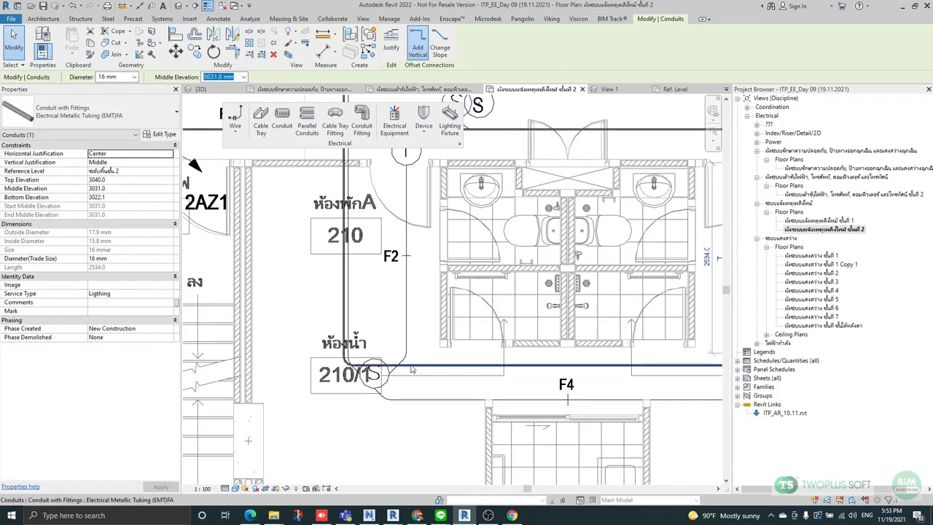
key("s")
scroll(397, 367, "up", 2)
left_click(414, 367)
scroll(415, 366, "down", 2)
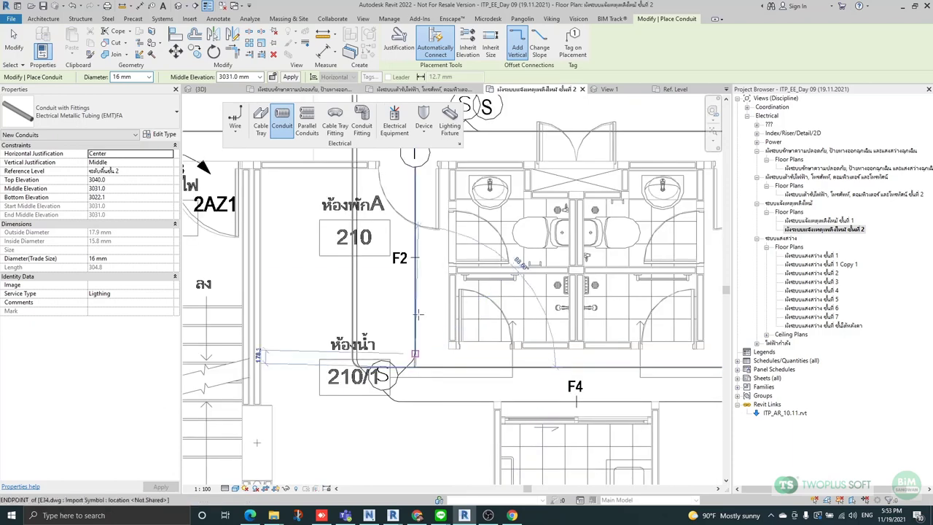
scroll(414, 177, "up", 2)
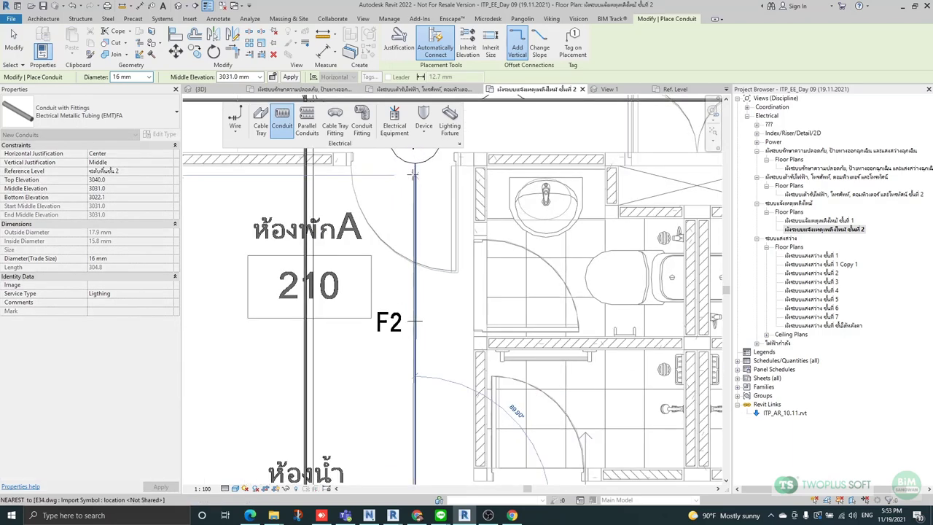
left_click(414, 174)
key("Escape")
key("Escape")
Move the horizontal conduit run and its junction box at bathroom 210/1 just above the smoke detector symbol.
scroll(443, 166, "down", 3)
scroll(438, 284, "up", 5)
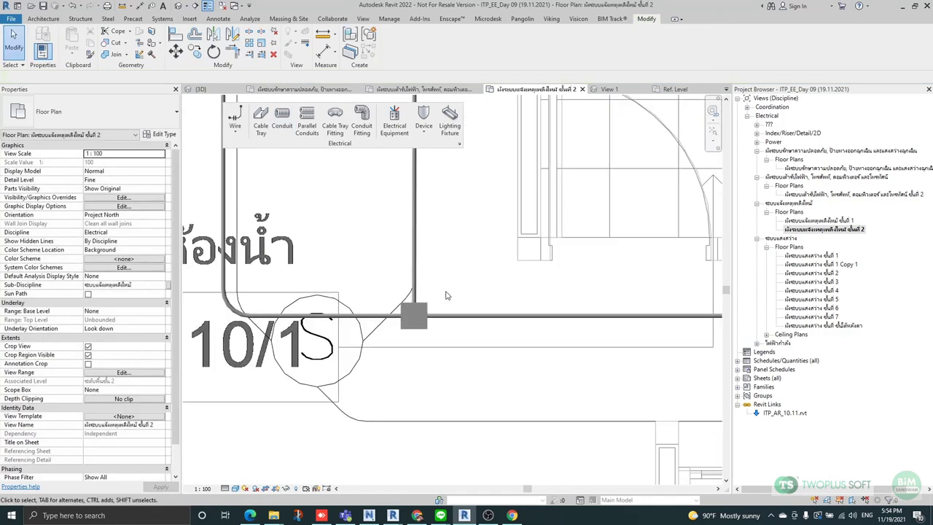
left_click_drag(316, 320, 319, 287)
left_click(414, 286)
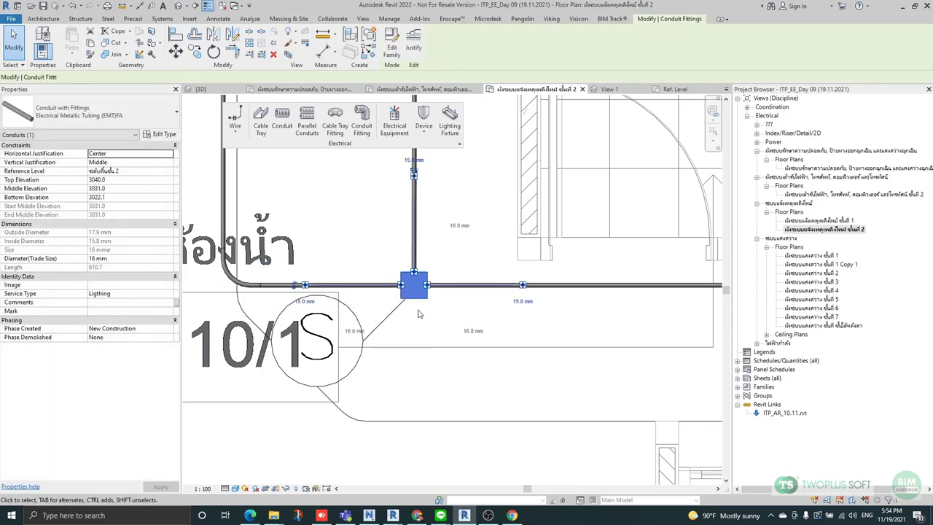
Draw a short 16 mm conduit stub from the run to the 210/1 smoke detector, creating a junction box there.
left_click(350, 285)
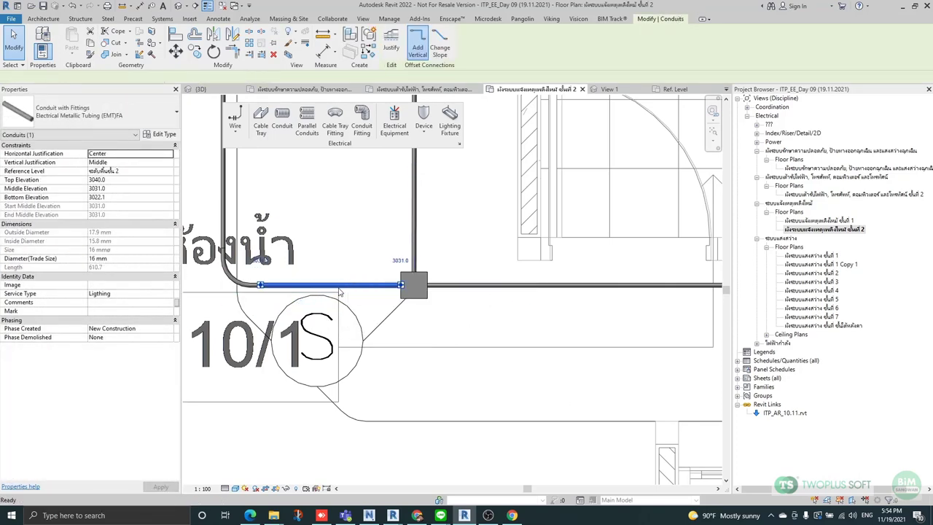
key("c")
key("s")
scroll(332, 288, "up", 1)
left_click(313, 284)
left_click(313, 317)
key("Escape")
key("Escape")
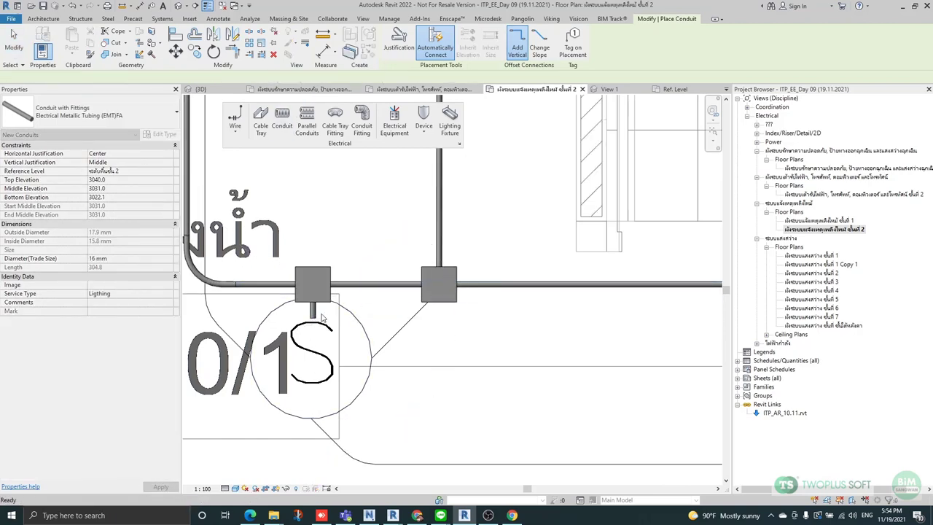
key("Escape")
key("Escape")
Delete the short conduit stub at the 210/1 smoke detector, keeping its junction box.
left_click(313, 307)
key("Escape")
scroll(441, 329, "down", 3)
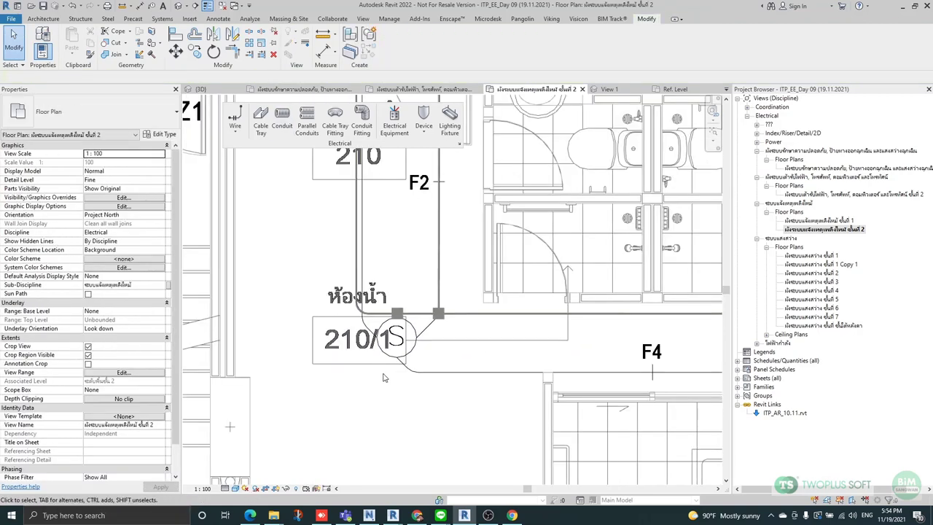
Convert the conduit elbow beside the 210/2 smoke detector into a tee junction box opening toward the detector.
middle_click_drag(503, 349, 412, 313)
scroll(314, 314, "down", 1)
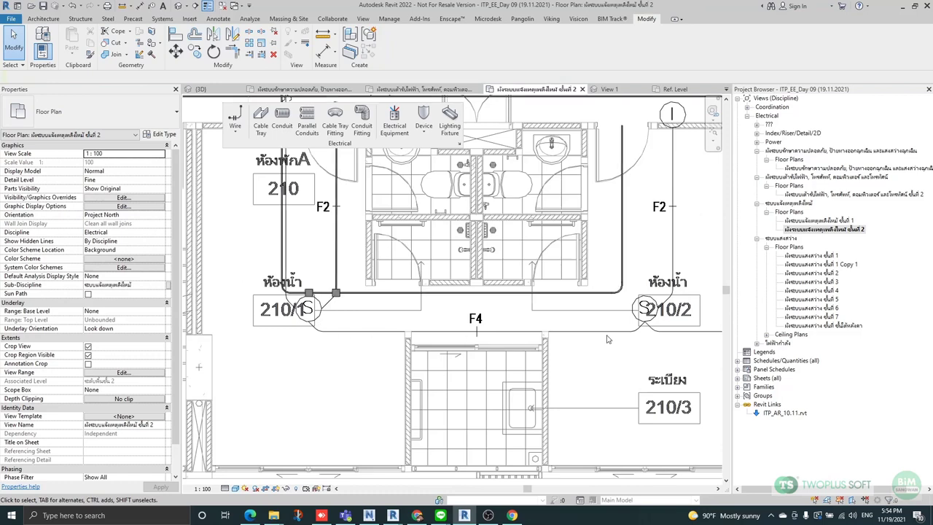
middle_click_drag(637, 321, 551, 321)
scroll(554, 319, "up", 2)
scroll(555, 315, "down", 2)
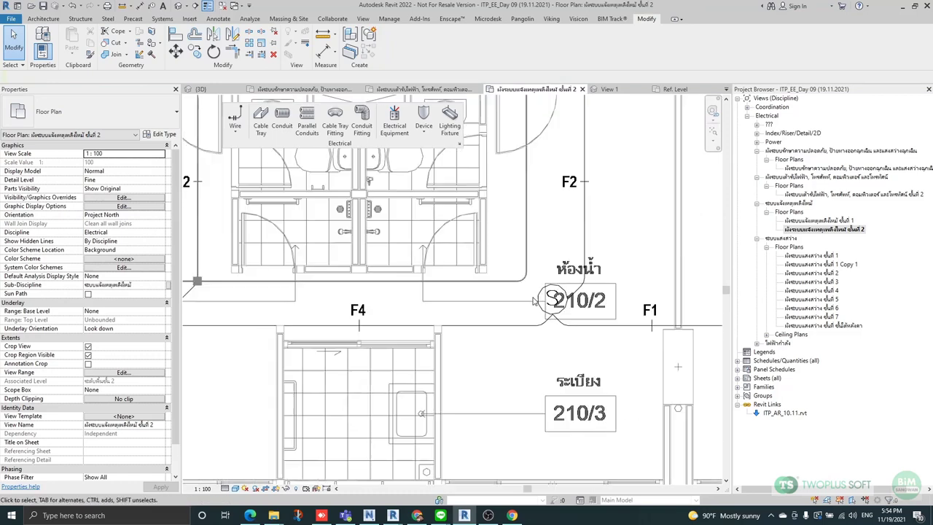
scroll(539, 295, "up", 4)
left_click(552, 290)
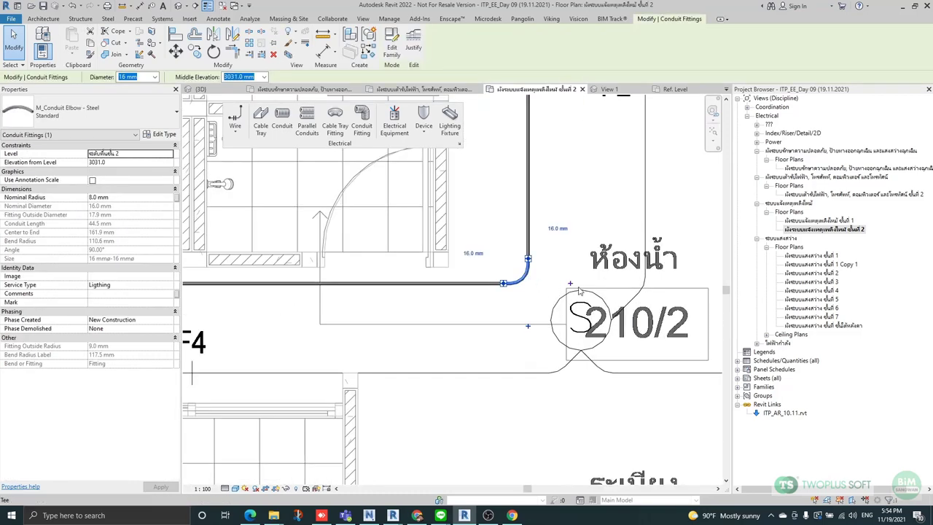
left_click(571, 284)
left_click(527, 286)
scroll(534, 284, "up", 1)
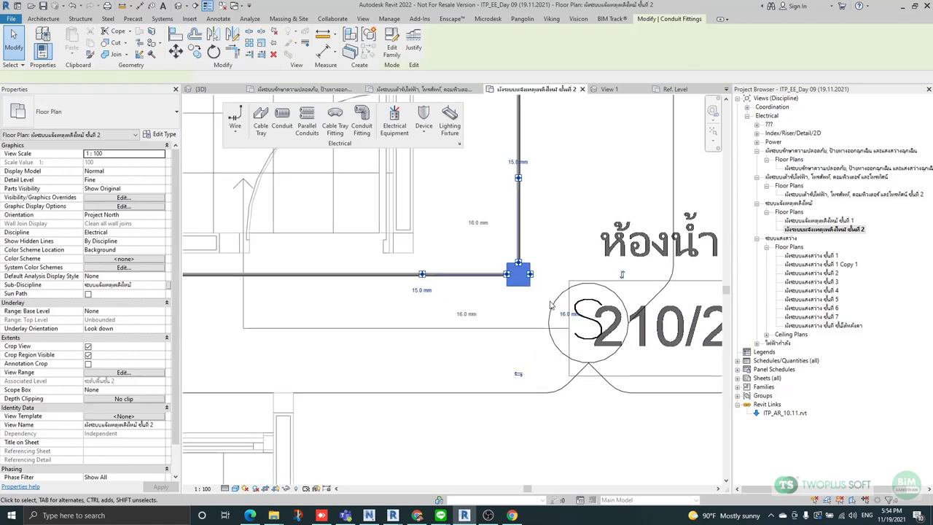
right_click(534, 275)
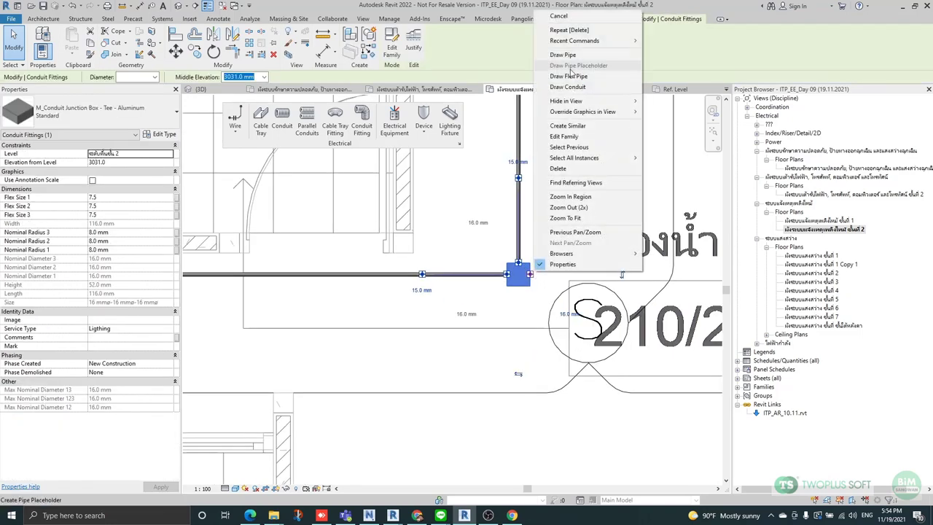
left_click(500, 216)
scroll(474, 225, "down", 2)
left_click(546, 225)
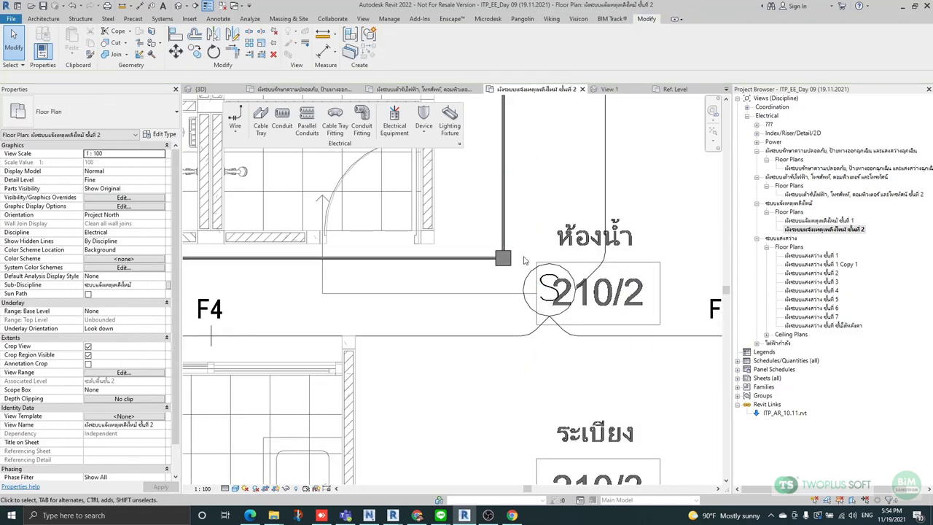
scroll(549, 279, "down", 4)
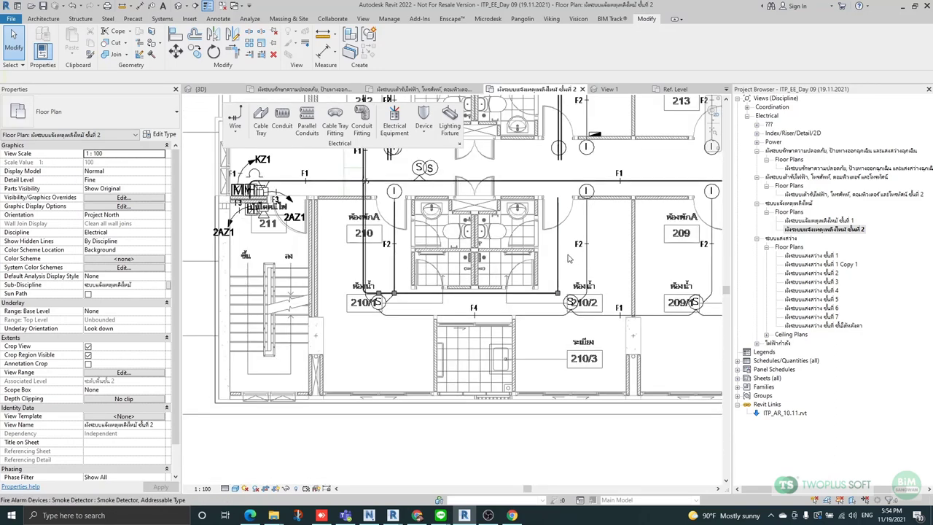
Examine the detector positions and F1/F2 wiring routes around rooms 207 to 215 on the second-floor plan.
middle_click_drag(570, 258, 570, 377)
middle_click_drag(544, 287, 541, 402)
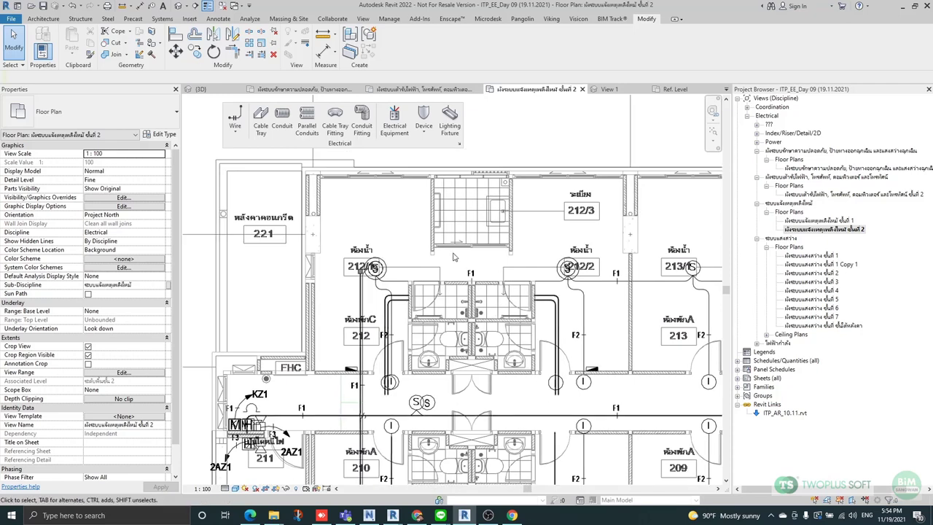
scroll(453, 256, "up", 1)
scroll(490, 303, "down", 2)
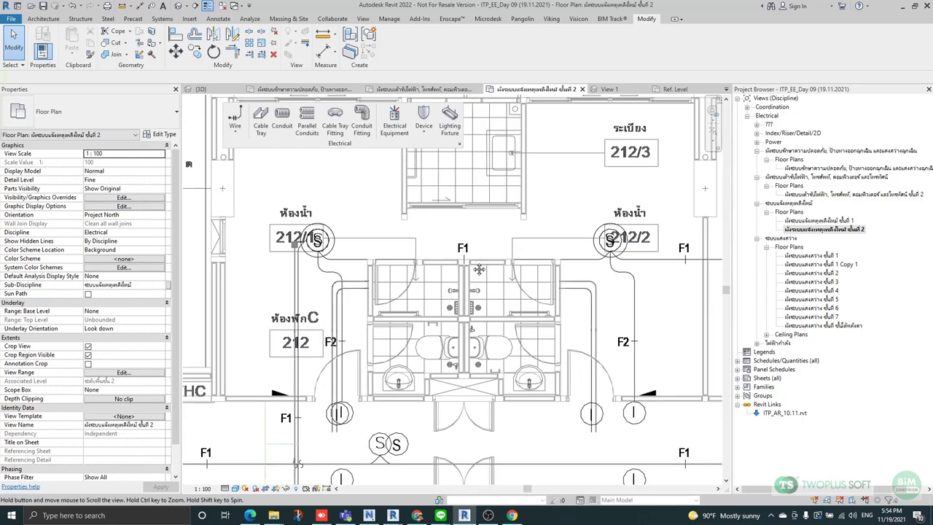
middle_click_drag(524, 312, 506, 263)
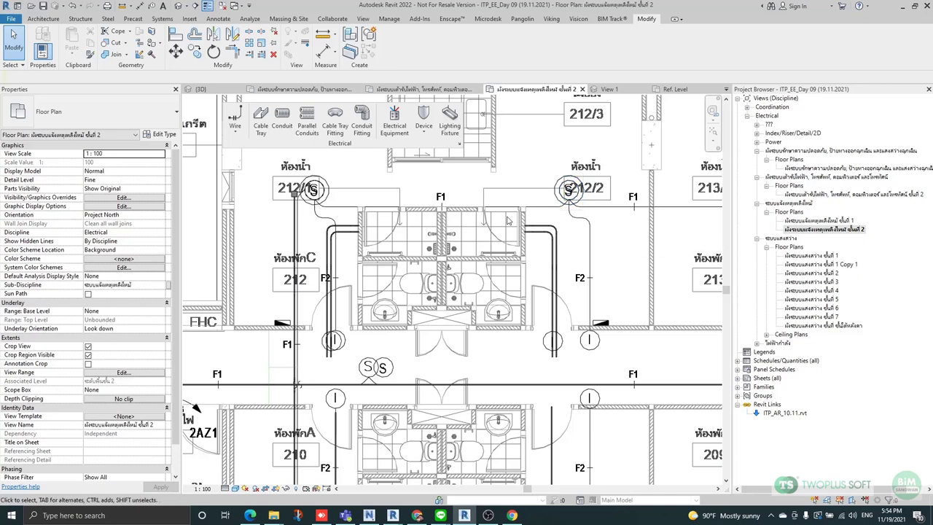
middle_click_drag(490, 375, 502, 288)
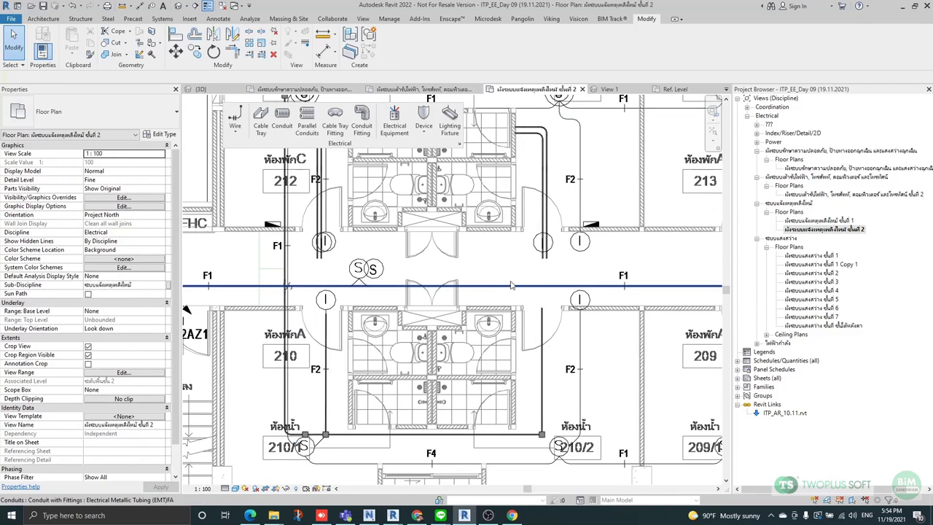
scroll(512, 286, "down", 2)
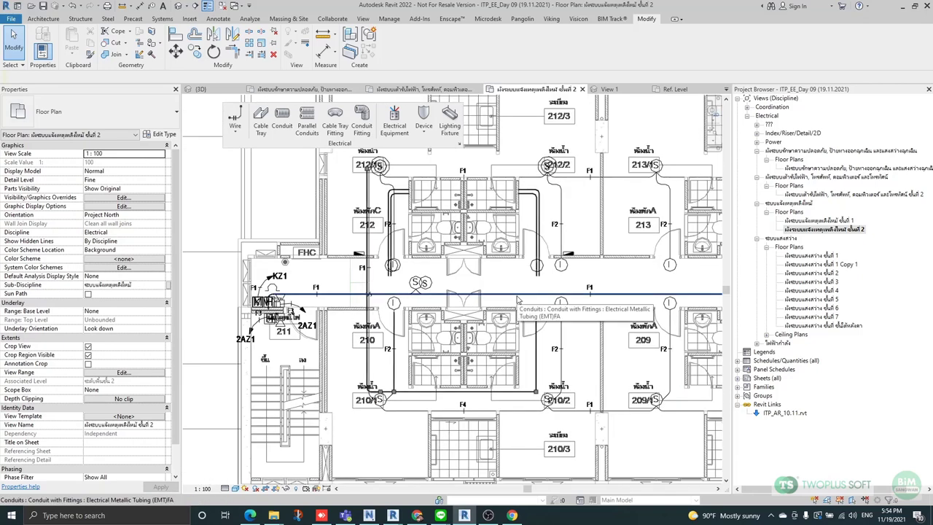
middle_click_drag(606, 412, 519, 384)
scroll(565, 395, "up", 2)
scroll(462, 382, "down", 1)
scroll(493, 374, "down", 1)
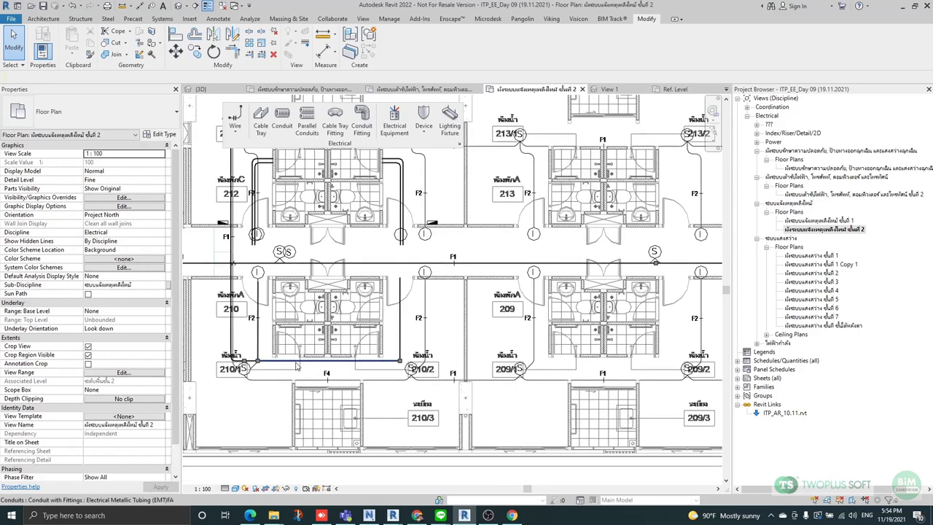
middle_click_drag(591, 390, 470, 375)
scroll(470, 375, "down", 2)
middle_click_drag(651, 378, 423, 366)
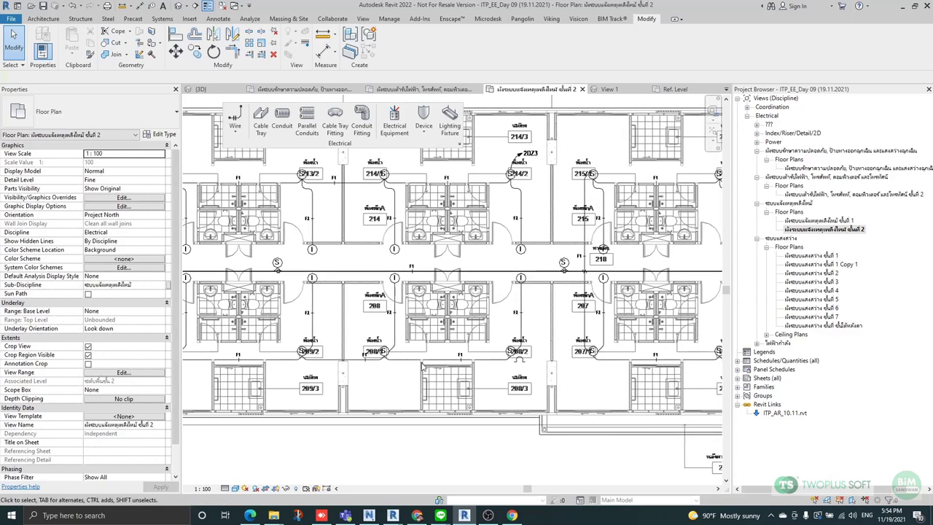
middle_click_drag(315, 363, 637, 346)
scroll(324, 349, "up", 4)
scroll(325, 350, "up", 1)
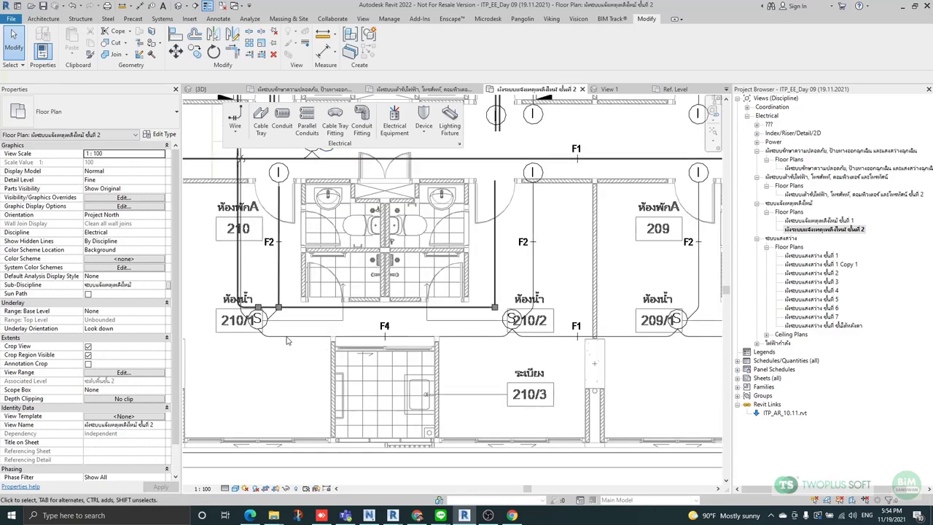
middle_click_drag(517, 327, 375, 326)
scroll(375, 322, "up", 5)
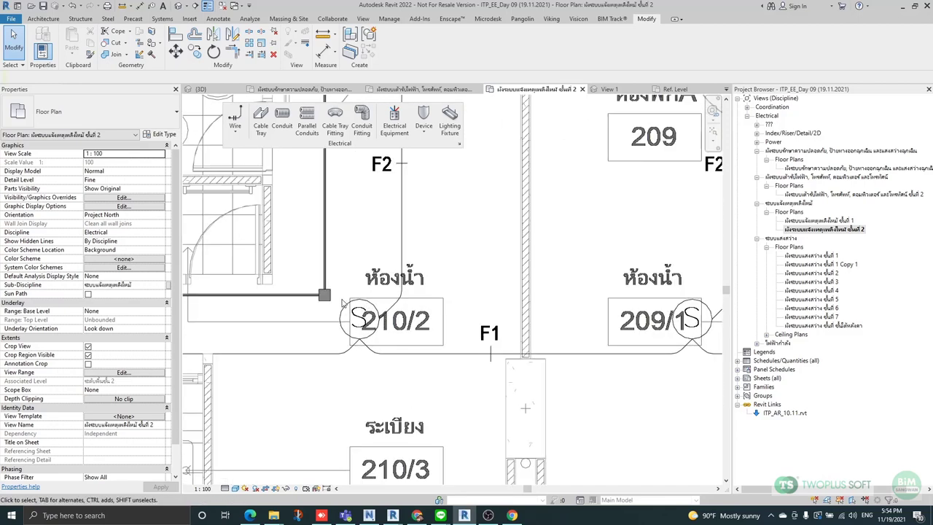
left_click(330, 296)
scroll(329, 305, "up", 3)
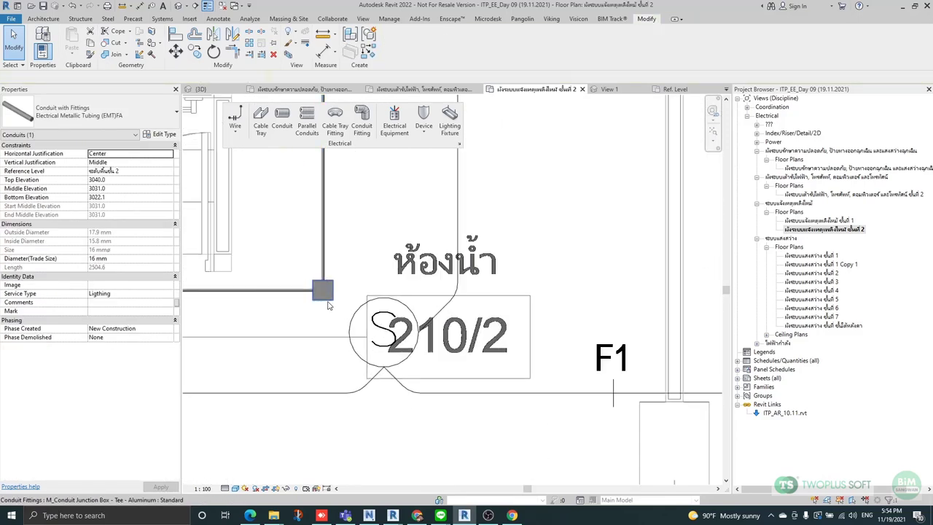
left_click(330, 296)
right_click(334, 293)
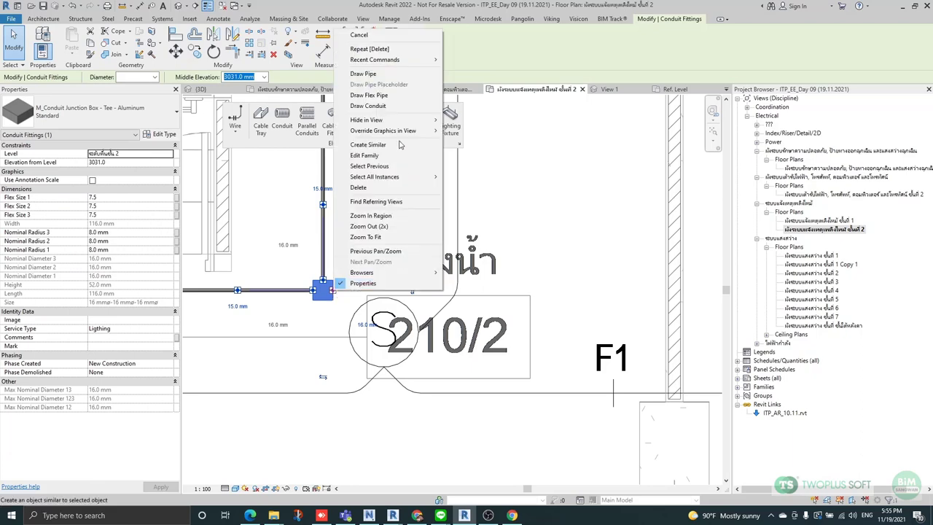
left_click(377, 75)
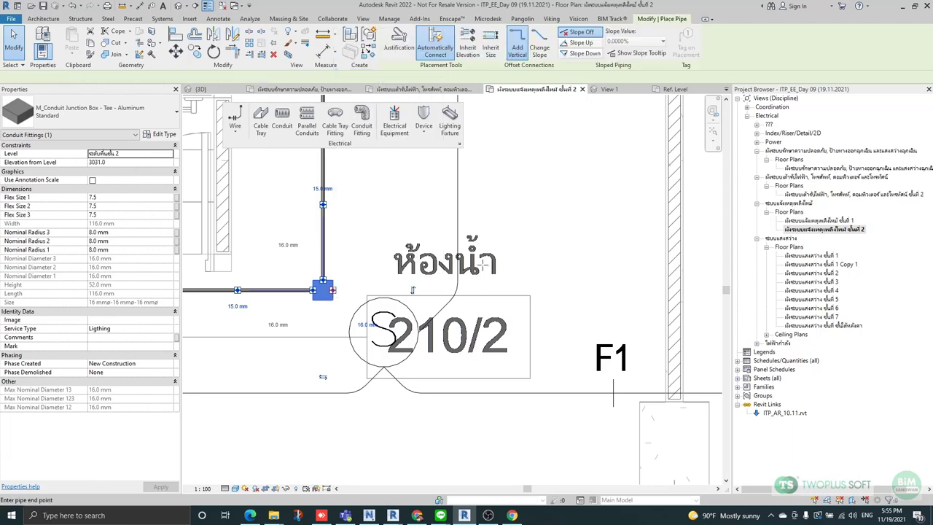
key("Escape")
Draw a horizontal 16 mm conduit at 3031 mm elevation from the 210/2 junction box past bathrooms 209/1, 209/2 and 208/1 to beside the 208/2 smoke detector.
left_click(323, 260)
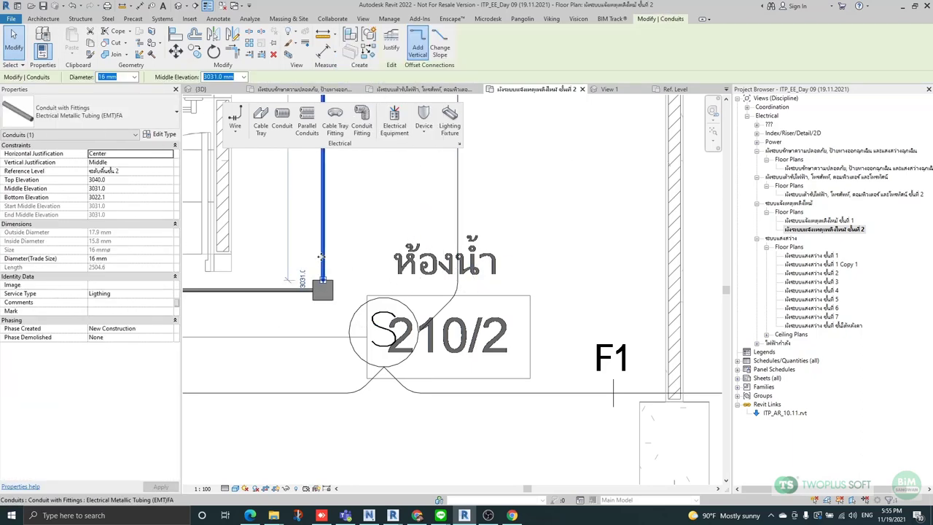
key("c")
key("s")
left_click(380, 294)
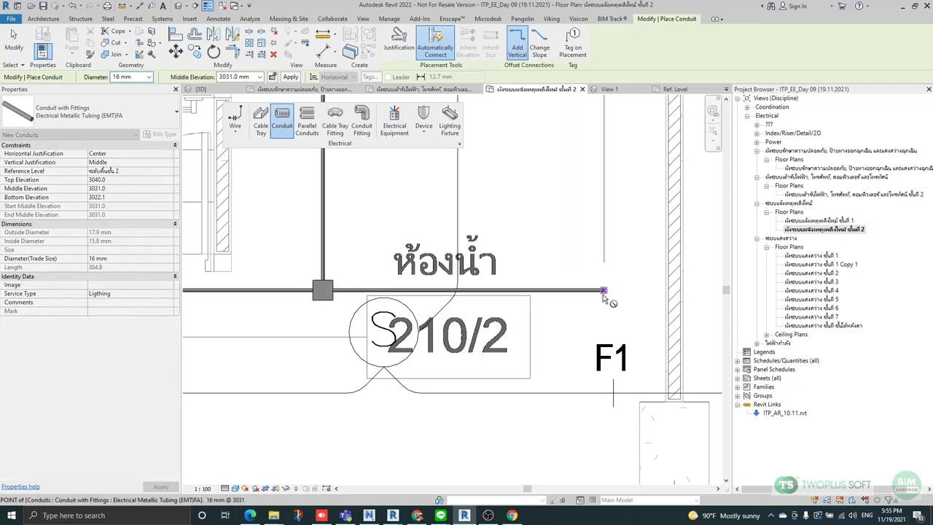
scroll(604, 294, "down", 2)
scroll(517, 283, "up", 3)
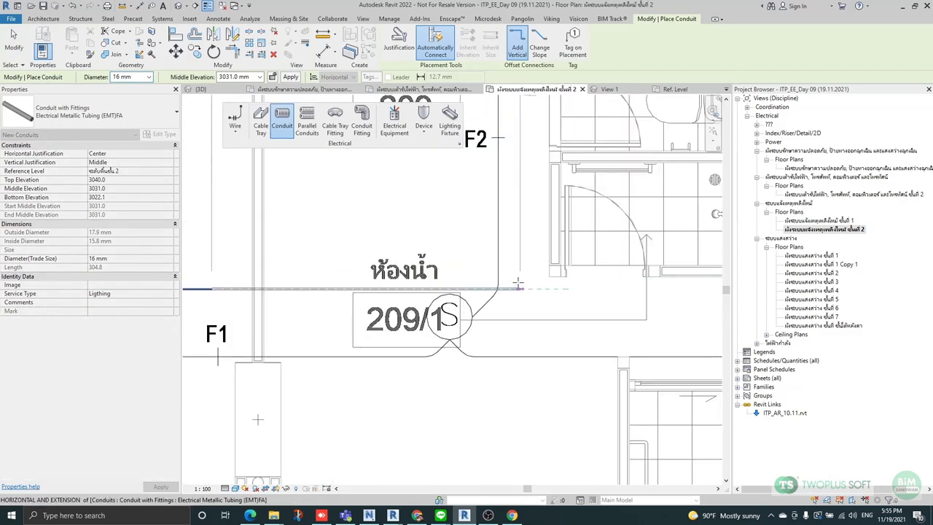
scroll(517, 283, "up", 2)
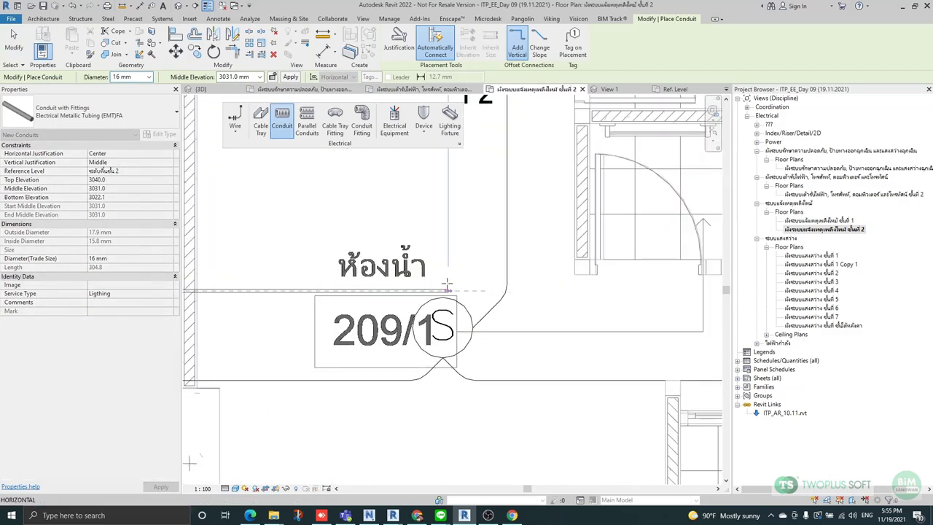
scroll(441, 281, "down", 3)
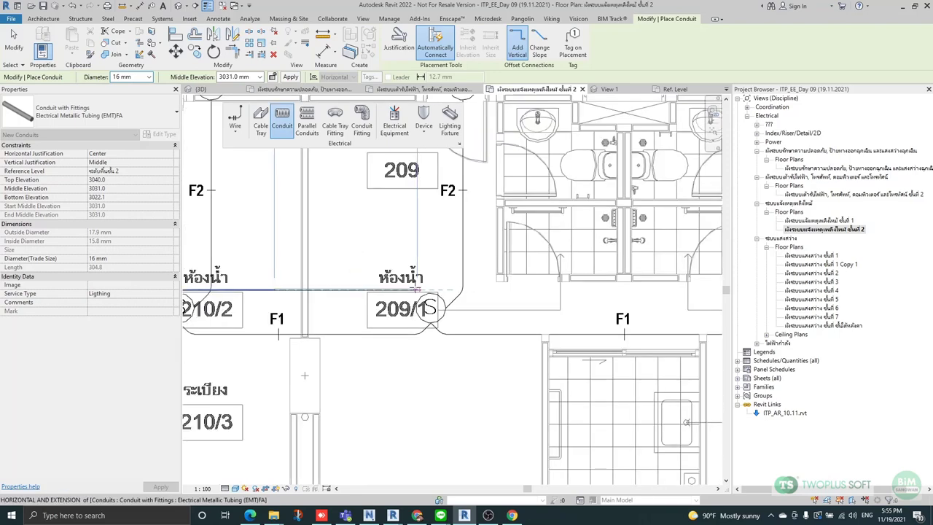
middle_click_drag(571, 294, 542, 296)
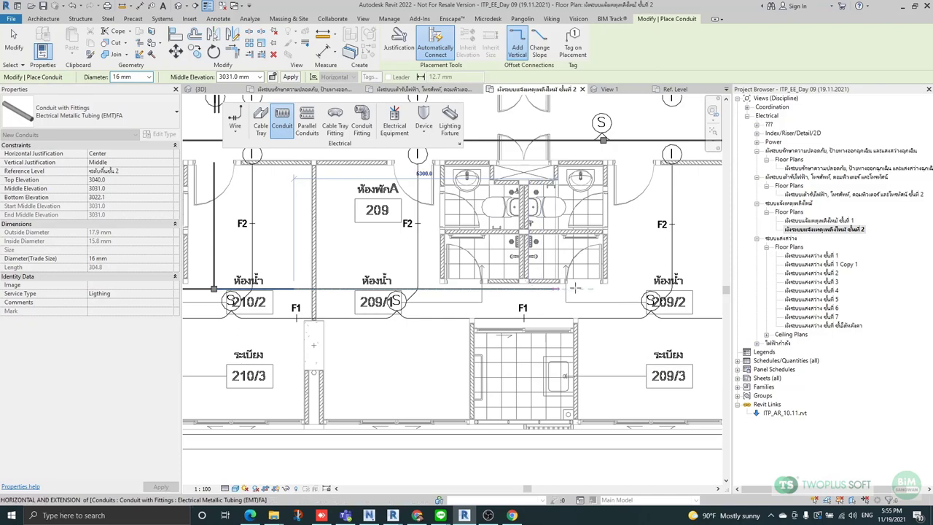
scroll(575, 289, "down", 3)
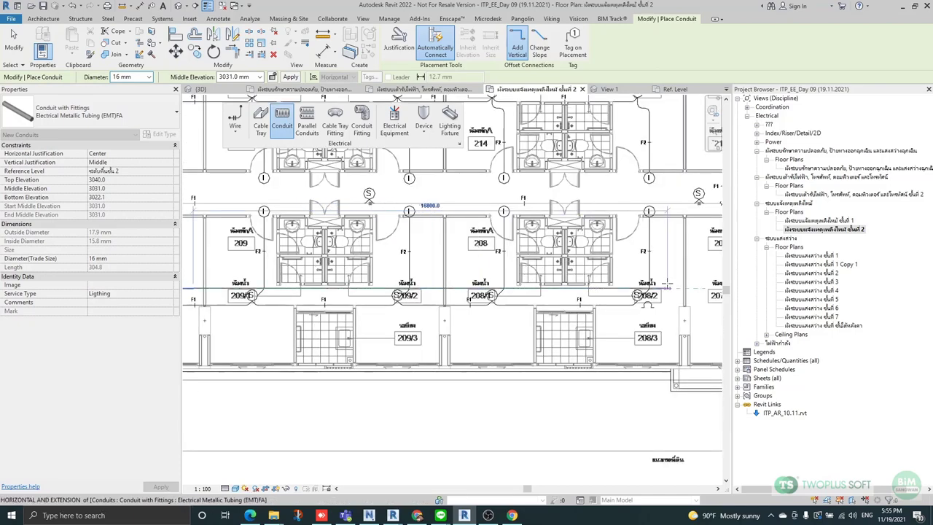
scroll(663, 270, "up", 5)
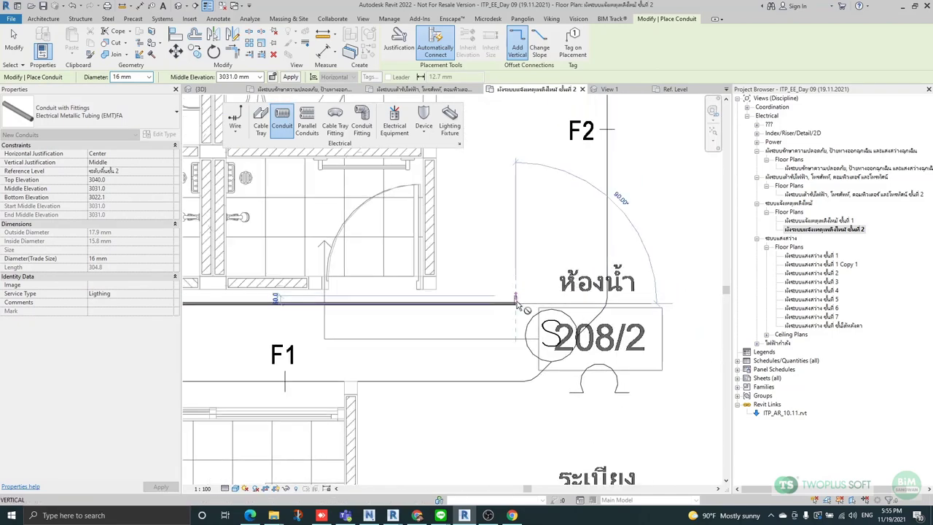
Continue the conduit at a right angle beside 208/2, about 2700 mm up to the corridor side of the room door.
scroll(516, 305, "down", 4)
scroll(521, 259, "up", 6)
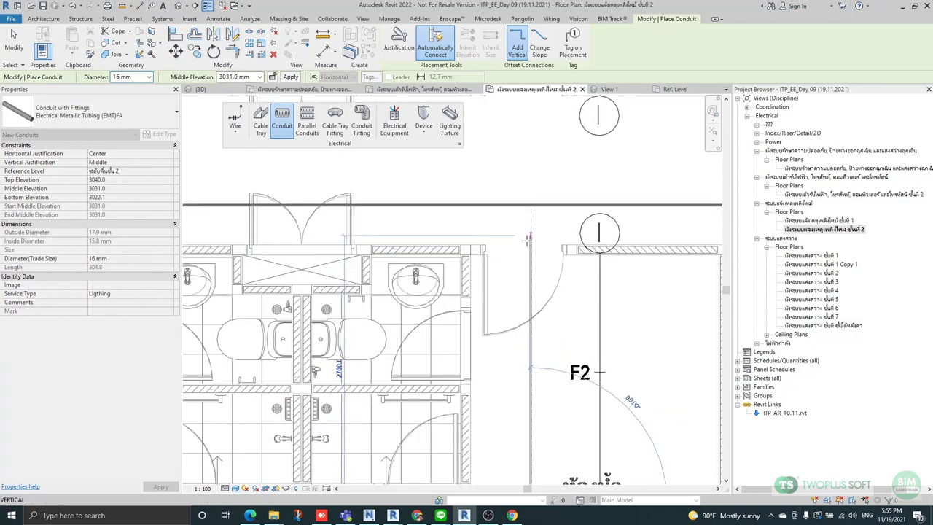
key("Escape")
key("Escape")
Convert the conduit elbow beside the 208/2 smoke detector into a tee junction box opening toward the detector.
scroll(578, 278, "down", 2)
middle_click_drag(590, 321, 607, 249)
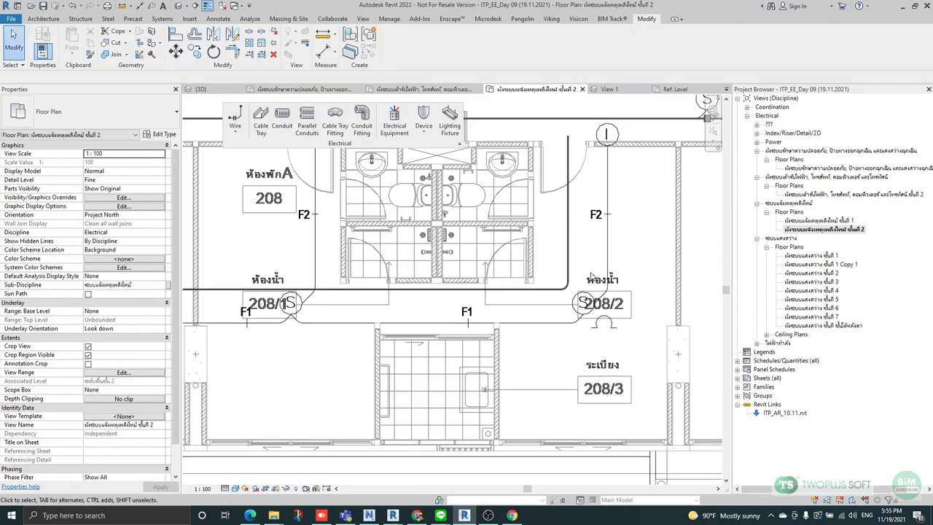
scroll(562, 291, "up", 3)
left_click(568, 287)
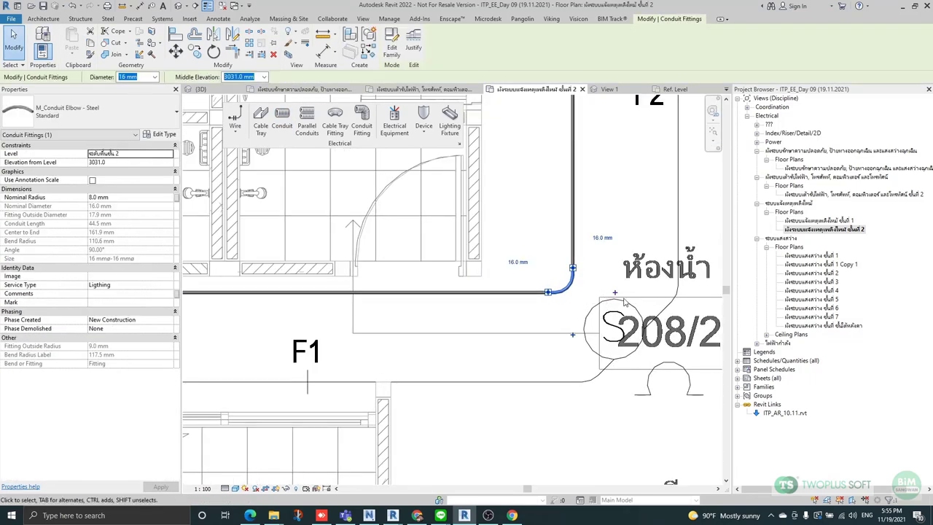
left_click(614, 294)
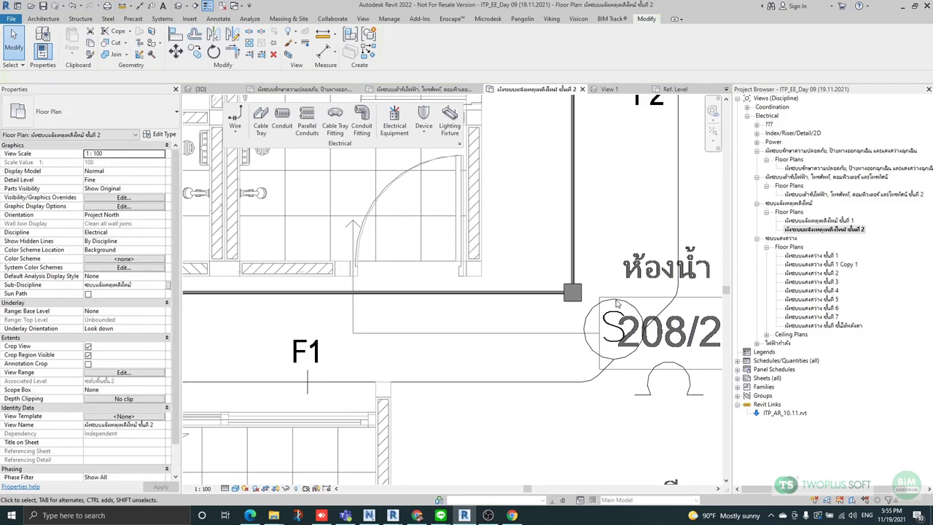
Draw a vertical 16 mm conduit branch from the horizontal run at 208/1 along the F2 line to the device at room 208's door.
scroll(637, 301, "down", 2)
scroll(641, 306, "down", 2)
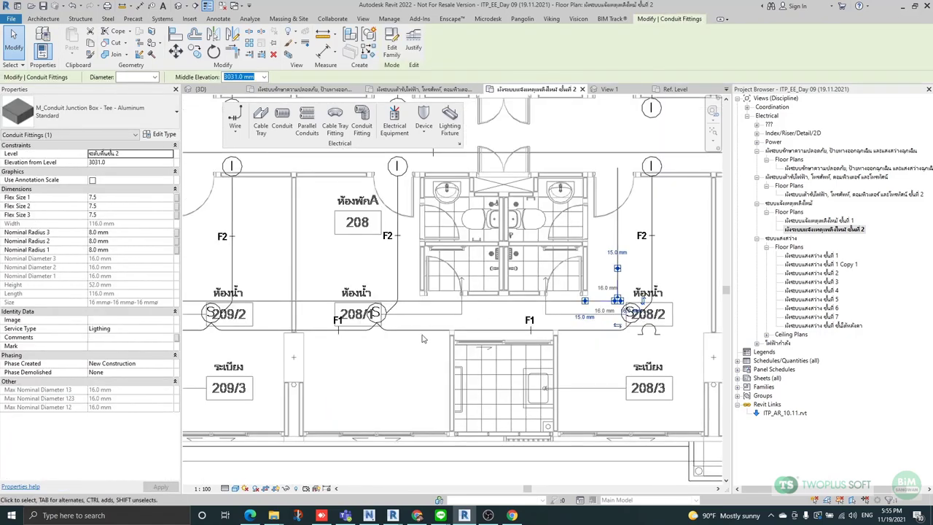
key("Escape")
left_click(408, 299)
scroll(405, 308, "up", 2)
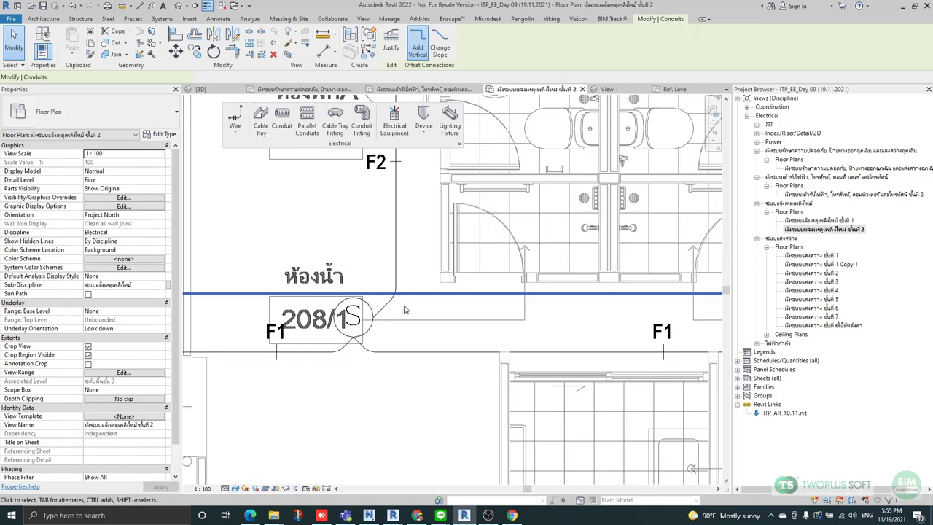
key("c")
key("s")
left_click(397, 294)
scroll(403, 318, "down", 3)
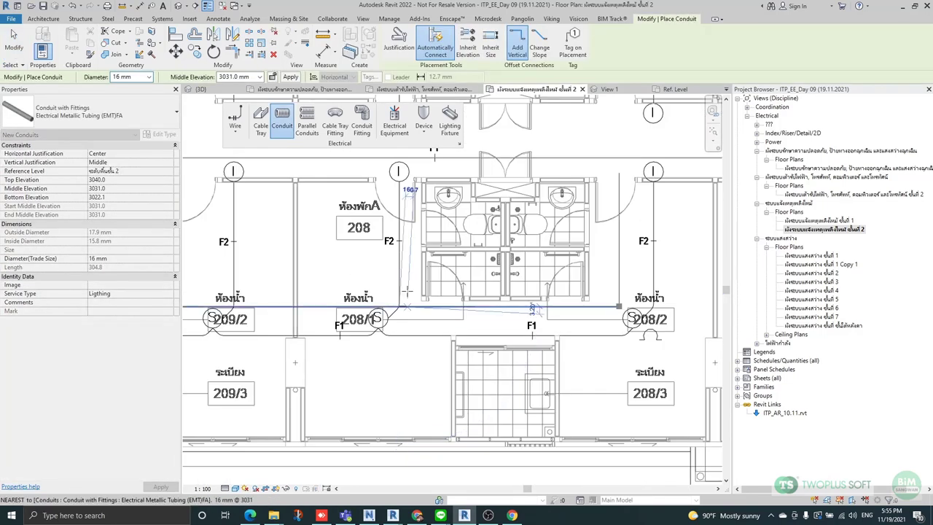
scroll(402, 190, "up", 4)
left_click(402, 183)
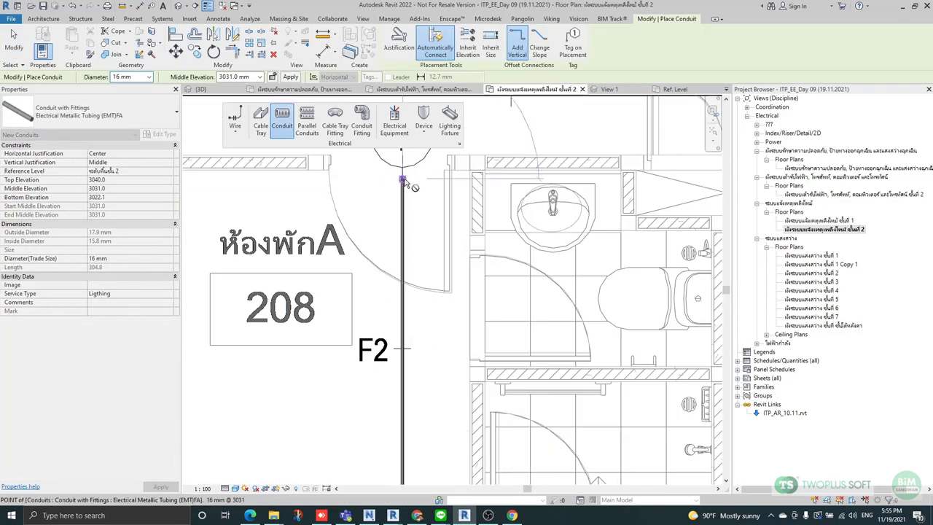
key("Escape")
scroll(475, 167, "down", 4)
scroll(445, 327, "up", 4)
key("Escape")
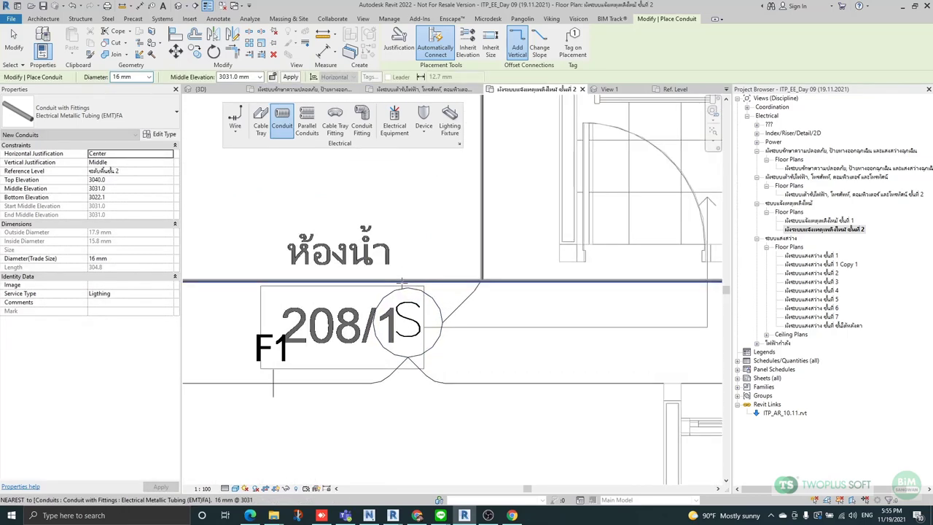
scroll(402, 281, "up", 2)
key("Escape")
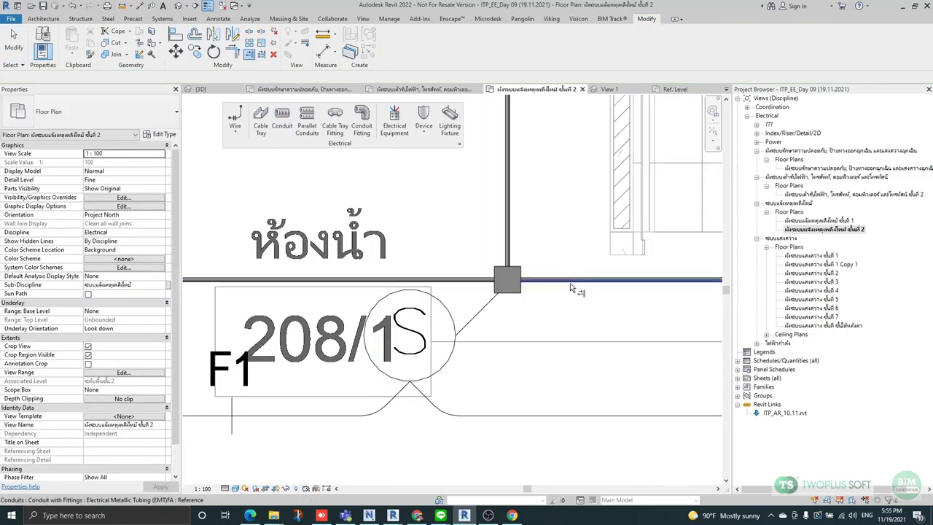
left_click(475, 282)
key("s")
scroll(402, 287, "up", 1)
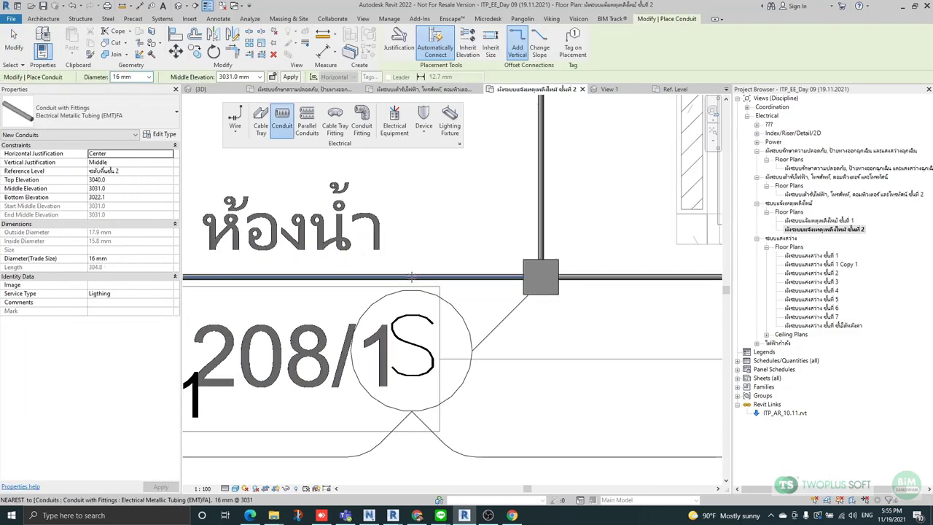
key("Escape")
Replace the tee junction box at 208/1 with a cross junction box by extending the vertical conduit a short way past the horizontal run.
left_click(560, 290)
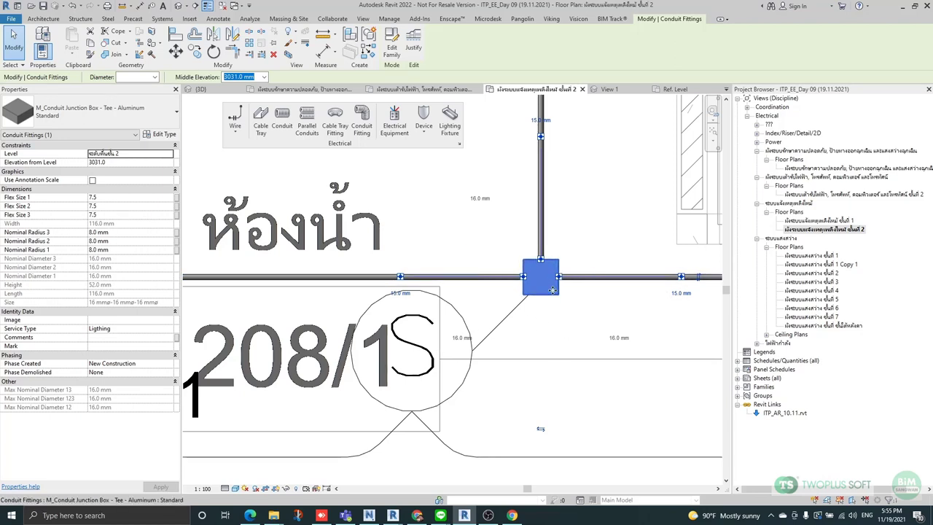
key("Delete")
left_click(543, 250)
left_click(568, 279)
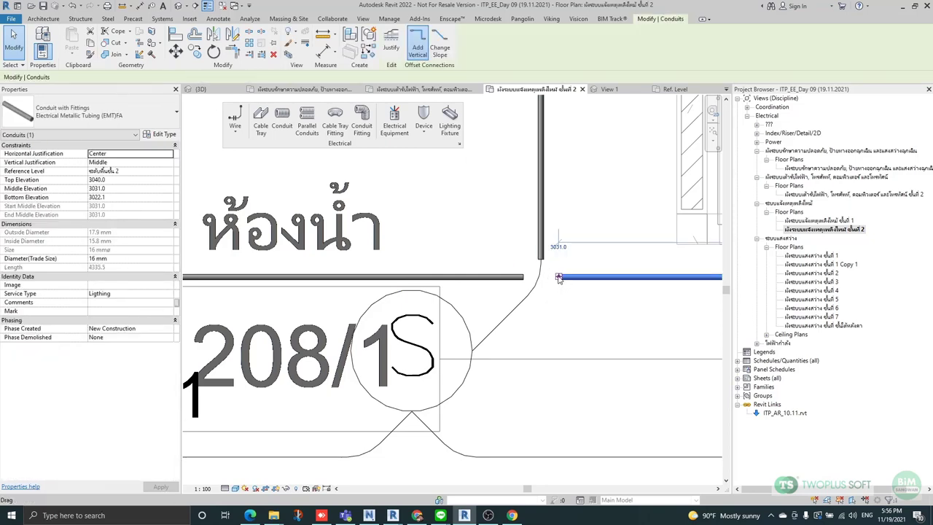
left_click_drag(559, 277, 541, 341)
left_click(542, 239)
left_click(561, 327)
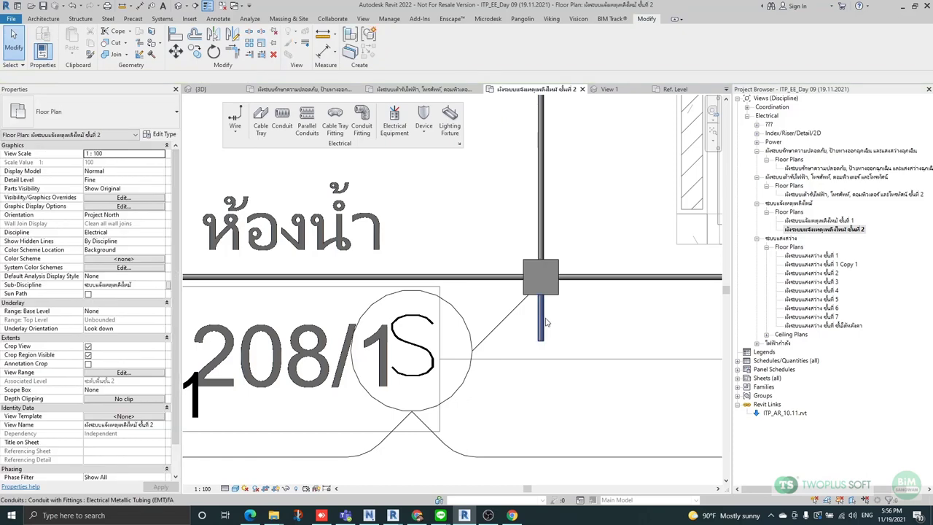
Delete the short conduit stub below the 208/1 cross junction box, keeping the box, and select the box.
left_click(543, 320)
key("Delete")
left_click(542, 291)
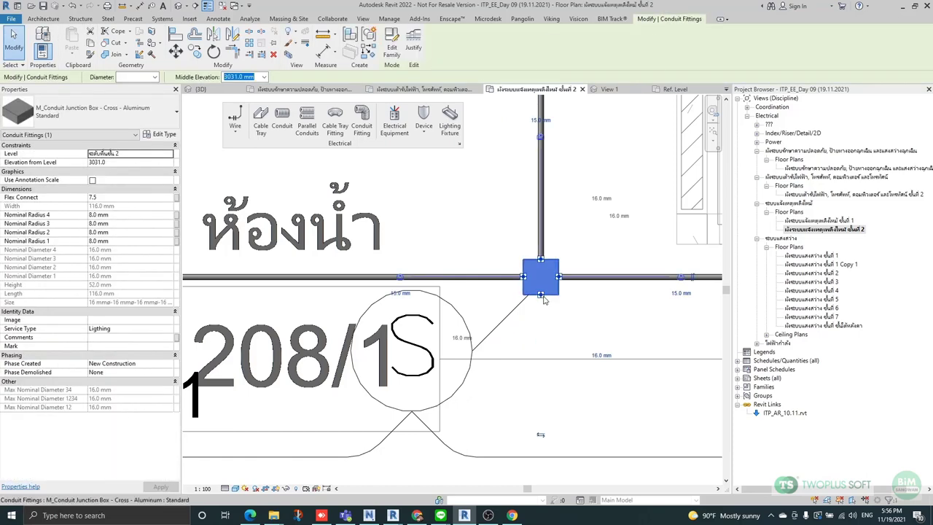
Examine the cross junction box at 208/1, its open connector and its position beside the smoke detector.
right_click(544, 294)
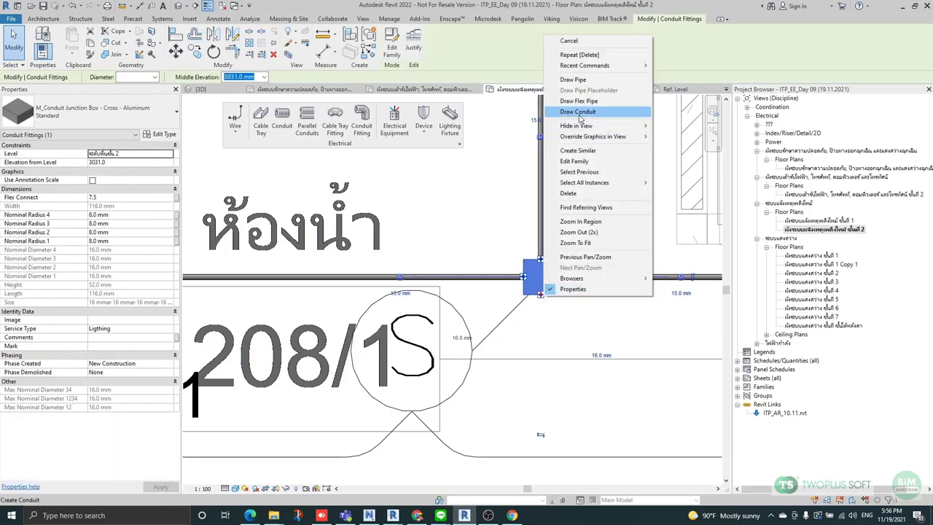
left_click(493, 235)
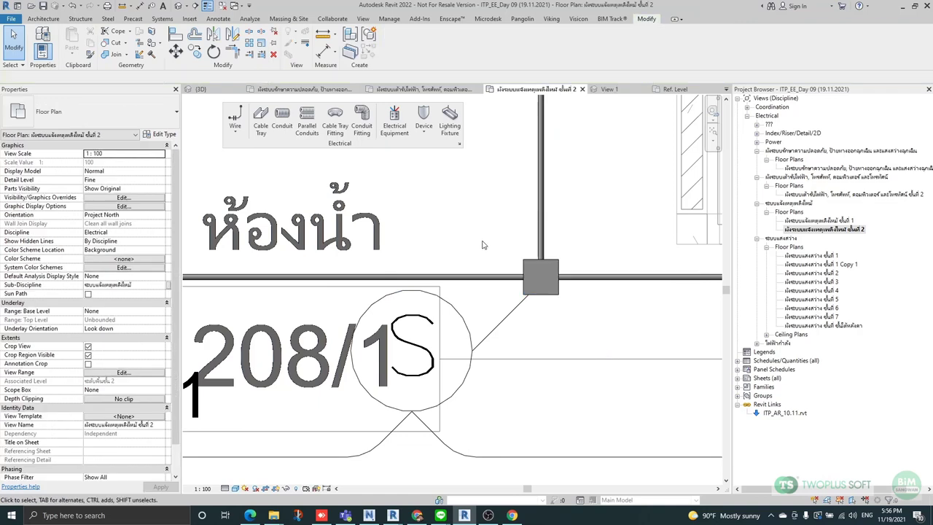
scroll(483, 245, "down", 3)
scroll(482, 245, "up", 2)
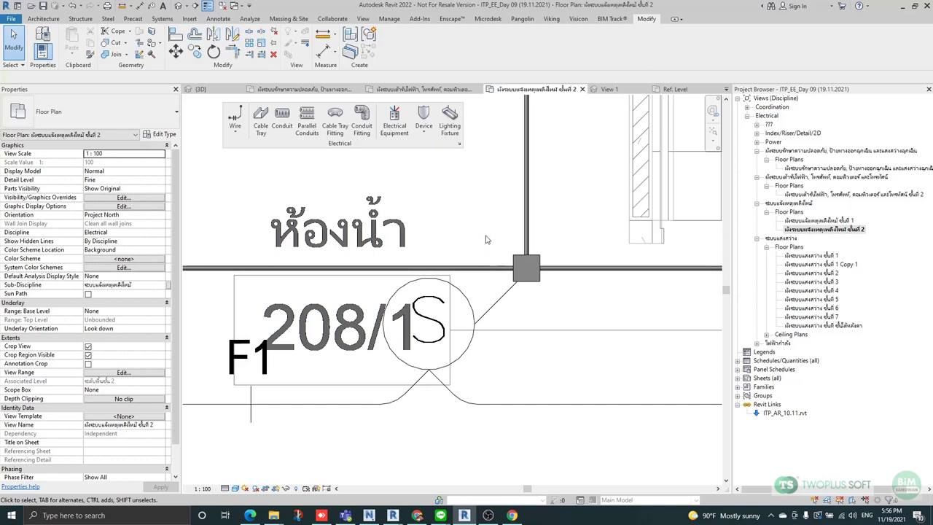
scroll(487, 239, "down", 2)
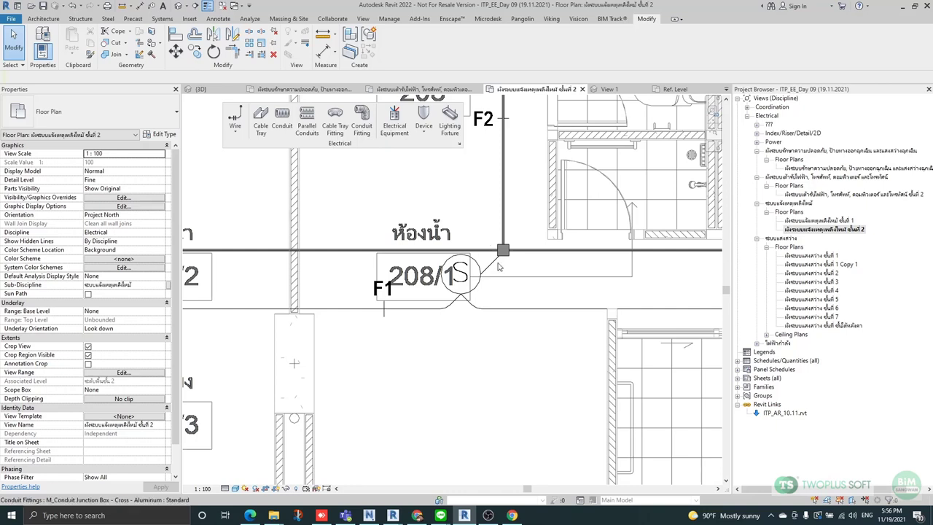
scroll(513, 276, "up", 3)
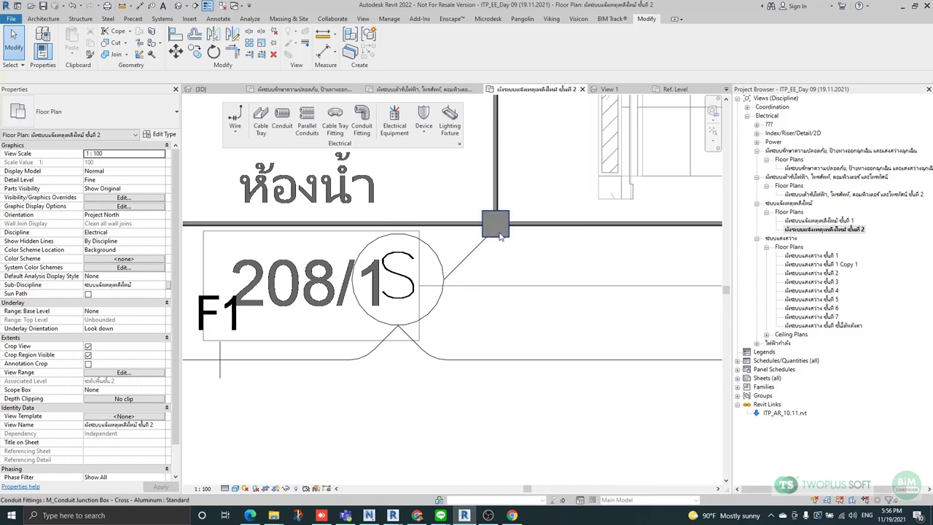
left_click(500, 235)
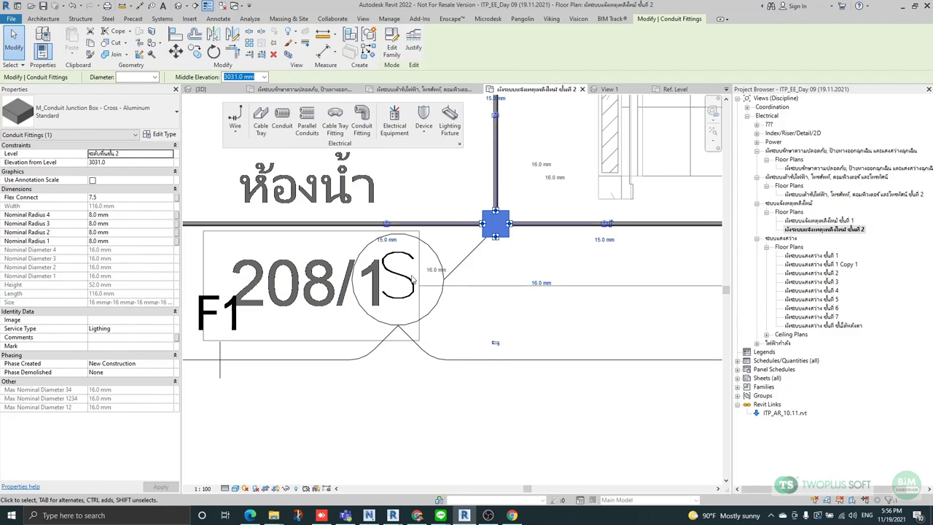
scroll(412, 281, "down", 4)
key("Escape")
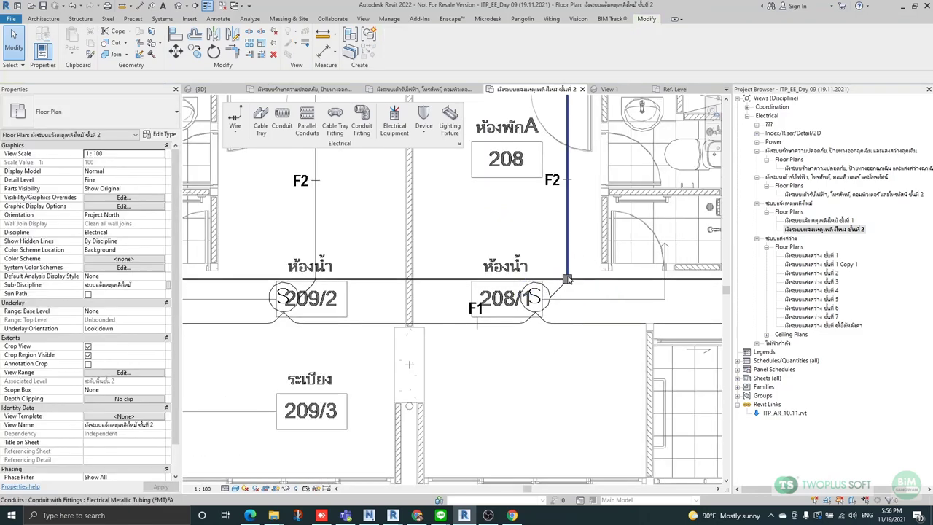
scroll(561, 293, "up", 2)
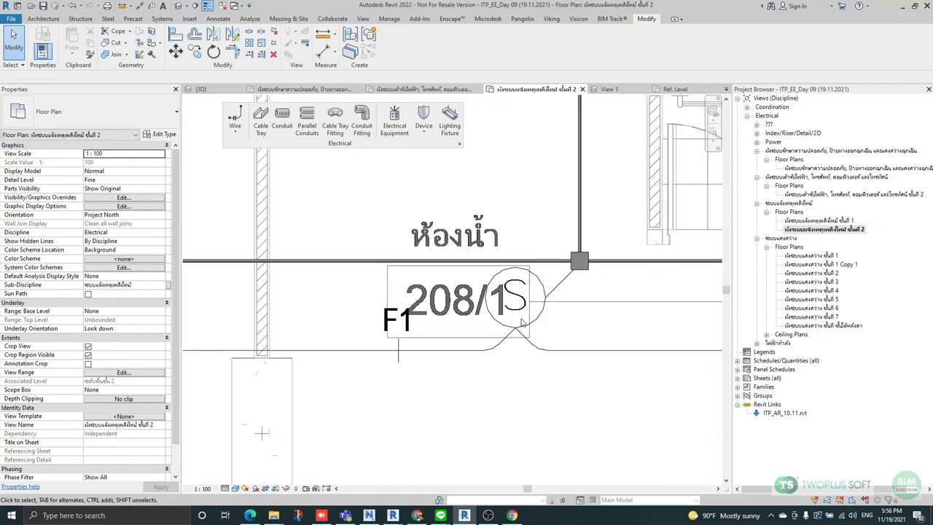
scroll(600, 350, "down", 2)
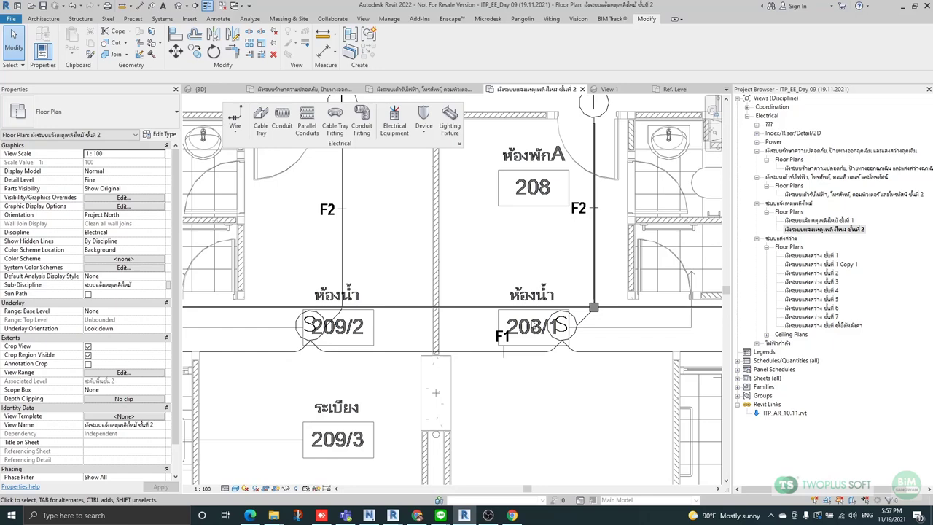
Review the second-floor fire alarm conduit runs and detectors from room 208 back to room 210 and the adjoining corridor.
scroll(579, 348, "down", 2)
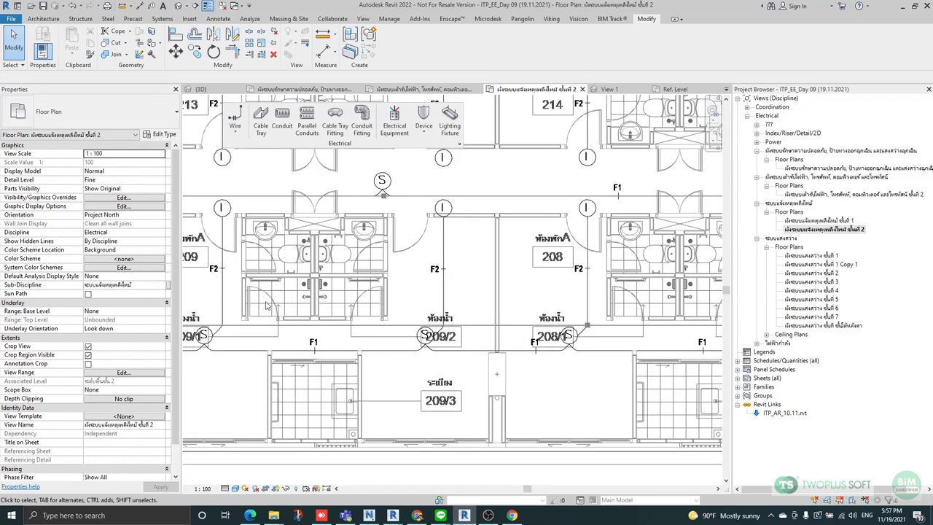
scroll(266, 306, "down", 2)
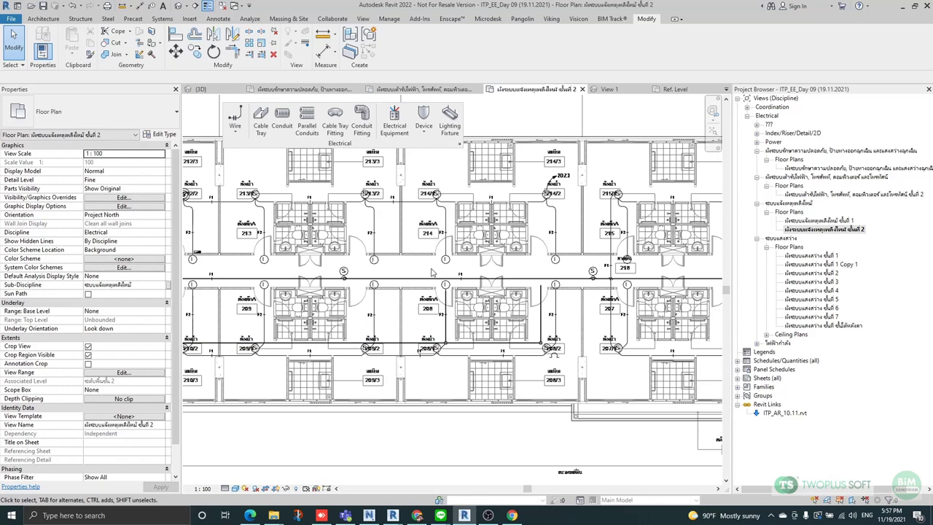
scroll(341, 272, "up", 4)
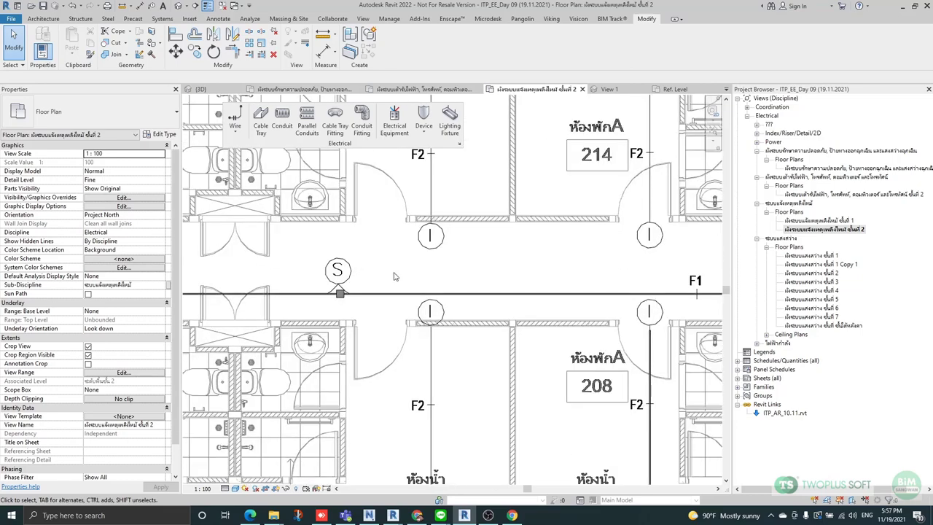
scroll(465, 332, "down", 5)
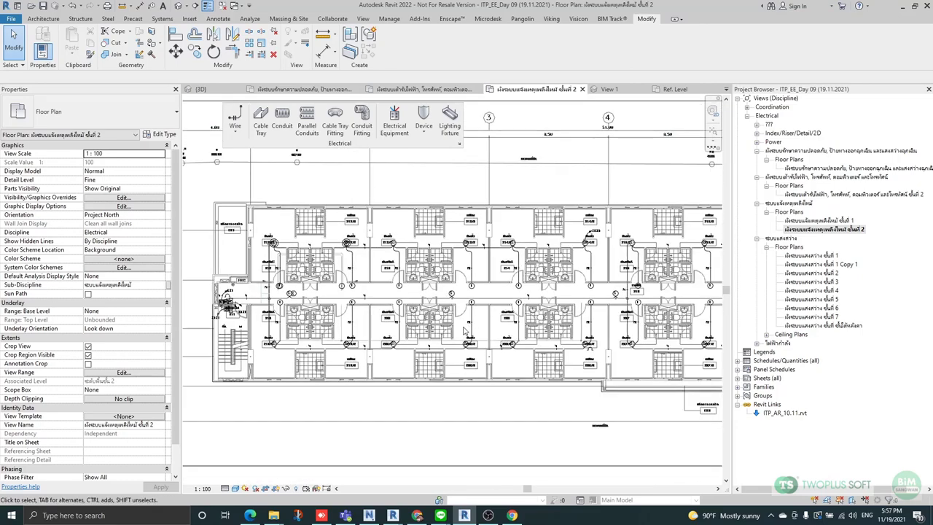
scroll(363, 280, "up", 4)
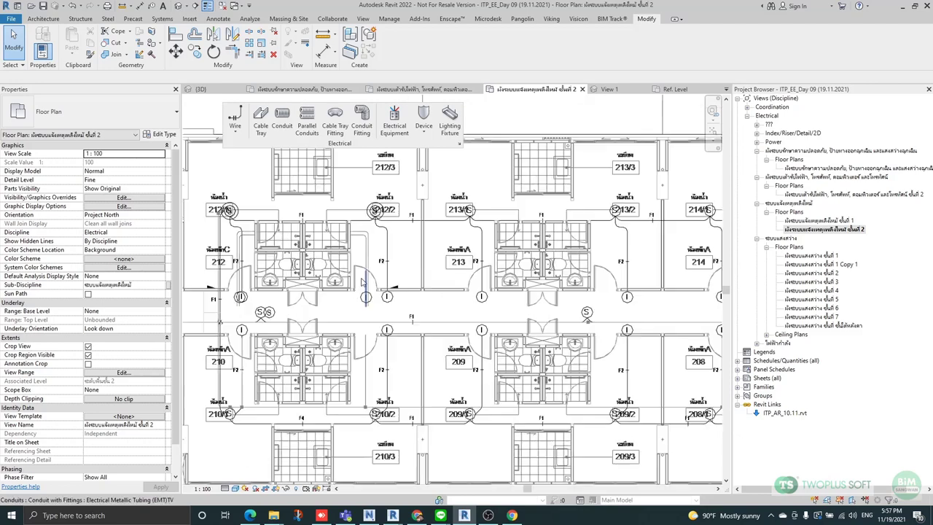
scroll(368, 259, "up", 2)
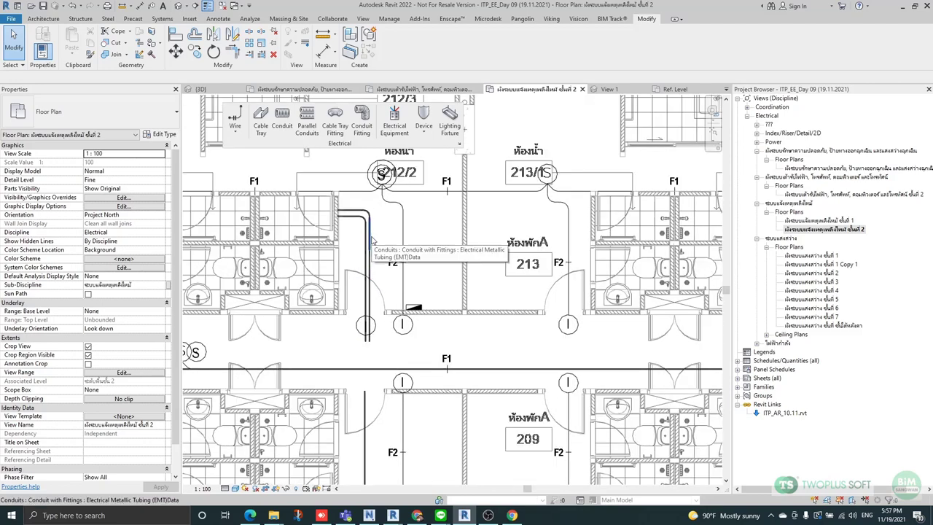
middle_click_drag(489, 329, 473, 229)
middle_click_drag(427, 363, 426, 311)
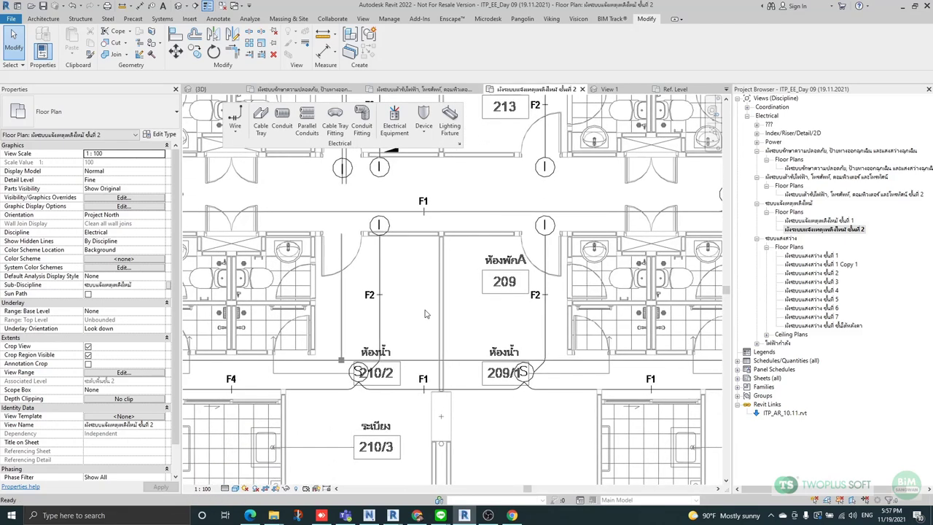
scroll(336, 263, "left", 7, "shift")
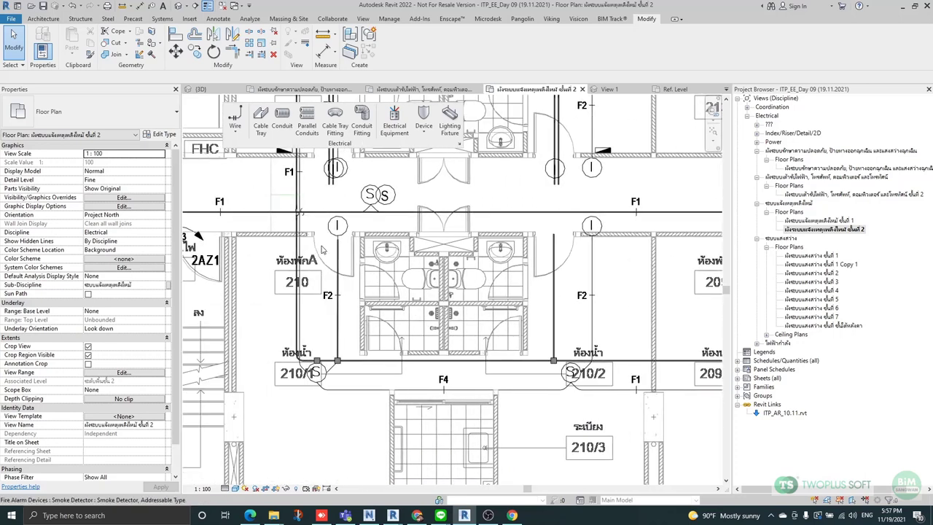
scroll(353, 210, "up", 3)
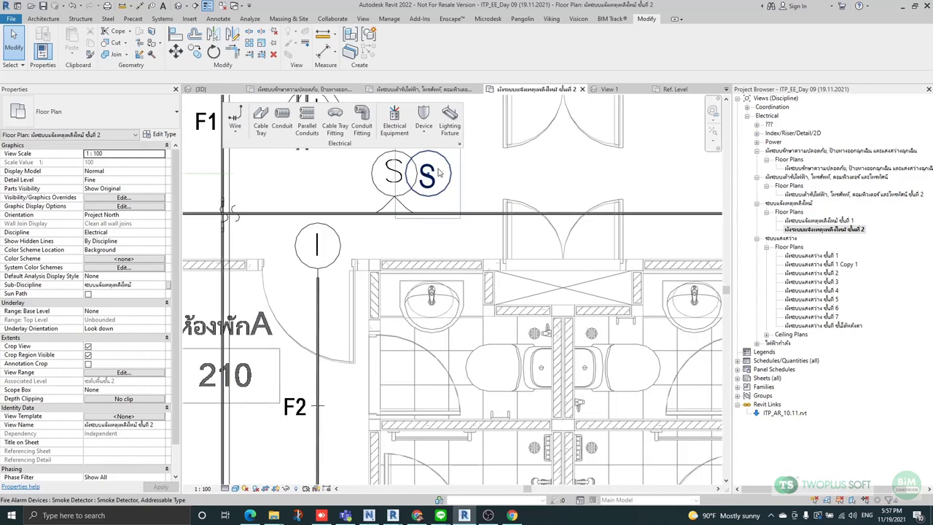
scroll(466, 219, "down", 2)
scroll(554, 226, "up", 3)
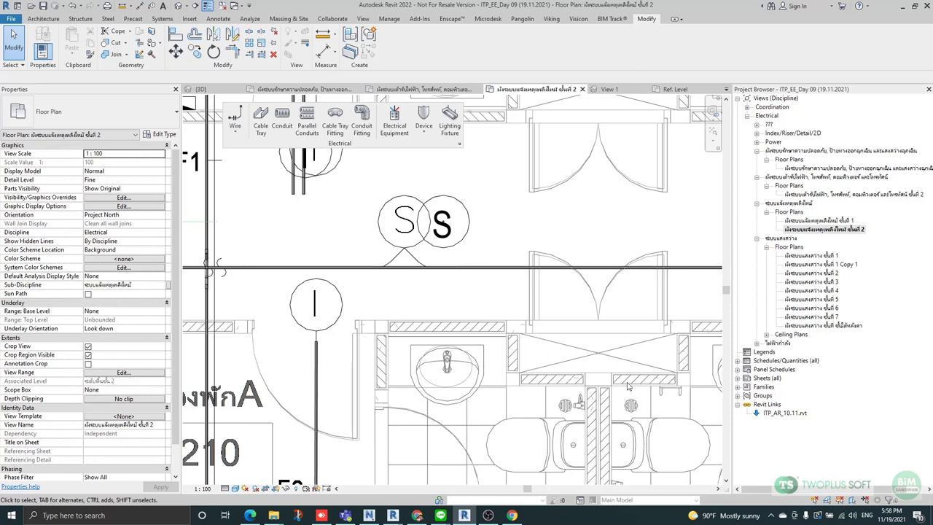
Inspect the tee junction box above the 210/1 smoke detector and its connectors.
scroll(481, 303, "down", 4)
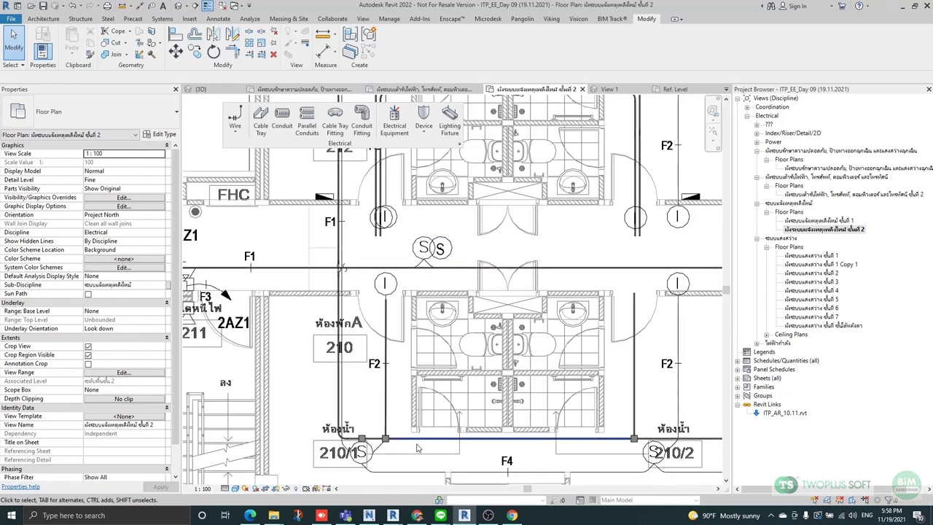
scroll(408, 423, "up", 4)
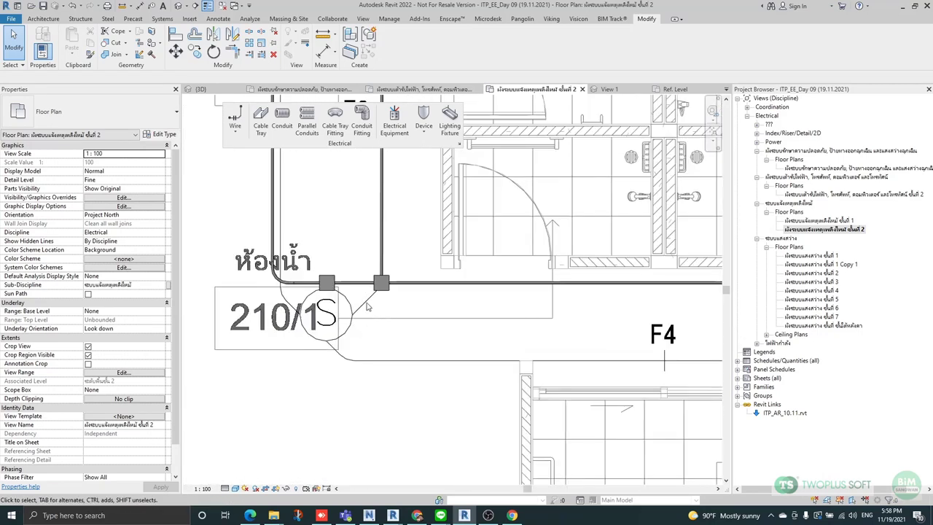
left_click(328, 281)
scroll(329, 279, "up", 2)
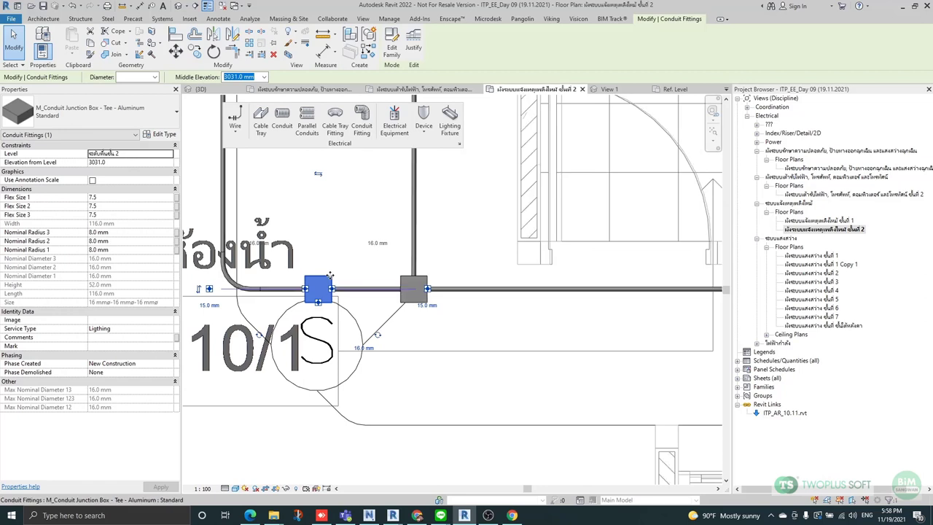
left_click(347, 245)
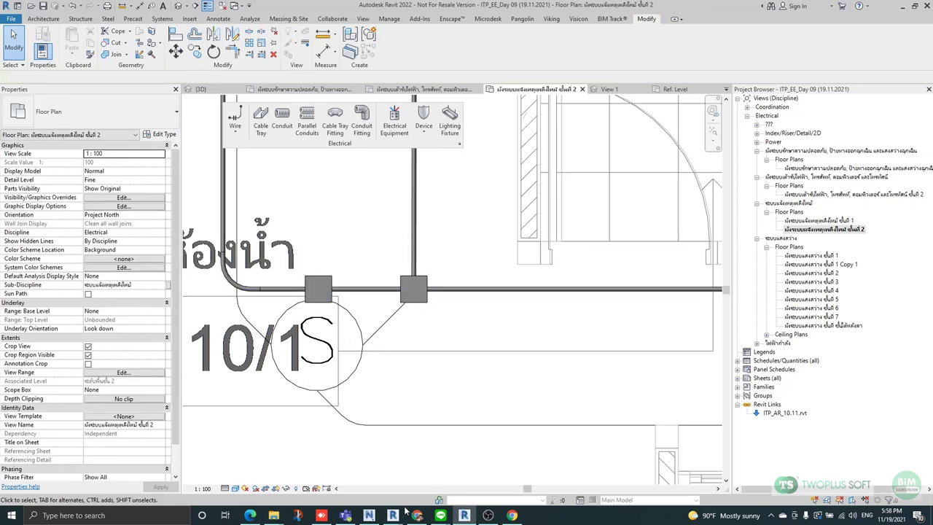
Switch to the Revit 2021 window with the NPF_CUP_DW_R21 model and examine its 3D building services from several sides.
mouse_move(403, 517)
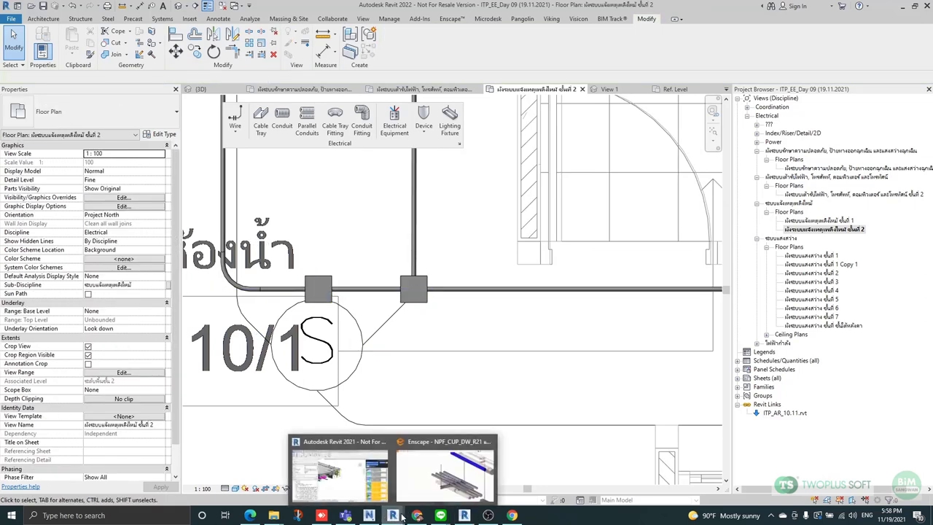
left_click(327, 474)
scroll(601, 339, "down", 3)
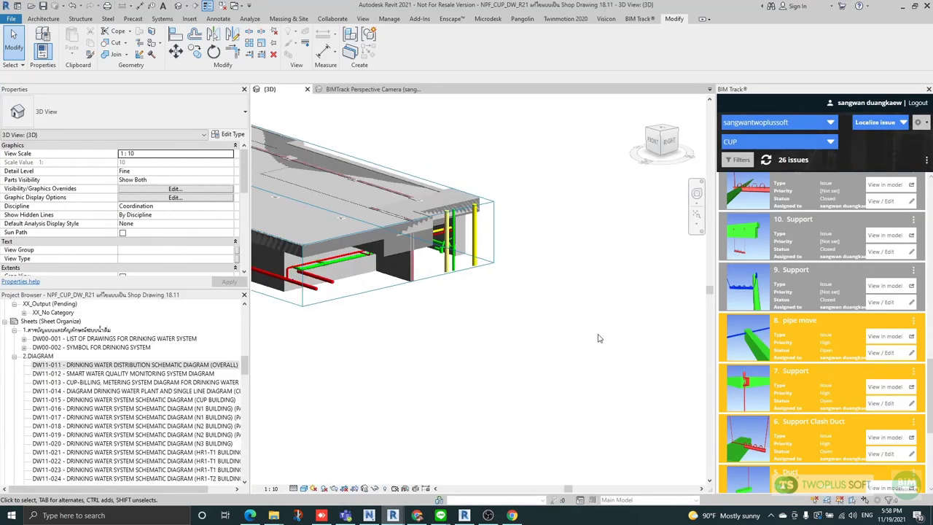
scroll(525, 329, "up", 3)
middle_click_drag(531, 339, 534, 283, "shift")
scroll(533, 283, "up", 3)
middle_click_drag(427, 280, 475, 300, "shift")
scroll(377, 187, "up", 1)
scroll(415, 180, "down", 2)
scroll(422, 188, "down", 2)
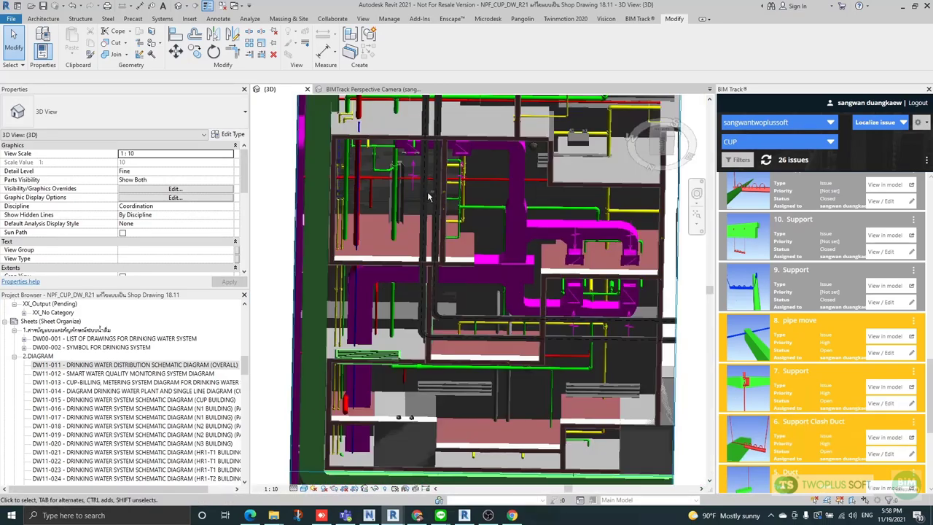
middle_click_drag(422, 189, 548, 289, "shift")
scroll(546, 270, "down", 5)
middle_click_drag(532, 355, 621, 404, "shift")
scroll(520, 219, "up", 3)
middle_click_drag(532, 226, 544, 209, "shift")
scroll(608, 379, "up", 3)
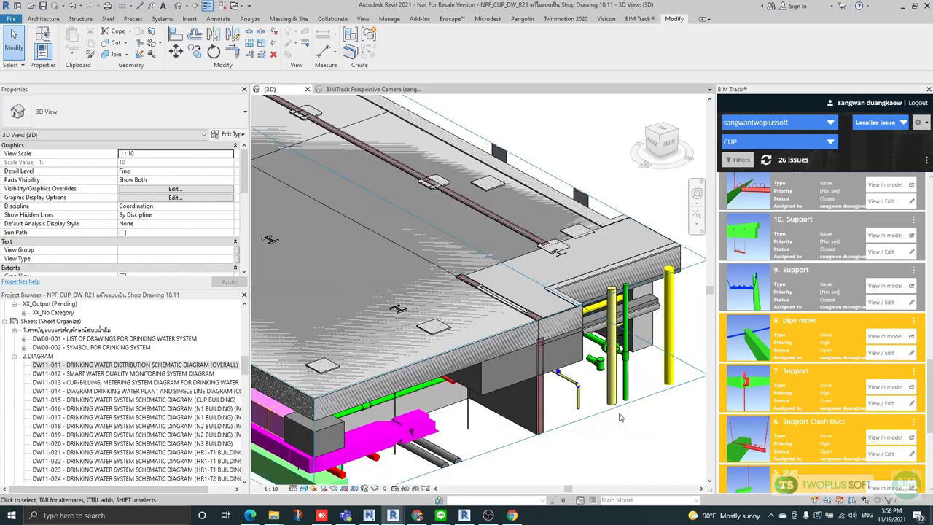
View the whole 3D model from the back and show BIM Track issue 8, "pipe move", in the model.
scroll(621, 418, "down", 5)
middle_click_drag(620, 418, 497, 331, "shift")
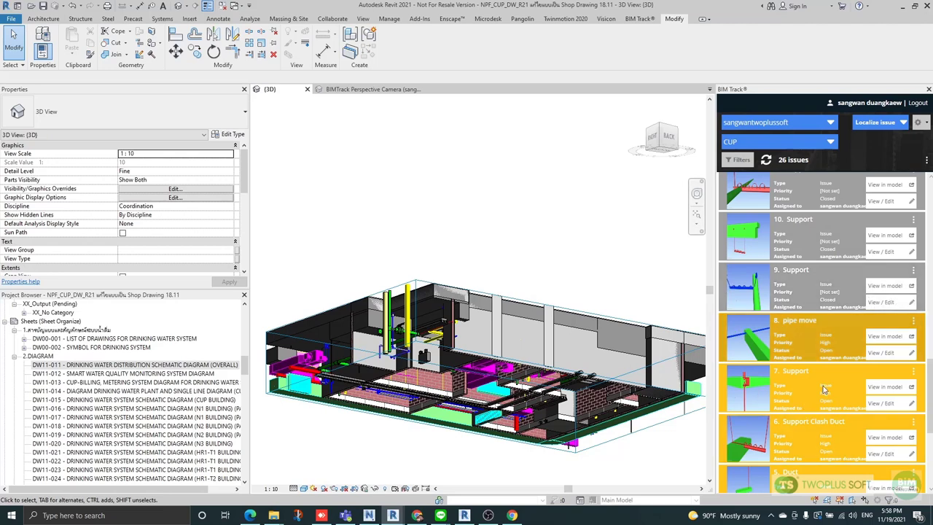
left_click(886, 338)
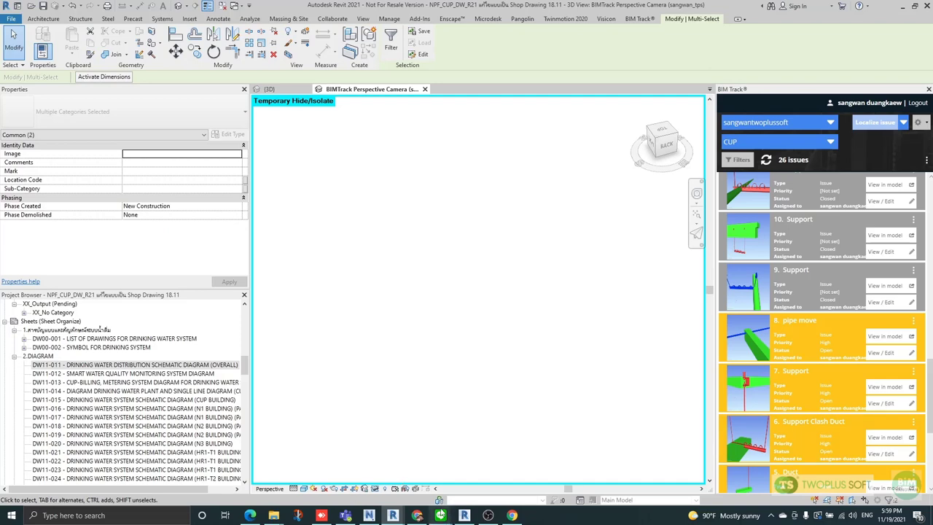
Switch to Navisworks Manage and examine Clash31 and Clash32 of the DW VS ALL clash report, orbiting closely around Clash32.
left_click(369, 515)
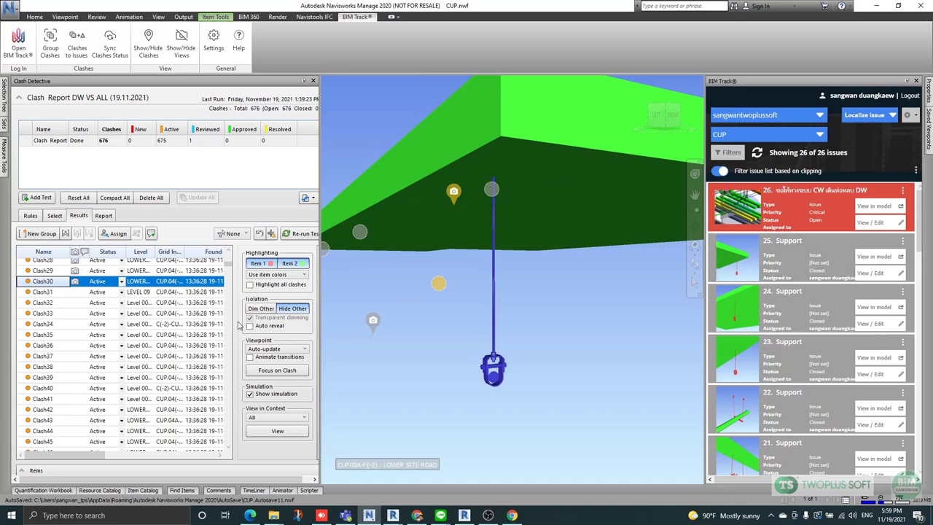
left_click(44, 292)
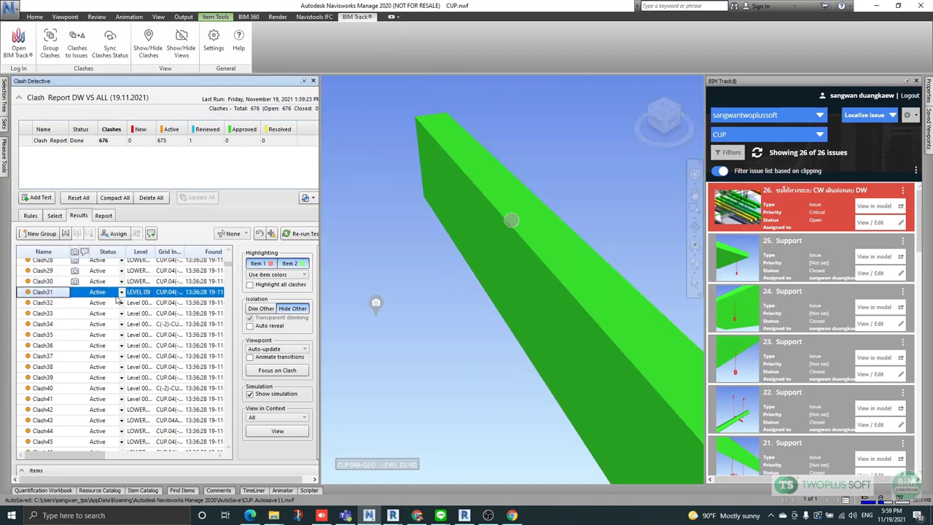
left_click(54, 305)
scroll(509, 287, "up", 6)
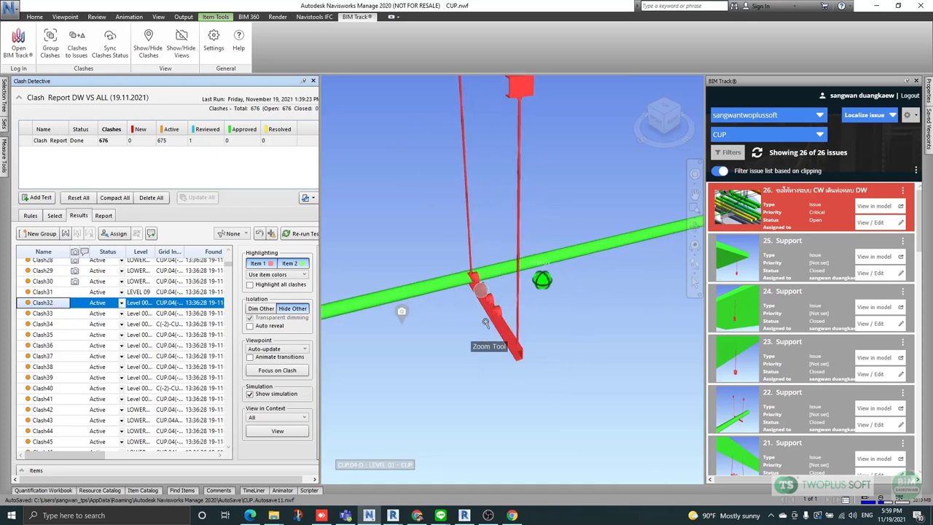
scroll(509, 287, "up", 3)
middle_click_drag(518, 285, 481, 361, "shift")
mouse_move(476, 275)
middle_mouse_down("shift")
mouse_move(485, 312)
mouse_move(535, 329)
mouse_move(542, 322)
mouse_move(470, 289)
mouse_move(529, 318)
mouse_move(491, 314)
mouse_move(550, 315)
mouse_move(549, 328)
middle_mouse_up("shift")
scroll(538, 322, "up", 1)
scroll(550, 315, "down", 1)
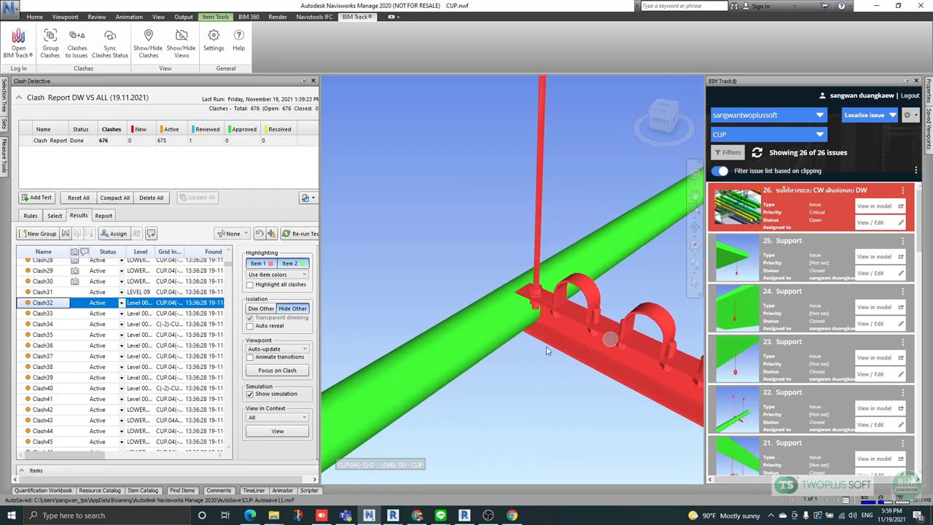
scroll(441, 247, "down", 3)
scroll(440, 246, "up", 2)
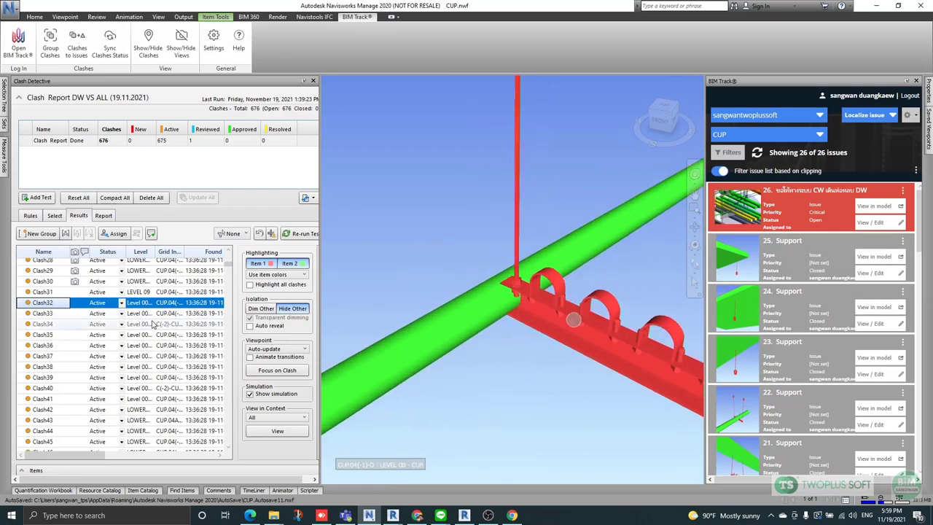
Review Clash33, Clash34, Clash36 and Clash39 of the DW VS ALL report, and look further down the results.
left_click(41, 313)
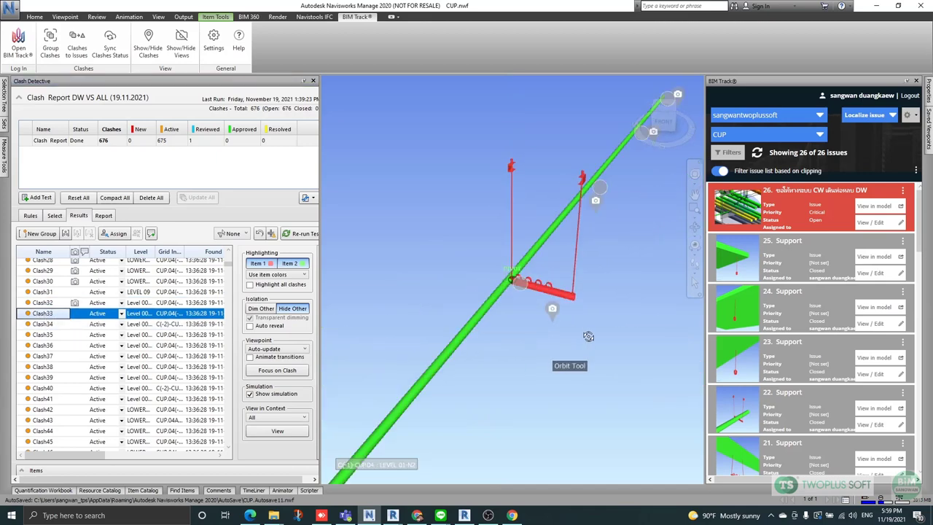
left_click(51, 325)
left_click(52, 346)
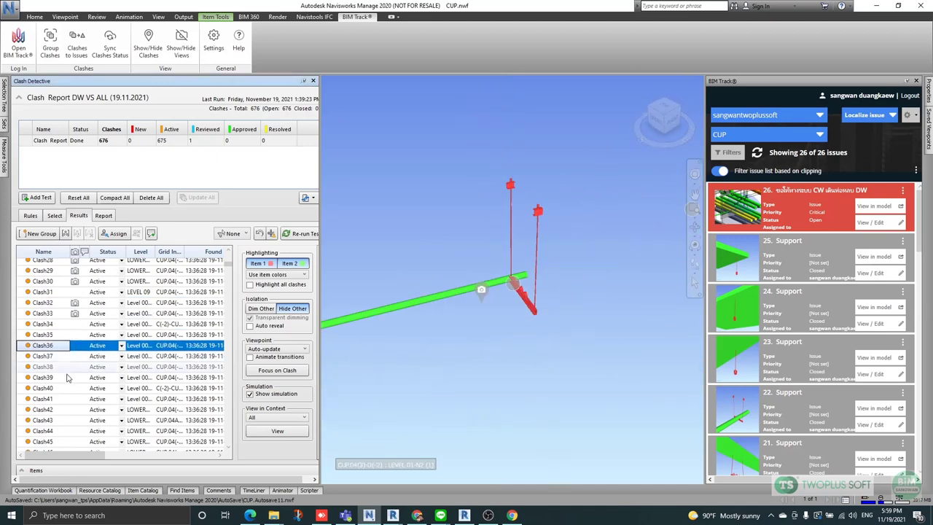
left_click(67, 377)
scroll(65, 350, "down", 13)
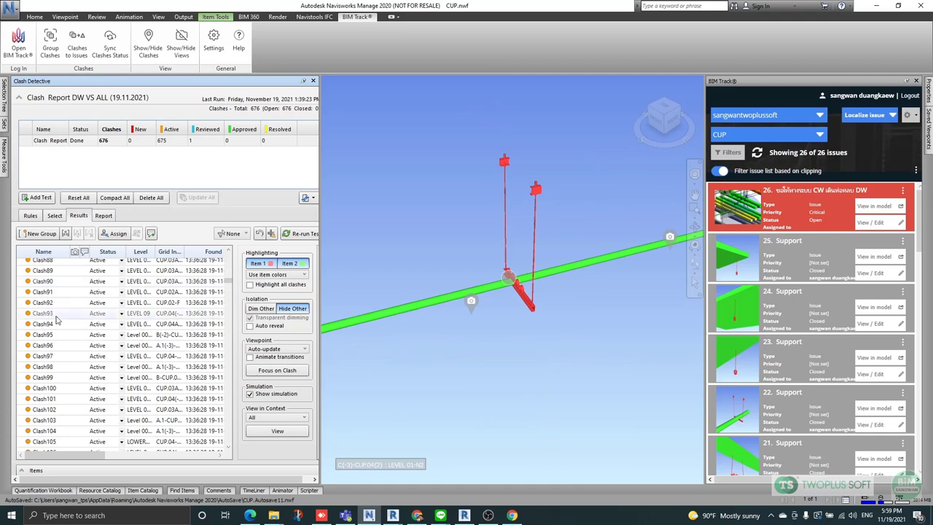
scroll(60, 313, "up", 7)
Examine Clash50 between the pipe support and the beam from several sides, comparing it with Clash49.
left_click(58, 321)
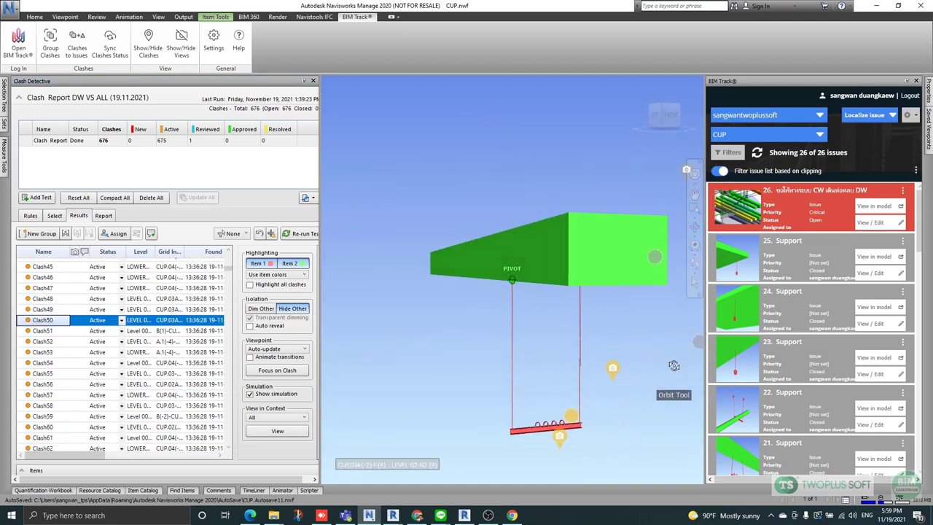
middle_click_drag(662, 393, 552, 383, "shift")
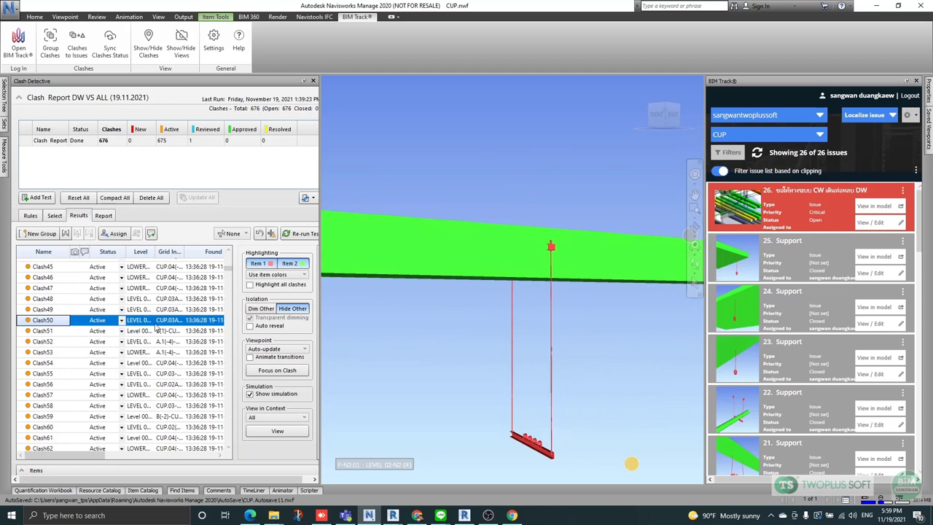
key("Up")
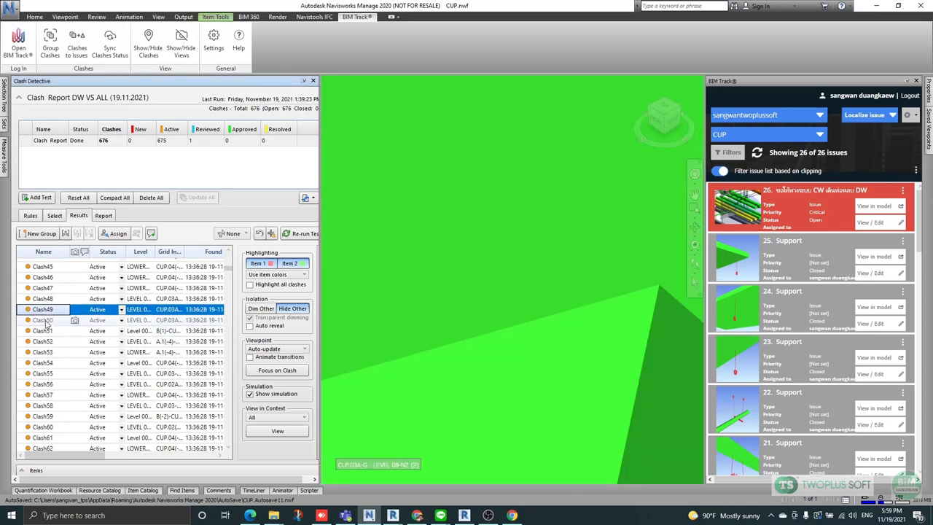
left_click(44, 320)
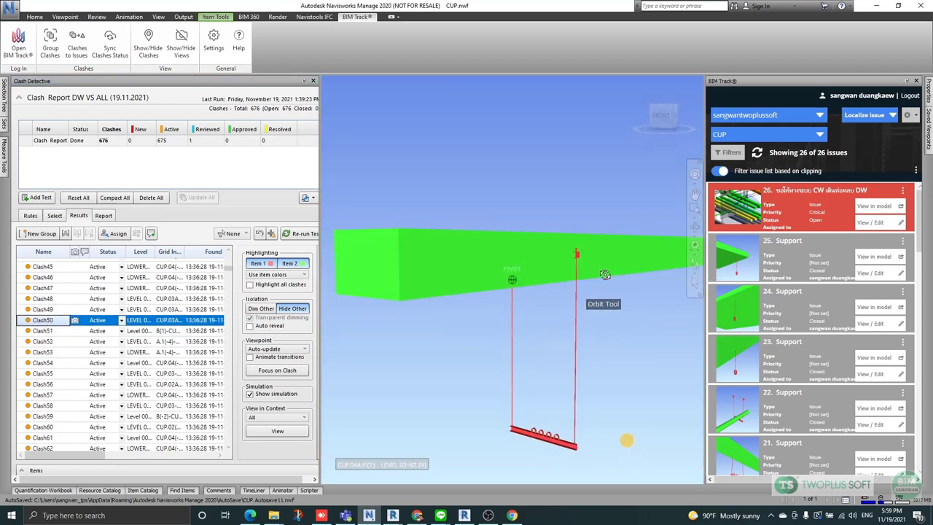
middle_click_drag(604, 274, 572, 349, "shift")
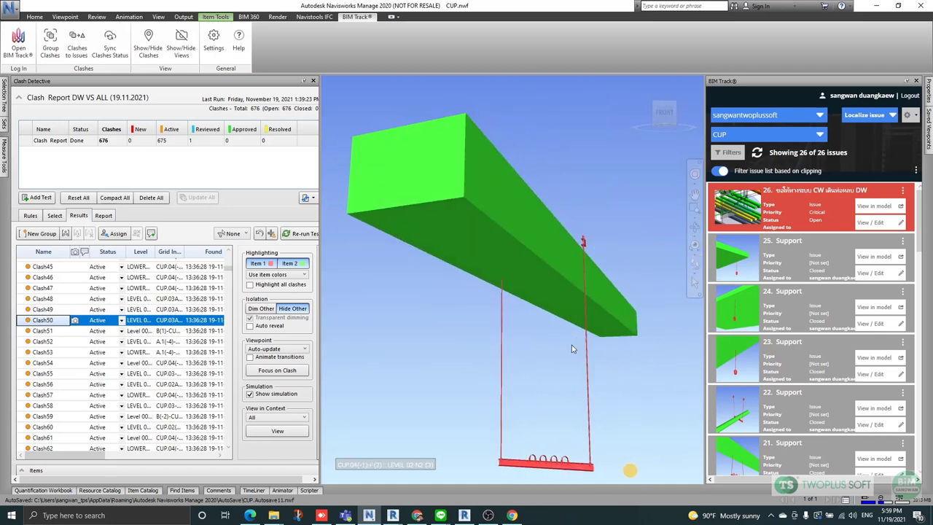
Check the element properties of the beam in Clash50 and inspect the beam from another side.
left_click(499, 257)
mouse_move(929, 98)
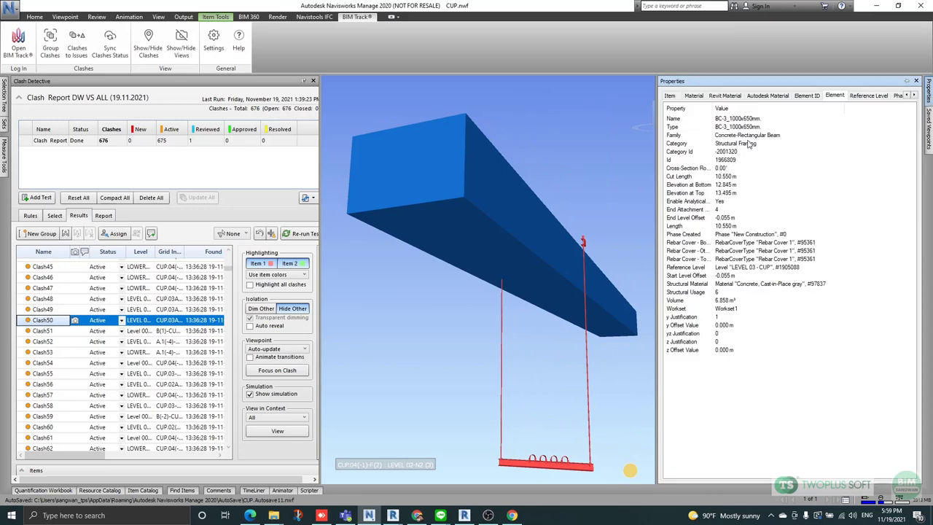
left_click(571, 178)
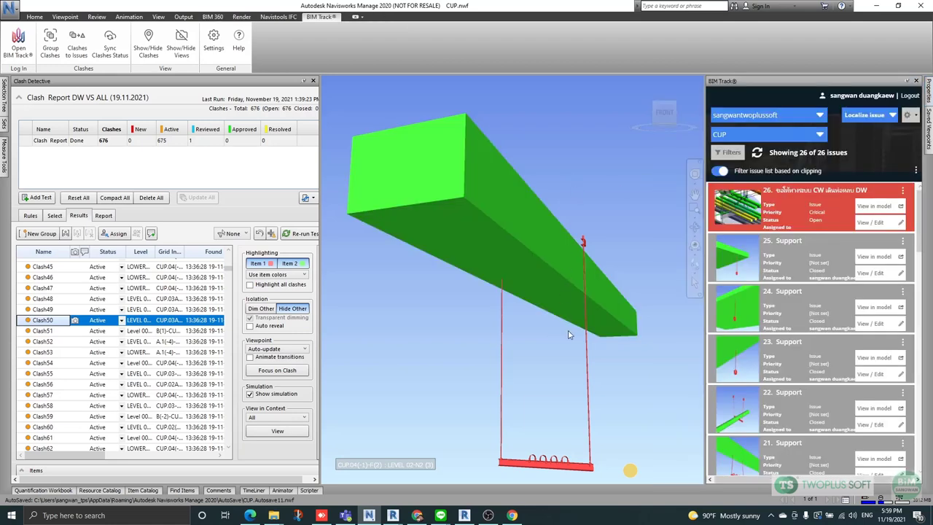
left_click(589, 329)
middle_click_drag(600, 358, 576, 369, "shift")
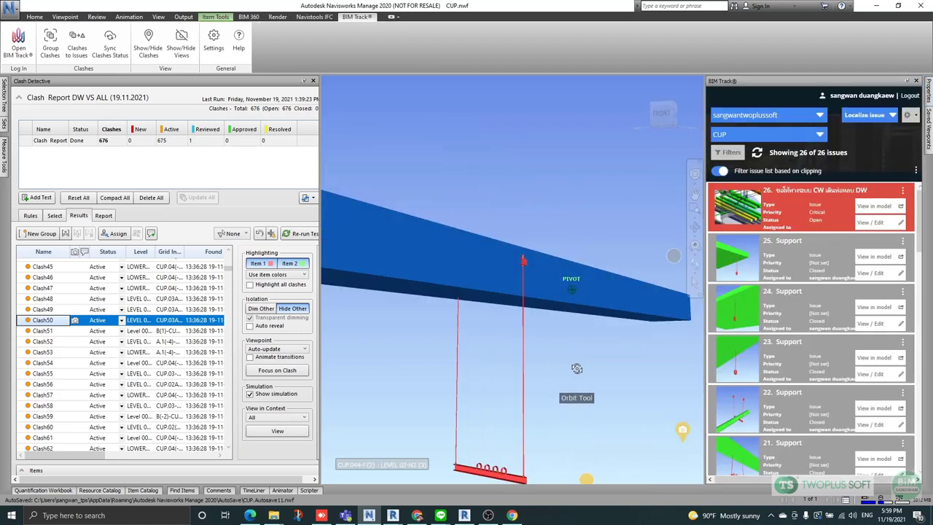
Select the support in Clash50, frame it beneath the beam, and publish a BIM Track issue titled "Support" from this view.
left_click(458, 366)
middle_click_drag(491, 382, 487, 353, "shift")
scroll(434, 337, "up", 4)
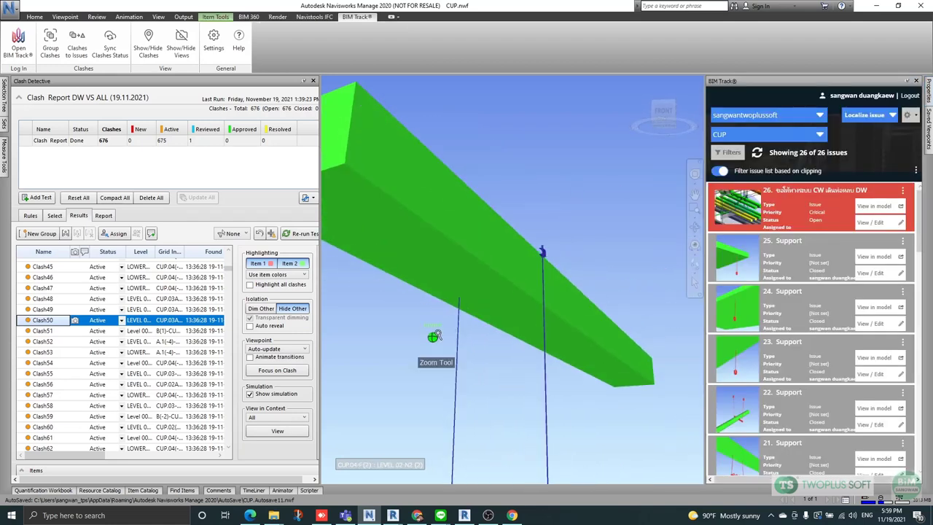
scroll(464, 311, "down", 5)
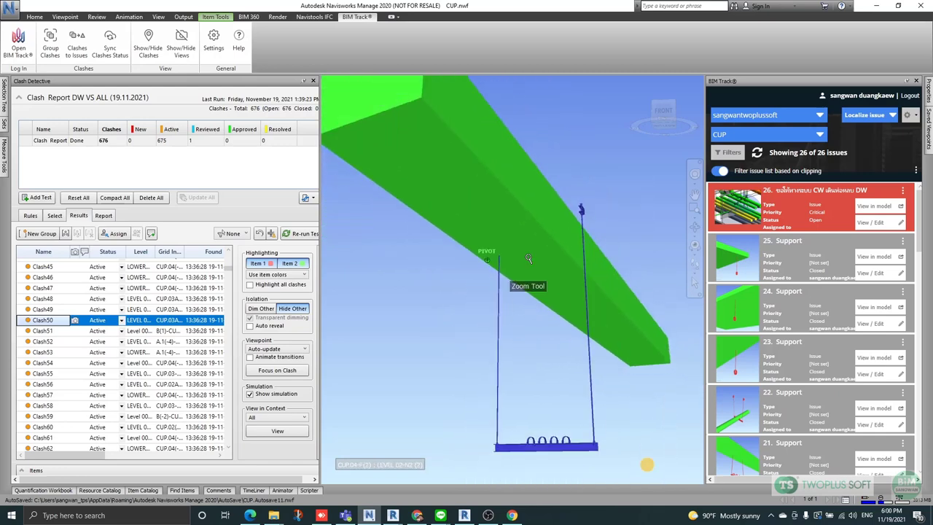
scroll(528, 292, "up", 3)
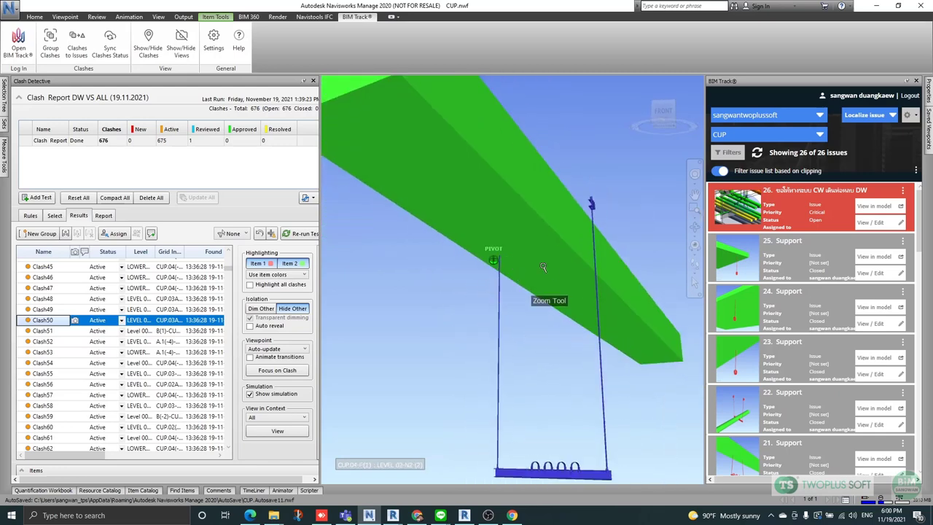
left_click(864, 115)
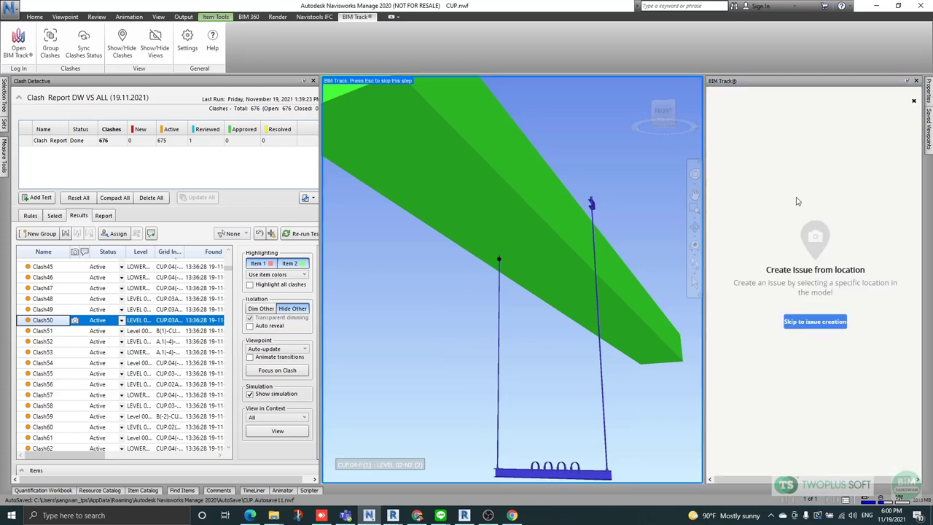
key("Escape")
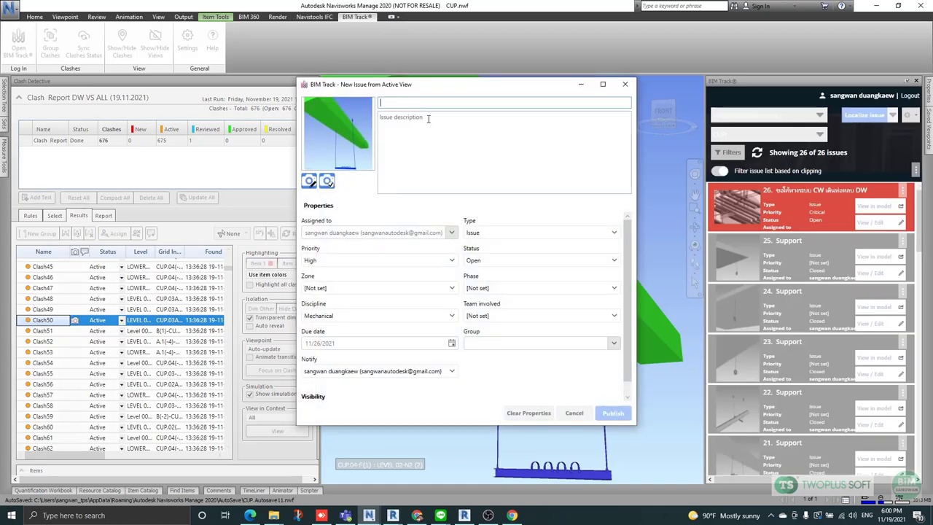
type("Support")
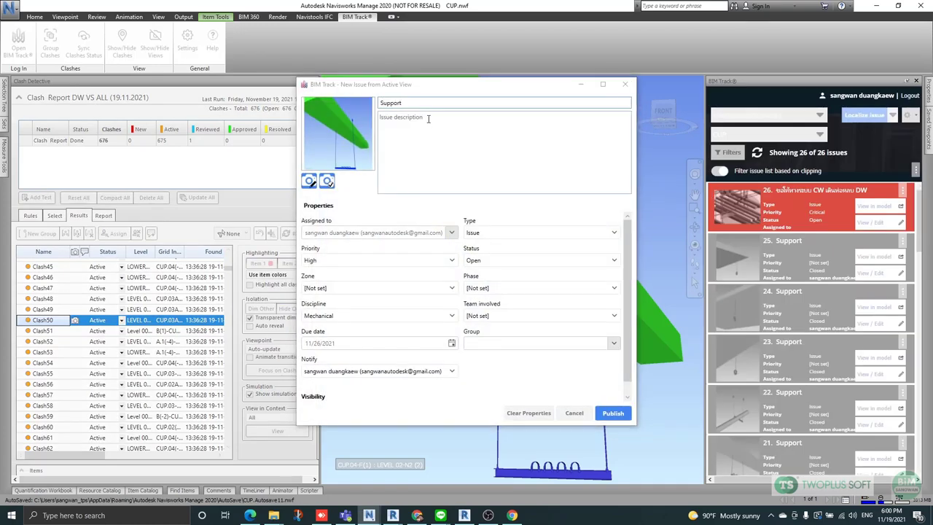
key("Return")
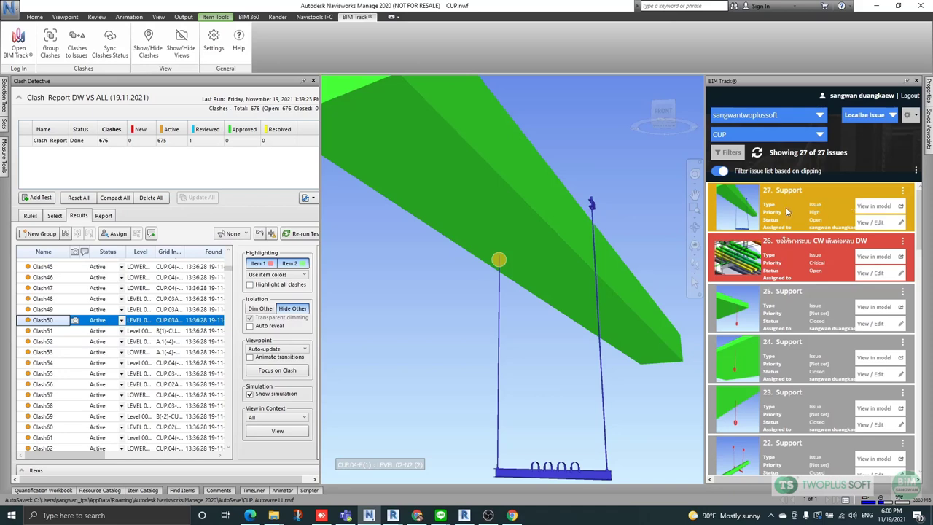
Switch to the Revit model and refresh the BIM Track issue list to load the newest issue.
left_click(878, 7)
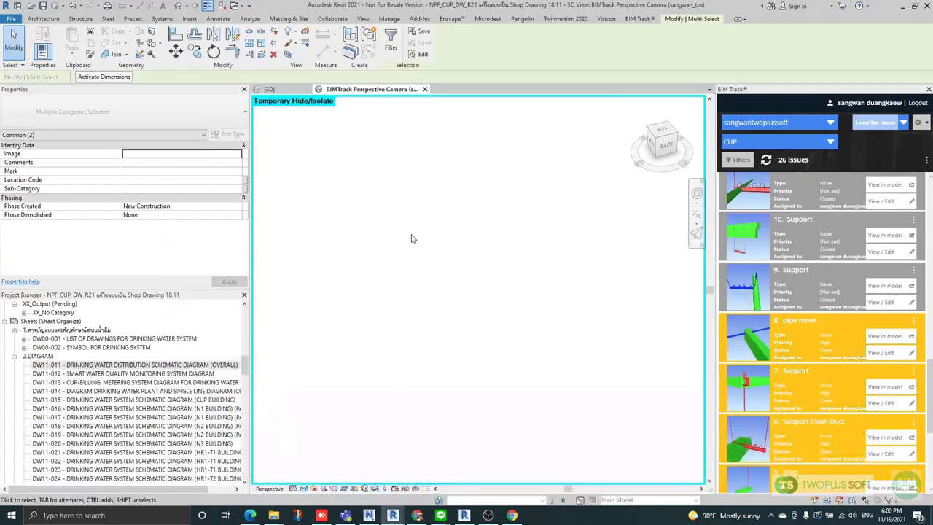
scroll(822, 211, "up", 5)
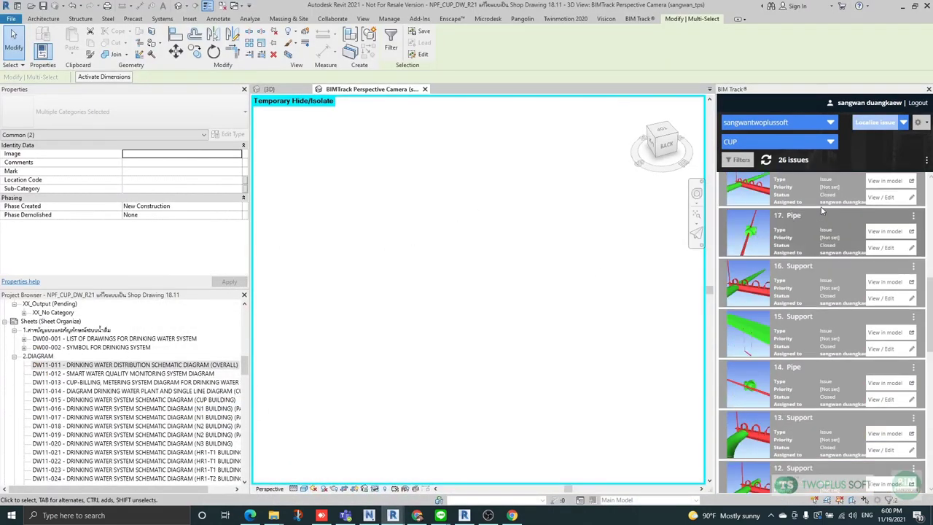
scroll(822, 211, "up", 1)
left_click(766, 161)
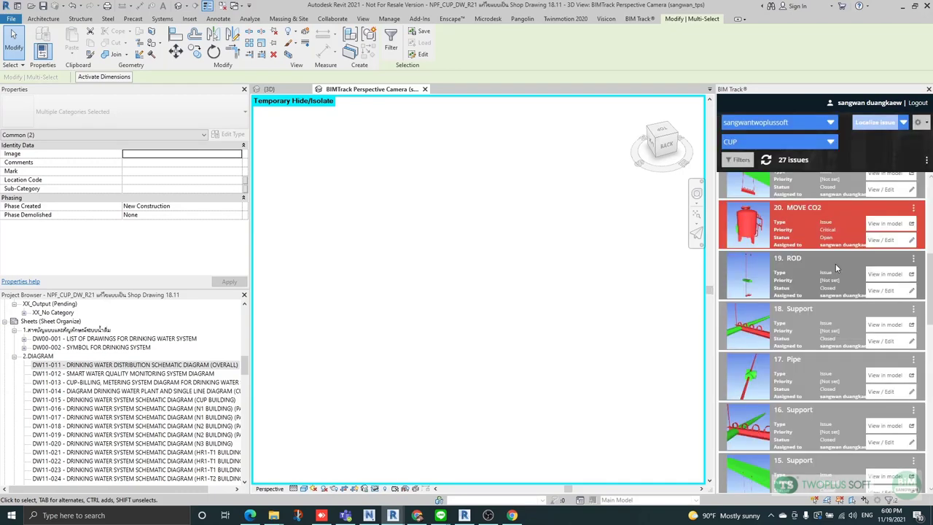
scroll(856, 319, "up", 2)
scroll(856, 319, "up", 3)
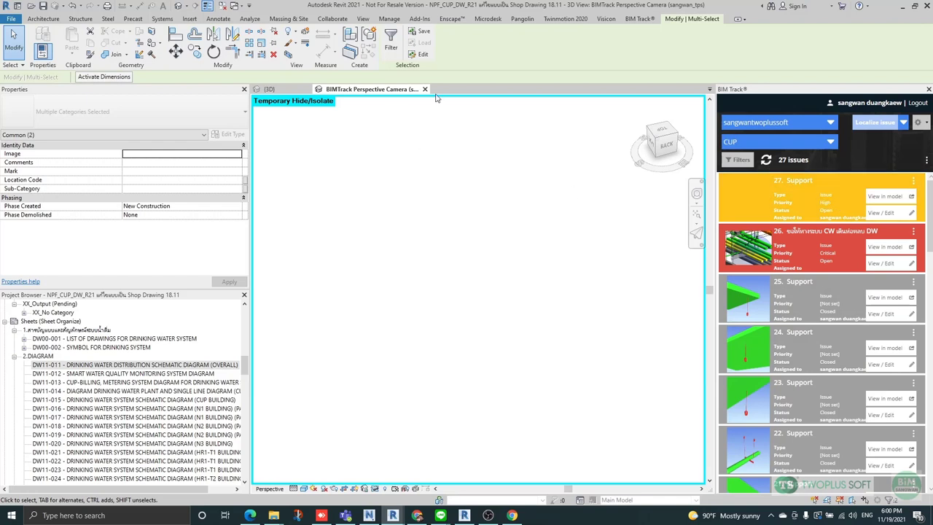
Show issue 27, "Support", in the model and crop the 3D view to a selection box around its elements.
left_click(299, 89)
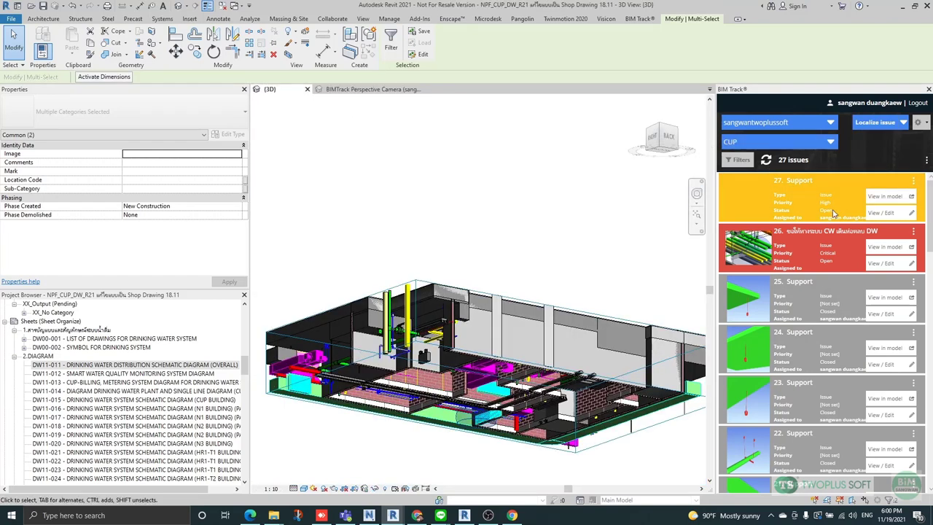
left_click(893, 197)
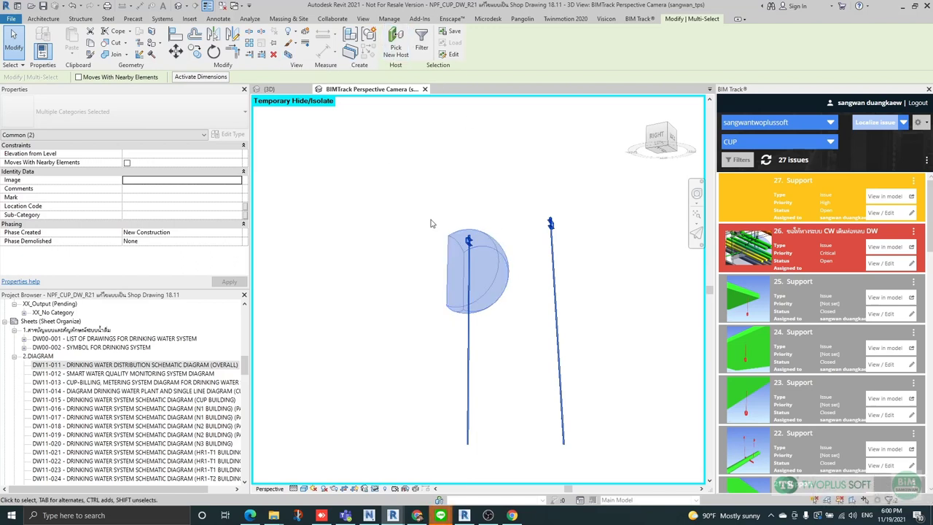
left_click(287, 55)
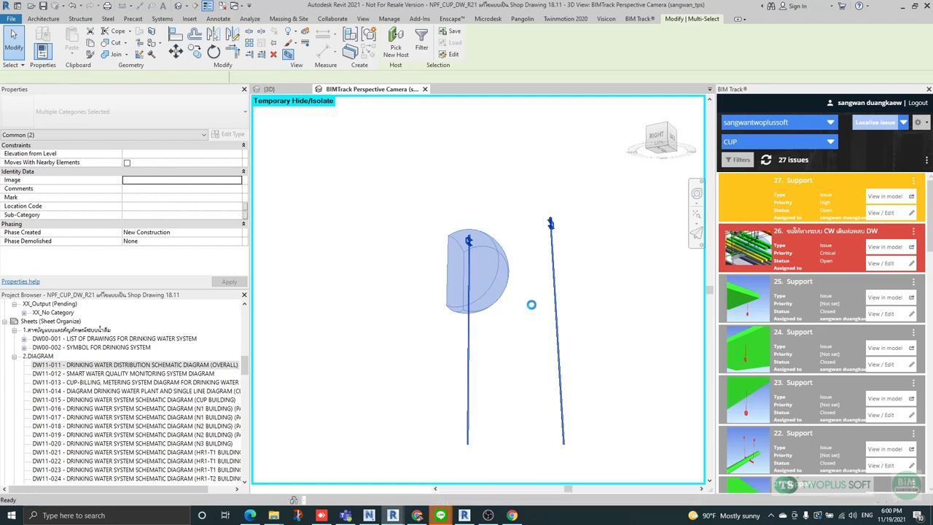
scroll(631, 312, "up", 2)
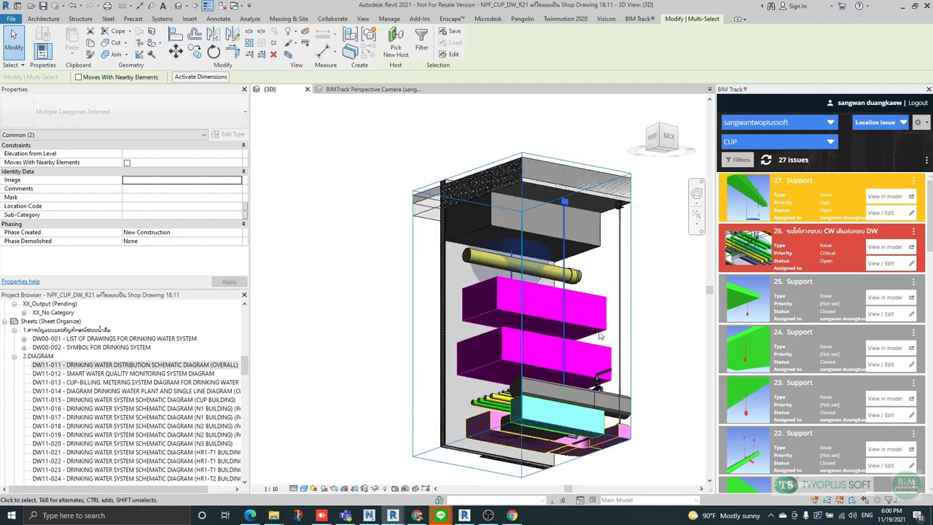
middle_click_drag(569, 321, 631, 354, "shift")
scroll(588, 277, "up", 1)
Select the 700x125 support under the beam and view it from the side.
left_click(587, 274)
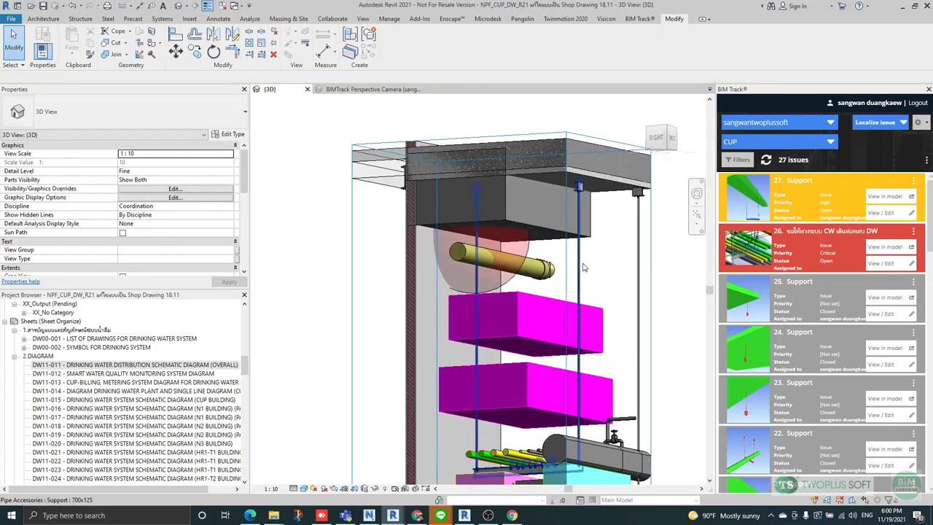
left_click(581, 260)
middle_click_drag(503, 323, 562, 318, "shift")
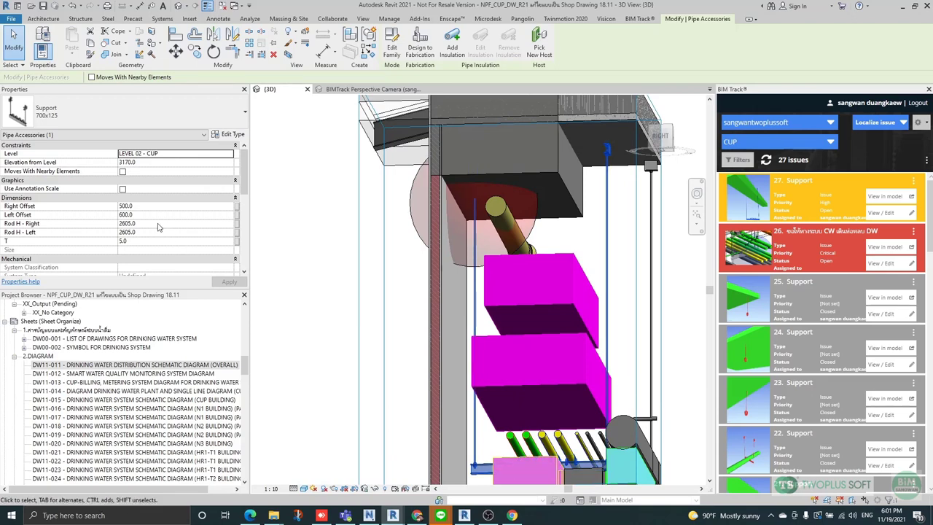
Set the support's Rod H - Left to 2000 and check the rod top against the beam.
left_click(162, 234)
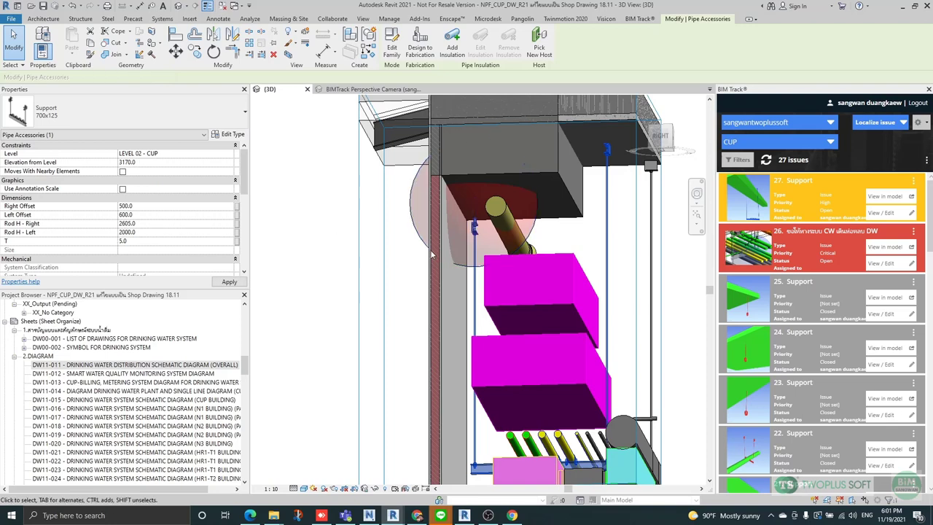
scroll(467, 240, "up", 4)
scroll(467, 241, "down", 4)
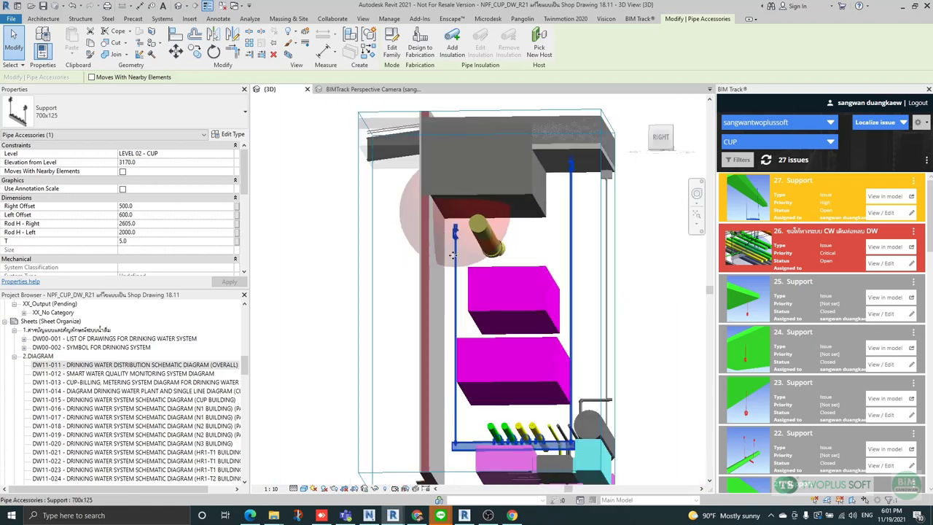
Set the support's Rod H - Left to 2200 and inspect where the rod meets the beam's underside.
scroll(452, 261, "up", 4)
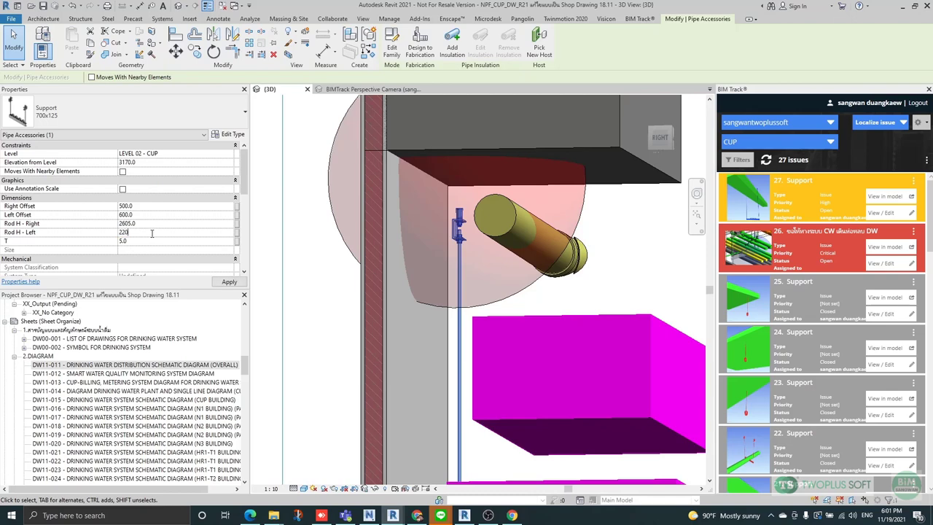
scroll(440, 165, "up", 6)
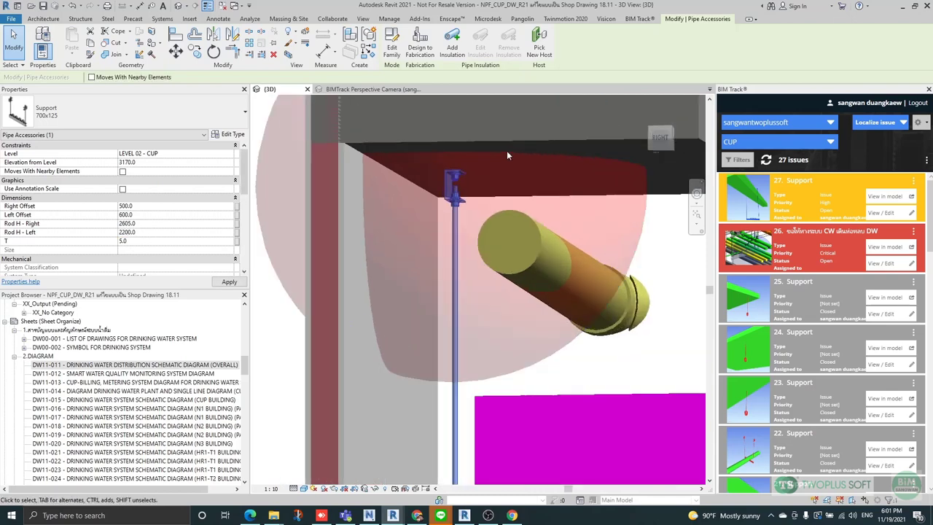
middle_click_drag(427, 186, 443, 241, "shift")
scroll(444, 217, "down", 6)
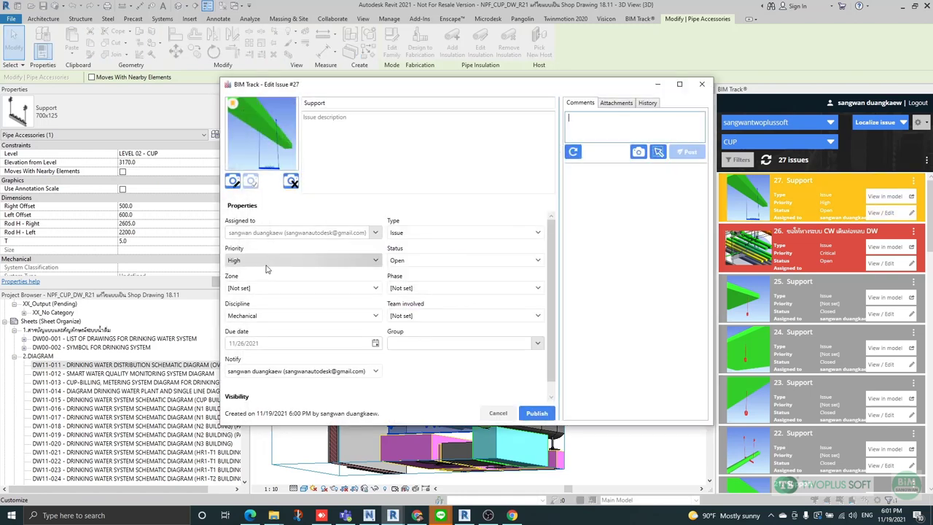
Clear issue 27's priority to [Not set], set its status to Closed and publish the update.
left_click(267, 260)
left_click(250, 281)
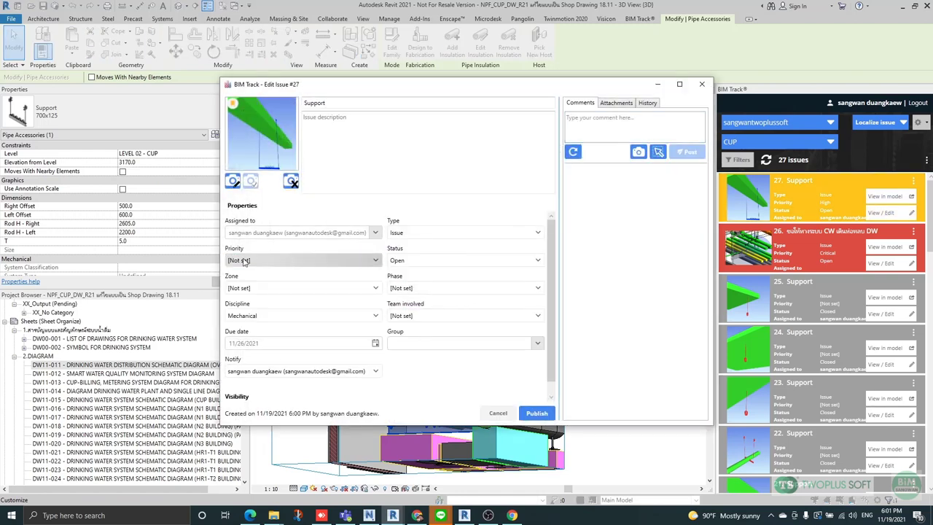
left_click(426, 263)
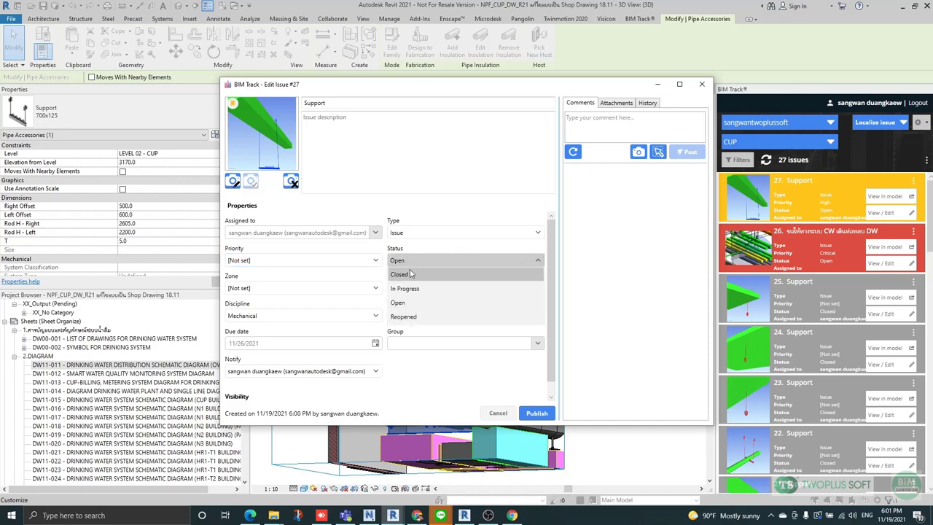
left_click(411, 274)
left_click(537, 412)
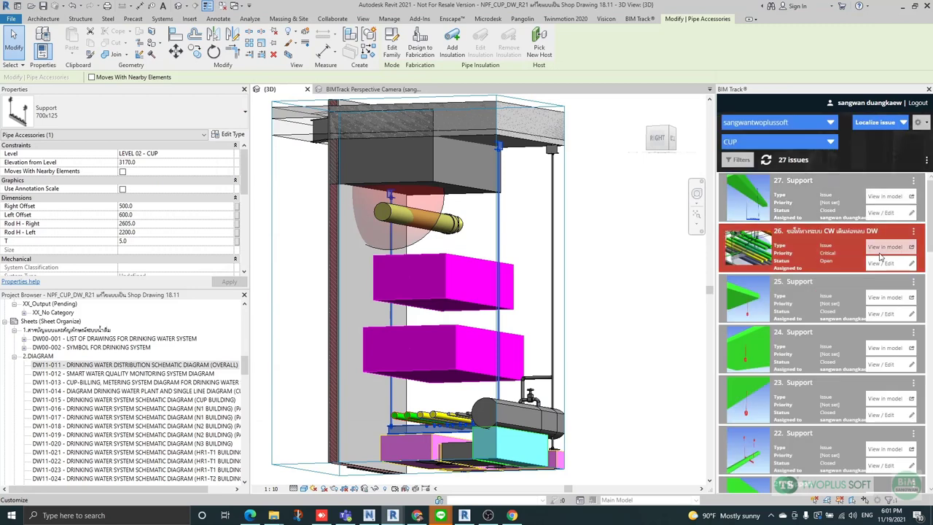
Inspect the corrected support and the pipes it carries up close from the right side.
middle_click_drag(438, 358, 478, 357, "shift")
middle_click_drag(482, 415, 460, 399, "shift")
scroll(496, 420, "up", 3)
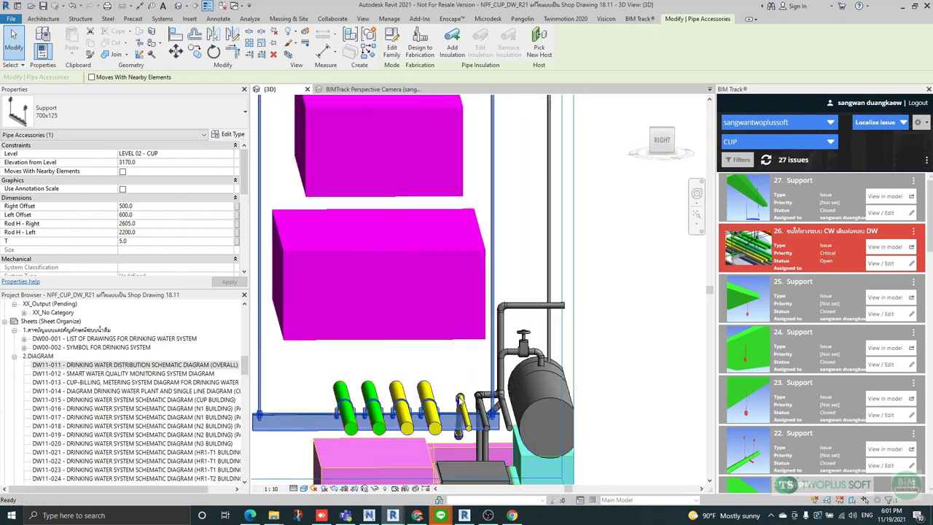
Switch to the BIM Track web hub in the browser and browse the CUP project's issues as a thumbnail grid.
left_click(904, 6)
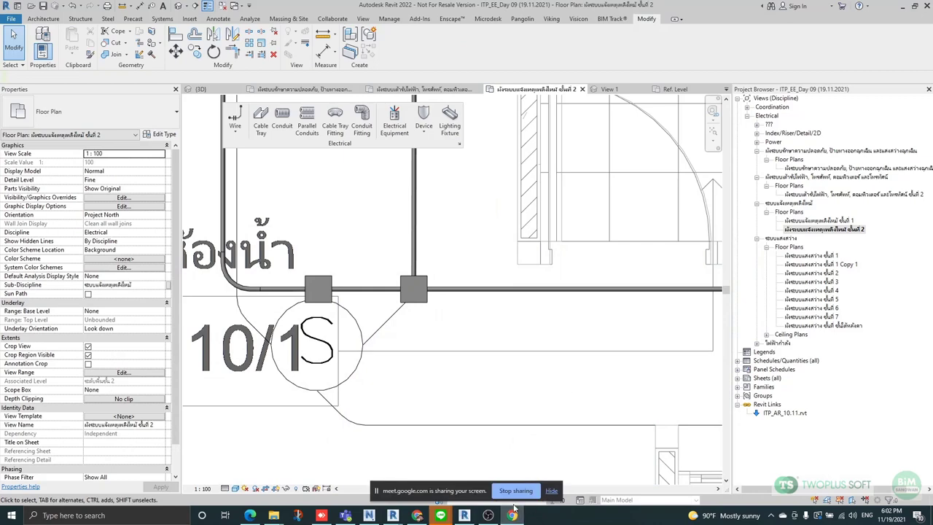
left_click(417, 516)
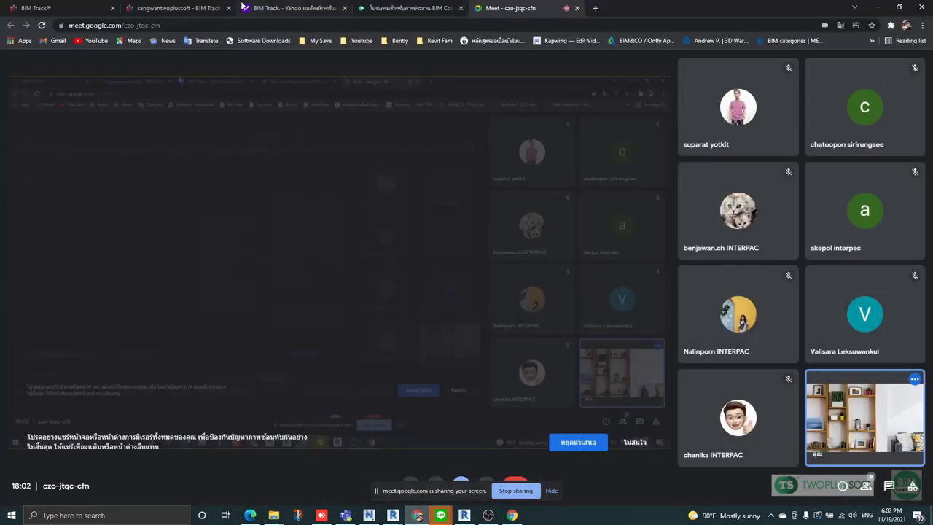
left_click(242, 7)
left_click(179, 8)
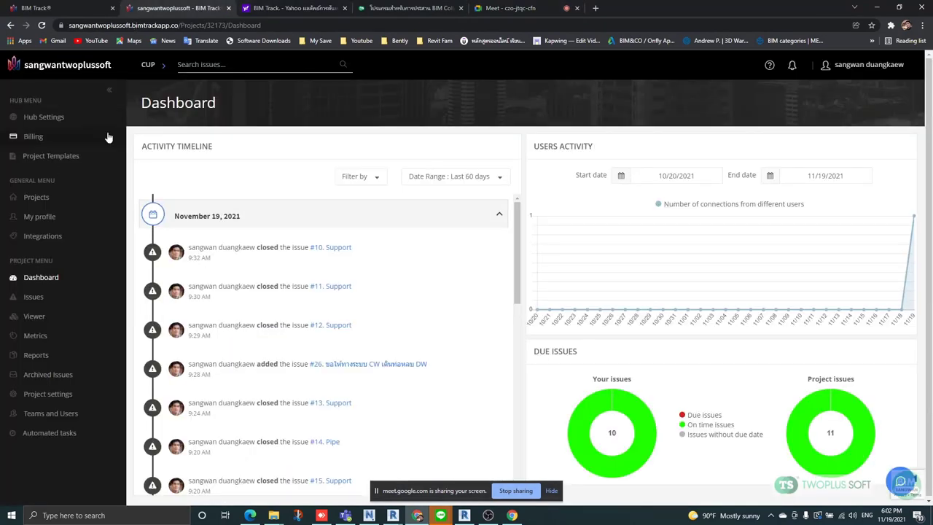
left_click(54, 8)
left_click(157, 9)
left_click(32, 321)
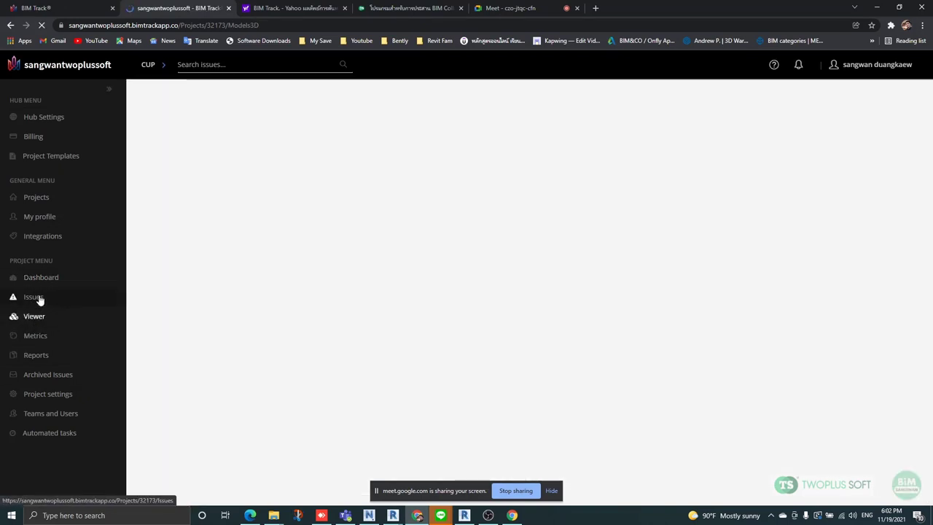
left_click(39, 299)
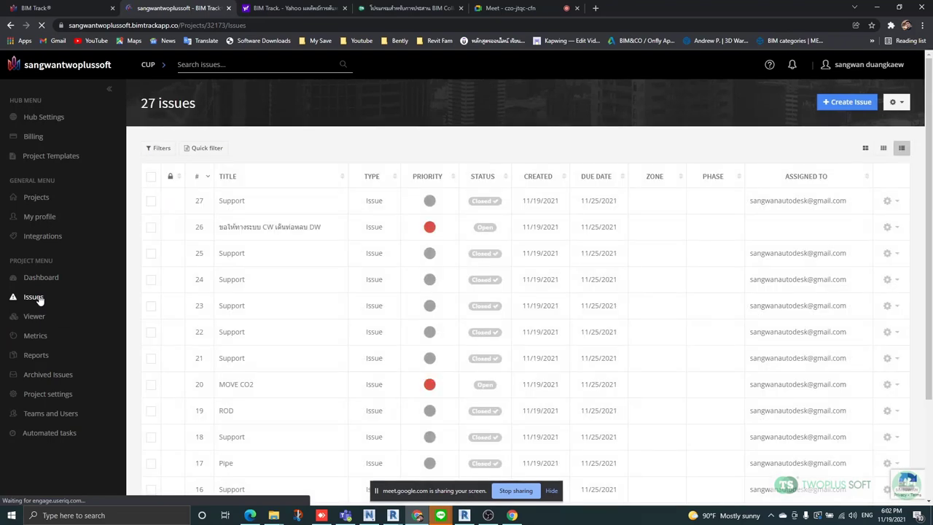
left_click(884, 150)
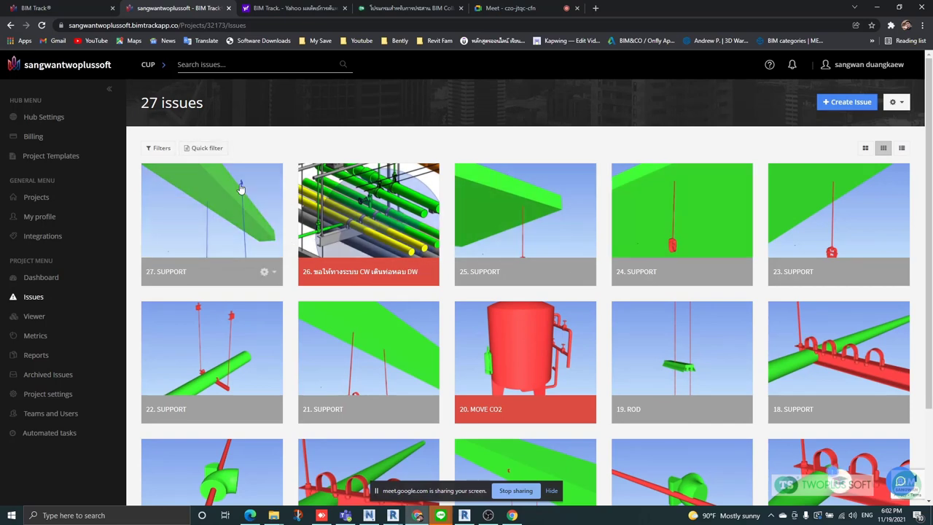
scroll(286, 246, "down", 3)
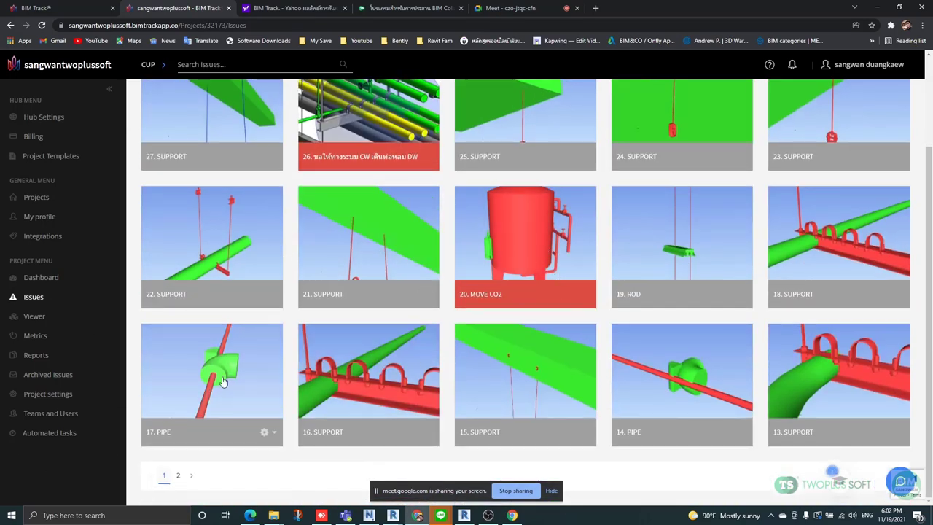
Review the project's report settings, from the filters through the metrics to the advanced options.
left_click(35, 355)
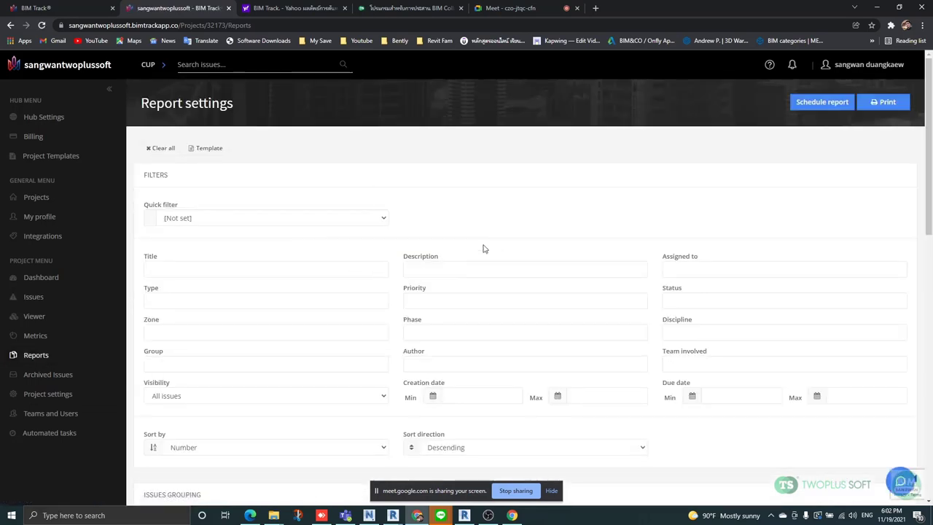
scroll(404, 271, "down", 9)
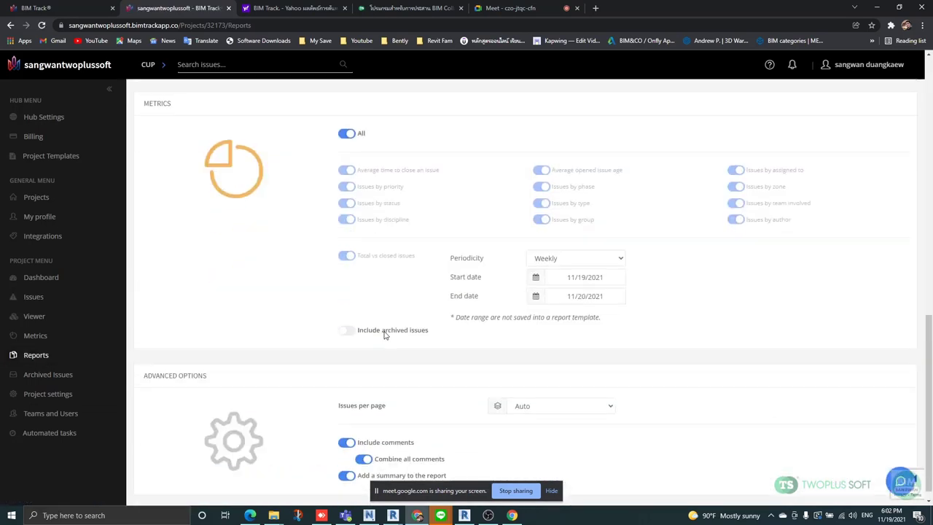
scroll(544, 285, "up", 10)
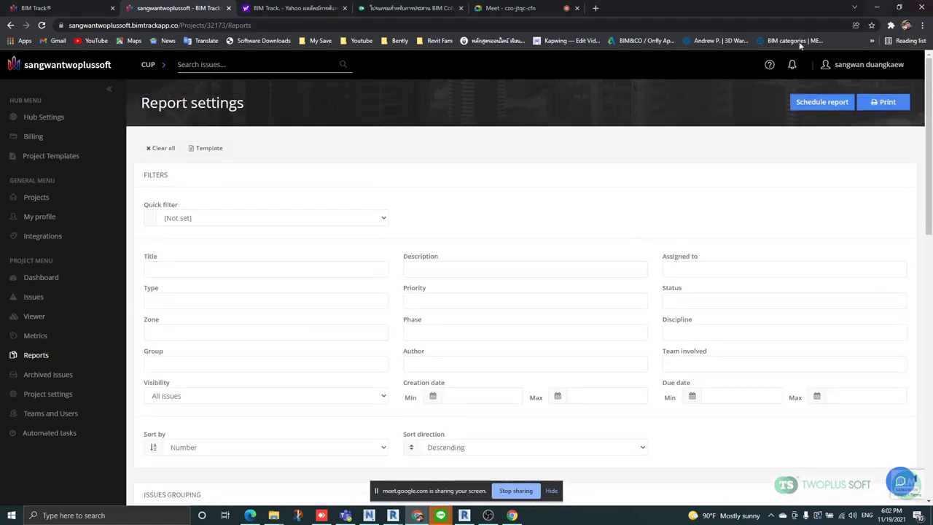
Check the project dashboard's activity timeline and due issues charts, then leave the browser.
left_click(36, 282)
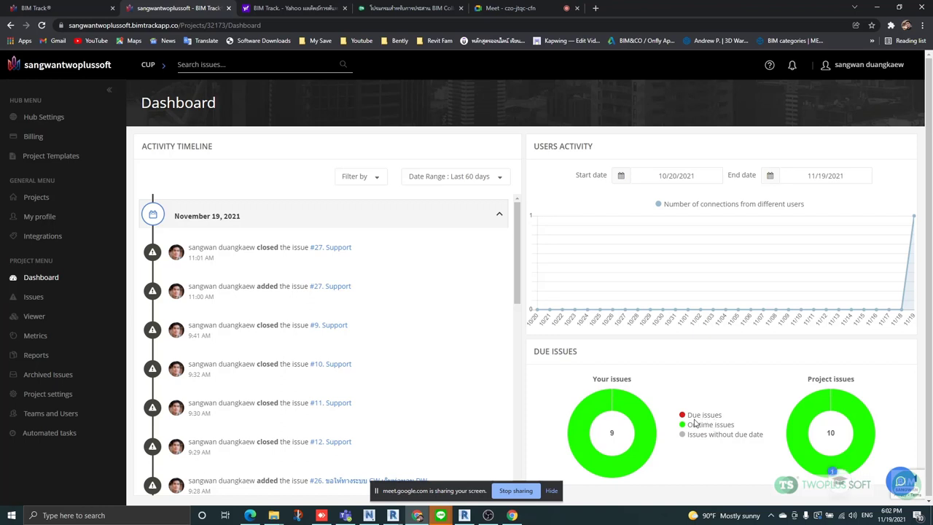
scroll(620, 441, "down", 1)
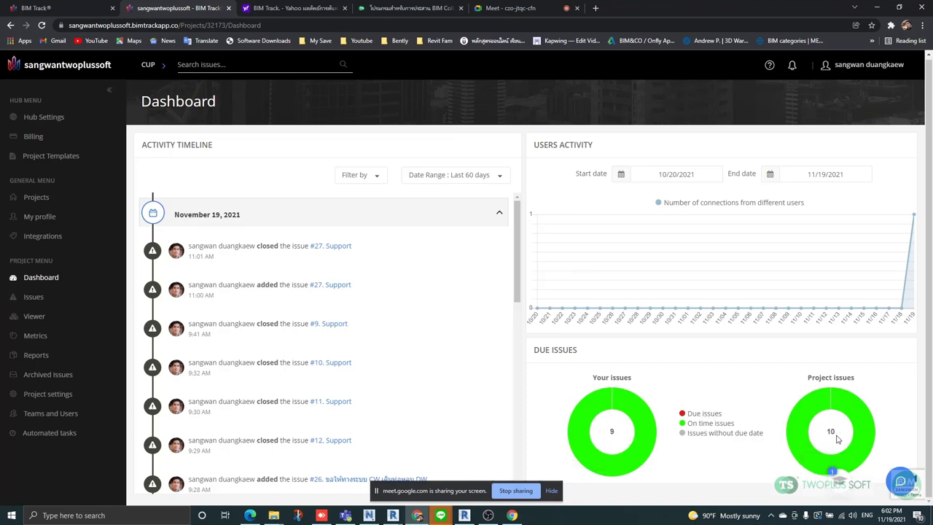
left_click(875, 9)
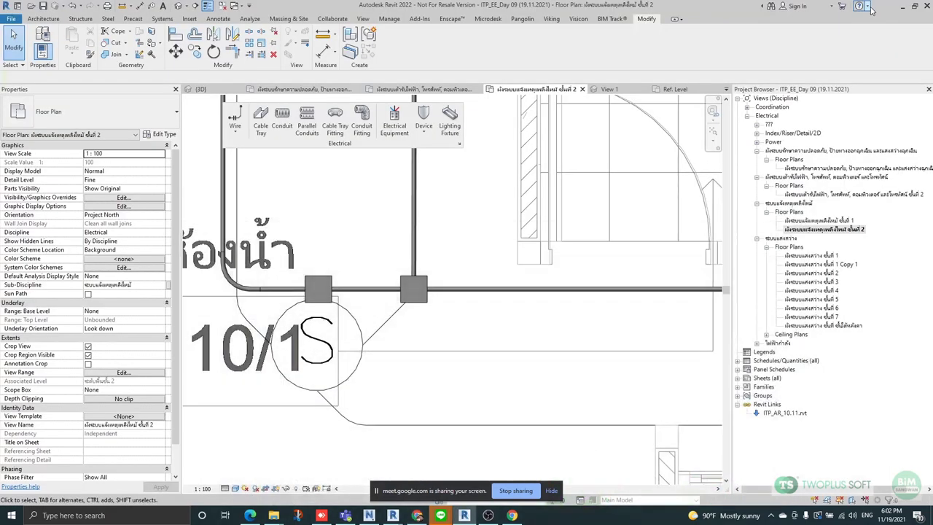
scroll(474, 277, "down", 5)
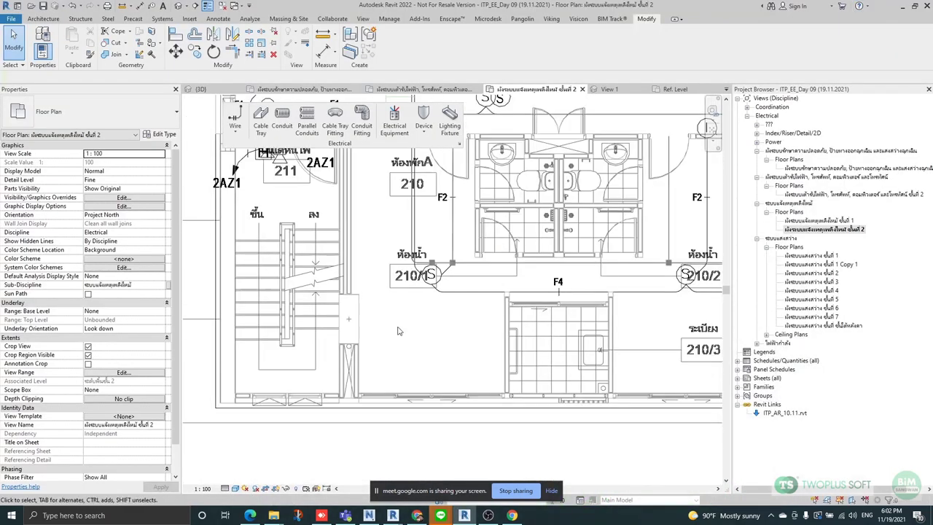
scroll(465, 316, "up", 5)
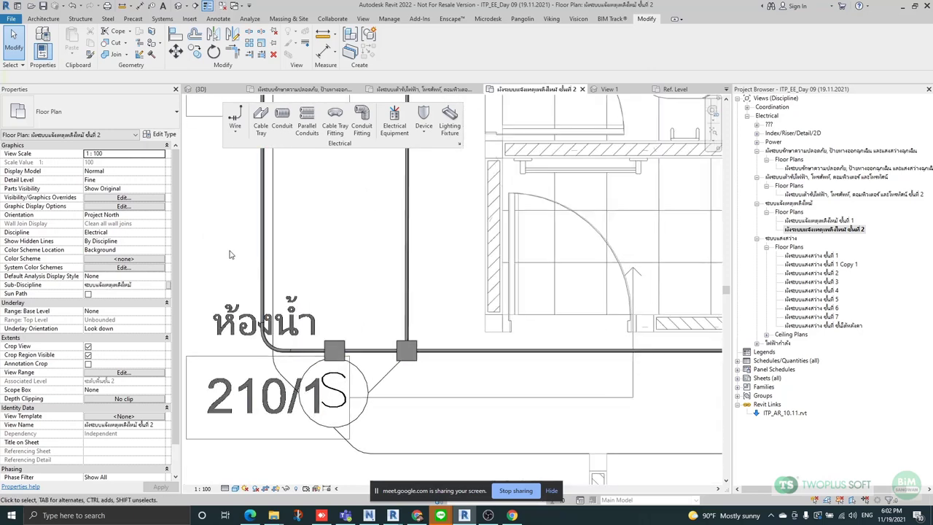
left_click_drag(227, 246, 516, 417)
scroll(365, 273, "down", 1)
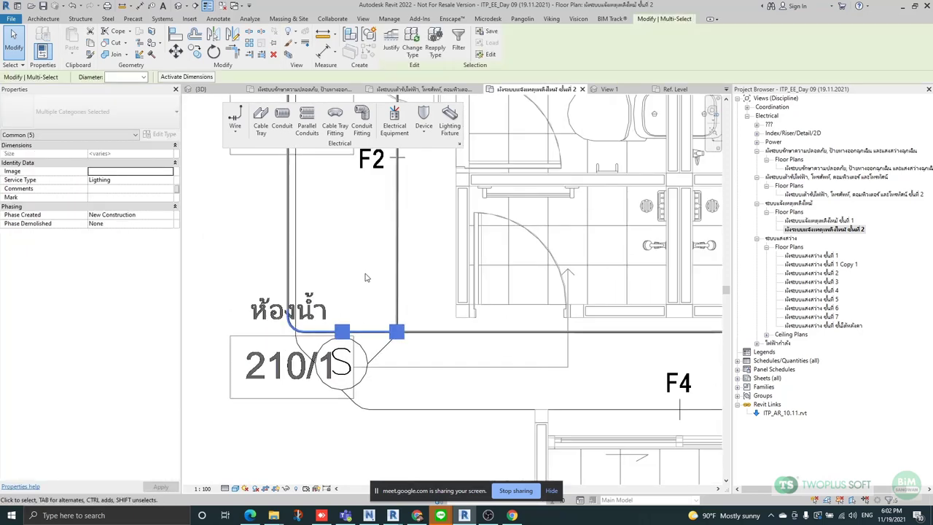
left_click(365, 274)
left_click_drag(239, 228, 532, 425)
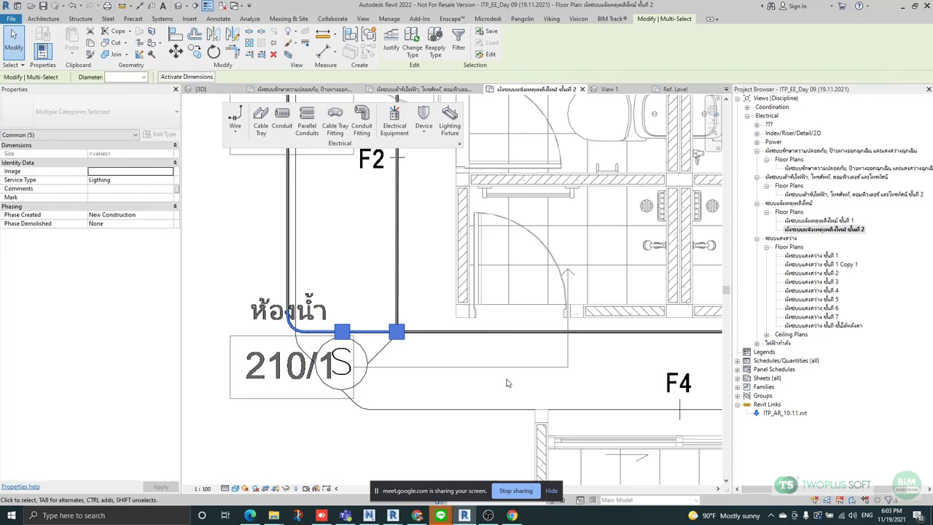
Switch to Navisworks, show the clash test's model selections and view the whole building with its issue markers.
left_click(368, 516)
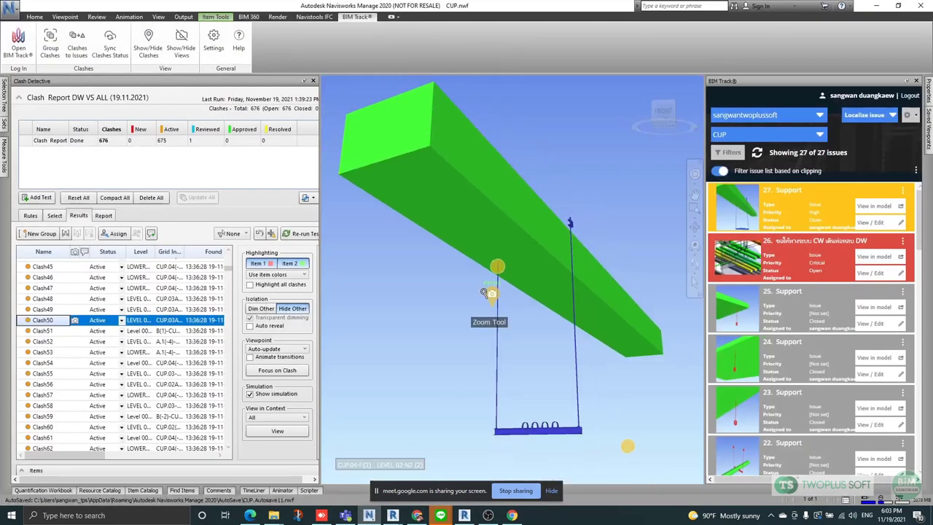
left_click(54, 216)
scroll(496, 306, "down", 8)
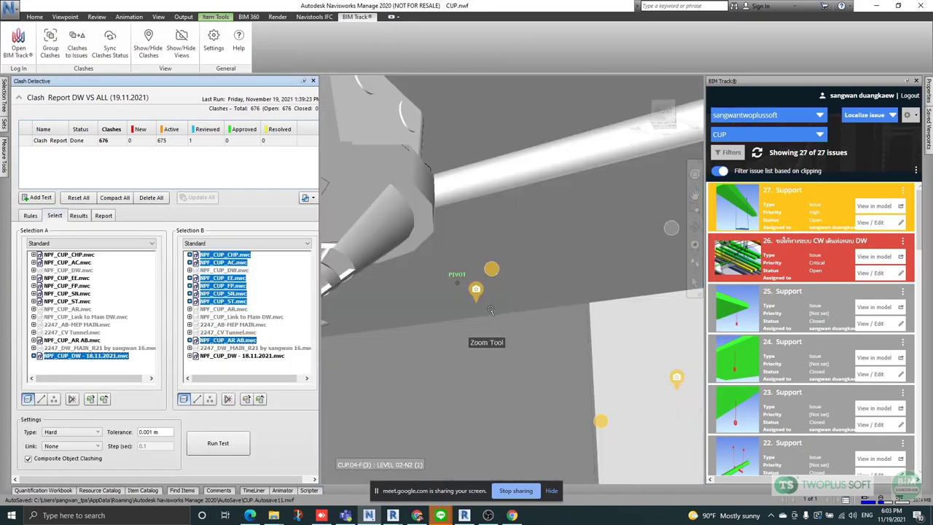
scroll(521, 290, "down", 8)
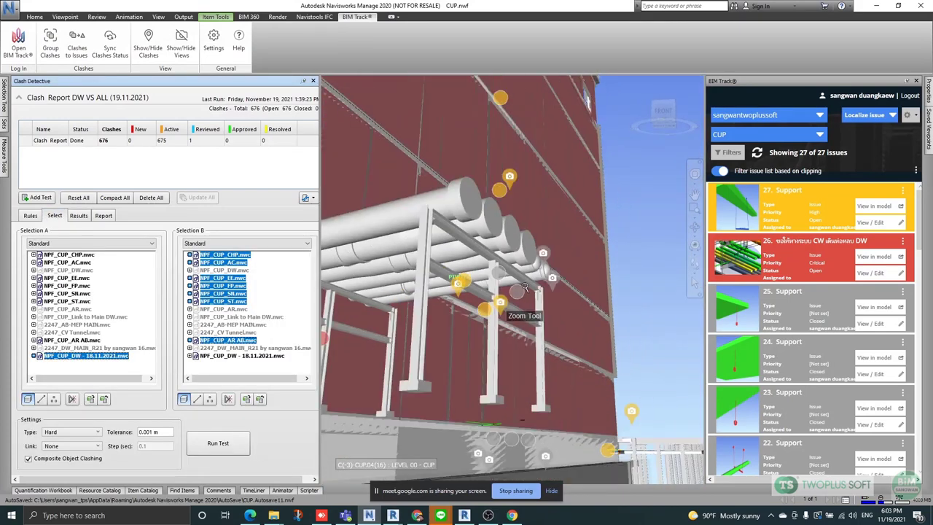
scroll(536, 294, "down", 6)
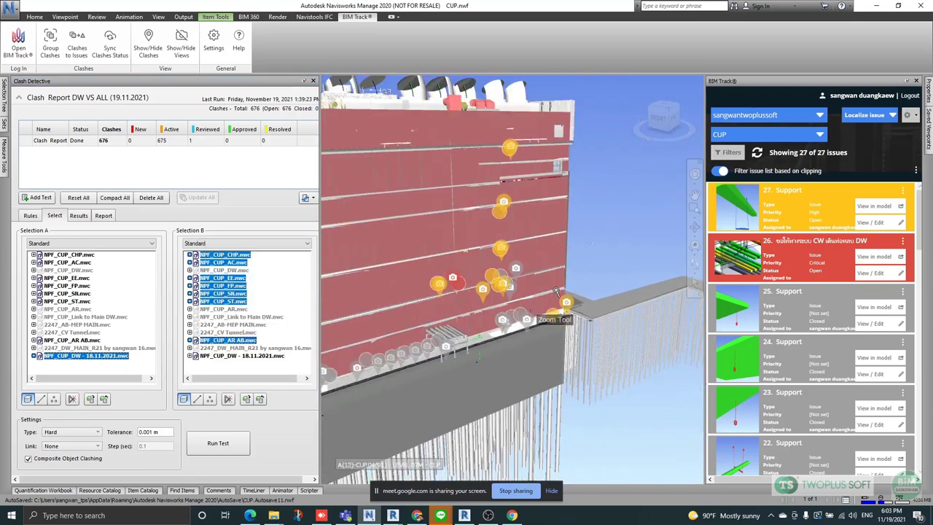
middle_click_drag(548, 291, 465, 318)
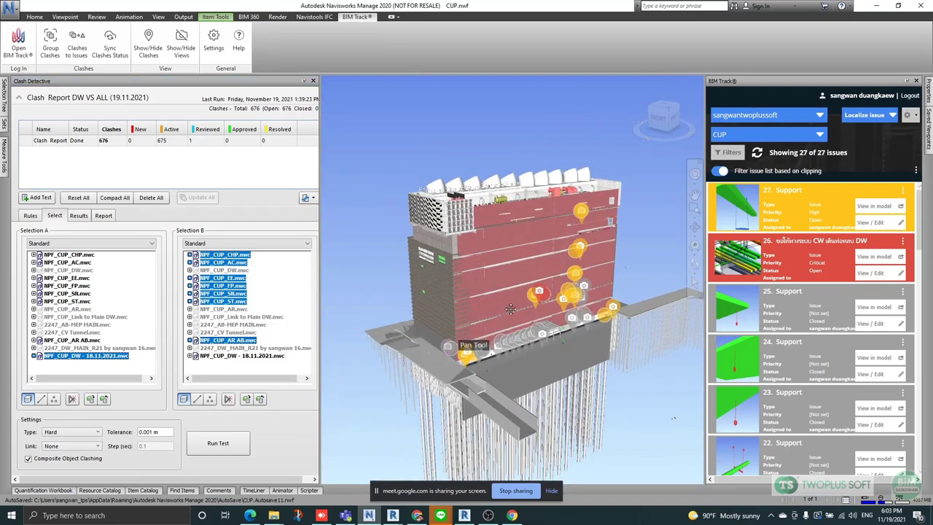
middle_click_drag(416, 368, 485, 398, "shift")
scroll(484, 398, "up", 1)
scroll(485, 398, "up", 1)
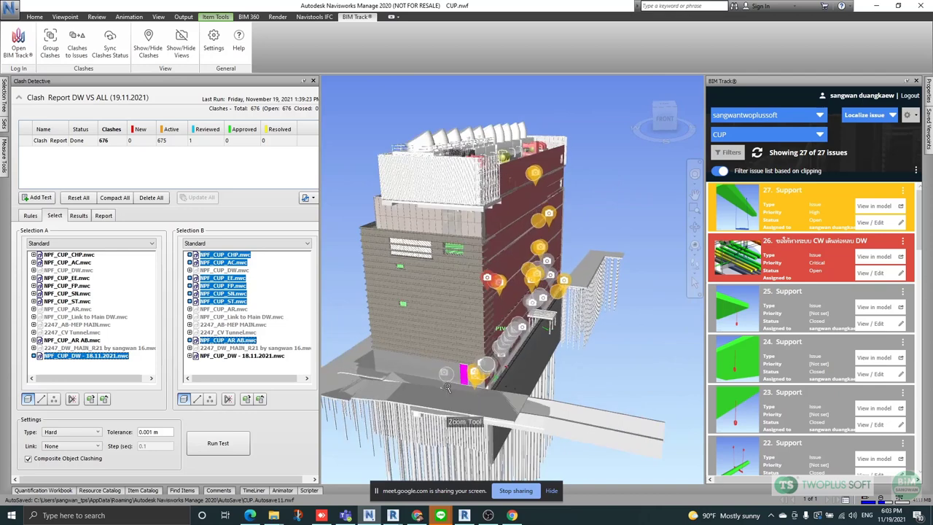
Go to the viewpoint of the grey issue marker at the building's base and look around it.
left_click(446, 377)
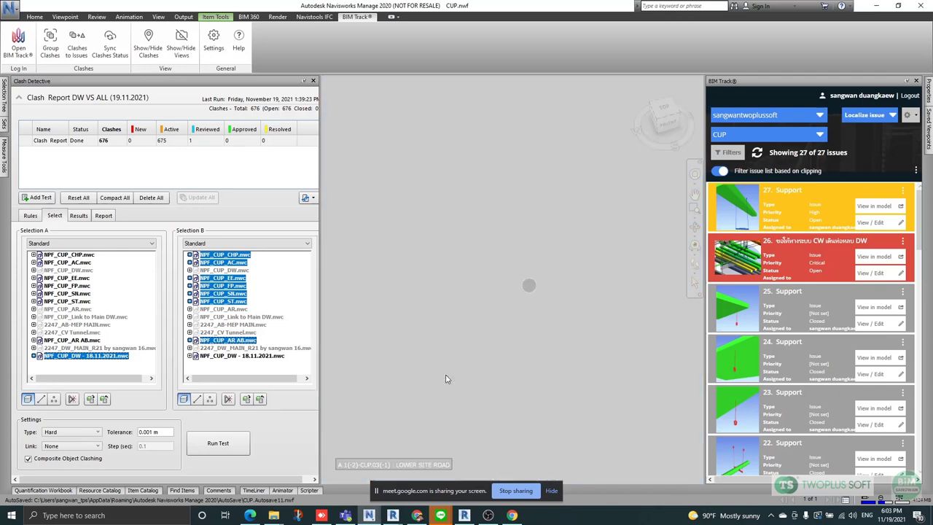
scroll(496, 329, "down", 1)
scroll(498, 329, "down", 2)
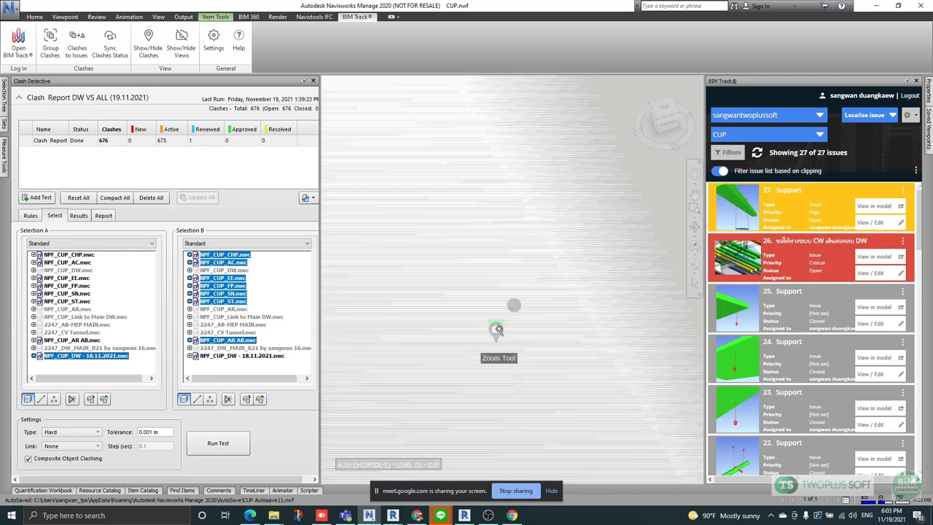
Show the clash results and look over the isolated issue markers and the clash list.
left_click(80, 217)
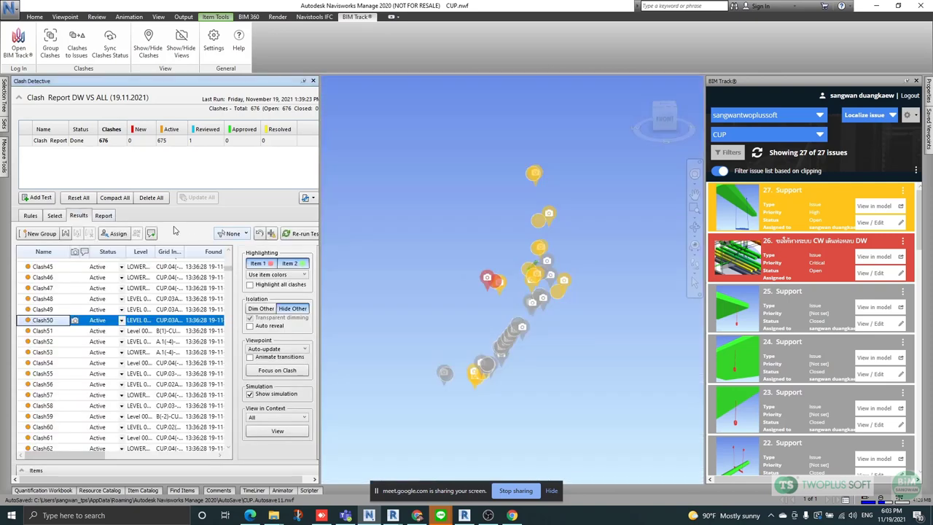
scroll(499, 375, "up", 1)
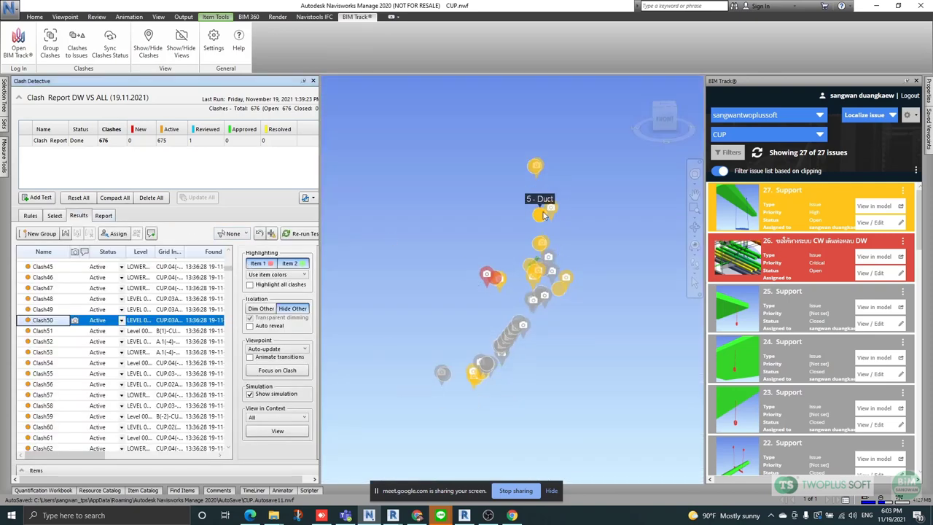
scroll(551, 212, "up", 3)
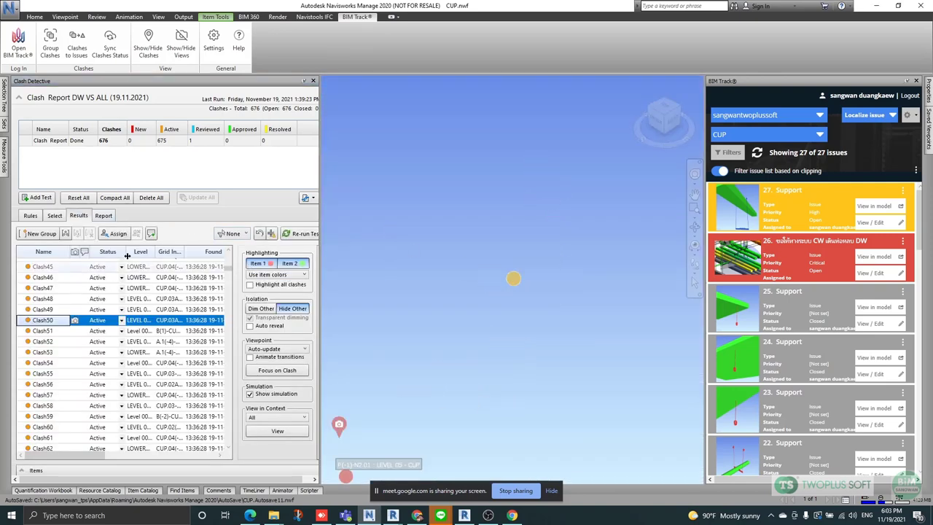
scroll(110, 314, "up", 15)
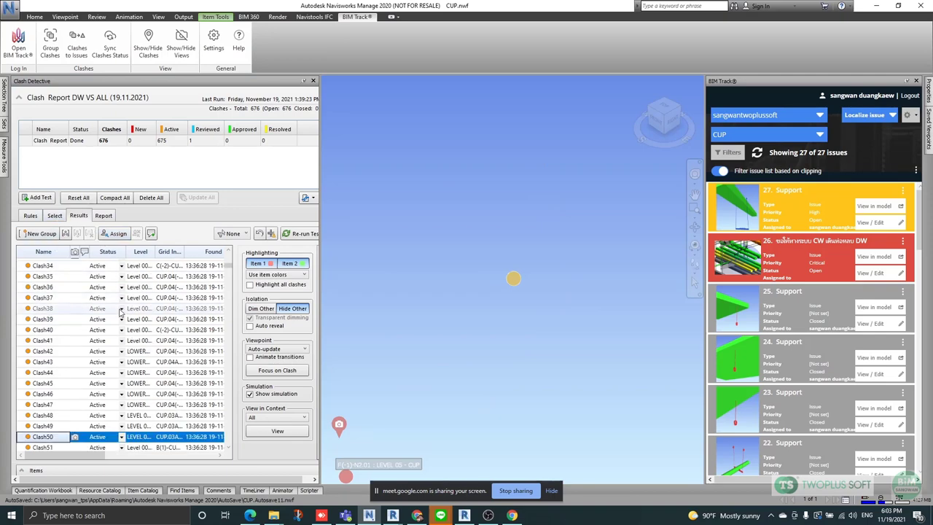
Bring back the full model via the clash test's selections and go to the red issue marker's viewpoint inside the building.
left_click(55, 215)
middle_click_drag(552, 224, 472, 382, "shift")
left_click(414, 299)
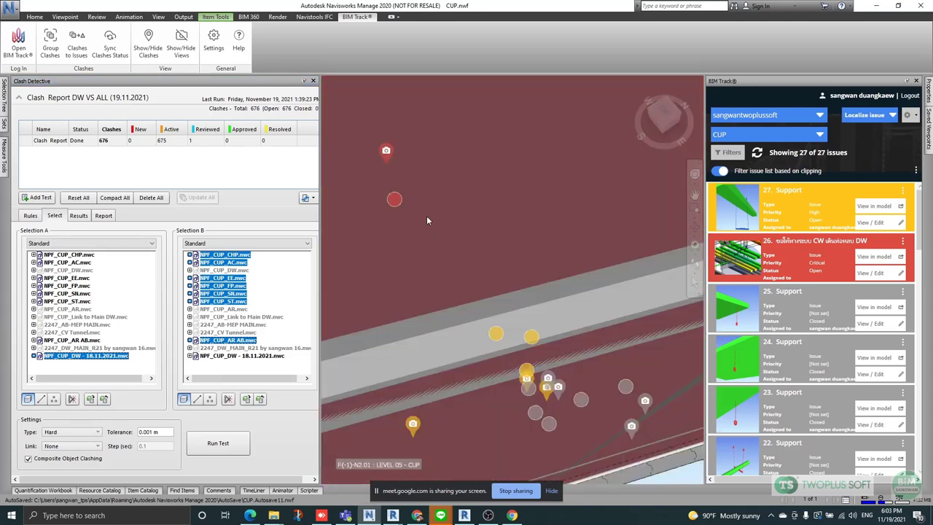
left_click(385, 152)
middle_click_drag(583, 337, 558, 315, "shift")
scroll(558, 315, "down", 2)
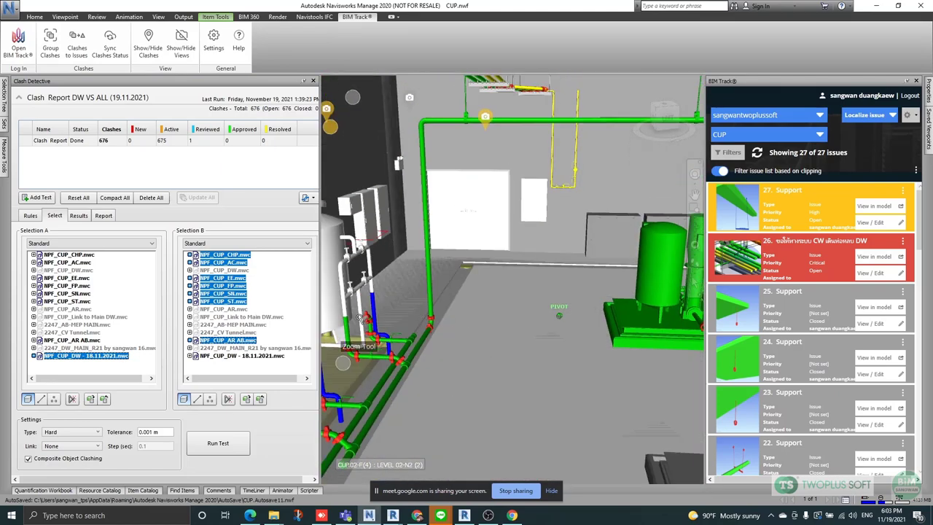
Inspect the row of white tanks and the red clash sphere on the last tank from the front.
middle_click_drag(417, 318, 625, 320)
middle_click_drag(461, 326, 372, 300)
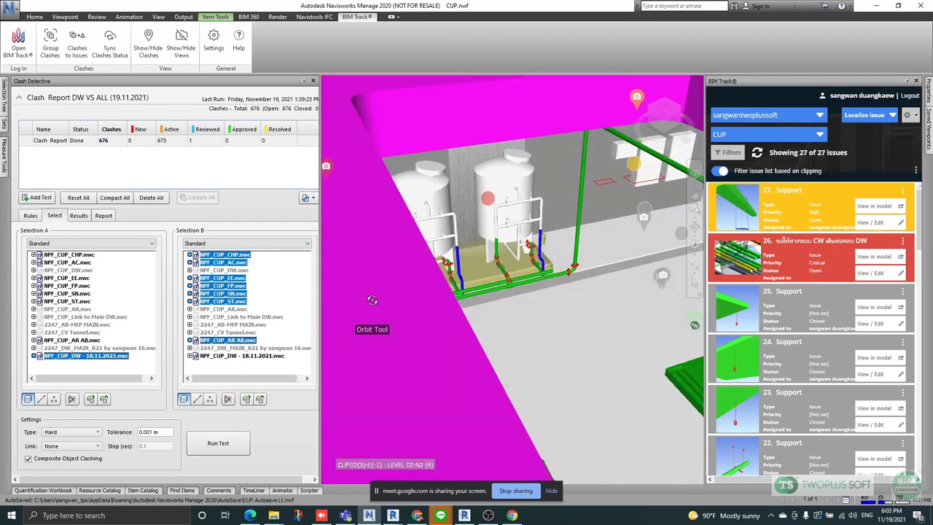
scroll(462, 207, "up", 3)
scroll(438, 209, "down", 3)
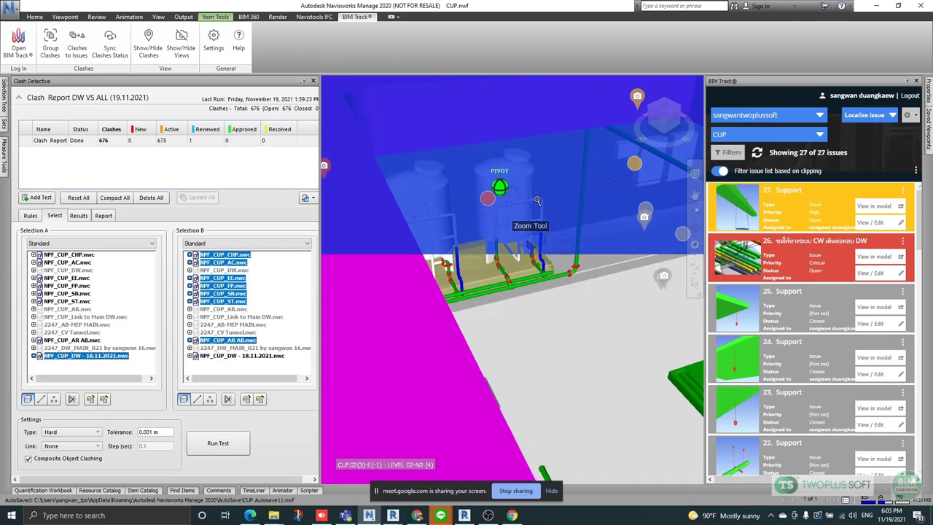
scroll(522, 218, "up", 5)
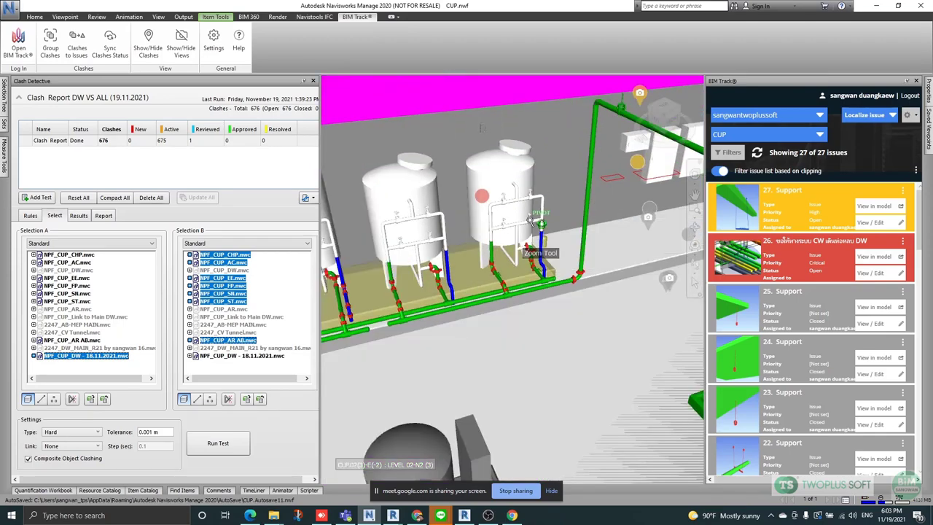
scroll(514, 189, "up", 2)
Examine the red clash sphere behind the last tank from several sides, including the fire extinguisher and the connected pipework.
middle_click_drag(584, 191, 488, 238, "shift")
scroll(557, 199, "up", 5)
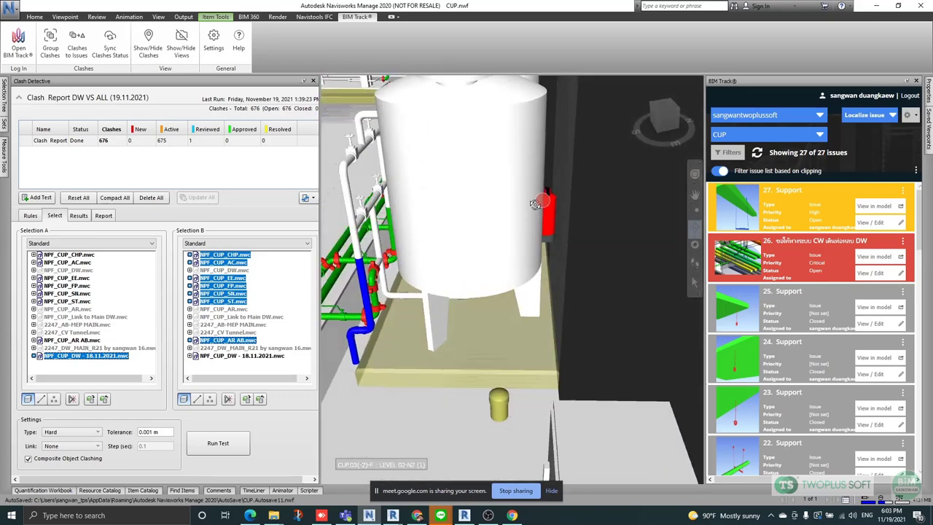
scroll(561, 195, "down", 4)
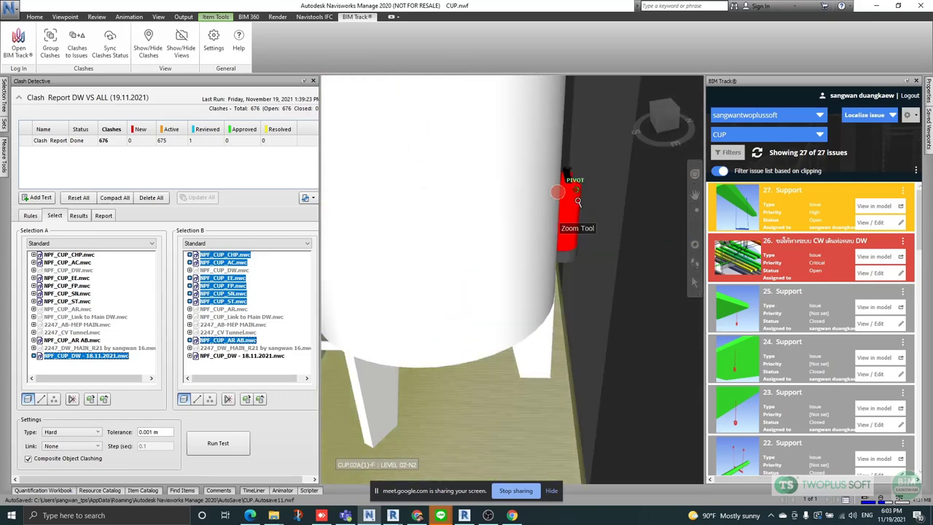
mouse_move(565, 211)
middle_mouse_down("shift")
mouse_move(522, 252)
mouse_move(526, 265)
mouse_move(616, 232)
mouse_move(657, 194)
mouse_move(555, 204)
middle_mouse_up("shift")
scroll(556, 205, "up", 1)
scroll(555, 205, "up", 6)
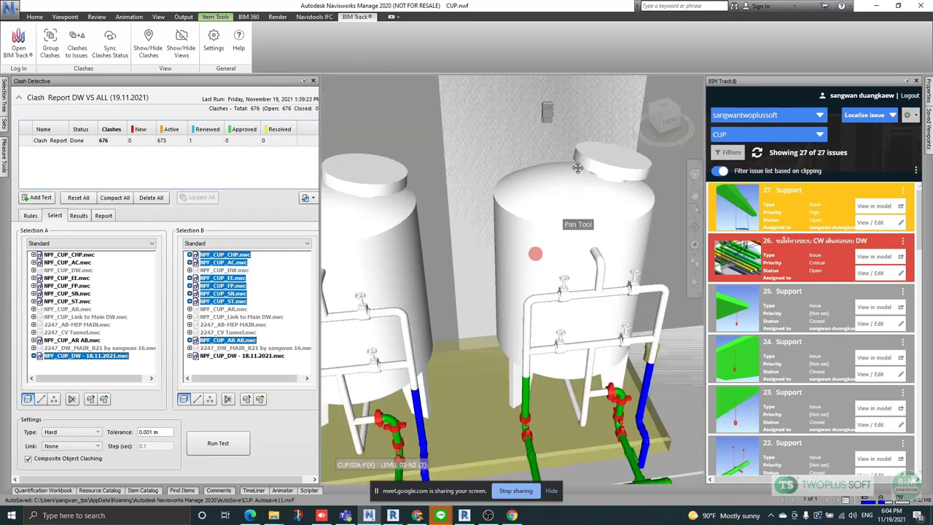
middle_click_drag(570, 325, 551, 267, "shift")
middle_click_drag(519, 324, 554, 322, "shift")
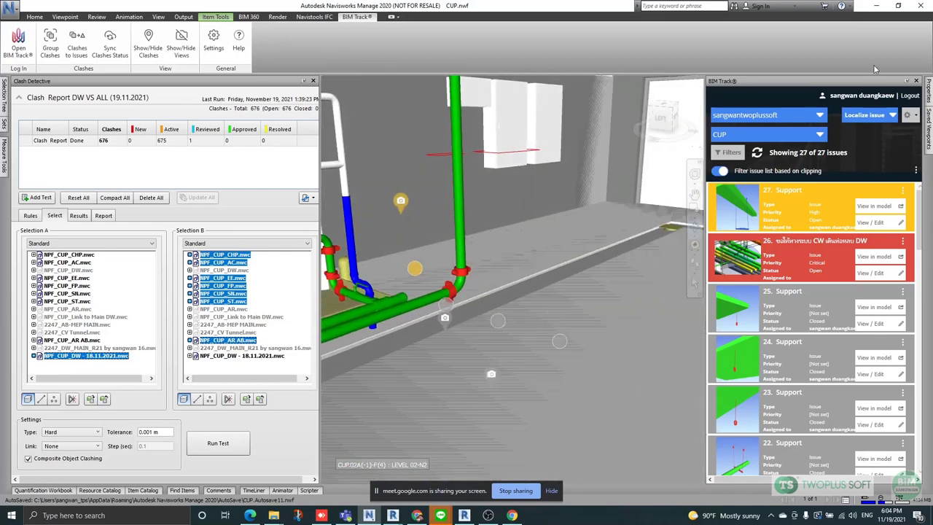
Switch to the NPF_CUP_DW_R21 model in Revit, clear the selected support and view the 3D section from an angle.
left_click(877, 9)
left_click(332, 227)
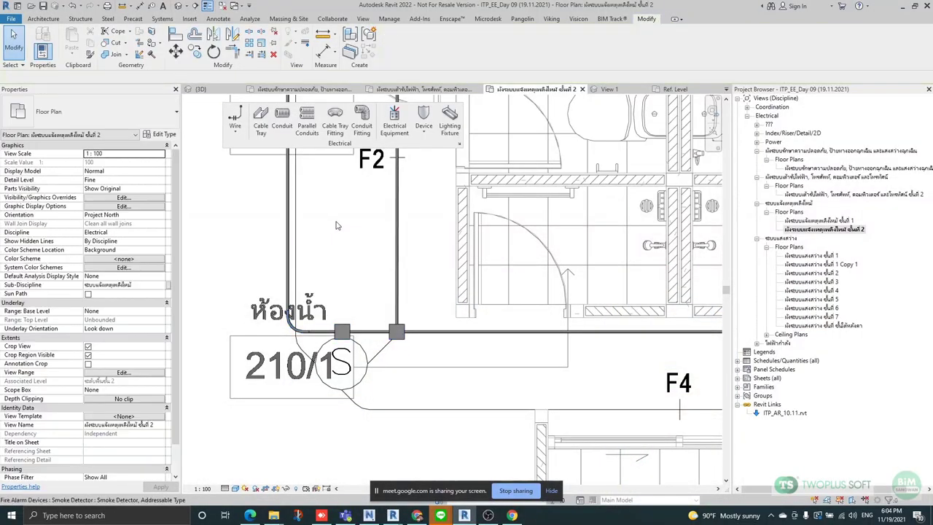
scroll(386, 232, "down", 4)
scroll(424, 275, "up", 6)
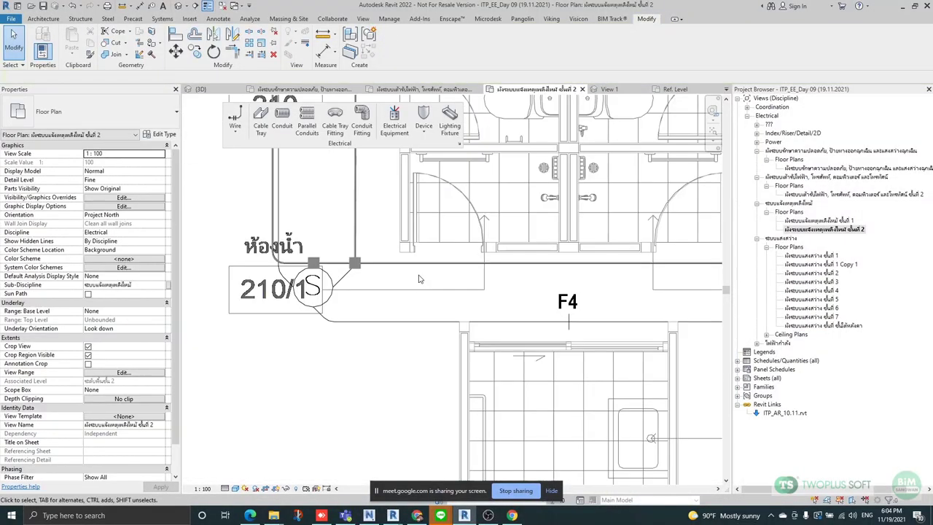
middle_click_drag(406, 321, 305, 378)
scroll(574, 301, "down", 2)
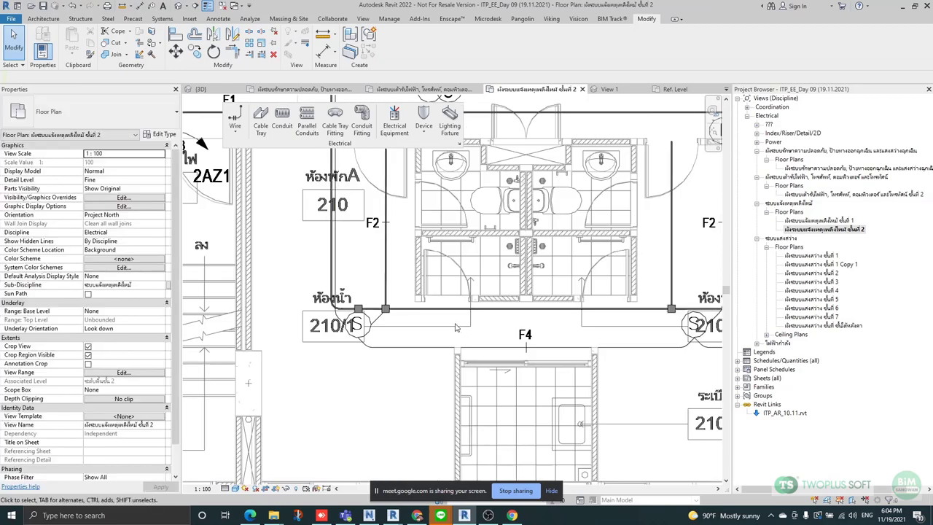
mouse_move(398, 518)
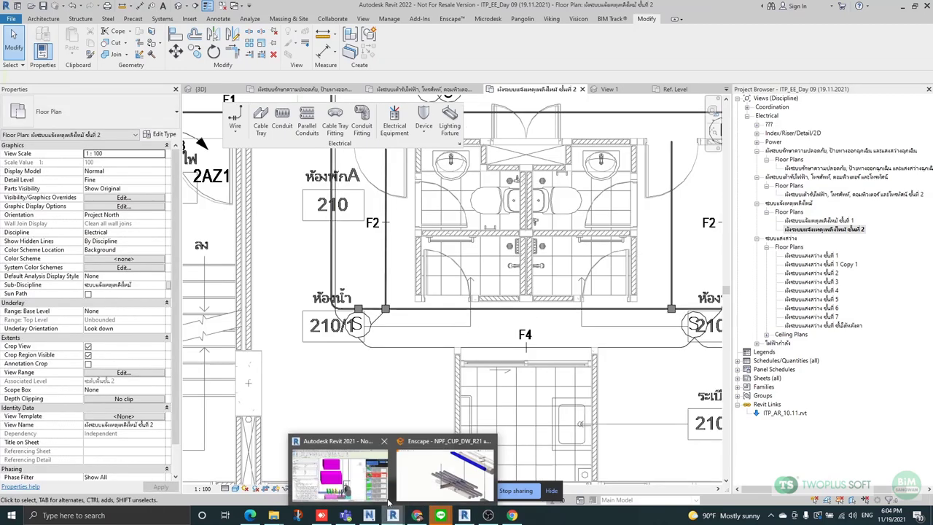
left_click(336, 408)
scroll(485, 284, "down", 1)
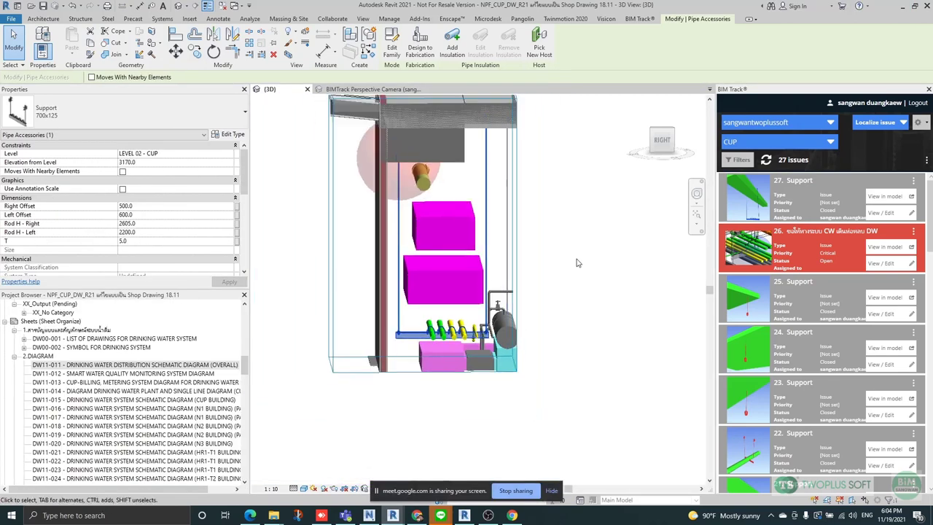
left_click(576, 263)
middle_click_drag(525, 343, 543, 276, "shift")
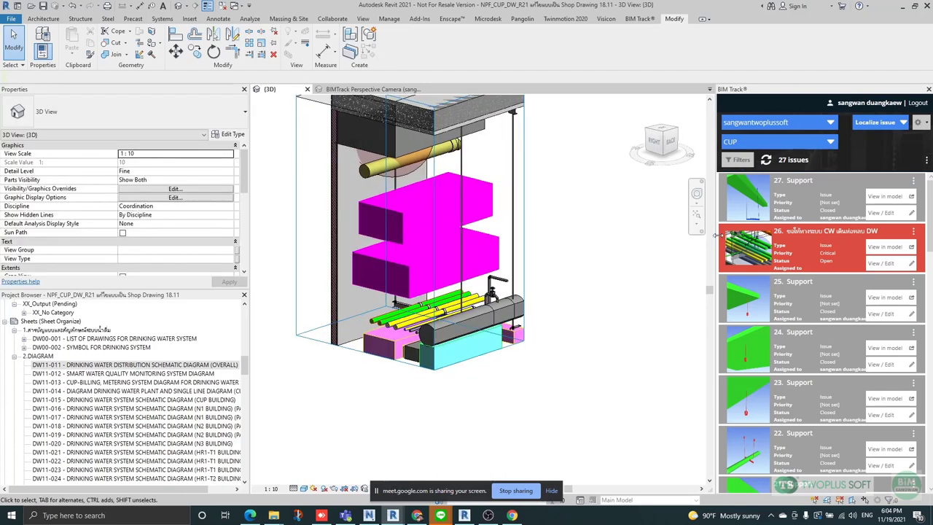
Find issue 1 at the end of the BIM Track issue list and view it in the model.
scroll(838, 364, "down", 5)
scroll(838, 364, "down", 9)
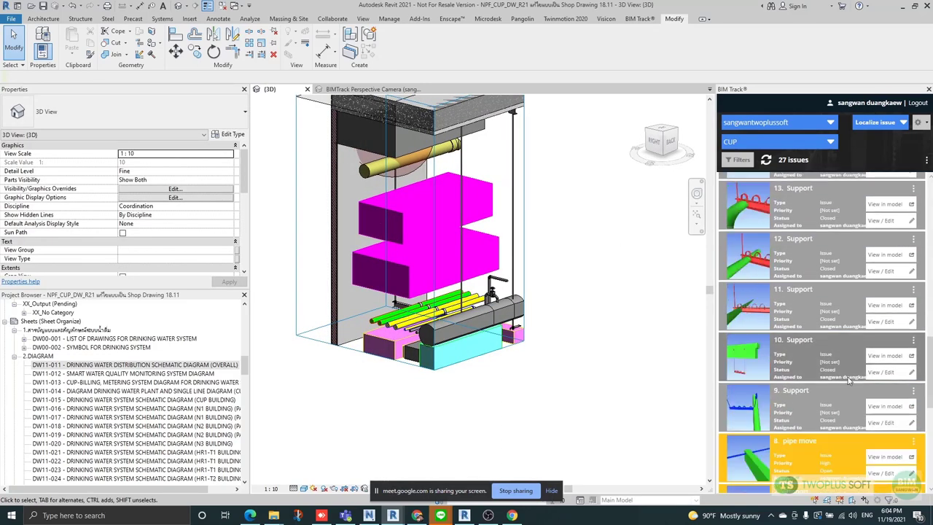
scroll(881, 432, "up", 5)
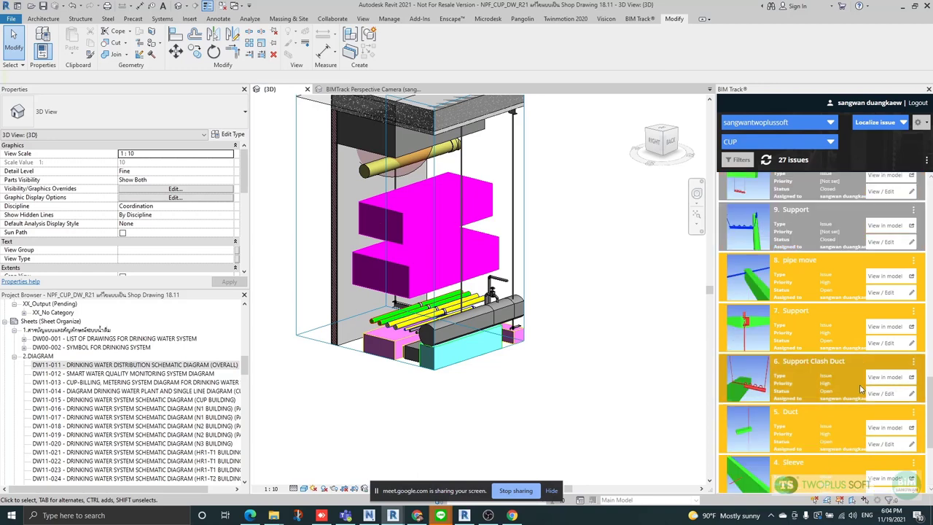
scroll(852, 272, "down", 5)
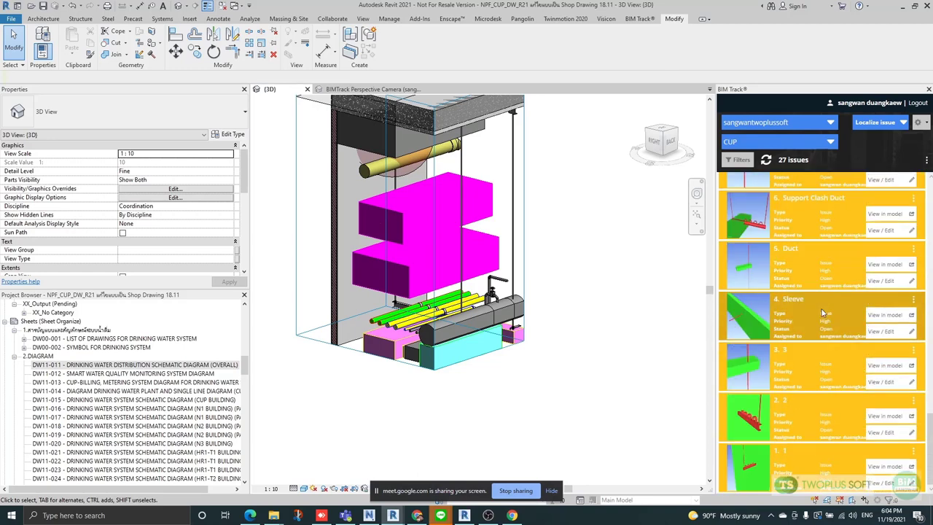
left_click(885, 467)
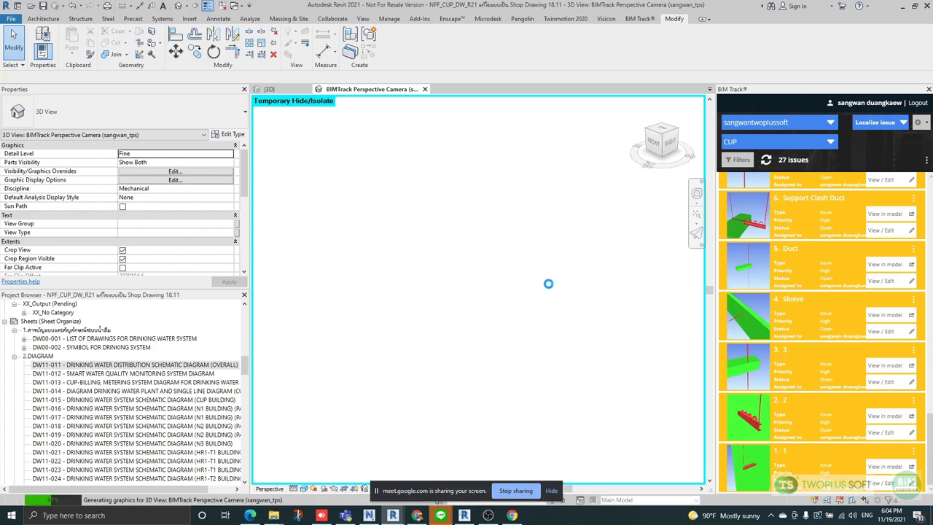
Crop the 3D view around the issue's selected clash sphere with a Selection Box and inspect the pipes and wall around it.
left_click(289, 57)
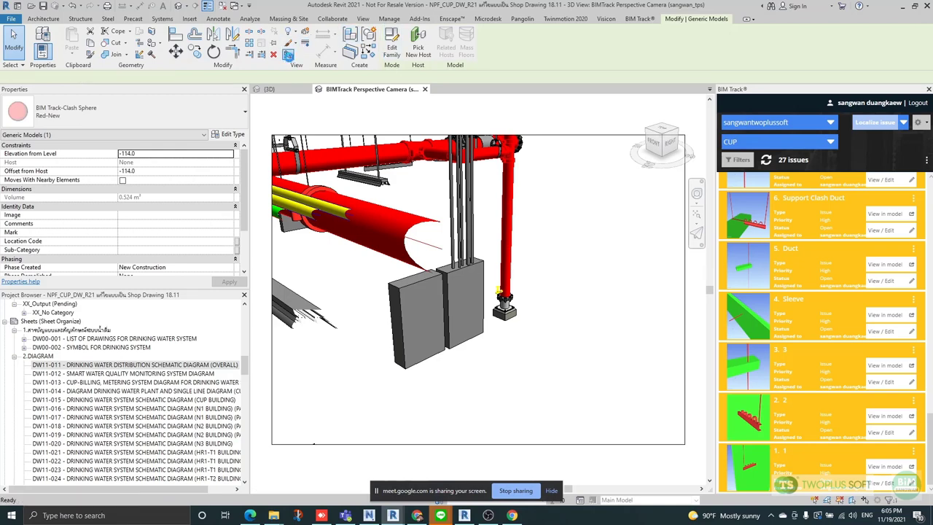
left_click(288, 54)
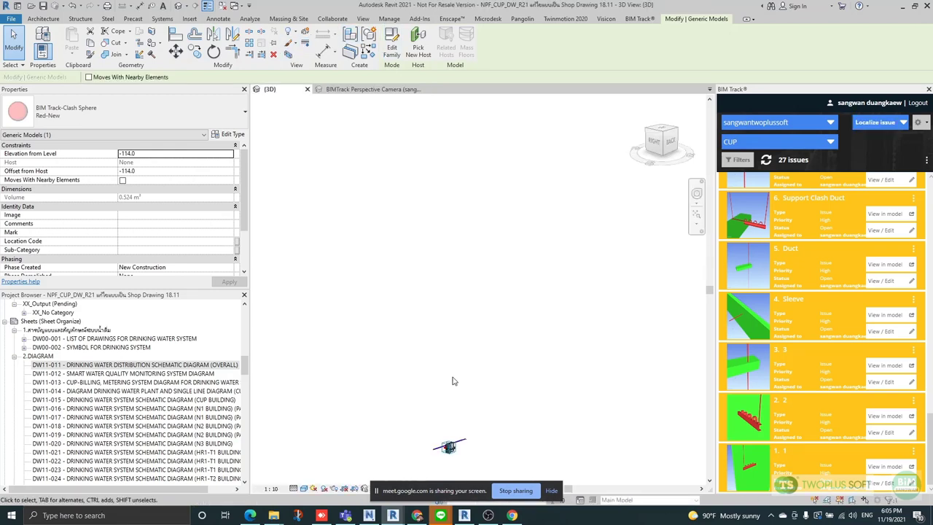
scroll(452, 381, "up", 10)
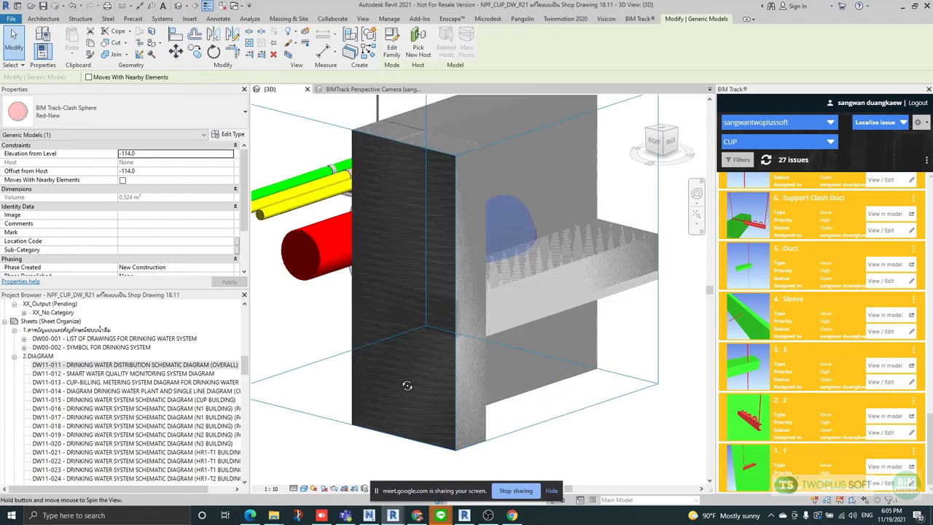
middle_click_drag(407, 386, 522, 426, "shift")
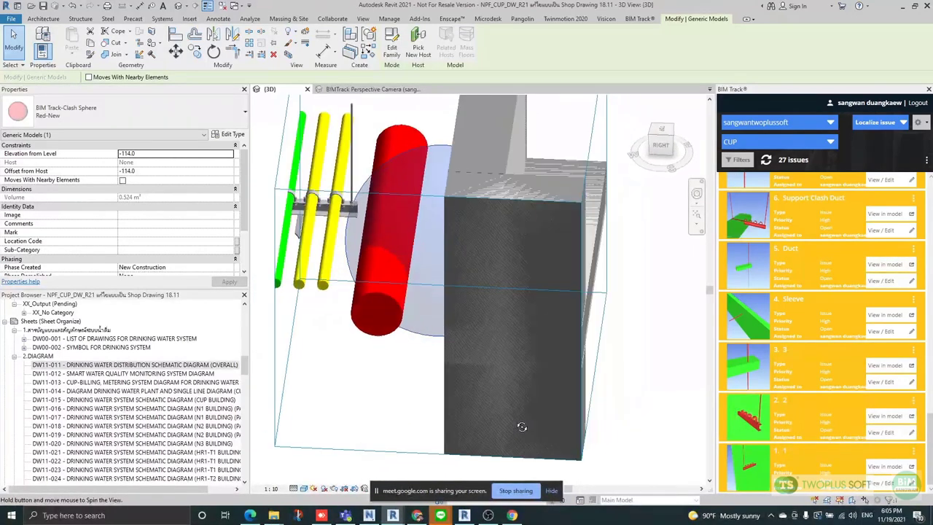
left_click(393, 419)
middle_click_drag(394, 419, 441, 381, "shift")
left_click(389, 331)
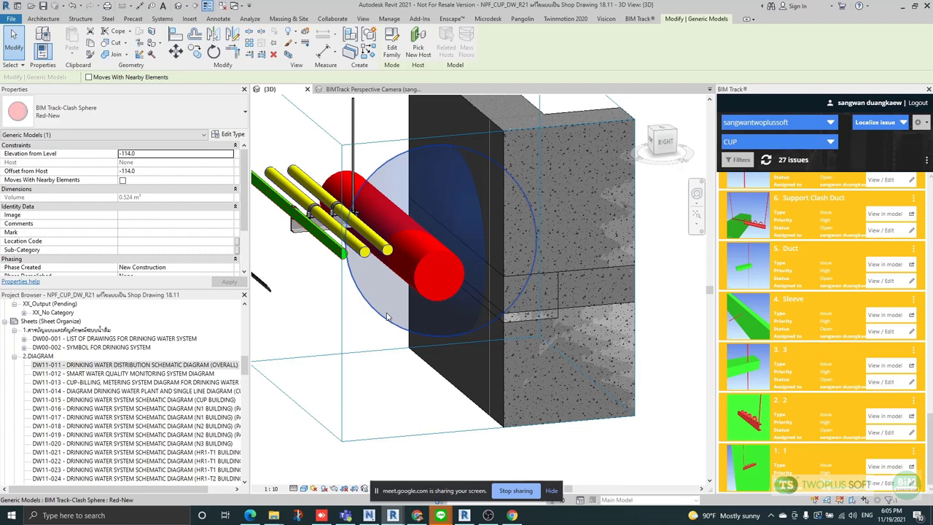
Extend the section box outward on the pipe side, away from the concrete wall.
scroll(417, 358, "down", 5)
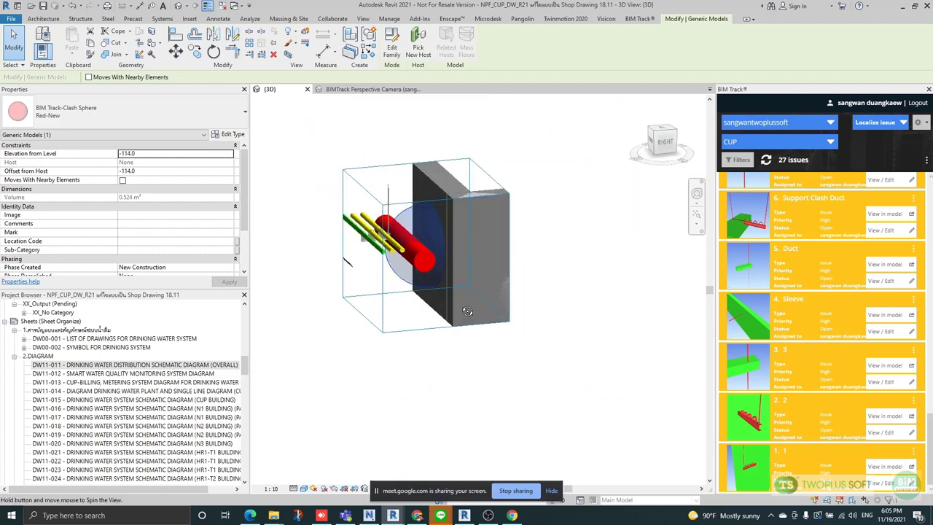
left_click(416, 359)
left_click(359, 255)
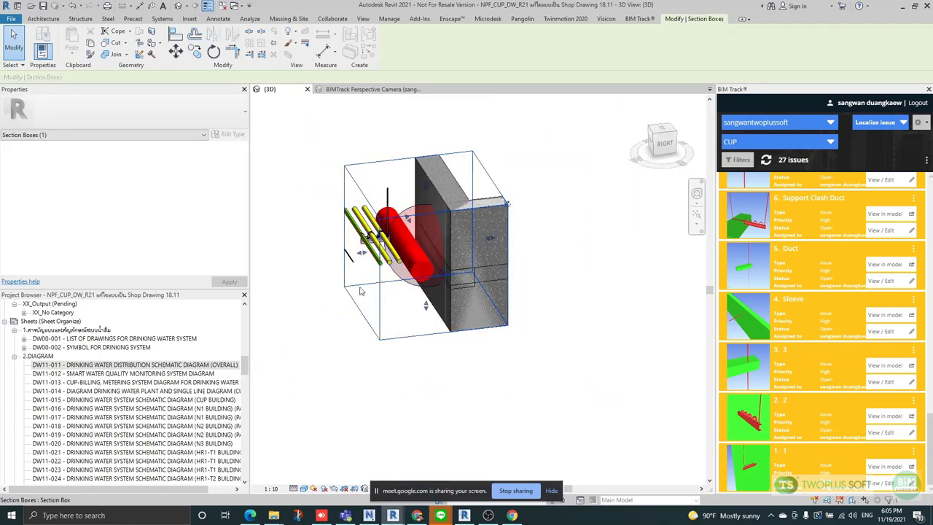
left_click_drag(361, 254, 307, 253)
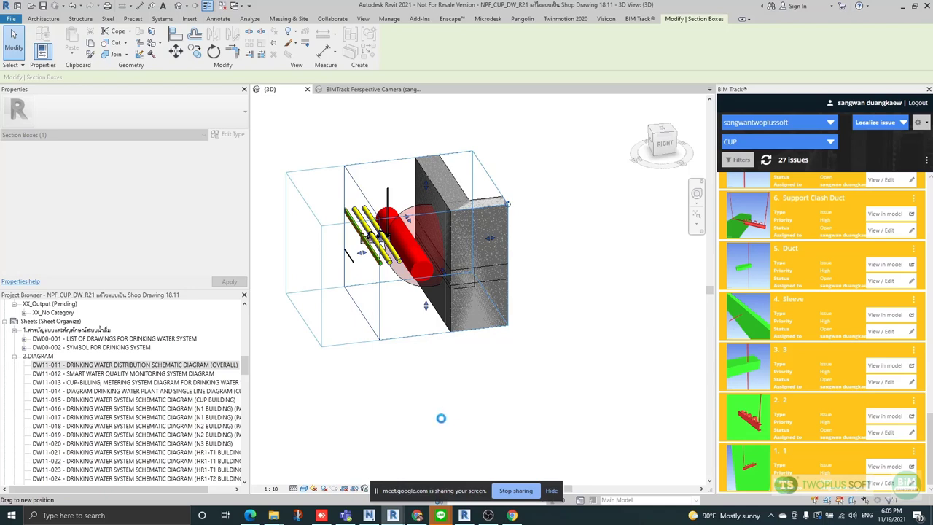
left_click(418, 340)
Raise the top of the section box in two stages to include the ceiling slab and the support hangers.
middle_click_drag(423, 352, 406, 189, "shift")
left_click(404, 161)
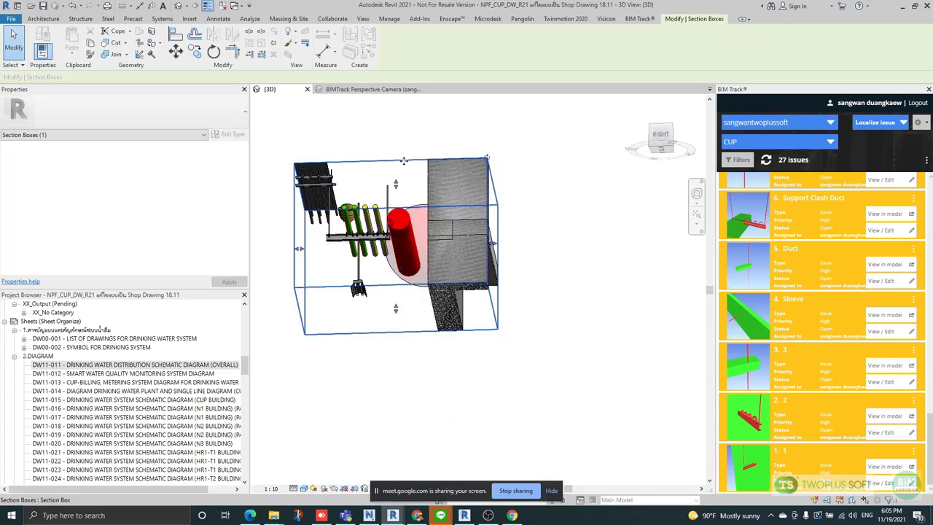
left_click_drag(404, 160, 401, 144)
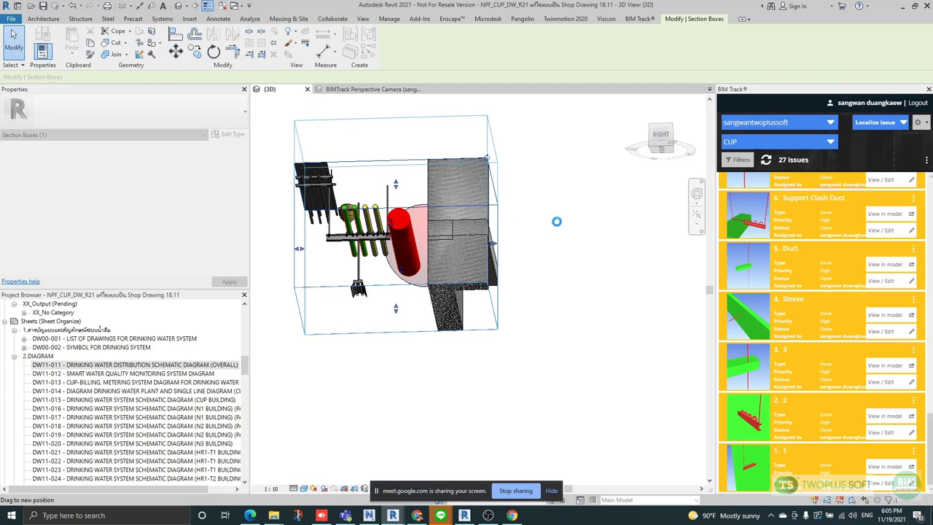
middle_click_drag(559, 221, 552, 249, "shift")
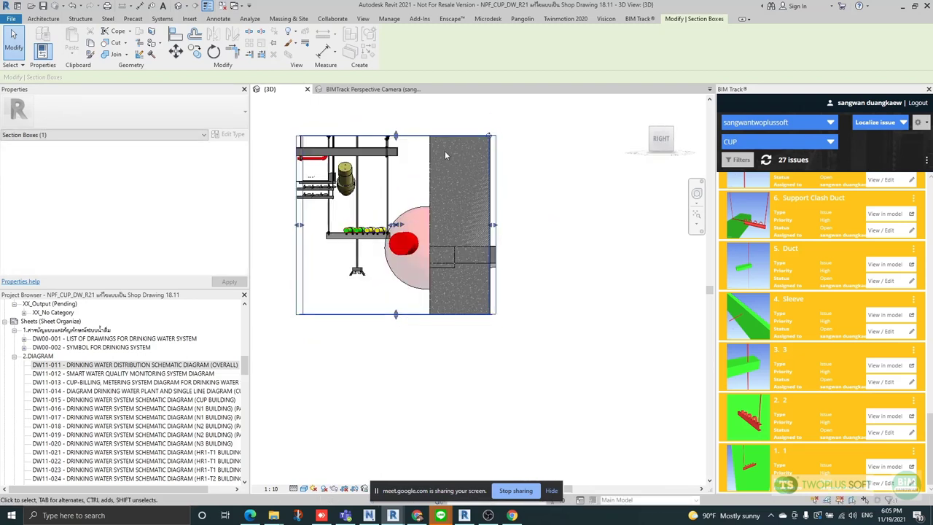
left_click_drag(396, 136, 400, 124)
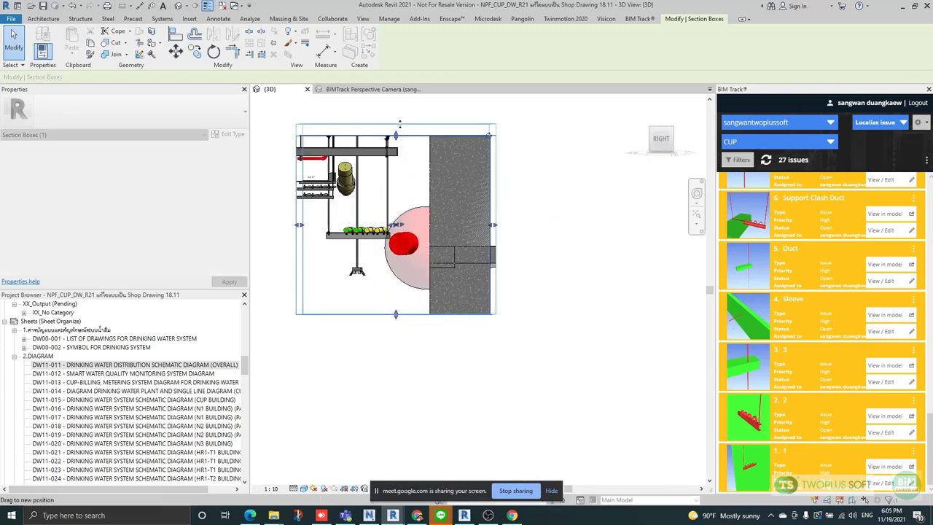
left_click(262, 176)
Examine the clash sphere, the large red pipe and the neighbouring pipe support within the enlarged section box.
scroll(323, 165, "up", 3)
scroll(374, 203, "down", 2)
middle_click_drag(519, 286, 510, 241, "shift")
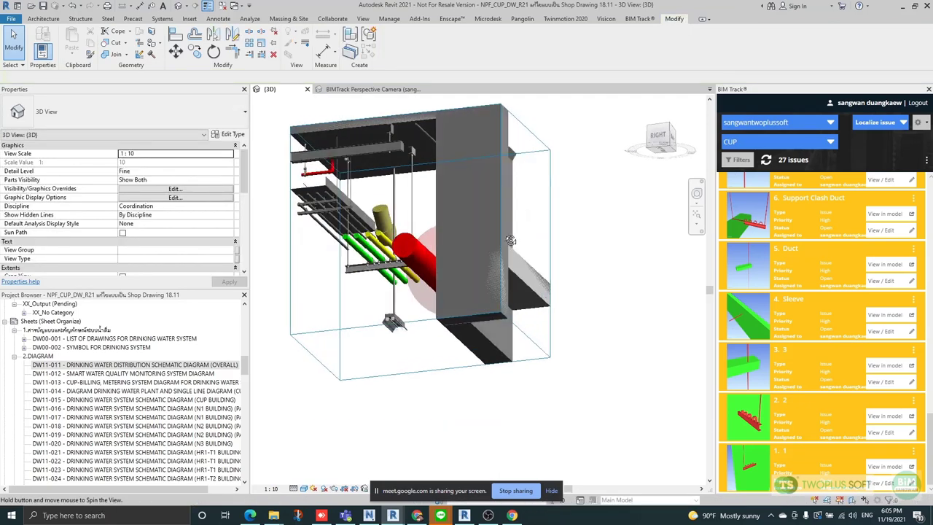
scroll(502, 373, "down", 10)
scroll(306, 202, "up", 2)
scroll(474, 255, "down", 3)
scroll(552, 348, "up", 5)
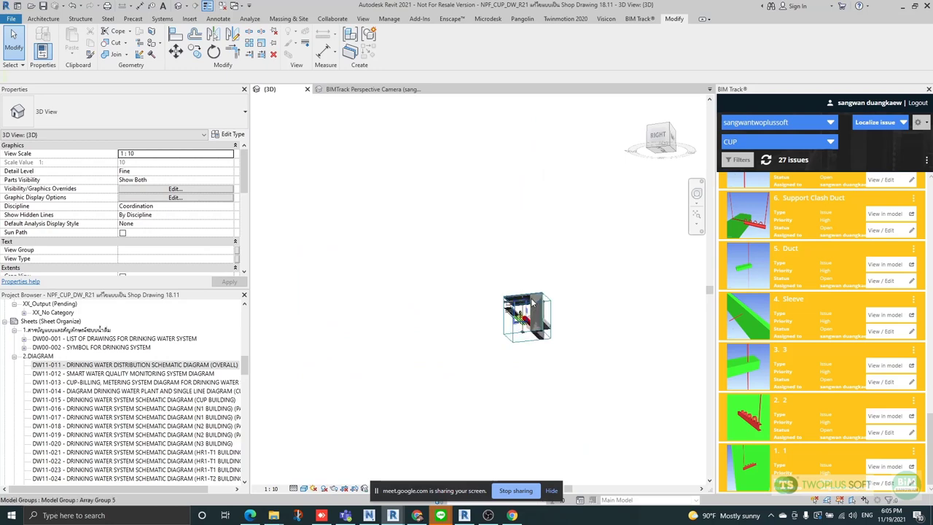
scroll(532, 302, "up", 8)
scroll(368, 244, "down", 3)
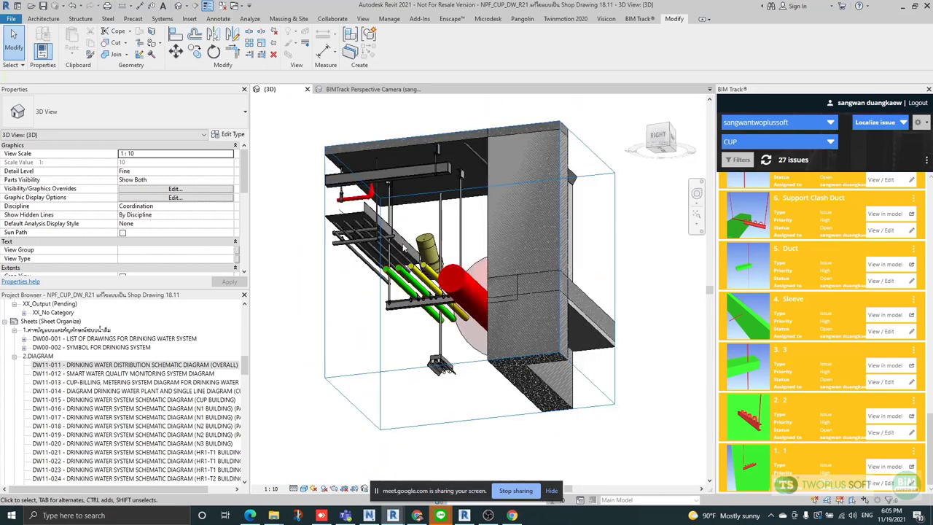
middle_click_drag(429, 268, 484, 302, "shift")
scroll(500, 299, "up", 3)
scroll(434, 230, "down", 2)
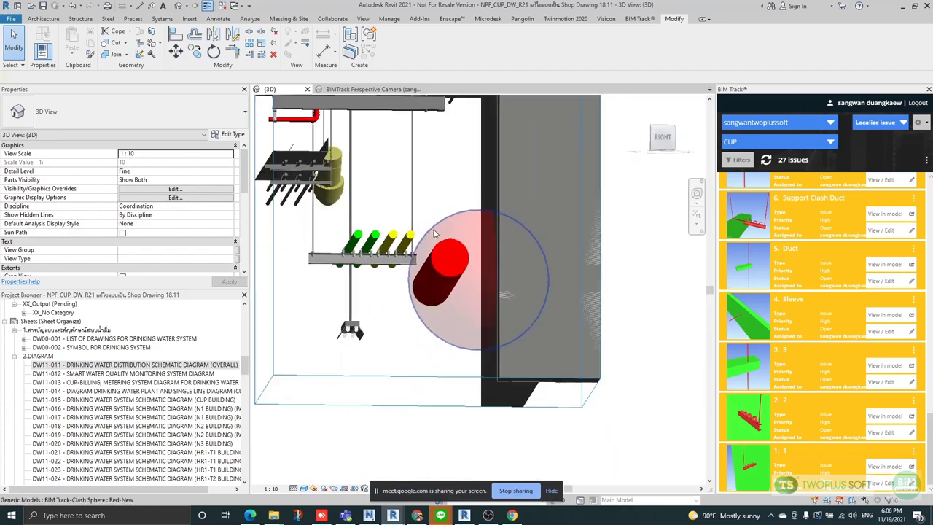
scroll(387, 247, "up", 4)
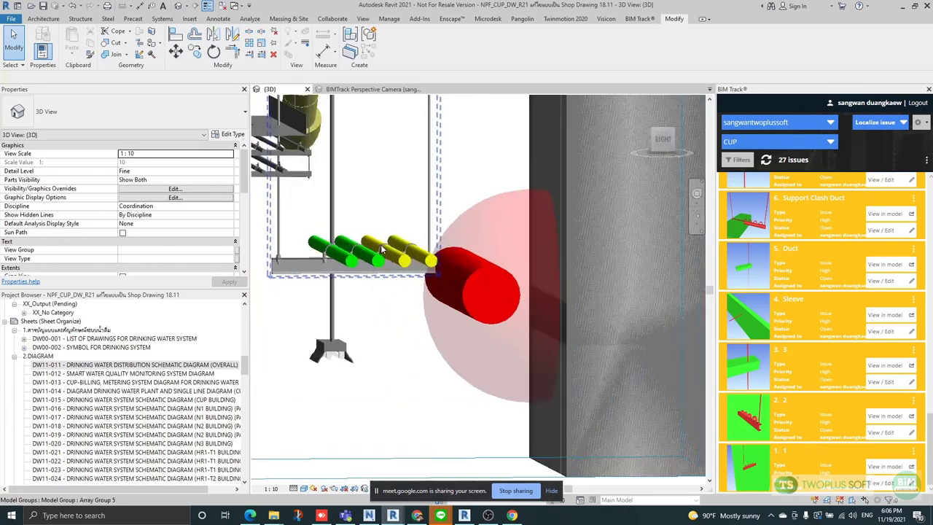
Select the support group carrying the green and yellow pipes and view it against the clash sphere at an angle.
left_click(381, 250)
scroll(381, 250, "down", 3)
middle_click_drag(381, 250, 470, 323, "shift")
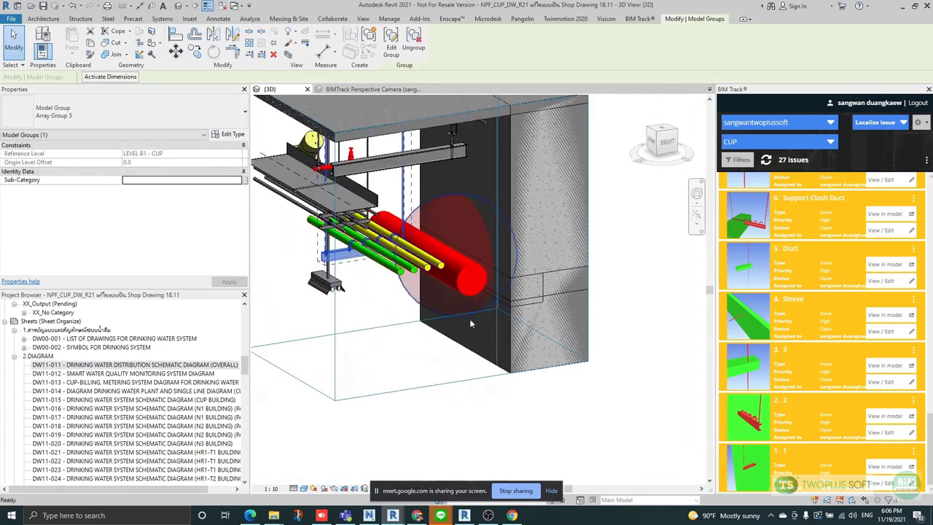
Lower the bottom of the section box until it includes the floor slab beneath the pipes and wall.
scroll(438, 291, "down", 3)
left_click(365, 248)
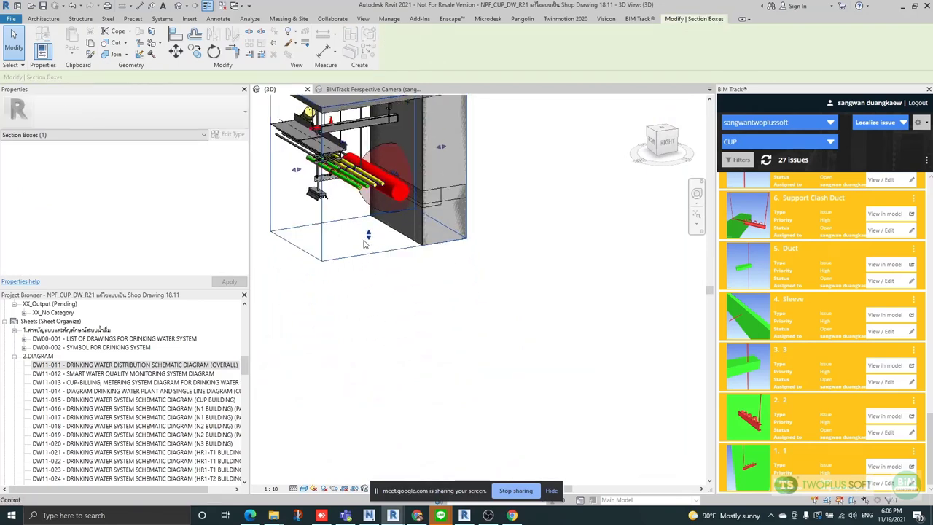
left_click_drag(368, 235, 372, 399)
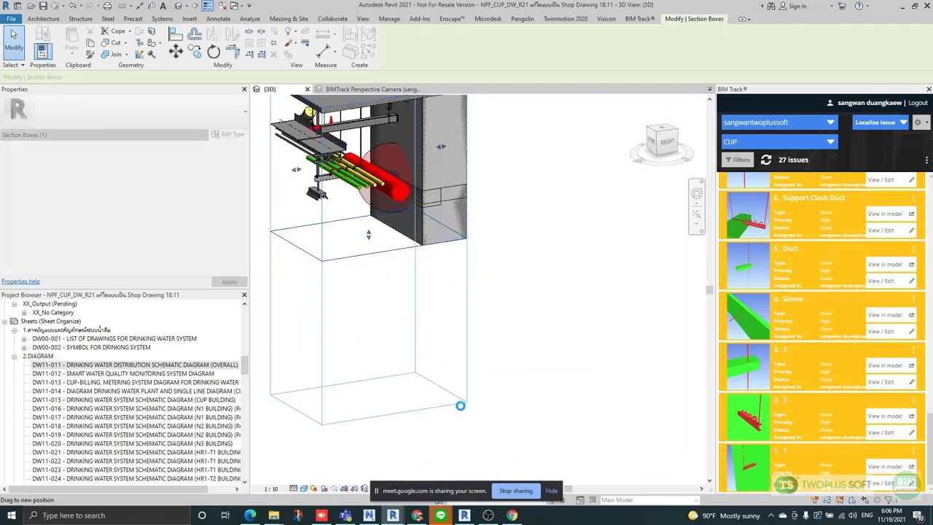
middle_click_drag(450, 394, 644, 370, "shift")
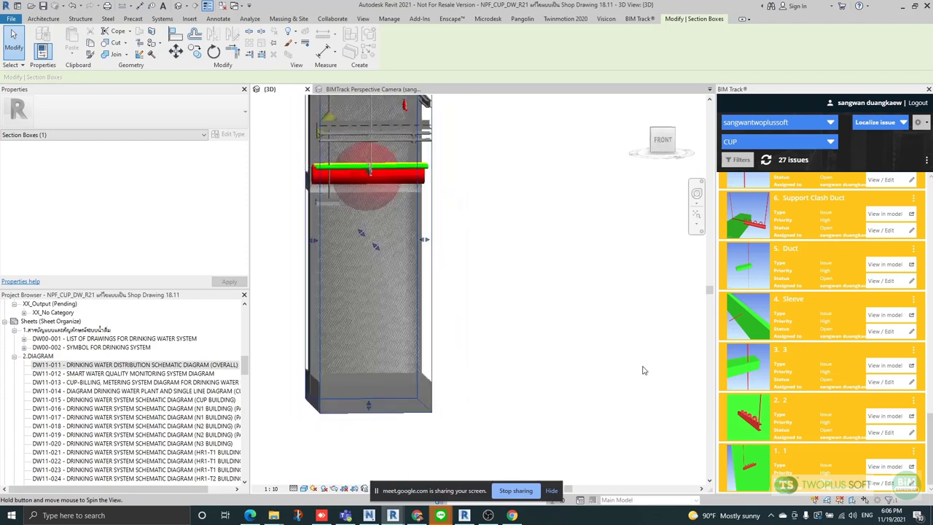
Examine the clash sphere, the red pipe and the hanging pipe supports from the opposite side of the section box.
scroll(365, 299, "down", 1)
middle_click_drag(355, 308, 533, 322, "shift")
scroll(368, 215, "up", 3)
middle_click_drag(362, 201, 397, 231, "shift")
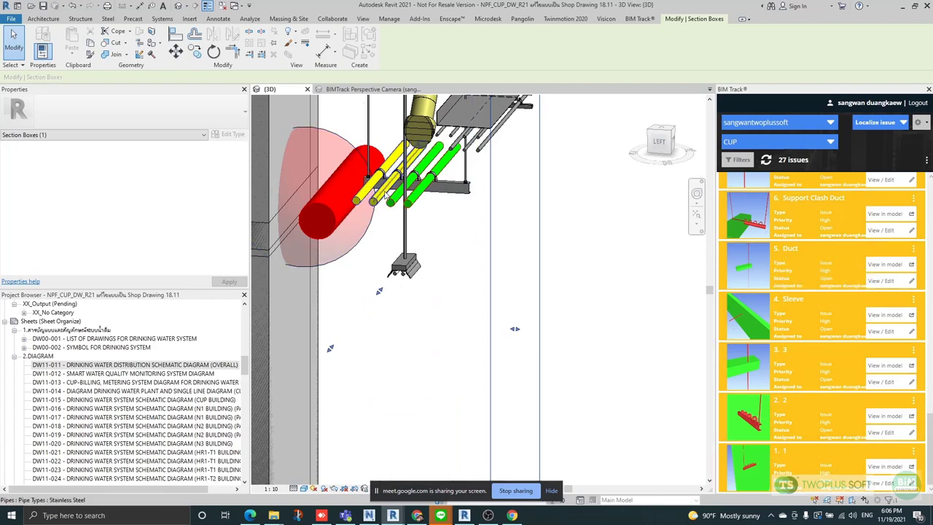
scroll(381, 192, "down", 2)
middle_click_drag(438, 273, 423, 261, "shift")
Edit BIM Track issue 2, setting its priority to [Not set] and its status to Closed, and publish it.
left_click(897, 432)
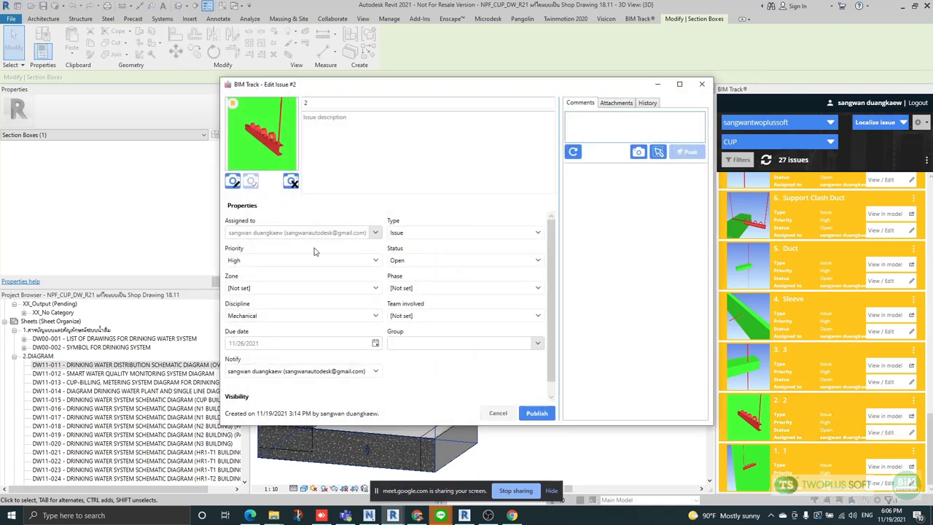
left_click(307, 261)
left_click(239, 275)
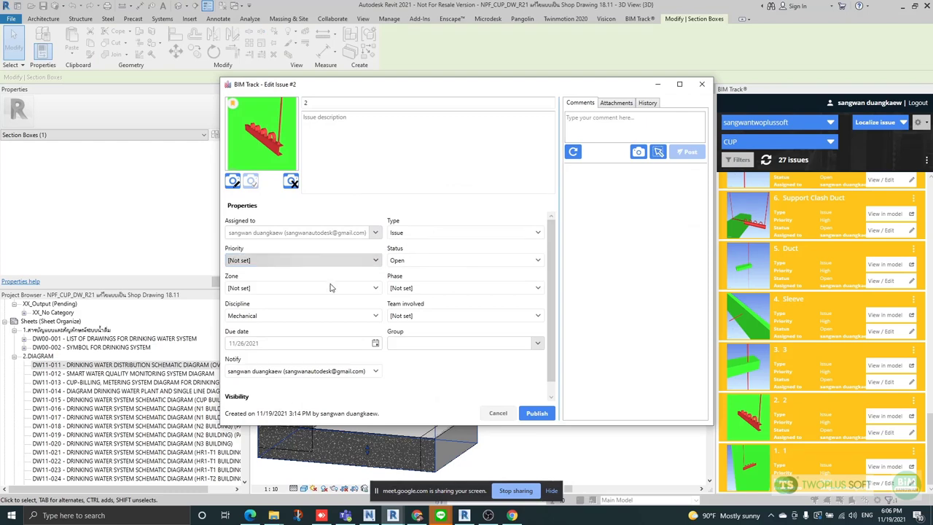
left_click(465, 260)
left_click(423, 274)
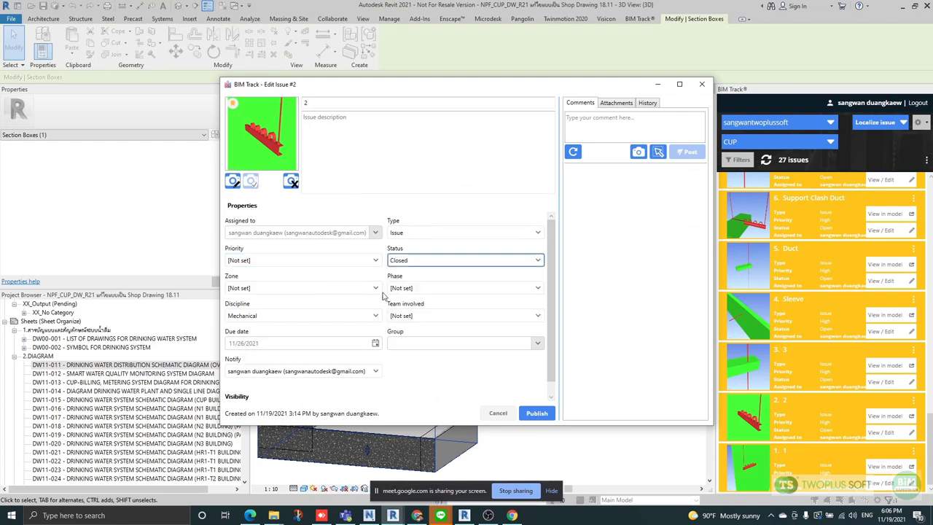
left_click(543, 411)
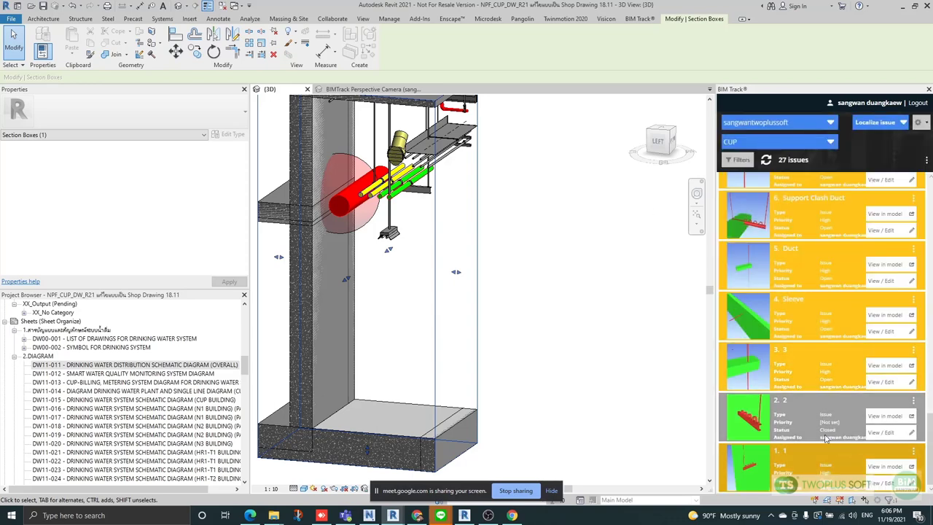
Review the closed issues in the issue list and in the activity timeline of the BIM Track web dashboard in Chrome.
left_click(897, 470)
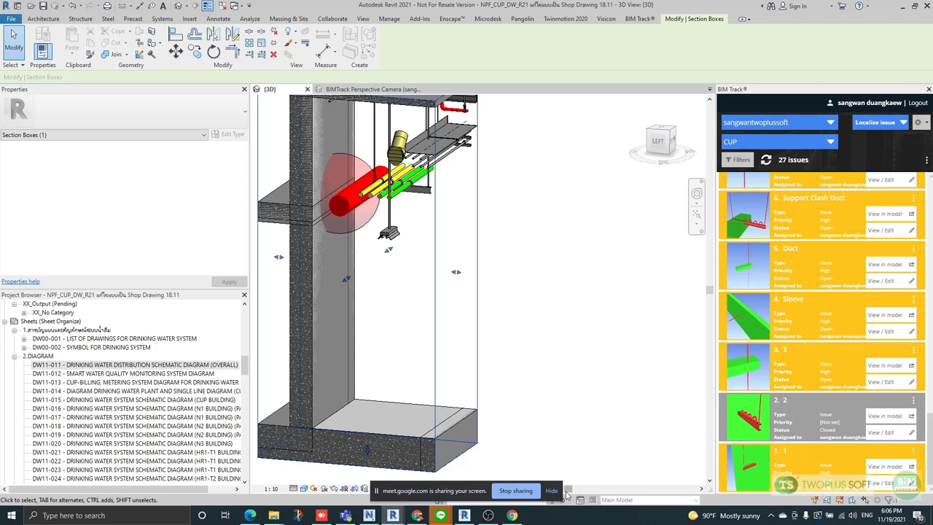
scroll(765, 225, "up", 5)
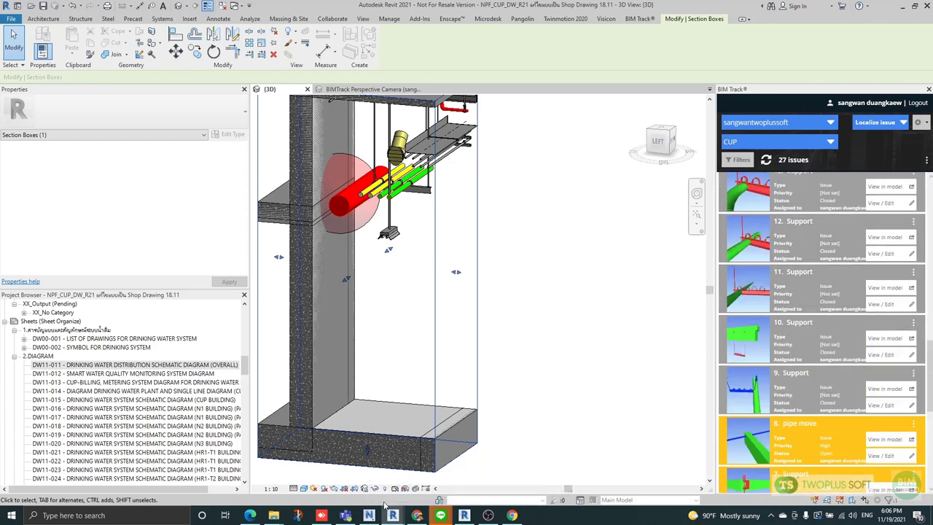
left_click(417, 516)
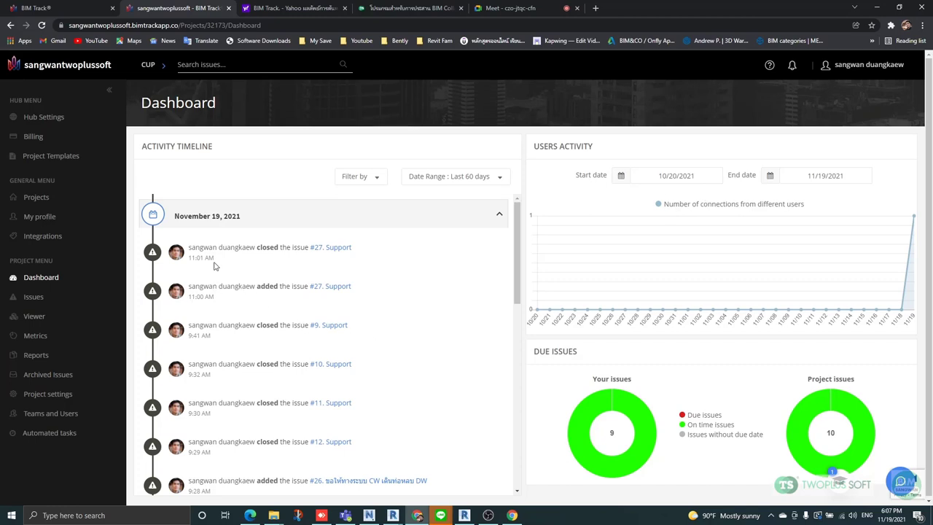
scroll(229, 292, "down", 10)
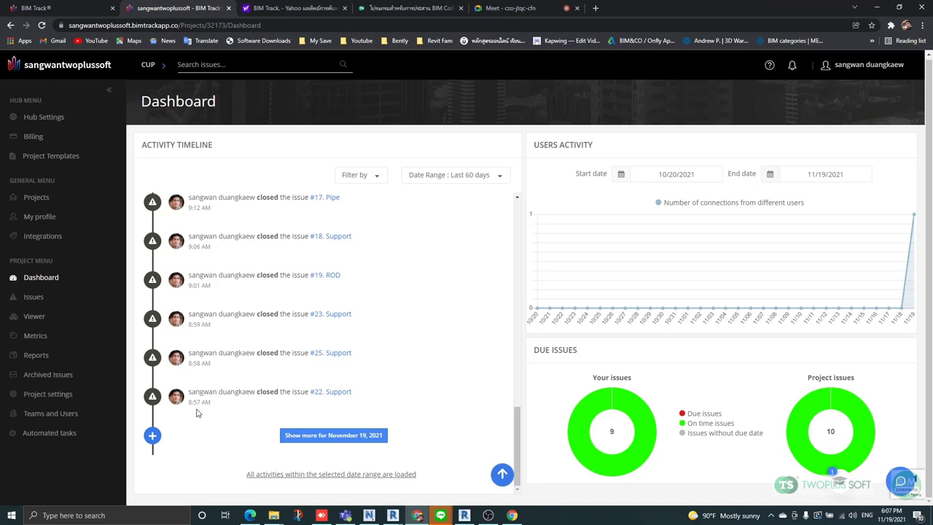
scroll(200, 409, "up", 5)
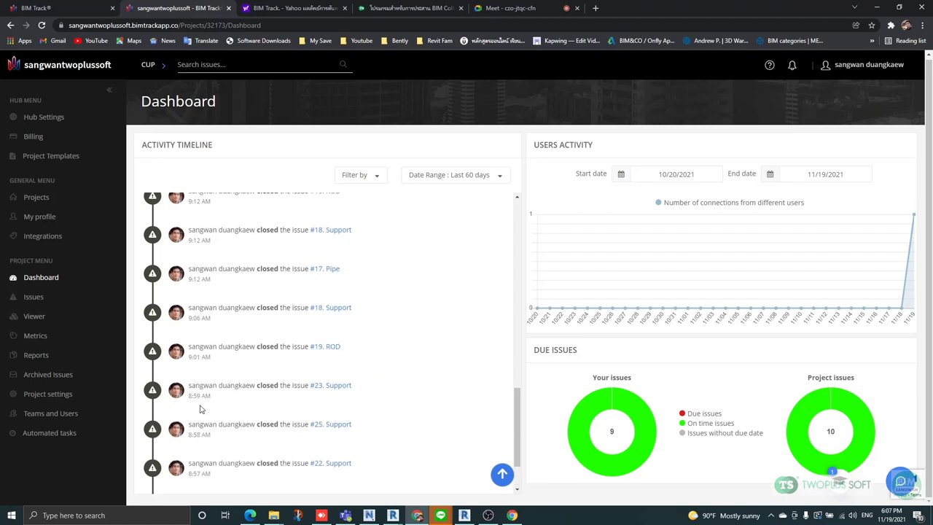
scroll(204, 406, "up", 3)
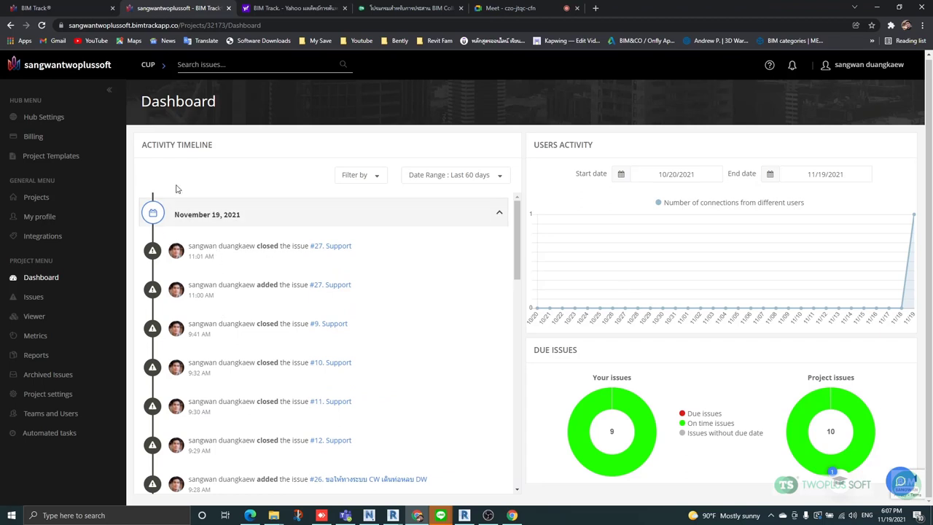
Open issue 27 Support from the web project's issues page and review its full details.
left_click(34, 298)
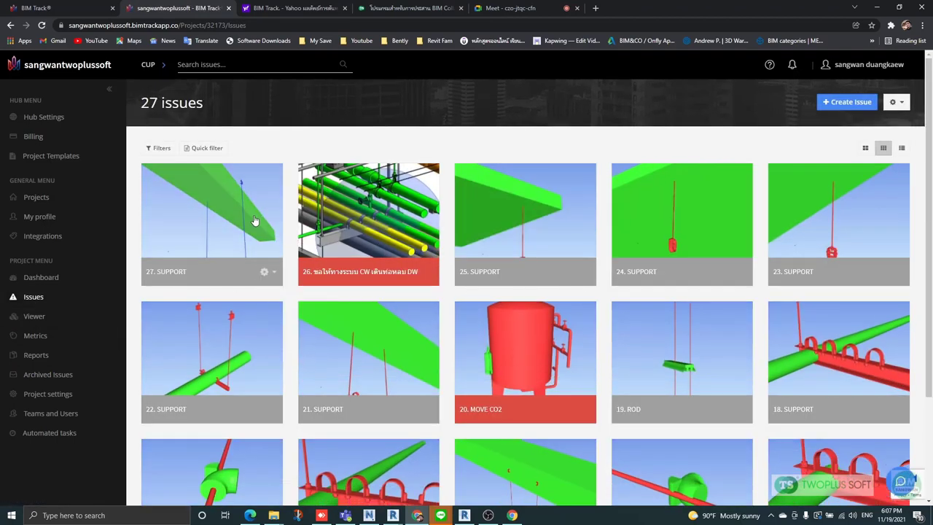
left_click(226, 204)
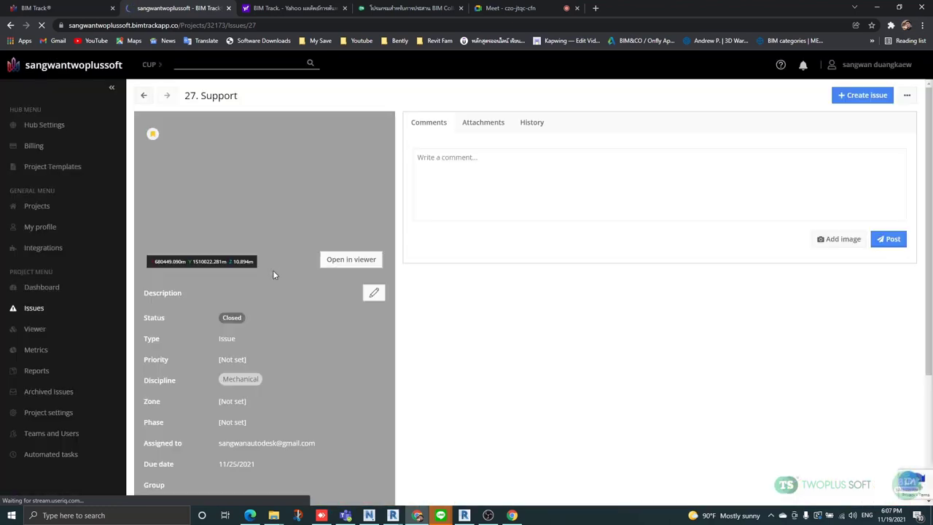
scroll(306, 377, "down", 3)
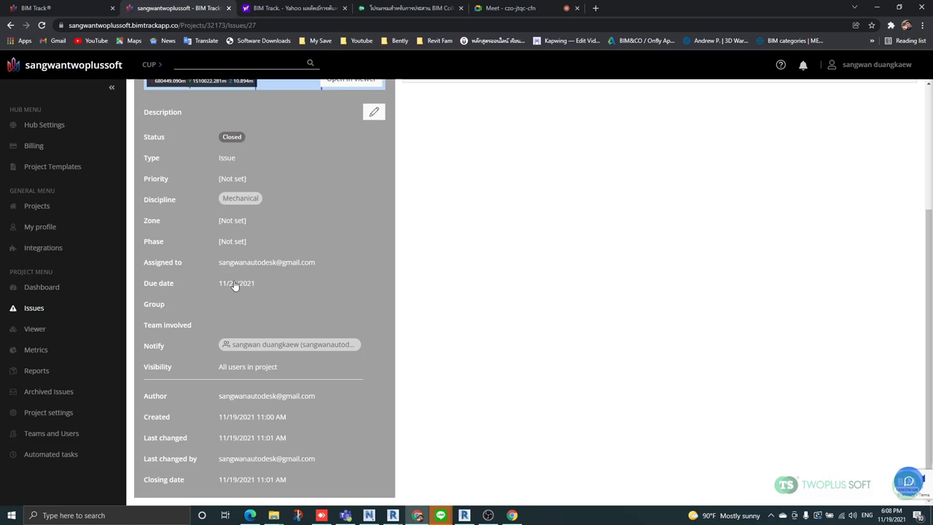
scroll(243, 311, "up", 3)
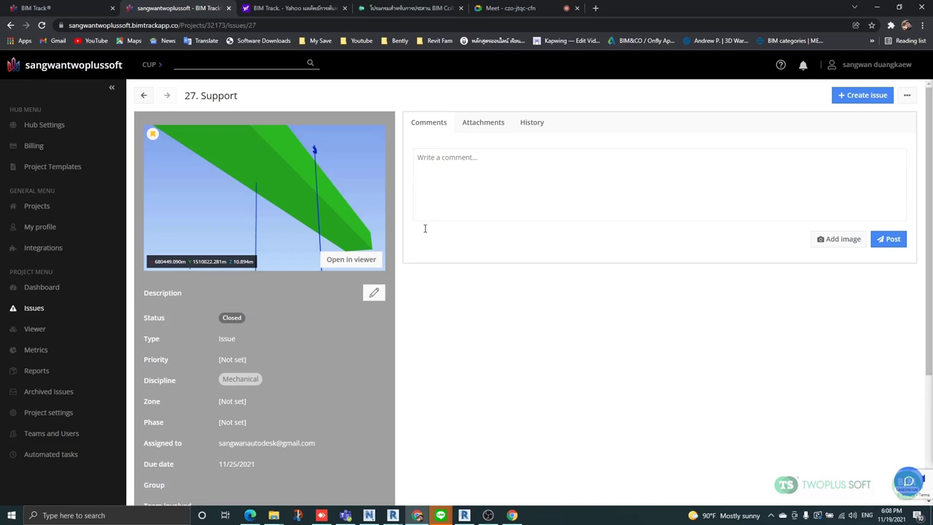
Return to the CUP model in Revit 2021, select the clash sphere and view the whole section box at an angle.
left_click(877, 6)
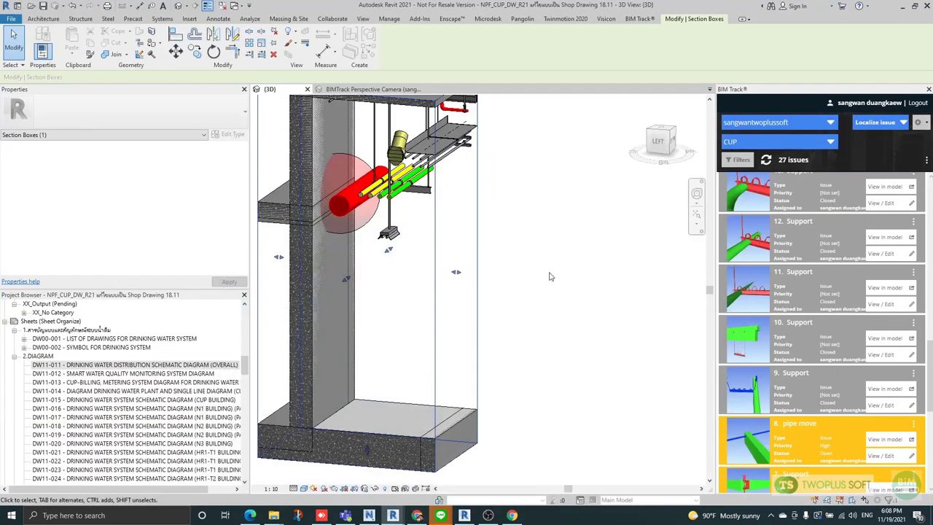
middle_click_drag(575, 317, 501, 269, "shift")
left_click(464, 243)
middle_click_drag(584, 401, 611, 284, "shift")
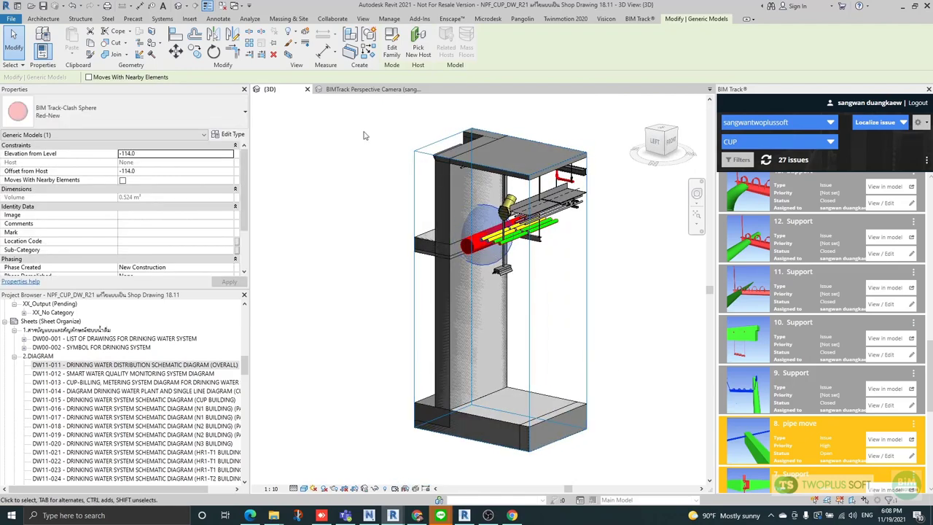
Switch to the electrical model in Revit 2022 and examine the conduit run around room 210 on the floor plan.
left_click(902, 5)
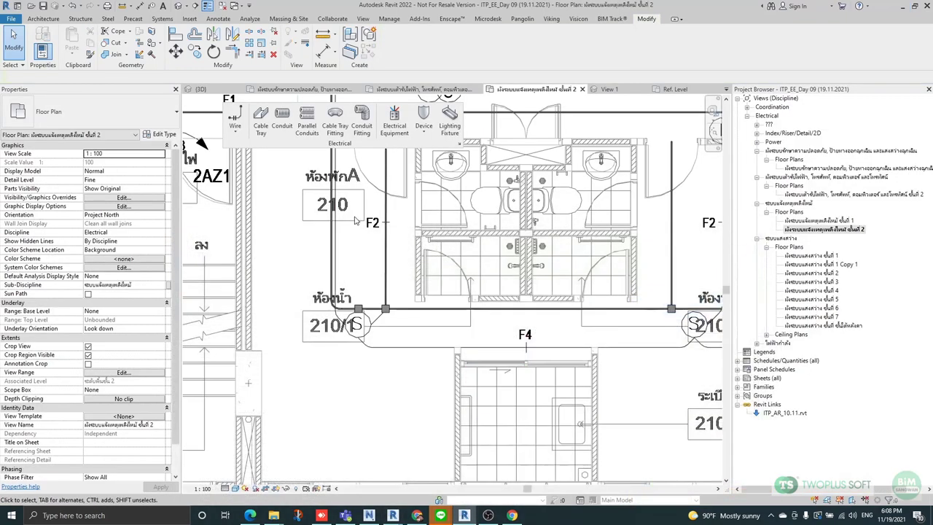
scroll(371, 331, "down", 2)
scroll(372, 330, "up", 5)
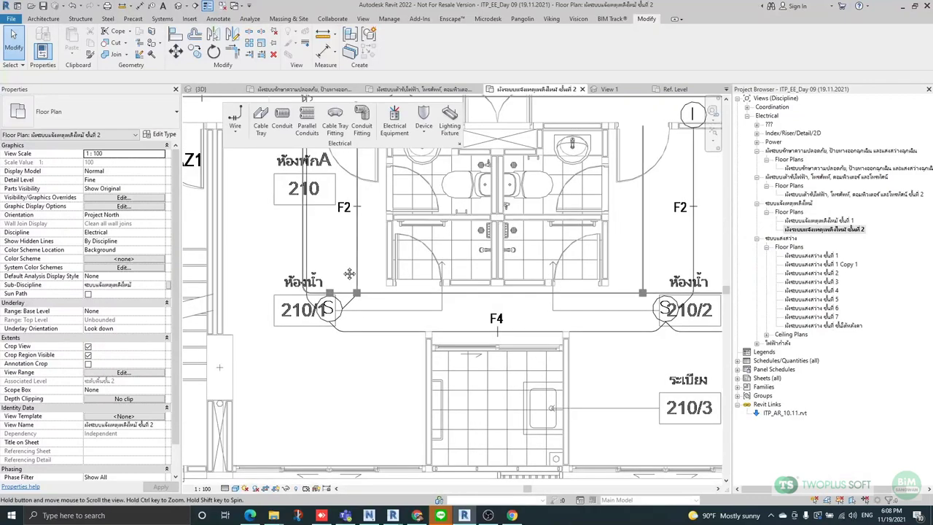
middle_click_drag(303, 235, 449, 337)
scroll(315, 216, "up", 5)
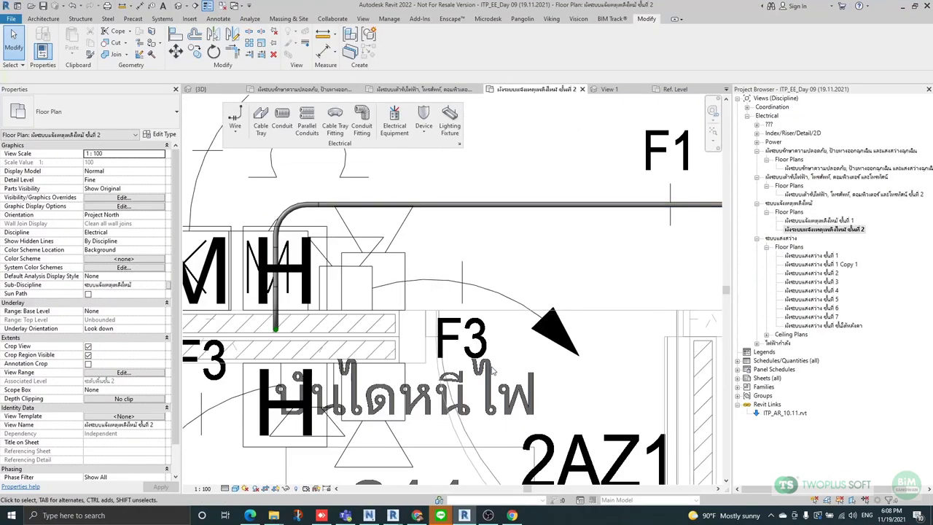
scroll(328, 264, "down", 3)
middle_click_drag(393, 382, 376, 339)
scroll(375, 340, "down", 2)
scroll(470, 392, "up", 3)
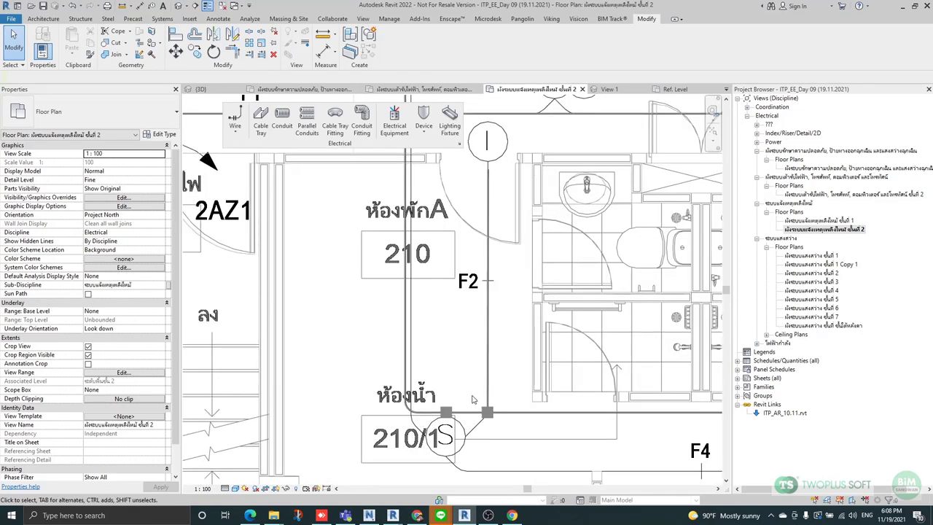
Select the conduit junction box beside the room 210/1 tag, inspect it up close and clear the selection.
scroll(442, 386, "up", 3)
left_click(441, 352)
scroll(423, 346, "up", 2)
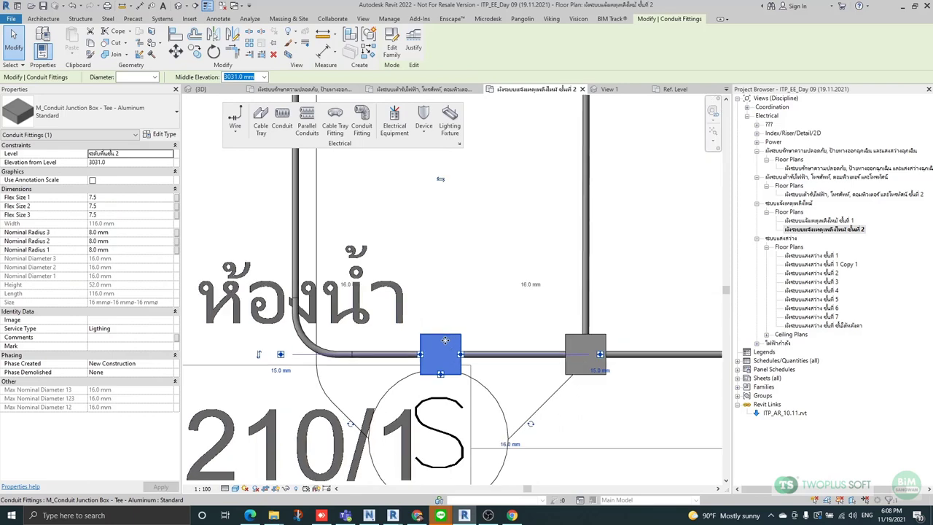
key("Escape")
scroll(462, 292, "down", 2)
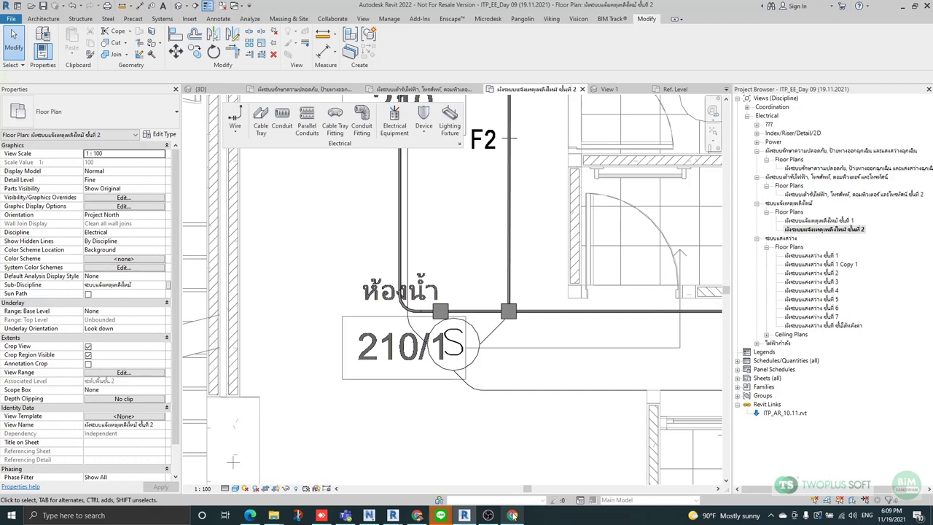
Switch back to the CUP model in Revit 2021 and inspect the clash sphere, red pipe and nearby supports from several angles.
mouse_move(512, 516)
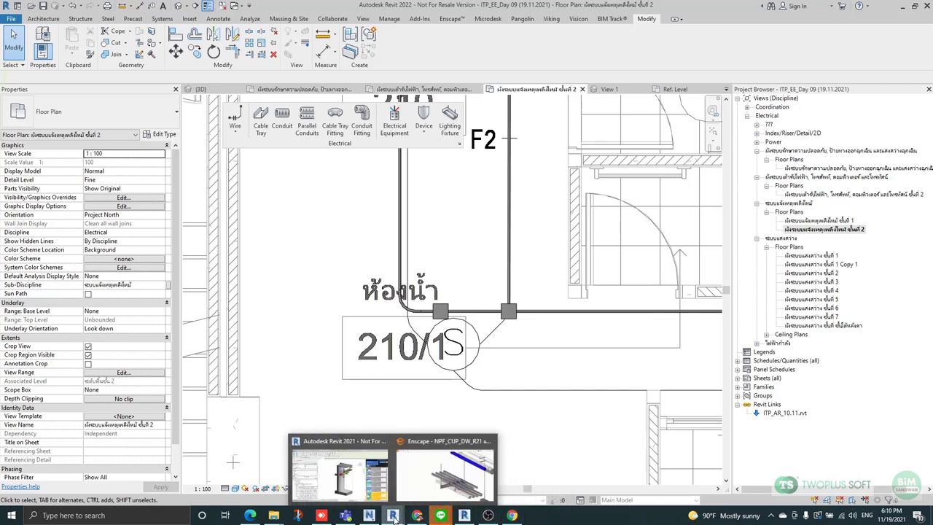
left_click(379, 469)
scroll(470, 248, "up", 3)
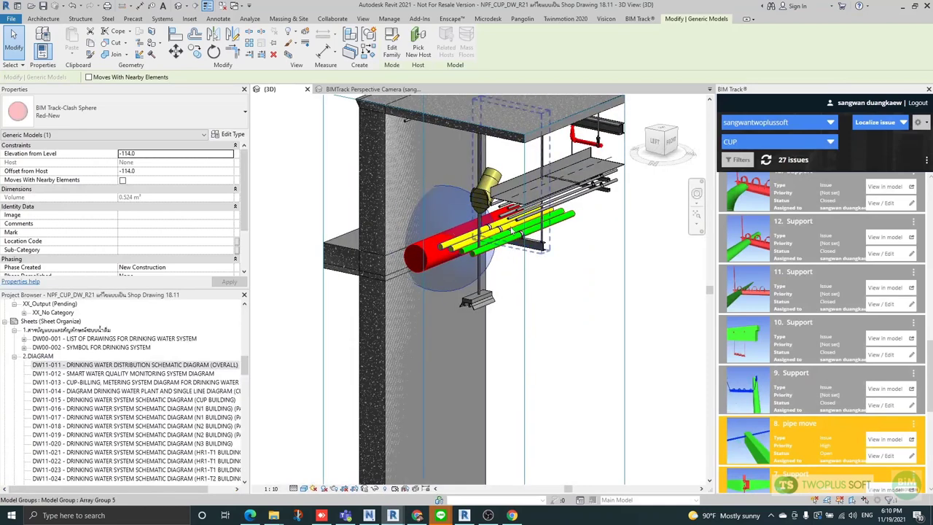
middle_click_drag(504, 303, 580, 295, "shift")
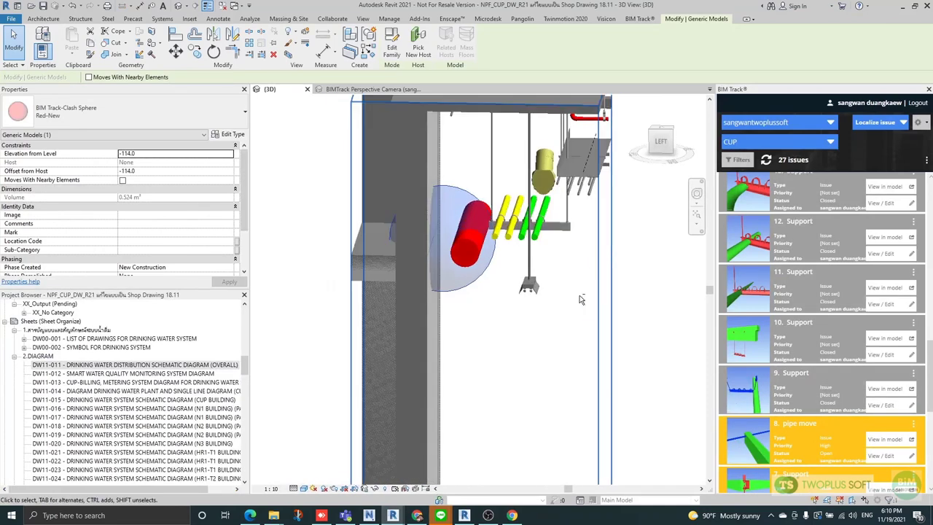
middle_click_drag(473, 263, 517, 309, "shift")
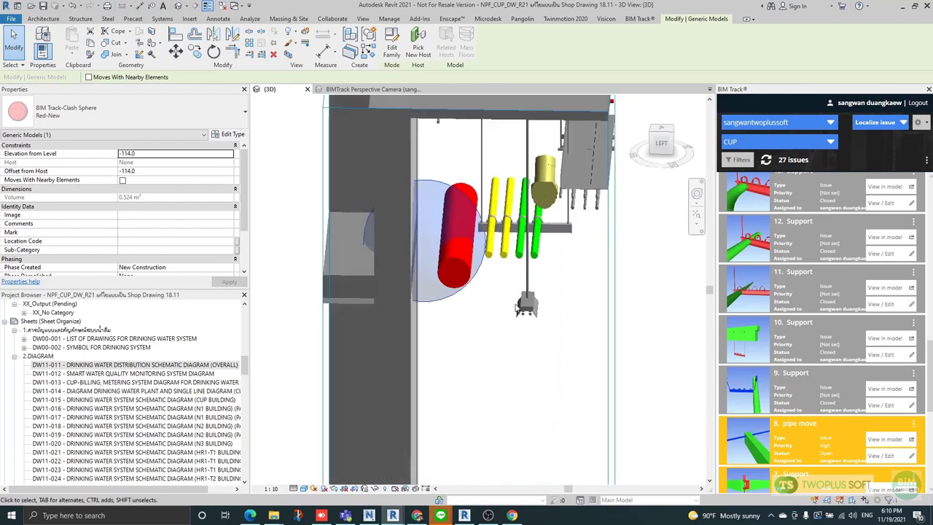
left_click(518, 394)
left_click(428, 204)
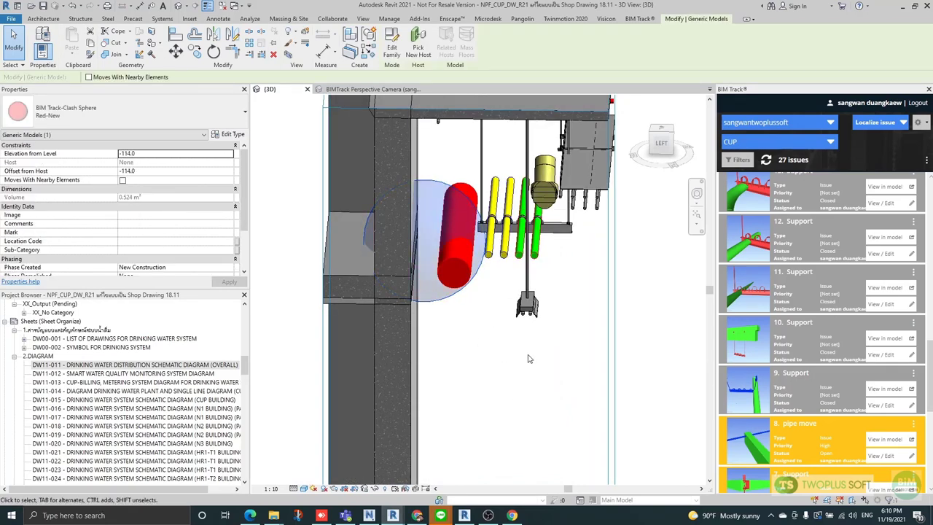
middle_click_drag(530, 359, 514, 426, "shift")
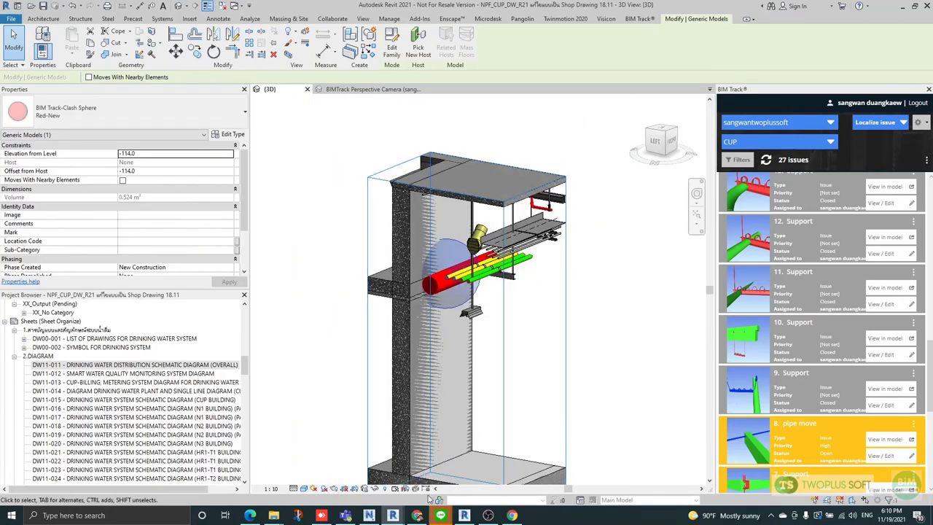
Switch to Navisworks, examine the tanks and green pipes with their issue markers, and look through the BIM Track issue list.
left_click(369, 516)
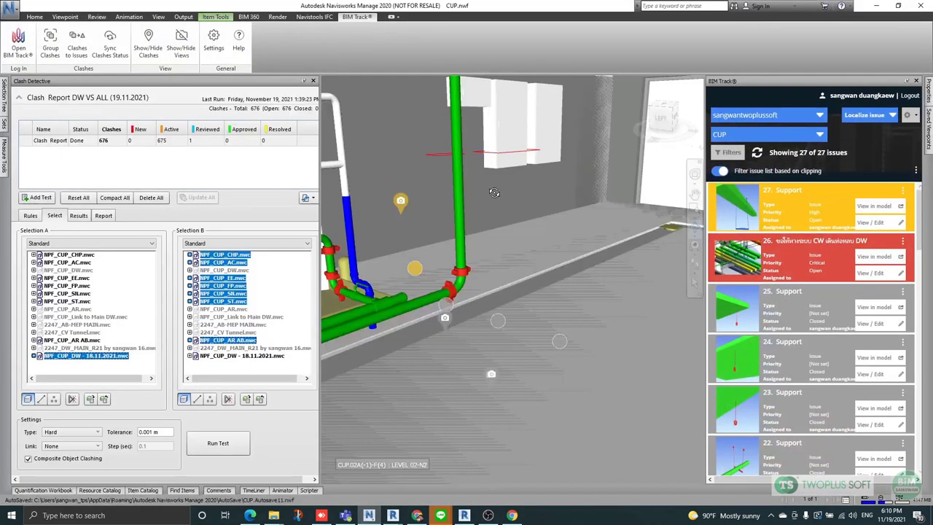
scroll(531, 346, "down", 2)
middle_click_drag(404, 321, 533, 295)
middle_click_drag(442, 294, 567, 272)
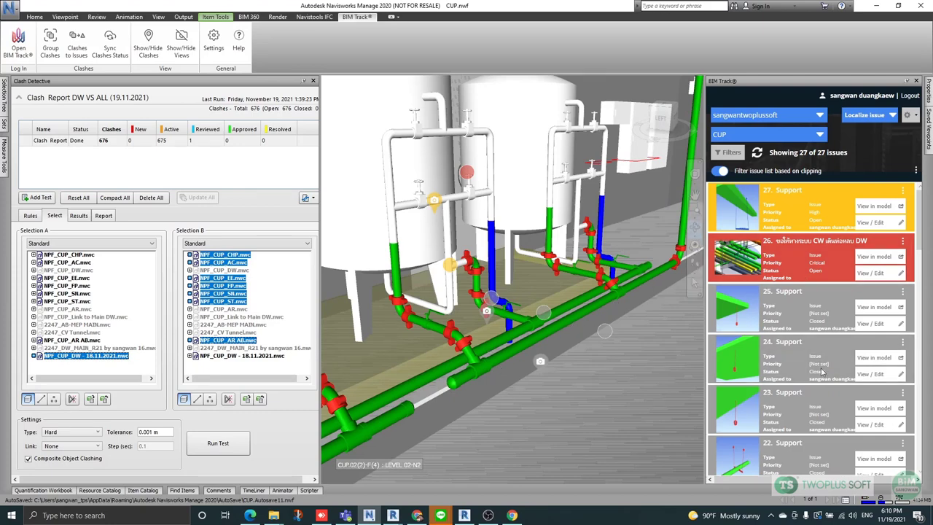
scroll(714, 211, "down", 10)
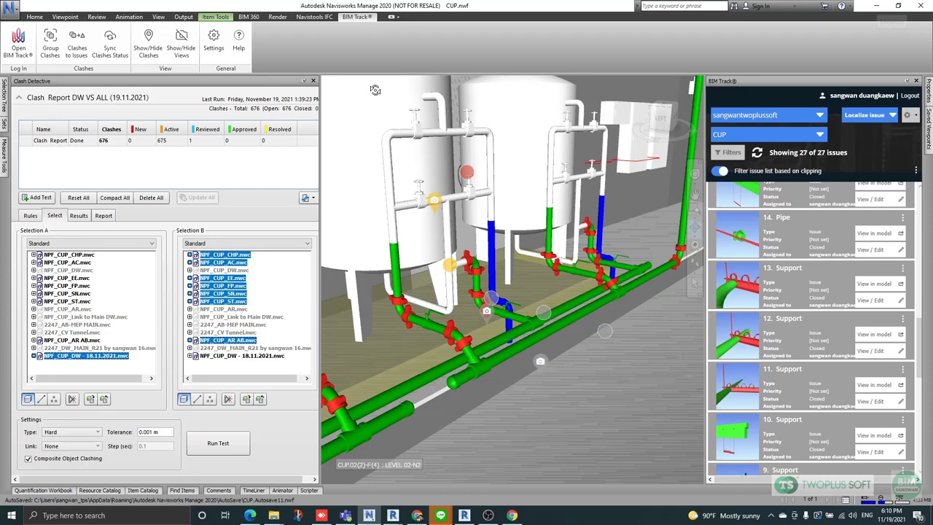
Switch to Revit 2021, inspect the clash sphere, red pipe and yellow and green pipes, and look through issues 3 to 8 in BIM Track.
left_click(877, 5)
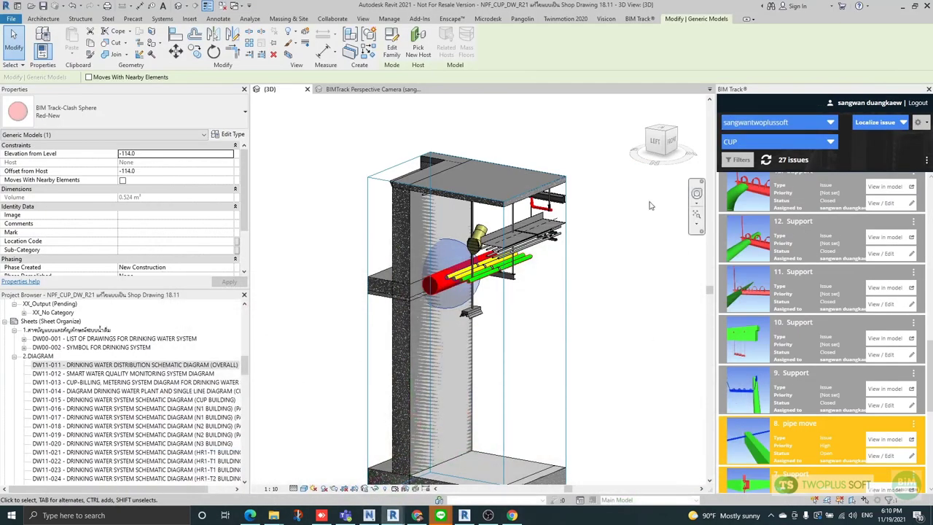
middle_click_drag(630, 328, 630, 287)
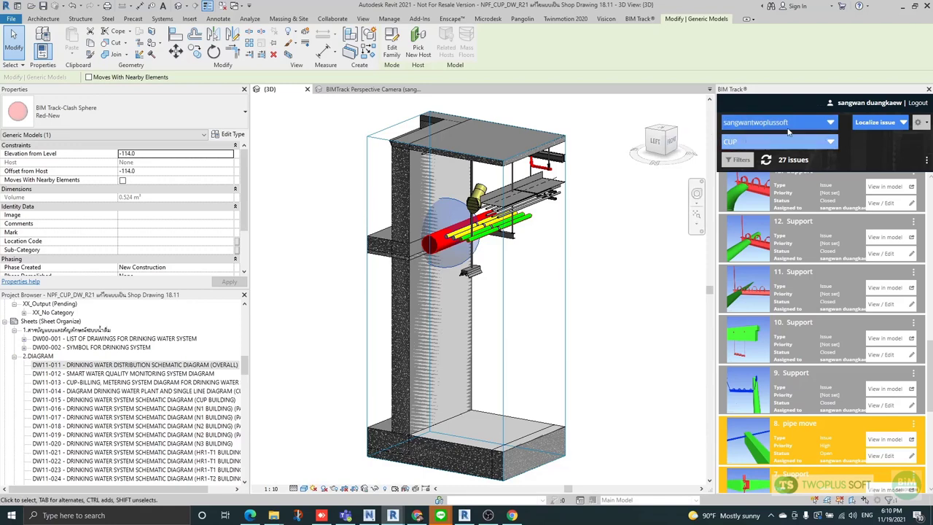
scroll(466, 195, "up", 1)
scroll(466, 194, "up", 3)
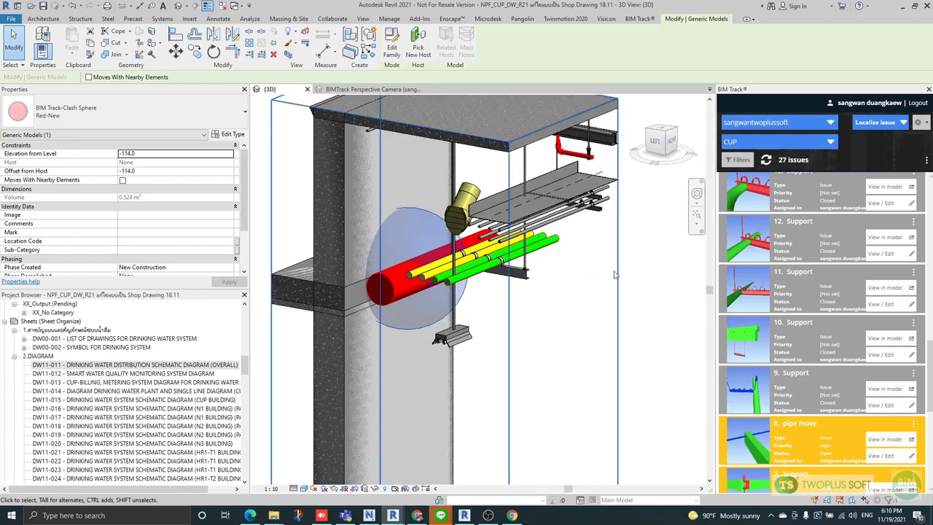
middle_click_drag(492, 272, 634, 275, "shift")
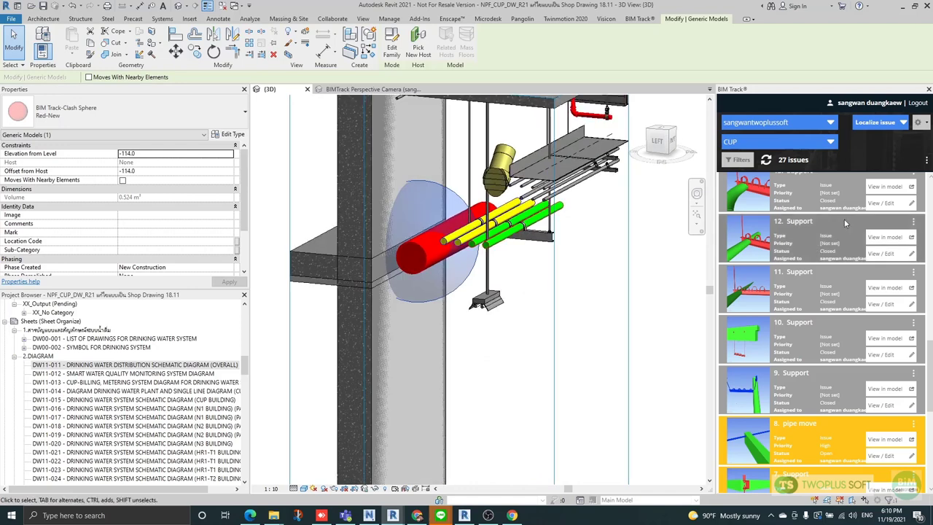
middle_click_drag(675, 414, 671, 377)
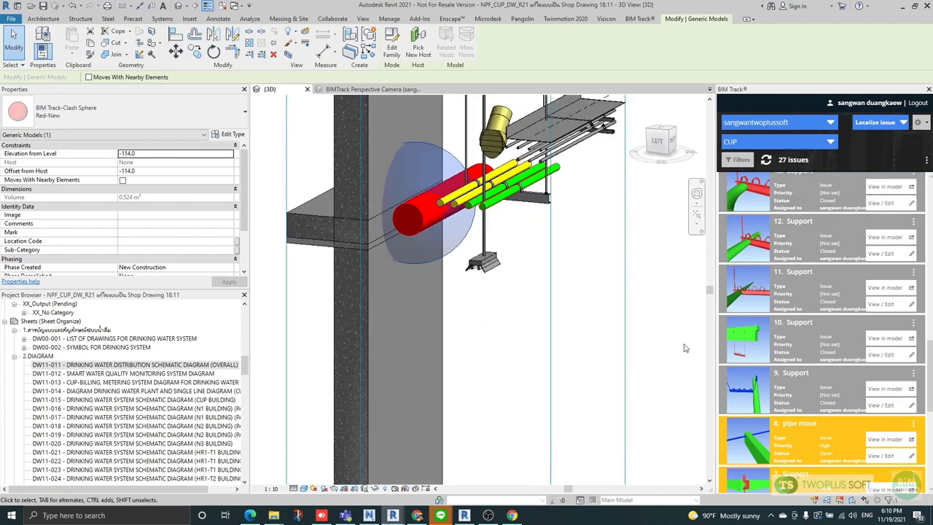
scroll(879, 428, "down", 3)
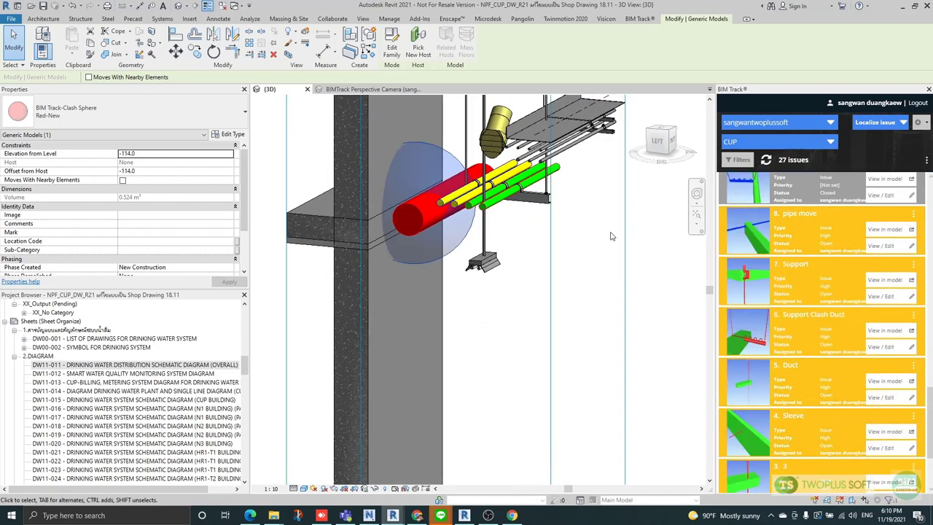
scroll(489, 257, "up", 3)
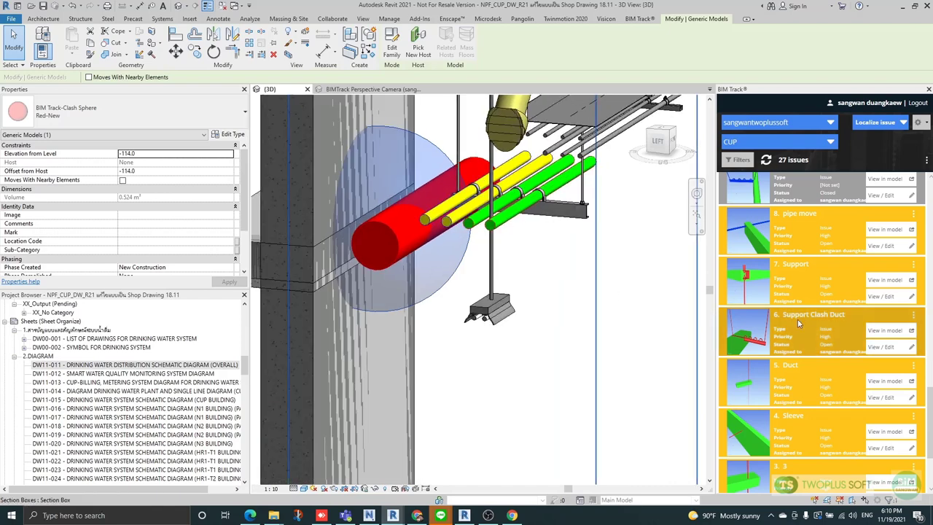
middle_click_drag(495, 267, 556, 309, "shift")
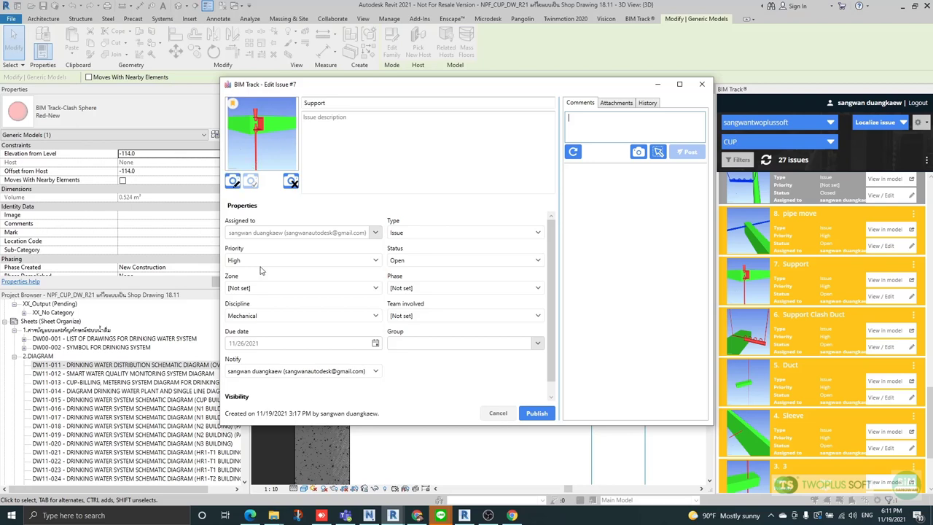
Open the snapshot of issue #7 "Support" for markup in Paint and draw an ellipse about 1269 × 1417 px around the support.
left_click(234, 181)
scroll(551, 182, "down", 3)
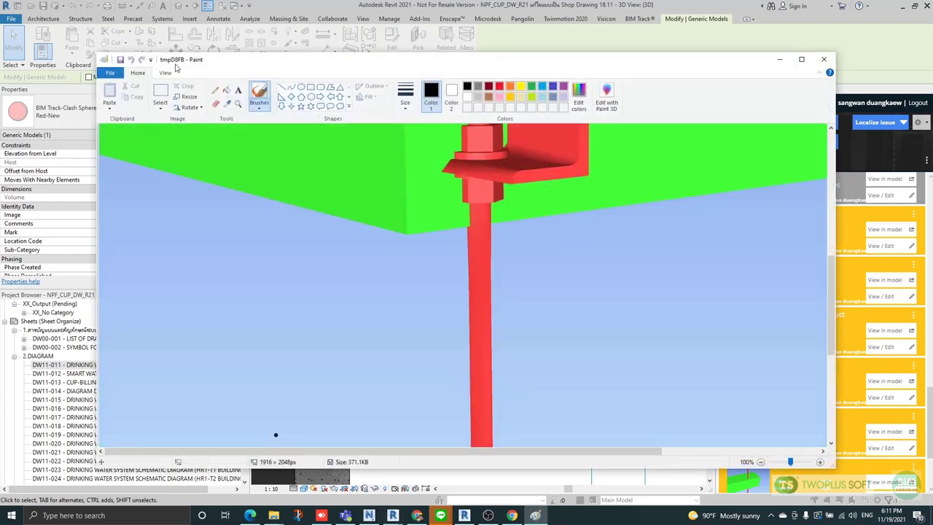
left_click(802, 60)
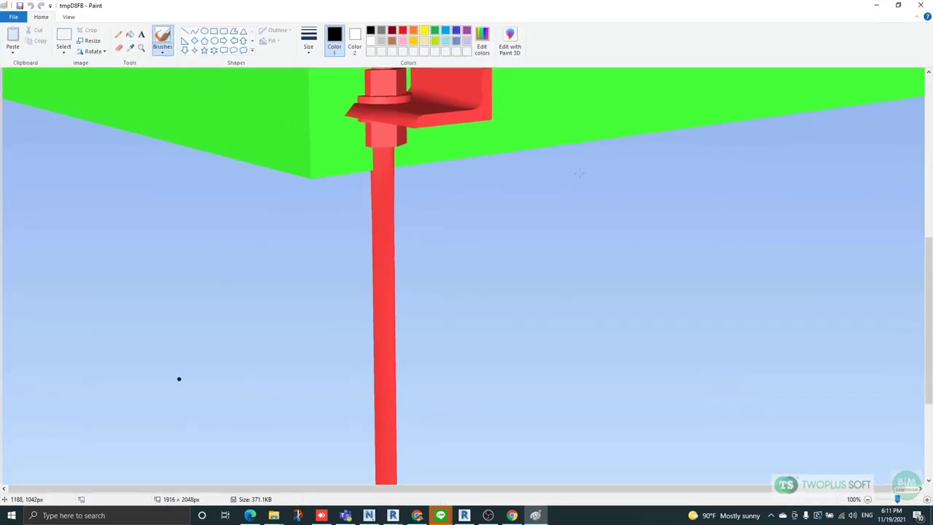
scroll(578, 173, "up", 3)
scroll(578, 173, "down", 3, "ctrl")
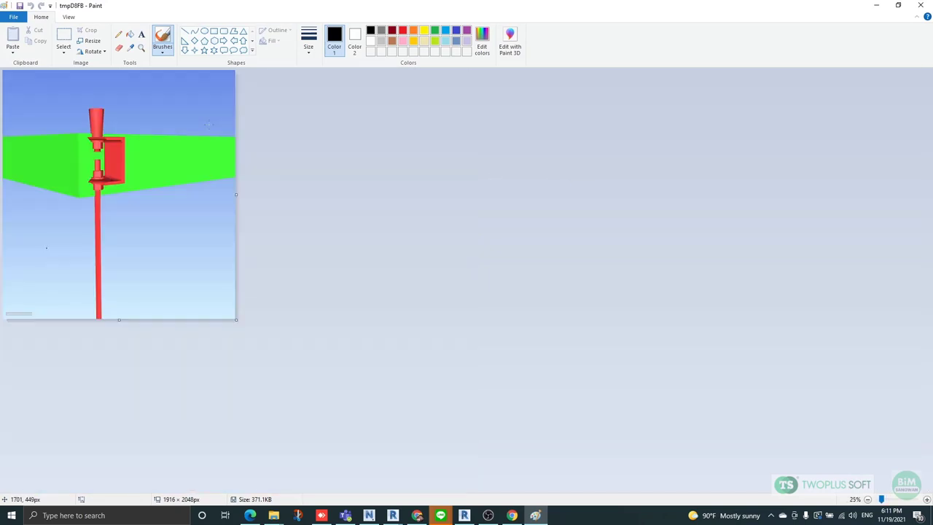
left_click(205, 30)
left_click_drag(44, 97, 198, 270)
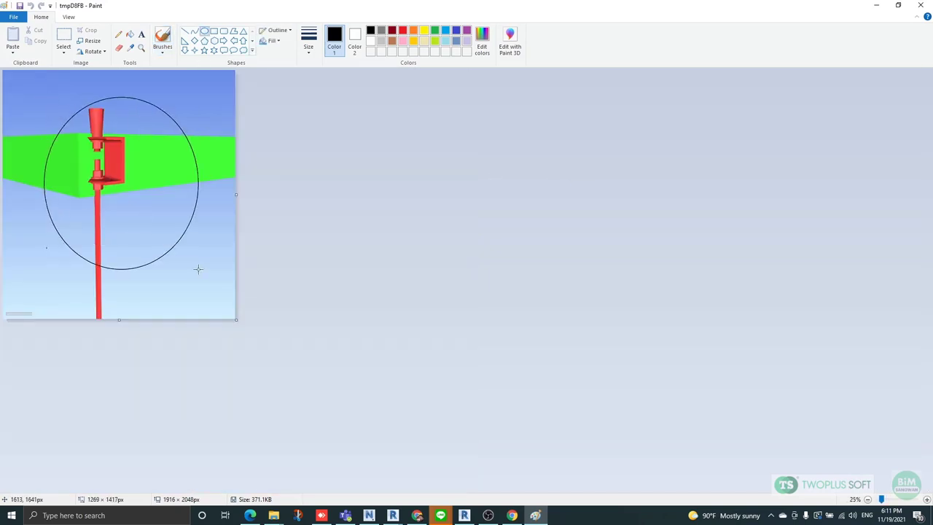
Add a pencil scribble inside the ellipse below the green duct and frame it with a diamond about 277 × 321 px.
left_click(118, 34)
mouse_move(151, 216)
left_mouse_down()
mouse_move(188, 208)
mouse_move(181, 229)
left_mouse_up()
left_click(194, 42)
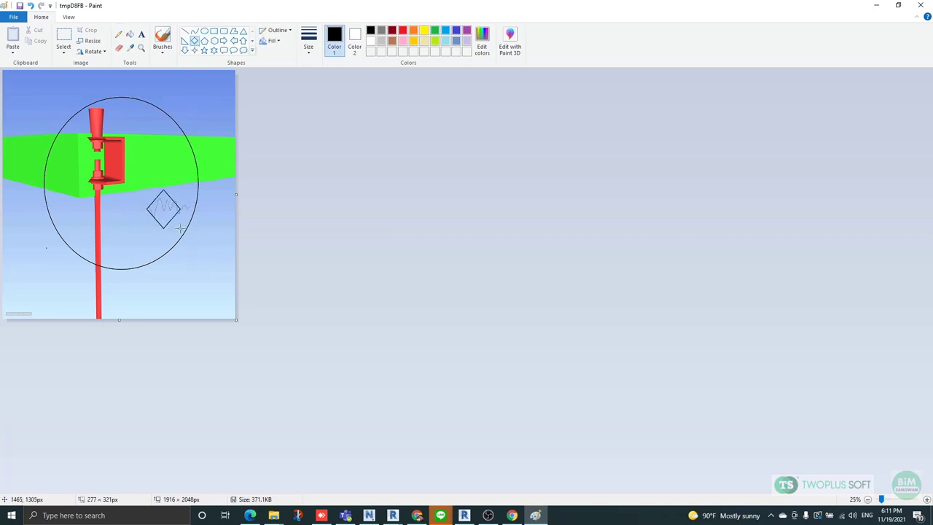
Draw four four-point stars of different sizes: two across the duct, one over the lower rod and a small one outside the ellipse.
left_click(194, 50)
left_click_drag(113, 95, 175, 167)
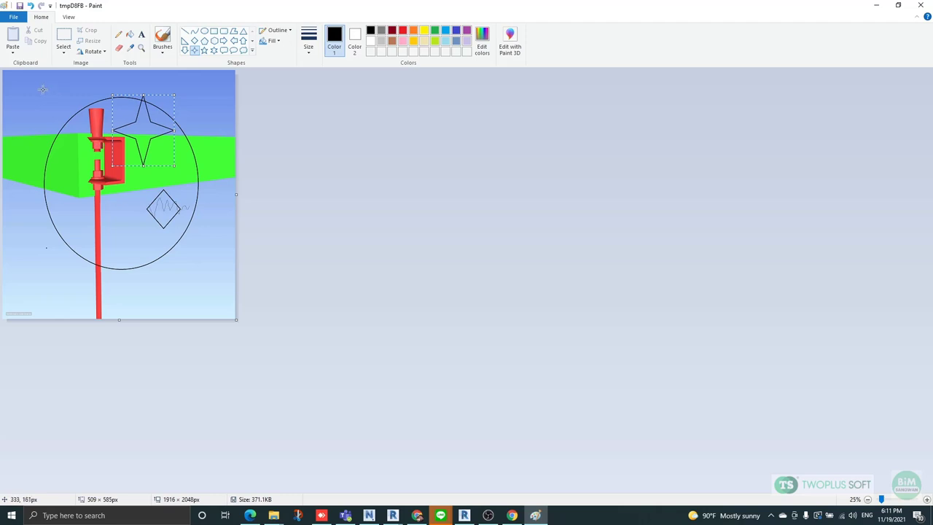
left_click_drag(35, 89, 101, 181)
left_click_drag(52, 223, 156, 318)
left_click_drag(182, 279, 219, 296)
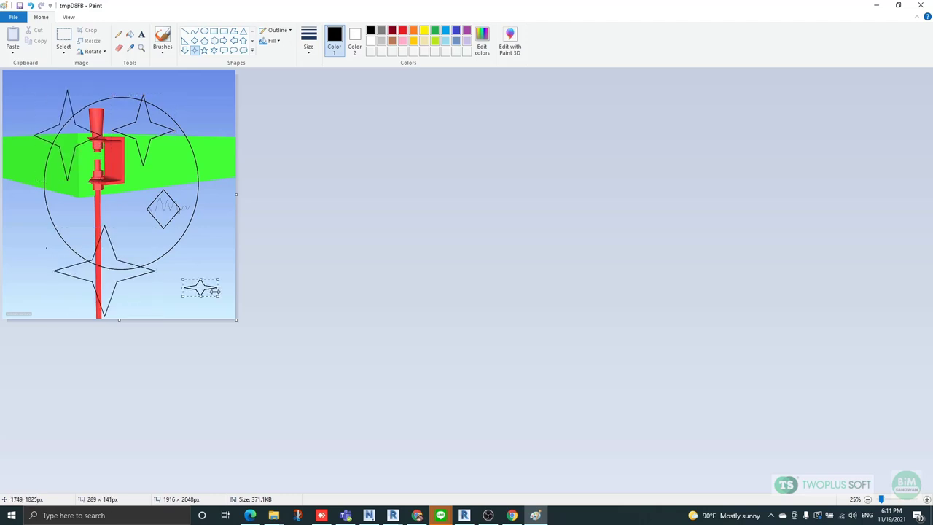
left_click(246, 276)
Publish issue #7 with the marked-up snapshot and check its image preview.
left_click(921, 6)
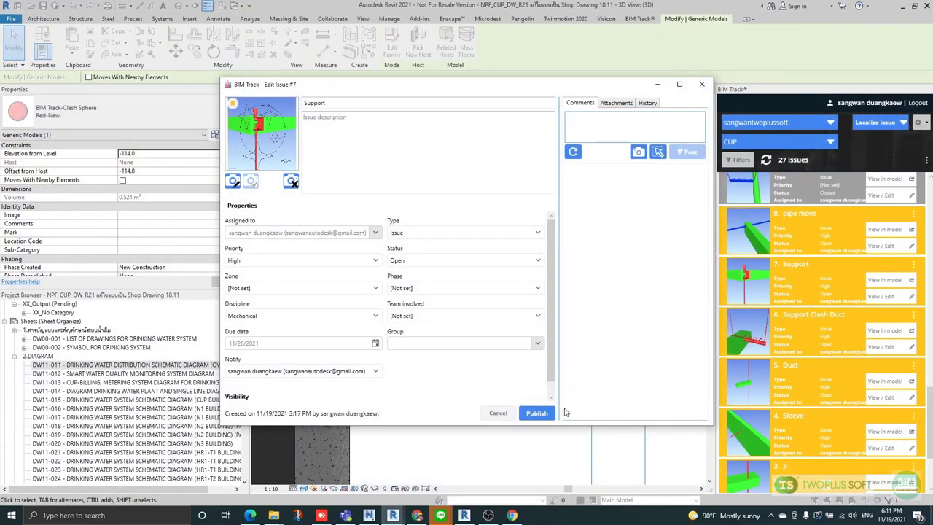
left_click(540, 413)
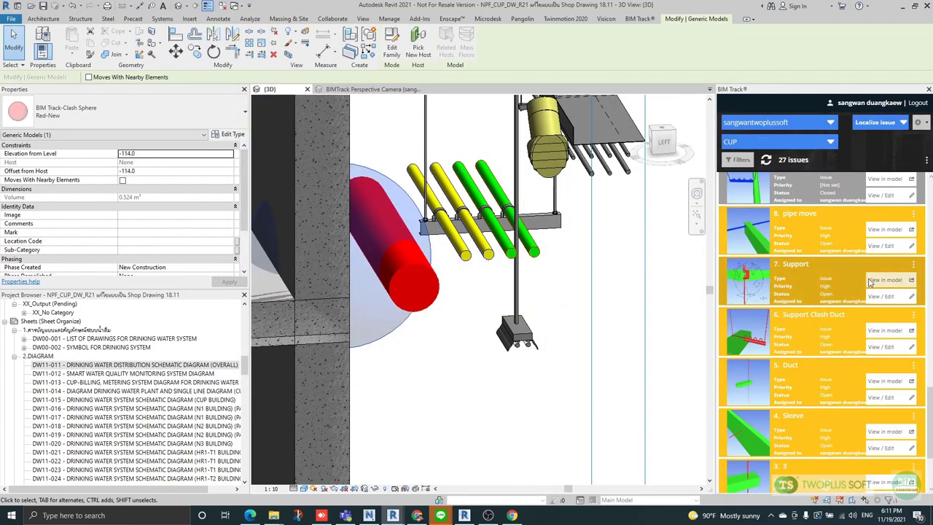
left_click(746, 279)
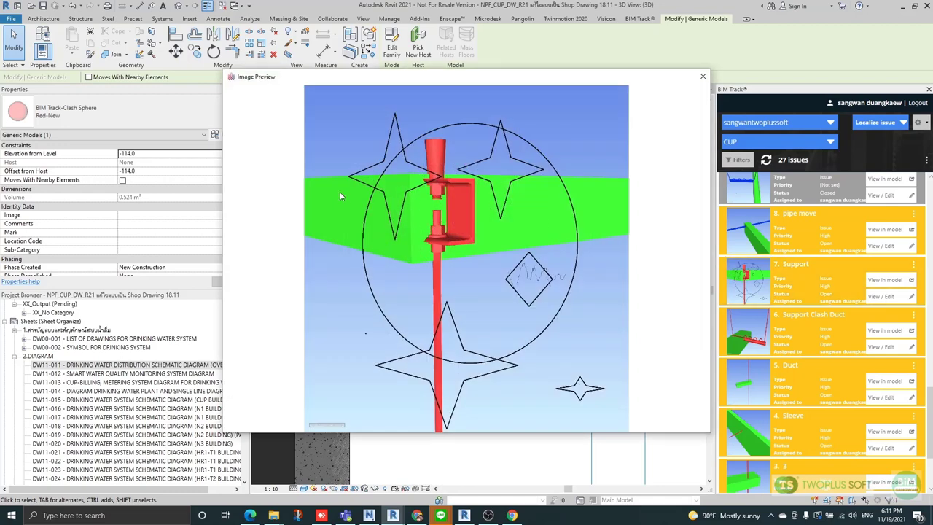
left_click(703, 76)
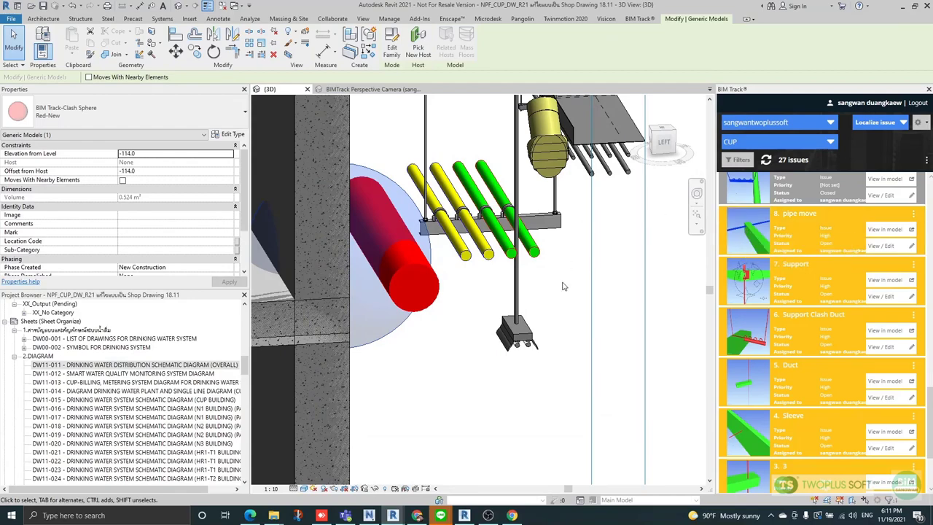
Select the 3D view's section box and extend its side face outward beyond the pipe ends and wall.
scroll(368, 263, "down", 3)
middle_click_drag(479, 310, 404, 350, "shift")
middle_click_drag(483, 391, 513, 263, "shift")
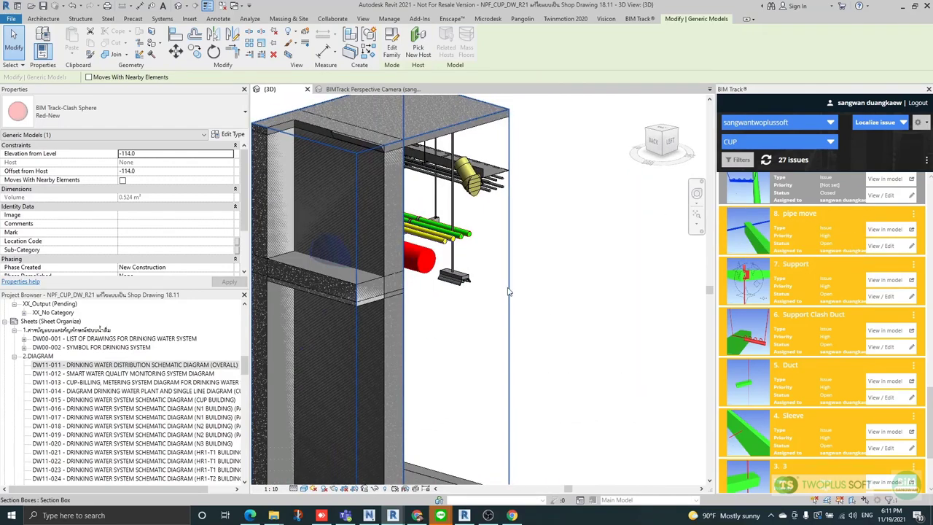
left_click(515, 256)
scroll(515, 256, "down", 2)
middle_click_drag(488, 317, 567, 343, "shift")
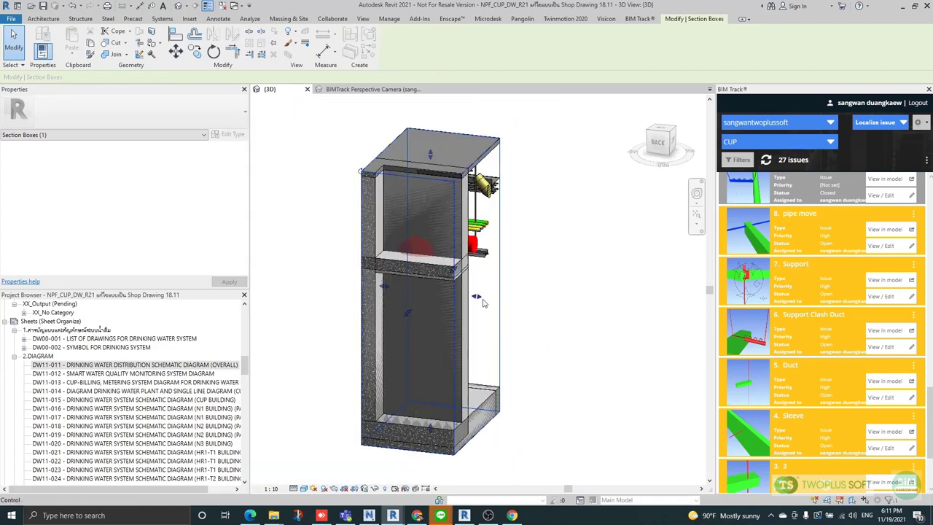
left_click_drag(477, 297, 574, 326)
left_click_drag(627, 391, 620, 387)
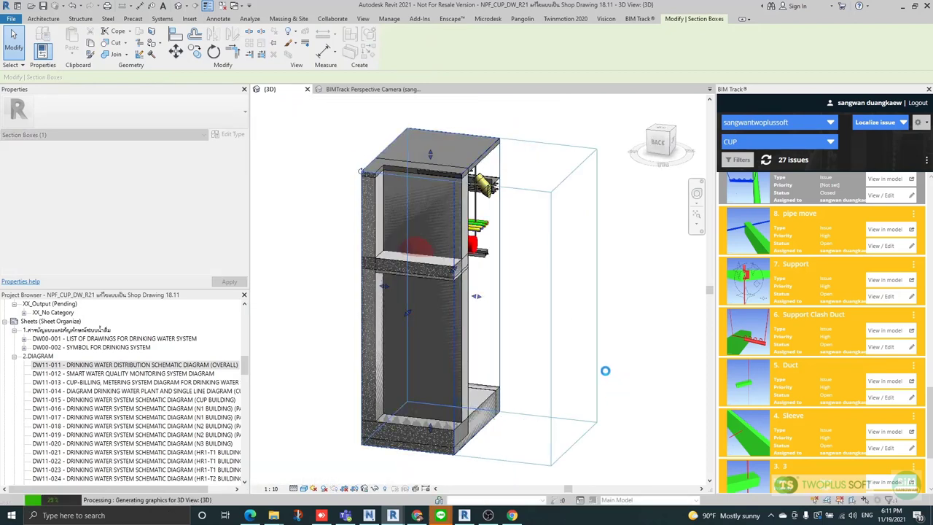
Reselect the section box and raise its top face slightly at the ceiling slab above the pipes.
middle_click_drag(651, 409, 499, 354, "shift")
left_click(305, 300)
scroll(479, 298, "up", 5)
left_click(479, 298)
scroll(467, 289, "down", 3)
middle_click_drag(559, 359, 605, 358, "shift")
key("Escape")
left_click(583, 350)
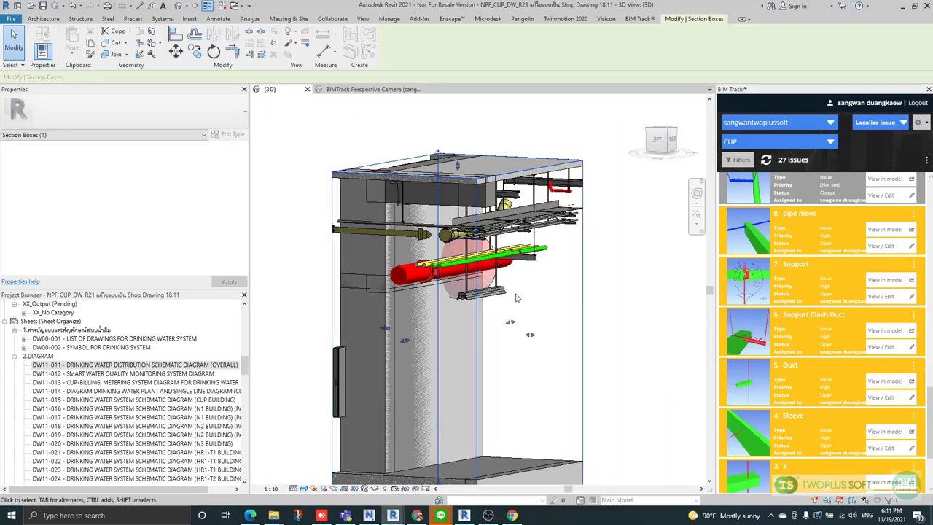
left_click_drag(457, 166, 457, 165)
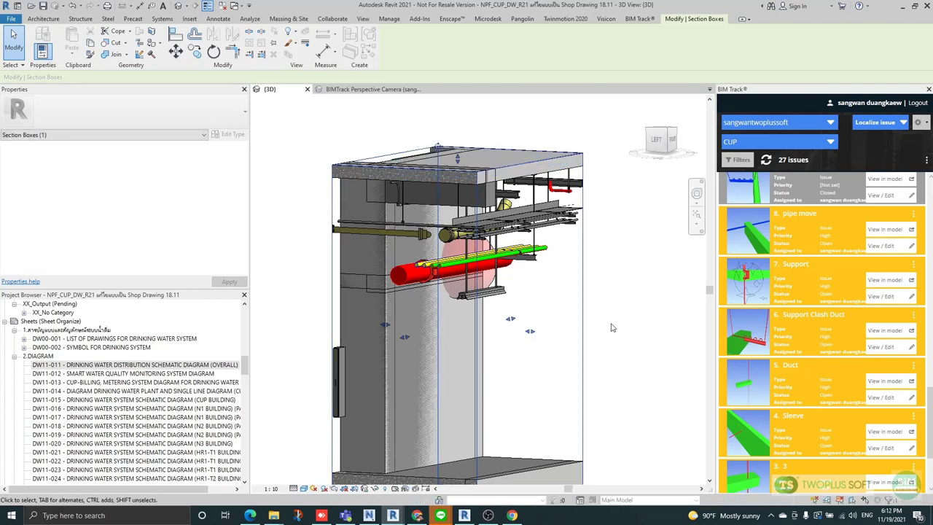
Examine the red pipe, clash sphere and parallel pipes inside the section box from the right, left and underneath.
middle_click_drag(614, 328, 374, 340, "shift")
middle_click_drag(398, 330, 488, 333, "shift")
scroll(423, 304, "down", 3)
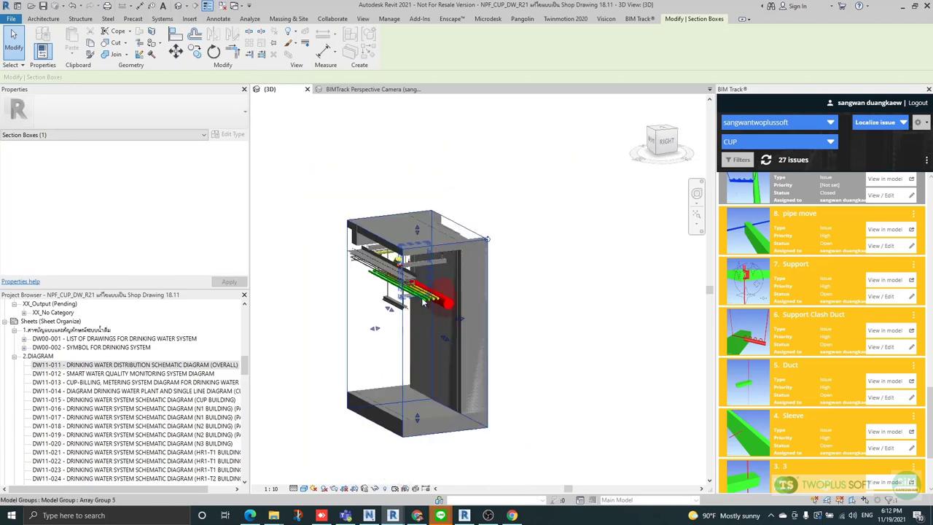
middle_click_drag(335, 371, 507, 331, "shift")
left_click(539, 365)
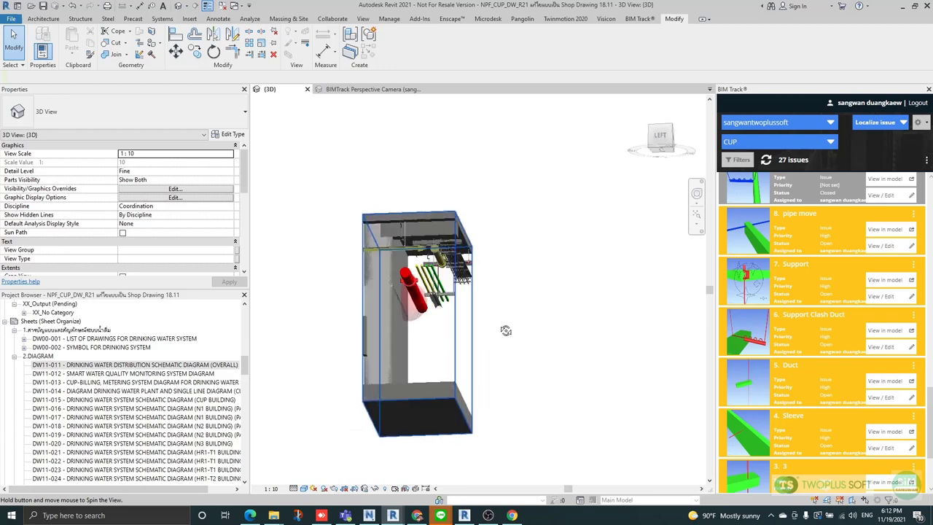
scroll(440, 282, "up", 3)
scroll(440, 283, "up", 2)
mouse_move(440, 283)
middle_mouse_down("shift")
mouse_move(471, 340)
mouse_move(458, 376)
mouse_move(451, 364)
mouse_move(502, 370)
mouse_move(471, 423)
middle_mouse_up("shift")
scroll(447, 312, "up", 2)
Extend the section box's end face along the pipe run to roughly double the length of model shown.
left_click(460, 319)
left_click(520, 347)
scroll(527, 360, "down", 2)
scroll(455, 316, "up", 1)
left_click_drag(464, 313, 619, 310)
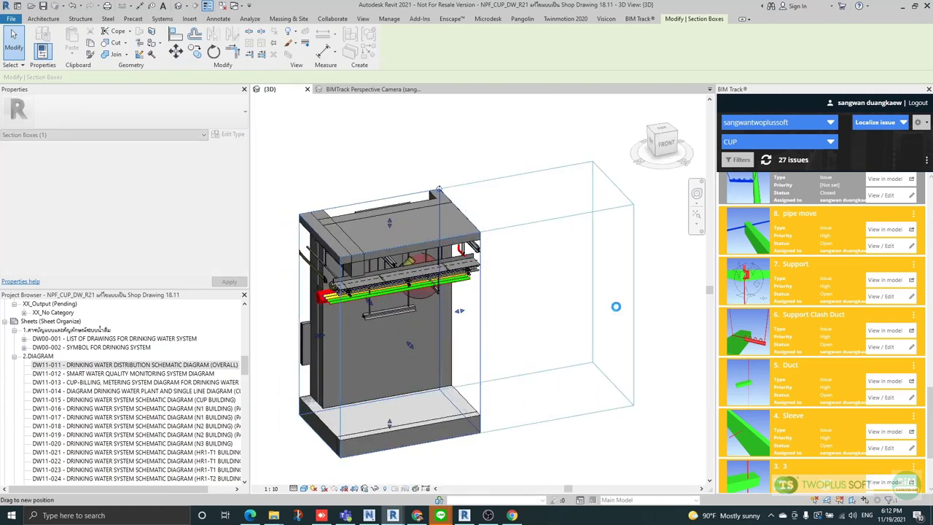
Inspect the pipe elbows at the end of the run, selecting the nearby support bracket group and the outermost 50 mm green pipe.
scroll(589, 249, "up", 5)
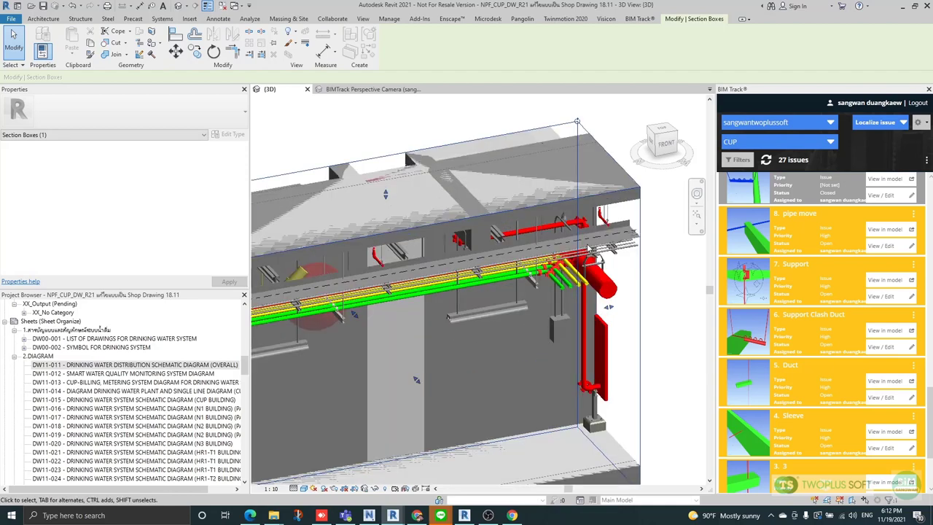
scroll(589, 249, "up", 1)
scroll(476, 273, "down", 2)
middle_click_drag(533, 302, 455, 270, "shift")
scroll(508, 260, "up", 4)
left_click(455, 270)
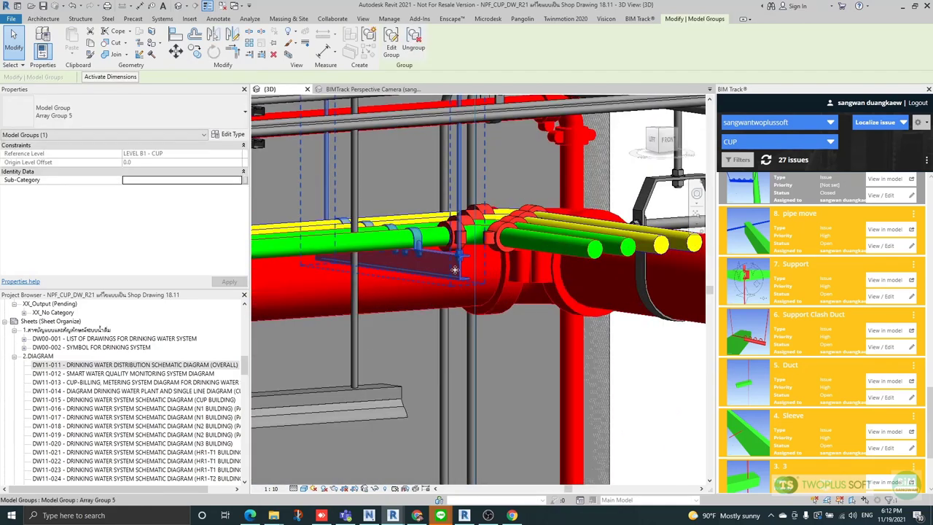
left_click(539, 245)
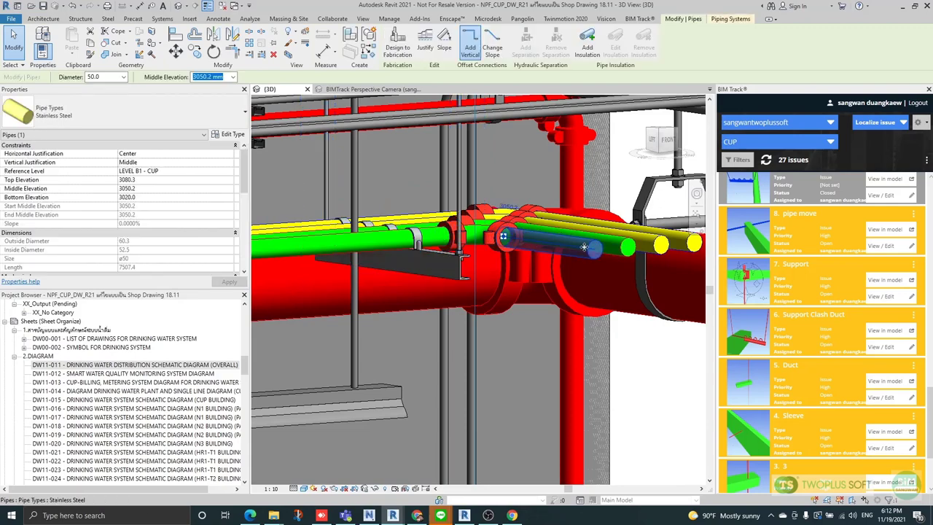
middle_click_drag(539, 245, 537, 201, "shift")
left_click(425, 236)
left_click(425, 236)
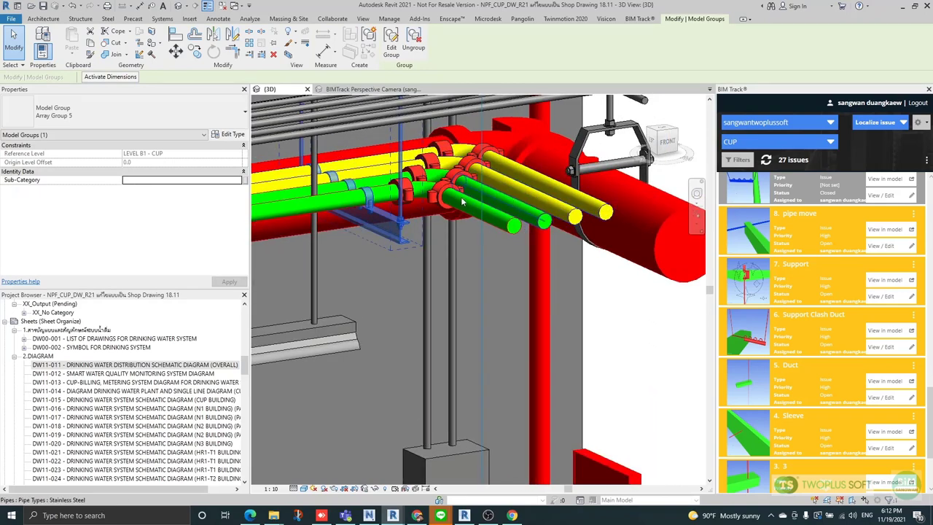
Examine the selected support bracket against the red pipe and elbows from several angles and clear the selection.
scroll(393, 200, "down", 3)
middle_click_drag(393, 200, 455, 157, "shift")
scroll(455, 158, "up", 4)
middle_click_drag(530, 234, 469, 240, "shift")
scroll(469, 240, "down", 3)
middle_click_drag(594, 298, 575, 315, "shift")
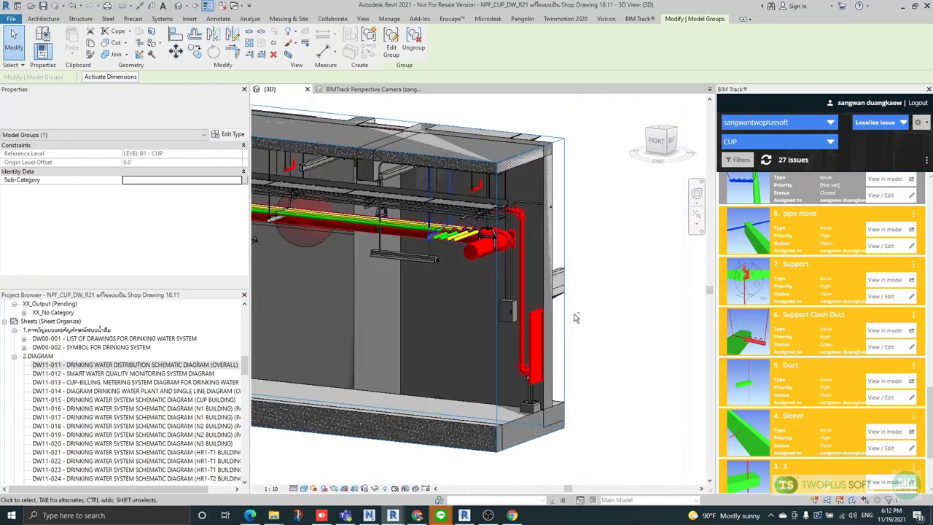
scroll(422, 196, "up", 2)
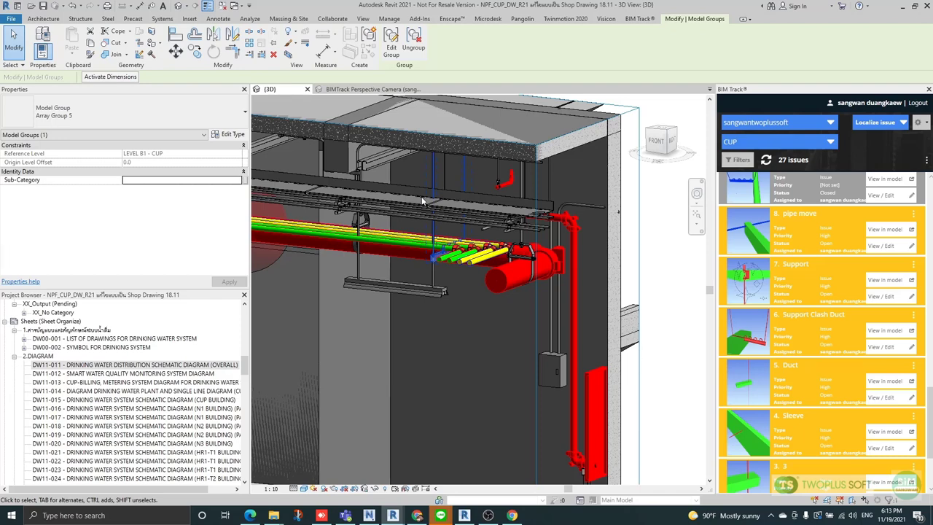
middle_click_drag(423, 210, 490, 247, "shift")
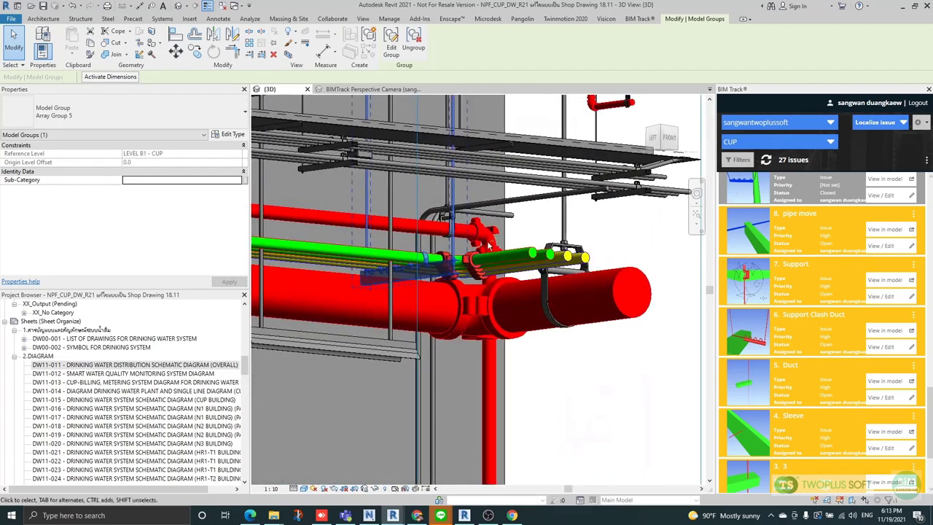
middle_click_drag(410, 256, 506, 255, "shift")
scroll(506, 259, "up", 2)
left_click(532, 227)
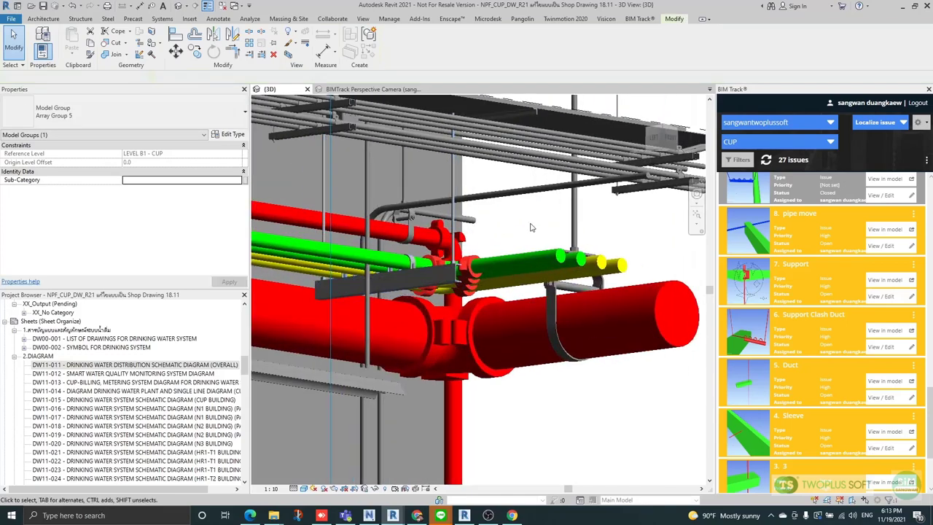
Select the support bracket group at the elbows, inspect how the green and yellow pipes rest on it, and clear the selection.
left_click(420, 284)
middle_click_drag(420, 284, 377, 239, "shift")
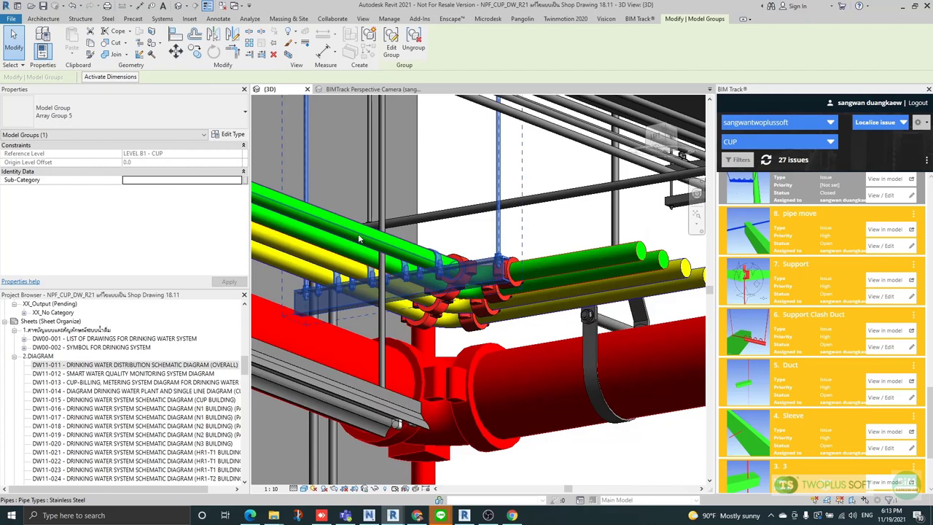
left_click(358, 237)
left_click(339, 253)
left_click(321, 266)
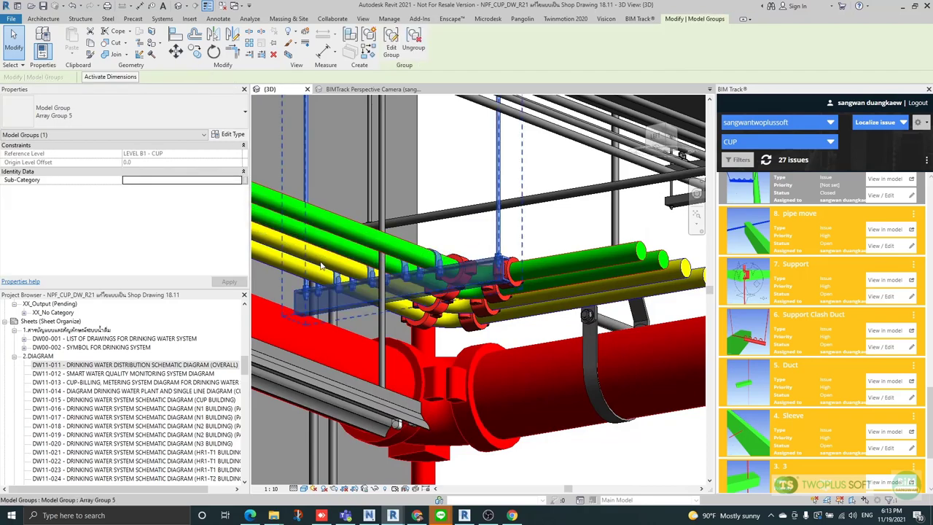
scroll(498, 230, "down", 3)
left_click(531, 229)
middle_click_drag(619, 281, 598, 366, "shift")
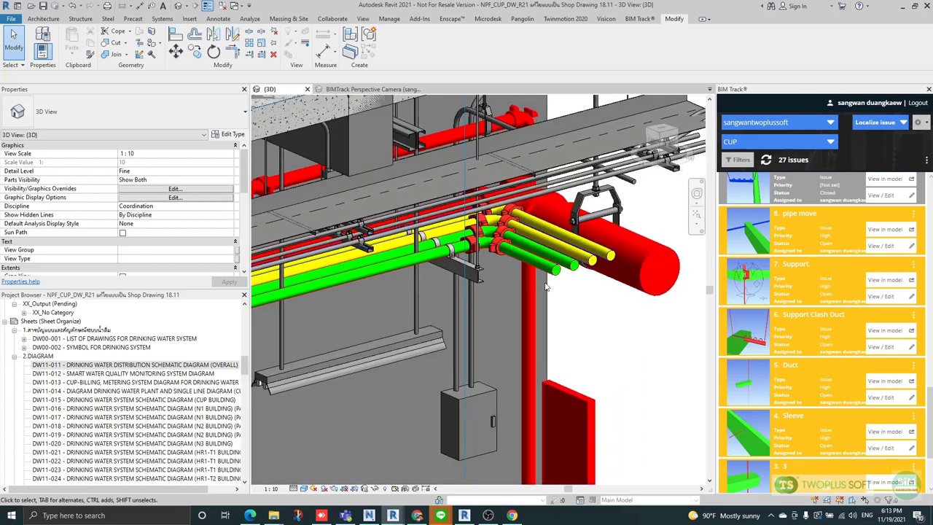
Pull the section box's far end face inward along the pipe run to roughly half the length of model shown.
scroll(545, 287, "down", 6)
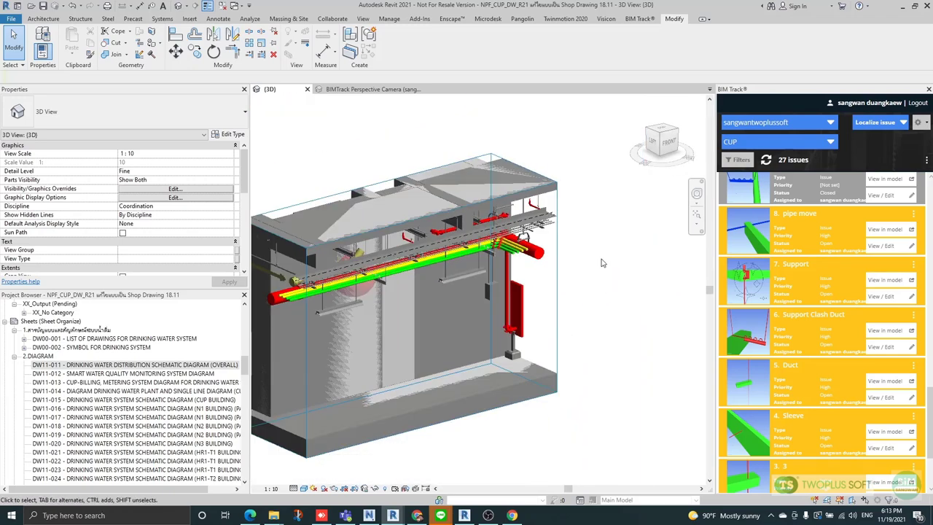
scroll(601, 260, "down", 1)
scroll(357, 345, "up", 2)
left_click(337, 360)
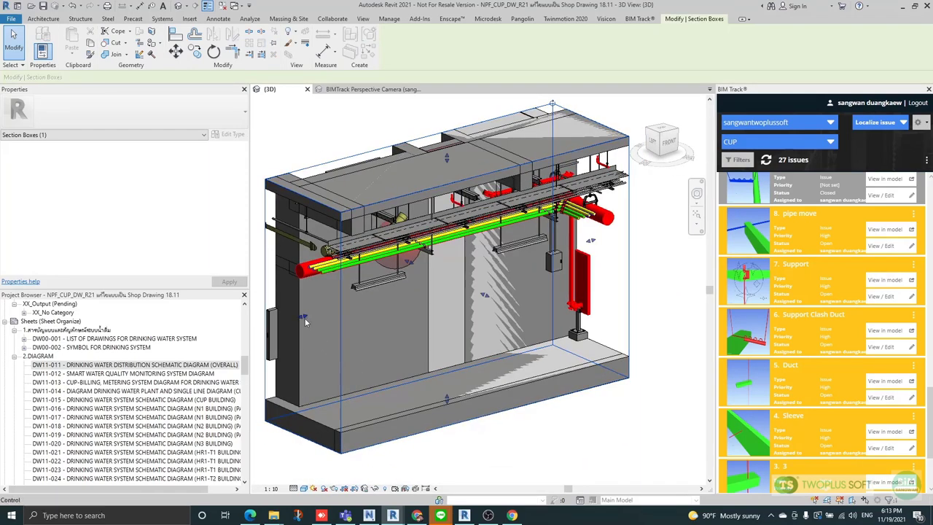
left_click_drag(306, 323, 463, 290)
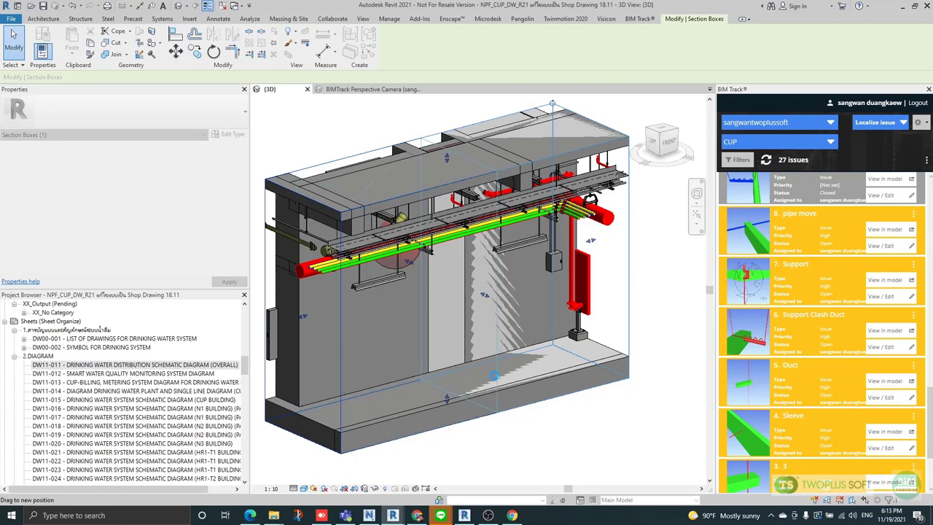
left_click(591, 406)
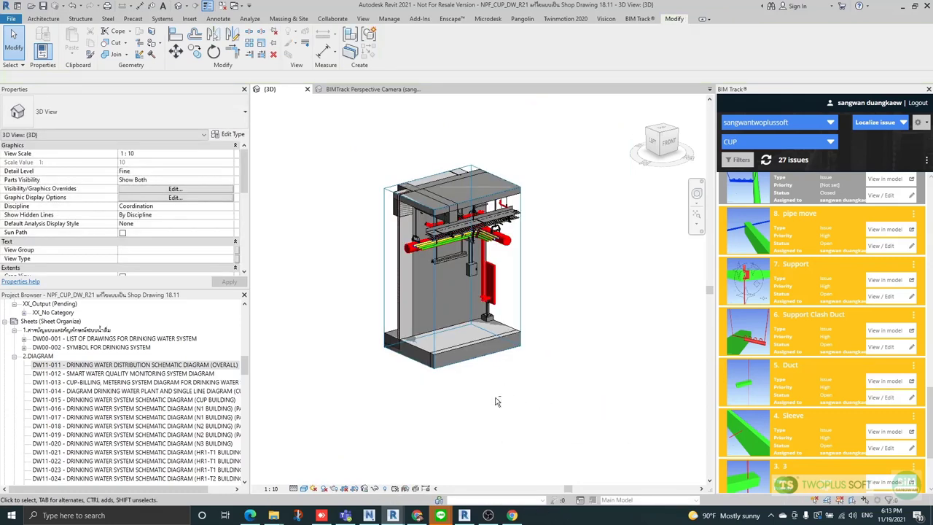
Extend the section box's open front face outward past the cut ends of the large red pipe and the parallel green and yellow pipes.
middle_click_drag(496, 402, 531, 367, "shift")
scroll(532, 364, "up", 2)
left_click(507, 274)
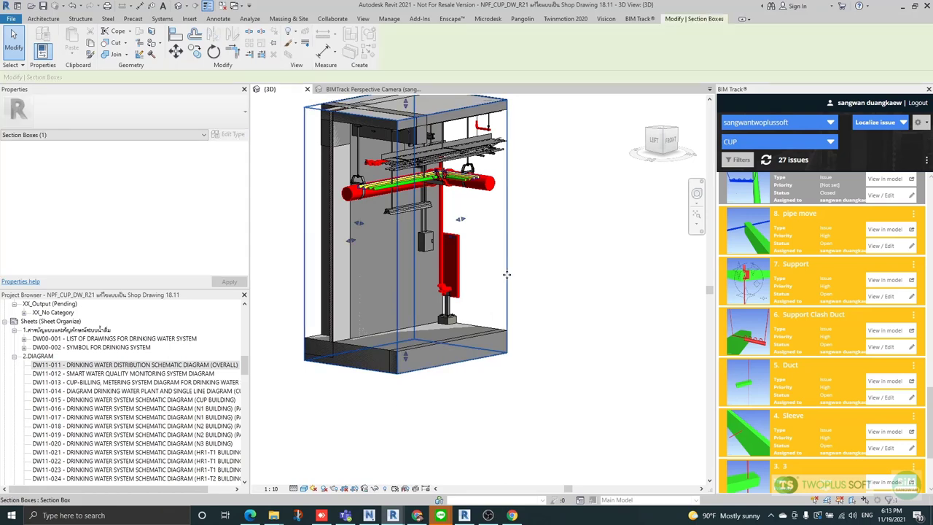
middle_click_drag(506, 275, 480, 293, "shift")
left_click_drag(464, 237, 568, 312)
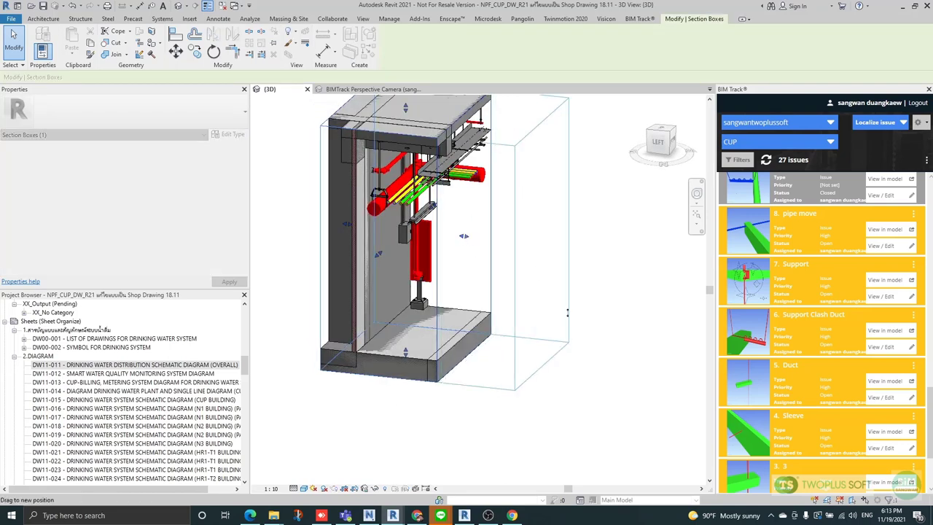
left_click(623, 421)
Examine the large red pipe, its hanger, the green and yellow branches and the vertical riser in the enlarged section box from several sides.
middle_click_drag(625, 421, 368, 424, "shift")
middle_click_drag(483, 463, 343, 340, "shift")
scroll(443, 111, "up", 2)
middle_click_drag(387, 216, 444, 267, "shift")
scroll(591, 204, "up", 3)
scroll(584, 219, "down", 5)
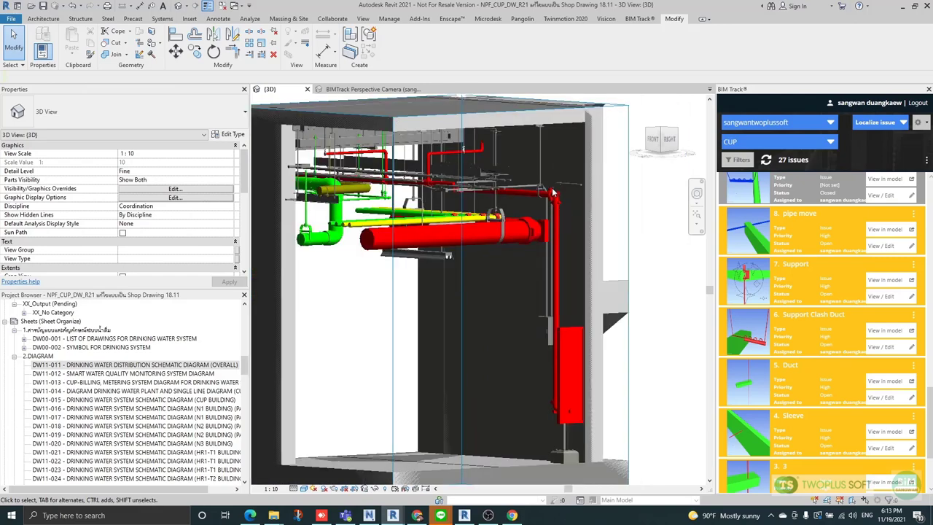
middle_click_drag(584, 219, 427, 288, "shift")
scroll(426, 225, "up", 2)
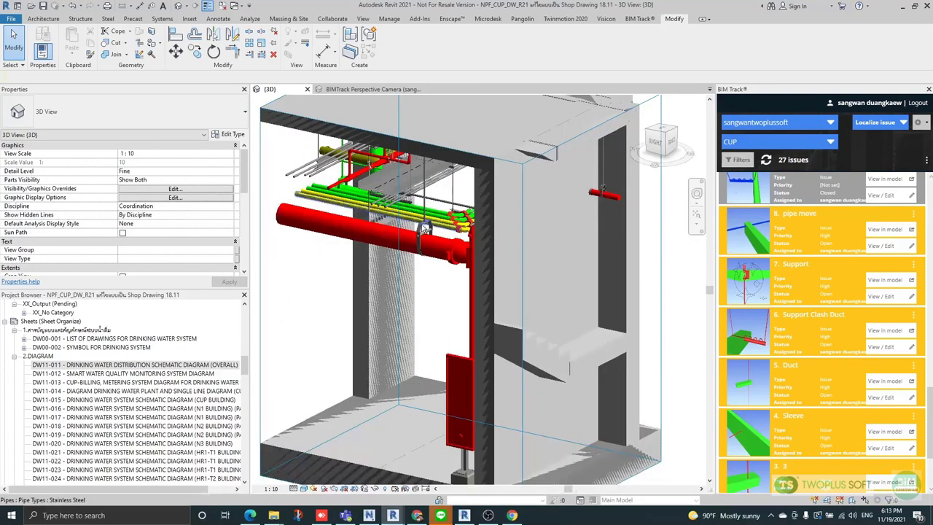
middle_click_drag(426, 225, 511, 204, "shift")
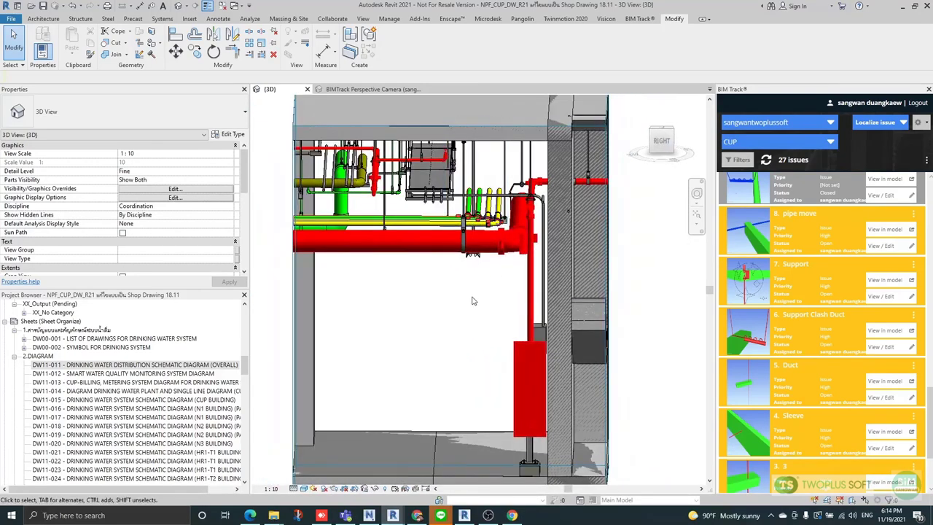
scroll(477, 304, "down", 2)
middle_click_drag(440, 327, 479, 322, "shift")
scroll(466, 302, "up", 2)
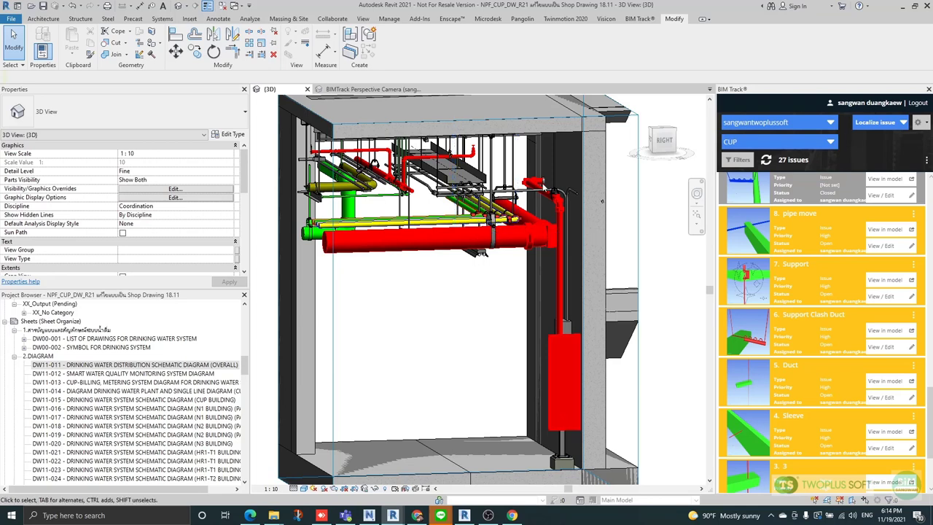
Extend the 3D view's section box outward past the open wall side and inspect the enlarged pipe room.
scroll(479, 228, "down", 3)
middle_click_drag(479, 228, 426, 313, "shift")
left_click(427, 312)
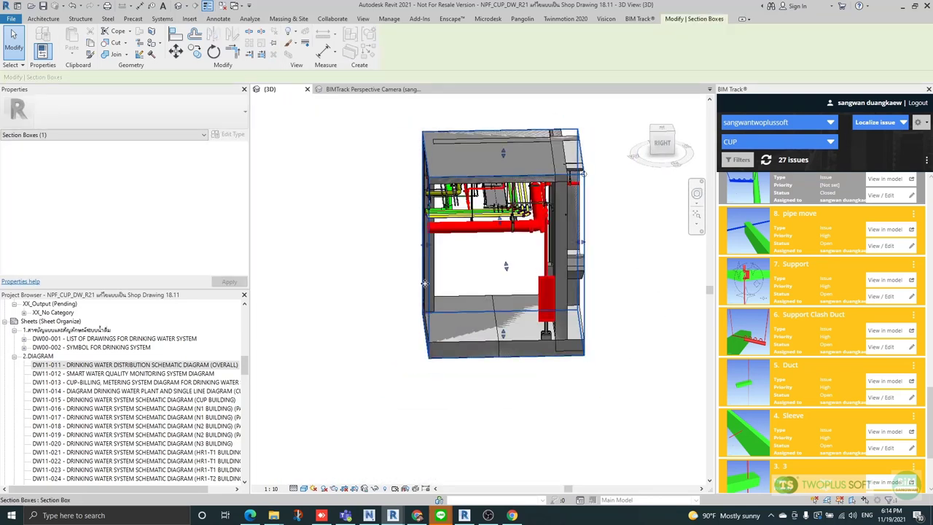
left_click_drag(425, 255, 312, 248)
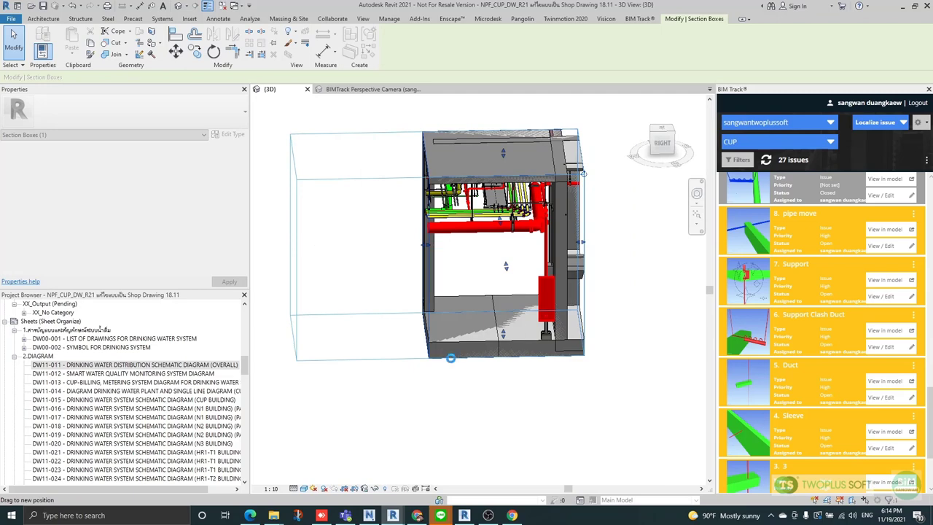
middle_click_drag(394, 383, 529, 276, "shift")
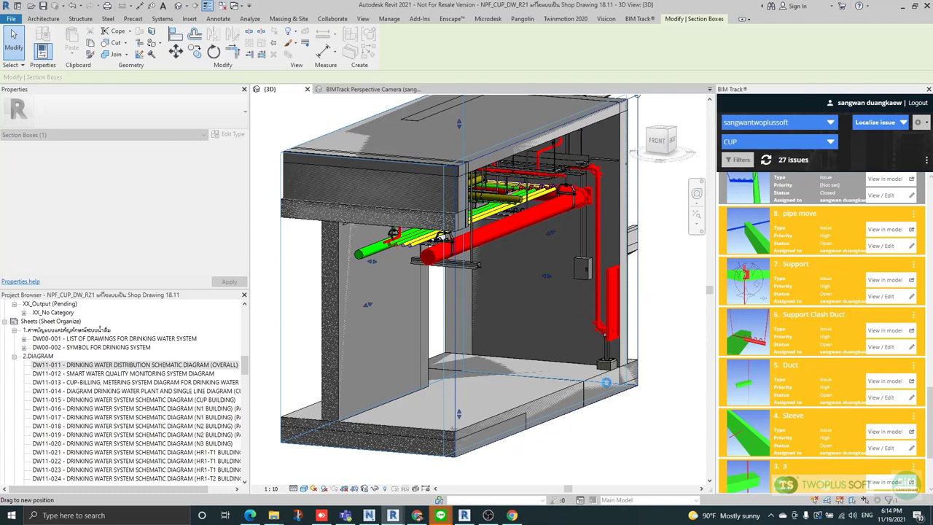
scroll(601, 323, "down", 3)
middle_click_drag(625, 352, 556, 382, "shift")
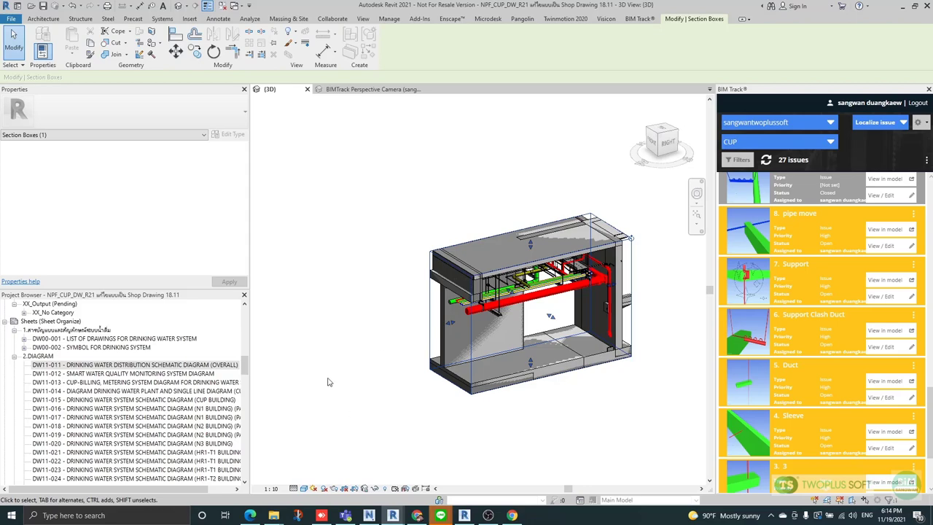
scroll(413, 319, "up", 5)
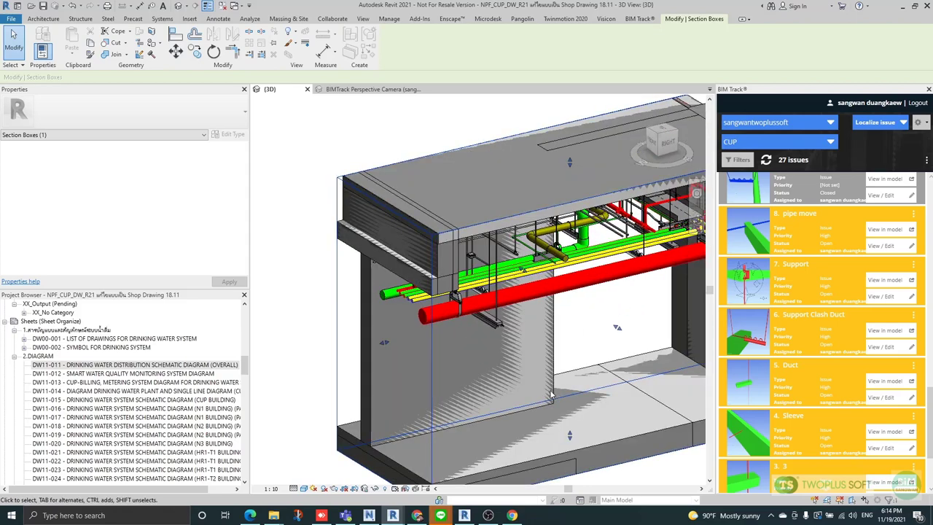
middle_click_drag(580, 320, 584, 297, "shift")
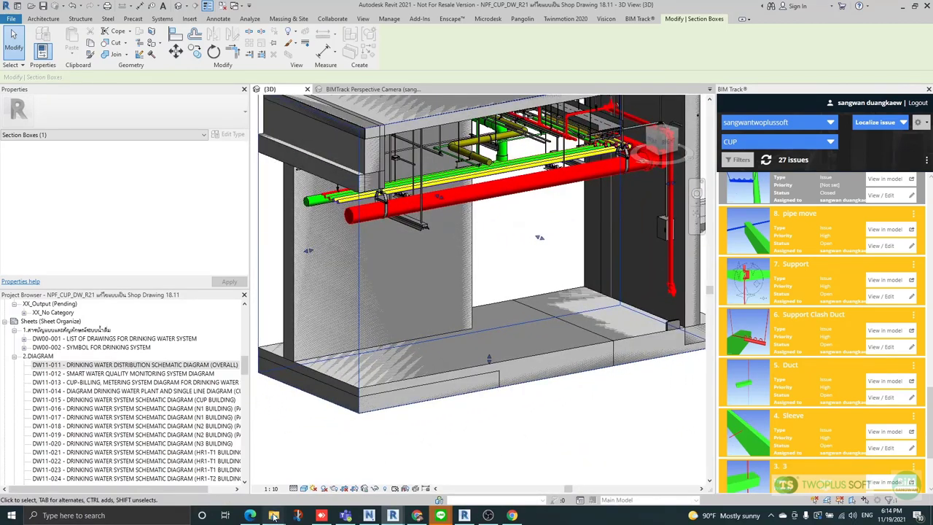
Switch to File Explorer and open the customer deliverables folder งานส่งลูกค้า within the Desktop's Work folder.
mouse_move(274, 516)
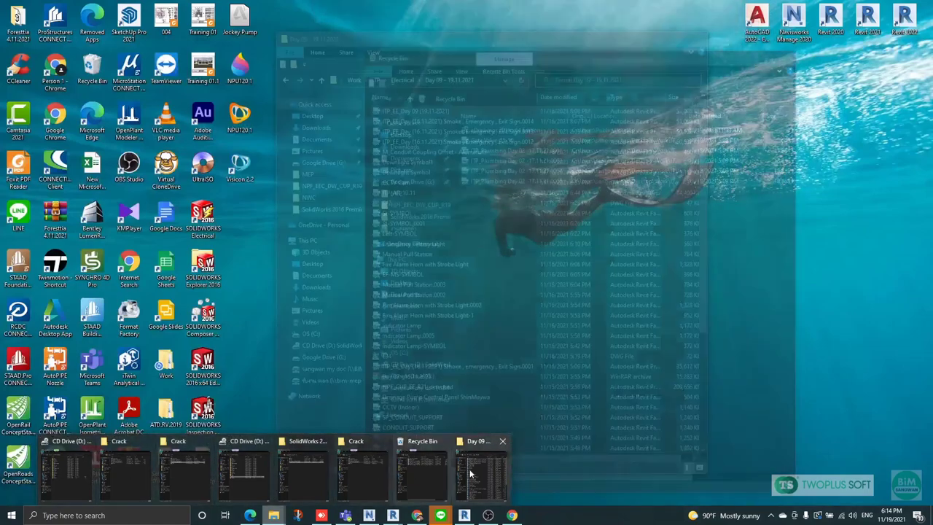
left_click(471, 474)
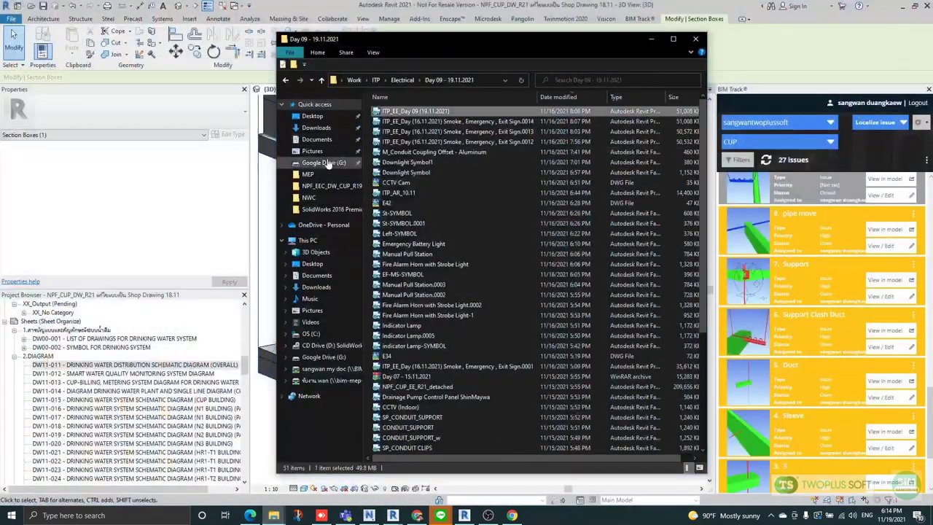
left_click(322, 131)
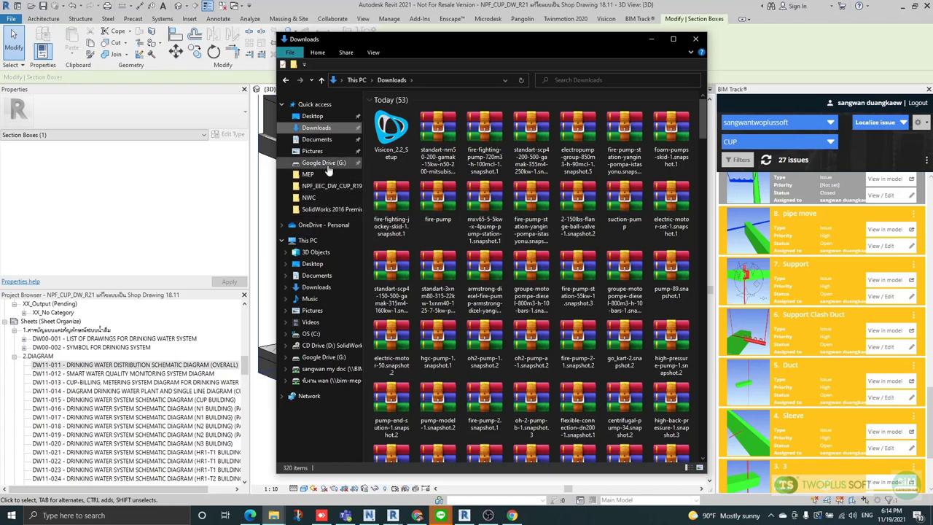
left_click(316, 140)
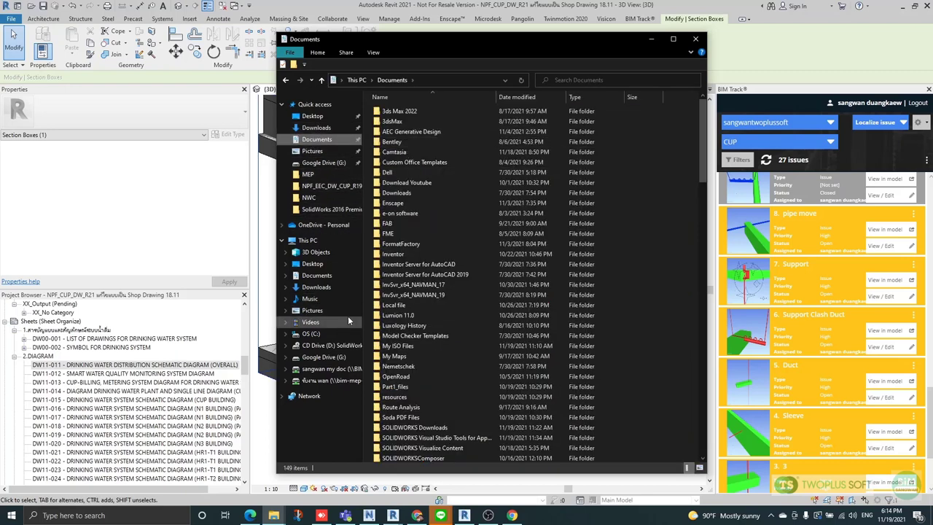
left_click(313, 264)
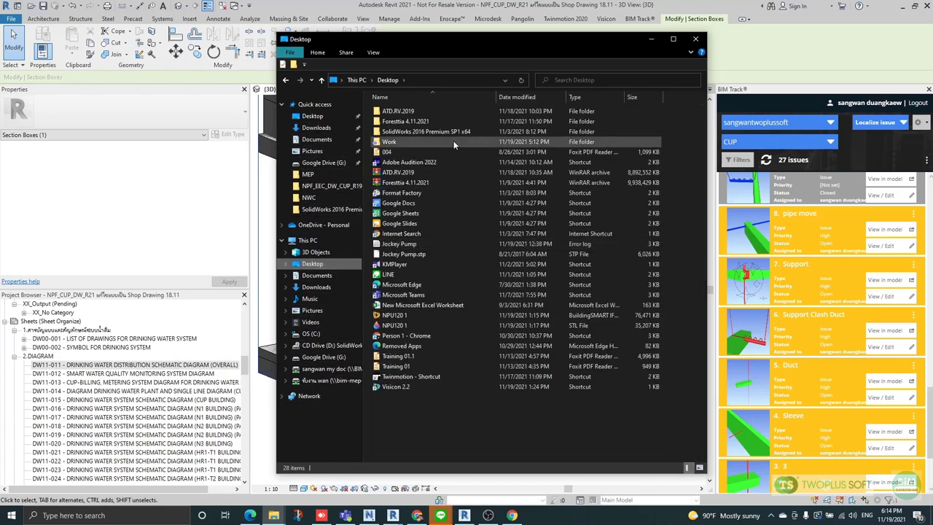
double_click(399, 143)
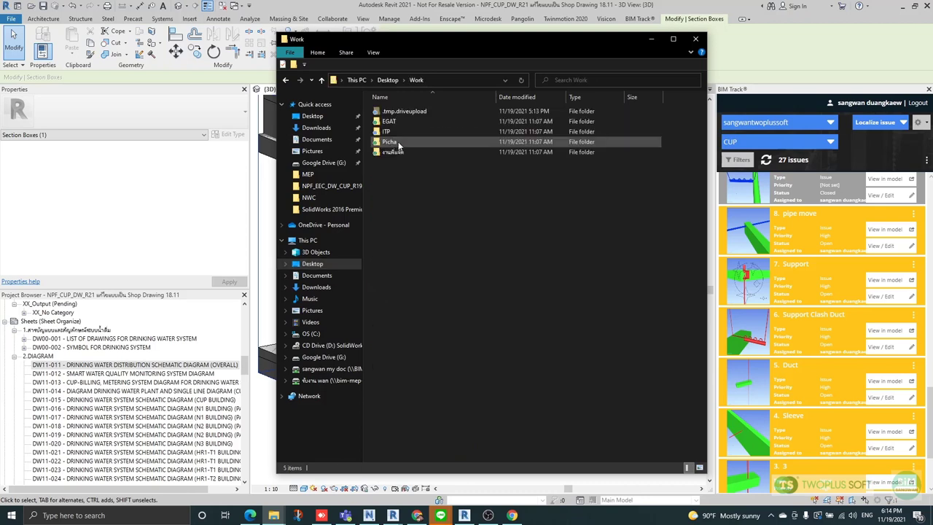
double_click(406, 152)
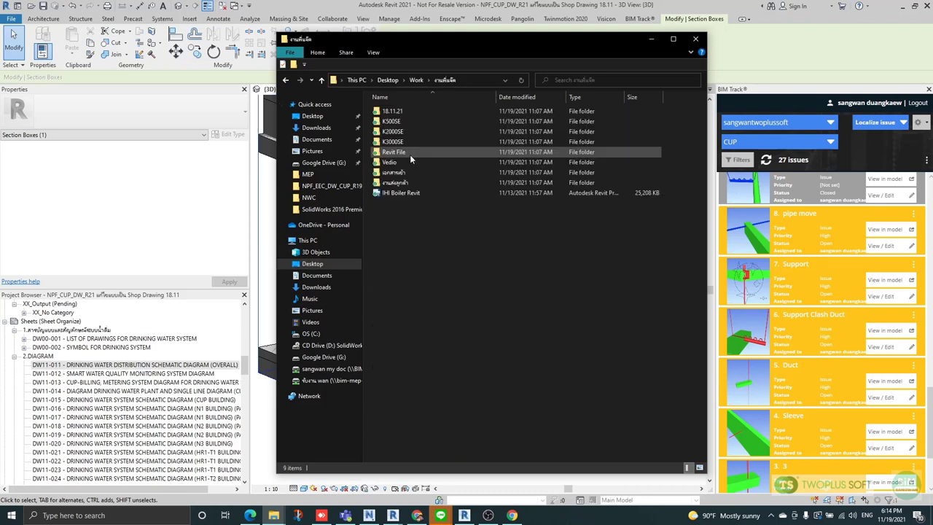
double_click(405, 182)
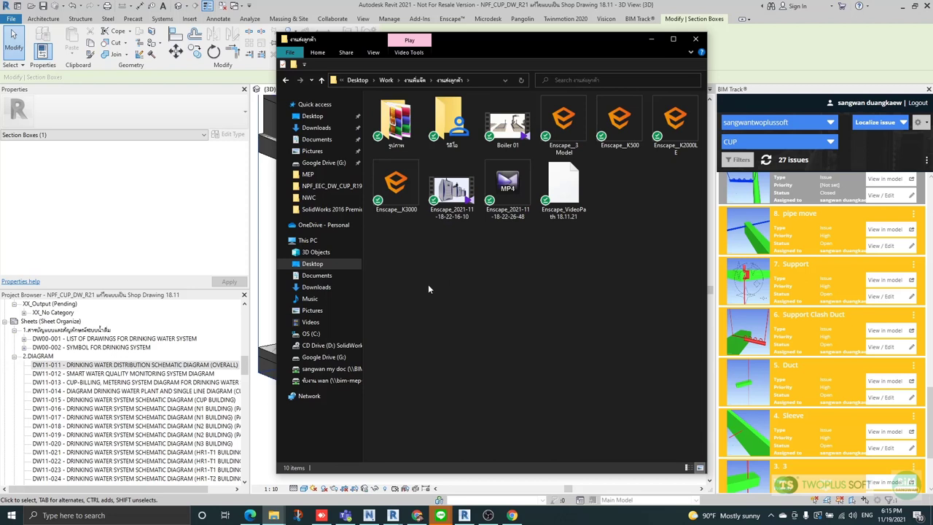
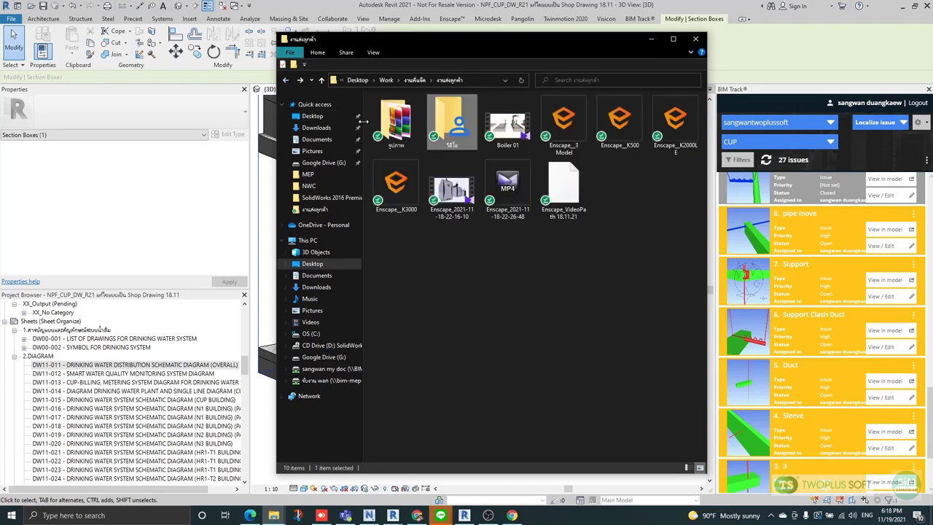
Open the K2000 folder in the images folder and look through its Enscape boiler renders from the first to the last.
double_click(393, 122)
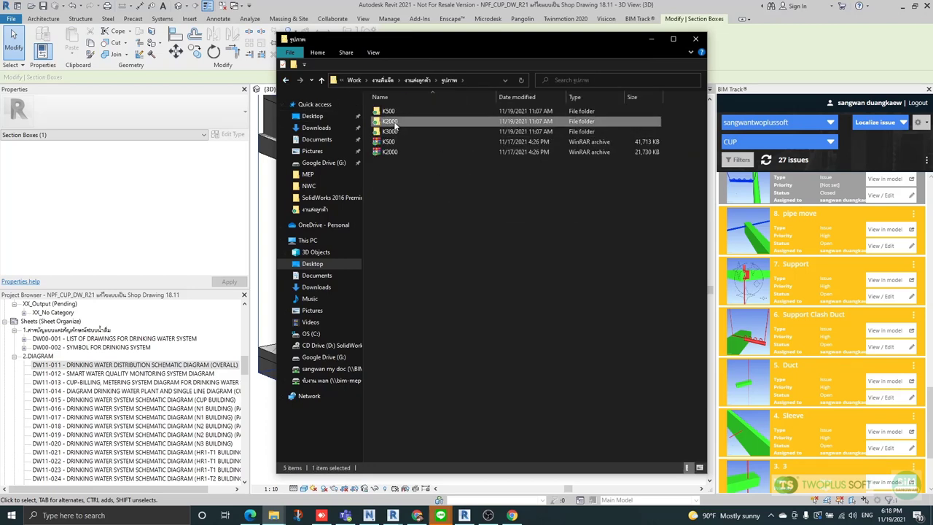
double_click(393, 136)
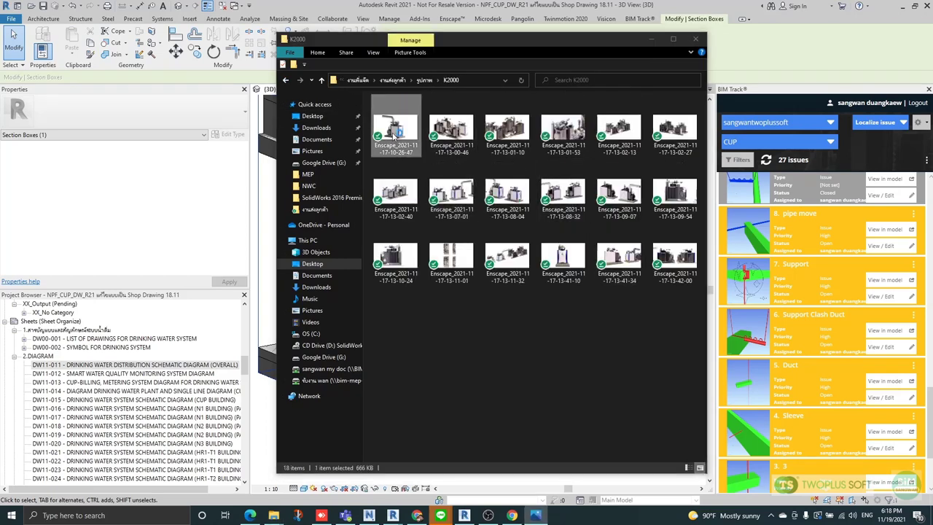
key("Right")
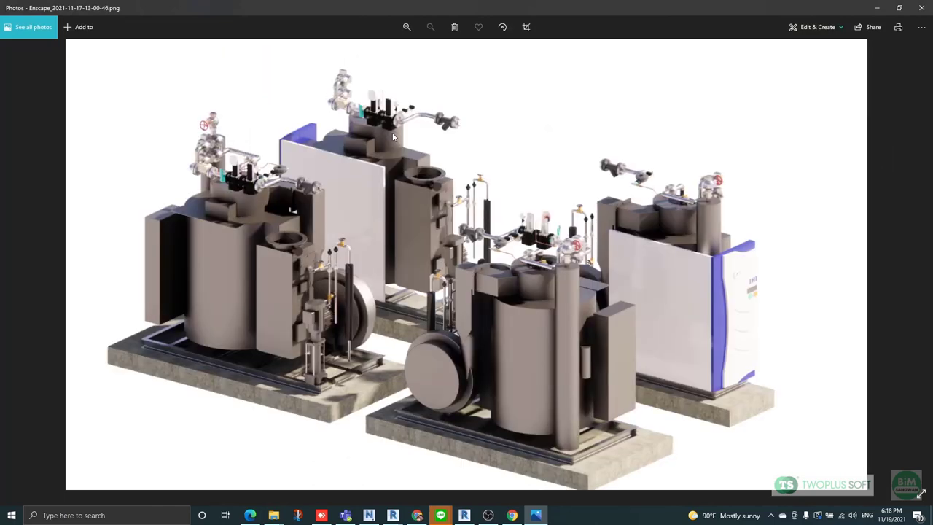
key("Right")
key("Right")
key("Right")
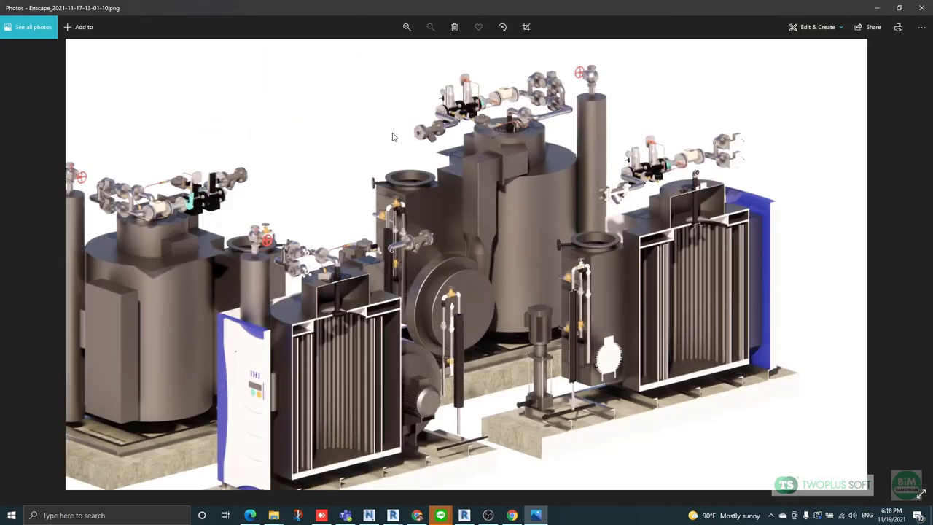
key("Right")
key("Right")
key("Right")
key("Right")
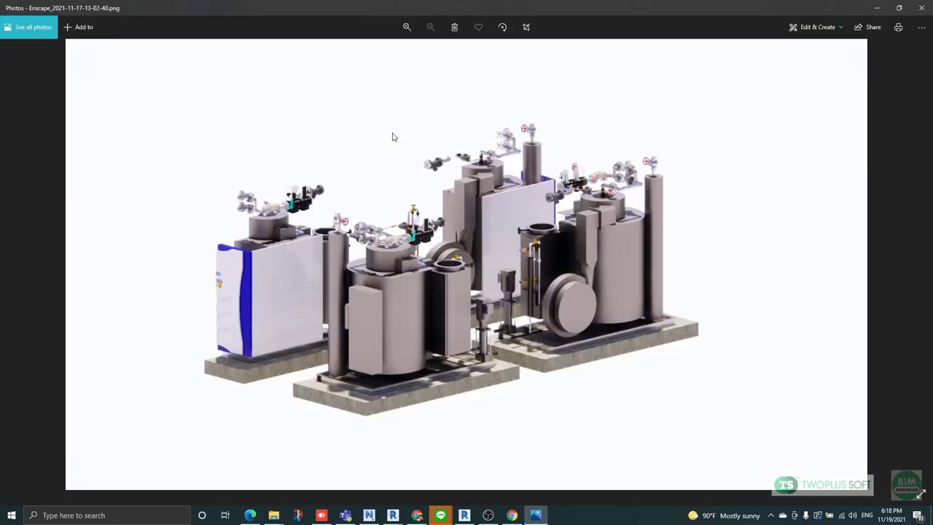
key("Right")
key("Right")
key("Right")
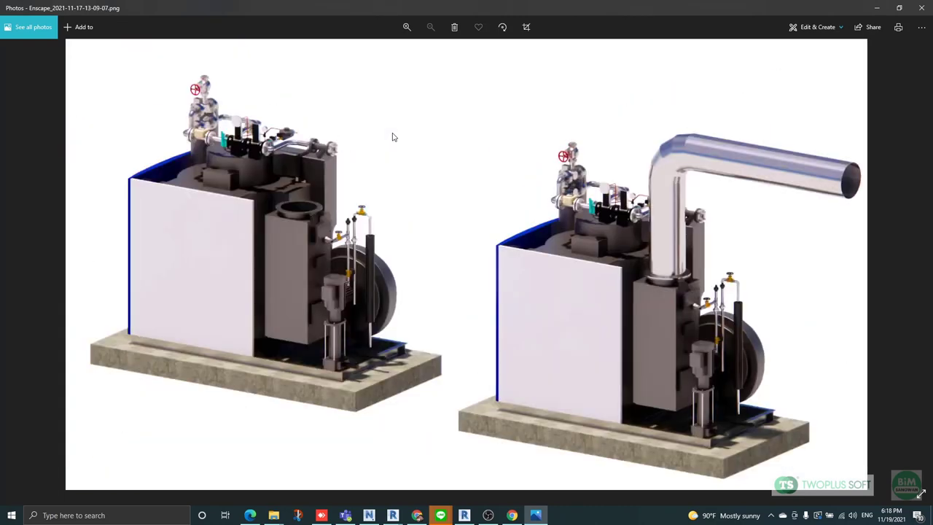
key("Right")
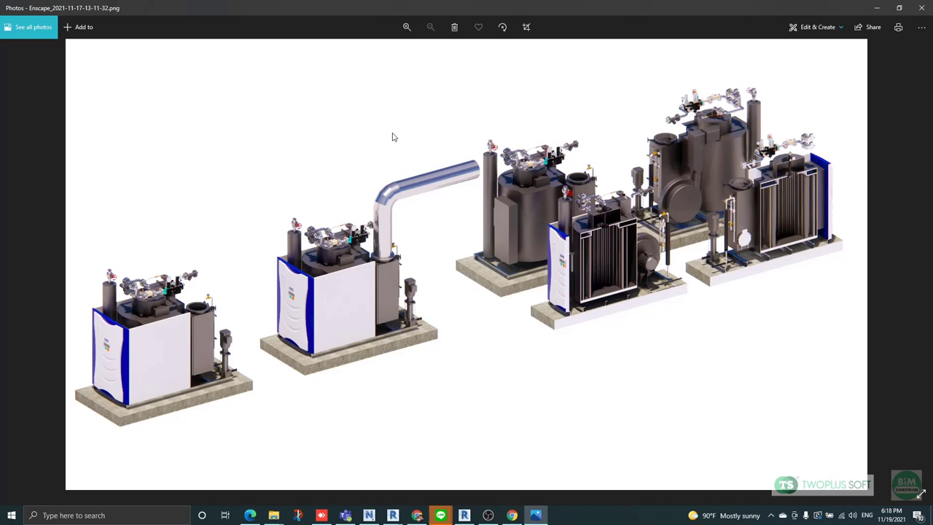
key("Right")
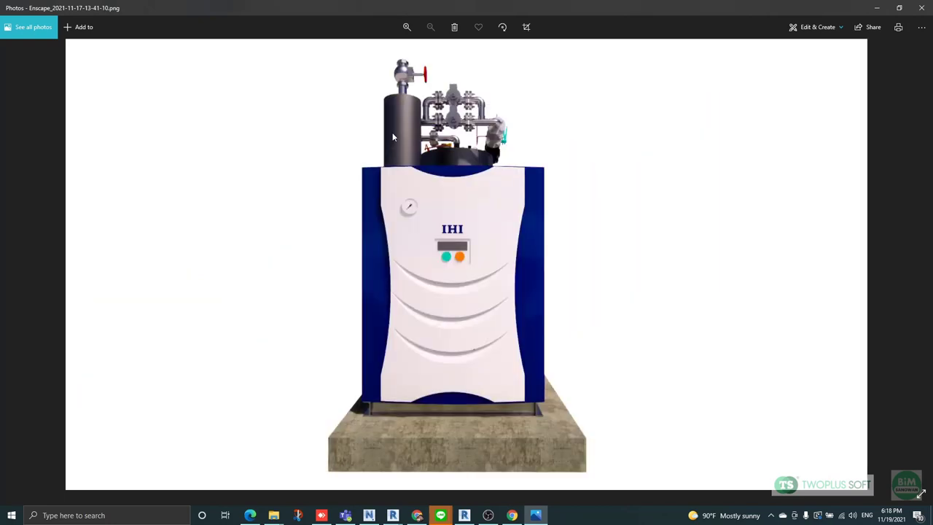
key("Right")
key("Right")
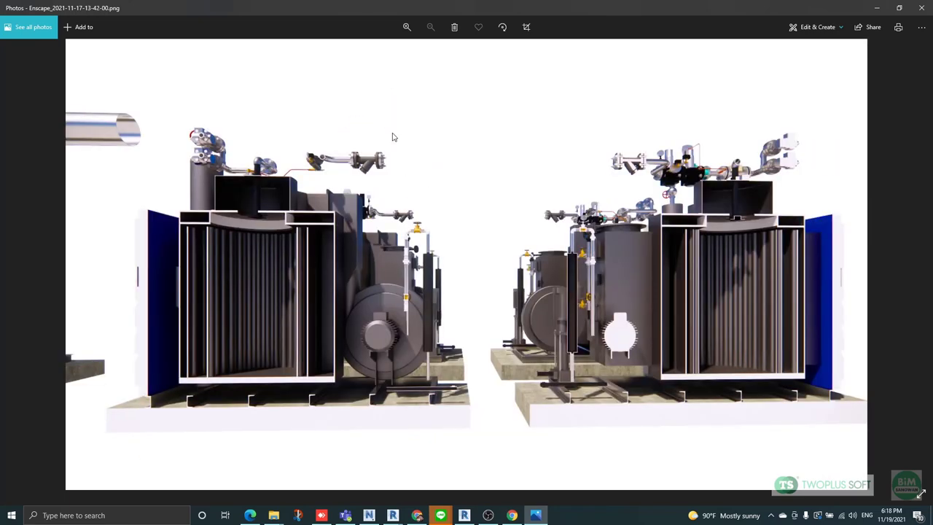
left_click(921, 7)
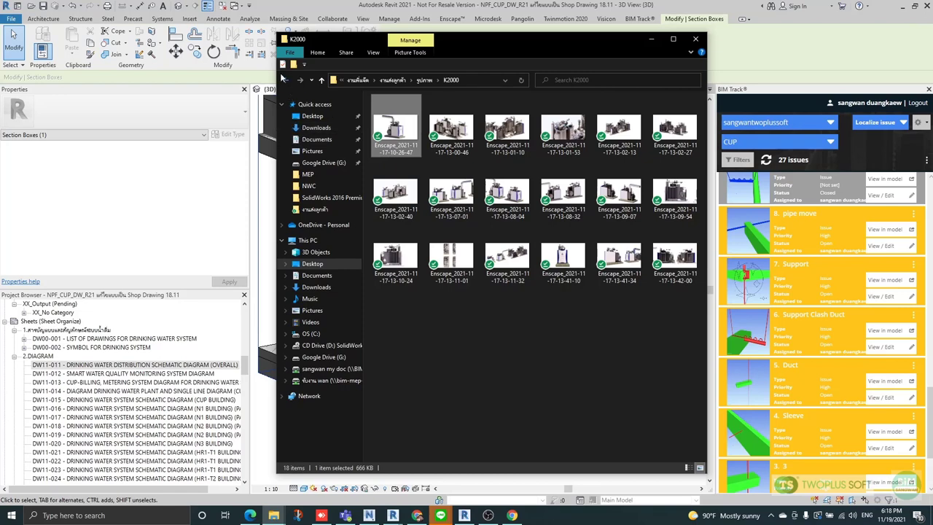
Check the contents of the K3000 image folder and return to its parent folder.
left_click(285, 80)
double_click(401, 131)
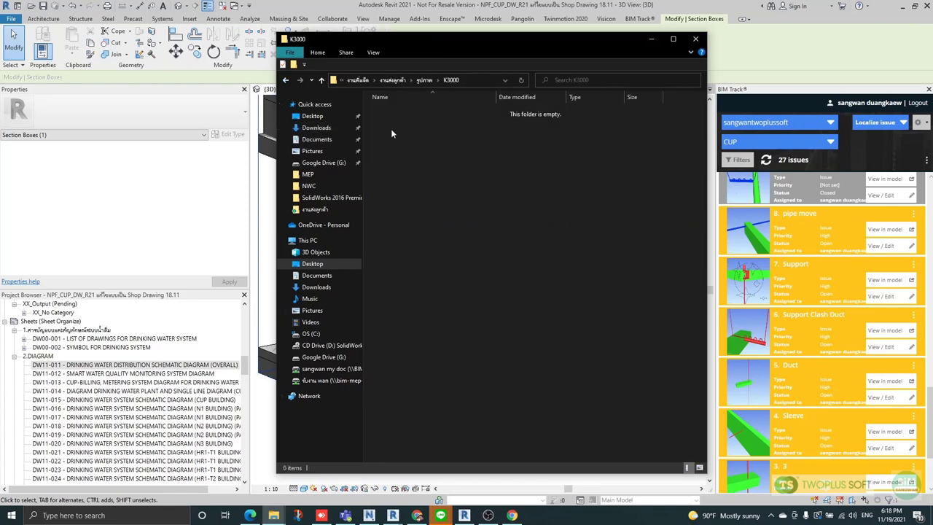
left_click(286, 80)
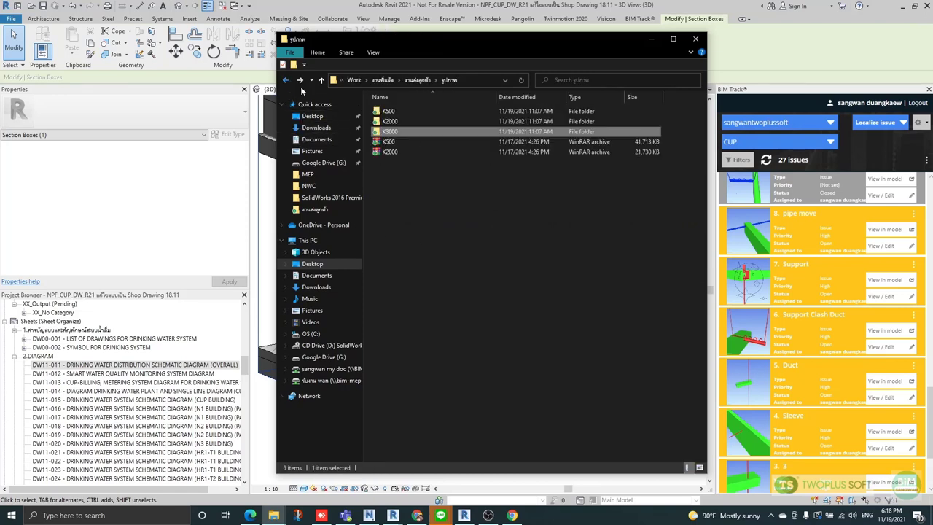
double_click(401, 110)
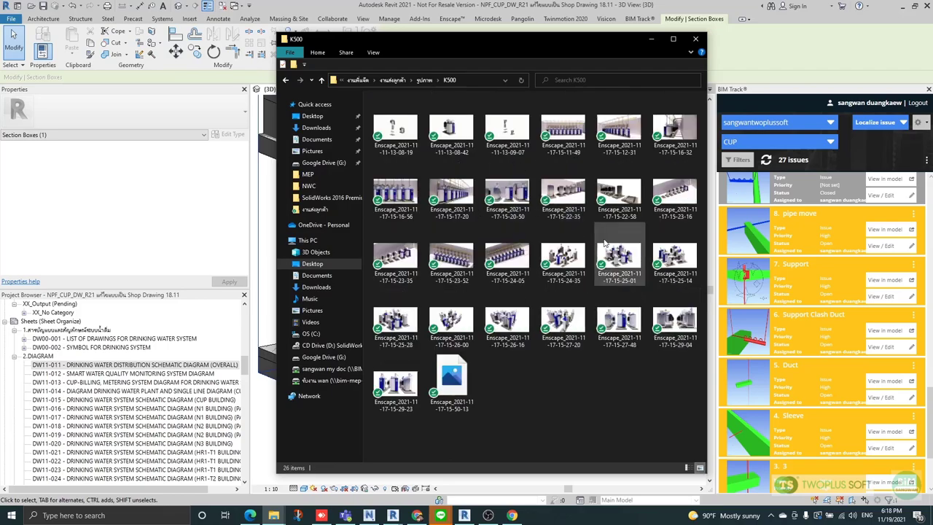
left_click(511, 266)
double_click(511, 267)
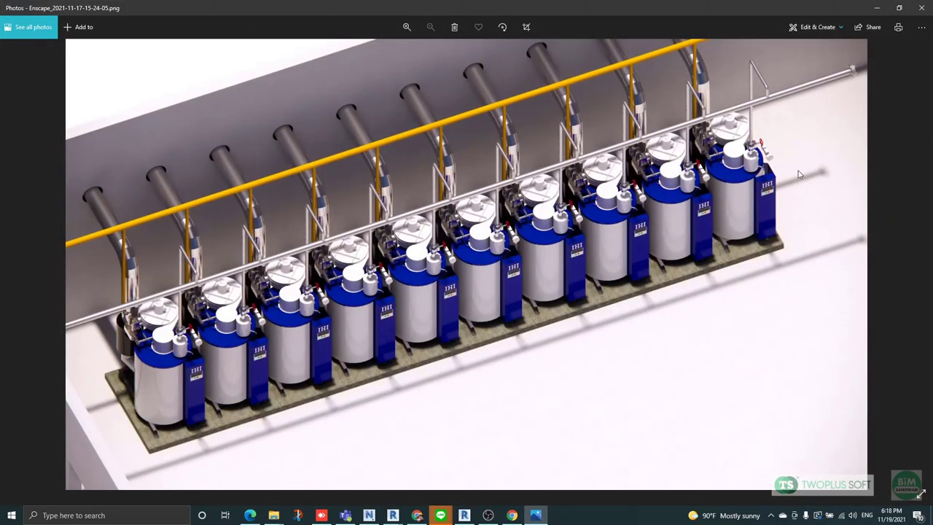
left_click(921, 8)
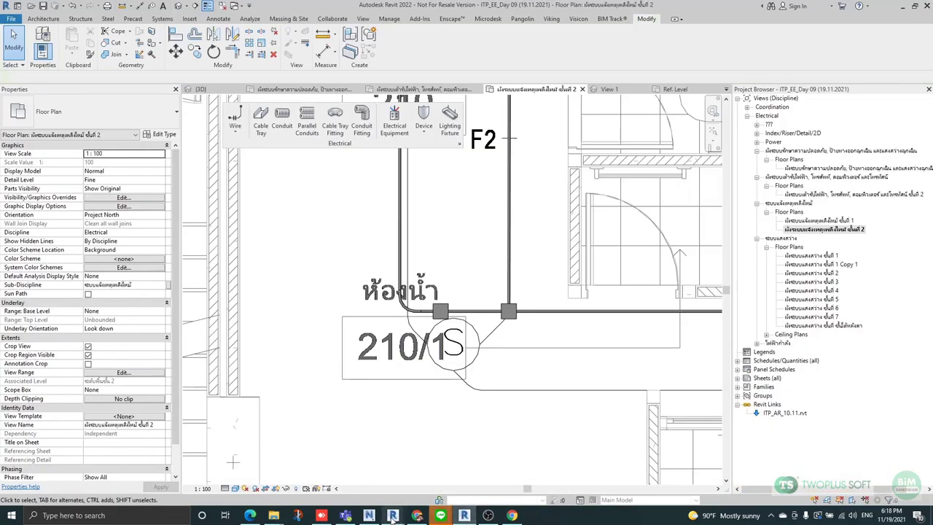
Switch to the Revit 2021 project and view the whole sectioned pipe room in 3D.
mouse_move(393, 516)
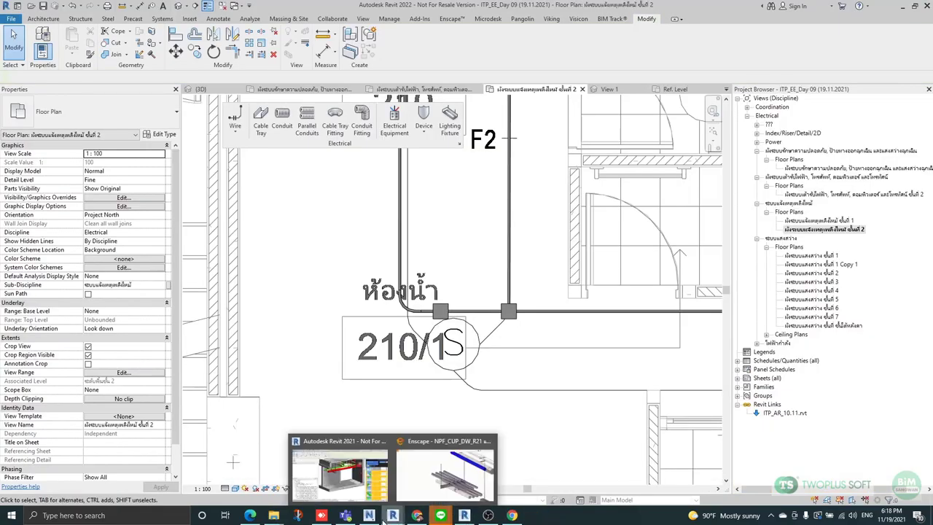
left_click(339, 474)
scroll(385, 357, "down", 1)
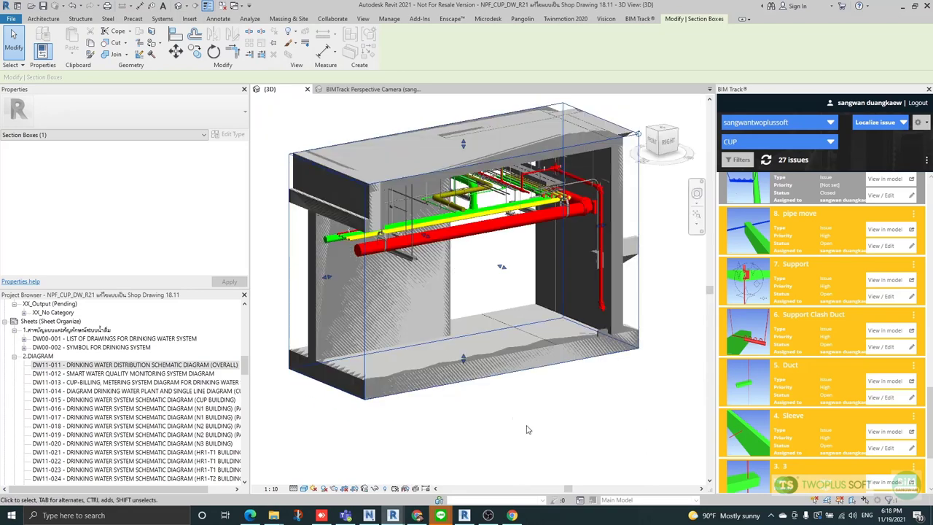
Switch to the Revit 2022 project ITP_EE_Day 09 and view a wider area of the second-floor fire alarm plan.
mouse_move(393, 515)
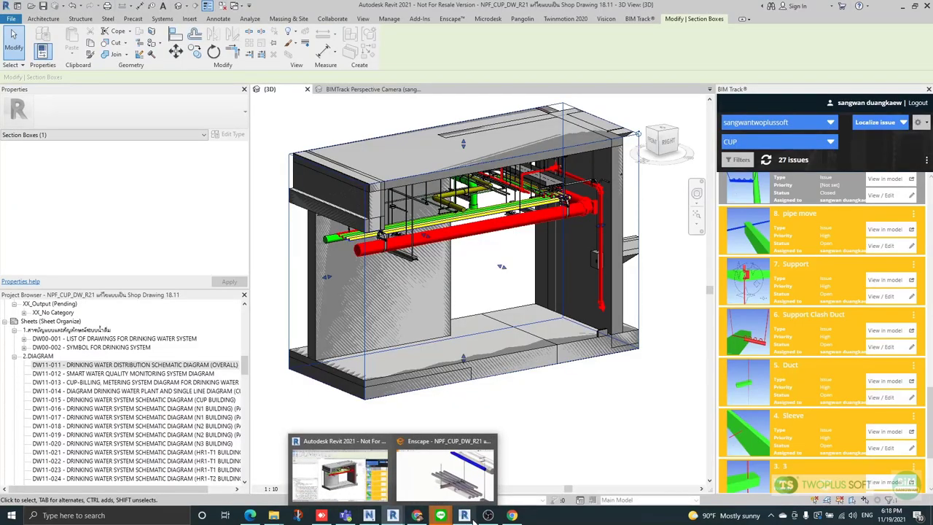
left_click(471, 518)
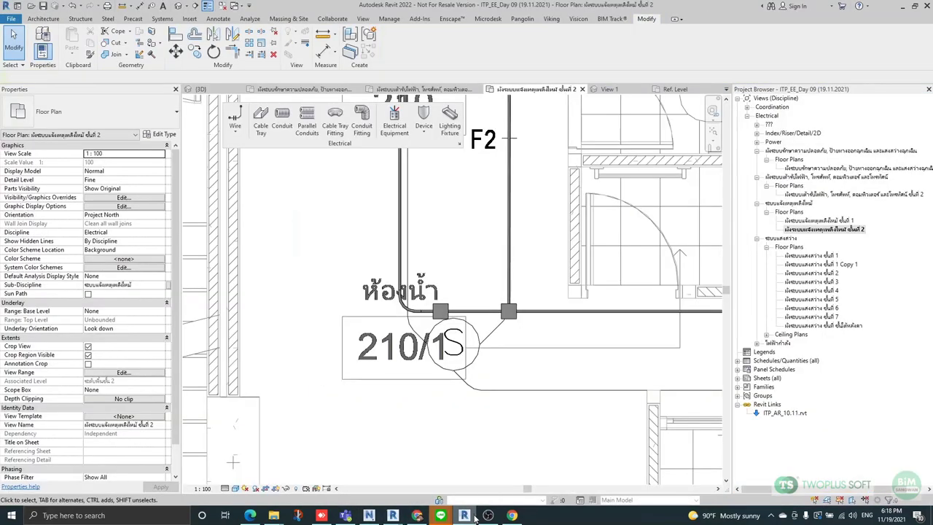
scroll(360, 334, "down", 3)
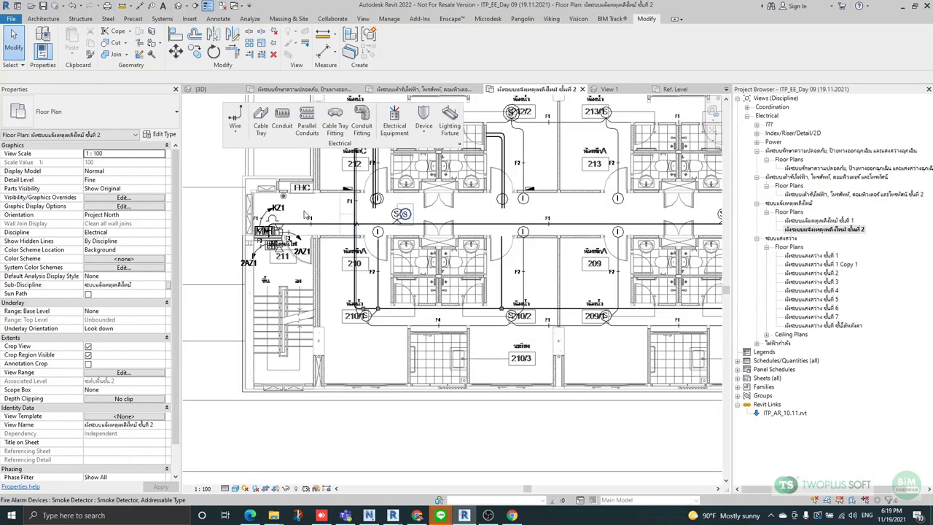
Examine the conduit runs and detectors around rooms 209 and 210 on the second-floor fire alarm plan.
scroll(258, 196, "up", 3)
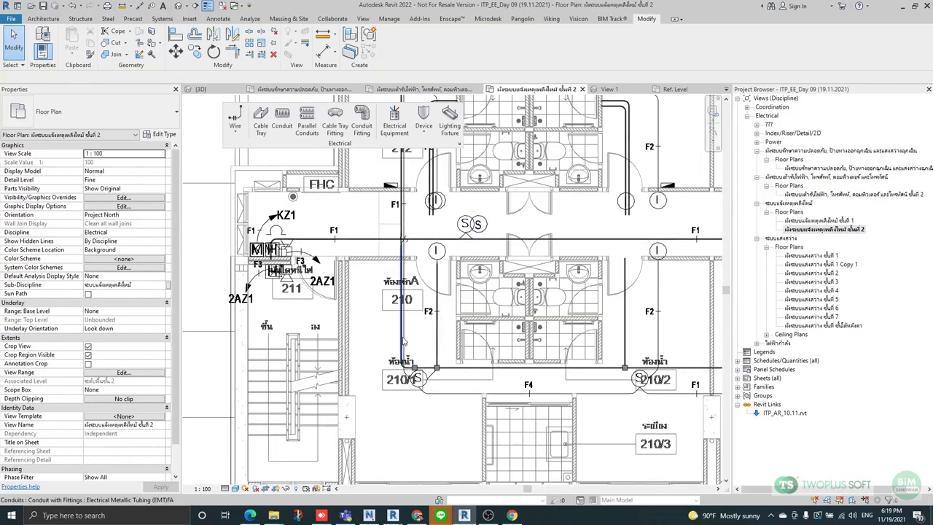
scroll(525, 344, "down", 5)
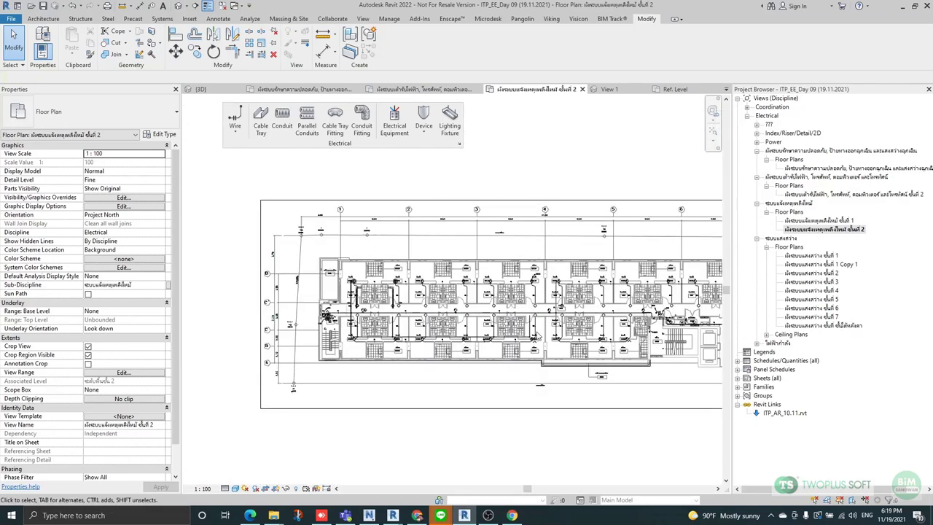
scroll(272, 364, "up", 5)
scroll(273, 365, "up", 2)
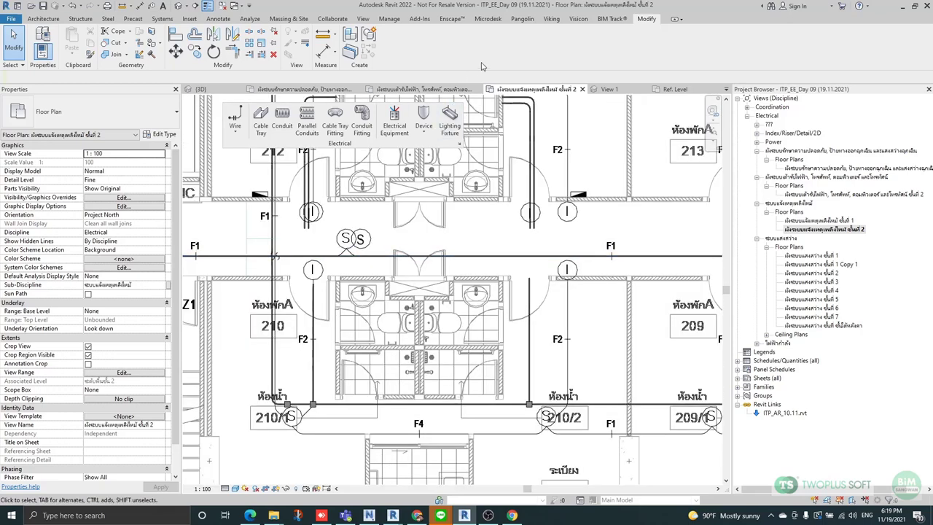
Show the tools offered by the Enscape, BIM Track and Viking add-ins.
left_click(451, 20)
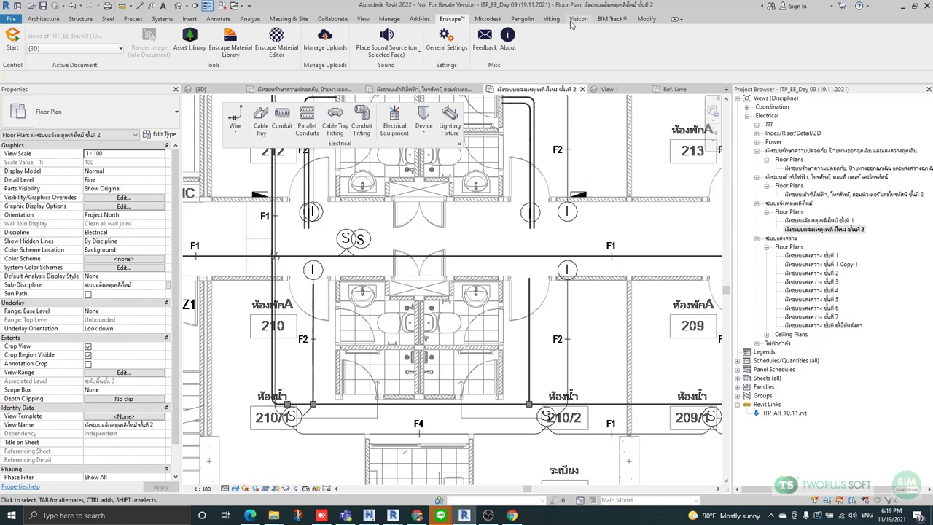
left_click(613, 20)
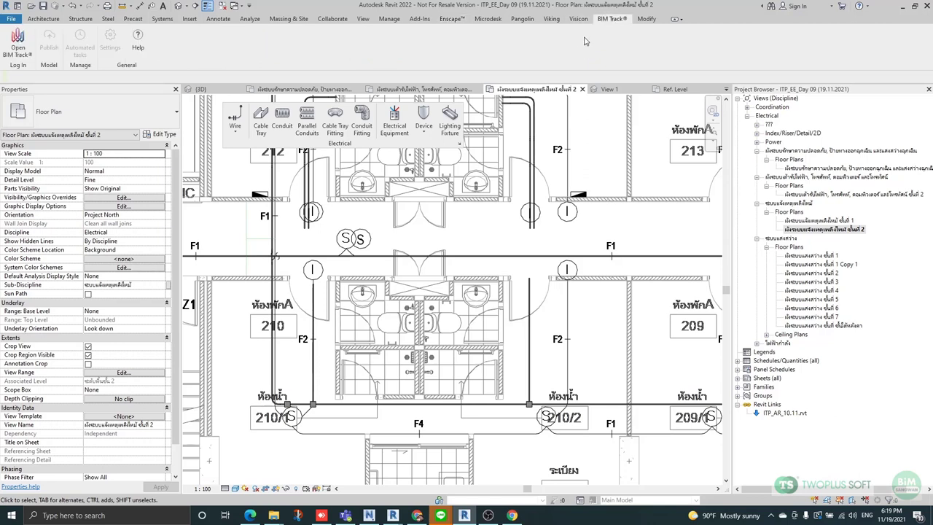
left_click(552, 19)
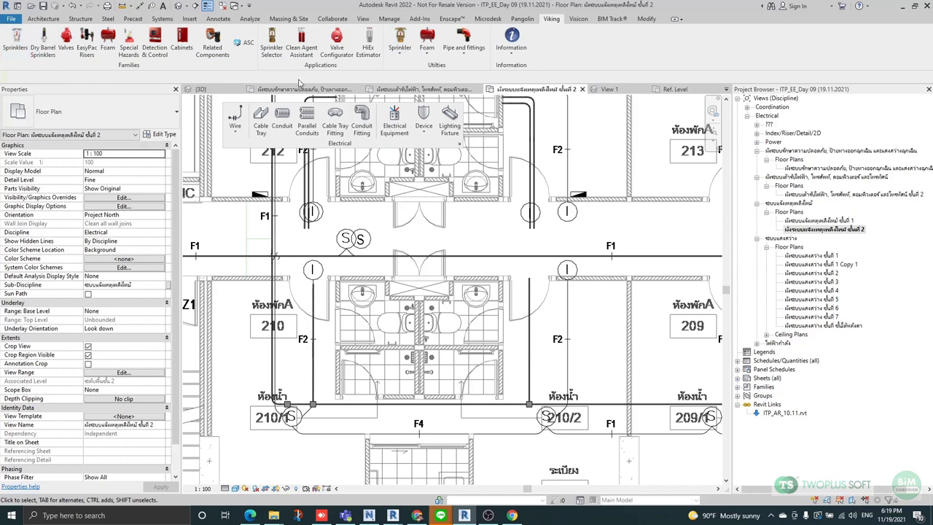
left_click(401, 64)
left_click(464, 51)
left_click(588, 51)
View the second-floor fire alarm plan more widely, then examine the smoke detectors in rooms 212/1 and 212/2 closely.
scroll(303, 248, "down", 4)
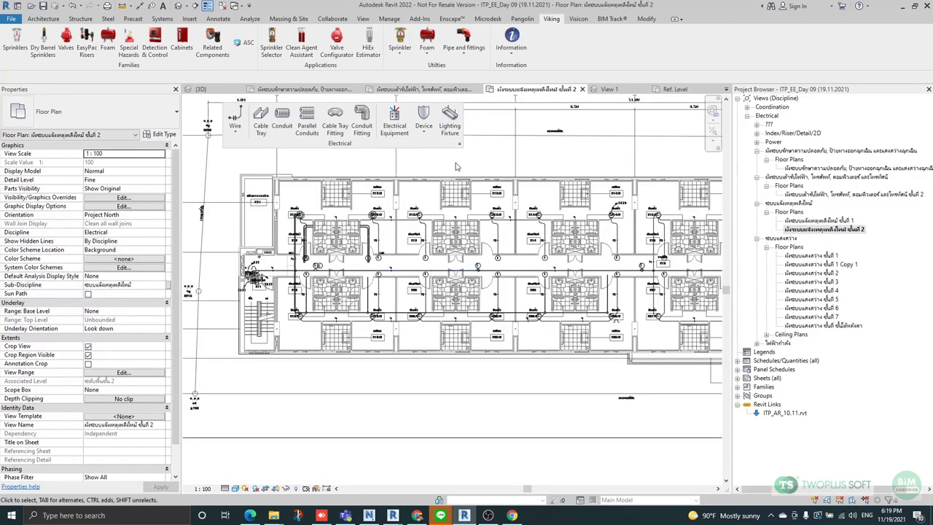
scroll(328, 171, "up", 2)
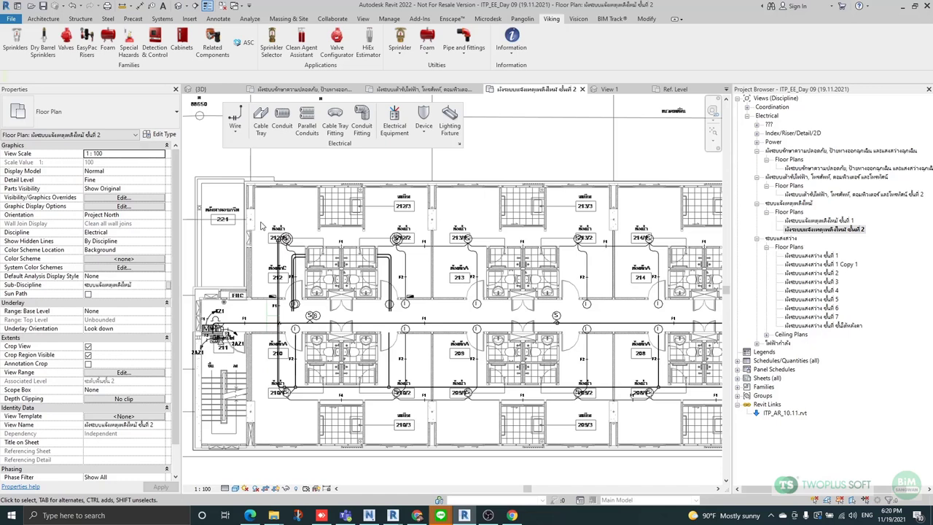
scroll(272, 205, "up", 4)
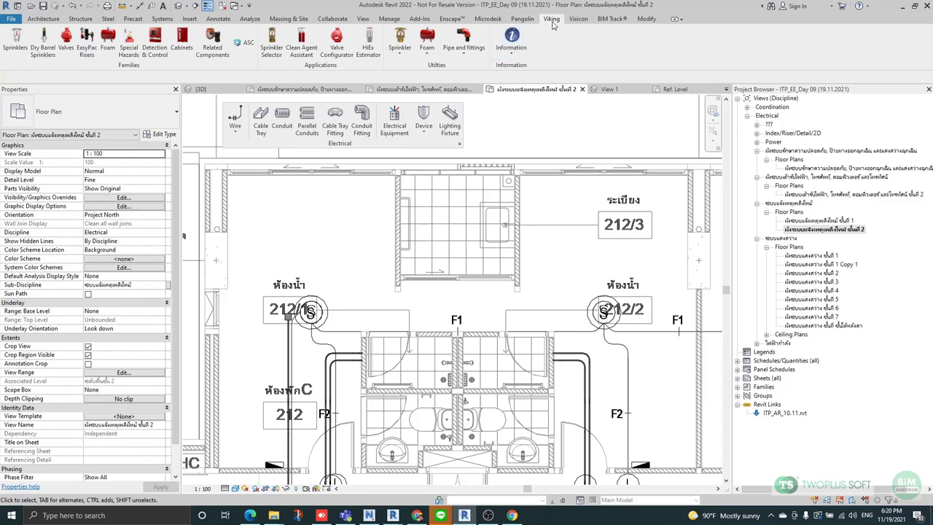
View the version information of Viking Tools for Revit and close it.
left_click(511, 51)
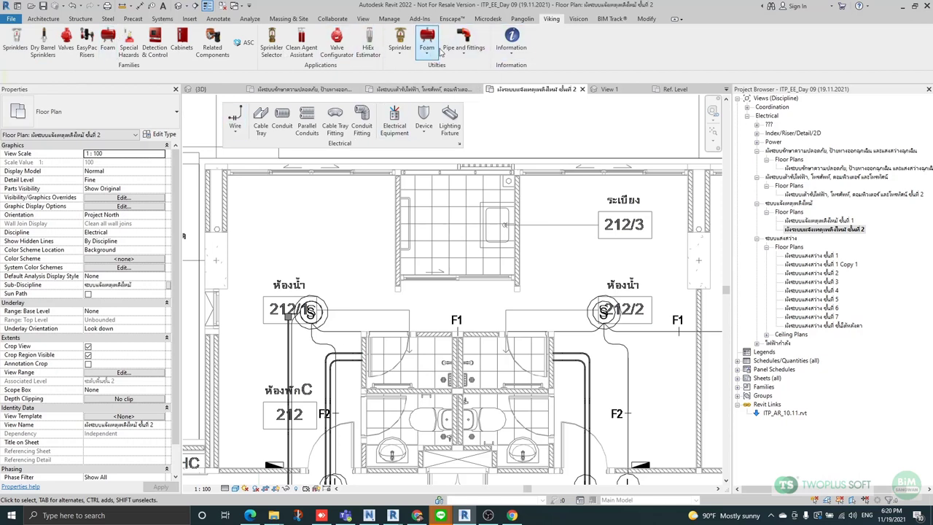
left_click(528, 59)
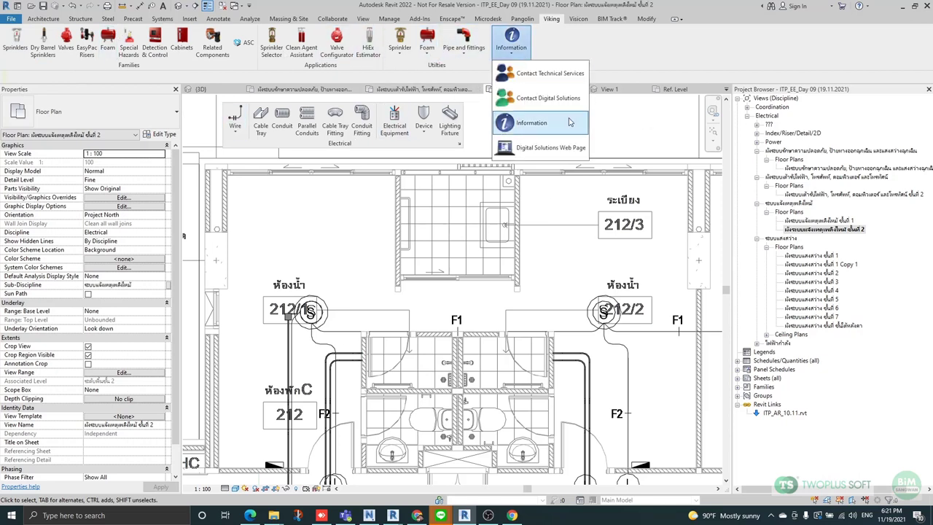
left_click(543, 125)
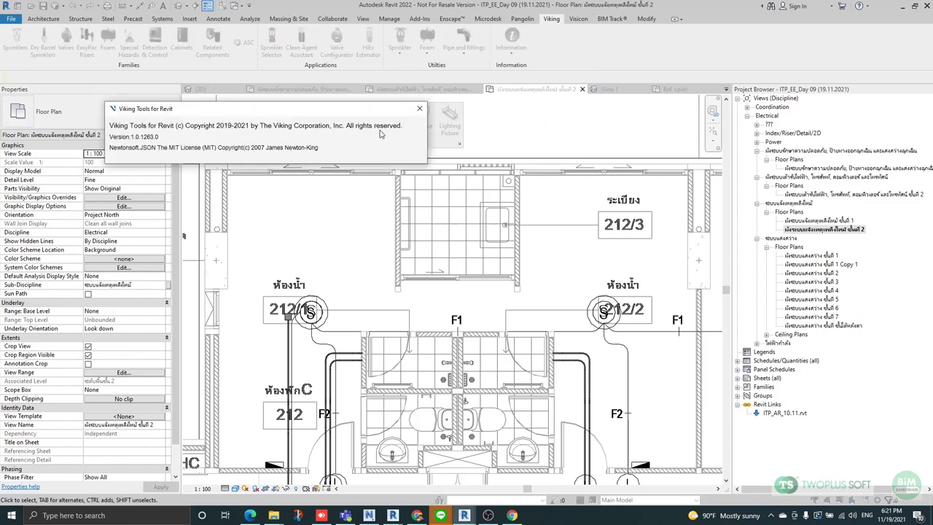
left_click(419, 108)
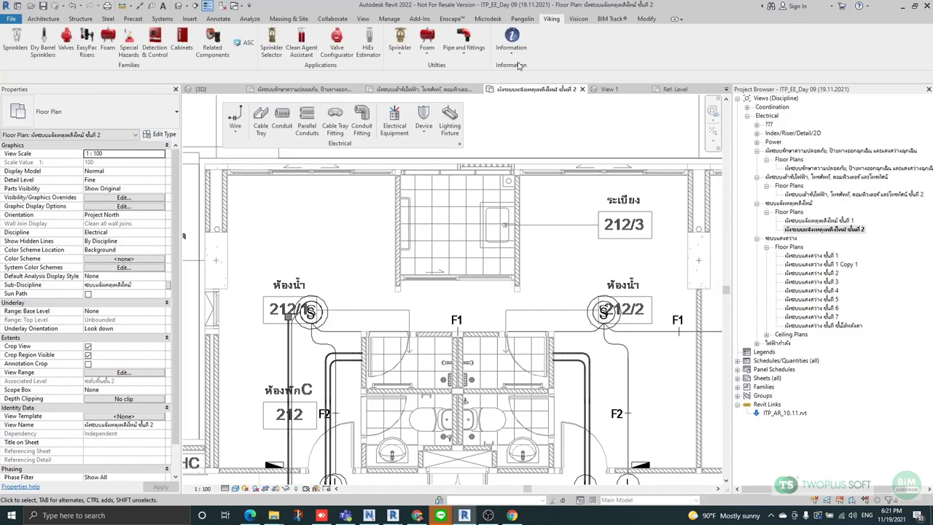
left_click(514, 52)
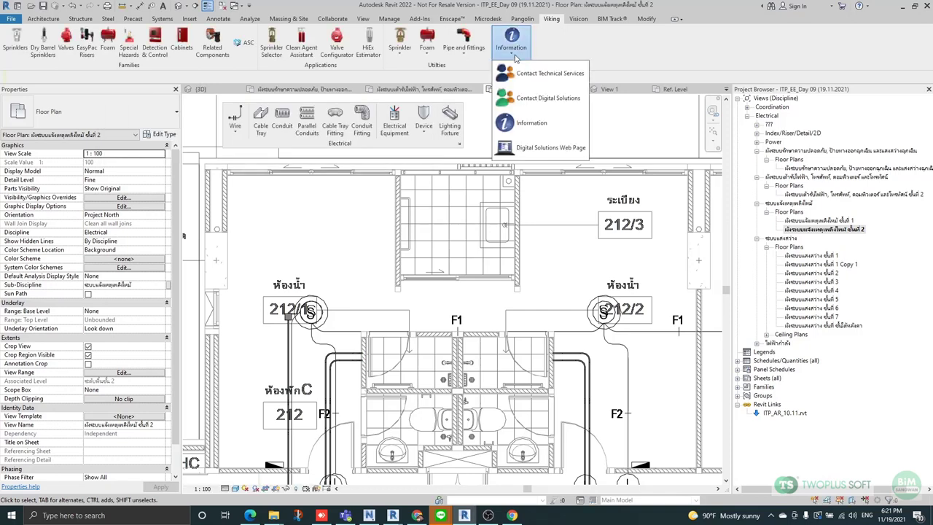
left_click(625, 57)
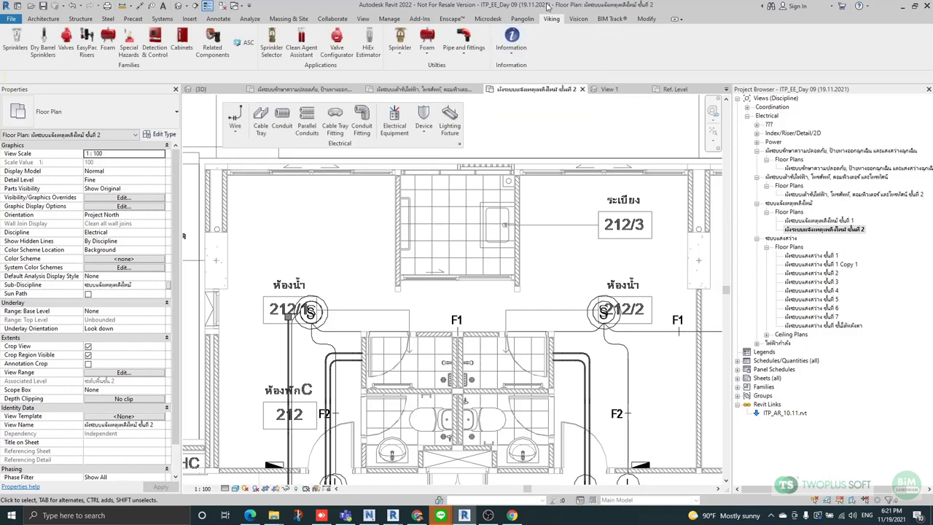
Browse the Enscape Asset Library and close it.
left_click(425, 20)
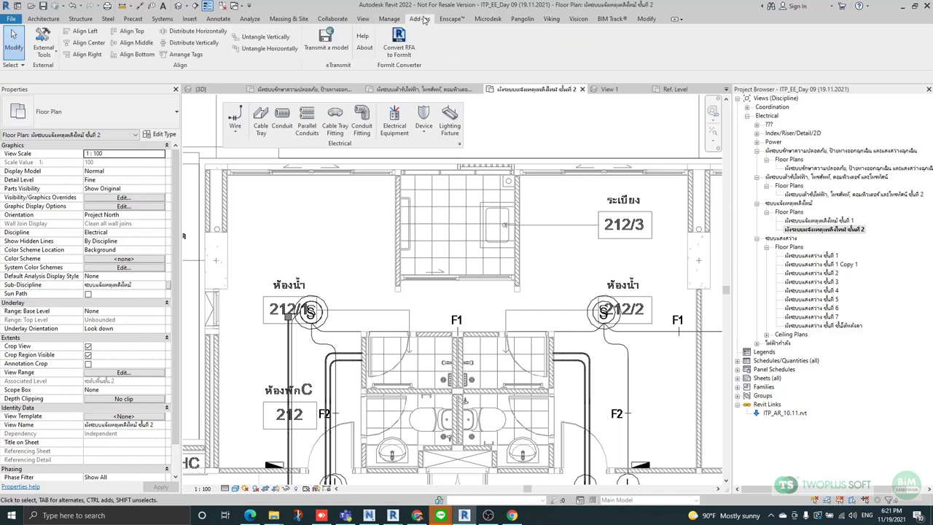
left_click(450, 20)
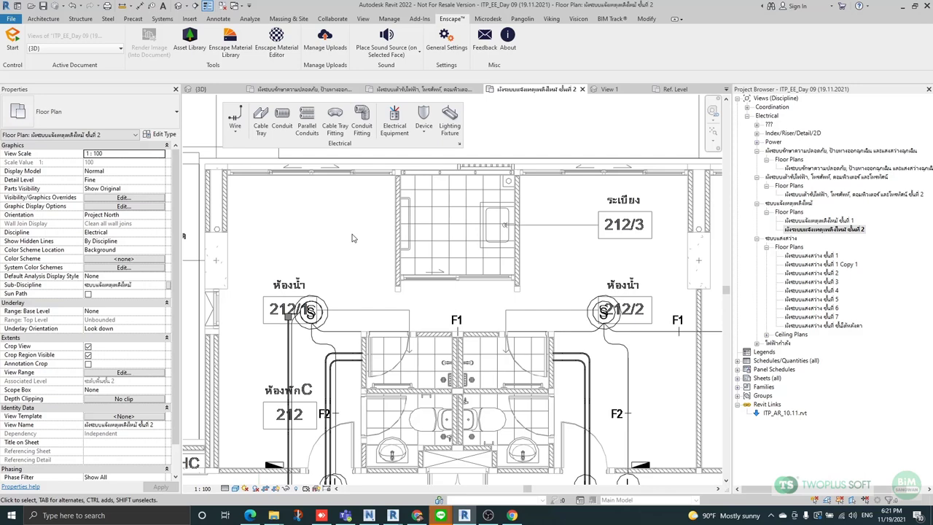
scroll(348, 236, "down", 5)
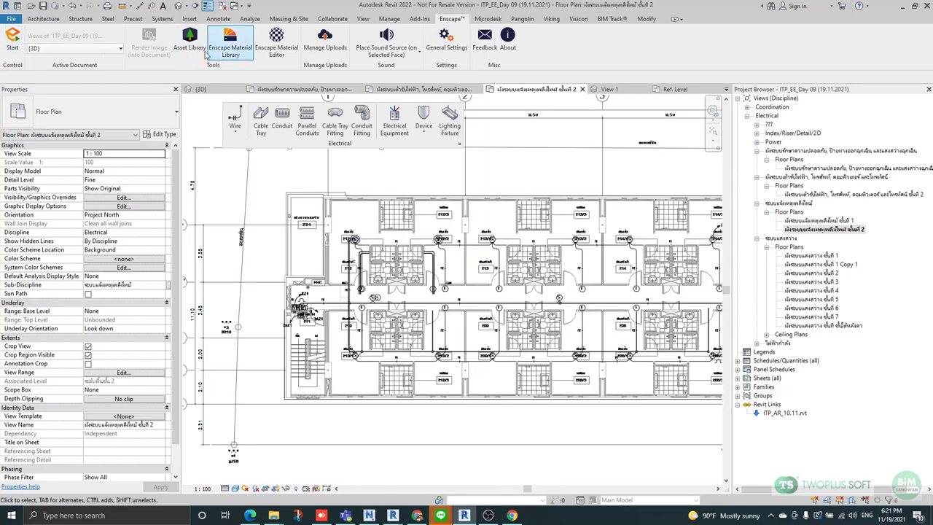
left_click(190, 40)
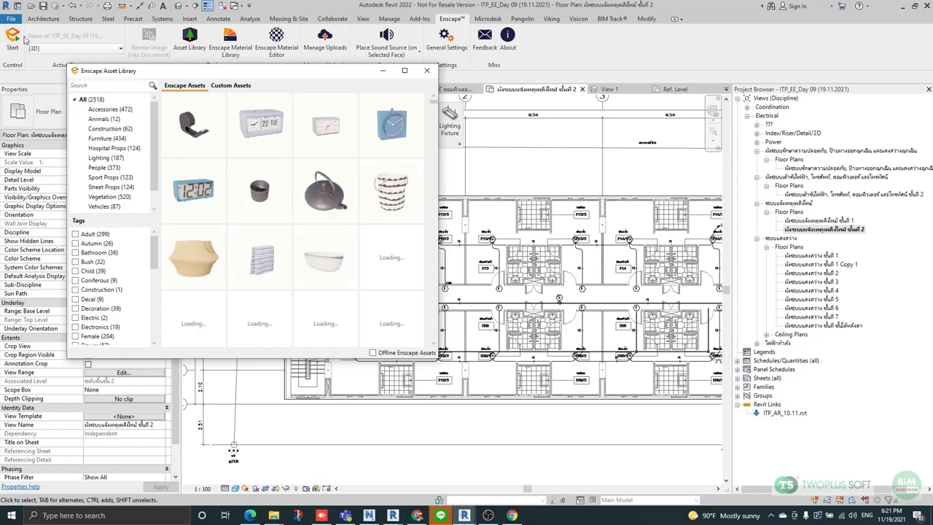
scroll(261, 201, "down", 1)
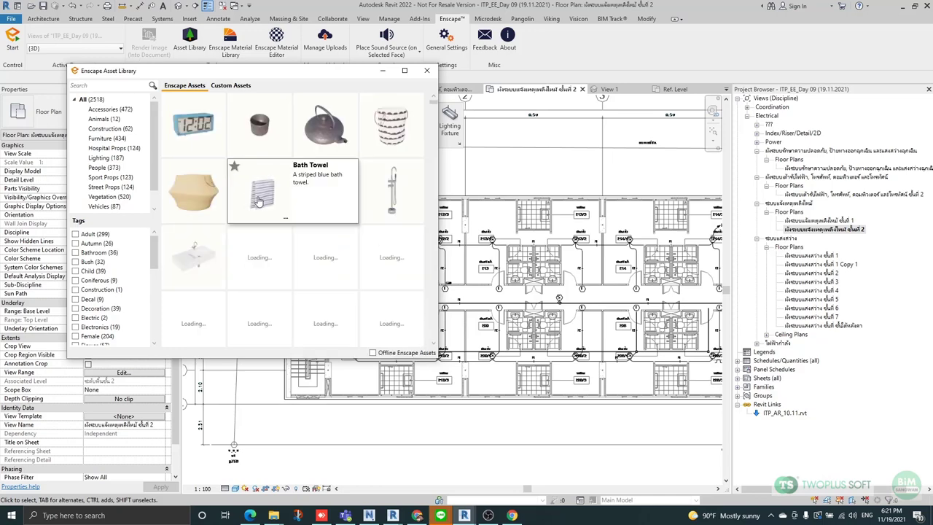
scroll(251, 233, "up", 1)
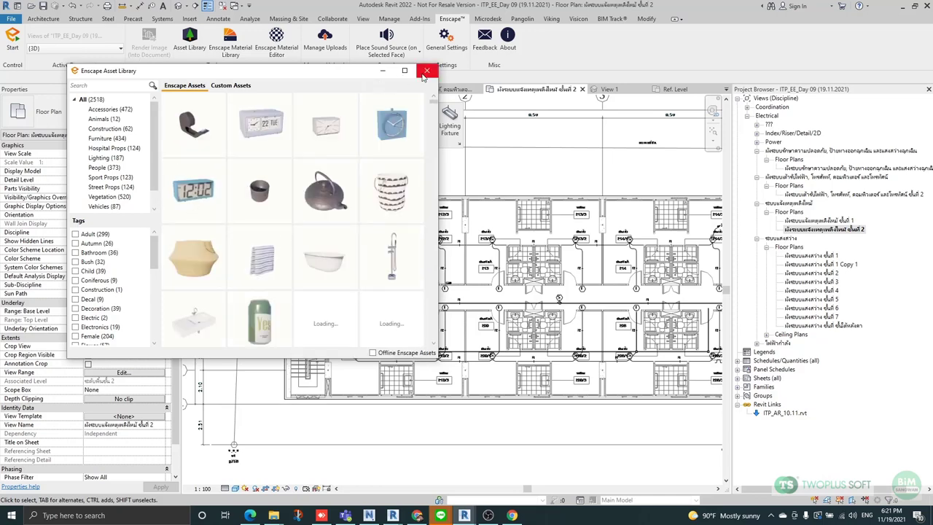
left_click(427, 71)
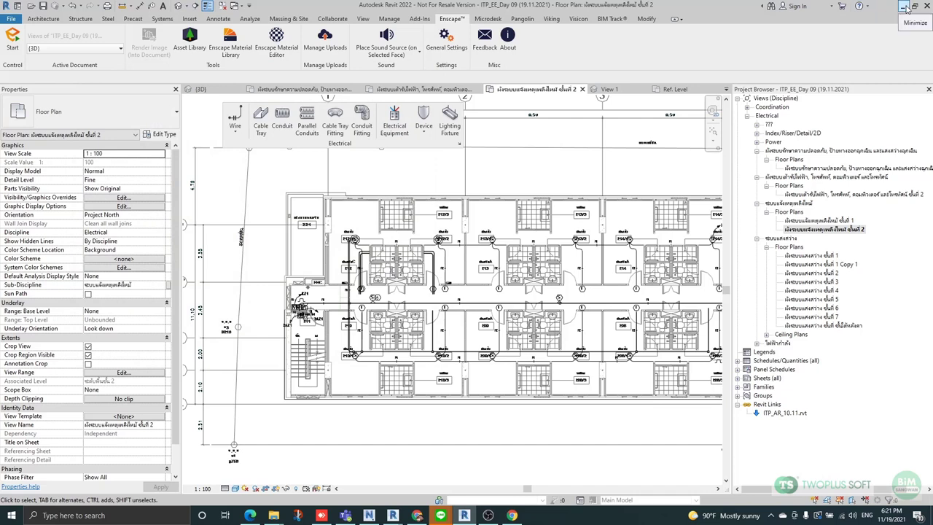
Return the floating Electrical tool panel to the ribbon.
left_click_drag(223, 141, 528, 69)
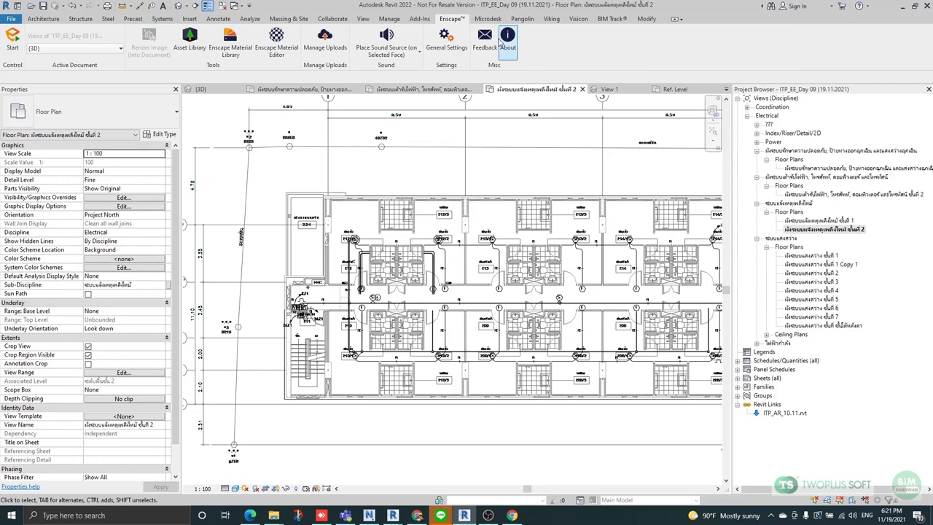
Switch to Chrome, search the web for idownloadzone in a new tab and look through the results.
left_click(413, 516)
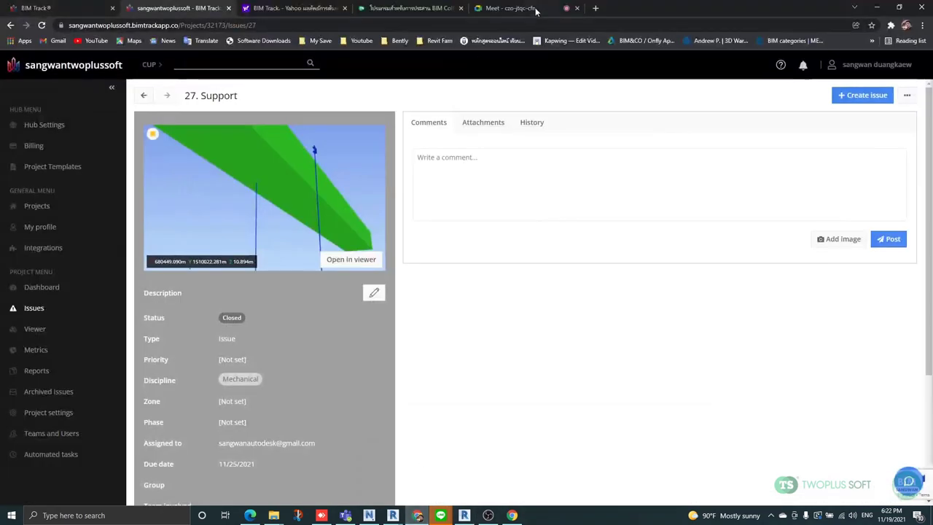
left_click(536, 10)
left_click(596, 8)
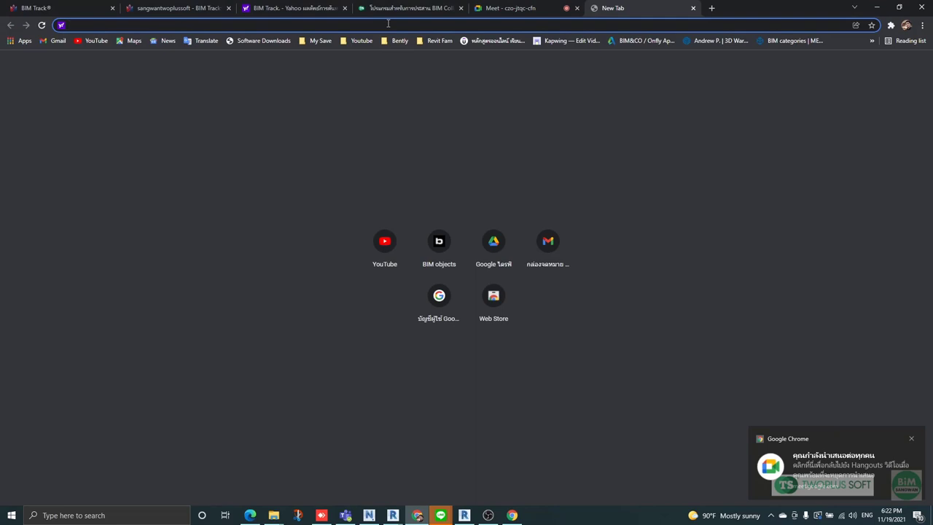
type("idown")
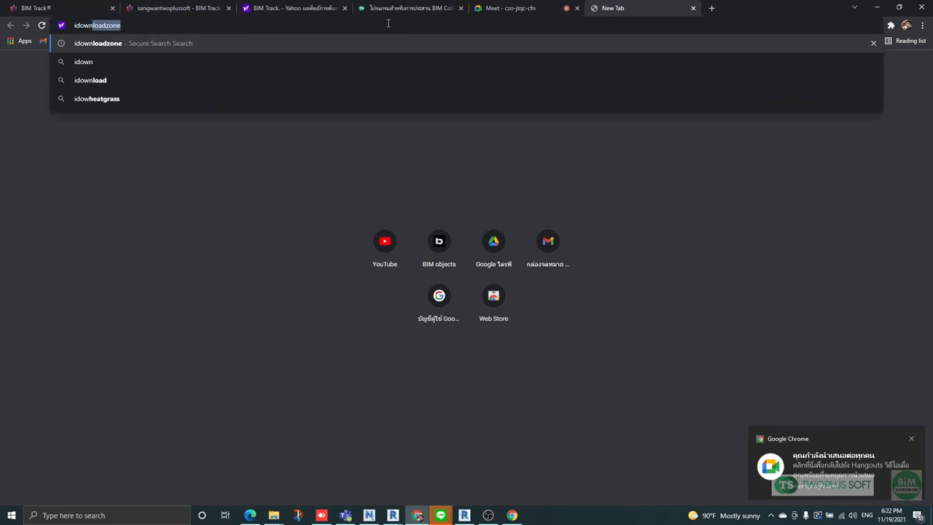
type("load")
left_click(137, 31)
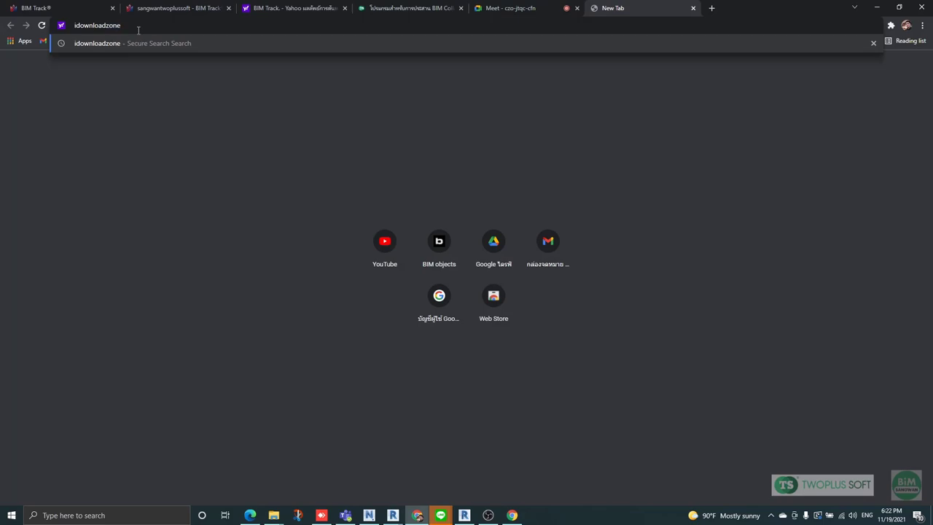
key("Return")
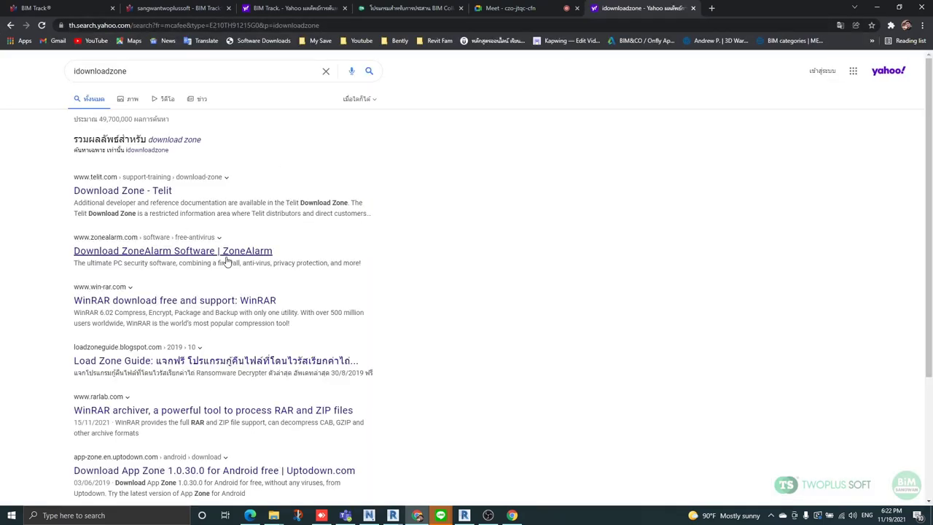
scroll(260, 281, "down", 3)
scroll(261, 266, "up", 2)
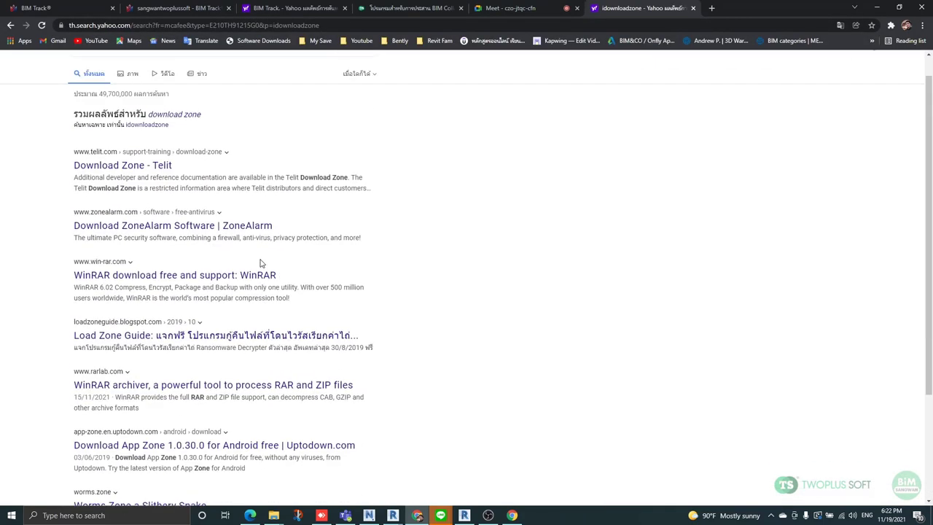
scroll(261, 263, "down", 2)
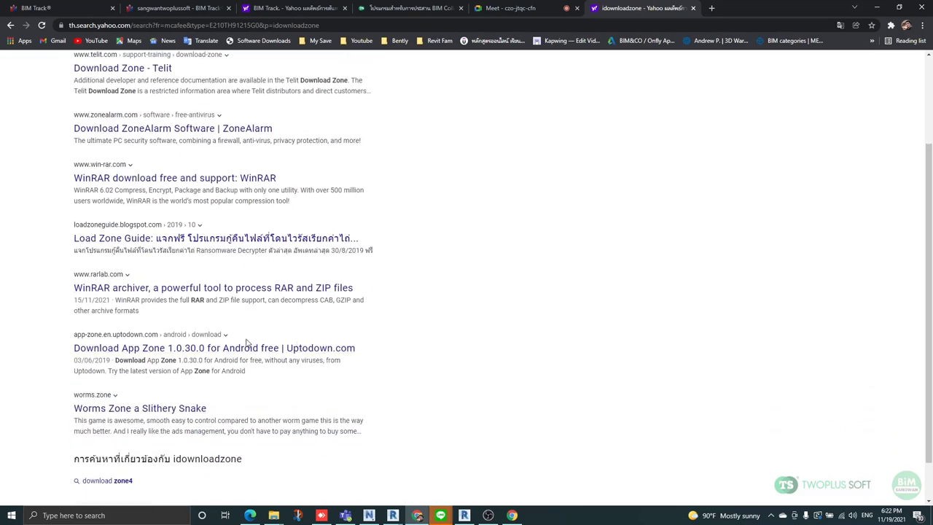
scroll(287, 348, "up", 2)
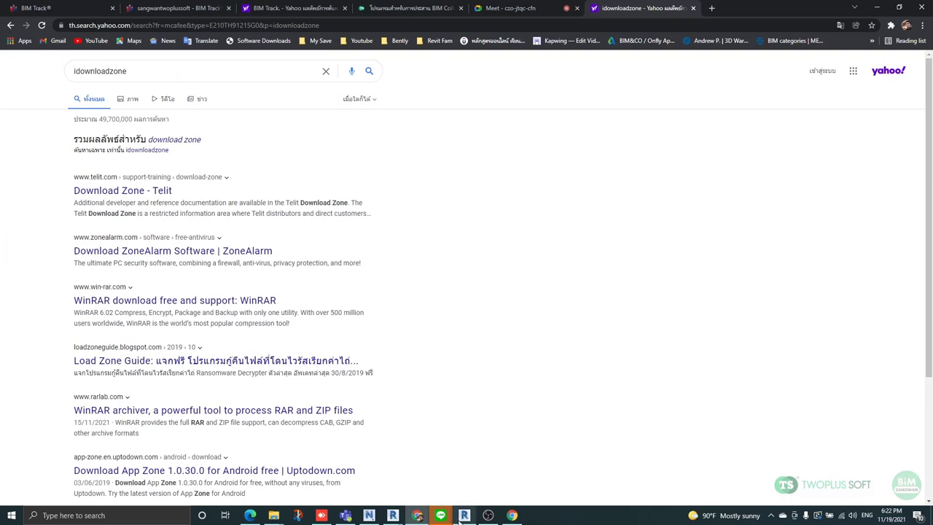
Close the idownloadzone search tab and switch back to the fire alarm plan in Revit.
left_click(511, 516)
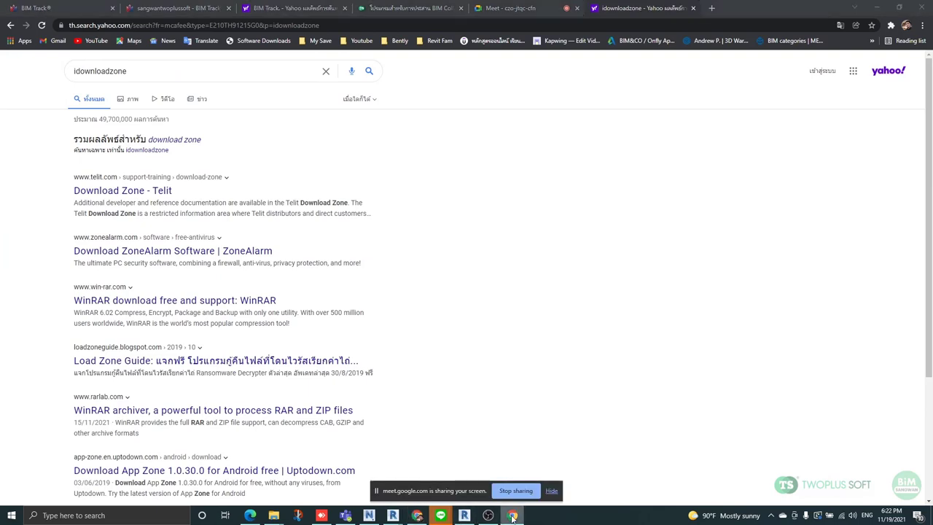
left_click(444, 381)
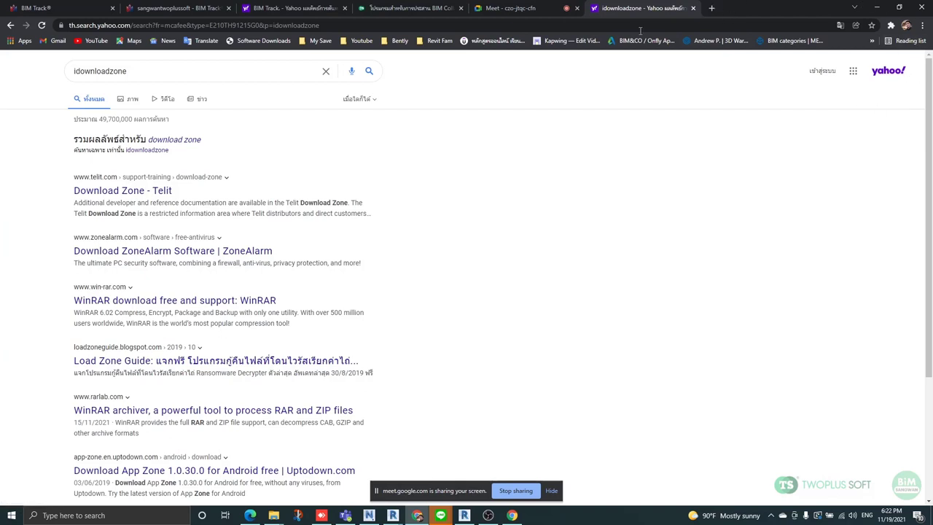
left_click(693, 8)
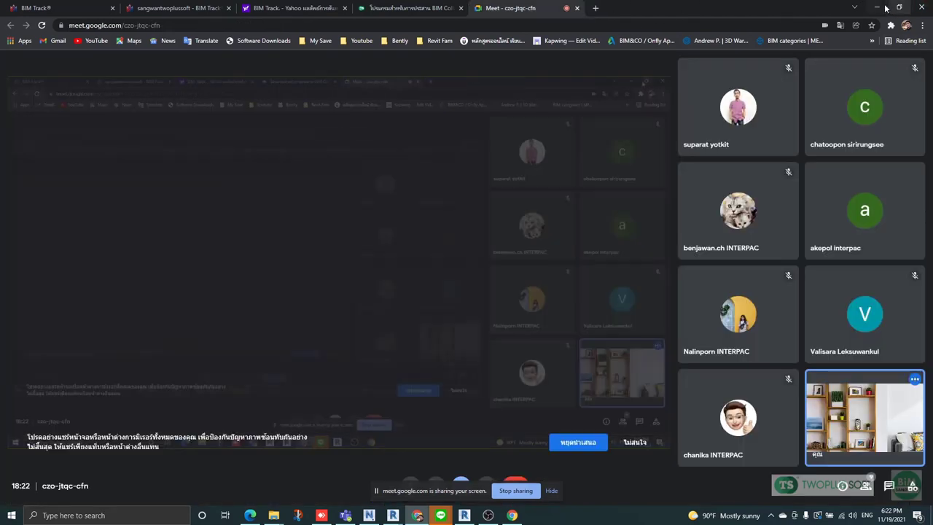
left_click(882, 7)
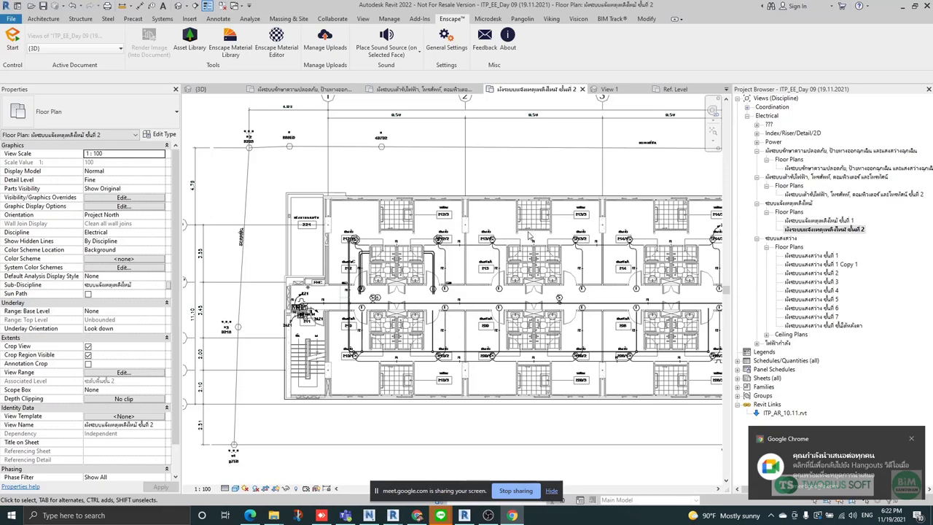
Examine the conduit runs and the tee junction box around rooms 211 and 210/1 on the fire alarm plan.
scroll(407, 249, "up", 8)
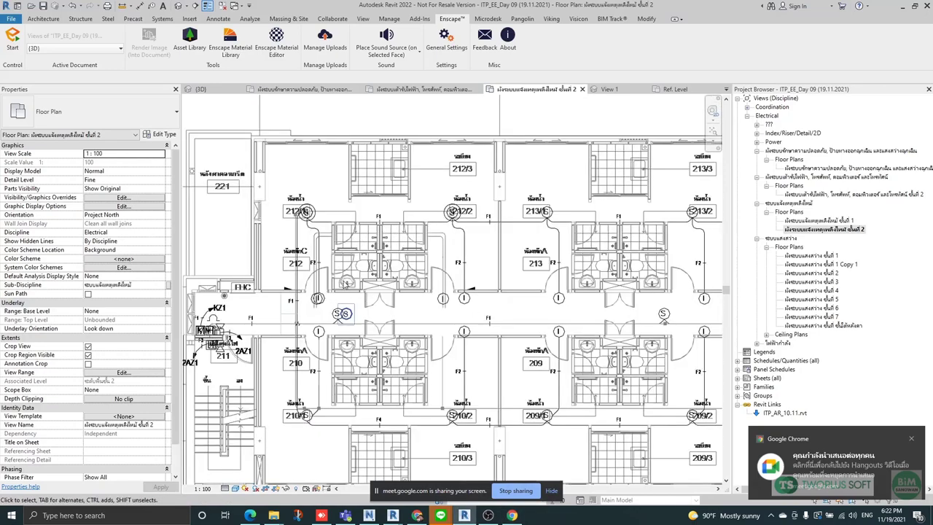
scroll(277, 190, "up", 5)
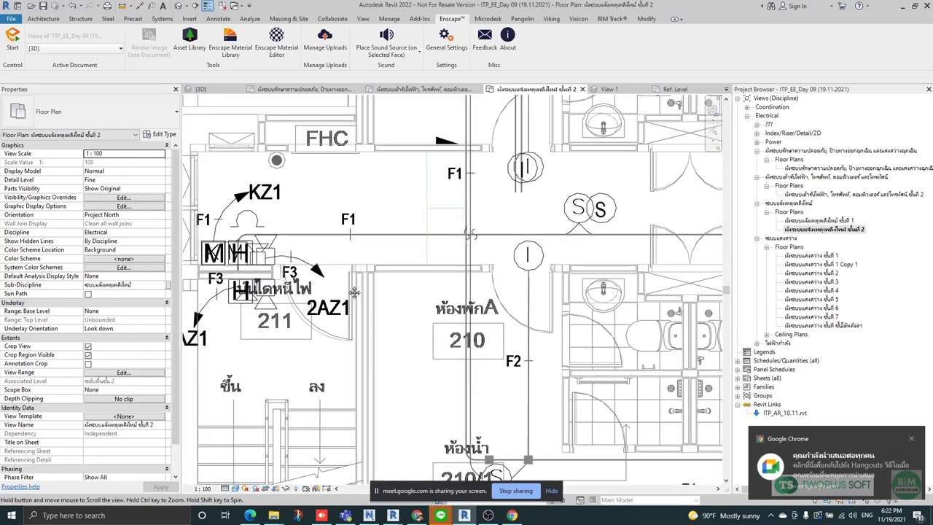
scroll(442, 260, "down", 3)
scroll(467, 266, "up", 3)
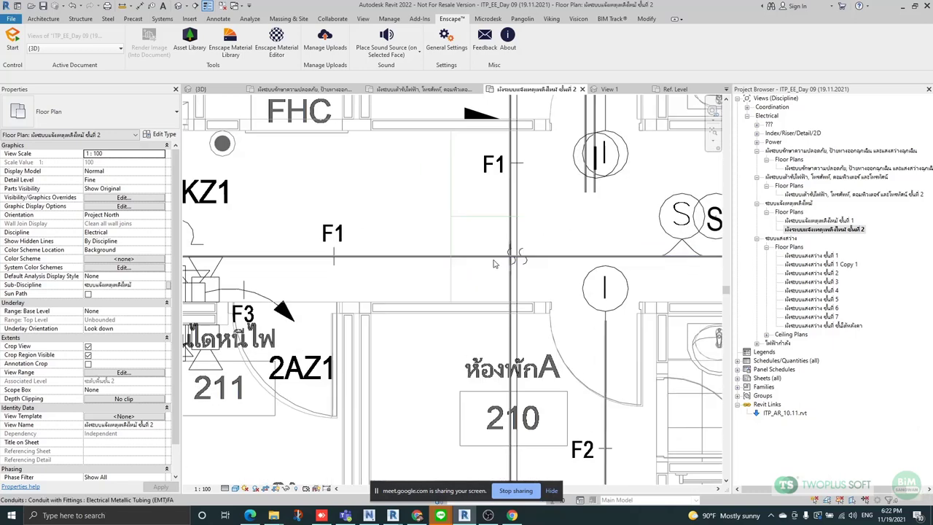
middle_click_drag(557, 277, 427, 263)
scroll(427, 263, "down", 4)
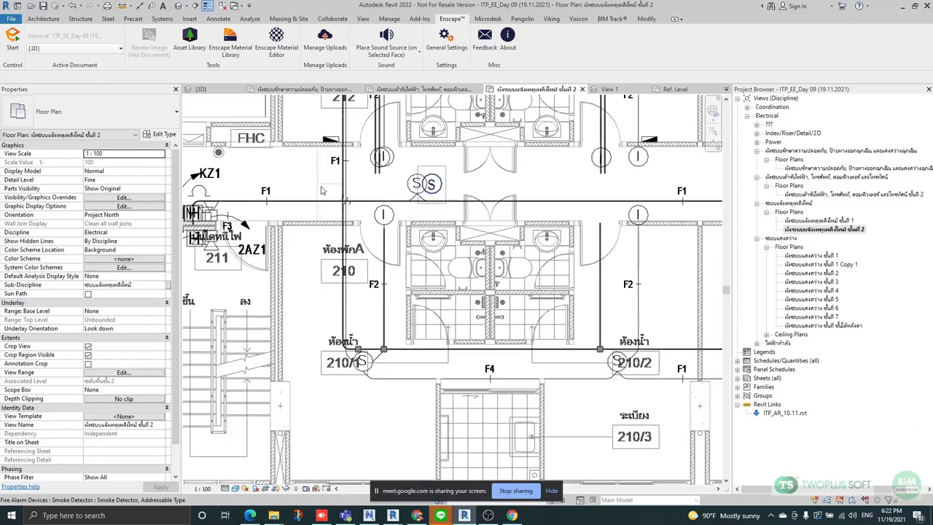
middle_click_drag(461, 332, 448, 332)
scroll(385, 340, "up", 2)
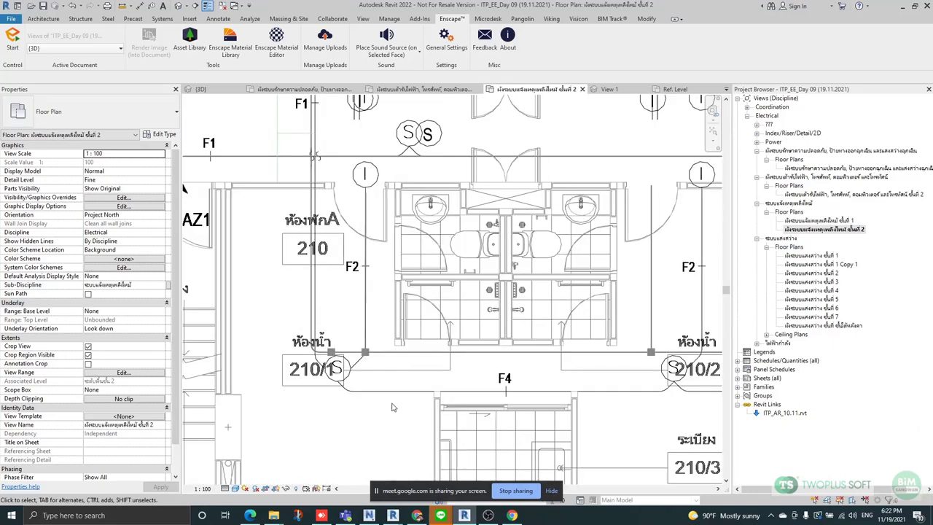
middle_click_drag(355, 374, 366, 271)
scroll(353, 252, "up", 1)
scroll(354, 254, "up", 2)
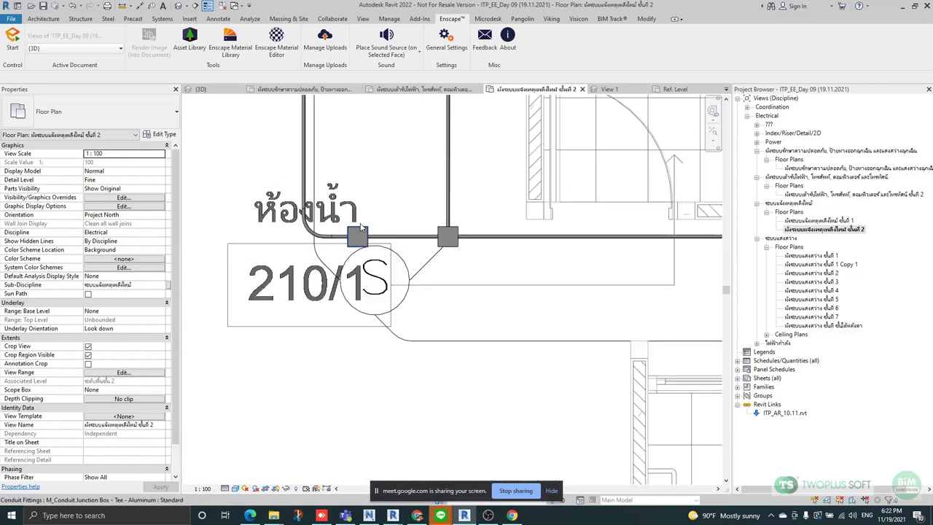
left_click(350, 246)
scroll(351, 242, "up", 1)
left_click_drag(388, 231, 390, 230)
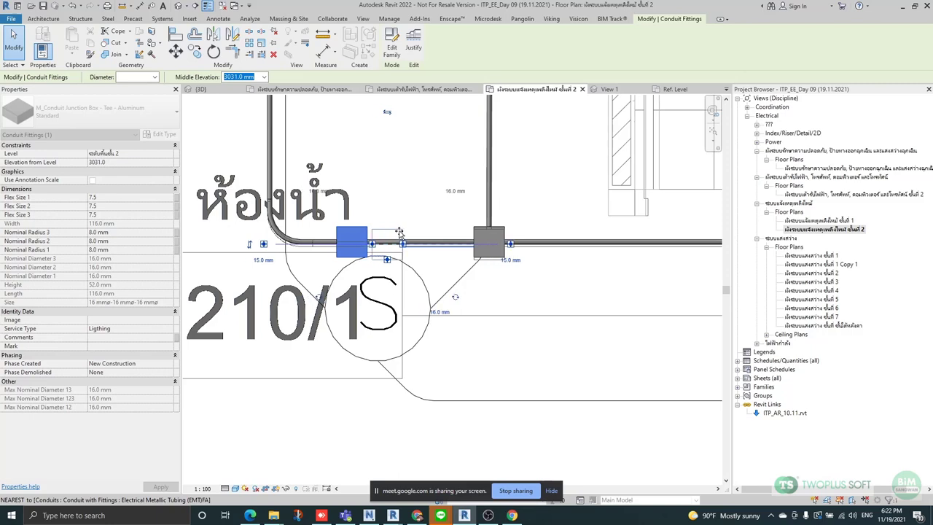
key("Escape")
Draw a matching 16 mm conduit at 3031 mm elevation from the run beside 209/1 up to room 209's "I" device.
scroll(298, 248, "down", 5)
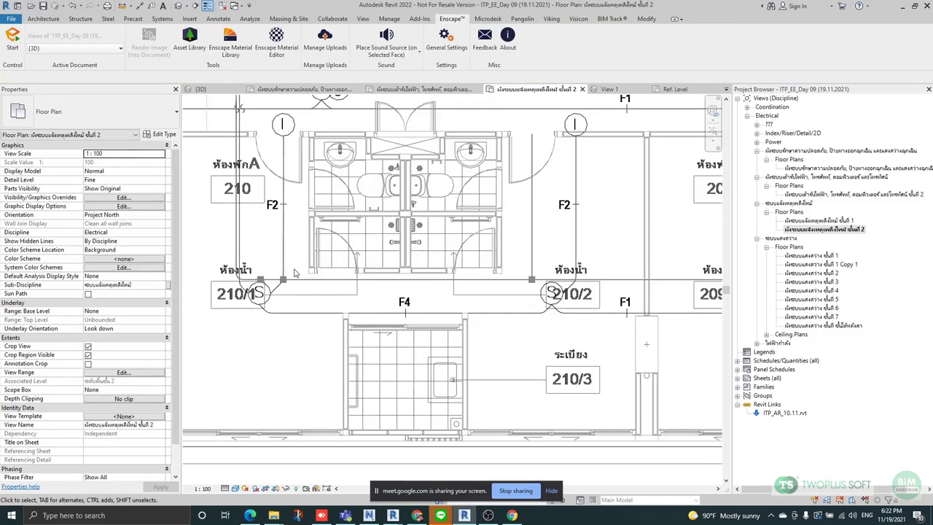
middle_click_drag(542, 276, 511, 276)
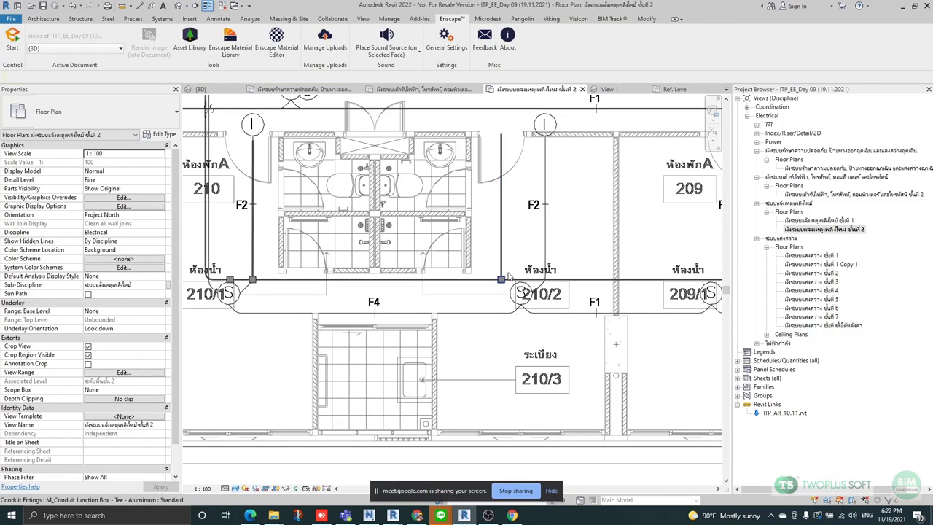
scroll(249, 261, "down", 2)
middle_click_drag(510, 318, 460, 323)
scroll(495, 289, "up", 2)
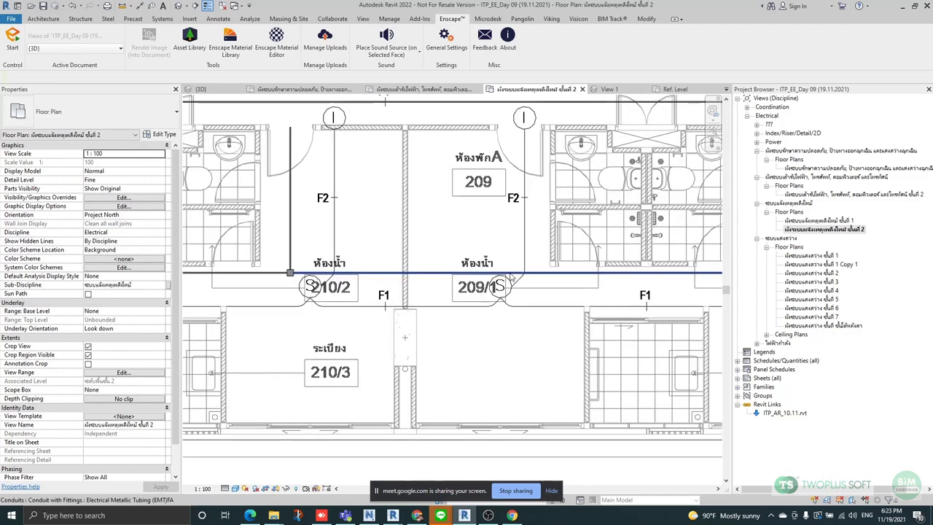
left_click(496, 274)
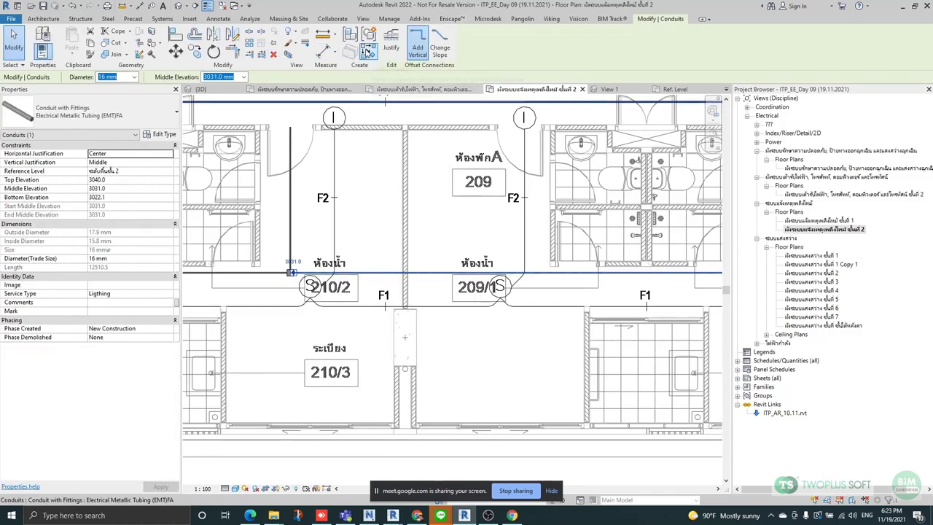
left_click(535, 296)
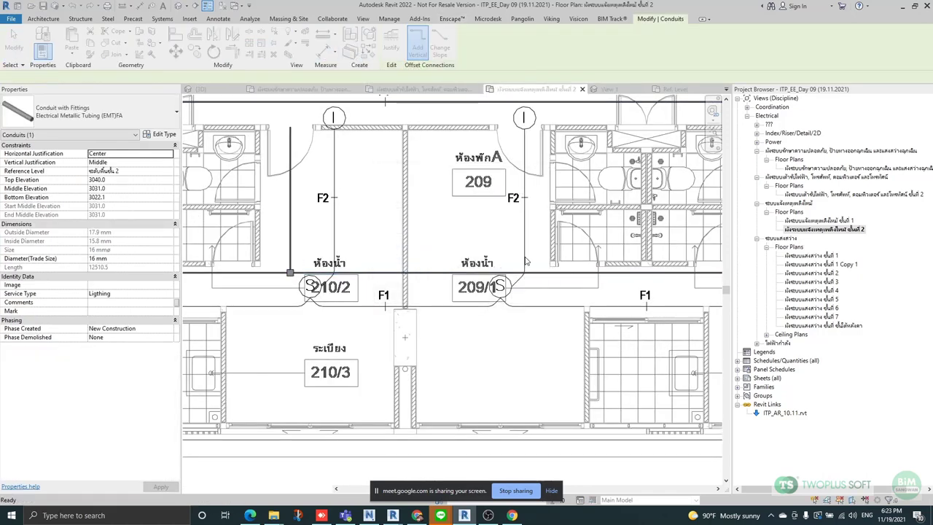
scroll(524, 258, "up", 1)
key("c")
key("s")
left_click(525, 278)
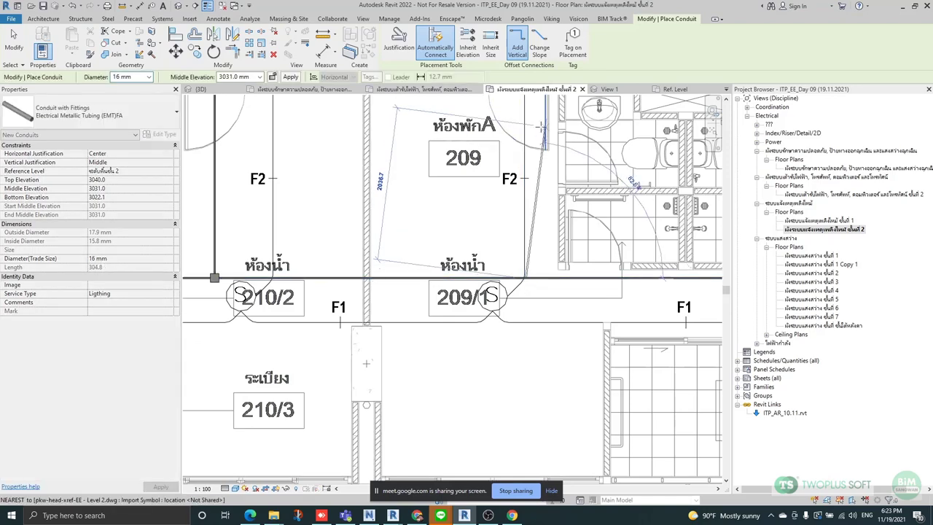
scroll(523, 102, "up", 4)
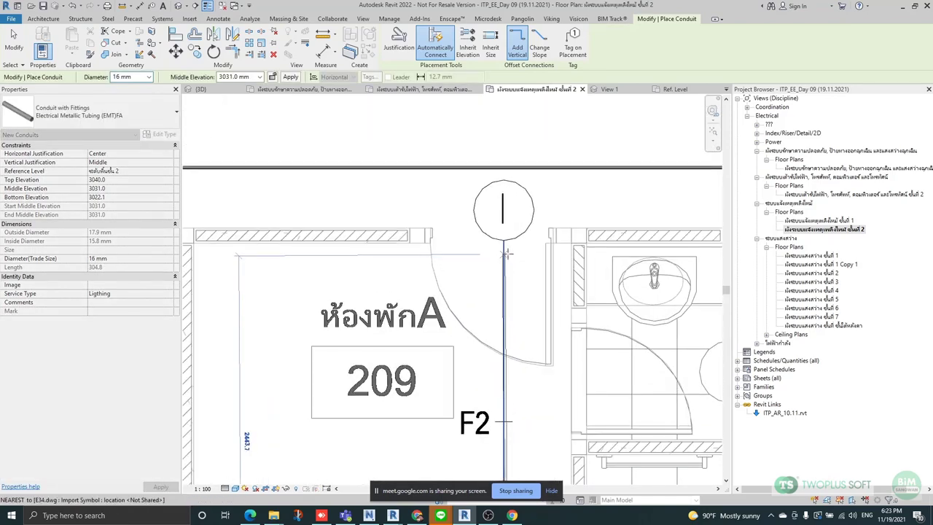
scroll(508, 255, "up", 2)
left_click(505, 254)
scroll(530, 156, "down", 2)
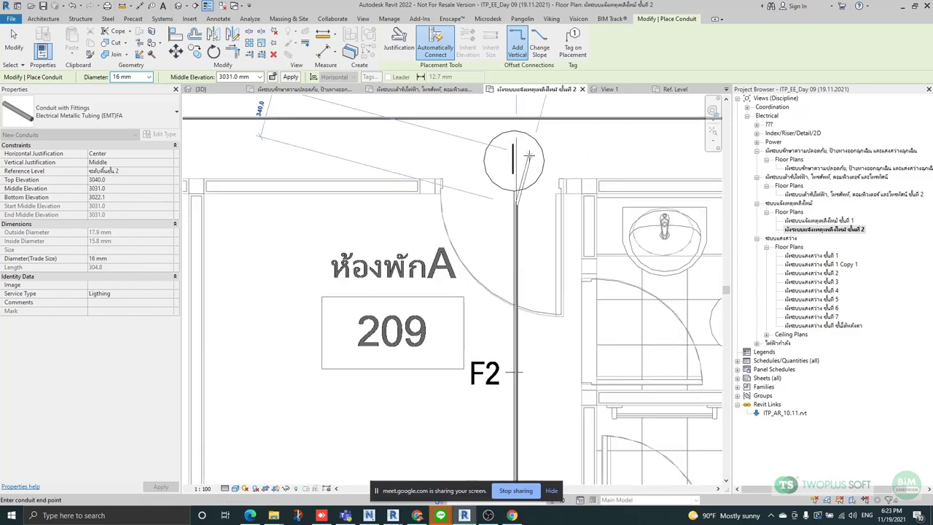
scroll(530, 155, "down", 3)
left_click(522, 156)
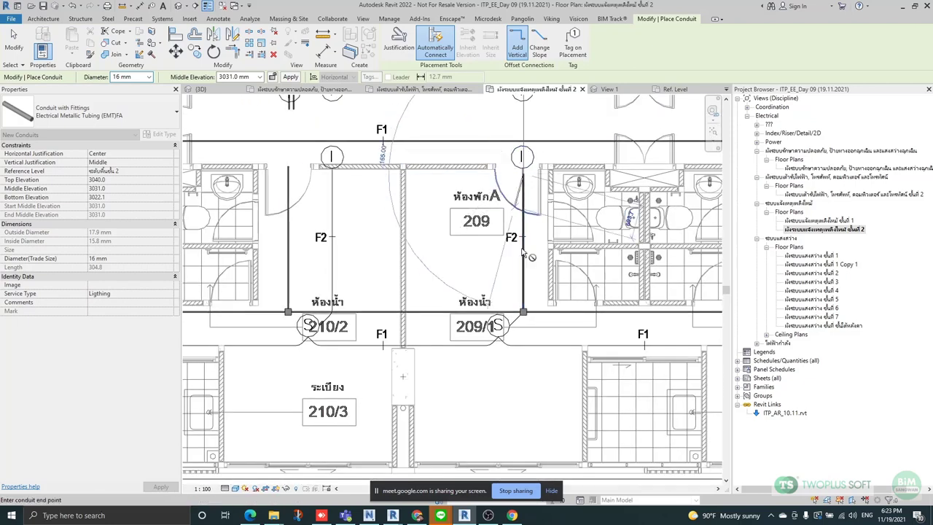
Draw a conduit stub about 102 mm long from the horizontal run down into the smoke detector at 209/1.
scroll(491, 229, "up", 5)
scroll(506, 137, "down", 3)
scroll(477, 291, "up", 6)
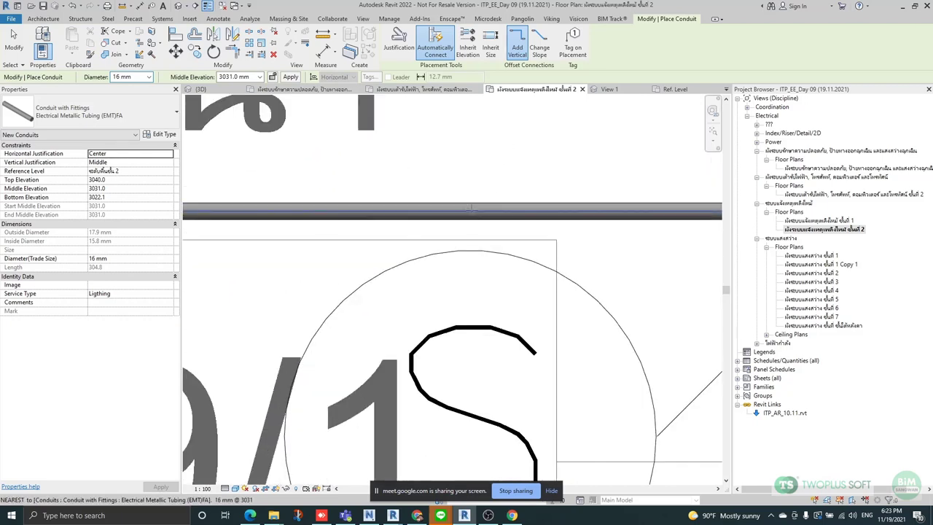
left_click(478, 209)
scroll(478, 203, "down", 4)
left_click(476, 279)
key("Escape")
Delete the short conduit stub below the tee junction box at the 209/1 smoke detector.
scroll(292, 229, "down", 3)
scroll(387, 244, "up", 4)
key("Escape")
left_click(373, 237)
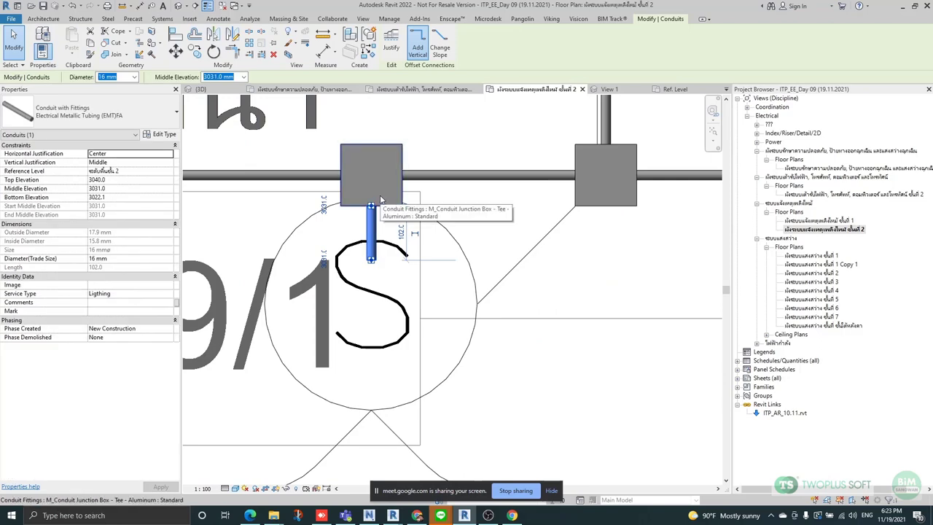
key("Escape")
Draw a 16 mm vertical conduit at 3031 mm elevation beside 209/2, from near the room door to just below the horizontal run.
scroll(281, 237, "down", 4)
scroll(309, 238, "up", 3)
scroll(467, 170, "down", 4)
middle_click_drag(473, 200, 396, 253)
scroll(307, 240, "down", 2)
left_click(424, 240)
scroll(425, 239, "down", 3)
scroll(421, 260, "up", 4)
key("s")
scroll(423, 292, "up", 2)
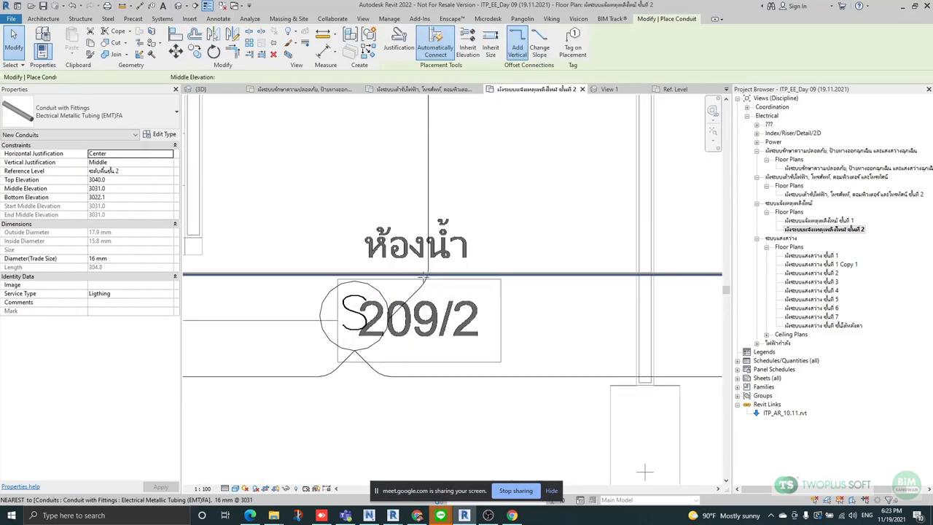
scroll(423, 292, "down", 3)
scroll(452, 299, "up", 1)
scroll(453, 394, "up", 3)
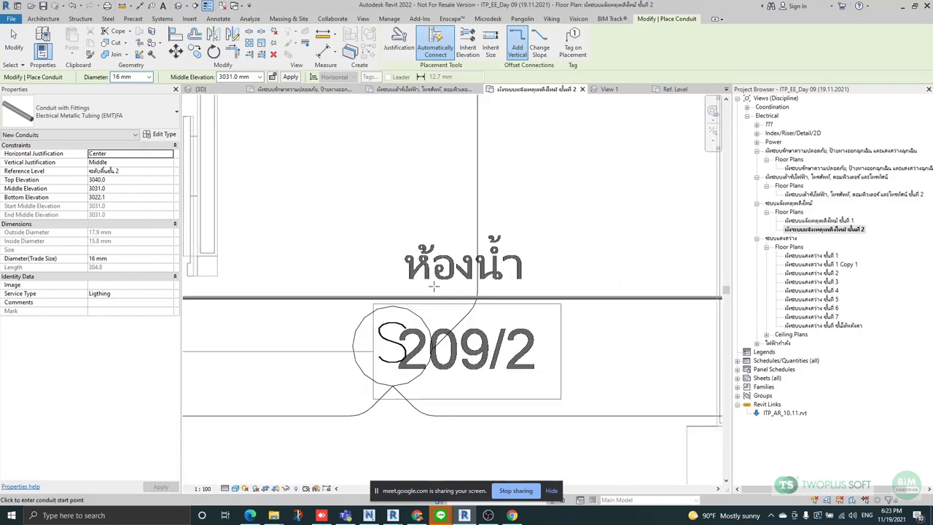
scroll(438, 335, "down", 3)
scroll(438, 334, "up", 3)
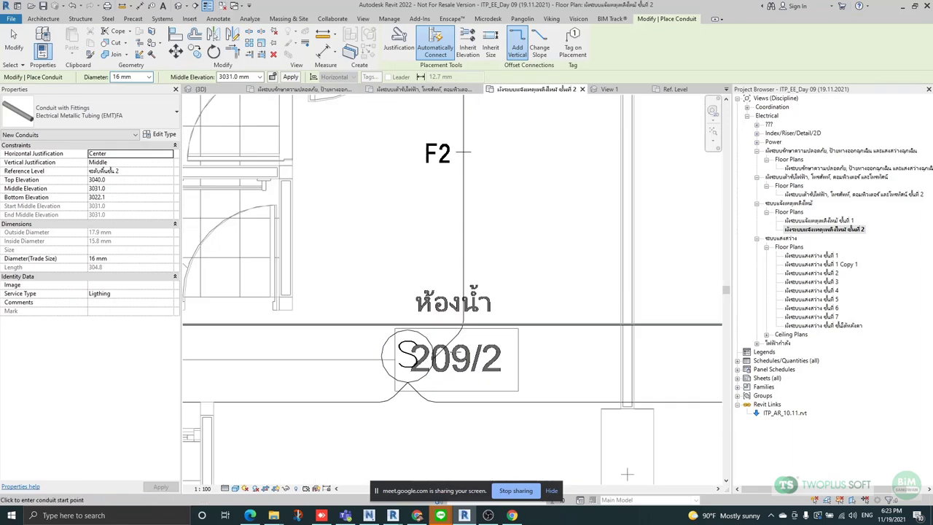
scroll(392, 337, "down", 3)
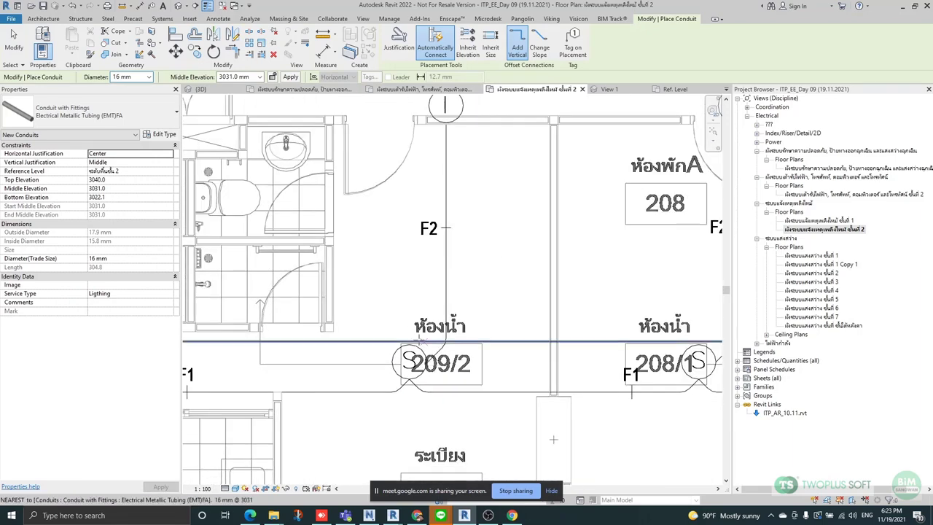
scroll(377, 353, "up", 3)
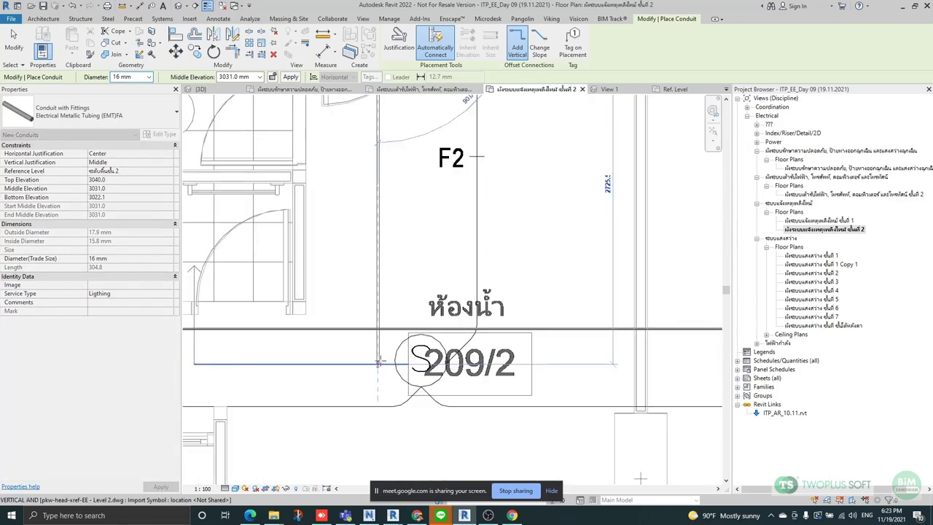
left_click(377, 352)
Delete the leftover piece of conduit below the junction box beside 209/2.
scroll(377, 343, "up", 2)
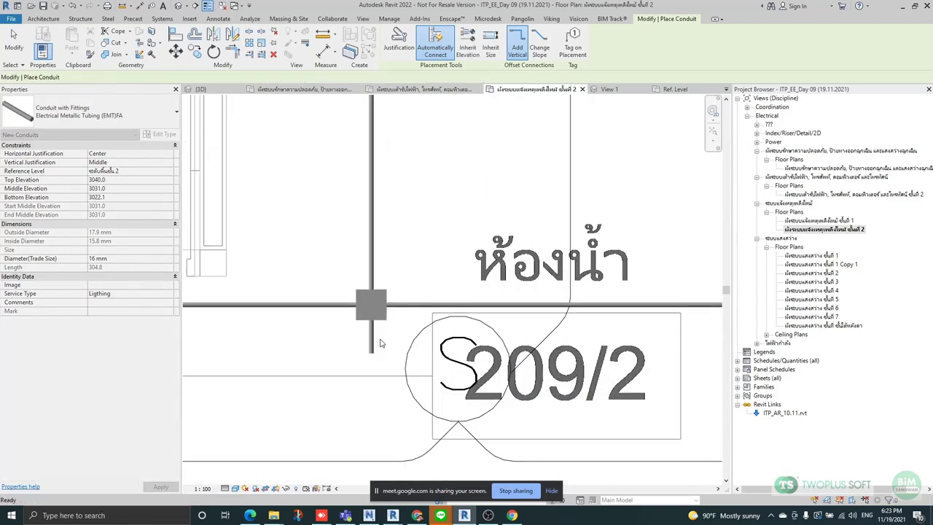
key("Escape")
scroll(377, 314, "down", 3)
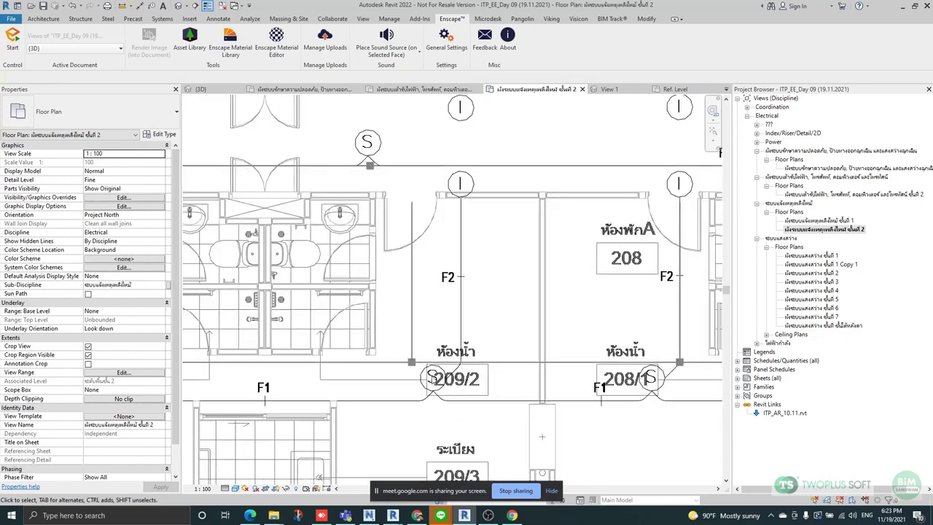
Examine the conduit branches and junction boxes along the horizontal run from 209/2 to 208/1 and 208/2.
scroll(478, 316, "up", 3)
scroll(477, 316, "down", 3)
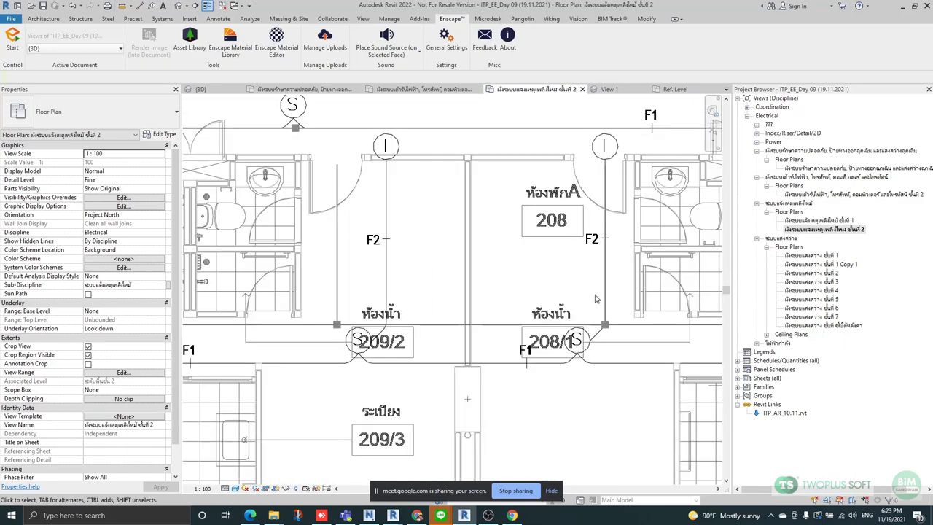
scroll(627, 291, "up", 3)
scroll(583, 321, "up", 4)
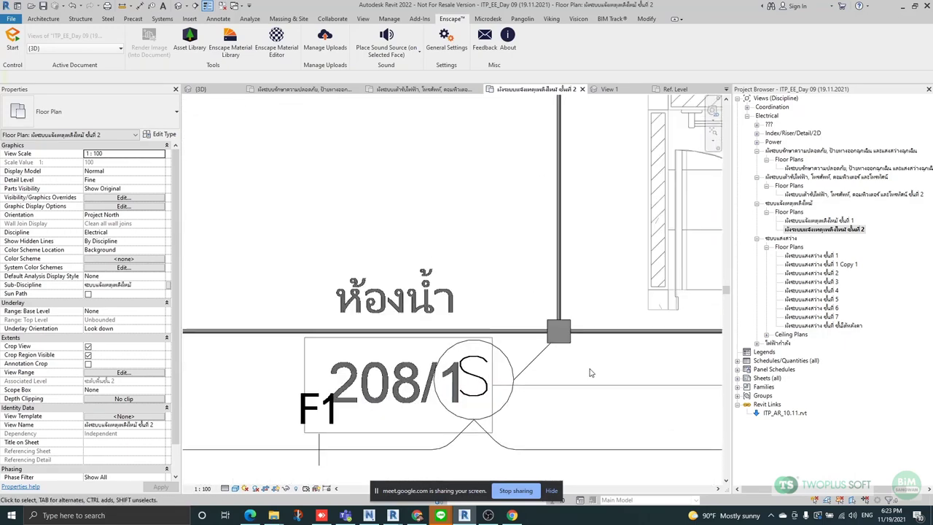
left_click(536, 288)
left_click(530, 328)
scroll(533, 332, "down", 4)
scroll(536, 325, "up", 1)
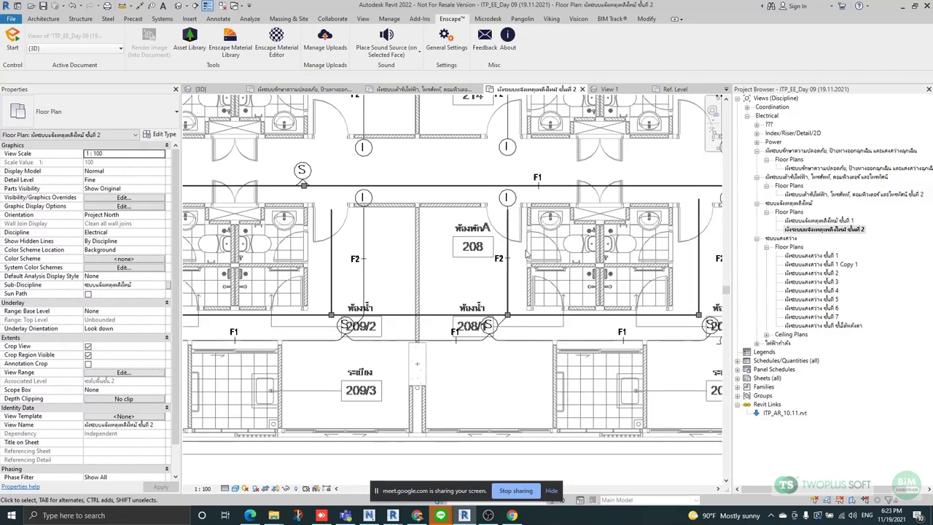
scroll(523, 239, "up", 2)
scroll(554, 255, "down", 4)
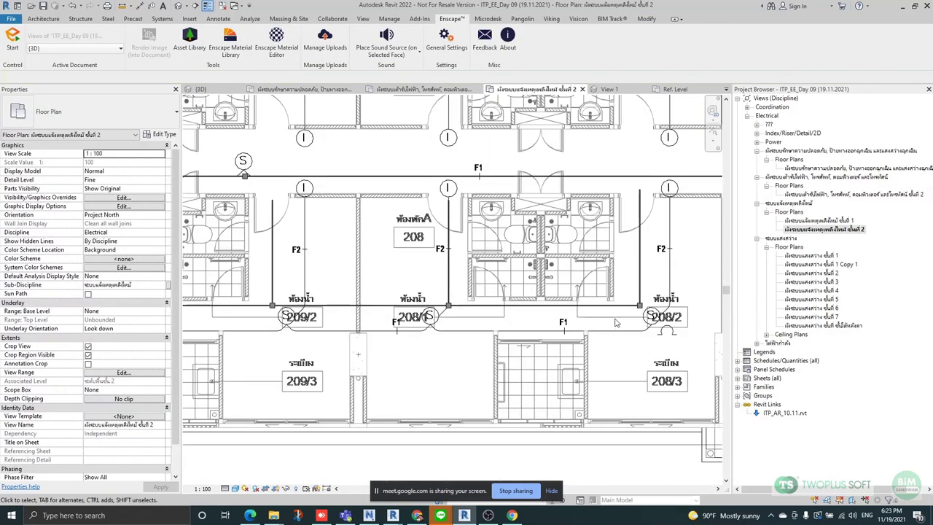
scroll(634, 279, "up", 4)
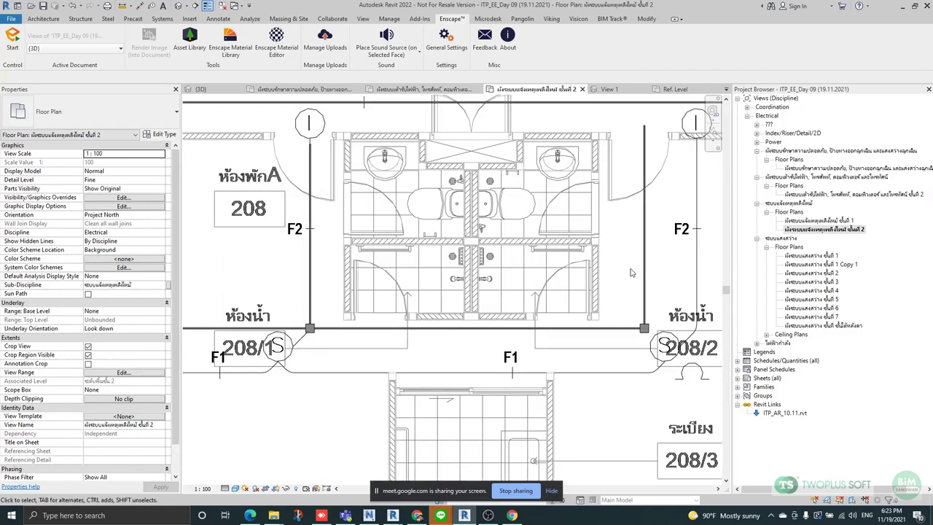
scroll(632, 272, "down", 5)
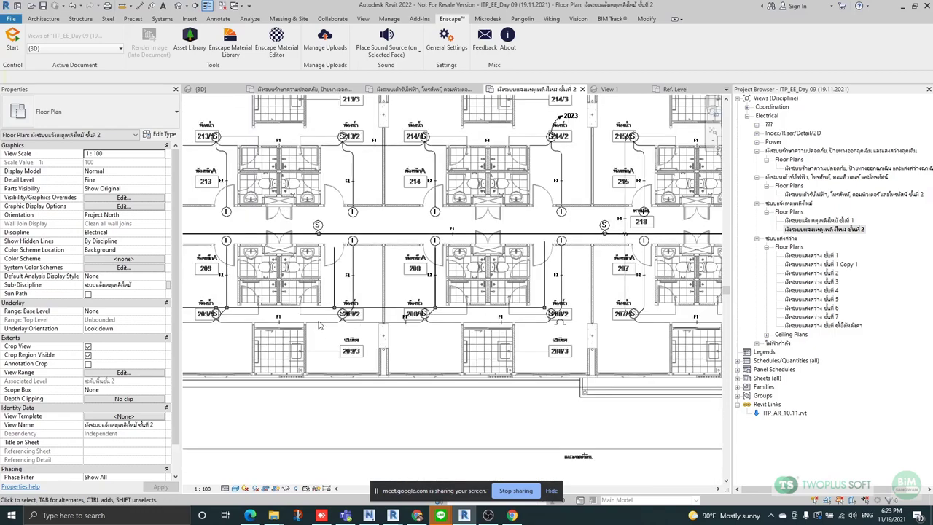
Inspect the junction box beside 209/2 and the one at the vertical branch of room 209.
scroll(466, 302, "up", 1)
scroll(470, 295, "up", 5)
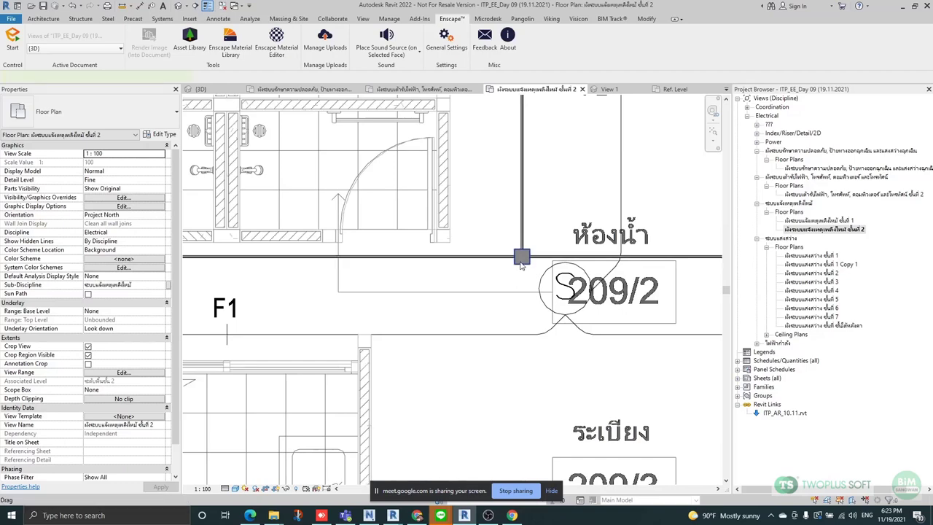
left_click(522, 256)
middle_click_drag(389, 315, 613, 320)
scroll(613, 319, "down", 3)
middle_click_drag(360, 340, 466, 340)
scroll(470, 275, "up", 2)
scroll(472, 275, "up", 1)
left_click(473, 273)
scroll(472, 350, "down", 2)
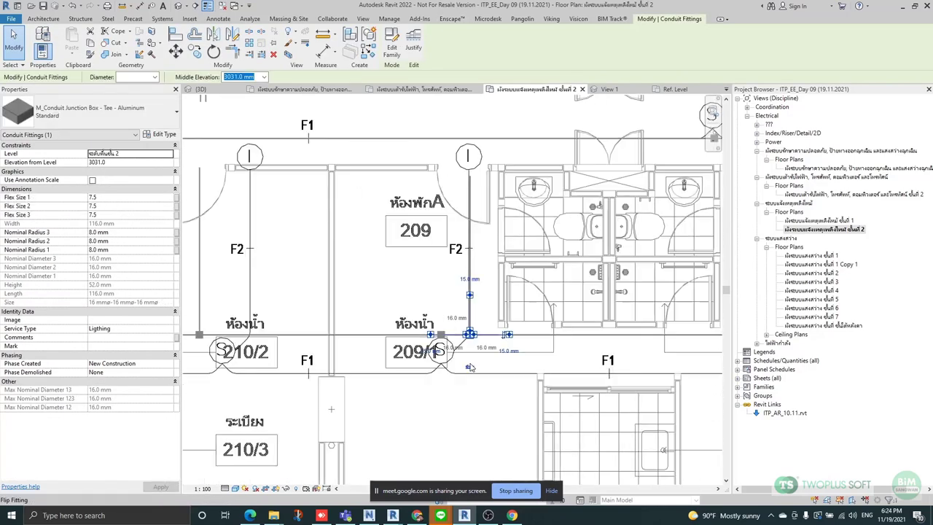
scroll(472, 360, "up", 1)
key("Escape")
Delete the extra tee junction box above the 209/1 smoke detector and extend the horizontal conduit to close the gap.
scroll(468, 355, "up", 2)
left_click(411, 306)
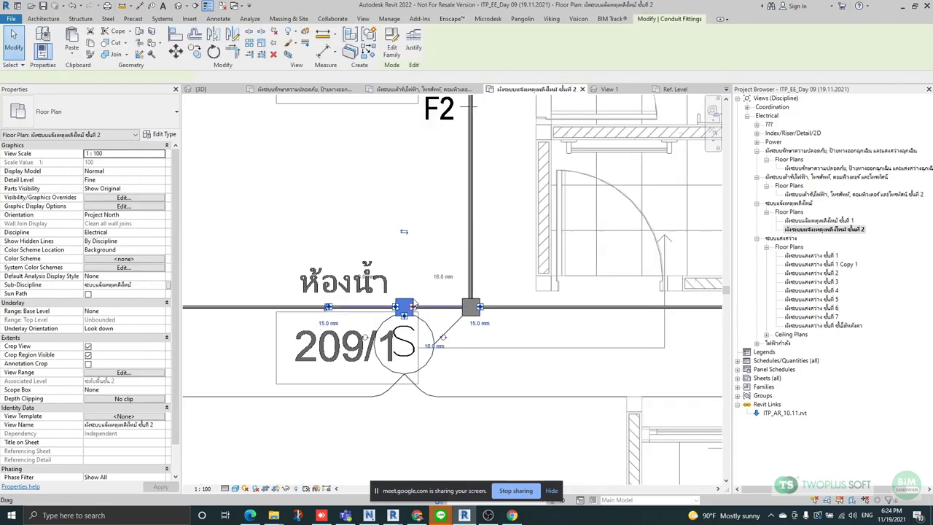
scroll(481, 314, "up", 3)
key("Escape")
left_click(452, 301)
key("Escape")
left_click(297, 275)
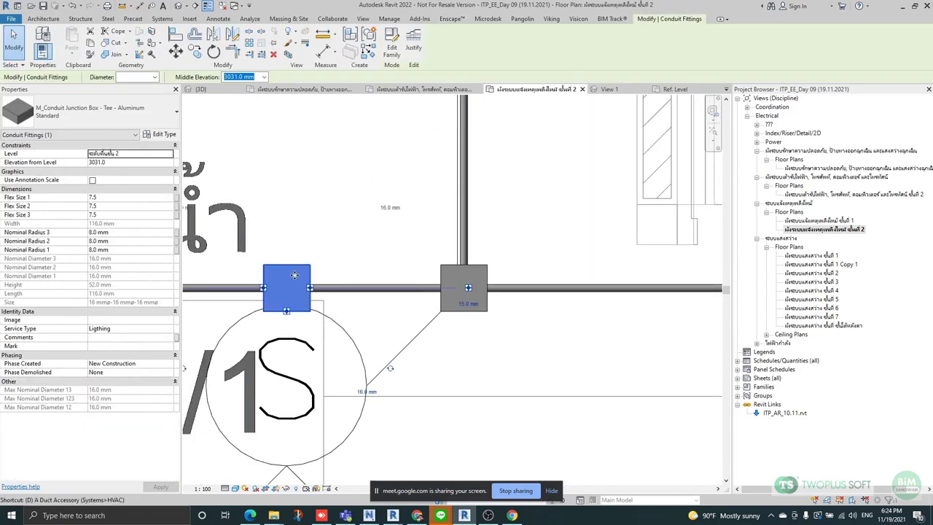
key("Delete")
left_click(325, 290)
left_click_drag(309, 289, 263, 288)
left_click(374, 253)
Replace the tee box at the vertical branch beside 209/1 with a cross by extending the branch across the run, and delete the leftover stub.
left_click(472, 306)
key("Delete")
left_click(488, 290)
left_click_drag(485, 290, 464, 371)
left_click(466, 257)
left_click(495, 340)
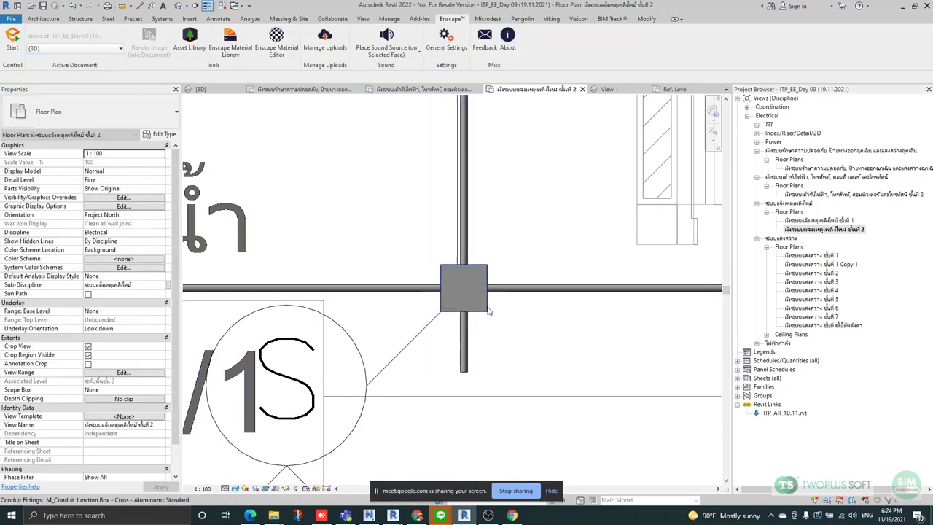
left_click(466, 341)
key("Delete")
Replace the tee box at the vertical branch beside 210/2 with a cross by extending the branch across the run, and delete the leftover stub.
scroll(565, 272, "down", 3)
middle_click_drag(364, 340, 581, 337)
scroll(581, 337, "down", 2)
scroll(364, 299, "up", 5)
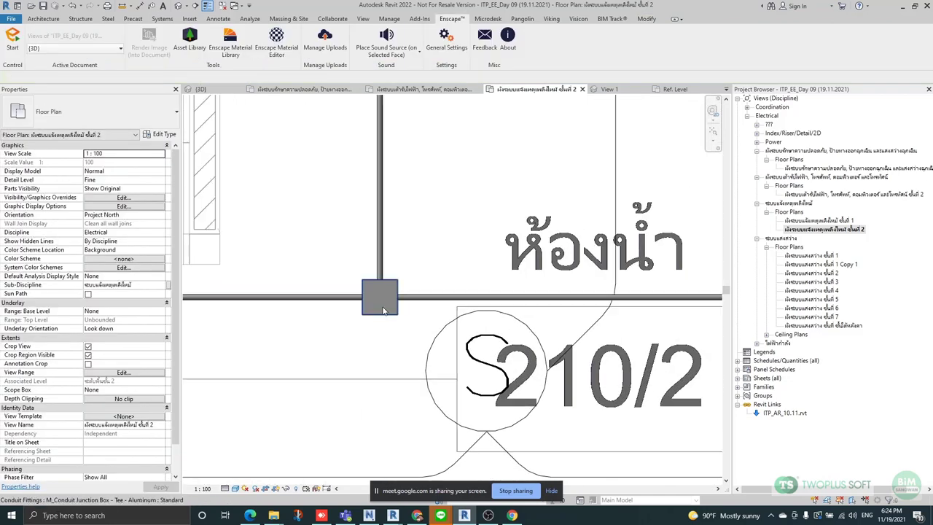
left_click(385, 309)
scroll(384, 310, "up", 2)
key("Delete")
left_click(349, 265)
left_click_drag(349, 264, 285, 262)
left_click(316, 219)
left_click_drag(315, 231, 315, 335)
left_click(313, 329)
key("Delete")
Check the type and connections of the junction box at the vertical branch beside 210/2.
scroll(375, 235, "down", 1)
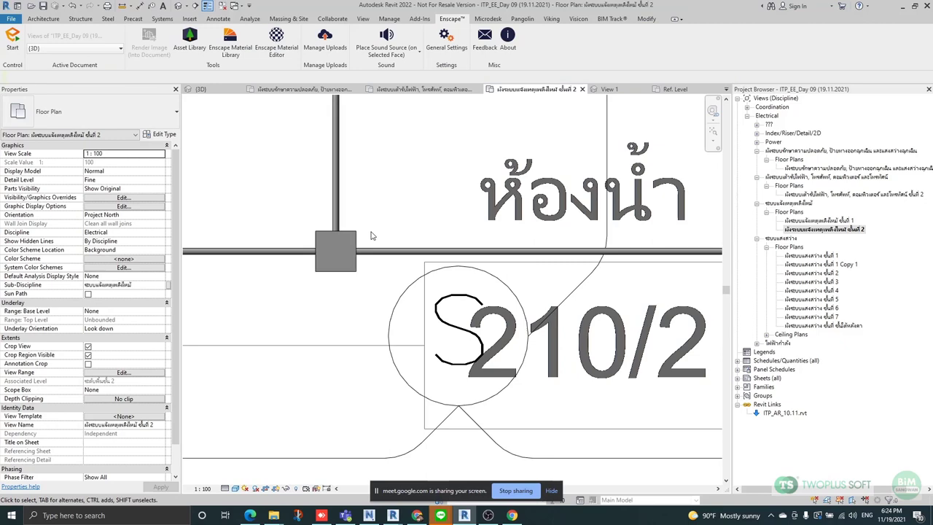
scroll(425, 293, "down", 1)
scroll(438, 255, "up", 4)
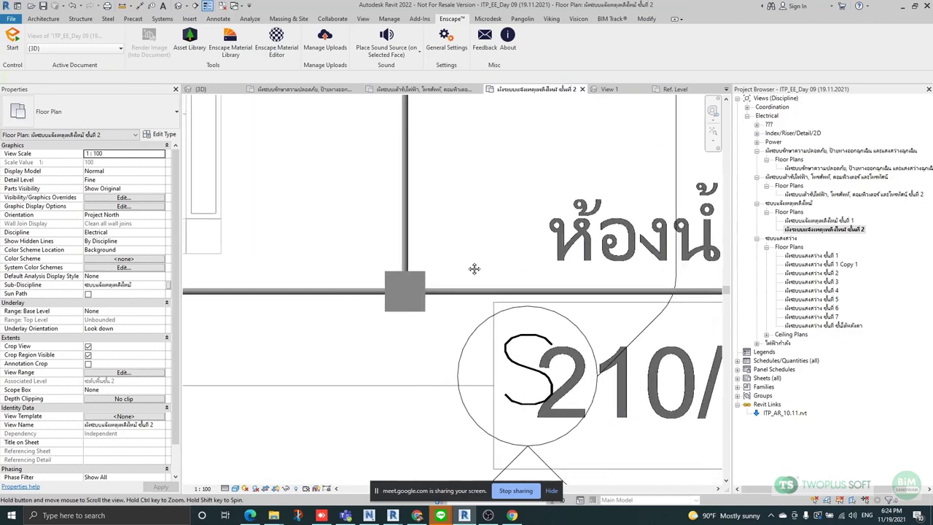
left_click(409, 293)
scroll(439, 261, "down", 3)
key("Escape")
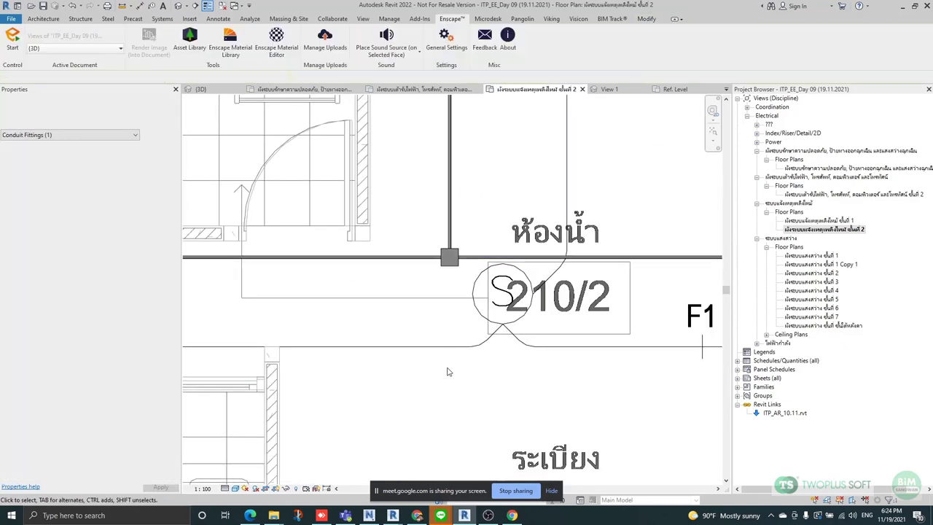
scroll(439, 262, "up", 3)
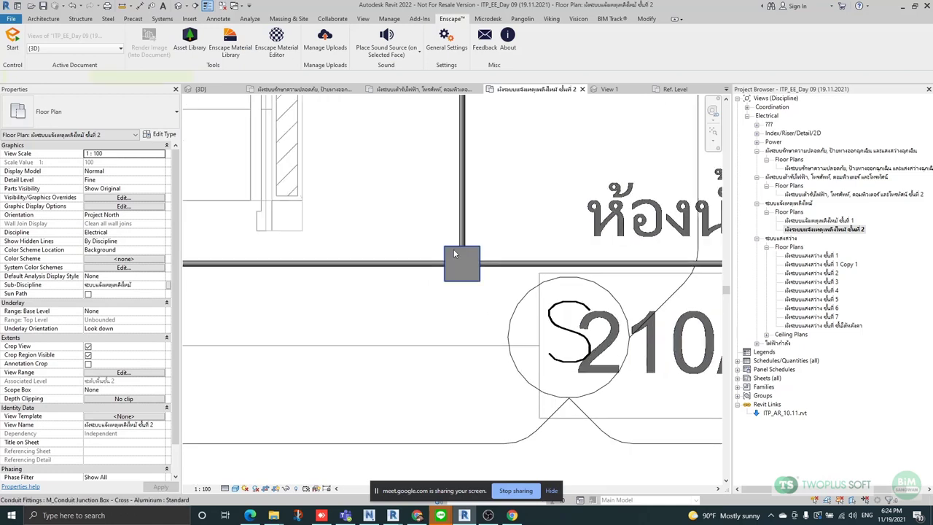
left_click(447, 251)
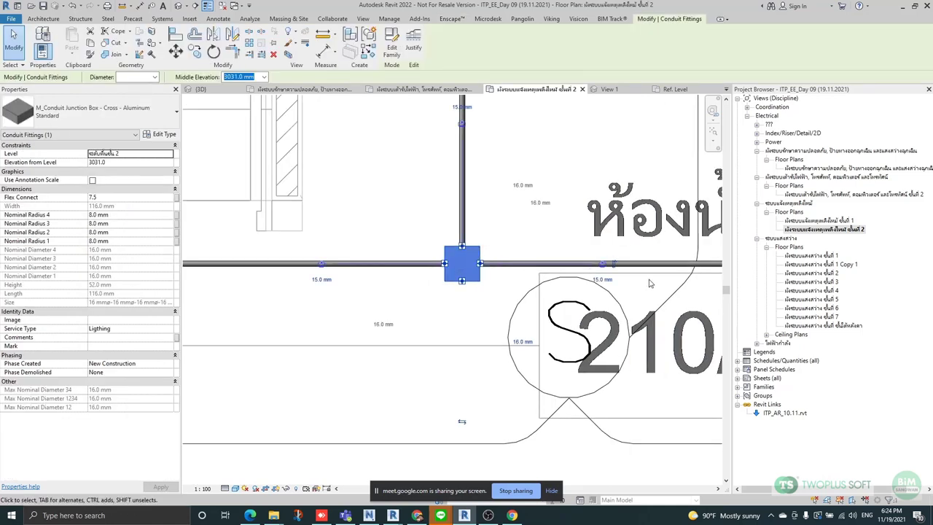
scroll(637, 283, "down", 3)
key("Escape")
Delete the extra tee junction box above the 210/1 smoke detector and extend the horizontal conduit to close the gap.
middle_click_drag(363, 316, 402, 316)
middle_click_drag(264, 298, 438, 300)
middle_click_drag(319, 315, 389, 346)
scroll(307, 269, "up", 4)
left_click(327, 349)
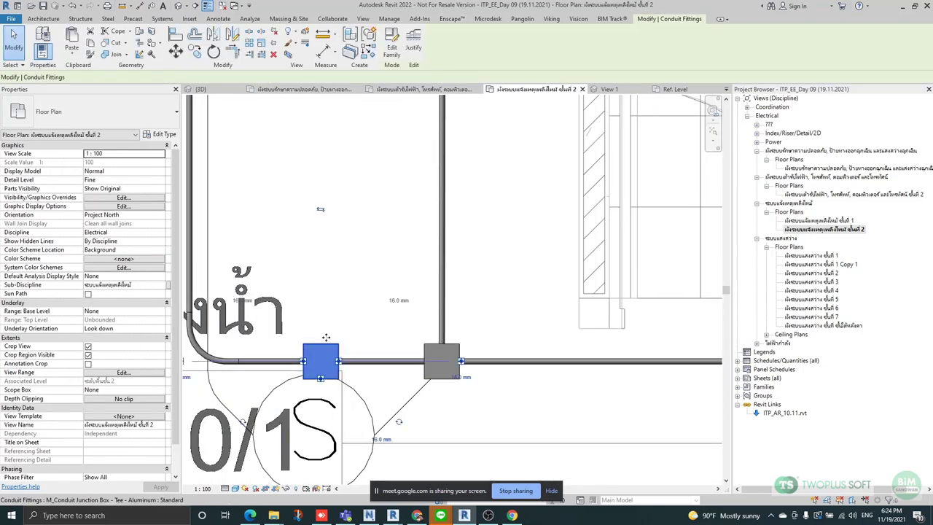
key("Delete")
scroll(335, 367, "up", 1)
left_click(339, 365)
left_click_drag(339, 360, 287, 360)
left_click(310, 284)
scroll(318, 283, "down", 2)
scroll(319, 283, "down", 1)
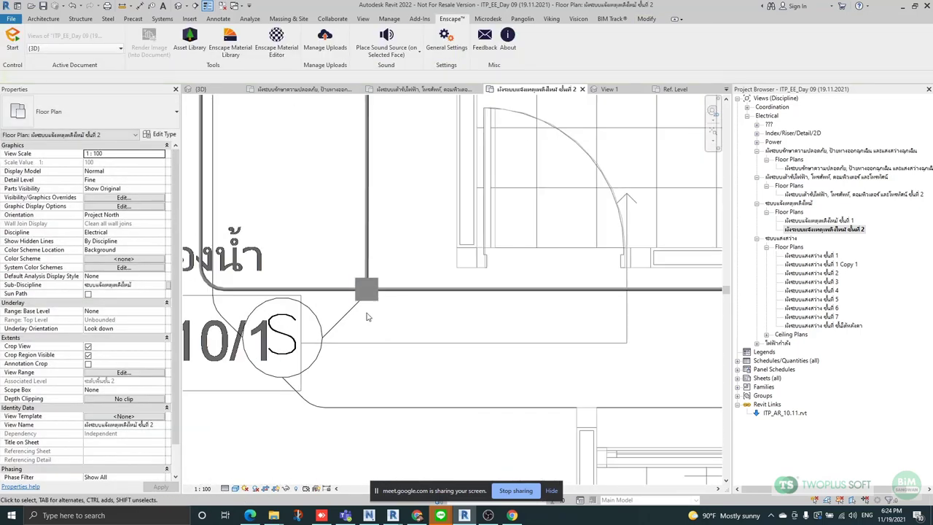
Rebuild the tee junction box beside 210/1 by reconnecting the run and extending the vertical branch across it, and remove the leftover stub.
left_click(367, 285)
scroll(376, 382, "down", 2)
left_click(344, 370)
scroll(347, 366, "up", 3)
middle_click_drag(314, 372, 337, 313)
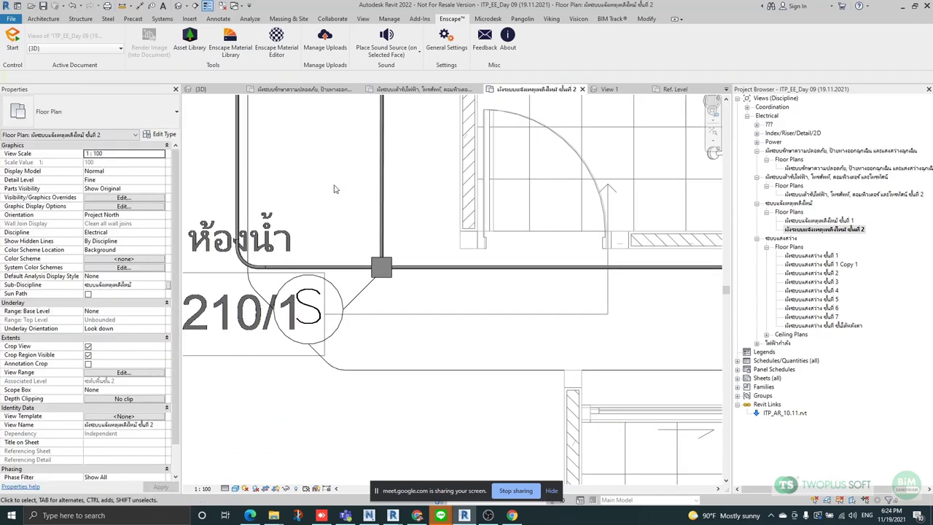
scroll(341, 268, "up", 1)
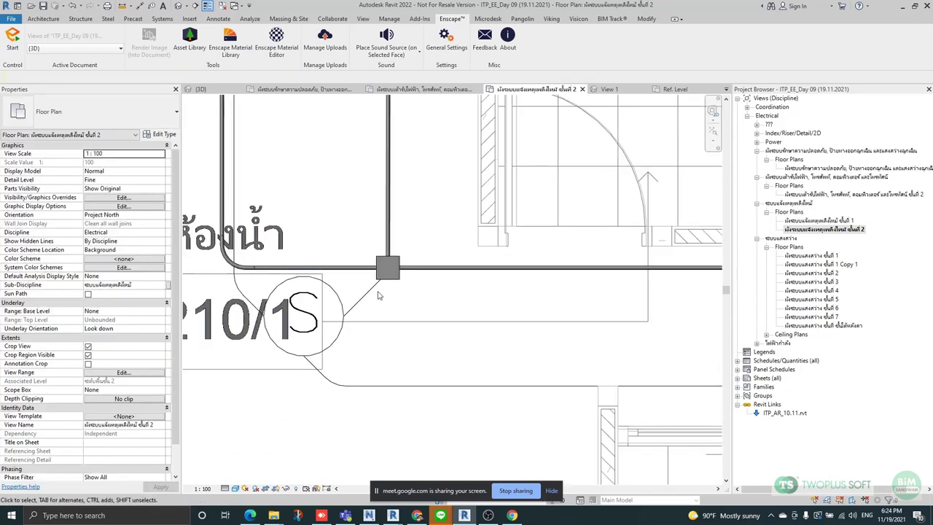
left_click(379, 283)
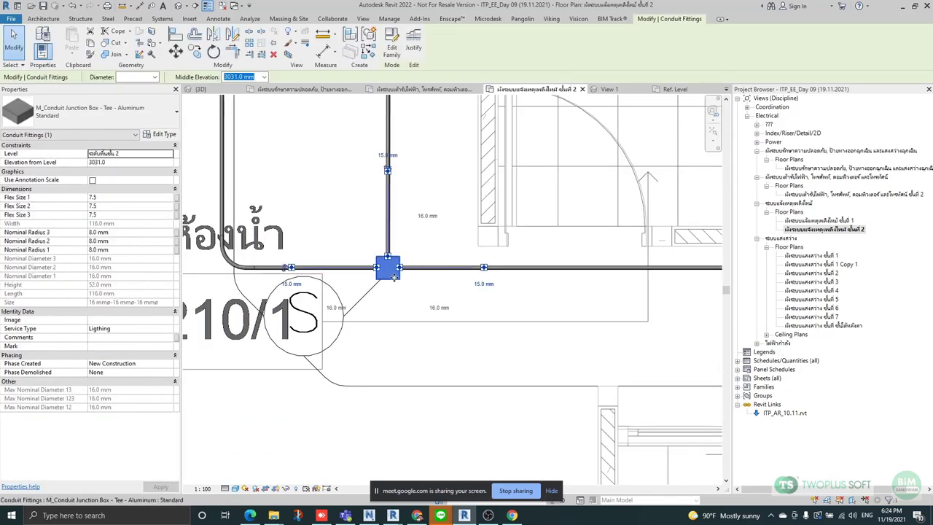
scroll(393, 278, "up", 1)
key("Escape")
left_click(392, 277)
key("Delete")
left_click(400, 264)
left_click_drag(400, 264, 384, 307)
left_click(385, 243)
left_click(388, 296)
key("Escape")
Examine the conduit branches and junction boxes of room 210, from the indicator lamp by the door to 210/1 and 210/2.
scroll(437, 311, "down", 2)
scroll(299, 306, "down", 2)
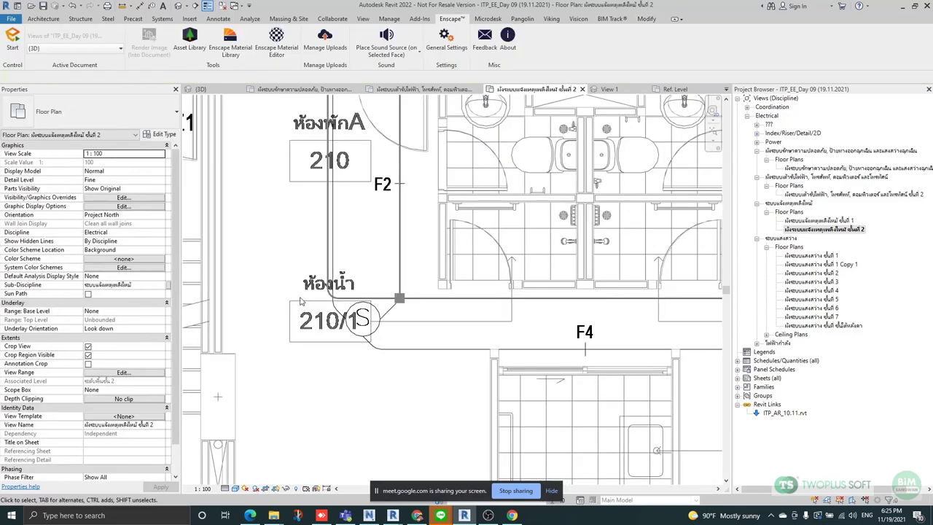
scroll(333, 149, "down", 2)
scroll(368, 136, "up", 2)
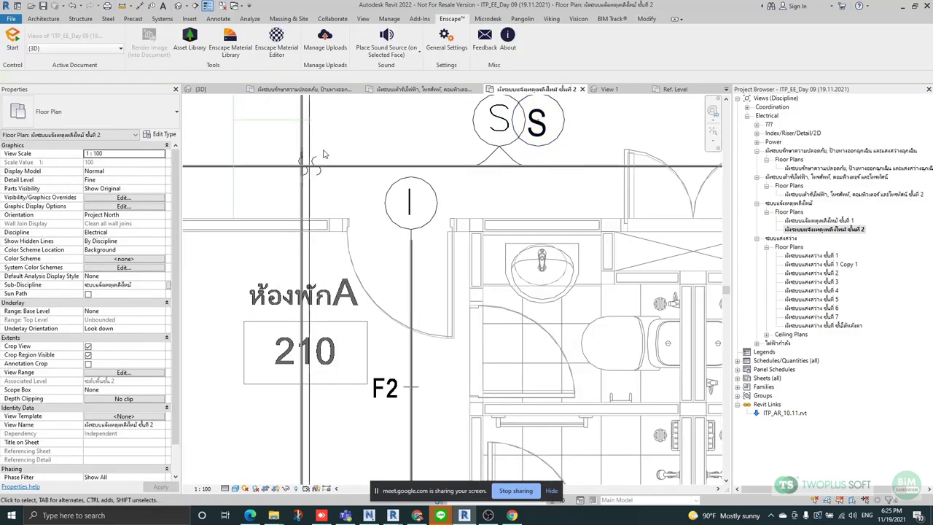
scroll(321, 192, "down", 2)
middle_click_drag(417, 357, 370, 237)
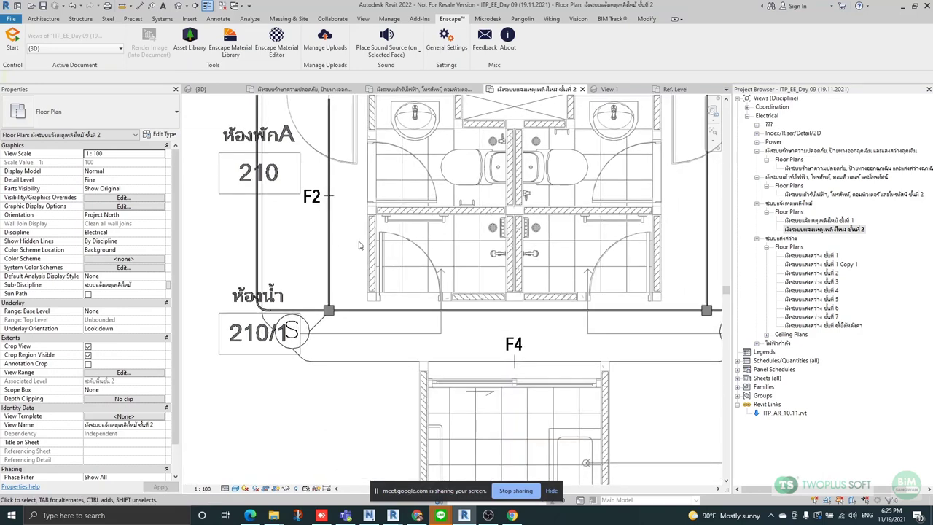
scroll(328, 325, "down", 2)
middle_click_drag(435, 354, 396, 350)
scroll(534, 272, "up", 2)
middle_click_drag(614, 316, 527, 332)
scroll(475, 347, "up", 1)
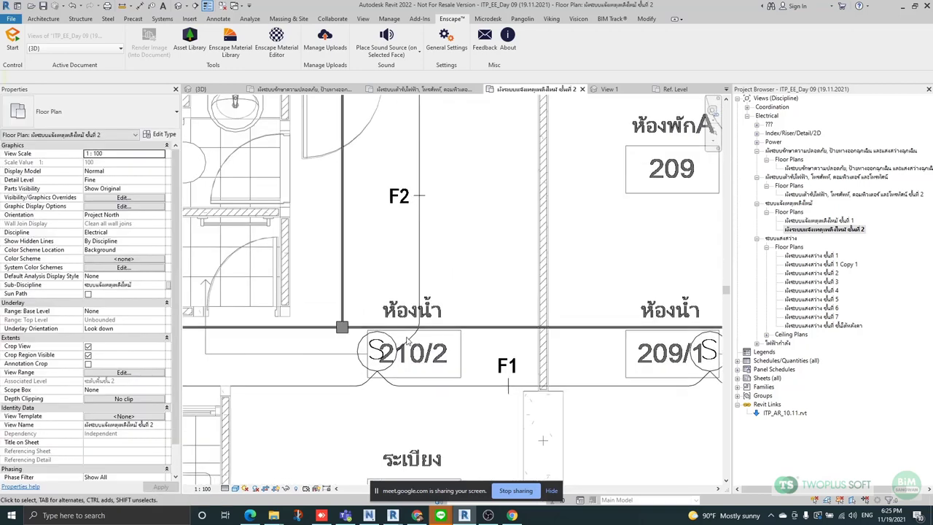
Check the type of the junction box beside 209/1 and review the conduit branches from 209/2 to rooms 208 and 214.
scroll(356, 342, "down", 2)
middle_click_drag(648, 393, 452, 391)
scroll(466, 341, "up", 1)
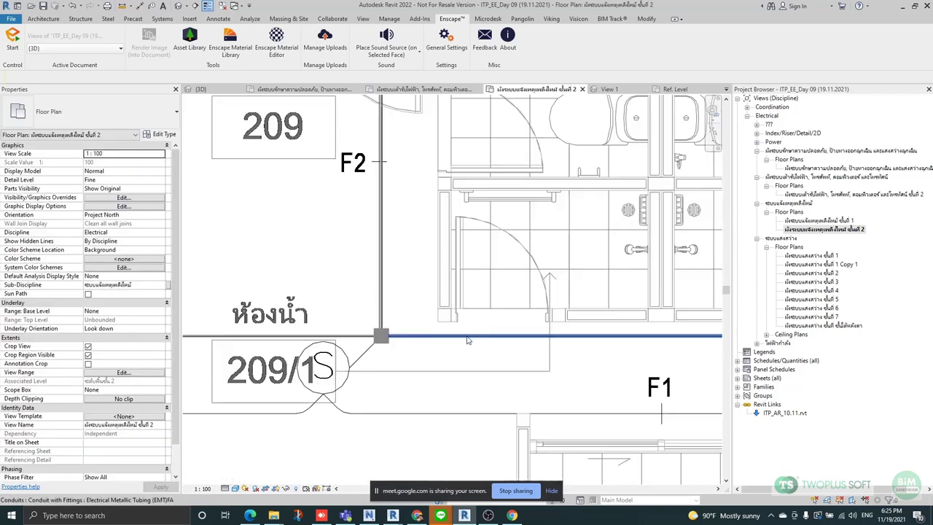
scroll(468, 339, "up", 3)
left_click(339, 283)
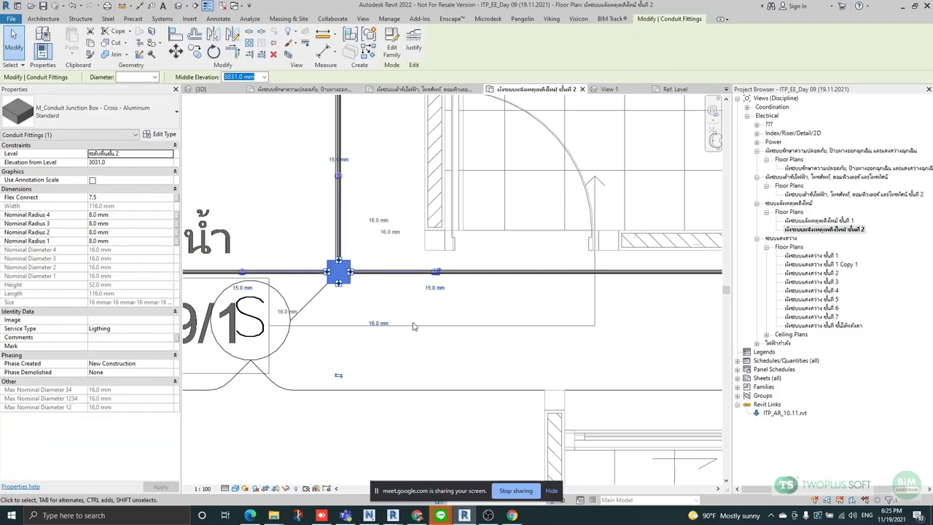
key("Escape")
scroll(390, 302, "down", 3)
middle_click_drag(603, 322, 456, 321)
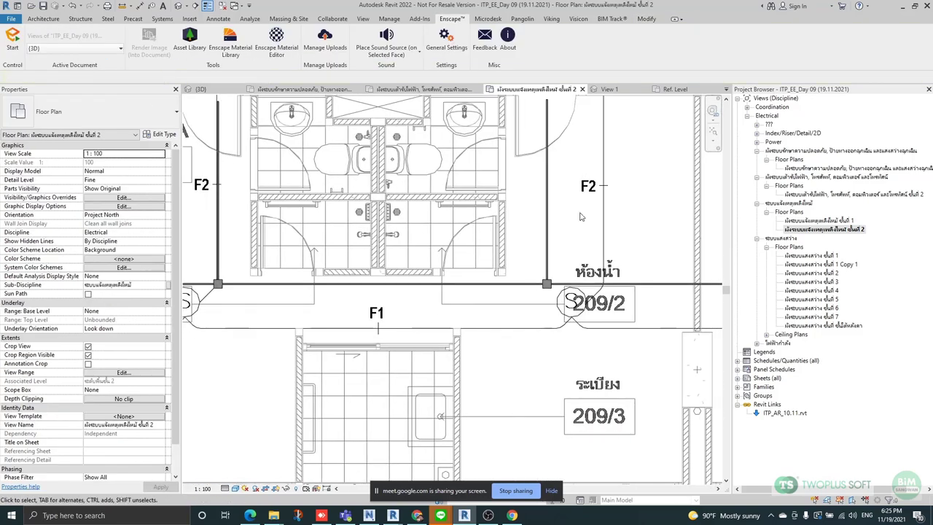
scroll(581, 217, "down", 3)
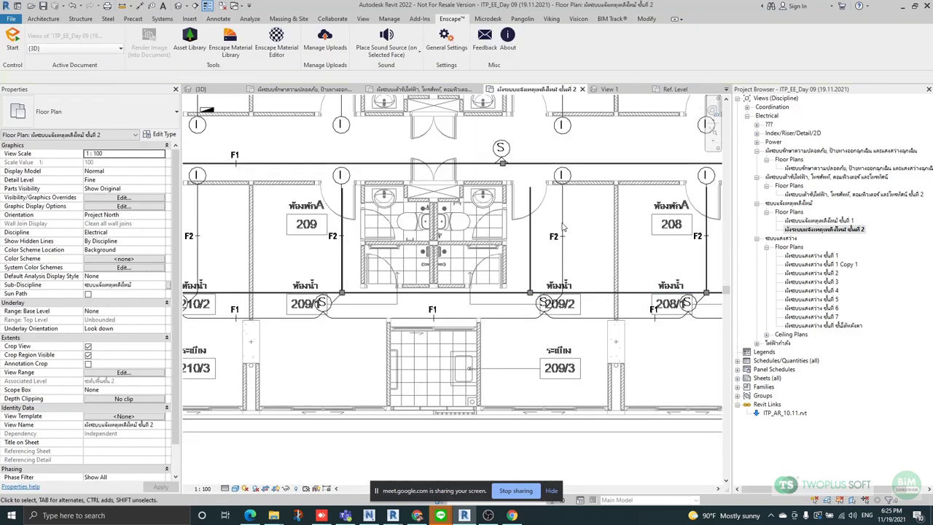
middle_click_drag(547, 230, 422, 233)
middle_click_drag(584, 254, 544, 255)
middle_click_drag(503, 232, 496, 348)
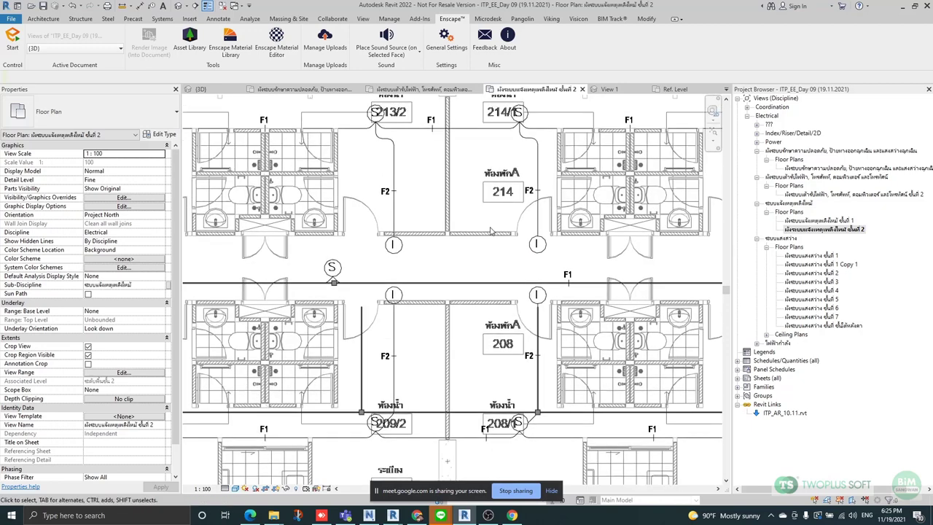
left_click(364, 345)
scroll(379, 126, "up", 1)
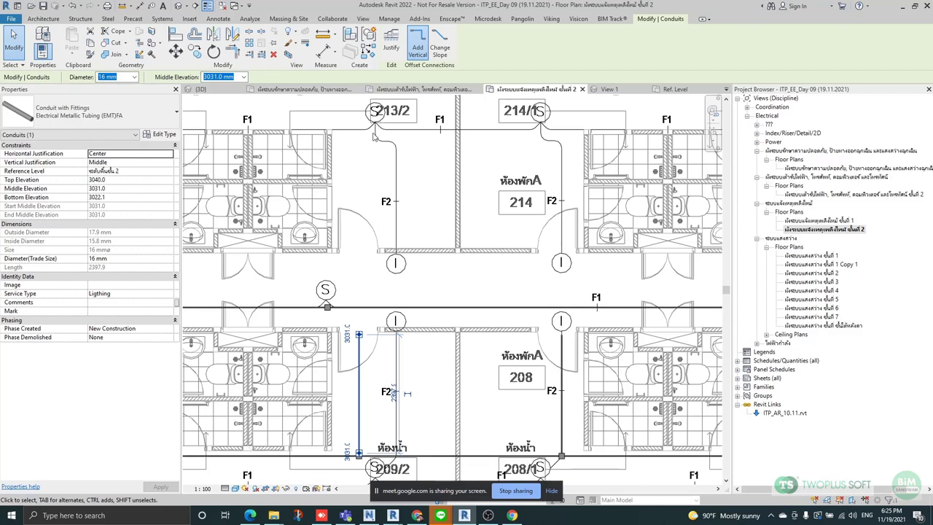
key("c")
key("s")
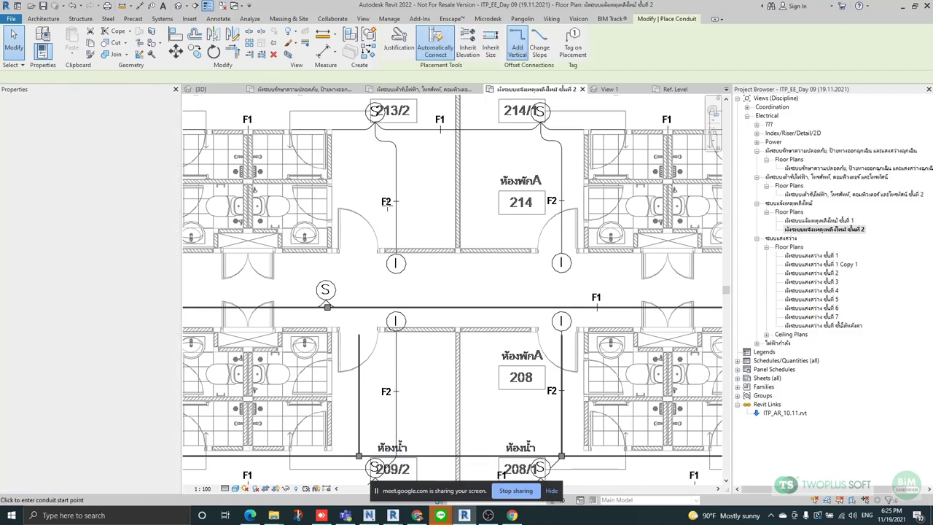
scroll(401, 233, "up", 3)
scroll(335, 243, "down", 4)
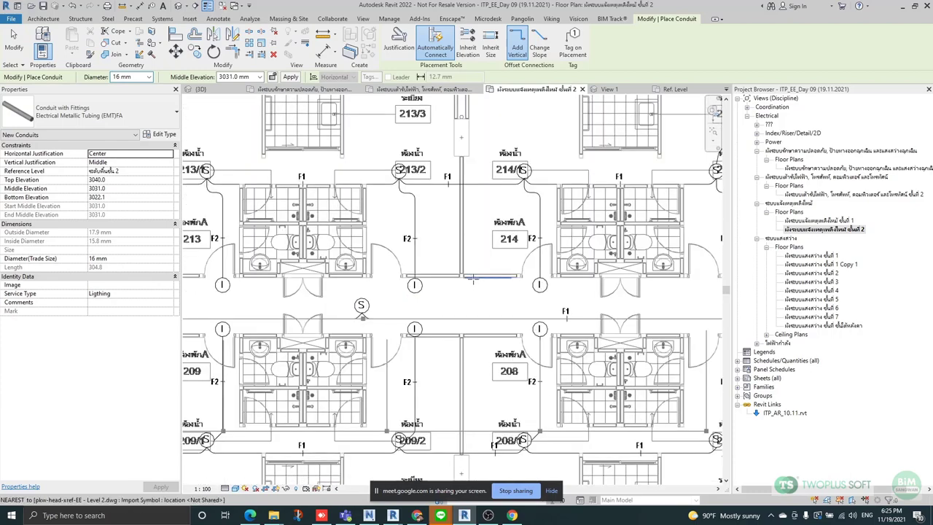
key("Escape")
Examine the paired bent conduits in room 212, from the bathroom wall to the corridor indicator lamps.
scroll(414, 237, "down", 5)
middle_click_drag(342, 282, 474, 289)
scroll(382, 250, "up", 3)
middle_click_drag(382, 250, 473, 225)
scroll(331, 200, "up", 5)
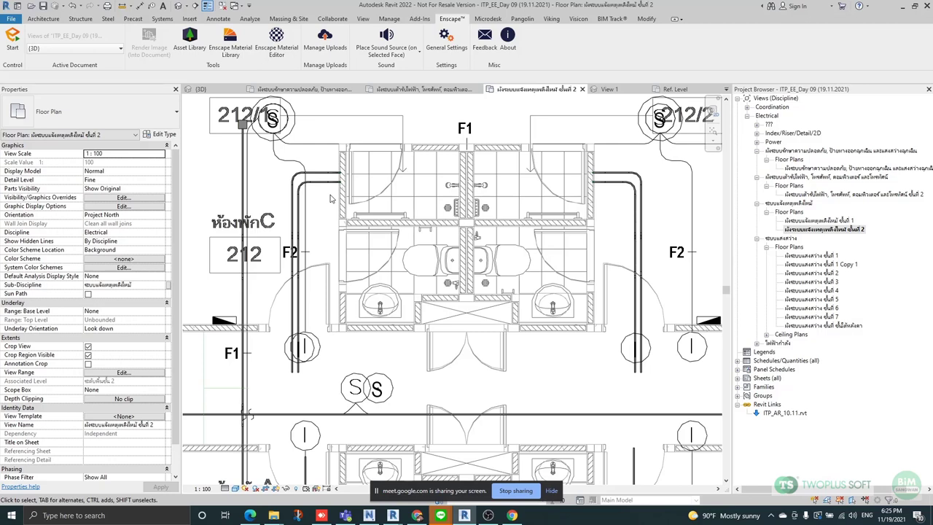
scroll(329, 190, "up", 5)
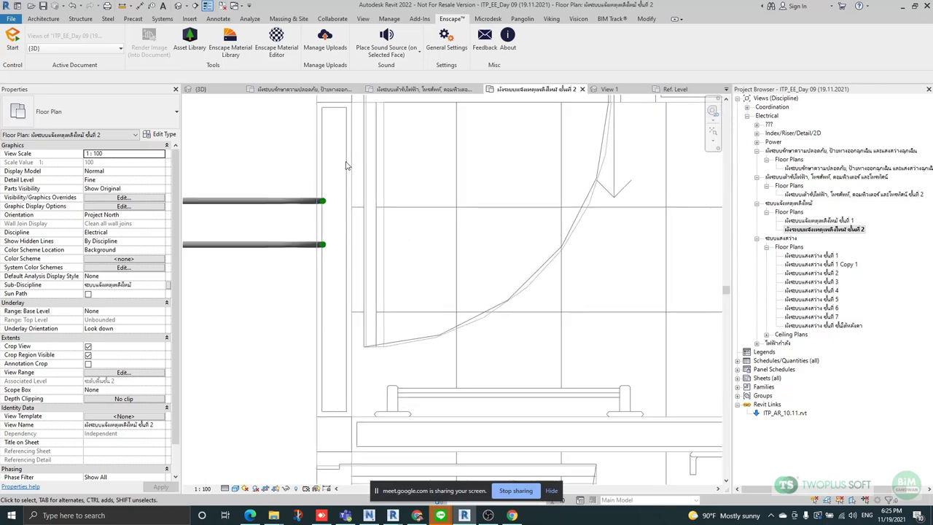
scroll(346, 165, "down", 4)
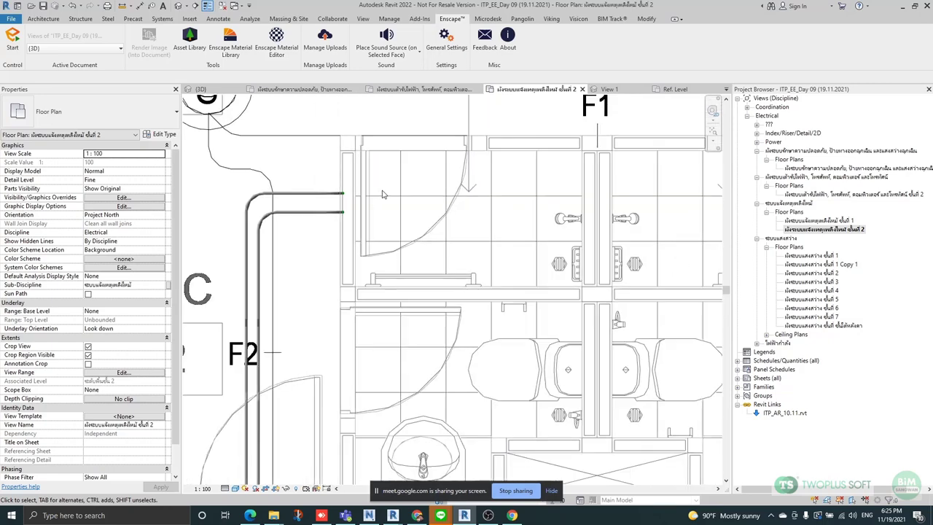
scroll(332, 208, "up", 4)
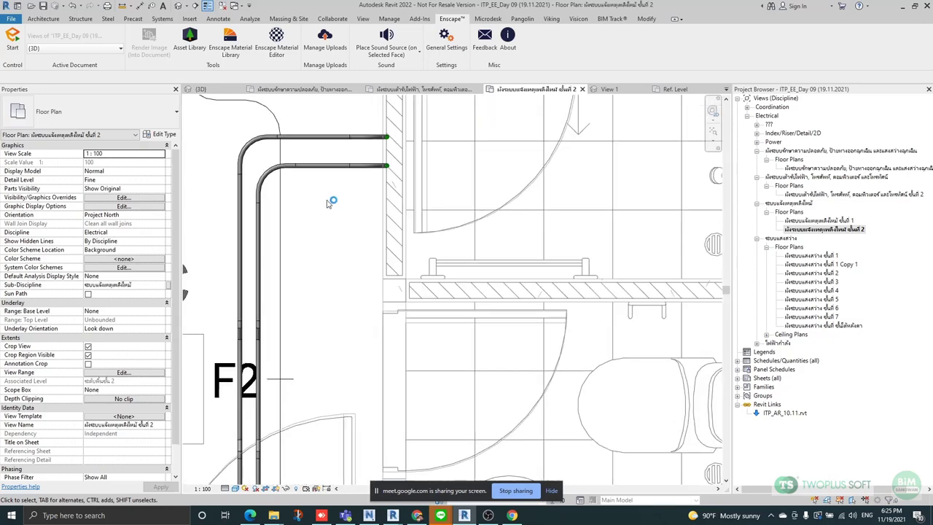
scroll(328, 203, "down", 4)
scroll(326, 337, "up", 2)
middle_click_drag(342, 356, 333, 257)
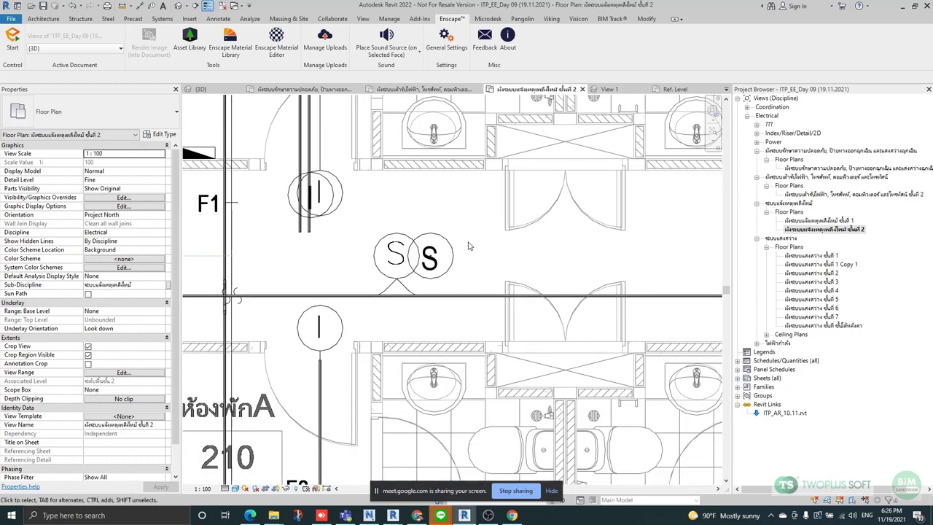
Inspect the conduit elbow at the end of the corridor run beside the fire alarm horns at stair 211.
scroll(295, 268, "down", 4)
scroll(295, 268, "up", 3)
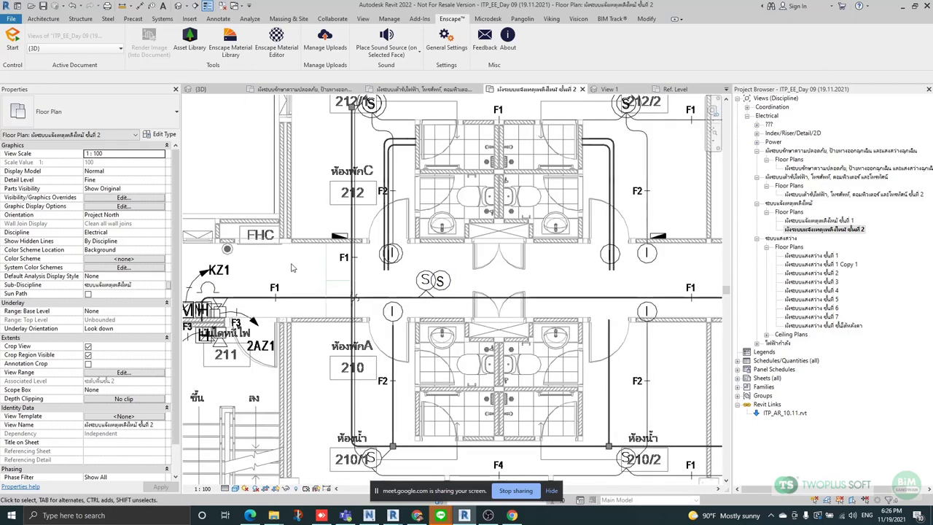
scroll(326, 271, "down", 3)
scroll(325, 274, "up", 2)
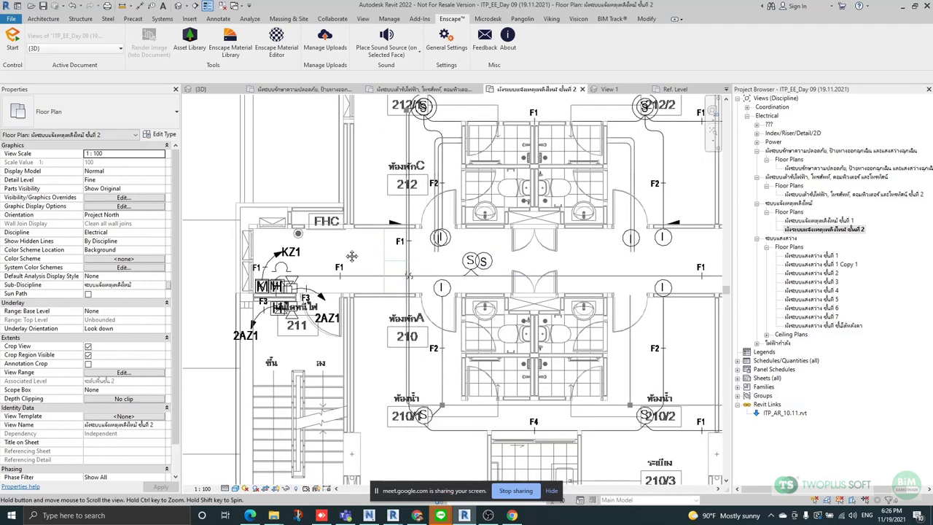
scroll(267, 280, "up", 6)
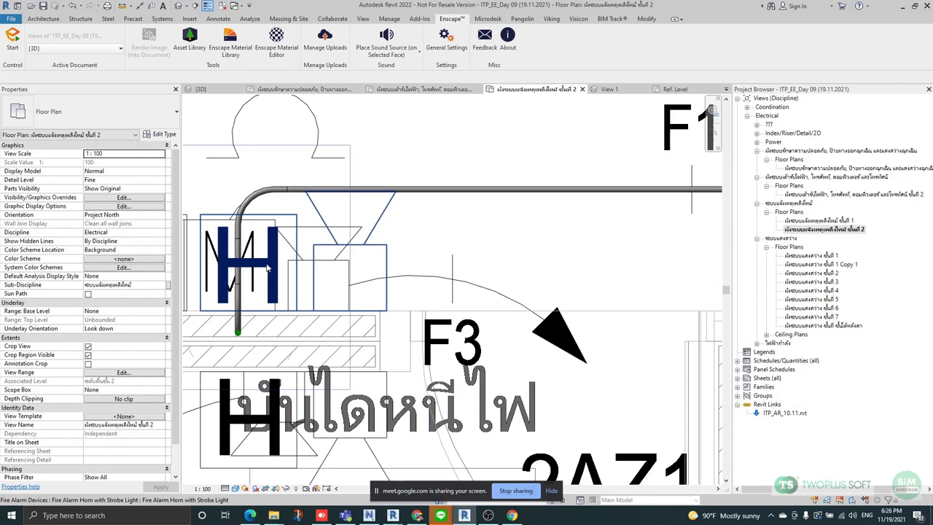
left_click(239, 314)
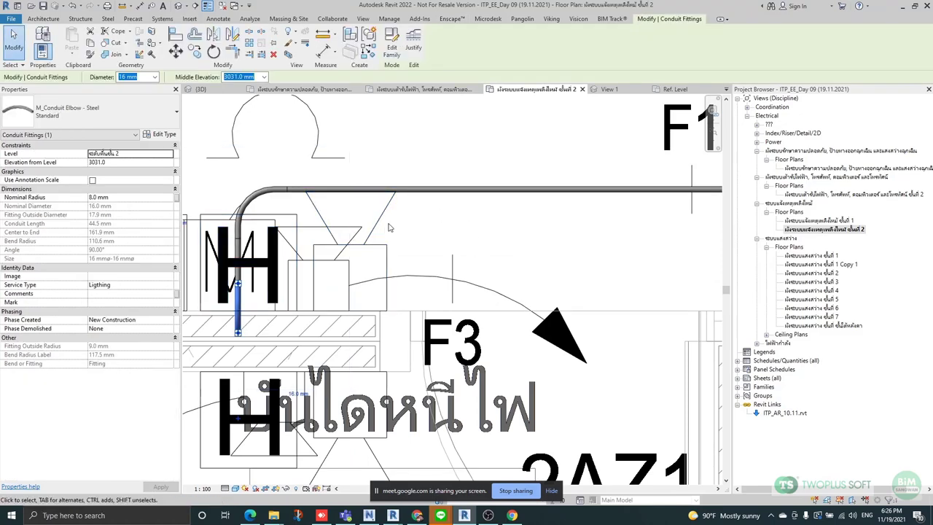
Open the default 3D view of the electrical model.
scroll(386, 221, "down", 5)
left_click(430, 308)
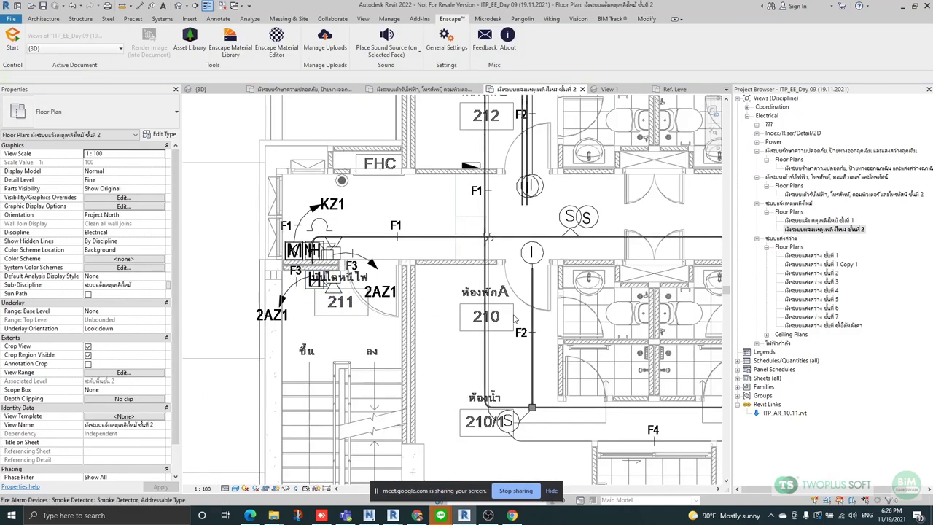
scroll(481, 412, "up", 3)
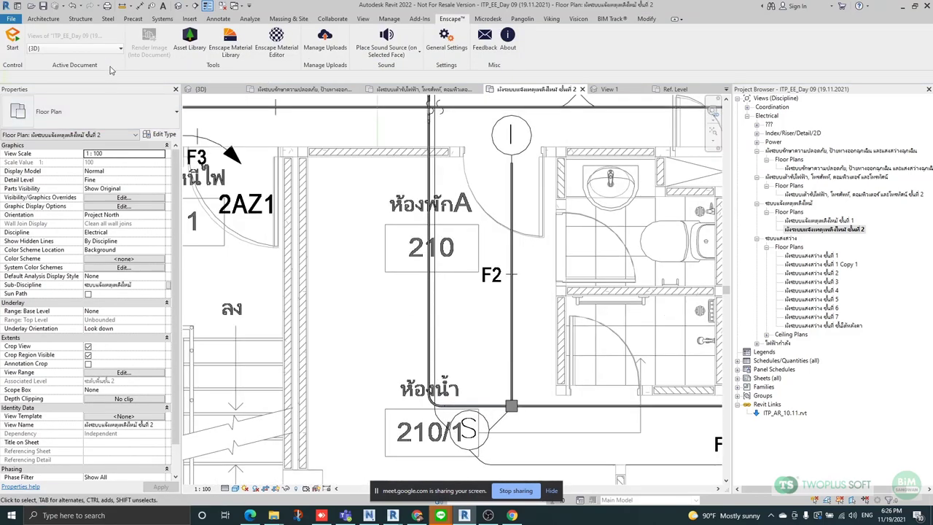
left_click(177, 6)
scroll(436, 245, "down", 5)
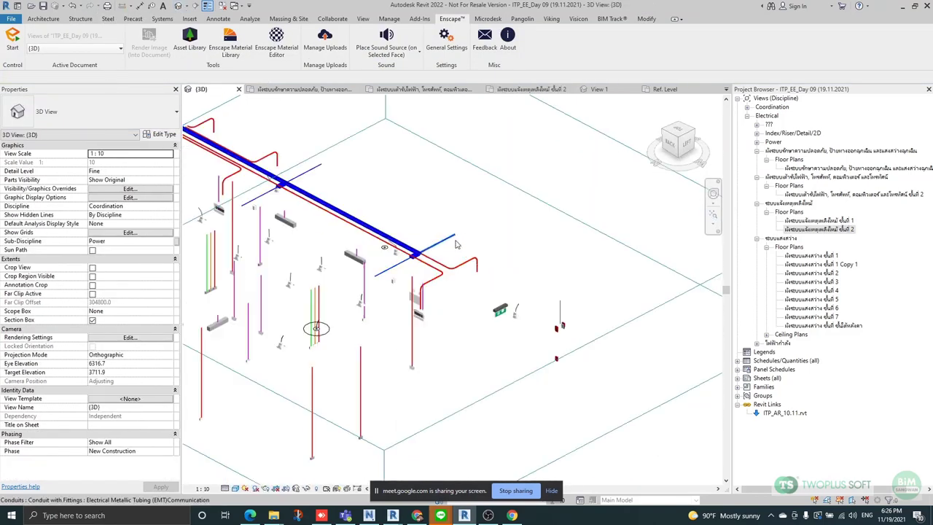
Raise the upper face of the 3D view's section box to include the conduits at ceiling height.
scroll(573, 312, "up", 5)
middle_click_drag(573, 313, 350, 172, "shift")
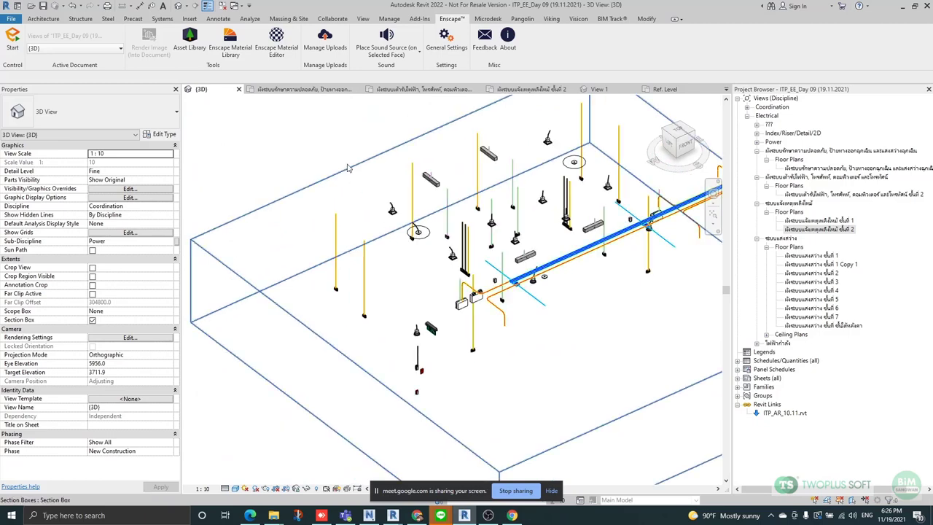
left_click(349, 171)
left_click_drag(555, 264, 551, 241)
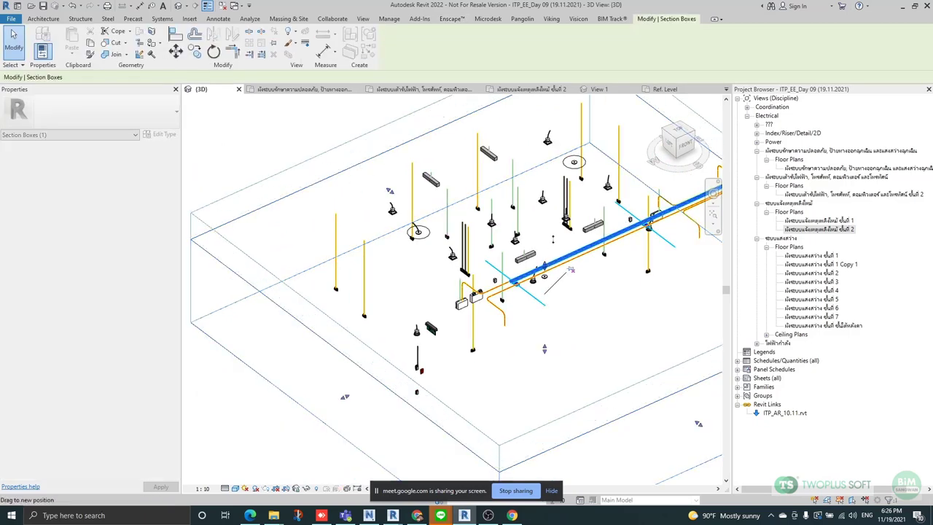
middle_click_drag(525, 335, 467, 376, "shift")
left_click(583, 348)
Select all smoke detector instances and turn off their Radius Smoke Clearance display.
middle_click_drag(534, 379, 591, 353, "shift")
scroll(378, 142, "up", 2)
scroll(461, 189, "down", 4)
scroll(357, 244, "up", 5)
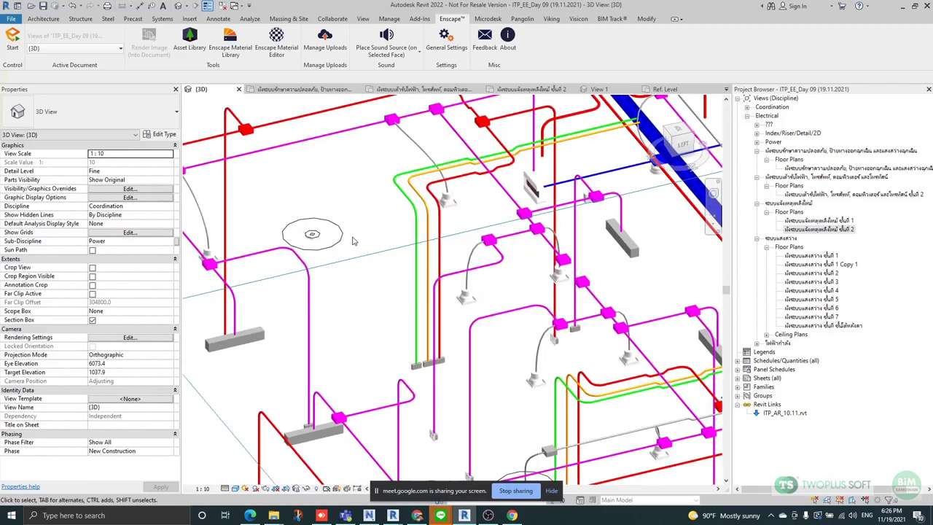
left_click(313, 235)
scroll(295, 232, "down", 3)
scroll(336, 256, "down", 3)
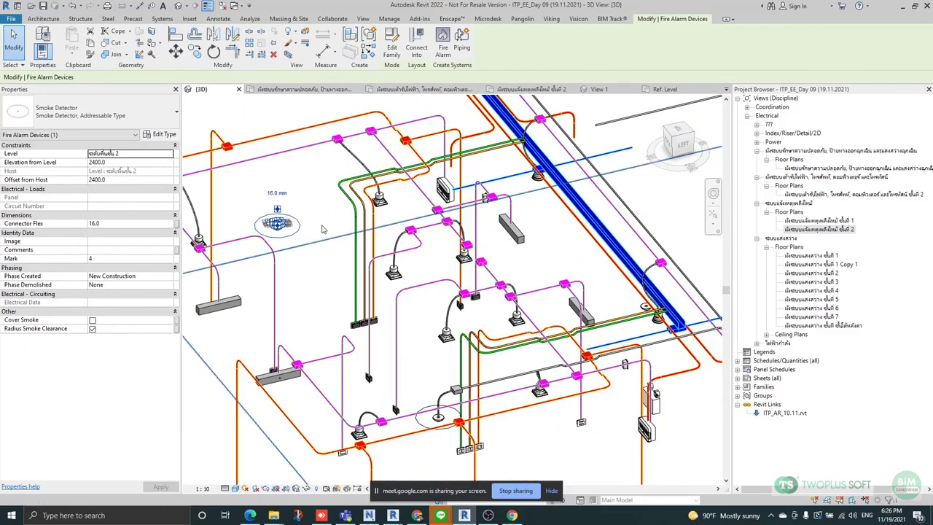
scroll(392, 318, "up", 5)
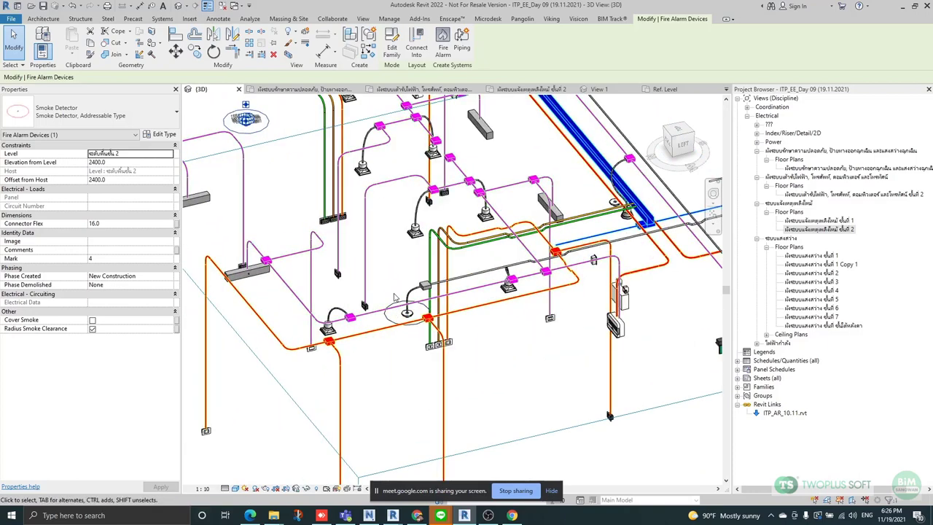
key("s")
key("a")
scroll(404, 281, "down", 3)
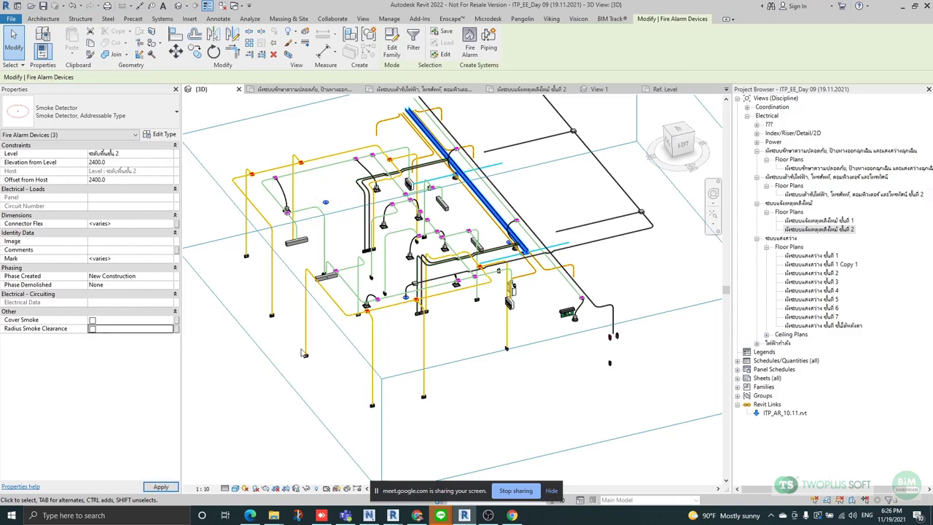
scroll(329, 200, "up", 2)
key("Escape")
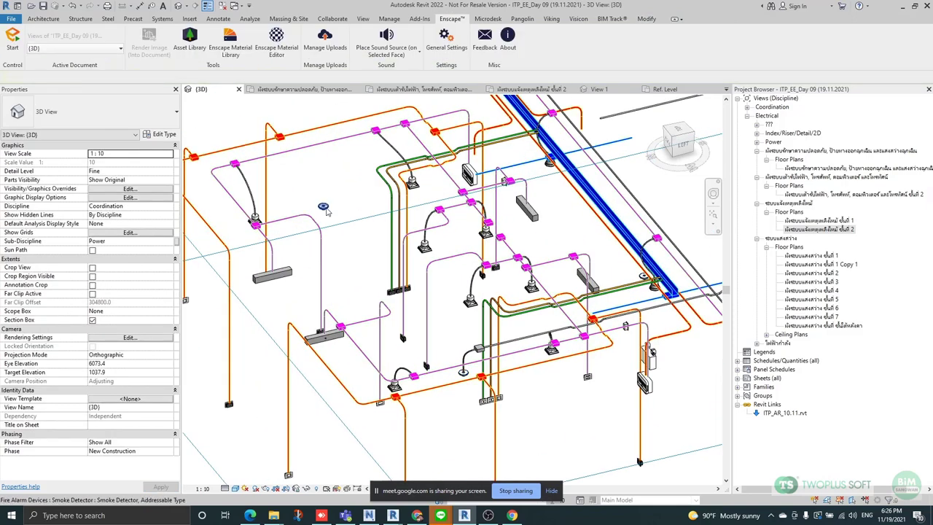
Turn on Cover Smoke for the smoke detector with mark 4 to show its coverage circle.
left_click(324, 208)
scroll(326, 211, "up", 3)
left_click(406, 206)
left_click(330, 218)
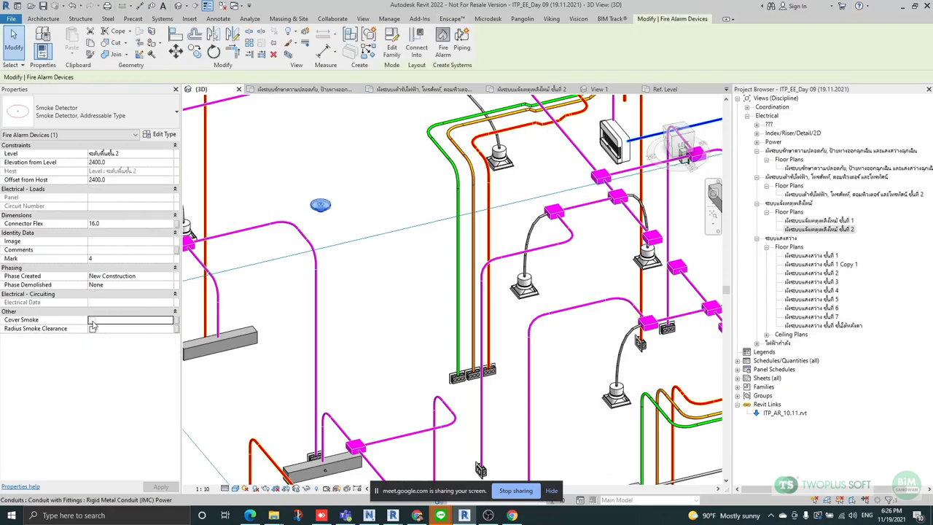
scroll(419, 221, "down", 4)
left_click(421, 222)
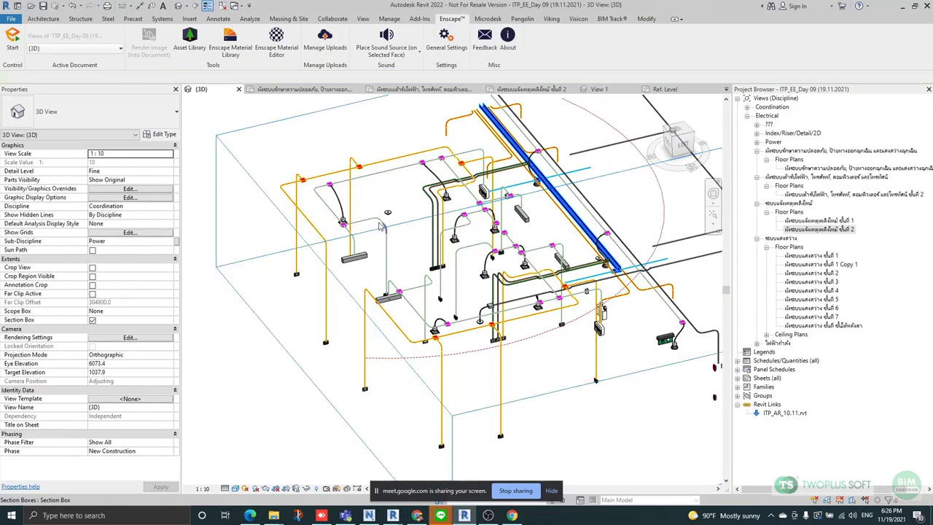
Turn off Cover Smoke for the smoke detector with mark 4.
scroll(387, 222, "up", 3)
scroll(400, 217, "down", 3)
left_click(401, 200)
scroll(402, 199, "up", 5)
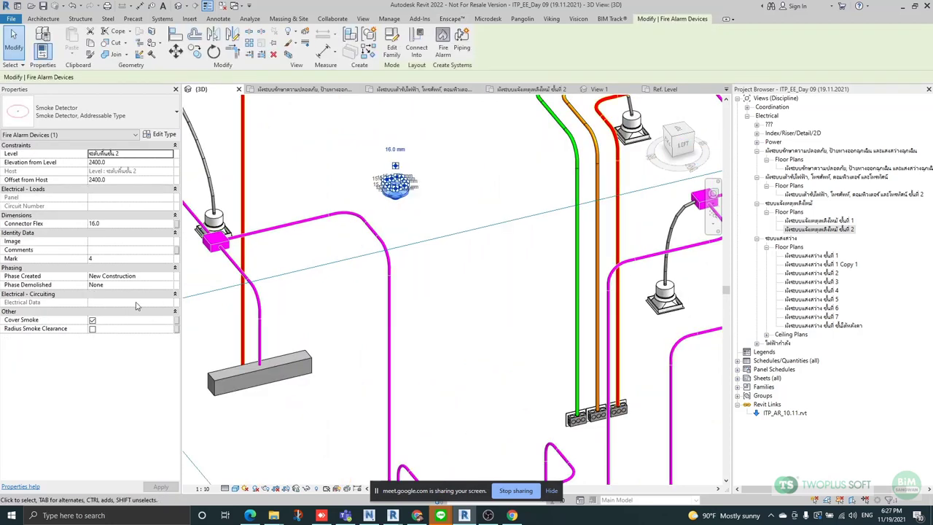
left_click(419, 305)
Examine the fire alarm conduit drop at the red alarm devices by the exit sign and the branches along the corridor cable tray.
scroll(419, 304, "down", 5)
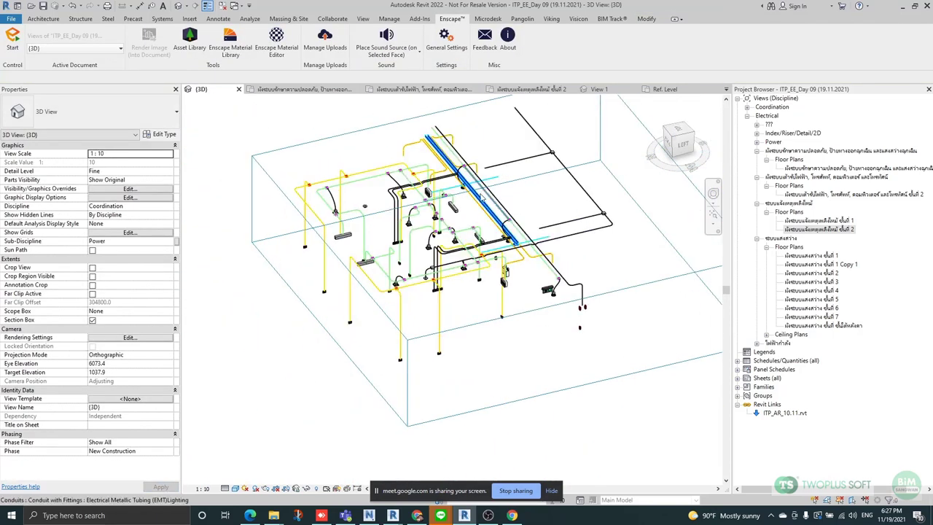
scroll(588, 255, "up", 3)
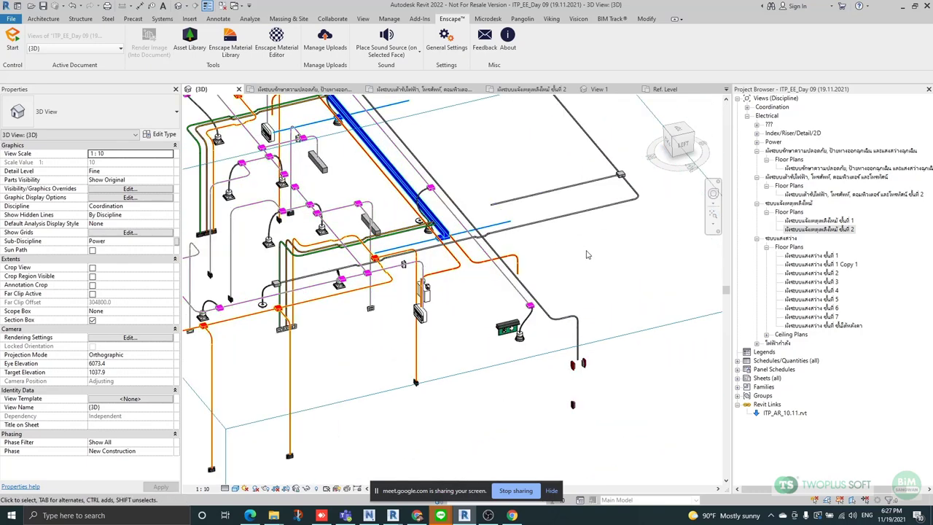
scroll(562, 291, "up", 5)
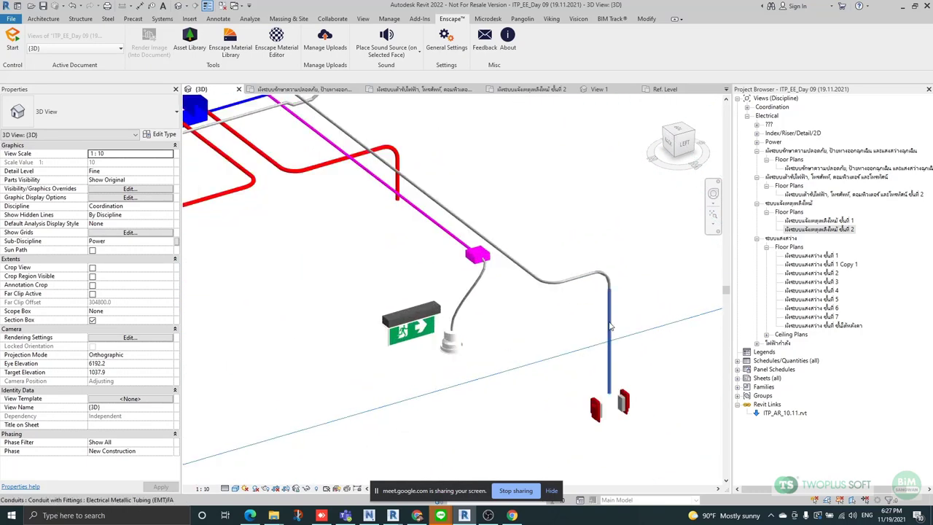
left_click(606, 316)
scroll(602, 335, "down", 3)
scroll(600, 347, "up", 4)
left_click(600, 348)
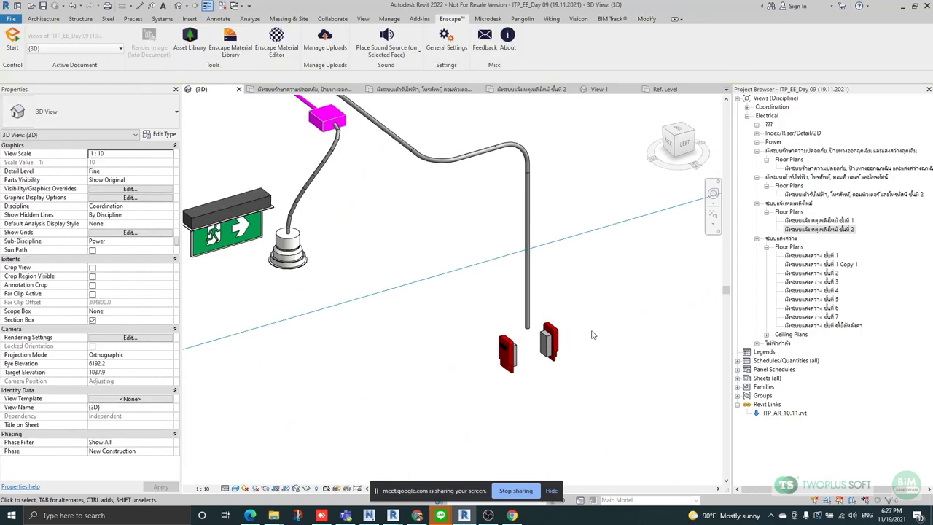
scroll(495, 306, "down", 5)
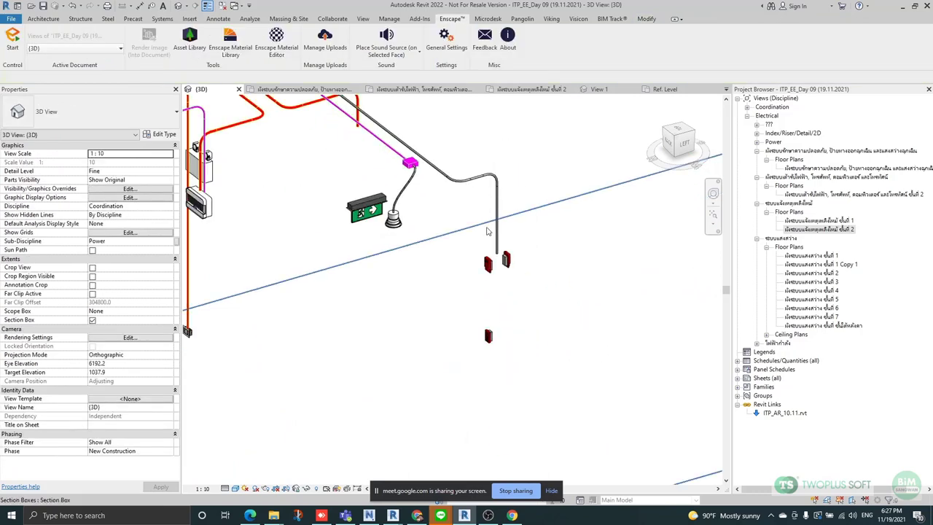
scroll(495, 315, "down", 2)
scroll(458, 319, "up", 7)
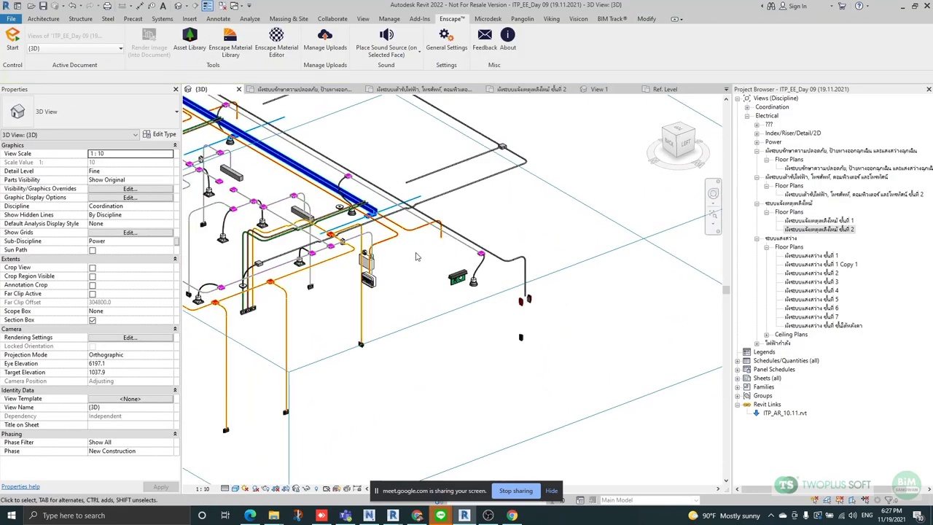
scroll(458, 318, "down", 5)
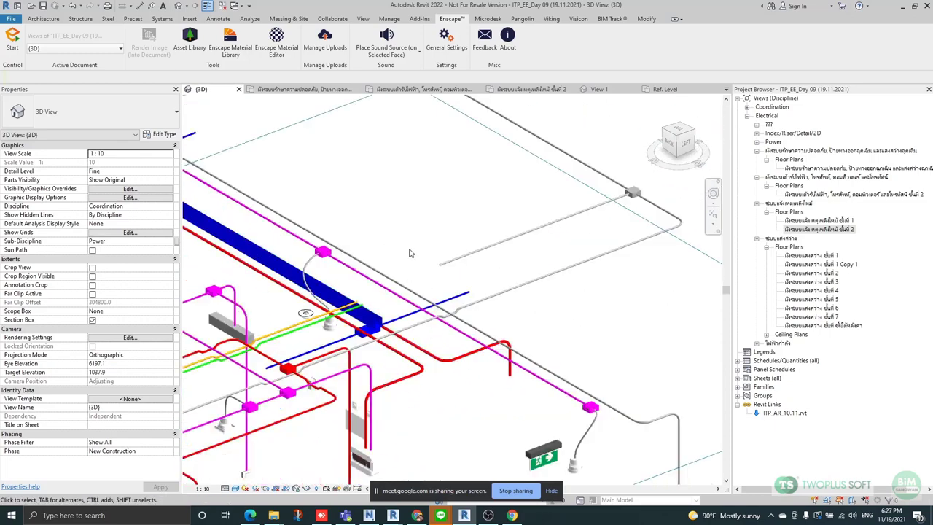
scroll(459, 303, "up", 2)
middle_click_drag(354, 211, 483, 200)
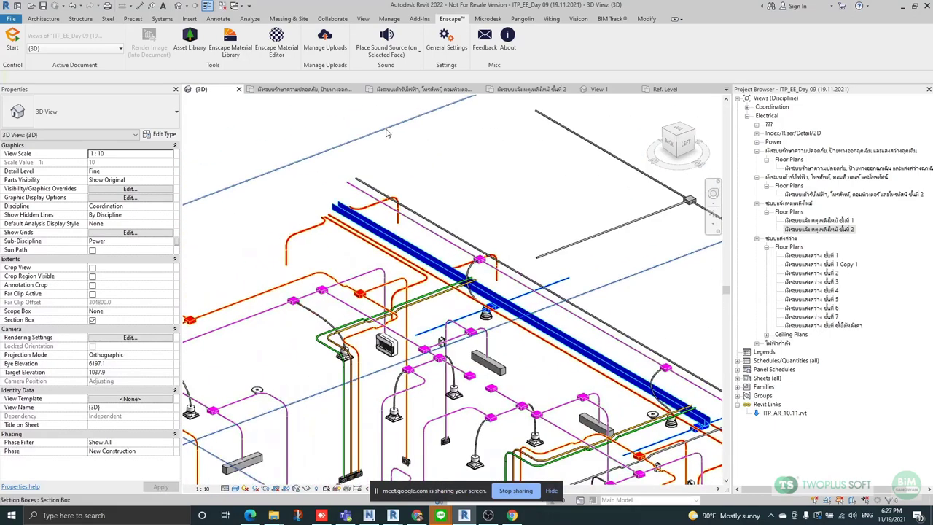
Extend the section box outward along the corridor beyond the cut end of the cable tray.
left_click(393, 127)
scroll(515, 229, "down", 4)
scroll(463, 219, "up", 6)
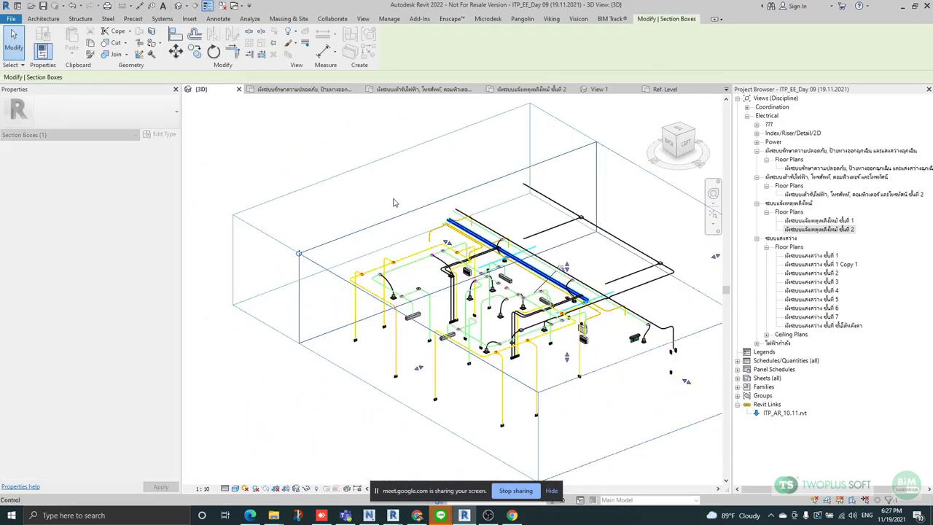
left_click(469, 199)
Insert a vertex in the flex pipe between the corridor junction box and downlight, and move it sideways to bend around the cable tray.
scroll(431, 198, "up", 6)
left_click(357, 207)
middle_click_drag(482, 255, 358, 203, "shift")
right_click(354, 200)
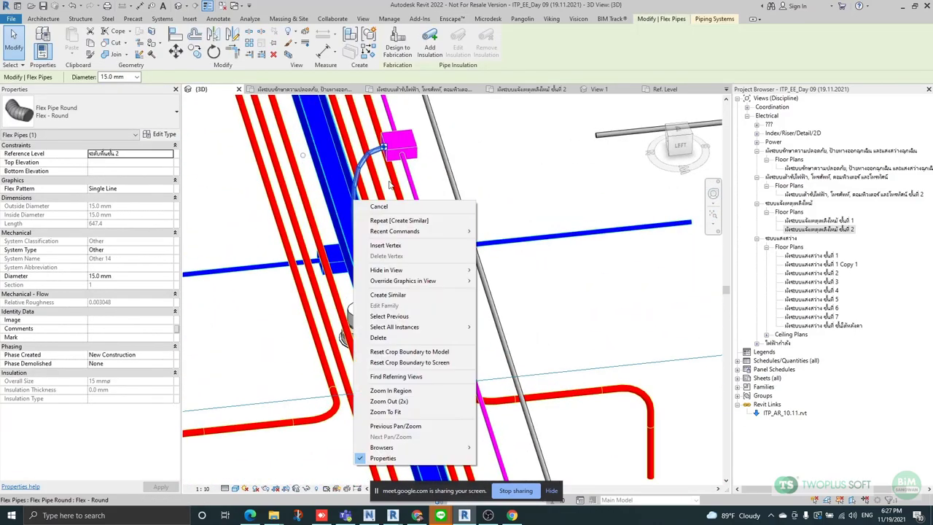
left_click(390, 246)
left_click_drag(356, 204, 333, 206)
Insert a second vertex in the lower part of the corridor flex pipe and shift it outward to clear the cable tray.
middle_click_drag(376, 307, 330, 248, "shift")
right_click(330, 244)
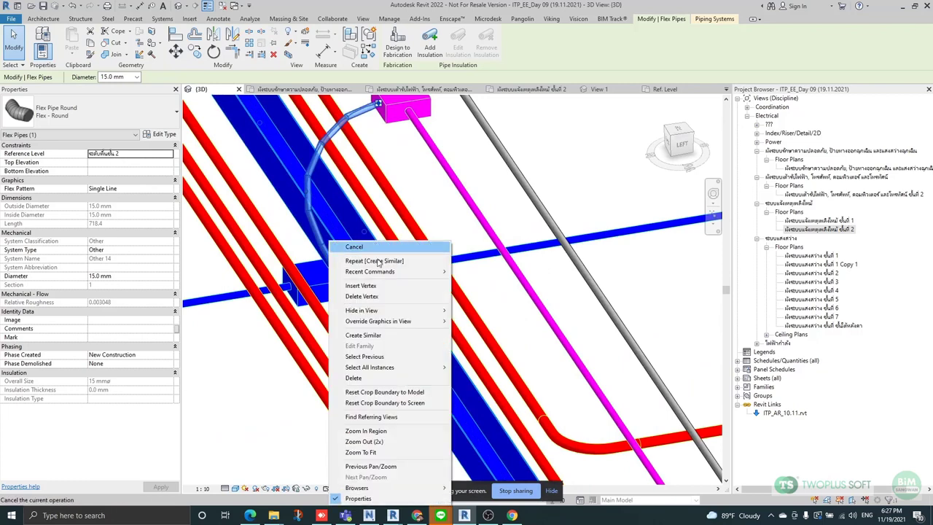
left_click(378, 286)
scroll(343, 268, "up", 2)
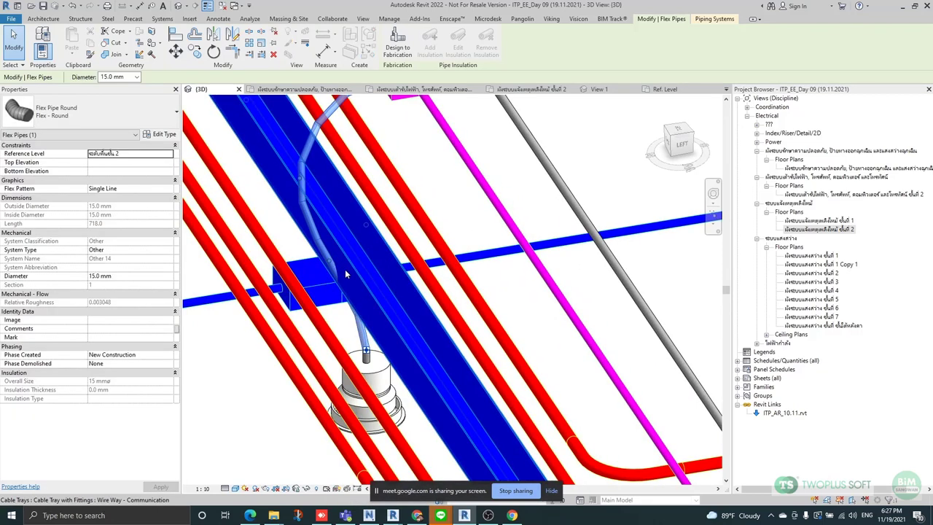
left_click_drag(330, 263, 302, 264)
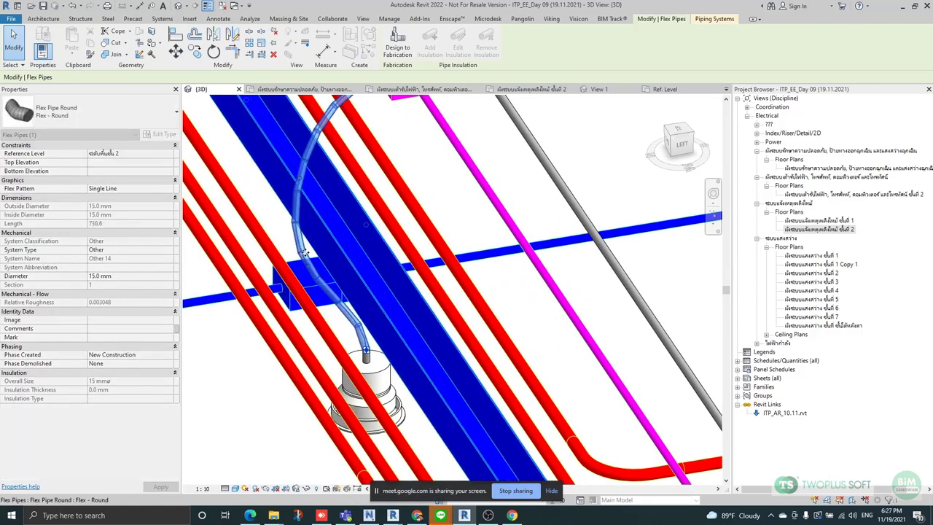
scroll(302, 262, "down", 2)
left_click(496, 164)
middle_click_drag(520, 248, 531, 310, "shift")
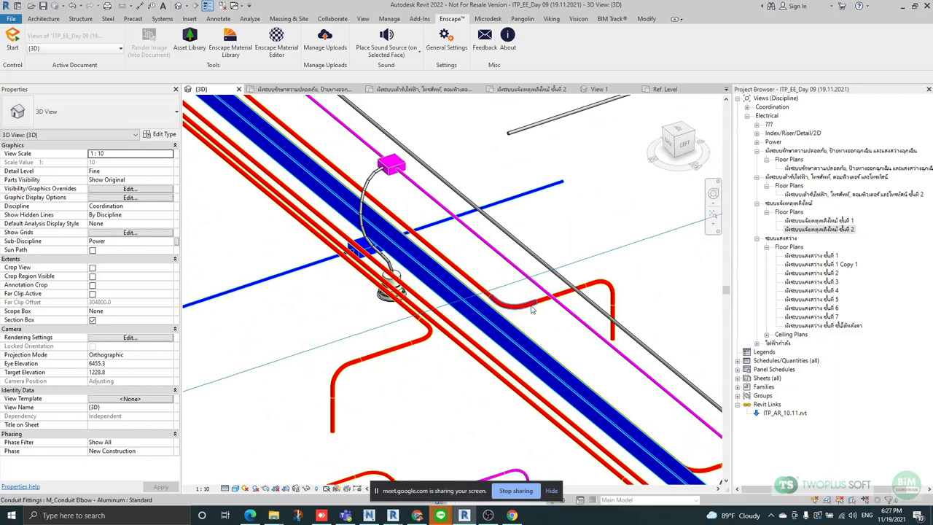
Examine the conduits and flex pipes along the corridor cable tray and the smoke detector near the tray's end.
scroll(394, 343, "down", 5)
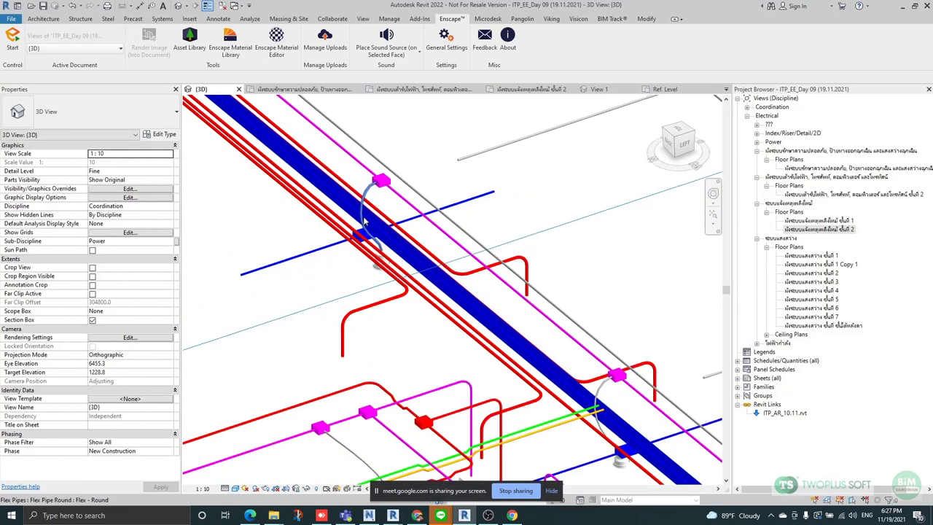
scroll(411, 380, "up", 2)
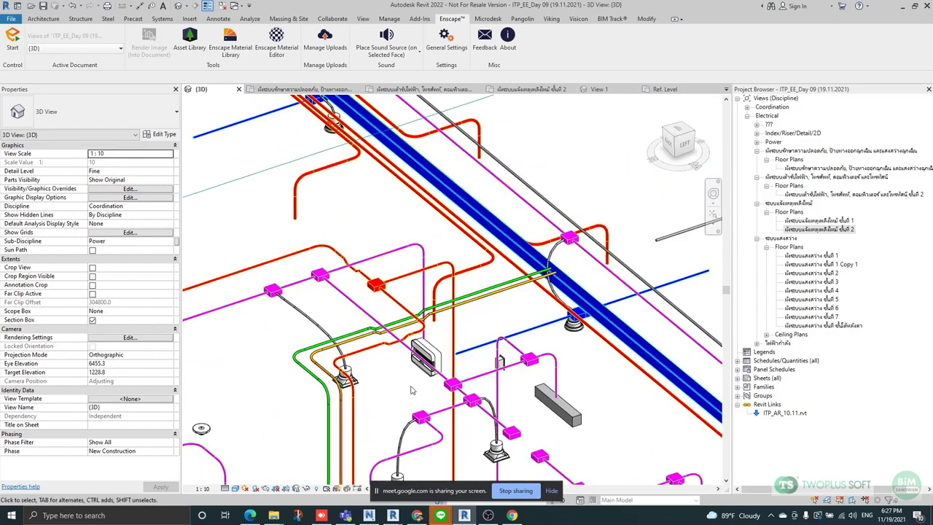
middle_click_drag(402, 393, 427, 394, "shift")
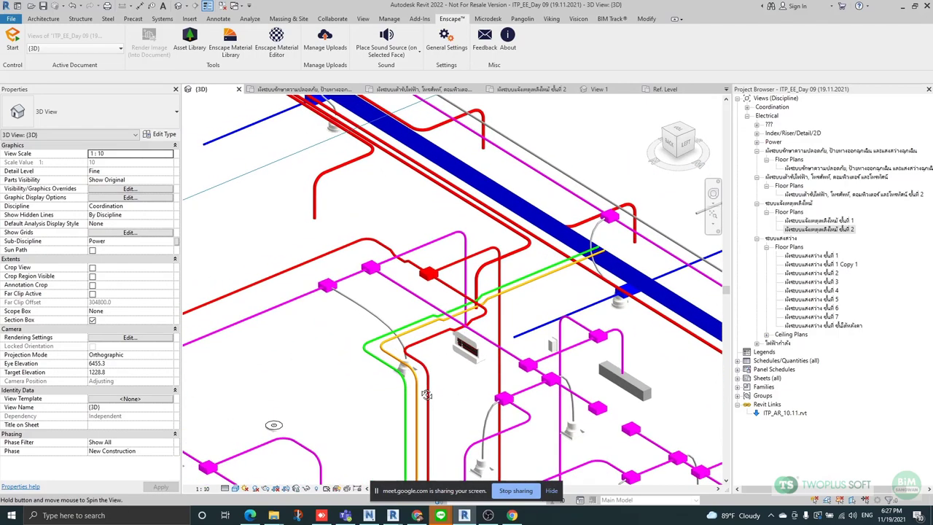
scroll(471, 220, "down", 2)
mouse_move(569, 329)
middle_mouse_down()
mouse_move(474, 257)
mouse_move(485, 252)
middle_mouse_up()
scroll(494, 247, "up", 5)
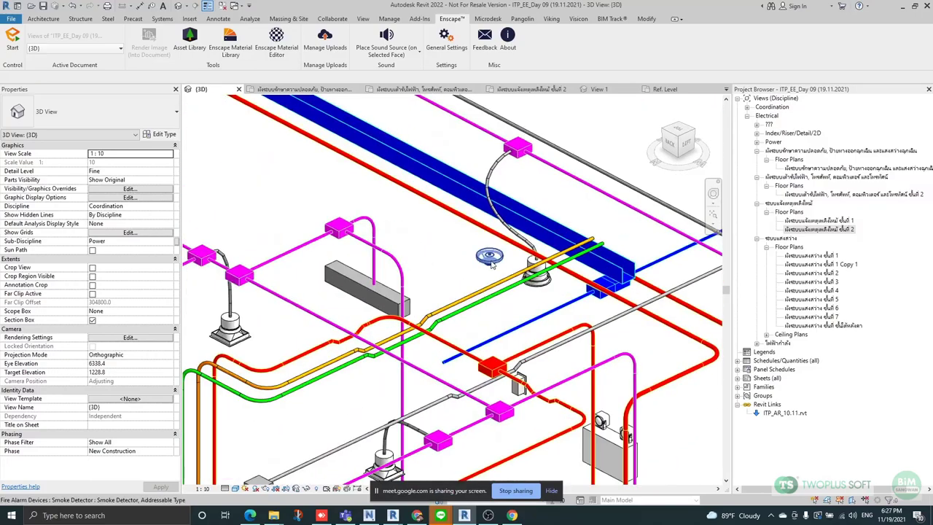
left_click(490, 255)
scroll(459, 171, "down", 2)
middle_click_drag(537, 232, 328, 222, "shift")
left_click(483, 288)
scroll(483, 288, "down", 2)
middle_click_drag(502, 319, 460, 335, "shift")
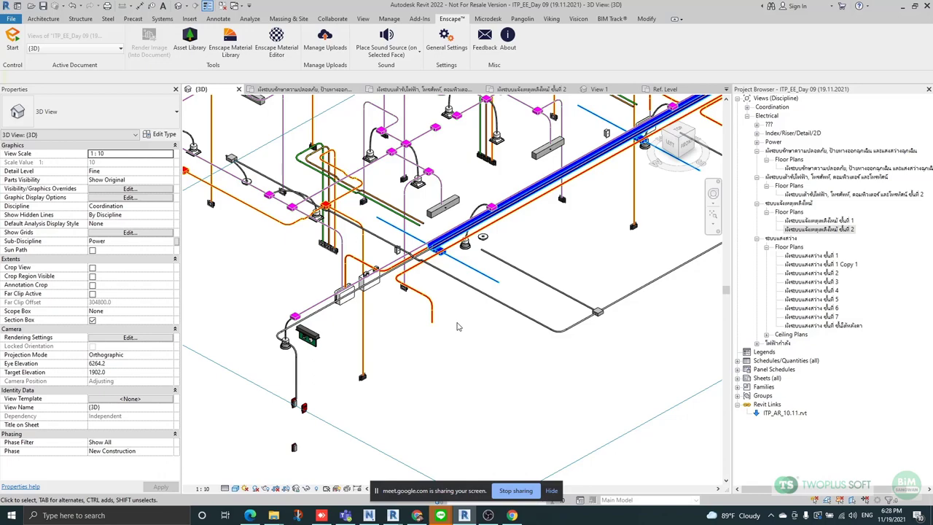
Inspect the flex pipe running around the end of the cable tray from the junction box to the downlight.
scroll(372, 245, "down", 2)
middle_click_drag(348, 323, 437, 226, "shift")
scroll(437, 226, "up", 3)
middle_click_drag(437, 264, 429, 327, "shift")
scroll(437, 244, "up", 4)
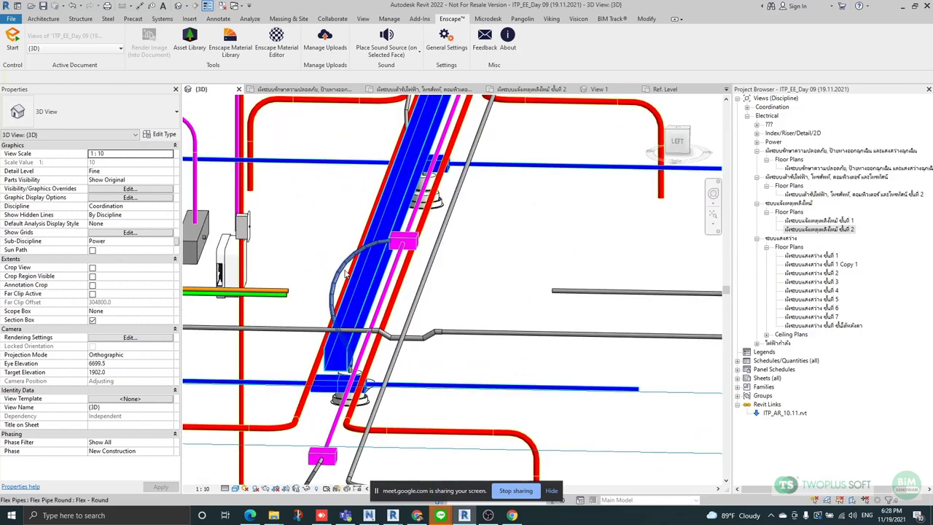
left_click(345, 274)
scroll(442, 290, "down", 3)
Set the fitting outside diameter of the conduit coupling offset crossing near the cable tray's end to 18 mm.
middle_click_drag(469, 354, 445, 300, "shift")
scroll(445, 299, "up", 4)
left_click(444, 295)
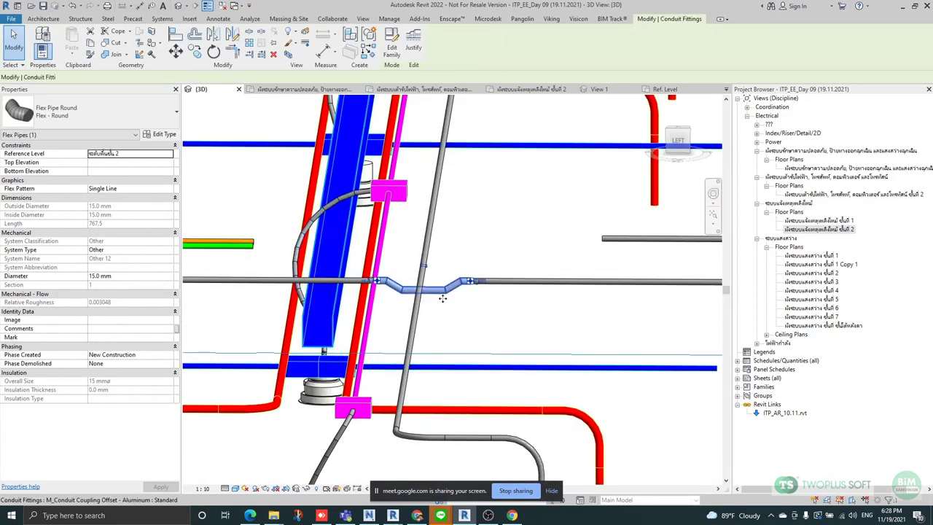
left_click(121, 223)
type("1")
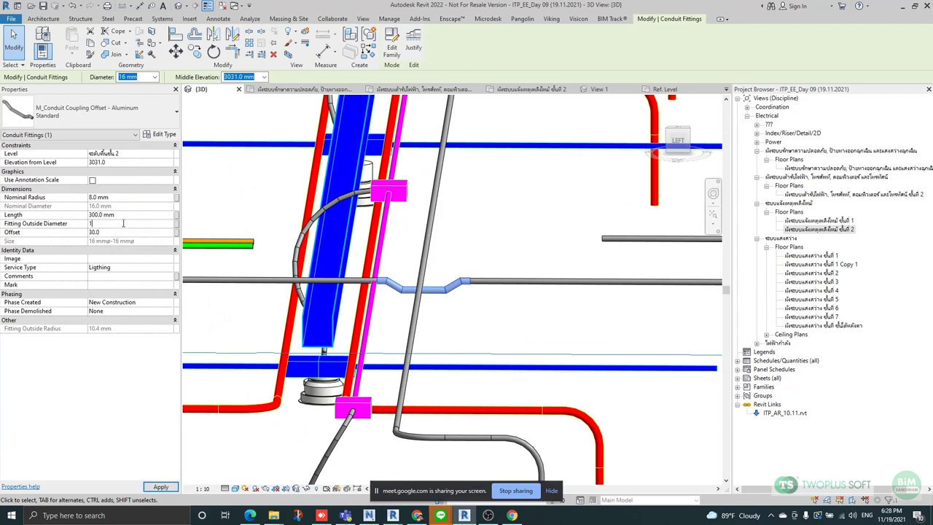
key("Return")
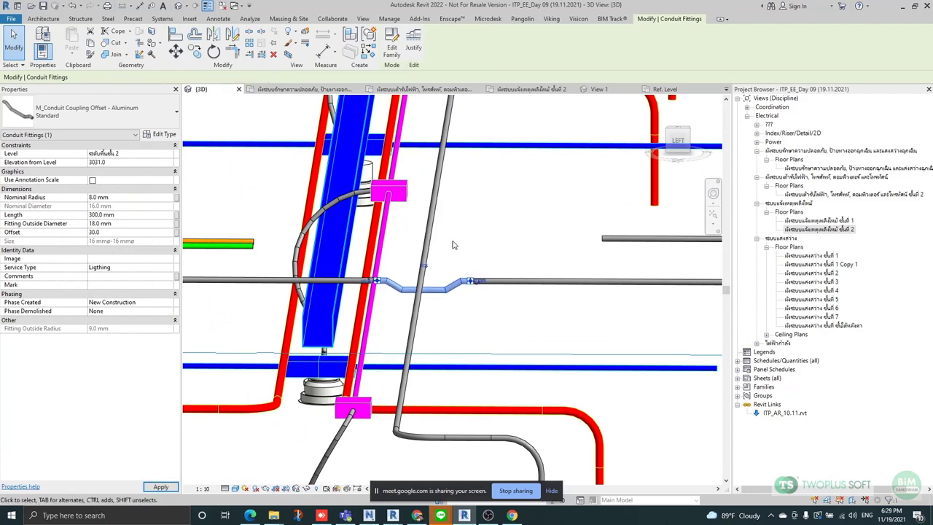
left_click(516, 219)
Examine the whole second-floor electrical model in 3D, including the corridor cable tray, conduits and exit sign.
scroll(517, 218, "down", 2)
middle_click_drag(529, 275, 435, 287, "shift")
middle_click_drag(334, 193, 452, 317)
scroll(467, 206, "down", 2)
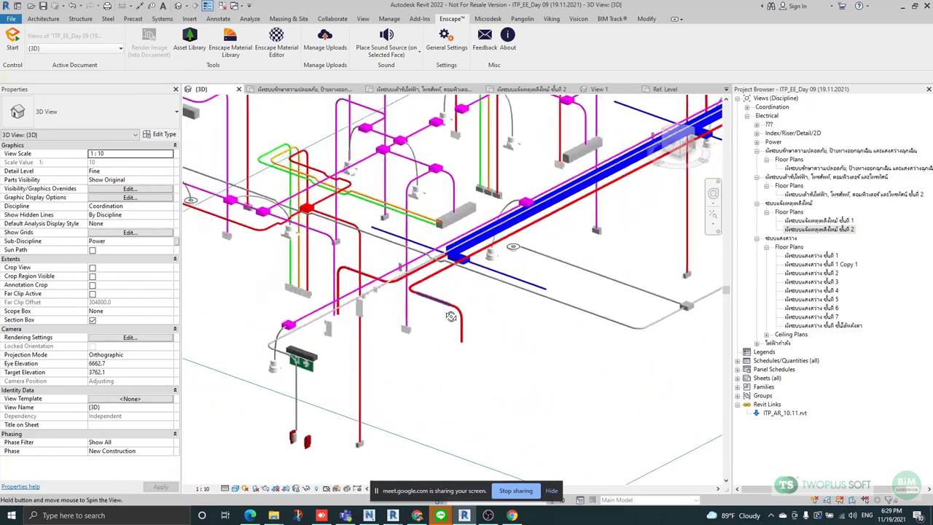
scroll(429, 241, "up", 2)
left_click(413, 220)
middle_click_drag(413, 221, 561, 394, "shift")
left_click(498, 341)
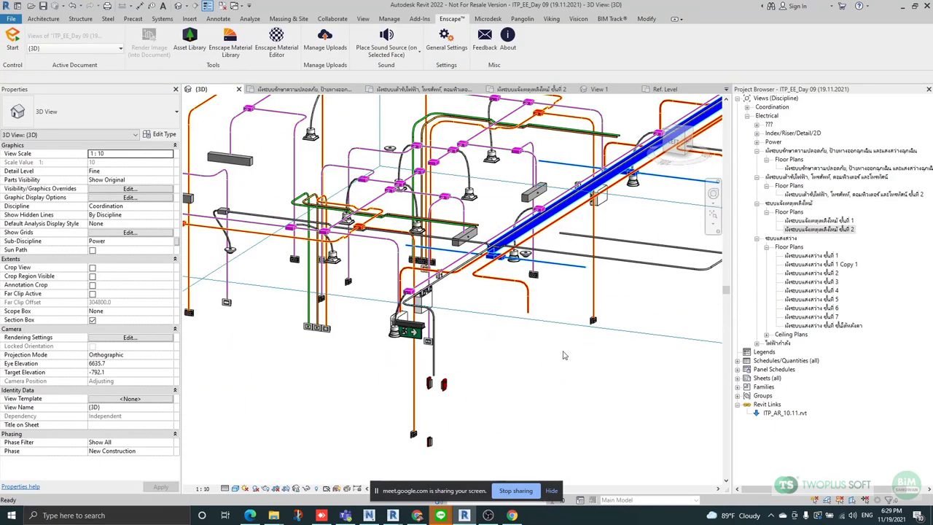
scroll(555, 346, "down", 1)
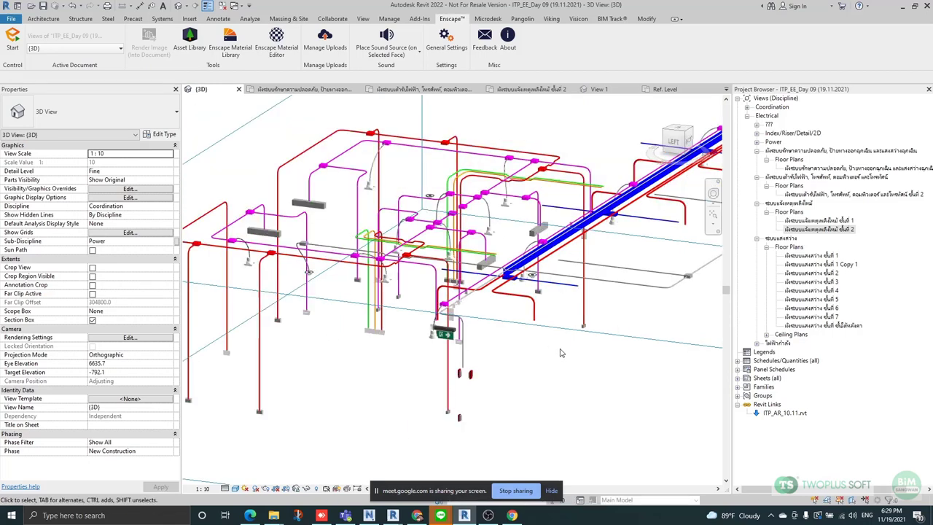
middle_click_drag(518, 327, 559, 321, "shift")
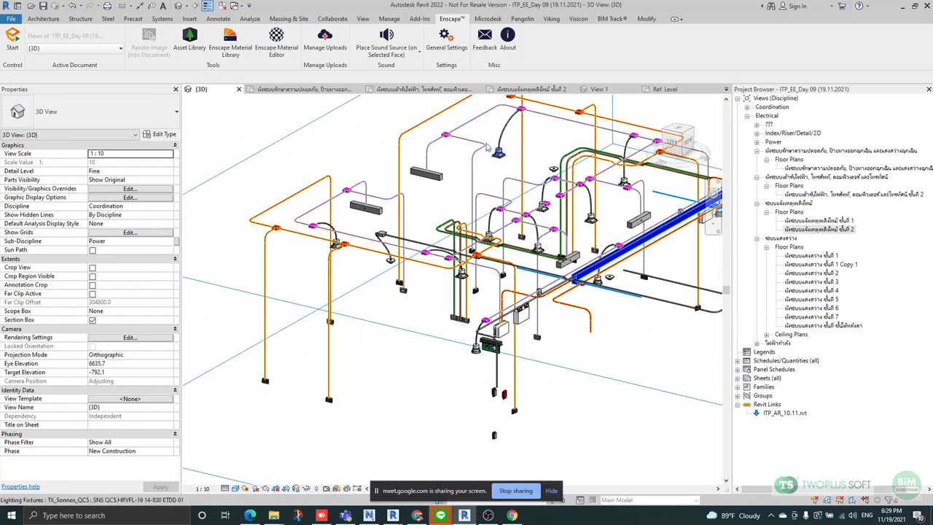
left_click(389, 18)
left_click(363, 18)
left_click(420, 17)
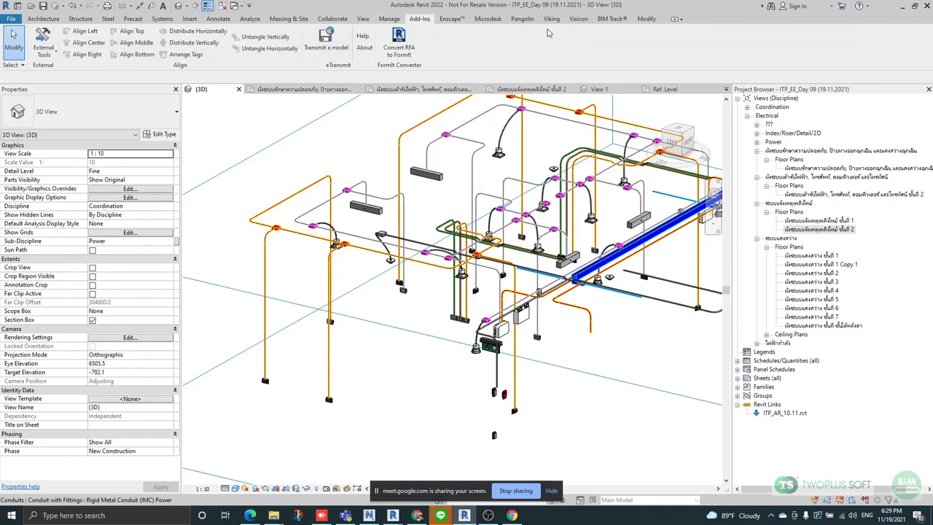
left_click(493, 19)
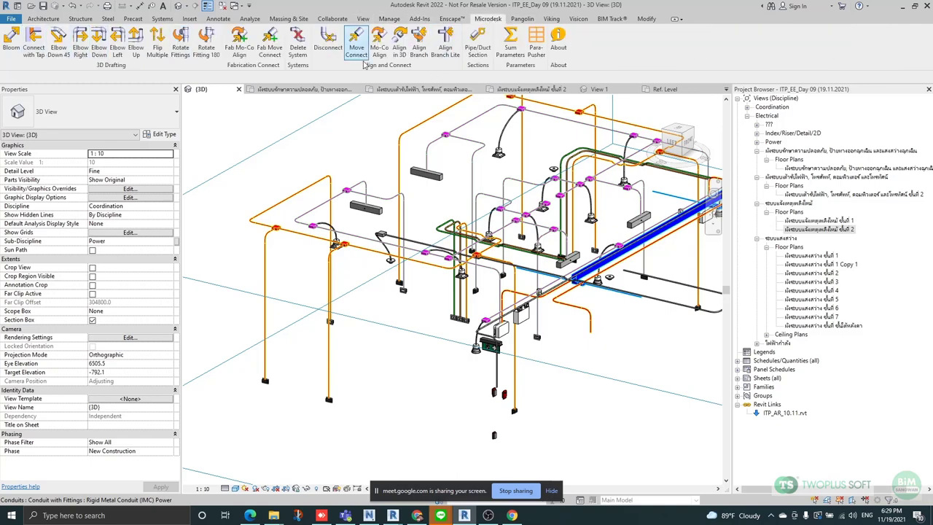
left_click(522, 19)
left_click(552, 19)
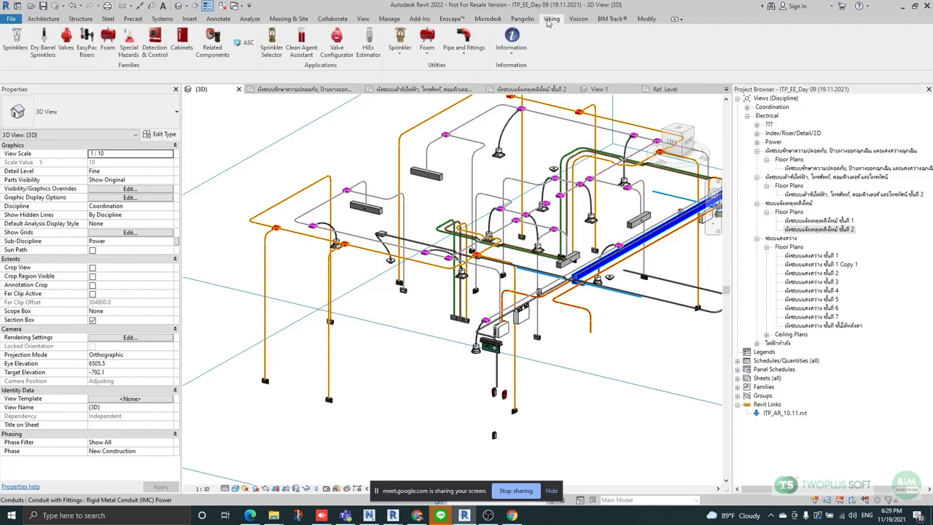
left_click(578, 19)
left_click(488, 19)
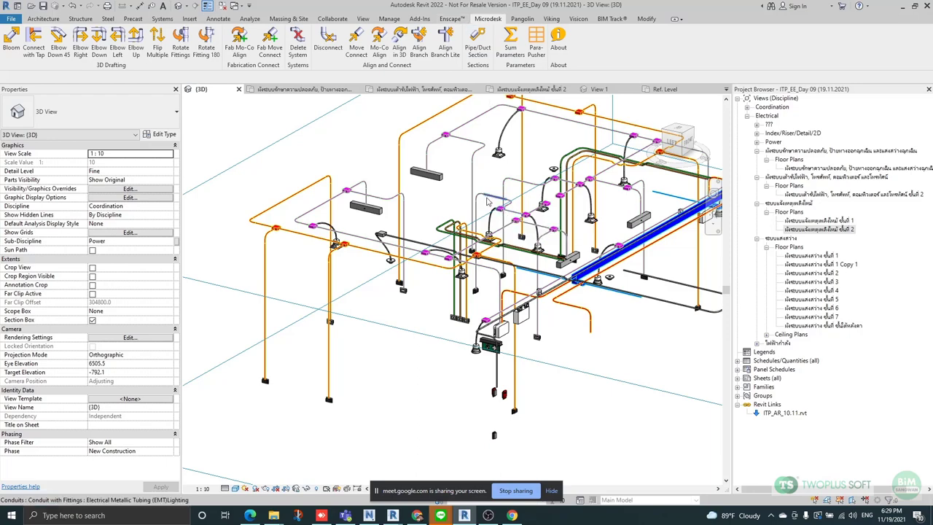
Inspect the end of the corridor cable tray and the conduit offset crossing the parallel conduits in front of it.
middle_click_drag(552, 328, 538, 388, "shift")
scroll(479, 290, "up", 6)
scroll(482, 277, "down", 2)
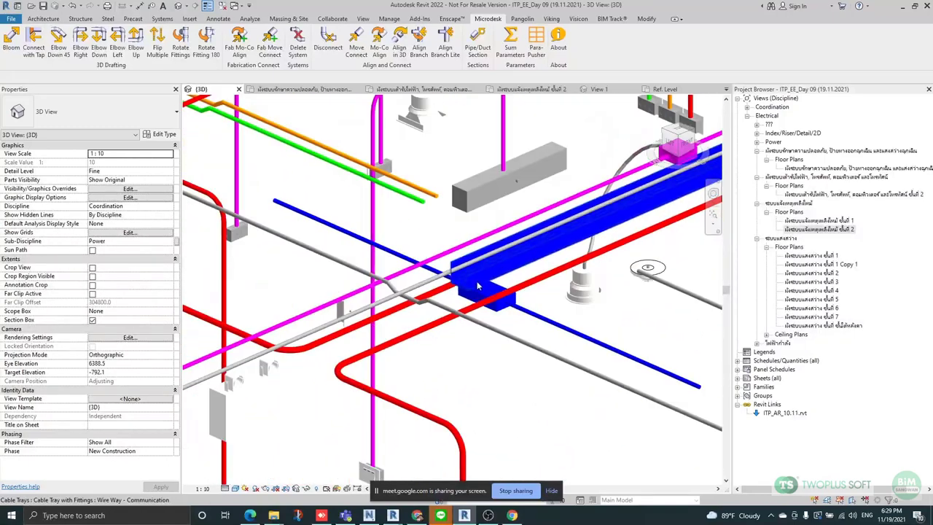
scroll(475, 284, "up", 3)
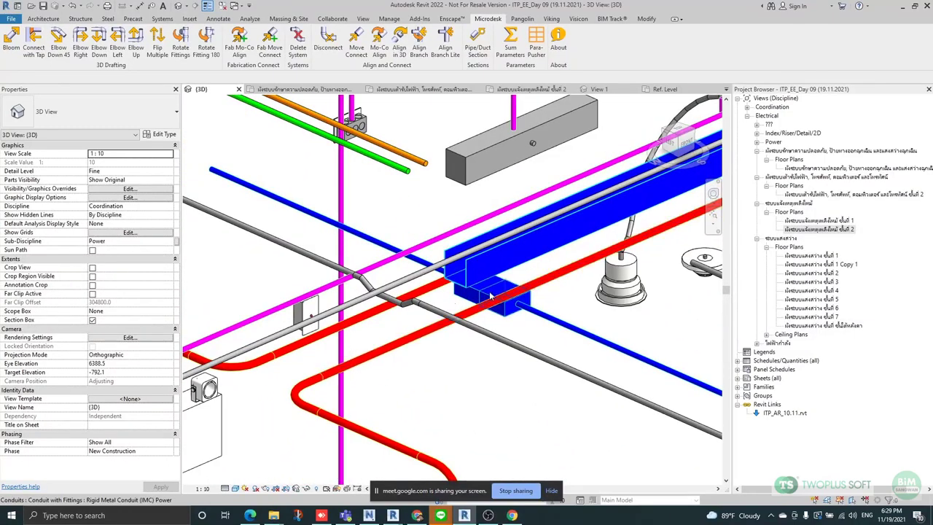
scroll(483, 288, "up", 1)
left_click(483, 287)
scroll(488, 277, "down", 2)
middle_click_drag(487, 277, 519, 333, "shift")
scroll(517, 341, "up", 2)
left_click(534, 343)
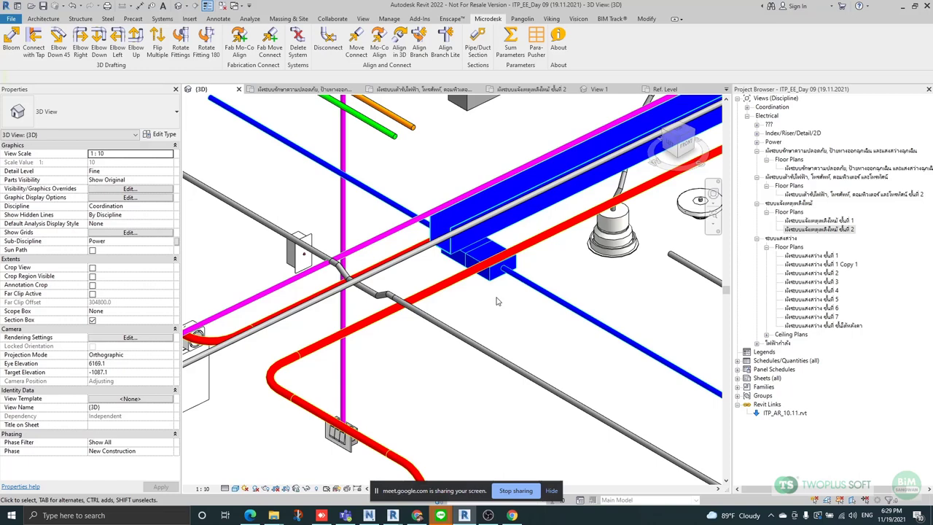
scroll(497, 301, "down", 2)
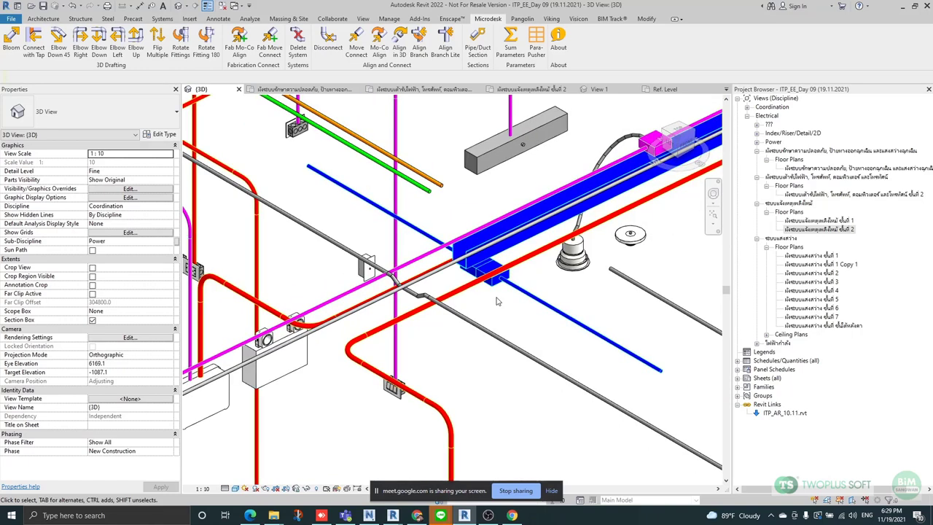
scroll(497, 301, "down", 2)
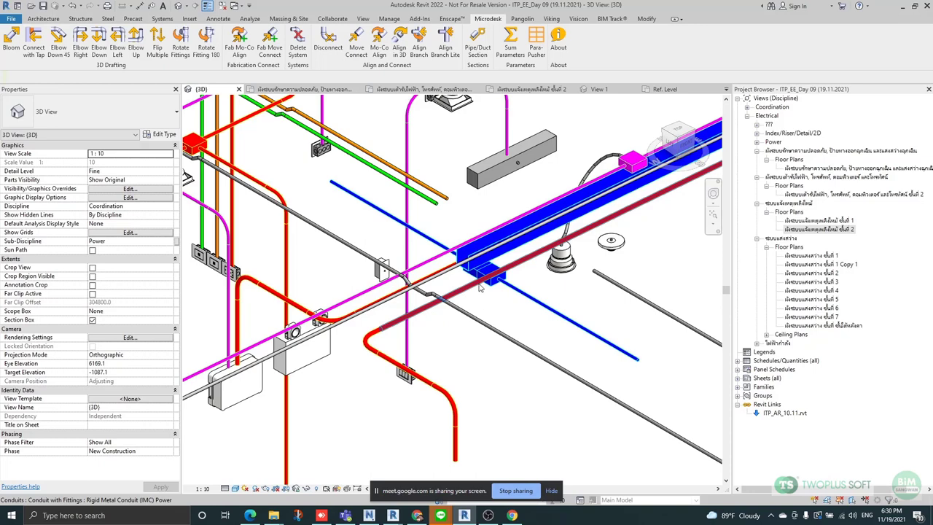
Examine the cable tray end, its branch wireways and the conduit crossings from the opposite side.
scroll(474, 286, "up", 5)
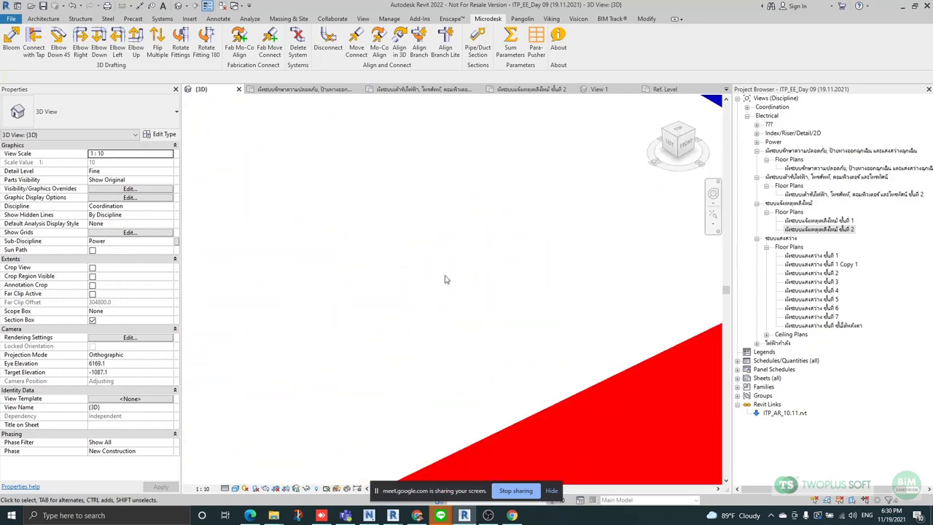
scroll(446, 280, "down", 5)
middle_click_drag(444, 255, 554, 400, "shift")
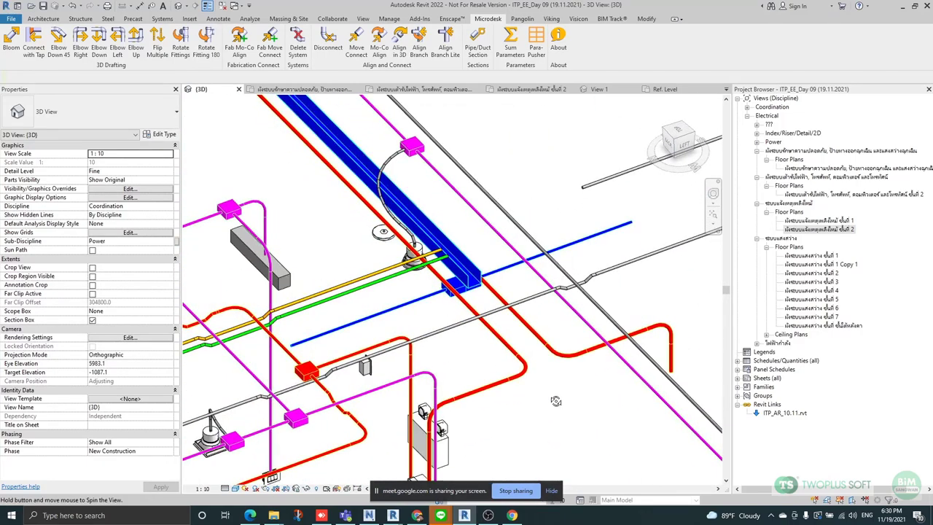
scroll(488, 253, "up", 5)
scroll(488, 253, "down", 5)
scroll(488, 253, "up", 2)
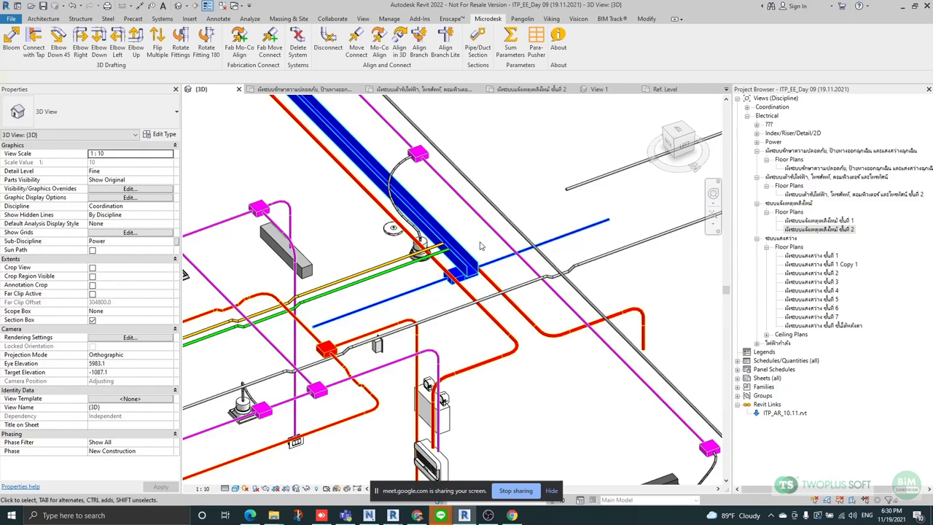
scroll(395, 380, "down", 5)
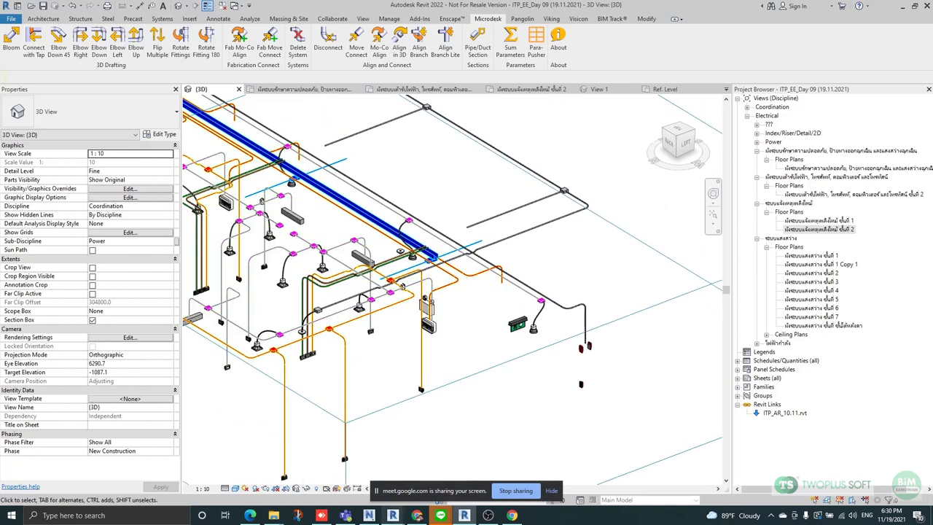
Switch to the drinking water Revit project and inspect the pipes and supports inside its 3D section box.
left_click(463, 516)
scroll(530, 221, "down", 5)
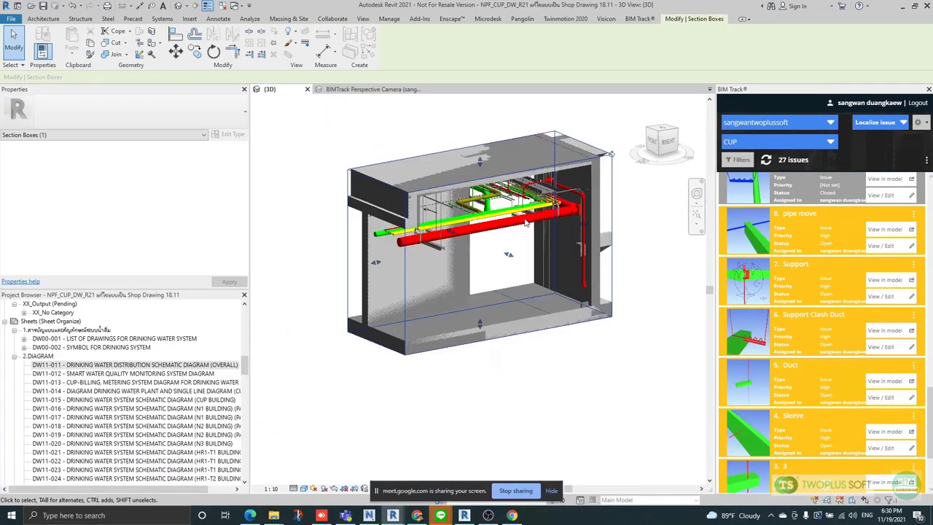
left_click(506, 329)
scroll(533, 199, "up", 4)
scroll(506, 289, "up", 1)
middle_click_drag(506, 289, 499, 259, "shift")
middle_click_drag(531, 203, 522, 267, "shift")
scroll(503, 227, "down", 3)
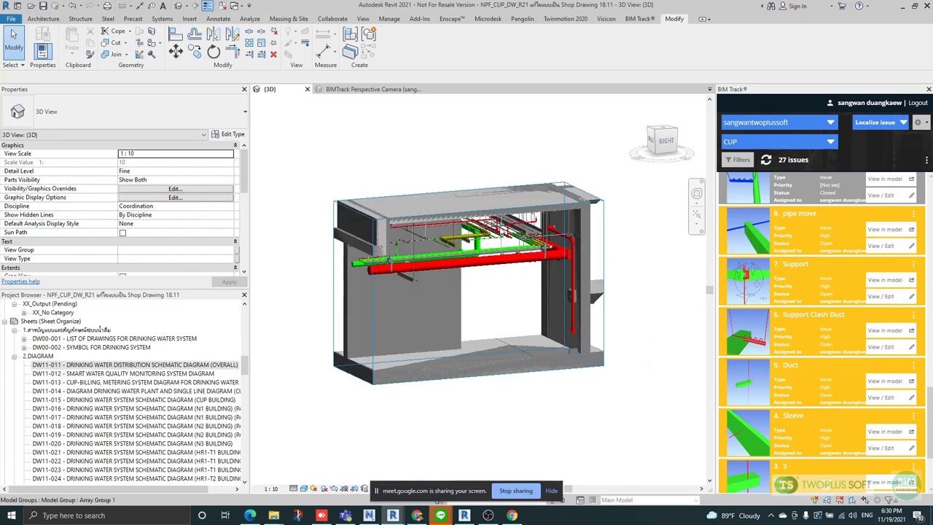
scroll(499, 222, "up", 2)
middle_click_drag(481, 291, 515, 281, "shift")
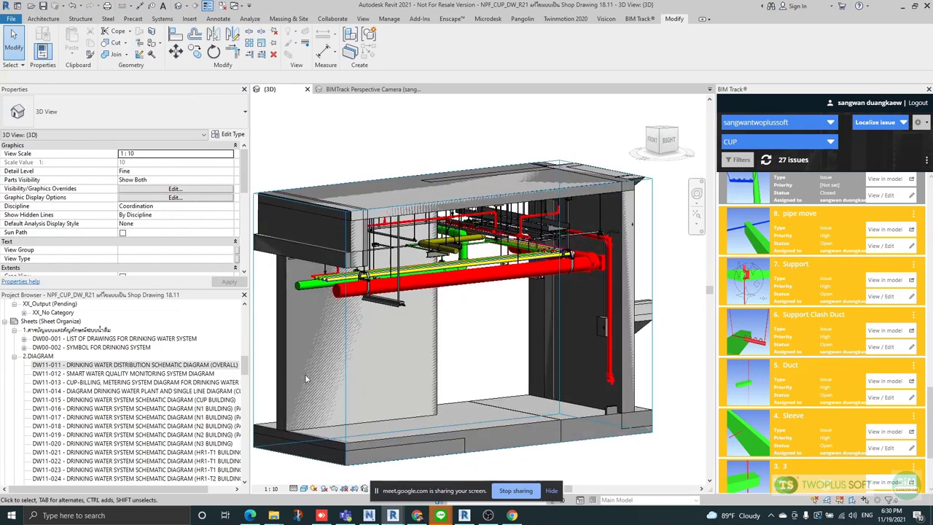
Open sheet DW11-012, Smart Water Quality Monitoring System Diagram, without saving the project, and check its placed diagram image.
scroll(484, 292, "down", 1)
scroll(131, 375, "down", 2)
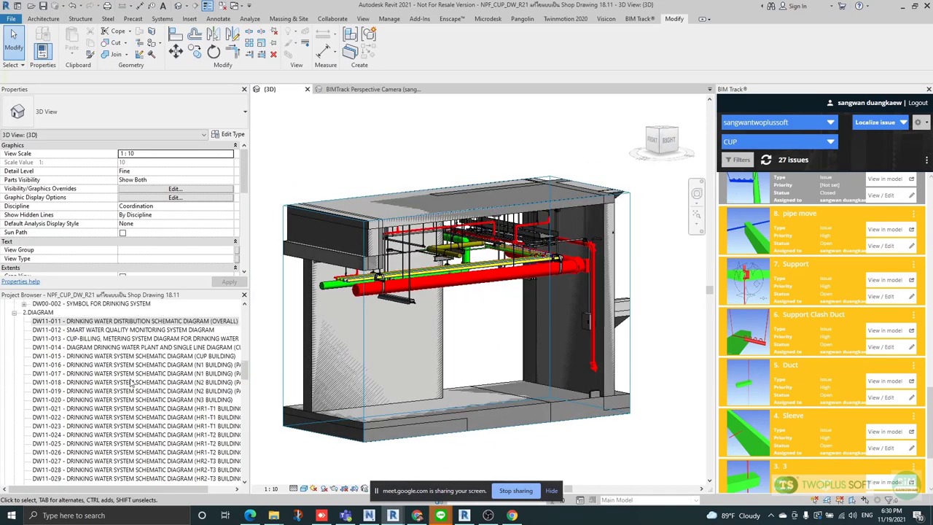
double_click(121, 313)
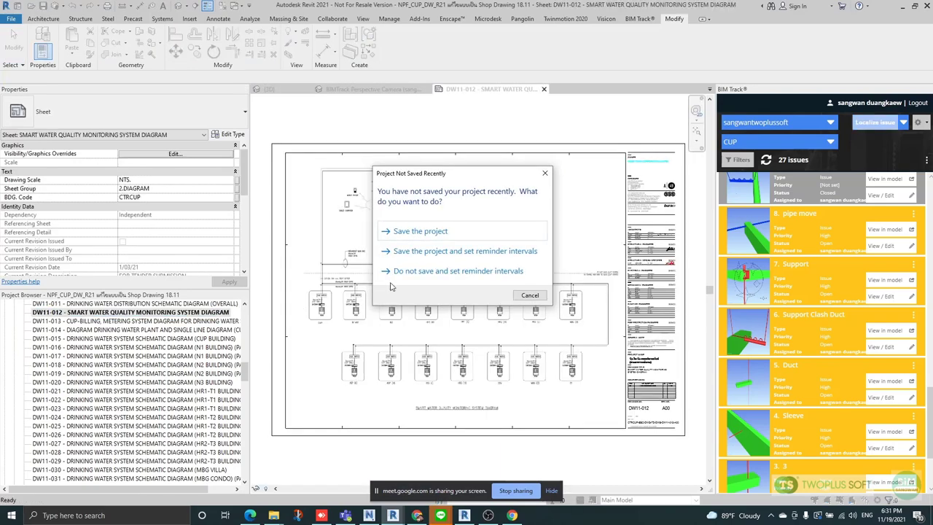
left_click(530, 295)
scroll(427, 239, "up", 4)
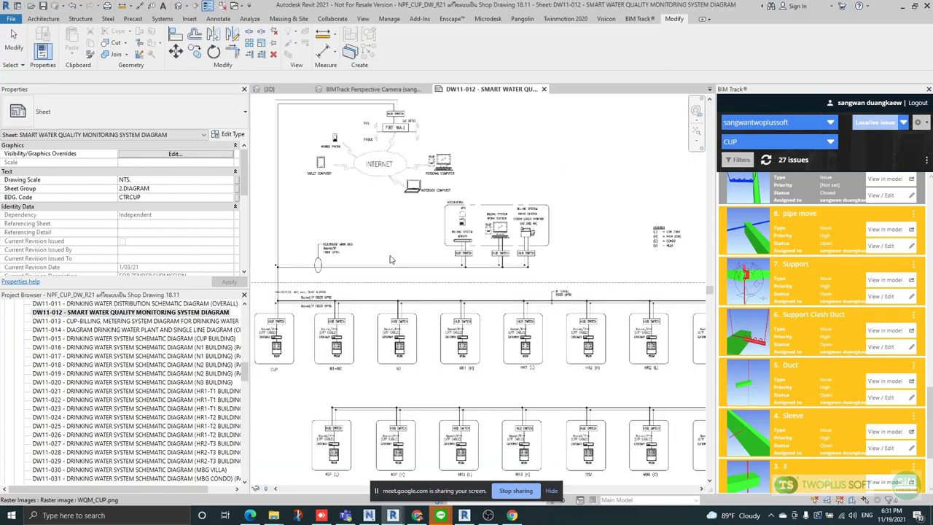
left_click(427, 239)
scroll(427, 239, "down", 4)
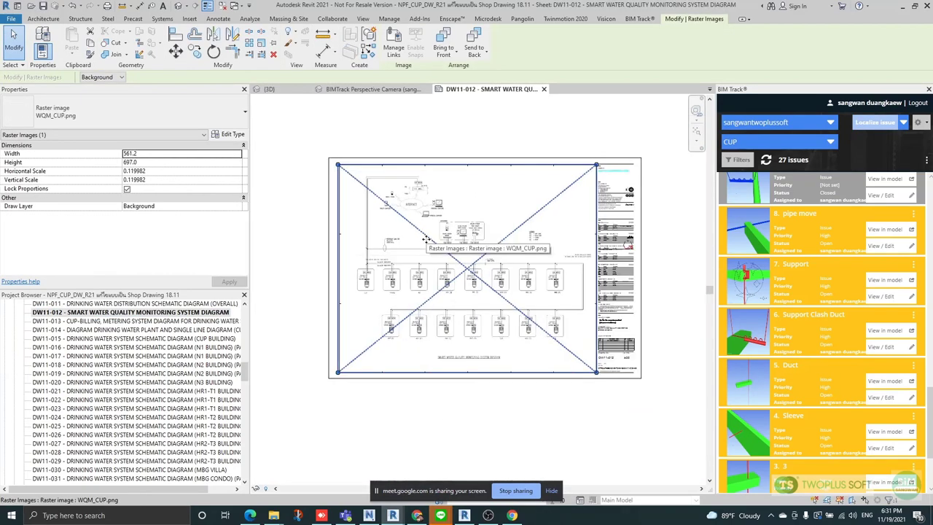
left_click(452, 408)
scroll(450, 332, "up", 7)
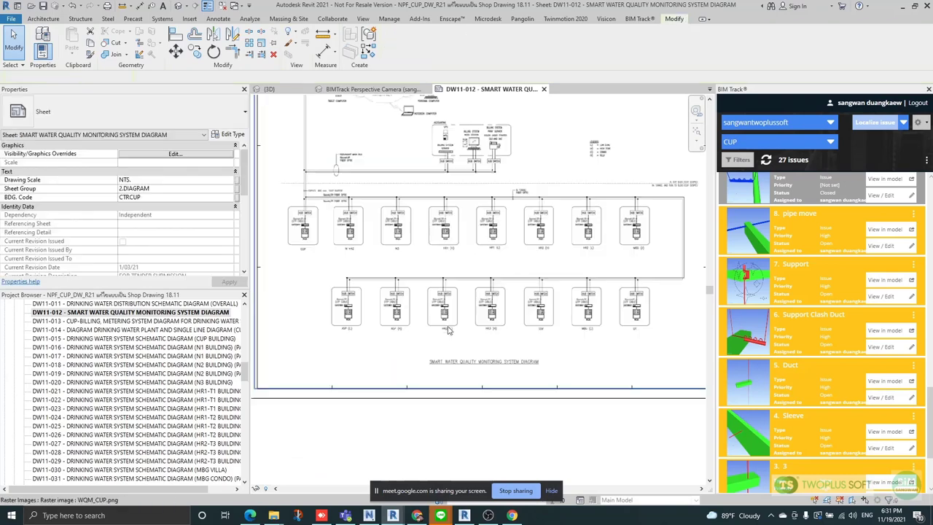
Examine the hub switch, gateway and WQM details in the HR3 boxes of the water quality monitoring diagram.
left_click(440, 292)
left_click(440, 292)
scroll(439, 291, "down", 5)
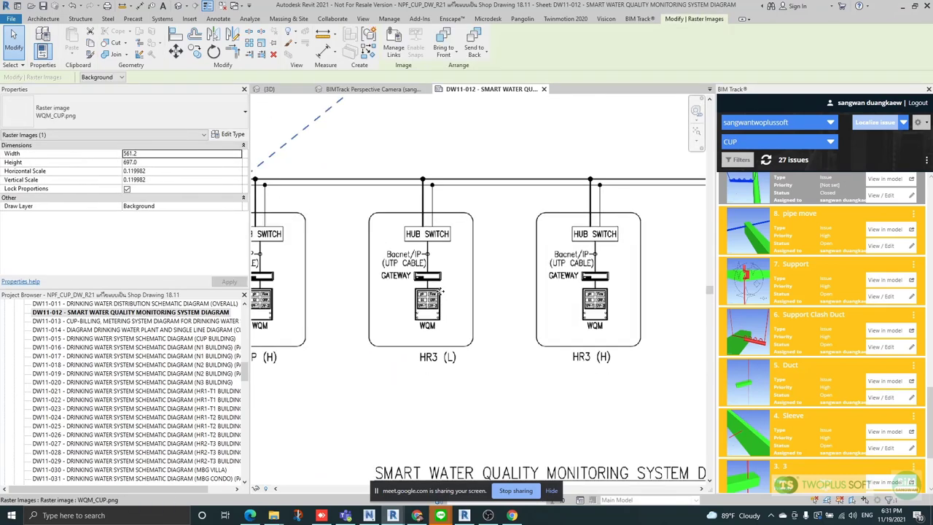
scroll(439, 292, "up", 6)
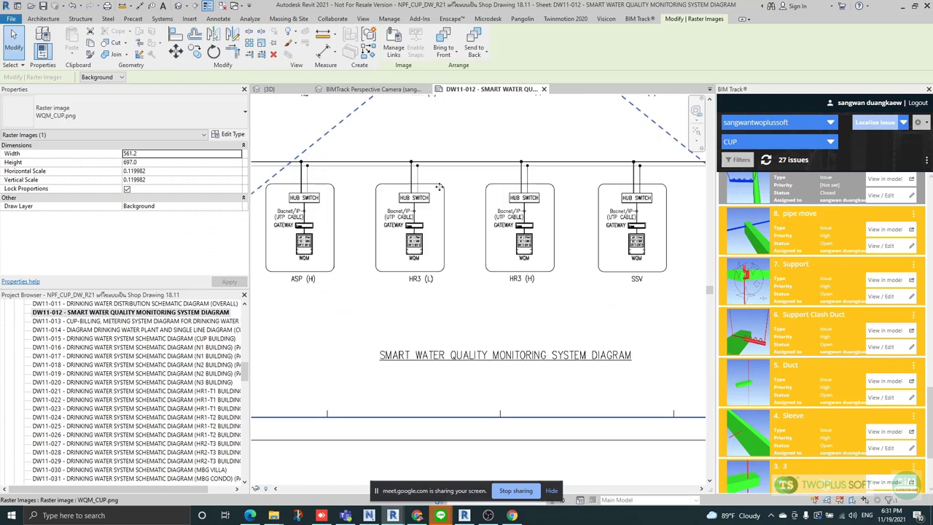
scroll(365, 186, "up", 3)
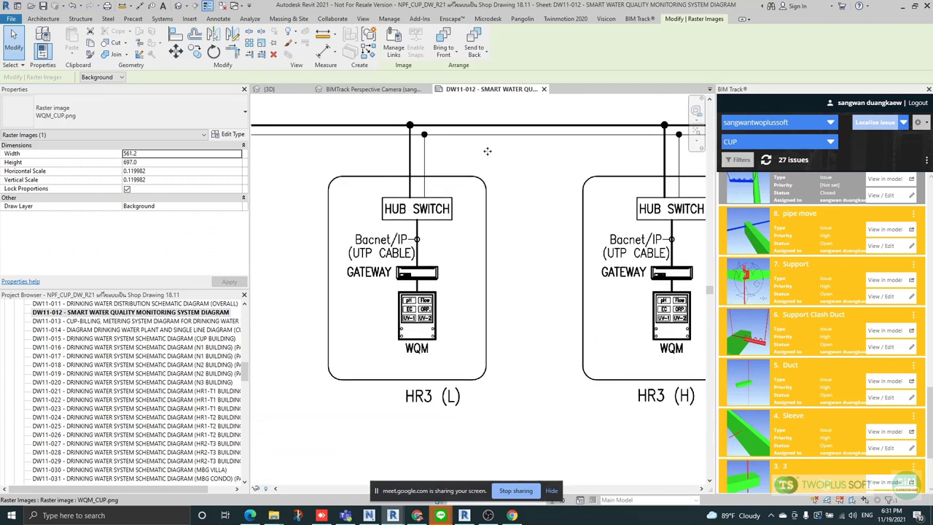
scroll(482, 163, "down", 5)
scroll(474, 323, "down", 5)
left_click(508, 410)
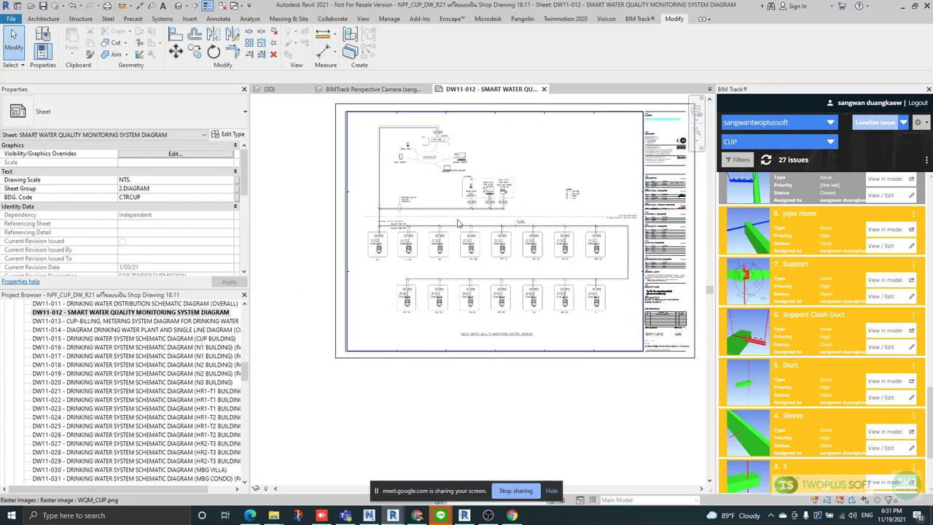
Open sheet DW11-013, the CUP billing and metering system diagram, and inspect the meter connection in its raster image.
double_click(131, 321)
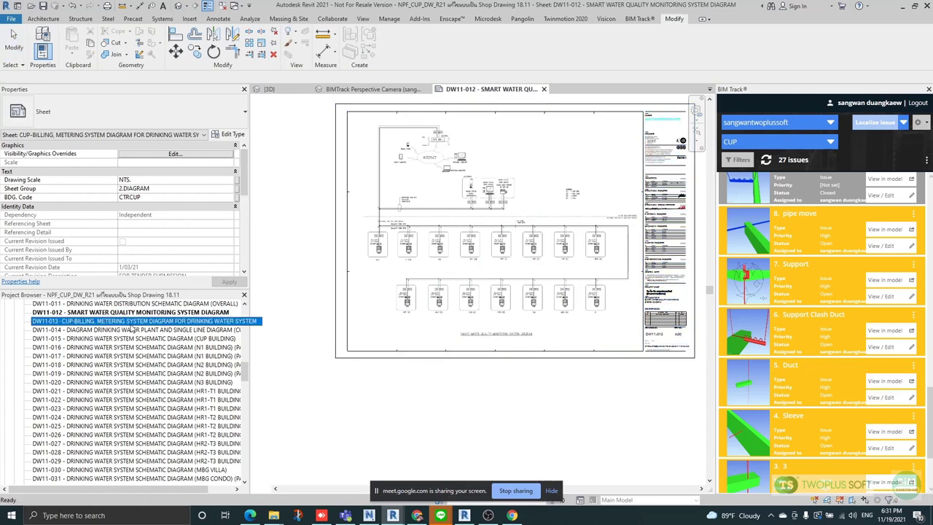
left_click(463, 332)
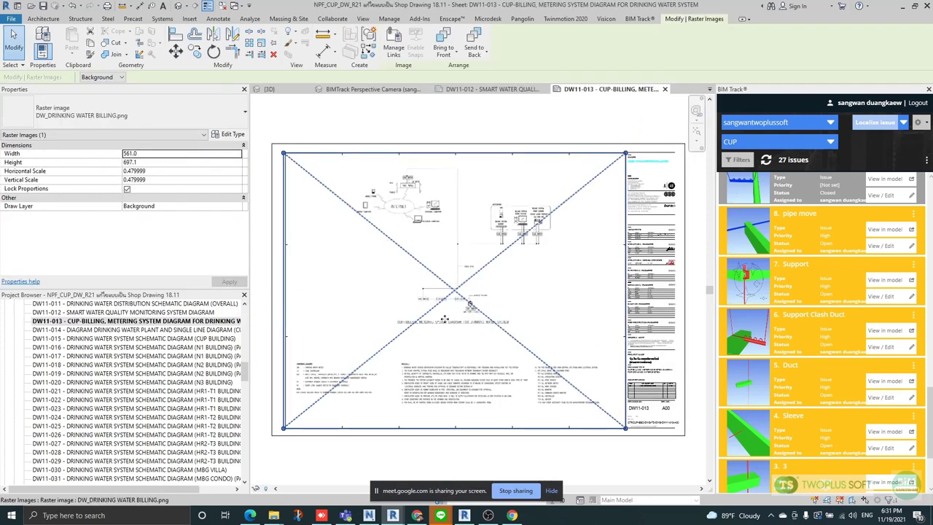
scroll(471, 342, "up", 3)
scroll(466, 334, "up", 4)
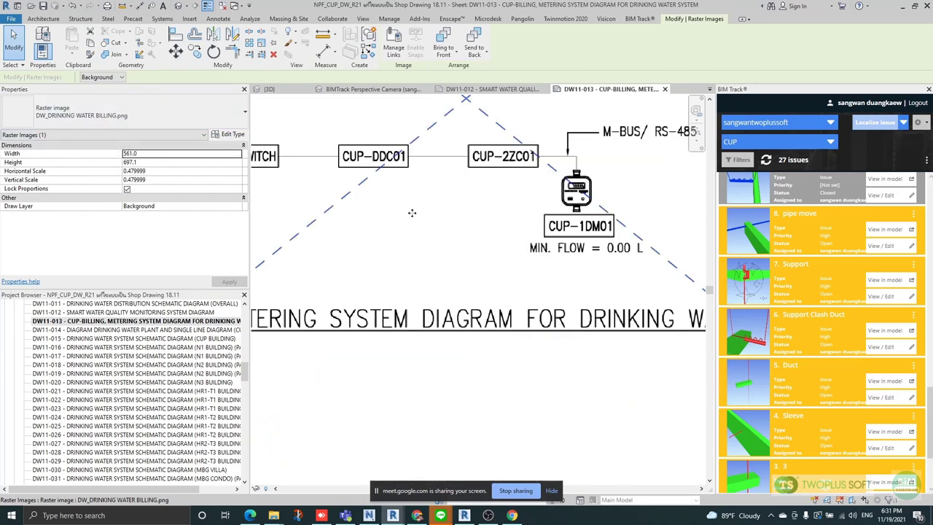
Open sheet DW11-049, The Aspen Tree drinking water schematic diagram (Part 11), and examine the risers and kitchen branches in its raster image.
scroll(412, 213, "down", 6)
scroll(150, 390, "down", 6)
scroll(150, 390, "down", 3)
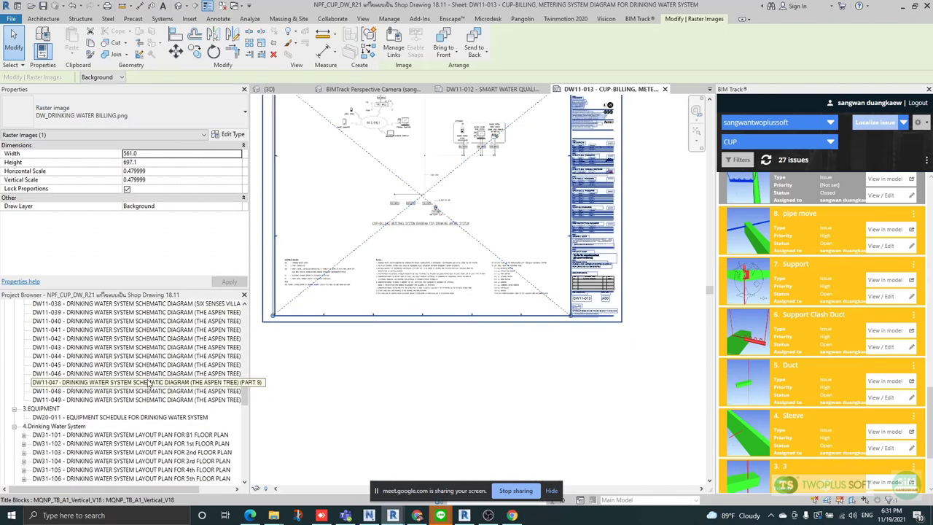
double_click(128, 400)
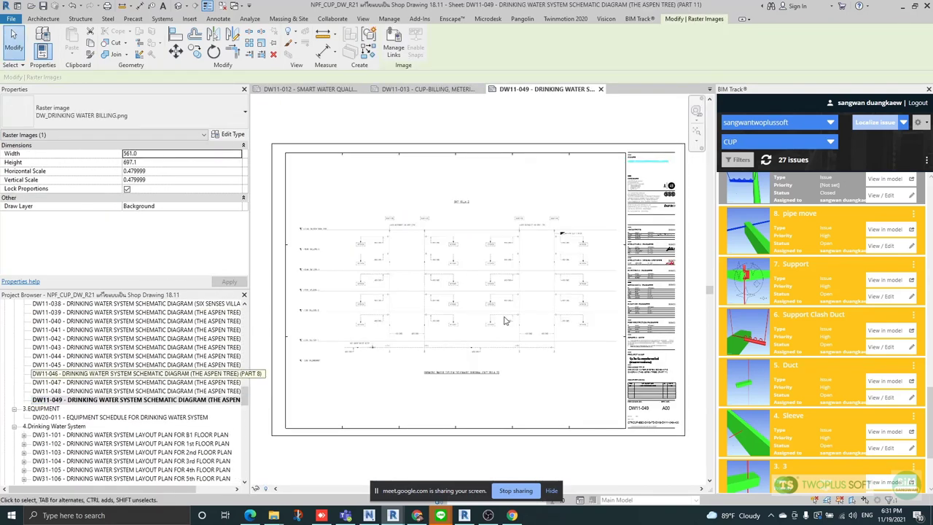
left_click(448, 306)
scroll(425, 318, "up", 6)
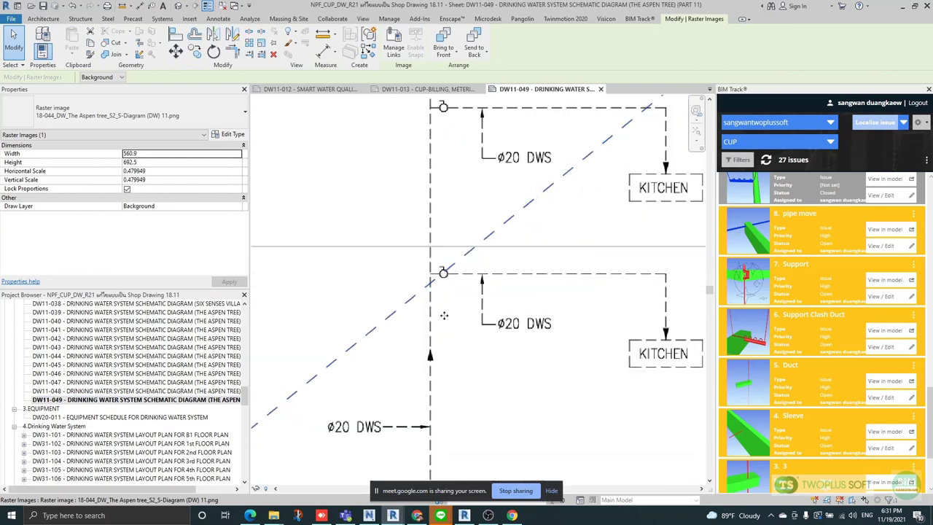
scroll(452, 262, "down", 6)
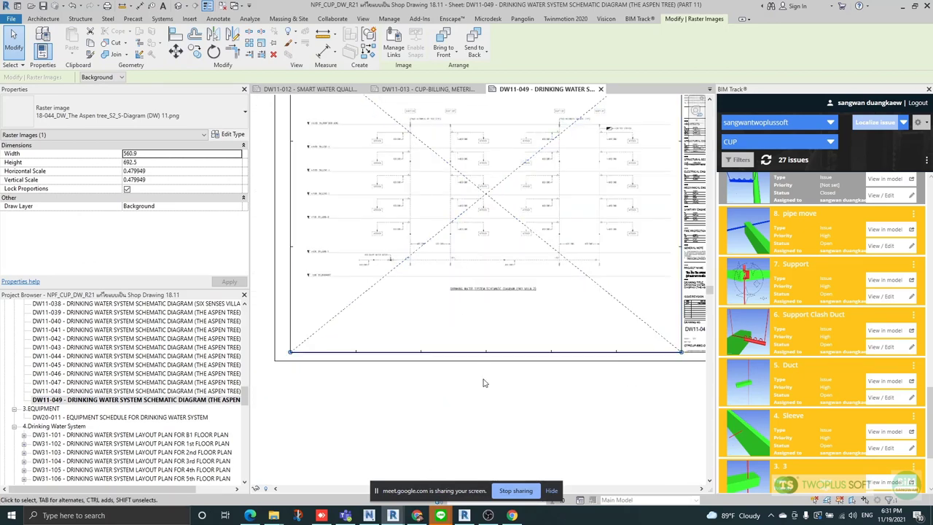
left_click(474, 408)
scroll(444, 329, "down", 3)
scroll(442, 225, "up", 2)
scroll(380, 233, "up", 5)
left_click(379, 240)
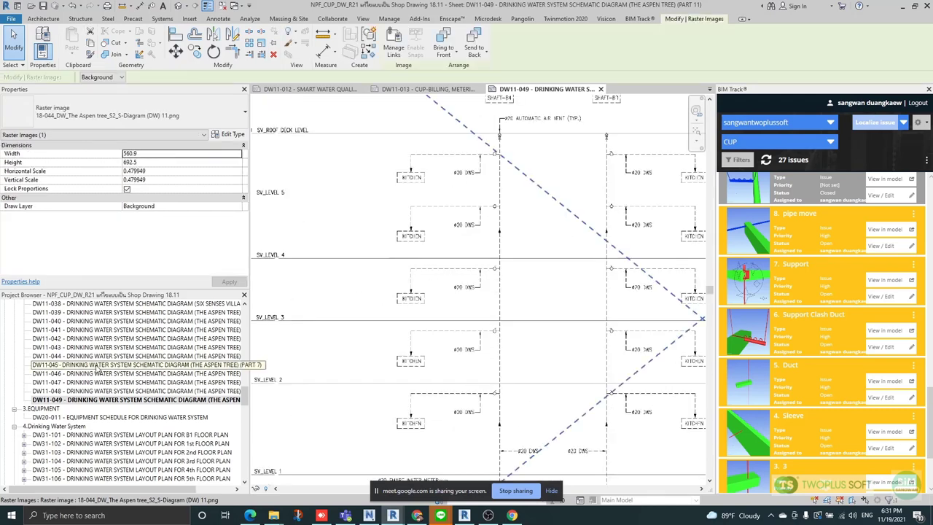
Open sheet DW31-101, the drinking water layout plan for the B1 floor, and follow the main pipe run to the corner by the stairs.
scroll(99, 372, "down", 3)
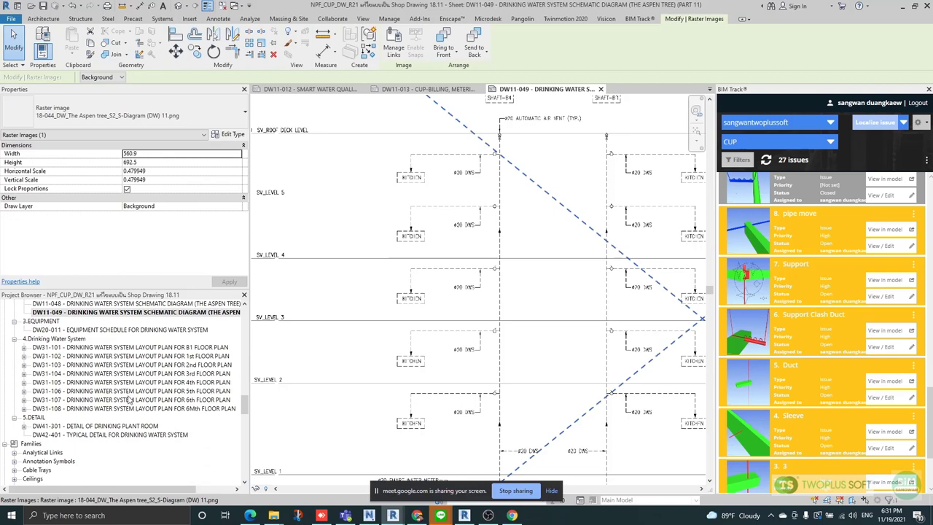
left_click(110, 347)
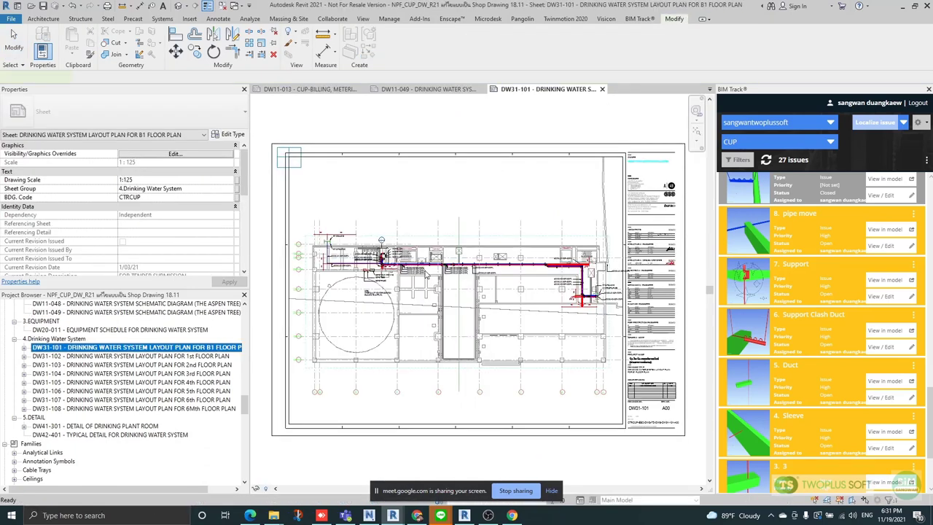
left_click(453, 306)
scroll(378, 309, "up", 10)
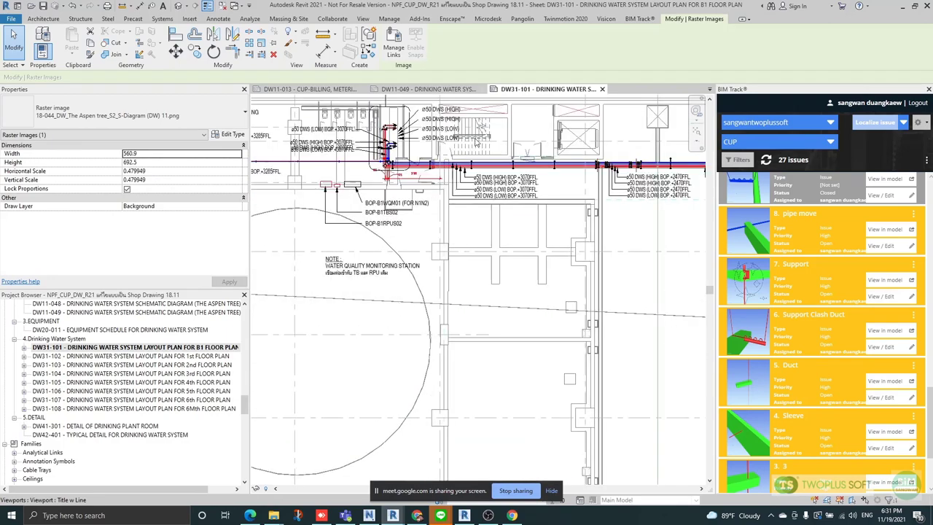
scroll(476, 237, "down", 8)
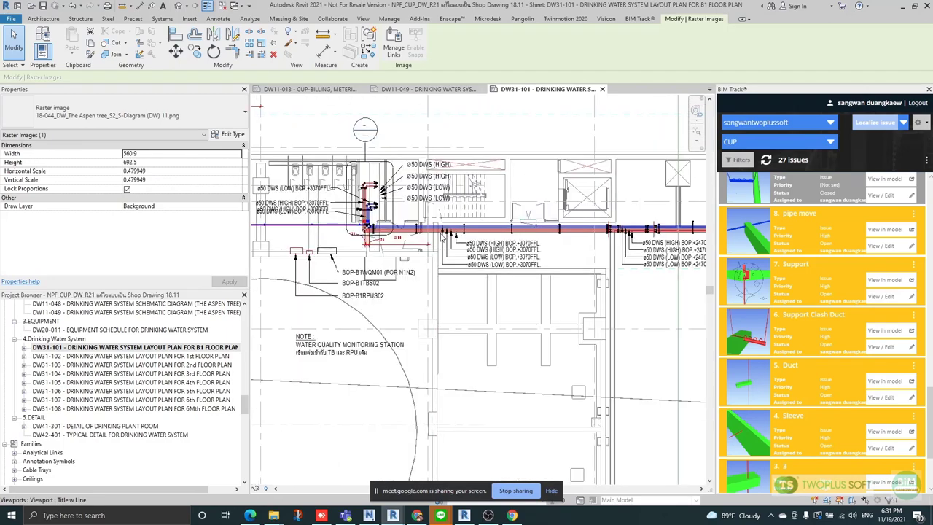
scroll(554, 262, "up", 10)
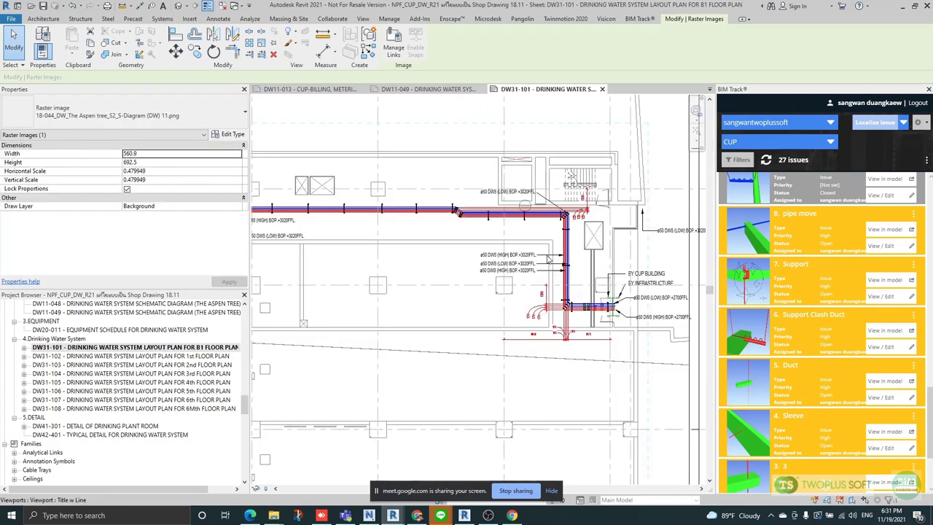
scroll(611, 213, "up", 3)
Activate the B1 floor plan view on the sheet and inspect a vertical stainless steel pipe and its BOP elevation tag.
double_click(617, 213)
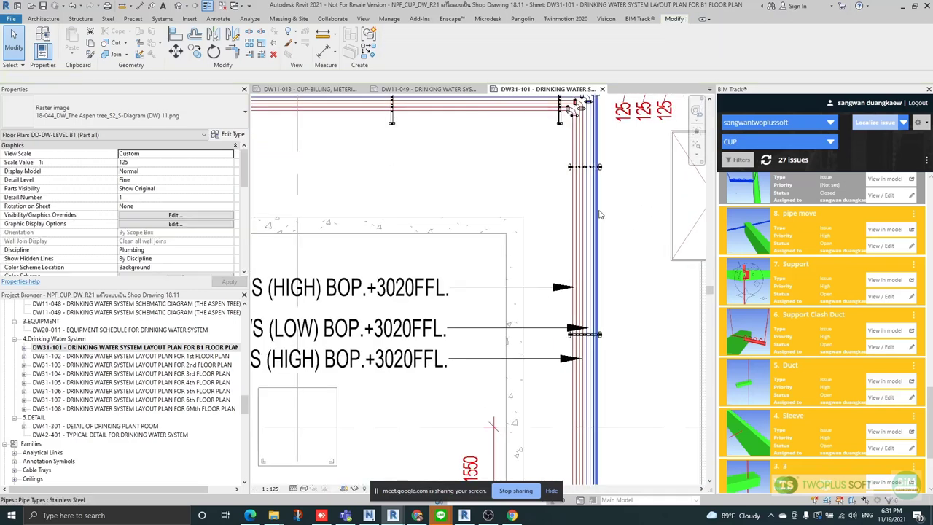
left_click(597, 210)
scroll(529, 297, "up", 1)
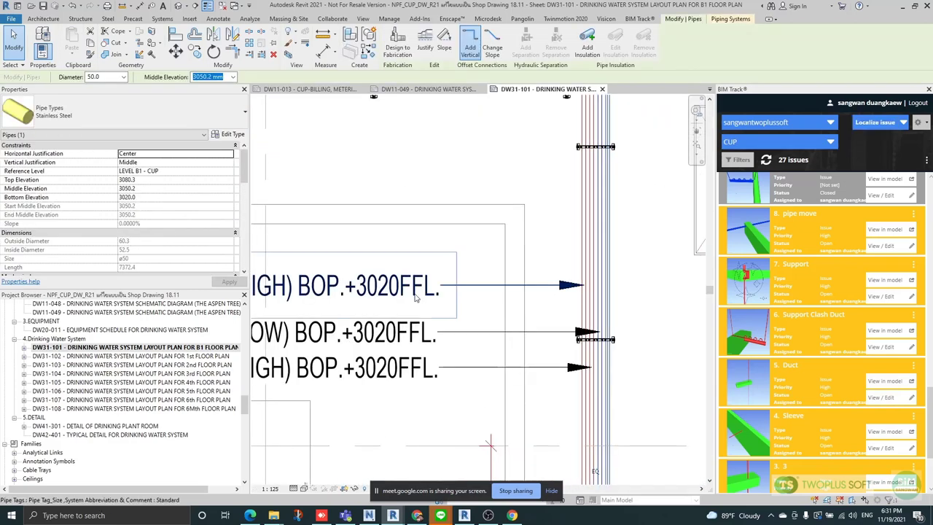
left_click(529, 289)
scroll(608, 242, "down", 4)
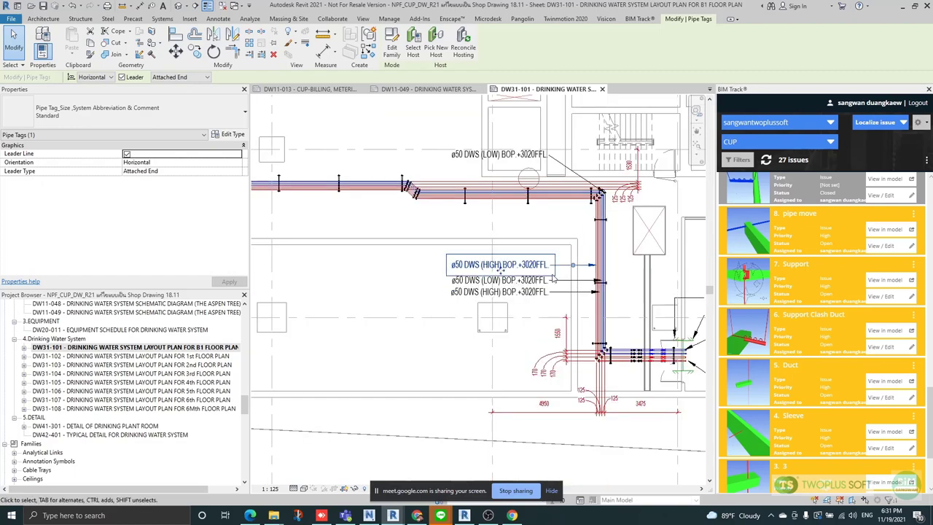
Inspect the DWS (LOW) pipe tag and the BY INFRASTRUCTURE note where the pipes leave the building.
scroll(576, 219, "up", 3)
middle_click_drag(396, 232, 429, 233)
scroll(439, 305, "down", 1)
left_click(609, 310)
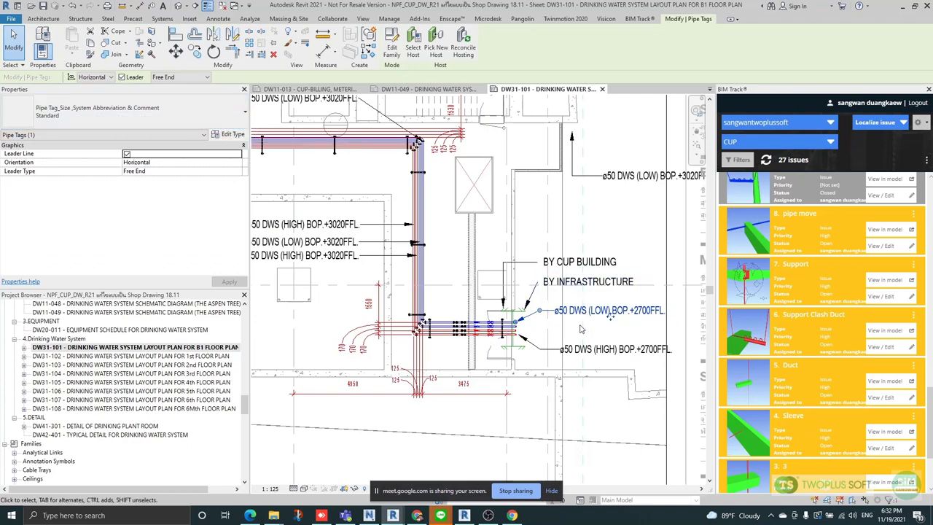
scroll(581, 323, "up", 2)
left_click(592, 250)
scroll(592, 351, "down", 3)
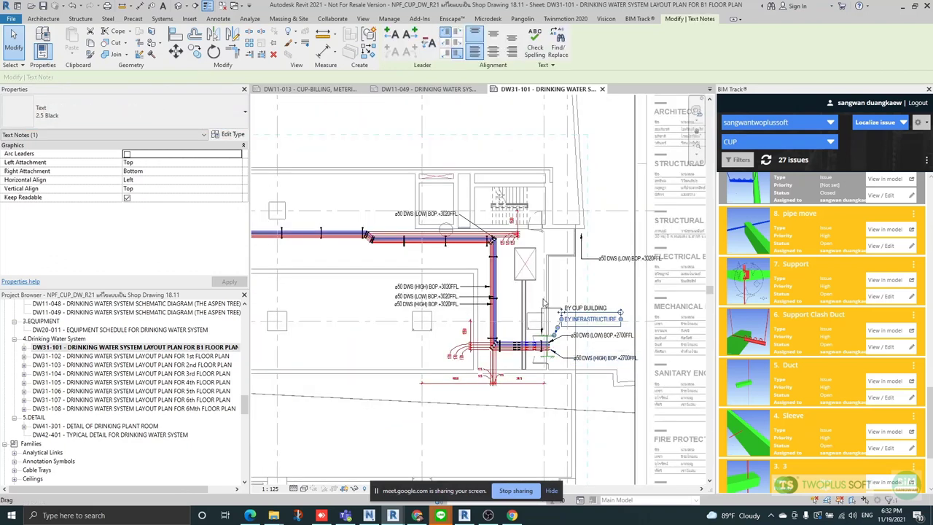
Delete the ø50 DWS (LOW) BOP.+3020FFL tag whose diagonal leader points to the pipe corner below the stairs.
scroll(445, 222, "up", 3)
left_click(541, 240)
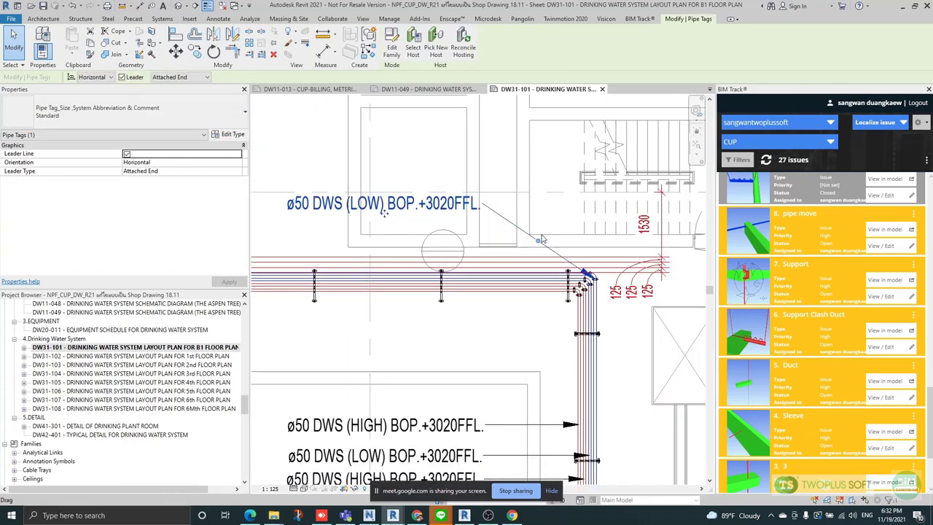
key("Delete")
Examine the stacked pipe tags along the main run and the DWS (HIGH) and (LOW) text notes beside the riser shaft.
scroll(612, 265, "down", 5)
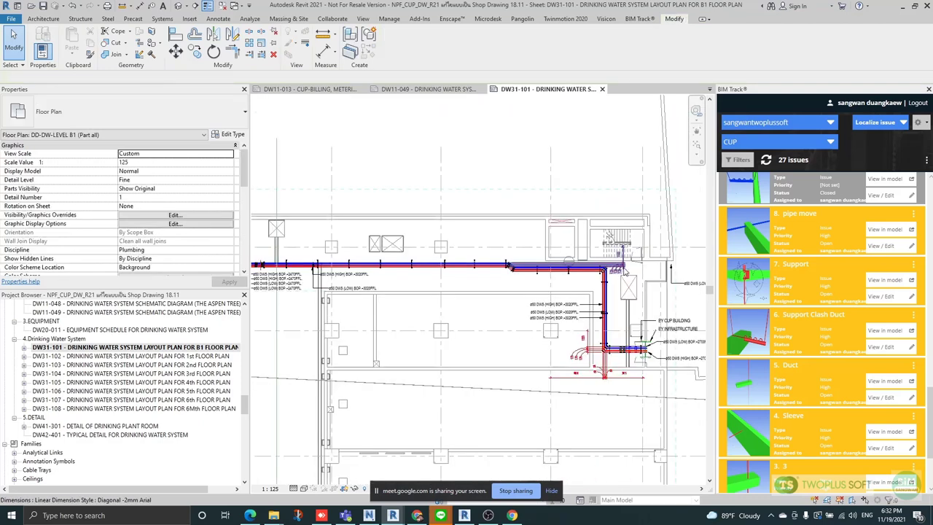
scroll(358, 275, "up", 5)
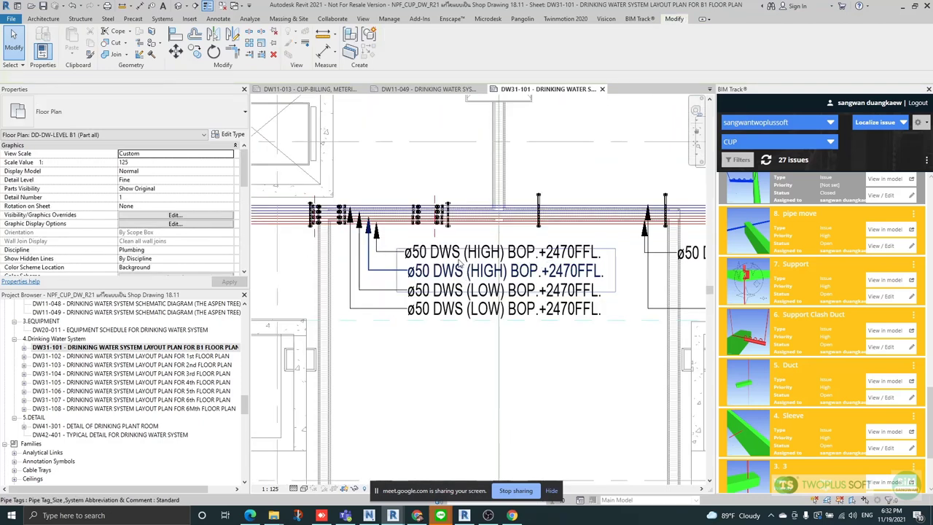
left_click(460, 267)
scroll(503, 291, "down", 4)
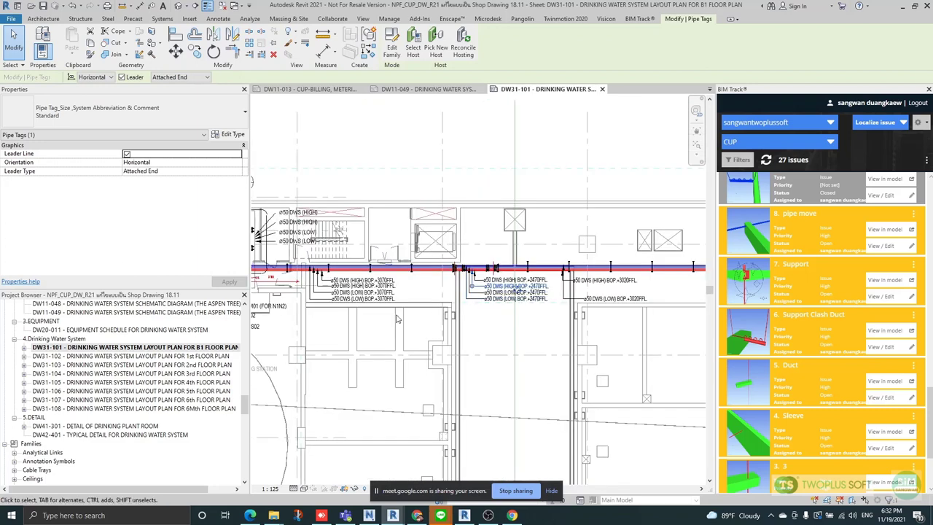
middle_click_drag(391, 237, 424, 237)
scroll(424, 236, "up", 6)
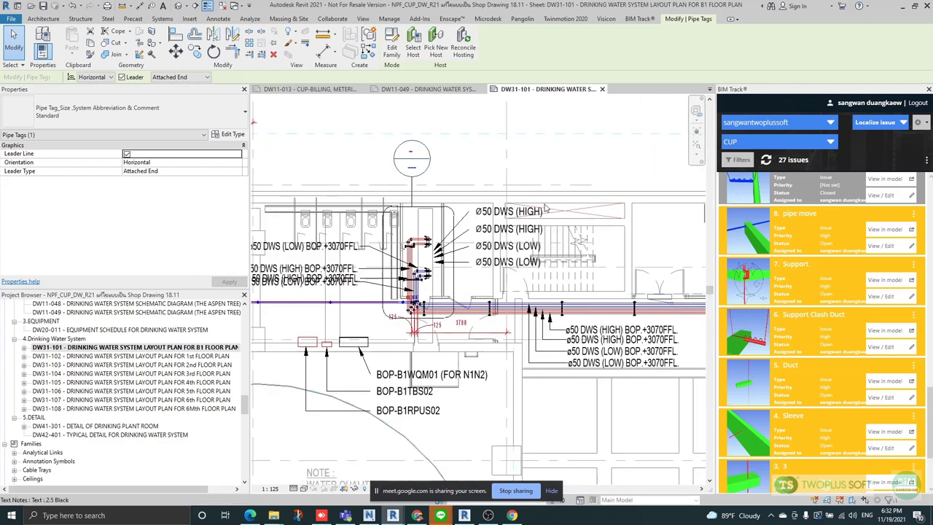
left_click(468, 219)
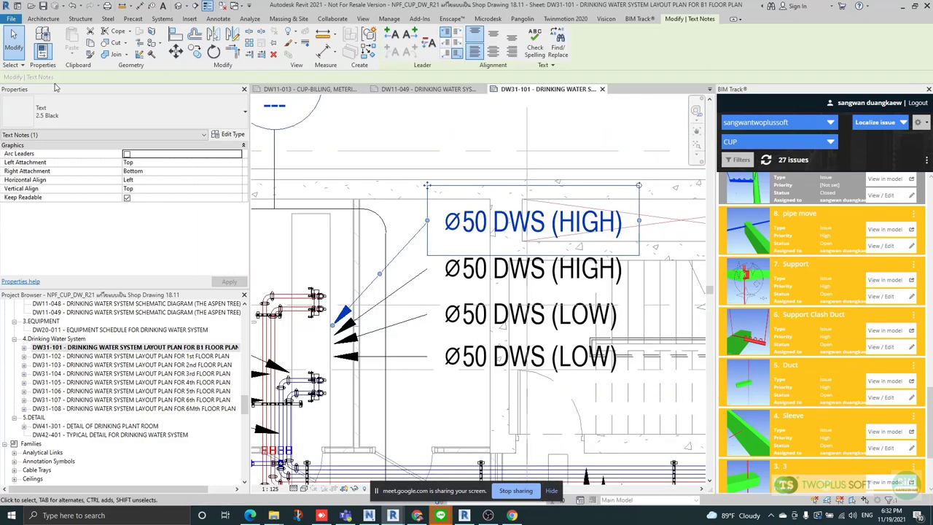
scroll(496, 206, "down", 4)
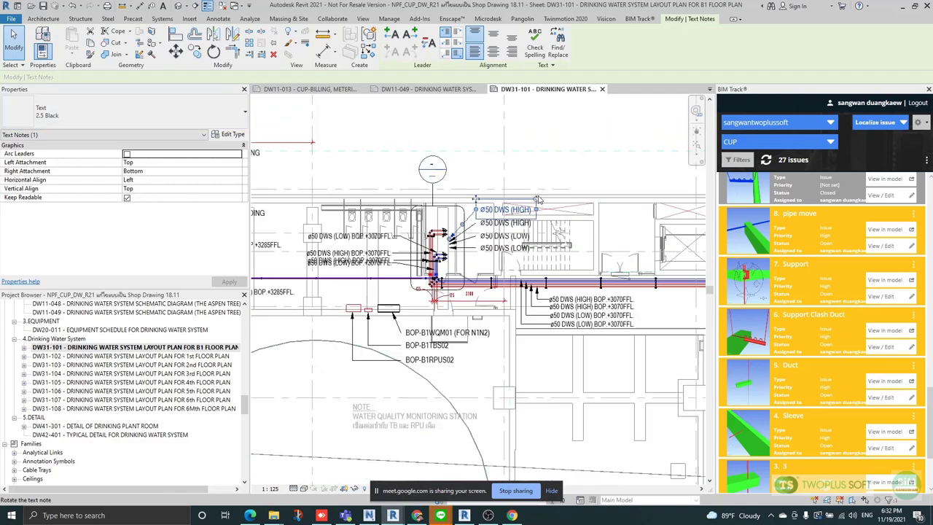
scroll(469, 242, "up", 4)
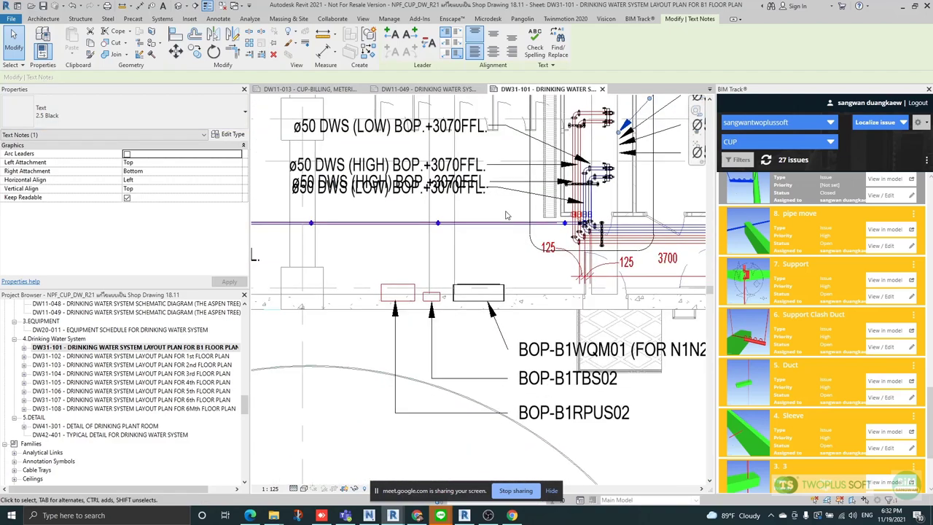
Space out the overlapping BOP.+3070FFL pipe tags beside the riser by moving two DWS (LOW) tags downward.
left_click(502, 195)
left_click_drag(387, 201, 388, 217)
middle_click_drag(389, 213, 398, 242)
scroll(432, 194, "up", 2)
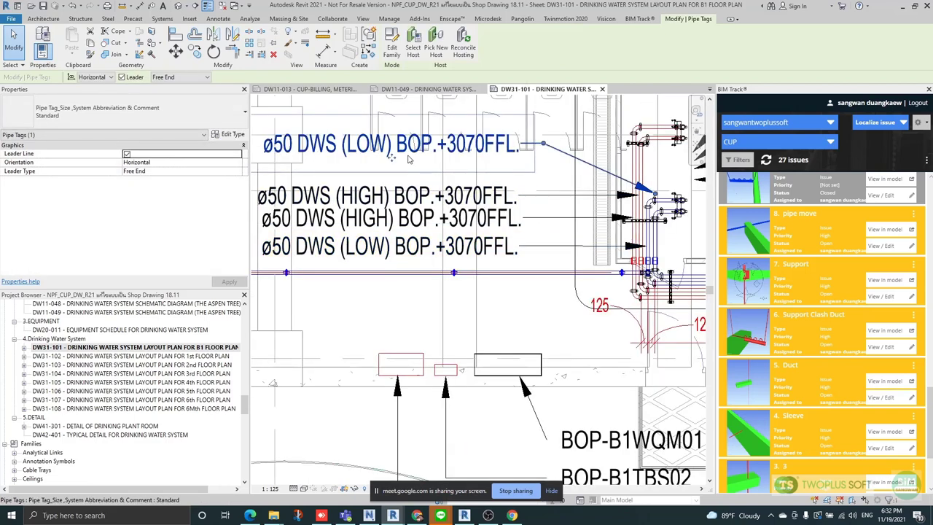
left_click_drag(390, 159, 390, 182)
scroll(527, 182, "down", 2)
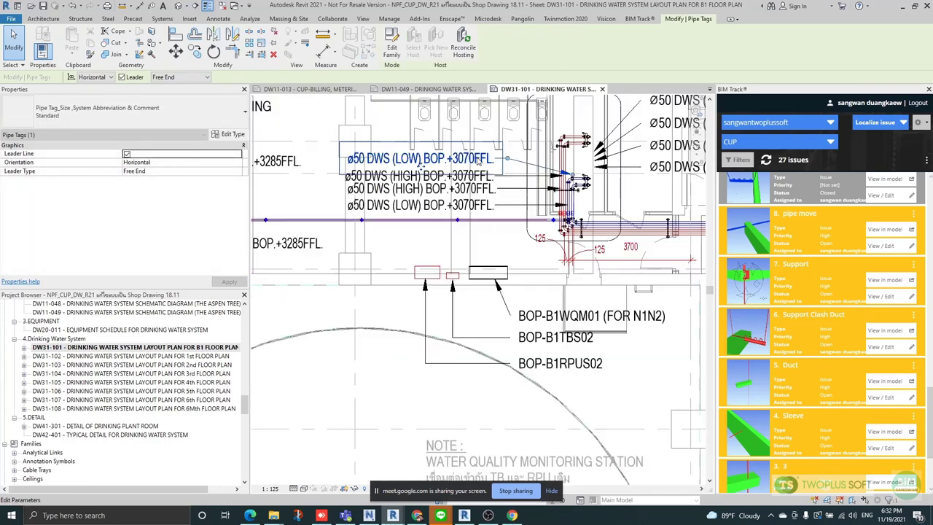
Delete the four stacked ø50 DWS BOP.+3070FFL pipe tags beside the riser pipes.
scroll(528, 182, "up", 2)
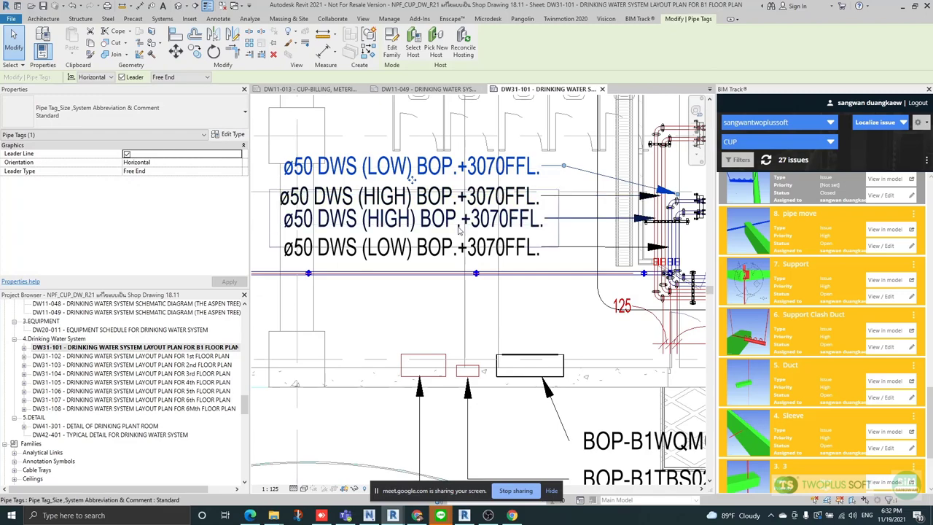
scroll(409, 178, "up", 1)
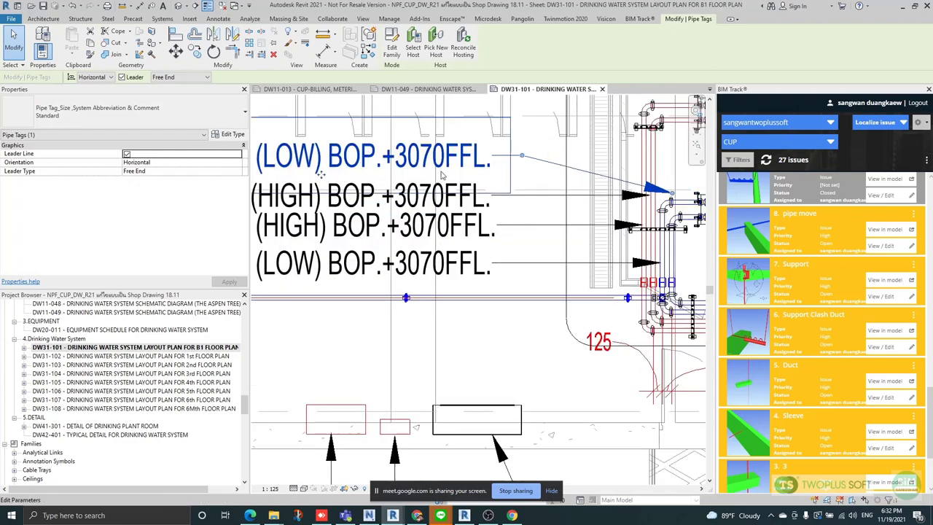
scroll(584, 163, "down", 2)
scroll(660, 181, "up", 3)
scroll(657, 218, "down", 2)
middle_click_drag(620, 196, 634, 167)
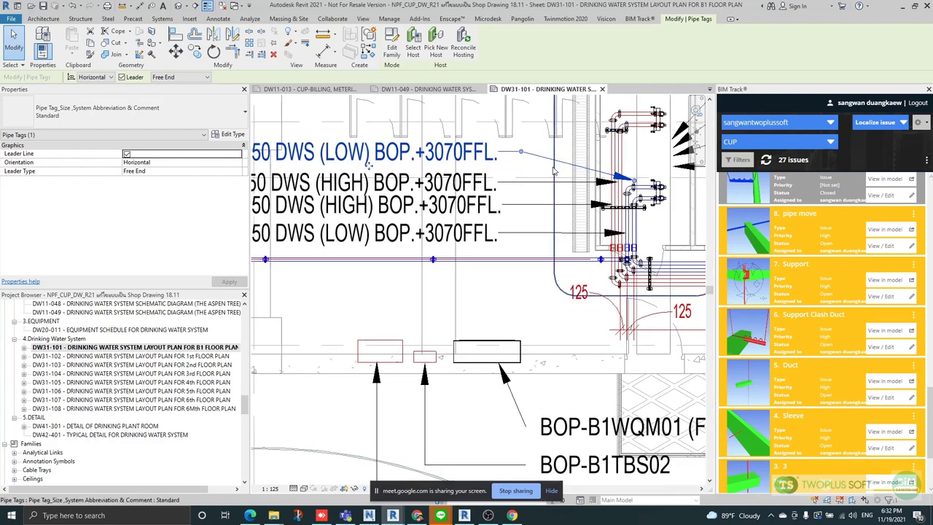
key("Delete")
left_click(478, 183)
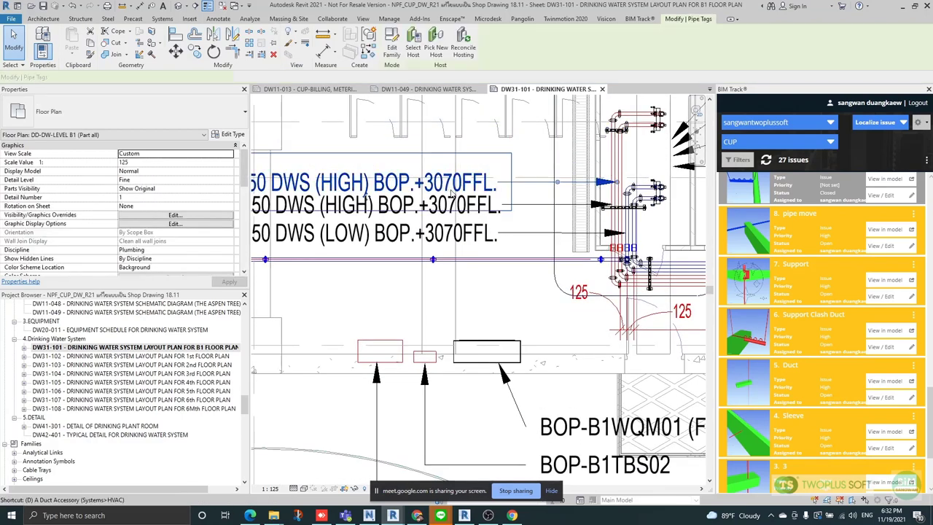
key("Delete")
left_click(461, 205)
key("Delete")
left_click(445, 227)
key("Delete")
Tag the two DWS (HIGH) riser pipes with free-end leaders, stacking the two horizontal tags beside the shaft.
scroll(492, 203, "down", 1)
key("t")
key("g")
scroll(579, 162, "up", 2)
scroll(576, 154, "up", 1)
left_click(206, 78)
left_click(171, 95)
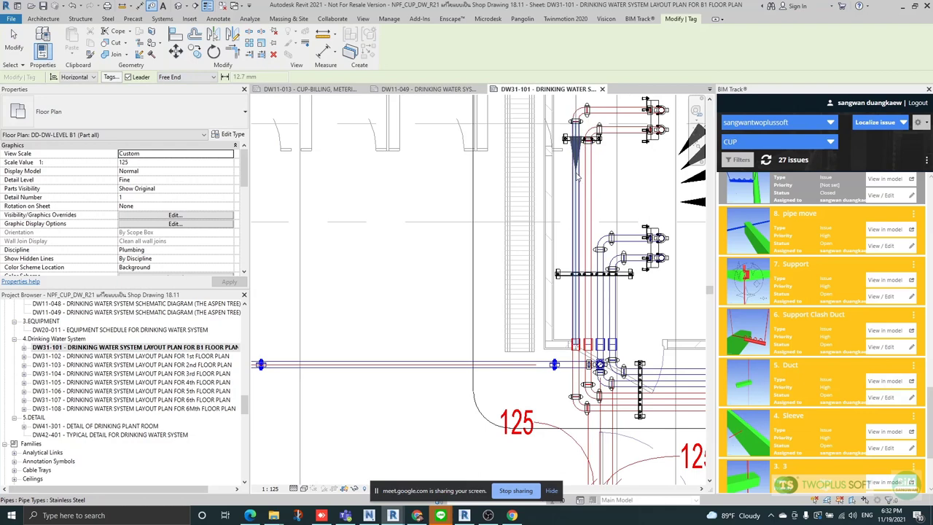
scroll(576, 178, "down", 2)
left_click(460, 174)
scroll(576, 188, "up", 1)
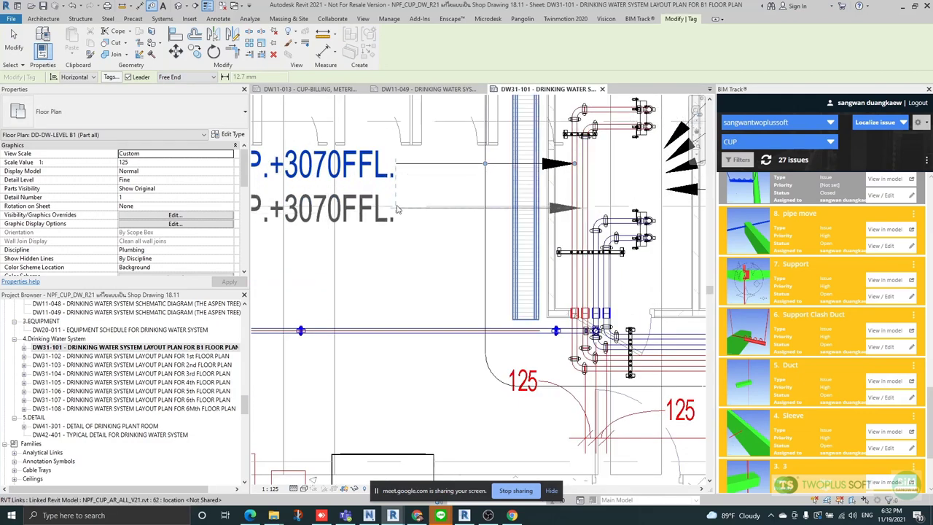
left_click(397, 209)
scroll(614, 217, "down", 2)
key("Escape")
Set the bottom elevation of the pipe with the upper DWS (HIGH) tag to 3080.
scroll(606, 182, "up", 2)
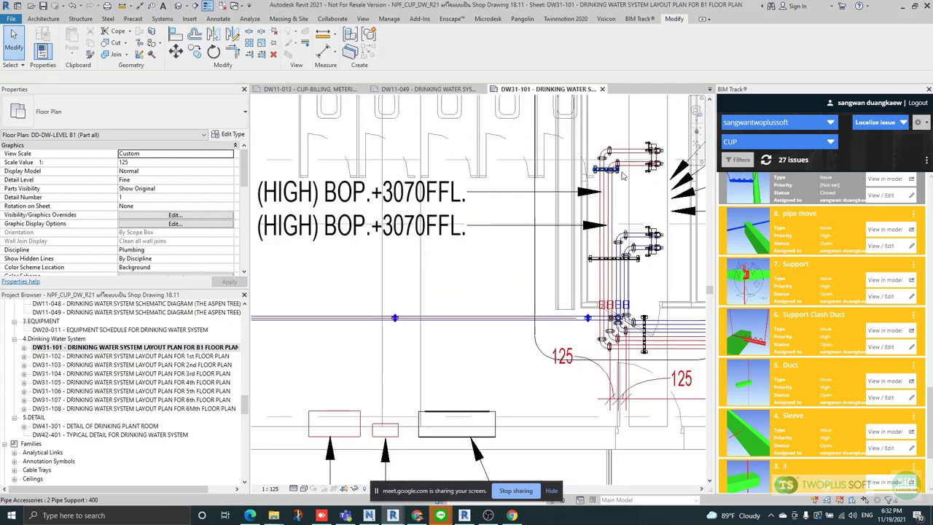
left_click(437, 196)
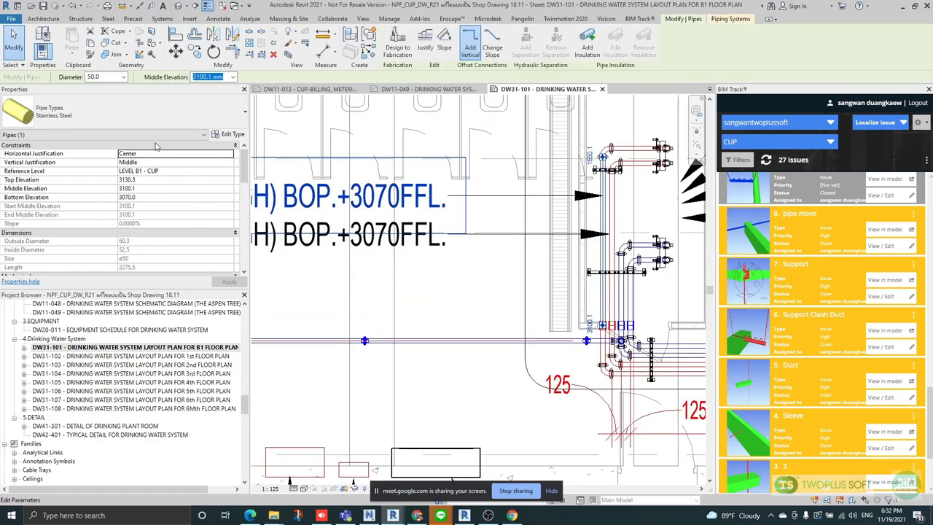
left_click(135, 198)
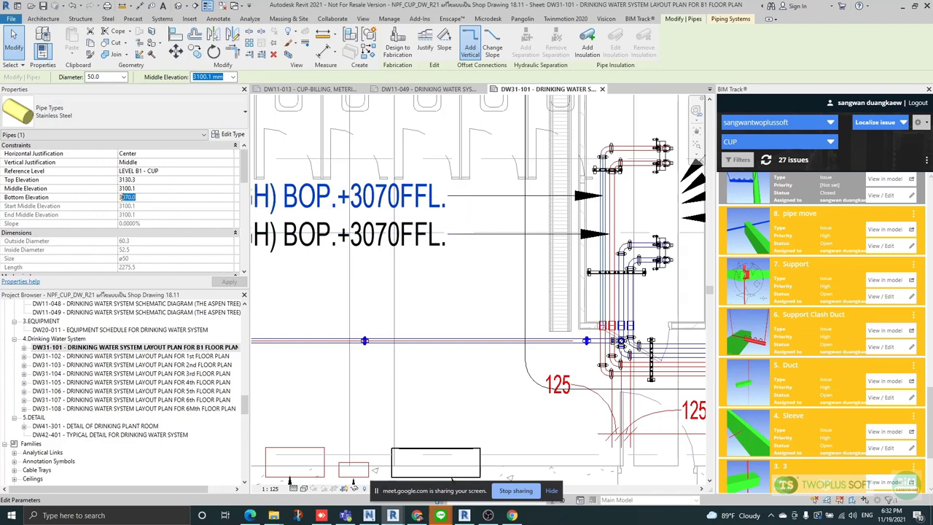
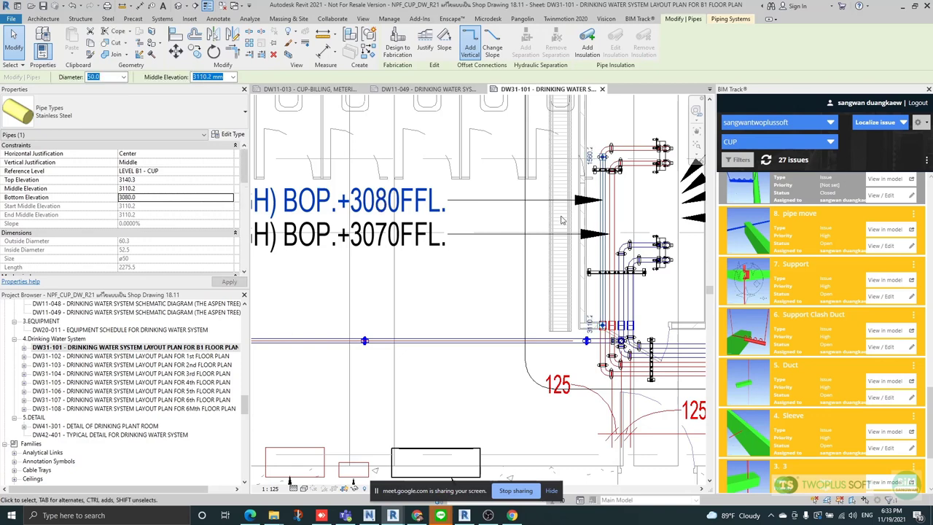
Undo the last bottom elevation change on the pipe with the upper DWS (HIGH) tag.
middle_click_drag(495, 233, 562, 231)
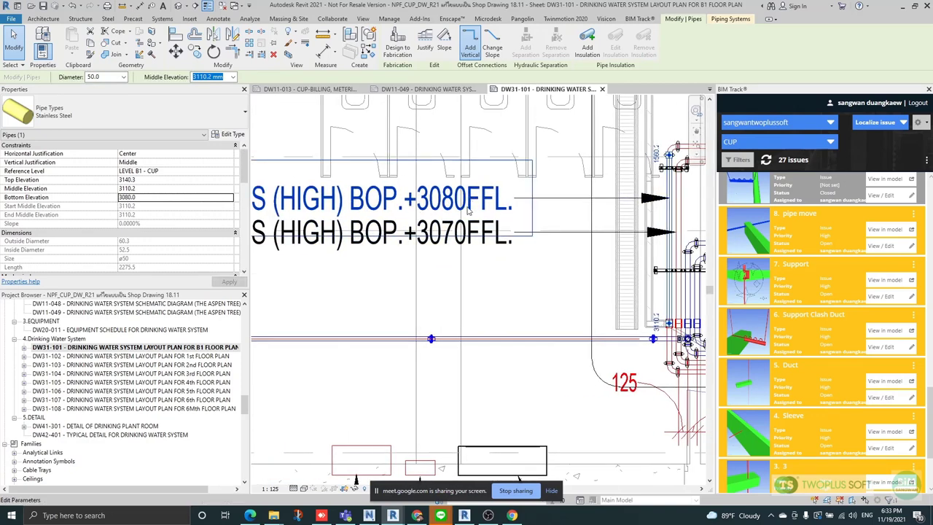
key("ctrl+z")
scroll(603, 211, "down", 3)
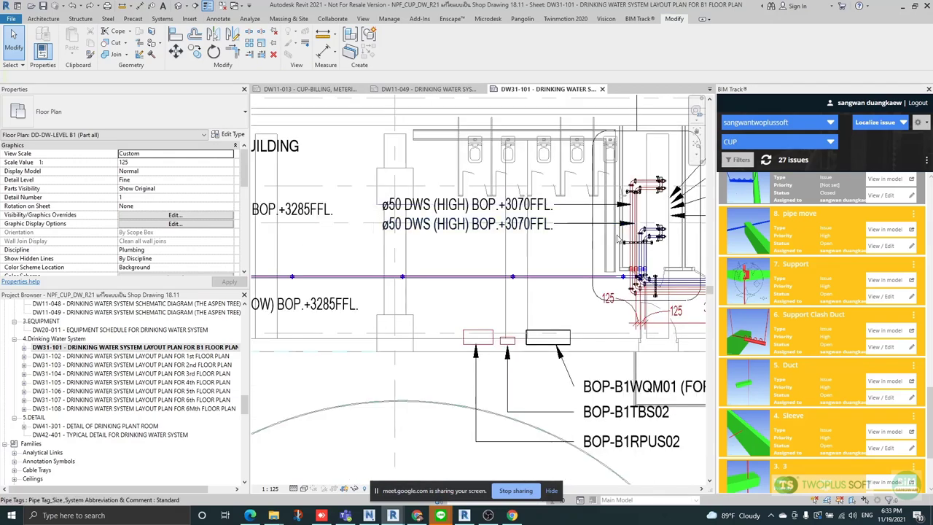
Reposition the BOP-B1WQM01 text note slightly and square its leader into one vertical and one horizontal segment.
middle_click_drag(572, 349, 564, 280)
scroll(395, 213, "down", 2)
scroll(483, 293, "up", 2)
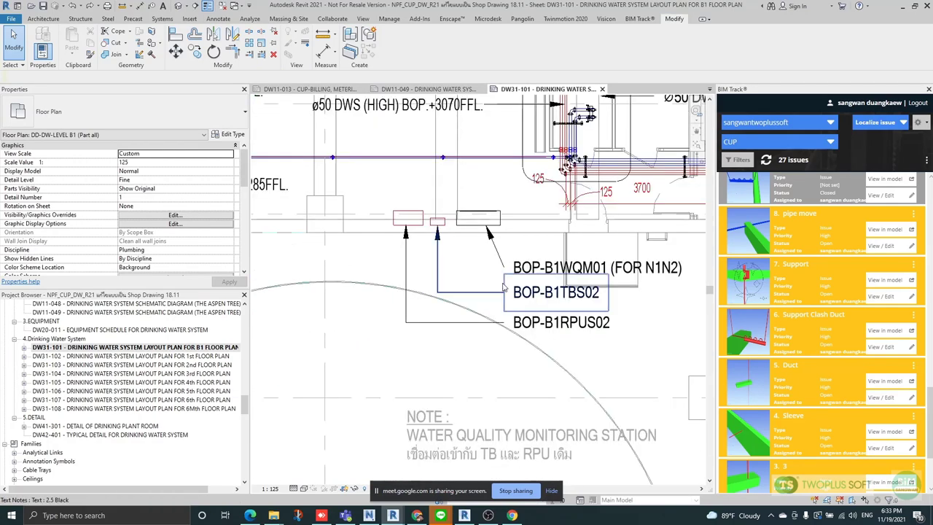
left_click(501, 264)
scroll(501, 263, "up", 2)
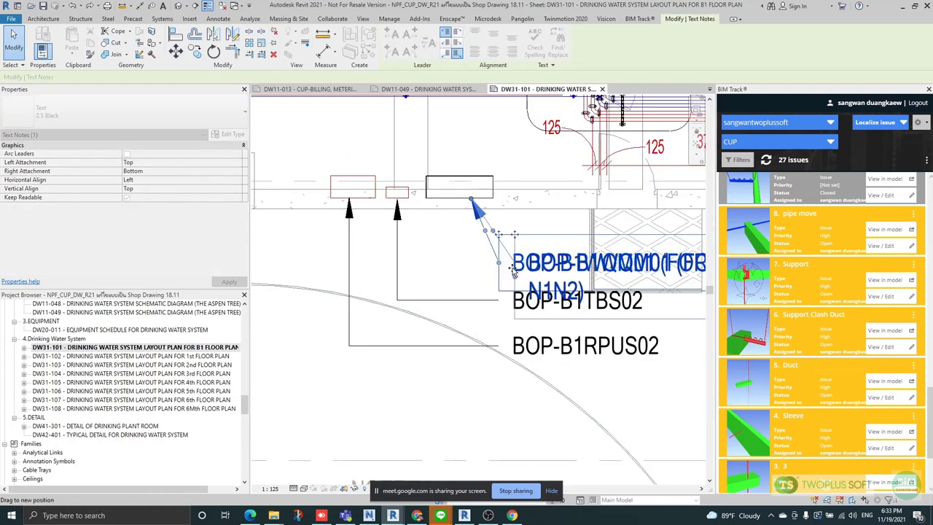
left_click_drag(493, 230, 471, 250)
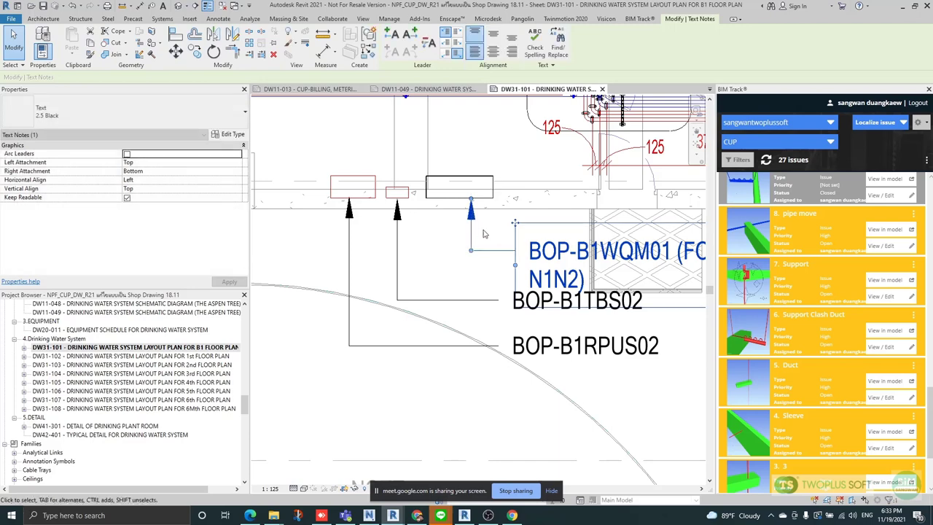
left_click(583, 204)
scroll(583, 204, "down", 2)
scroll(388, 208, "up", 1)
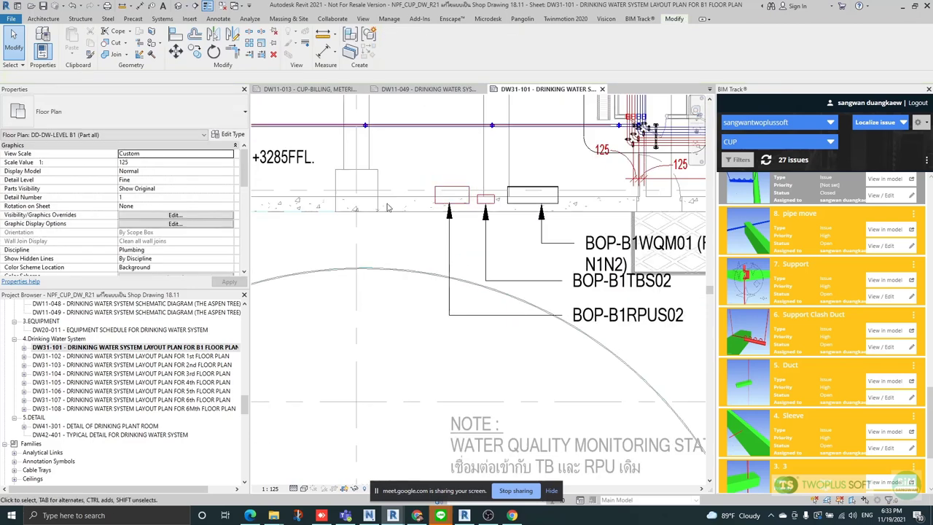
Move the RPU, TB and Water Quality Monitor equipment together up to the face of the wall.
scroll(460, 204, "up", 2)
left_click(445, 195)
left_click(548, 191, "ctrl")
left_click(175, 50)
scroll(452, 208, "up", 3)
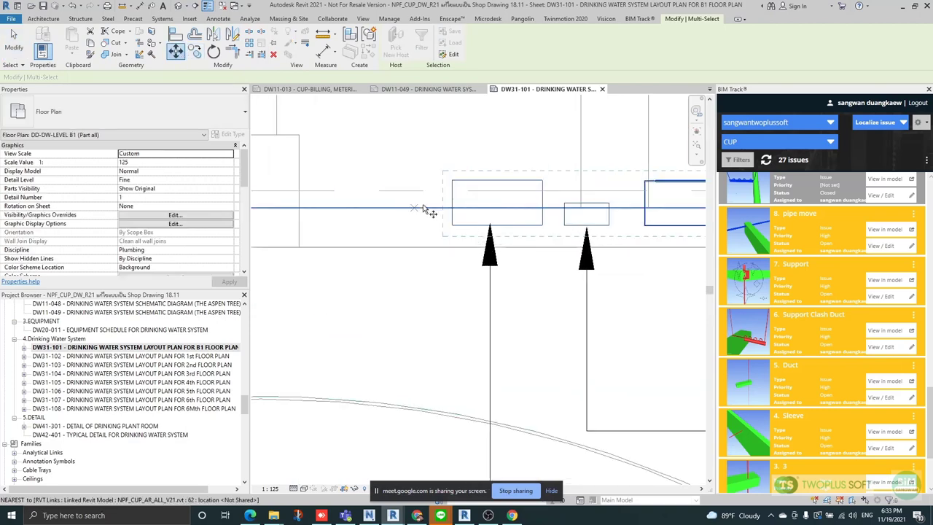
left_click(480, 209)
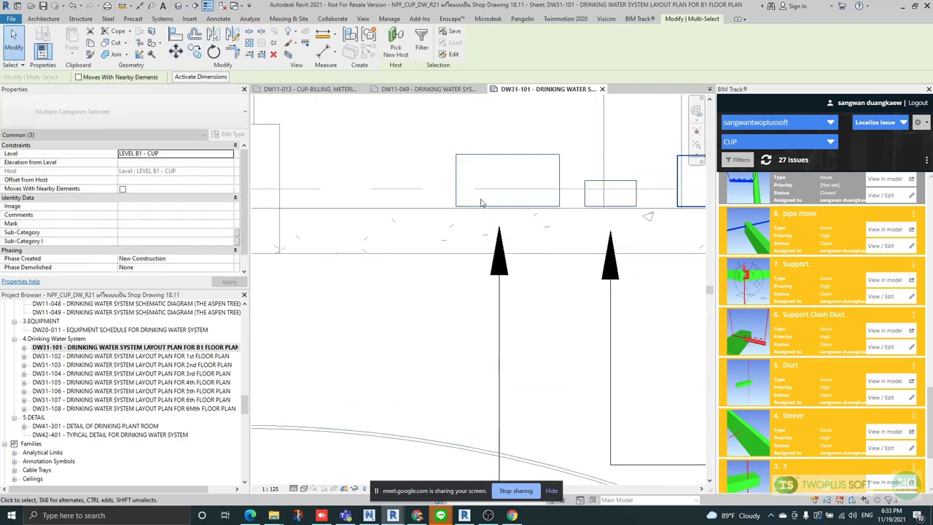
scroll(352, 213, "down", 2)
scroll(548, 190, "up", 2)
key("Escape")
scroll(493, 181, "down", 2)
key("a")
key("l")
scroll(443, 202, "up", 3)
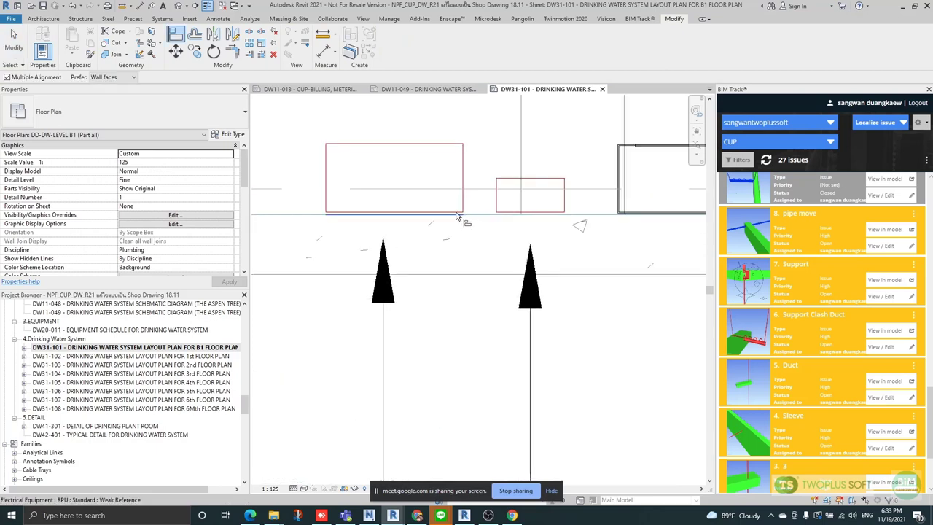
scroll(457, 219, "up", 2)
key("Escape")
Move the RPU equipment from its lower corner so its edge sits exactly on the wall line.
left_click(468, 180)
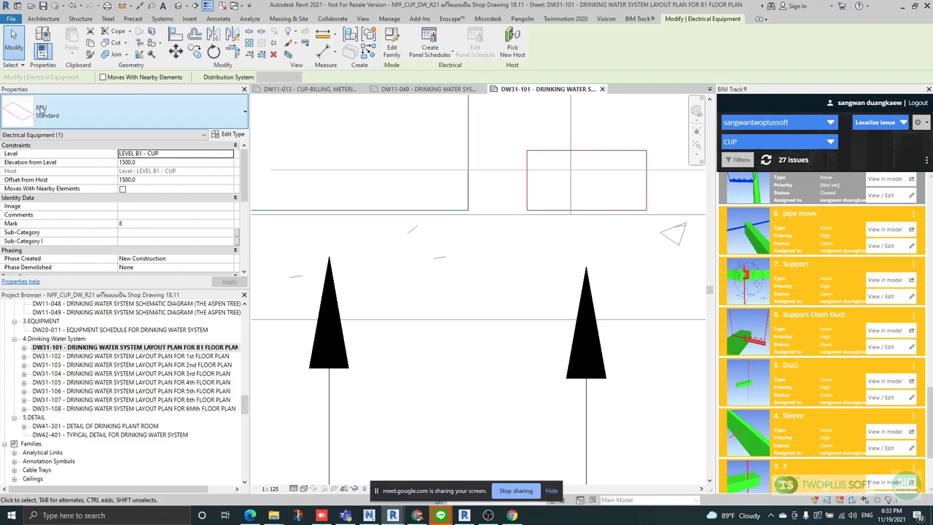
left_click(176, 50)
scroll(452, 204, "up", 3)
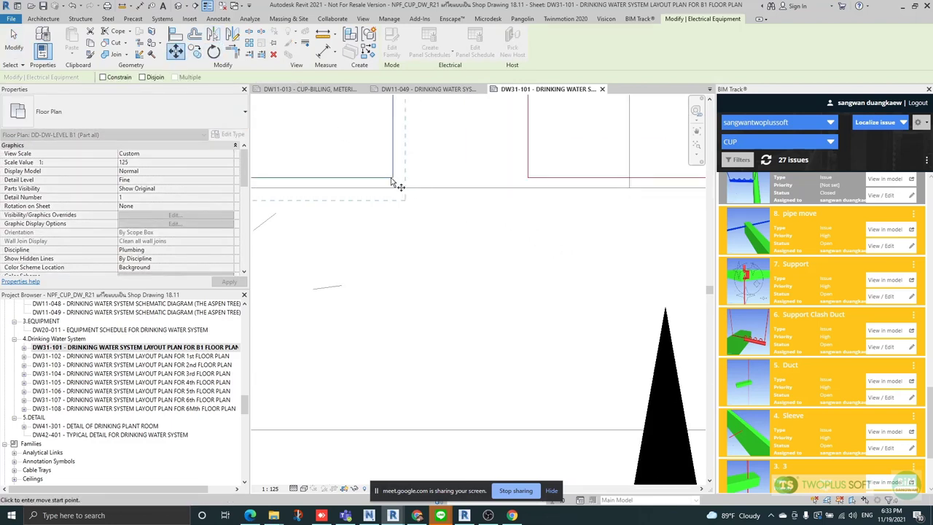
scroll(384, 180, "up", 2)
left_click(397, 176)
left_click(395, 191)
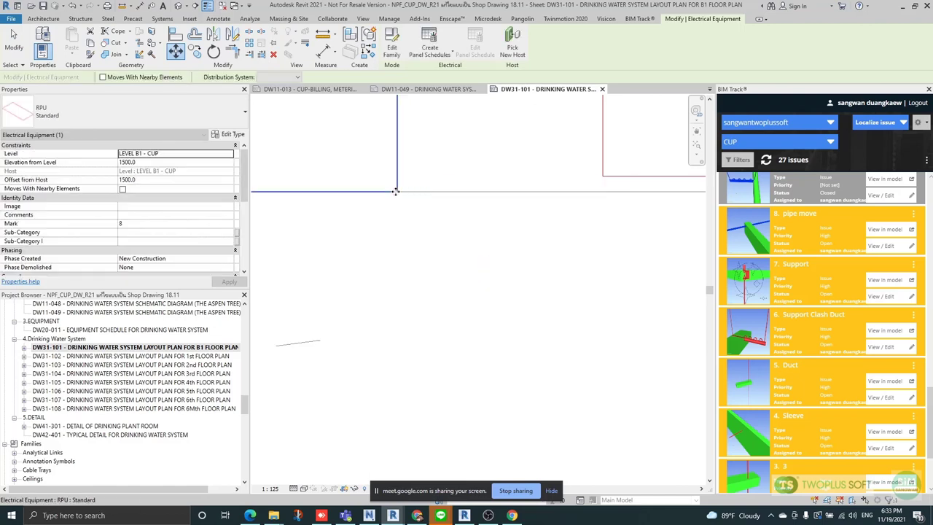
scroll(407, 194, "down", 4)
key("Escape")
Shift the TB and Water Quality Monitor equipment down so their lower edges sit on the wall line.
left_click(486, 190)
scroll(487, 190, "up", 1)
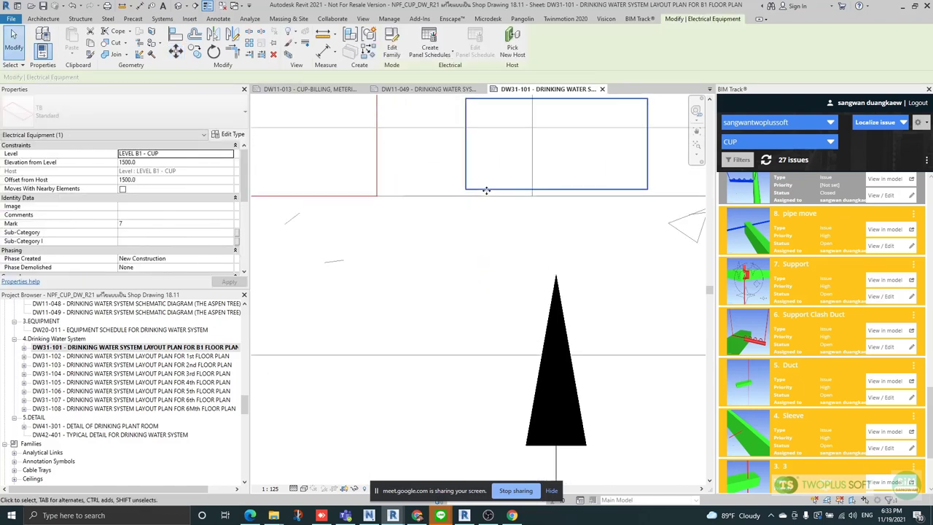
scroll(488, 191, "up", 2)
scroll(417, 184, "down", 2)
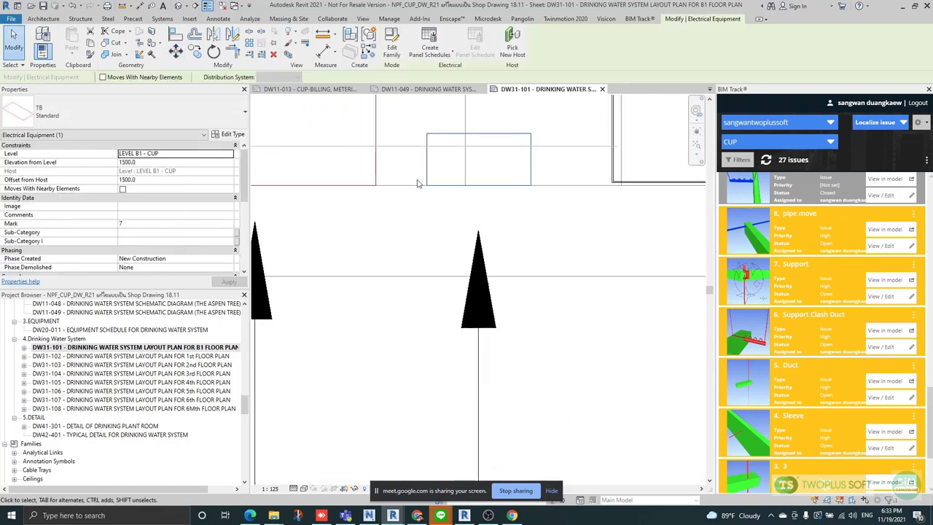
scroll(418, 184, "down", 2)
left_click(560, 180)
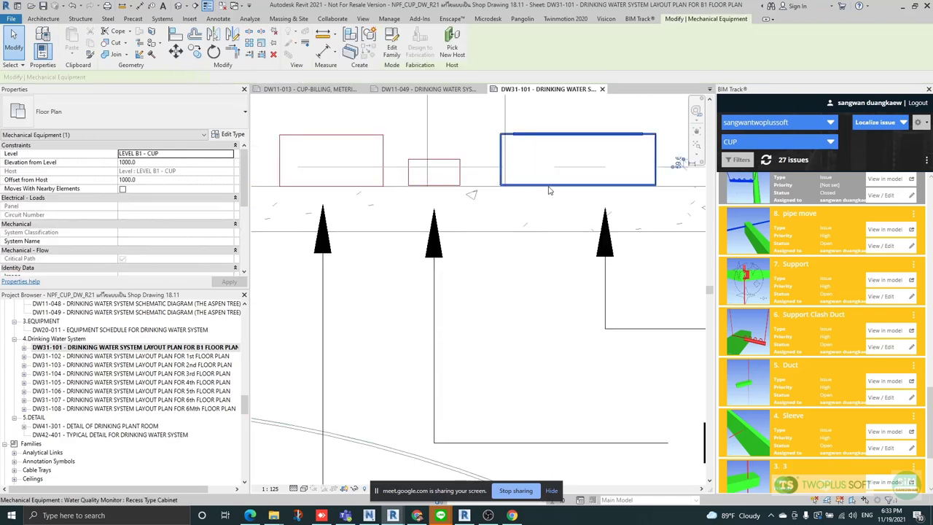
scroll(534, 190, "up", 3)
scroll(438, 259, "down", 6)
scroll(430, 240, "down", 2)
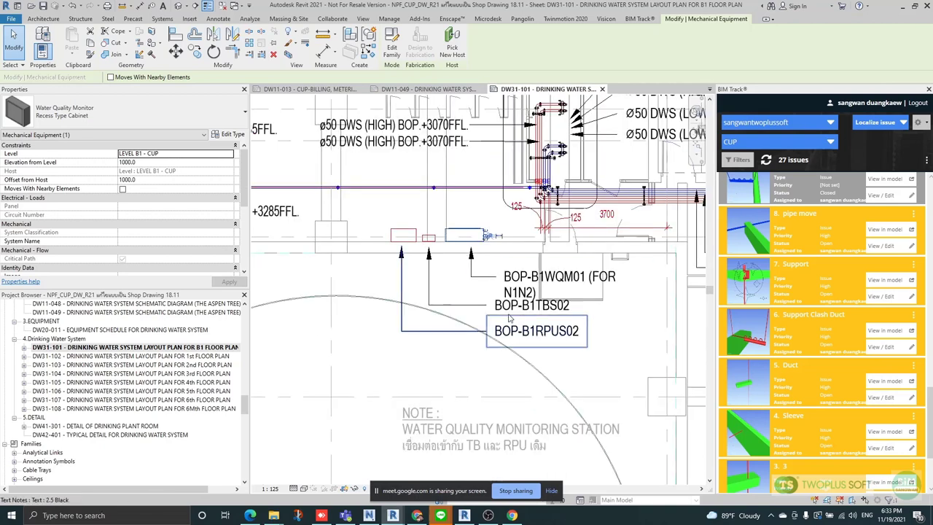
Adjust the leader of the BOP-B1TBS02 text note slightly downward below the BOP-B1WQM01 note.
left_click(538, 304)
scroll(541, 296, "up", 2)
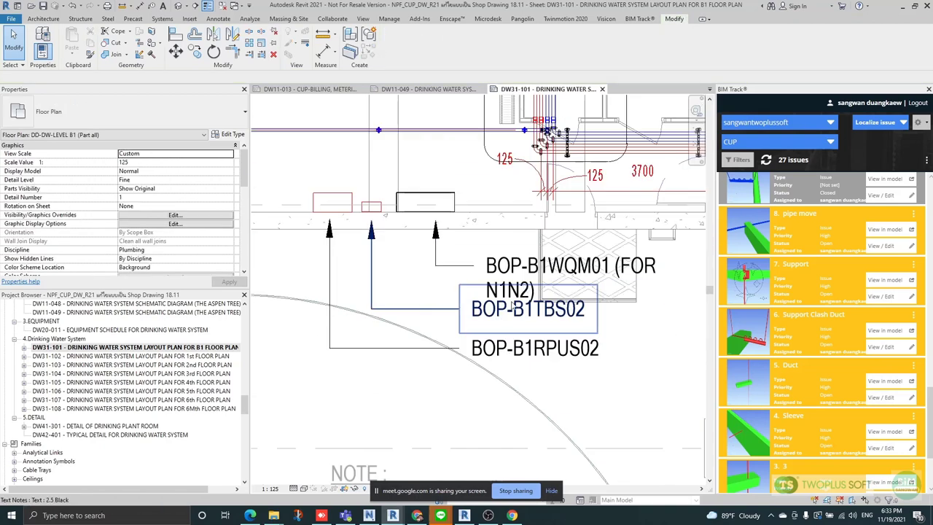
scroll(506, 330, "up", 3)
left_click_drag(434, 261, 434, 274)
scroll(435, 274, "down", 1)
left_click(453, 272)
Review the BOP.+3020FFL pipe tags and dimensions along the vertical DWS run near the stair.
scroll(453, 271, "down", 6)
middle_click_drag(511, 337, 366, 290)
scroll(643, 211, "up", 5)
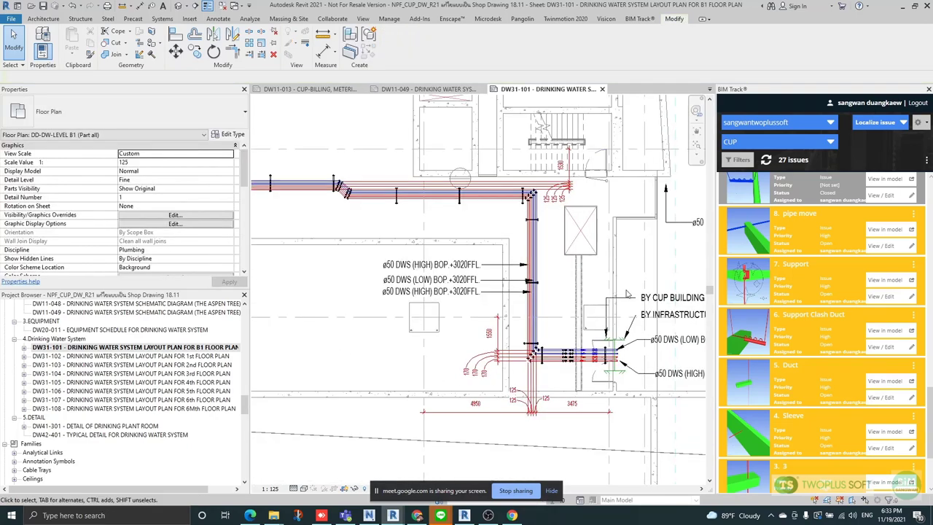
scroll(580, 294, "up", 4)
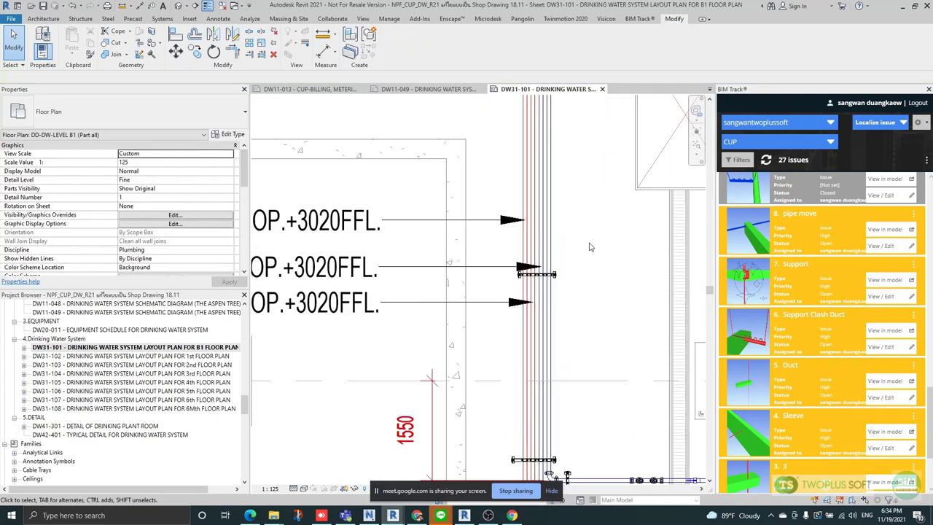
scroll(538, 274, "up", 3)
scroll(603, 292, "down", 7)
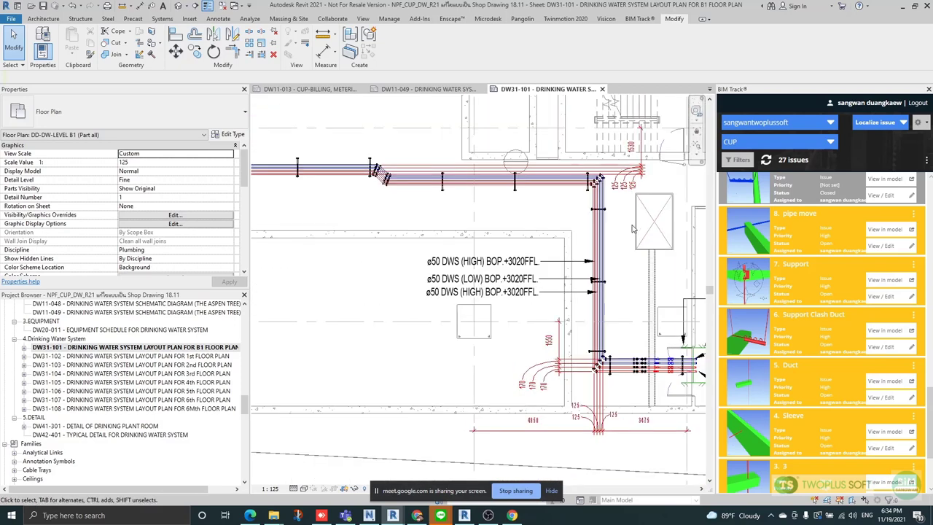
scroll(627, 255, "down", 3)
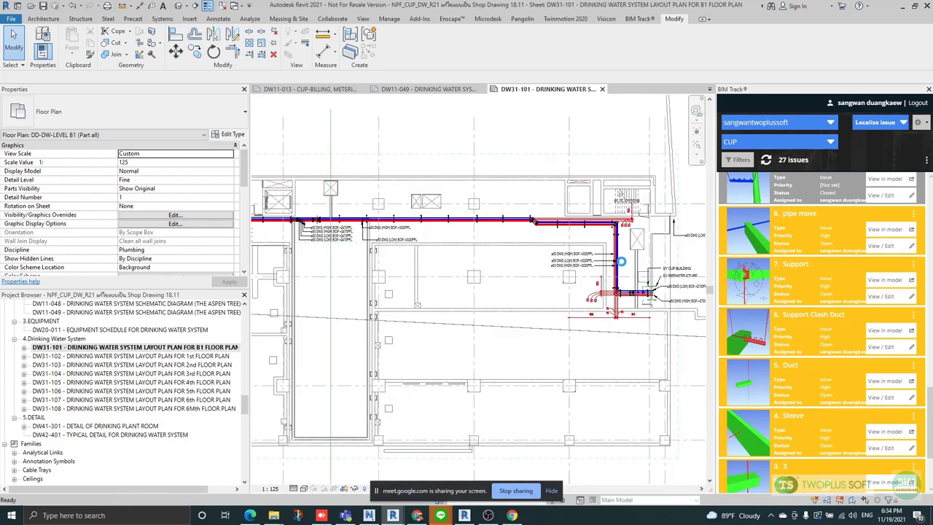
Delete the DWS (HIGH) and DWS (LOW) BOP.+3020FFL tags below the horizontal pipe run, beside the BOP.+2470FFL tags.
scroll(355, 222, "up", 8)
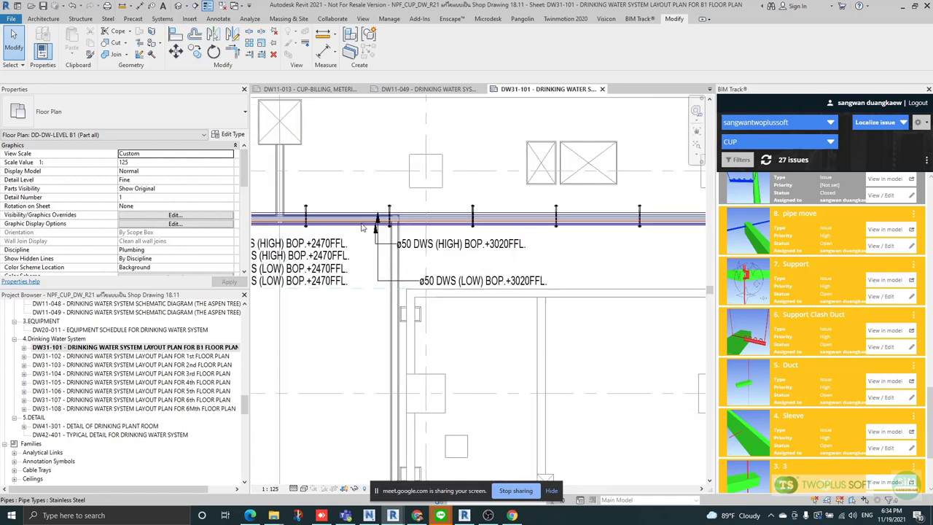
left_click(586, 283)
left_click_drag(433, 223, 430, 268)
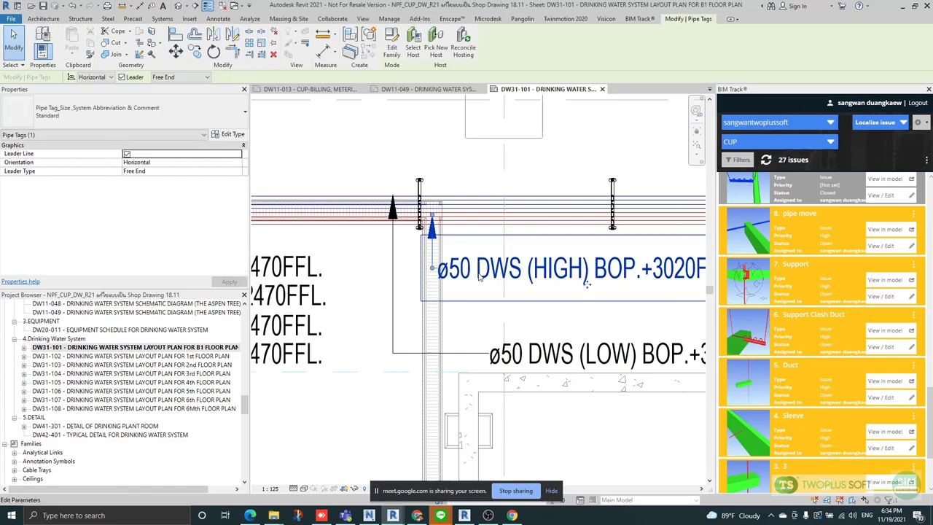
scroll(480, 277, "down", 4)
key("Delete")
left_click(497, 293)
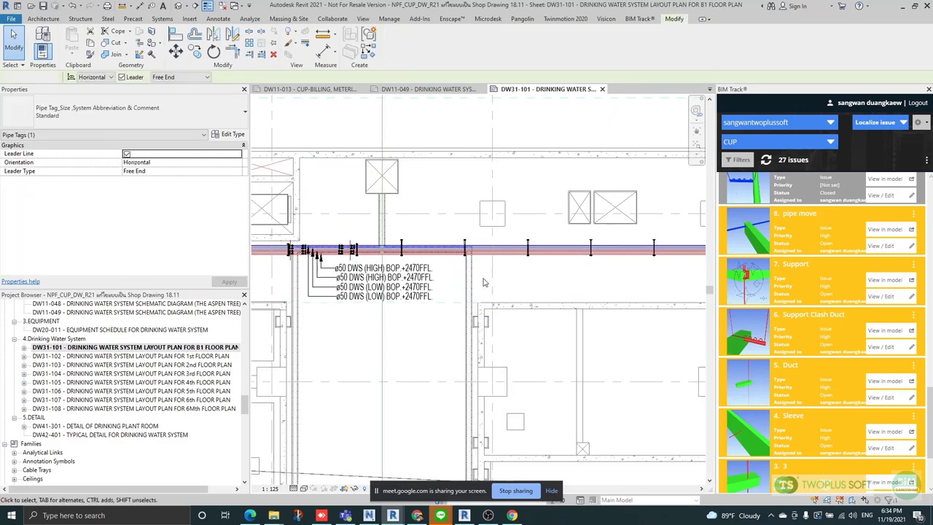
key("Delete")
Examine the DWS pipe run from the angled offset around the corner to the dimensioned branch with valves.
scroll(345, 235, "down", 5)
scroll(467, 245, "up", 8)
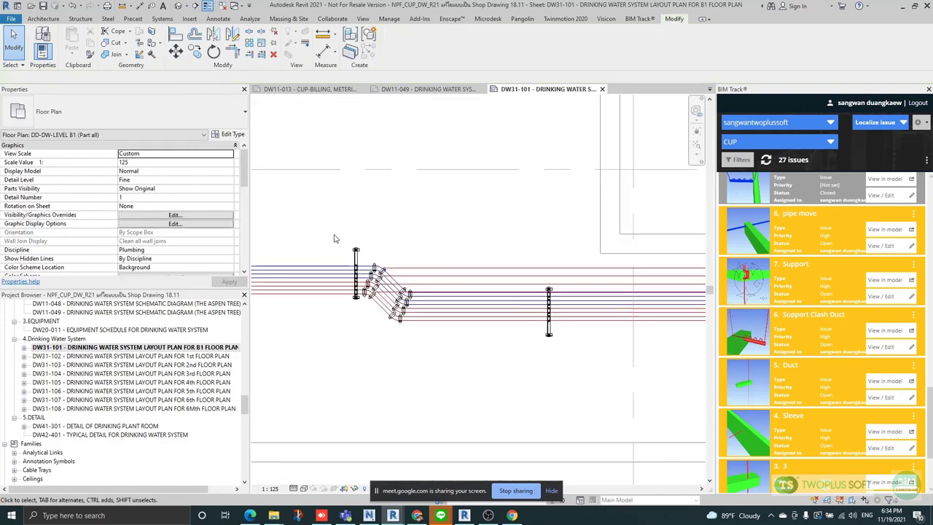
scroll(356, 248, "down", 4)
scroll(337, 248, "up", 3)
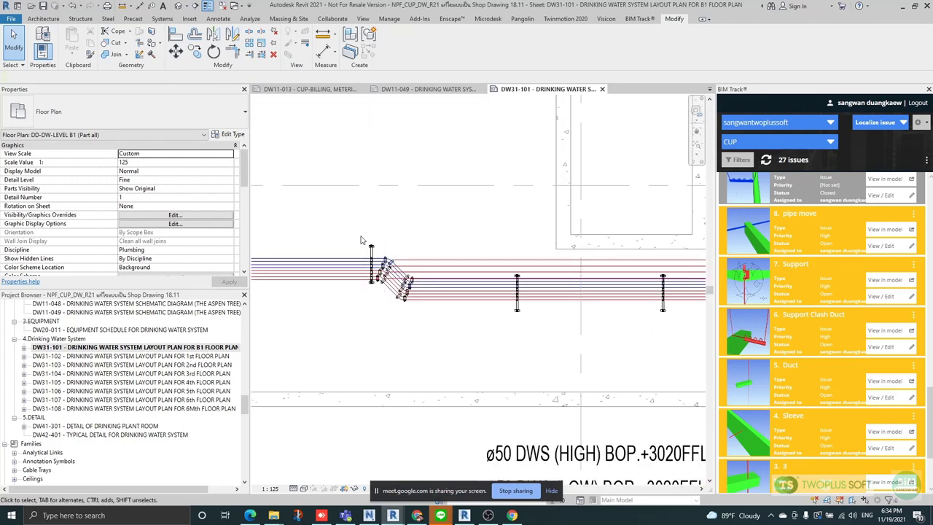
scroll(340, 277, "down", 3)
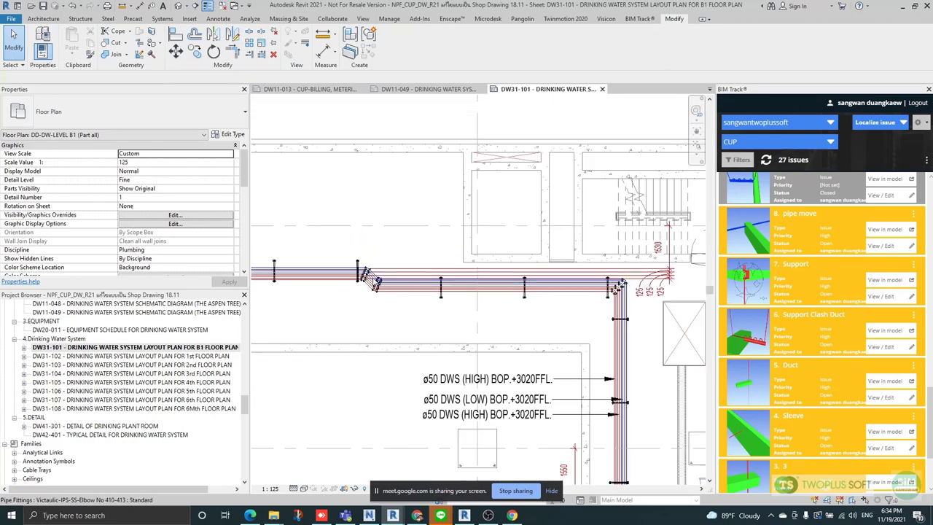
scroll(358, 265, "up", 2)
scroll(394, 292, "down", 2)
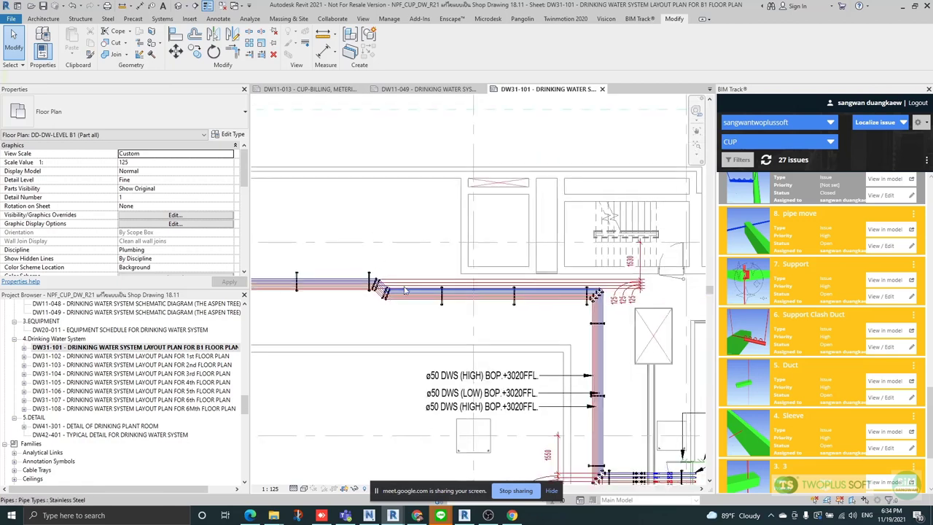
middle_click_drag(391, 301, 619, 265)
scroll(619, 265, "down", 3)
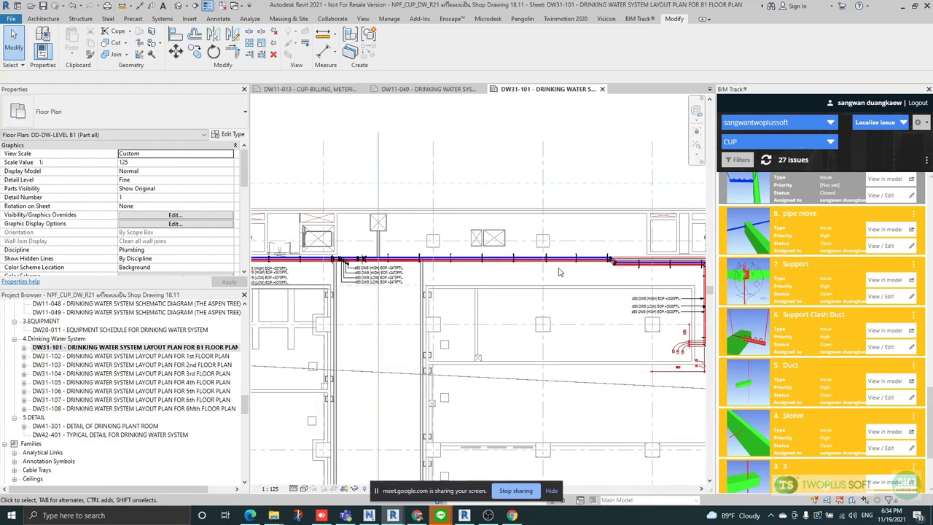
scroll(640, 270, "up", 5)
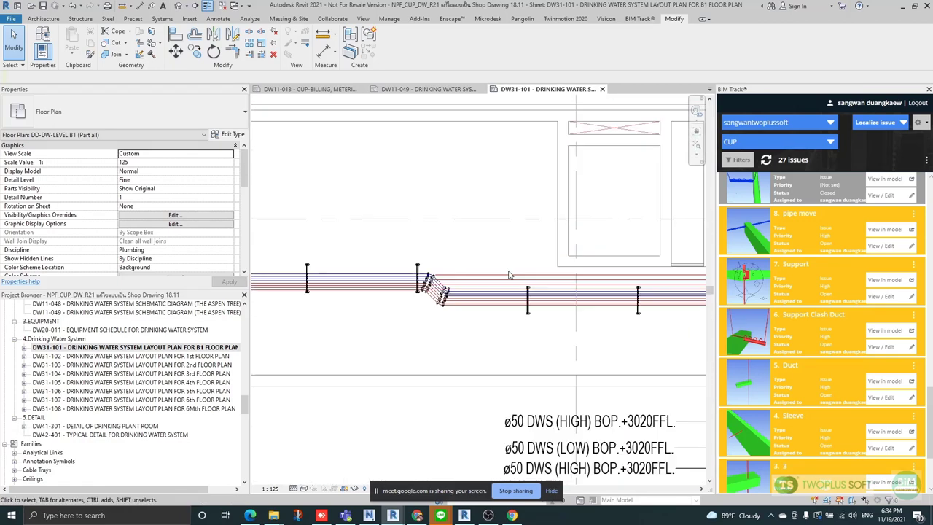
scroll(473, 307, "up", 2)
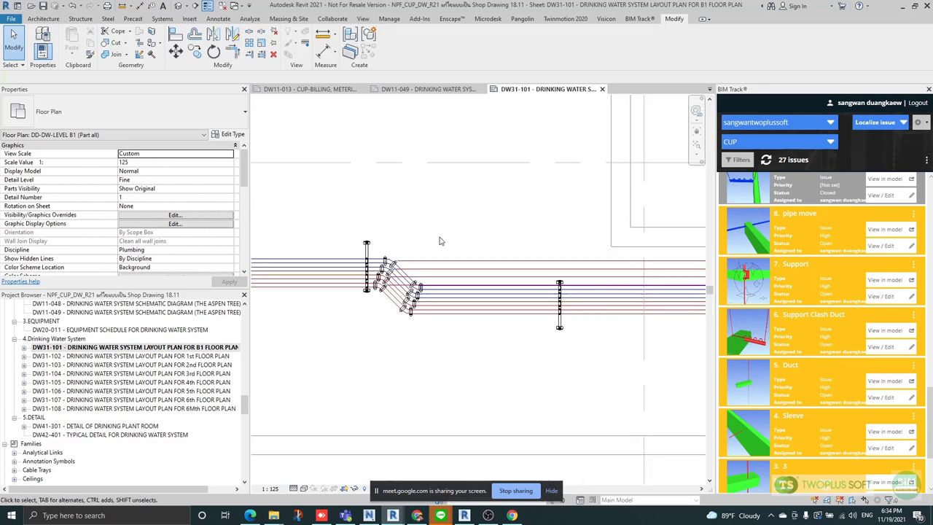
scroll(545, 277, "down", 6)
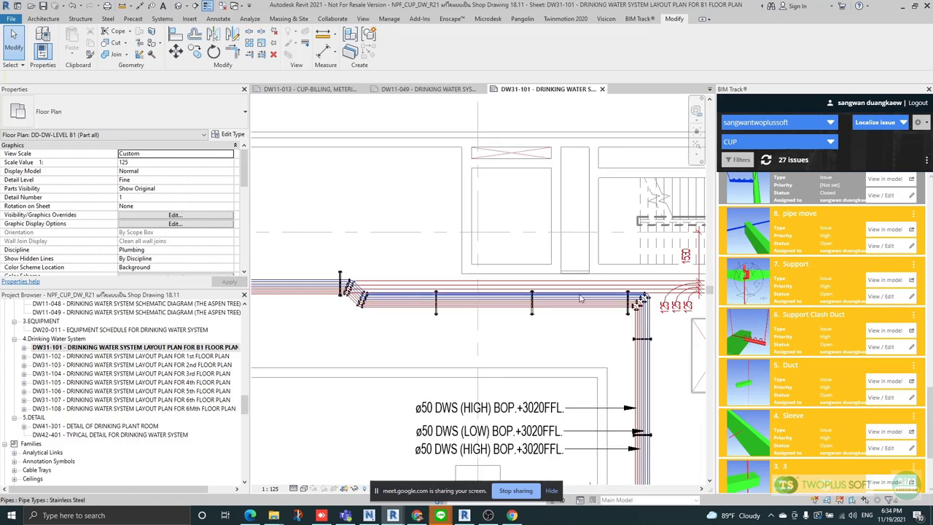
scroll(554, 302, "up", 2)
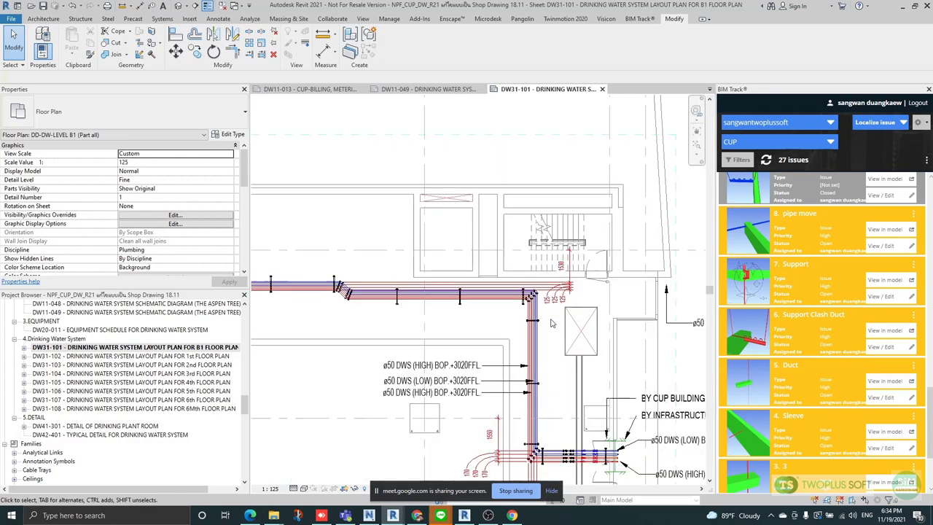
scroll(512, 293, "up", 4)
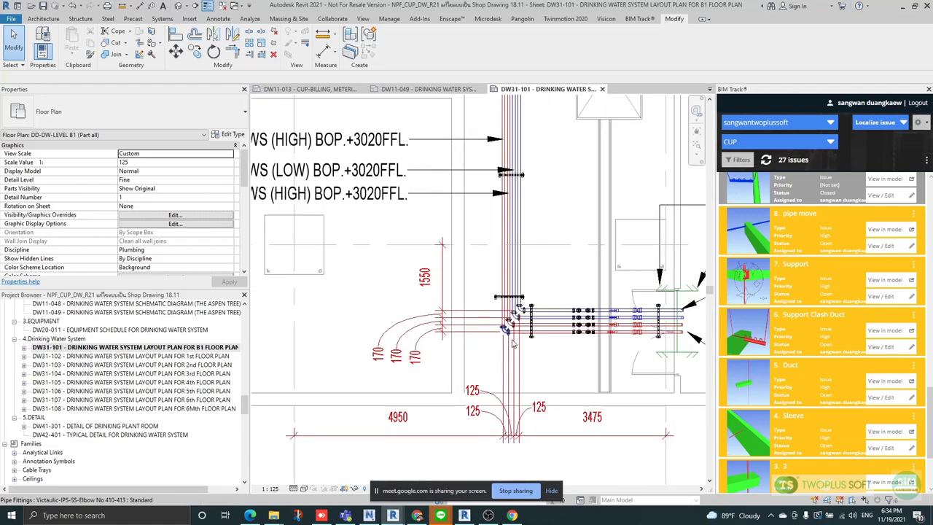
scroll(532, 281, "down", 4)
scroll(541, 272, "up", 1)
scroll(540, 272, "up", 4)
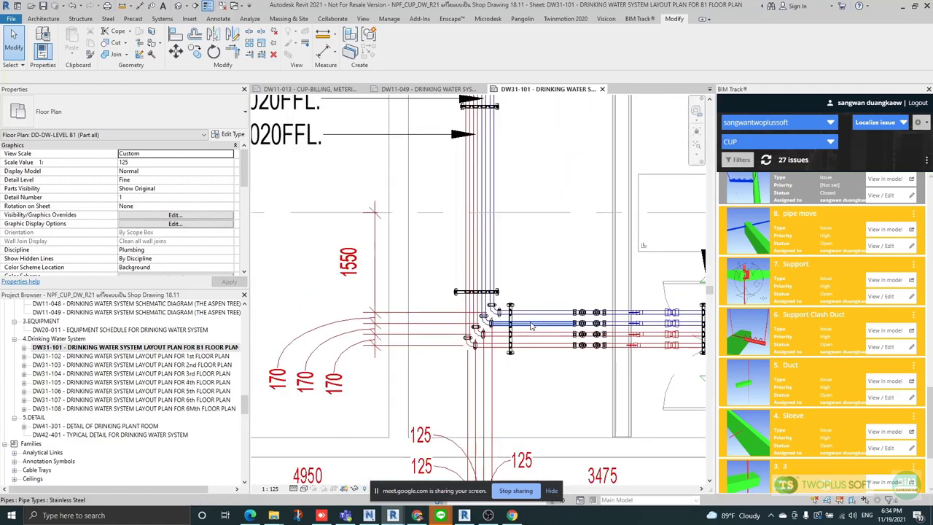
Switch from the drinking water project to the 3D view of the ITP_EE_Day 09 (19.11.2021) electrical project.
scroll(509, 305, "down", 4)
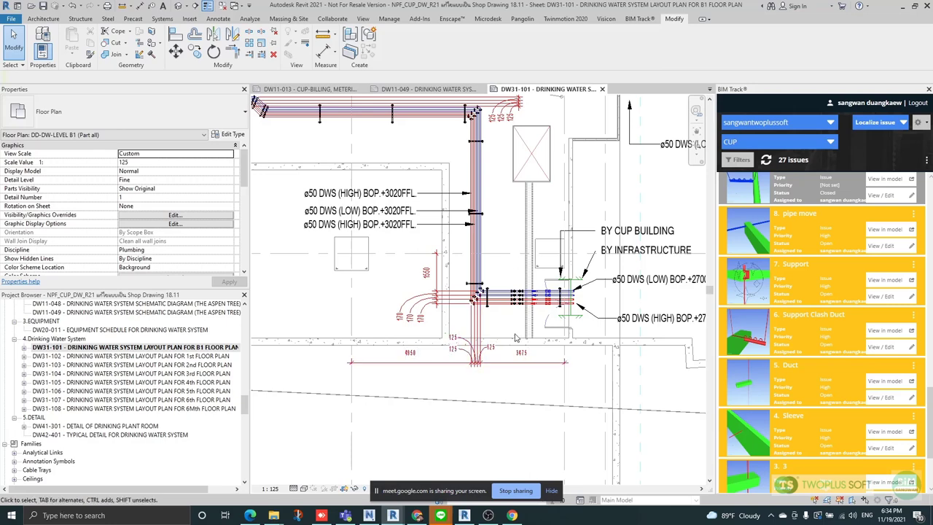
middle_click_drag(515, 343, 530, 264)
scroll(538, 250, "up", 5)
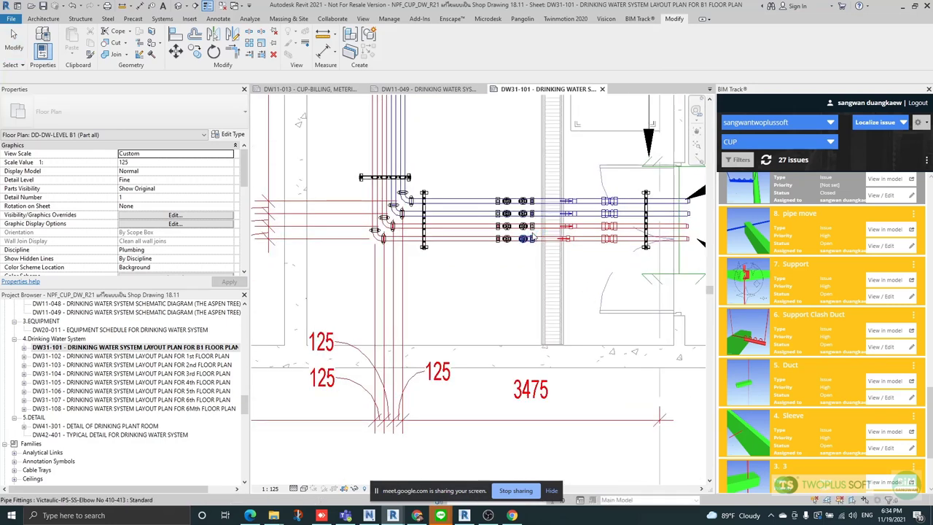
mouse_move(464, 515)
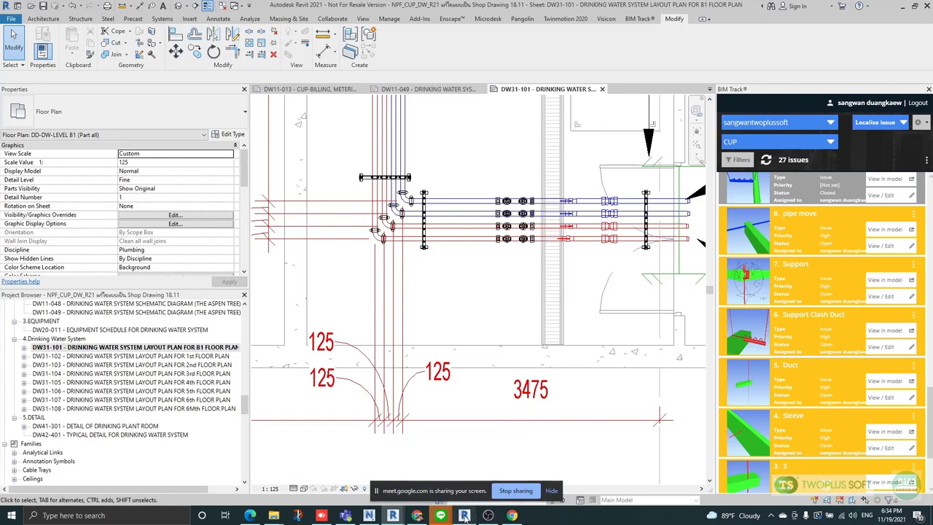
left_click(485, 466)
scroll(479, 333, "up", 2)
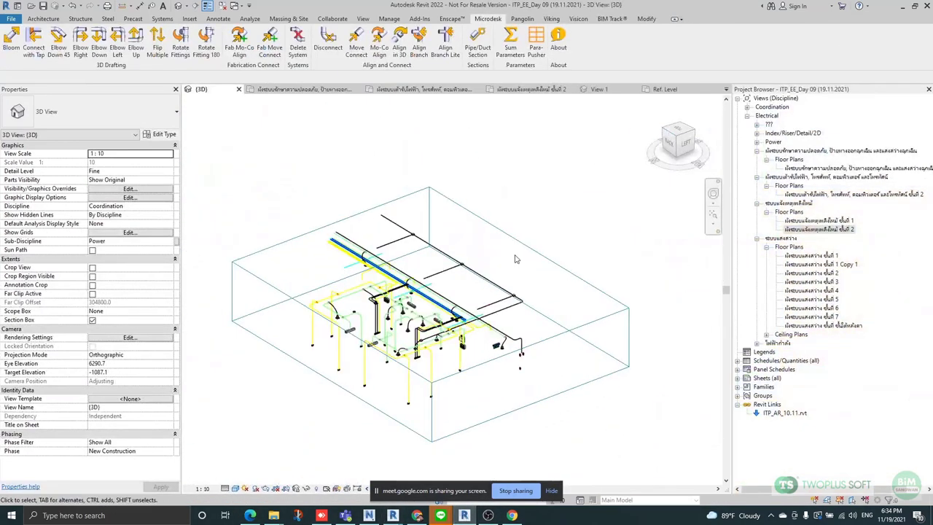
Inspect the properties of the fire alarm conduit that runs from beneath the cable tray to the rounded corner of the loop.
scroll(532, 306, "up", 5)
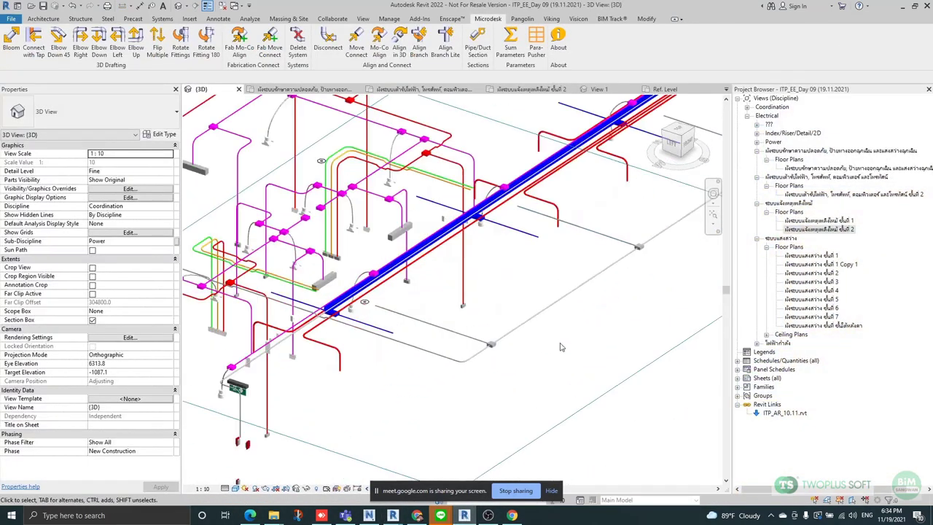
middle_click_drag(561, 350, 482, 396, "shift")
scroll(426, 346, "up", 3)
left_click(421, 336)
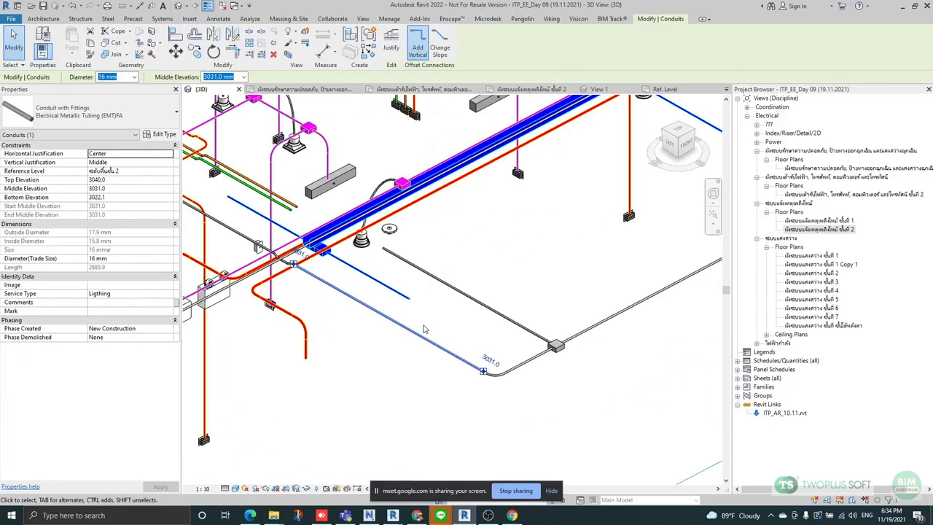
scroll(558, 305, "down", 2)
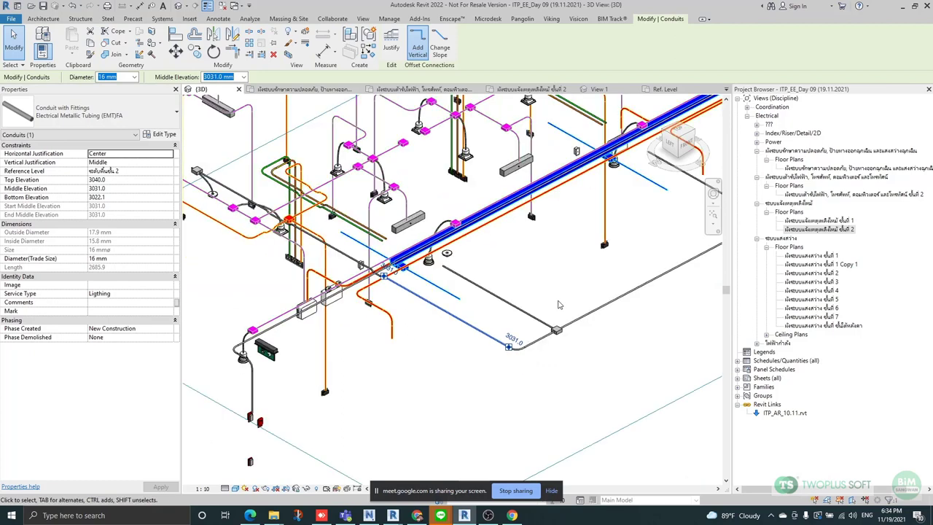
left_click(546, 268)
middle_click_drag(536, 311, 535, 335, "shift")
Inspect the Service Type of the Data and TV conduits for comparison with the fire alarm conduit.
scroll(331, 244, "up", 2)
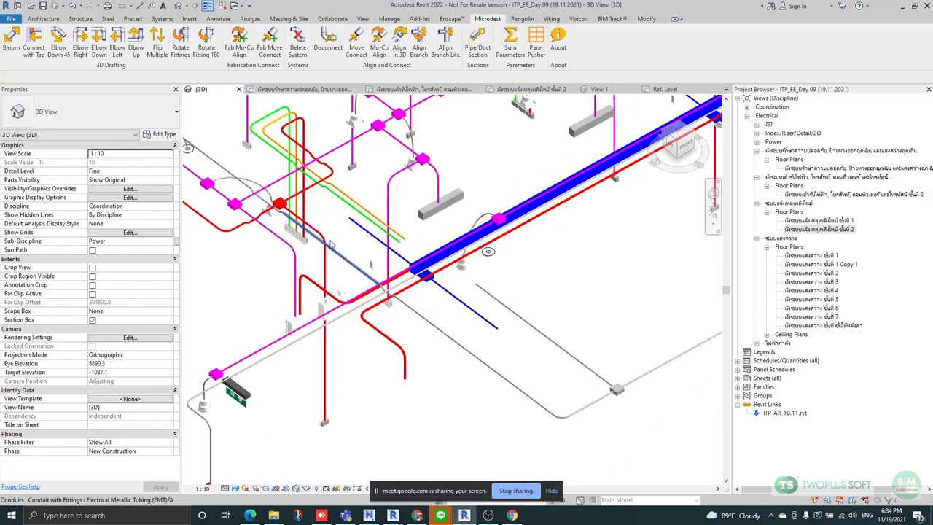
scroll(331, 244, "up", 1)
left_click(351, 187)
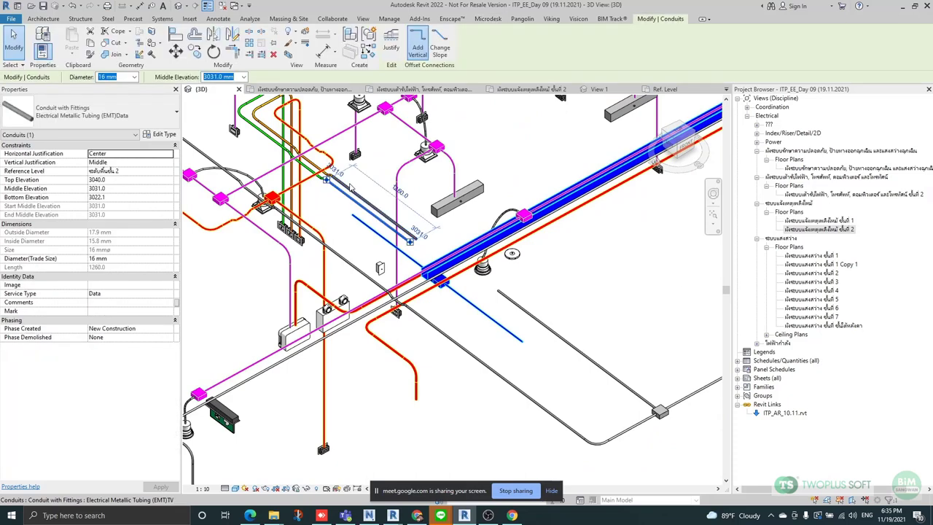
scroll(350, 185, "up", 2)
left_click(351, 188)
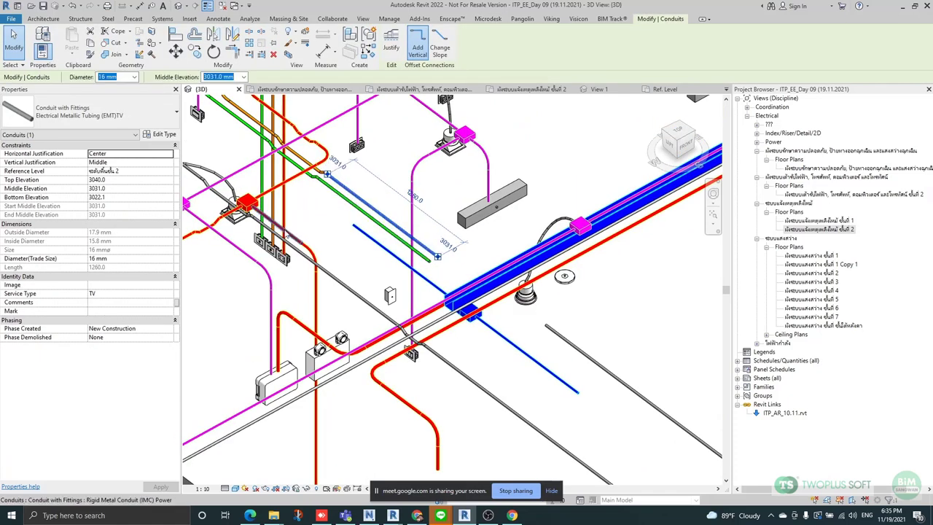
left_click(478, 387)
left_click(478, 387)
scroll(479, 358, "down", 2)
left_click(450, 402)
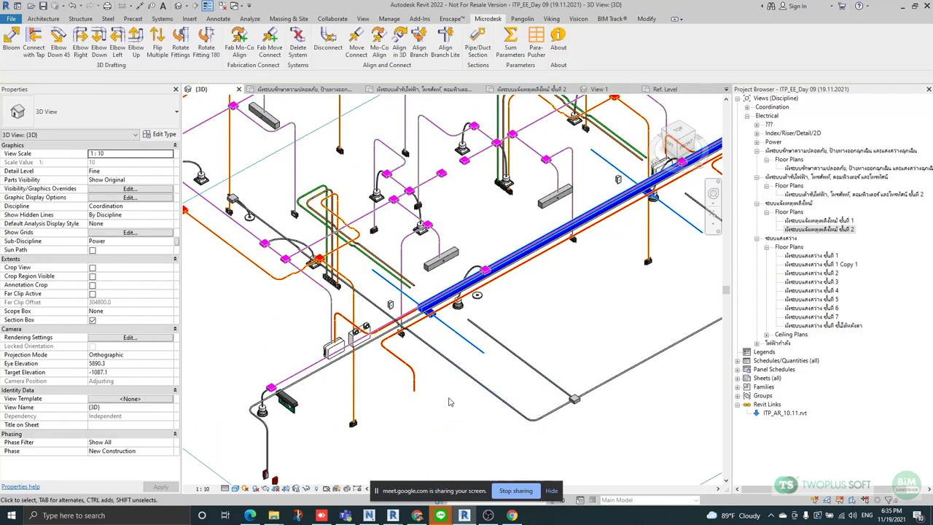
Review the Service Type filters and their pattern colours in the 3D view's visibility and graphic overrides.
key("v")
key("g")
left_click(464, 135)
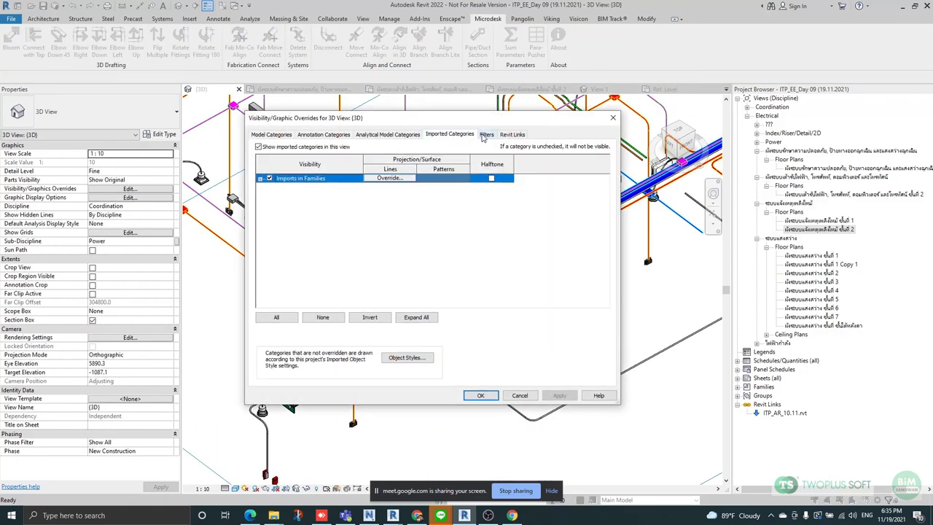
left_click(484, 136)
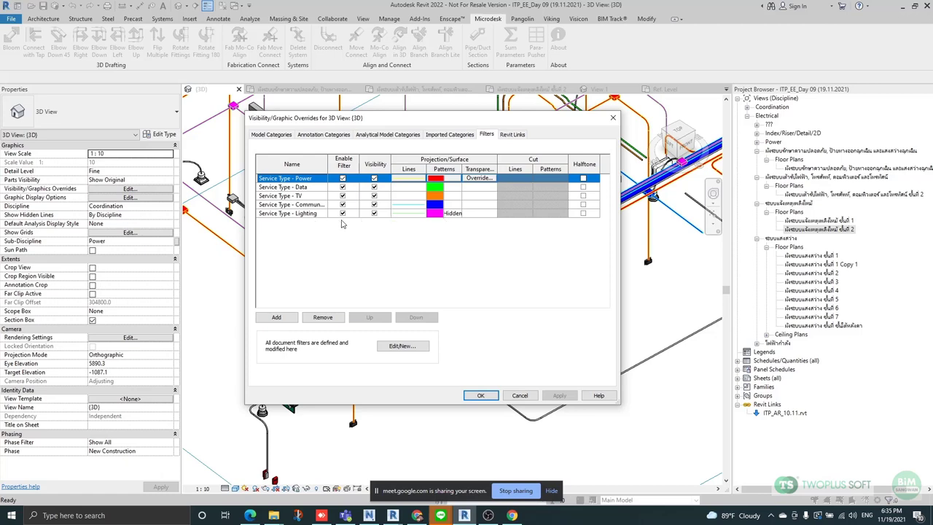
left_click(480, 395)
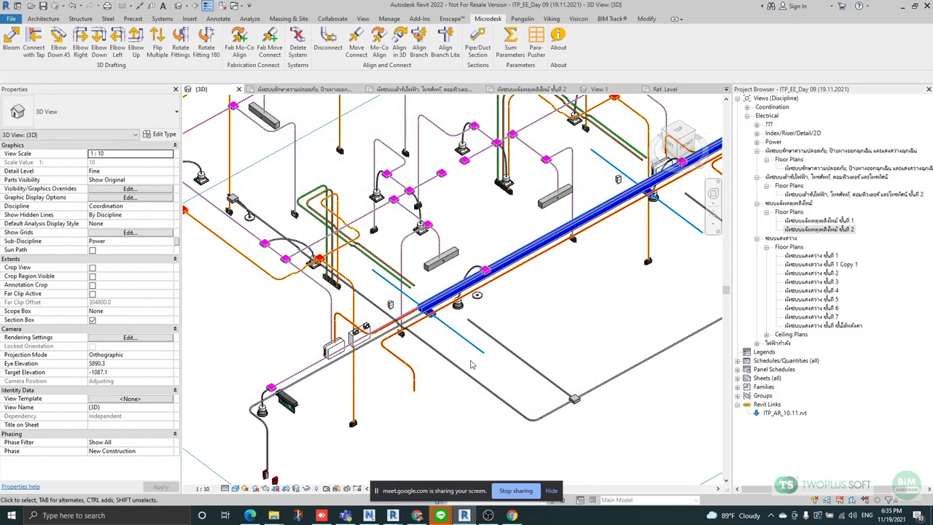
Check the Service Type parameter of the fire alarm conduit leading to the rounded corner of the loop.
left_click(459, 366)
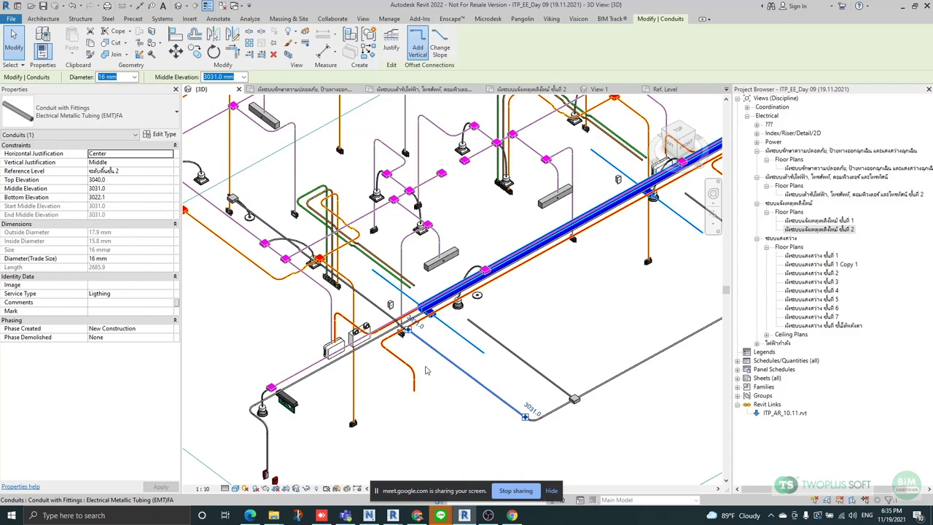
left_click(171, 296)
left_click(170, 294)
left_click(430, 335)
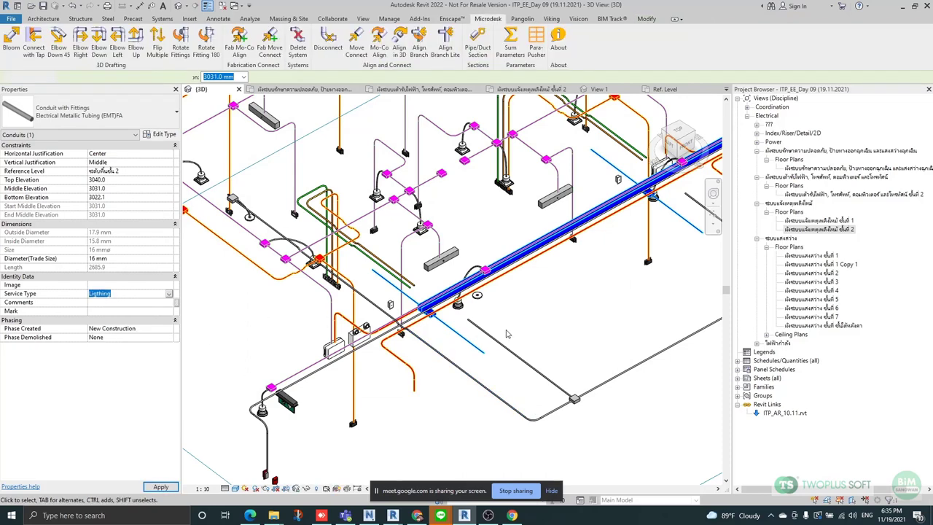
Set the Service Type of the fire alarm conduits and elbow around the loop's rounded corner to Fire.
scroll(570, 430, "up", 4)
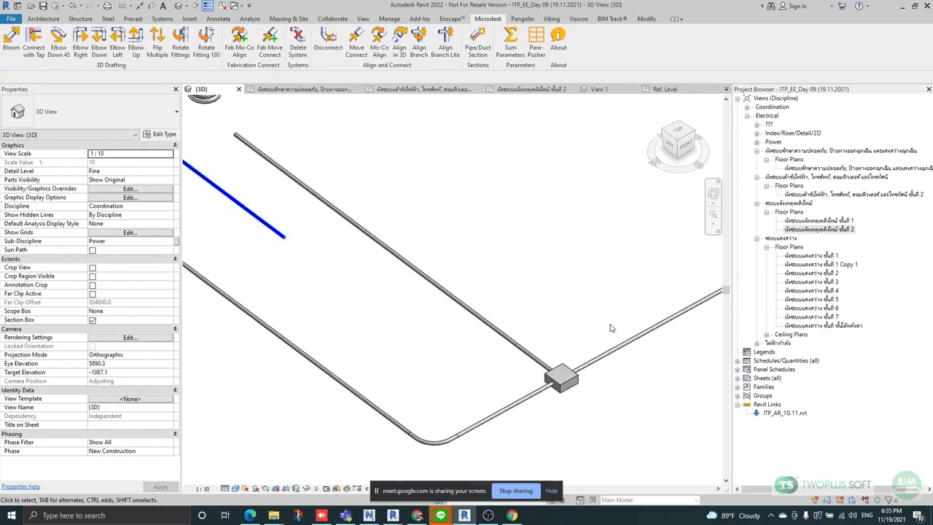
scroll(592, 368, "down", 5)
middle_click_drag(542, 377, 540, 318, "shift")
scroll(549, 317, "up", 2)
left_click_drag(549, 318, 487, 423)
left_click(545, 283)
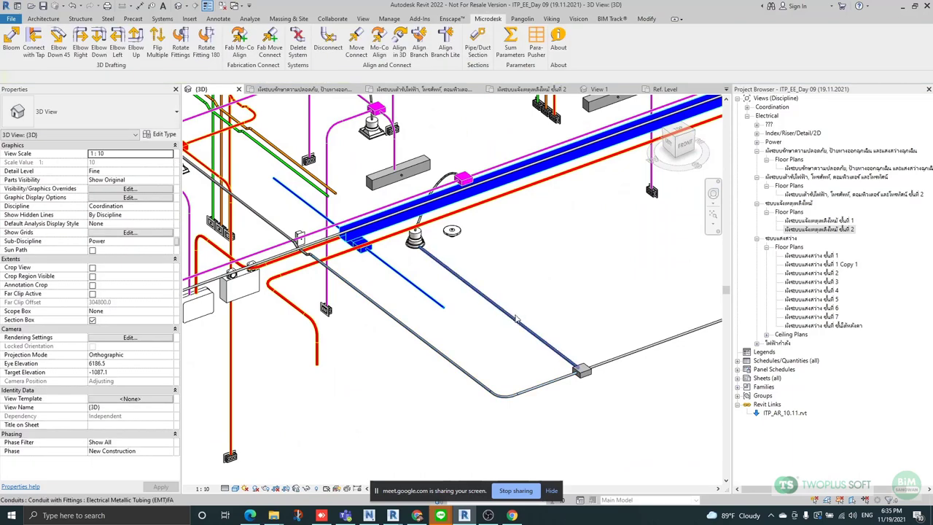
left_click(515, 315)
left_click(529, 292)
left_click_drag(562, 321, 485, 410)
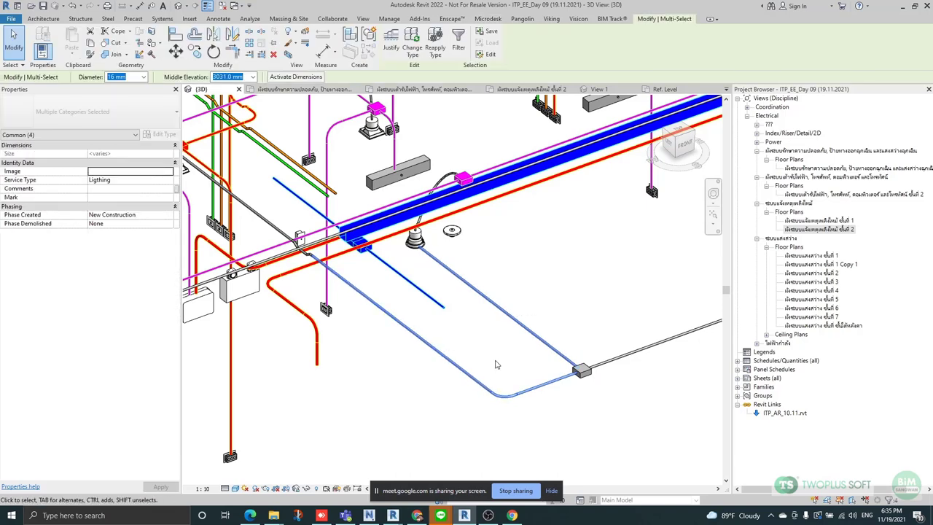
middle_click_drag(500, 355, 467, 350, "shift")
left_click(146, 180)
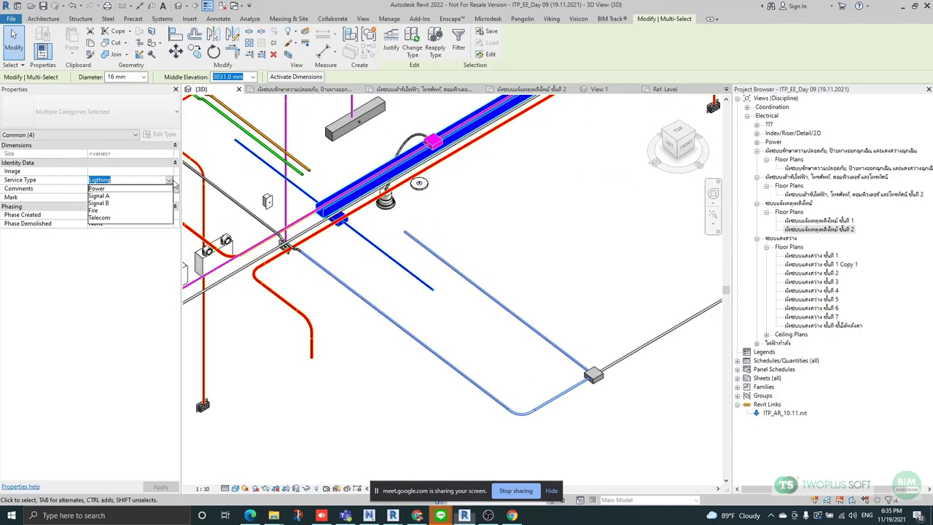
left_click(98, 210)
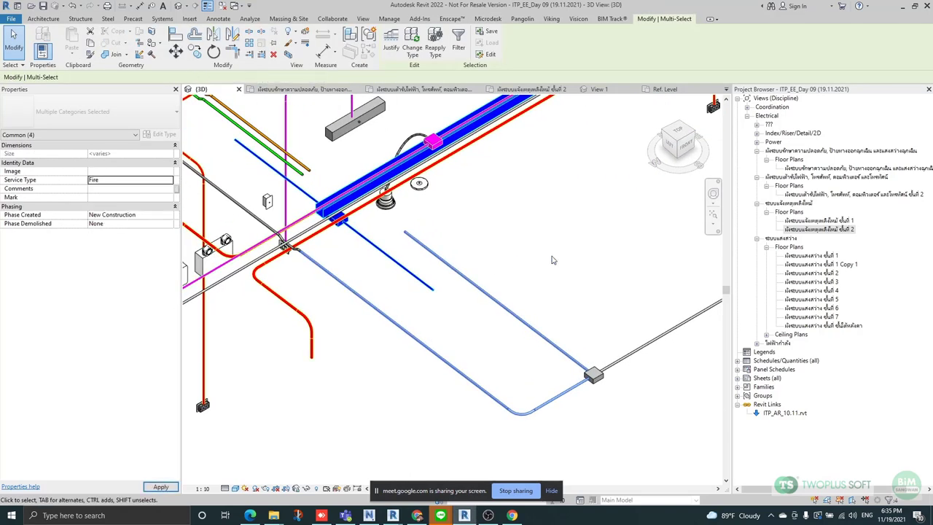
left_click_drag(635, 270, 551, 388)
scroll(438, 391, "down", 2)
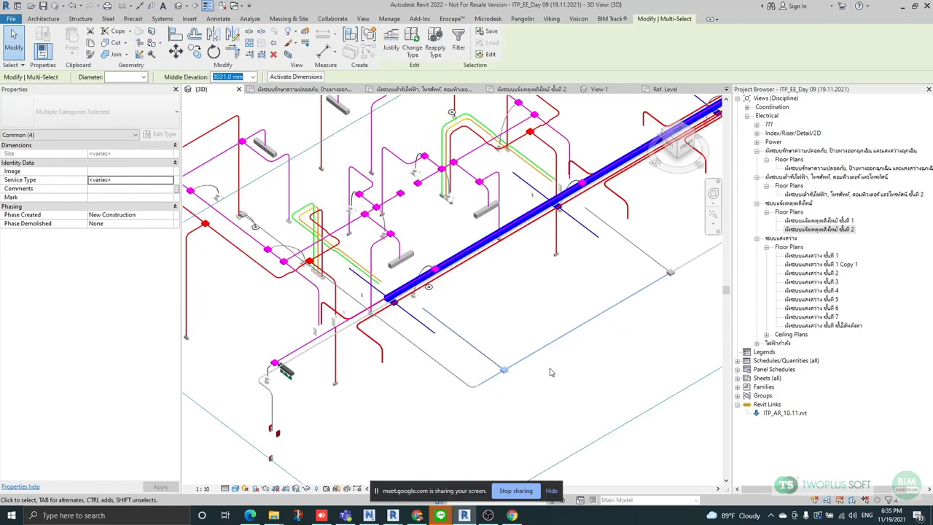
scroll(619, 344, "up", 1)
key("Escape")
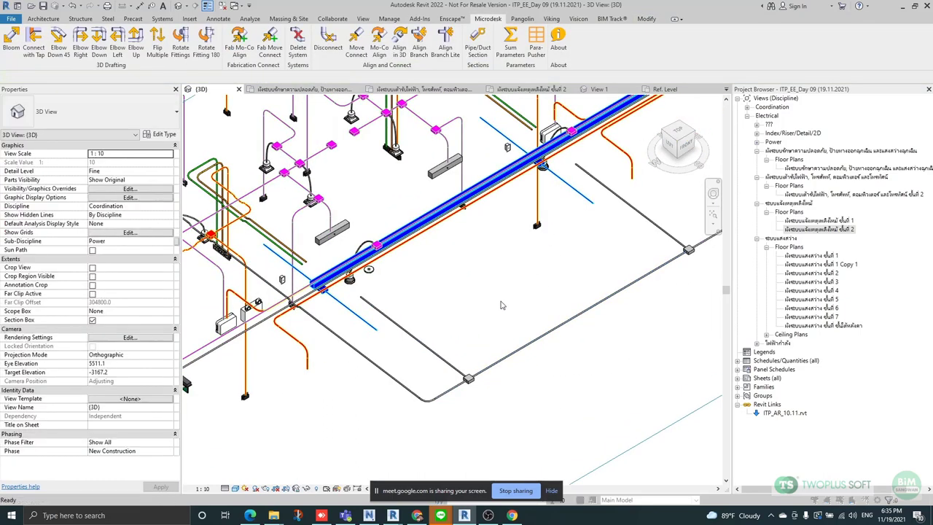
Hide the Power, Data, TV, Commun... and Lighting Service Type filter elements in the 3D view.
key("v")
key("g")
left_click(485, 135)
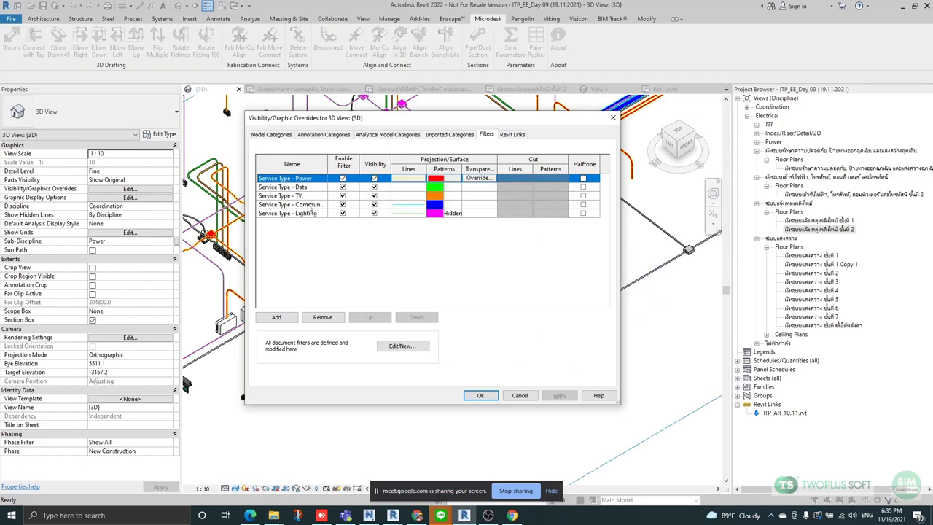
left_click(374, 186)
left_click(374, 196)
left_click(374, 204)
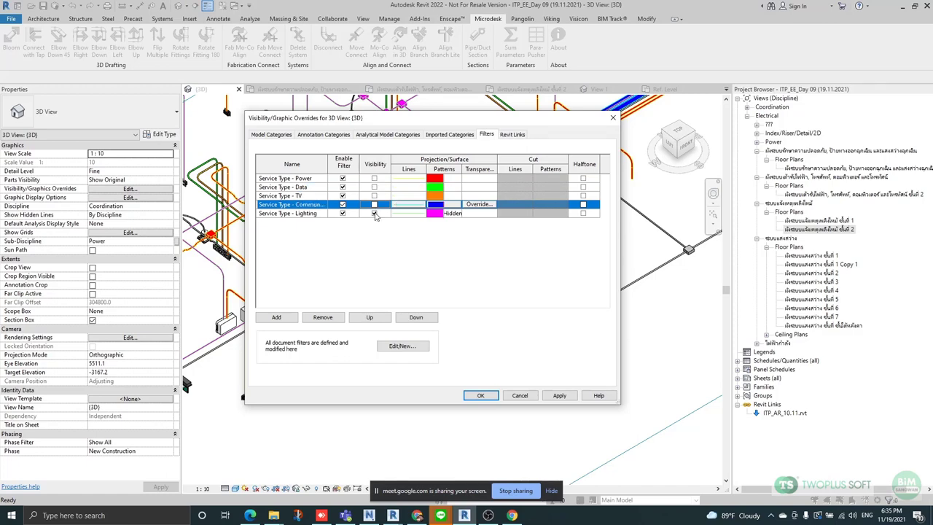
left_click(374, 213)
left_click(559, 395)
left_click(480, 395)
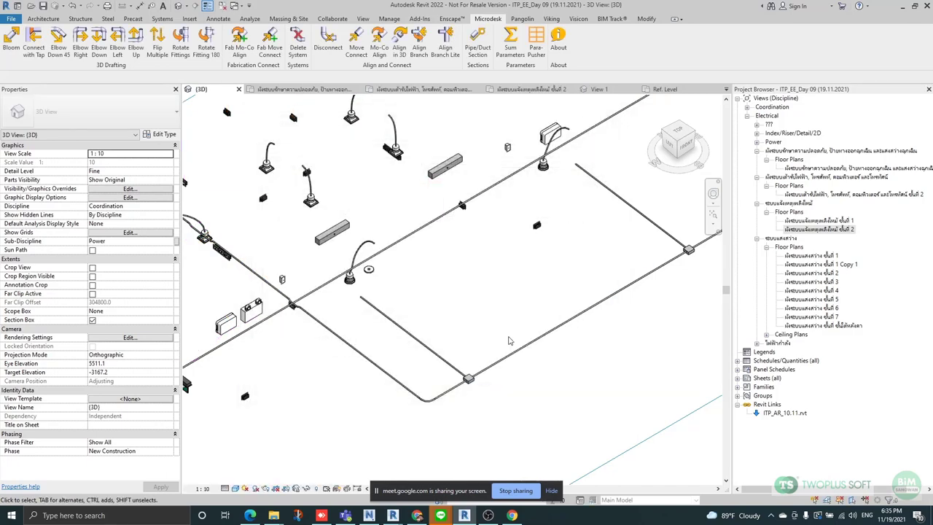
Set the Service Type of the fire alarm loop conduits, junction box, branch and crossing main conduits to Fire.
middle_click_drag(469, 385, 465, 250, "shift")
scroll(464, 250, "down", 2)
middle_click_drag(493, 300, 469, 302, "shift")
scroll(468, 302, "up", 2)
left_click_drag(479, 321, 382, 391)
left_click_drag(389, 360, 389, 360)
scroll(389, 328, "up", 5)
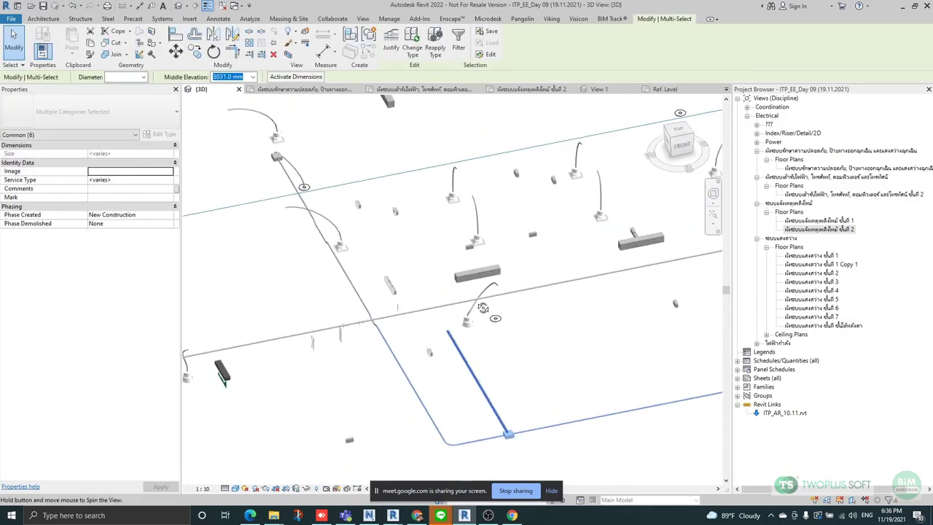
left_click_drag(388, 305, 364, 340, "ctrl")
scroll(472, 315, "down", 1)
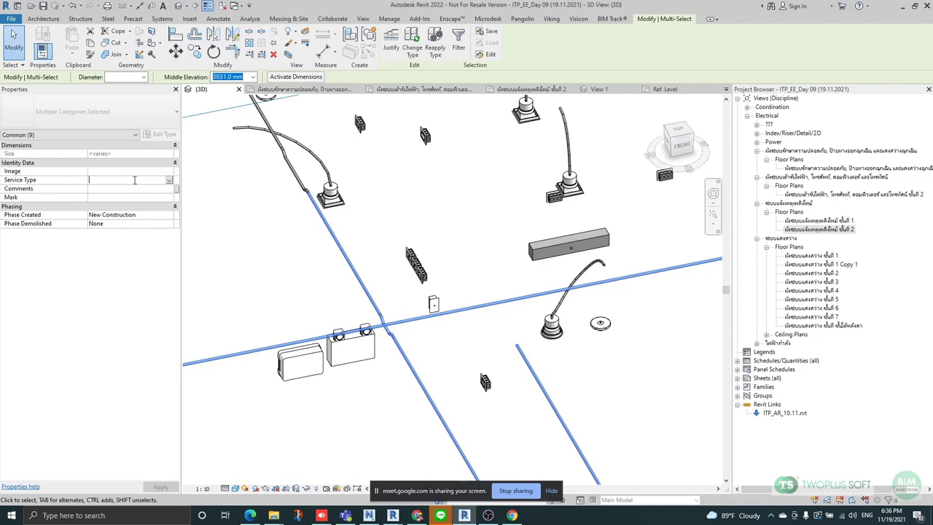
type("fa")
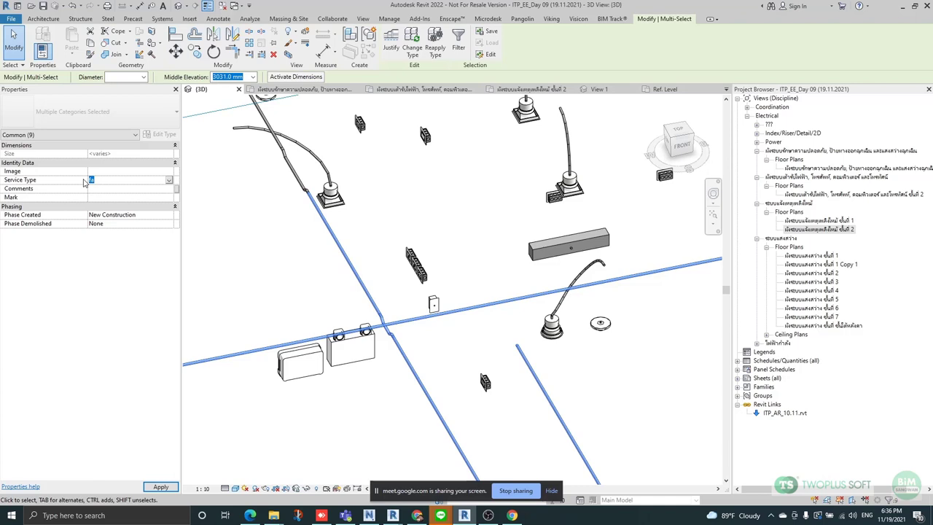
left_click(169, 180)
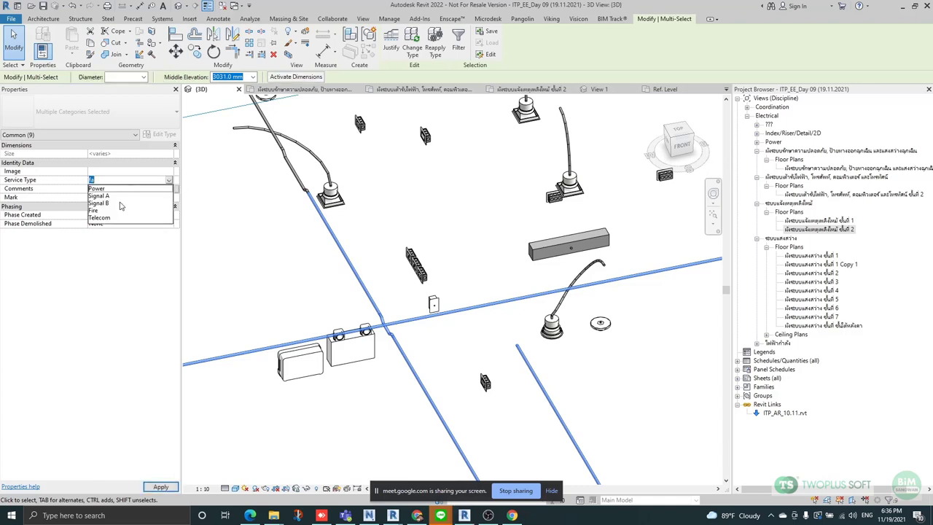
left_click(97, 211)
scroll(450, 271, "down", 4)
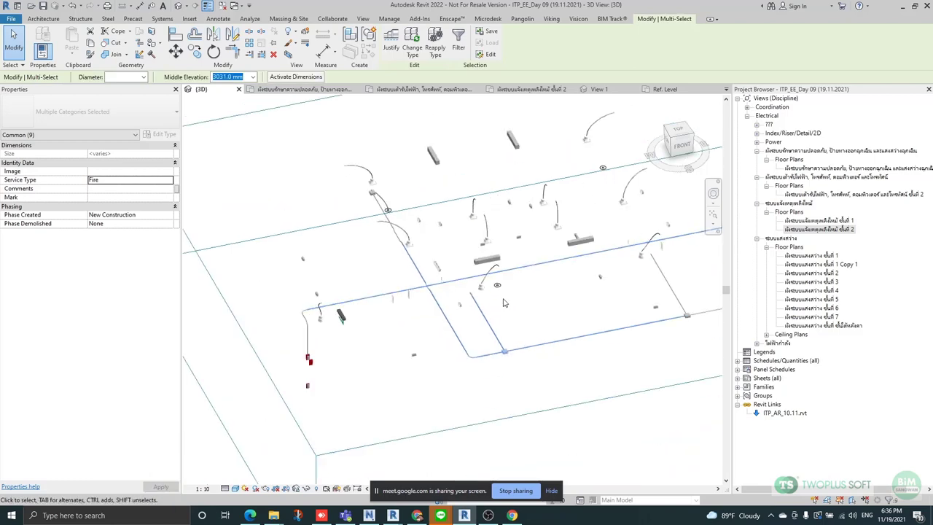
left_click(535, 321)
Set the Service Type of the drop beside the exit sign and the branch conduits and fittings towards the far junction box to Fire.
scroll(536, 319, "up", 2)
scroll(459, 312, "down", 2)
middle_click_drag(481, 339, 532, 332, "shift")
scroll(318, 330, "up", 2)
left_click(318, 321)
scroll(325, 298, "up", 3)
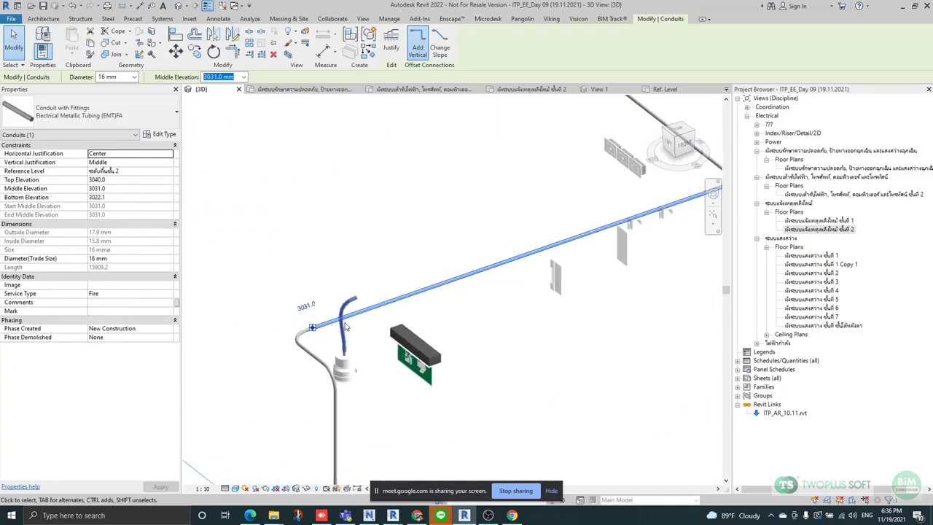
left_click_drag(324, 295, 266, 368, "ctrl")
scroll(319, 418, "up", 1)
left_click_drag(378, 412, 317, 437, "ctrl")
scroll(361, 256, "down", 3)
scroll(360, 361, "down", 3)
scroll(380, 146, "up", 4)
scroll(372, 142, "up", 2)
left_click(362, 127, "ctrl")
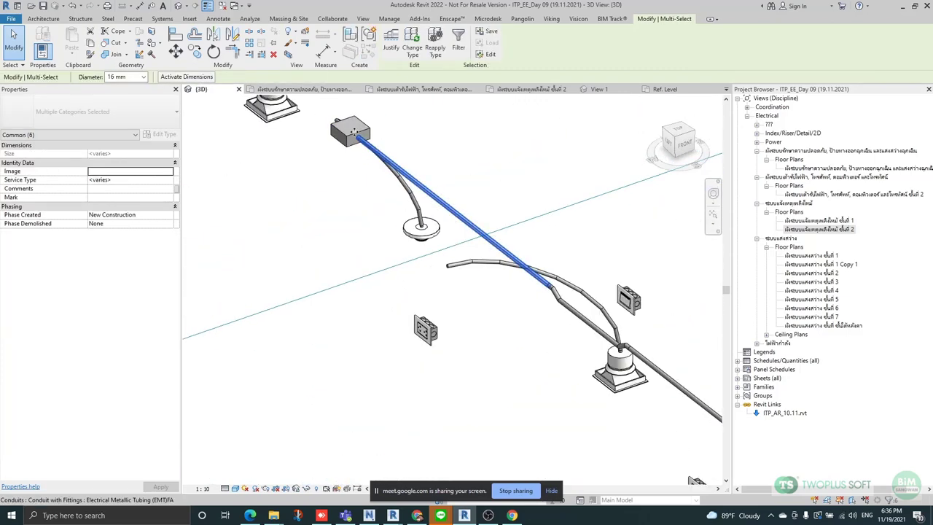
scroll(362, 128, "down", 2)
scroll(493, 248, "up", 3)
left_click(417, 215, "ctrl")
left_click(543, 310, "ctrl")
left_click(543, 312, "ctrl")
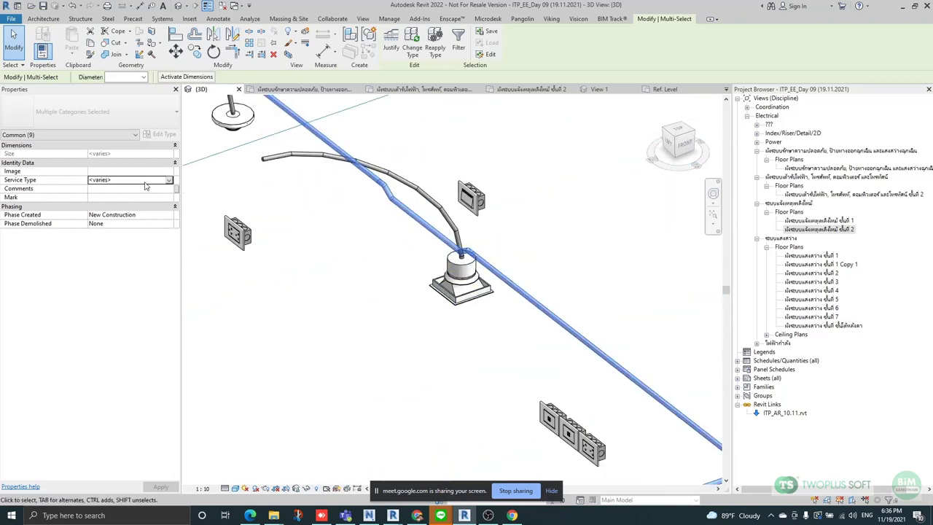
left_click(169, 181)
left_click(98, 212)
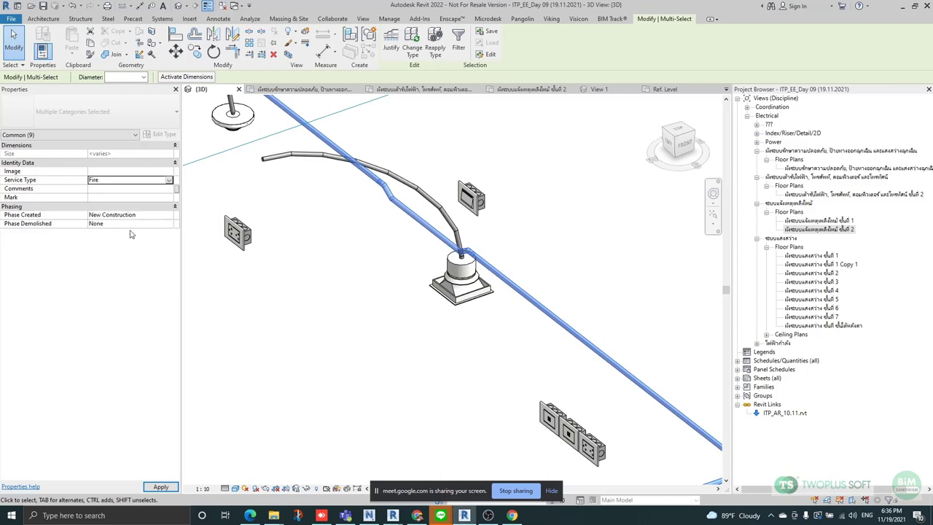
Open the filter overrides of the 3D view and widen the Name column so the full filter names fit.
left_click(312, 346)
scroll(365, 311, "down", 4)
scroll(365, 311, "down", 2)
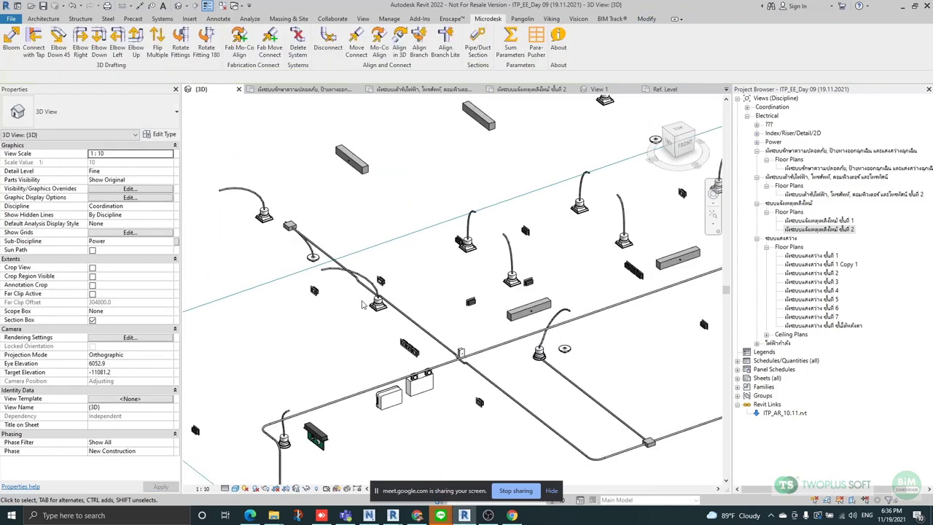
key("v")
key("g")
left_click(484, 135)
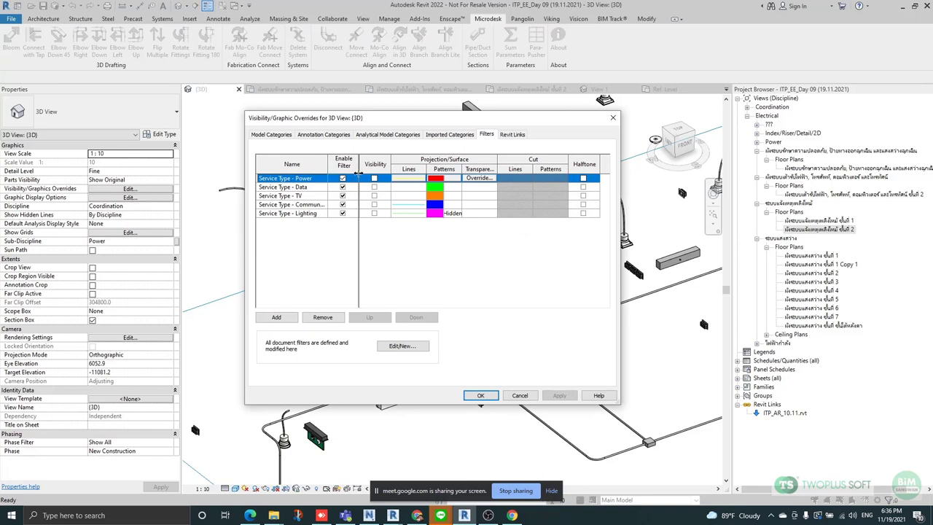
left_click_drag(328, 174, 358, 173)
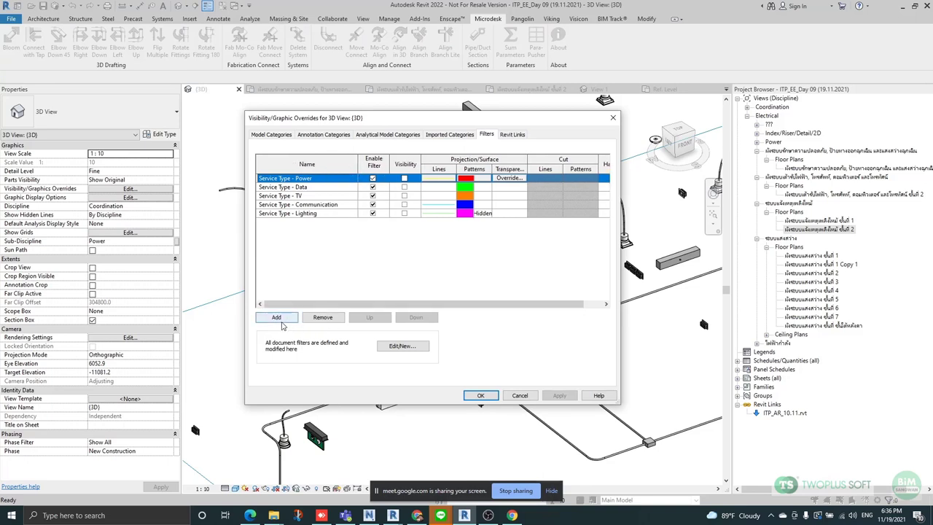
Duplicate the rule-based filter Service Type - TV and rename the copy Service Type - FA.
left_click(277, 318)
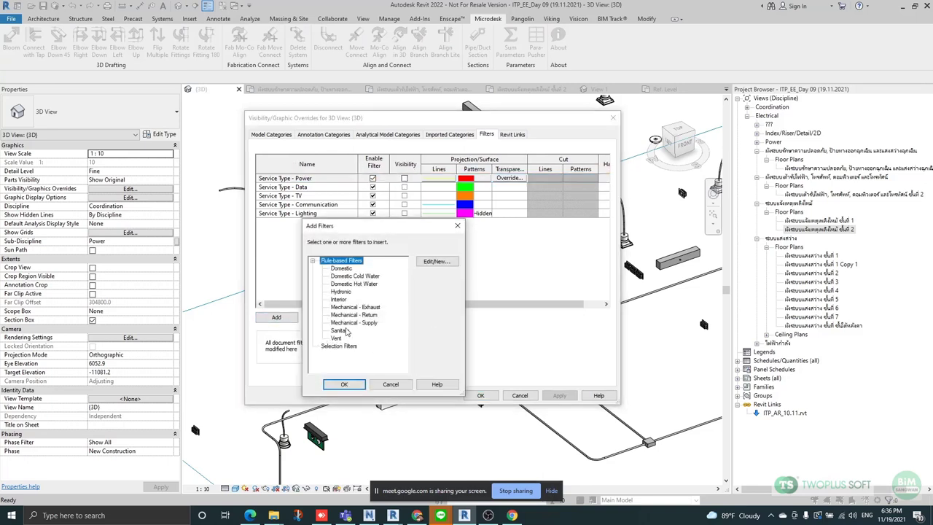
left_click(440, 263)
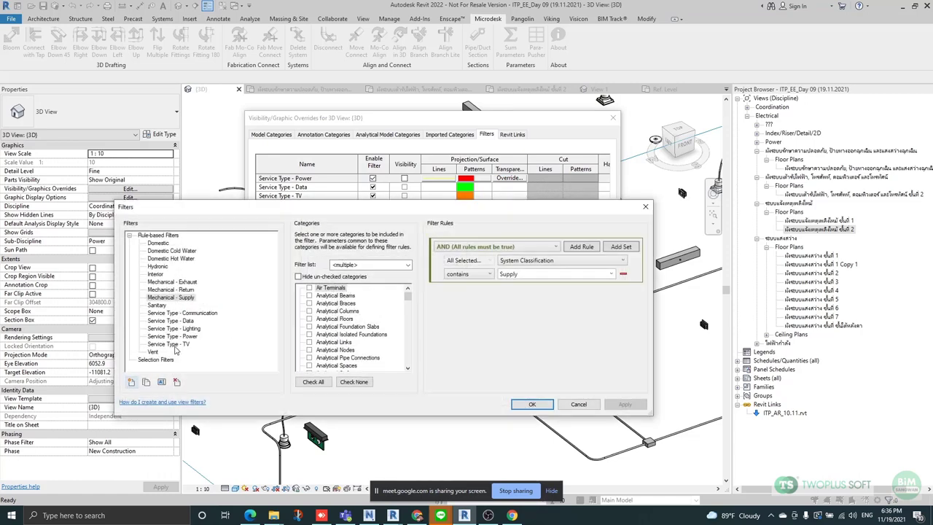
left_click(172, 344)
right_click(184, 348)
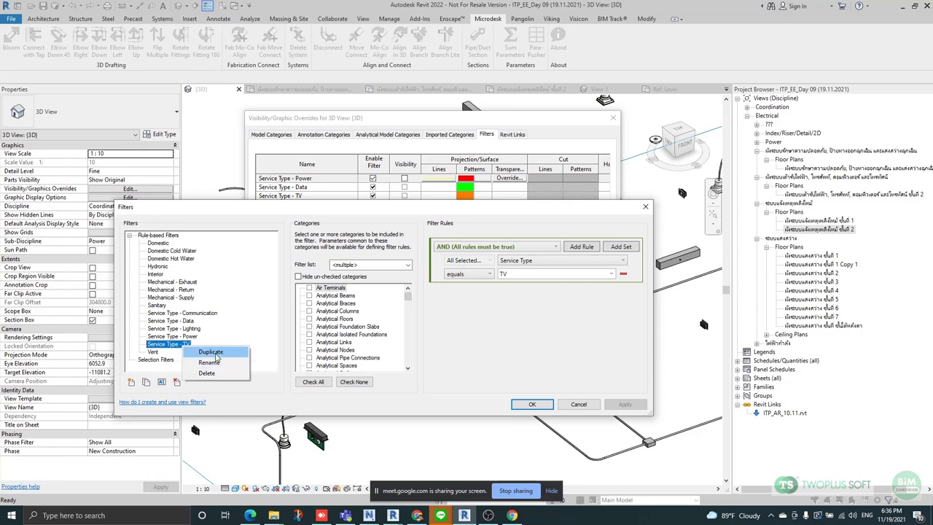
left_click(213, 352)
right_click(193, 353)
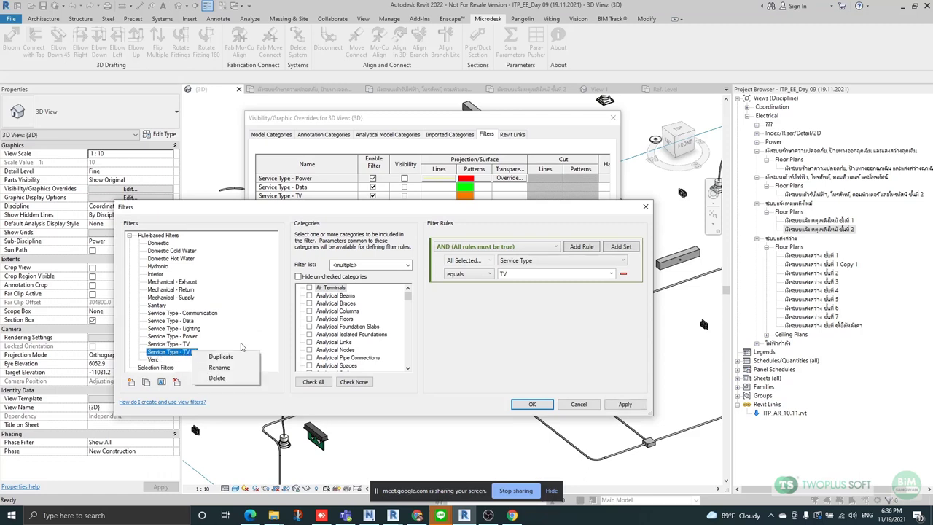
left_click(195, 362)
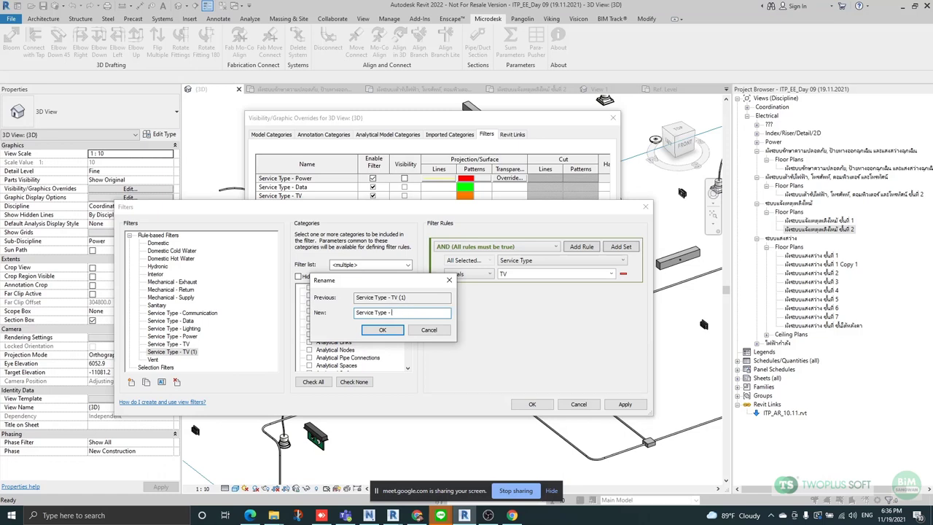
left_click(383, 330)
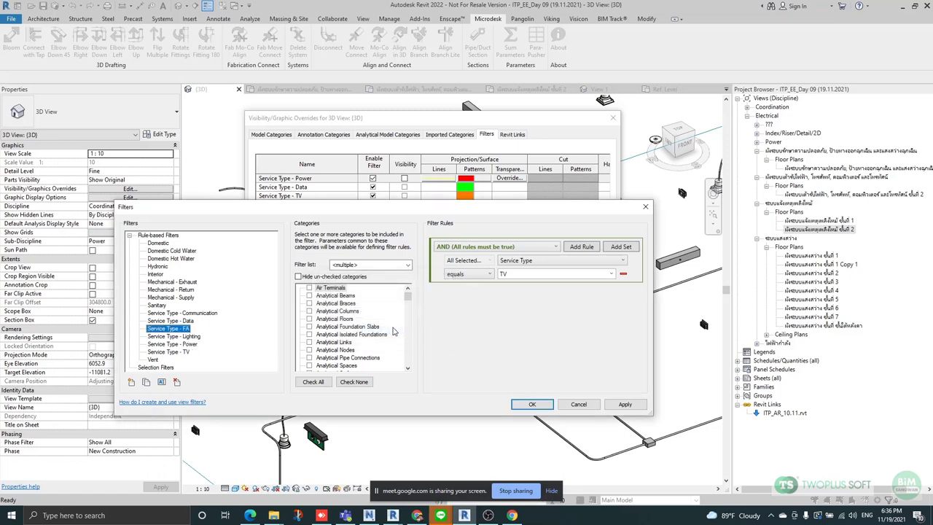
Set the Service Type - FA filter rule to equals Fire and add the filter to the 3D view.
left_click(610, 274)
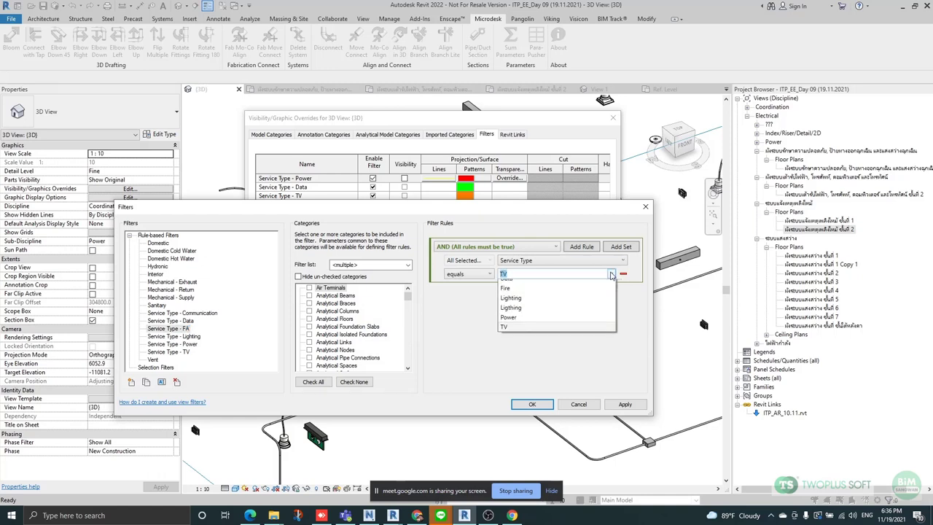
left_click(523, 304)
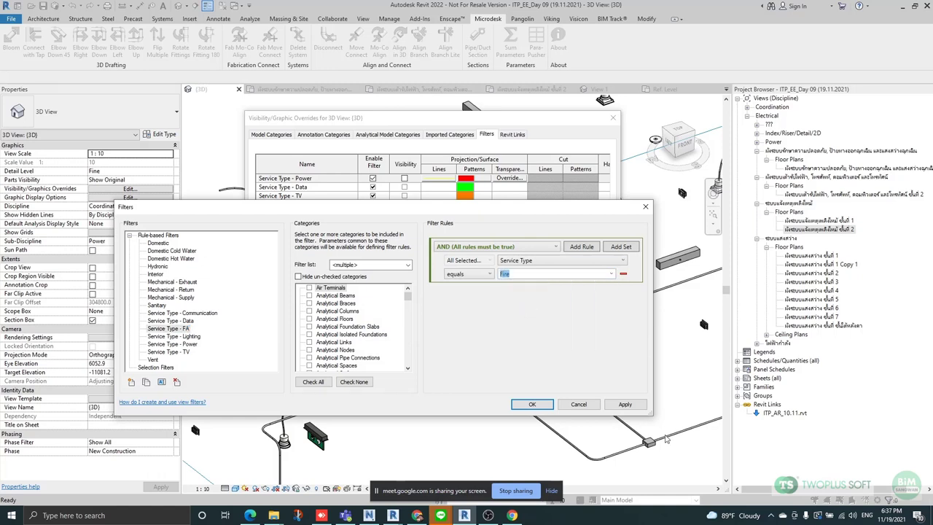
left_click(578, 404)
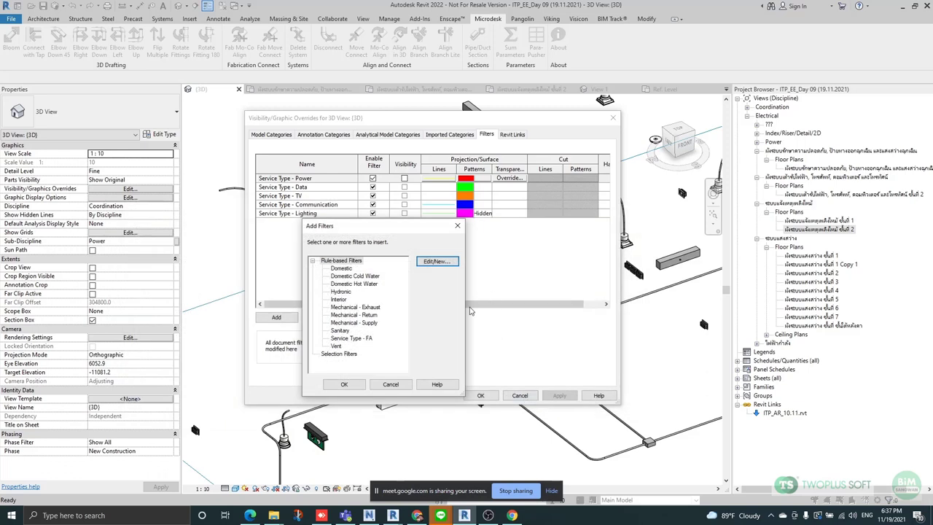
left_click(352, 339)
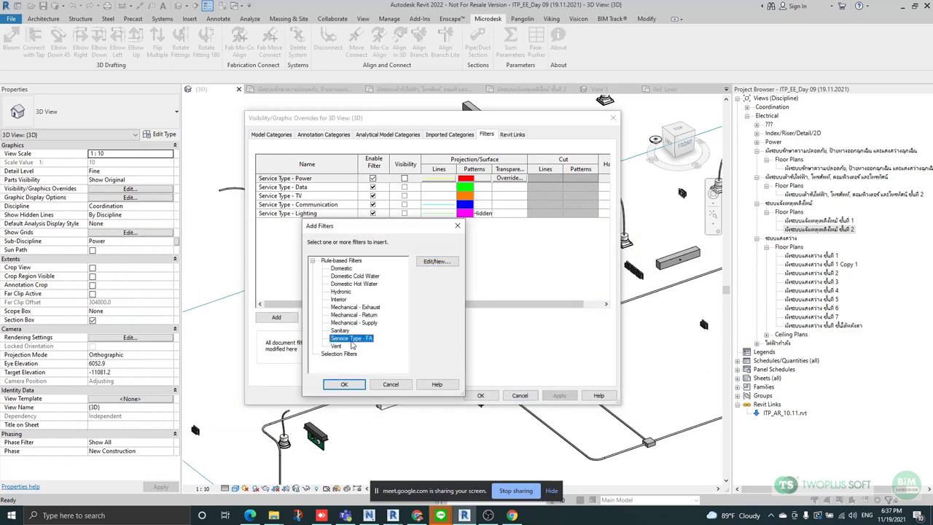
left_click(345, 384)
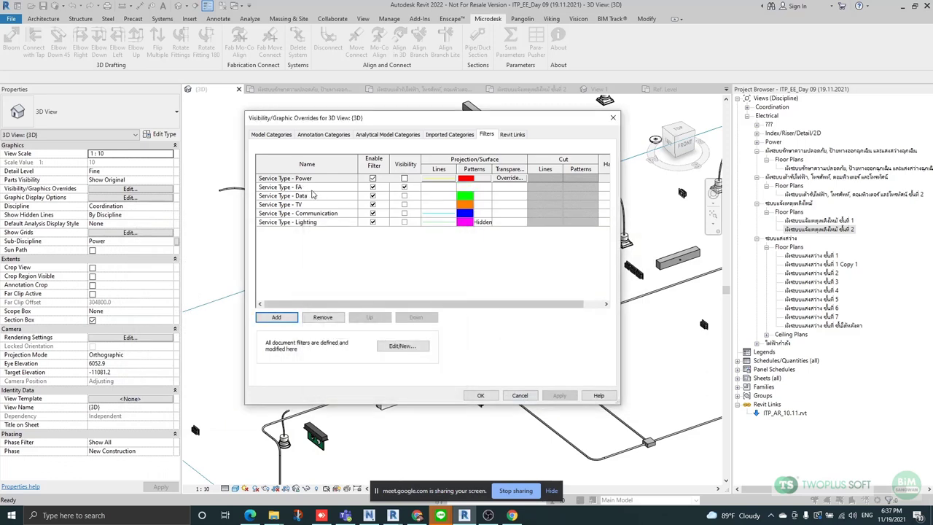
Override the Service Type - FA filter's projection surface foreground with a green solid fill.
left_click(341, 191)
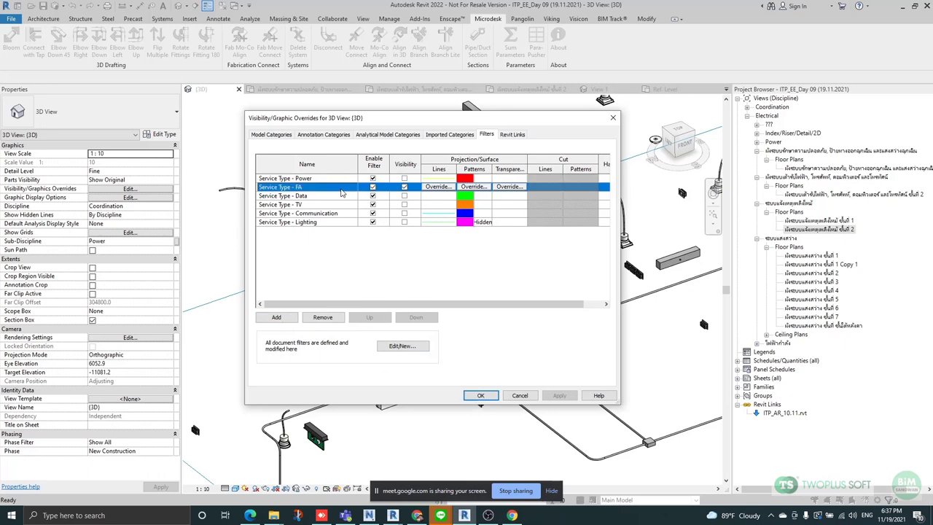
left_click(471, 189)
left_click(437, 230)
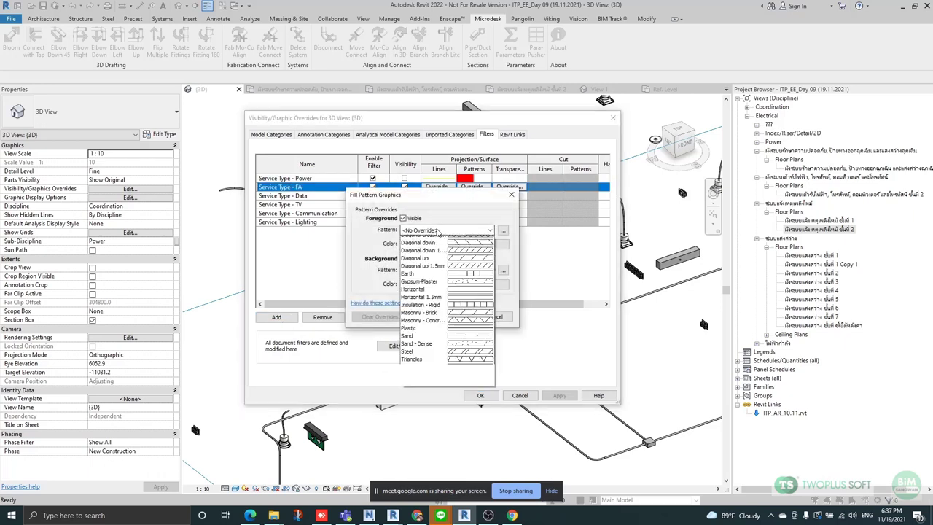
left_click(438, 248)
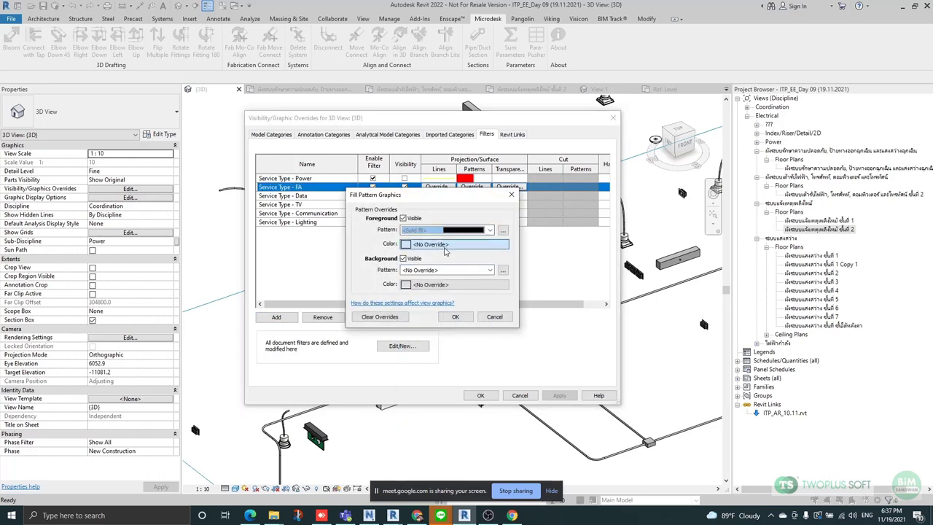
left_click(447, 246)
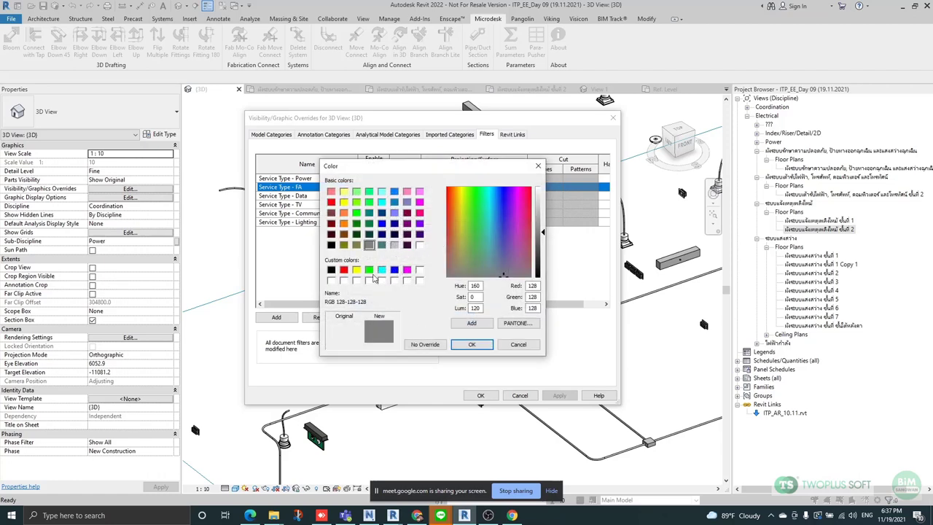
left_click(369, 270)
left_click_drag(390, 174, 587, 212)
left_click(668, 384)
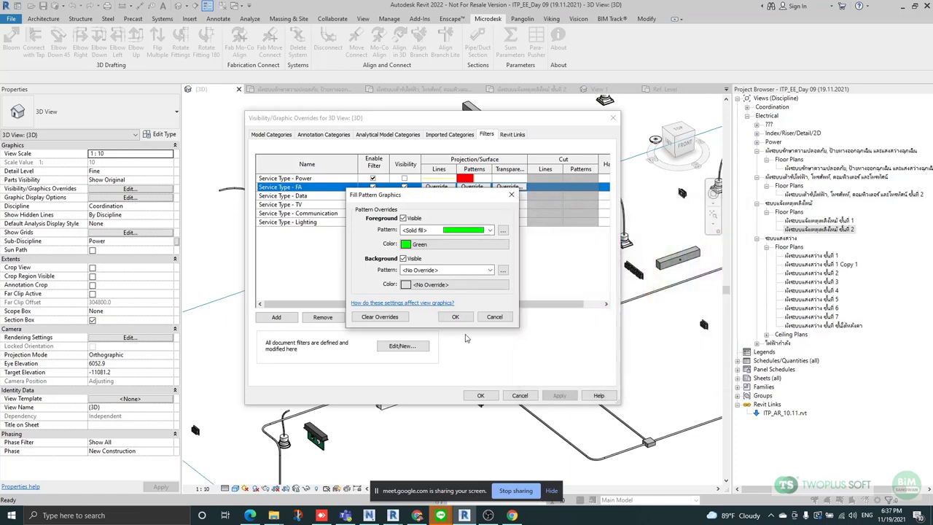
left_click(456, 318)
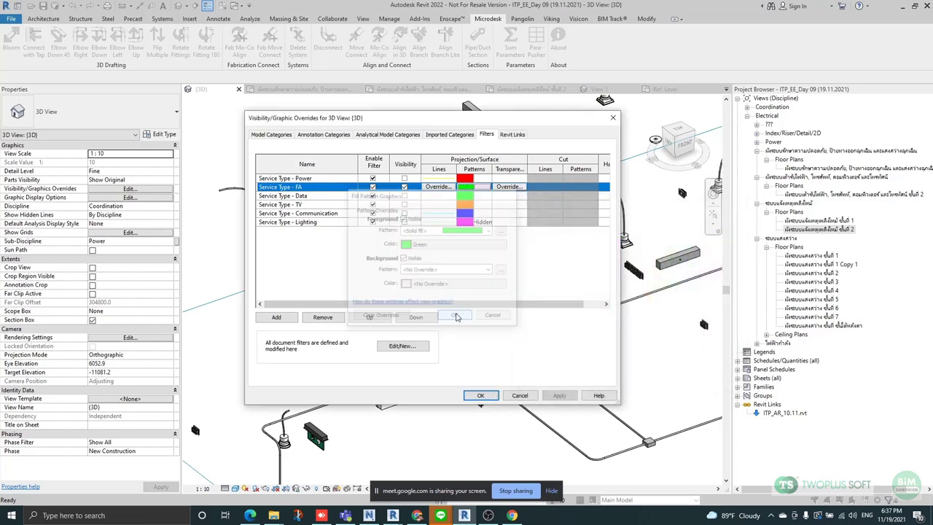
Change the Service Type - FA filter's solid fill color to purple and apply the overrides to the 3D view.
left_click(471, 191)
left_click(430, 231)
left_click(430, 234)
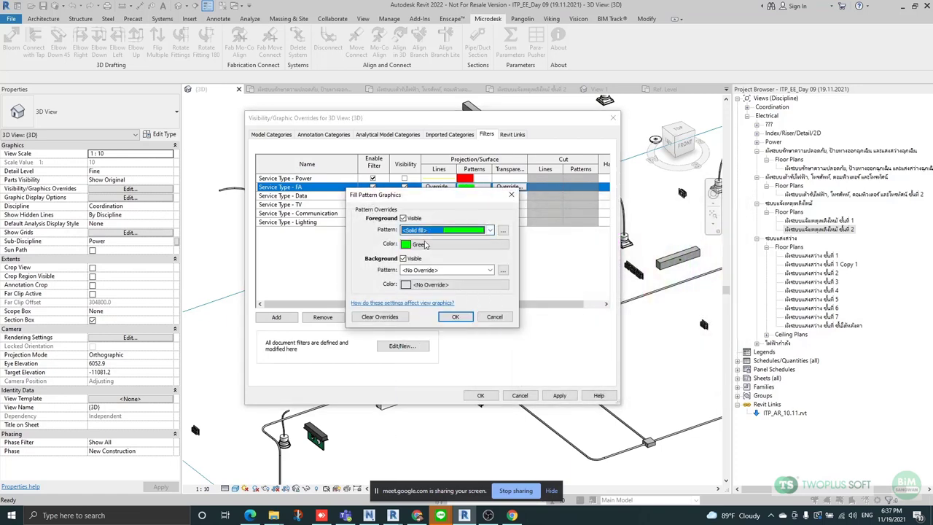
left_click(419, 244)
left_click(420, 225)
left_click(472, 344)
left_click(455, 317)
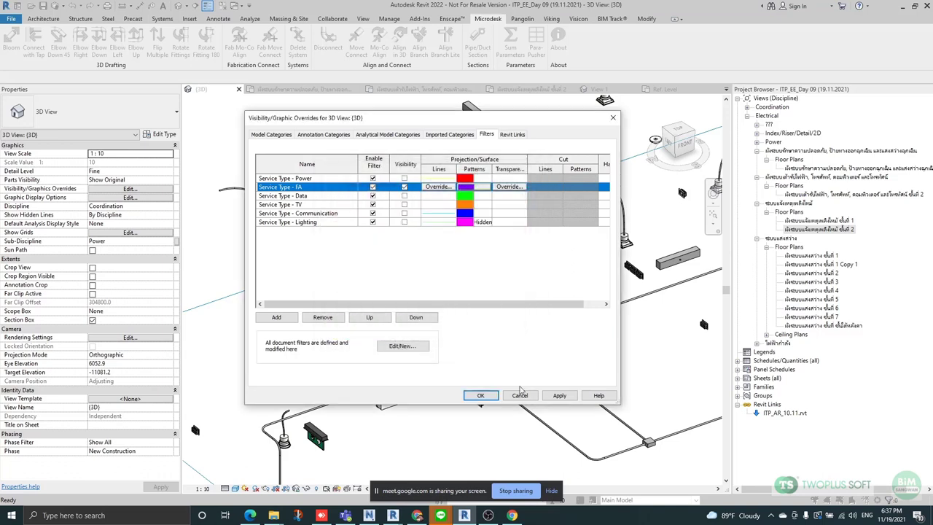
left_click(558, 396)
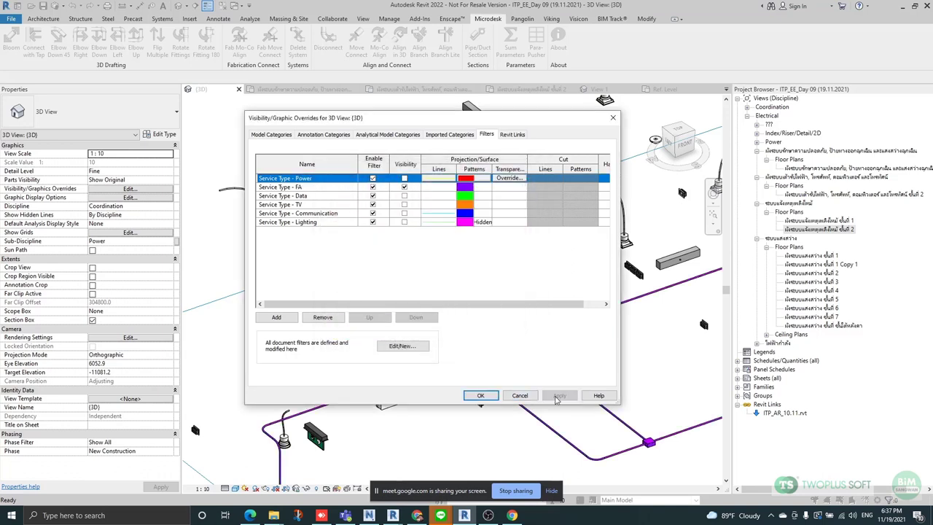
left_click(480, 396)
Turn off the 3D view's section box and create a new one around the upper-level conduits and fixtures.
scroll(444, 310, "up", 2)
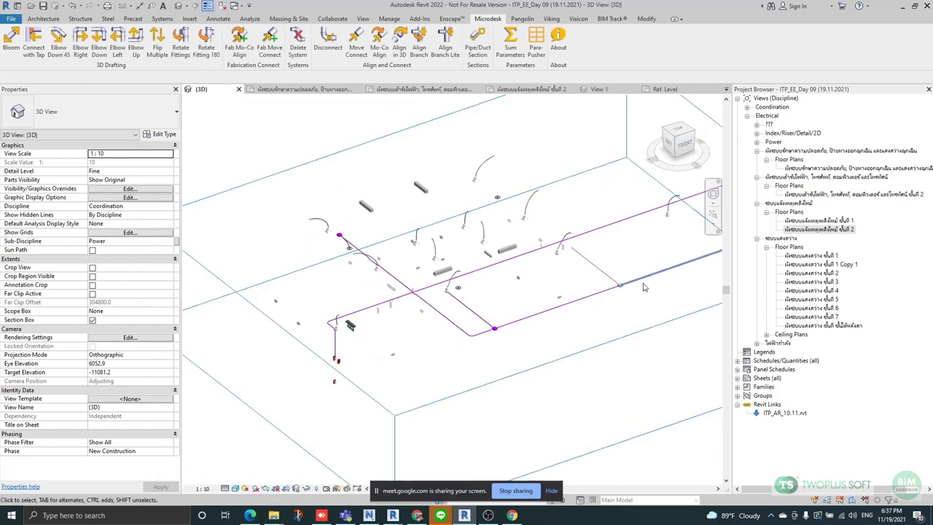
scroll(641, 277, "up", 2)
scroll(350, 306, "down", 2)
scroll(596, 273, "up", 2)
scroll(422, 326, "down", 2)
left_click(571, 232)
left_click(447, 167)
left_click(92, 320)
middle_click_drag(510, 350, 255, 215, "shift")
left_click_drag(213, 207, 586, 323)
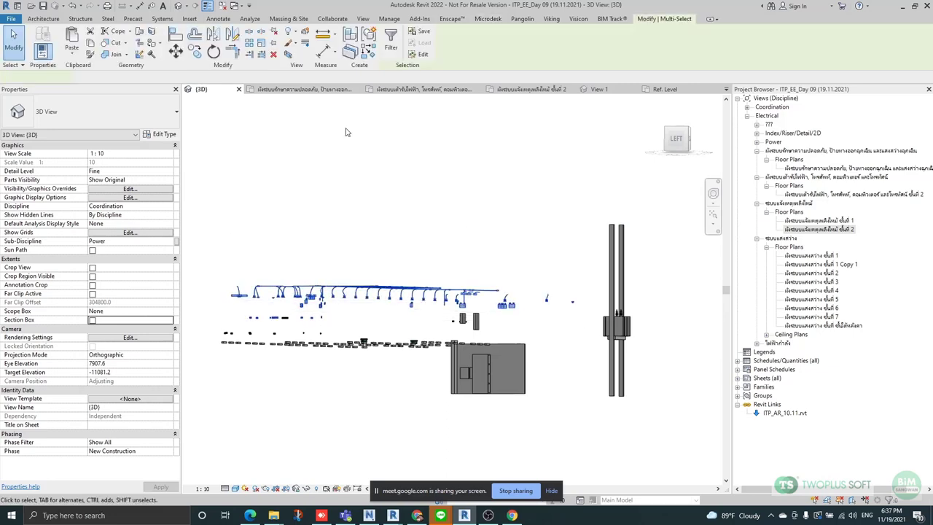
left_click(288, 54)
left_click(506, 201)
middle_click_drag(600, 298, 610, 344, "shift")
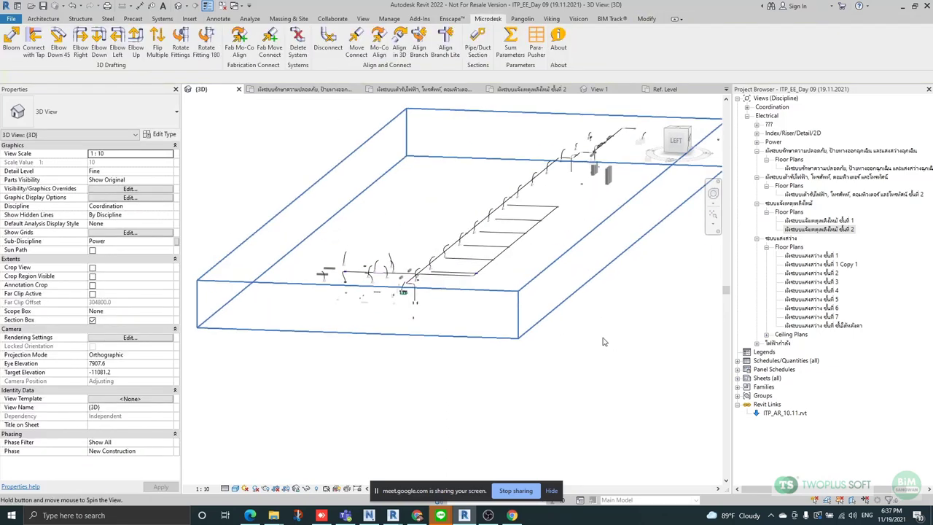
left_click(582, 285)
scroll(565, 198, "up", 4)
left_click_drag(577, 220, 501, 288)
middle_click_drag(503, 290, 527, 335, "shift")
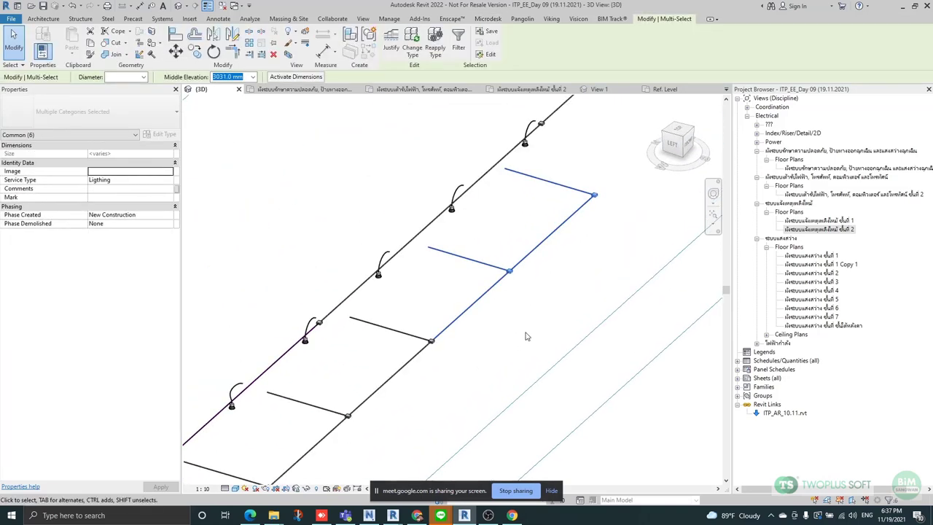
left_click(527, 336)
Set the Service Type of the outer parallel run's uncolored conduits, junction boxes and side branches to Fire.
left_click_drag(625, 187, 491, 320)
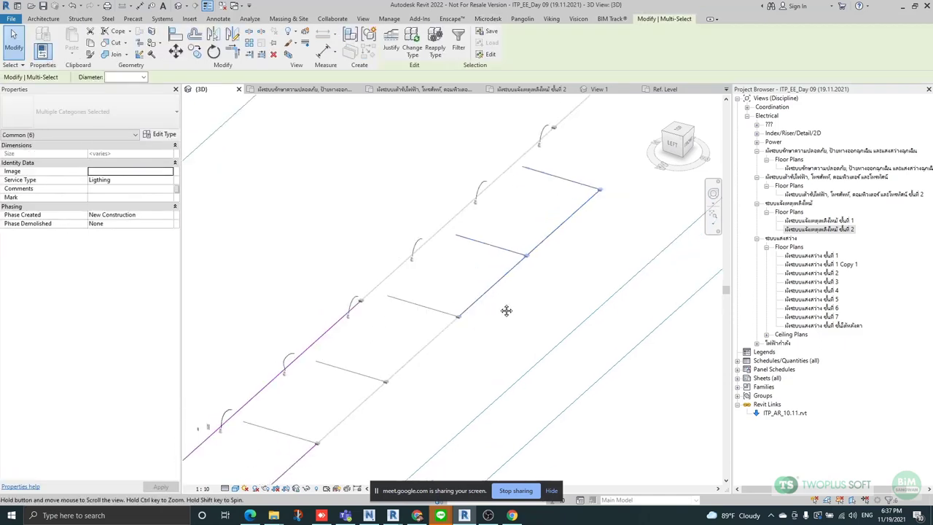
scroll(492, 321, "down", 2)
left_click_drag(476, 241, 439, 323, "ctrl")
left_click_drag(411, 301, 380, 379, "ctrl")
scroll(285, 406, "up", 4)
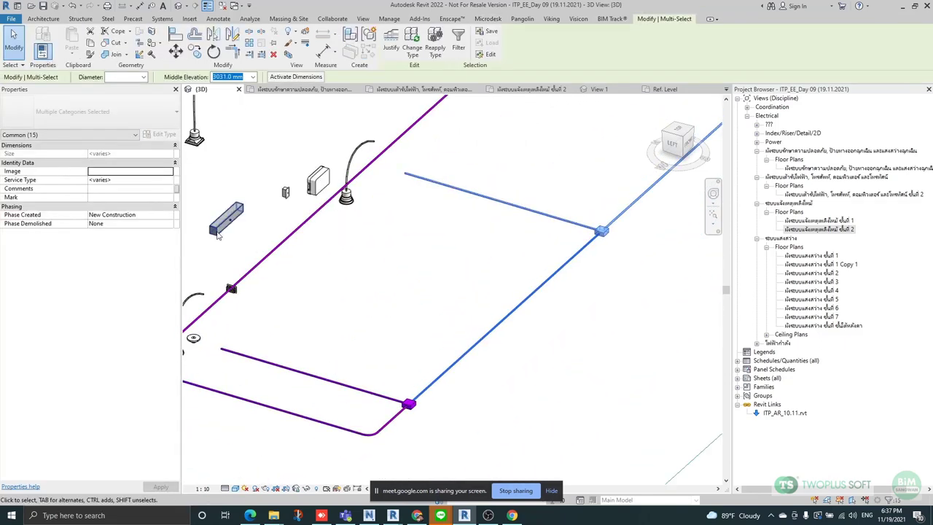
left_click(169, 182)
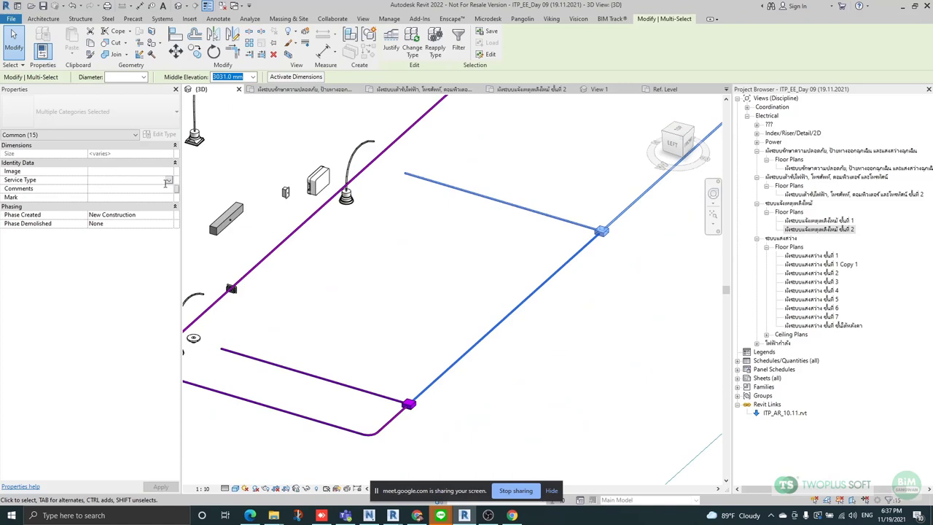
left_click(169, 182)
left_click(157, 214)
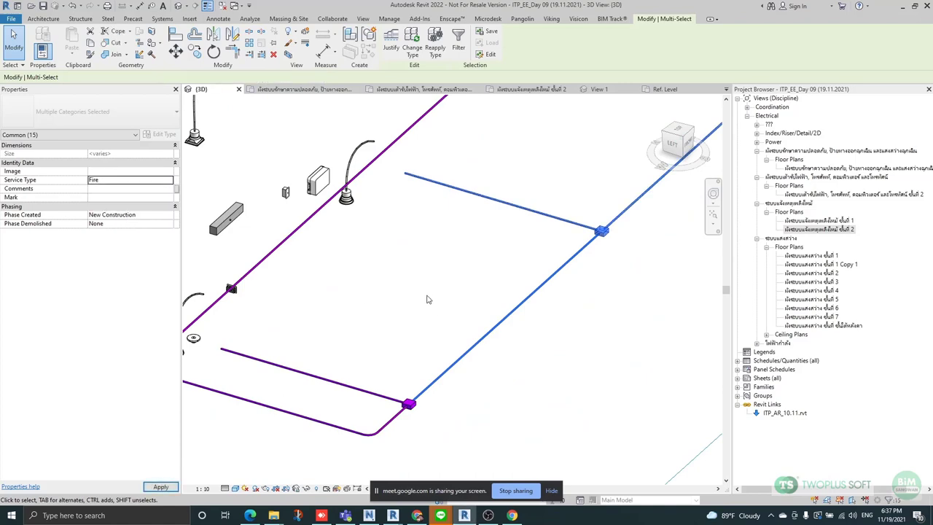
key("Escape")
Select the main run's first uncolored straight conduit together with the junction boxes at its two ends.
scroll(425, 389, "down", 2)
scroll(426, 388, "down", 2)
middle_click_drag(473, 389, 442, 390, "shift")
middle_click_drag(434, 268, 430, 391)
scroll(364, 340, "down", 1)
middle_click_drag(587, 319, 431, 350)
scroll(444, 259, "up", 2)
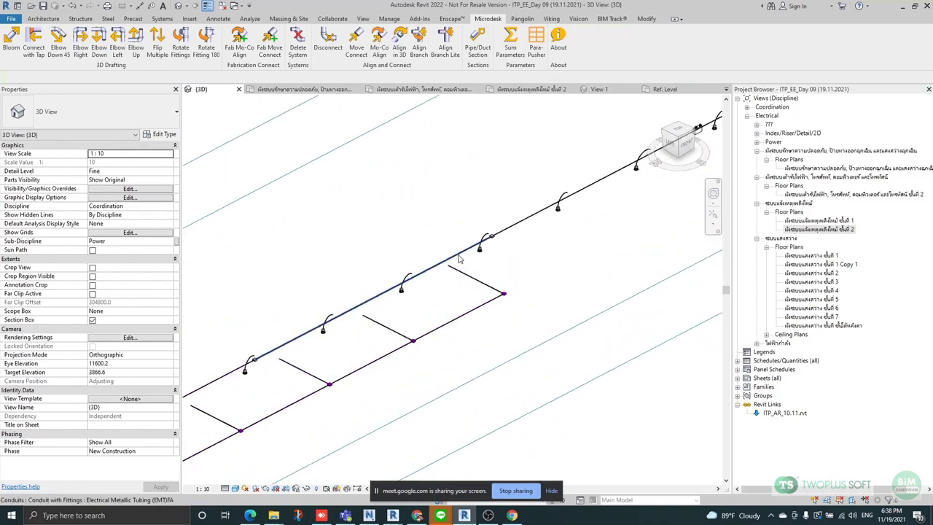
left_click(458, 255)
middle_click_drag(291, 355, 447, 242)
scroll(413, 250, "up", 5)
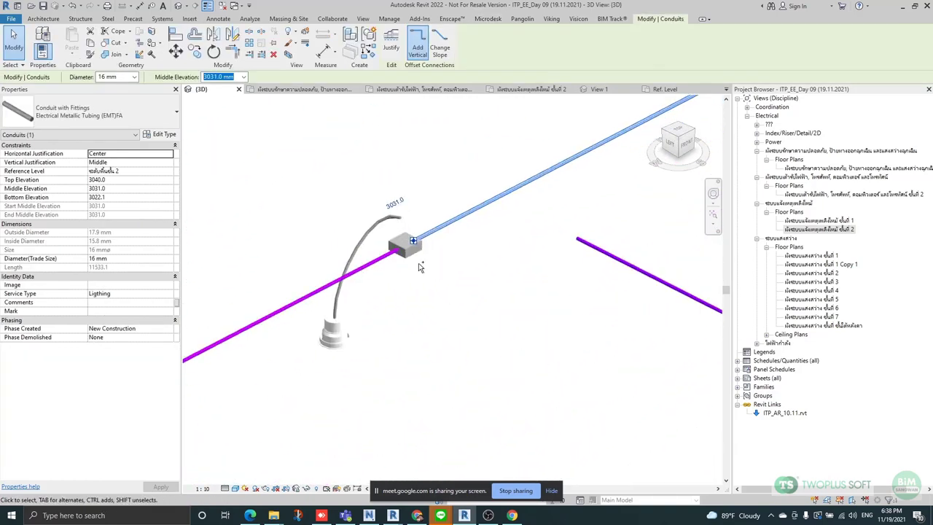
left_click(409, 261, "ctrl")
scroll(222, 310, "down", 2)
scroll(500, 169, "up", 8)
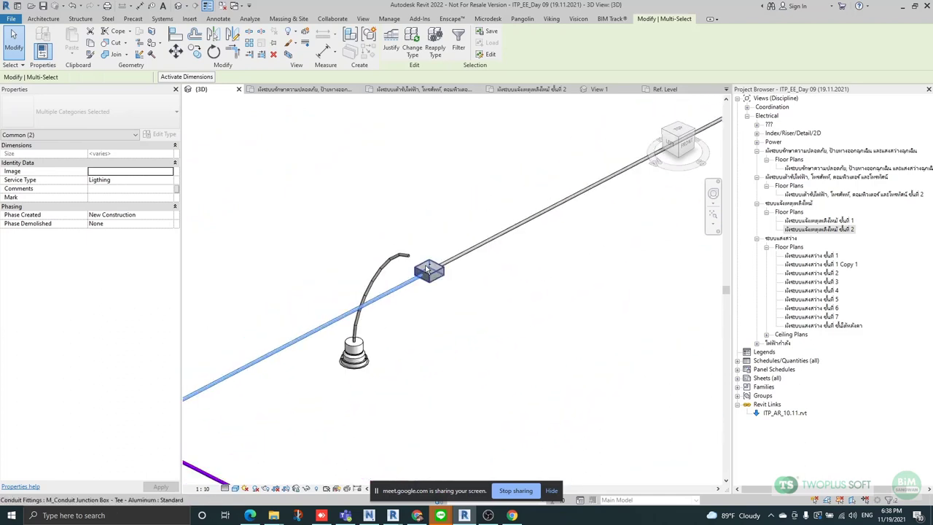
left_click(427, 270, "ctrl")
scroll(429, 271, "up", 2)
scroll(430, 292, "down", 3)
scroll(430, 297, "up", 1)
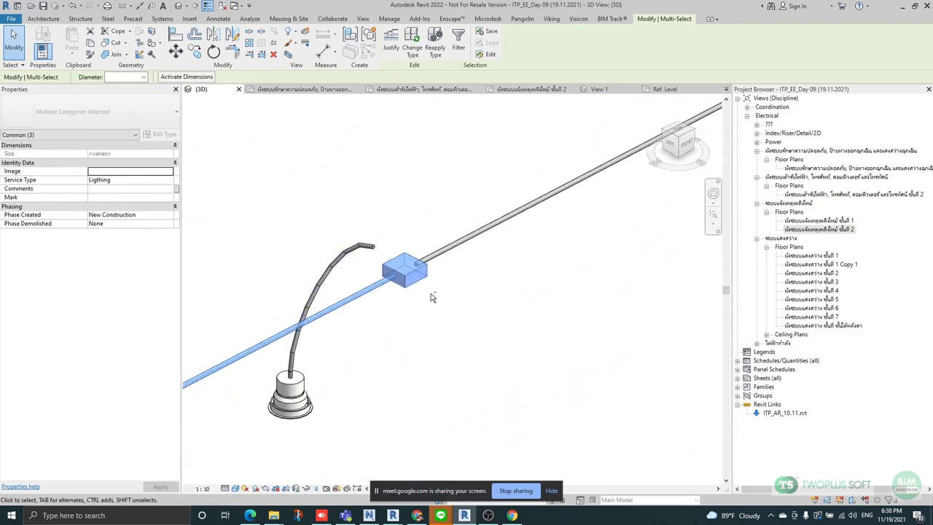
Add the main run's next straight conduits and the junction box just before the first bend to the selection.
scroll(431, 298, "down", 2)
scroll(452, 299, "up", 2)
scroll(364, 285, "down", 5)
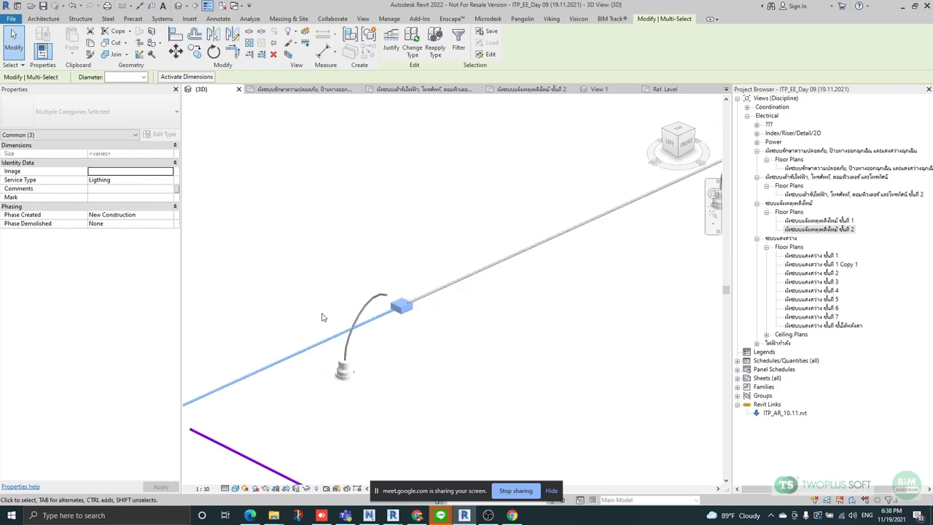
middle_click_drag(582, 277, 318, 340)
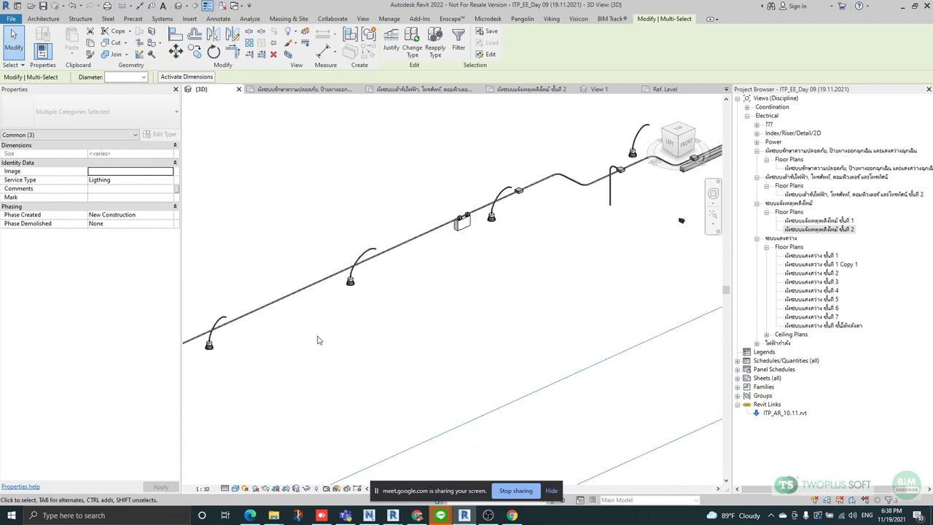
left_click(524, 191, "ctrl")
scroll(519, 190, "up", 6)
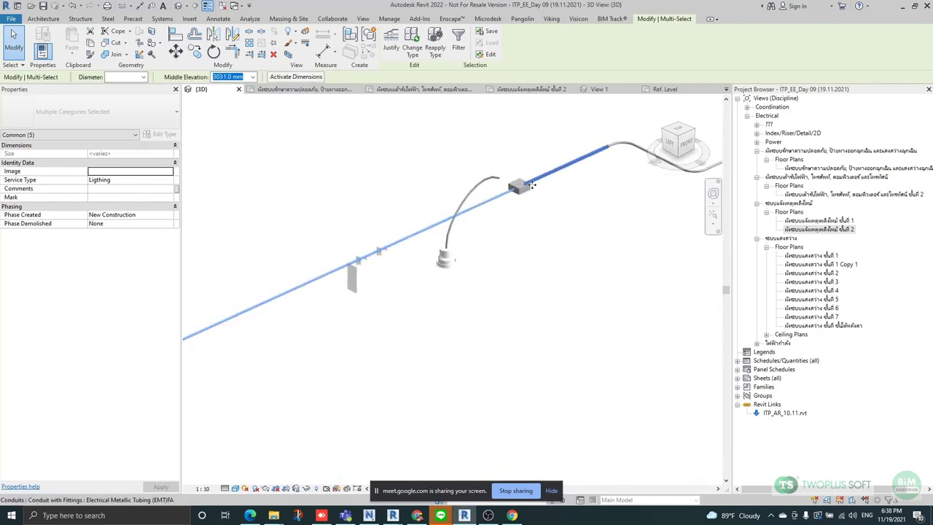
left_click_drag(541, 150, 513, 208, "ctrl")
scroll(609, 177, "down", 6)
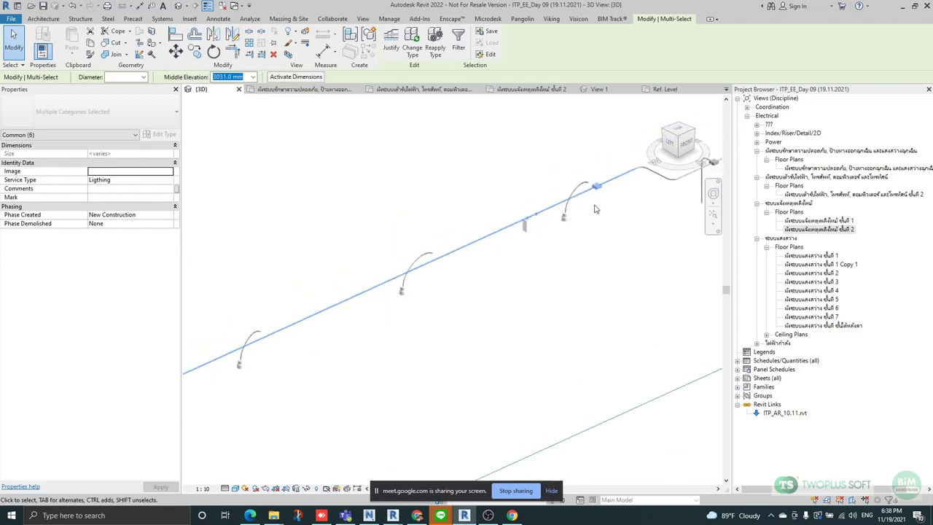
scroll(321, 288, "down", 4)
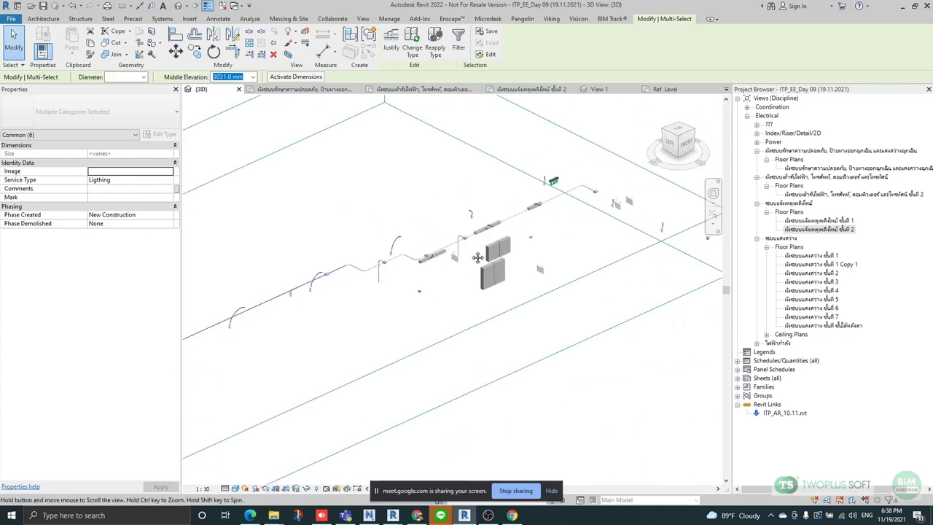
Add the first offset's bends and conduits, plus the following junction box with its vertical drop, to the selection.
left_click(325, 252, "ctrl")
scroll(326, 252, "up", 2)
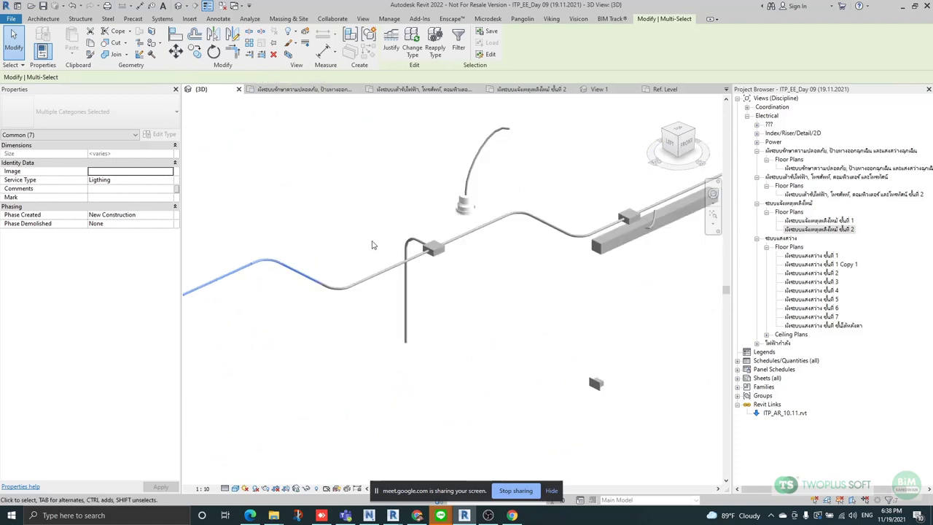
left_click_drag(290, 347, 289, 345, "ctrl")
left_click_drag(560, 193, 493, 253, "ctrl")
scroll(462, 275, "up", 5)
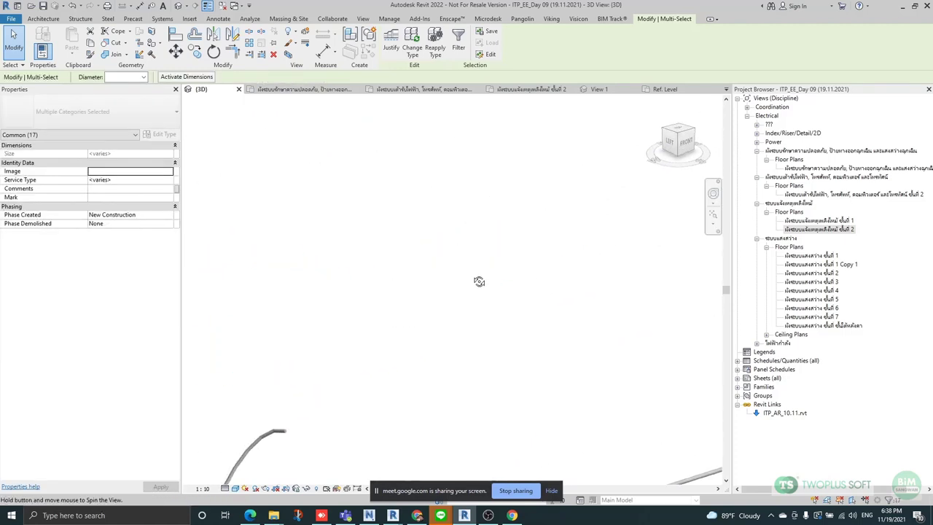
scroll(488, 326, "down", 5)
scroll(474, 203, "up", 3)
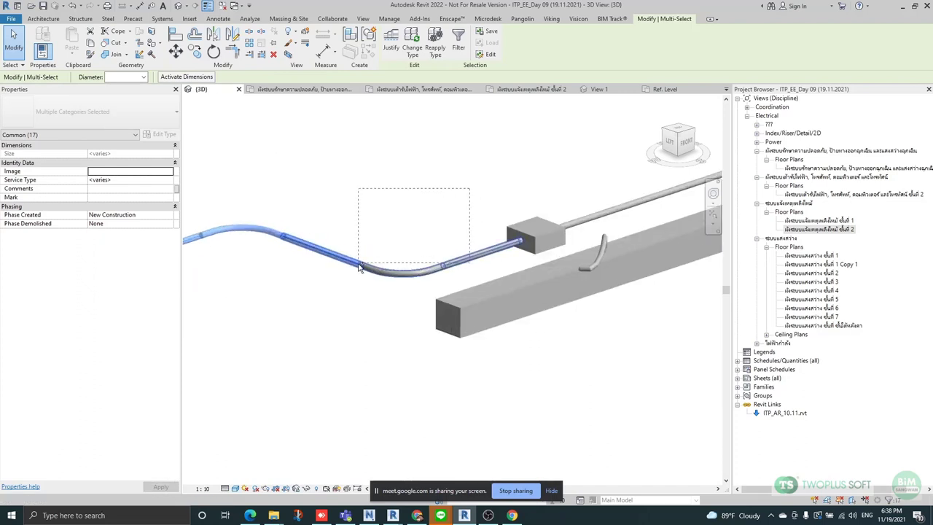
Add the second bend, its conduits and junction box to the selection, and set the Service Type of all selected elements to Fire.
left_click_drag(361, 264, 360, 264, "ctrl")
left_click_drag(561, 167, 532, 243, "ctrl")
scroll(372, 248, "down", 4)
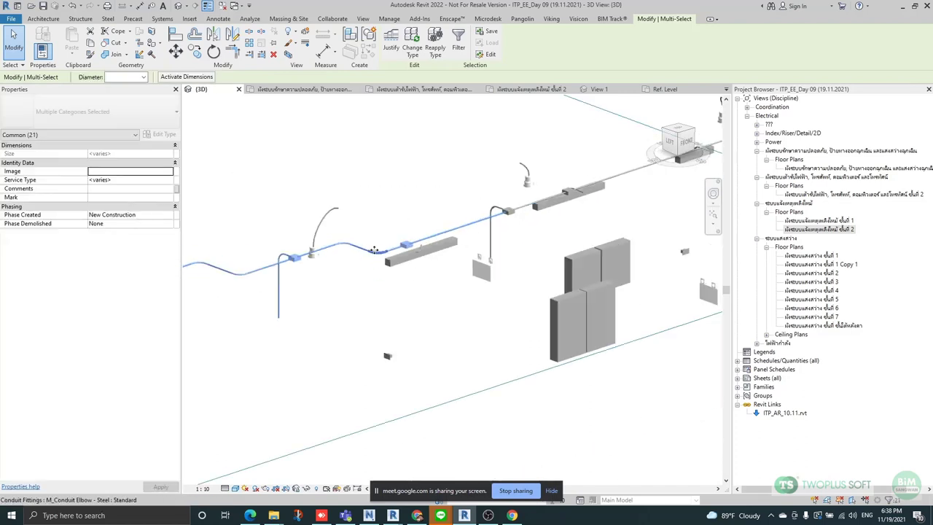
scroll(374, 250, "down", 4)
scroll(493, 220, "up", 6)
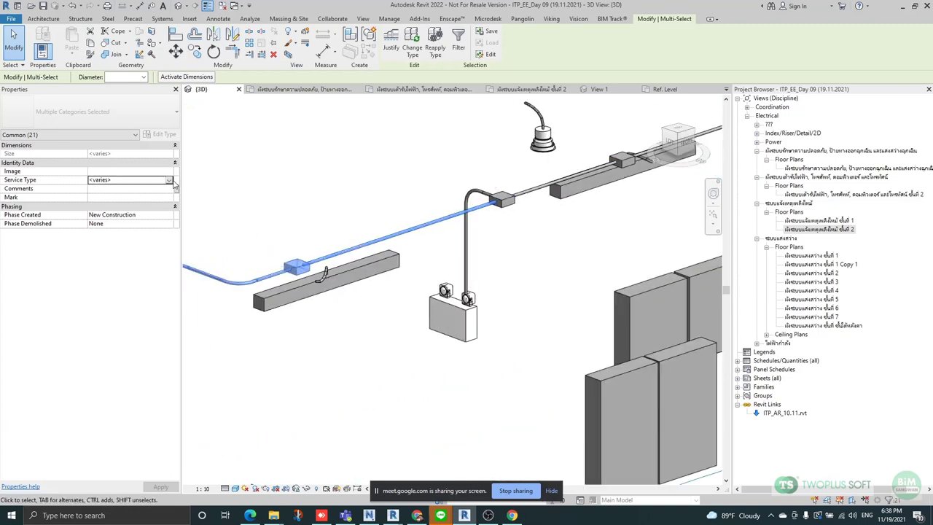
left_click(169, 180)
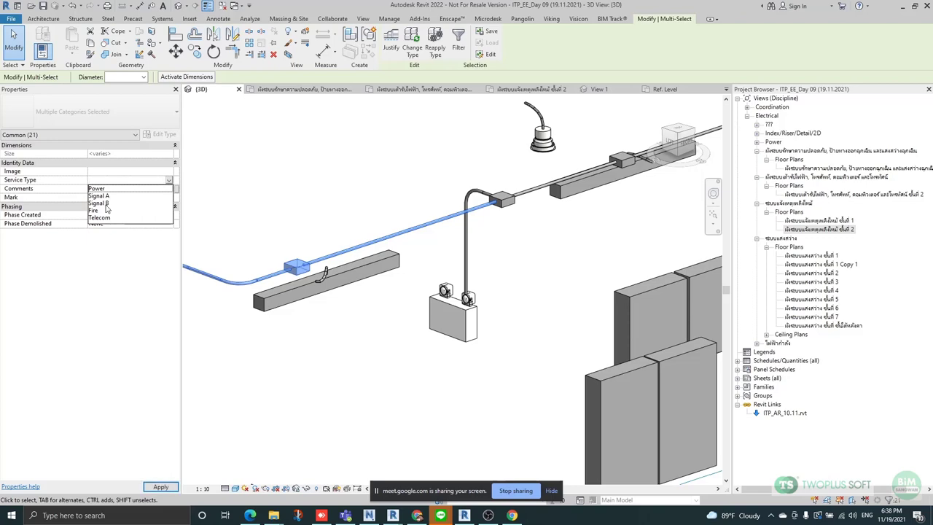
left_click(99, 211)
key("Escape")
Select the whole connected network of remaining uncolored conduits and fittings, starting from the conduit beyond the emergency light's junction box.
left_click(535, 191)
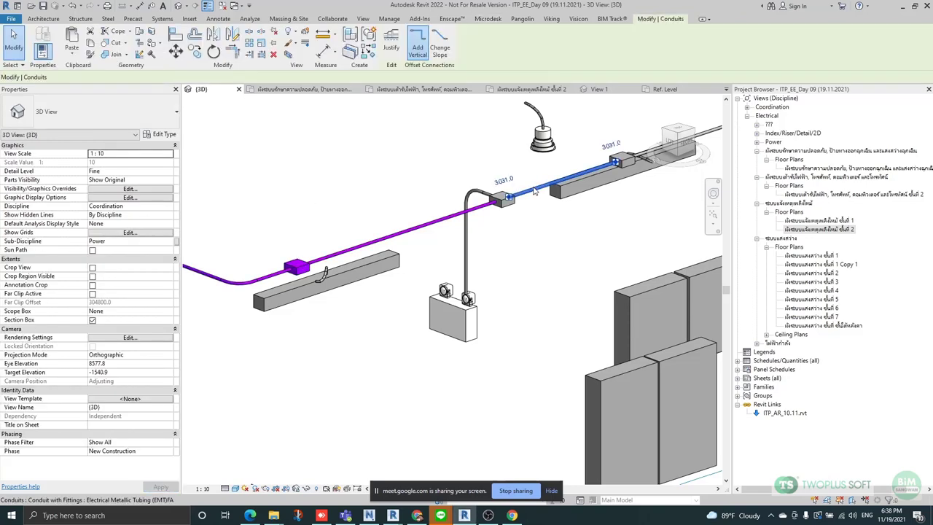
key("Tab")
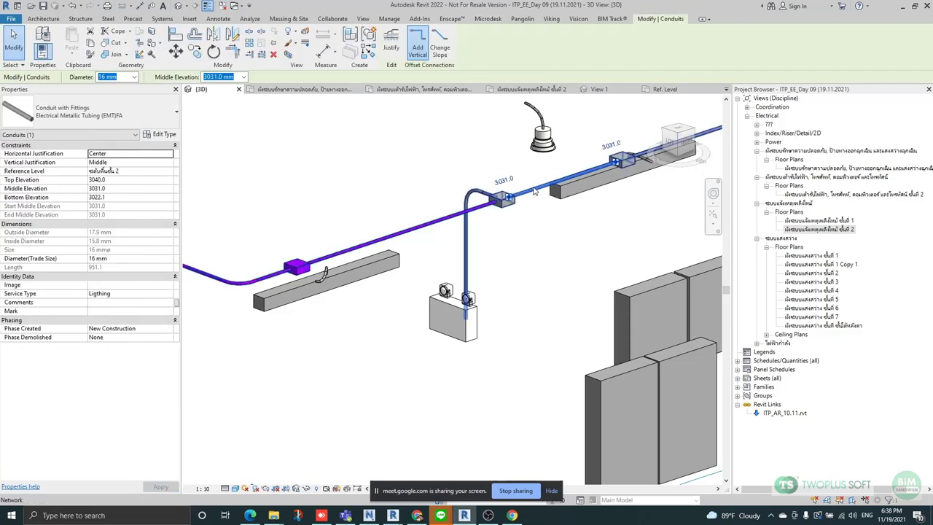
left_click(534, 191)
scroll(522, 216, "down", 3)
scroll(522, 216, "down", 5)
scroll(300, 328, "up", 5)
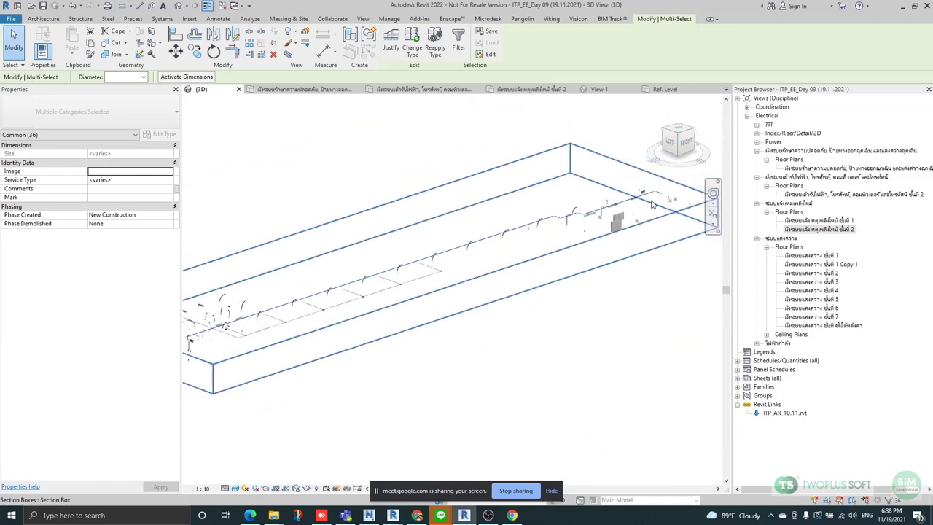
Set the Service Type of the selected main conduits and fittings to Fire and clear the selection.
left_click(169, 181)
left_click(169, 181)
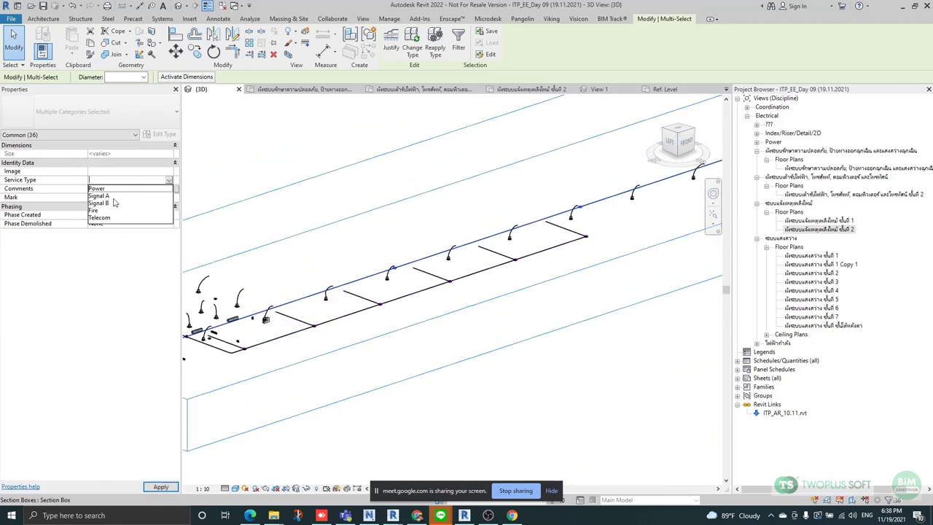
left_click(94, 211)
scroll(636, 206, "up", 4)
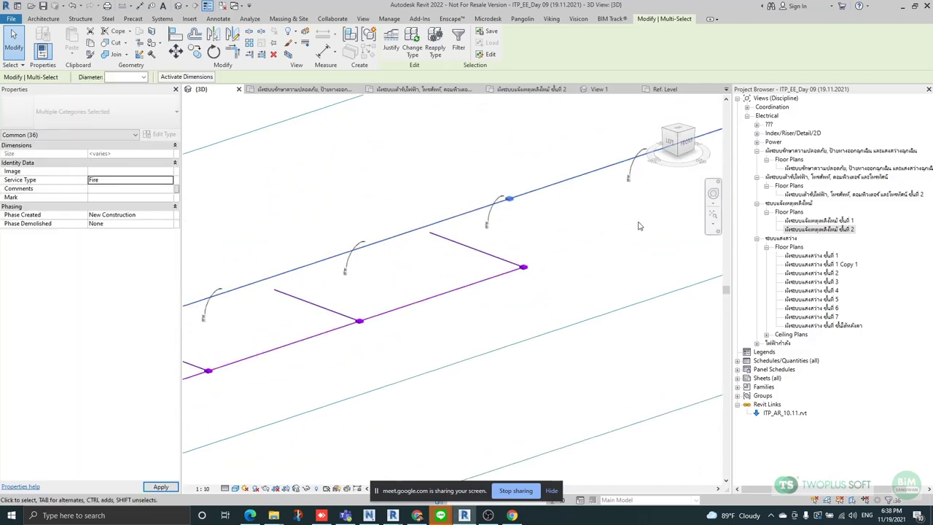
key("Escape")
Inspect the main conduit run in 3D from its far end back to the crossing beside the rooms.
scroll(592, 231, "down", 5)
scroll(448, 265, "up", 2)
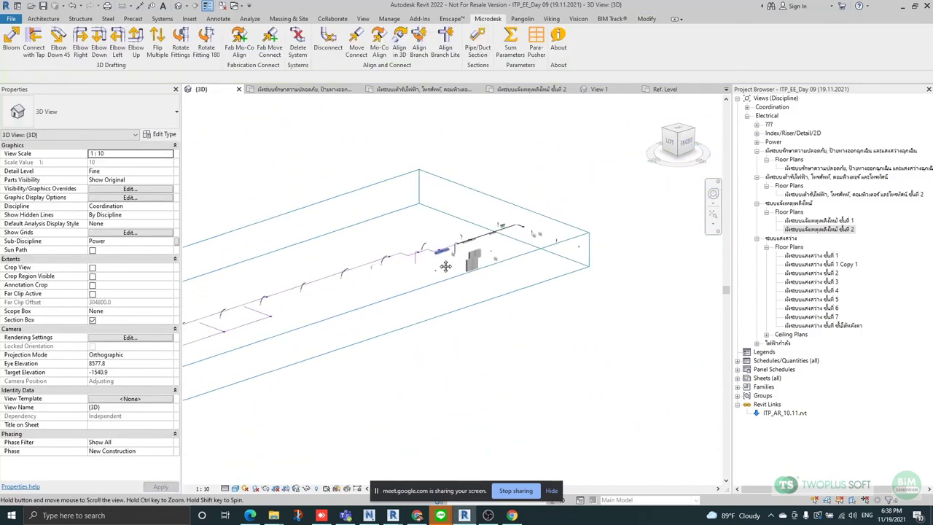
scroll(491, 237, "up", 3)
scroll(503, 288, "up", 2)
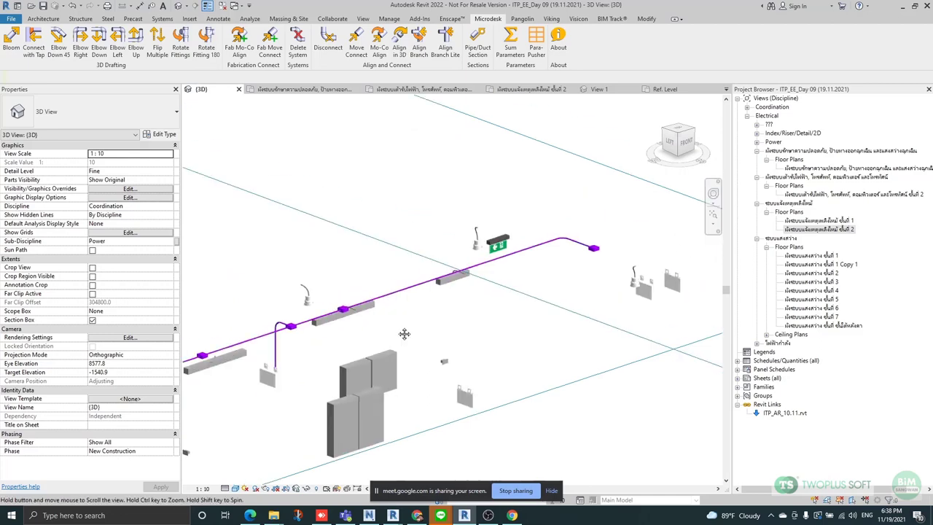
middle_click_drag(356, 354, 571, 269)
scroll(596, 263, "down", 4)
middle_click_drag(461, 334, 718, 241)
scroll(328, 321, "up", 6)
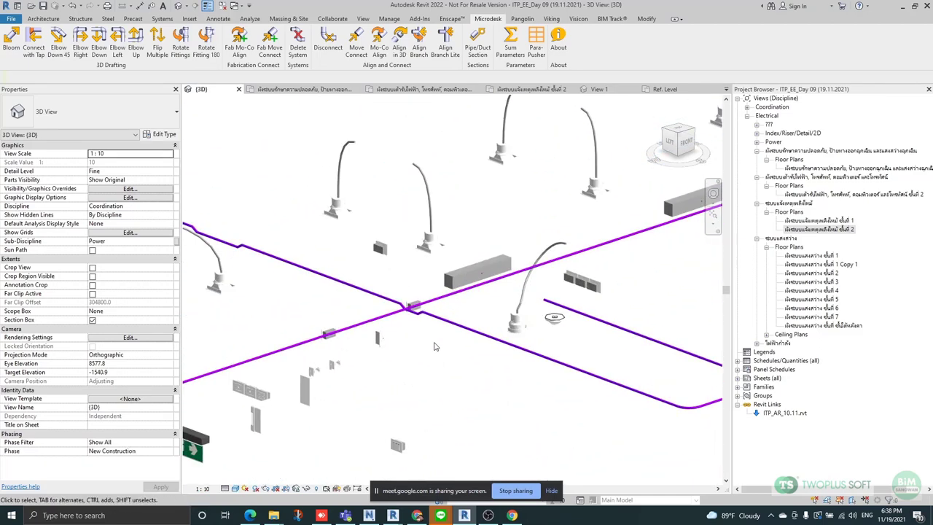
Select the connected branch conduit run from the crossing and filter the Flex Pipes category out of the selection.
left_click(432, 323)
key("Tab")
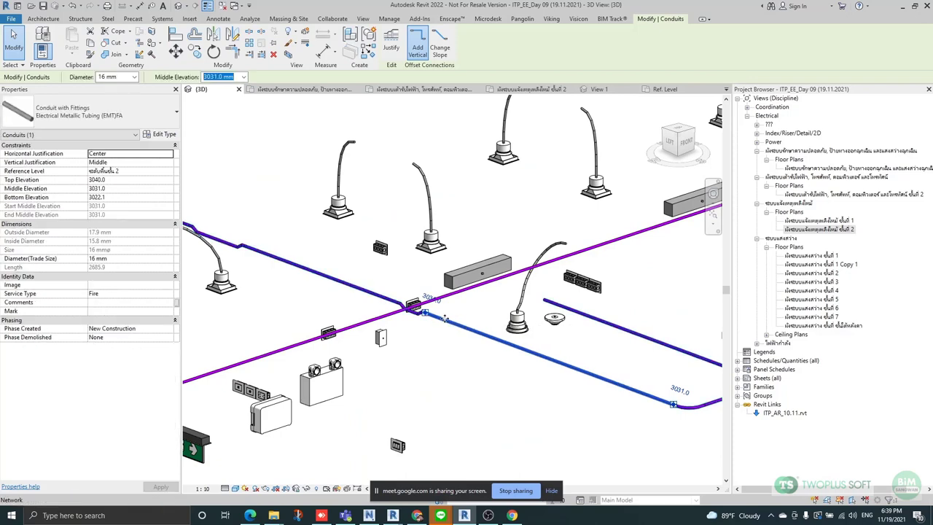
left_click(445, 319)
scroll(298, 308, "down", 5)
scroll(295, 323, "down", 4)
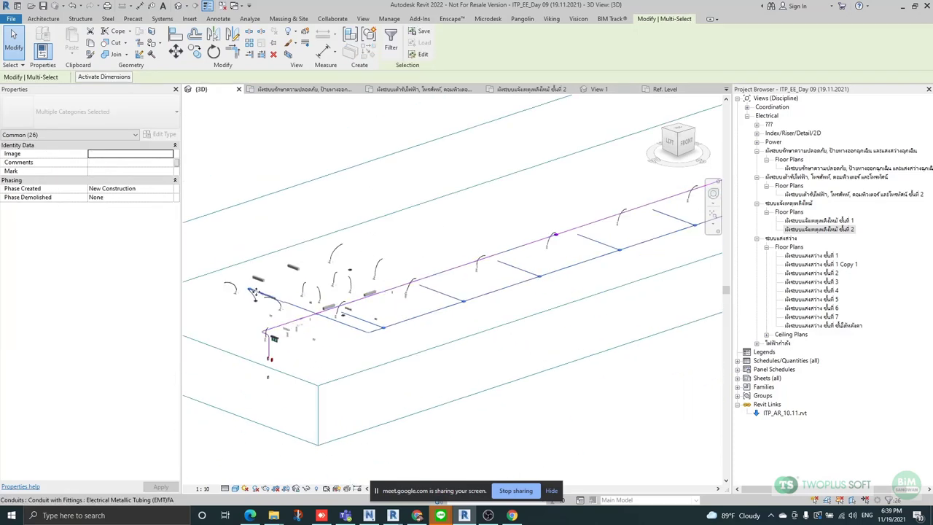
middle_click_drag(640, 261, 356, 358)
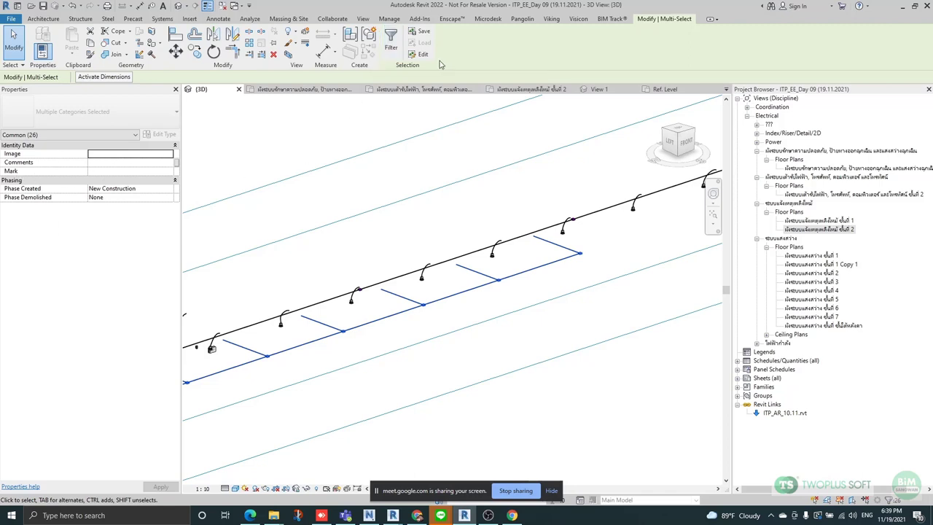
left_click(391, 45)
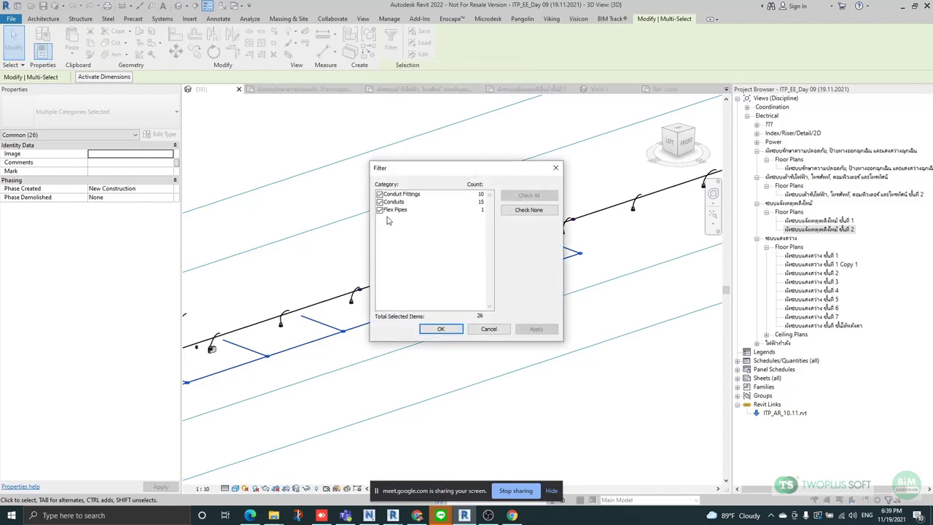
left_click(442, 330)
Set the Service Type of the filtered branch conduits and fittings to Fire and deselect them.
left_click(170, 182)
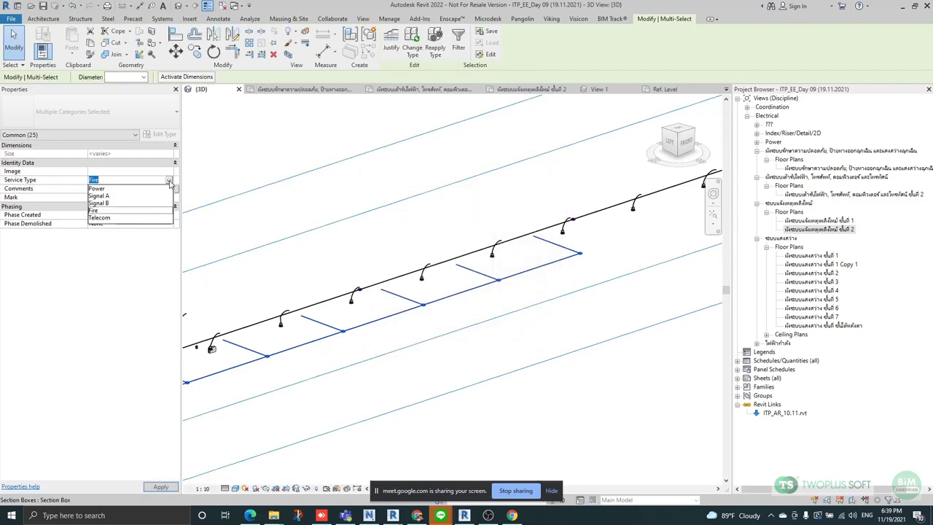
left_click(97, 211)
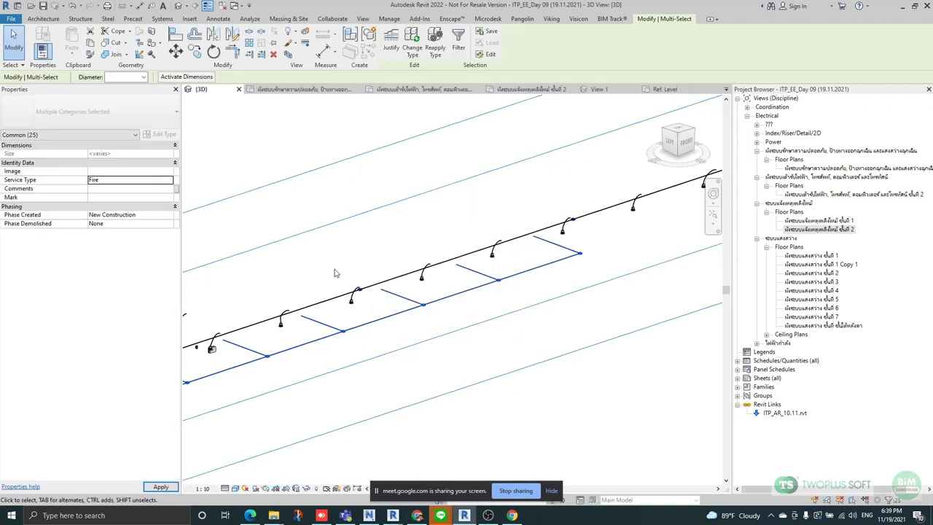
left_click(350, 264)
Examine the fire conduits in 3D around the vertical drop to the red alarm devices and the branch loop.
scroll(614, 259, "down", 3)
scroll(437, 306, "up", 8)
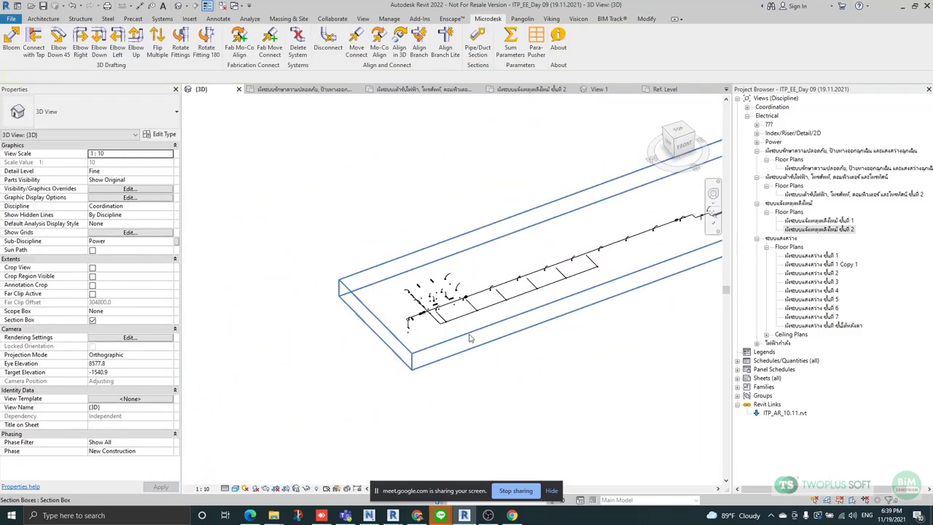
scroll(350, 315, "up", 2)
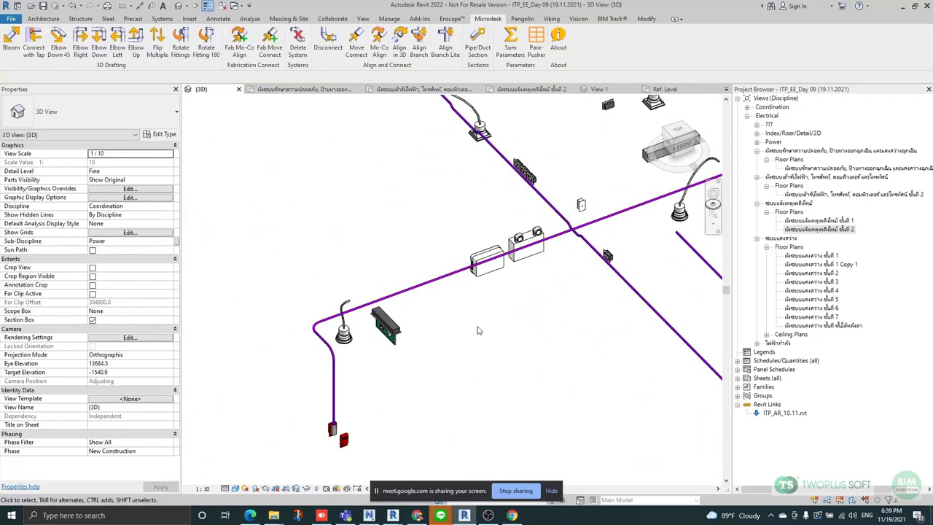
scroll(487, 336, "down", 4)
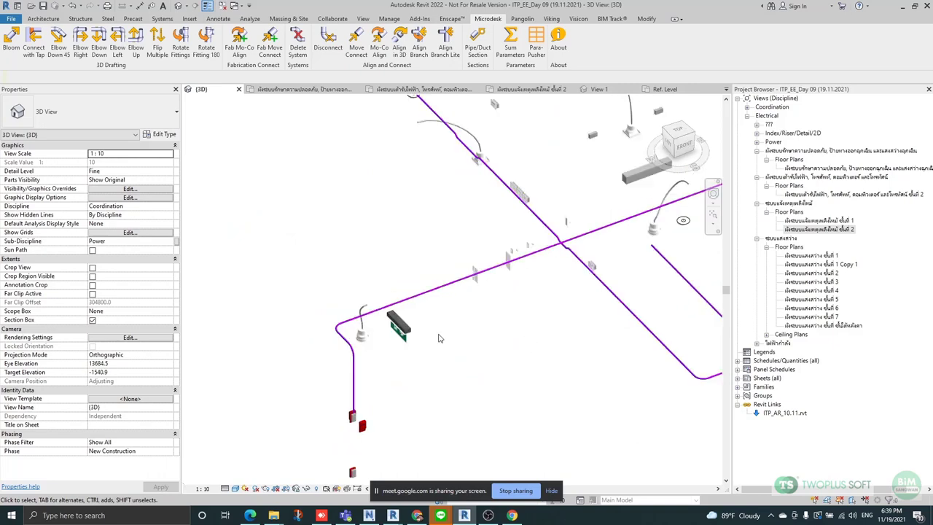
scroll(525, 329, "down", 4)
scroll(510, 342, "up", 3)
left_click(473, 256)
middle_click_drag(472, 256, 416, 425, "shift")
scroll(382, 313, "up", 3)
scroll(419, 414, "down", 2)
left_click(517, 359)
middle_click_drag(529, 354, 508, 354, "shift")
scroll(349, 294, "up", 3)
middle_click_drag(396, 365, 417, 235)
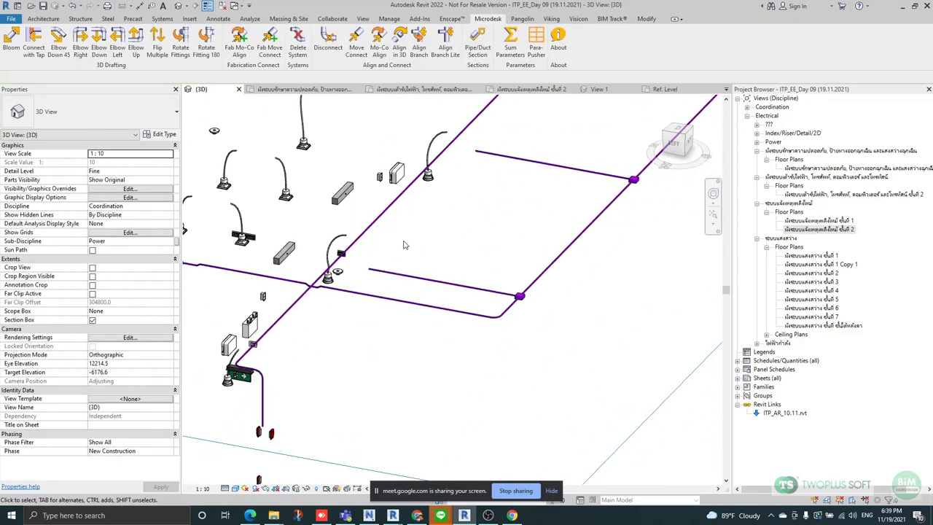
scroll(404, 235, "down", 2)
scroll(406, 211, "up", 3)
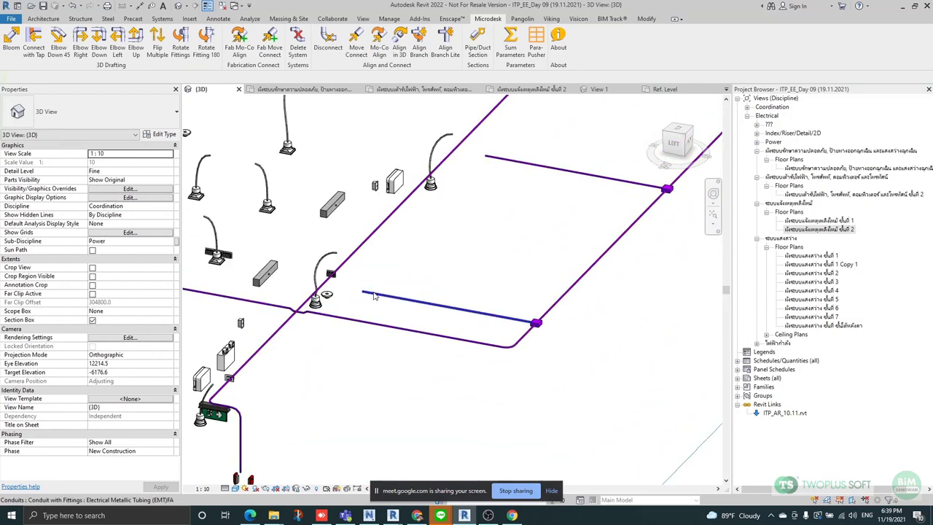
Check the open-ended branch conduit and the nearby indicator lamp in 3D, viewing the surrounding conduits from above.
left_click(376, 294)
middle_click_drag(370, 333, 350, 361, "shift")
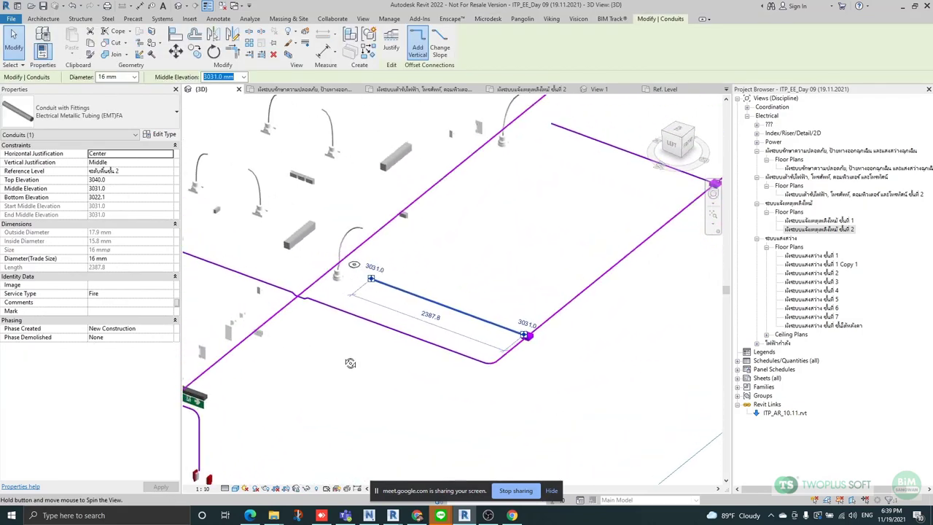
middle_click_drag(508, 258, 461, 352, "shift")
scroll(415, 255, "up", 2)
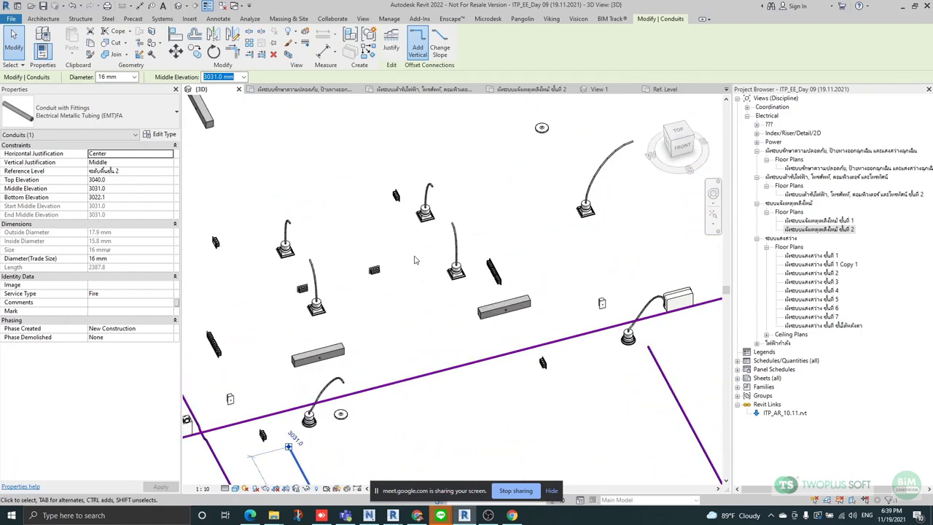
middle_click_drag(410, 257, 368, 304, "shift")
scroll(368, 304, "up", 2)
scroll(345, 293, "up", 2)
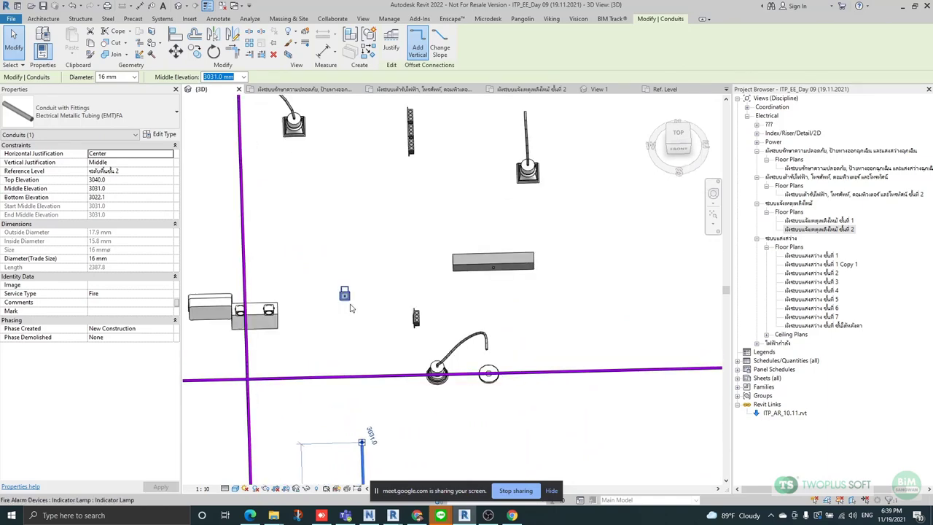
scroll(368, 319, "down", 2)
left_click(353, 304)
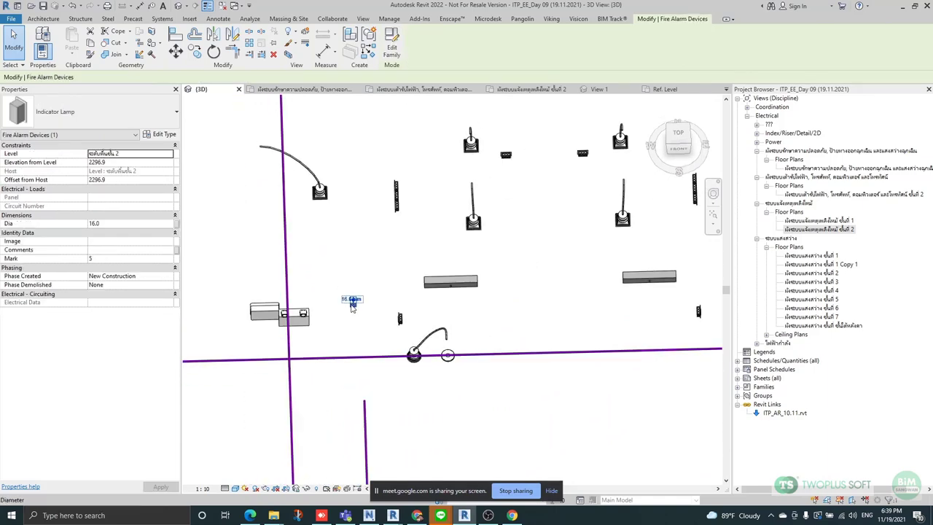
left_click(312, 264)
scroll(284, 219, "up", 3)
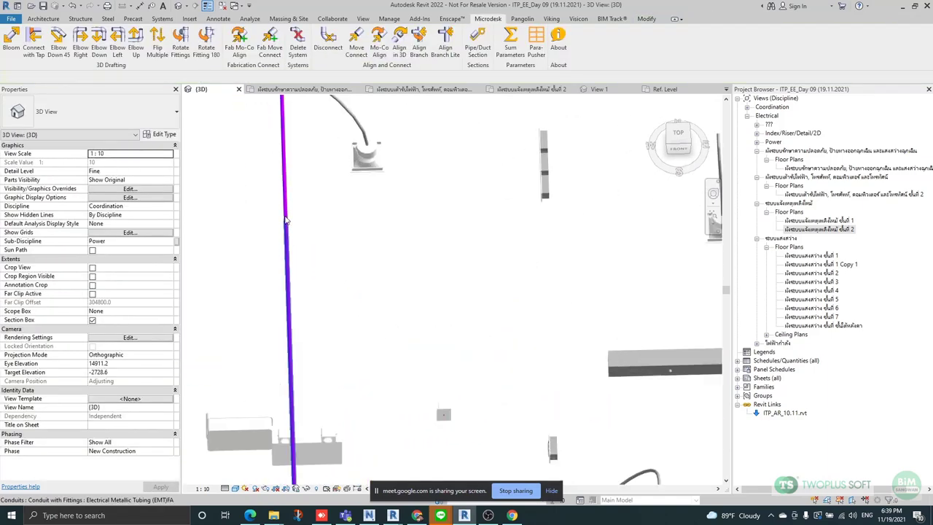
scroll(470, 394, "down", 3)
scroll(401, 190, "up", 1)
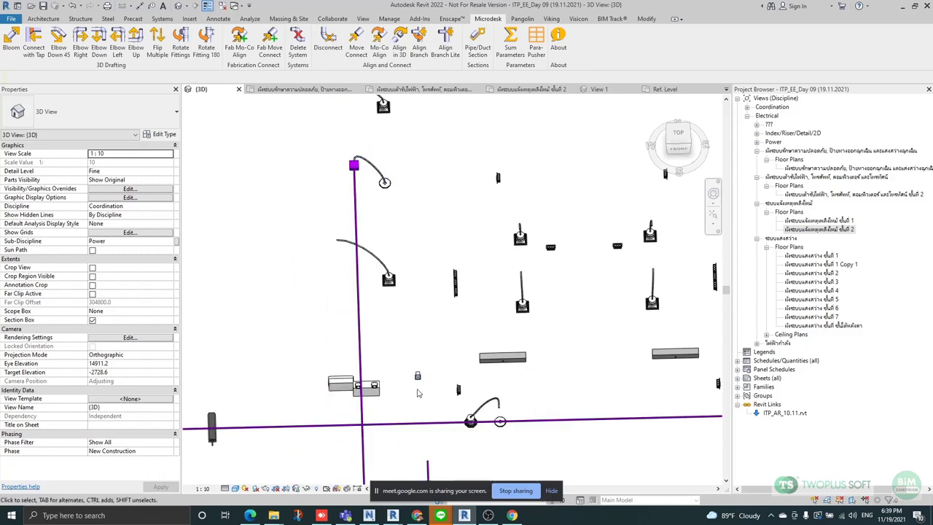
scroll(419, 379, "down", 3)
scroll(424, 405, "up", 3)
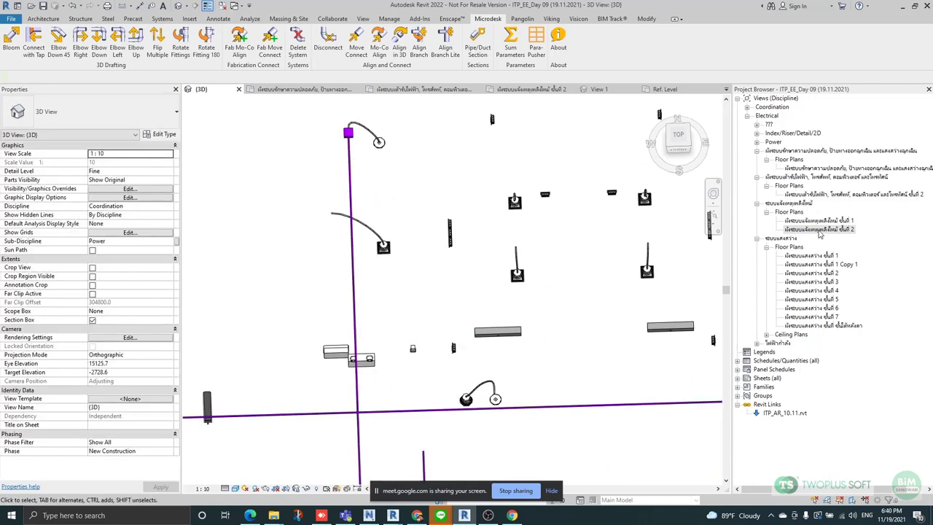
Open the floor plan ผังระบบแจ้งเหตุเพลิงไหม้ ชั้นที่ 2 and examine the smoke detector, indicator lamp and conduits around room 212.
double_click(818, 230)
scroll(479, 288, "down", 3)
scroll(513, 300, "up", 5)
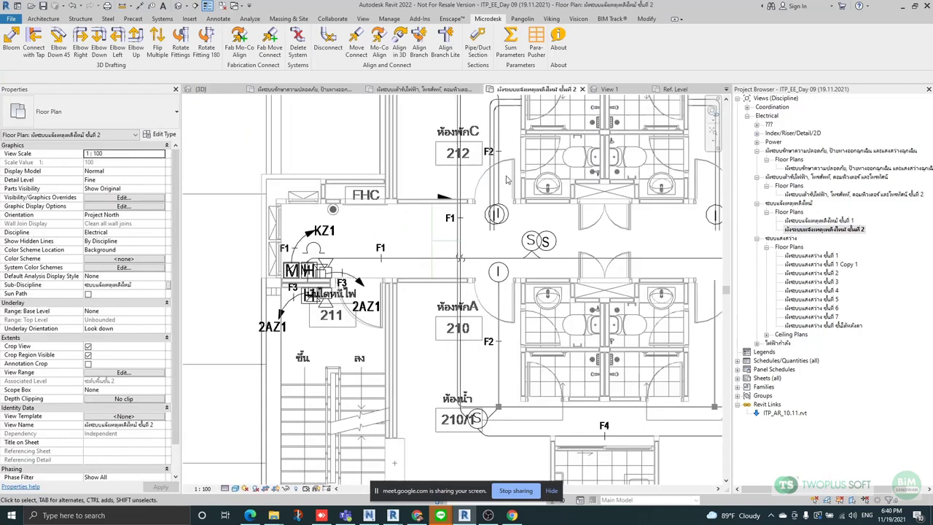
scroll(504, 231, "up", 3)
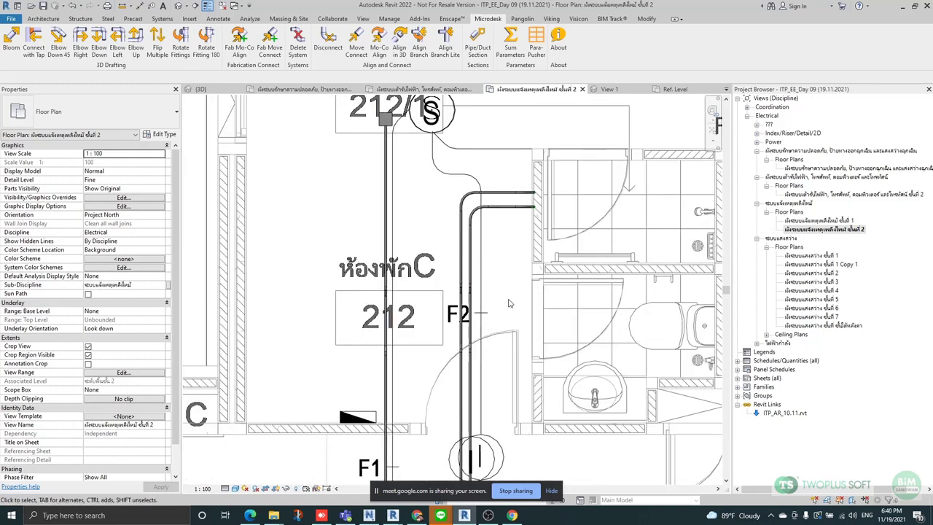
scroll(423, 128, "up", 1)
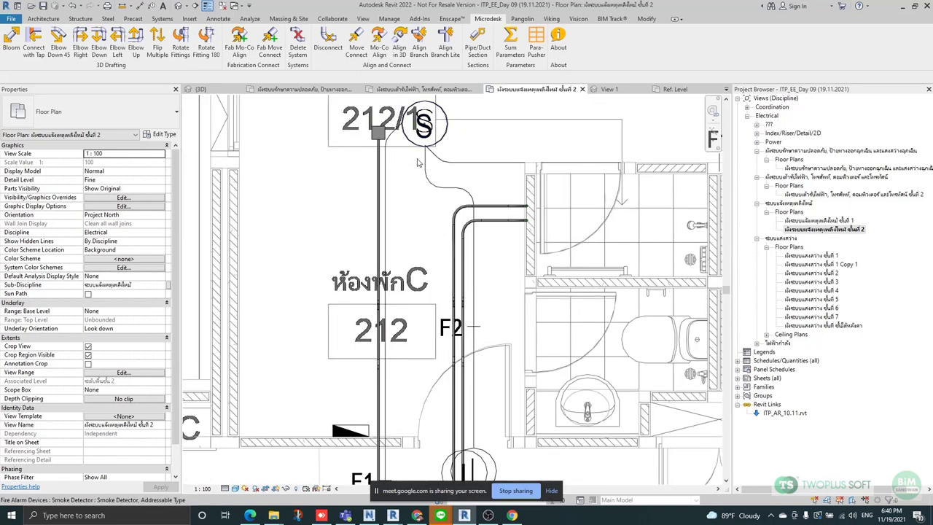
scroll(438, 182, "down", 1)
scroll(481, 233, "up", 1)
middle_click_drag(450, 369, 445, 263)
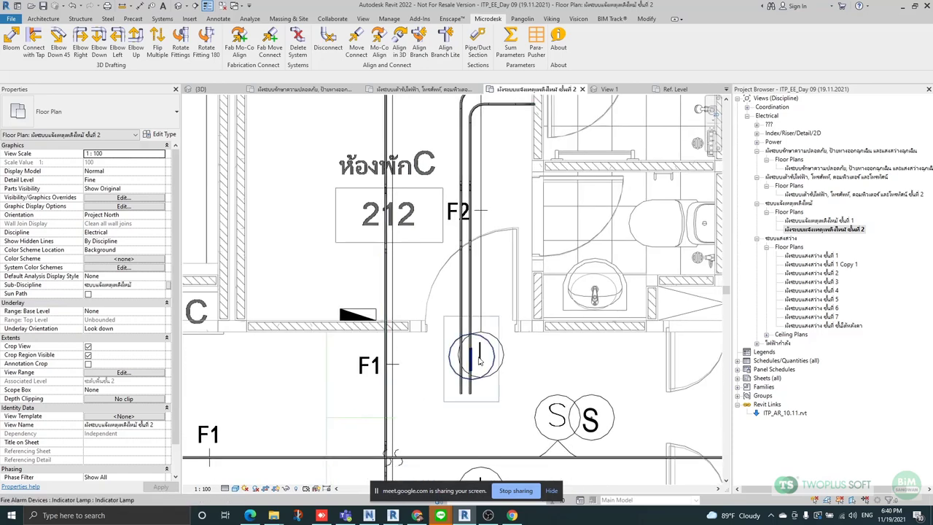
scroll(479, 352, "down", 2)
scroll(453, 312, "up", 1)
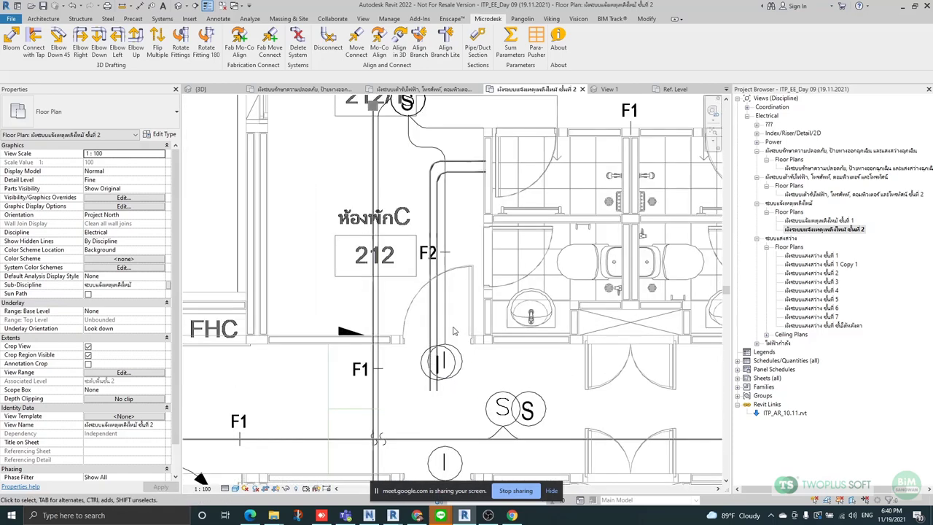
middle_click_drag(468, 232, 471, 281)
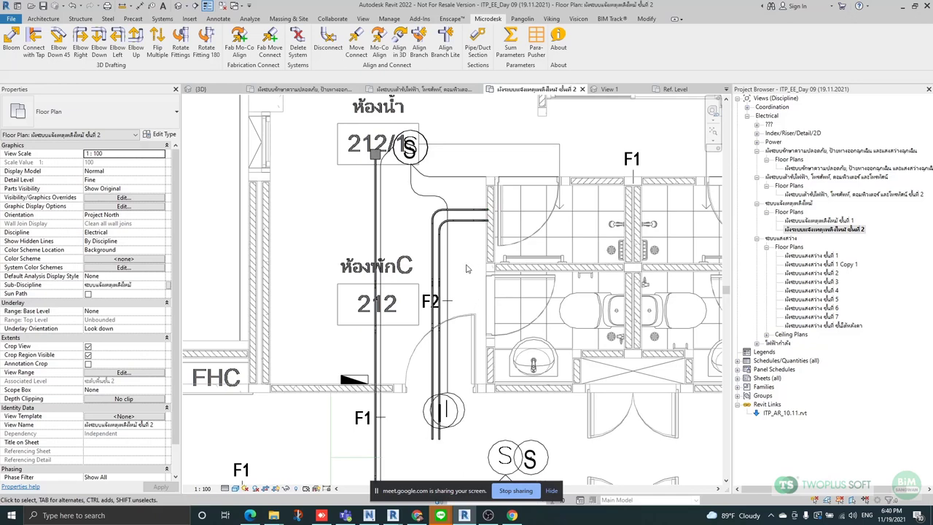
scroll(376, 370, "up", 2)
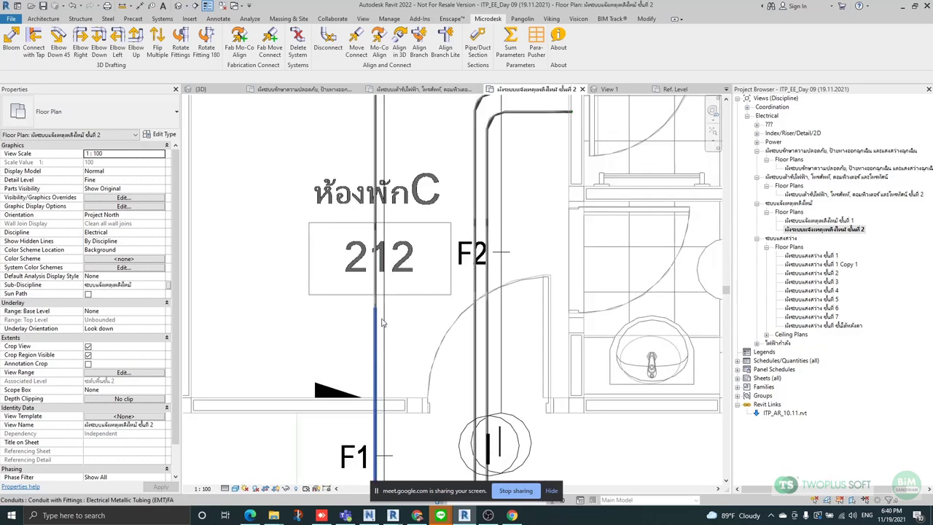
scroll(381, 333, "down", 2)
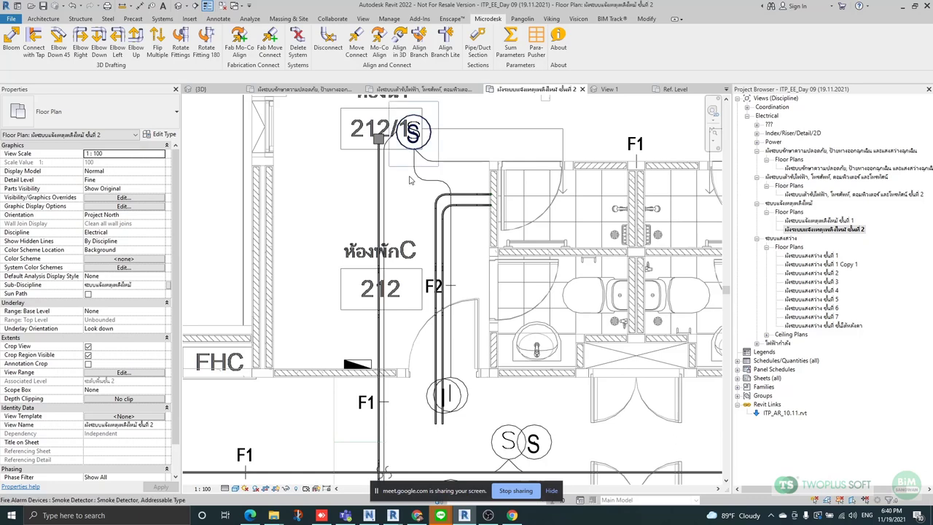
Draw a 16 mm branch conduit about 542 mm long from the vertical F1 conduit towards the indicator lamp outside room 212, at 3031 mm elevation.
left_click(380, 350)
scroll(380, 353, "up", 2)
middle_click_drag(420, 356, 428, 228)
key("c")
key("s")
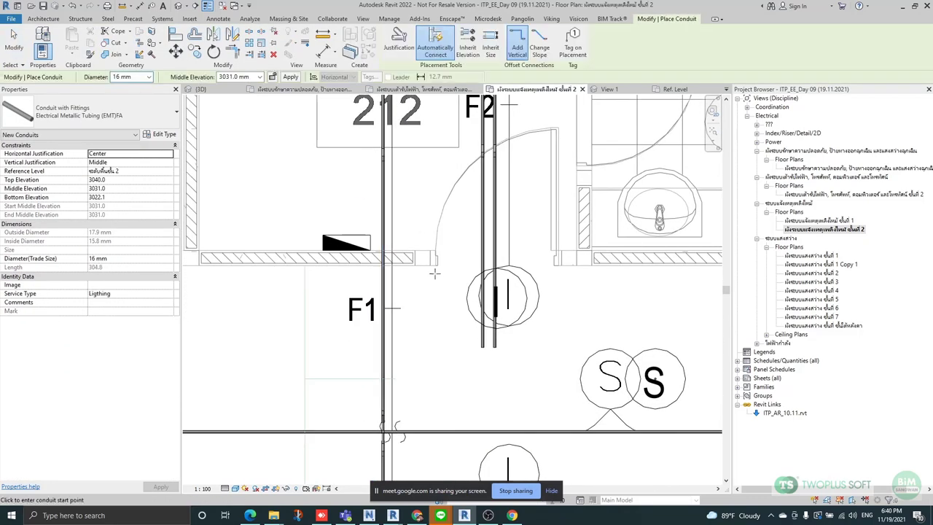
scroll(419, 270, "up", 2)
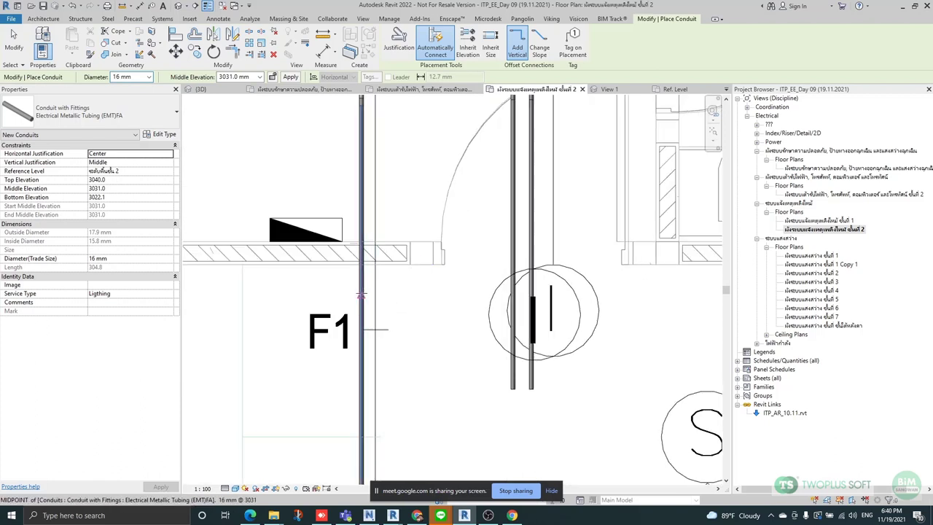
scroll(365, 255, "down", 2)
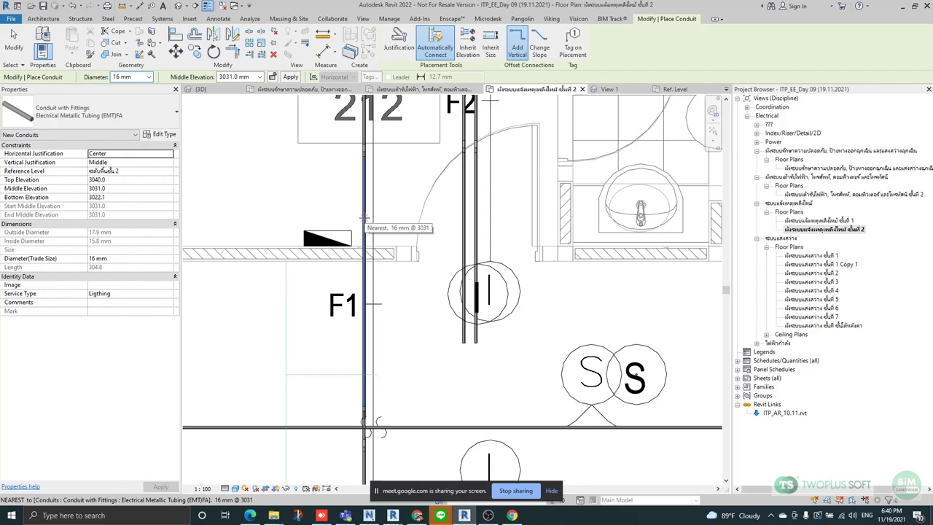
left_click(364, 217)
scroll(446, 219, "up", 2)
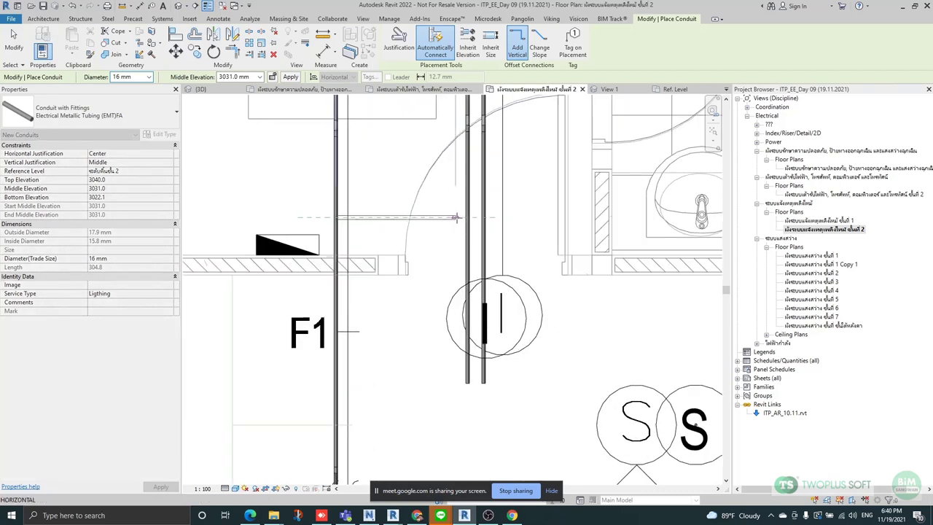
left_click(455, 218)
key("Escape")
key("Escape")
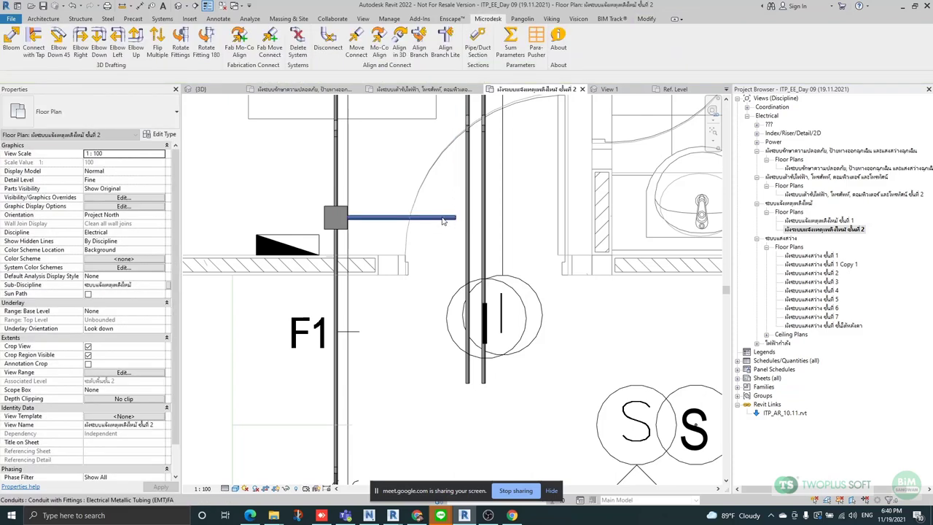
Open the 3D view and examine the new branch conduit and its junction box from above.
left_click(442, 223)
scroll(471, 232, "down", 2)
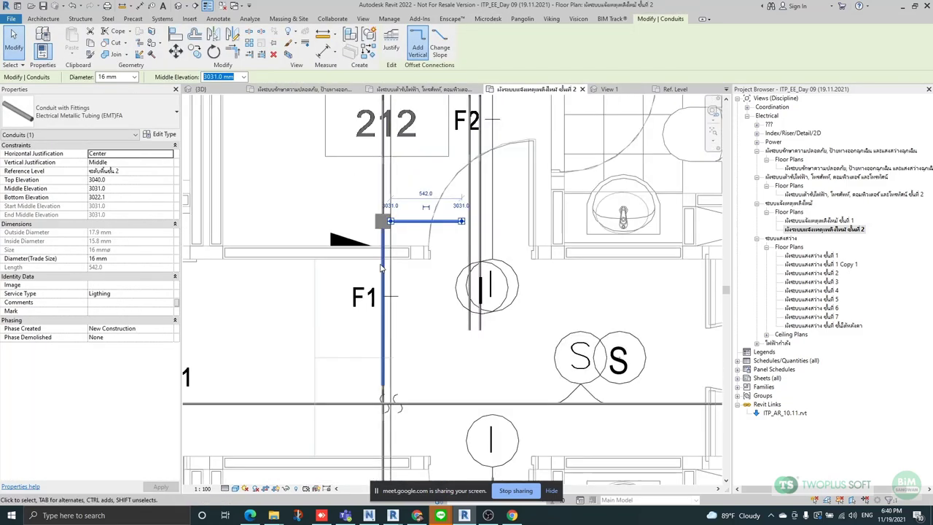
left_click(177, 6)
scroll(363, 237, "down", 2)
middle_click_drag(375, 321, 457, 242, "shift")
scroll(299, 361, "up", 3)
scroll(295, 369, "up", 2)
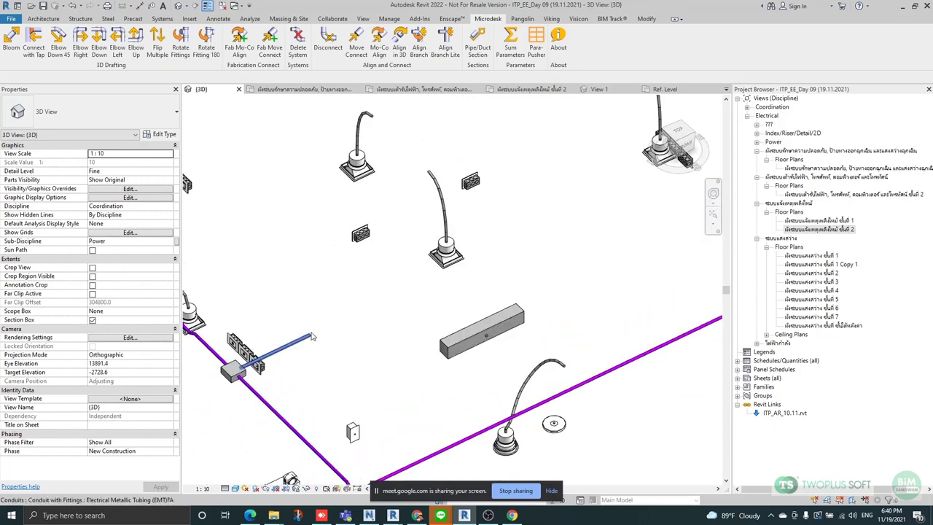
left_click(309, 333)
scroll(397, 329, "down", 1)
middle_click_drag(344, 358, 447, 358, "shift")
scroll(310, 321, "up", 3)
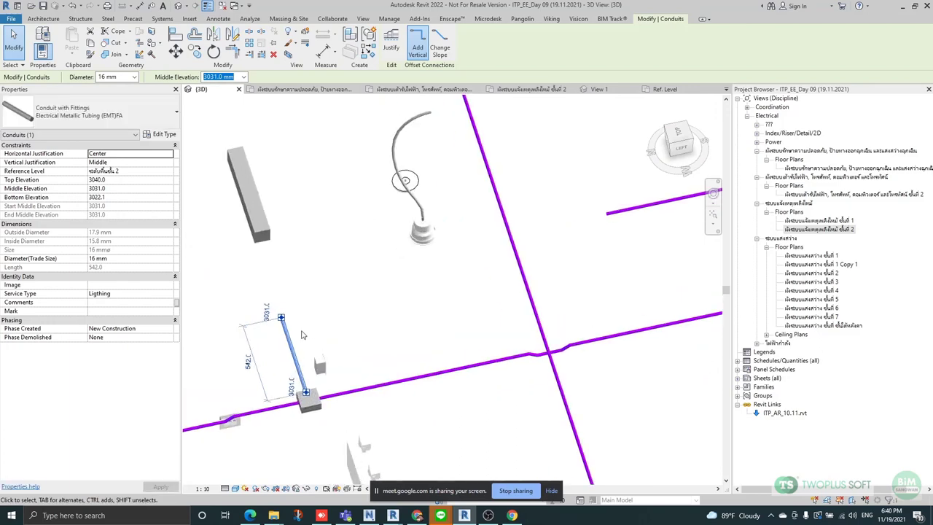
Extend the branch from its open end with a perpendicular 16 mm horizontal conduit running towards the indicator lamp.
right_click(289, 318)
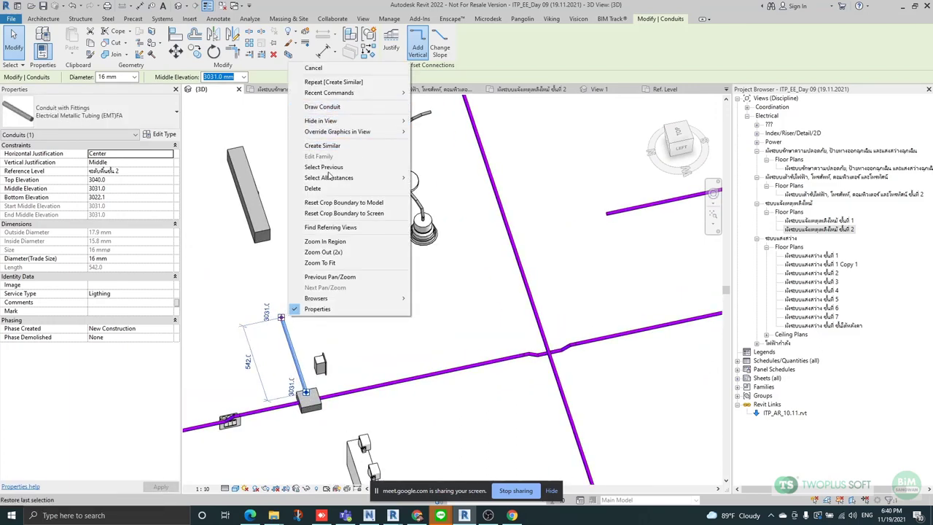
key("Escape")
key("Escape")
key("c")
key("n")
left_click(281, 318)
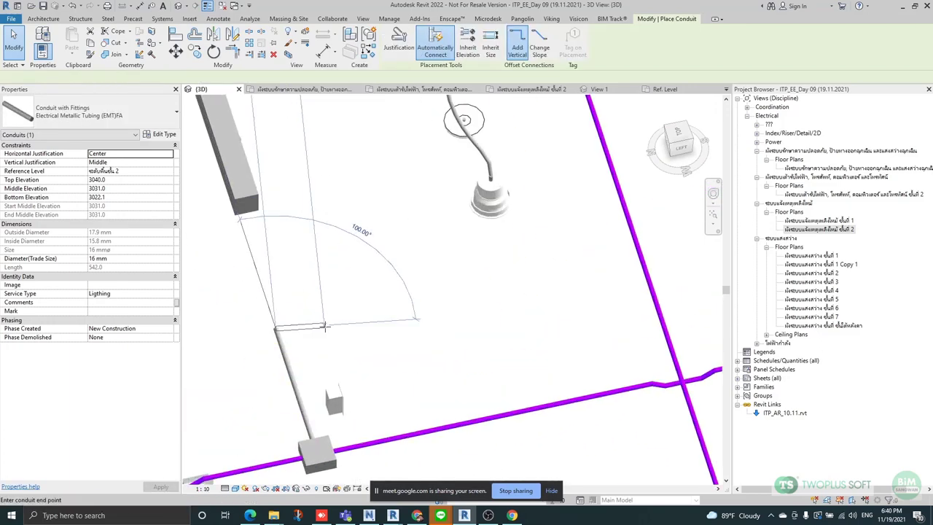
scroll(321, 314, "up", 2)
left_click(338, 315)
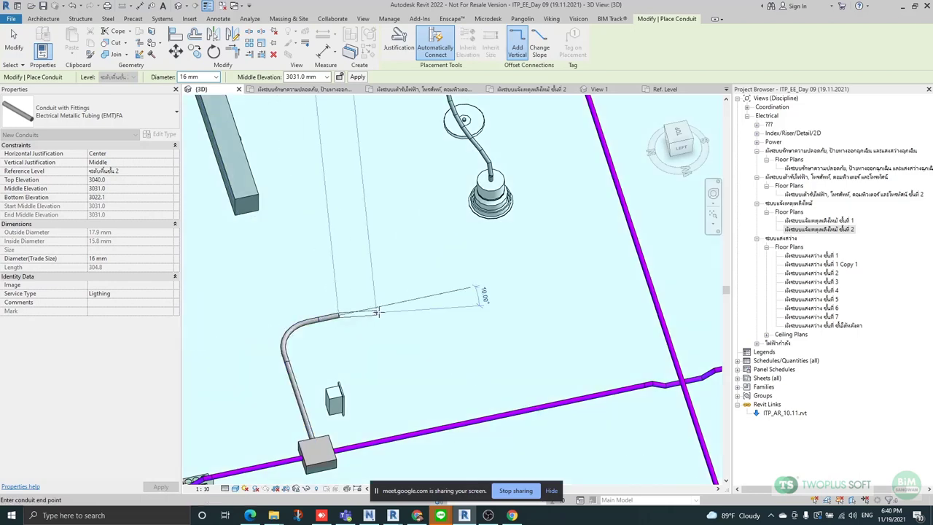
left_click(381, 308)
key("Escape")
scroll(388, 290, "down", 3)
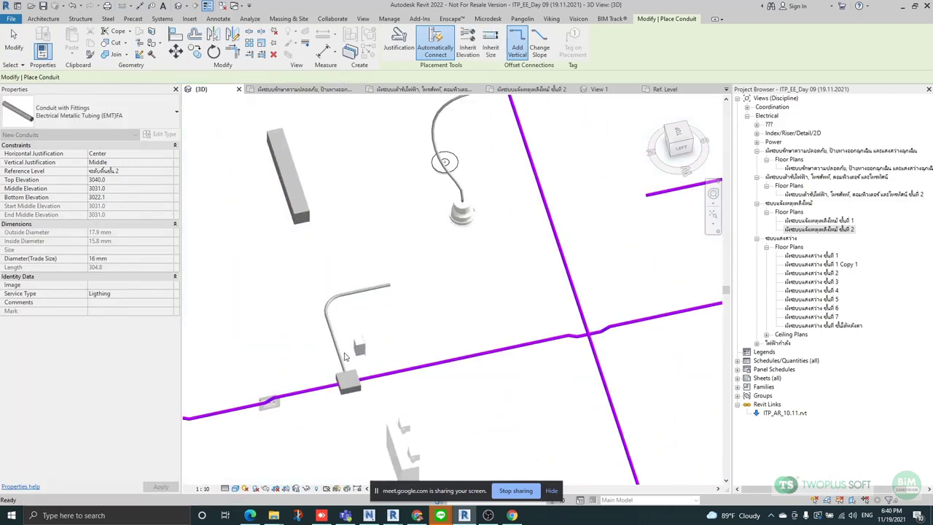
key("Escape")
Add a downward elbow and vertical drop at the open end of the horizontal branch conduit with Elbow Down.
scroll(343, 344, "up", 2)
left_click(335, 337)
left_click_drag(335, 337, 294, 347)
key("Escape")
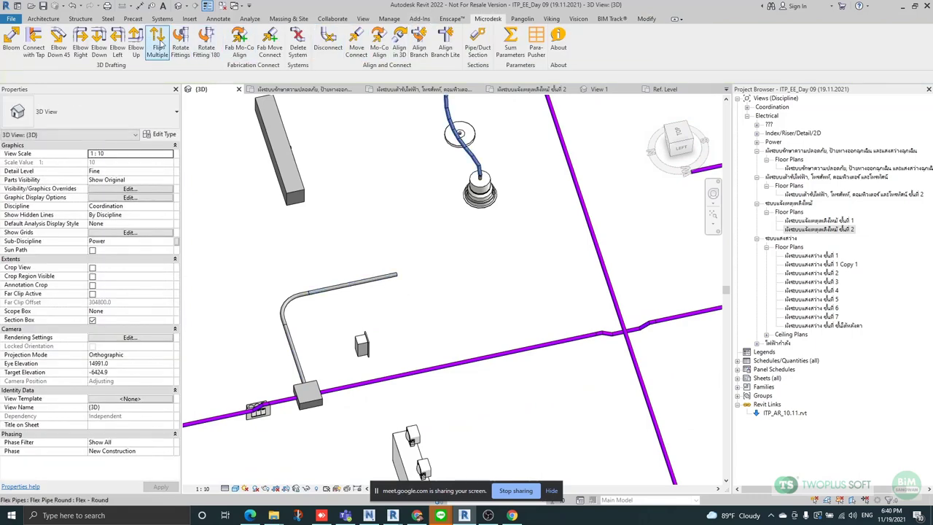
left_click(100, 47)
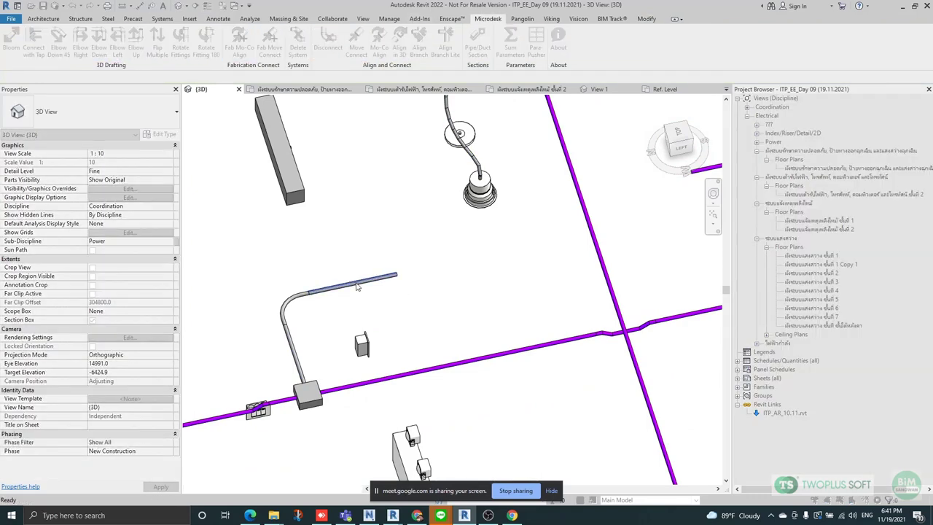
left_click(365, 281)
left_click(398, 337)
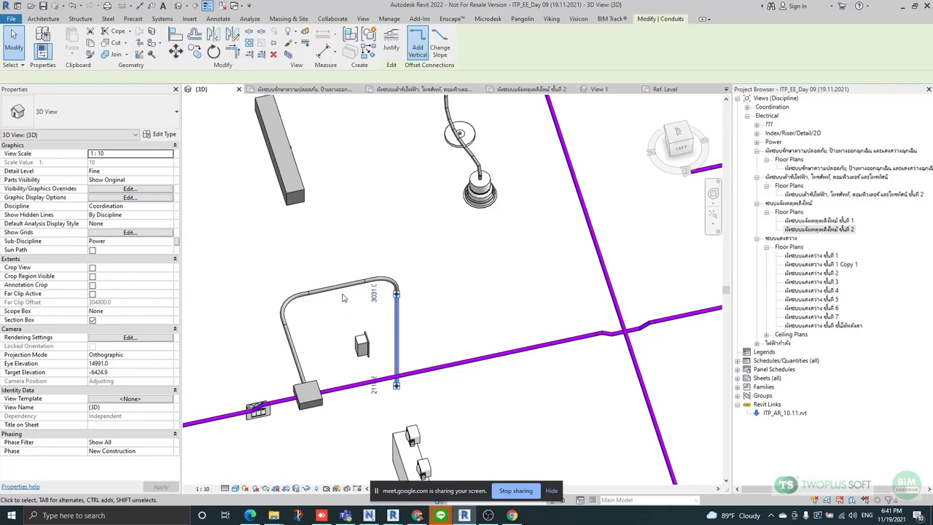
Move the branch's horizontal middle segment farther from the junction box.
left_click(337, 286)
left_click_drag(333, 255, 315, 224)
middle_click_drag(319, 230, 371, 218, "shift")
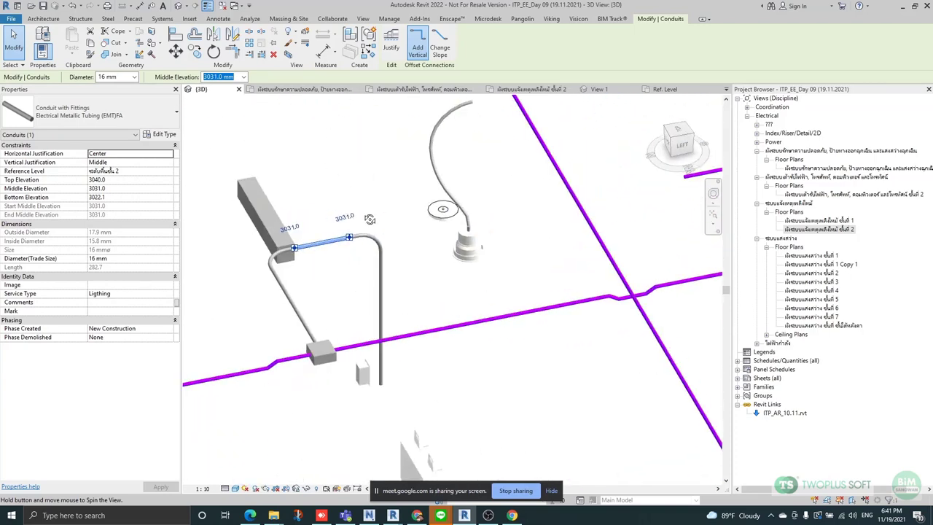
Draw a 16 mm conduit from the top of the indicator lamp up to 3000 mm middle elevation, ending in a short horizontal run.
scroll(368, 327, "up", 3)
left_click(359, 383)
scroll(394, 387, "up", 5)
middle_click_drag(368, 252, 424, 403, "shift")
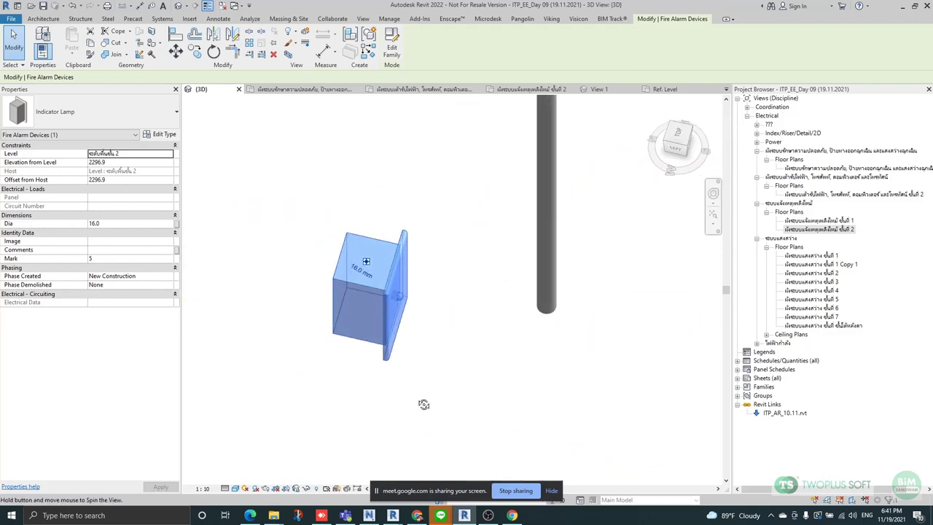
right_click(367, 262)
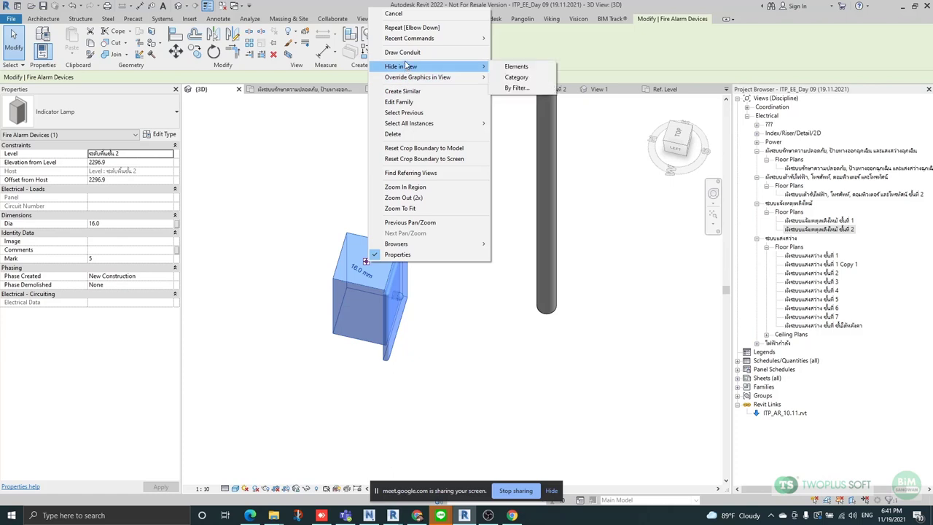
left_click(402, 52)
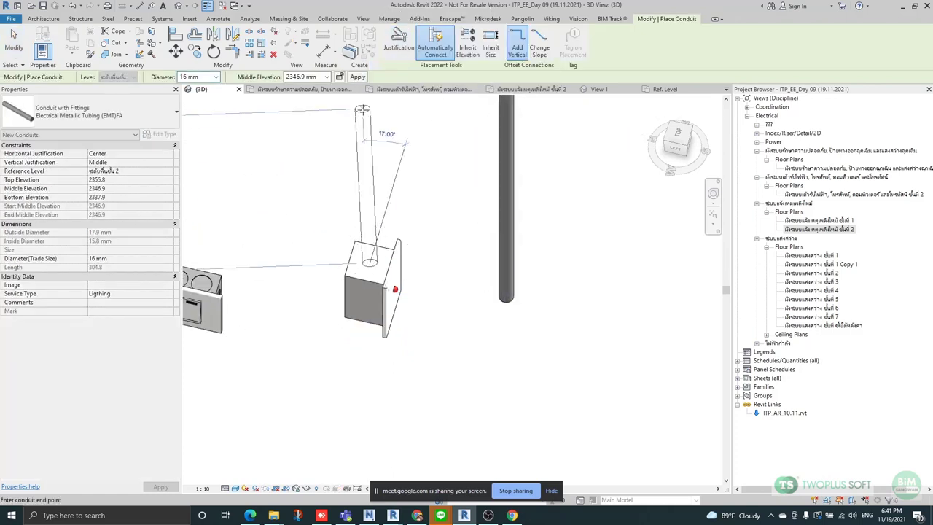
scroll(401, 190, "down", 3)
middle_click_drag(397, 182, 301, 71, "shift")
left_click(316, 77)
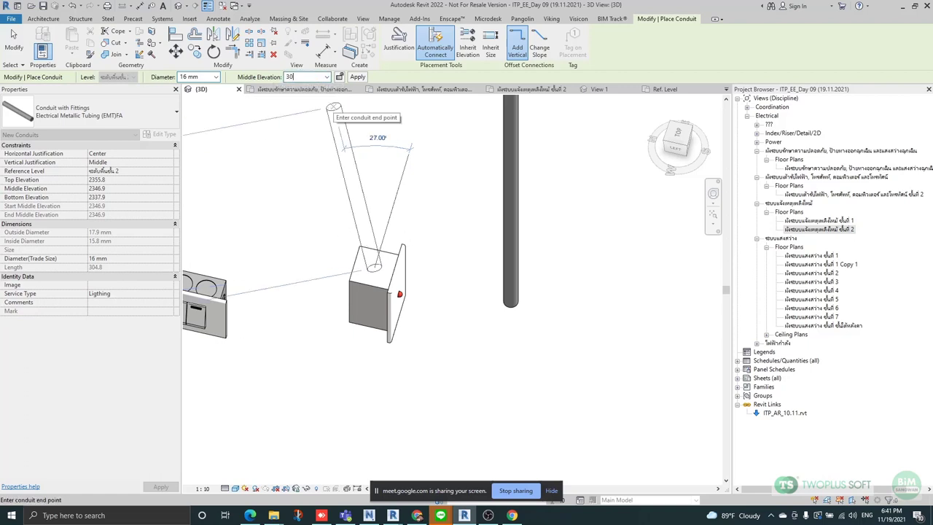
scroll(532, 321, "down", 4)
scroll(438, 270, "up", 1)
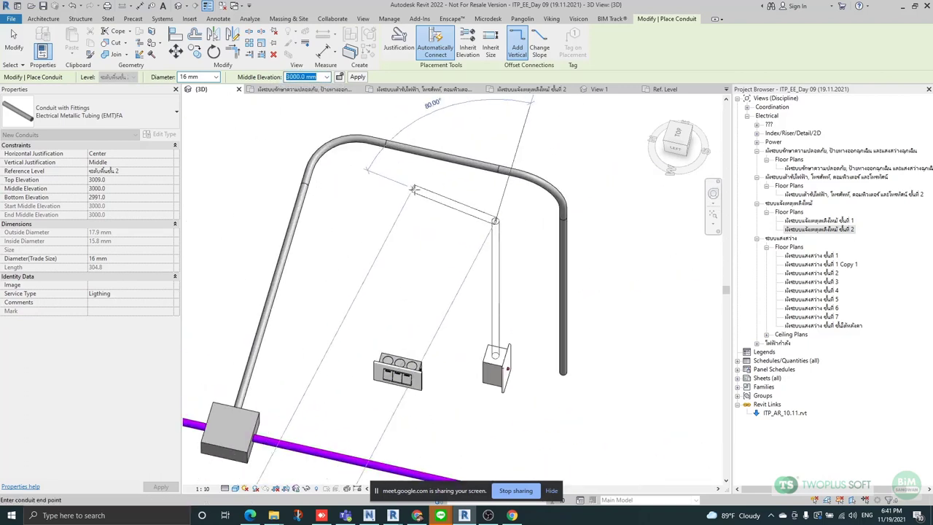
left_click(393, 197)
key("Escape")
Delete the short horizontal run and elbow above the lamp riser and remove the vertical drop from the branch's end.
left_click(416, 206)
key("Delete")
left_click(473, 220)
key("Delete")
key("ctrl+z")
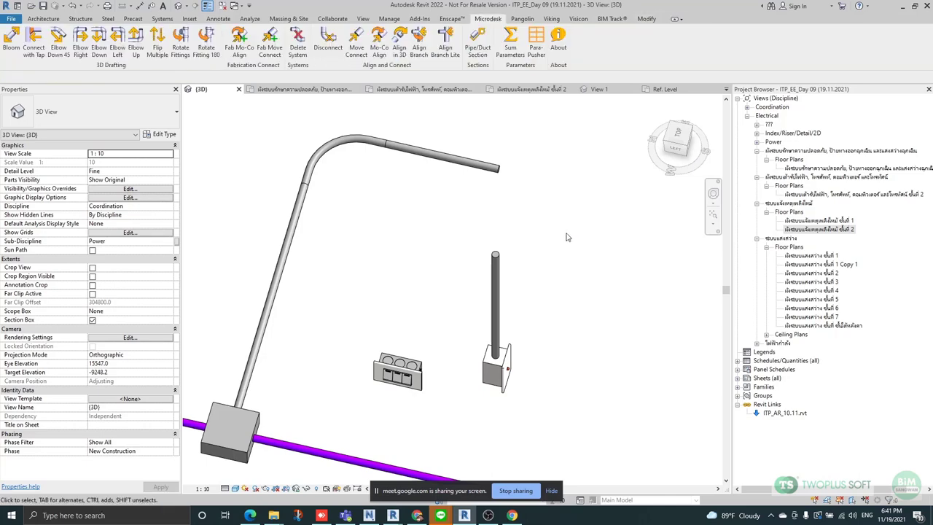
Align the horizontal branch conduit with the indicator lamp's riser and connect the two with an elbow.
left_click(447, 44)
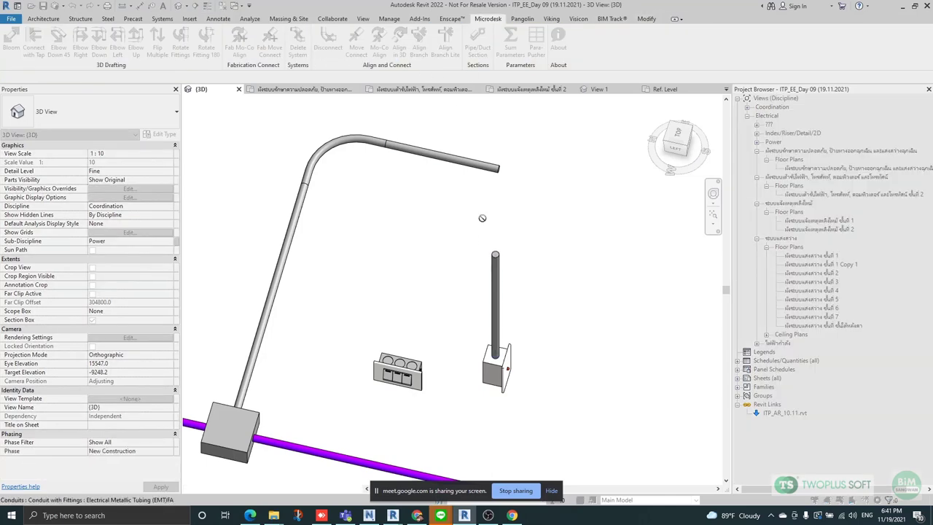
left_click(460, 158)
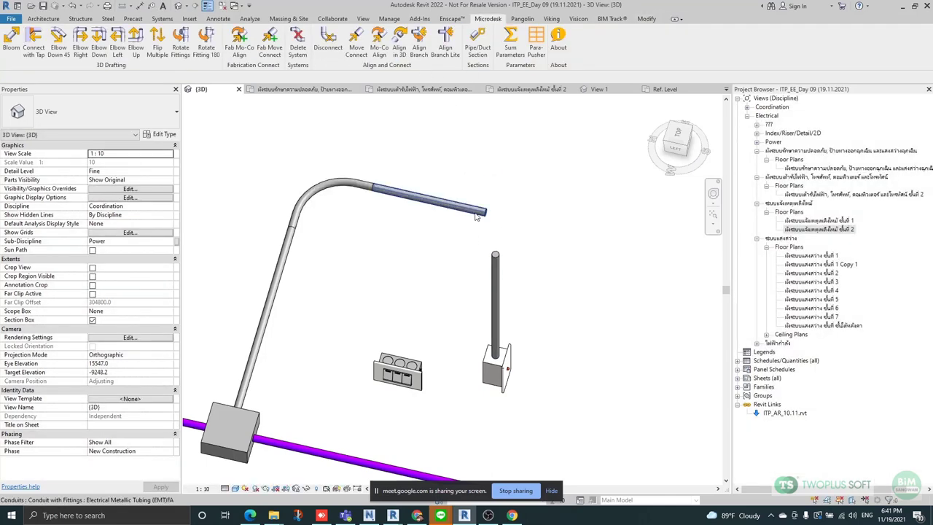
scroll(459, 204, "down", 3)
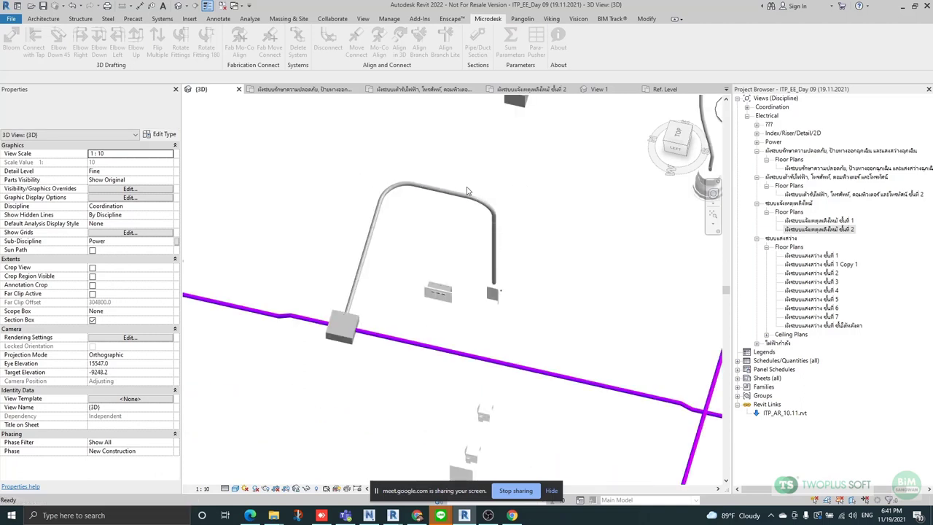
Set the Service Type of the complete lamp branch, including its elbows, riser and junction box, to Fire.
left_click(370, 243)
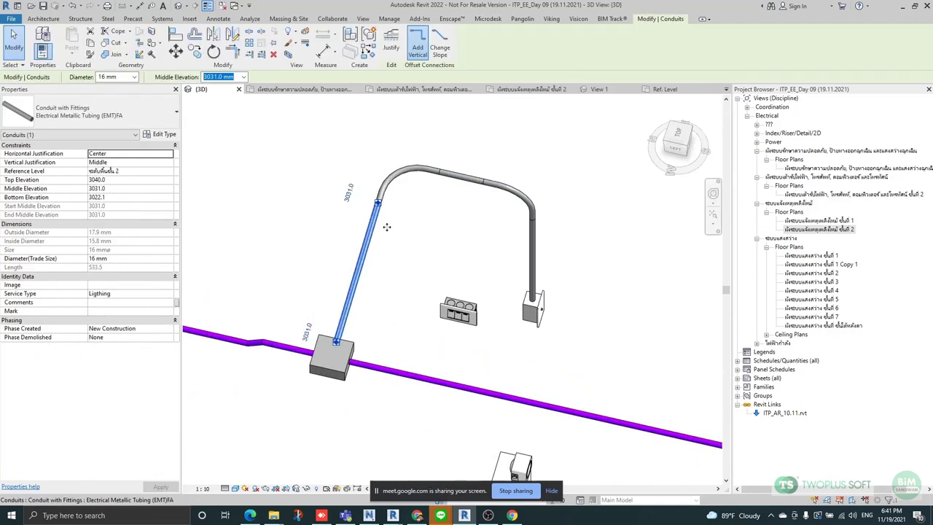
scroll(390, 234, "up", 2)
left_click_drag(392, 232, 437, 186)
left_click(385, 354, "ctrl")
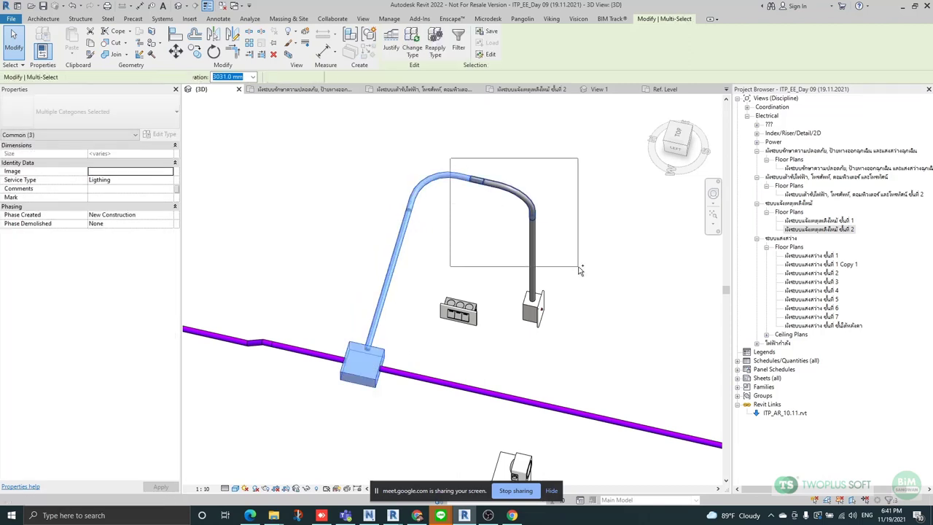
left_click_drag(580, 269, 581, 271, "ctrl")
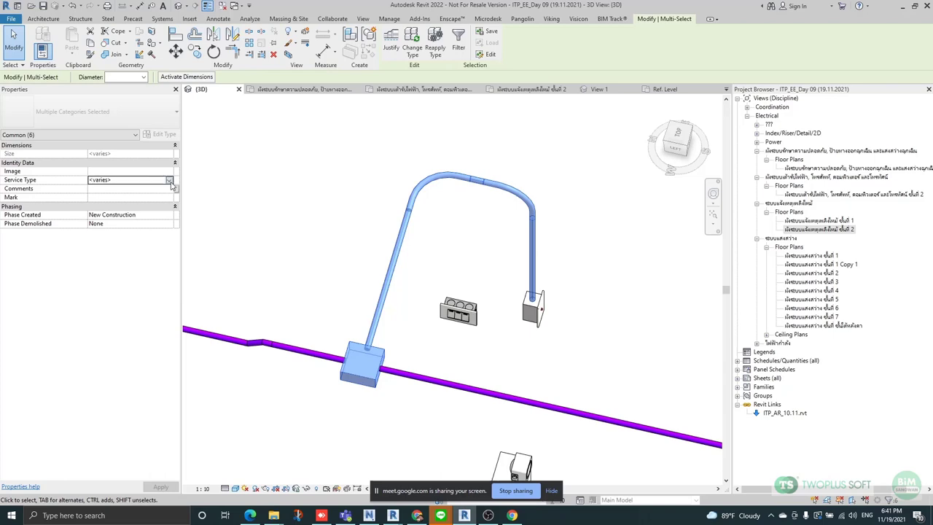
left_click(168, 181)
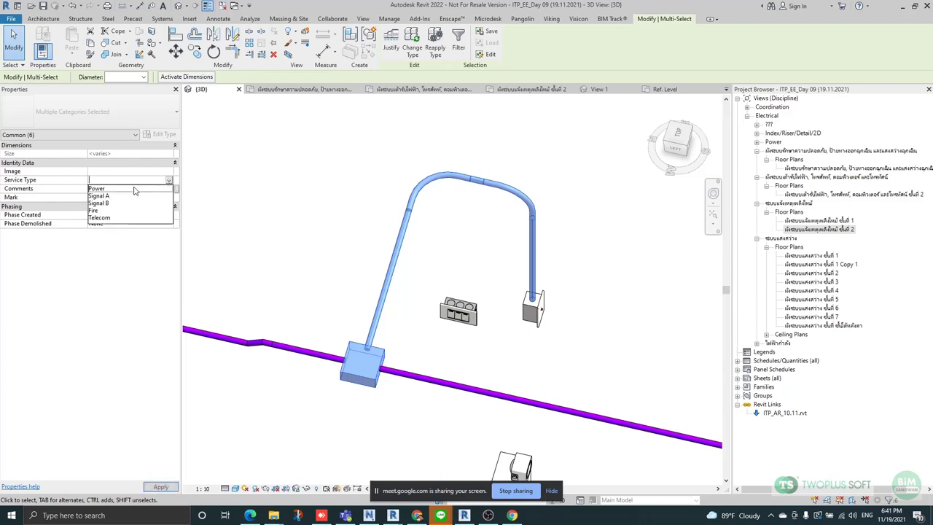
left_click(102, 211)
left_click(335, 229)
scroll(335, 229, "down", 3)
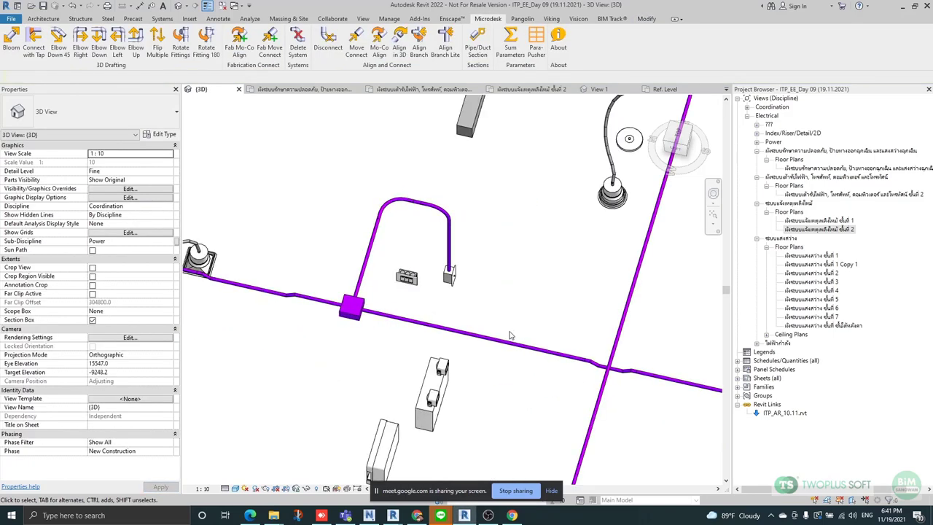
Examine the fire conduits and remaining devices in 3D, and the lamp connection outside room 212 in the floor plan ผังระบบแจ้งเหตุเพลิงไหม้ ชั้นที่ 2.
middle_click_drag(478, 339, 583, 283, "shift")
middle_click_drag(661, 284, 467, 214, "shift")
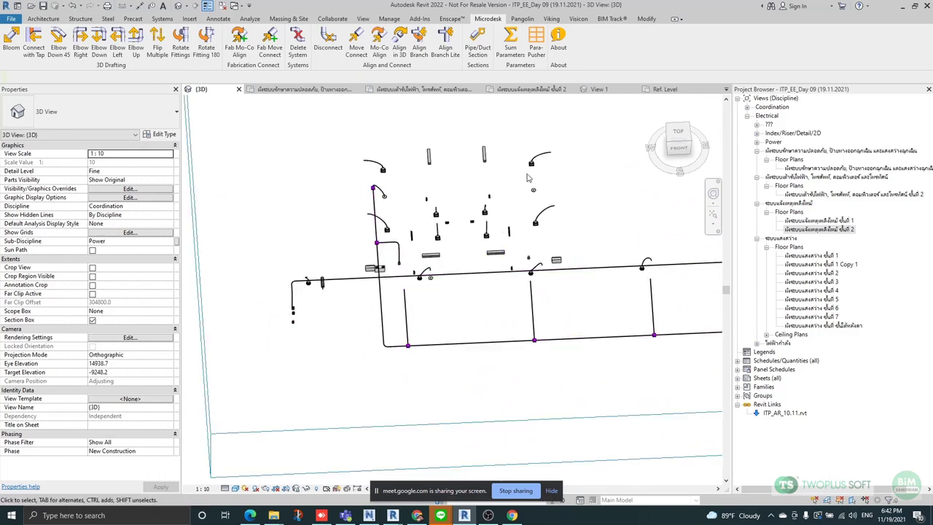
scroll(523, 173, "up", 2)
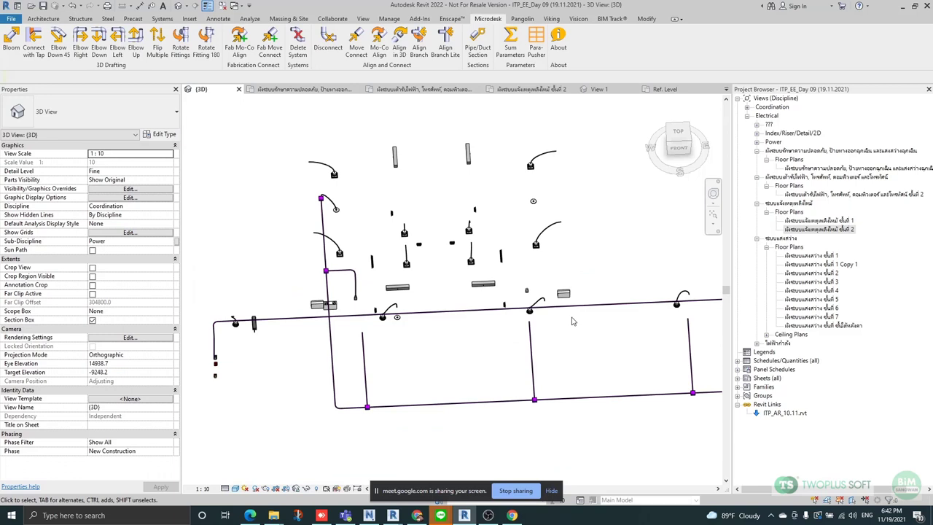
middle_click_drag(584, 313, 498, 268, "shift")
scroll(498, 268, "up", 3)
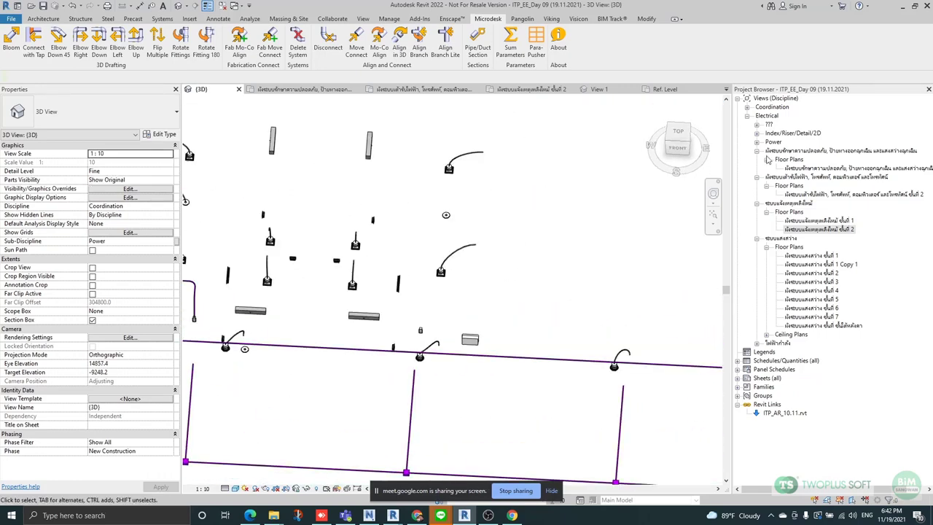
double_click(831, 230)
scroll(606, 290, "down", 5)
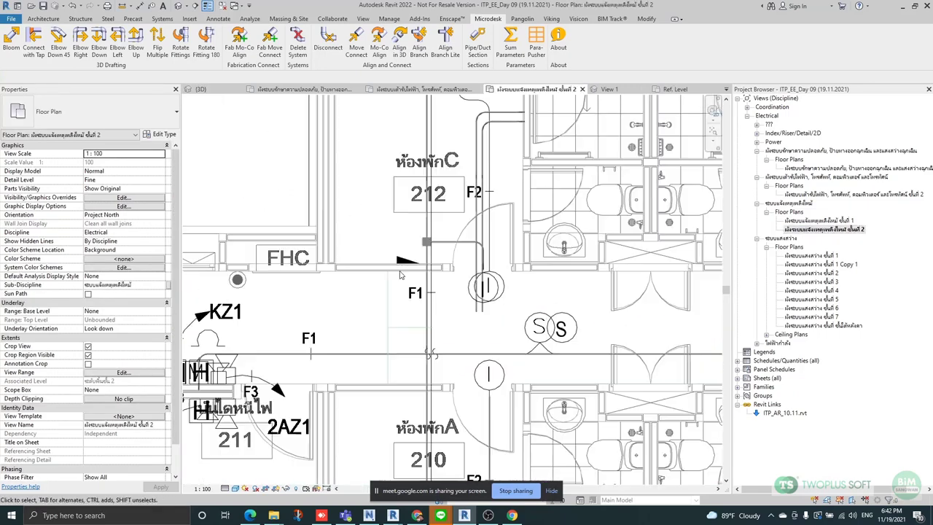
scroll(405, 233, "up", 8)
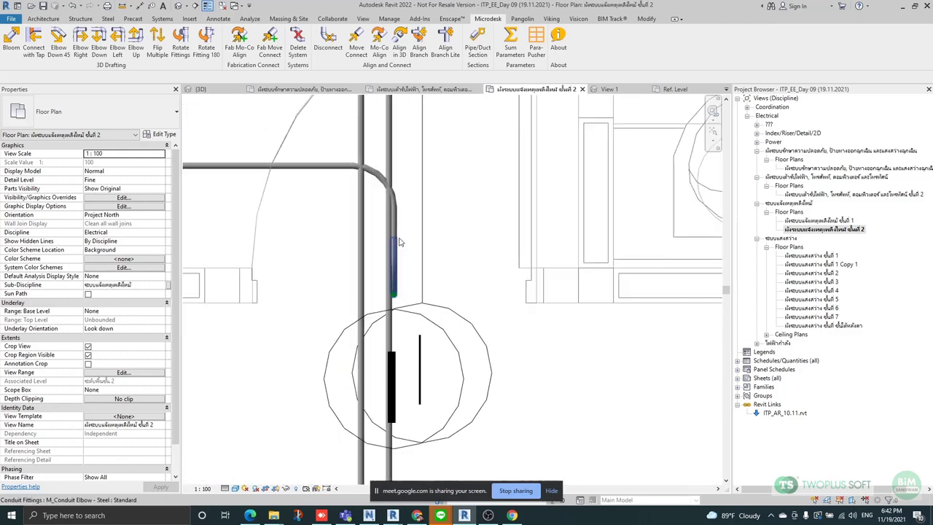
Examine the elbow and conduit segments of the indicator lamp branch outside room 212 in the floor plan.
left_click(397, 208)
scroll(440, 312, "down", 2)
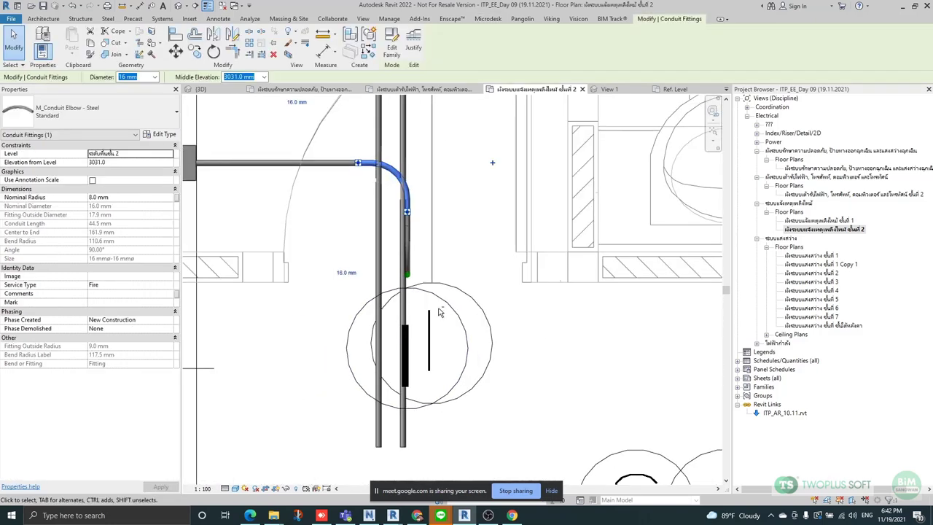
scroll(418, 250, "down", 5)
scroll(409, 269, "up", 4)
left_click(411, 228)
scroll(412, 214, "down", 2)
middle_click_drag(434, 419, 448, 283)
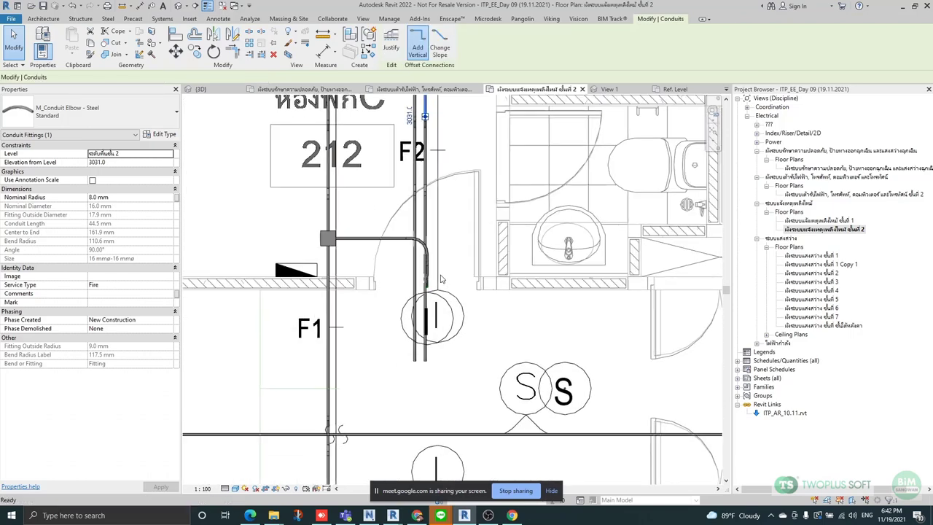
scroll(420, 248, "up", 1)
left_click(427, 202)
scroll(429, 198, "up", 1)
left_click(464, 219)
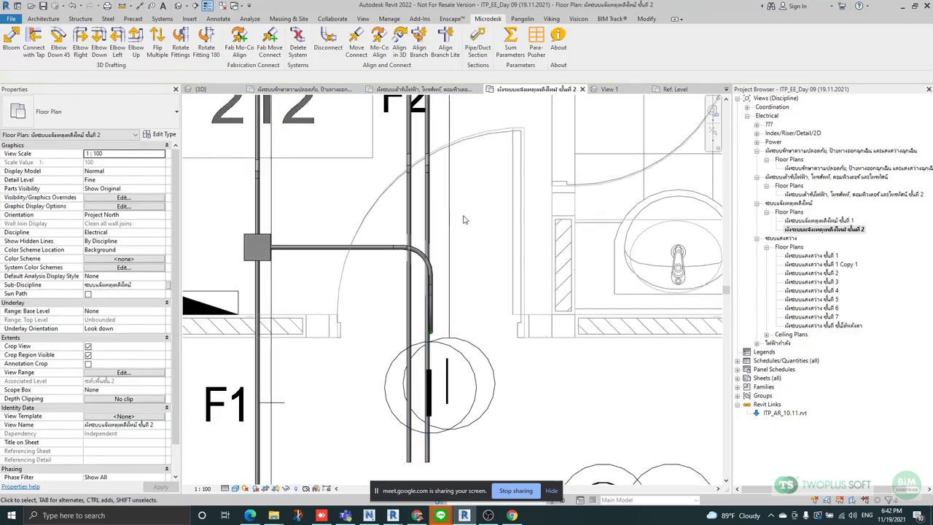
Examine the F1 and F2 wiring routes between the smoke detectors of bathrooms 212/1 and 212/2.
scroll(370, 278, "down", 3)
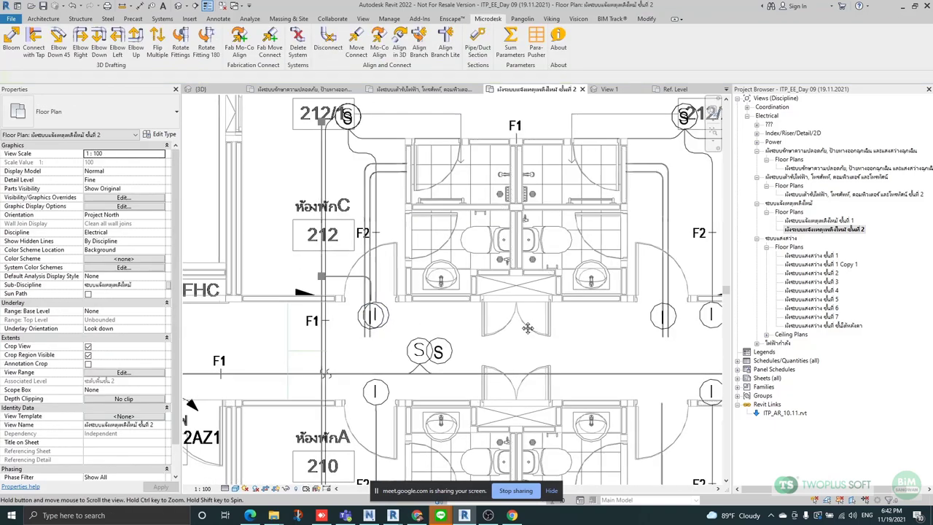
middle_click_drag(562, 296, 476, 302)
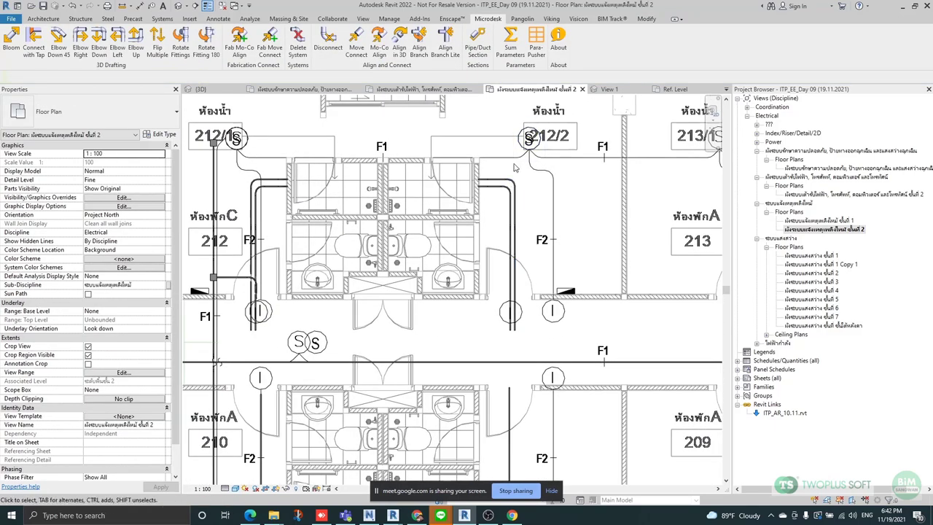
scroll(533, 146, "up", 2)
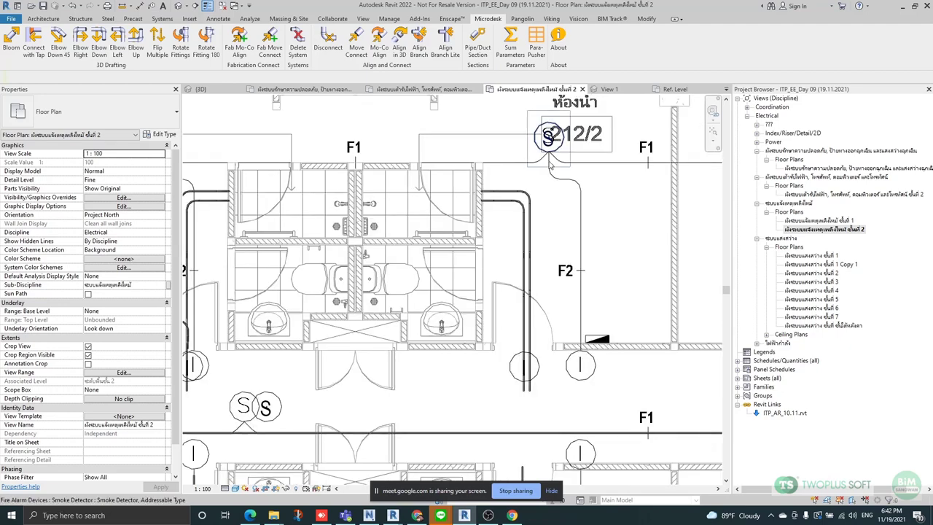
scroll(561, 182, "down", 1)
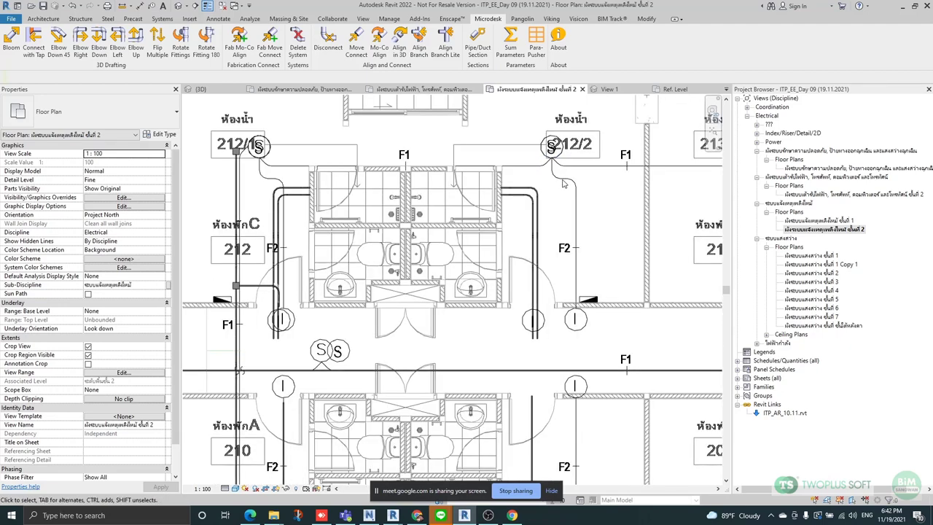
scroll(293, 160, "up", 3)
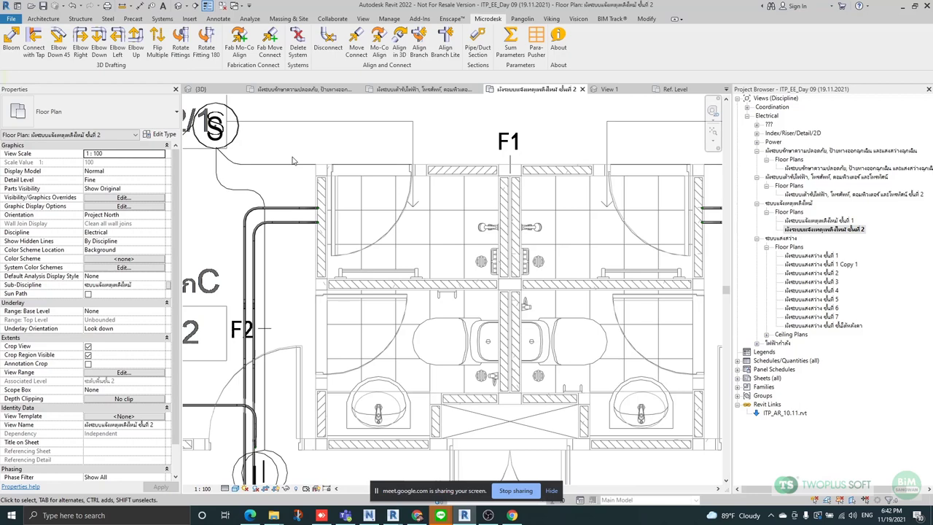
middle_click_drag(307, 171, 346, 200)
scroll(257, 167, "up", 2)
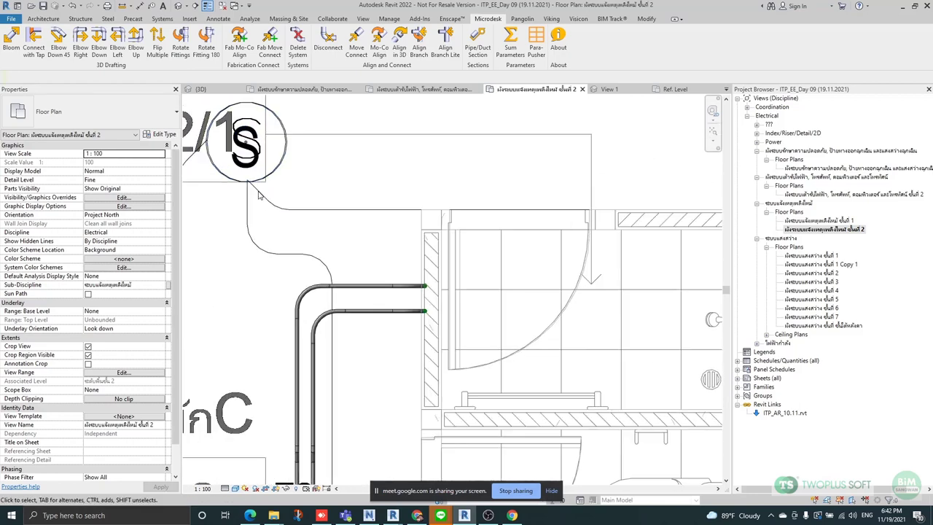
scroll(417, 214, "down", 2)
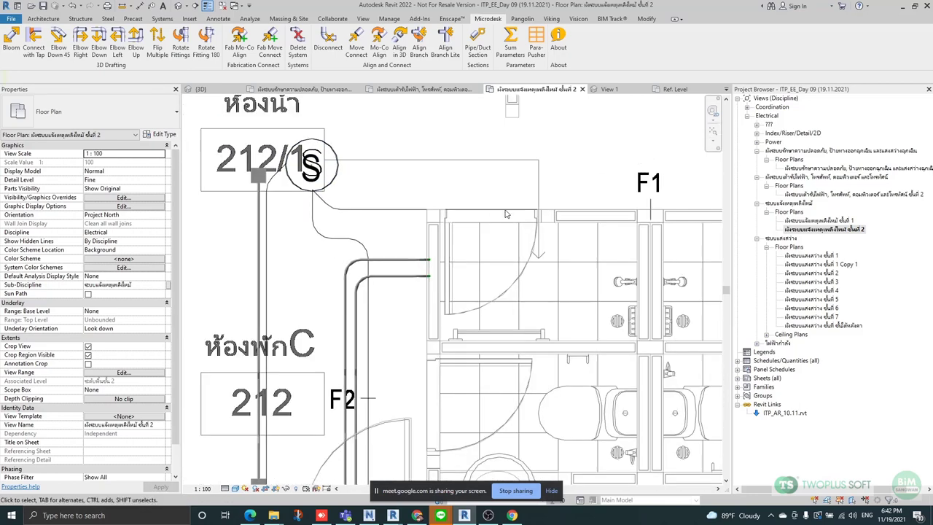
scroll(489, 215, "down", 2)
middle_click_drag(505, 215, 437, 222)
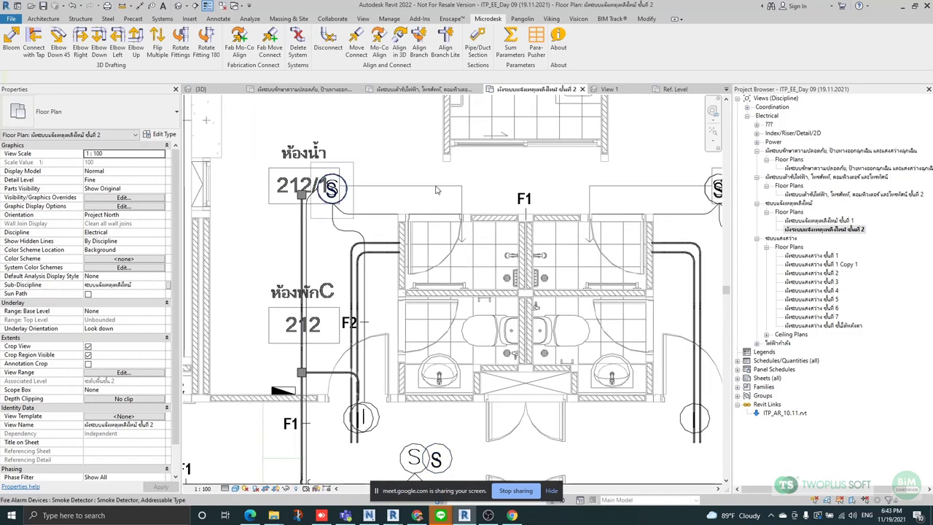
scroll(344, 204, "down", 1)
scroll(344, 204, "up", 2)
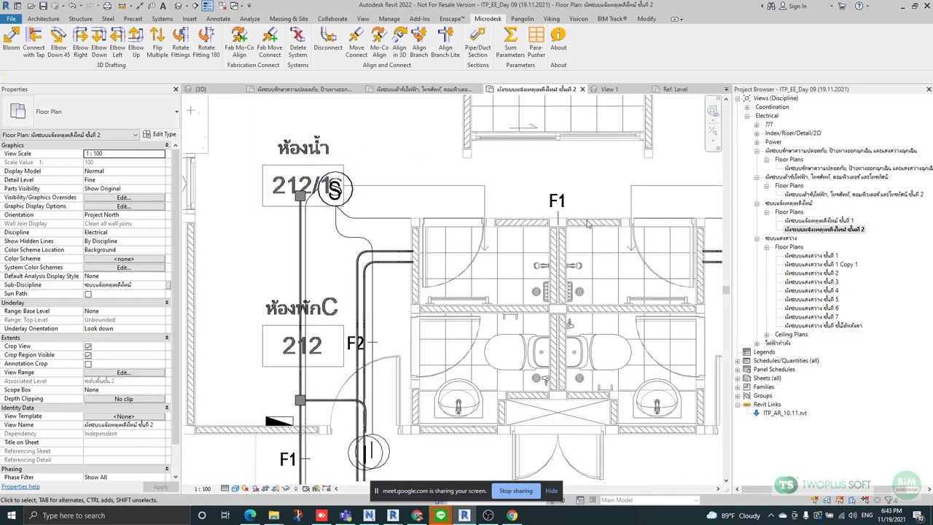
middle_click_drag(583, 226, 443, 226)
scroll(406, 208, "down", 3)
scroll(285, 190, "up", 1)
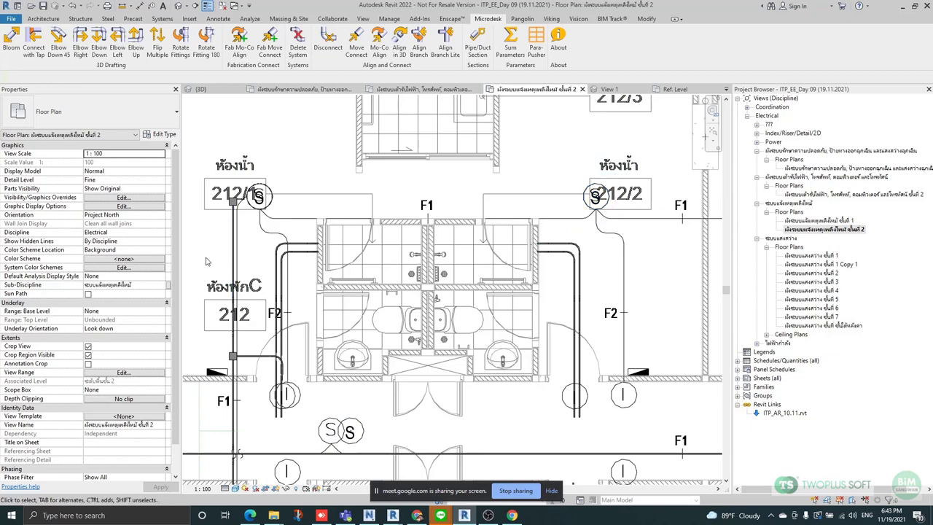
scroll(276, 215, "up", 1)
scroll(229, 210, "up", 1)
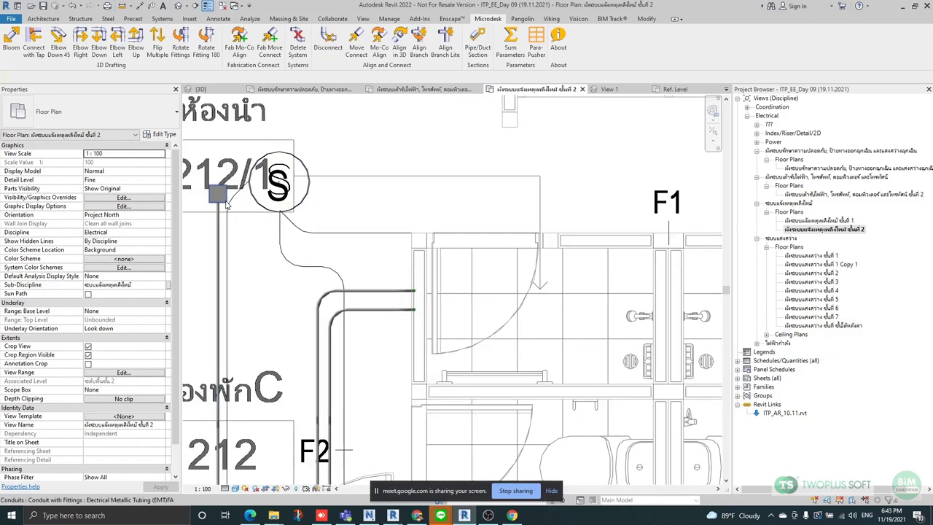
Move the junction box beside the 212/1 smoke detector back along its conduit toward the F1 line and open the 3D view.
left_click(217, 191)
scroll(223, 200, "up", 1)
left_click_drag(225, 204, 227, 245)
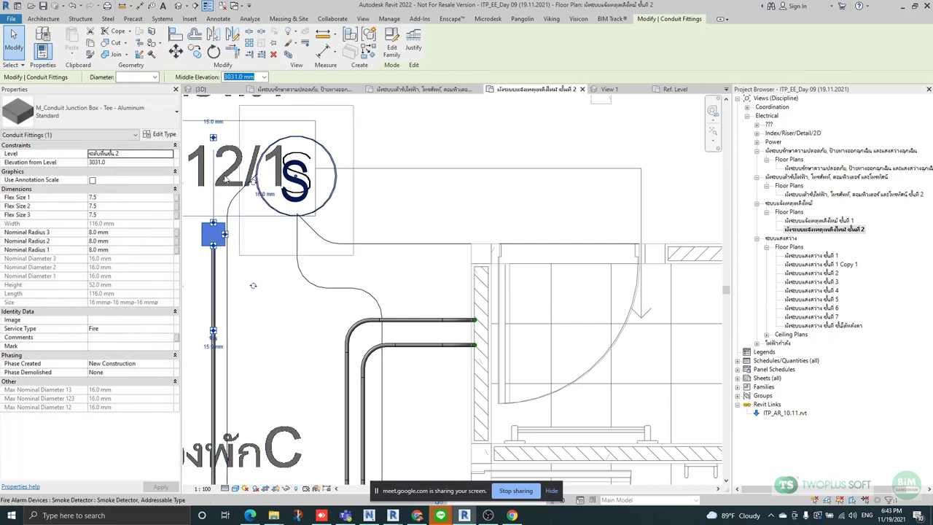
key("Escape")
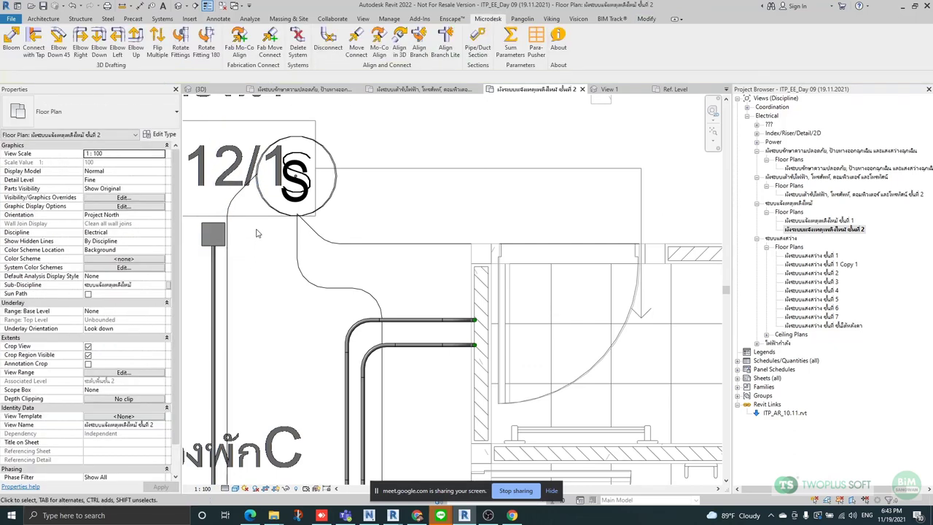
left_click(178, 6)
scroll(336, 241, "up", 6)
scroll(335, 241, "up", 2)
left_click(295, 234)
right_click(333, 220)
left_click(368, 267)
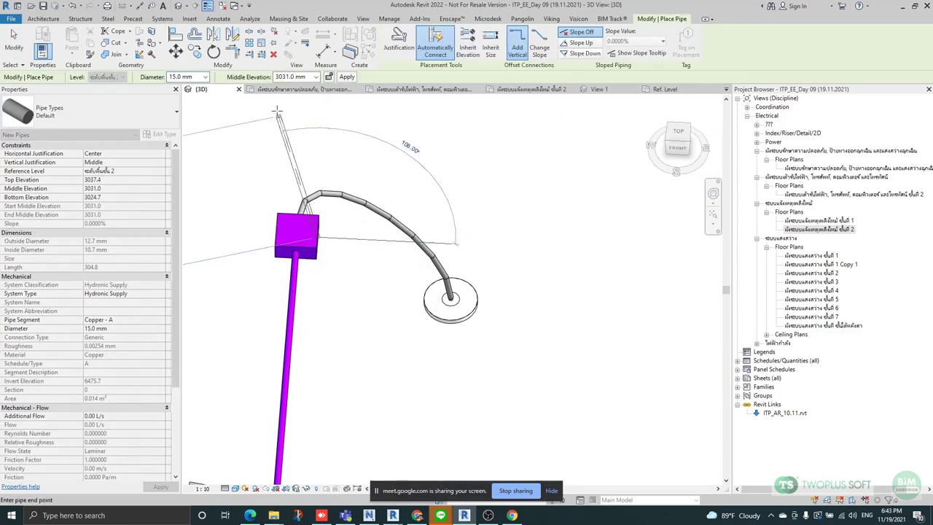
left_click(205, 77)
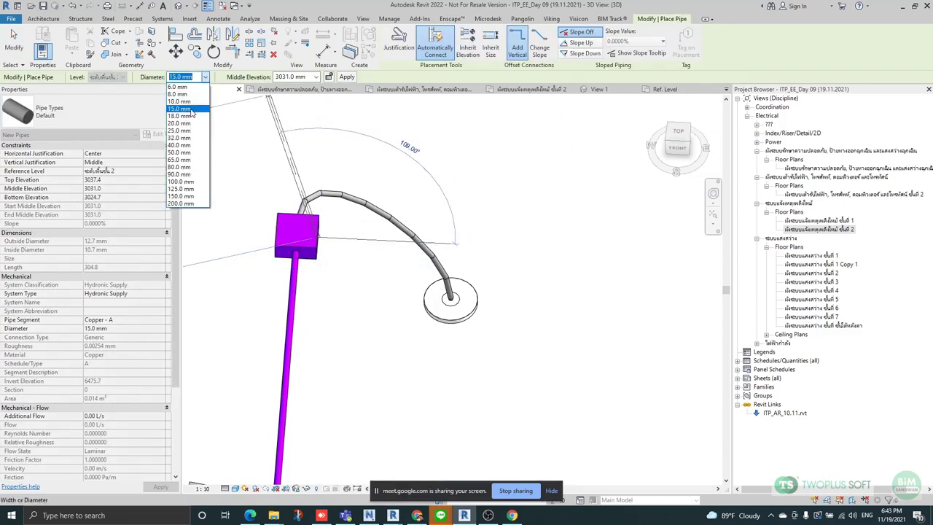
left_click(188, 108)
key("Escape")
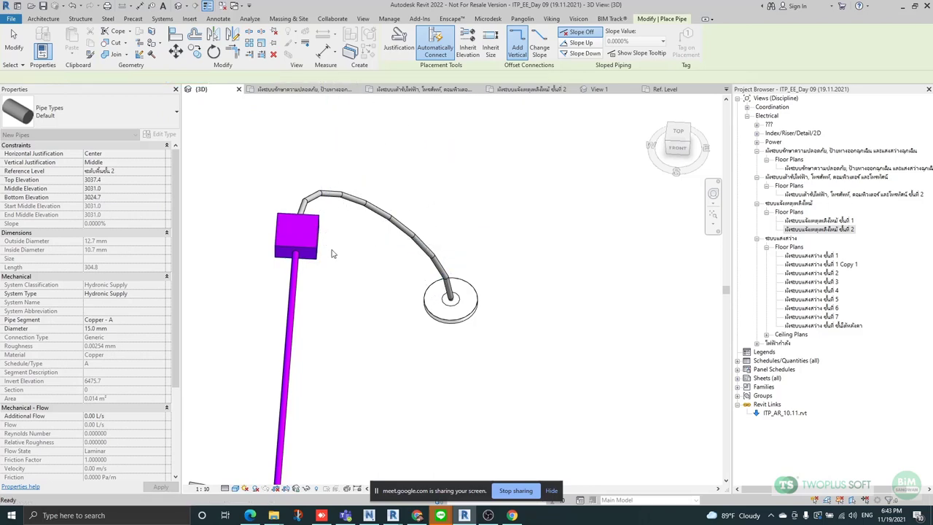
key("Escape")
Draw a 16 mm conduit from the junction box's free side connector to near the 212/2 smoke detector, turning 90° toward the corridor's main run.
left_click(318, 240)
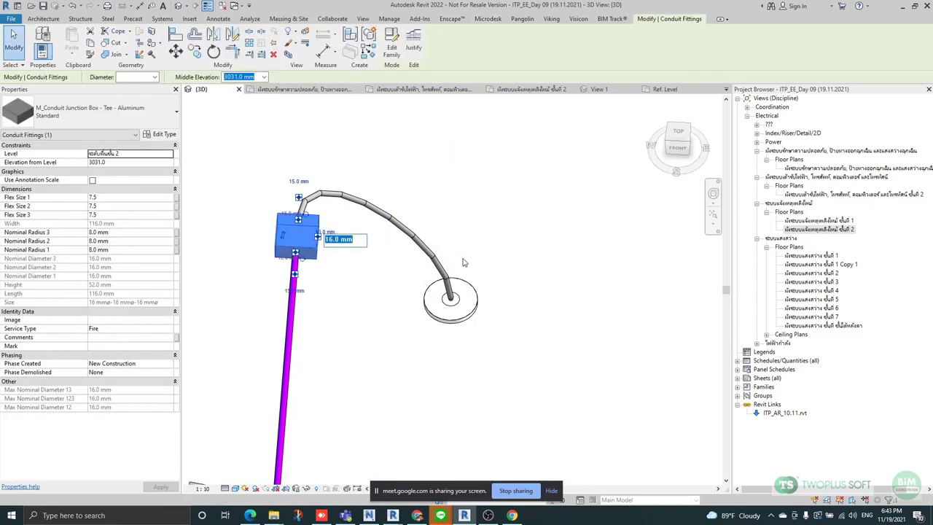
key("Escape")
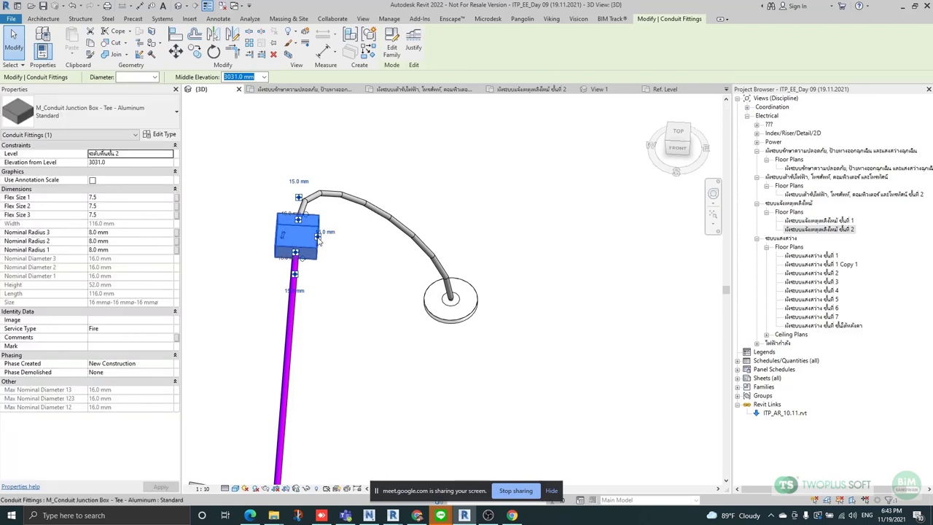
right_click(318, 237)
left_click(430, 296)
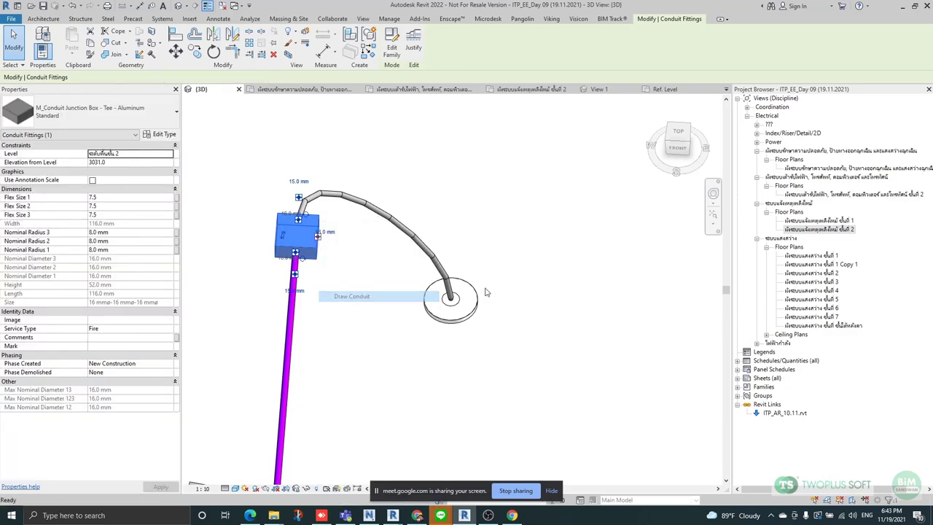
scroll(251, 263, "down", 5)
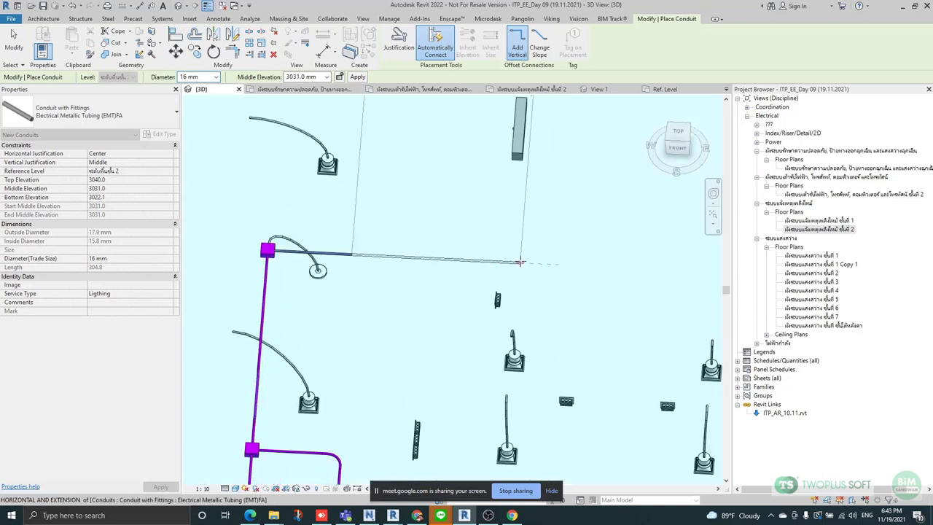
scroll(519, 262, "down", 3)
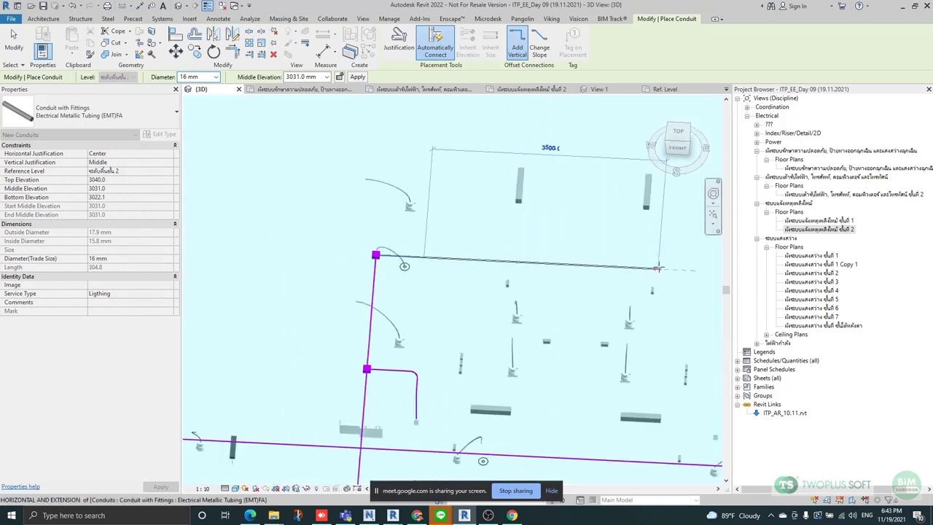
middle_click_drag(644, 275, 522, 265)
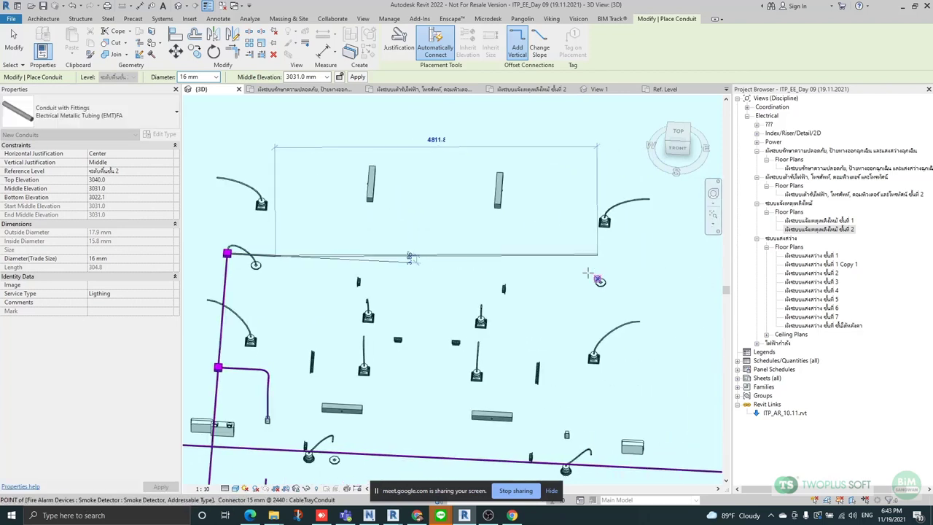
left_click(575, 272)
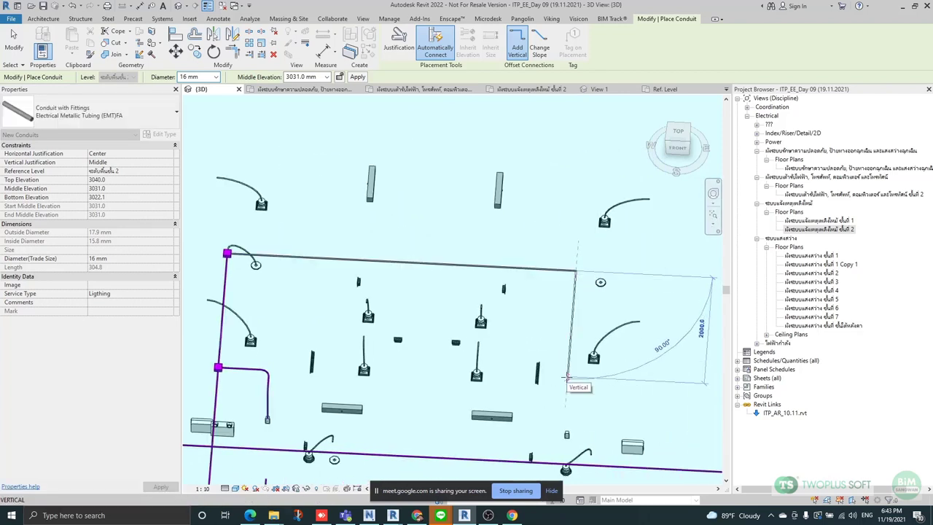
middle_click_drag(573, 384, 589, 287)
scroll(572, 357, "up", 2)
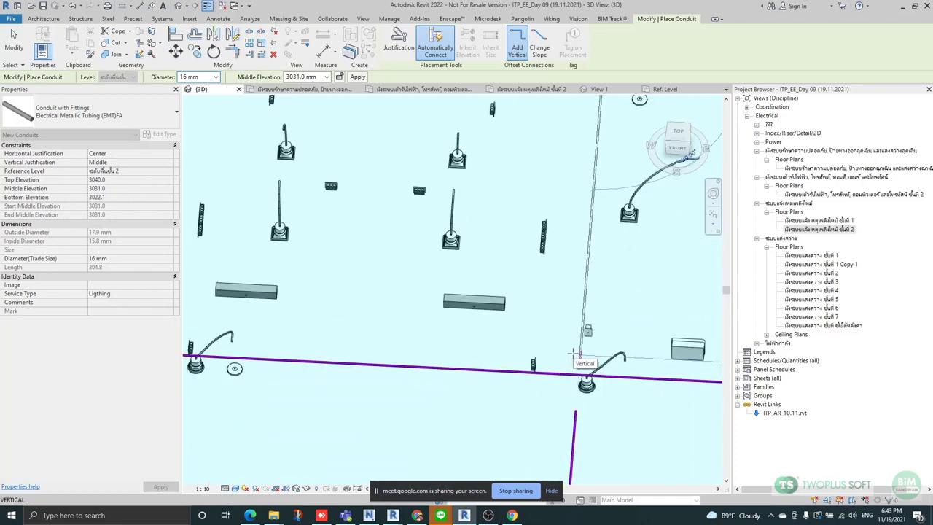
key("Escape")
key("Escape")
Examine the new conduit run in 3D, especially its corner near the 212/2 smoke detector and the leg toward the corridor.
scroll(489, 281, "down", 2)
scroll(554, 191, "up", 3)
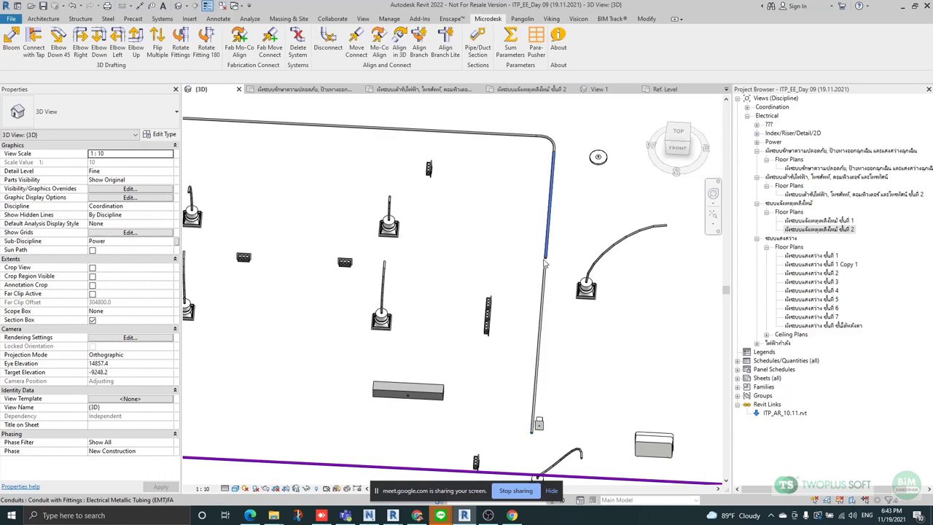
scroll(546, 264, "down", 6)
scroll(570, 277, "up", 7)
scroll(562, 291, "down", 6)
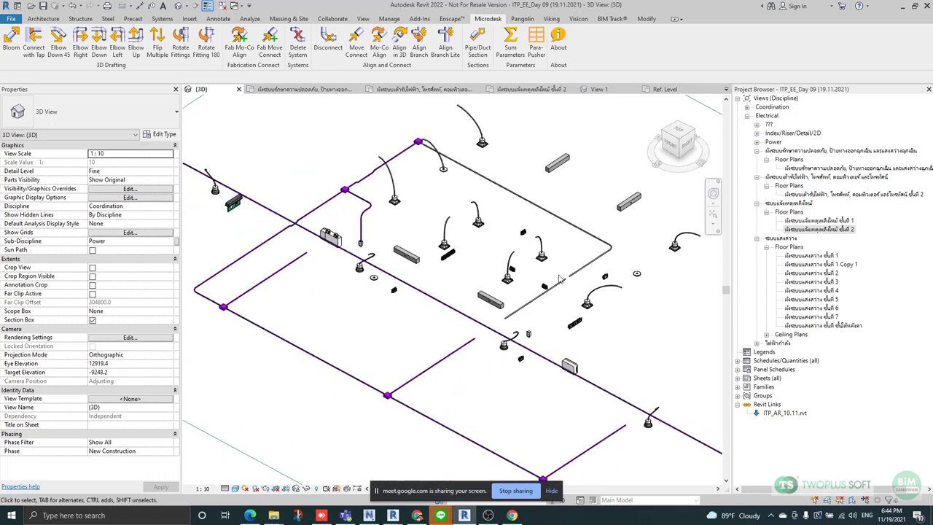
scroll(560, 277, "up", 1)
middle_click_drag(580, 278, 521, 287, "shift")
scroll(540, 299, "up", 3)
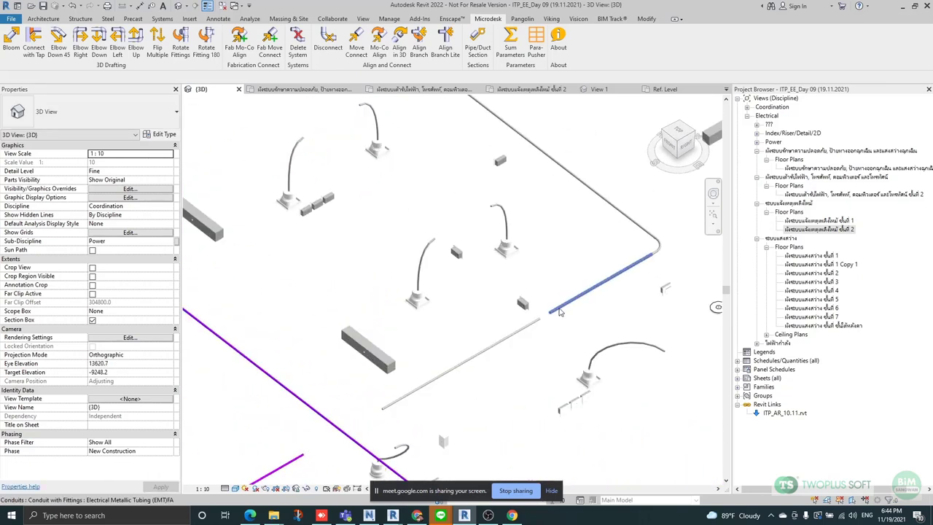
scroll(580, 274, "down", 2)
scroll(580, 277, "down", 1)
scroll(488, 342, "up", 3)
scroll(366, 321, "down", 2)
scroll(562, 295, "up", 4)
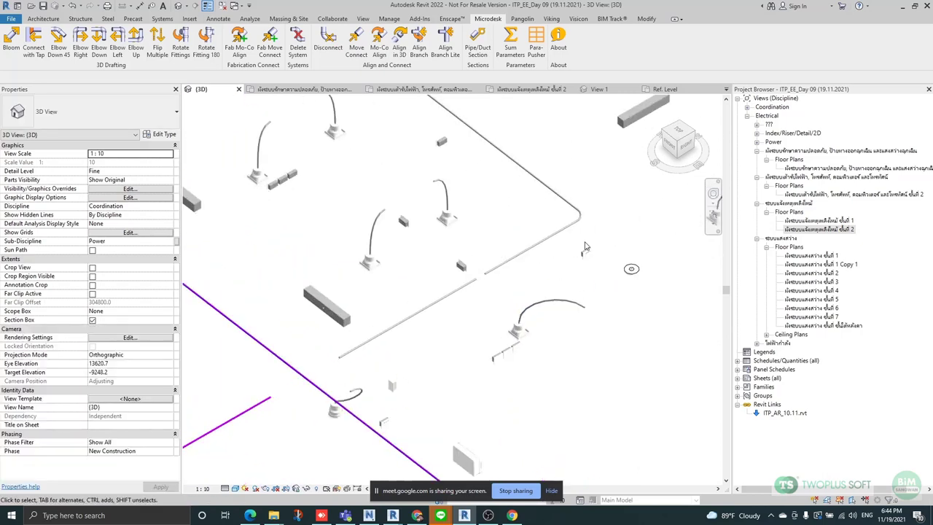
Convert the elbow at the corner of the new conduit run into a tee junction box.
left_click(583, 220)
middle_click_drag(594, 222, 605, 226, "shift")
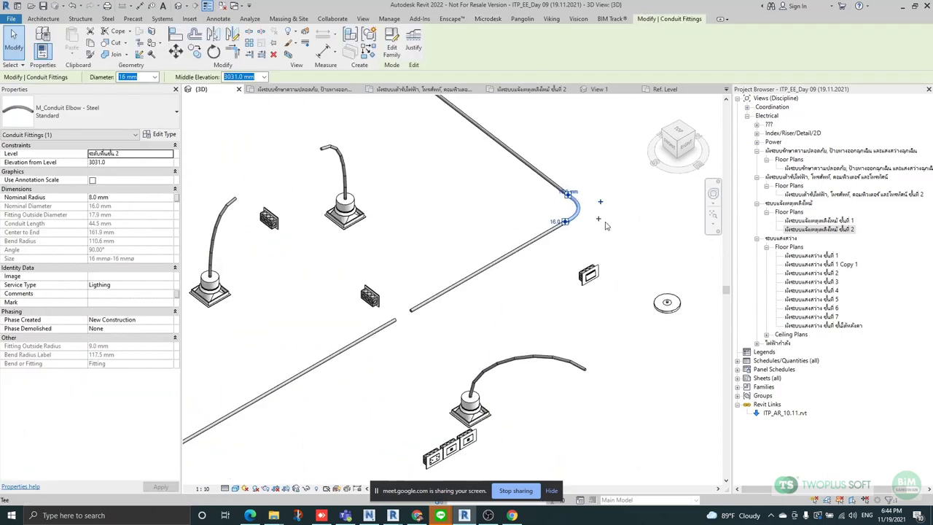
left_click(600, 218)
scroll(605, 226, "down", 1)
middle_click_drag(673, 238, 598, 255)
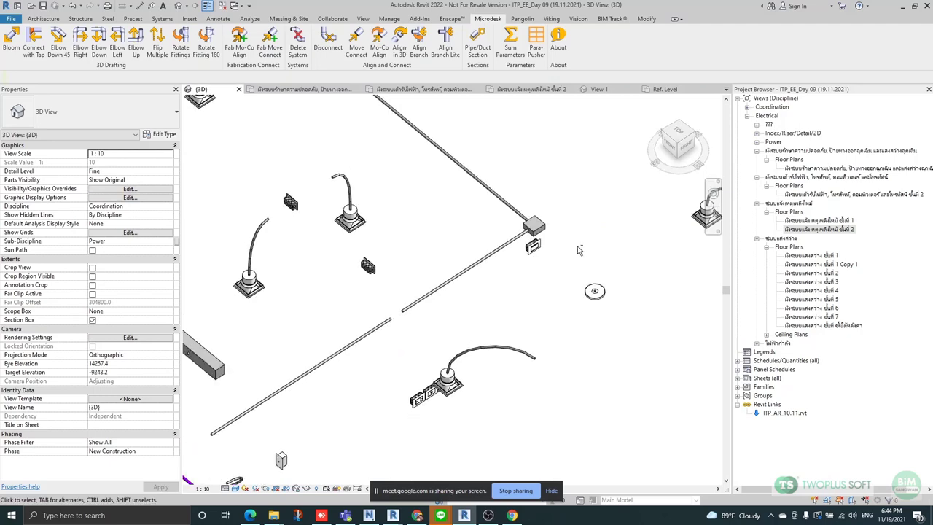
Draw a 15 mm flex pipe from the tee junction box's free connector to the nearby smoke detector.
scroll(552, 238, "up", 1)
left_click(535, 218)
right_click(537, 230)
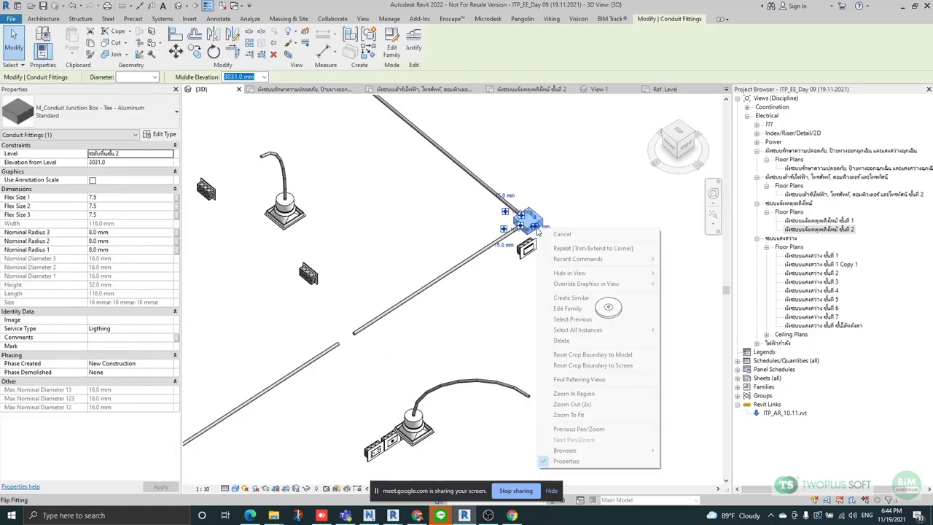
left_click(562, 234)
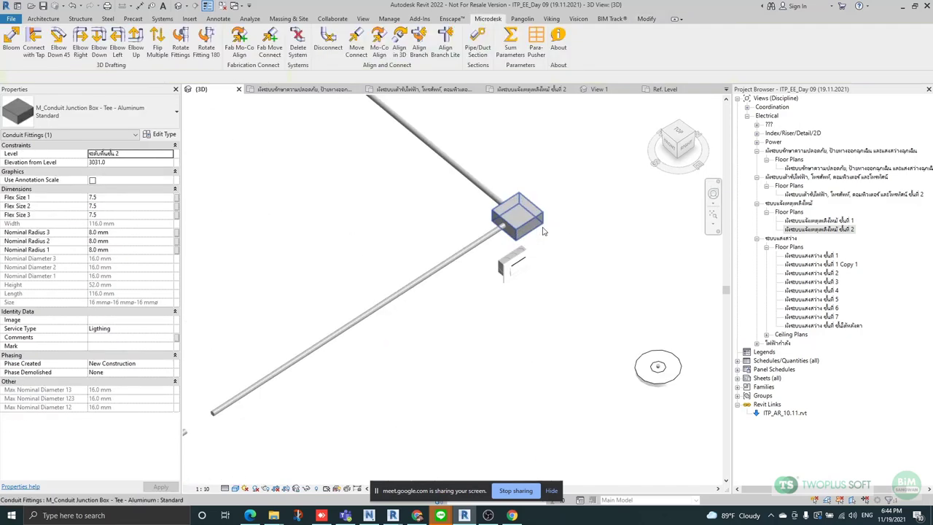
scroll(547, 231, "up", 3)
scroll(523, 223, "up", 3)
left_click(523, 223)
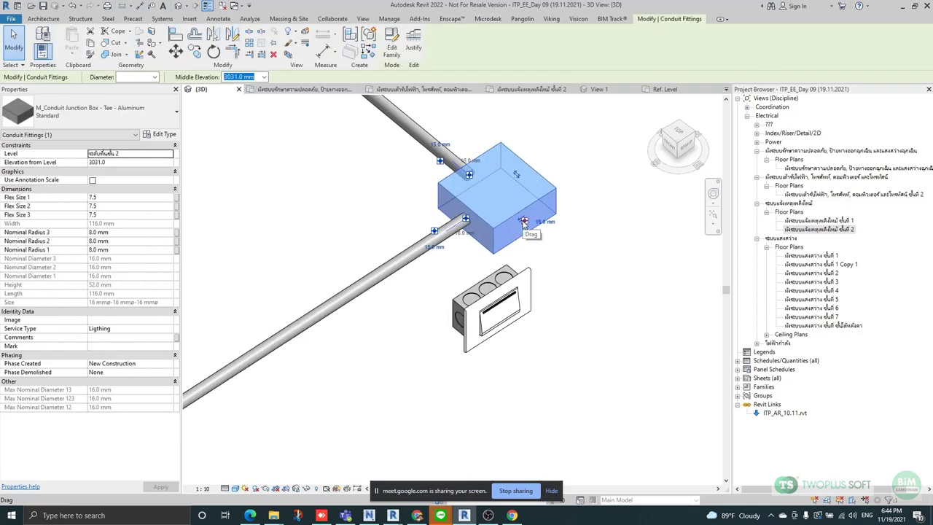
right_click(525, 221)
left_click(558, 285)
scroll(606, 342, "down", 3)
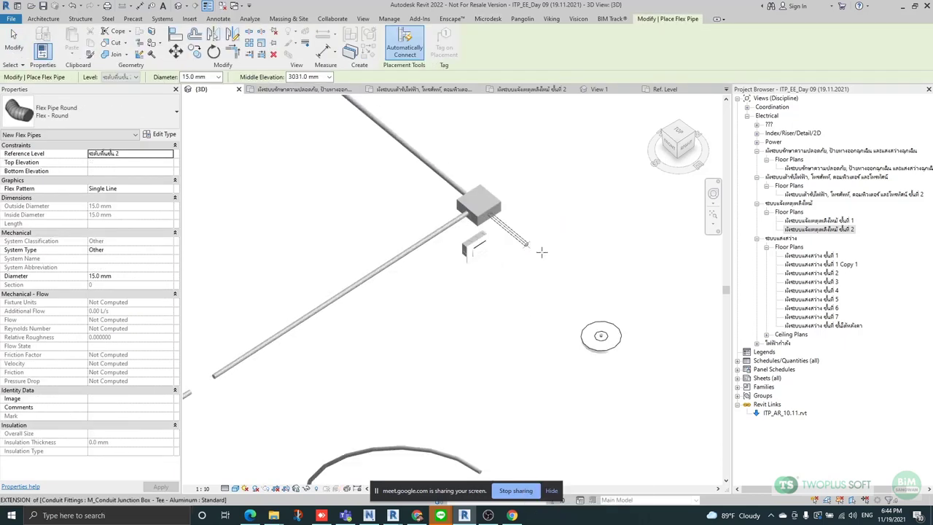
scroll(610, 360, "up", 5)
left_click(610, 360)
scroll(583, 342, "down", 3)
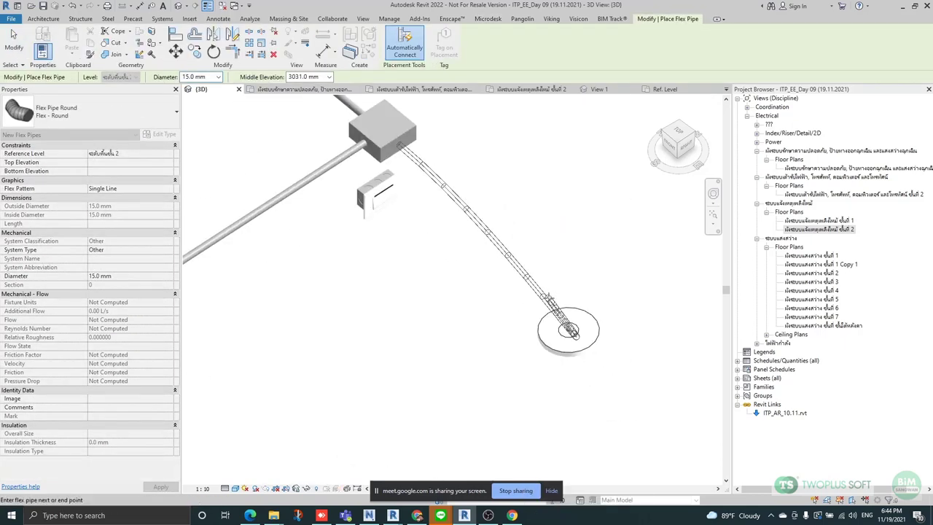
scroll(539, 340, "up", 3)
scroll(538, 340, "down", 3)
key("Escape")
key("Escape")
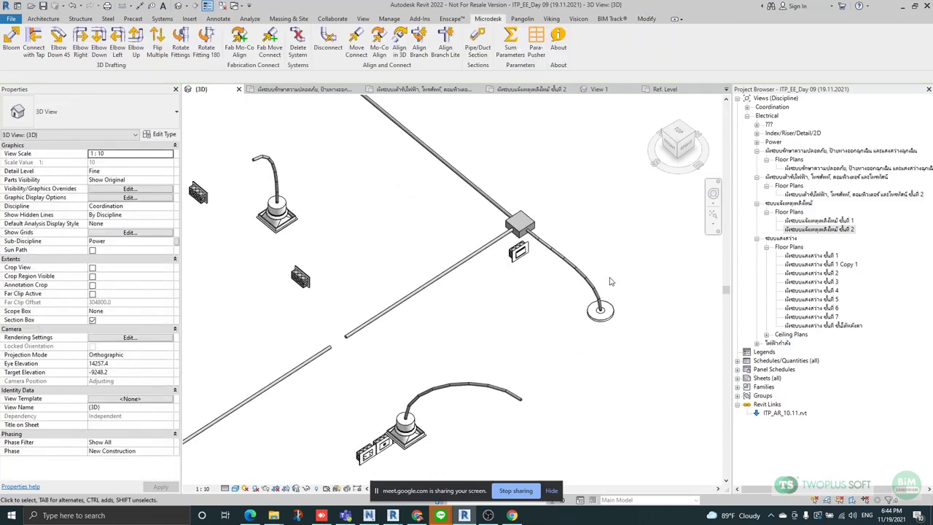
Delete the 15 mm flex pipe between the tee junction box and the smoke detector.
scroll(536, 226, "up", 3)
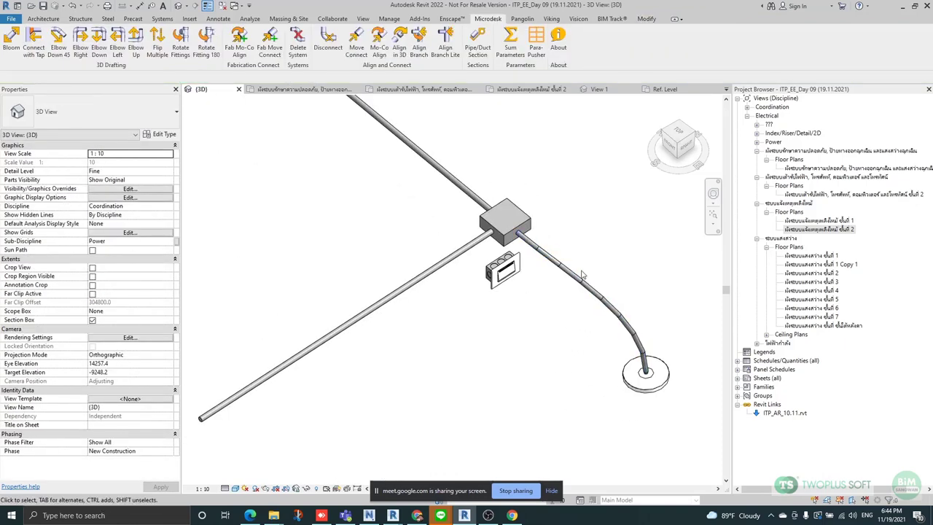
left_click(580, 277)
key("Delete")
Draw a 16 mm flex pipe from the smoke detector's centre connector to the free connector of the tee junction box.
scroll(523, 241, "up", 2)
scroll(523, 241, "down", 2)
scroll(642, 378, "up", 2)
left_click(644, 380)
right_click(647, 373)
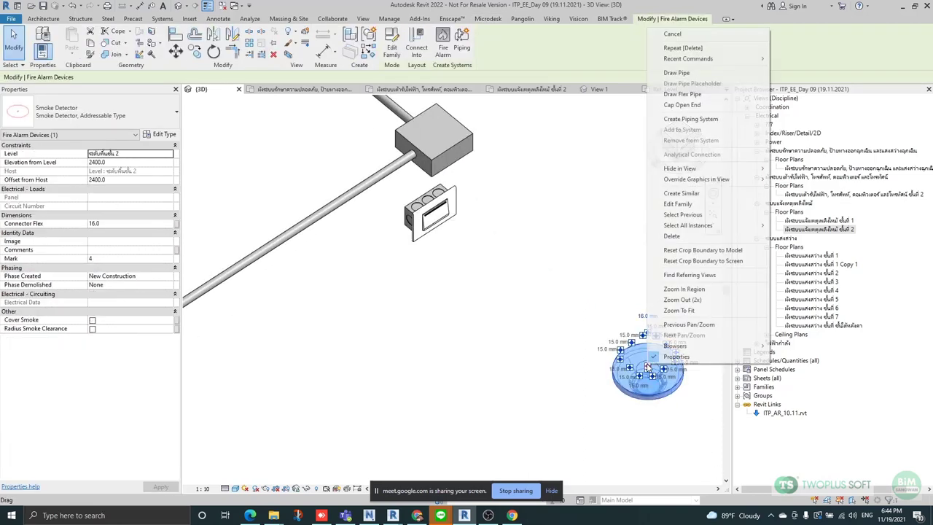
left_click(683, 94)
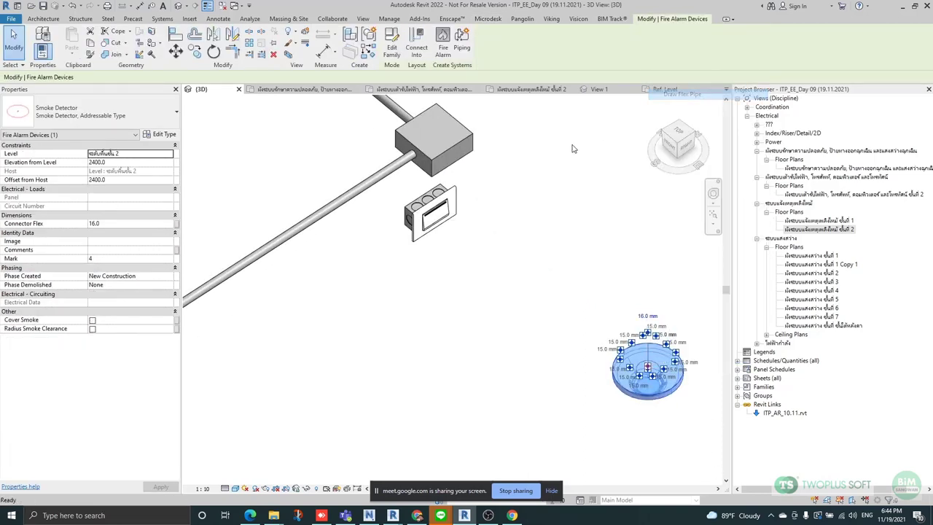
left_click(450, 154)
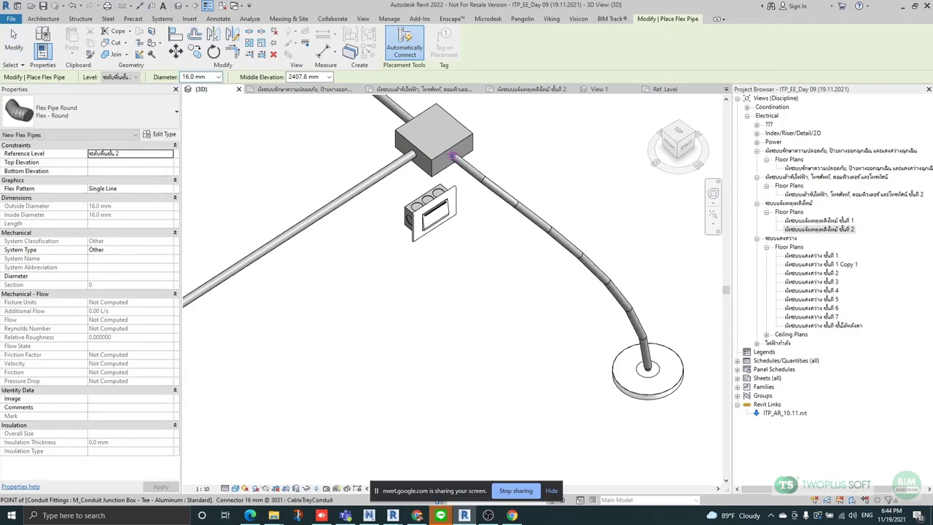
scroll(575, 177, "down", 3)
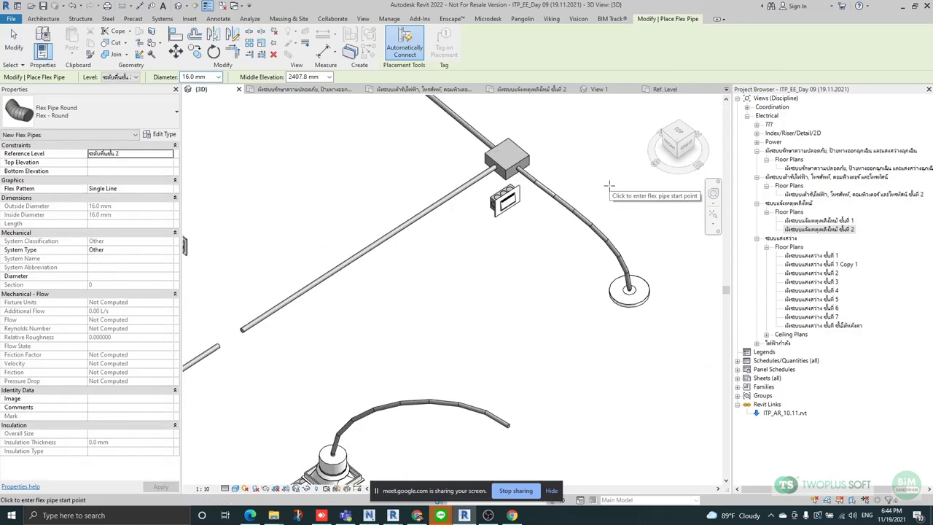
key("Escape")
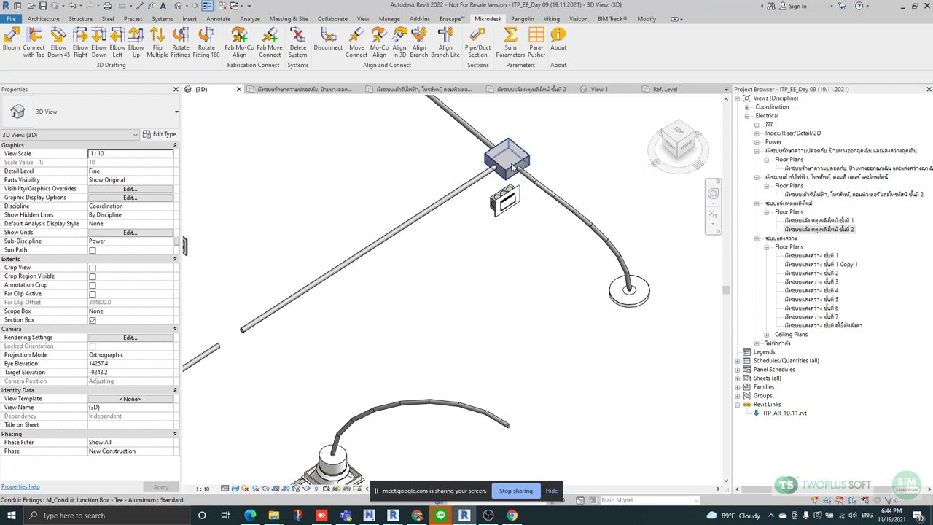
Examine the open end of the conduit leg toward the corridor and the indicator lamp near it in 3D.
scroll(636, 285, "down", 5)
middle_click_drag(636, 284, 625, 258, "shift")
middle_click_drag(623, 255, 561, 235, "shift")
scroll(561, 236, "down", 2)
scroll(358, 288, "up", 4)
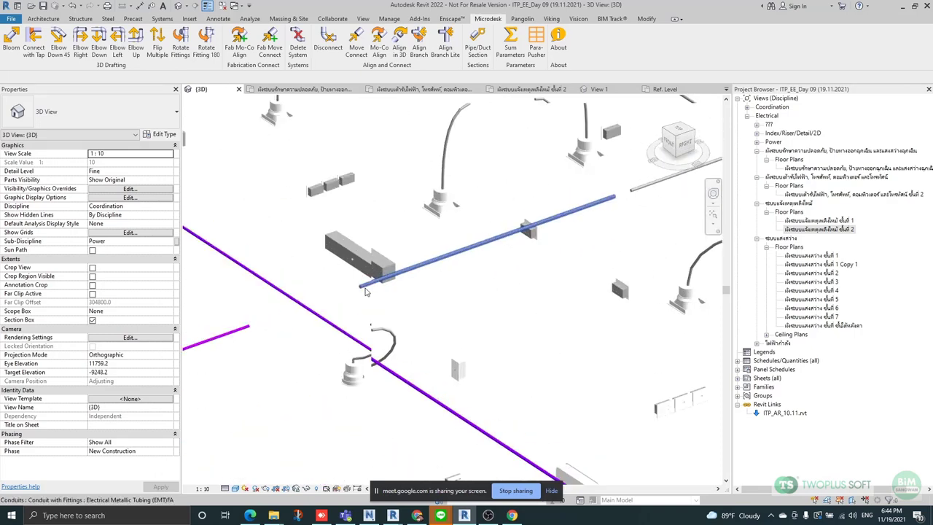
left_click(355, 286)
middle_click_drag(409, 367, 471, 374, "shift")
scroll(471, 346, "up", 3)
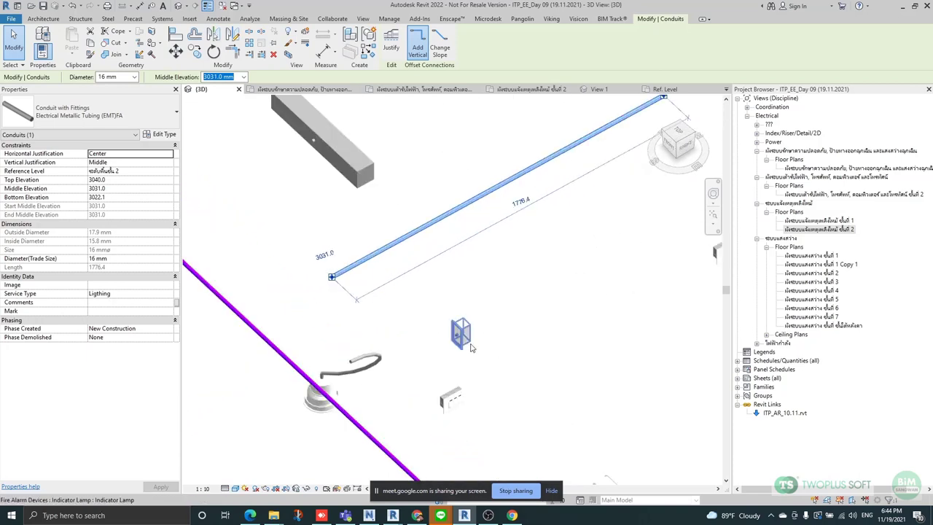
left_click(433, 258)
scroll(471, 348, "up", 1)
scroll(472, 345, "up", 2)
scroll(471, 278, "down", 2)
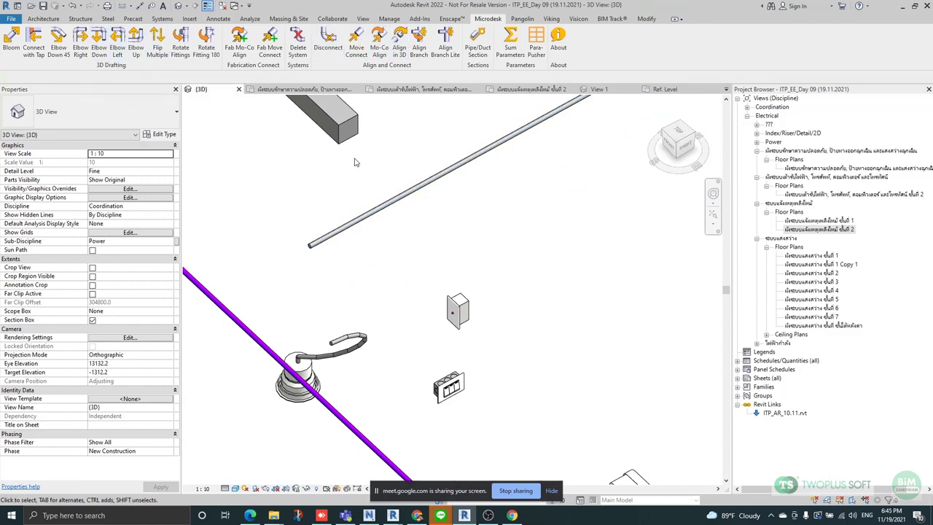
Add a vertical drop at the conduit's open end with Elbow Down and delete the elbow joining it to the horizontal run.
left_click(99, 44)
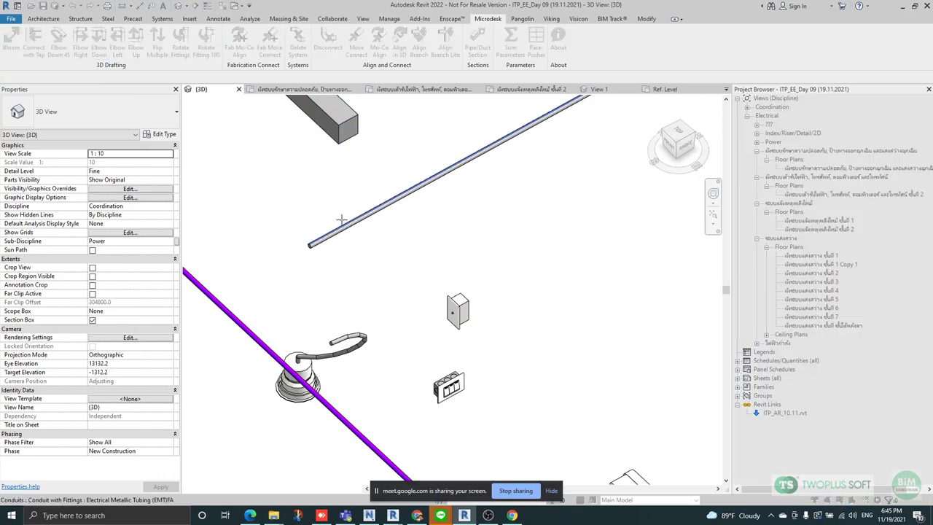
left_click(346, 221)
middle_click_drag(415, 285, 430, 219)
key("Delete")
scroll(360, 214, "down", 4)
scroll(379, 243, "up", 3)
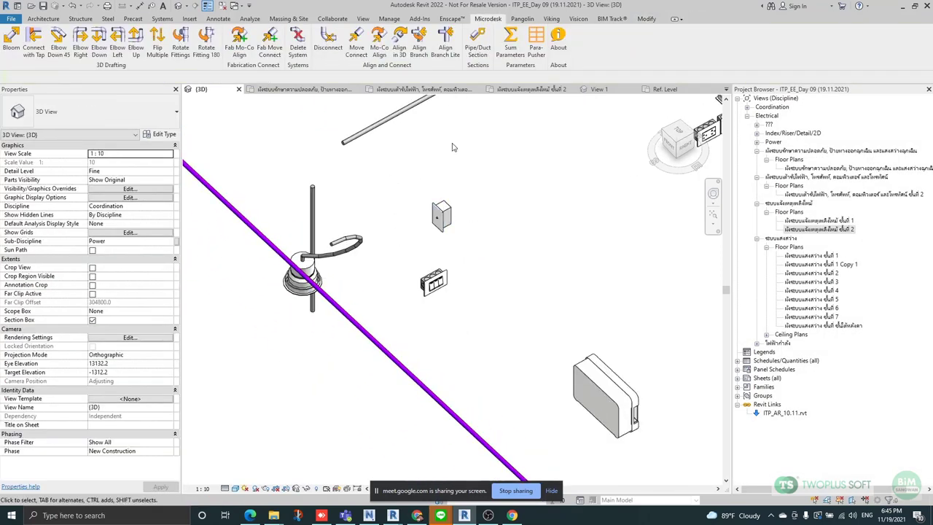
Try to connect the detached vertical conduit to the indicator lamp with Move Connect.
left_click(357, 44)
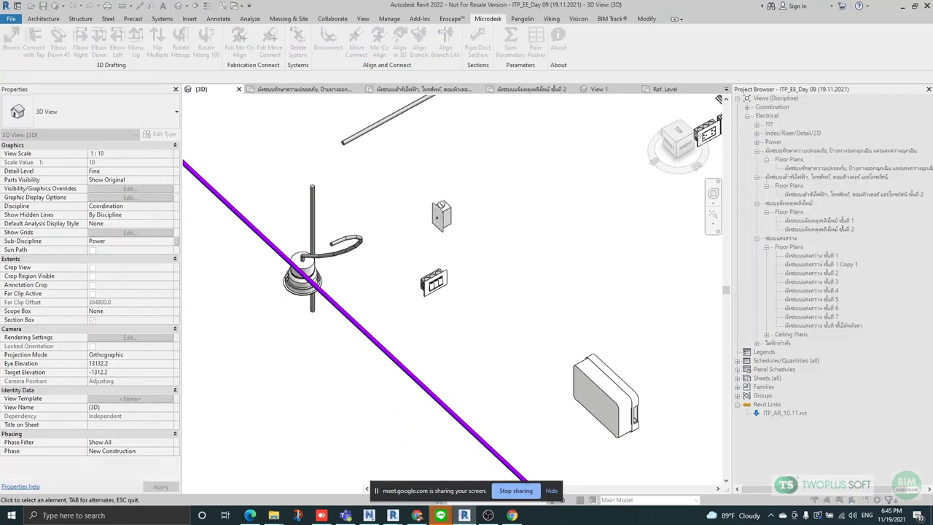
key("Escape")
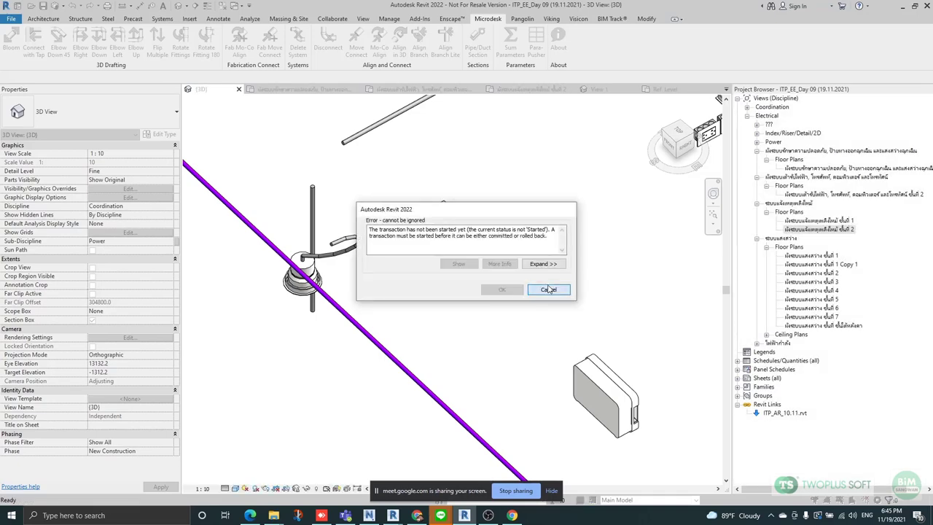
left_click(548, 290)
Try moving the detached vertical conduit over the indicator lamp's top connector, and delete that conduit.
scroll(350, 233, "up", 2)
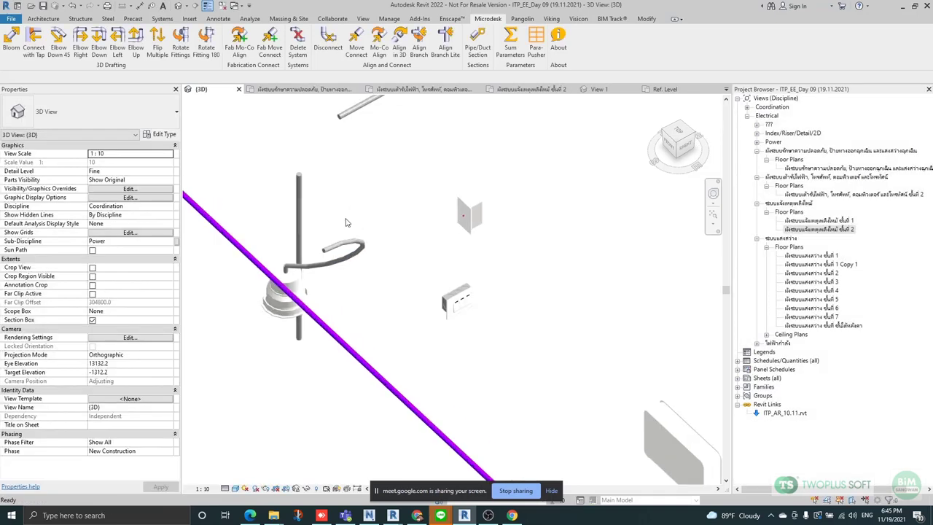
left_click(296, 196)
middle_click_drag(299, 198, 350, 245, "shift")
left_click_drag(301, 234, 507, 248)
middle_click_drag(507, 248, 646, 349, "shift")
scroll(507, 281, "up", 2)
left_click_drag(507, 276, 527, 270)
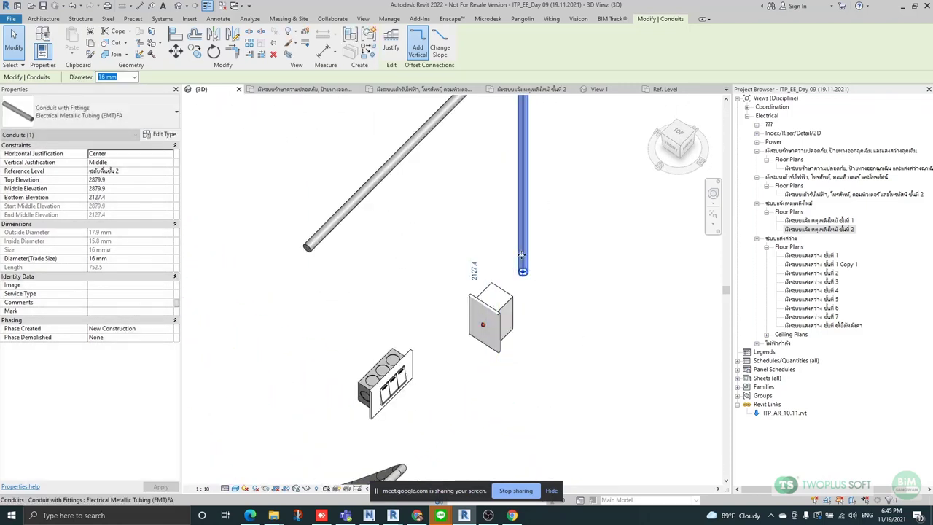
left_click(177, 54)
left_click(522, 270)
scroll(521, 275, "up", 2)
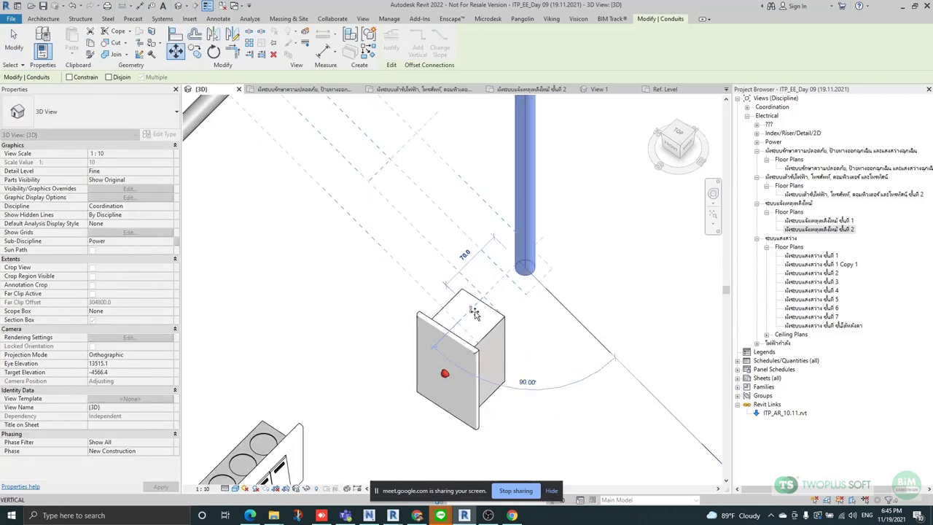
key("Escape")
scroll(507, 297, "down", 2)
left_click(522, 240)
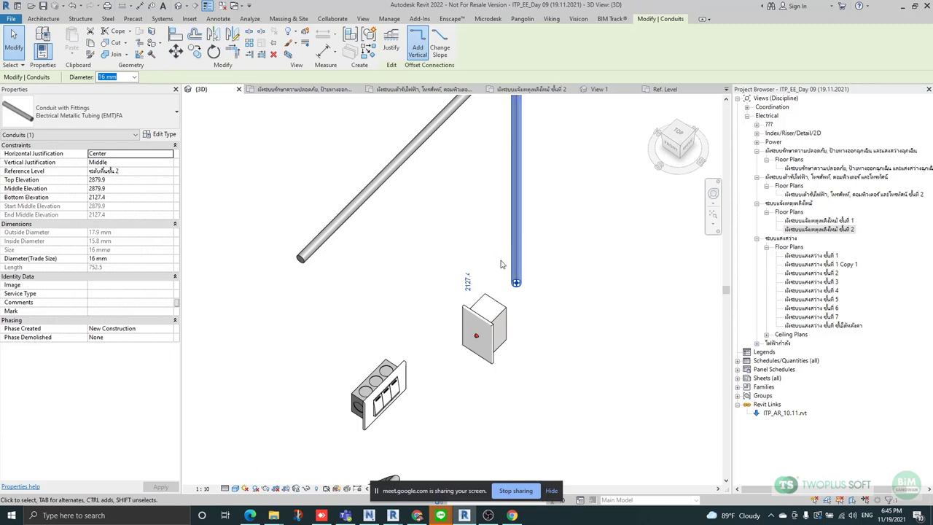
key("Delete")
Draw a 16 mm conduit from the indicator lamp's top connector up to 3000 mm elevation and delete its surplus horizontal piece.
left_click(494, 319)
right_click(487, 309)
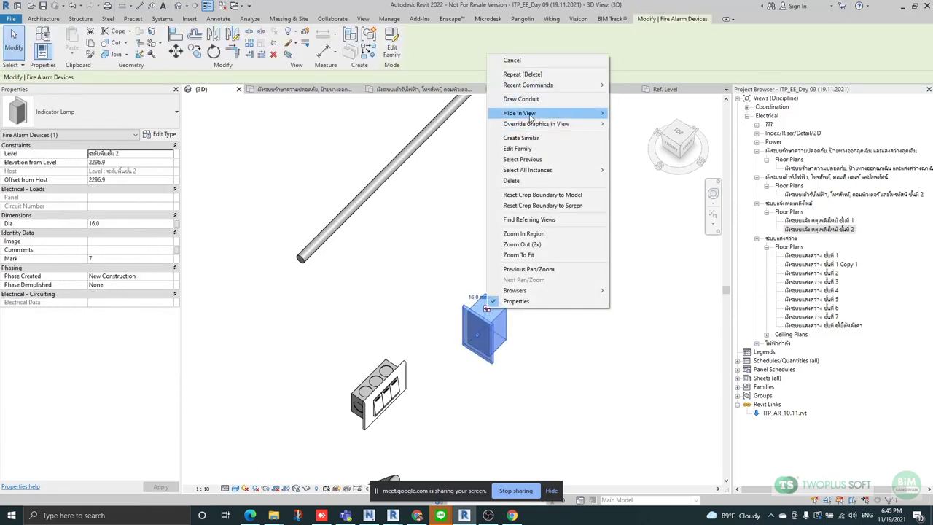
left_click(528, 101)
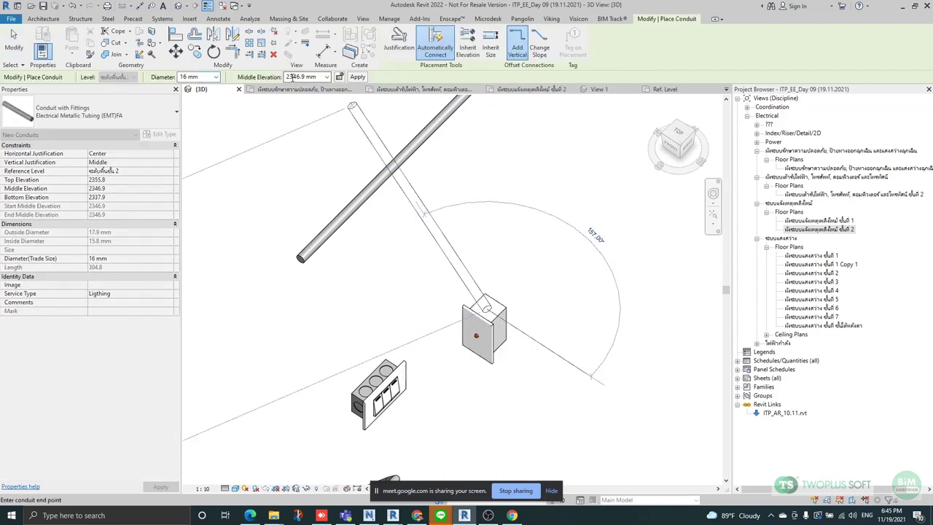
key("Return")
scroll(447, 217, "down", 3)
scroll(511, 121, "up", 1)
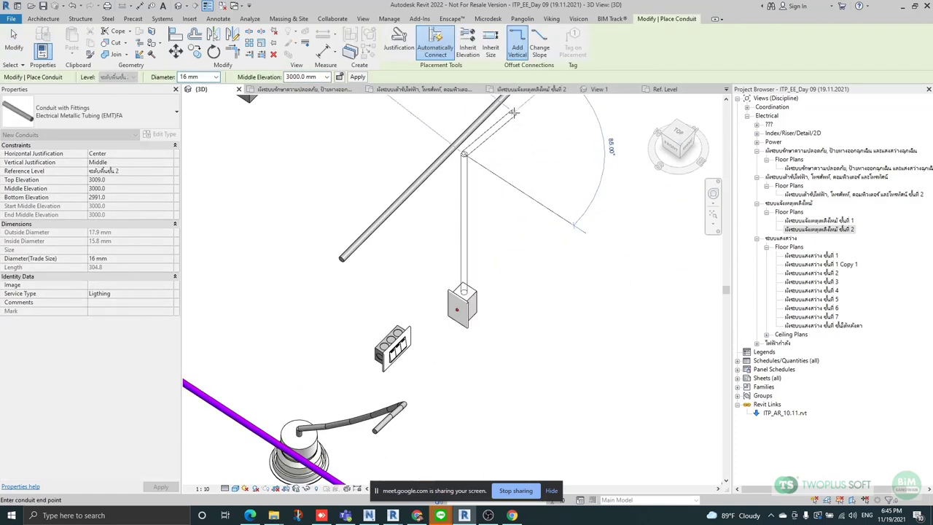
left_click(514, 116)
key("Escape")
left_click(487, 144)
key("Delete")
Align the horizontal conduit and the indicator lamp's vertical conduit with Align Branch Lite and join the two at a corner.
scroll(351, 263, "down", 2)
scroll(471, 196, "up", 1)
middle_click_drag(433, 214, 418, 253)
scroll(419, 253, "up", 2)
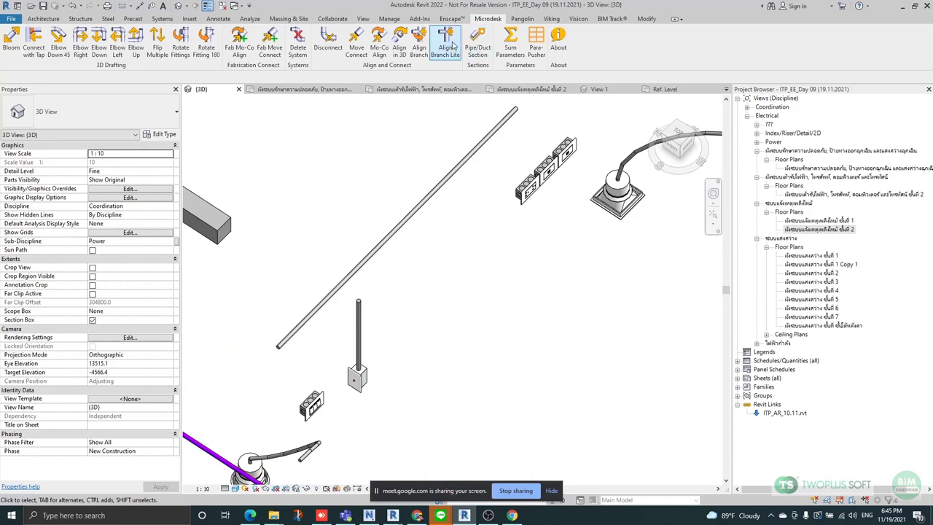
left_click(447, 45)
left_click(342, 255)
left_click(358, 186)
scroll(301, 299, "down", 2)
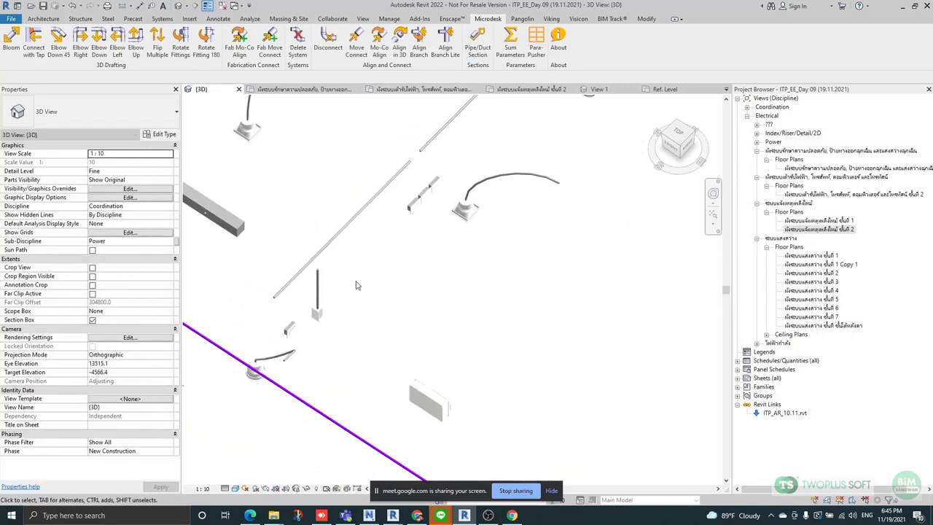
scroll(332, 259, "up", 2)
key("Return")
left_click(338, 225)
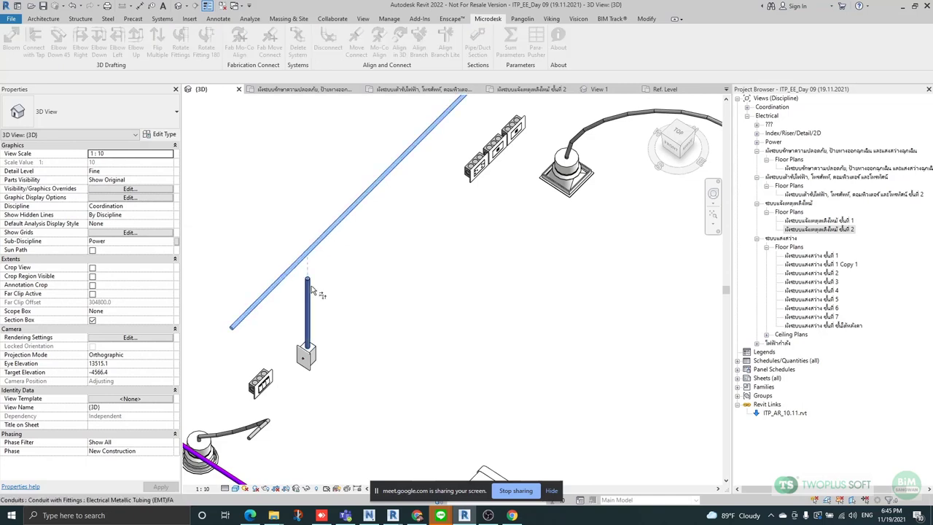
left_click(313, 291)
Examine the second-floor fire alarm conduit network in 3D, including the new run, its junction boxes and the branches beyond the corridor.
scroll(314, 290, "down", 3)
middle_click_drag(482, 221, 508, 360)
scroll(521, 352, "down", 3)
scroll(350, 219, "up", 2)
middle_click_drag(577, 408, 556, 330)
middle_click_drag(524, 404, 539, 289)
scroll(559, 315, "down", 1)
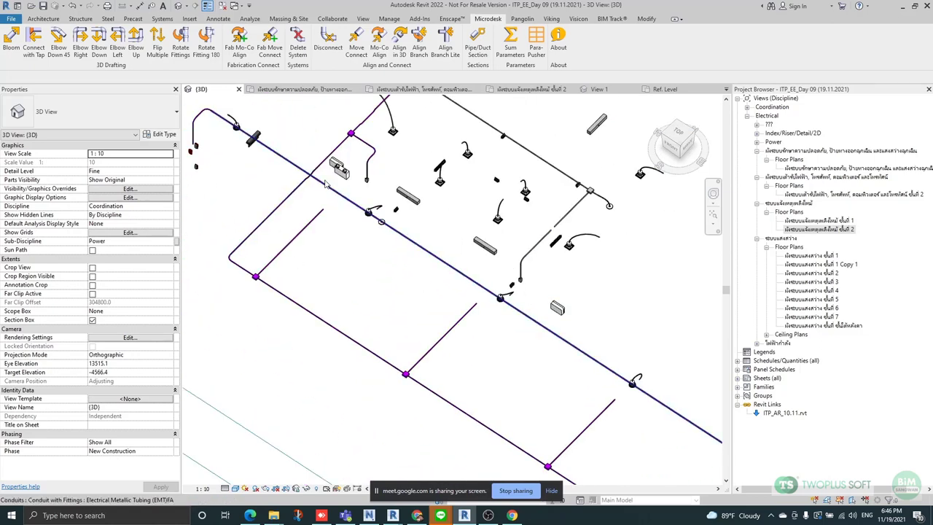
scroll(321, 178, "up", 3)
scroll(330, 173, "down", 2)
scroll(313, 168, "up", 4)
scroll(413, 182, "down", 2)
left_click(342, 255)
middle_click_drag(361, 298, 442, 325, "shift")
left_click(443, 328)
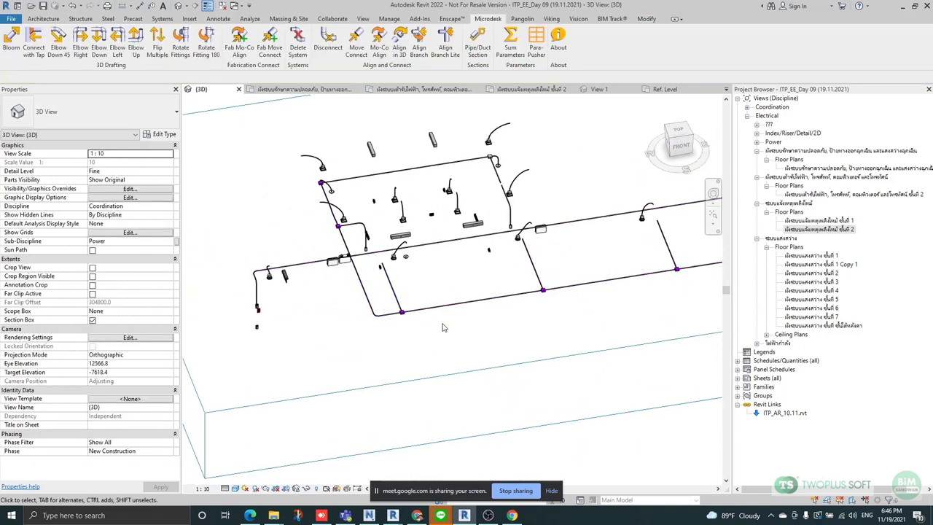
scroll(430, 342, "up", 3)
middle_click_drag(418, 355, 430, 332, "shift")
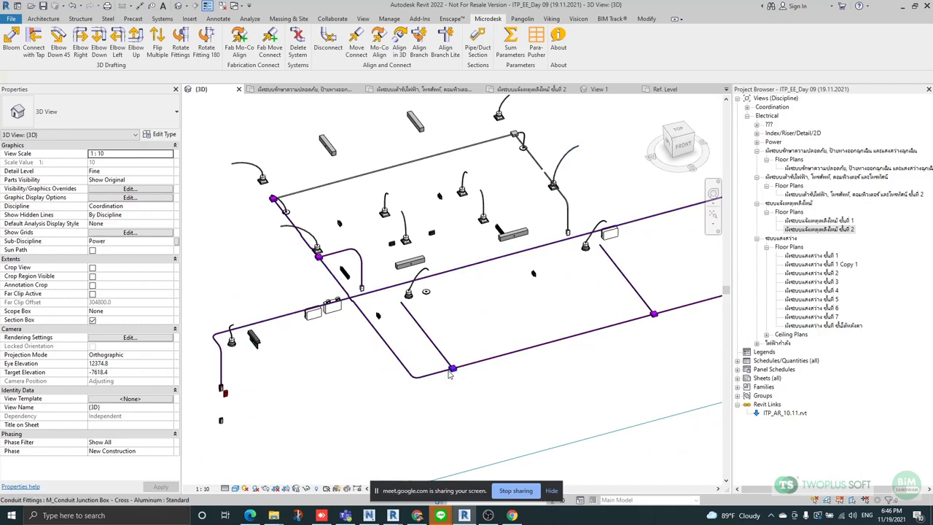
scroll(365, 306, "up", 3)
scroll(394, 268, "down", 2)
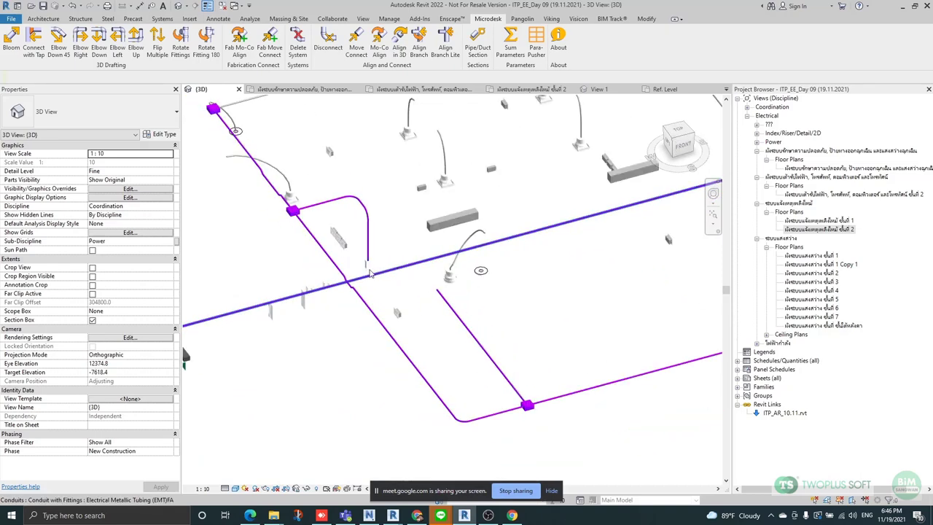
scroll(330, 352, "down", 3)
scroll(379, 313, "up", 2)
scroll(452, 277, "down", 2)
scroll(519, 242, "up", 1)
scroll(519, 241, "up", 2)
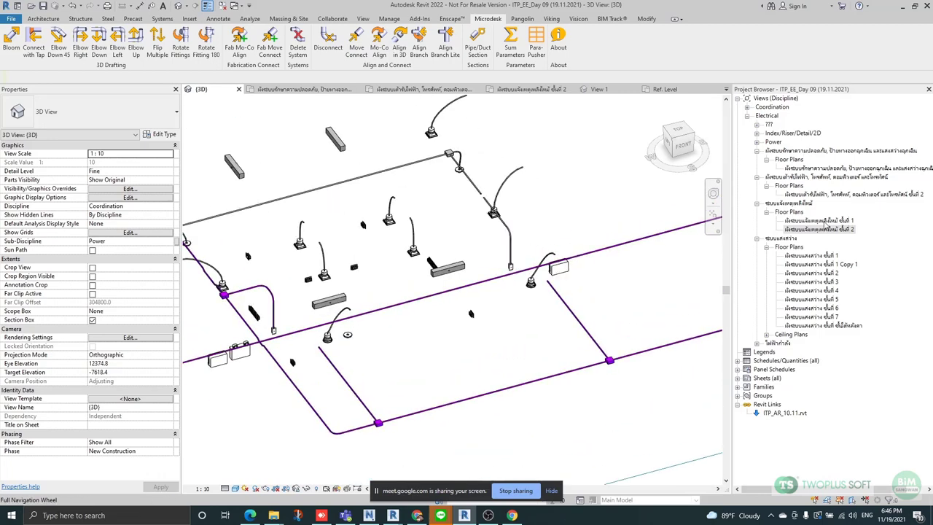
Open the second-floor fire alarm floor plan at the area around rooms 212 and 210.
double_click(820, 229)
scroll(385, 291, "down", 4)
scroll(590, 402, "up", 3)
middle_click_drag(598, 396, 614, 313)
scroll(510, 212, "down", 2)
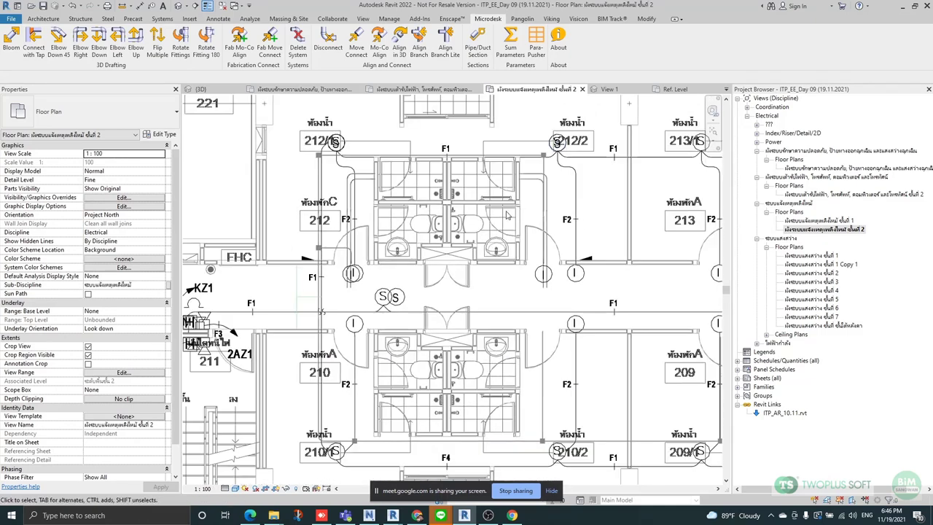
Examine the second-floor fire alarm conduits and device wiring along the corridor from rooms 212 and 210 to rooms 215 and 207.
scroll(510, 213, "up", 1)
middle_click_drag(394, 309, 387, 254)
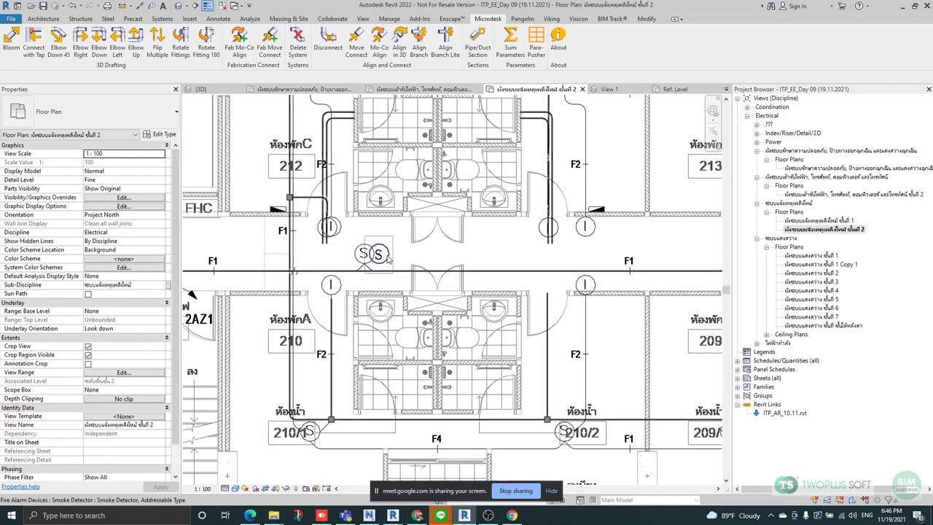
middle_click_drag(488, 217, 482, 253)
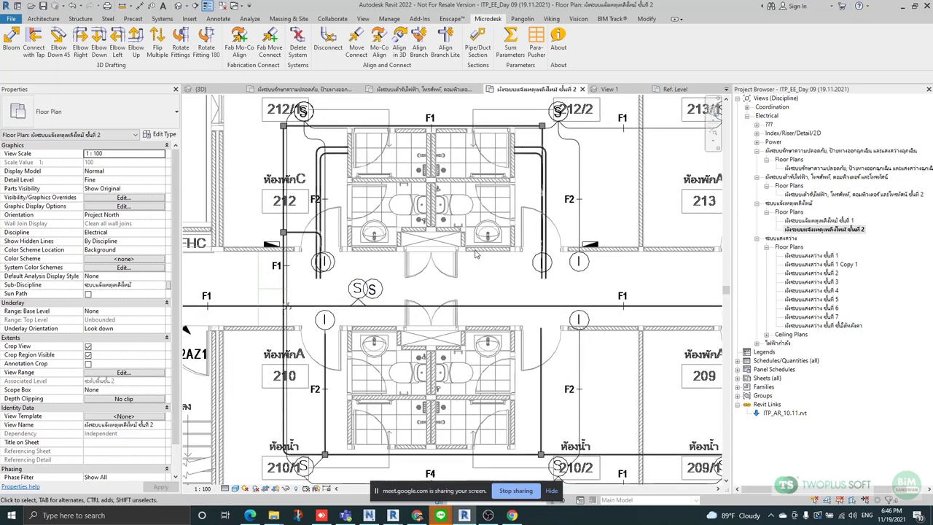
scroll(475, 254, "down", 1)
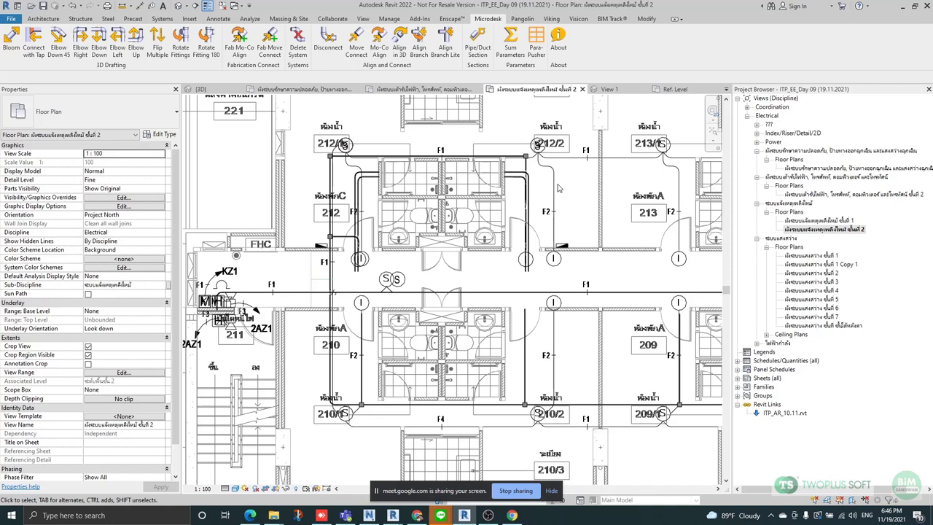
scroll(382, 437, "up", 2)
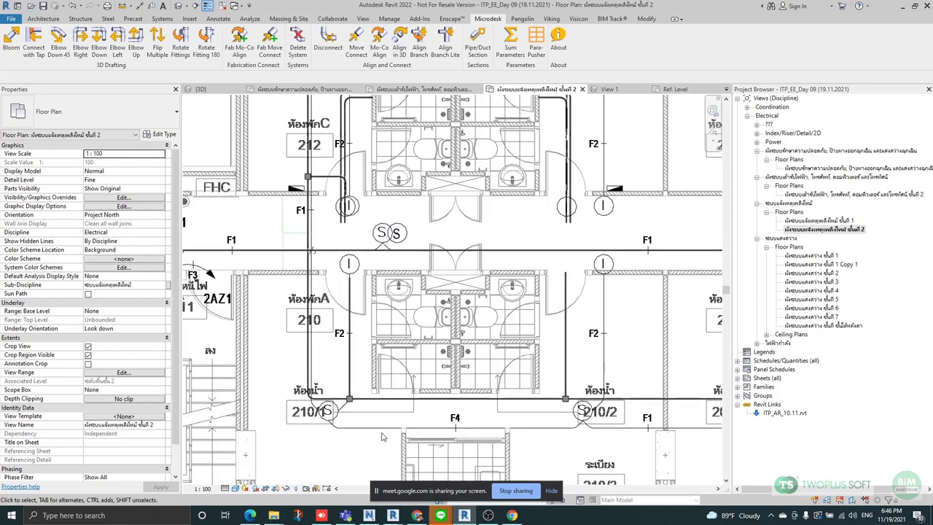
middle_click_drag(611, 423, 518, 417)
scroll(518, 417, "down", 1)
scroll(579, 399, "down", 1)
middle_click_drag(579, 400, 493, 404)
middle_click_drag(524, 296, 497, 291)
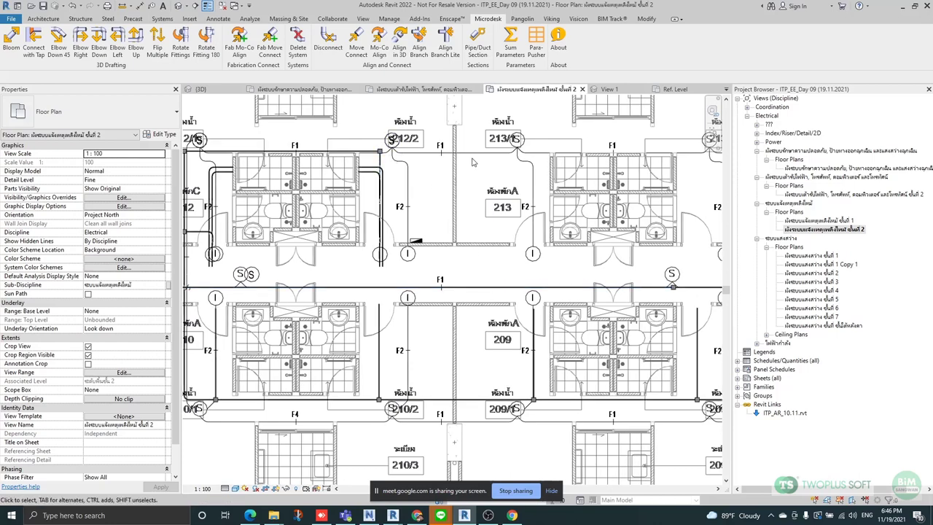
middle_click_drag(623, 297, 495, 291)
scroll(332, 256, "down", 1)
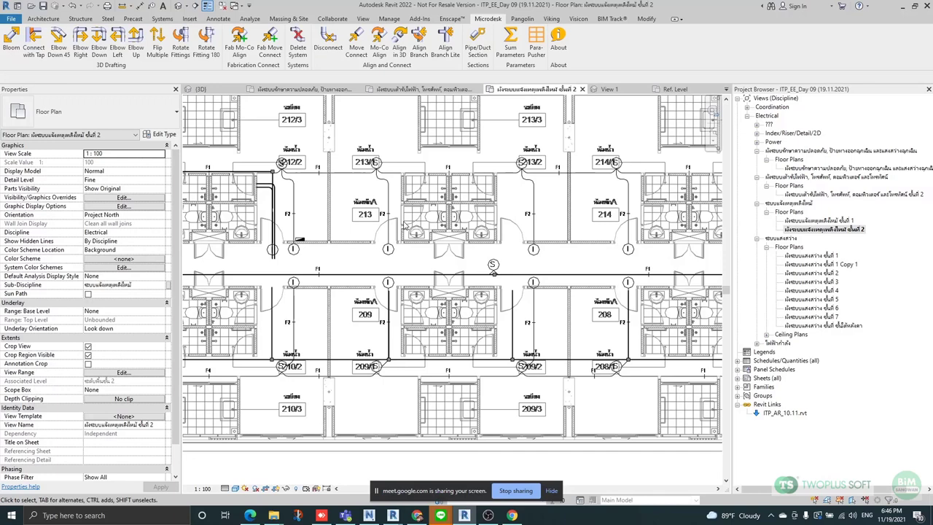
middle_click_drag(455, 219, 347, 221)
middle_click_drag(479, 246, 415, 245)
middle_click_drag(536, 241, 479, 242)
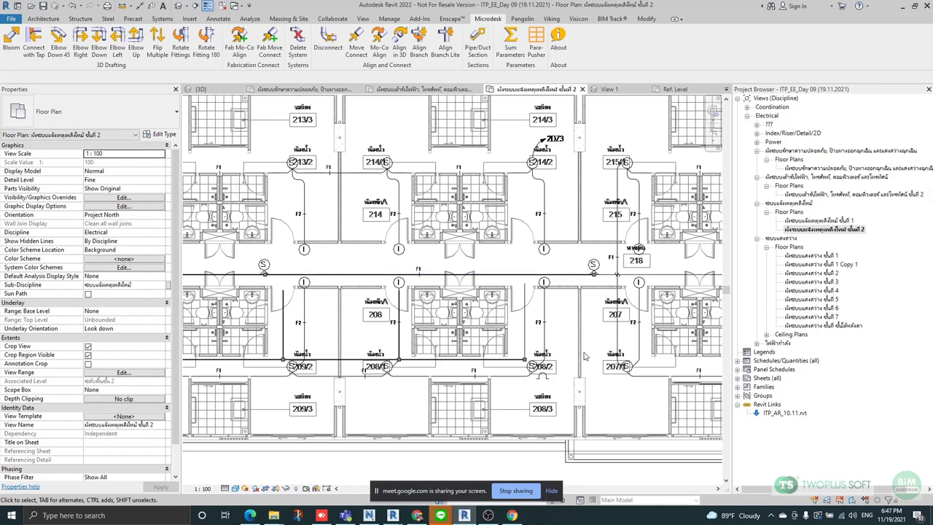
middle_click_drag(365, 370, 422, 333)
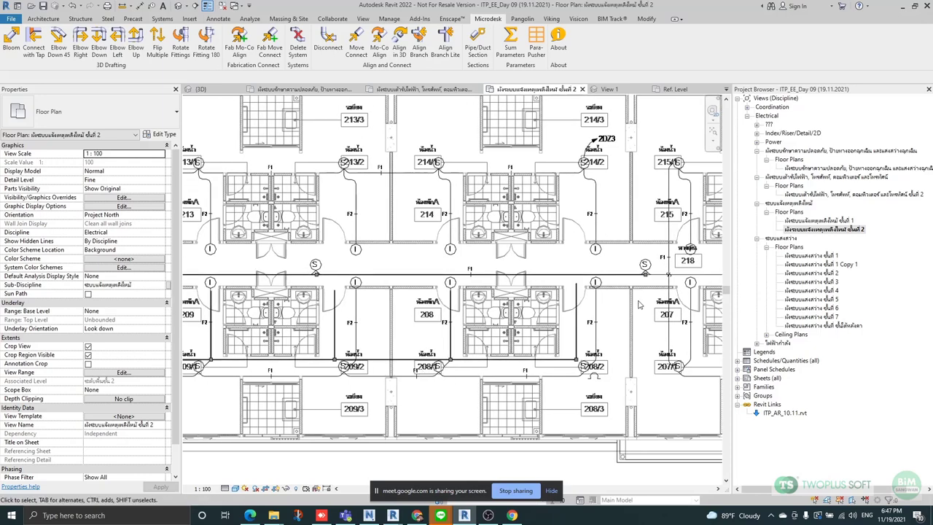
middle_click_drag(635, 296, 586, 295)
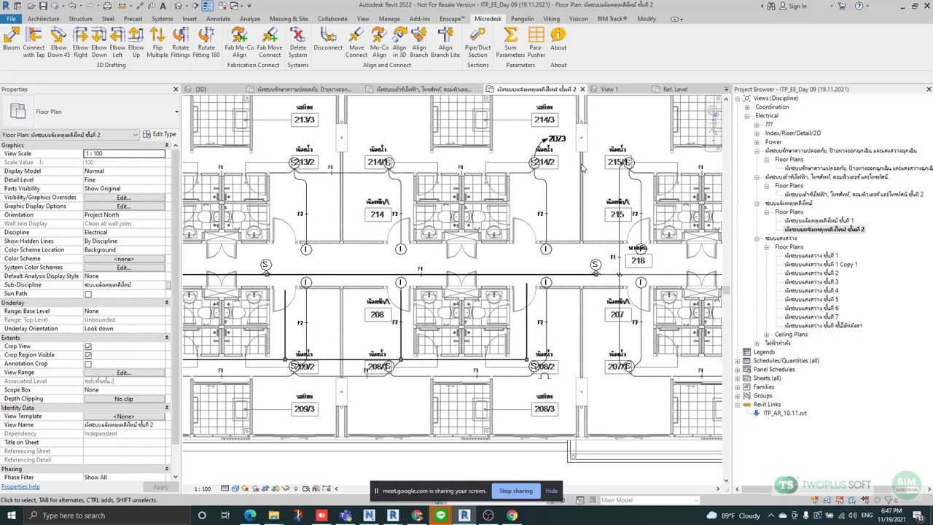
Examine the planned wiring from smoke detector 214/2 to its indicator lamp and the corridor conduit near 218.
scroll(602, 195, "up", 4)
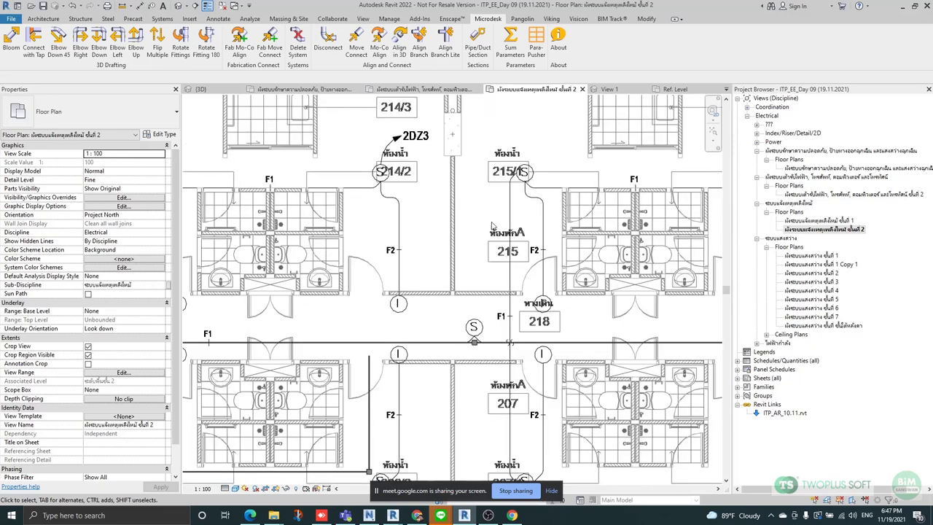
scroll(432, 146, "up", 2)
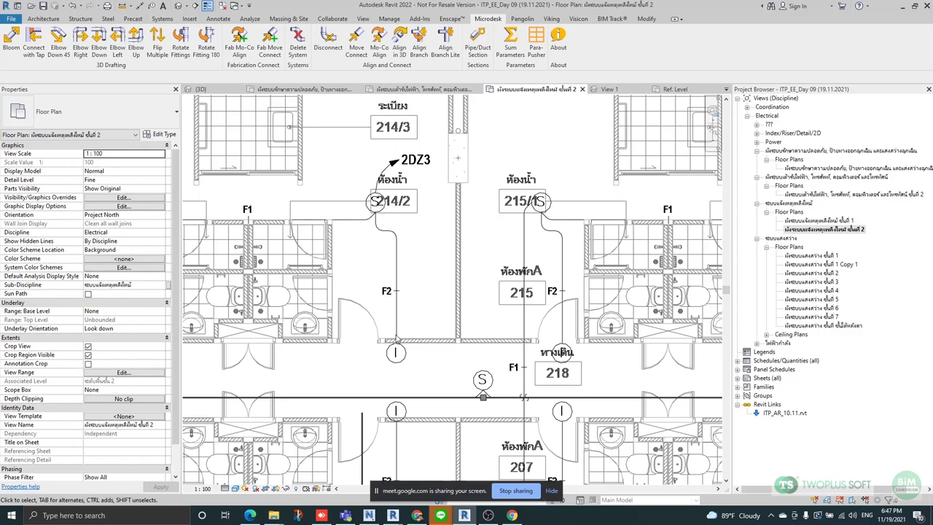
middle_click_drag(399, 357, 434, 288)
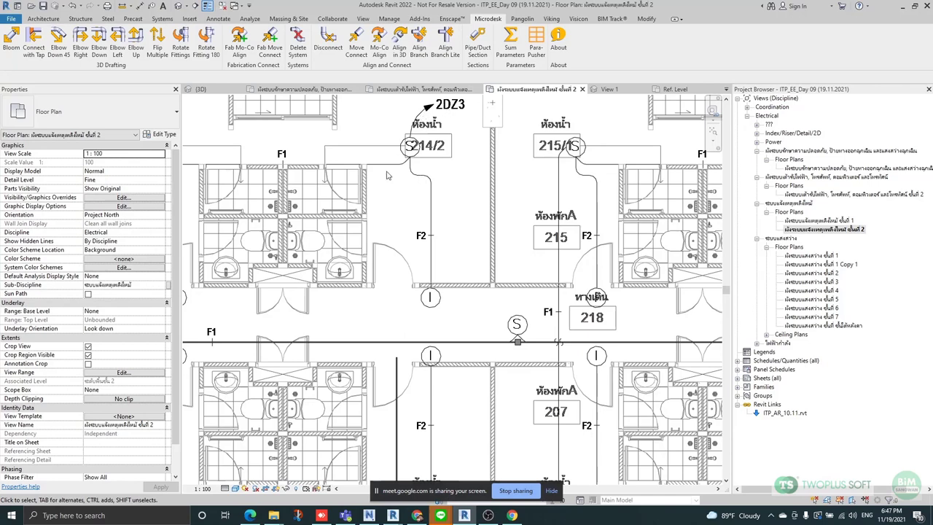
scroll(399, 149, "down", 3)
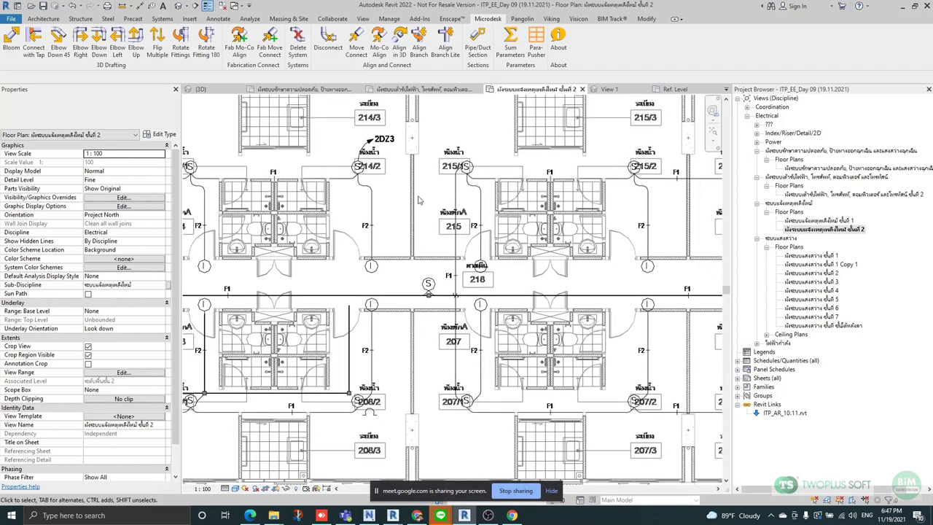
scroll(368, 154, "up", 2)
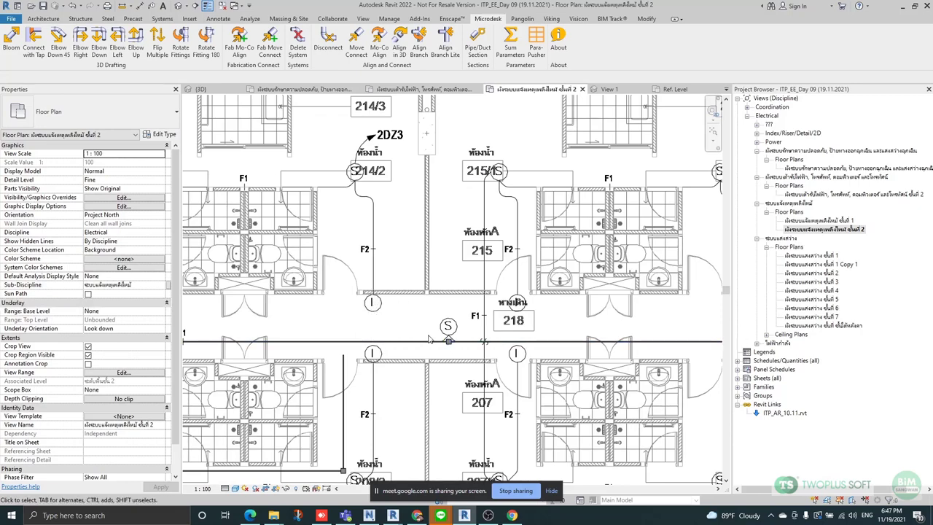
scroll(474, 334, "down", 4)
scroll(413, 331, "up", 3)
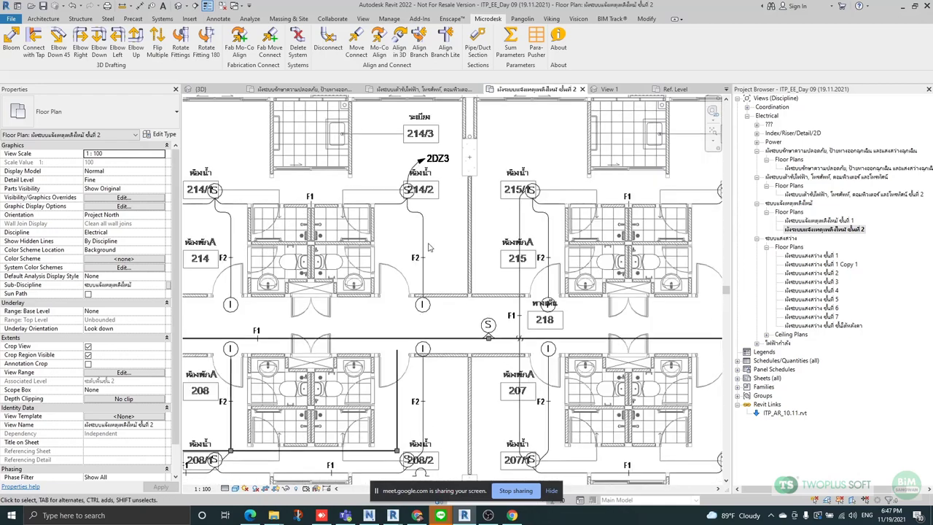
middle_click_drag(382, 327, 505, 299)
scroll(565, 334, "up", 1)
middle_click_drag(552, 346, 494, 321)
scroll(464, 305, "down", 3)
scroll(474, 299, "up", 2)
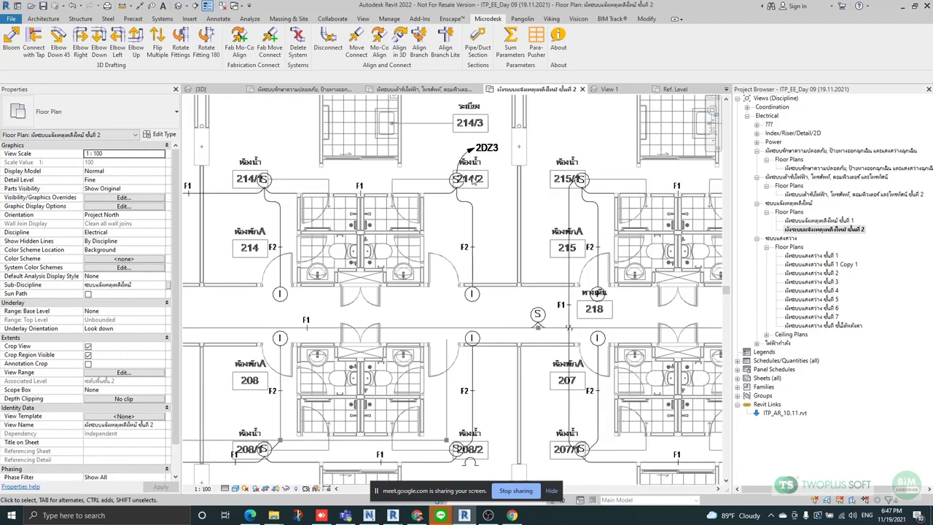
scroll(474, 337, "up", 2)
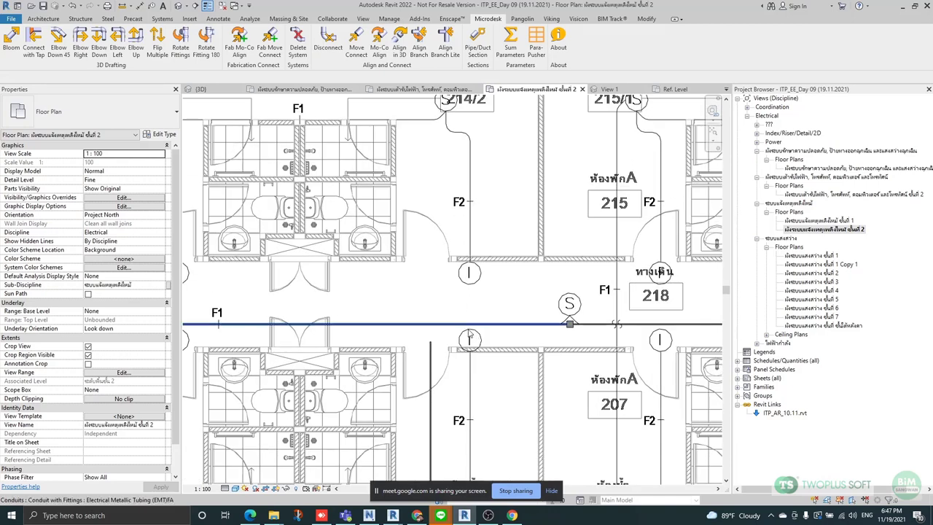
scroll(470, 332, "down", 1)
middle_click_drag(461, 109, 435, 123)
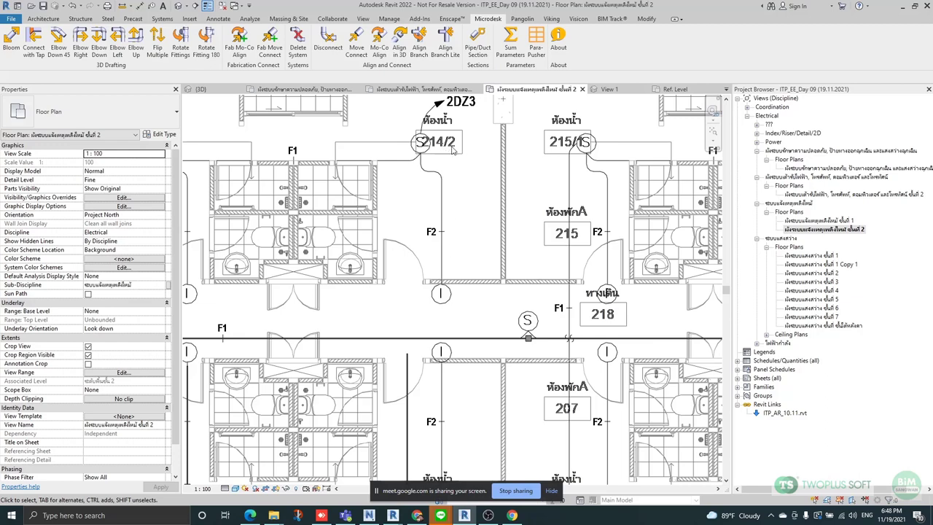
Return along the corridor and inspect the tee junction box beside smoke detector 212/2.
middle_click_drag(477, 226, 510, 226)
scroll(515, 204, "down", 2)
middle_click_drag(377, 243, 556, 245)
middle_click_drag(432, 248, 609, 247)
middle_click_drag(360, 237, 440, 235)
middle_click_drag(386, 214, 523, 212)
scroll(395, 161, "up", 2)
scroll(575, 188, "up", 2)
scroll(579, 188, "up", 1)
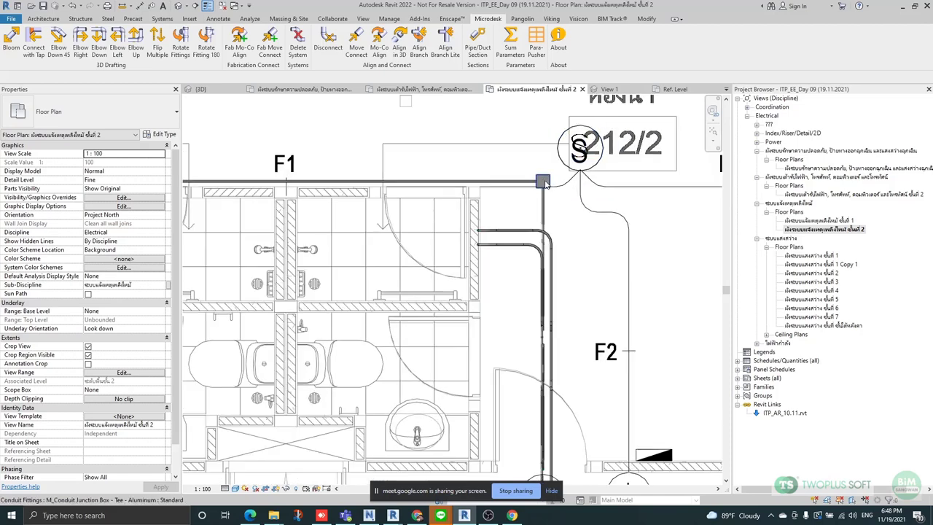
left_click(551, 205)
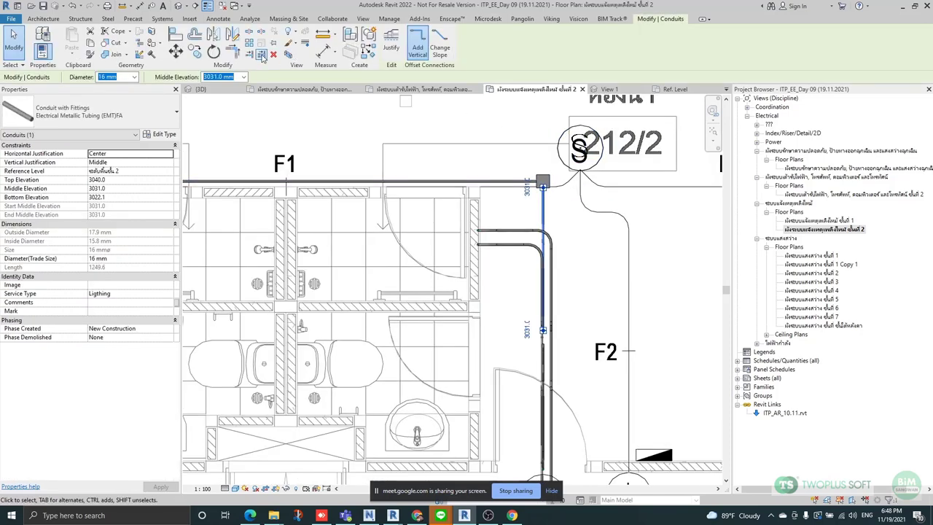
left_click(365, 52)
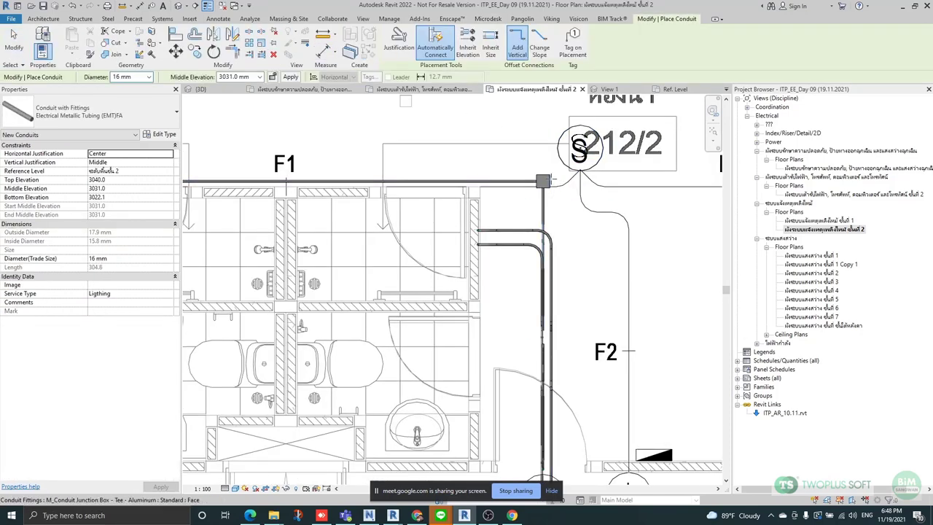
scroll(552, 181, "up", 3)
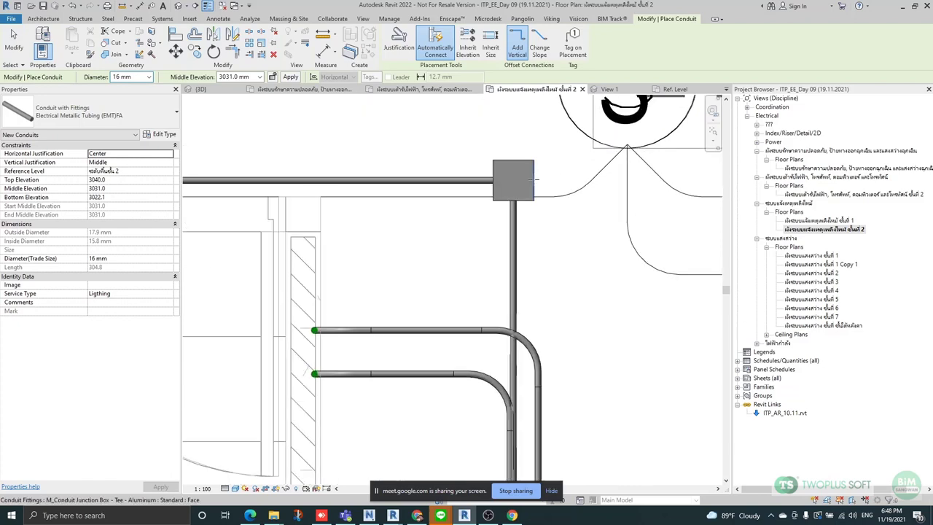
key("Escape")
key("Escape")
left_click(546, 193)
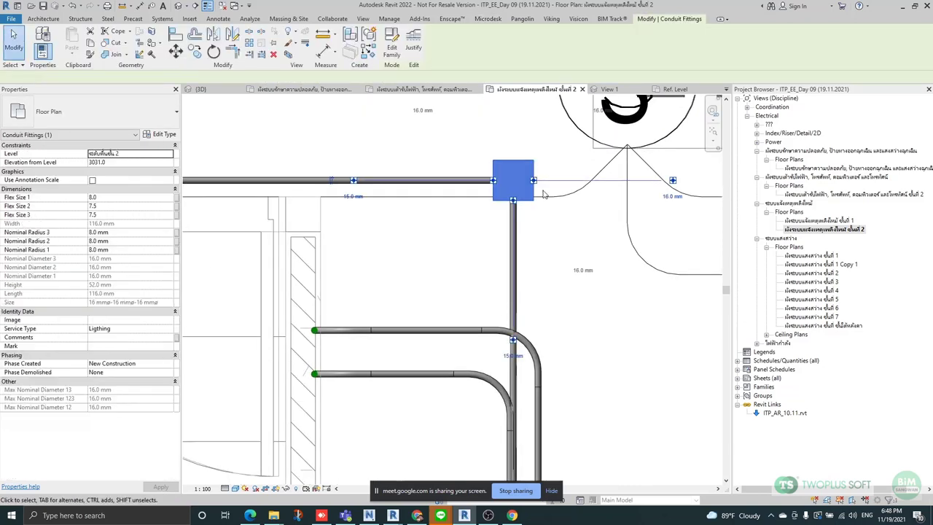
right_click(546, 183)
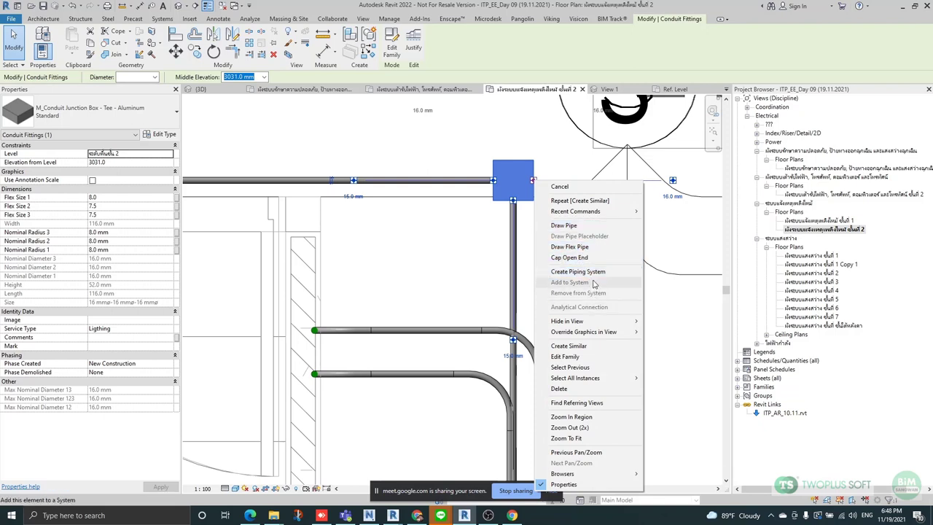
left_click(548, 151)
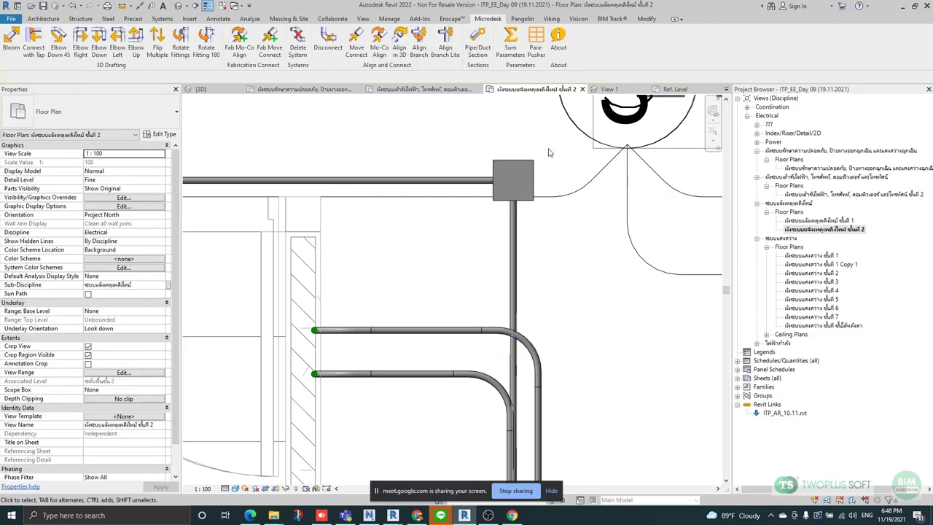
left_click(534, 168)
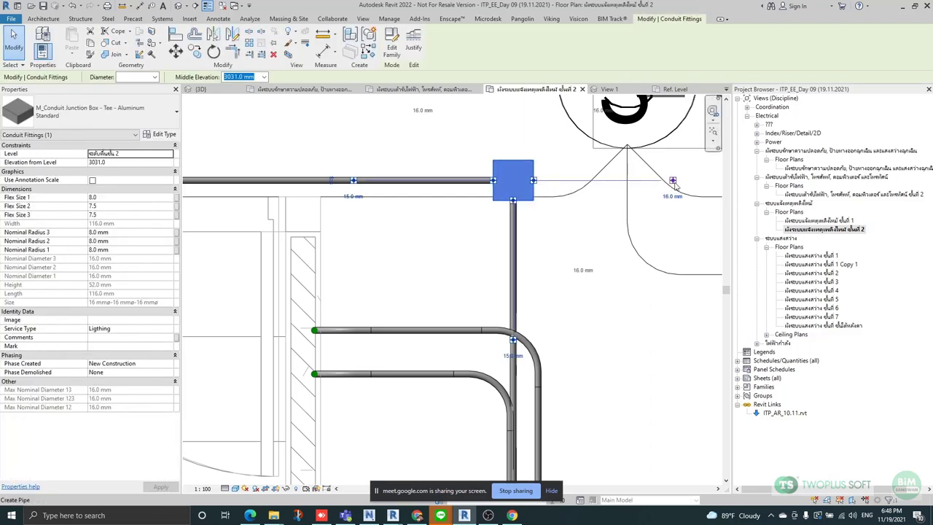
right_click(535, 181)
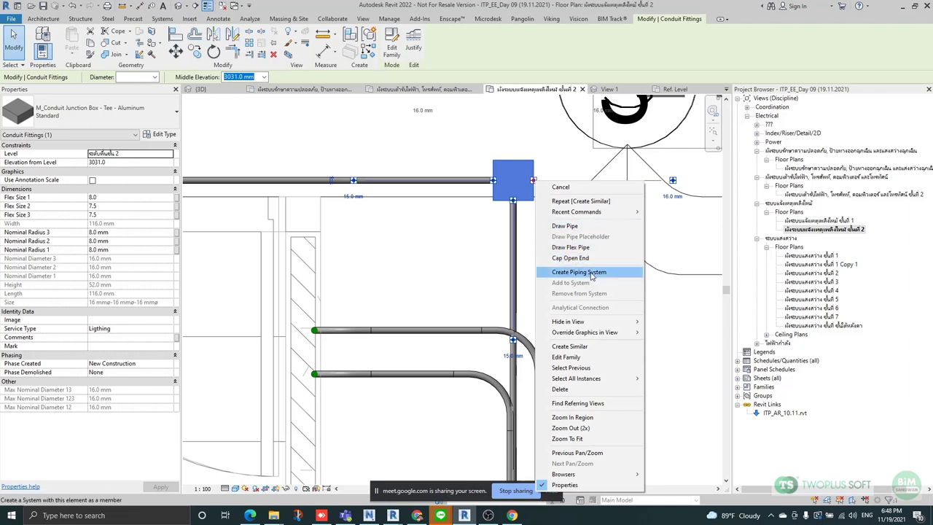
key("Escape")
key("Escape")
Delete the tee junction box at 212/2, extend the horizontal conduit past the vertical one and rejoin them with a tee box.
left_click(524, 181)
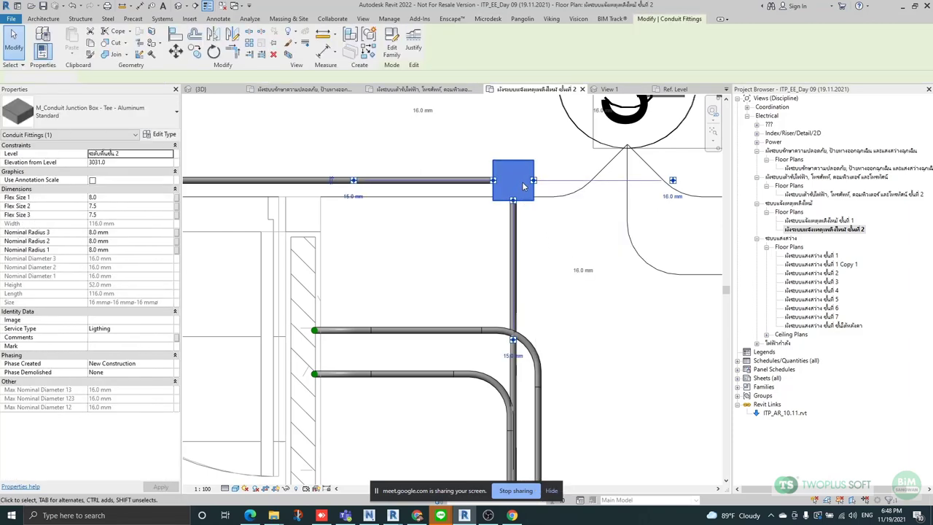
key("Delete")
left_click(515, 220)
left_click_drag(515, 221, 674, 182)
left_click(493, 180)
key("Escape")
scroll(426, 204, "down", 2)
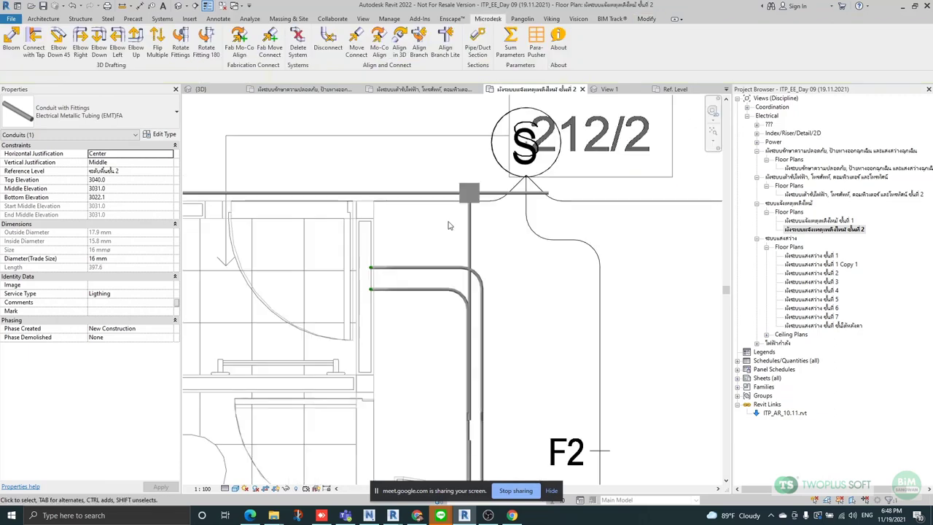
Replace the tee box at 212/2 with a cross junction box by extending the vertical conduit beyond the horizontal run and reconnecting both sides.
scroll(438, 222, "up", 2)
left_click(441, 197)
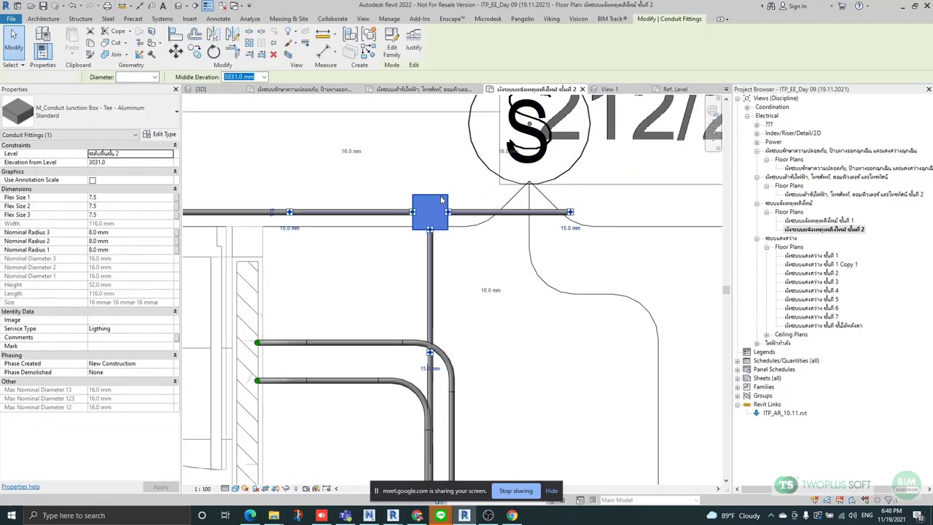
key("Delete")
left_click(455, 214)
key("Escape")
left_click_drag(431, 231, 431, 152)
left_click(430, 251)
left_click(394, 213)
left_click_drag(413, 212, 448, 212)
left_click(491, 264)
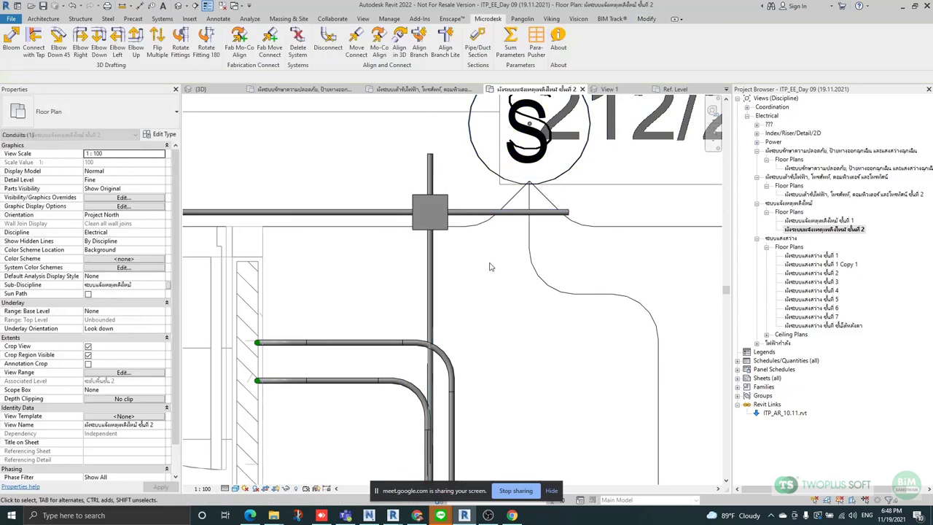
Select the cross junction box beside smoke detector 212/2 and inspect its four conduit connections.
scroll(356, 208, "down", 2)
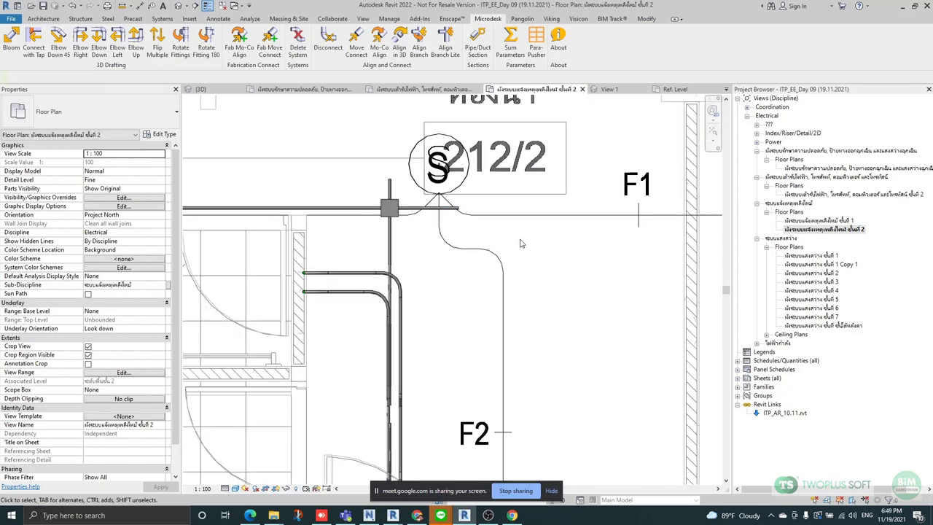
scroll(408, 173, "up", 3)
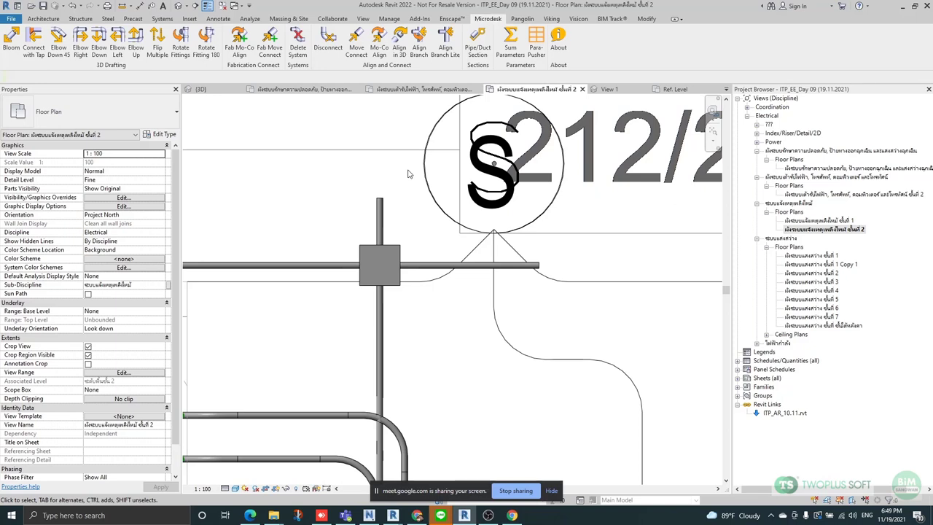
scroll(387, 240, "up", 5)
left_click(378, 281)
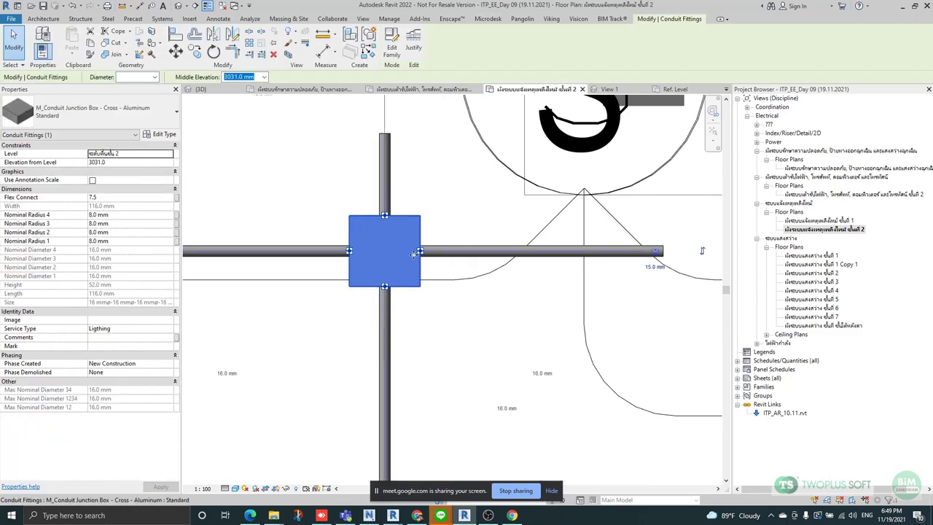
scroll(379, 240, "down", 3)
scroll(413, 310, "up", 3)
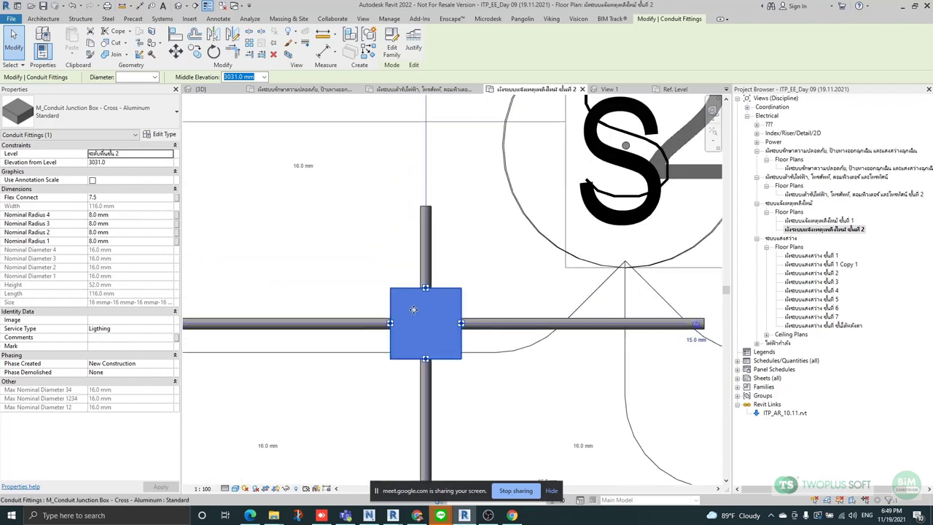
Open the aluminum cross junction box family from the 212/2 fitting for editing and inspect its four connectors in 3D.
scroll(441, 374, "up", 2)
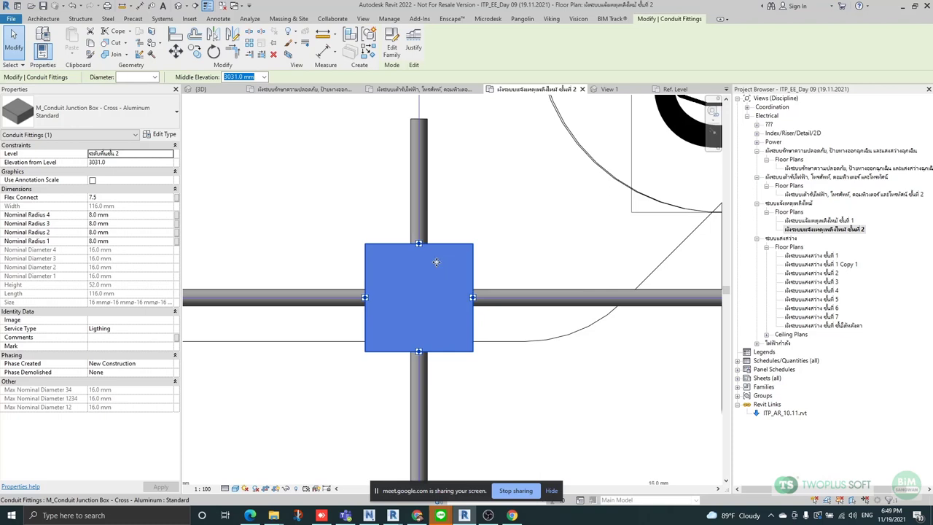
scroll(394, 315, "down", 1)
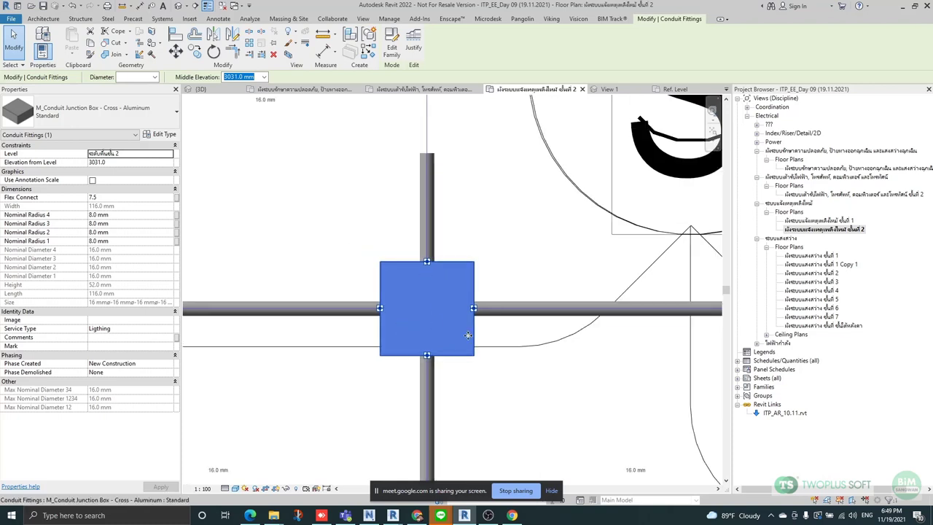
double_click(470, 265)
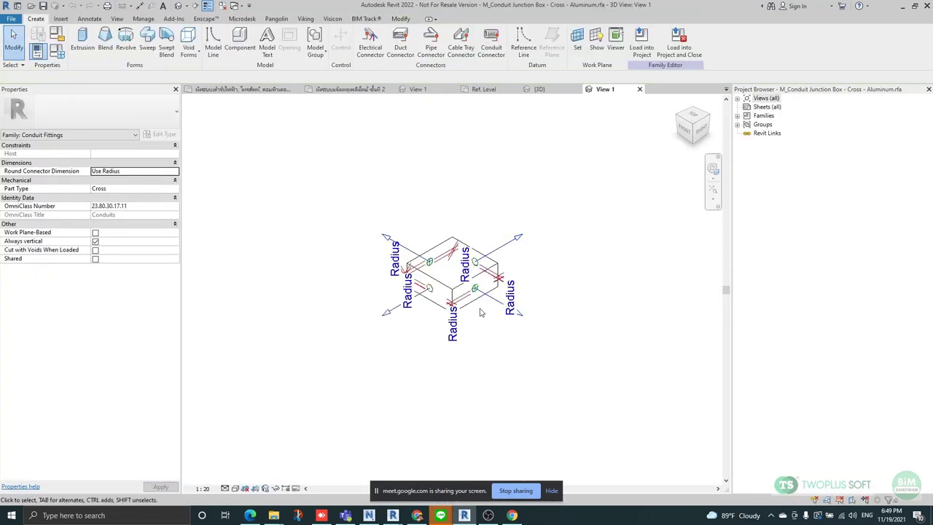
scroll(482, 307, "up", 3)
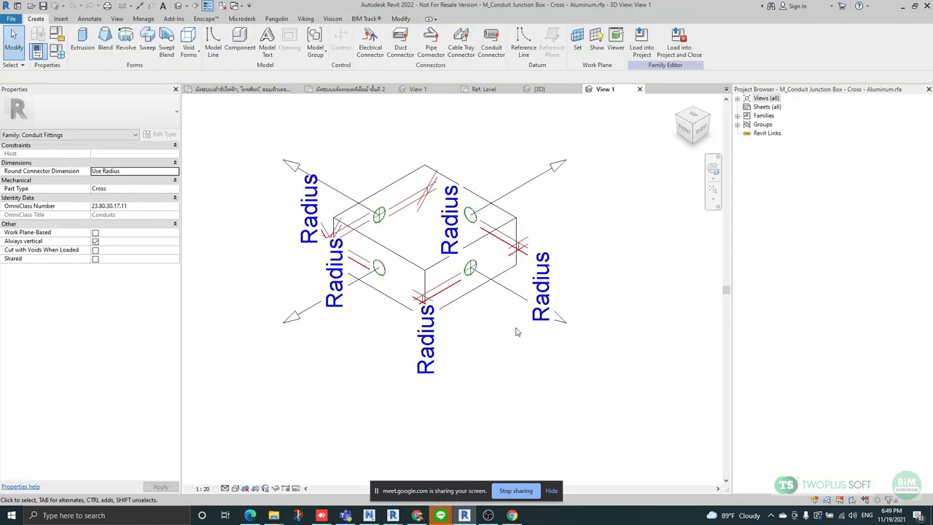
middle_click_drag(480, 297, 471, 317, "shift")
scroll(442, 186, "up", 2)
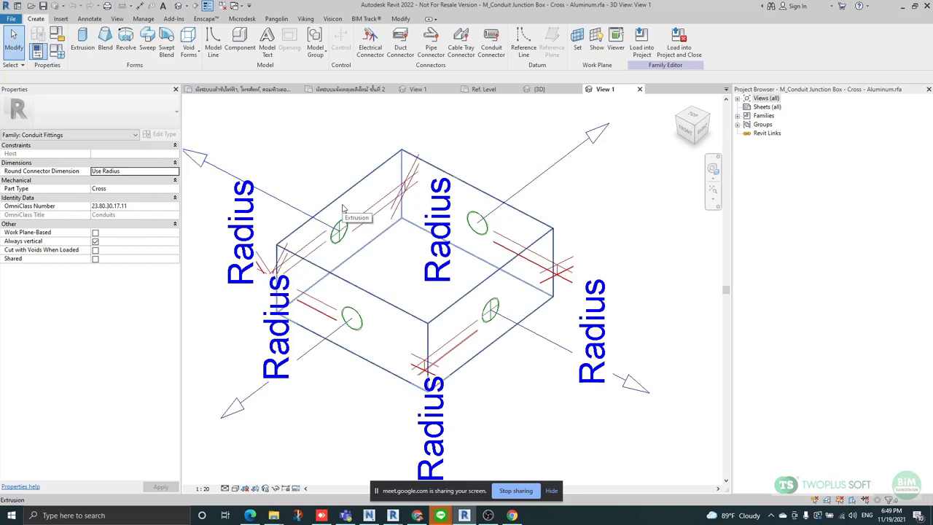
Browse for a family to open in the KNOWHOWSKILL_EE Family folder under Day 09 - 19.11.2021 of the Electrical course files.
left_click(32, 6)
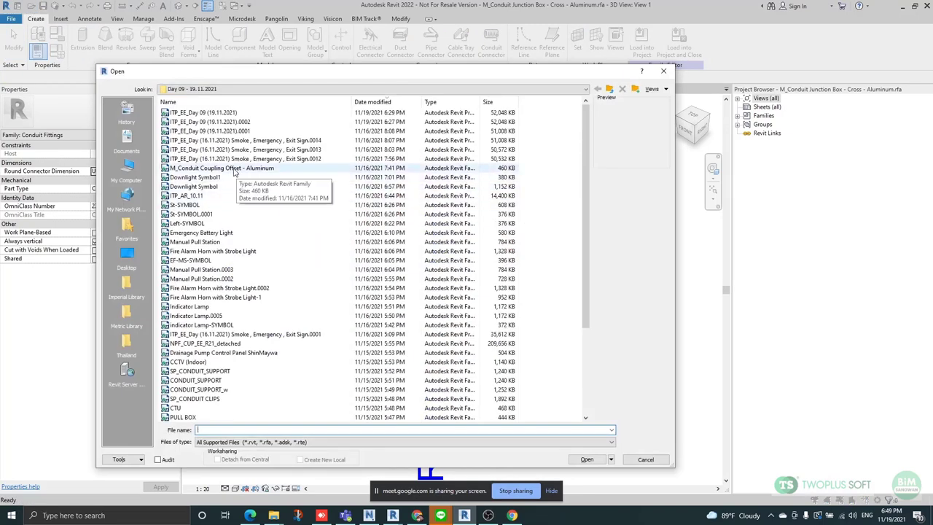
left_click(126, 172)
left_click(184, 143)
double_click(186, 144)
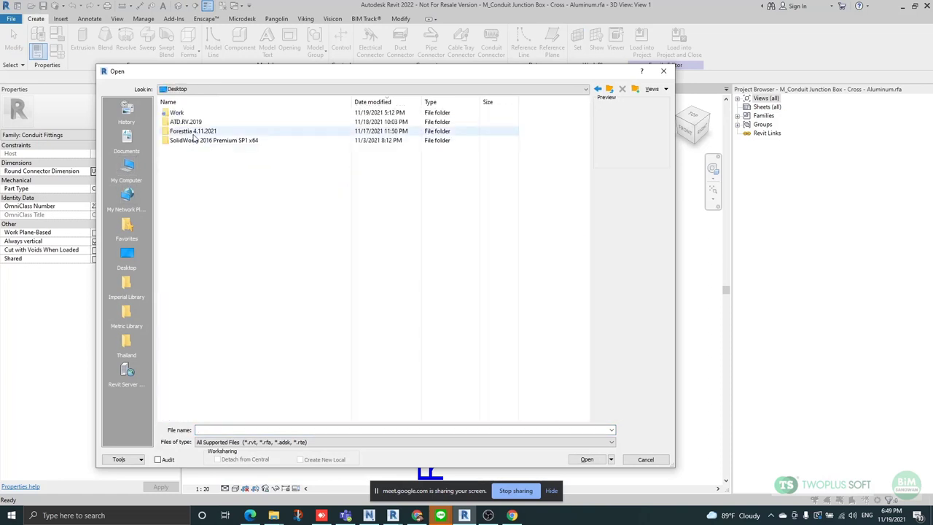
double_click(181, 113)
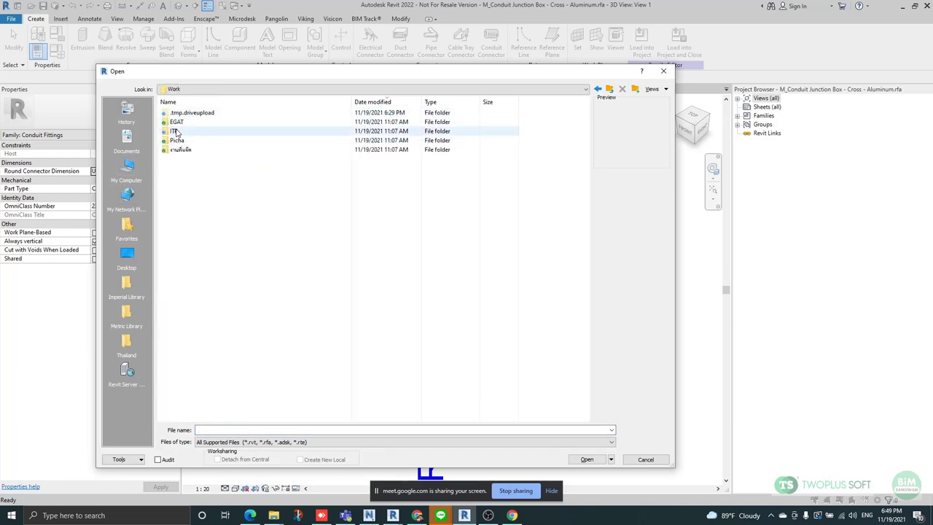
double_click(189, 132)
double_click(182, 113)
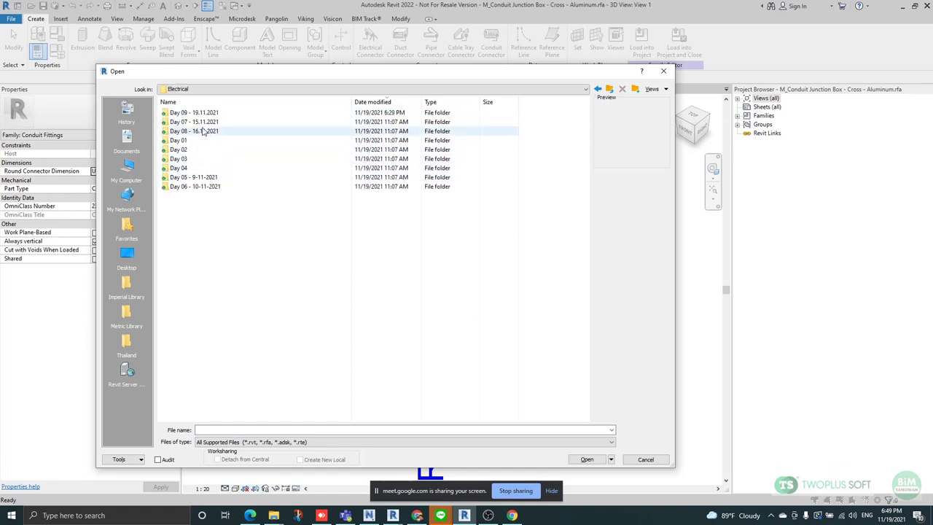
left_click(203, 114)
double_click(204, 113)
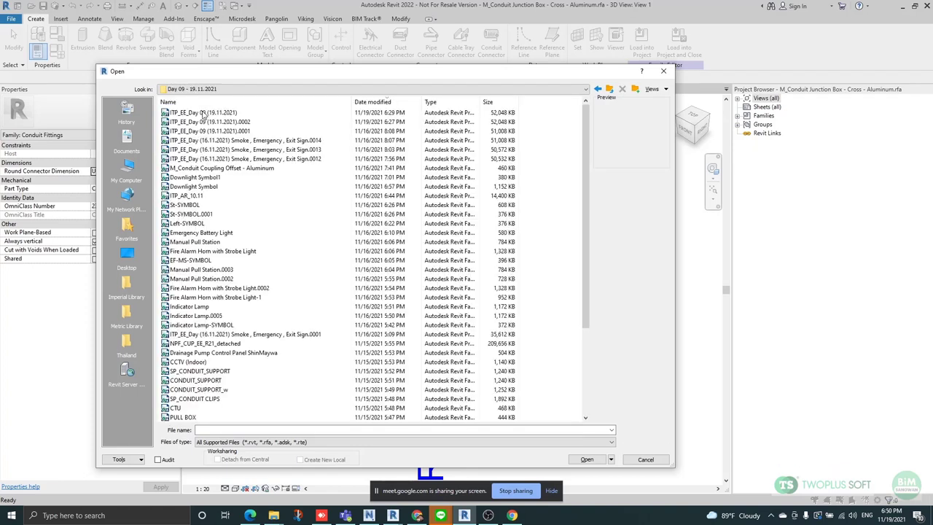
scroll(233, 396, "down", 6)
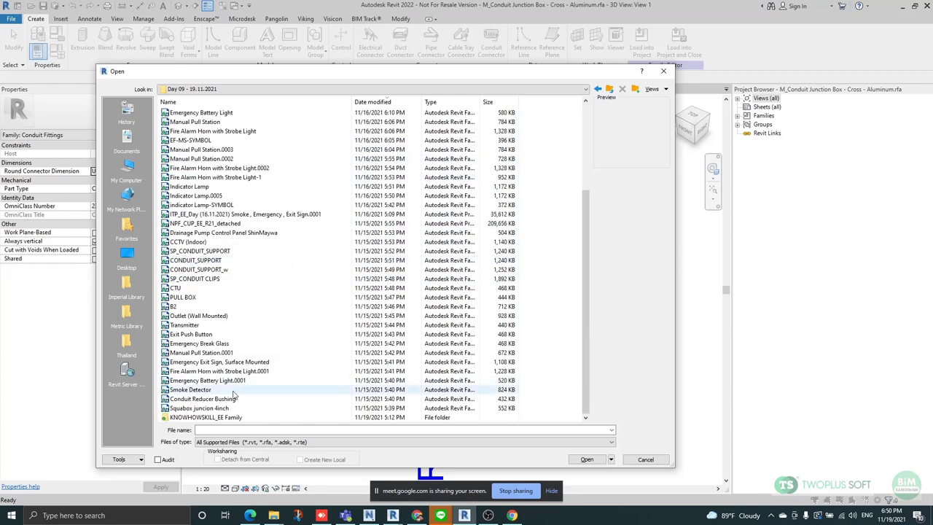
double_click(205, 417)
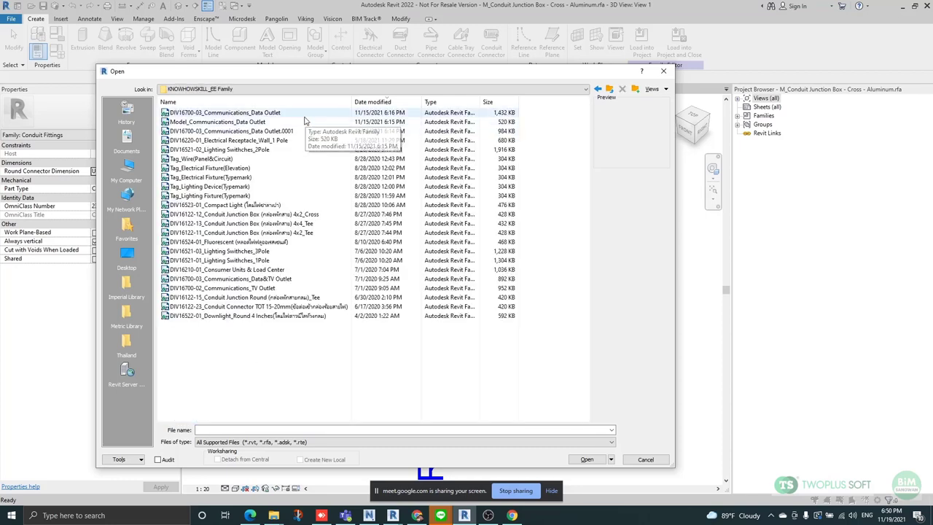
Compare the previews of the 4x2 and 4x4 conduit junction box families and open DIV16122-13 4x4_Tee.
left_click(299, 232)
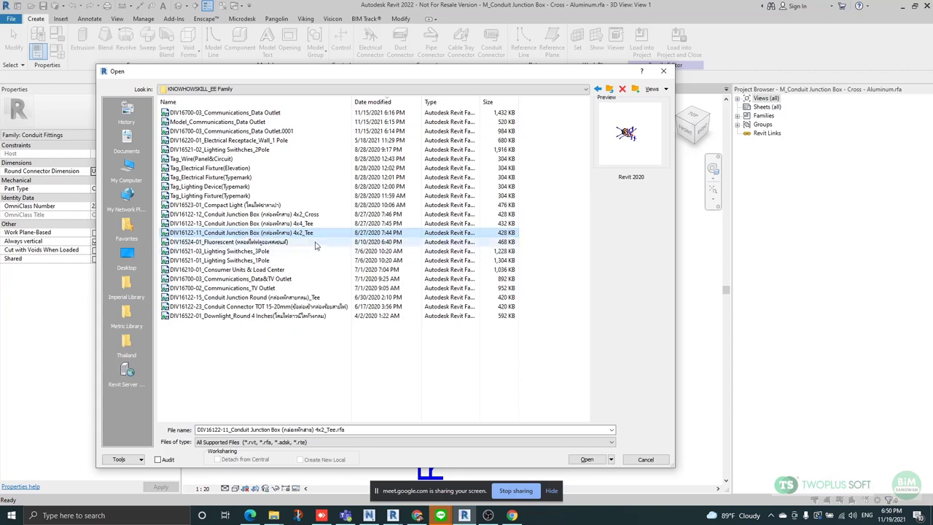
left_click(304, 223)
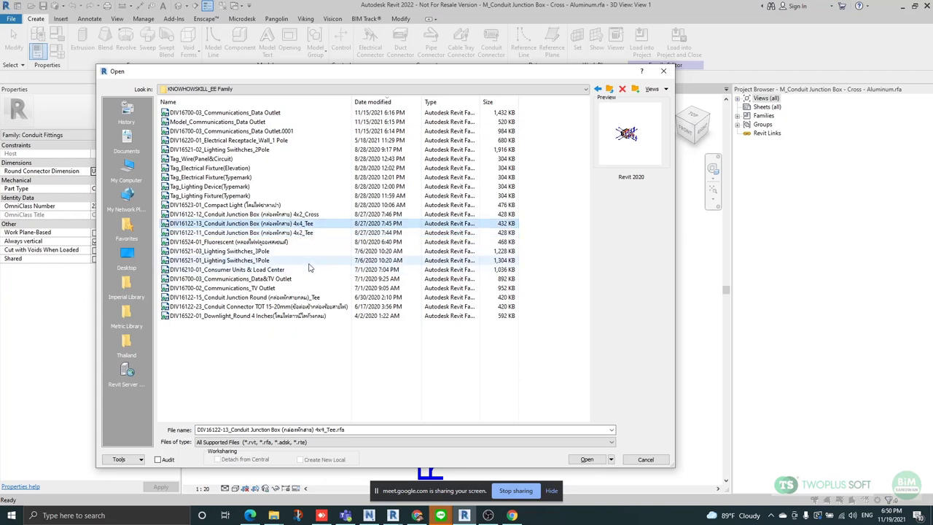
left_click(299, 215)
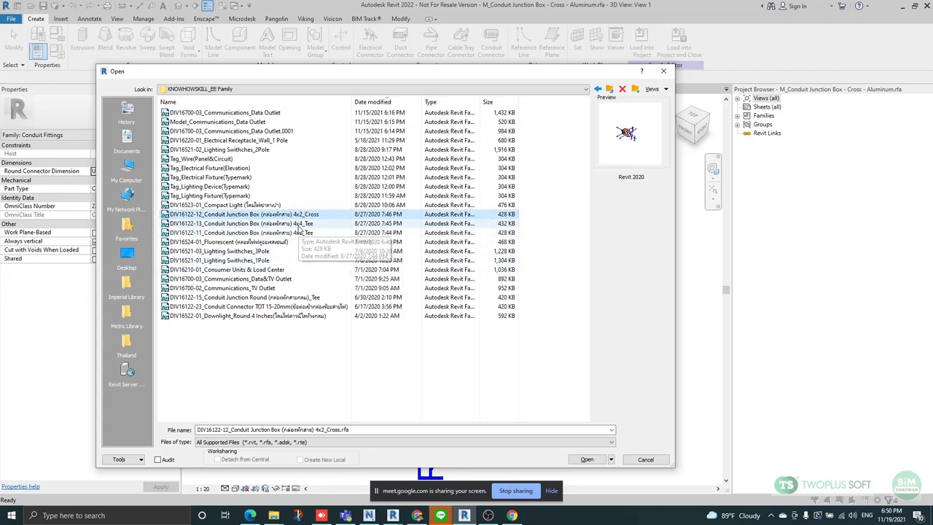
left_click(299, 224)
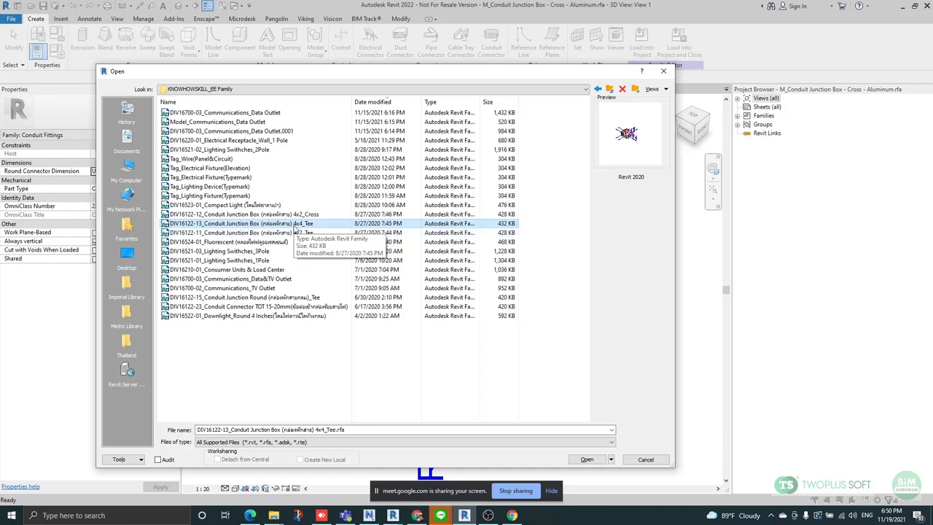
double_click(297, 224)
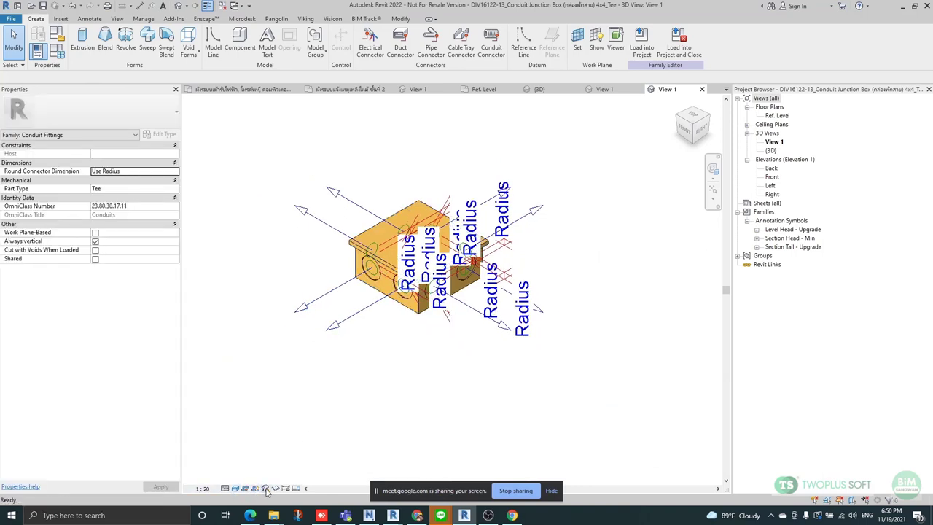
Unlock the 4x4 tee family's 3D view to inspect the box from another side, and close the family without saving.
left_click(266, 488)
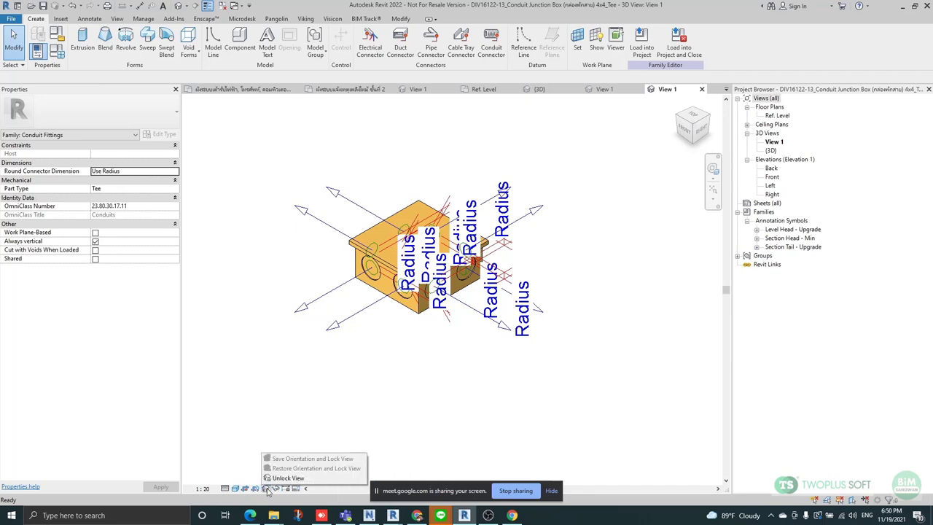
middle_click_drag(278, 328, 616, 149, "shift")
left_click(704, 89)
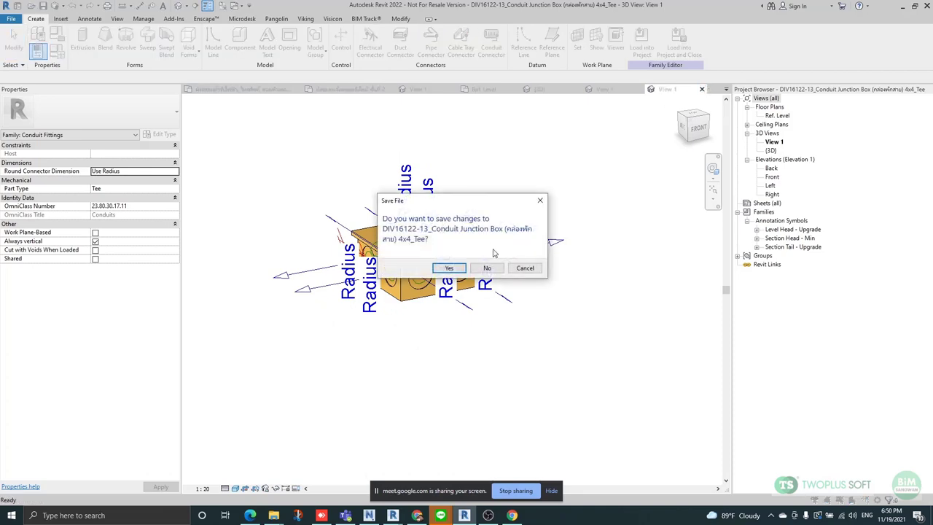
left_click(487, 268)
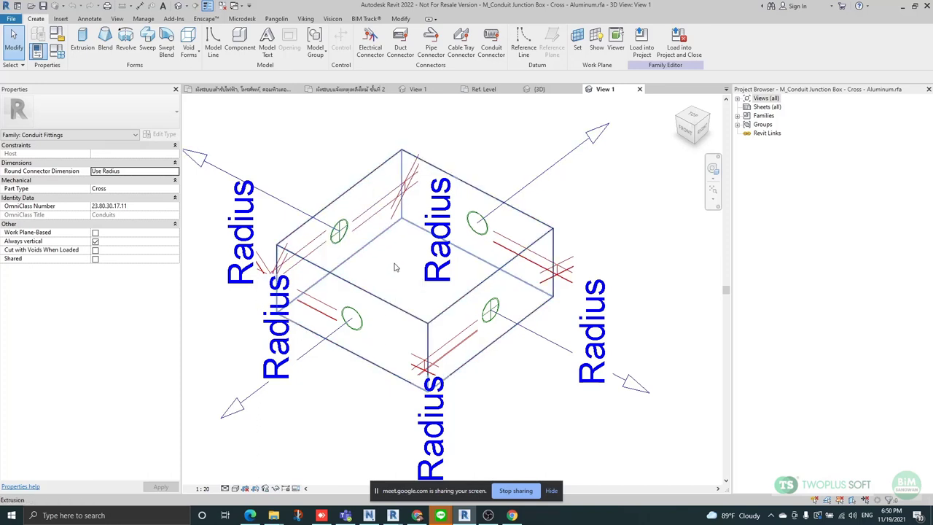
Display the cross junction box's 3D view with shaded surfaces and expand the family's list of views.
middle_click_drag(392, 256, 525, 364, "shift")
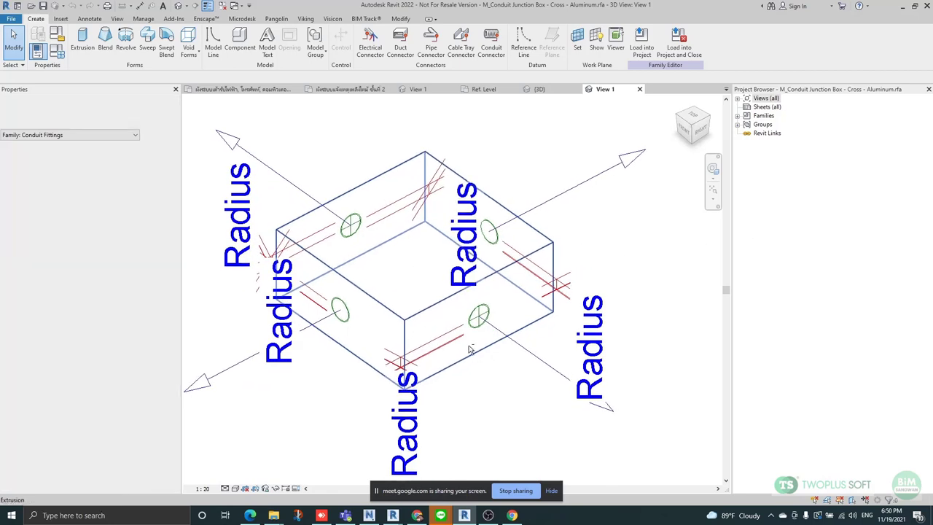
double_click(749, 99)
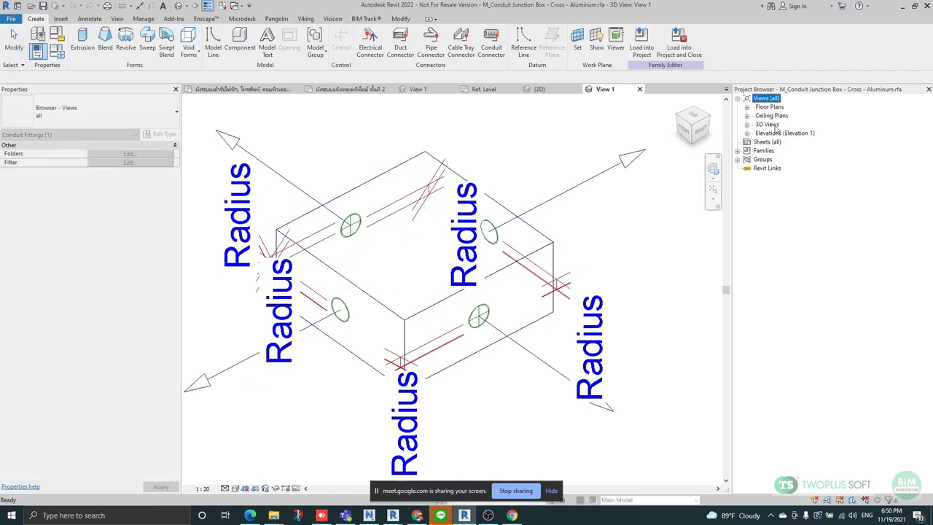
left_click(316, 445)
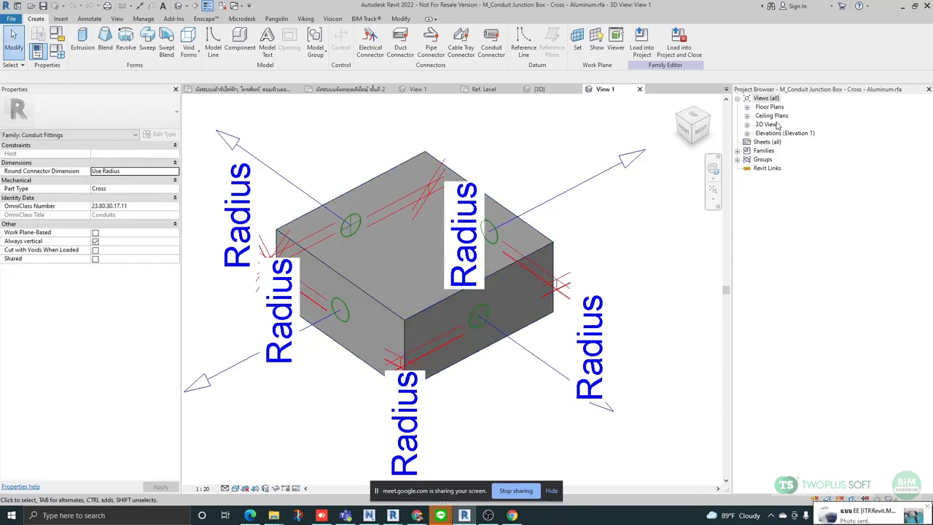
Switch to the LINE chat ITP.Revit.MEP.Training, examine the photo of the real metal junction box, and return to Revit.
left_click(910, 493)
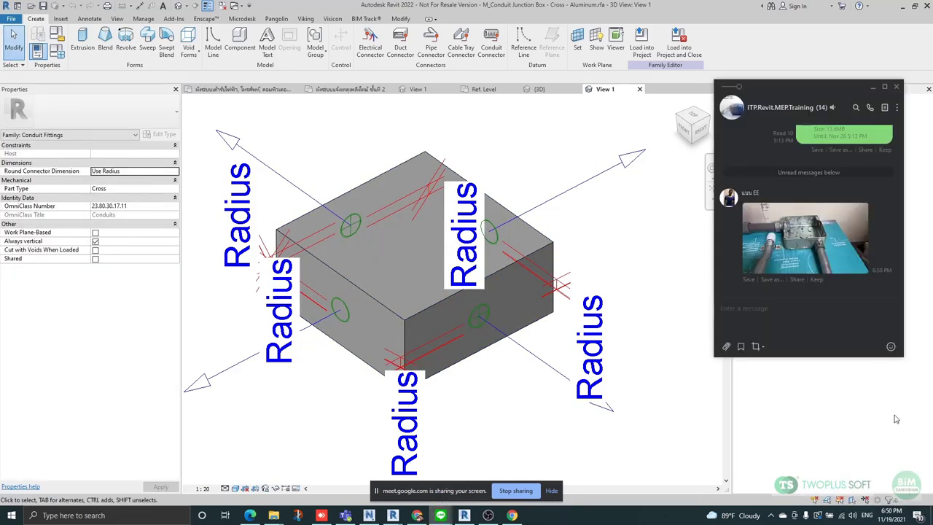
left_click(815, 233)
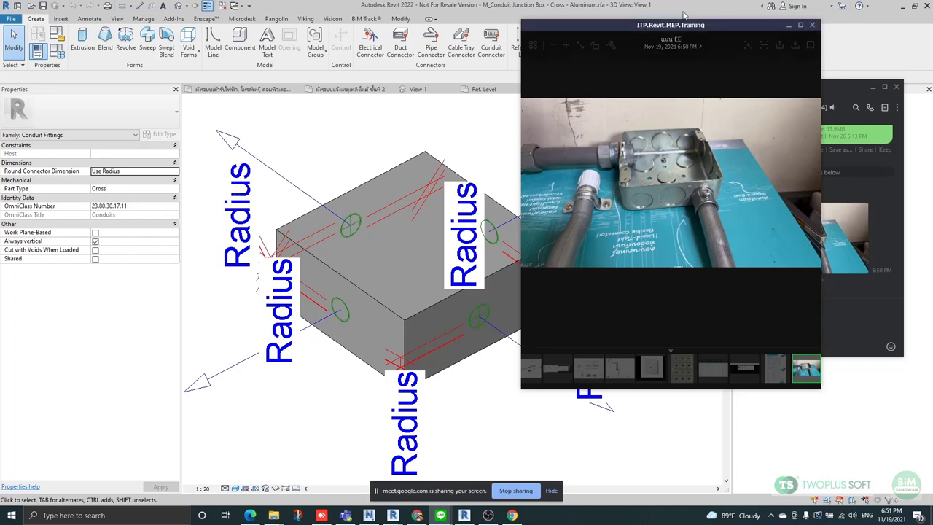
left_click(729, 15)
Open the cross box family's Ref. Level floor plan and examine the box outline with its reference planes.
mouse_move(554, 197)
middle_mouse_down("shift")
mouse_move(520, 186)
mouse_move(543, 183)
middle_mouse_up("shift")
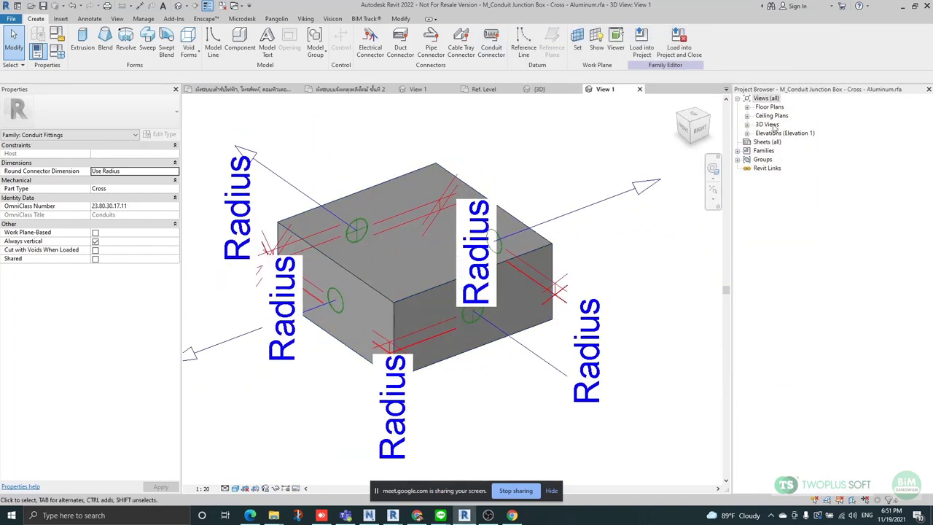
left_click(747, 107)
double_click(778, 116)
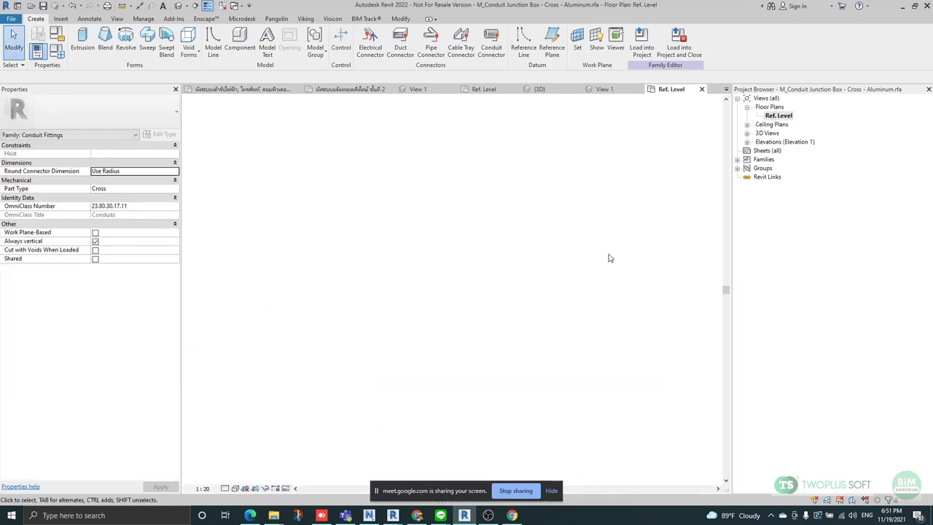
scroll(453, 281, "up", 6)
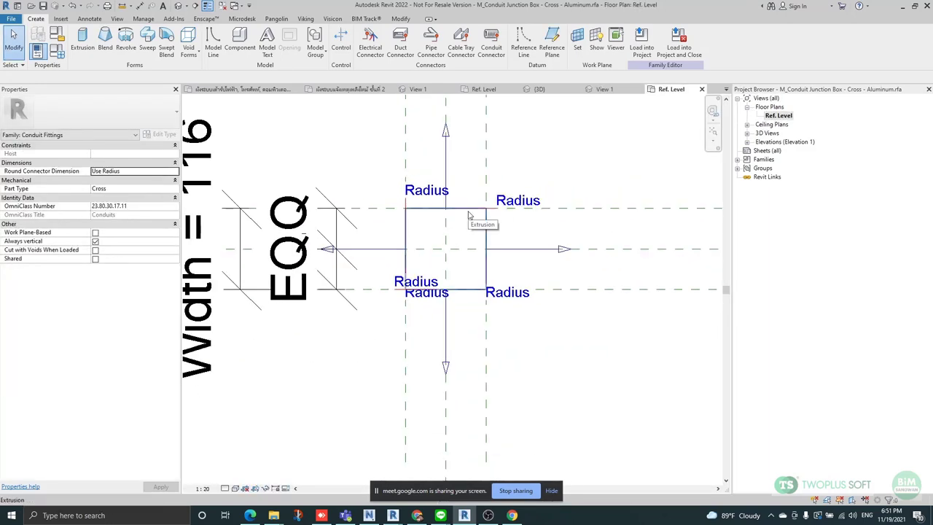
scroll(467, 212, "up", 2)
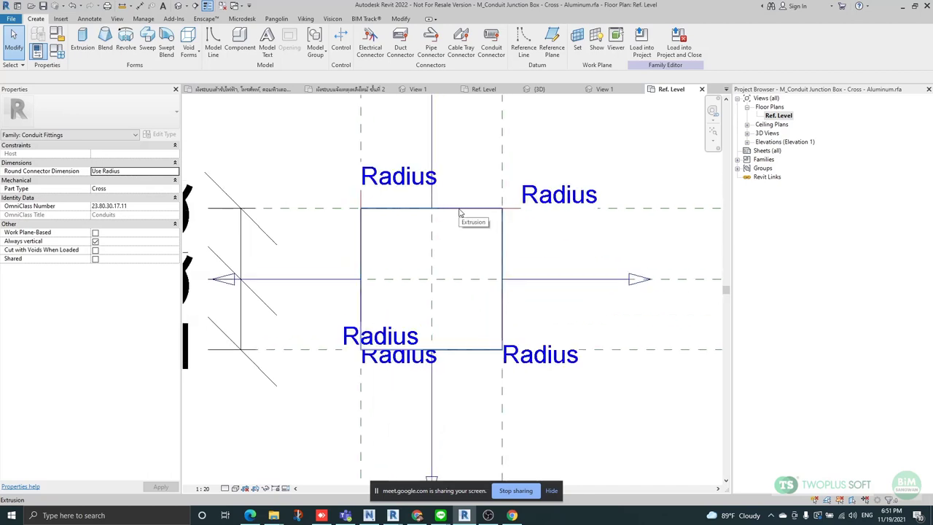
scroll(433, 305, "down", 2)
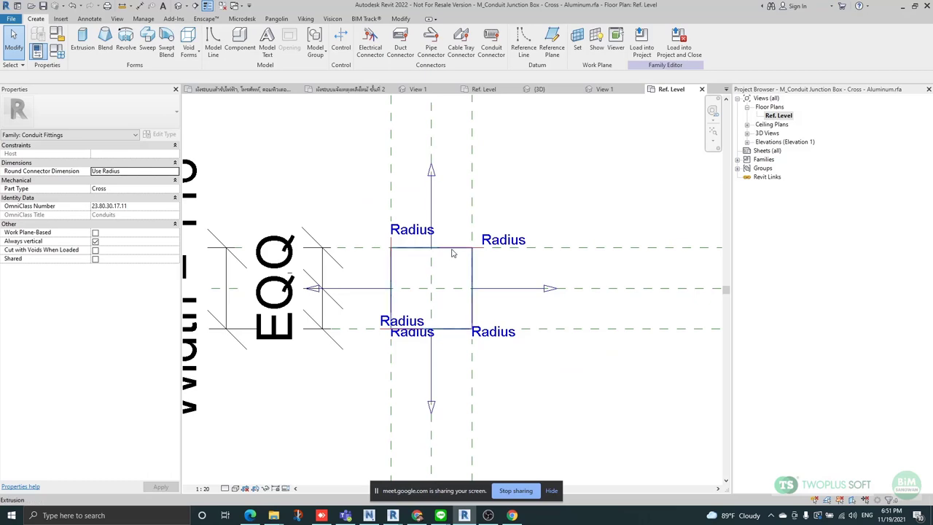
scroll(421, 304, "up", 2)
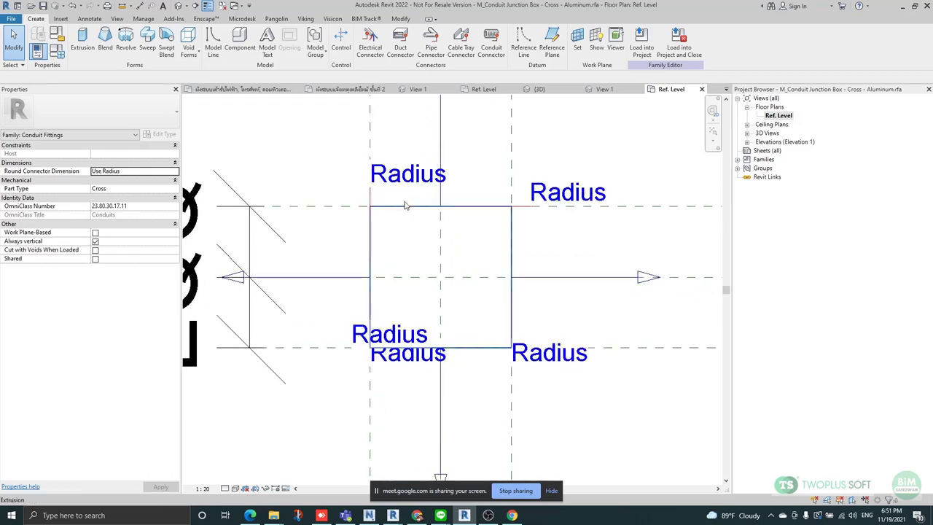
scroll(412, 208, "down", 3)
scroll(357, 197, "up", 3)
scroll(357, 196, "down", 2)
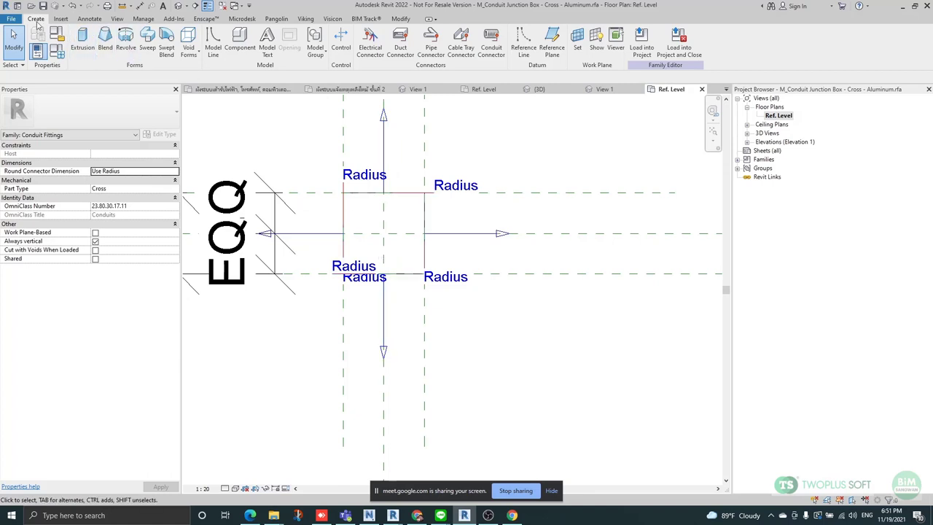
Draw a vertical reference plane through the box, about 25.5 mm inside its left side and 32.5 mm from the centre plane.
left_click(552, 42)
scroll(393, 170, "up", 1)
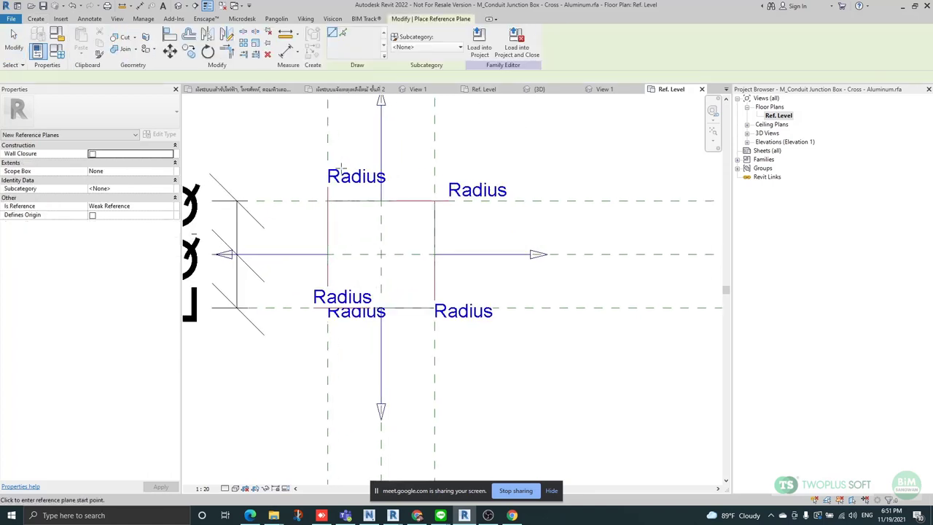
left_click(351, 146)
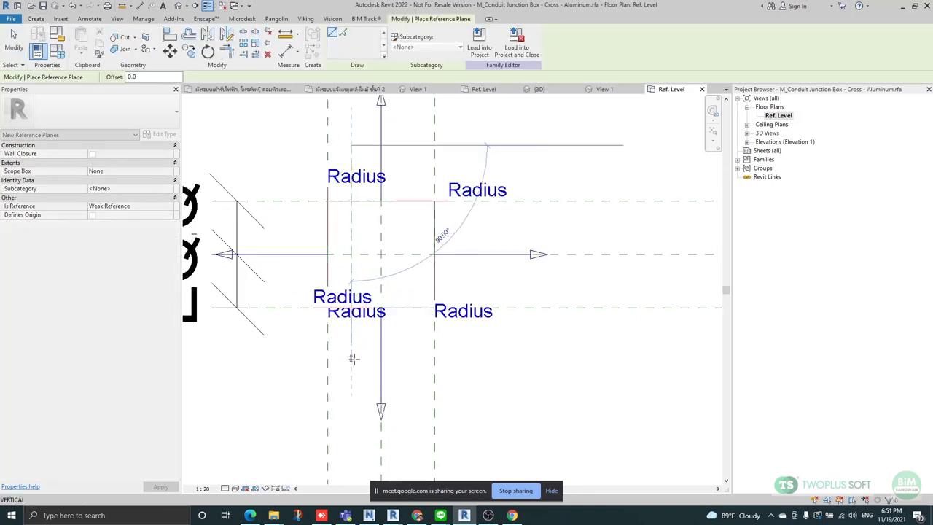
left_click(356, 398)
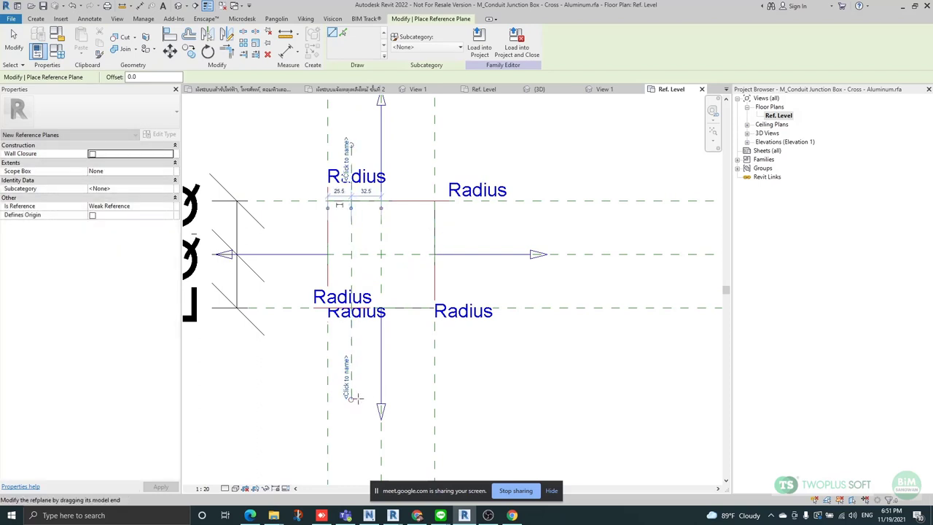
Draw a second vertical reference plane through the box, about 25 mm inside its right side and 33 mm from the centre plane.
left_click(412, 146)
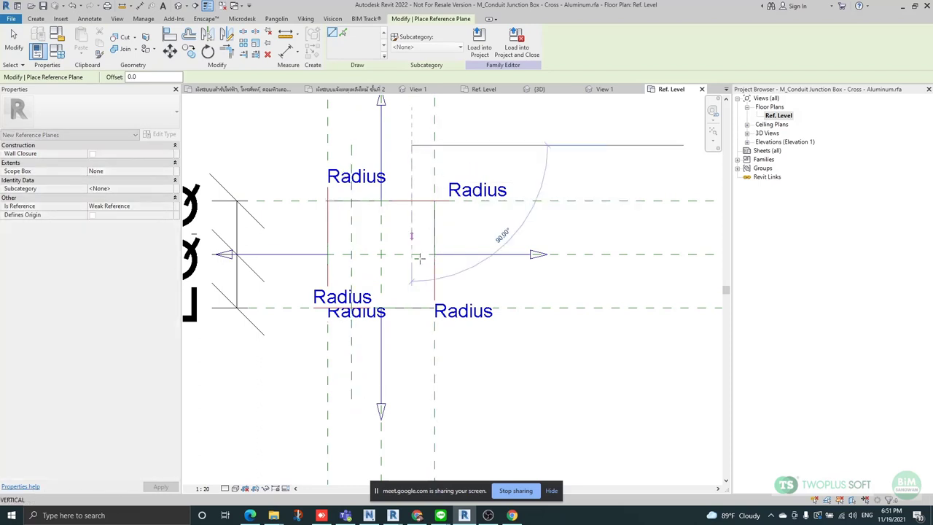
left_click(412, 398)
key("Escape")
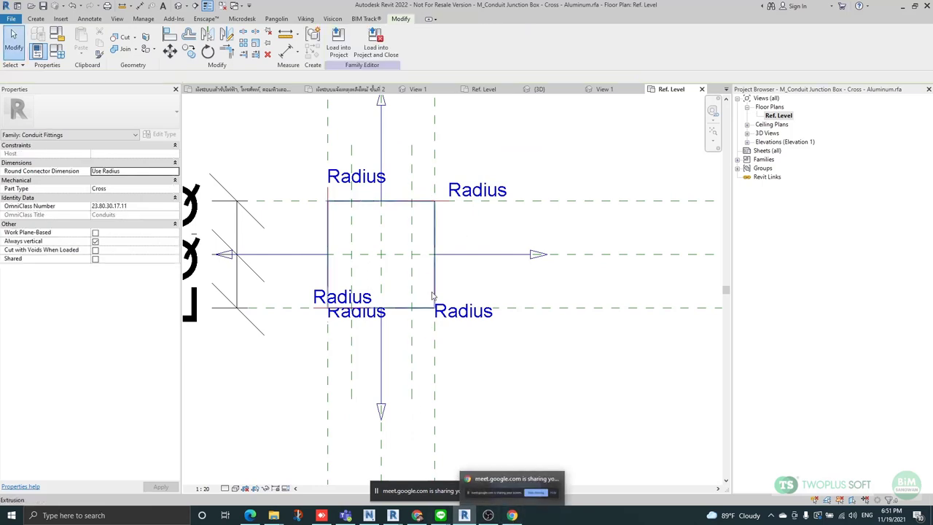
Switch to the LINE chat to examine the photo of the real junction box again, and return to Revit.
mouse_move(442, 515)
left_click(490, 475)
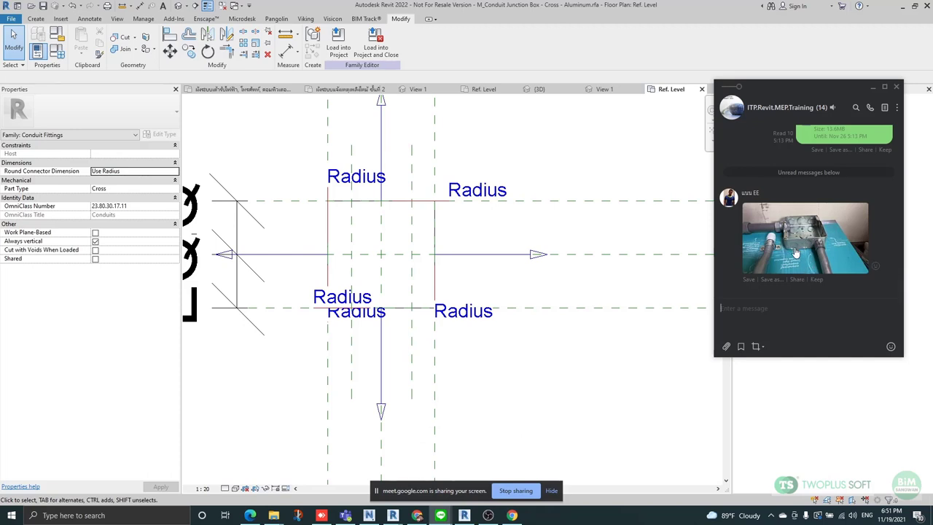
left_click(532, 154)
Dimension the right inner reference plane to the box's right side and set the view scale to 1:2.
scroll(396, 192, "up", 3)
scroll(442, 190, "down", 2)
key("d")
key("i")
scroll(463, 229, "down", 2)
left_click(202, 488)
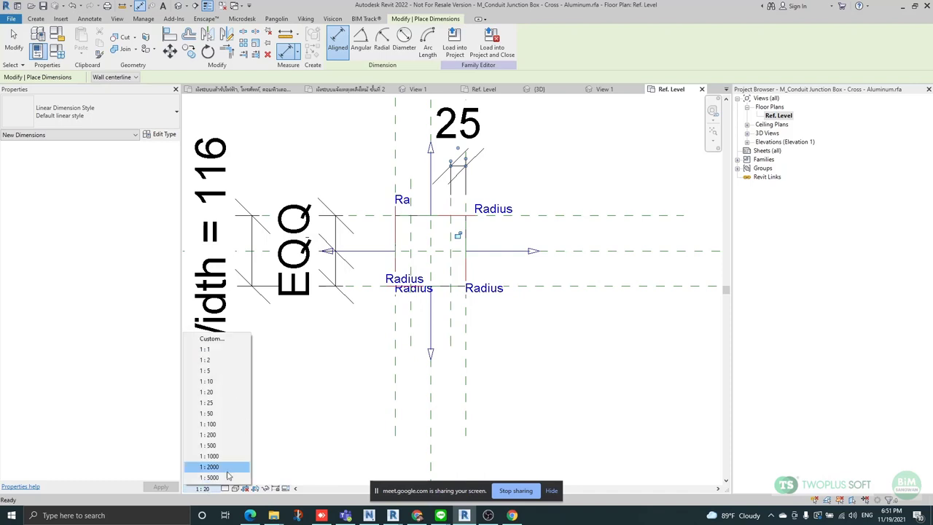
left_click(209, 360)
scroll(470, 160, "up", 4)
key("Escape")
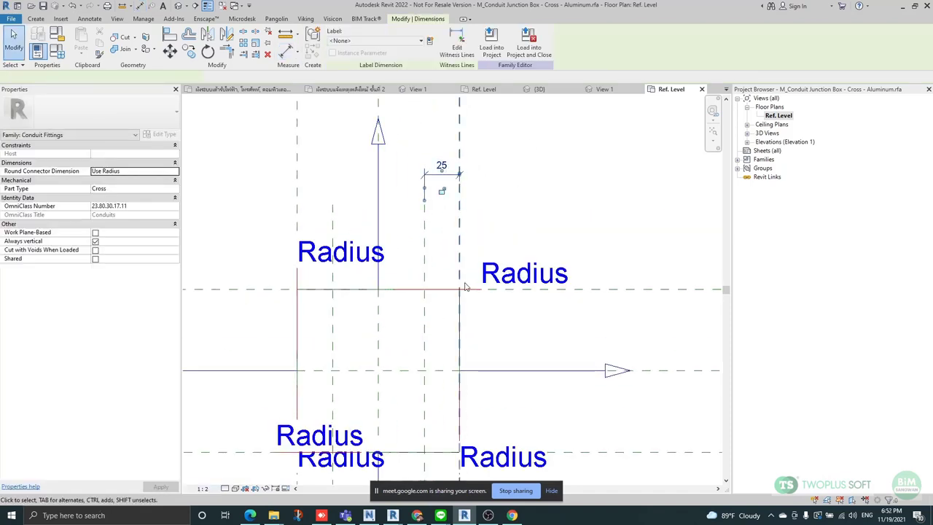
Add an aligned dimension between the left inner reference plane and the box's left side.
left_click(425, 243)
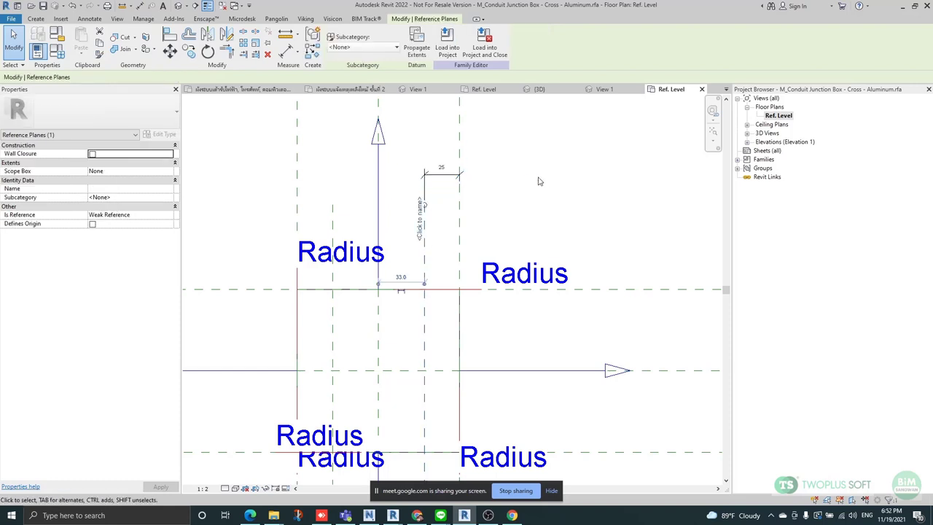
left_click(351, 168)
key("d")
key("i")
left_click(334, 218)
left_click(298, 219)
left_click(343, 181)
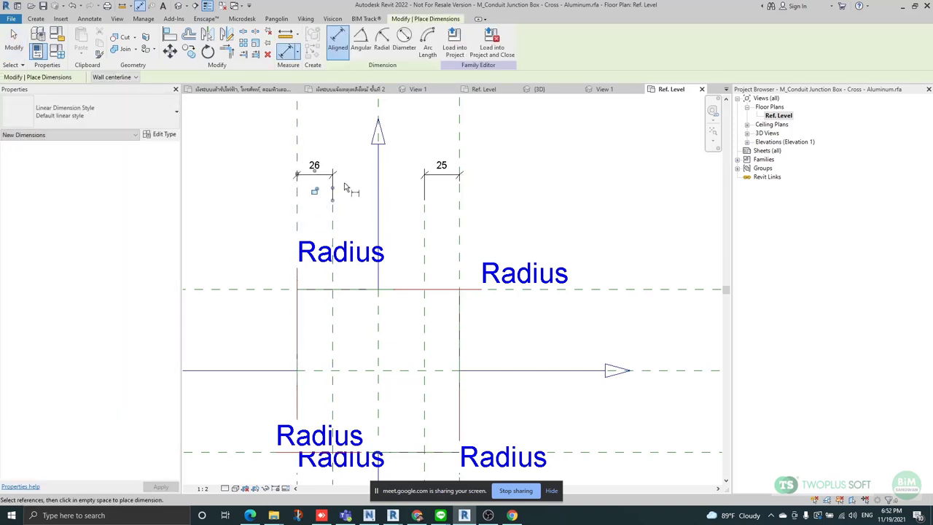
key("Escape")
key("Escape")
Set the left inner reference plane's distance from the box's left side to 25 mm.
left_click(317, 169)
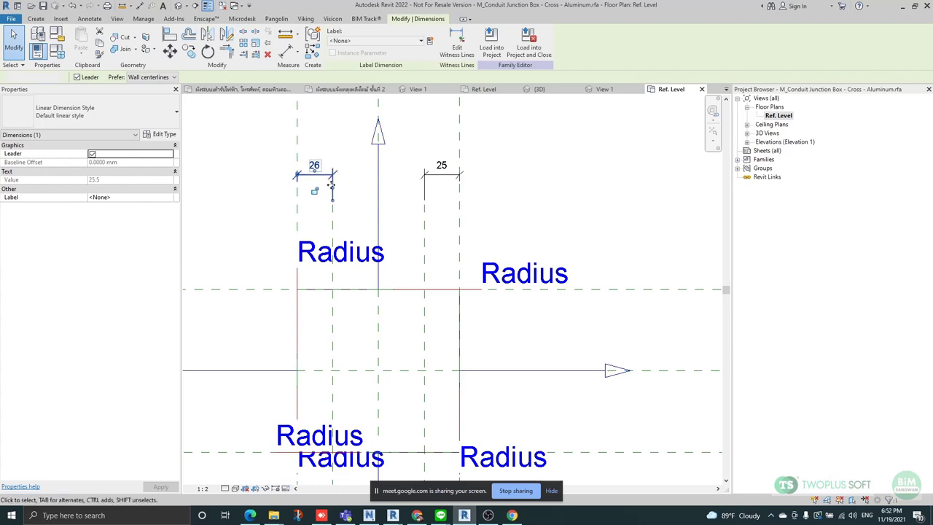
left_click(331, 191)
left_click(301, 163)
type("25")
key("Return")
left_click(408, 231)
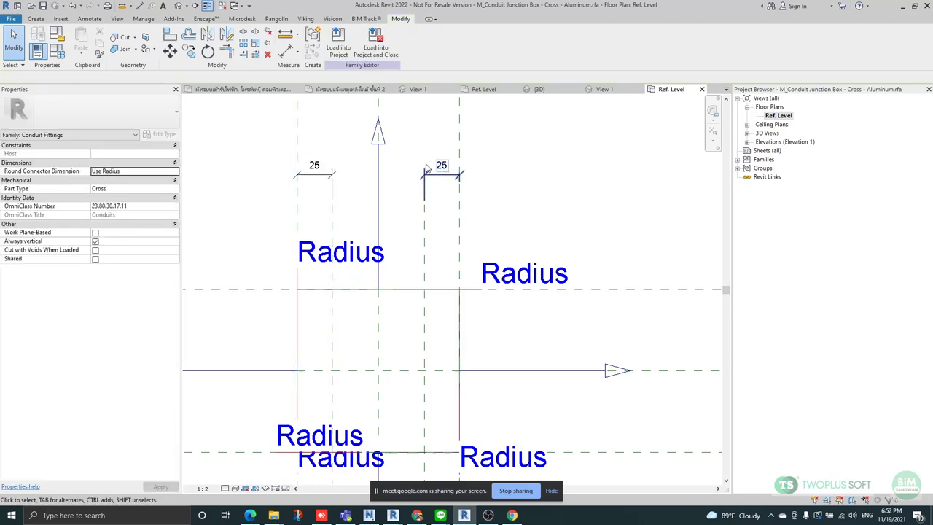
Rotate copies of the two inner vertical reference planes 90° about the box centre to create two horizontal planes.
scroll(408, 230, "down", 2)
left_click(387, 175)
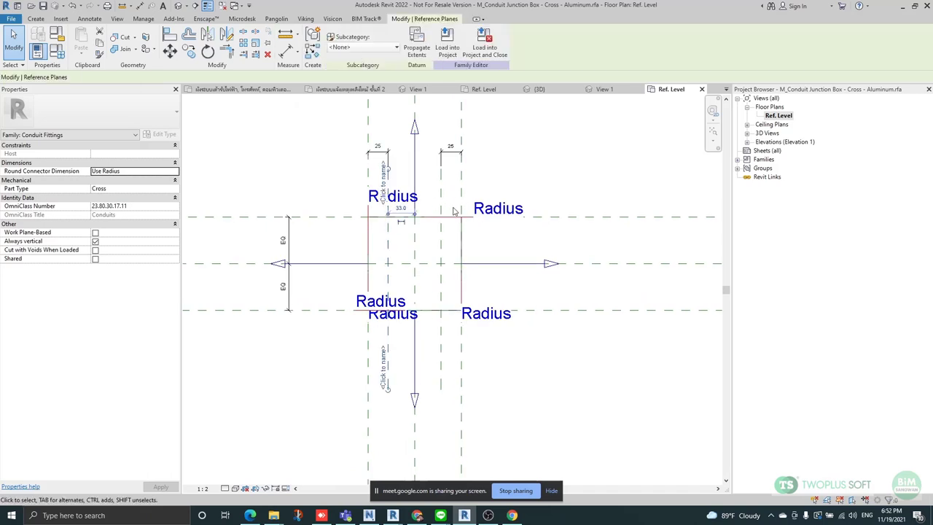
left_click(528, 310, "ctrl")
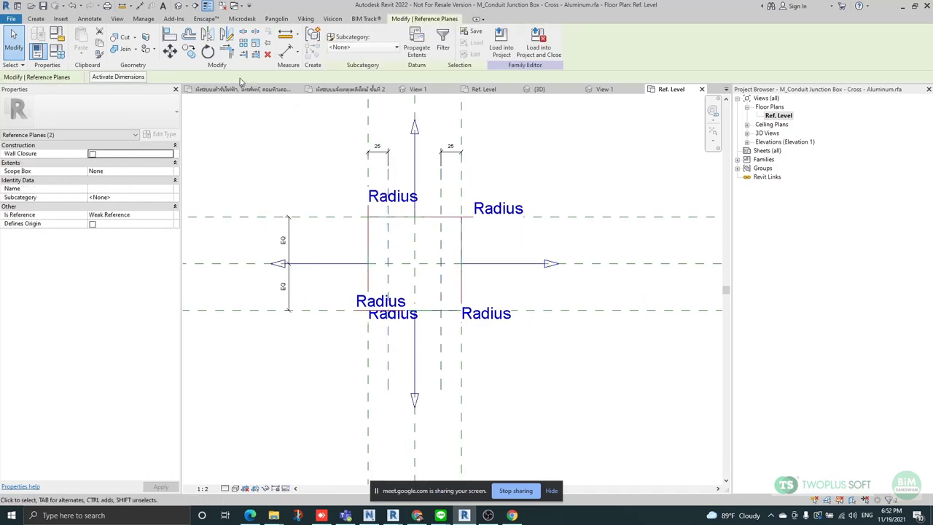
left_click(208, 51)
left_click(296, 76)
left_click(414, 263)
left_click(415, 233)
left_click(348, 264)
key("Escape")
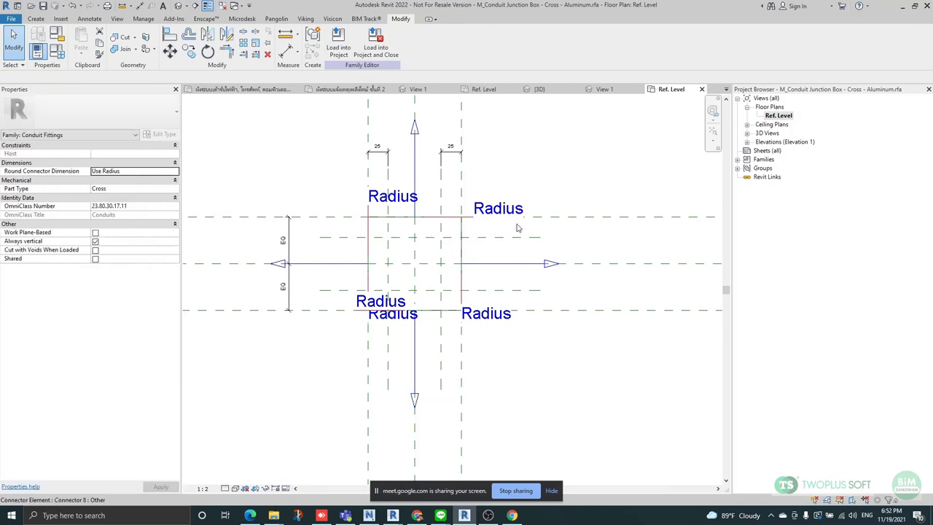
Dimension both inner horizontal reference planes to the nearest upper and lower sides of the box.
left_click(288, 51)
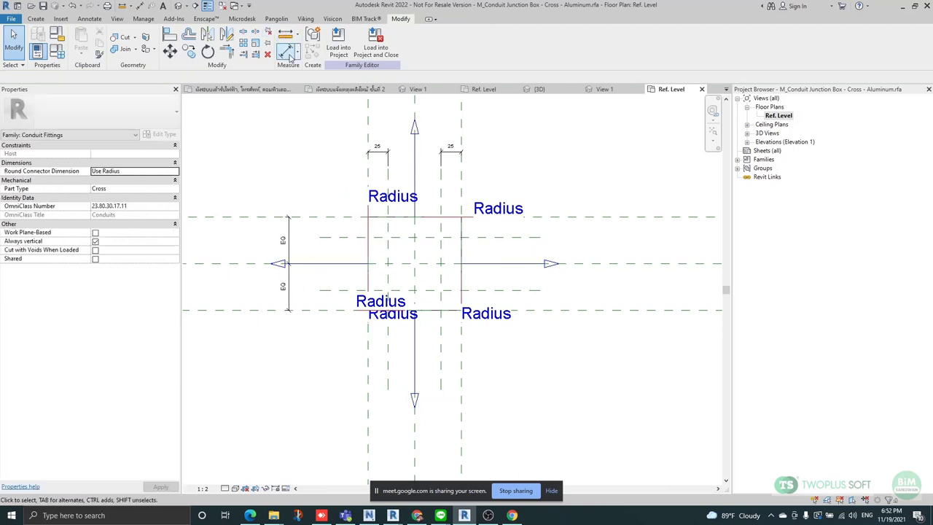
left_click(318, 242)
scroll(311, 247, "up", 1)
left_click(310, 247)
left_click(325, 303)
left_click(325, 330)
left_click(314, 352)
key("Escape")
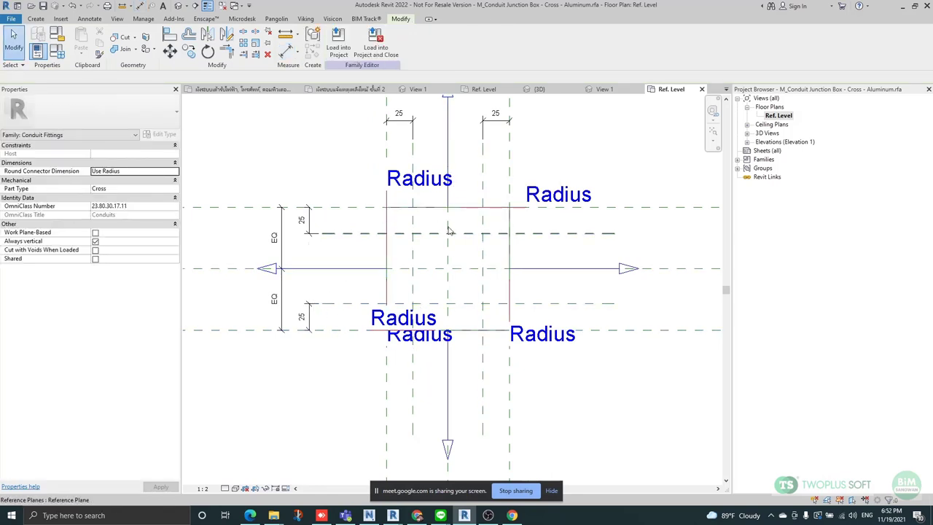
Open the Front elevation of the family and examine the box with its connectors and reference planes.
left_click(747, 142)
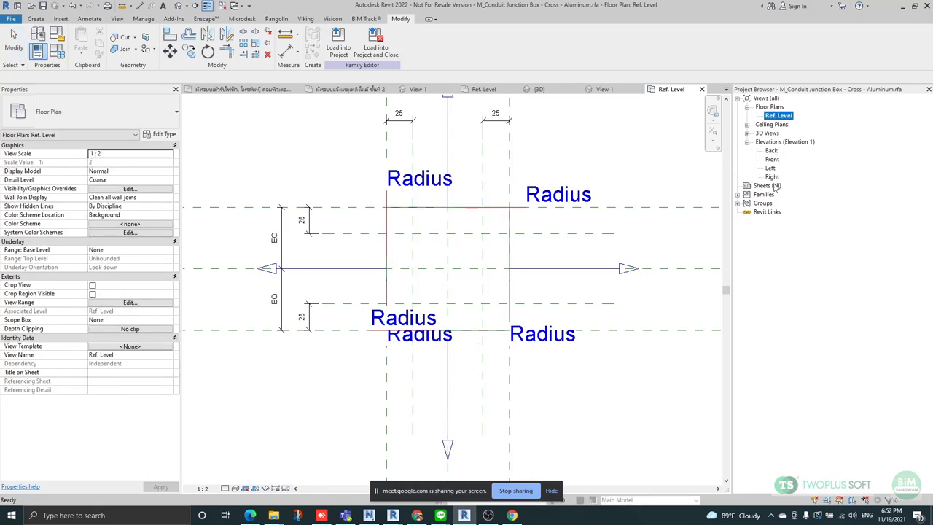
double_click(771, 160)
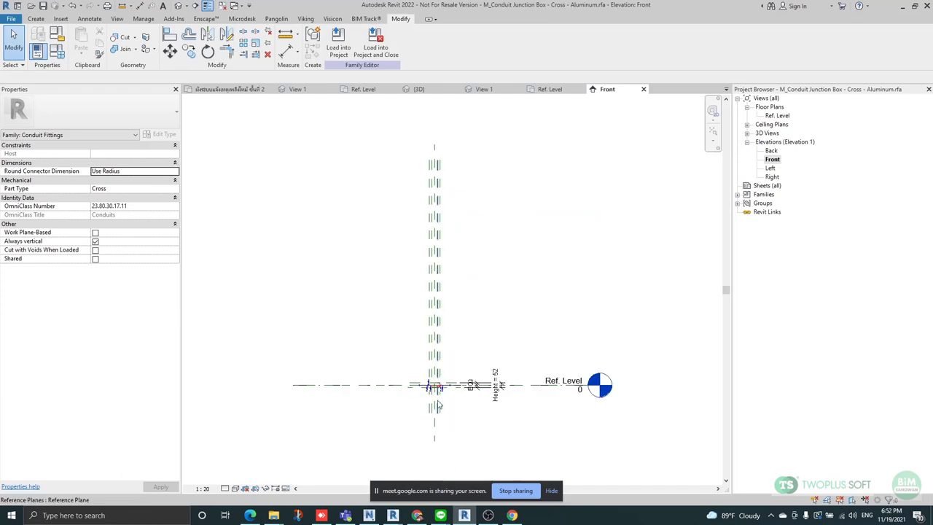
scroll(423, 379, "up", 3)
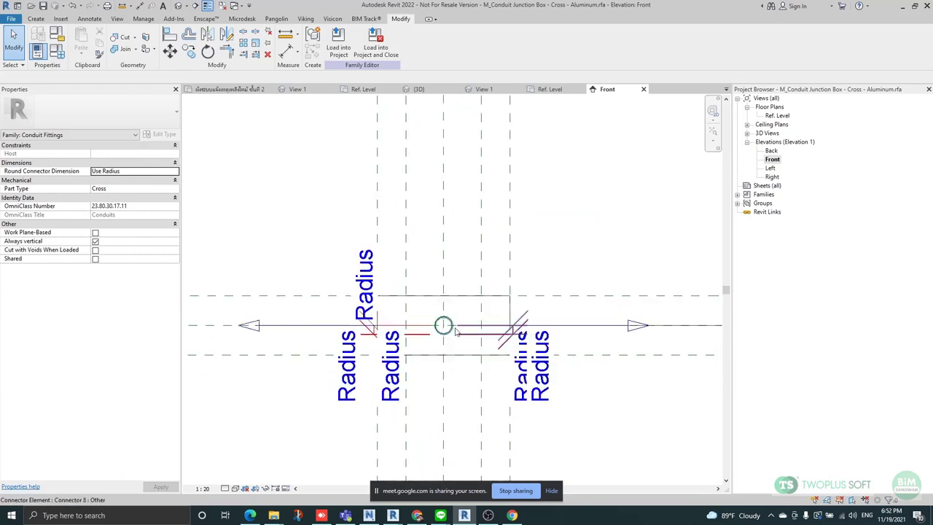
scroll(422, 328, "down", 2)
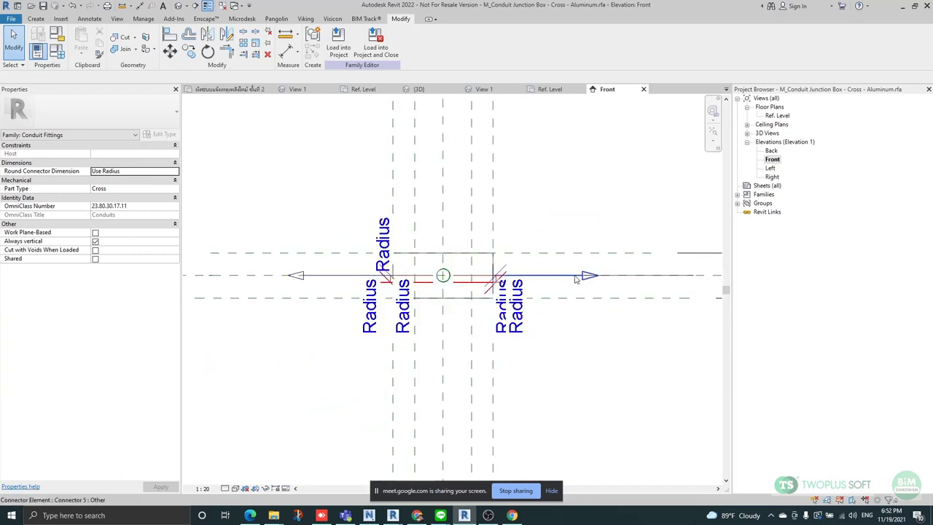
scroll(349, 251, "down", 2)
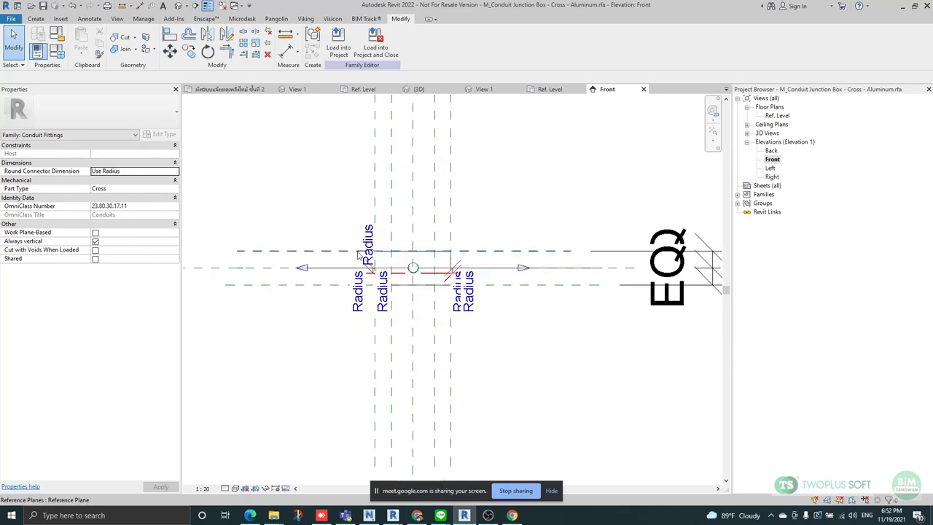
left_click(285, 263)
scroll(357, 269, "up", 2)
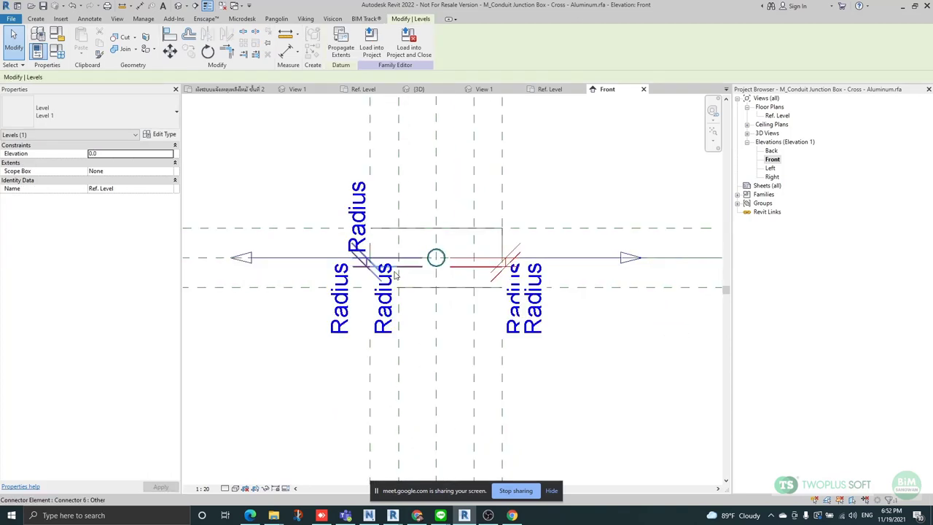
Start an extrusion with Reference Plane : Center (Front/Back) as its work plane.
left_click(36, 19)
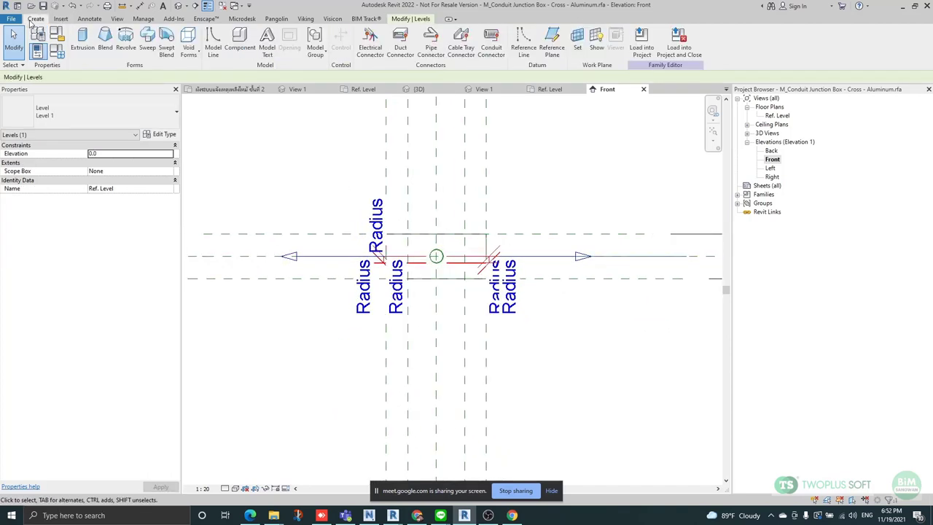
left_click(83, 40)
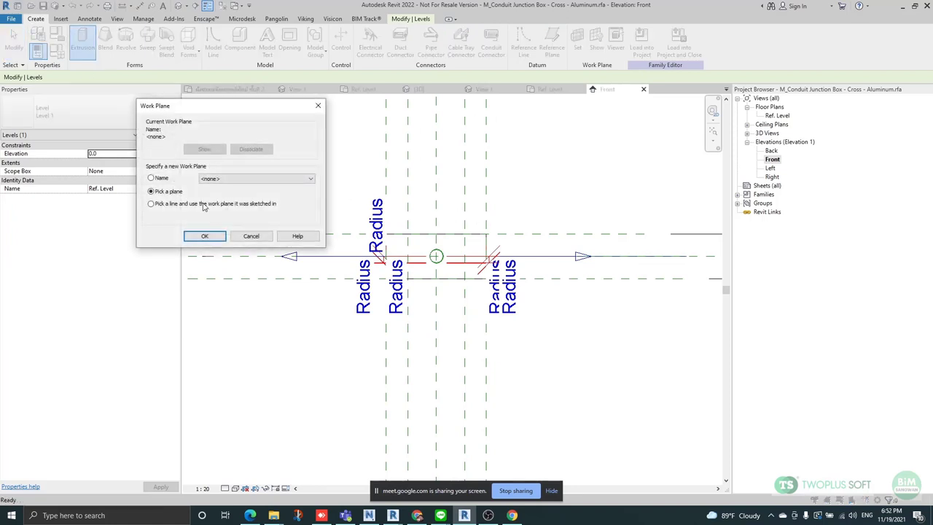
left_click(246, 179)
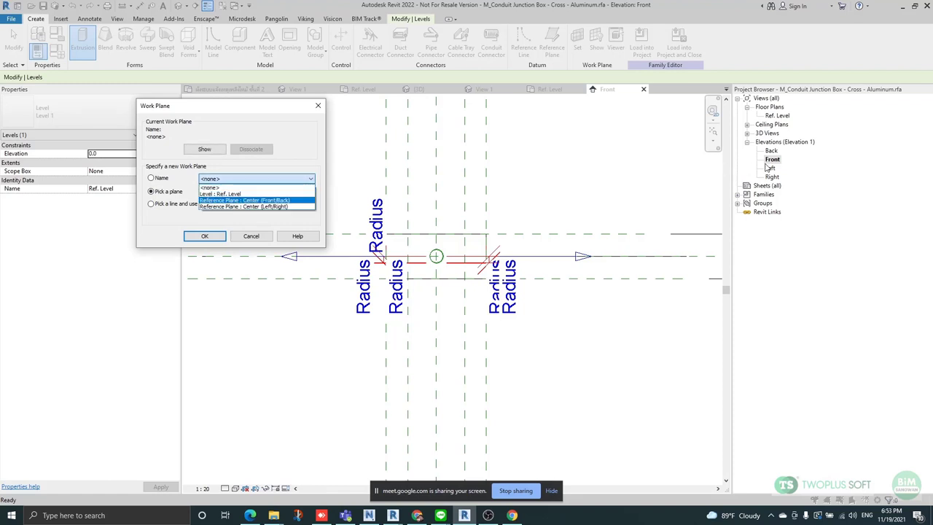
left_click(244, 200)
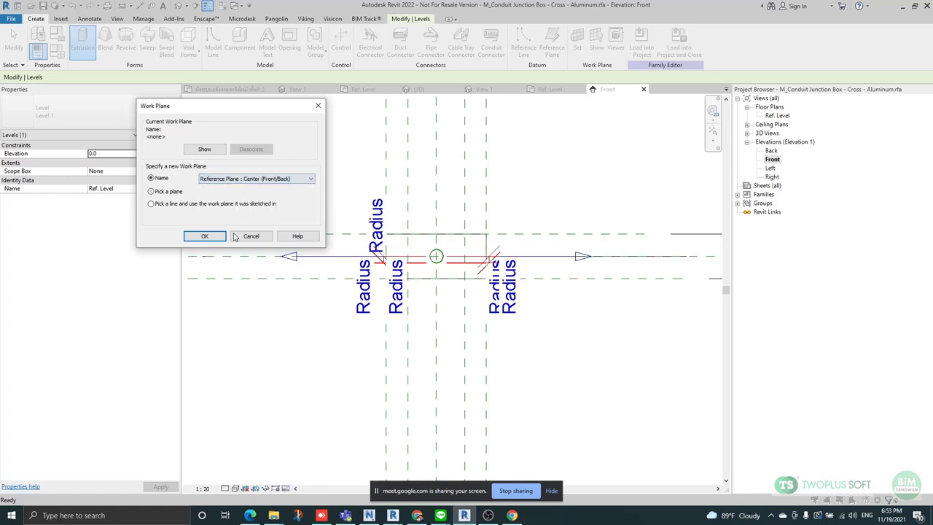
left_click(205, 236)
Sketch two circles of about 8 mm radius where the inner vertical reference planes cross Ref. Level, one on each side of the centre.
left_click(396, 33)
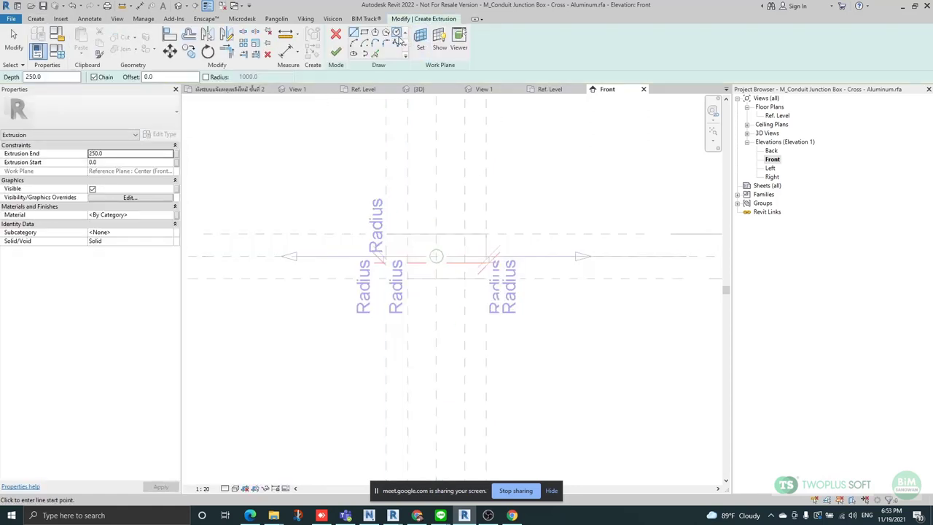
scroll(400, 228, "up", 2)
scroll(372, 222, "up", 2)
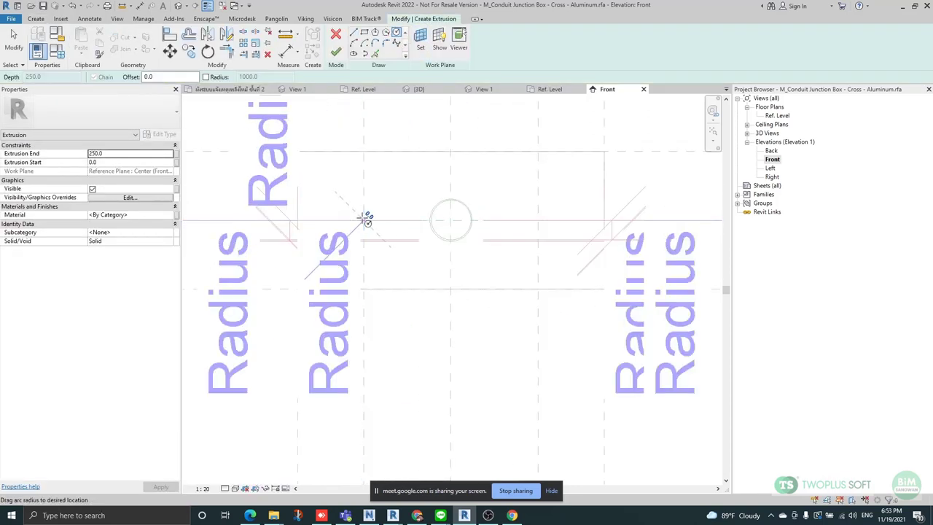
left_click(362, 218)
scroll(361, 208, "up", 2)
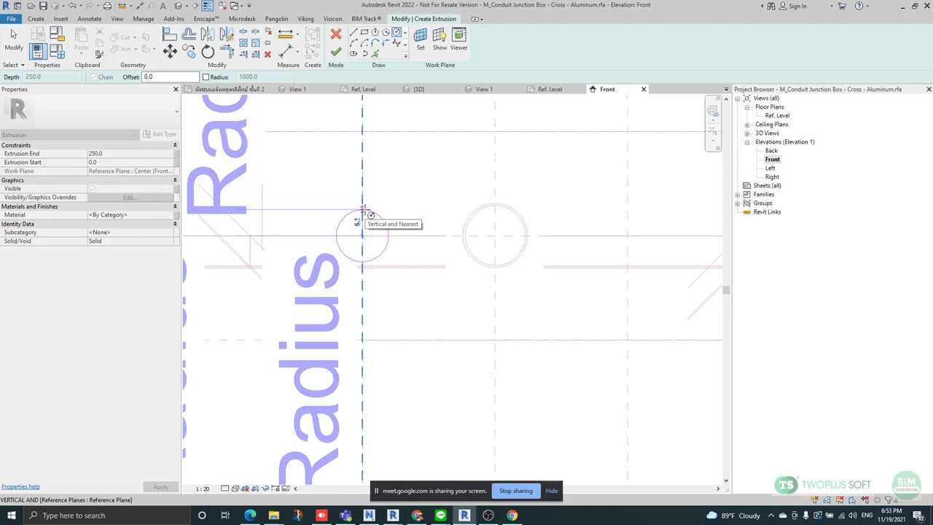
left_click(333, 219)
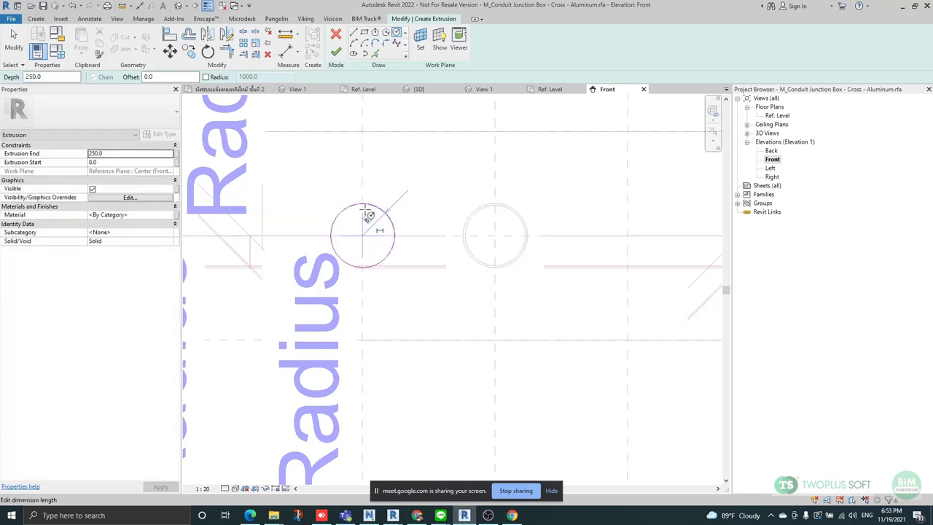
scroll(313, 196, "down", 3)
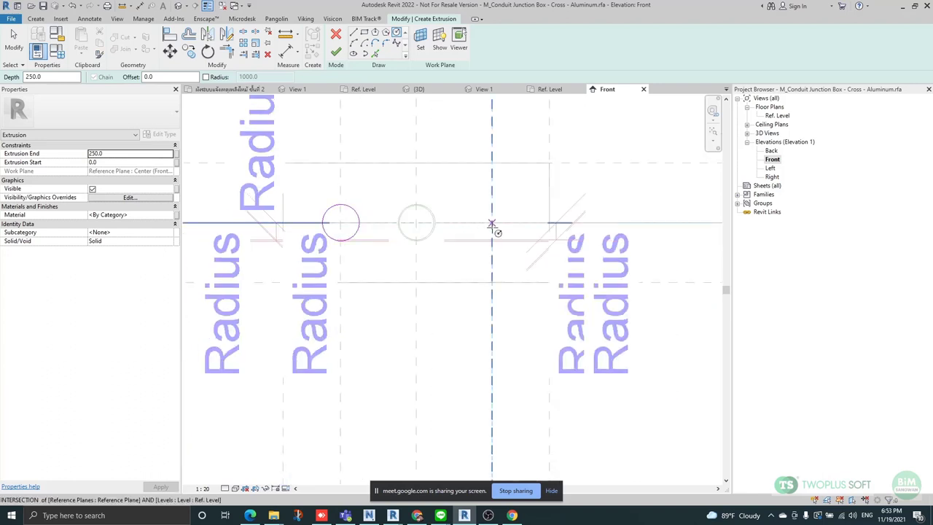
left_click(491, 224)
left_click(491, 202)
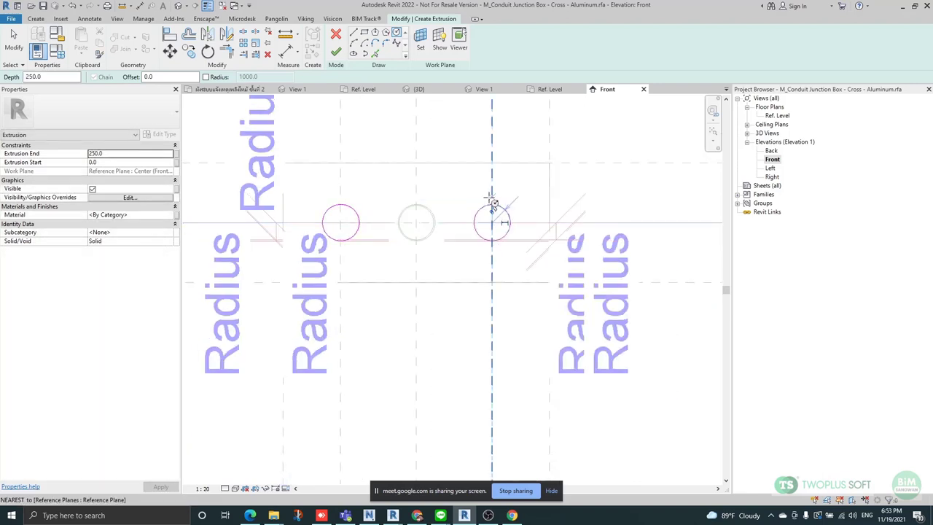
scroll(343, 188, "down", 1)
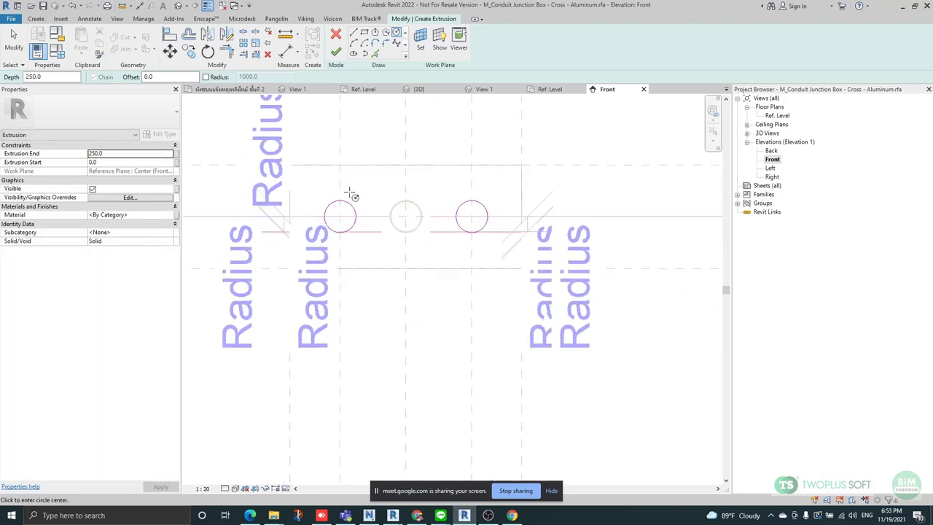
Finish the two-circle extrusion with Extrusion End 52 and Extrusion Start -52, and open the Ref. Level floor plan.
left_click(116, 154)
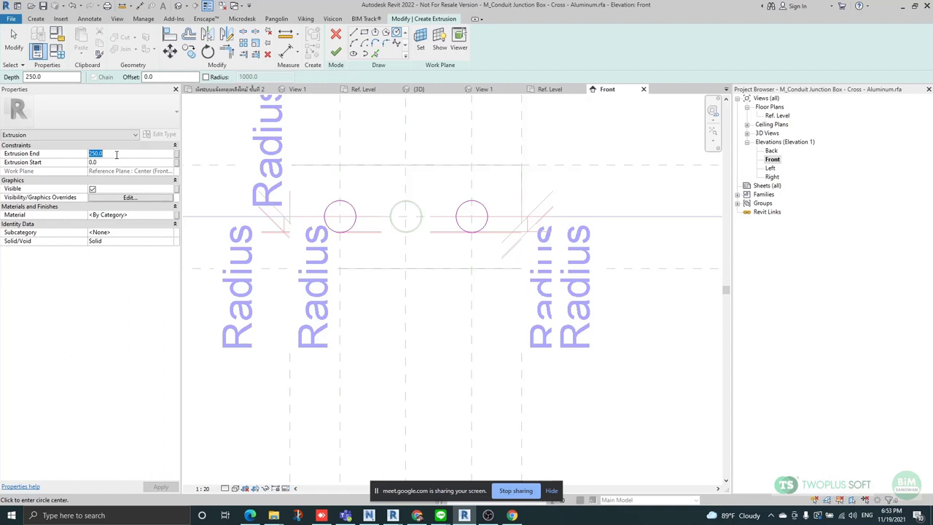
type("52")
left_click(125, 162)
type("-52")
key("Return")
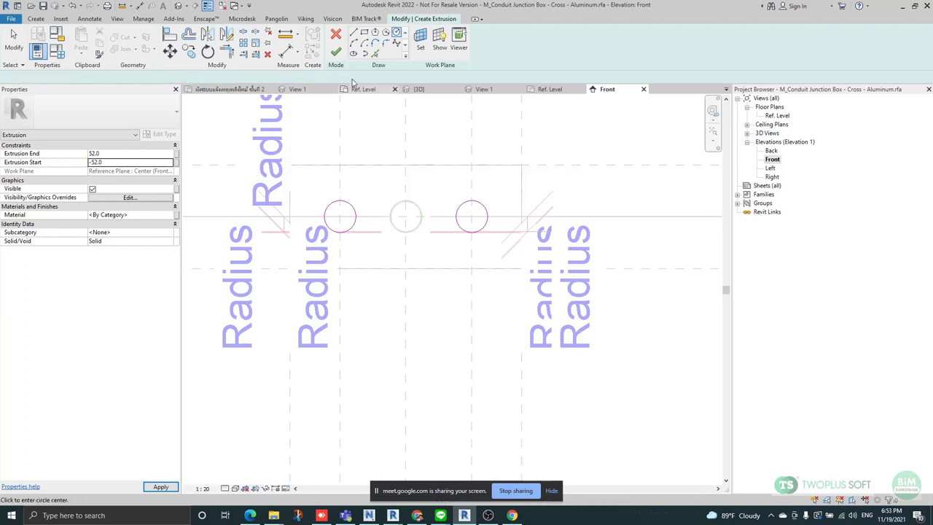
left_click(336, 52)
scroll(440, 204, "down", 2)
scroll(440, 204, "down", 1)
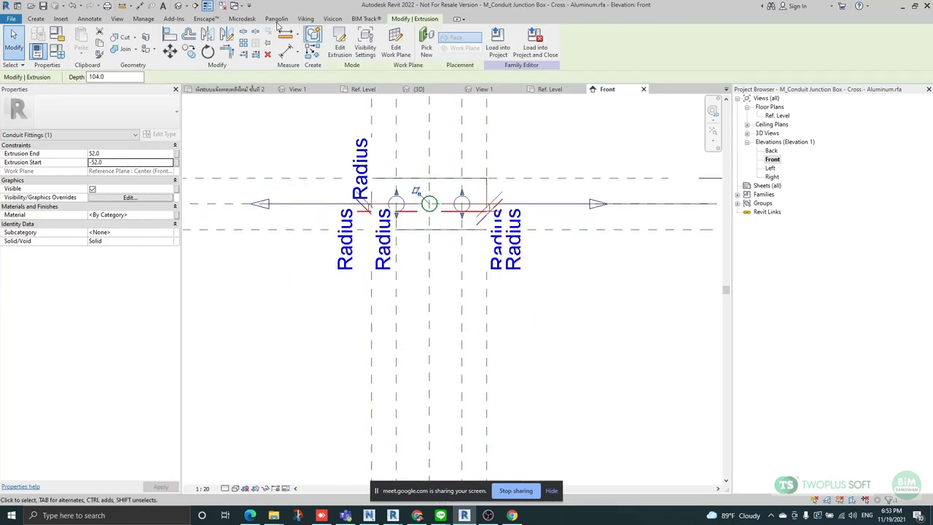
double_click(779, 115)
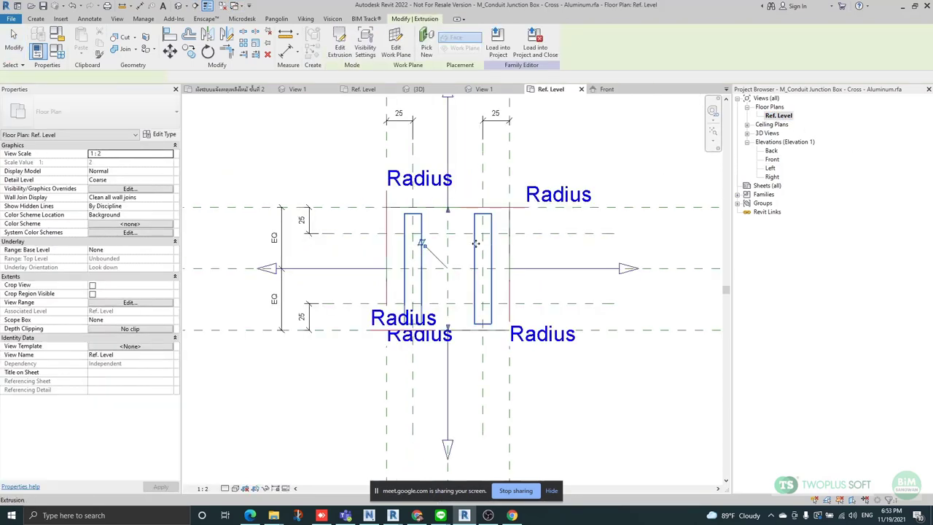
Examine the two-cylinder extrusion against the box body in plan, and review the family's dimension parameters and their formulas.
scroll(600, 257, "up", 1)
left_click(599, 242)
left_click(497, 249)
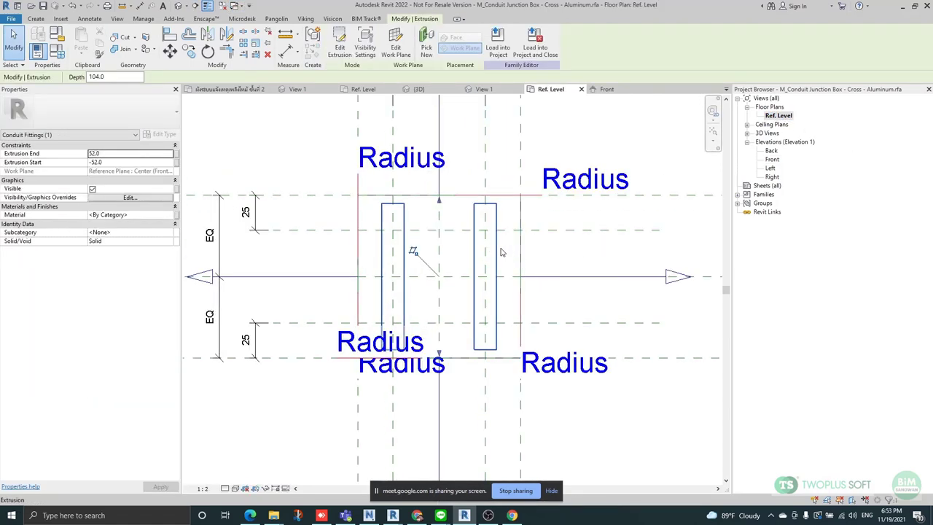
left_click(524, 237)
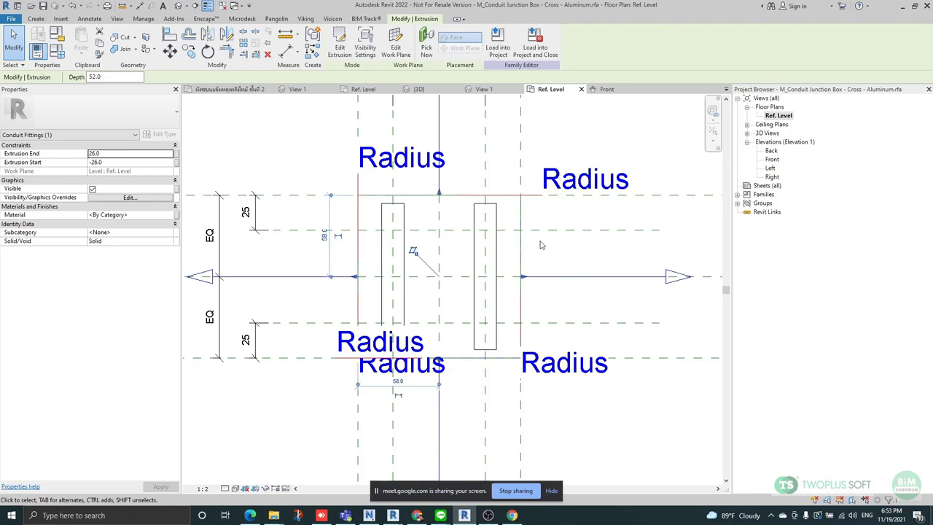
scroll(579, 248, "down", 1)
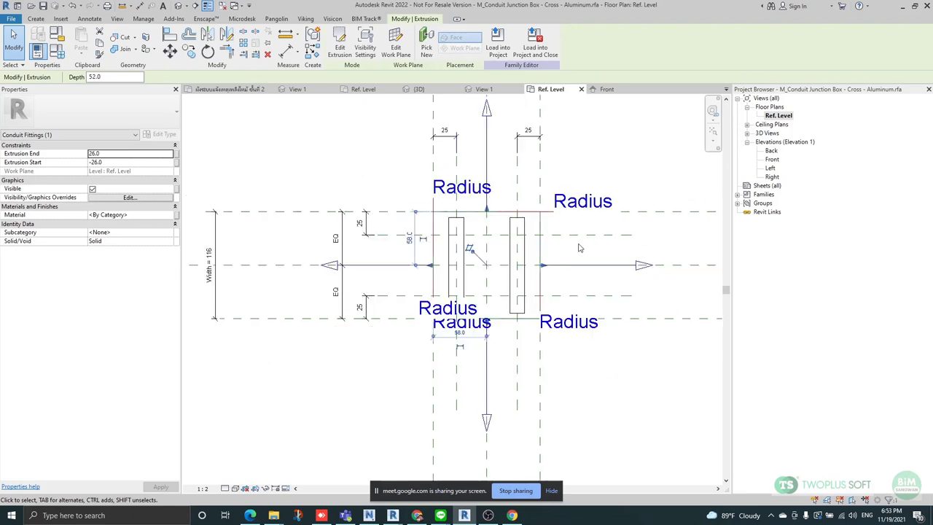
key("Escape")
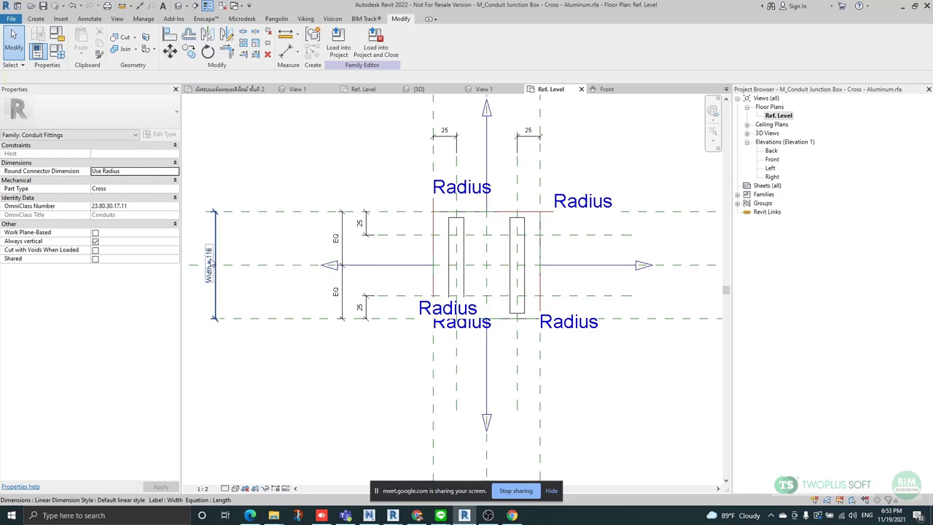
left_click(59, 51)
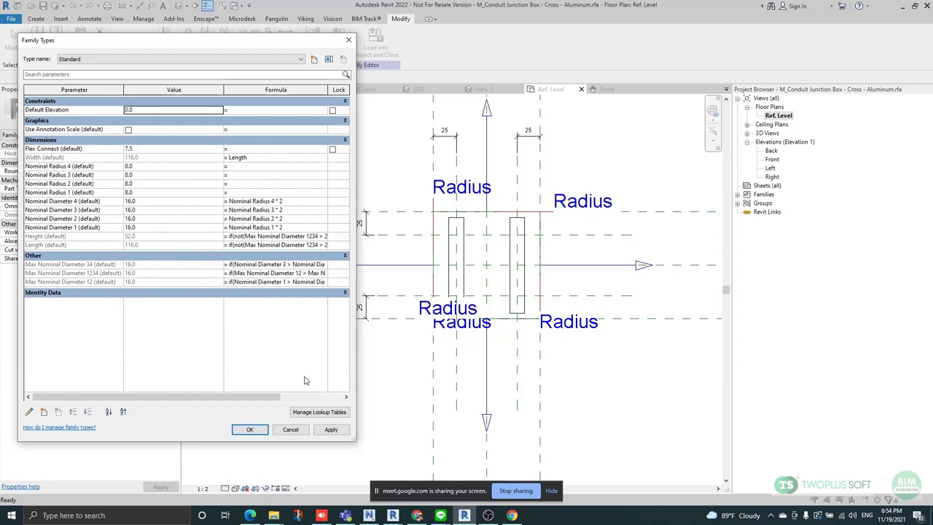
left_click_drag(264, 403, 335, 401)
left_click(249, 430)
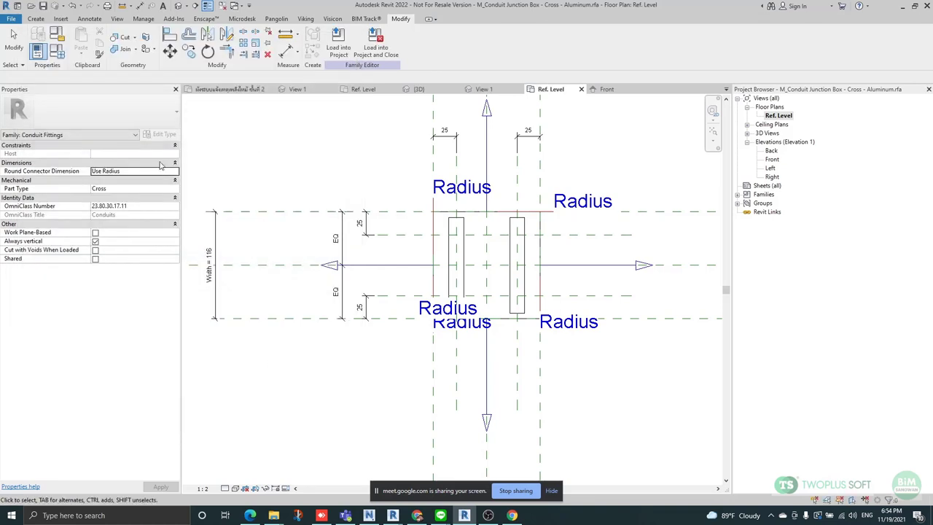
Save the family under the new name M_Conduit Junction Box - Cross - Aluminum 100x100.rfa in the KNOWHOWSKILL_EE Family folder.
left_click(6, 21)
mouse_move(33, 133)
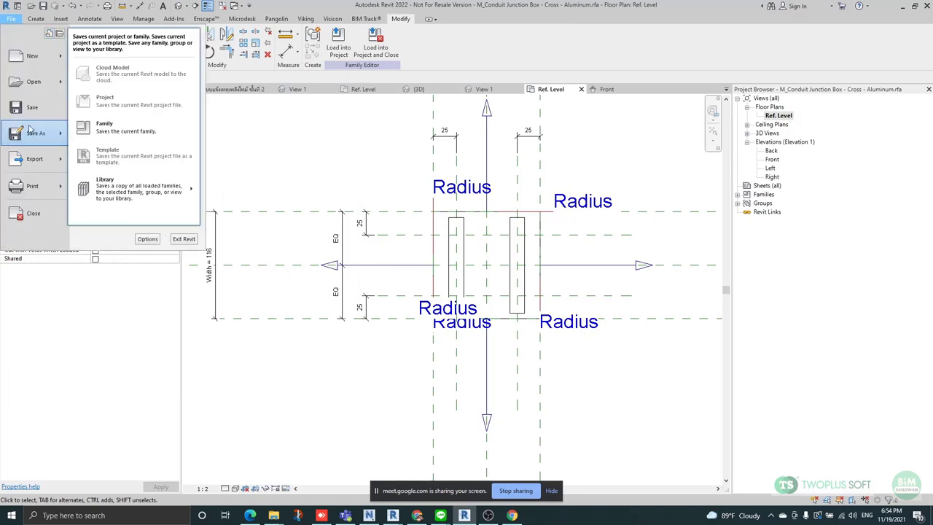
left_click(138, 143)
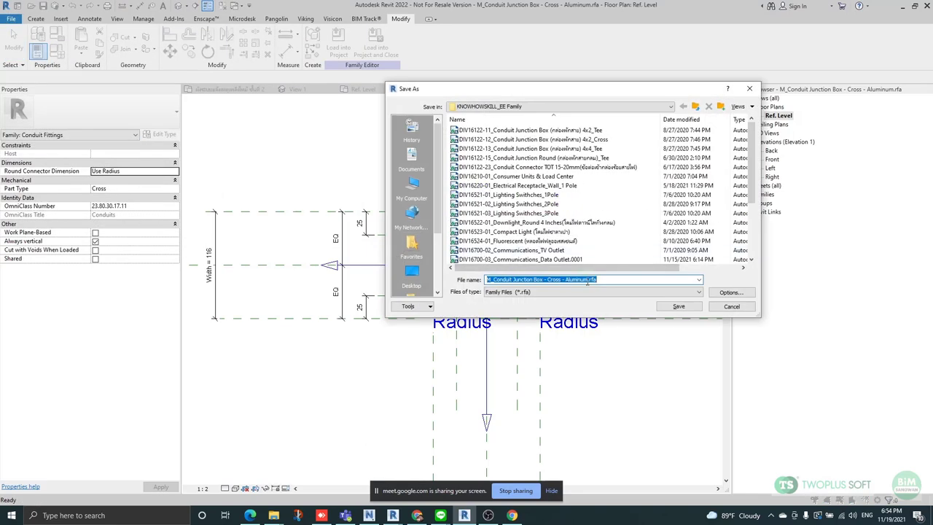
left_click(589, 280)
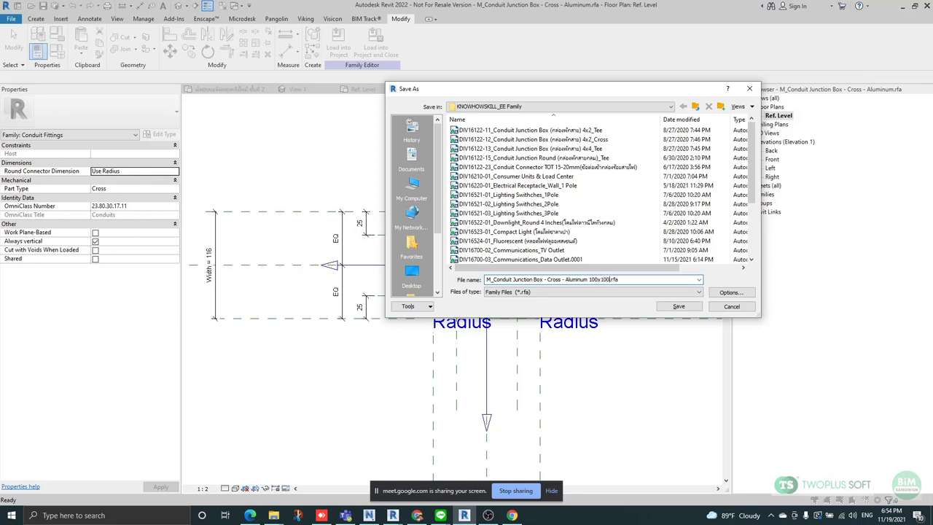
key("Return")
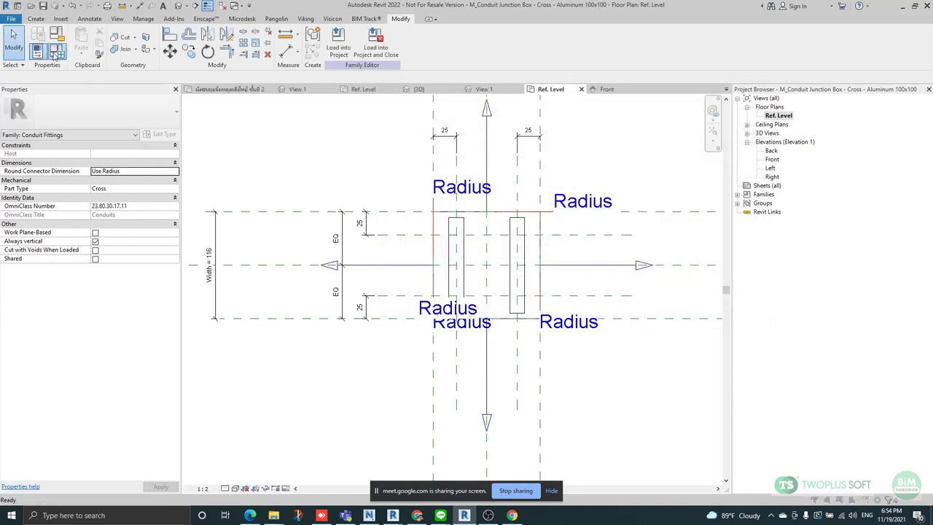
Remove the conditional formula from the Length parameter in the family types and set its value to 100 mm.
left_click(57, 51)
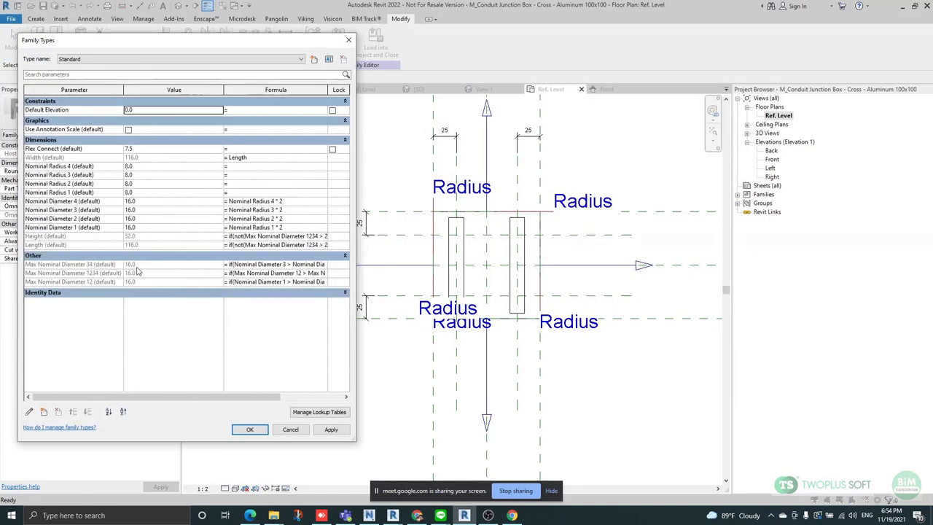
left_click(245, 245)
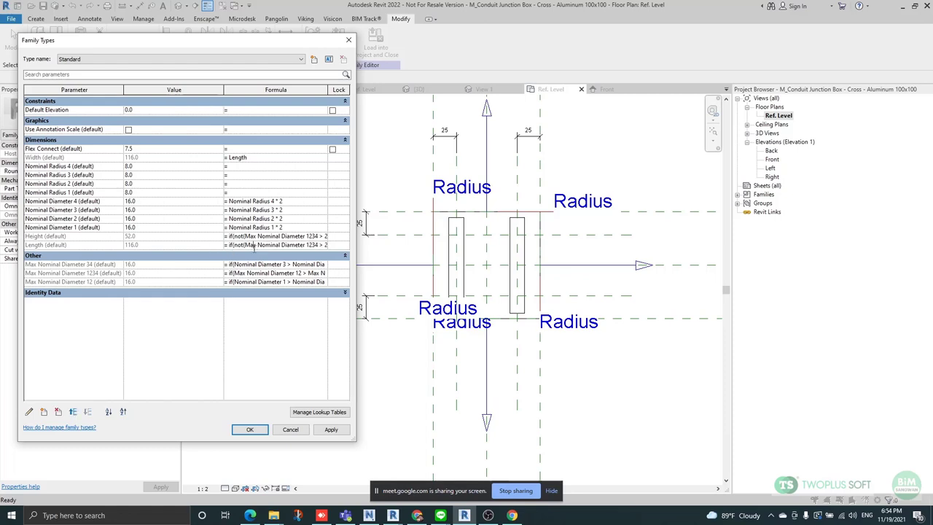
double_click(253, 245)
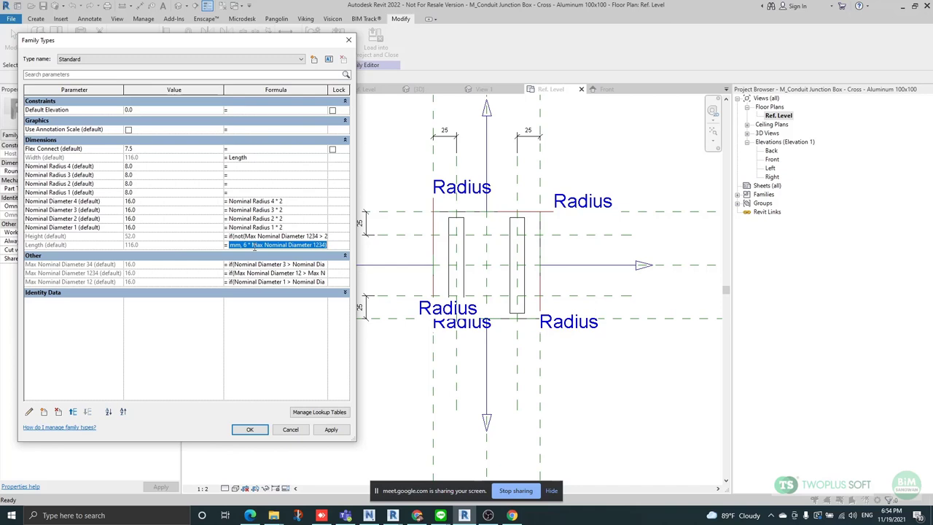
type("100")
key("Return")
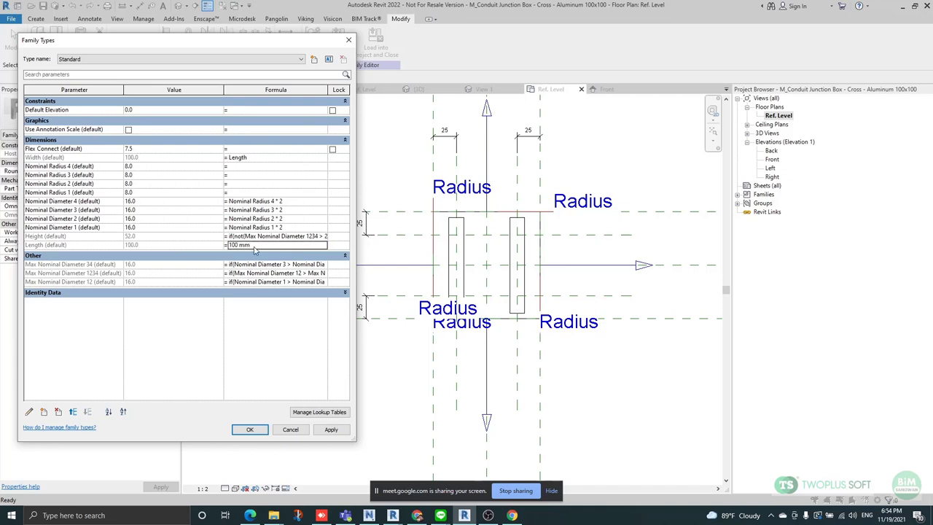
key("BackSpace")
left_click(154, 245)
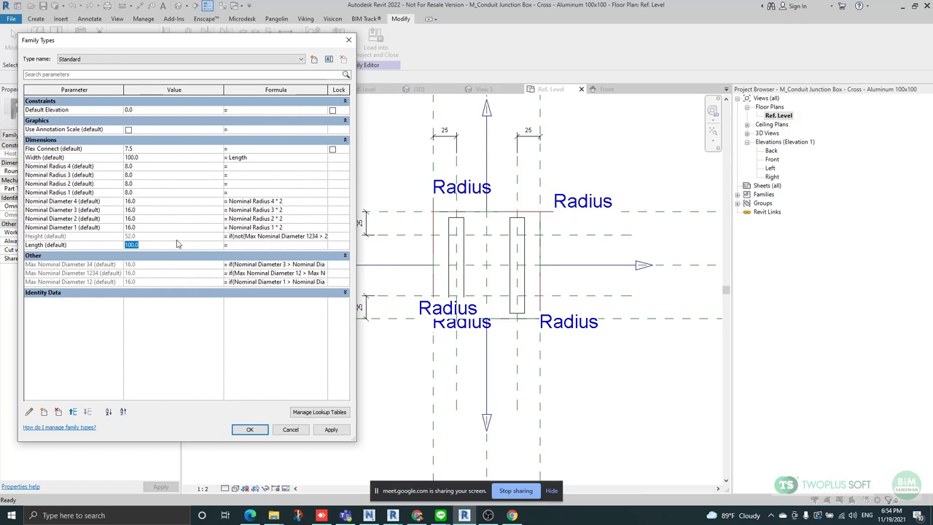
left_click(166, 242)
Clear the Height parameter's formula, set Height to 50 mm and apply the new family type sizes.
left_click(258, 236)
key("ctrl+a")
key("BackSpace")
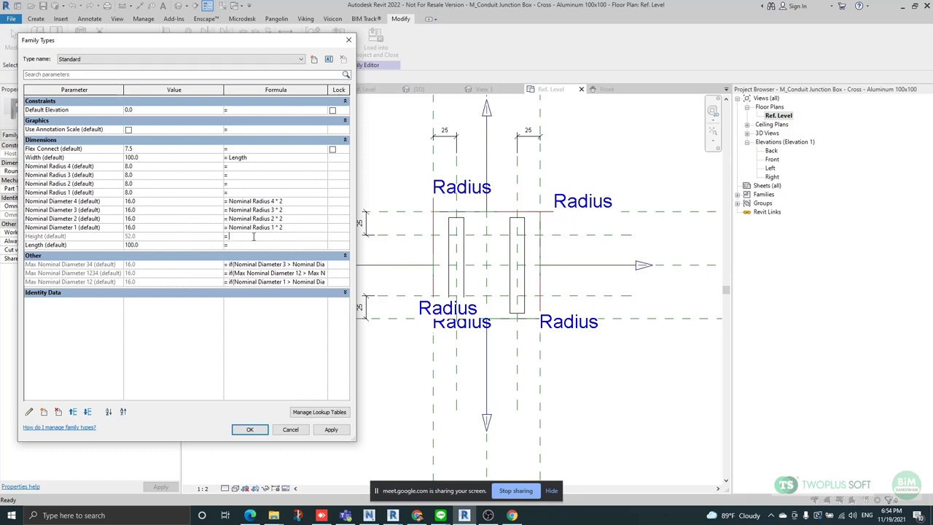
left_click(165, 236)
key("Tab")
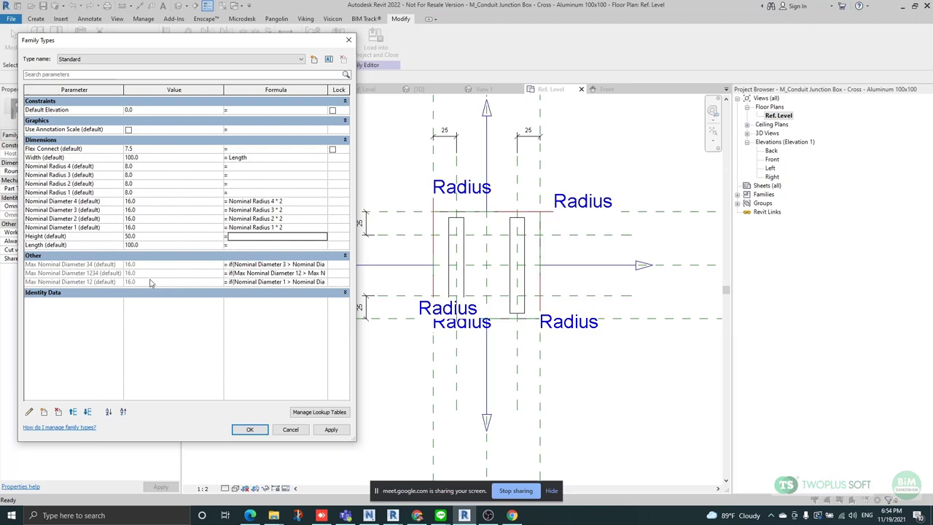
left_click(146, 236)
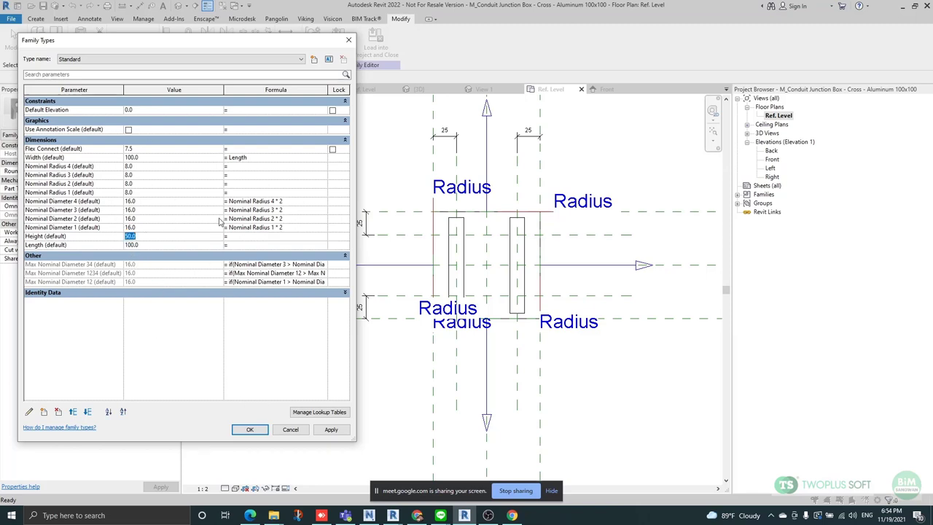
left_click(331, 430)
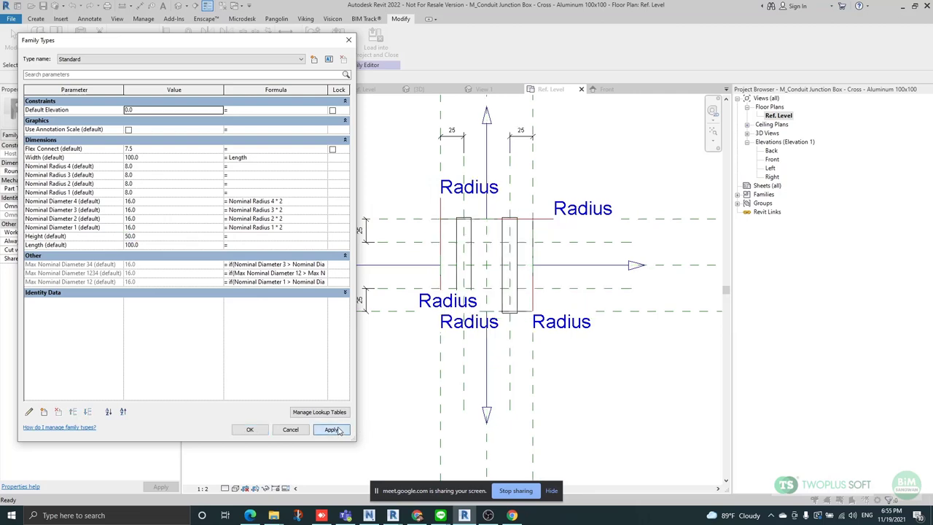
left_click(250, 429)
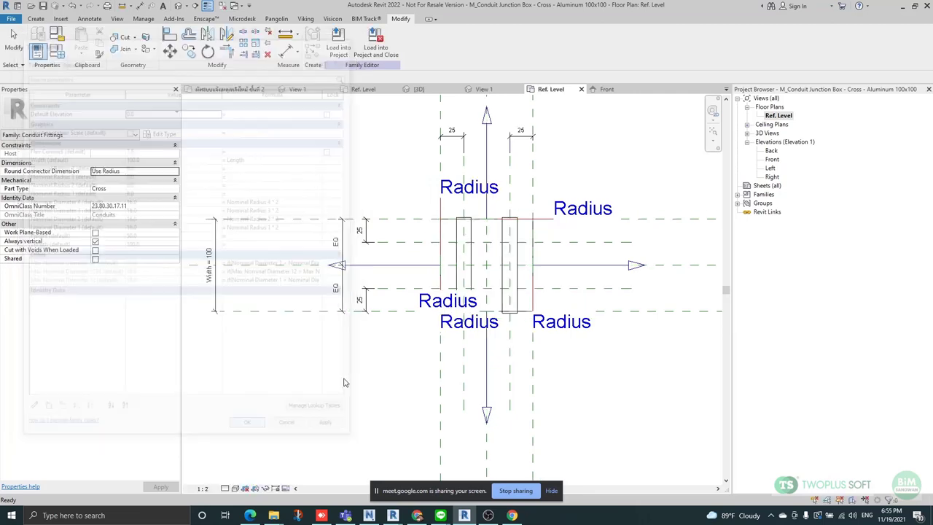
Select the two-cylinder extrusion in the 3D view and set its Extrusion End to 50 and Extrusion Start to -50.
left_click(178, 6)
scroll(445, 275, "up", 3)
mouse_move(502, 245)
middle_mouse_down("shift")
mouse_move(540, 331)
mouse_move(678, 159)
middle_mouse_up("shift")
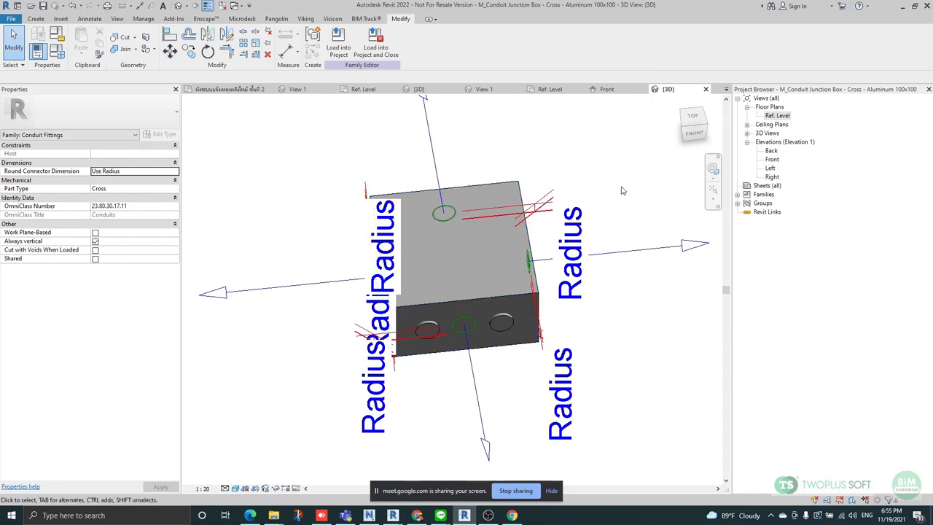
middle_click_drag(512, 347, 442, 352, "shift")
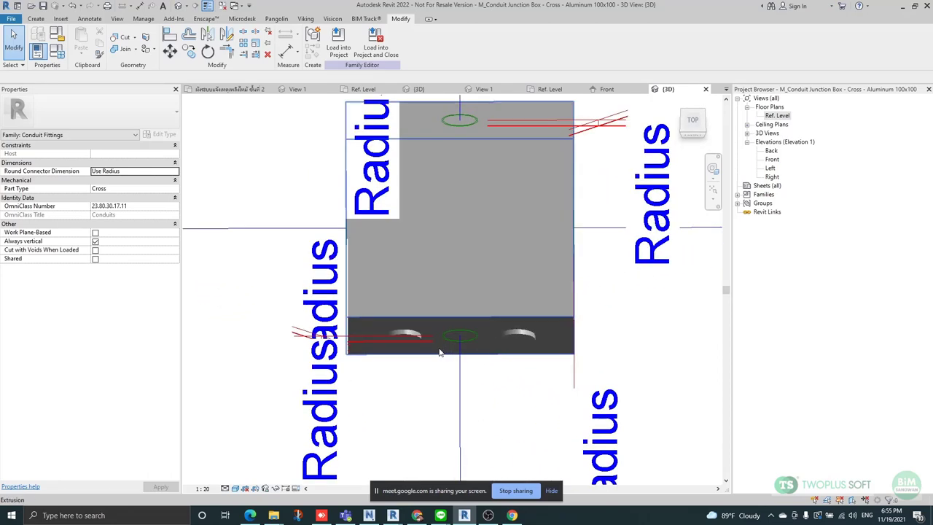
scroll(443, 352, "up", 2)
left_click(366, 288)
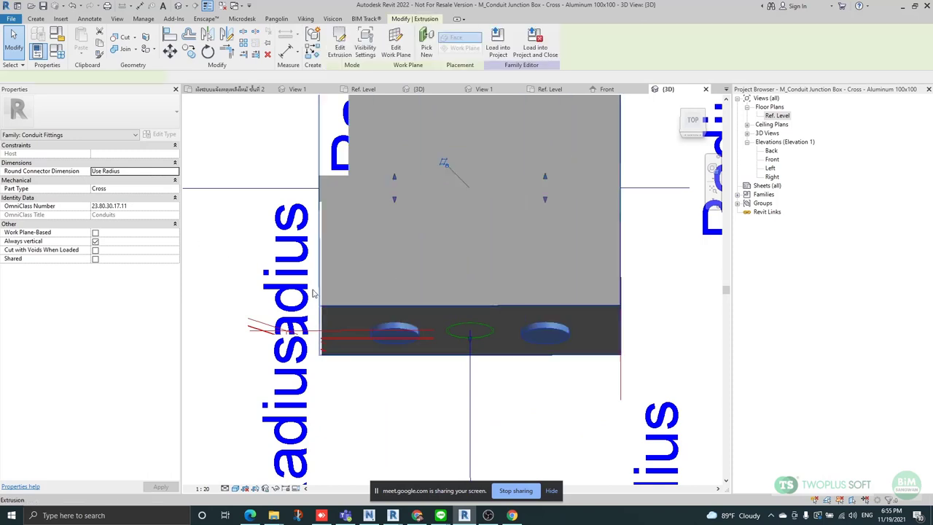
left_click(109, 153)
type("50")
left_click(114, 162)
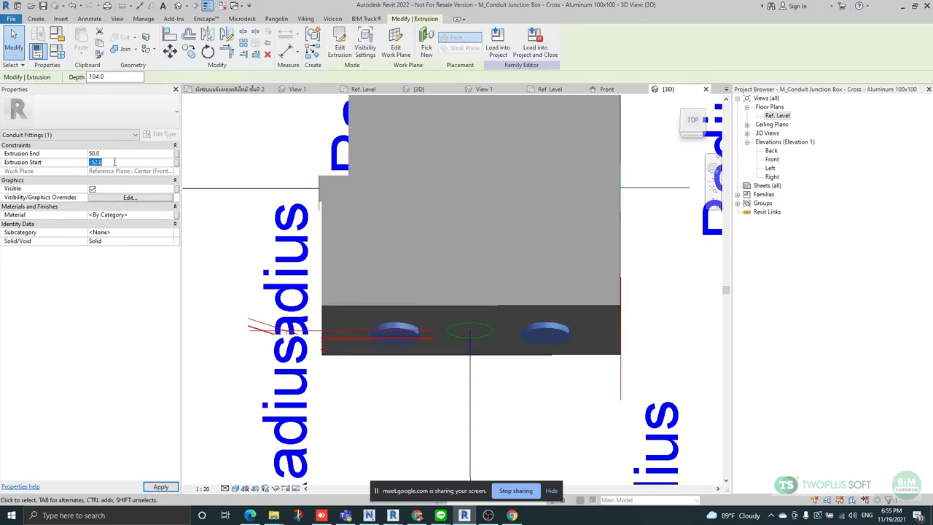
type("-")
key("Return")
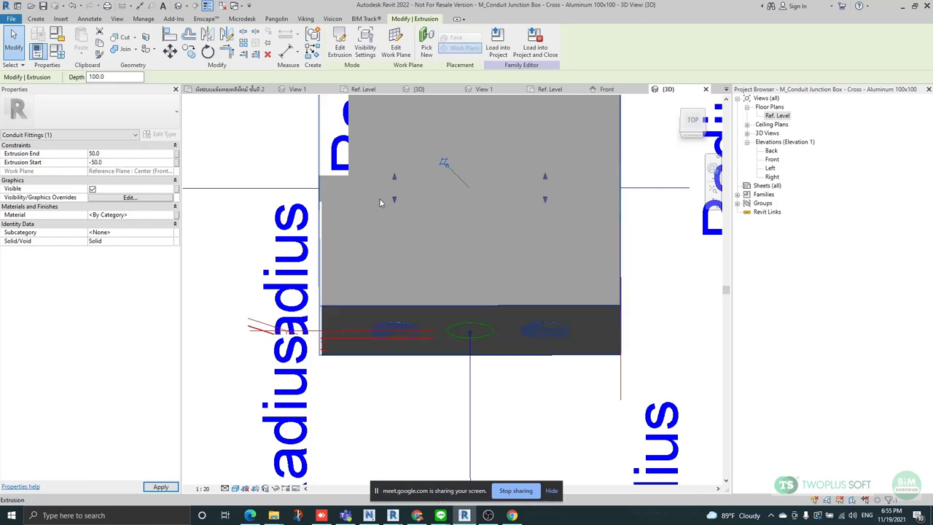
Examine in 3D how the ends of the two cylinders sit against the box's front face.
scroll(403, 312, "down", 2)
left_click(611, 390)
middle_click_drag(610, 389, 505, 275, "shift")
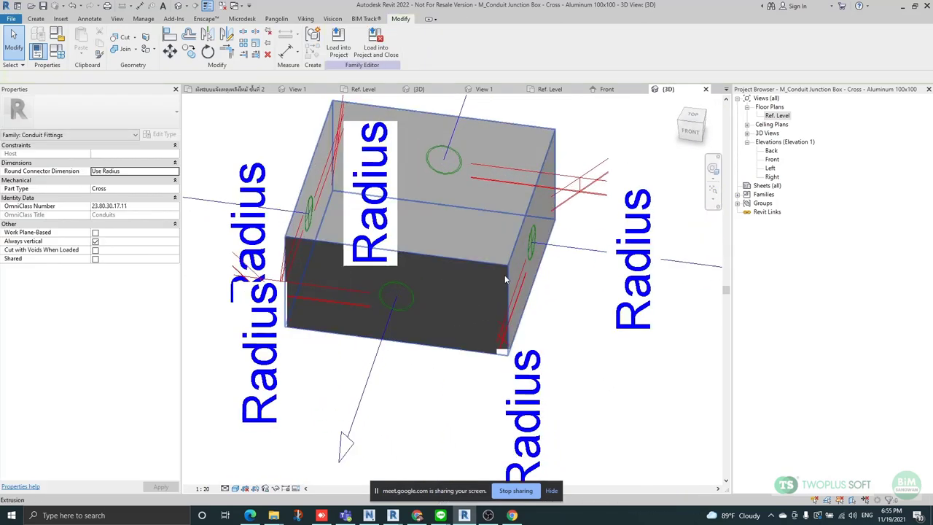
scroll(455, 294, "up", 2)
left_click(454, 297)
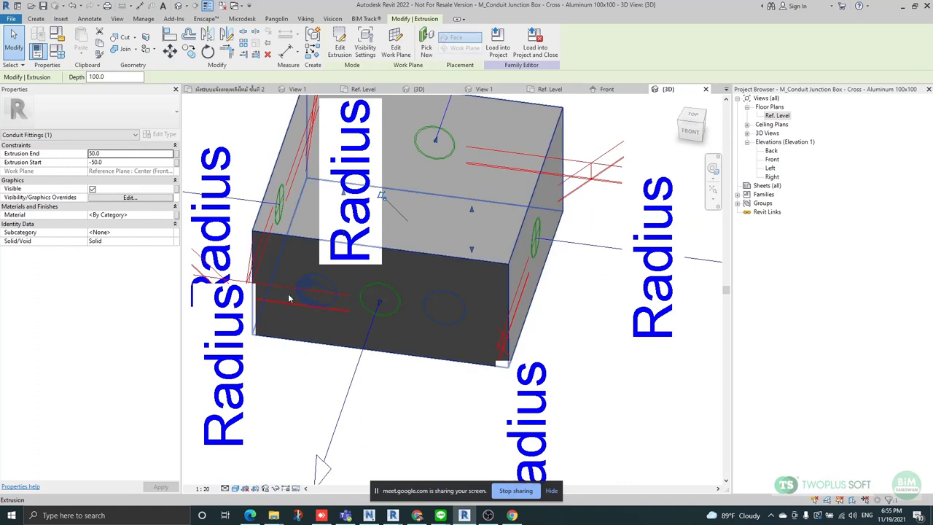
scroll(308, 283, "up", 2)
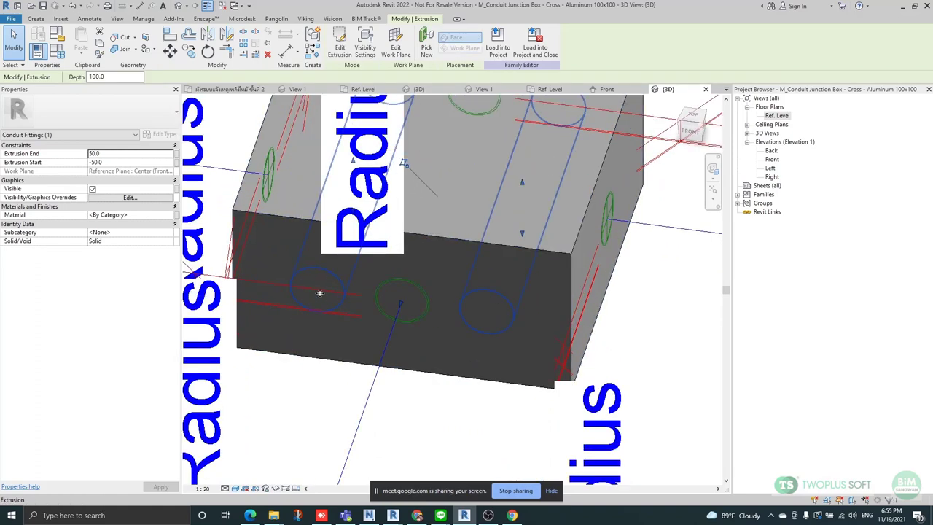
scroll(428, 291, "down", 3)
middle_click_drag(427, 292, 408, 288, "shift")
scroll(408, 288, "up", 3)
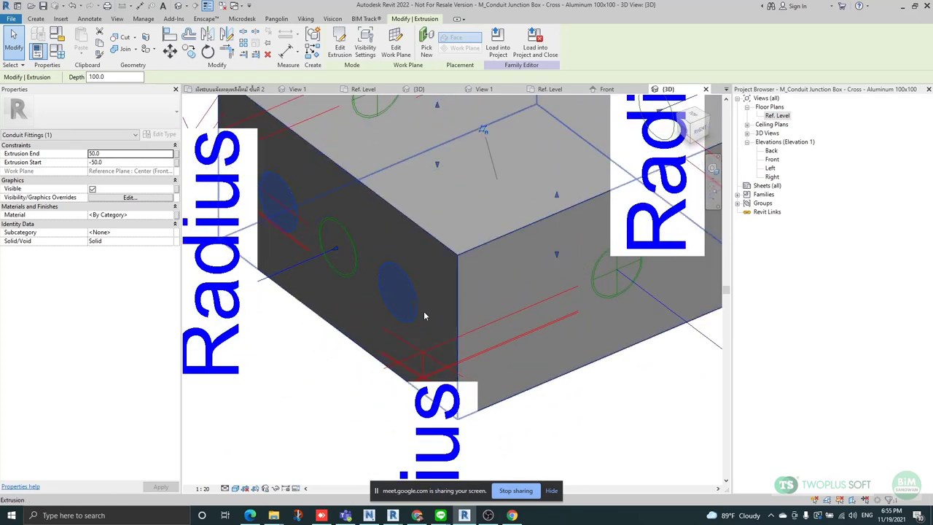
scroll(436, 277, "down", 3)
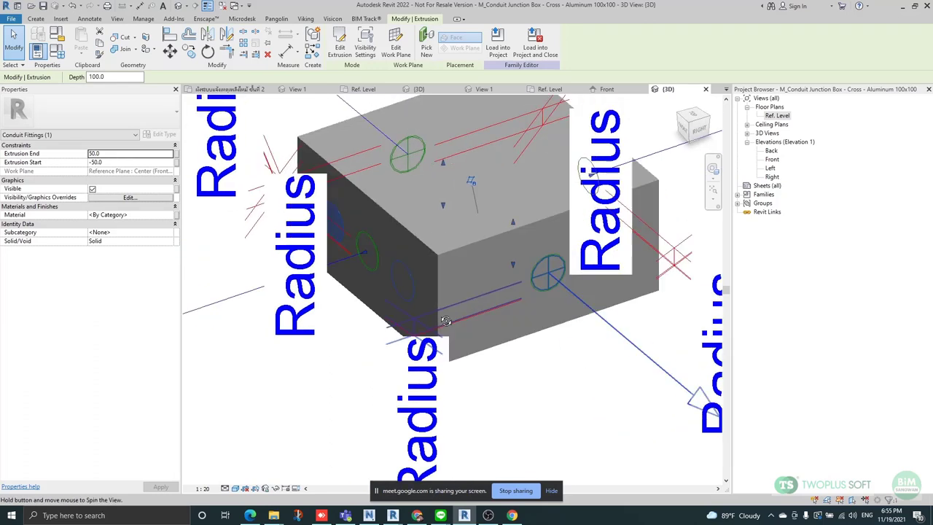
scroll(363, 358, "down", 3)
left_click(363, 358)
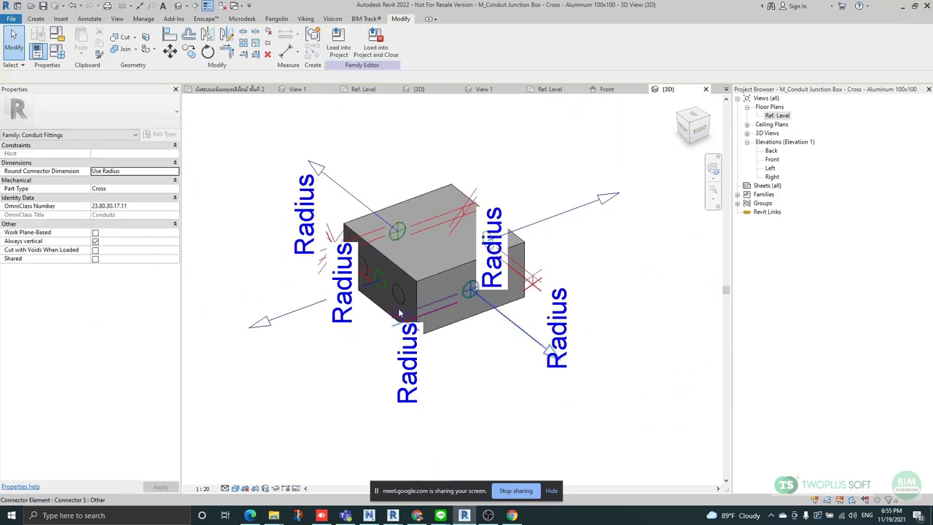
In the Ref. Level plan, rotate a copy of the two-cylinder extrusion 90° about the box centre to run between the other two sides.
left_click(777, 116)
double_click(777, 116)
scroll(489, 306, "up", 5)
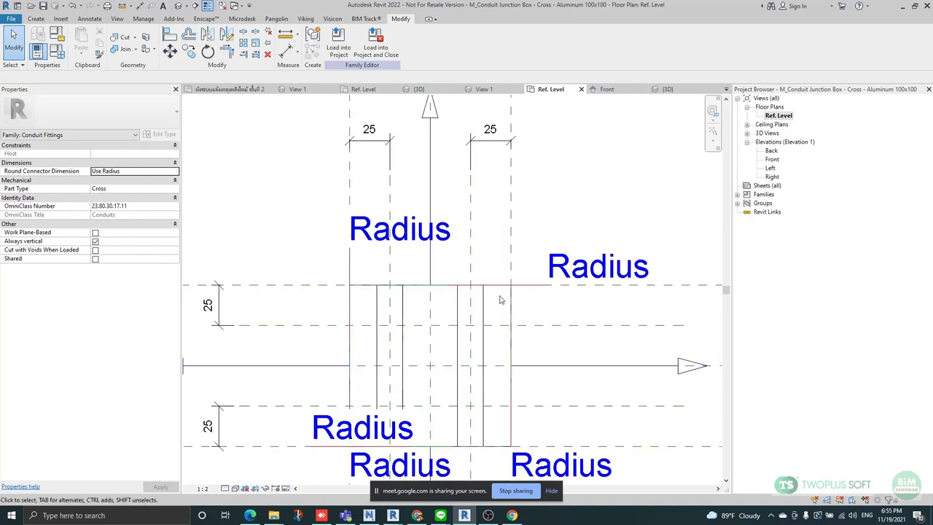
left_click(481, 299)
left_click(411, 271)
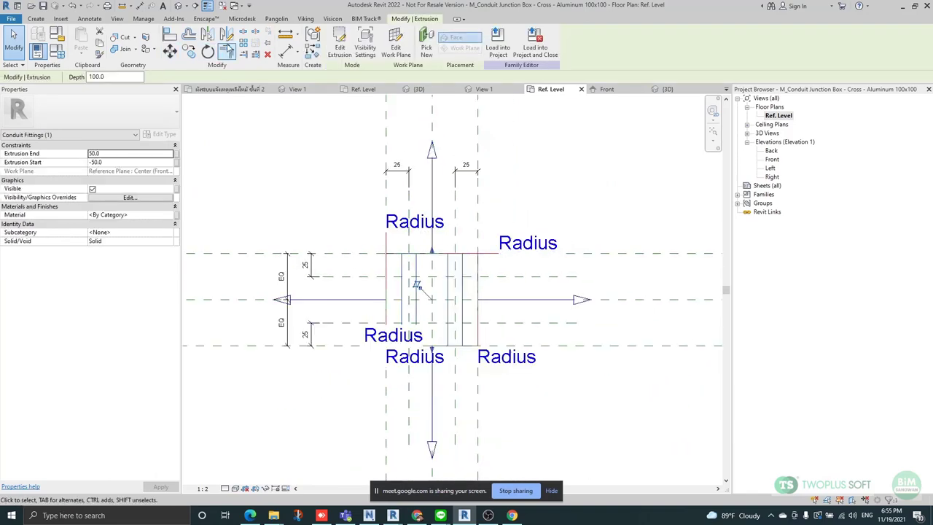
left_click(208, 51)
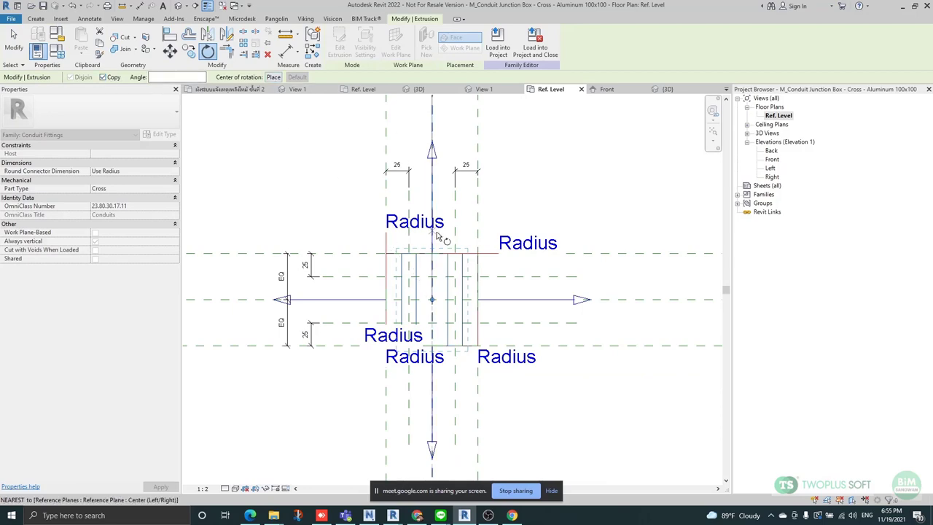
scroll(436, 306, "up", 3)
left_click(434, 175)
left_click(313, 305)
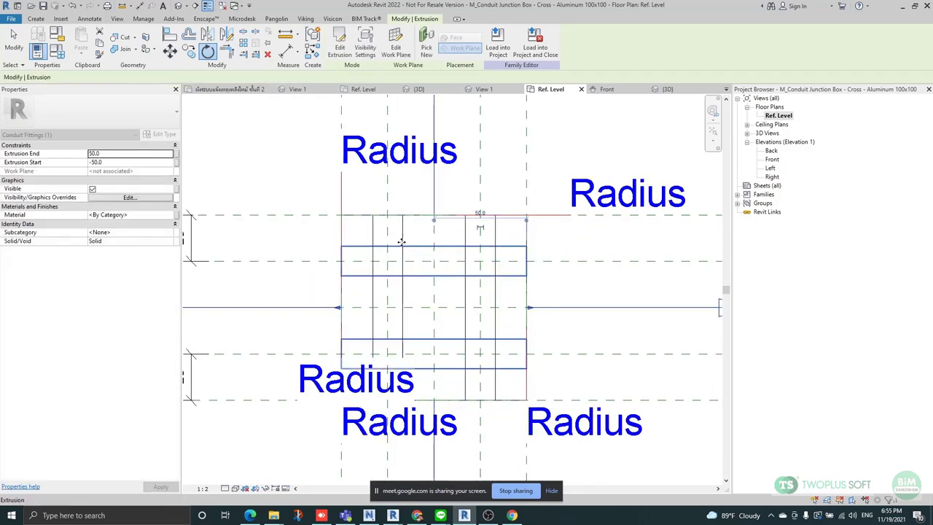
Turn off the Visible property for both two-cylinder extrusions crossing the box in the Ref. Level plan.
key("Escape")
scroll(382, 321, "down", 2)
scroll(382, 321, "up", 2)
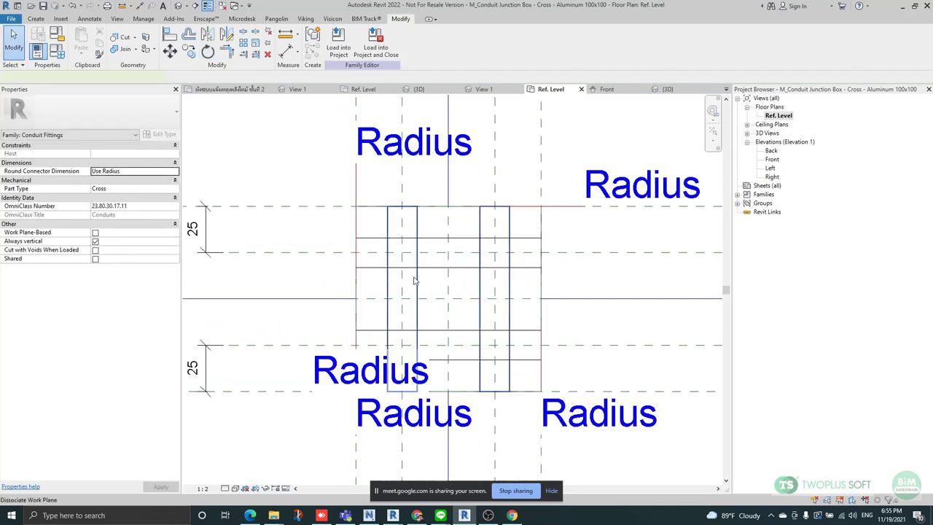
left_click(371, 270)
left_click(389, 264, "ctrl")
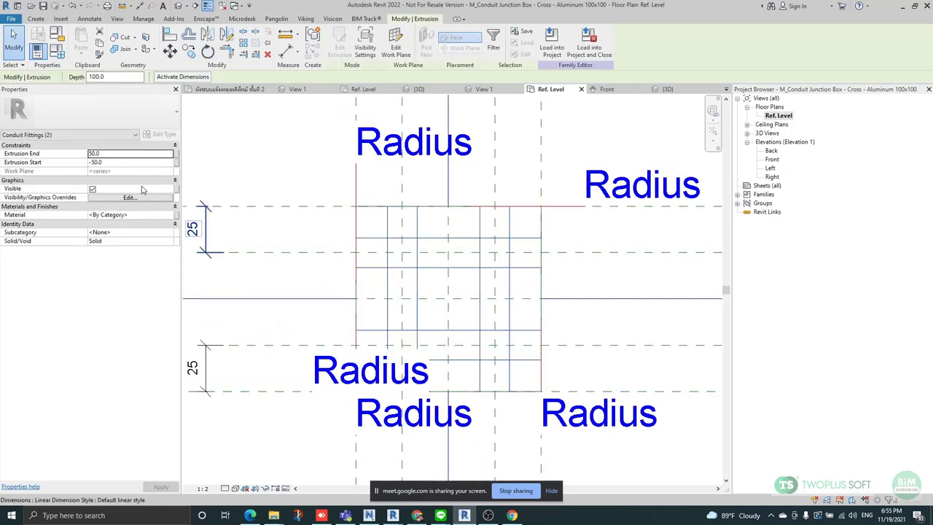
left_click(93, 189)
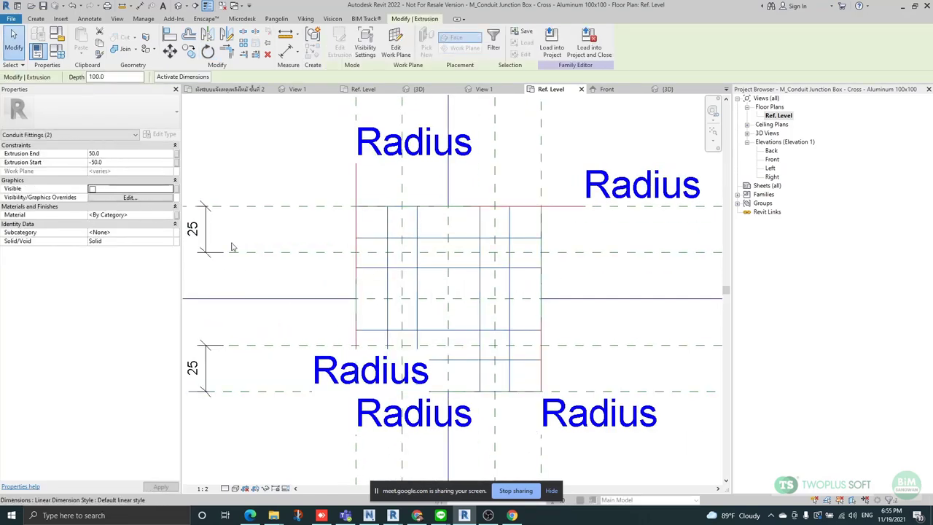
left_click(625, 271)
Examine the box's side faces and connectors in 3D and review the family's type parameters.
left_click(178, 6)
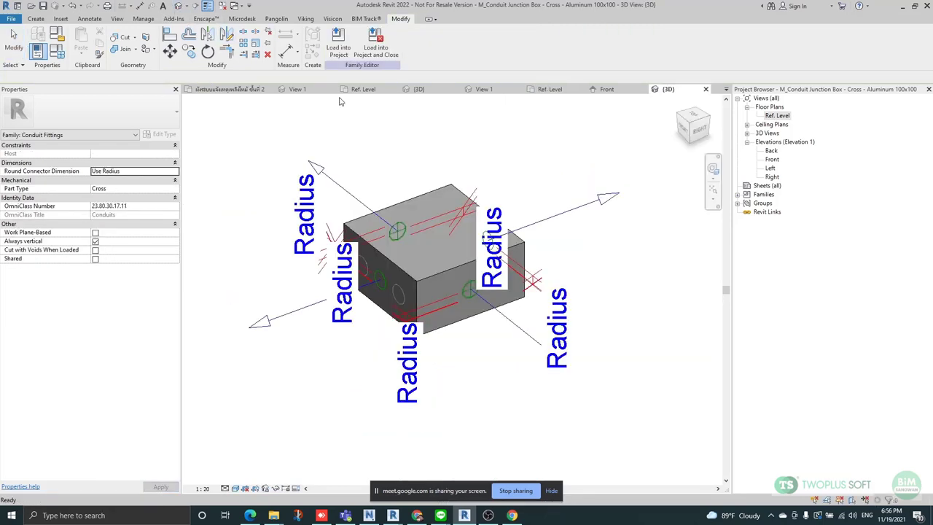
scroll(397, 312, "up", 3)
scroll(419, 206, "down", 2)
middle_click_drag(358, 325, 388, 302, "shift")
mouse_move(461, 266)
middle_mouse_down("shift")
mouse_move(385, 210)
mouse_move(511, 277)
mouse_move(599, 303)
mouse_move(535, 340)
mouse_move(606, 329)
mouse_move(525, 333)
mouse_move(632, 331)
mouse_move(563, 351)
mouse_move(600, 359)
mouse_move(554, 335)
mouse_move(588, 345)
mouse_move(554, 321)
mouse_move(469, 275)
middle_mouse_up("shift")
scroll(487, 339, "down", 2)
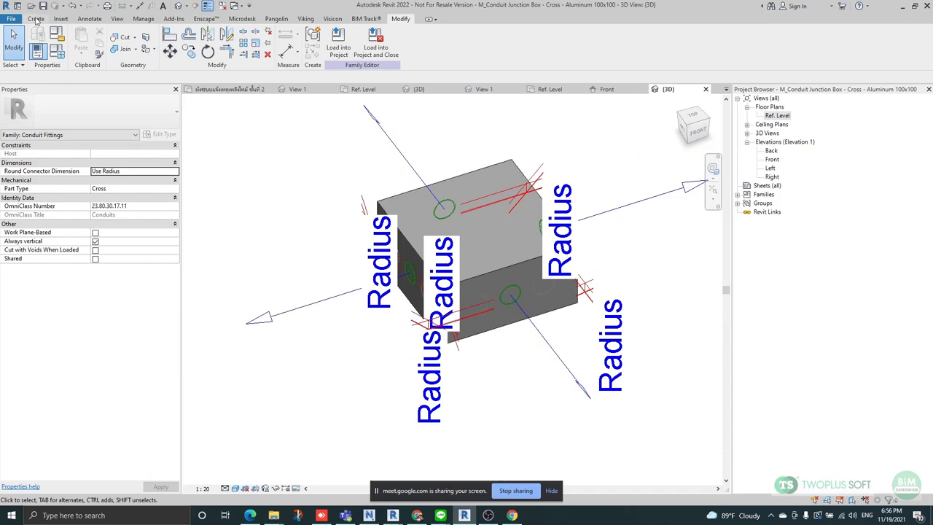
middle_click_drag(398, 191, 337, 239, "shift")
left_click(57, 51)
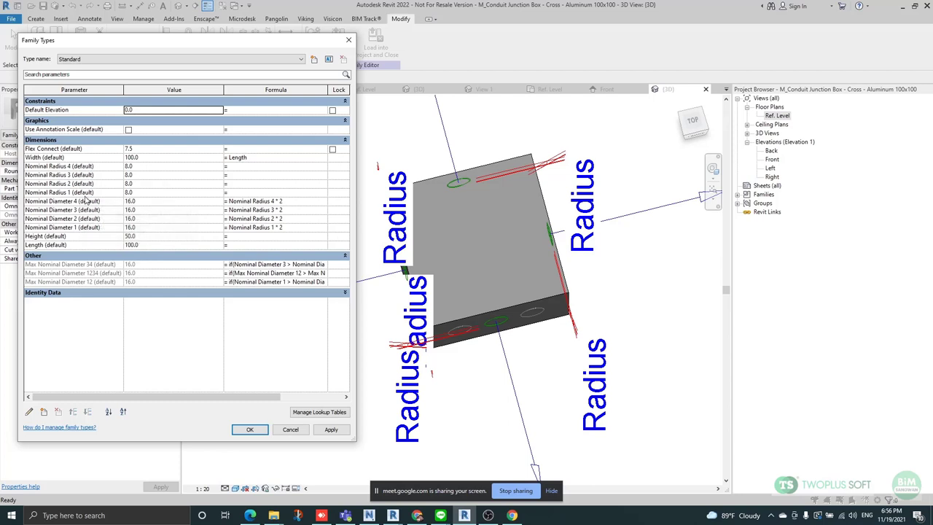
left_click(290, 429)
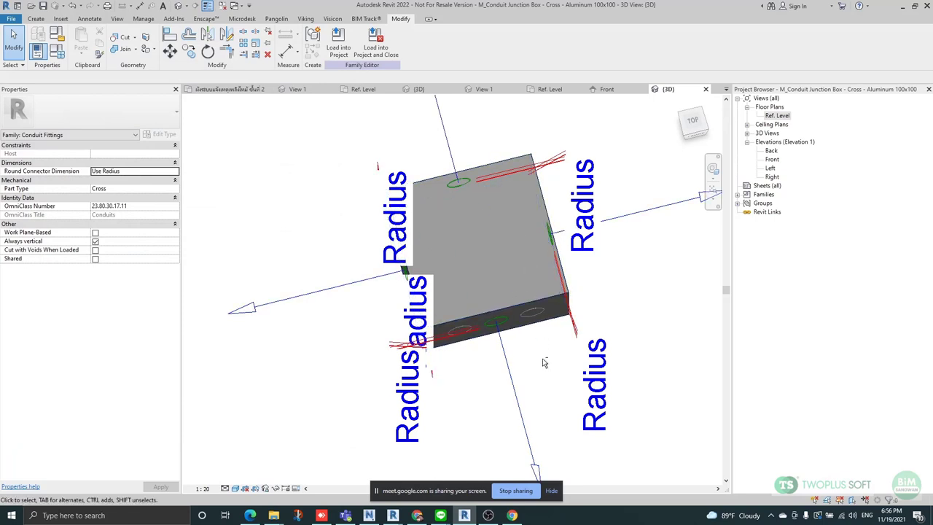
middle_click_drag(566, 277, 559, 321, "shift")
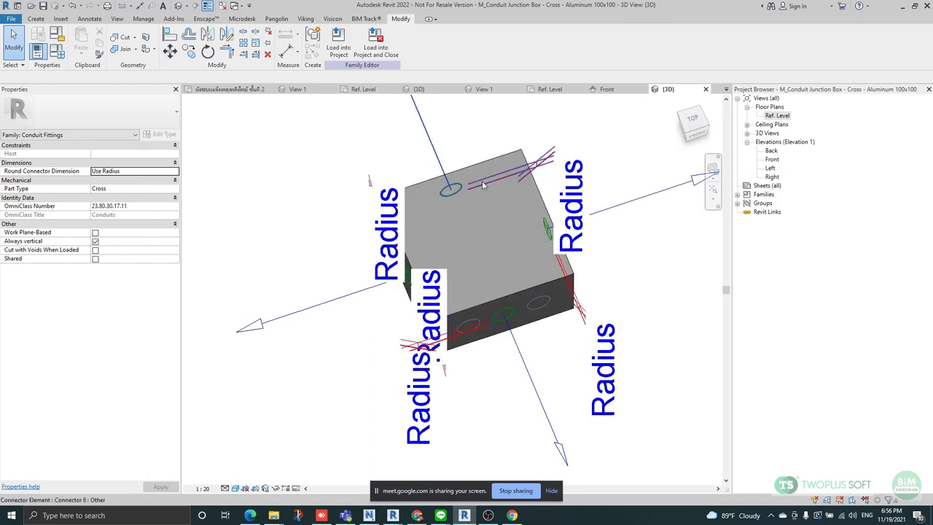
middle_click_drag(531, 342, 461, 367, "shift")
Delete the family parameters Nominal Diameter 4 and Max Nominal Diameter 34.
left_click(57, 51)
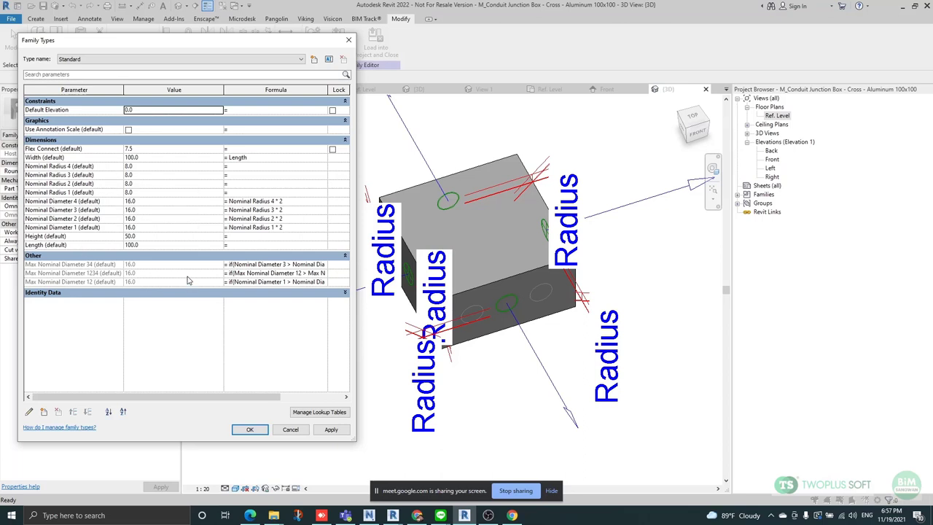
left_click(115, 202)
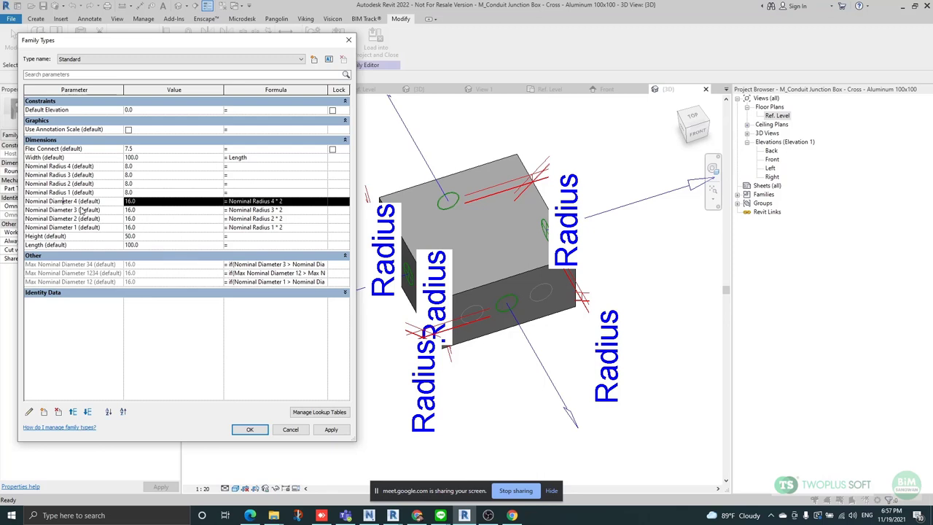
left_click(59, 412)
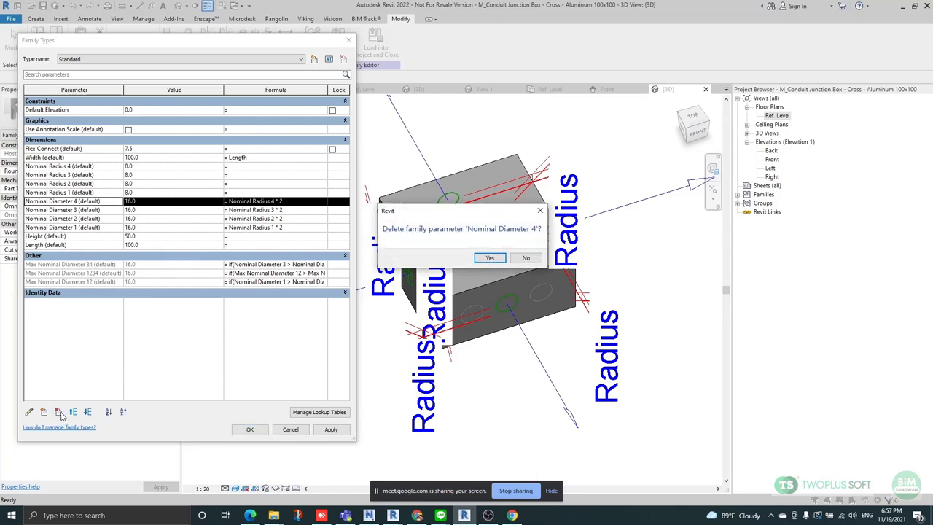
left_click(490, 258)
left_click(145, 254)
left_click(58, 412)
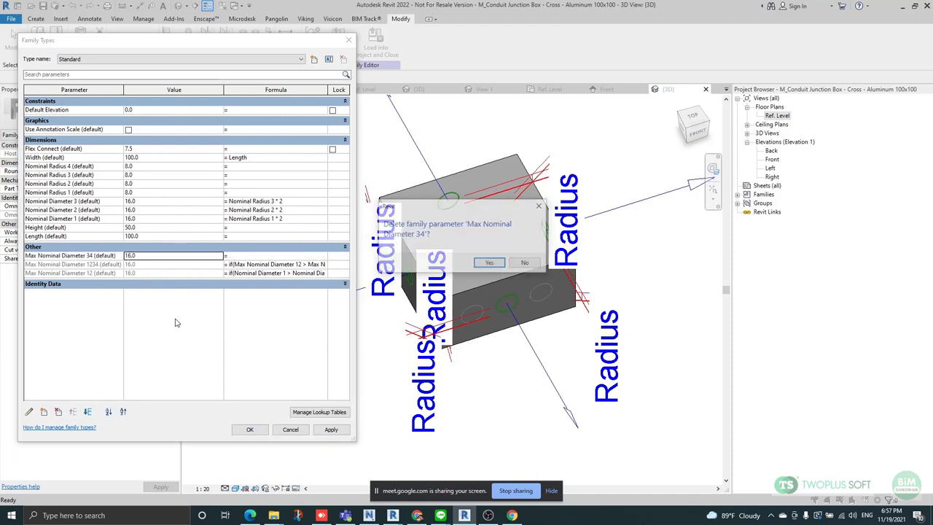
left_click(517, 267)
Delete the family parameters Max Nominal Diameter 1234 and Max Nominal Diameter 12.
left_click(144, 256)
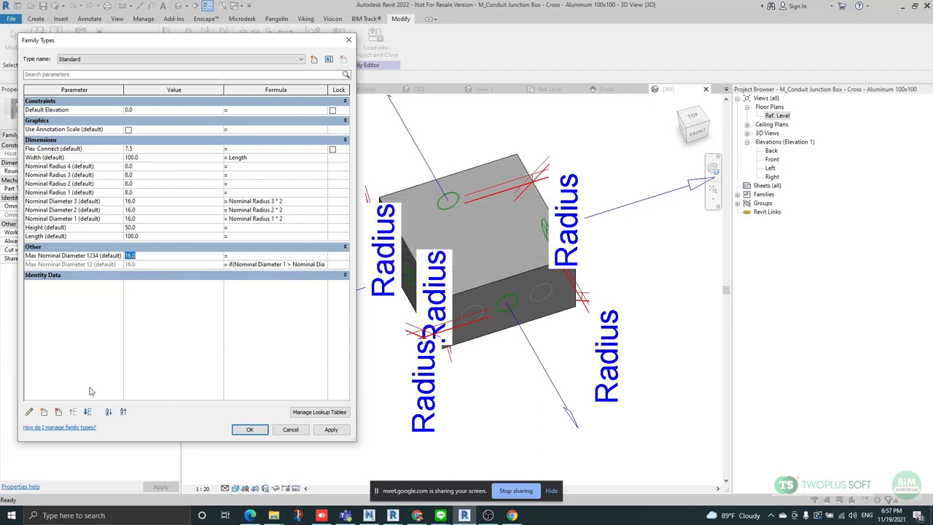
left_click(58, 412)
left_click(490, 263)
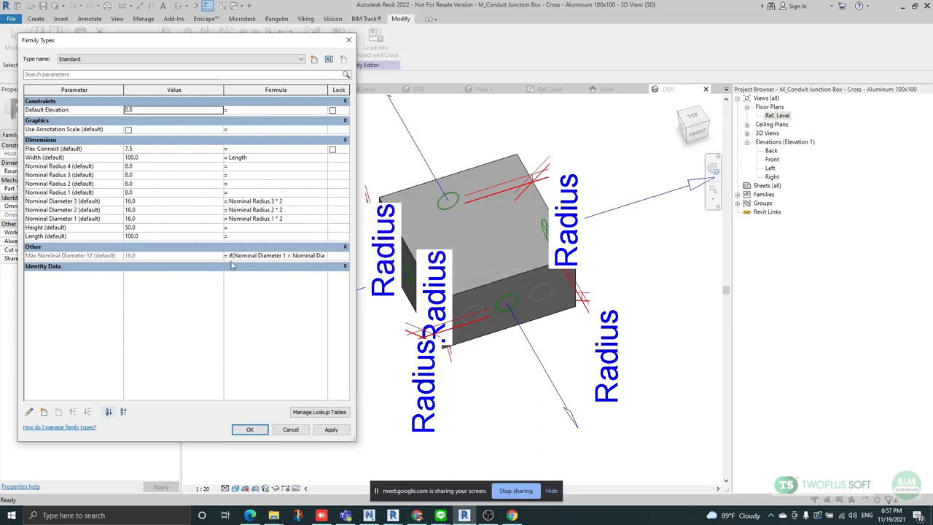
left_click(86, 256)
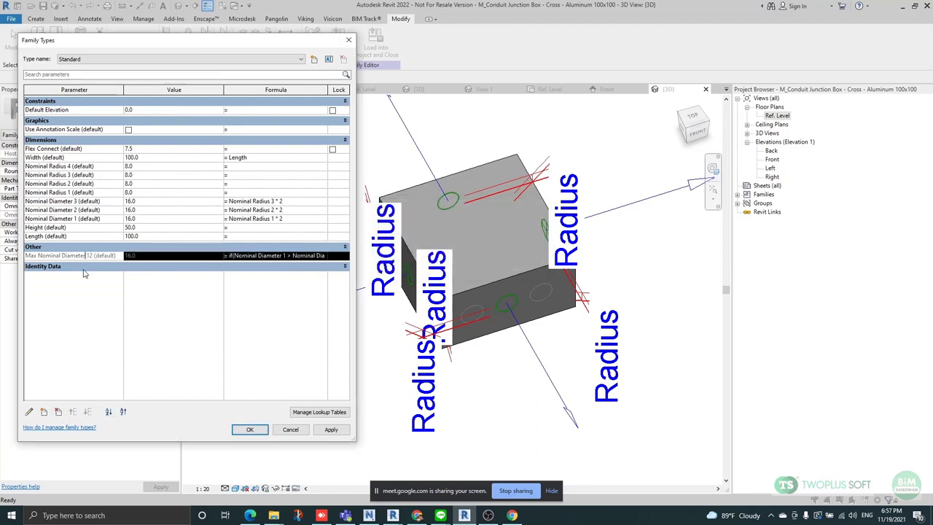
left_click(58, 412)
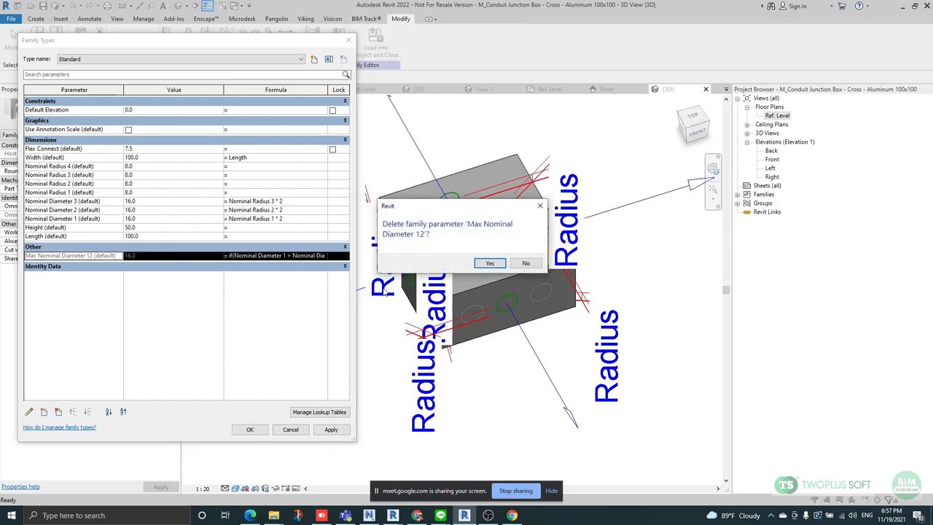
left_click(489, 264)
Delete the remaining family parameters Nominal Diameter 3, Nominal Diameter 2 and Nominal Diameter 1.
left_click(102, 210)
left_click(98, 202)
left_click(58, 412)
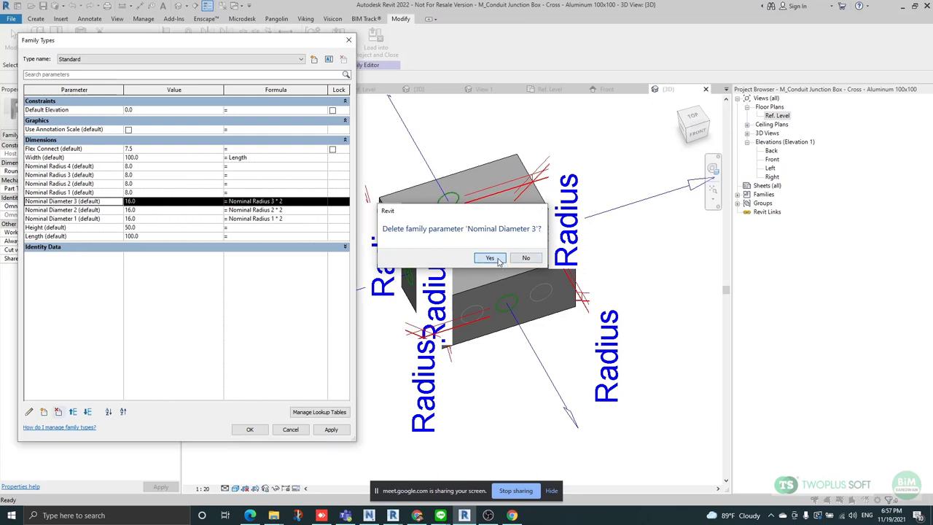
left_click(490, 258)
left_click(104, 200)
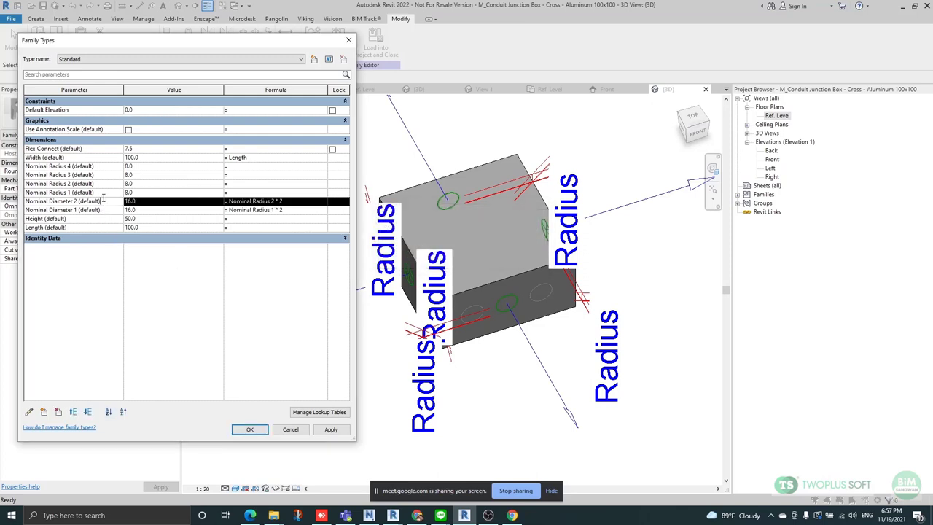
left_click(59, 412)
left_click(490, 258)
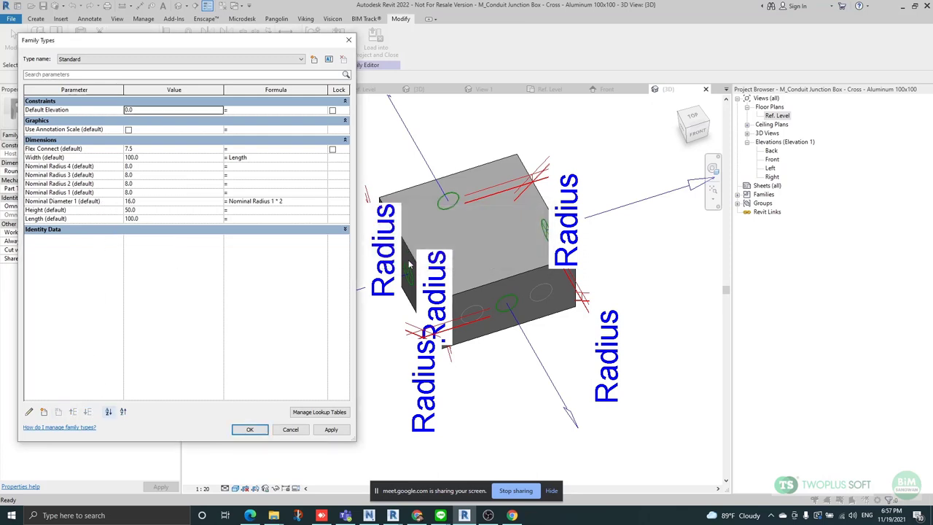
left_click(113, 201)
left_click(58, 412)
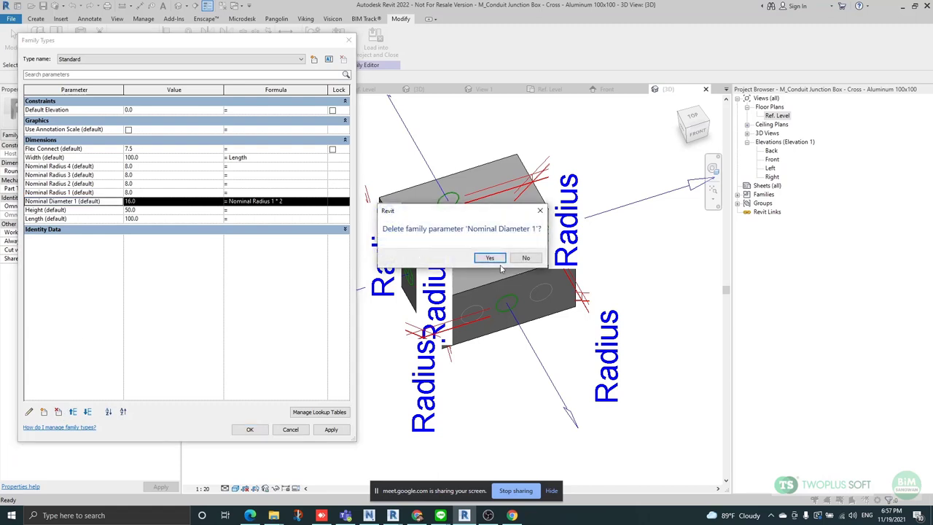
left_click(490, 258)
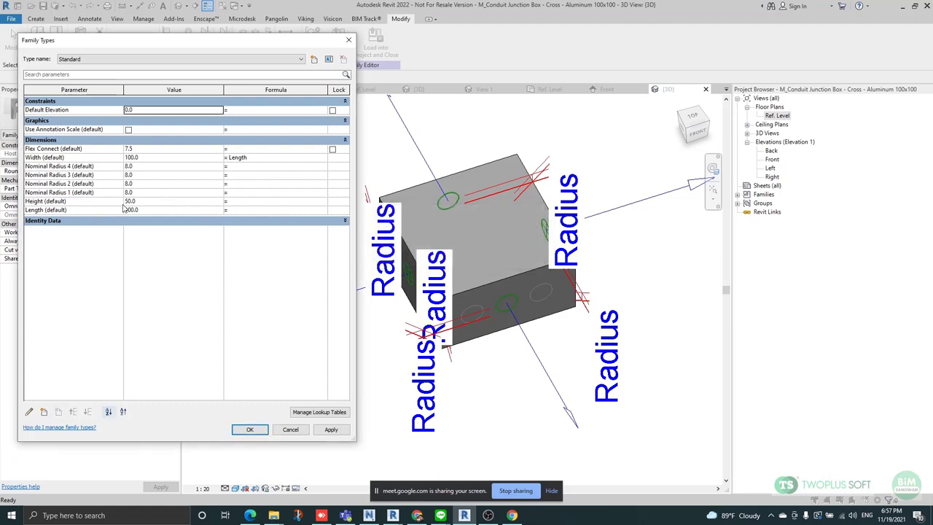
Add an instance length parameter Nominal Radius 5 under Dimensions, reusing the name text of Nominal Radius 4.
left_click(100, 192)
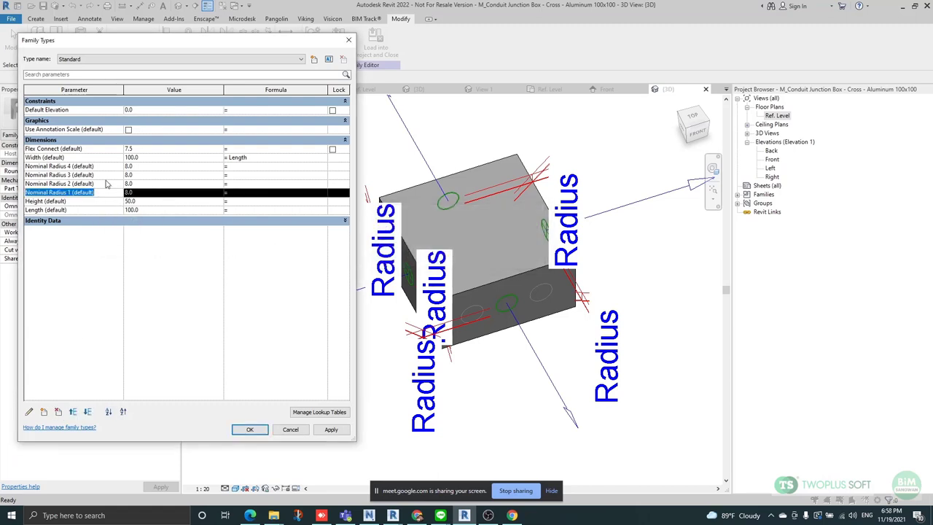
left_click(103, 175)
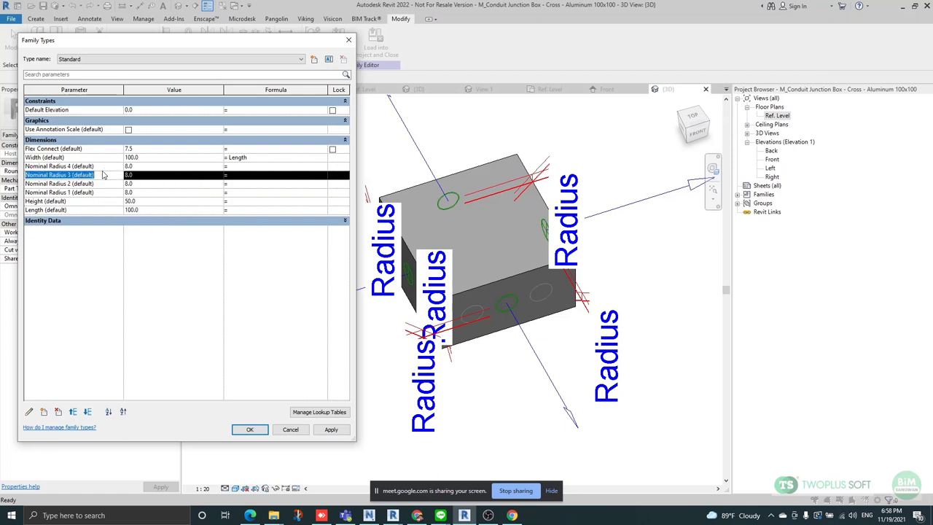
left_click(84, 167)
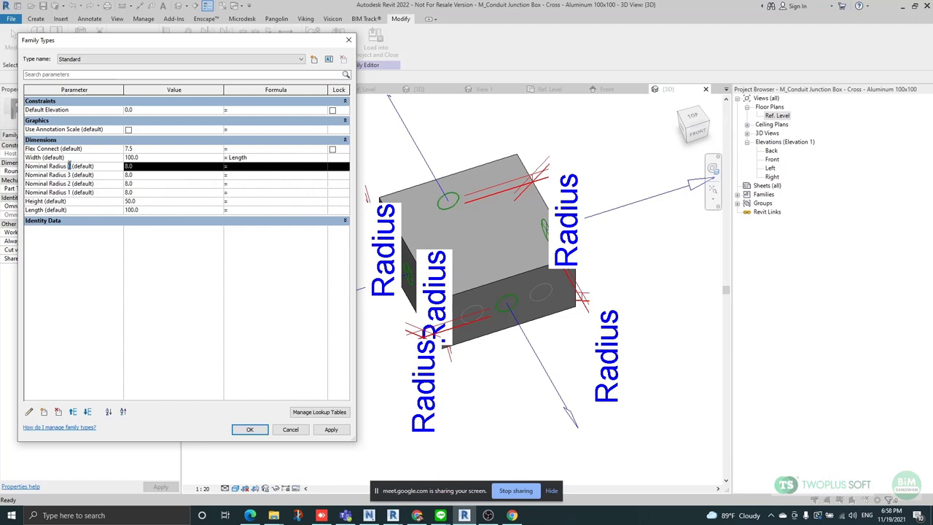
left_click_drag(68, 165, 26, 165)
key("ctrl+c")
left_click(45, 412)
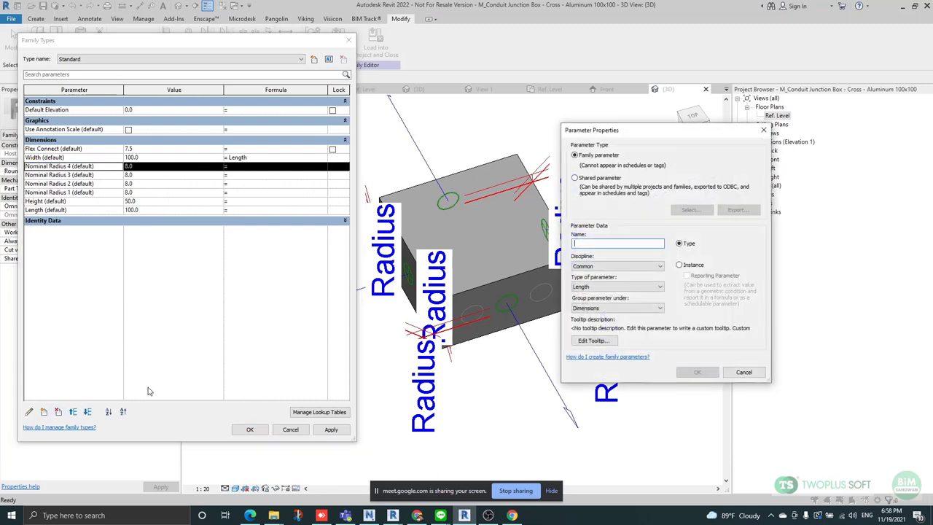
left_click_drag(670, 139, 462, 102)
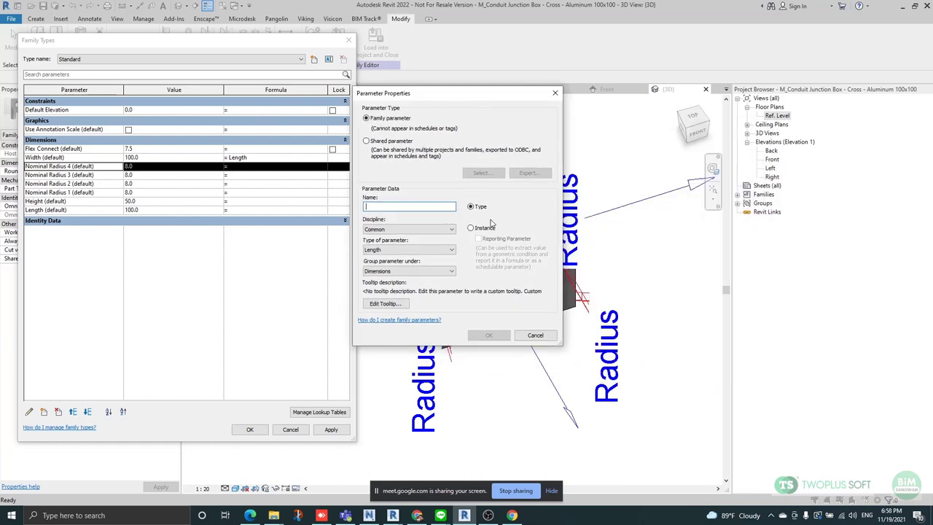
left_click(472, 227)
left_click(405, 207)
key("ctrl+v")
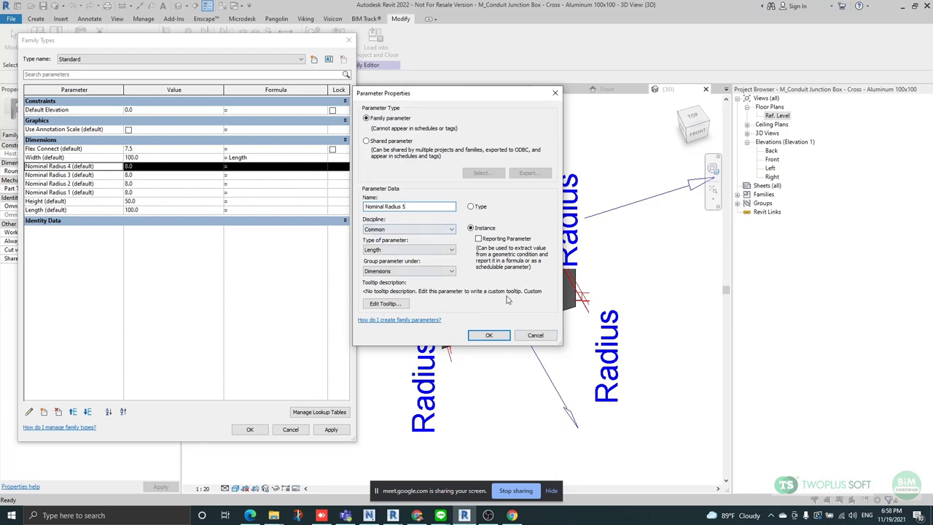
left_click(489, 336)
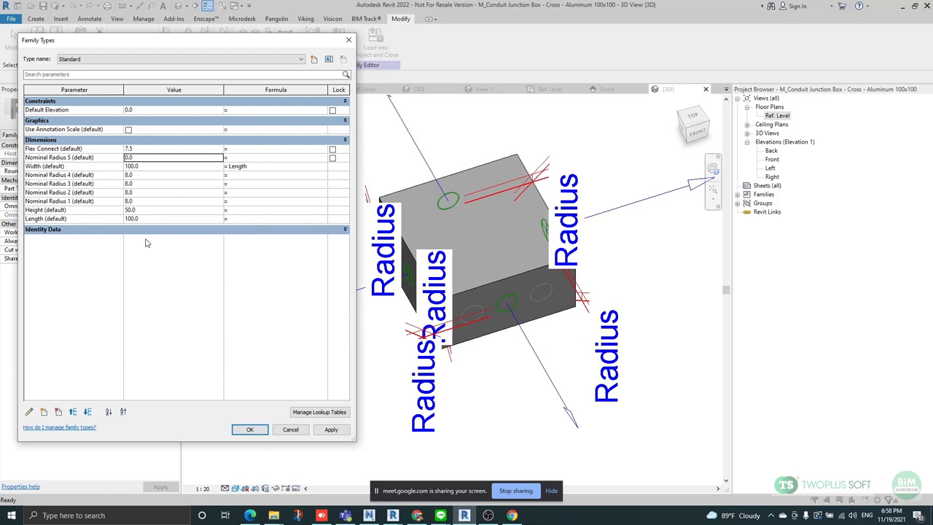
Add a type-based length parameter named Nominal Radius 6, grouped under Dimensions.
left_click(44, 412)
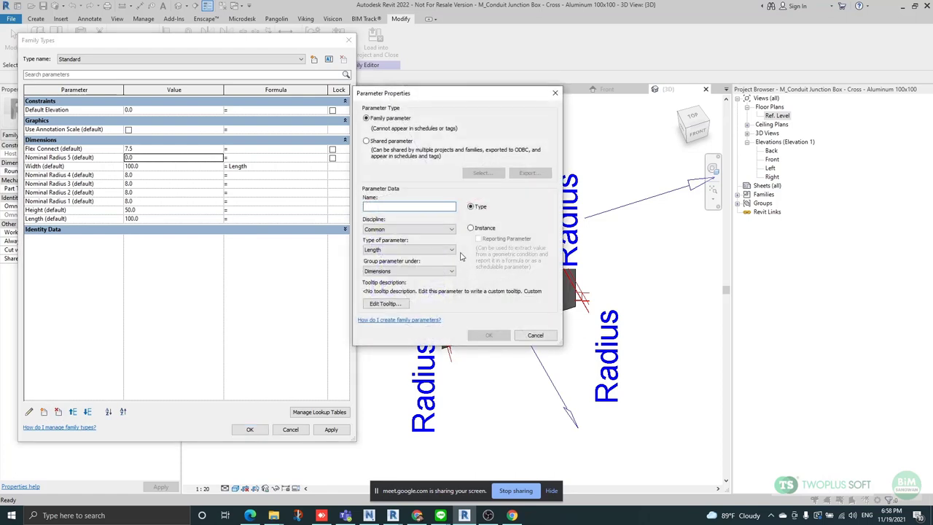
left_click(534, 334)
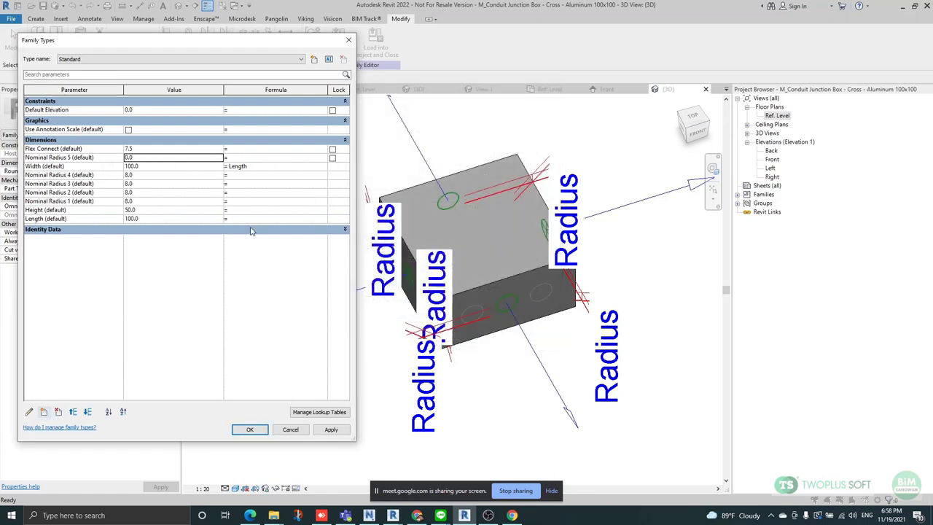
left_click(98, 184)
left_click(85, 193)
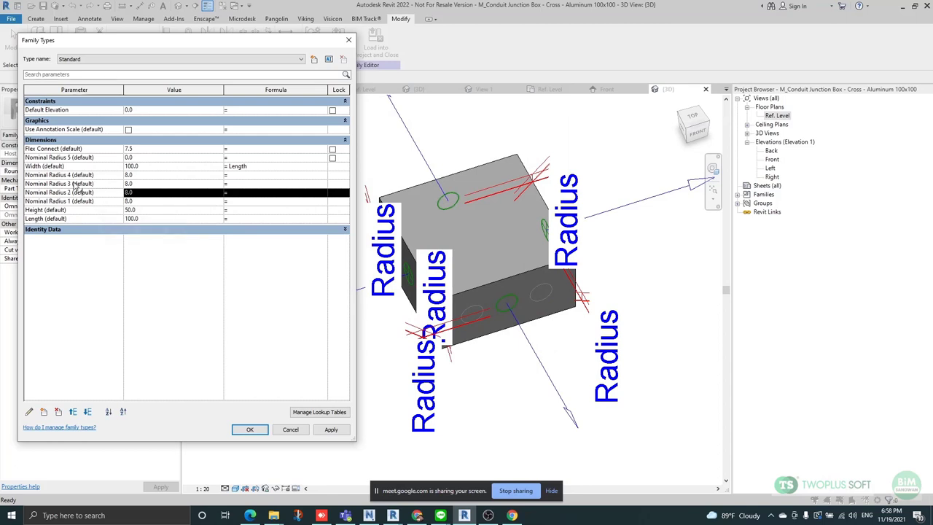
left_click(76, 175)
left_click(44, 412)
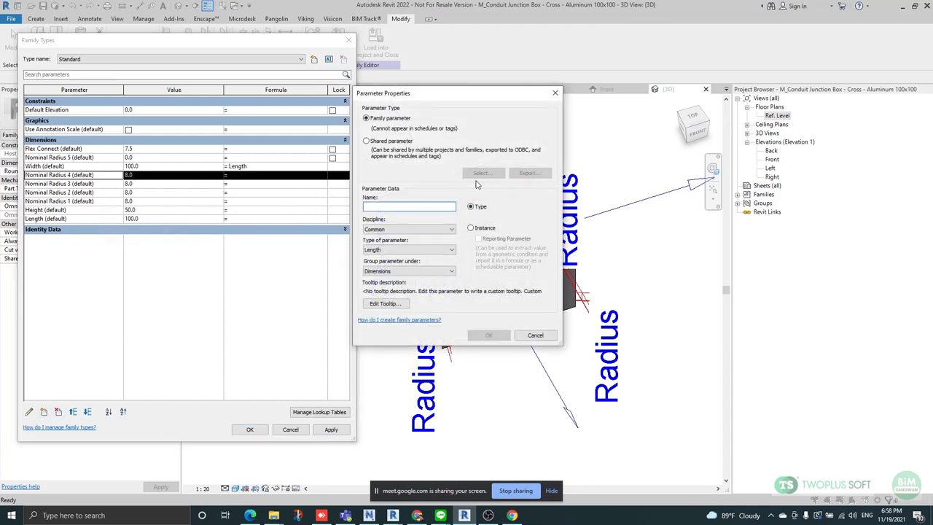
key("ctrl+v")
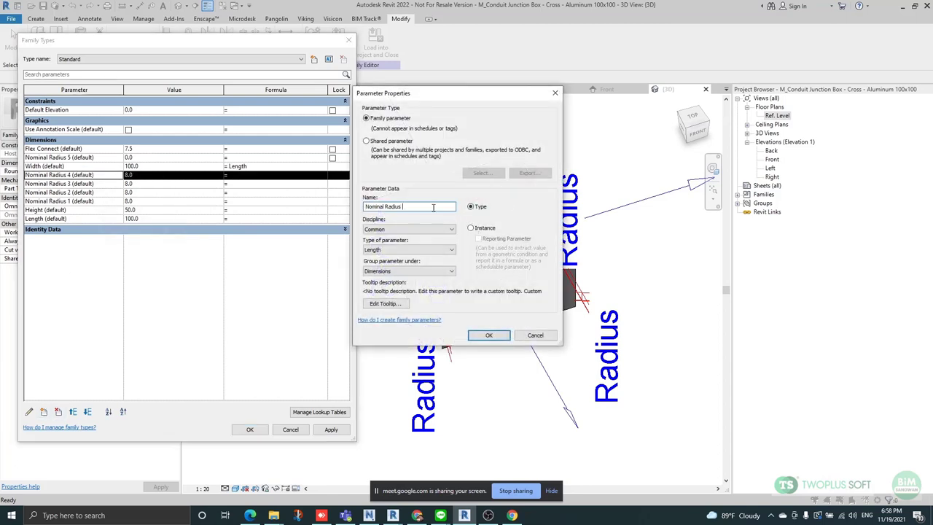
type("6")
left_click(488, 335)
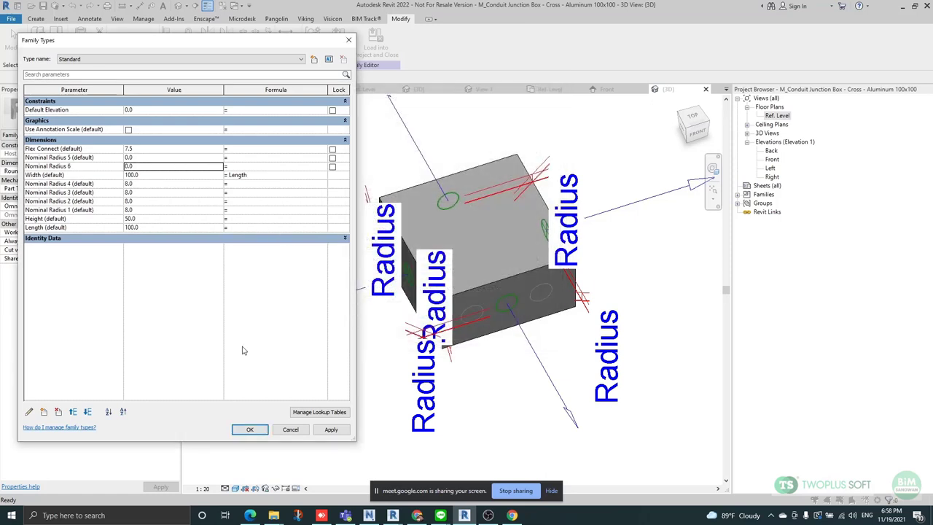
Add an instance length parameter named Nominal Radius 7, grouped under Dimensions.
left_click(44, 412)
key("ctrl+v")
left_click(472, 227)
left_click(430, 208)
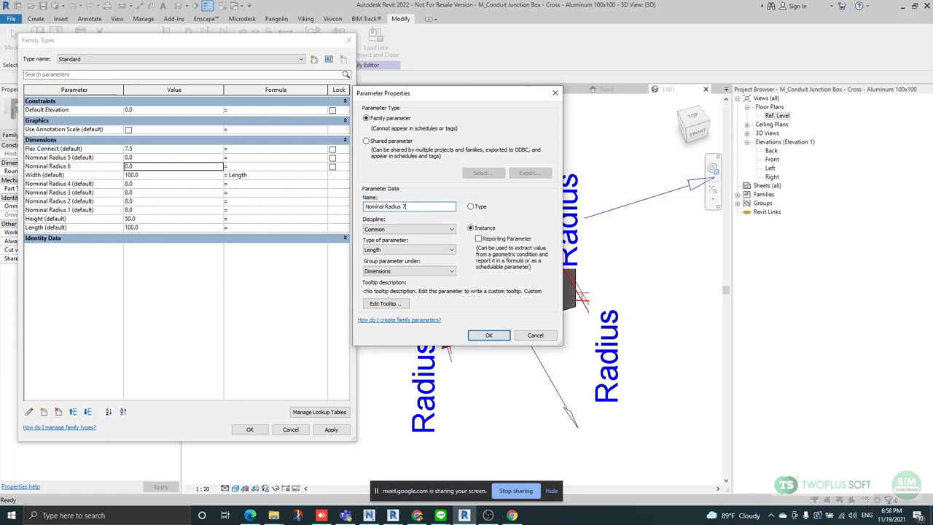
type("7")
left_click(490, 334)
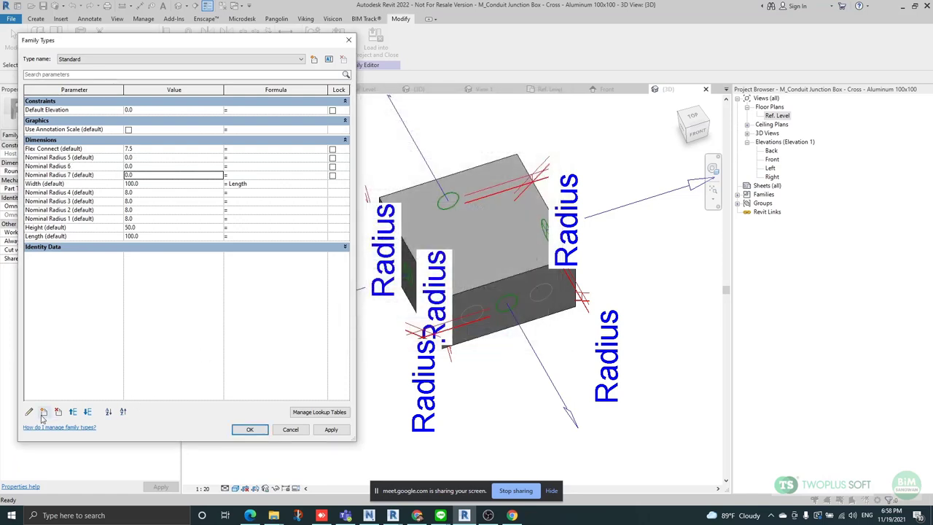
Add an instance length parameter named Nominal Radius 8, grouped under Dimensions.
left_click(44, 412)
key("ctrl+v")
type("8")
left_click(471, 228)
left_click(489, 335)
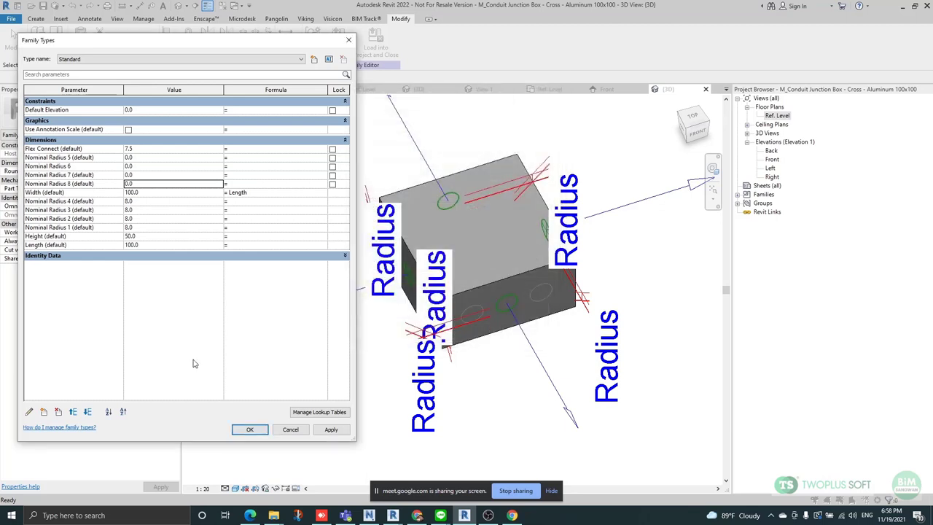
Add an instance length parameter named Nominal Radius 9, grouped under Dimensions.
left_click(44, 412)
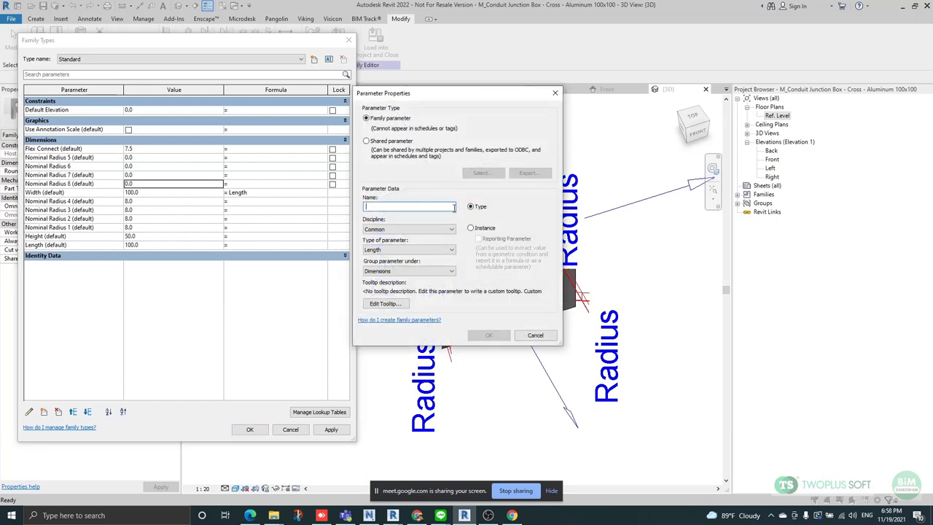
key("ctrl+v")
left_click(474, 229)
left_click(439, 206)
type("9")
left_click(489, 334)
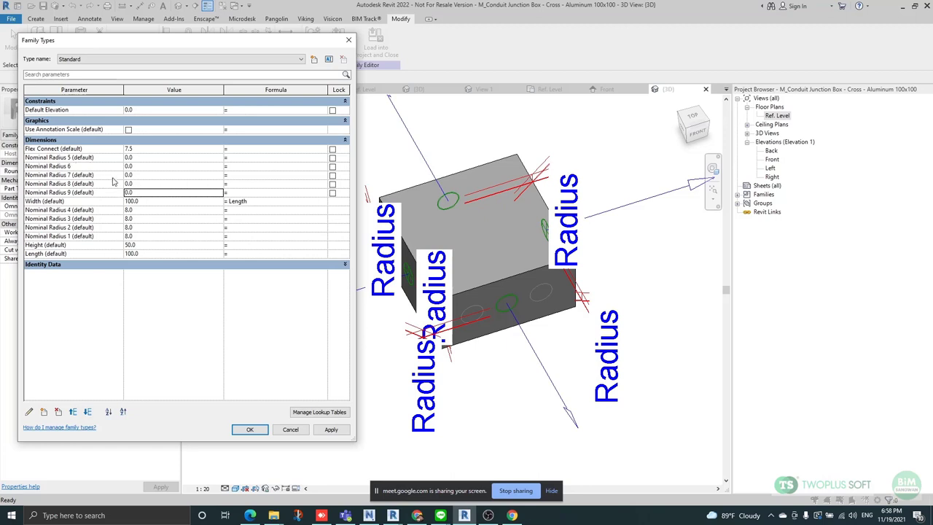
Change the Nominal Radius 6 parameter from a type to an instance parameter.
left_click(88, 166)
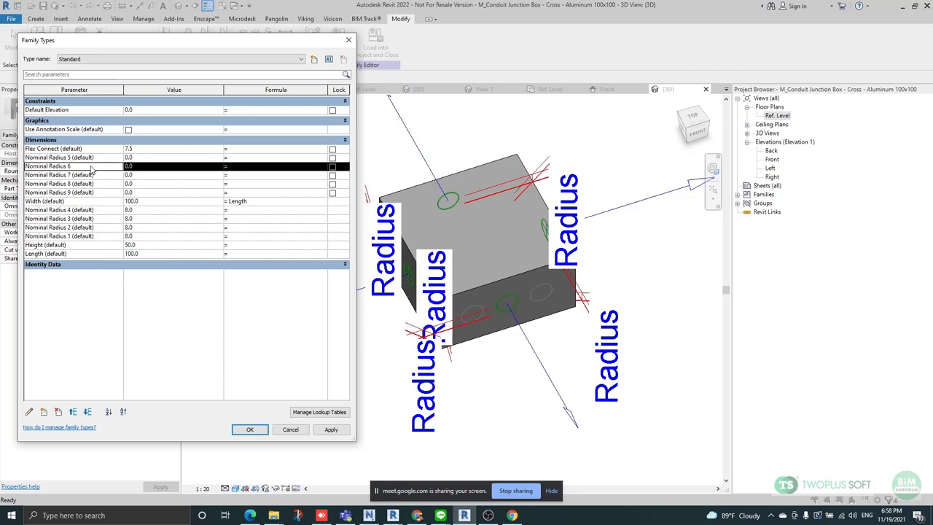
left_click(44, 412)
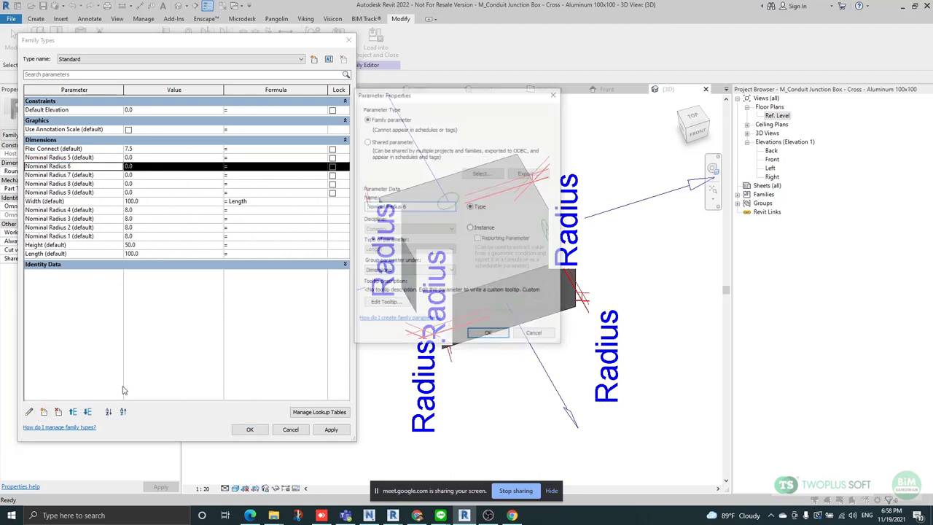
left_click(471, 227)
left_click(487, 331)
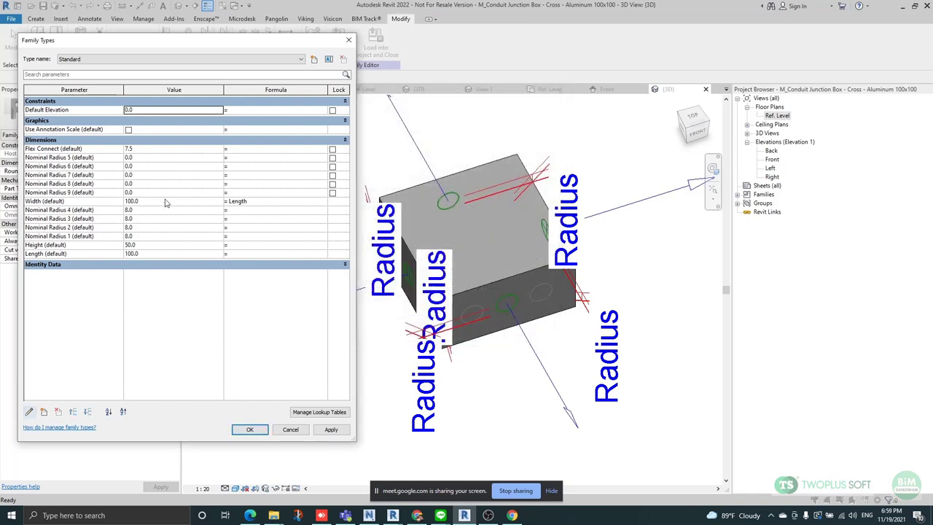
Add an instance length parameter named Nominal Radius 10, grouped under Dimensions.
left_click(44, 412)
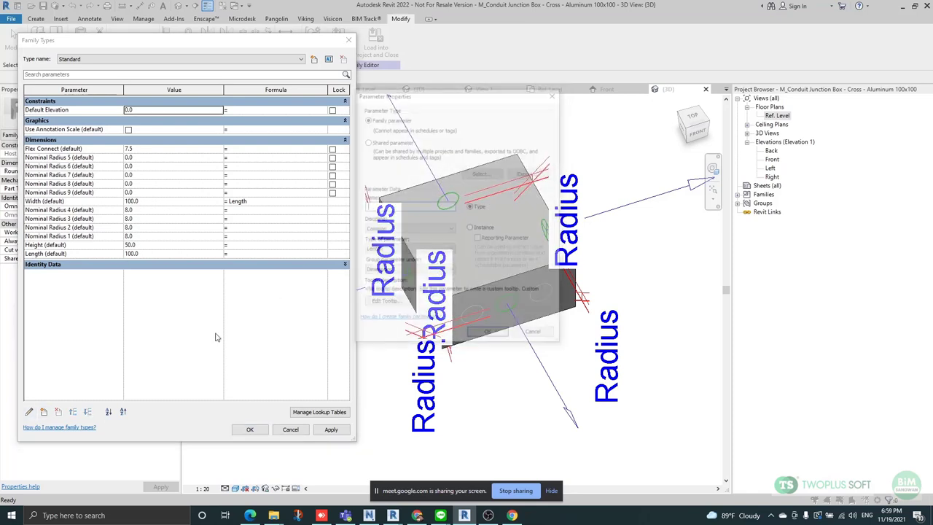
left_click(471, 229)
key("ctrl+v")
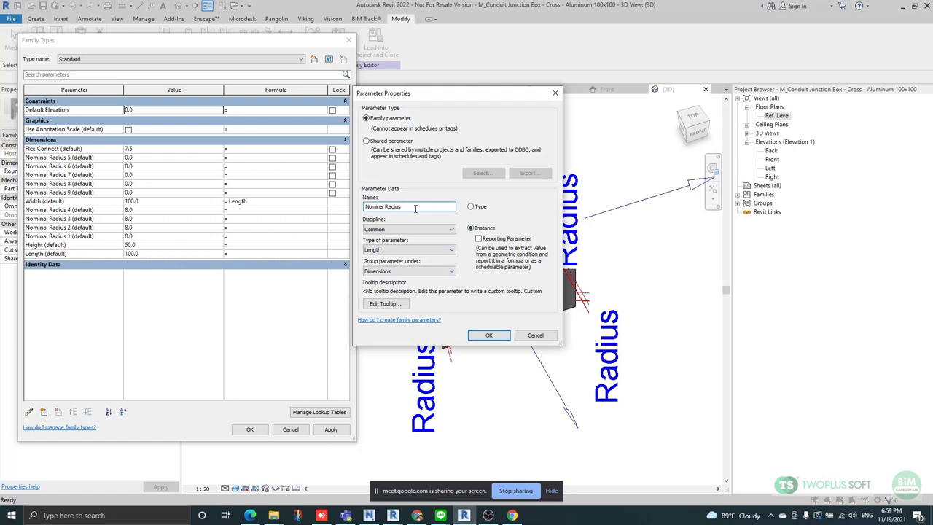
left_click(489, 335)
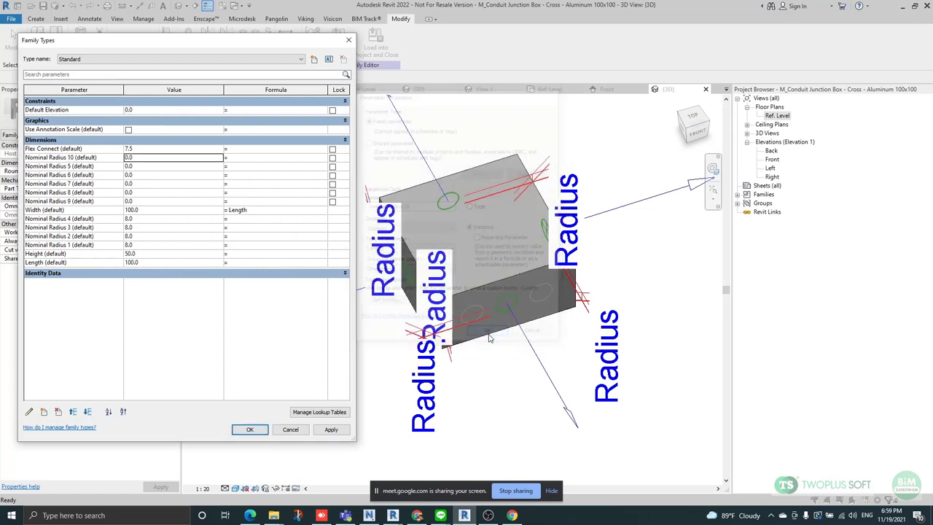
Add an instance length parameter named Nominal Radius 11, grouped under Dimensions.
left_click(43, 412)
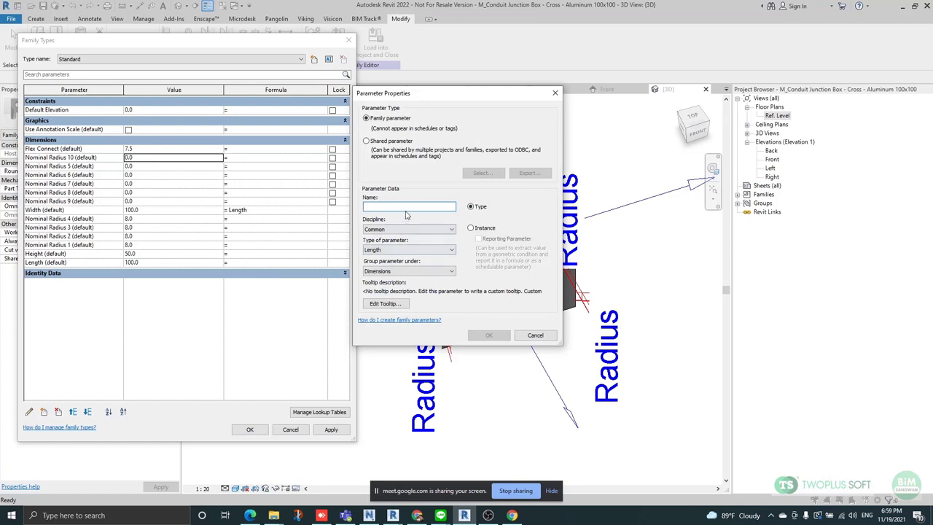
key("ctrl+v")
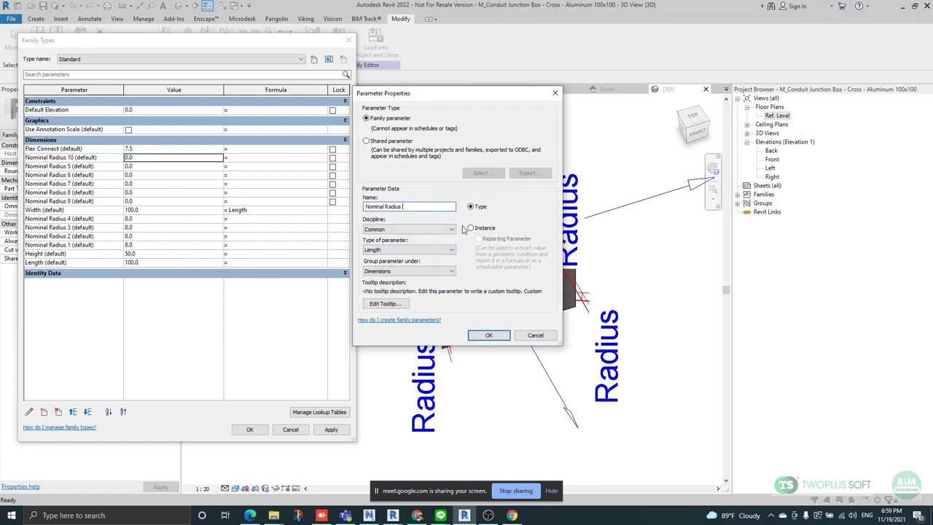
left_click(470, 228)
left_click(440, 208)
type("11")
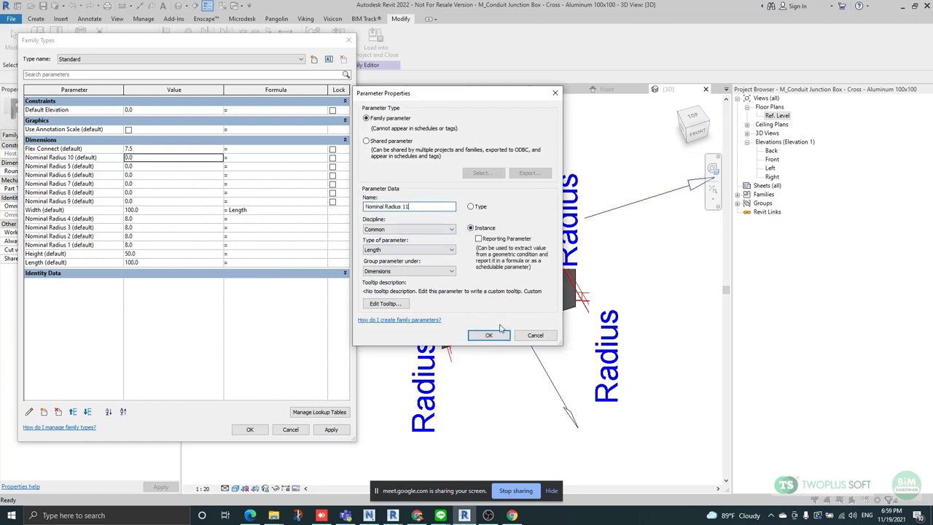
left_click(487, 335)
Add an instance length parameter named Nominal Radius 12, grouped under Dimensions.
left_click(44, 412)
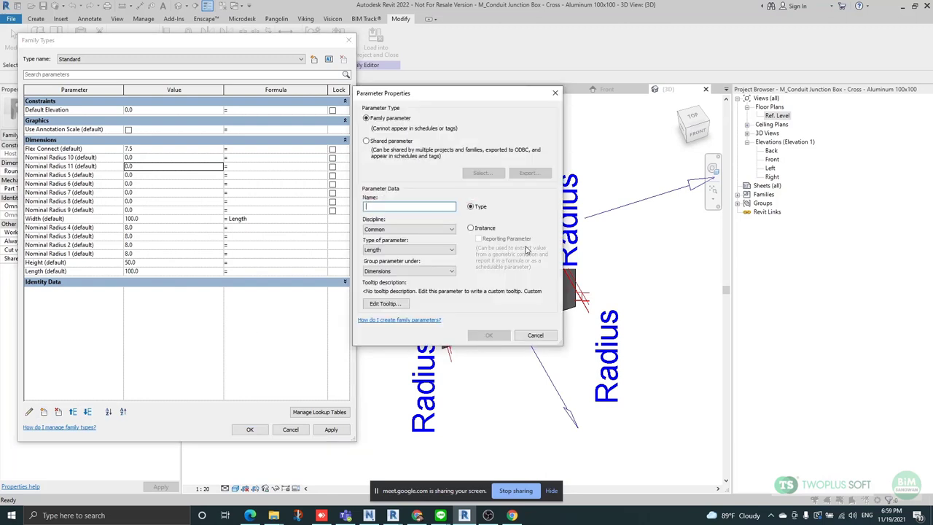
key("ctrl+v")
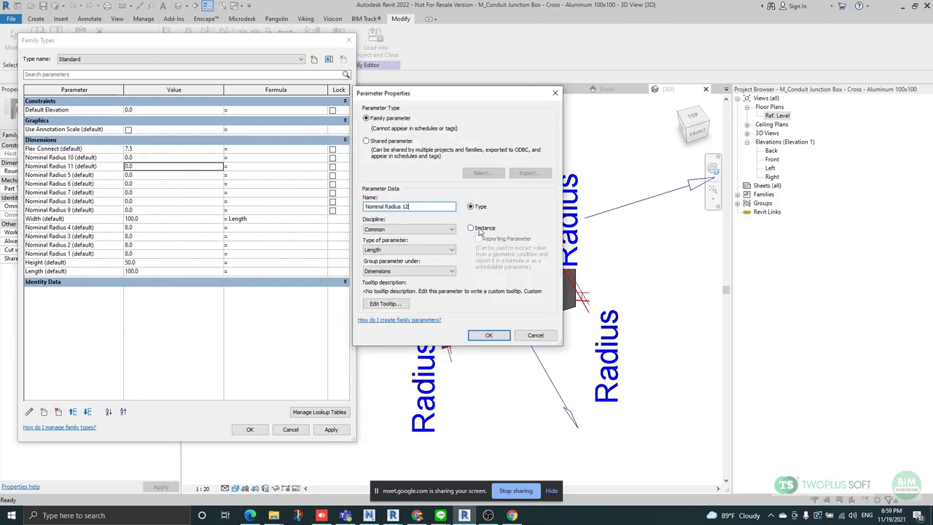
type("12")
left_click(498, 229)
left_click(489, 335)
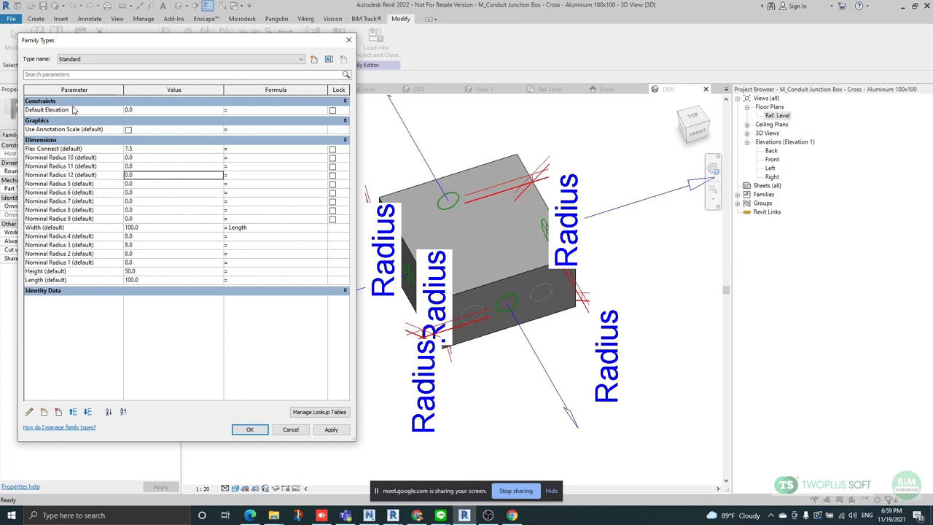
left_click(87, 141)
left_click(86, 141)
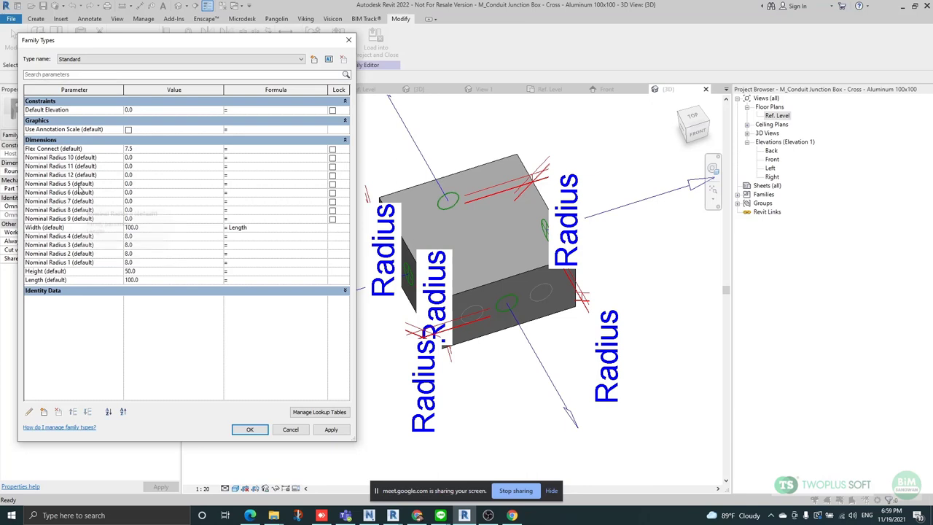
Set the values of Nominal Radius 5 through Nominal Radius 12 to 8 and apply them to the family.
left_click(151, 157)
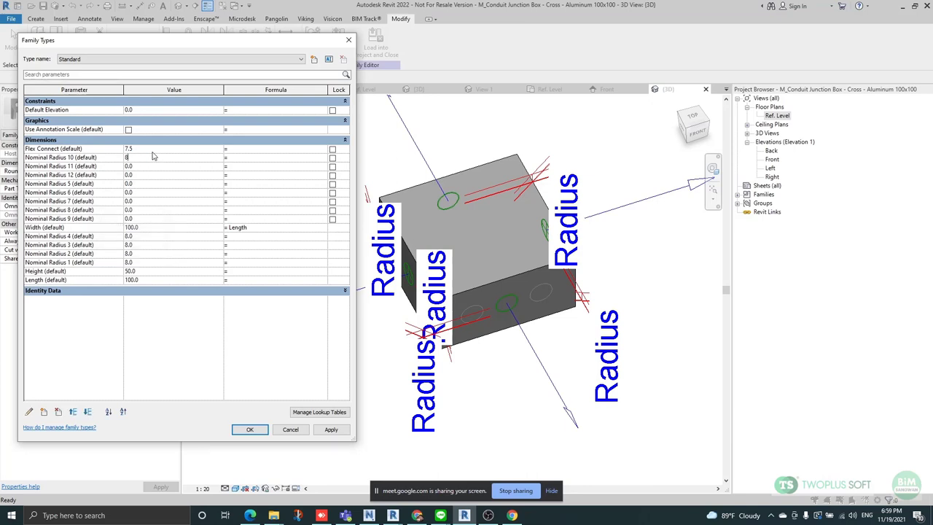
left_click(155, 166)
type("8")
left_click(146, 175)
type("8")
left_click(148, 184)
type("8")
left_click(148, 200)
type("8")
left_click(148, 192)
type("8")
left_click(148, 203)
type("8")
left_click(144, 209)
type("8")
left_click(145, 218)
left_click(331, 430)
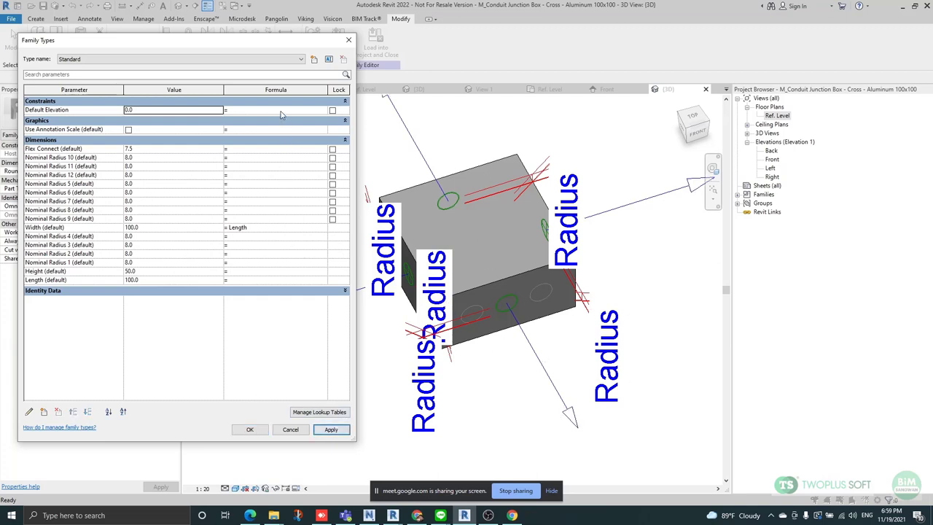
Move the Width parameter down in the Dimensions group so it sits directly below Nominal Radius 1.
left_click(102, 228)
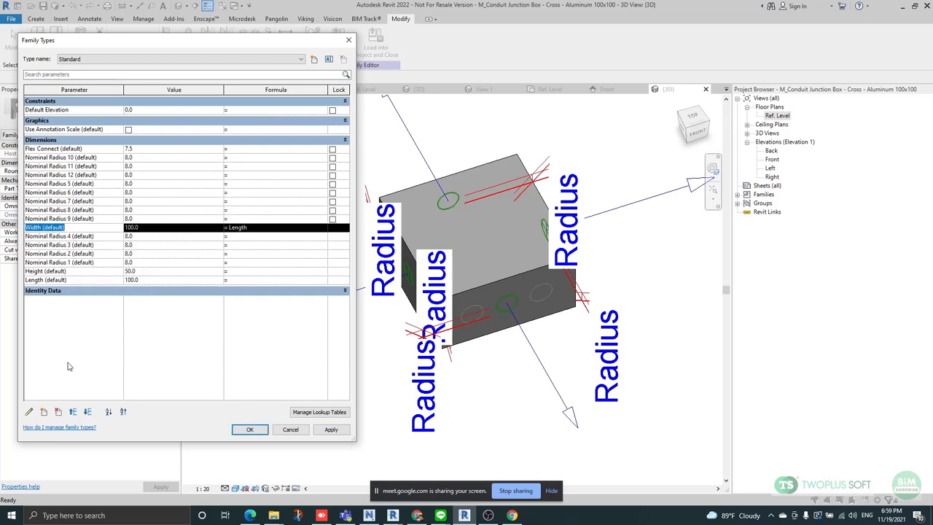
left_click(88, 412)
left_click(87, 412)
left_click(88, 412)
left_click(87, 411)
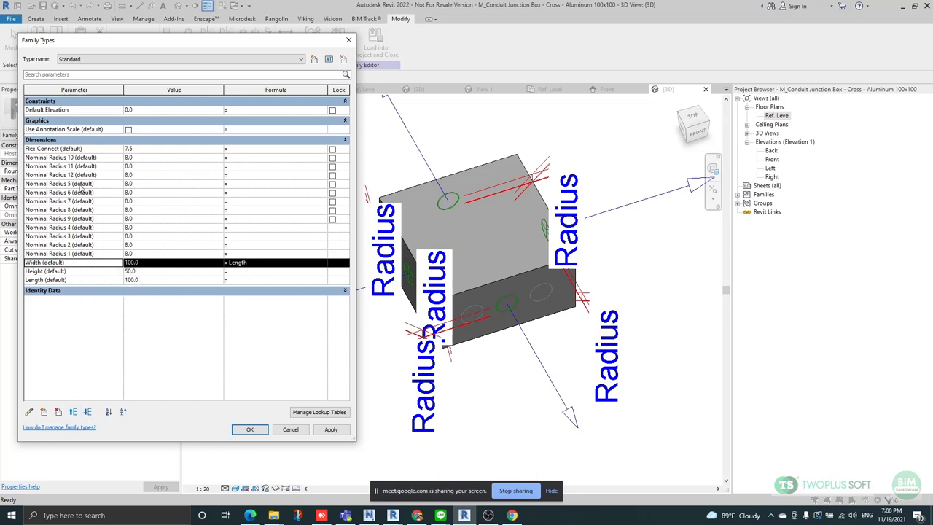
Move the Nominal Radius 5 parameter down the list to sit between Nominal Radius 9 and Nominal Radius 4.
left_click(80, 175)
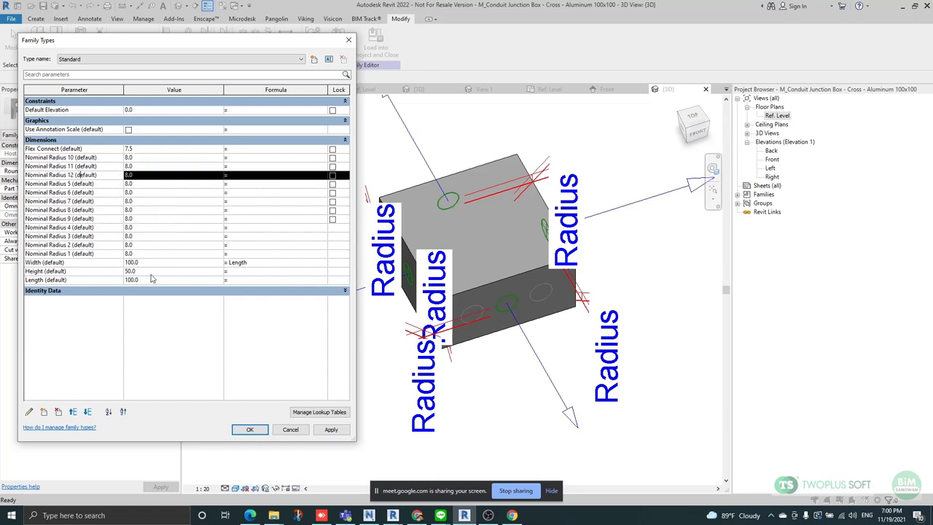
left_click(74, 186)
left_click(87, 412)
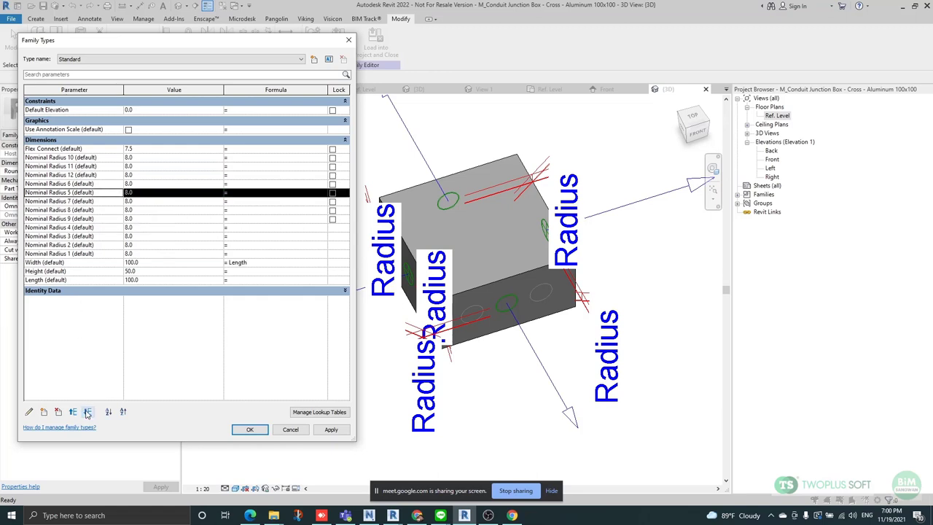
left_click(88, 412)
left_click(88, 412)
left_click(88, 412)
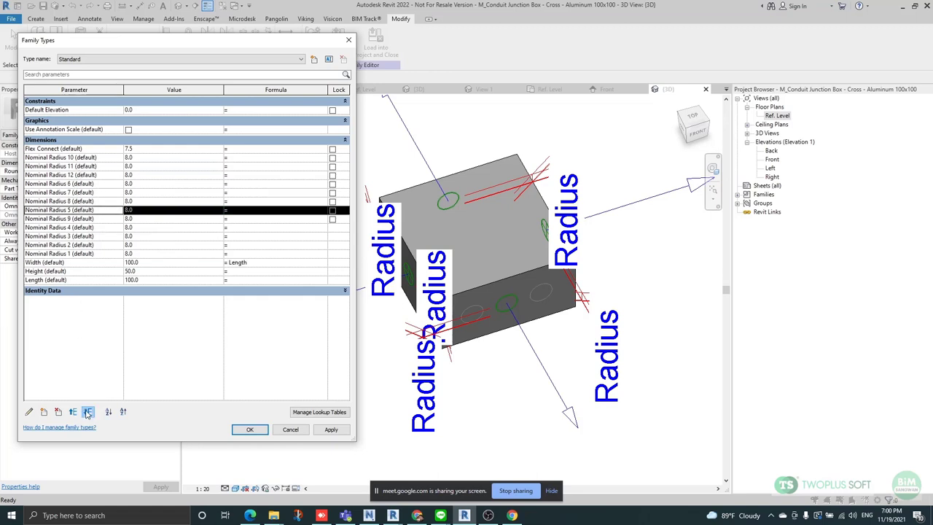
left_click(76, 211)
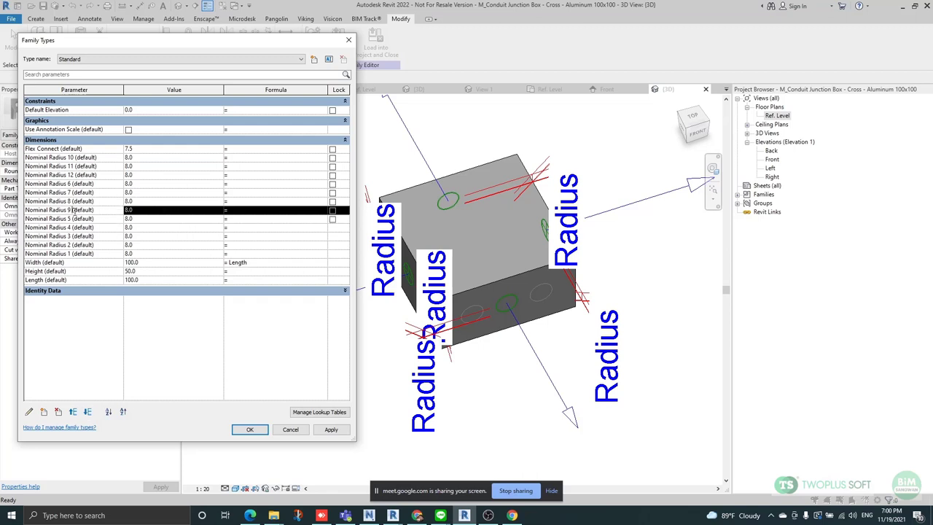
left_click(86, 158)
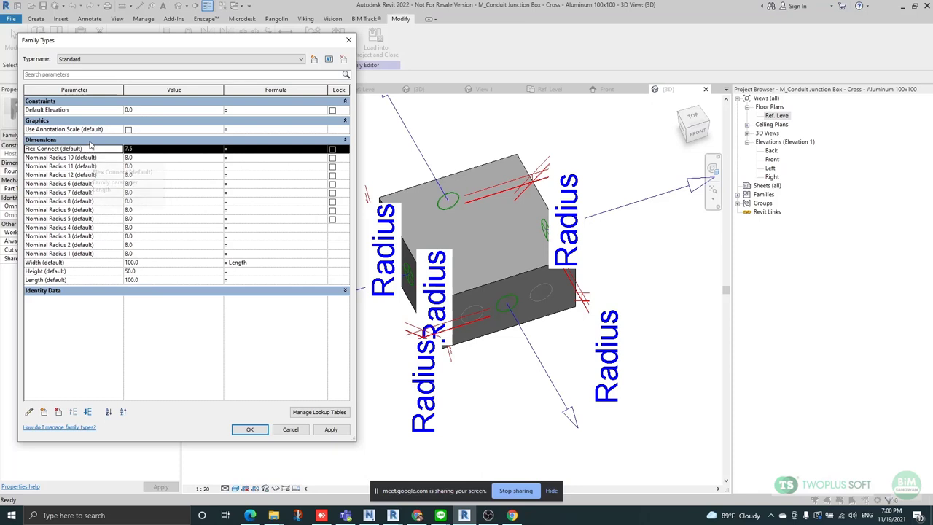
left_click(90, 141)
left_click(90, 143)
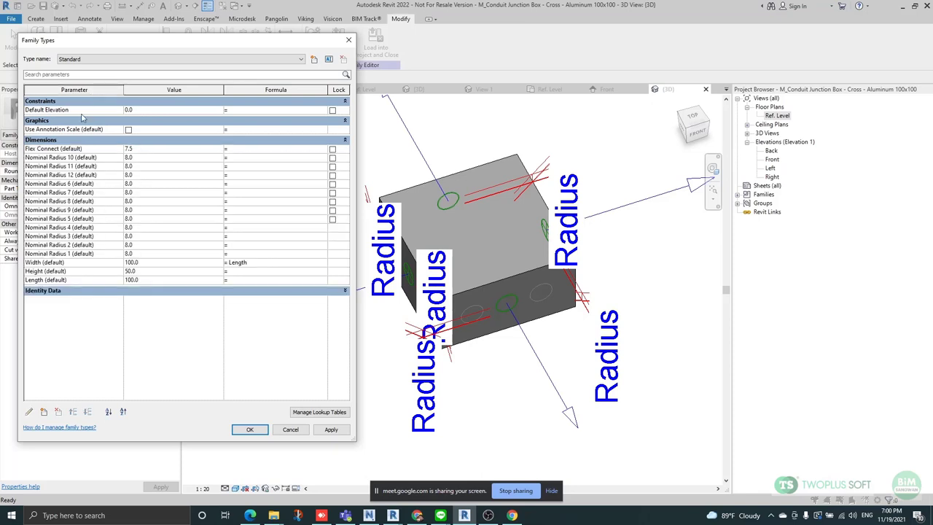
left_click(94, 158)
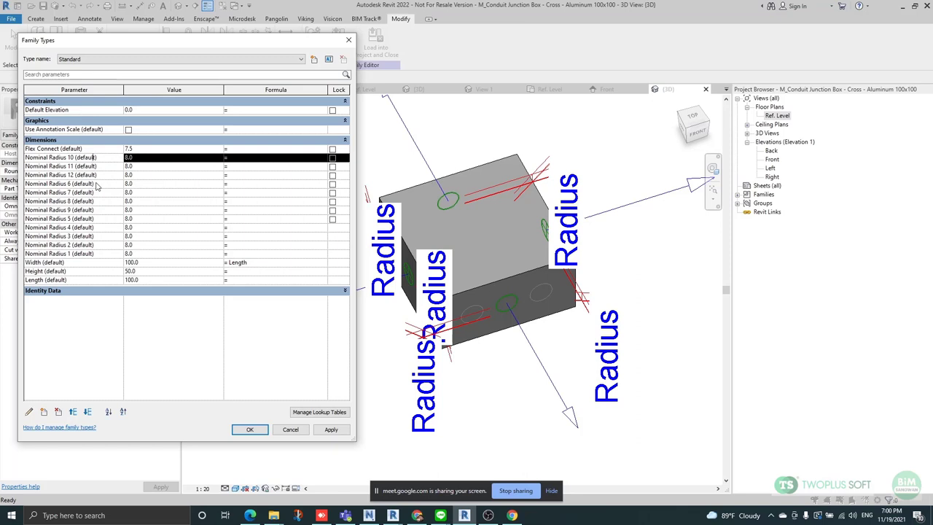
left_click(73, 141)
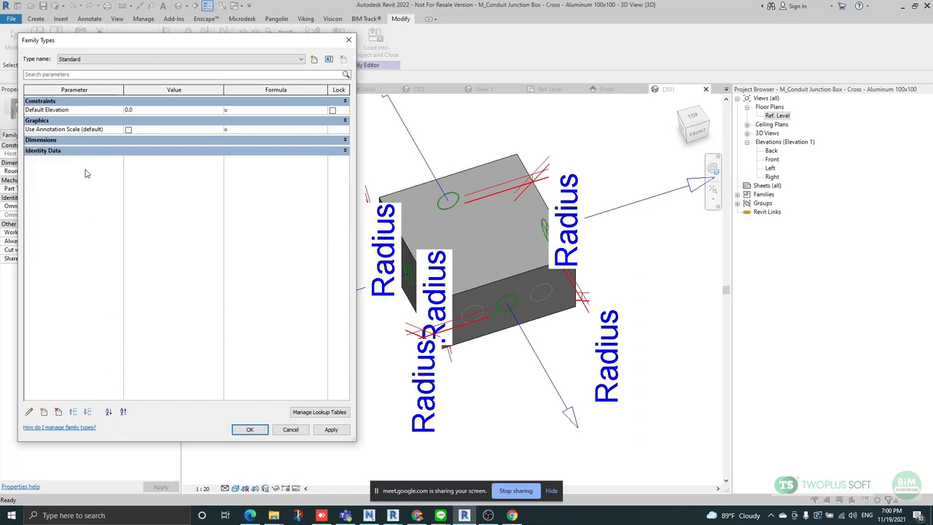
left_click(68, 141)
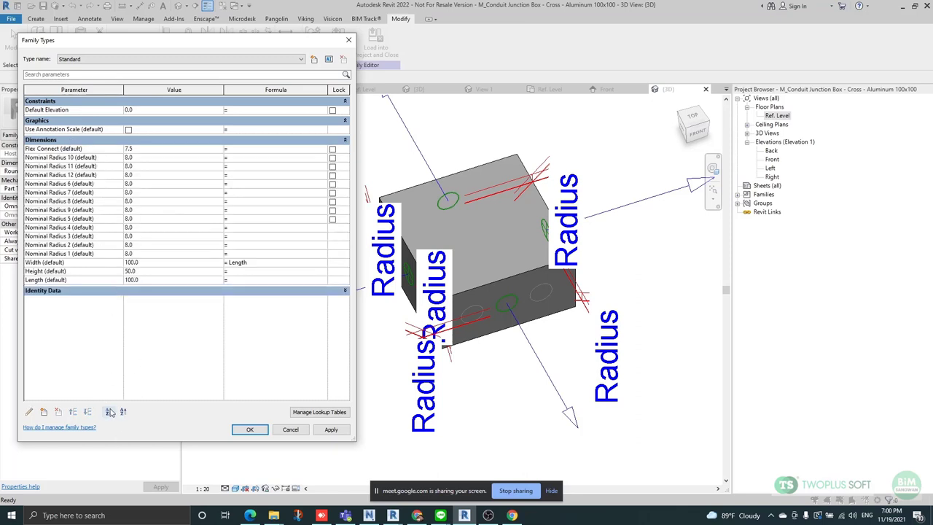
Sort the family parameters in ascending order within their groups.
left_click(111, 412)
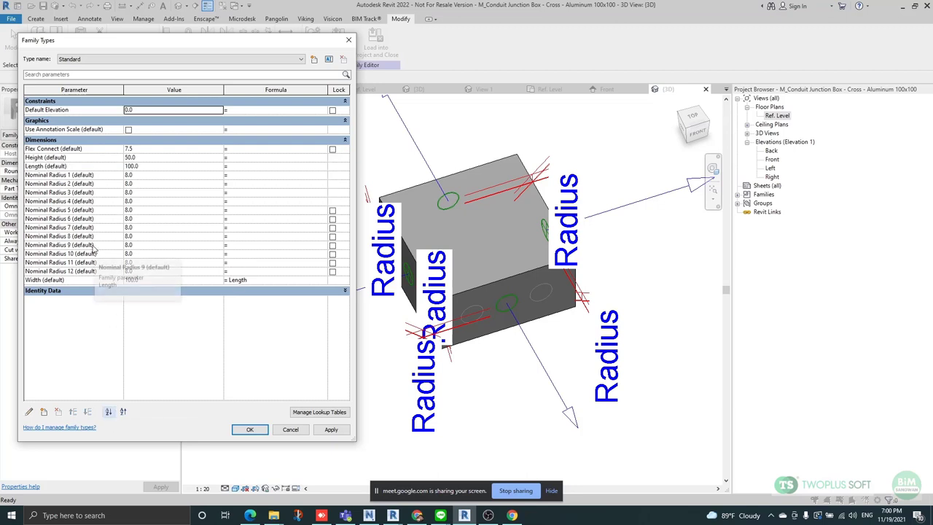
left_click(60, 280)
left_click(73, 176)
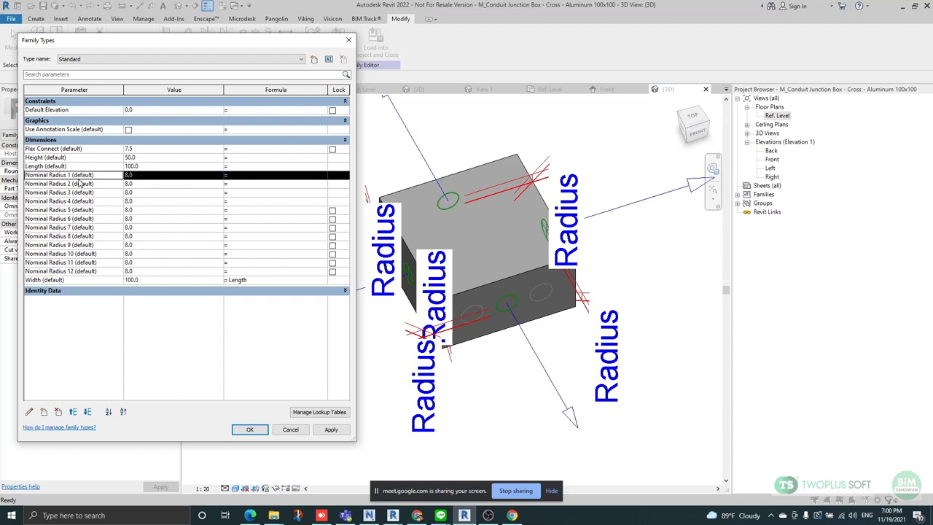
left_click(139, 271)
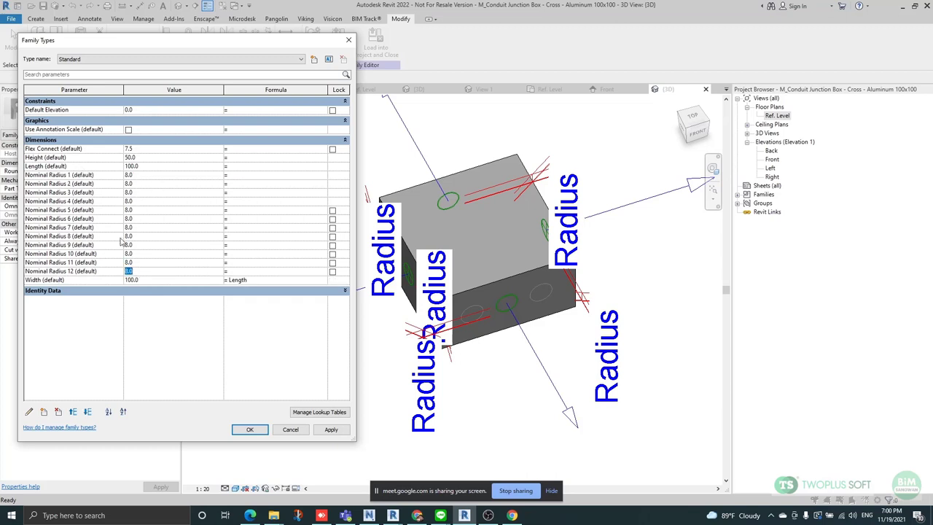
Move the Width parameter up the Dimensions group to sit between Length and Nominal Radius 1.
left_click(72, 281)
left_click(72, 413)
left_click(73, 413)
left_click(72, 413)
left_click(72, 412)
left_click(72, 413)
left_click(72, 412)
left_click(72, 413)
left_click(73, 413)
left_click(72, 412)
left_click(72, 413)
left_click(72, 413)
left_click(72, 412)
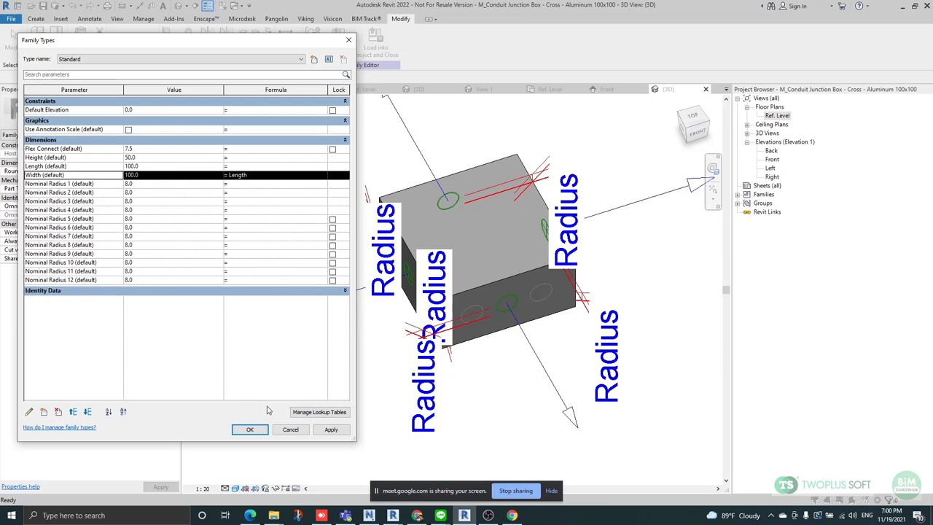
Lock the Nominal Radius 5 through Nominal Radius 12 parameters and apply the family type changes.
left_click(333, 220)
left_click(333, 227)
left_click(333, 237)
left_click(333, 245)
left_click(332, 254)
left_click(333, 262)
left_click(332, 271)
left_click(332, 280)
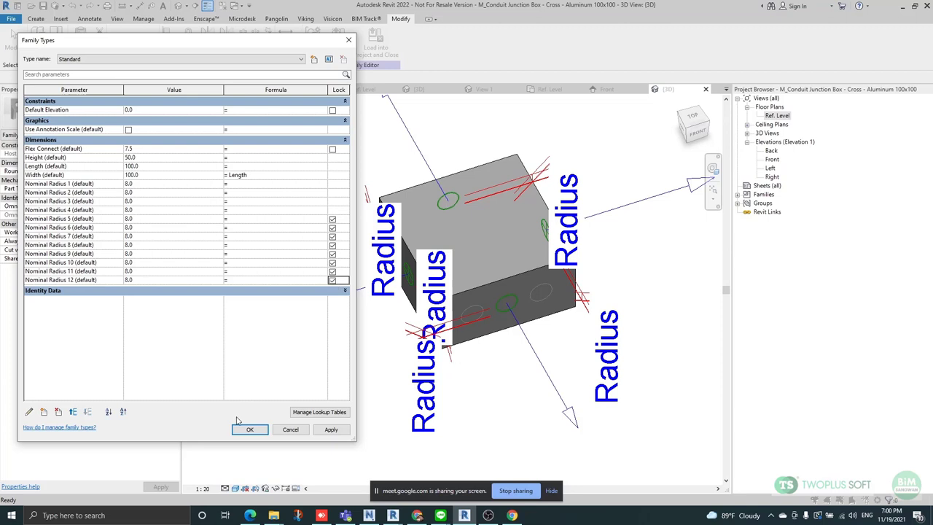
left_click(332, 430)
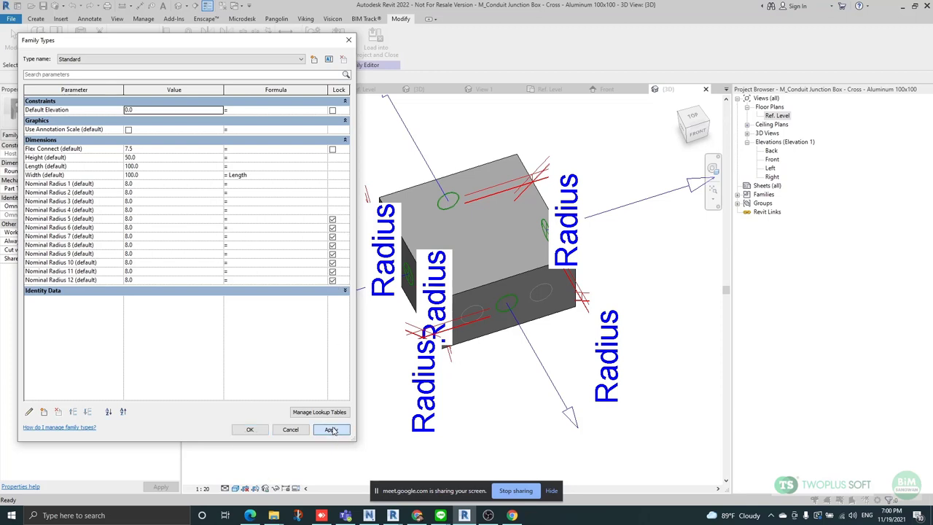
left_click(249, 429)
Examine the box's knockouts and the existing connector on its back side in the 3D view.
scroll(245, 252, "down", 2)
middle_click_drag(325, 350, 359, 337, "shift")
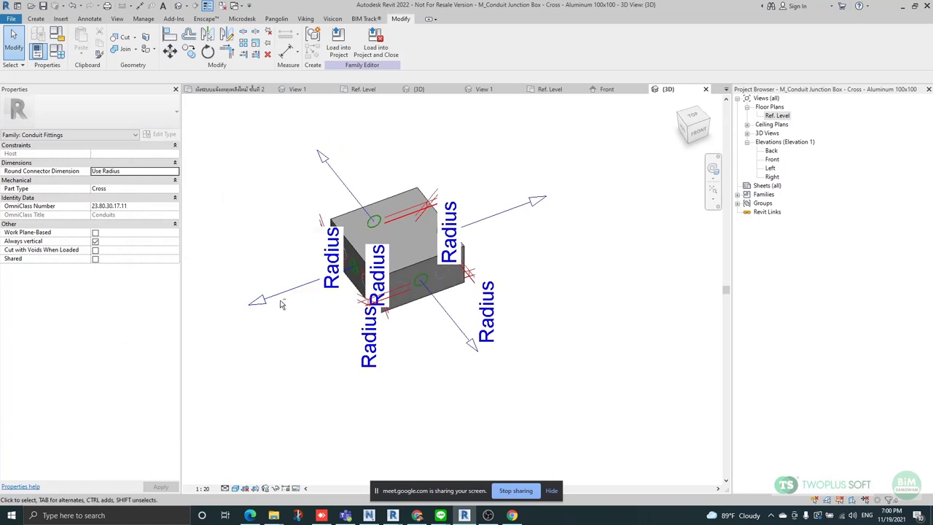
middle_click_drag(283, 312, 314, 296, "shift")
scroll(436, 225, "up", 2)
scroll(425, 277, "down", 1)
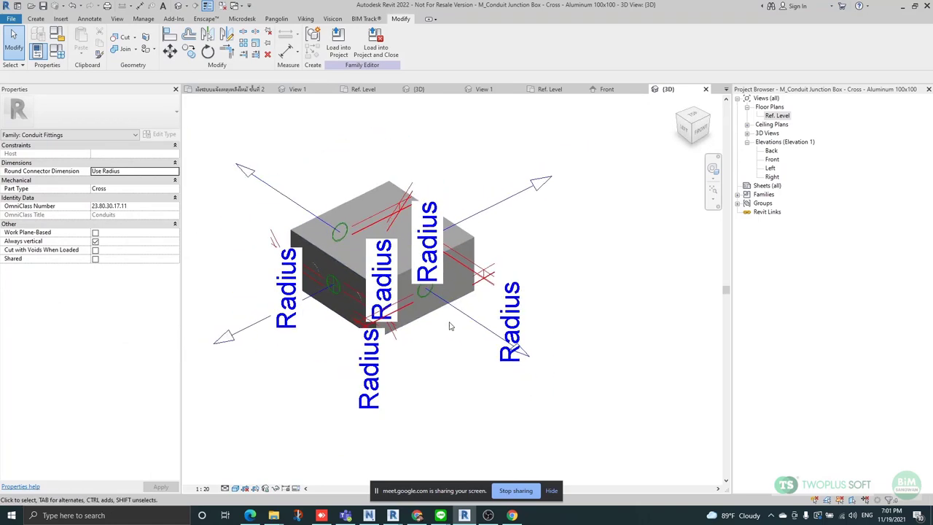
middle_click_drag(437, 318, 459, 324, "shift")
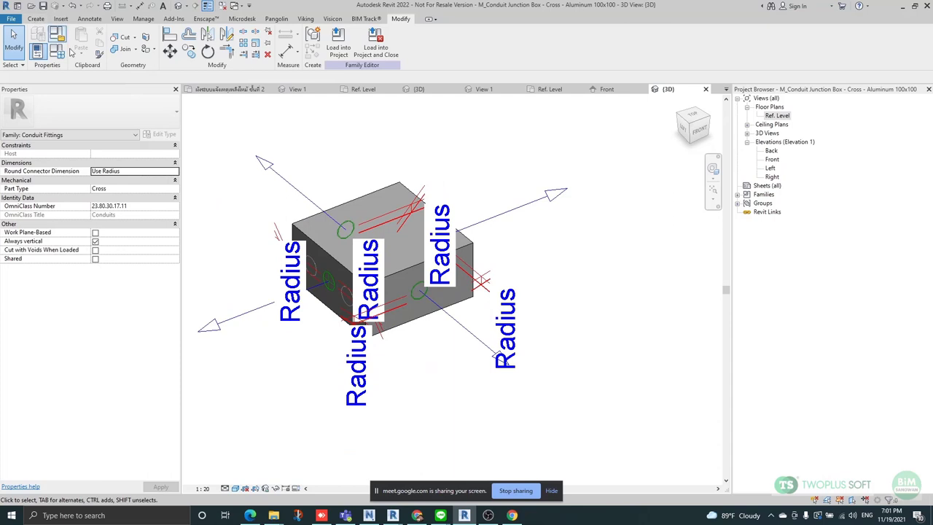
left_click(276, 172)
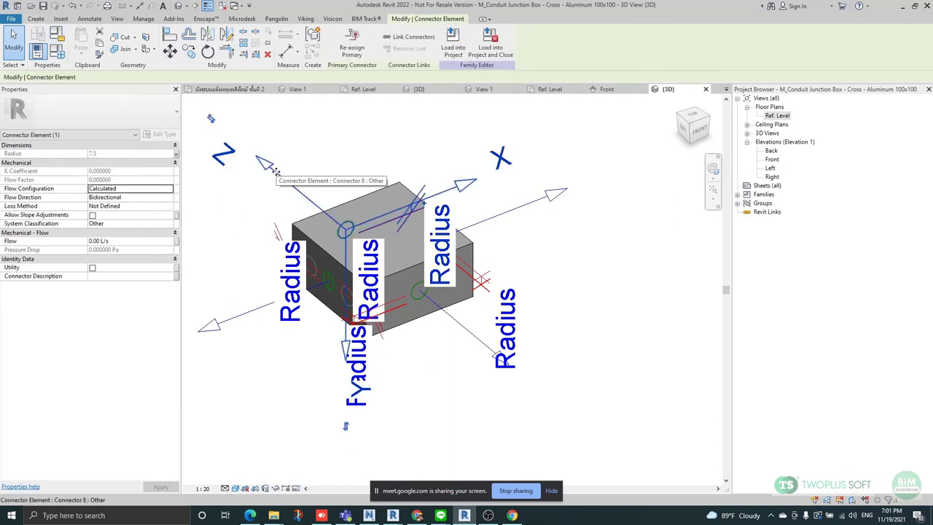
left_click(320, 153)
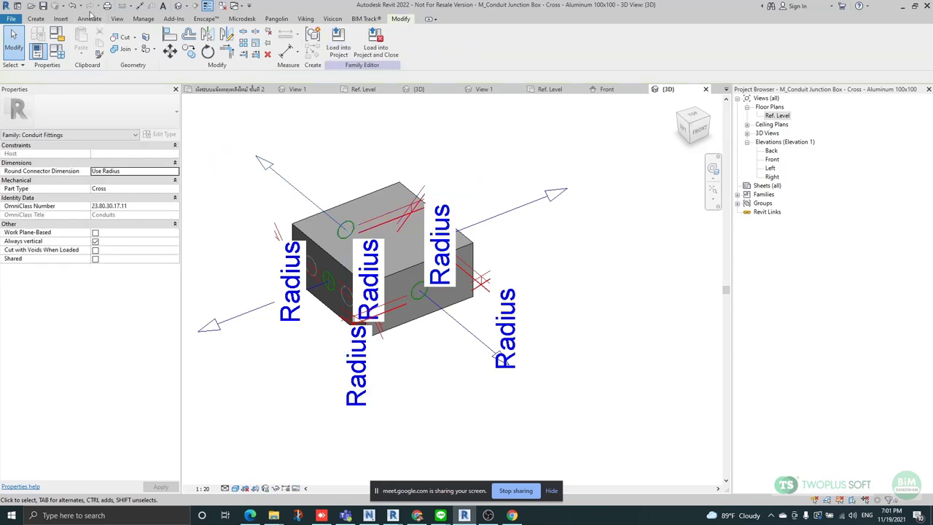
Start placing individual conduit connectors on faces, with the 3D view set to Medium detail and wireframe display.
left_click(36, 19)
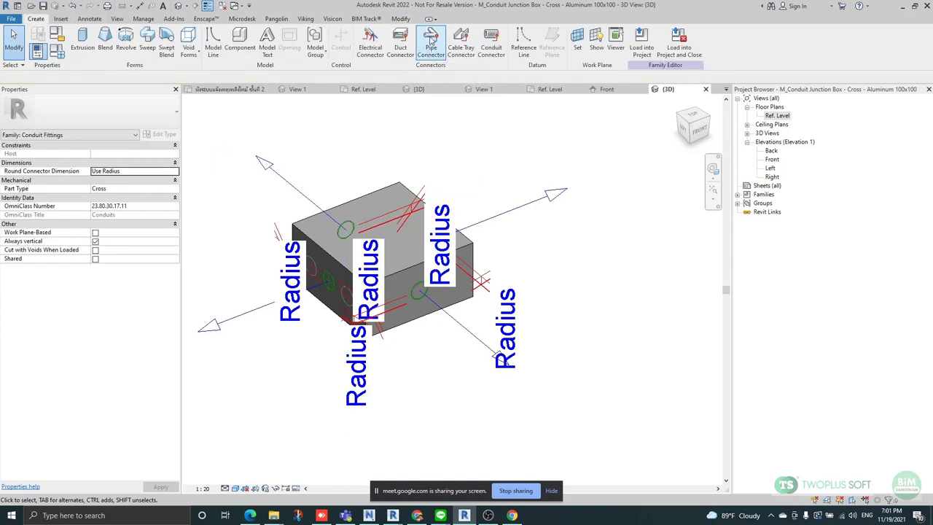
left_click(492, 51)
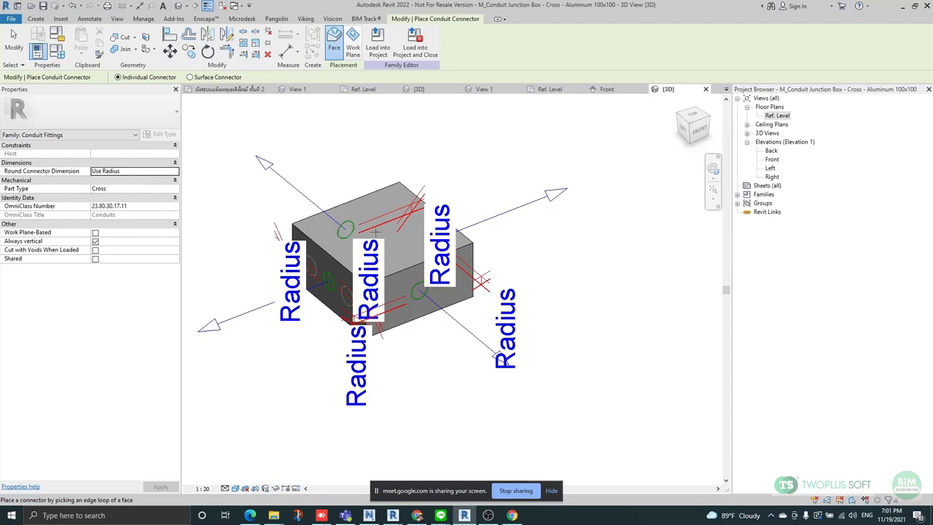
scroll(405, 275, "up", 5)
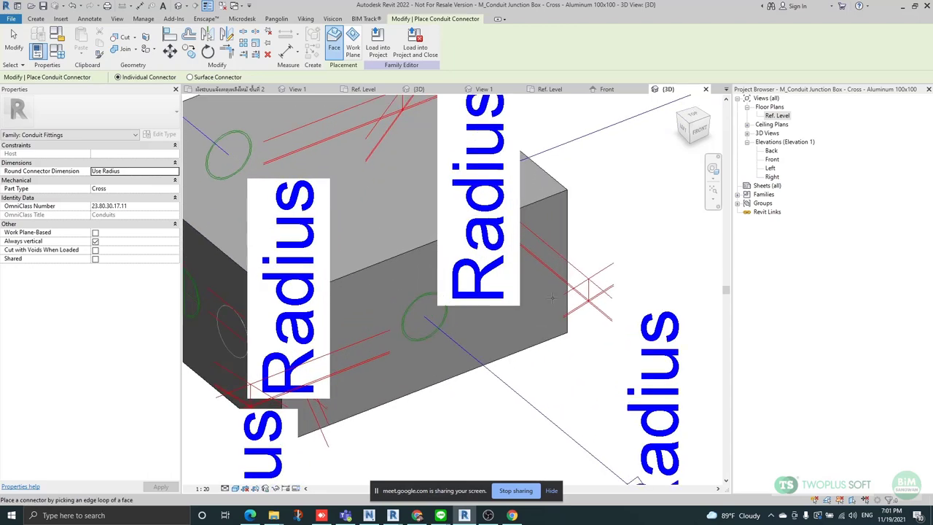
middle_click_drag(523, 271, 478, 281, "shift")
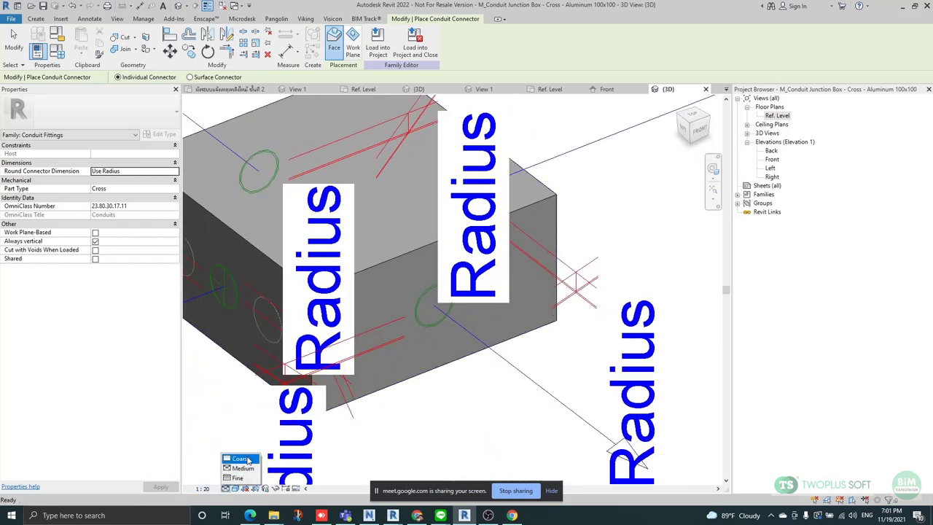
left_click(244, 468)
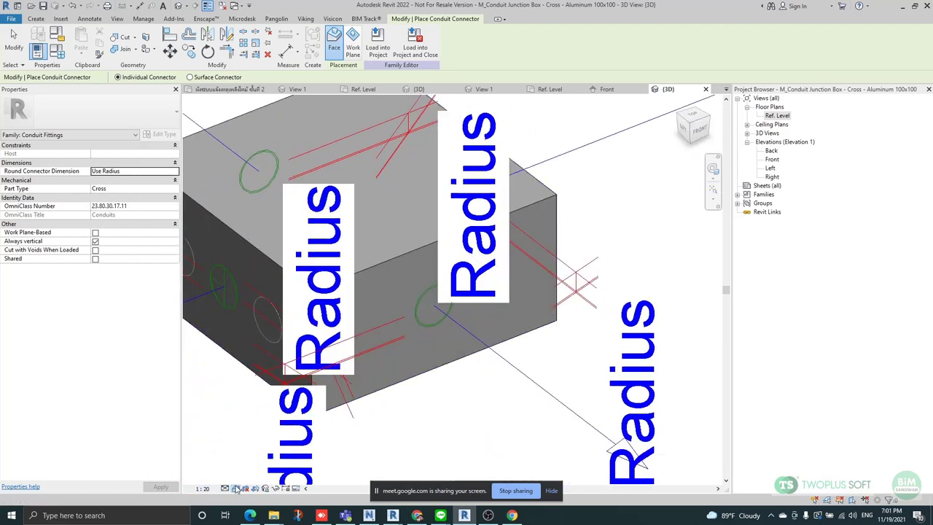
left_click(235, 489)
left_click(254, 439)
Place conduit connectors on the eight remaining knockout faces, two on each side of the box, and end the command.
middle_click_drag(531, 290, 391, 307, "shift")
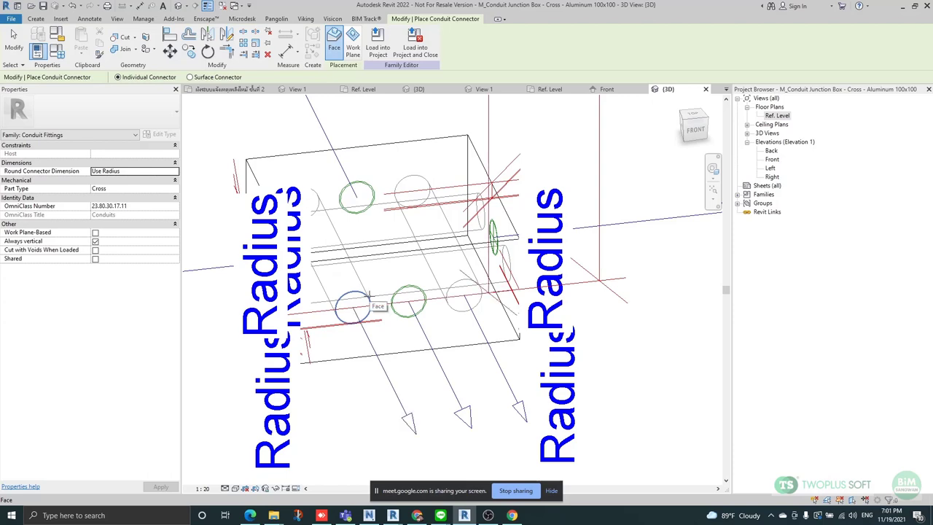
scroll(391, 307, "down", 2)
middle_click_drag(391, 307, 423, 325, "shift")
scroll(422, 326, "up", 4)
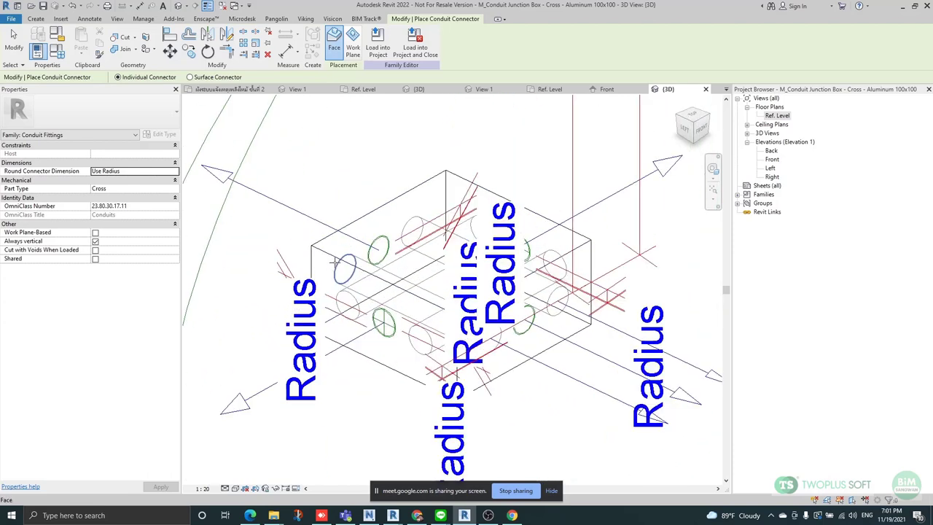
scroll(319, 235, "down", 2)
middle_click_drag(452, 226, 423, 224, "shift")
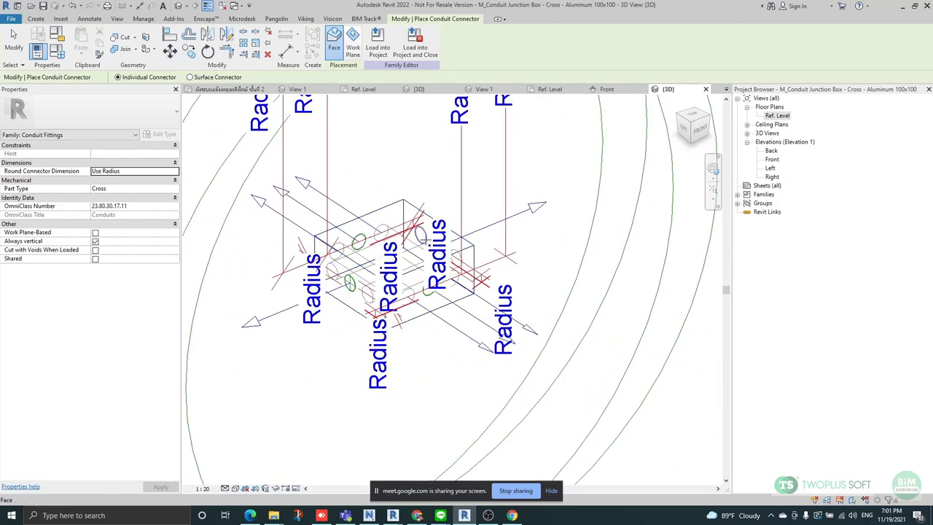
scroll(422, 223, "up", 1)
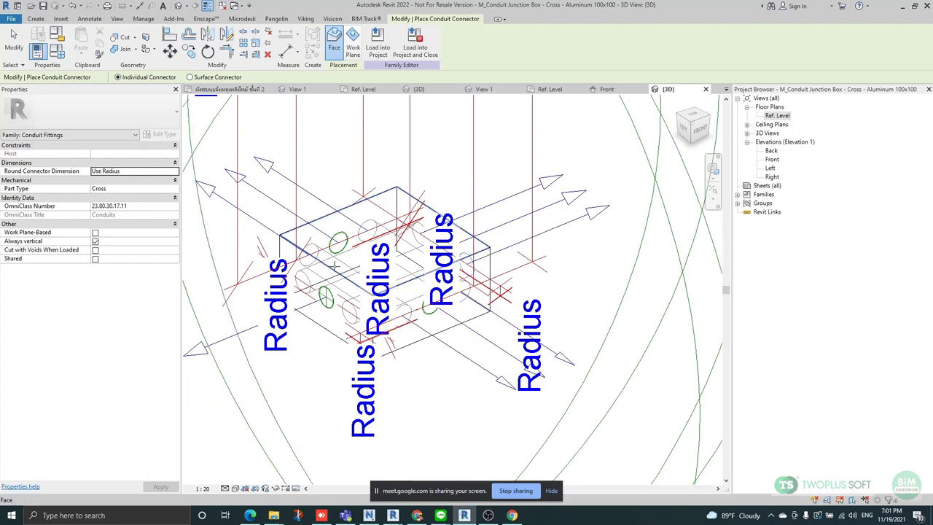
scroll(327, 269, "up", 2)
scroll(363, 337, "down", 5)
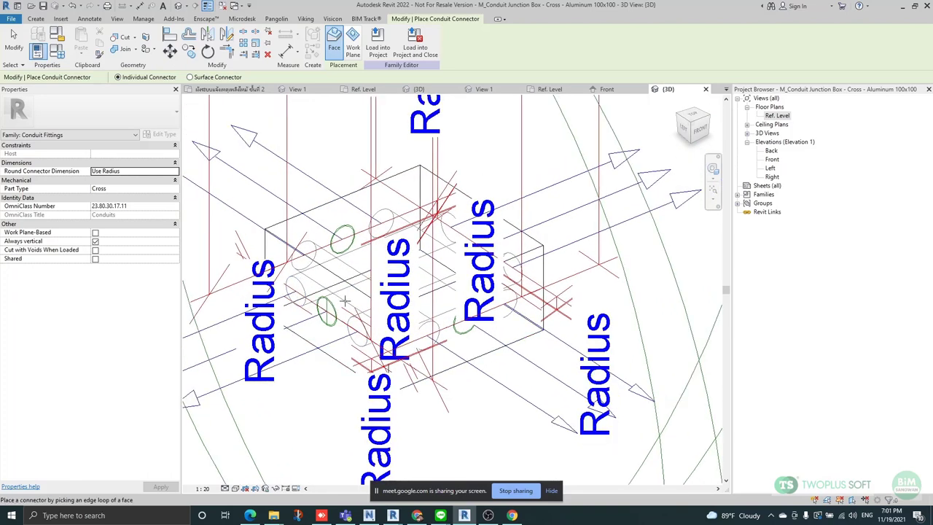
key("Escape")
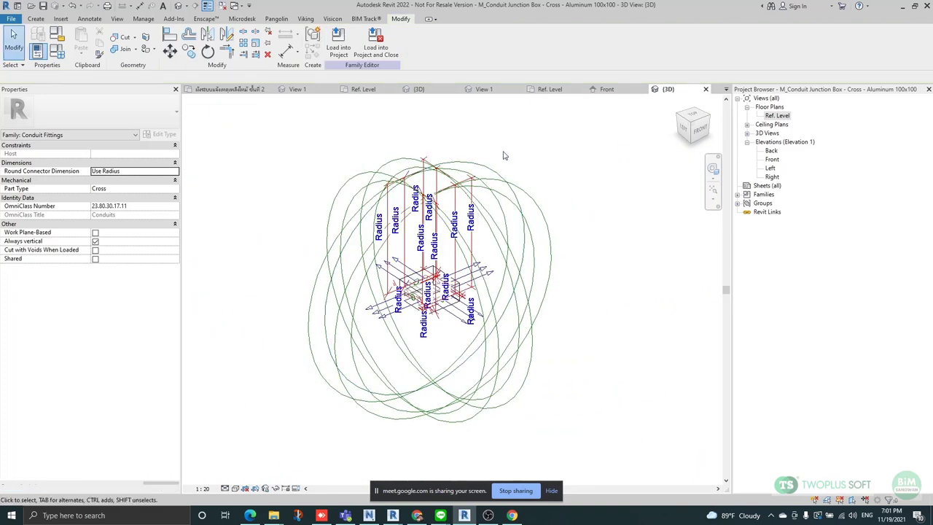
Select the eight 300 radius conduit connectors around the junction box and set their radius to 8.
middle_click_drag(478, 364, 478, 271, "shift")
left_click_drag(535, 126, 286, 216)
middle_click_drag(685, 204, 530, 235, "shift")
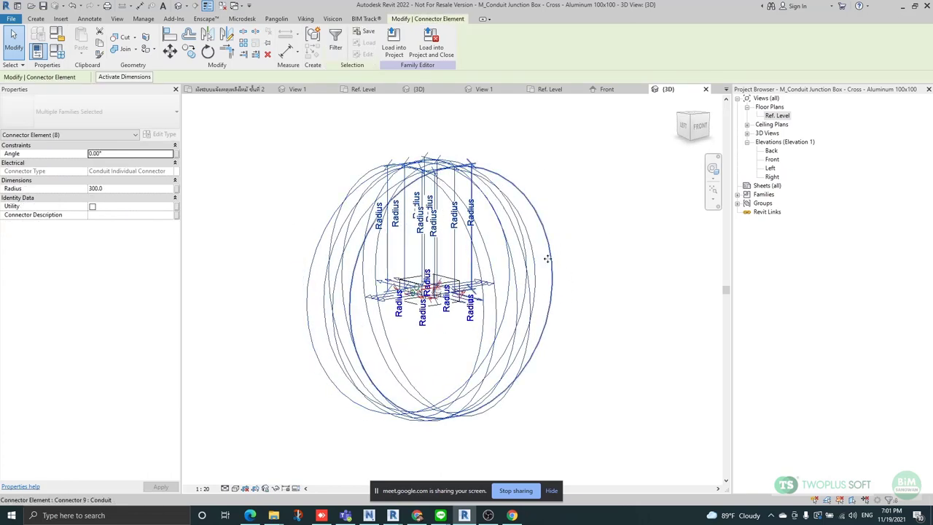
left_click(163, 189)
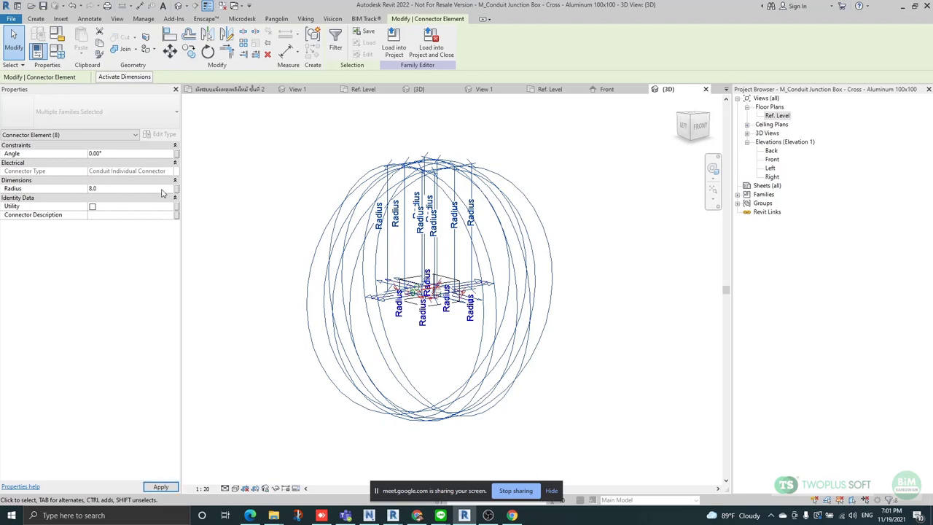
scroll(435, 286, "up", 4)
middle_click_drag(575, 318, 569, 378, "shift")
left_click(631, 335)
middle_click_drag(354, 334, 334, 321)
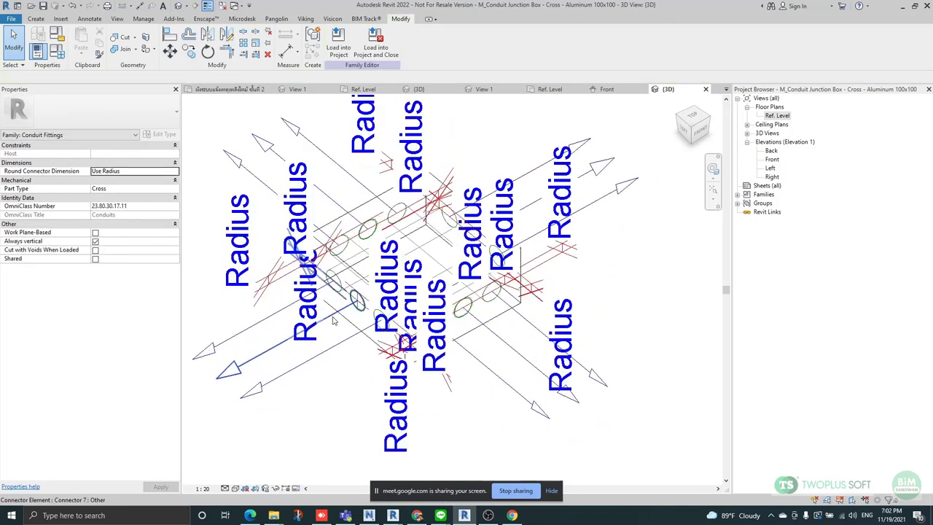
Set the 3D view's scale to 1:10.
left_click(202, 488)
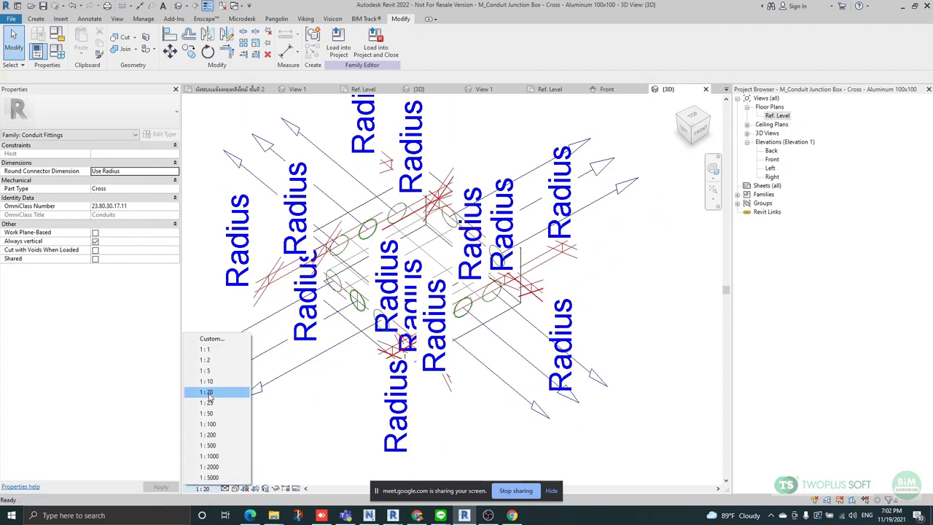
left_click(209, 394)
left_click(206, 488)
left_click(209, 383)
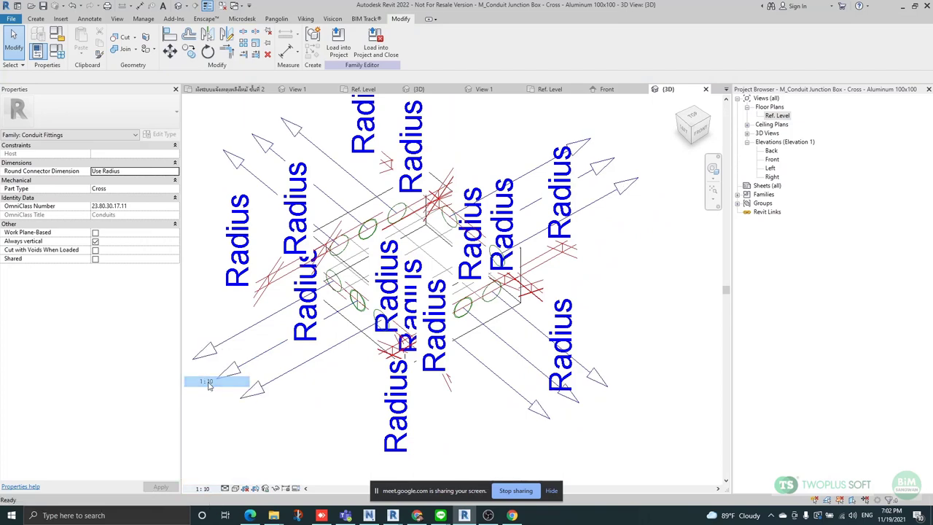
Compare the properties of an outer conduit connector and the middle connector on the junction box's front face.
middle_click_drag(466, 369, 449, 340, "shift")
scroll(481, 334, "up", 2)
middle_click_drag(561, 315, 579, 398, "shift")
scroll(466, 292, "down", 2)
middle_click_drag(478, 314, 506, 304, "shift")
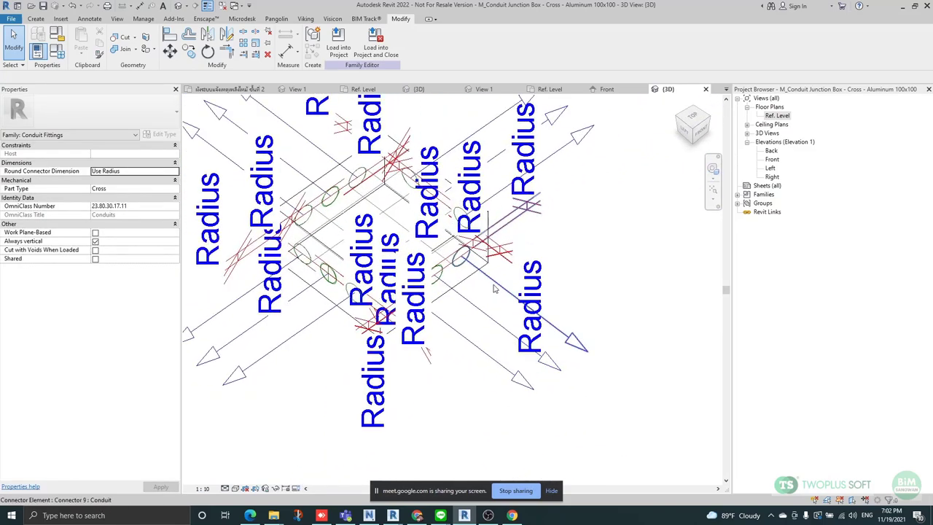
left_click(493, 290)
middle_click_drag(691, 329, 650, 330, "shift")
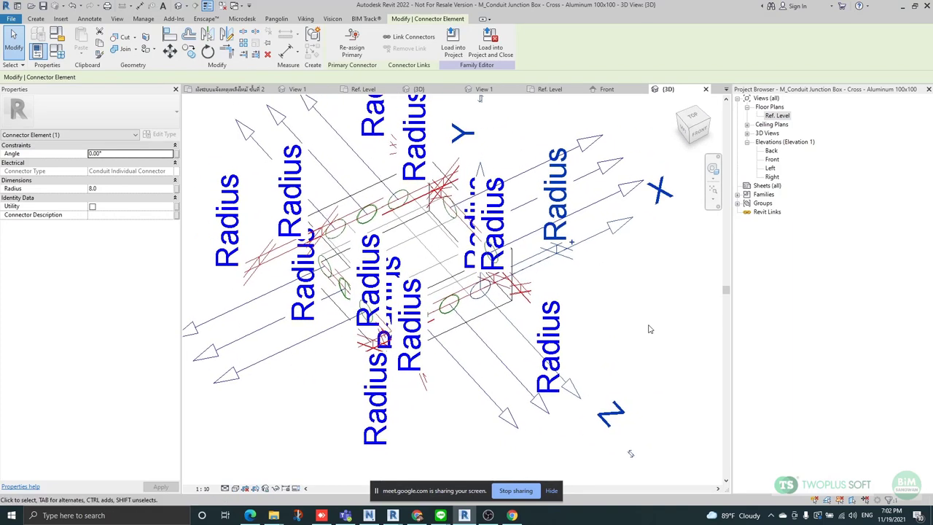
left_click(626, 311)
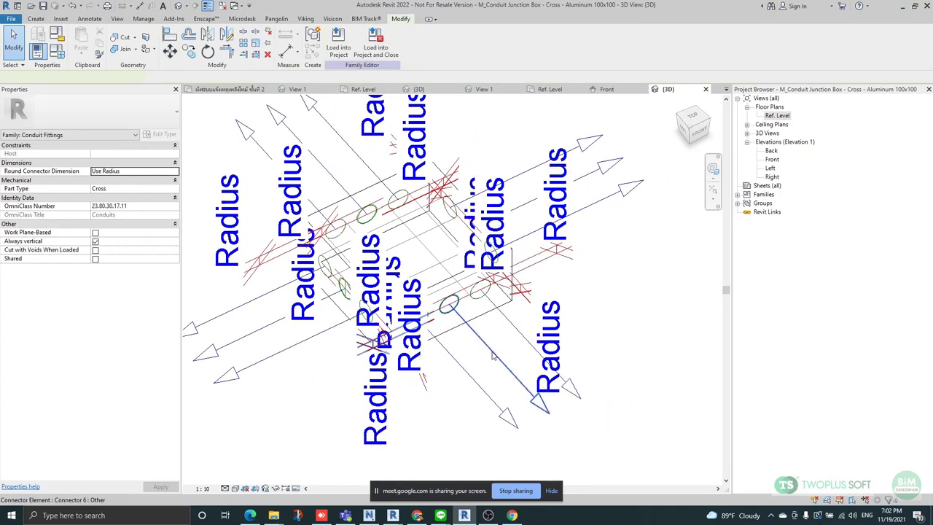
left_click(495, 352)
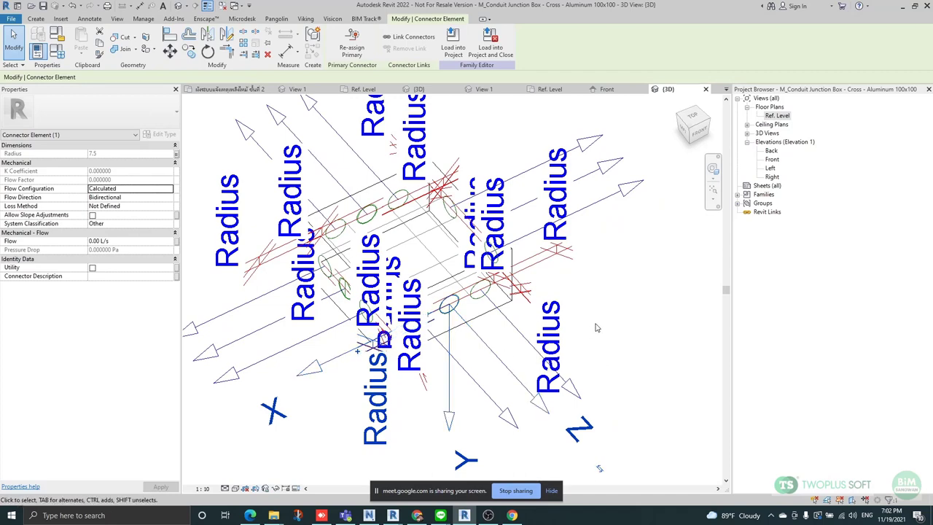
key("Escape")
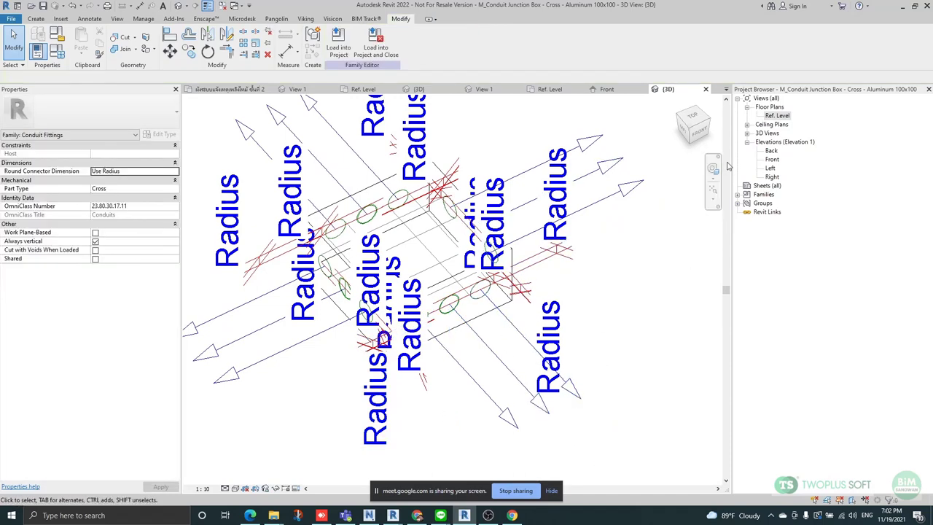
Look at the box from the top and check the properties of the outer conduit connectors on all four sides.
left_click(694, 120)
scroll(471, 196, "down", 5)
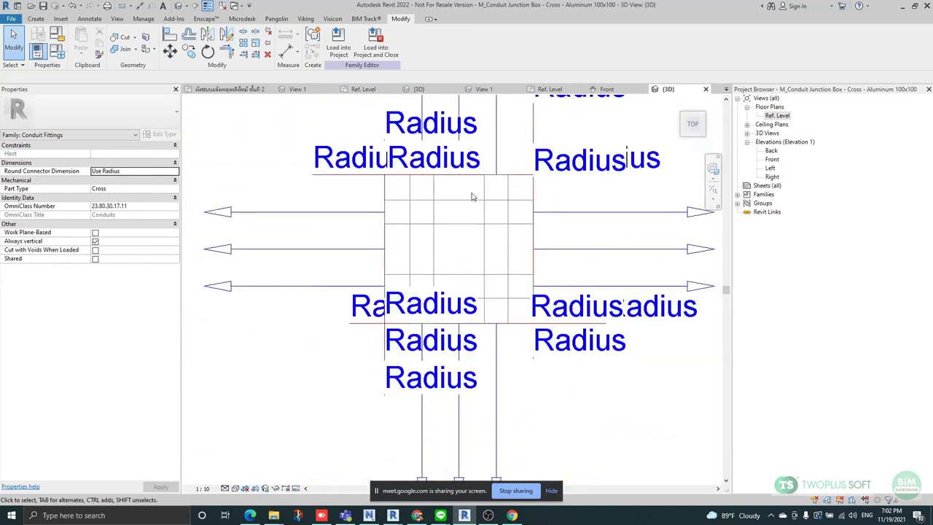
scroll(471, 318, "up", 2)
left_click(504, 306)
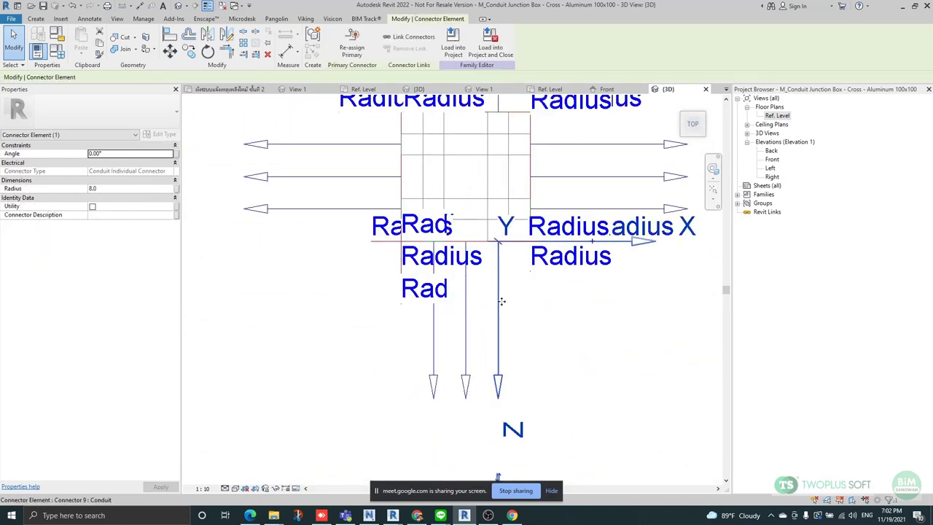
scroll(477, 328, "down", 2)
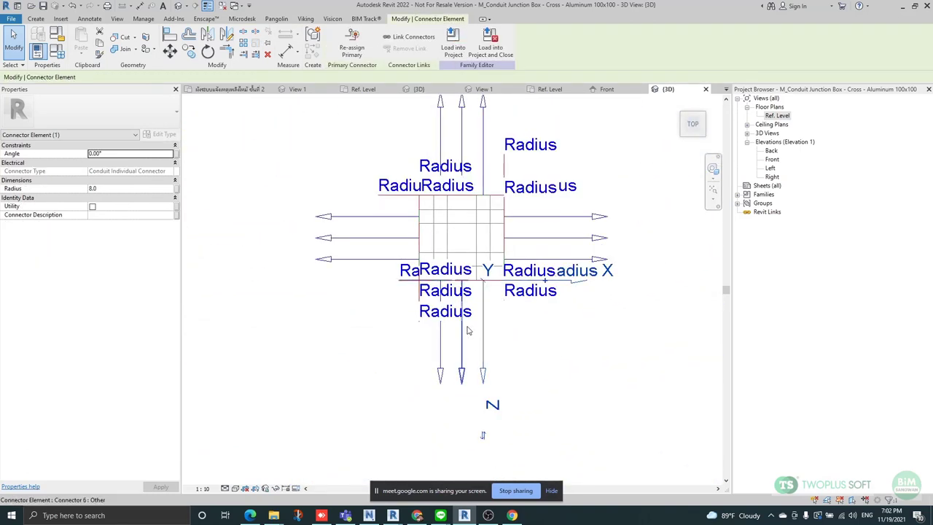
left_click(539, 330)
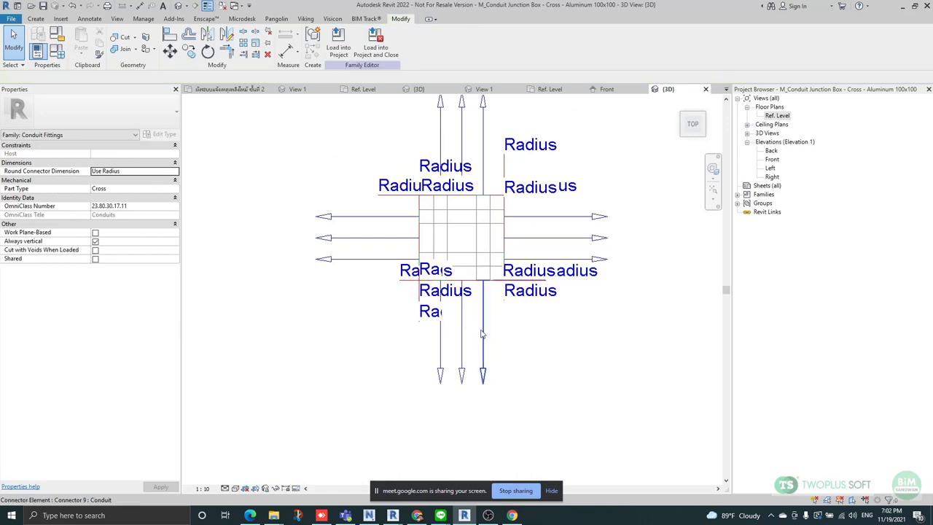
left_click(440, 339)
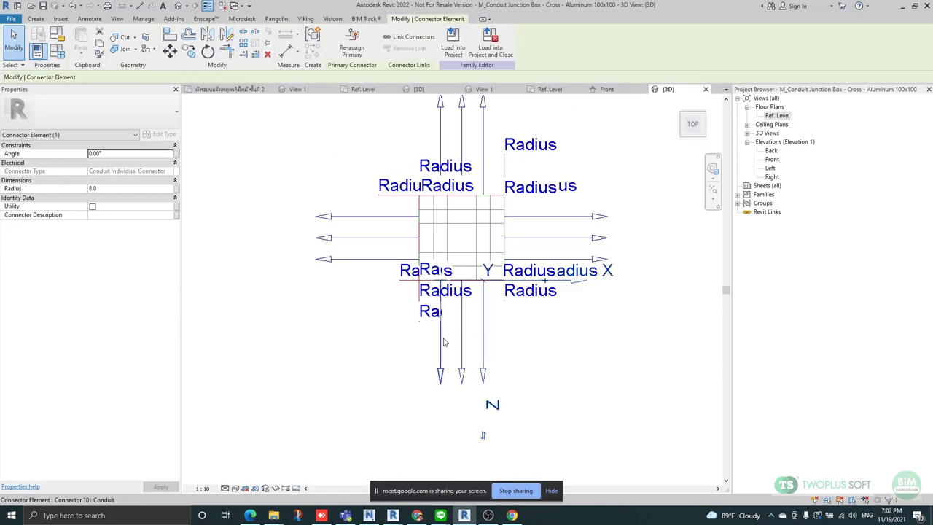
left_click(385, 260)
left_click(372, 217)
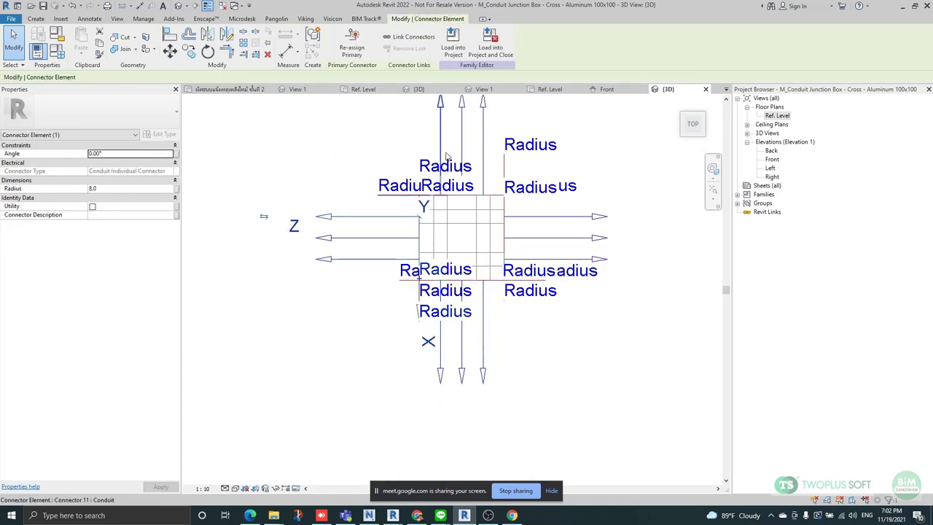
left_click(442, 145)
left_click(483, 146)
left_click(532, 217)
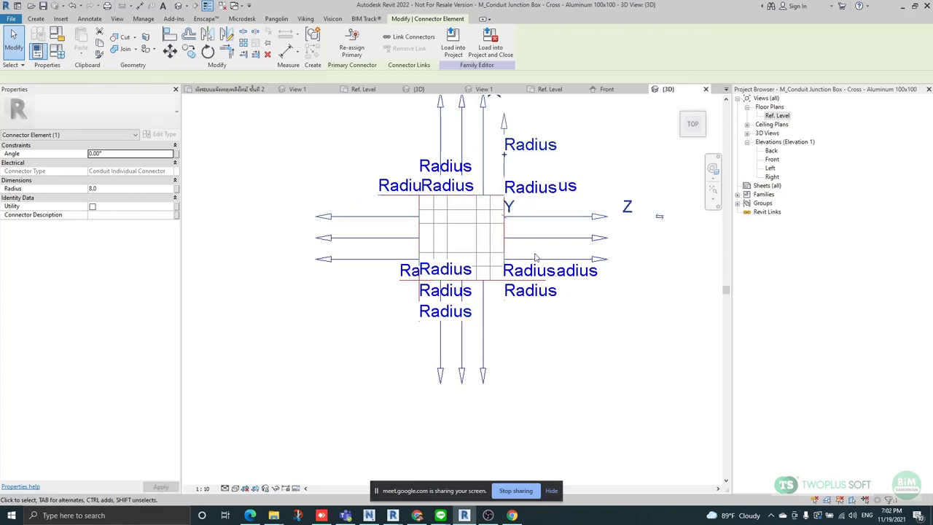
left_click(535, 261)
left_click(552, 386)
Associate the radius of the front face's right-hand conduit connector with the family parameter Nominal Radius 5.
left_click(484, 340)
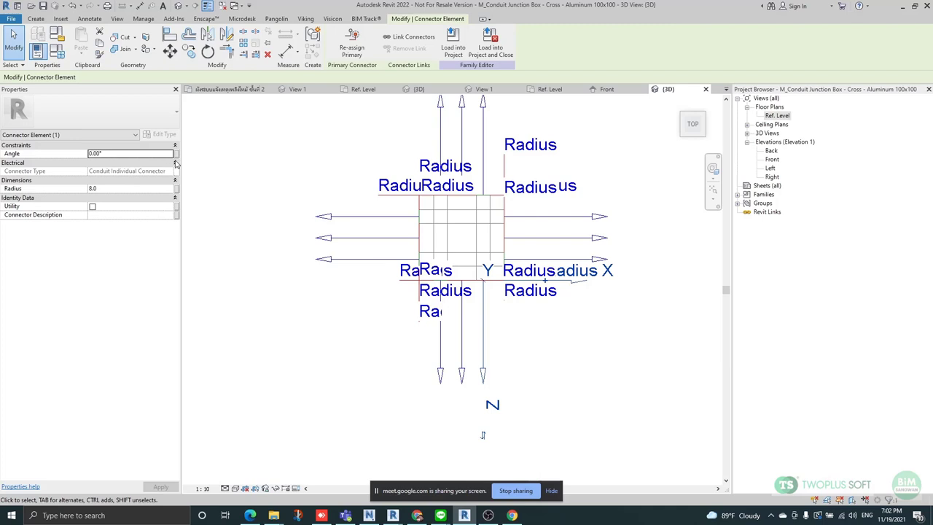
left_click(176, 190)
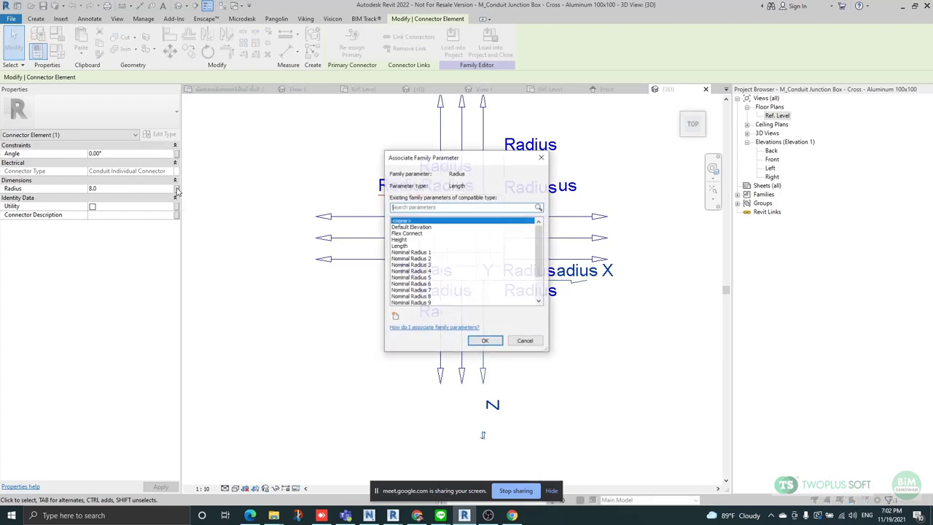
left_click(428, 277)
left_click(487, 341)
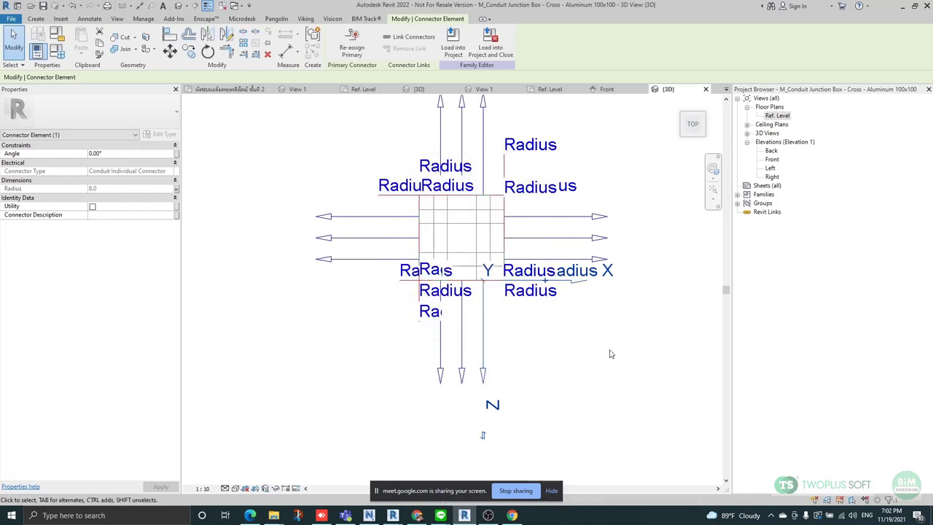
Associate the radius of the front face's left-hand conduit connector with the family parameter Nominal Radius 6.
left_click(463, 327)
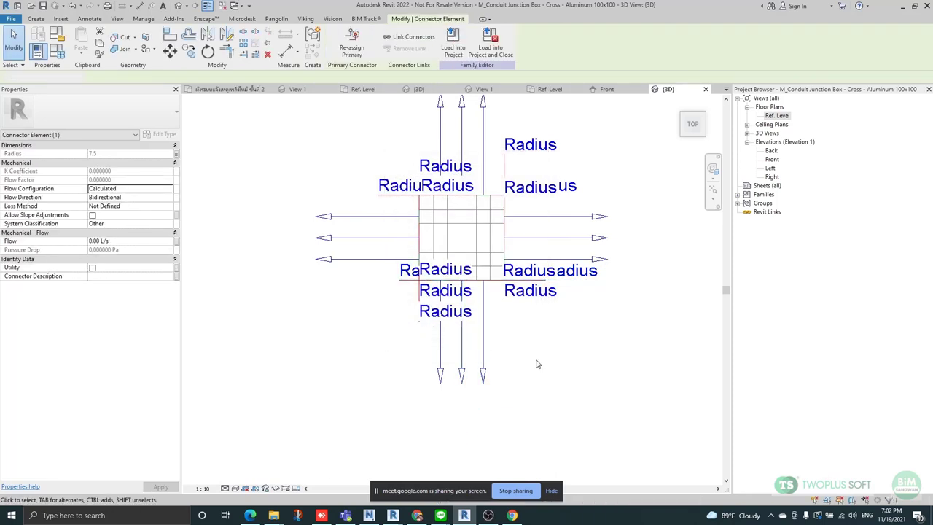
key("Escape")
left_click(441, 352)
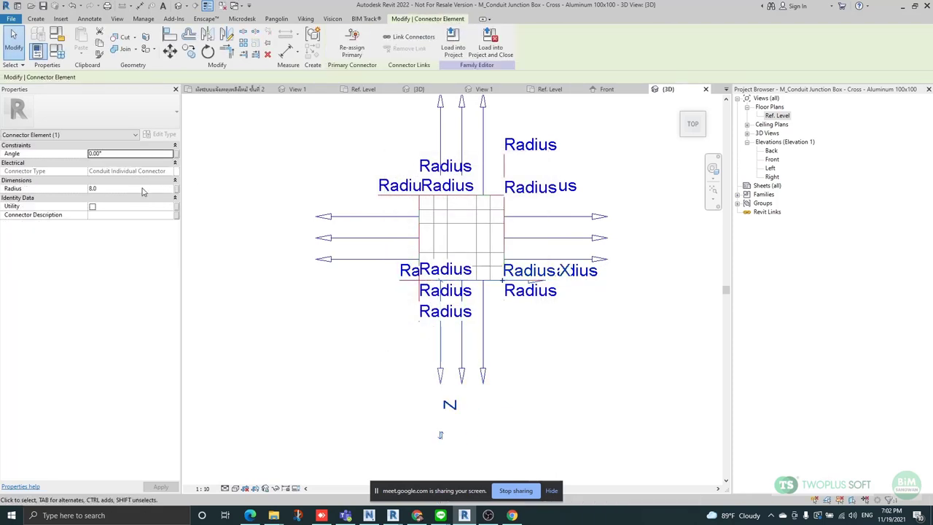
left_click(176, 190)
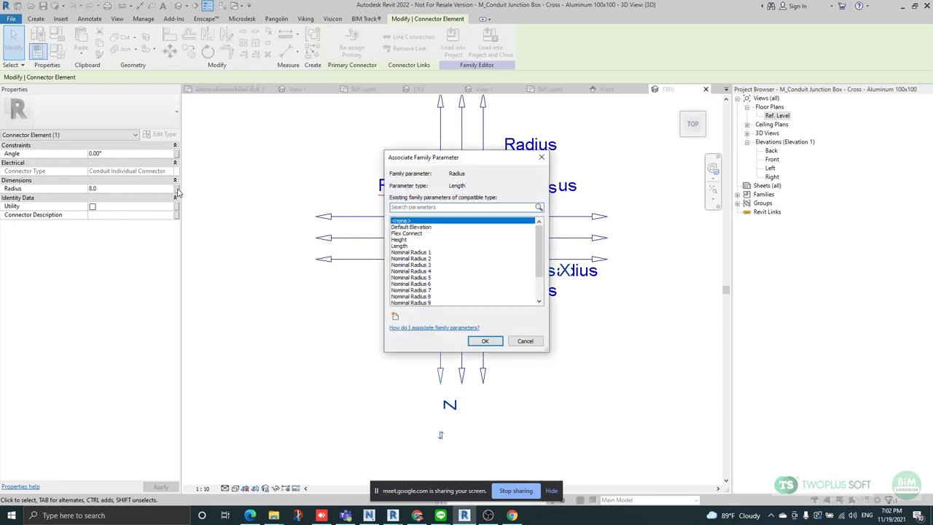
left_click(429, 284)
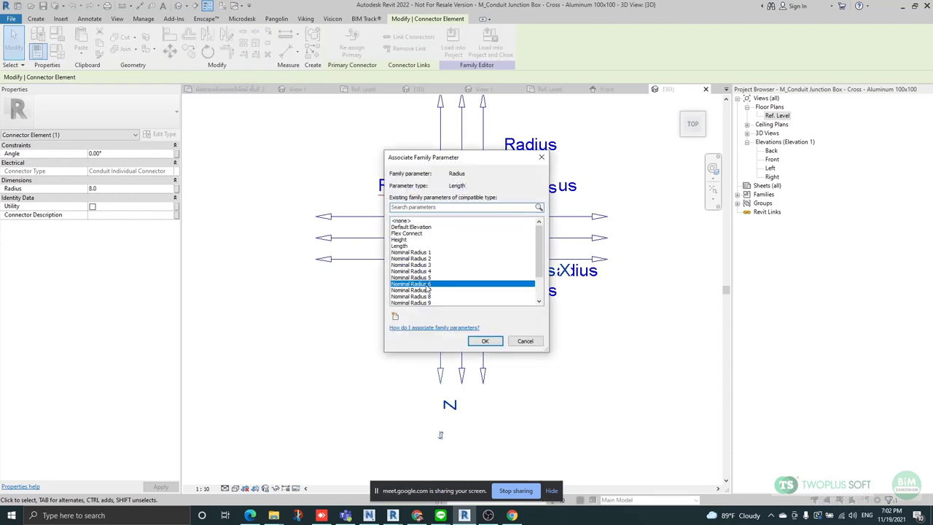
left_click(485, 341)
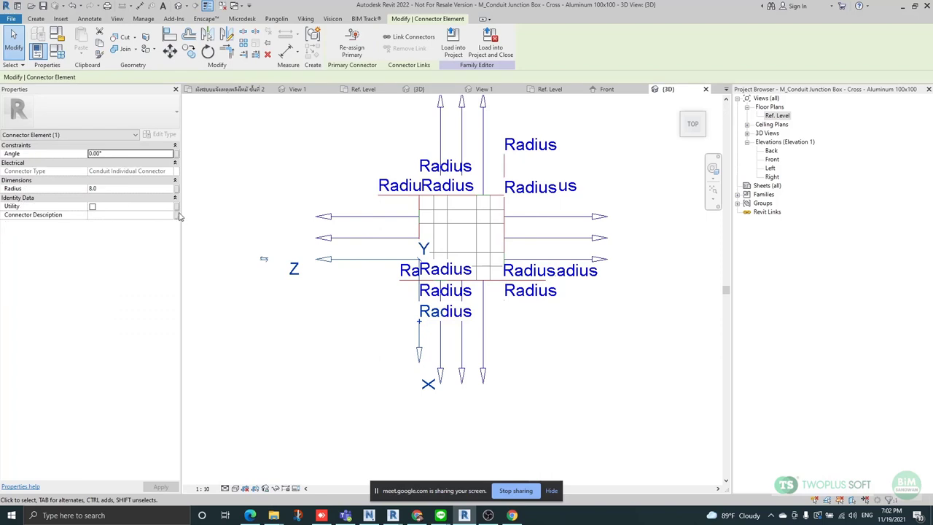
Associate the radii of the left face's outer conduit connectors with Nominal Radius 7 for the front one and Nominal Radius 8 for the rear one.
left_click(175, 190)
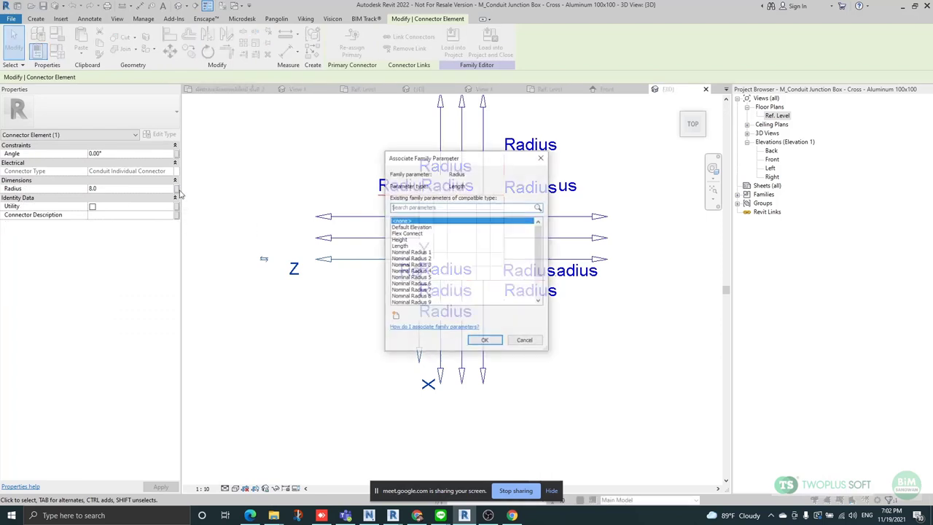
left_click(422, 290)
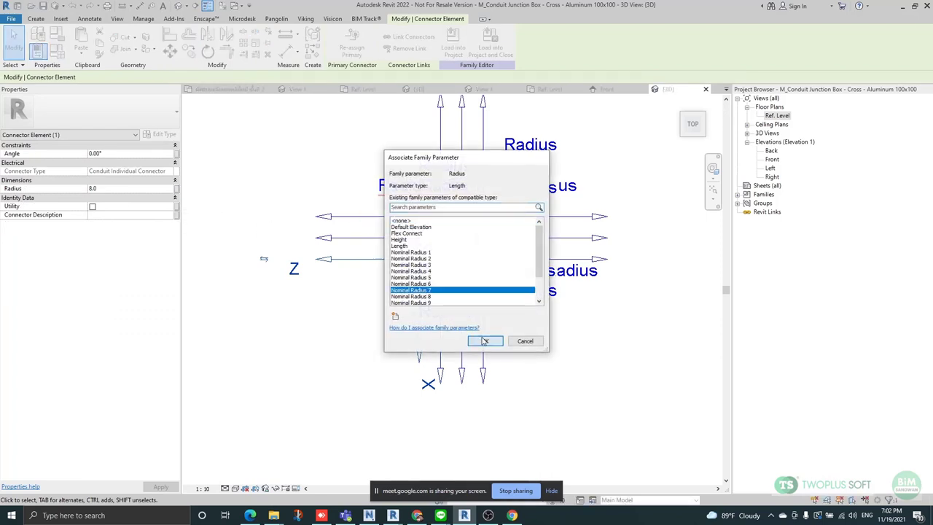
left_click(485, 341)
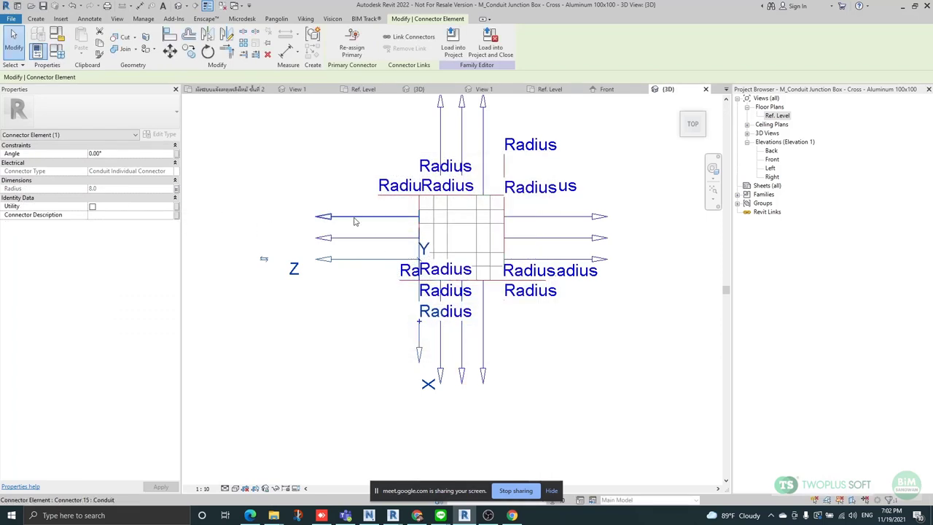
left_click(179, 189)
left_click(429, 297)
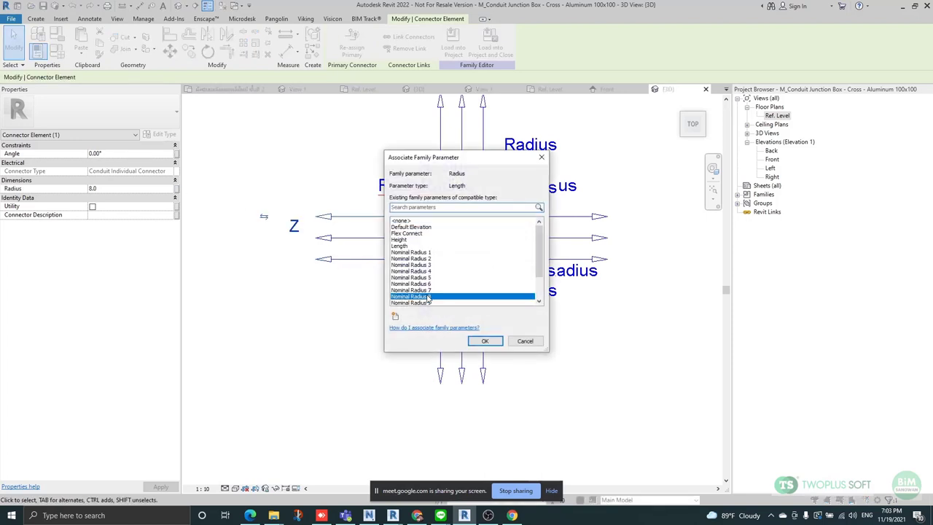
left_click(487, 342)
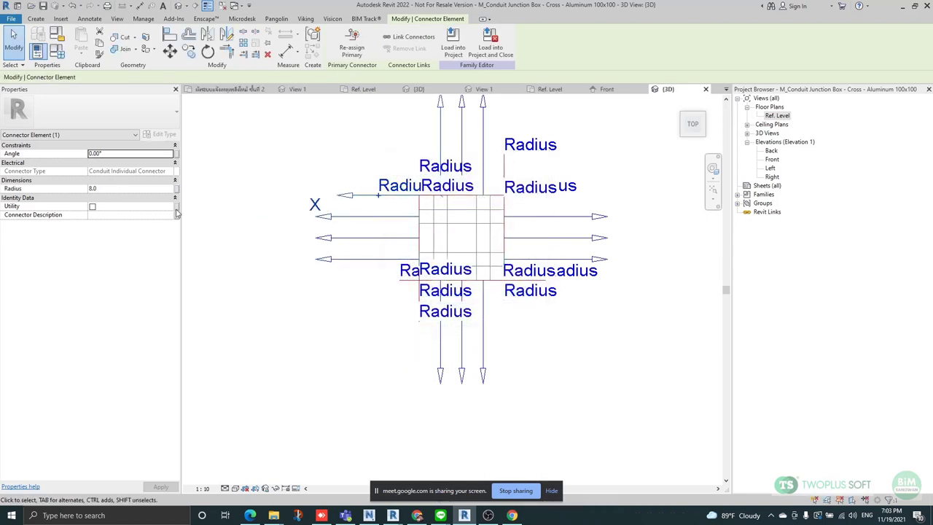
Associate the radii of the back face's outer conduit connectors with Nominal Radius 9 on the left and Nominal Radius 10 on the right.
left_click(179, 190)
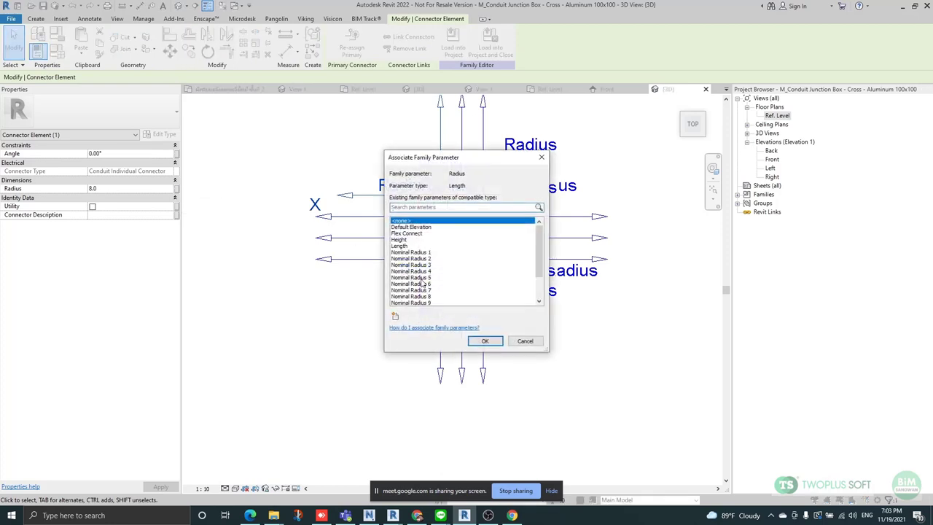
left_click(427, 302)
left_click(484, 341)
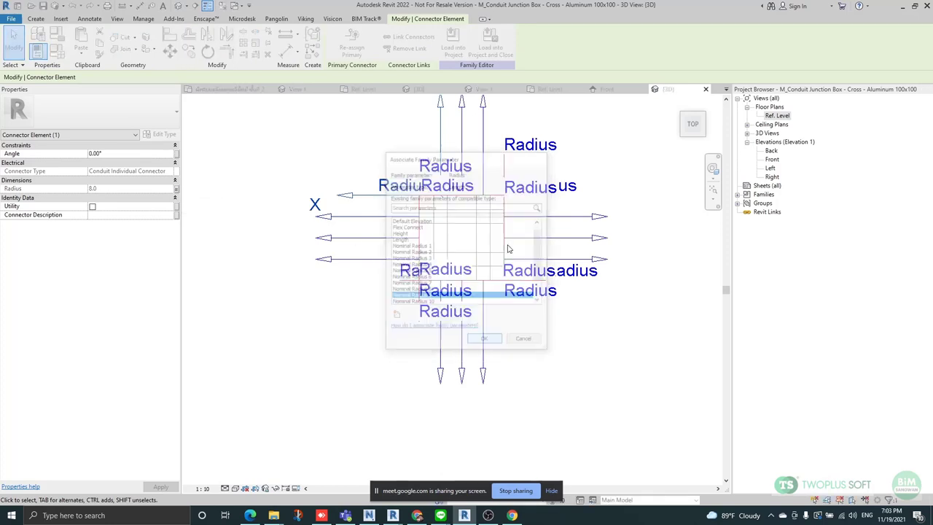
left_click(176, 189)
scroll(433, 291, "down", 2)
left_click(429, 294)
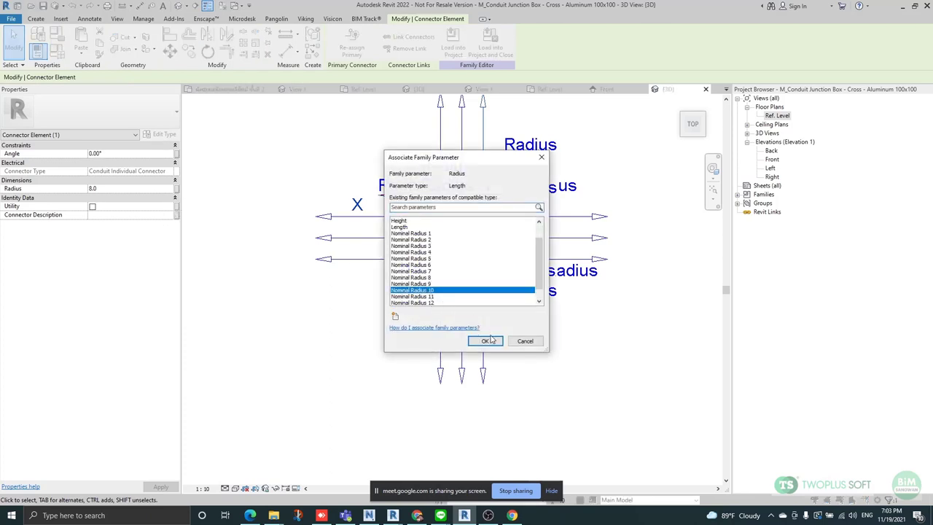
left_click(485, 341)
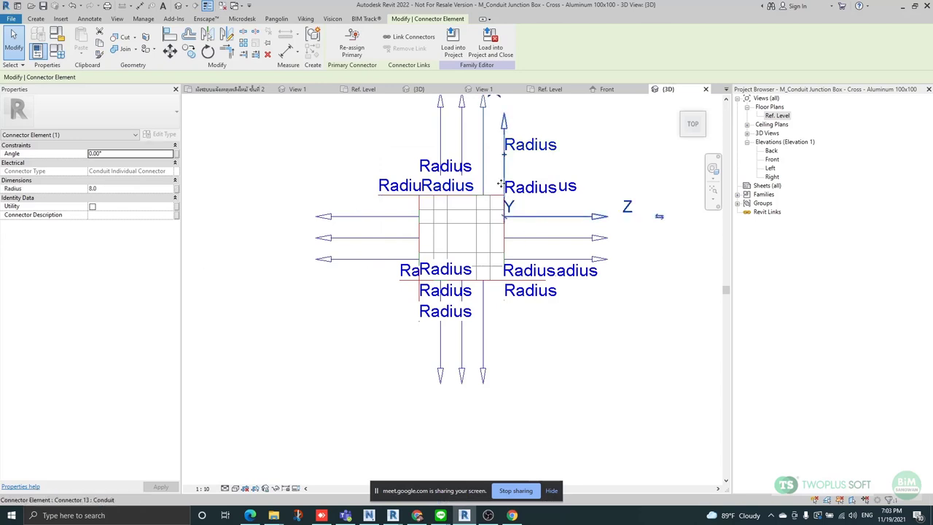
Associate the radii of the right face's outer conduit connectors with Nominal Radius 11 for the rear one and Nominal Radius 12 for the front one.
left_click(177, 189)
scroll(447, 299, "down", 1)
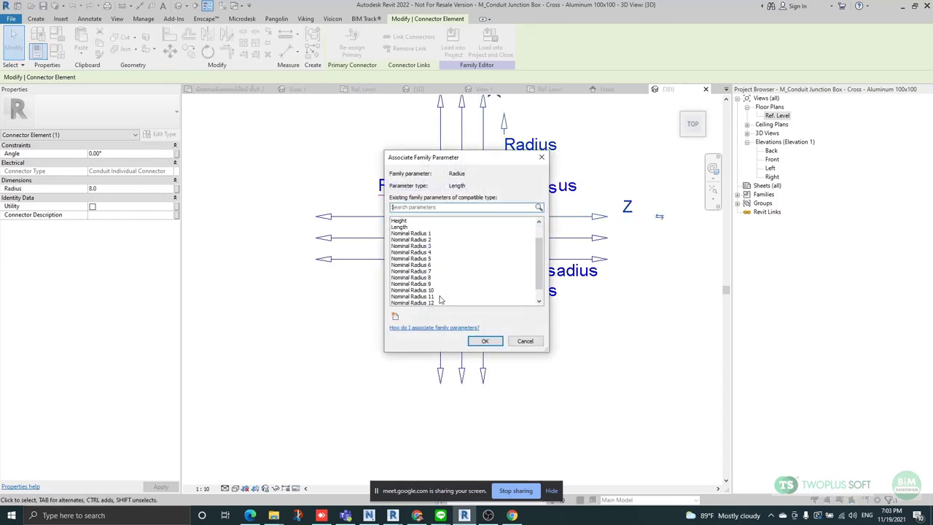
left_click(435, 296)
left_click(484, 342)
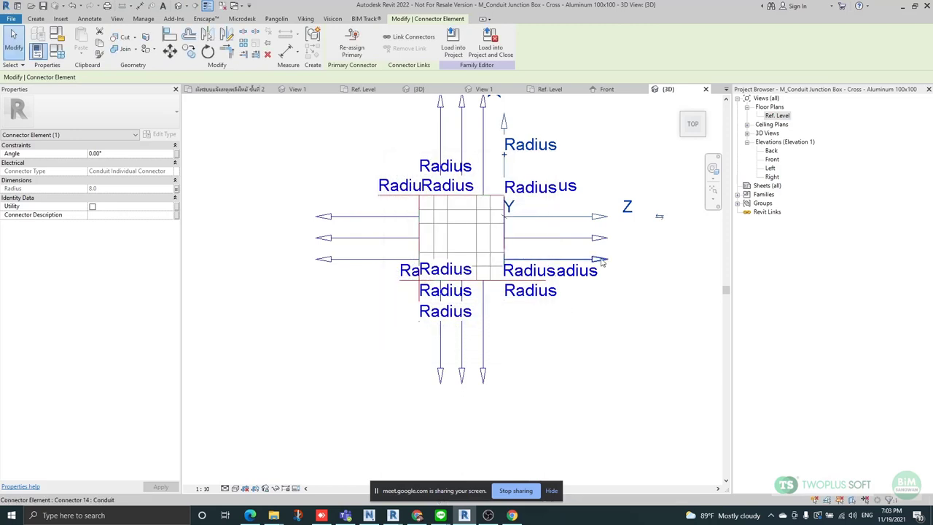
left_click(176, 190)
scroll(447, 297, "down", 3)
scroll(447, 297, "down", 1)
left_click(428, 291)
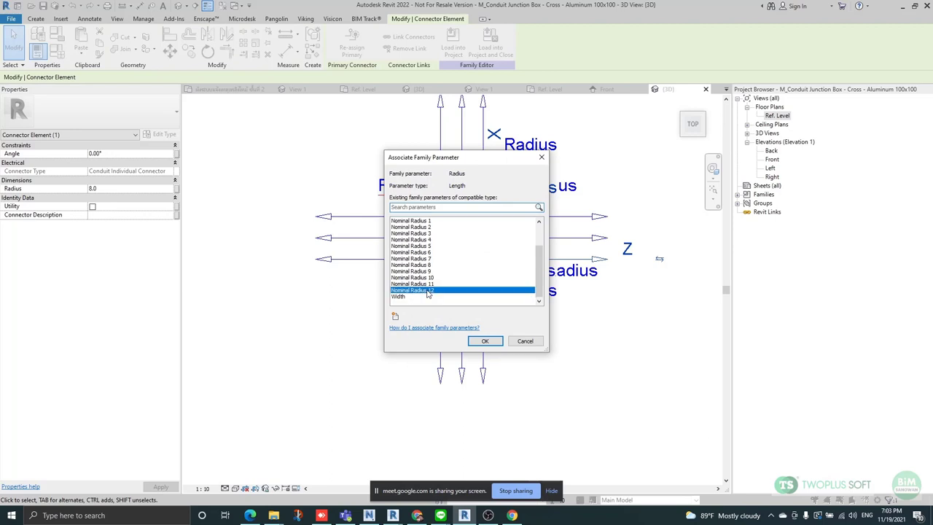
left_click(484, 342)
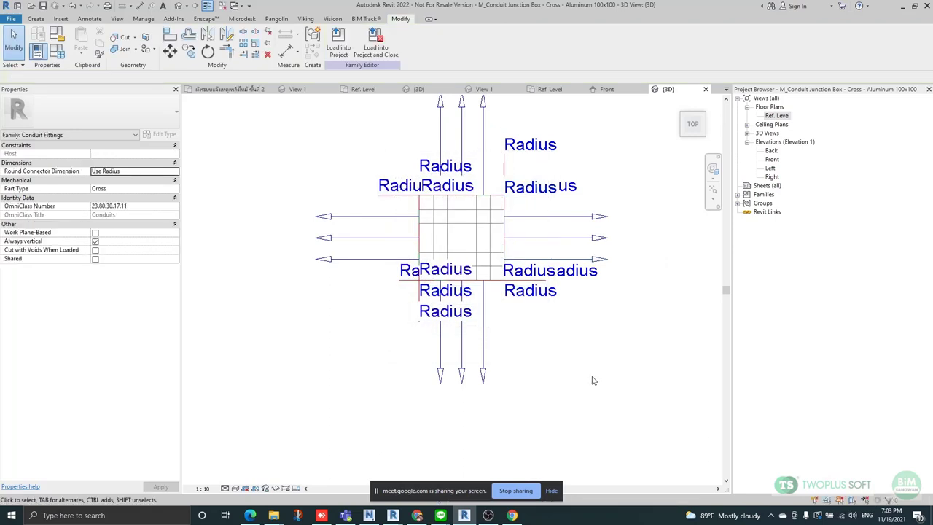
left_click(392, 202)
left_click(557, 248)
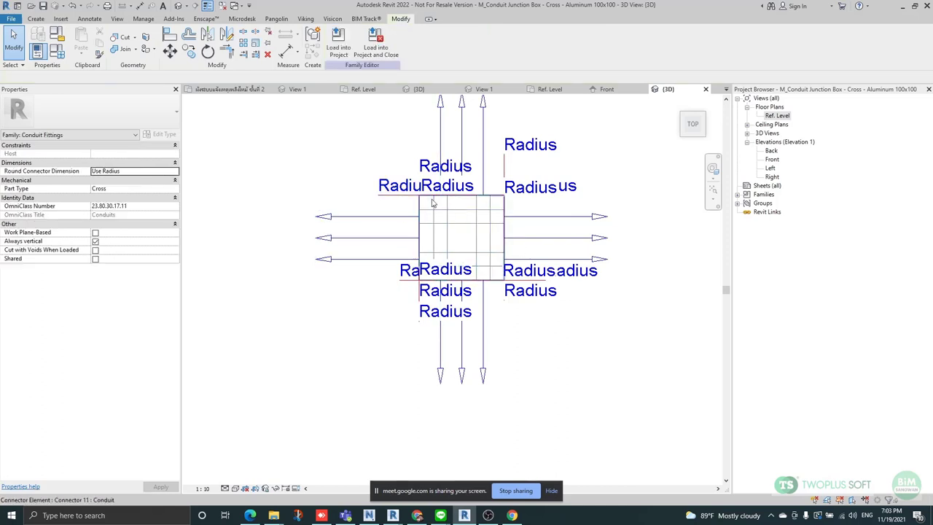
scroll(429, 240, "up", 2)
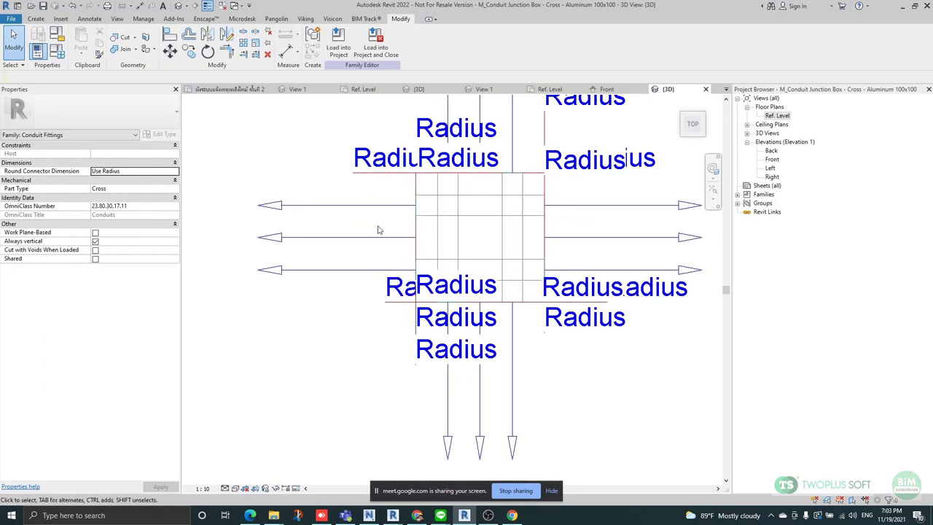
left_click(594, 241)
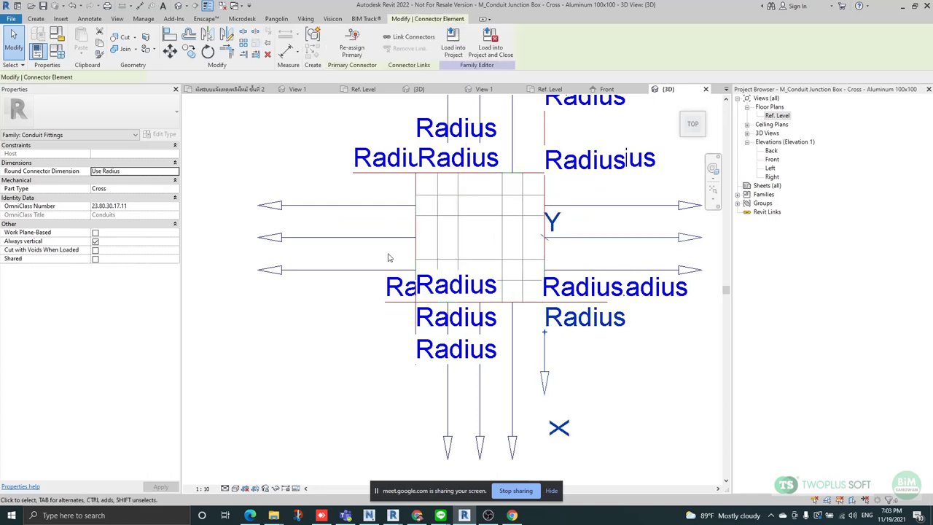
scroll(366, 261, "down", 2)
left_click(556, 372)
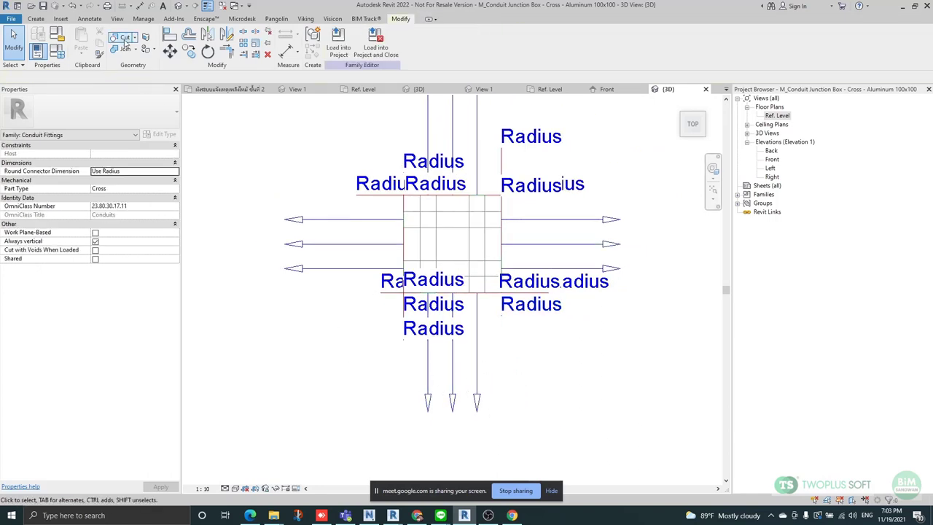
scroll(332, 252, "down", 1)
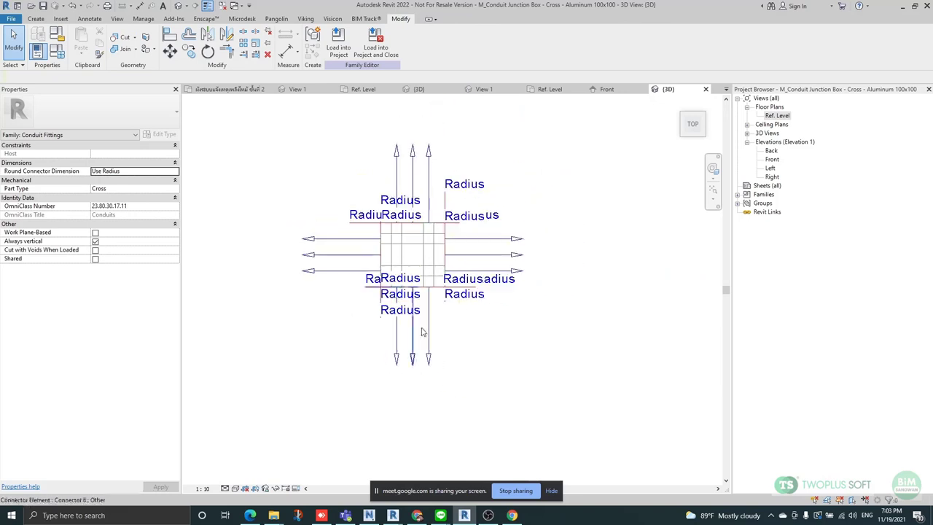
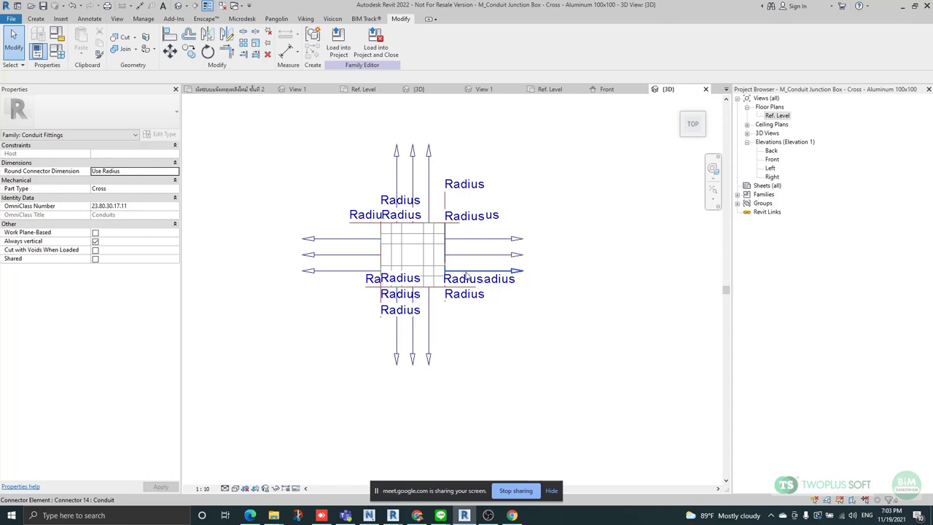
Place Domestic Hot Water pipe connectors on the outer circular faces around the junction box's four sides.
left_click(36, 19)
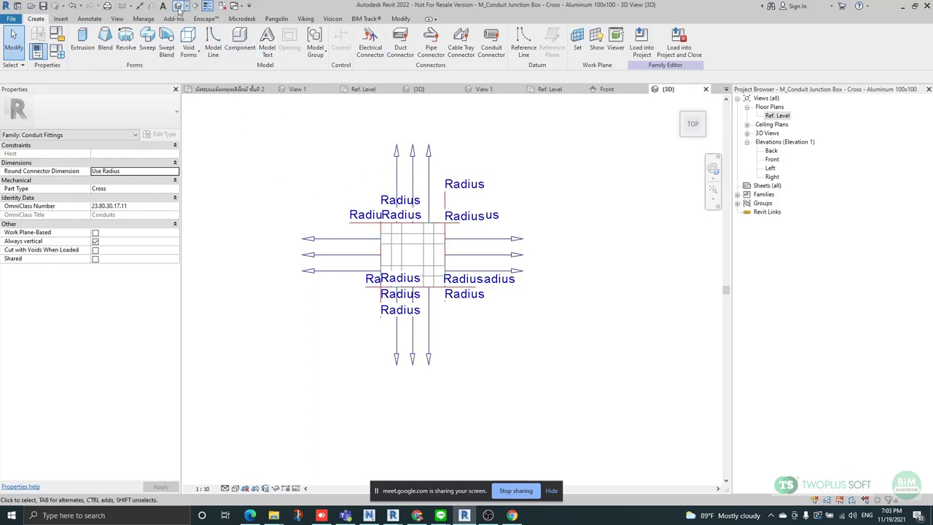
middle_click_drag(455, 372, 473, 232, "shift")
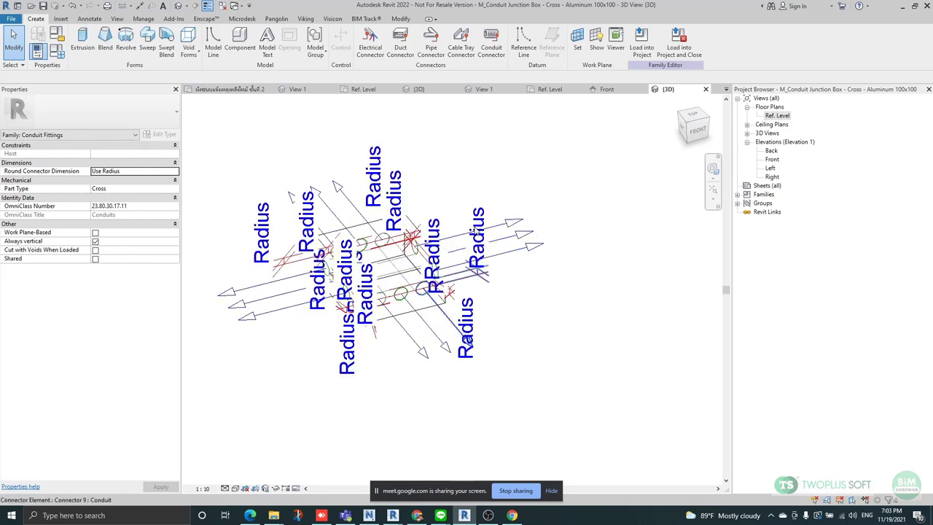
scroll(473, 241, "up", 4)
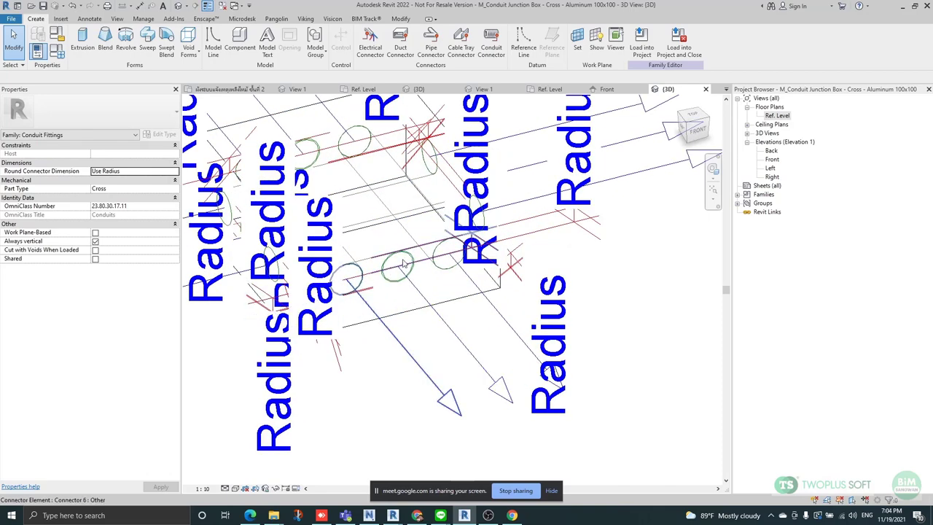
scroll(401, 256, "down", 3)
middle_click_drag(537, 328, 551, 340, "shift")
left_click(431, 44)
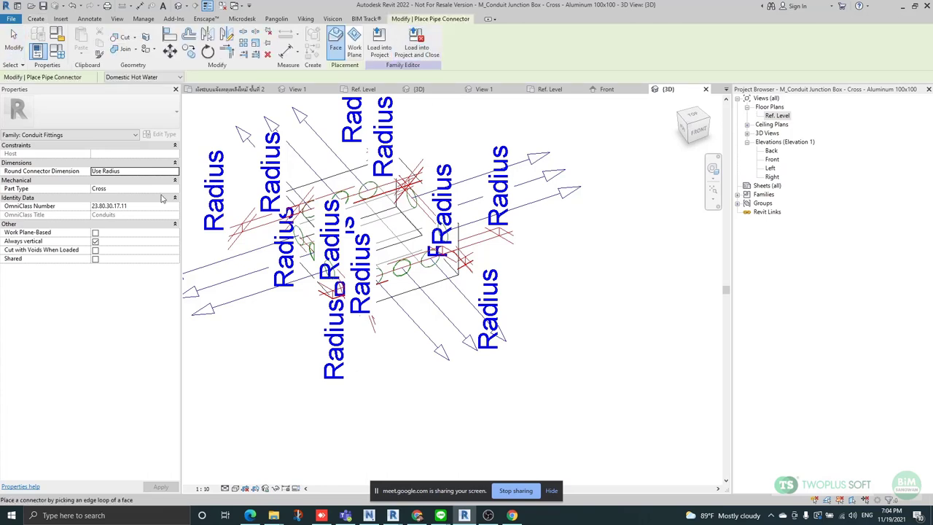
scroll(425, 261, "up", 4)
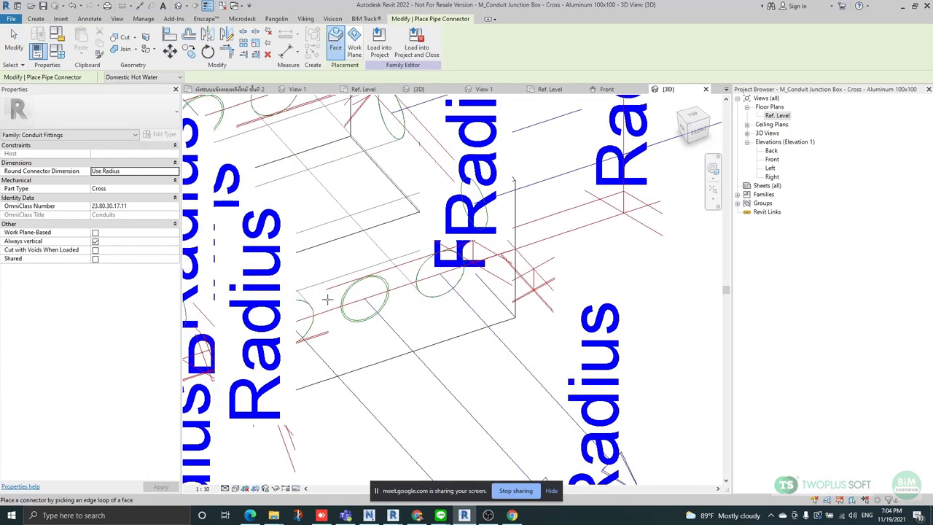
scroll(328, 299, "down", 4)
scroll(410, 314, "up", 5)
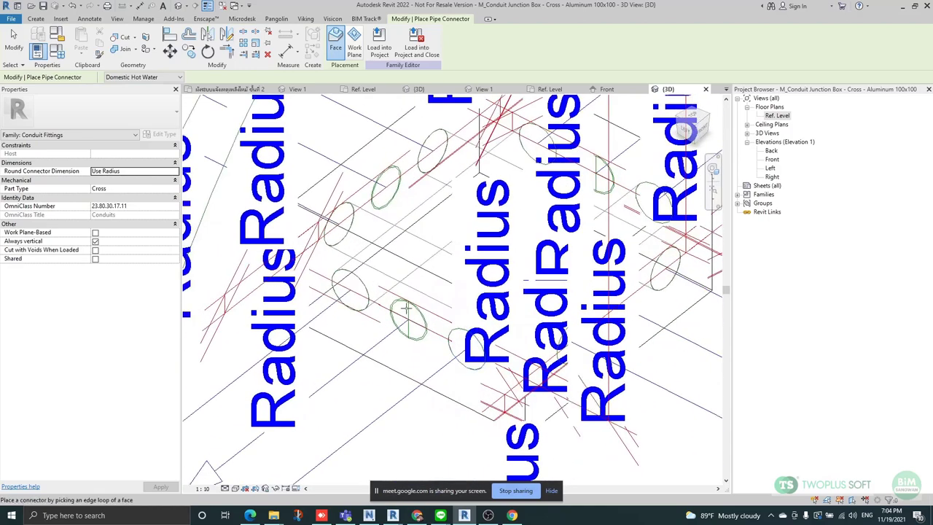
left_click(344, 200)
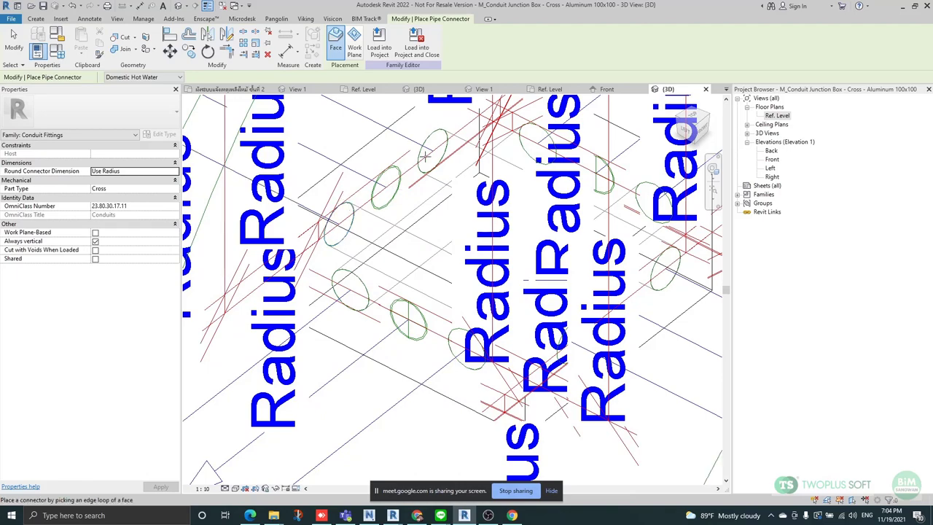
middle_click_drag(427, 148, 436, 198, "shift")
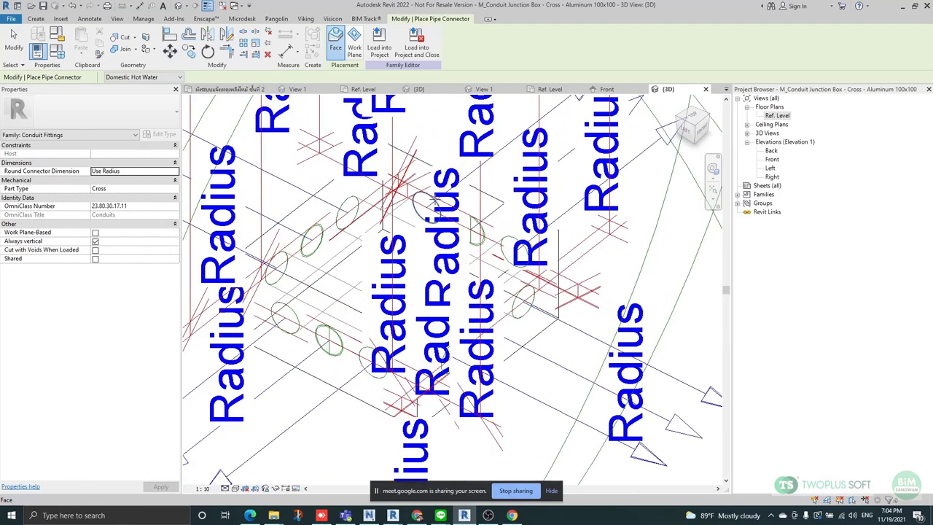
scroll(416, 261, "down", 5)
scroll(485, 268, "down", 1)
key("Escape")
Associate the radius of all eight new pipe connectors with the family parameter Flex Connect.
scroll(445, 219, "down", 2)
middle_click_drag(486, 295, 536, 152, "shift")
left_click_drag(514, 133, 297, 175)
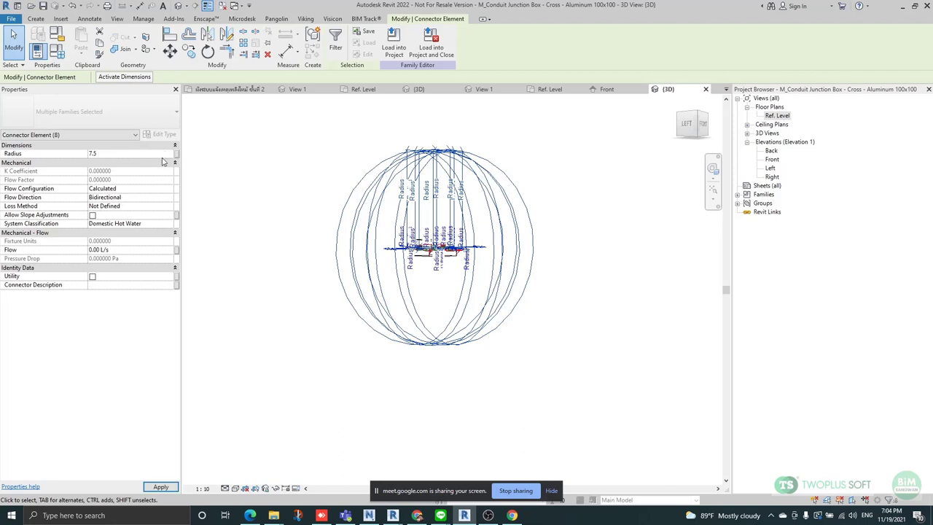
left_click(176, 155)
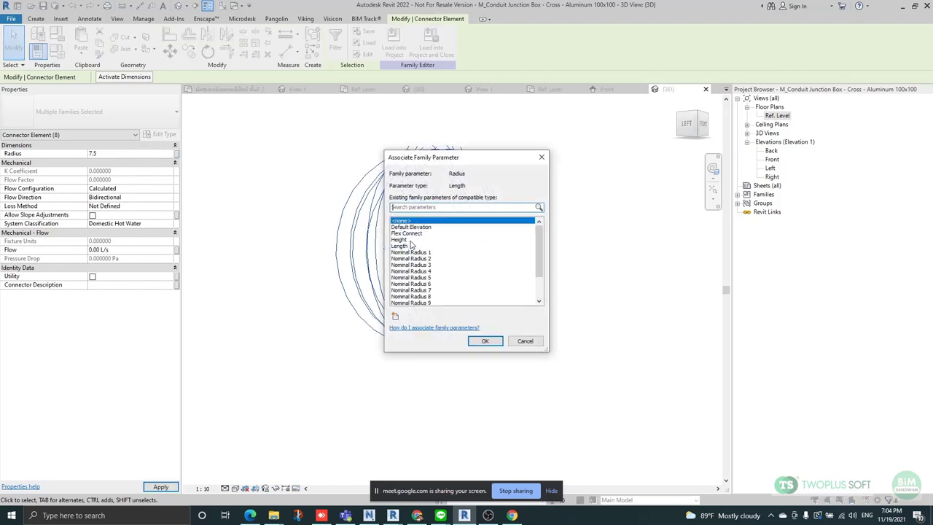
left_click(412, 234)
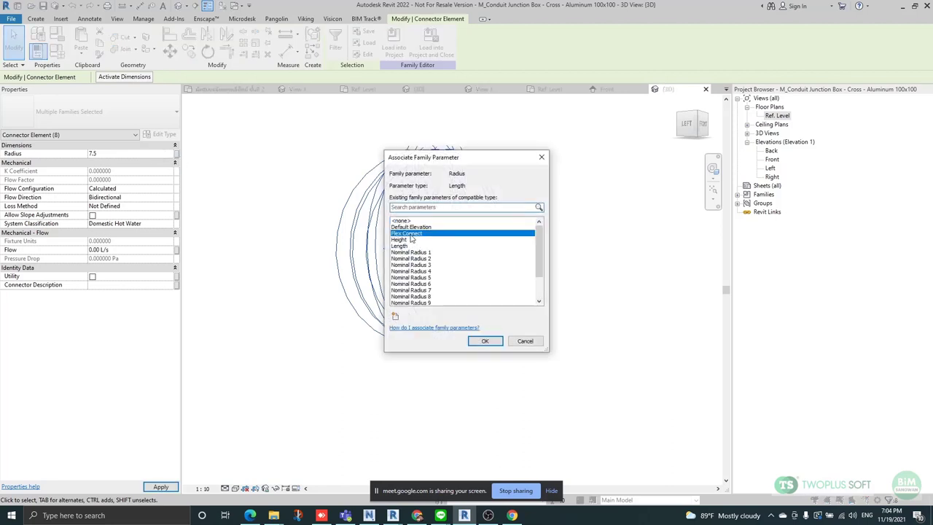
left_click(484, 340)
middle_click_drag(575, 266, 494, 387, "shift")
scroll(461, 242, "up", 3)
left_click(494, 180)
Load the edited cross junction box family into the project ITP_EE_Day 09 (19.11.2021).
middle_click_drag(562, 223, 483, 253, "shift")
middle_click_drag(516, 322, 521, 255)
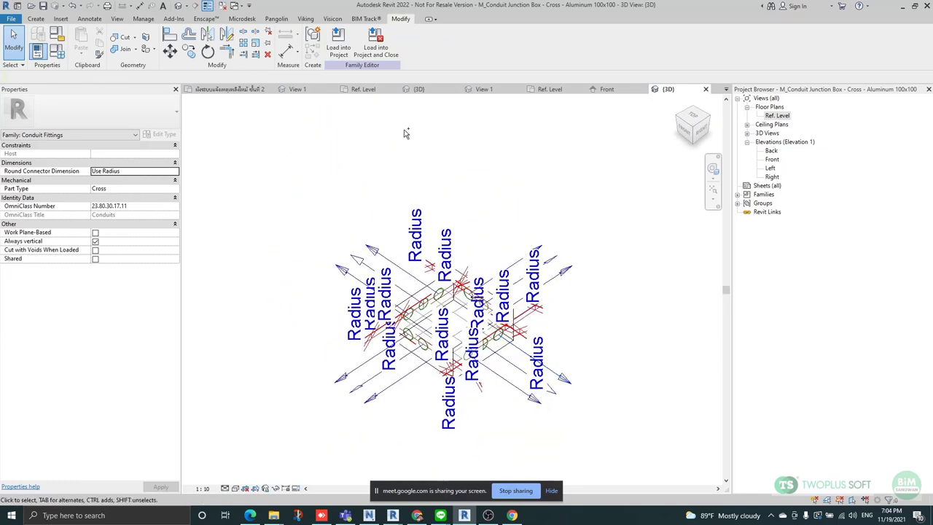
left_click(339, 41)
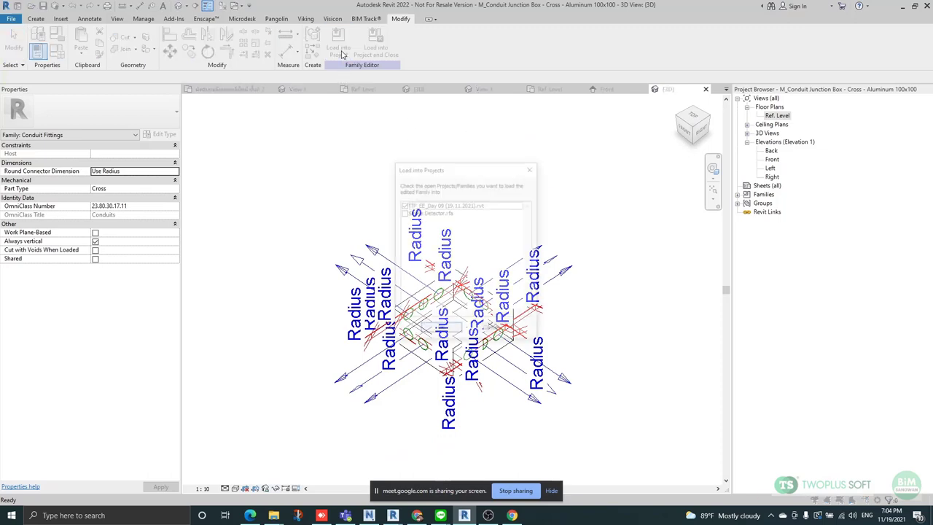
left_click(442, 330)
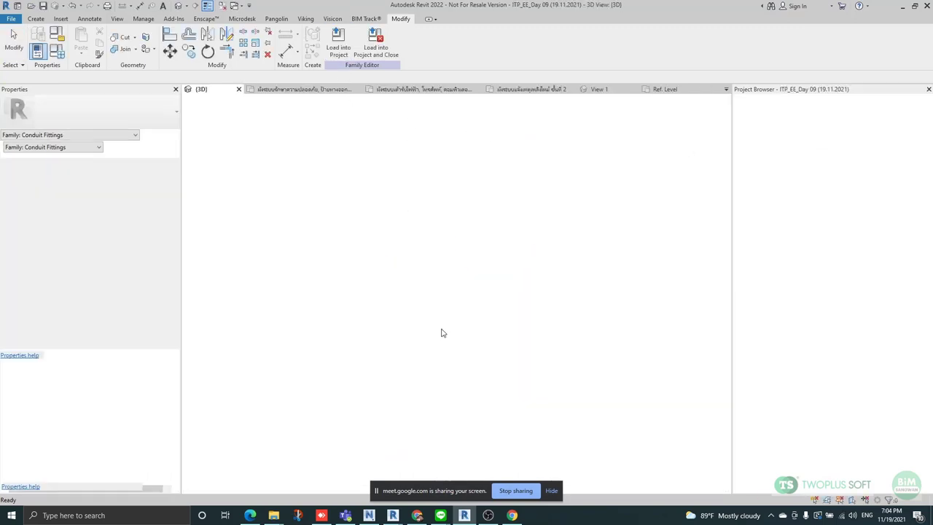
key("Escape")
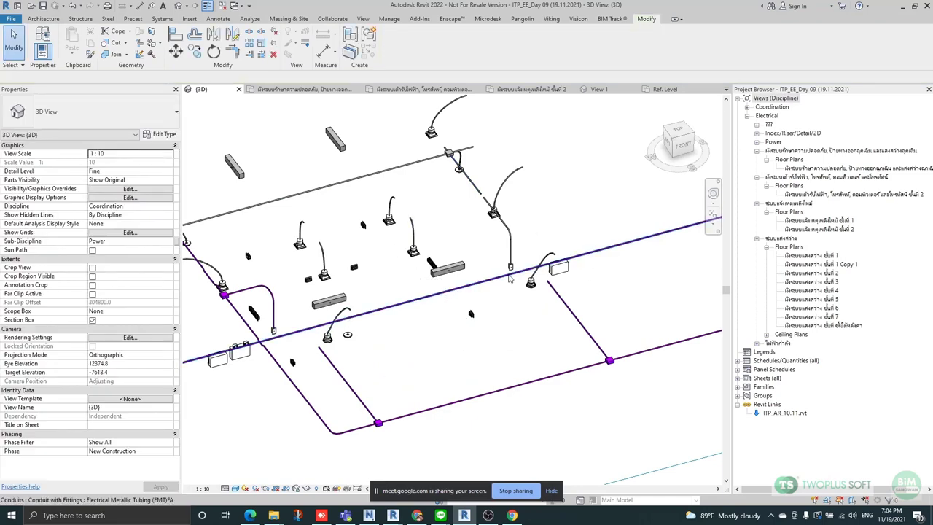
Check which types are available for the tee junction box at the end of the purple conduit run.
scroll(218, 254, "up", 6)
middle_click_drag(219, 254, 400, 250)
scroll(400, 248, "up", 2)
left_click(396, 232)
scroll(360, 235, "up", 3)
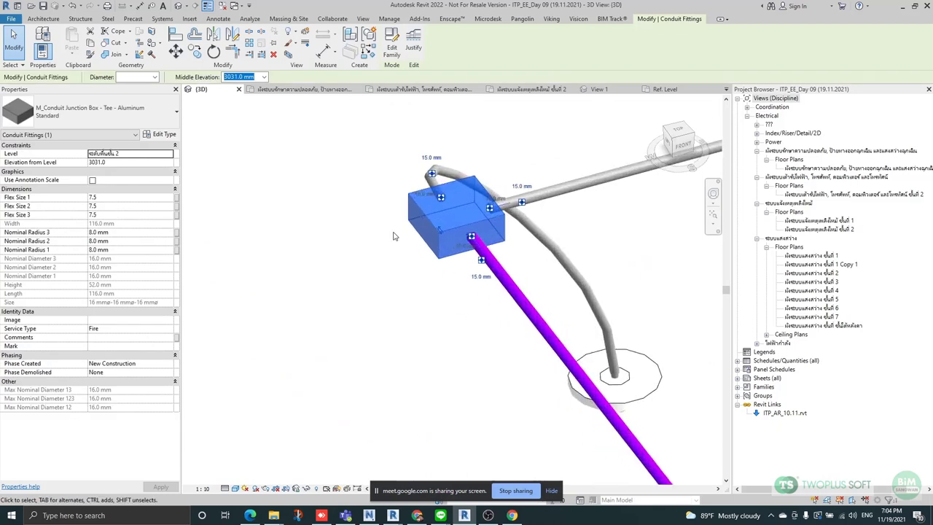
left_click(100, 116)
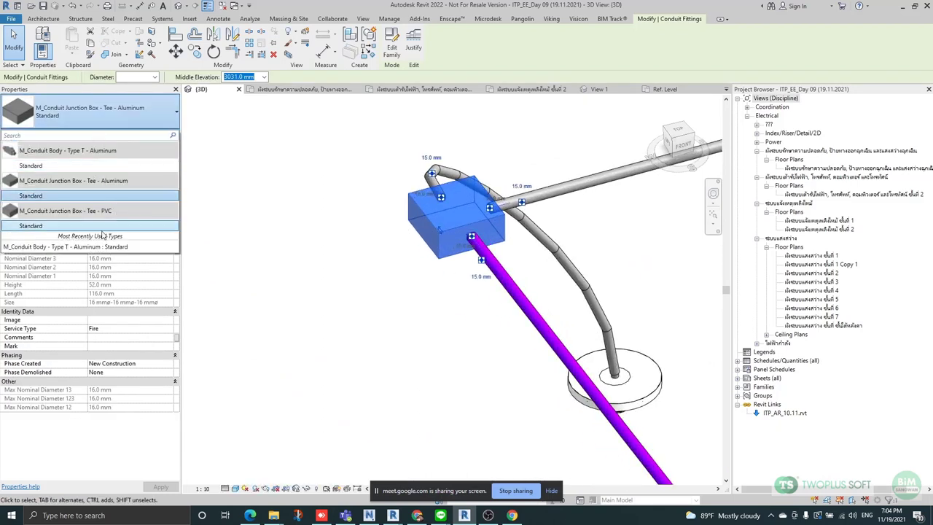
left_click(265, 156)
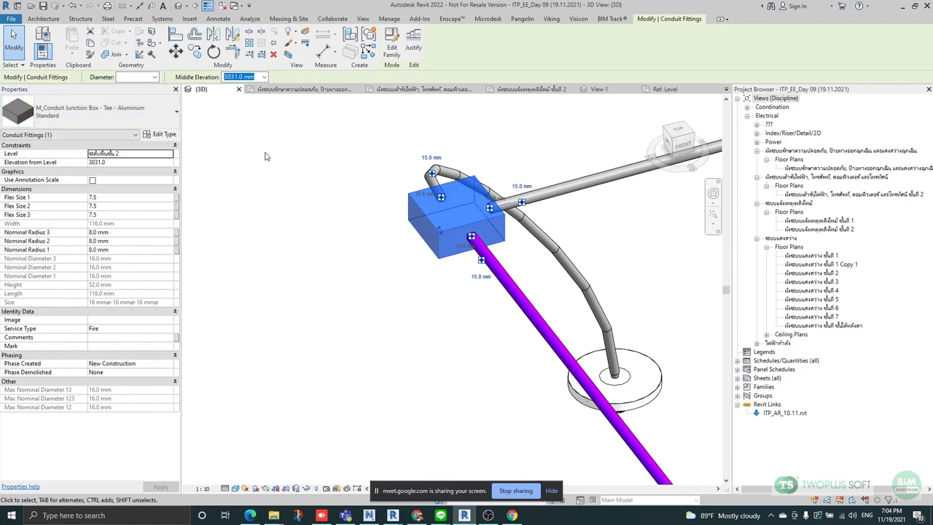
scroll(264, 160, "down", 2)
scroll(316, 177, "up", 2)
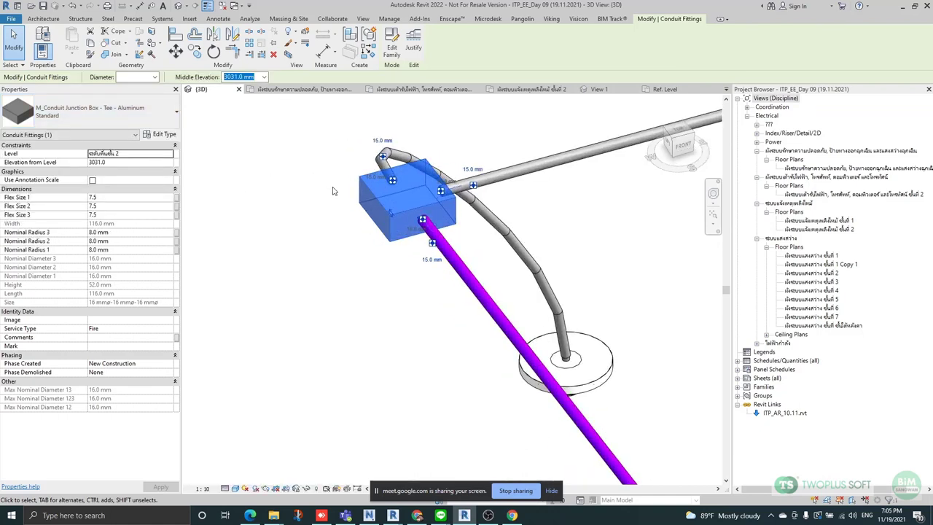
scroll(372, 217, "down", 3)
middle_click_drag(371, 217, 338, 184)
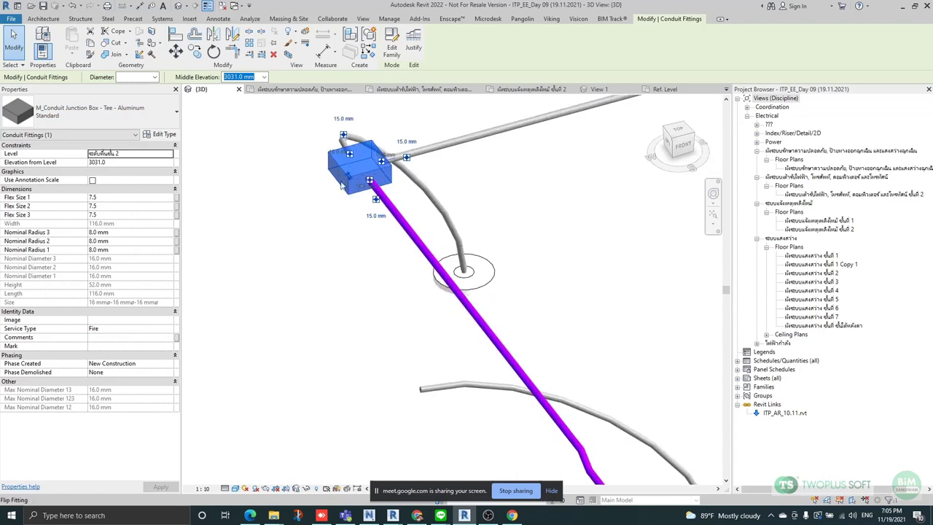
scroll(336, 190, "up", 1)
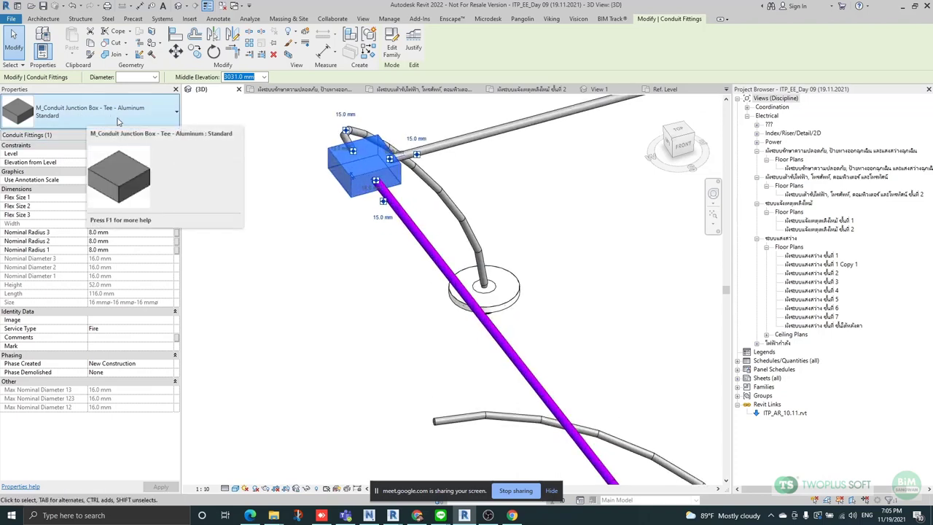
Draw a short 16 mm conduit straight across the purple conduit run between the two tee boxes to create a cross junction box.
scroll(476, 216, "down", 2)
scroll(410, 175, "down", 3)
scroll(469, 227, "up", 2)
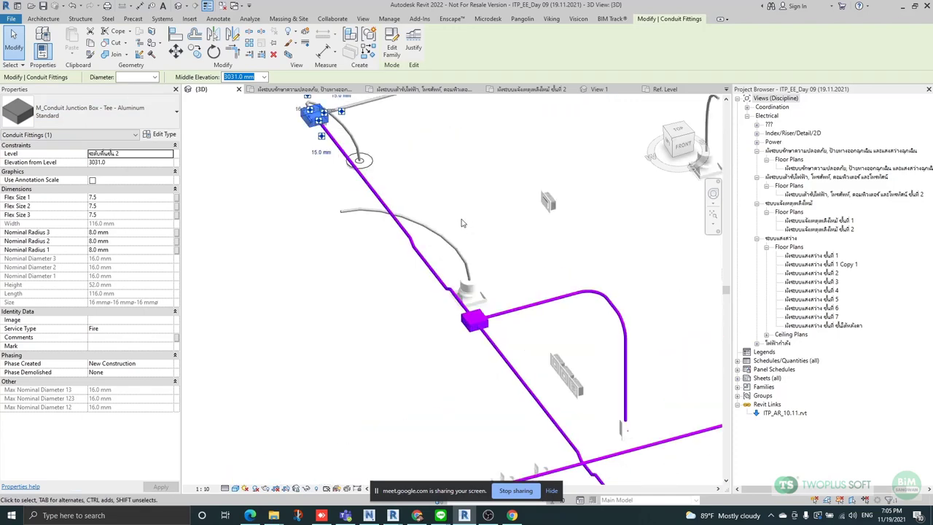
left_click(343, 179)
left_click(374, 196)
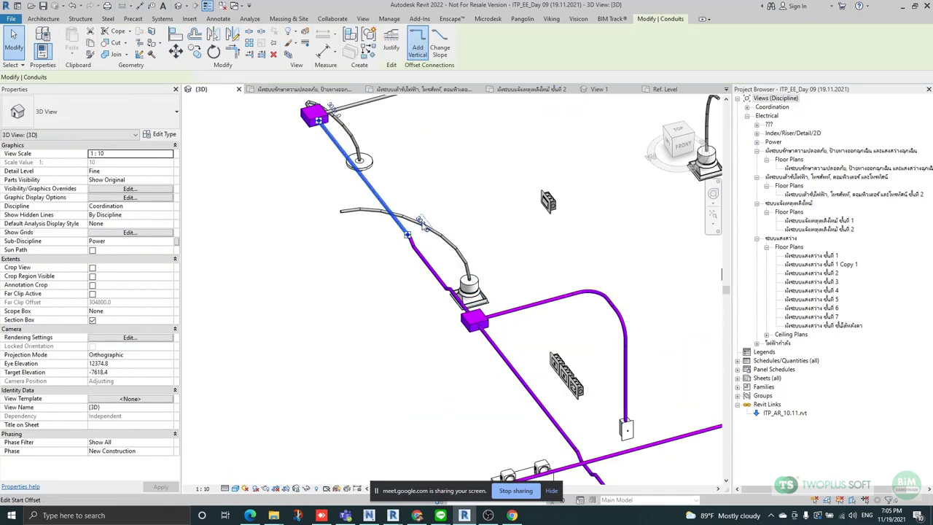
key("c")
key("s")
scroll(376, 179, "up", 3)
left_click(315, 201)
left_click(450, 166)
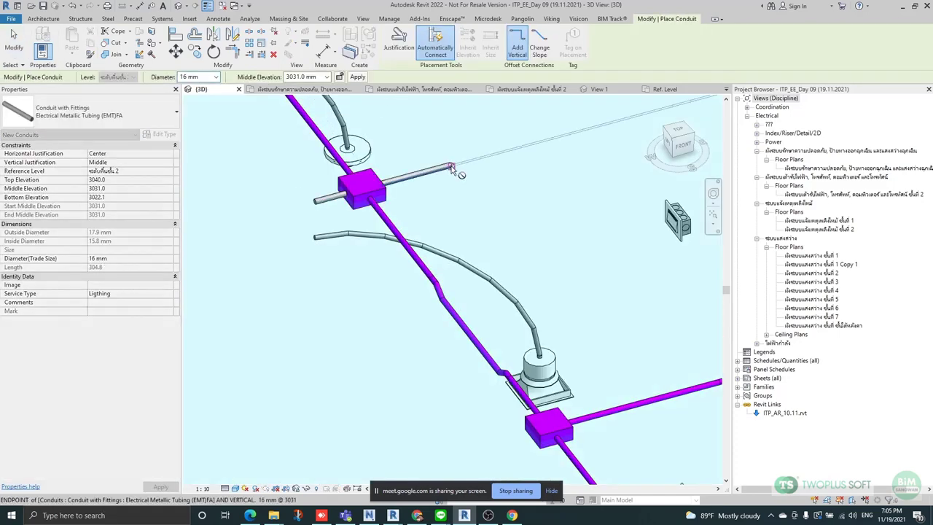
key("Escape")
key("Escape")
Change the new cross junction box to the type M_Conduit Junction Box - Cross - Aluminum 100x100 : Standard.
left_click(368, 182)
left_click(92, 111)
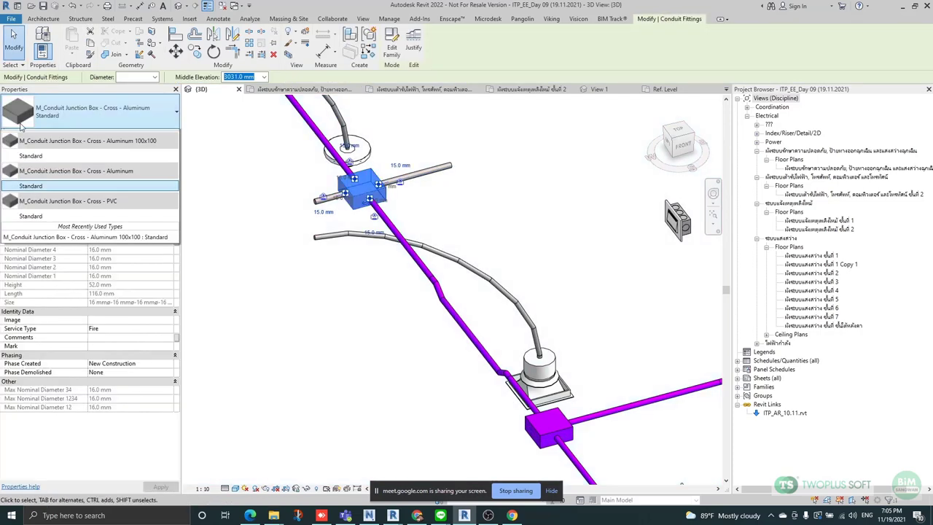
left_click(102, 166)
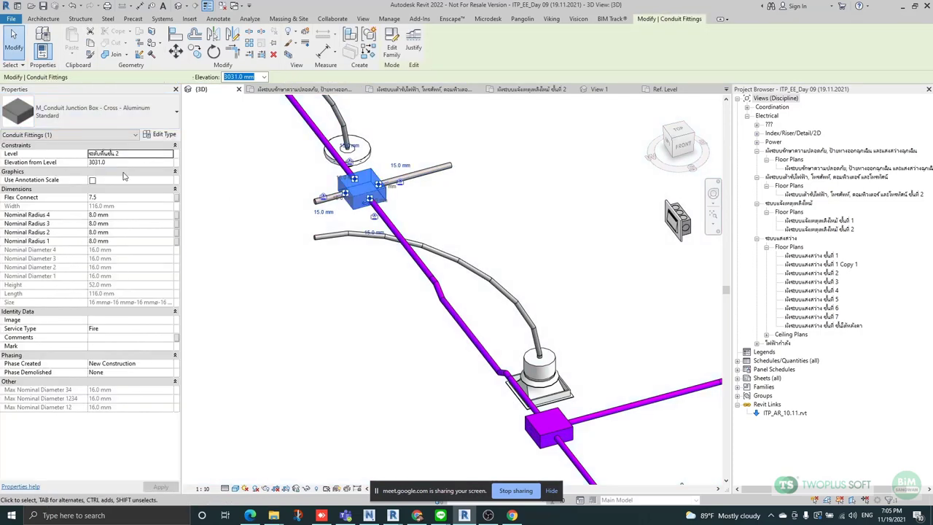
scroll(370, 198, "up", 2)
scroll(414, 208, "up", 2)
left_click(537, 217)
scroll(472, 262, "down", 2)
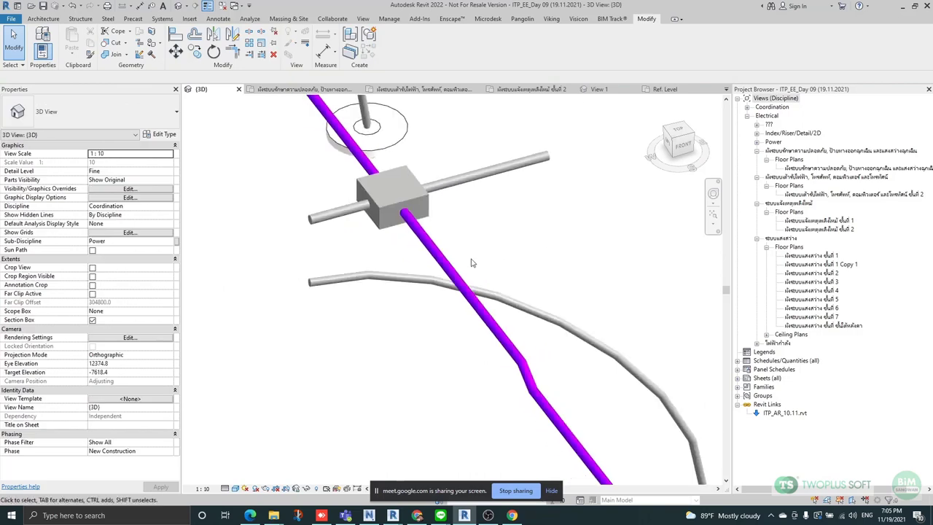
left_click(419, 187)
key("Escape")
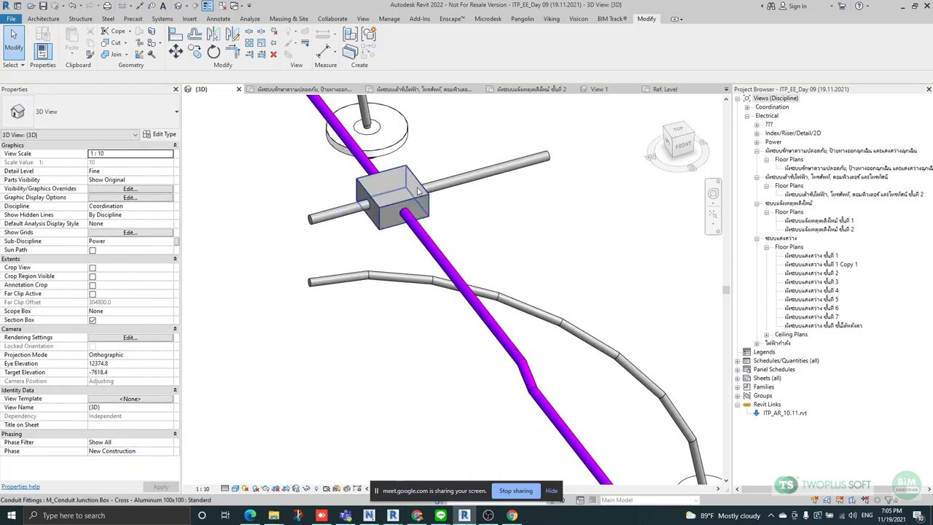
Draw a 16 mm conduit from the box connector beside the purple conduit, bending 90° away from it toward the longer cross conduit's side.
left_click(410, 204)
scroll(405, 212, "up", 2)
right_click(401, 206)
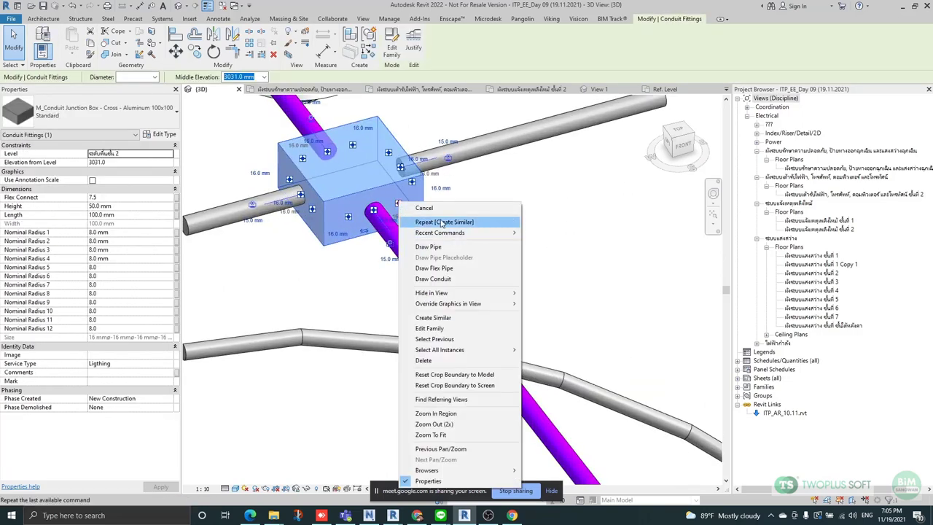
left_click(452, 280)
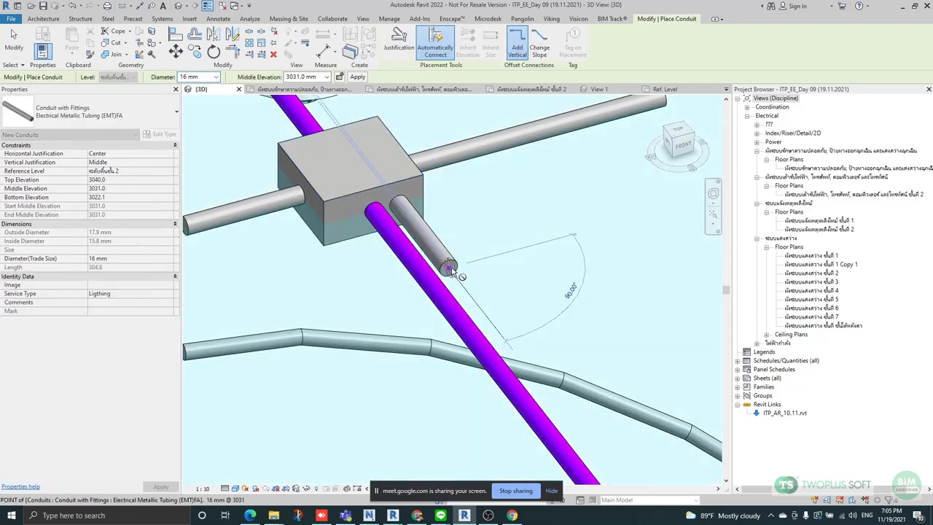
left_click(451, 270)
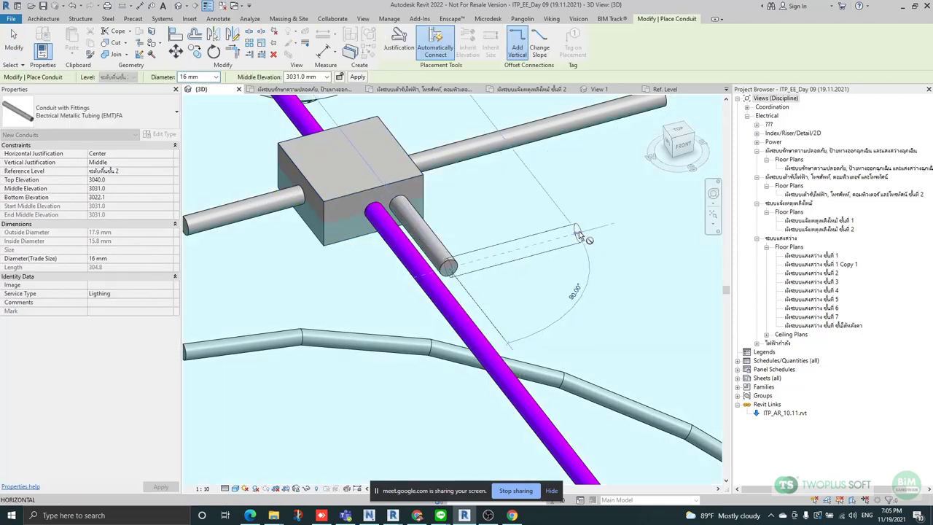
scroll(498, 279, "down", 2)
left_click(505, 319)
left_click(670, 273)
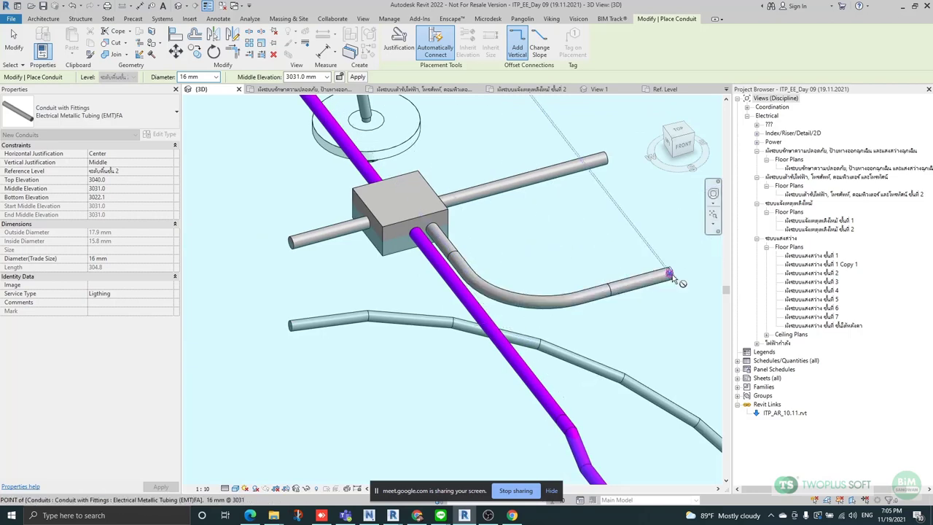
key("Escape")
key("Escape")
Draw a second 16 mm conduit from the free connector on the purple conduit's other side, bending 90° in the opposite direction.
scroll(413, 241, "down", 4)
scroll(376, 252, "up", 3)
left_click(376, 237)
right_click(376, 245)
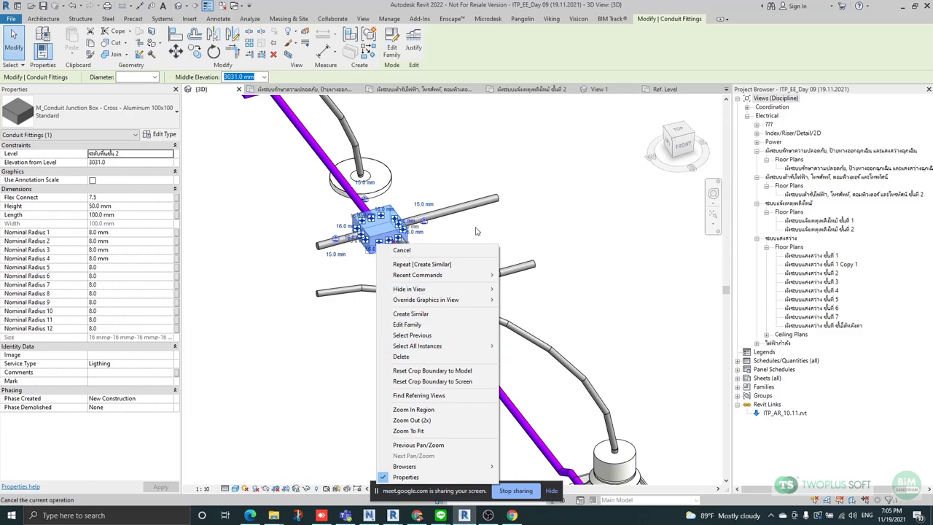
left_click(512, 167)
scroll(414, 246, "up", 3)
right_click(338, 245)
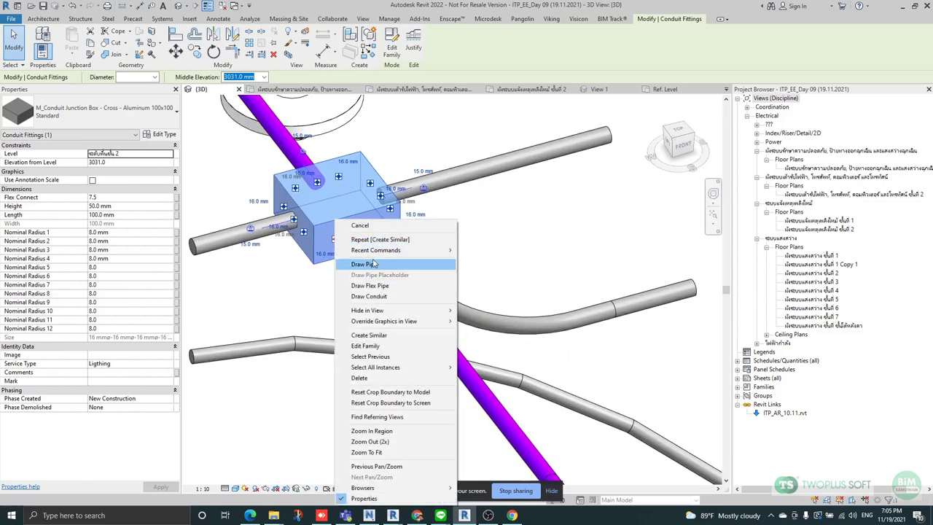
left_click(388, 299)
left_click(530, 295)
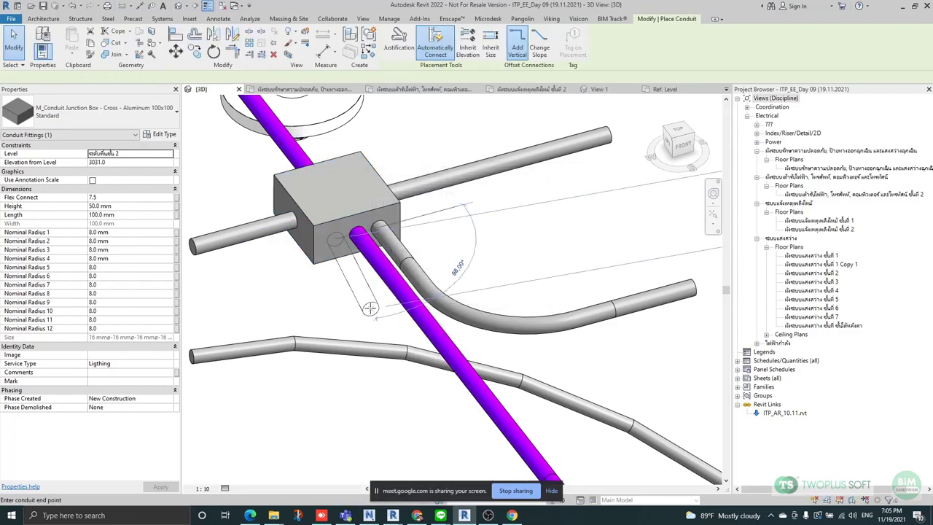
left_click(342, 251)
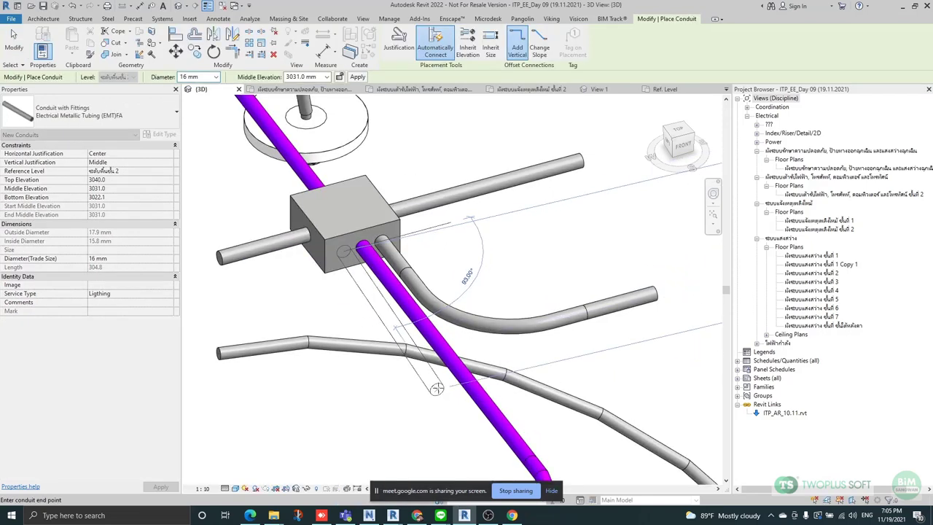
left_click(446, 386)
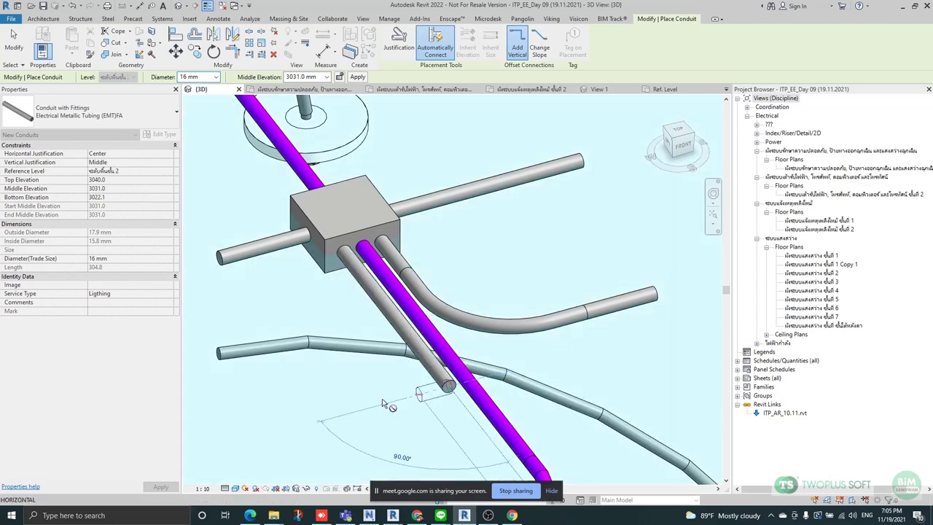
left_click(269, 436)
scroll(500, 292, "down", 1)
key("Escape")
key("Escape")
scroll(489, 248, "up", 1)
scroll(490, 234, "down", 5)
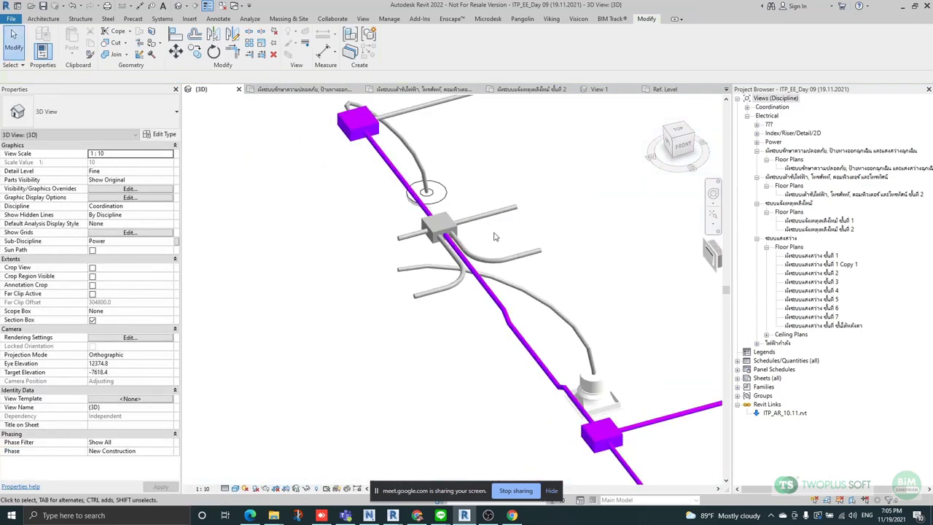
Draw a curved 15 mm flex pipe about 885 mm long from the free box connector beside the shorter cross conduit.
scroll(467, 210, "up", 3)
left_click(402, 252)
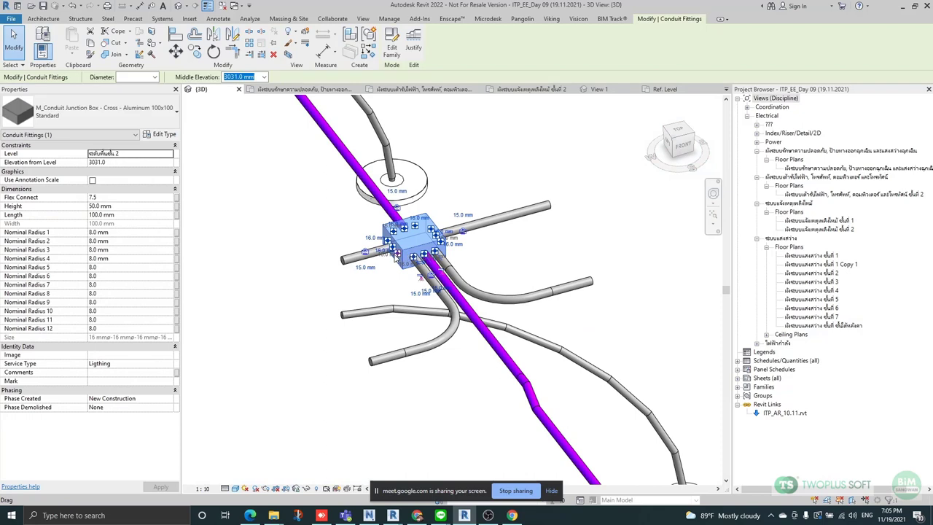
right_click(400, 254)
left_click(430, 275)
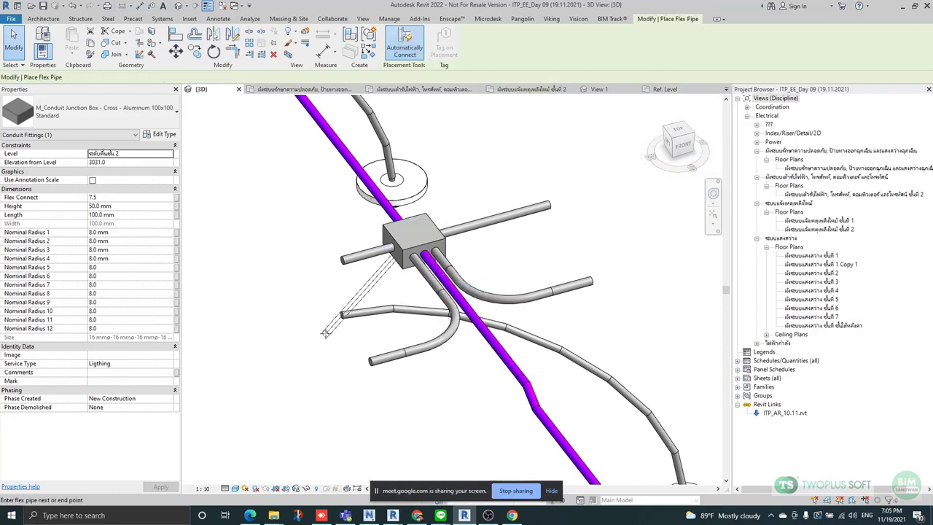
left_click(312, 339)
left_click(279, 432)
left_click(353, 442)
key("Escape")
scroll(313, 300, "down", 3)
key("Escape")
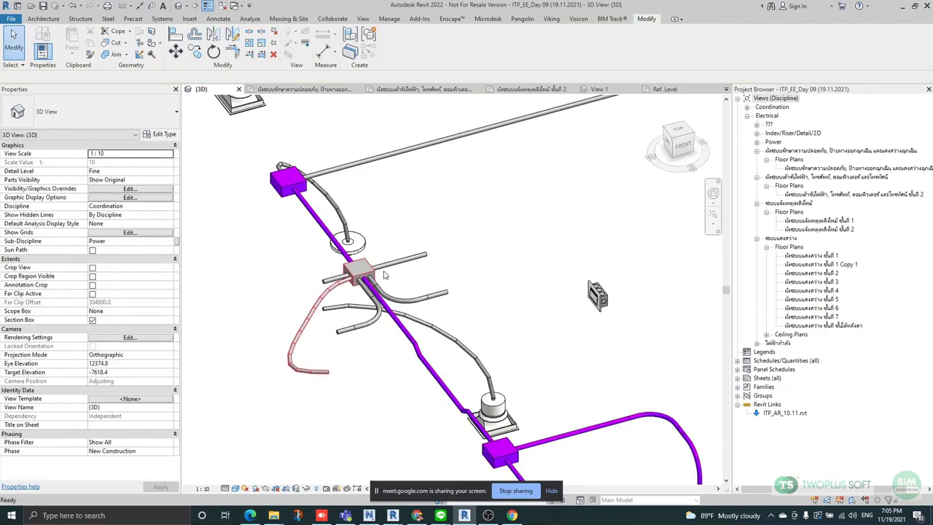
Check the flex pipe's system properties, and open the 100x100 cross junction box family for editing in its 3D view.
scroll(364, 268, "up", 5)
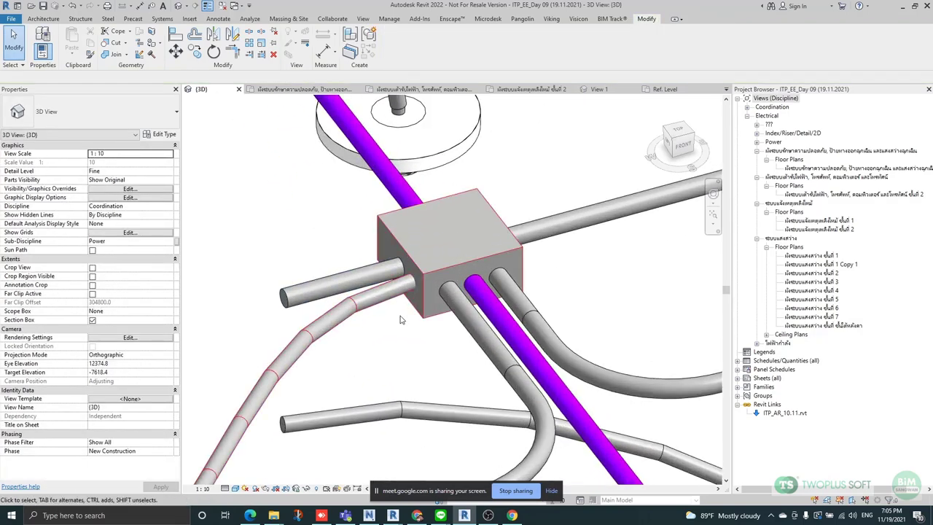
left_click(384, 303)
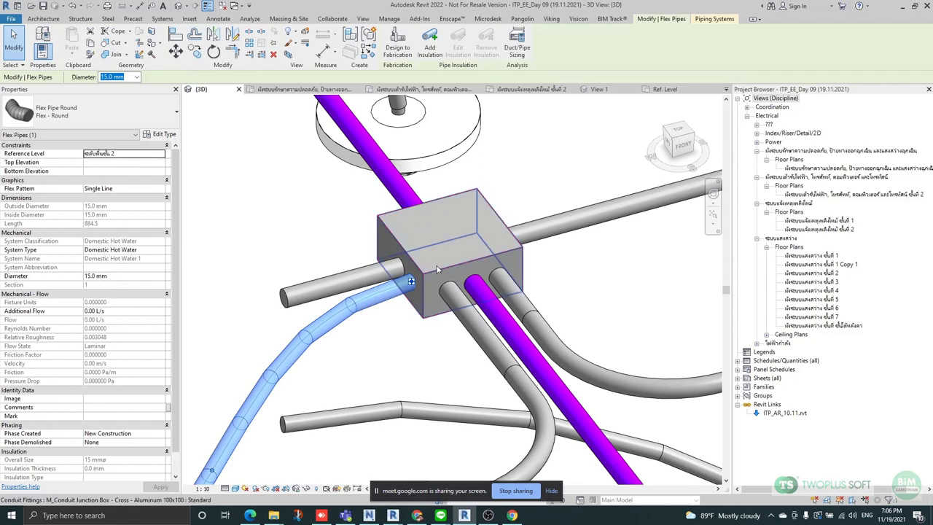
left_click(384, 227)
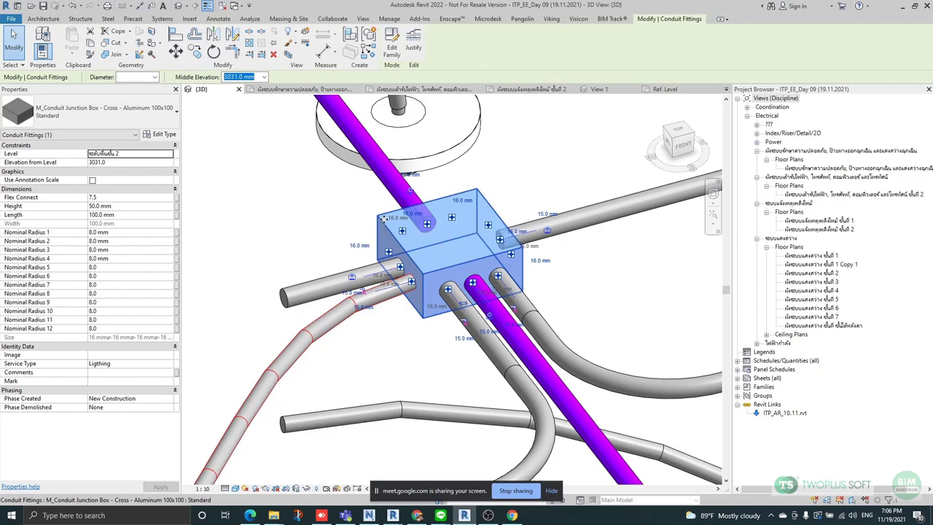
double_click(384, 219)
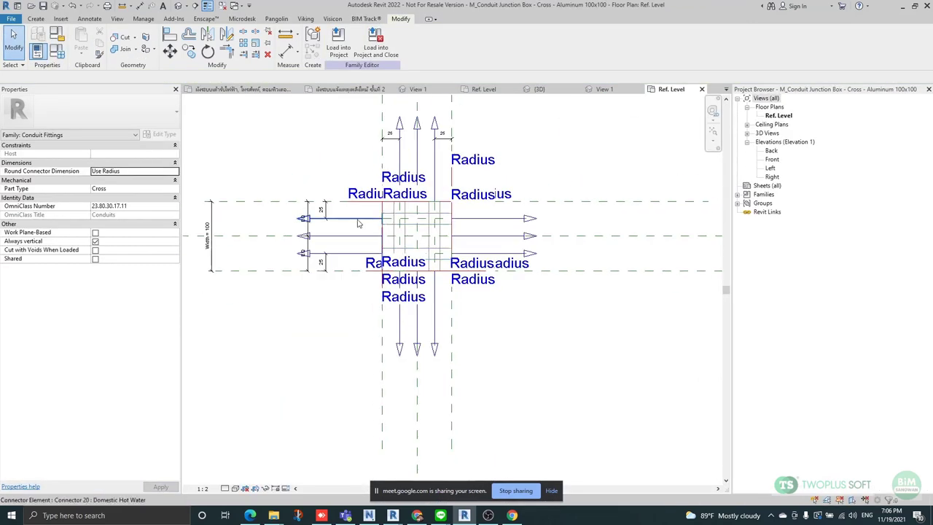
scroll(354, 221, "up", 2)
left_click(344, 222)
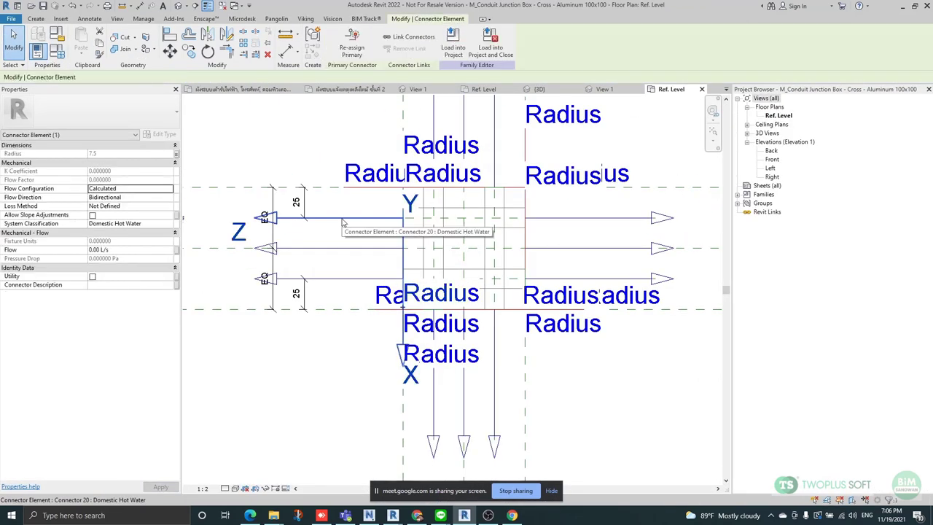
left_click(178, 6)
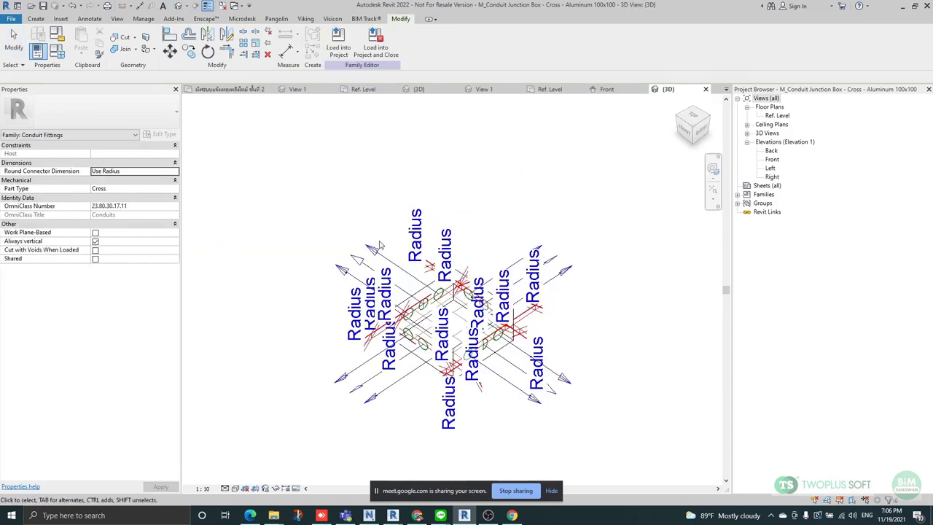
Set the System Classification of all eight Domestic Hot Water pipe connectors in the family to Global.
scroll(332, 161, "up", 3)
left_click(330, 137)
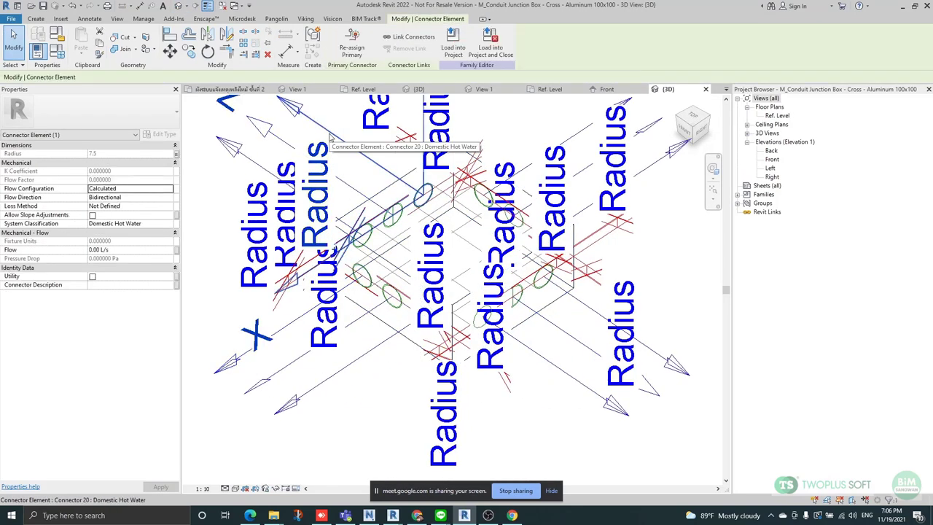
middle_click_drag(396, 253, 389, 212)
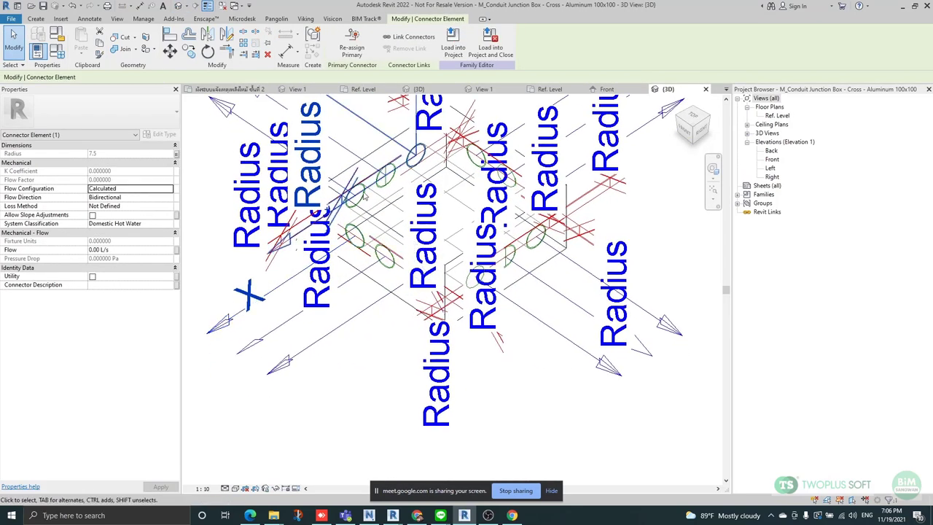
left_click(248, 123, "ctrl")
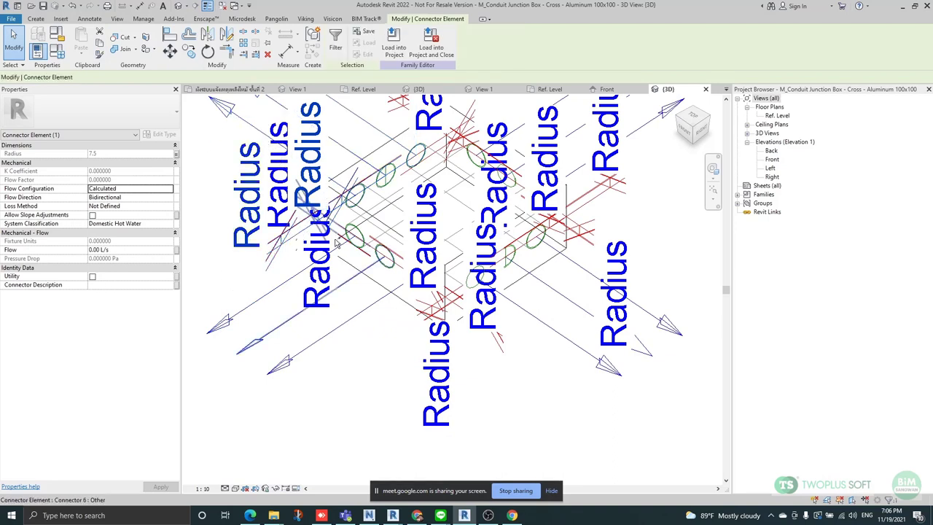
left_click(353, 330, "ctrl")
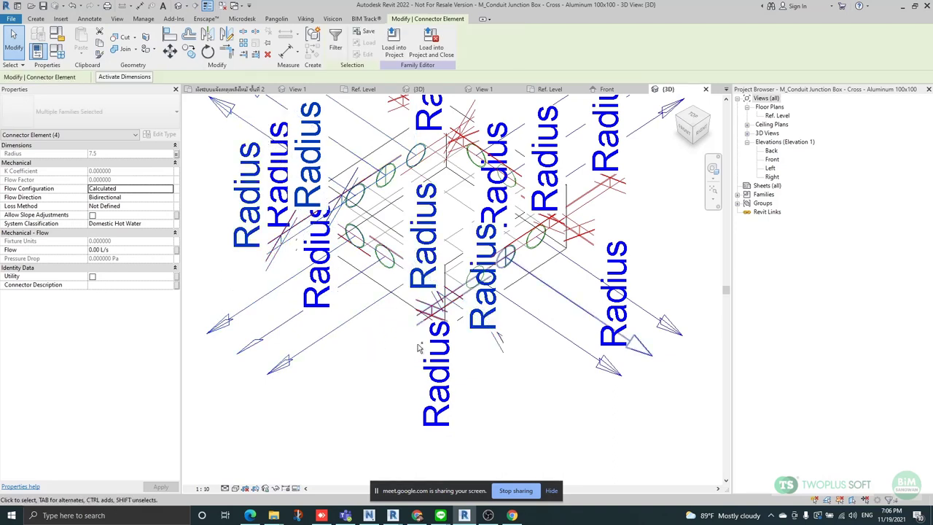
left_click(530, 316, "ctrl")
left_click(587, 266, "ctrl")
scroll(519, 275, "down", 3)
middle_click_drag(519, 275, 519, 299, "shift")
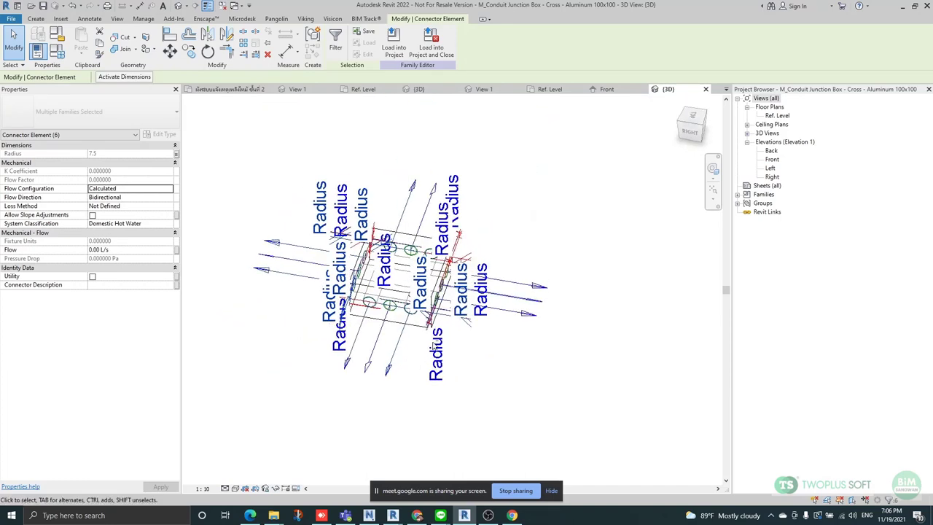
left_click(519, 299, "ctrl")
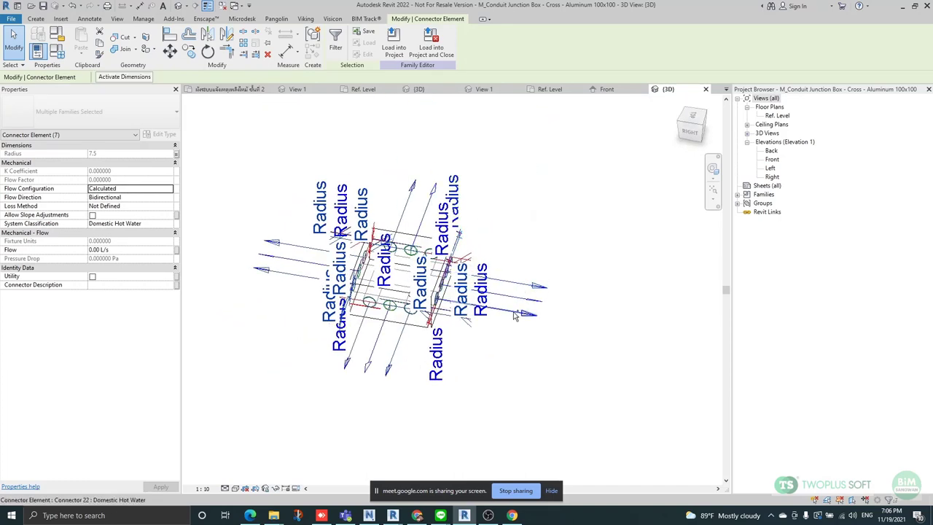
left_click(168, 223)
left_click(98, 269)
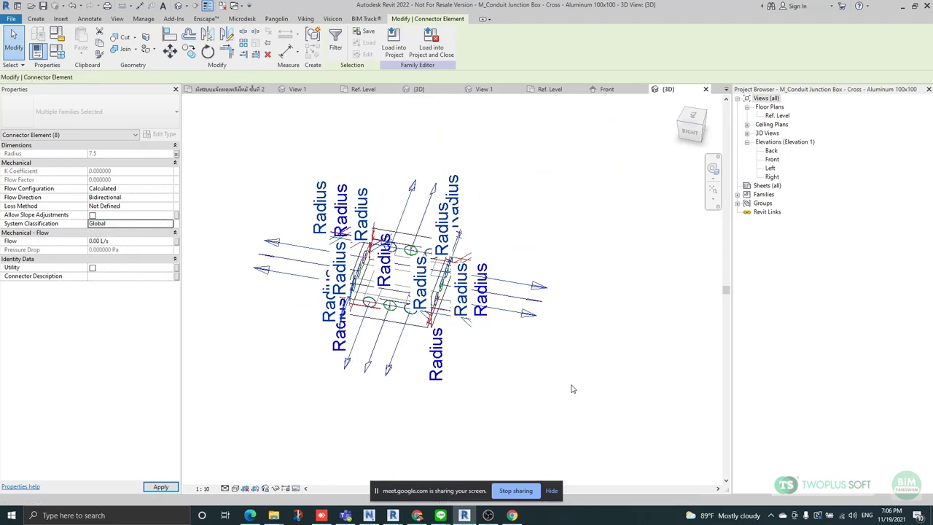
key("Escape")
Load the edited box family into the project ITP_EE_Day 09 (19.11.2021), disconnecting it from the mismatched pipe system.
left_click(340, 45)
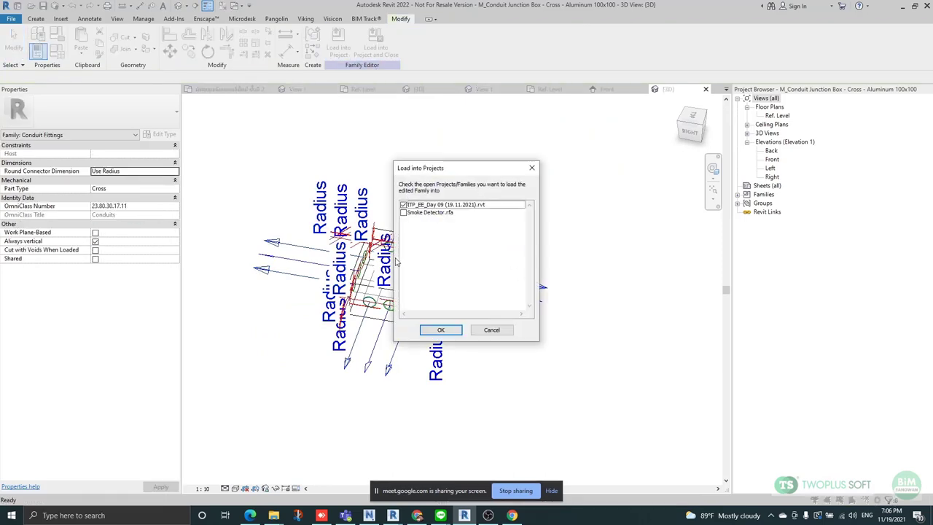
left_click(442, 329)
left_click(437, 255)
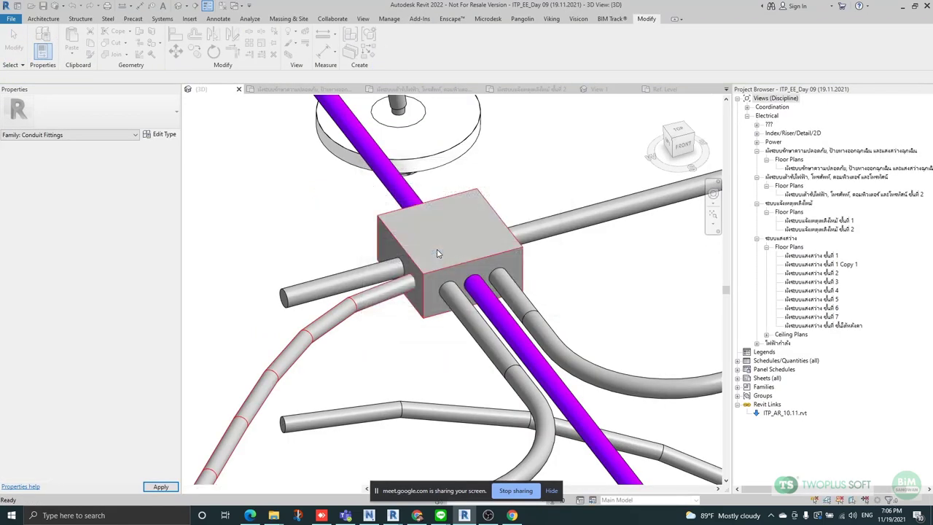
left_click(412, 294)
left_click(409, 295)
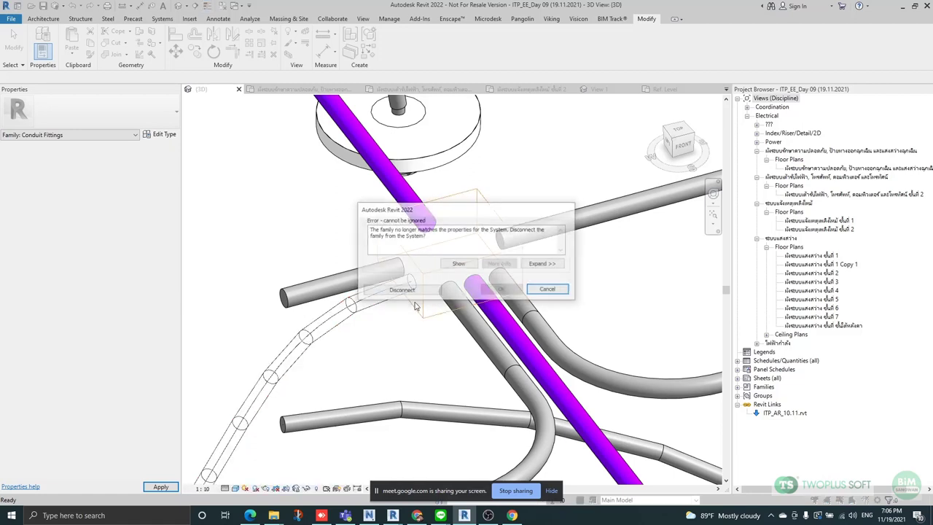
left_click(414, 292)
left_click(413, 291)
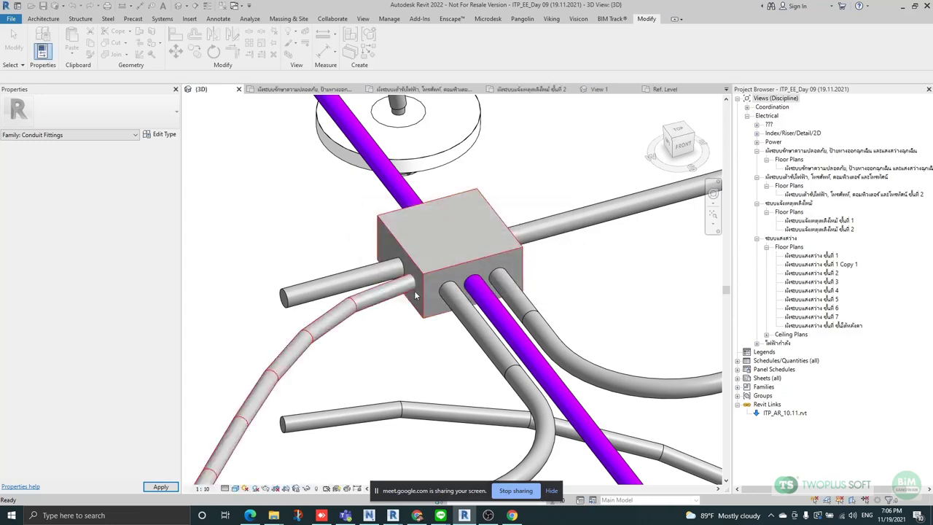
Delete the flex pipe attached to the cross junction box.
left_click(372, 309)
key("d")
key("e")
left_click(434, 272)
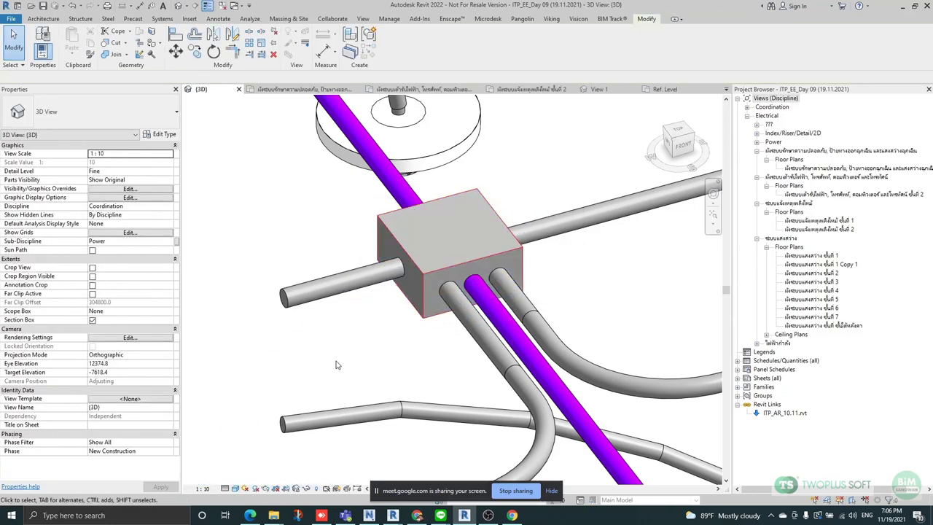
left_click(478, 257)
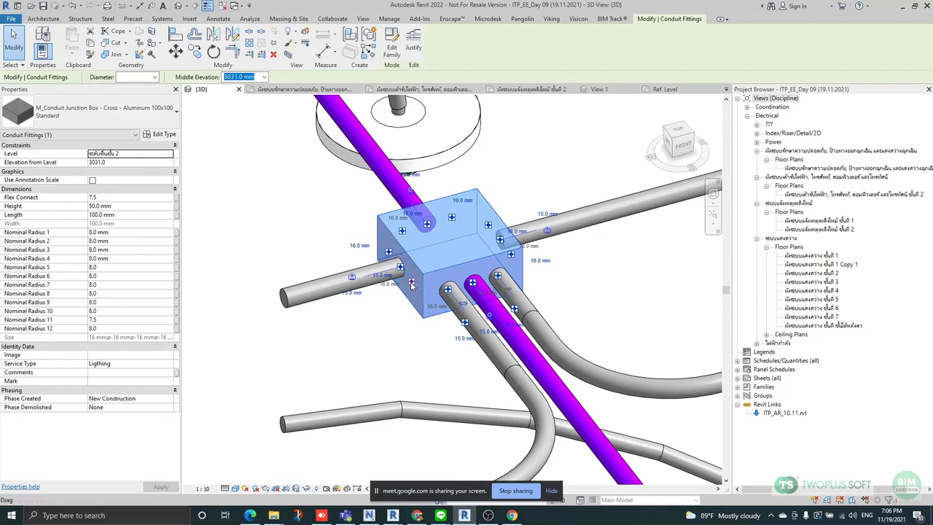
right_click(554, 217)
left_click(481, 289)
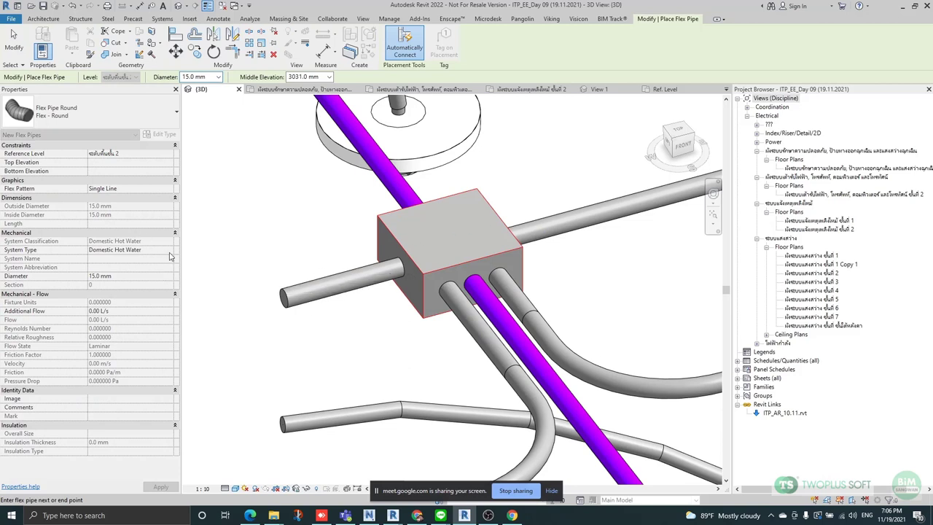
left_click(405, 289)
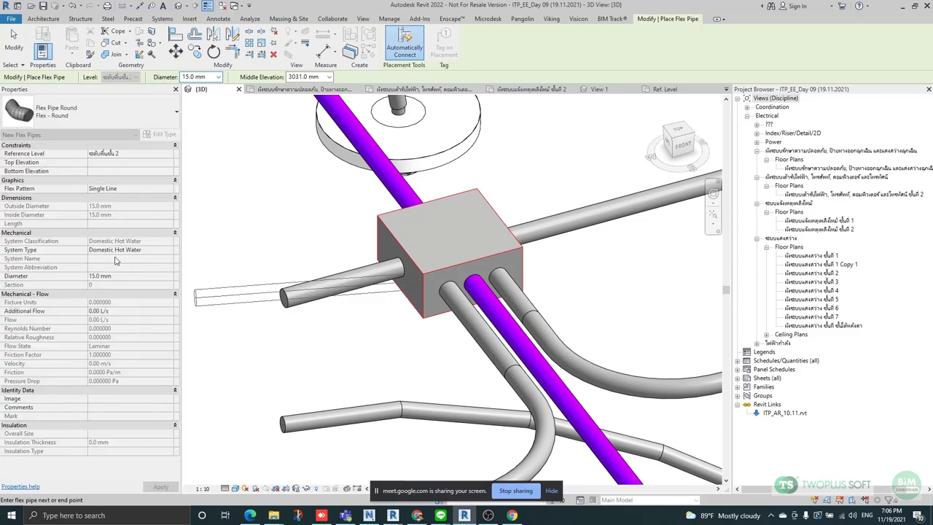
key("Escape")
key("Escape")
Draw a 16 mm Electrical Metallic Tubing conduit with one bend from a free side connector of the cross junction box.
scroll(447, 243, "down", 3)
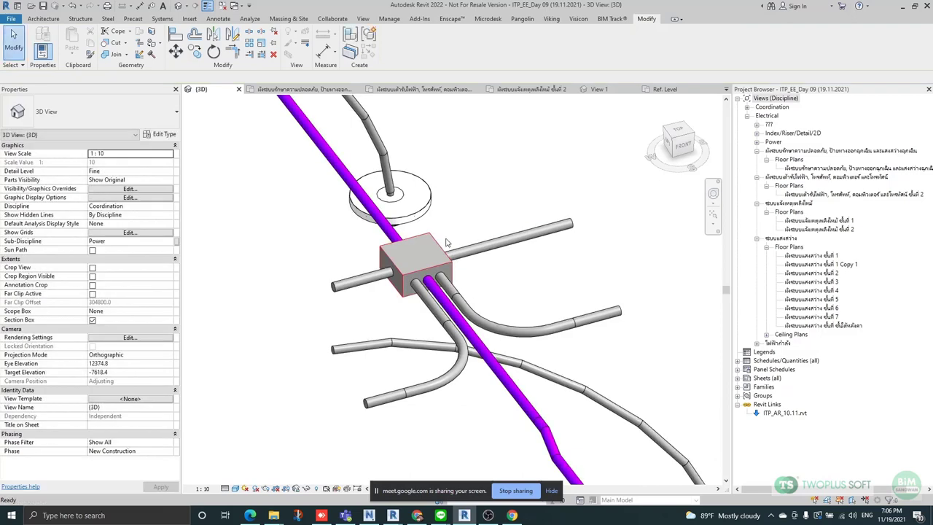
scroll(444, 243, "down", 2)
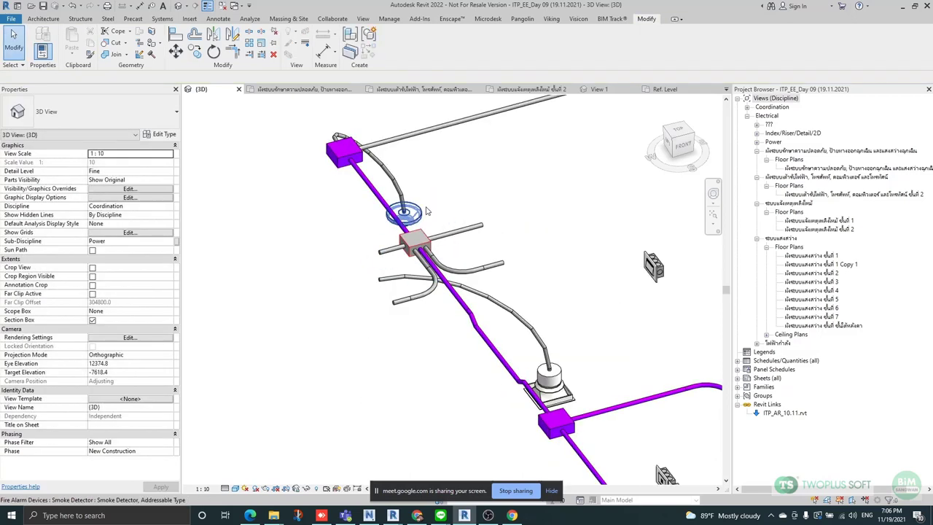
scroll(510, 236, "up", 3)
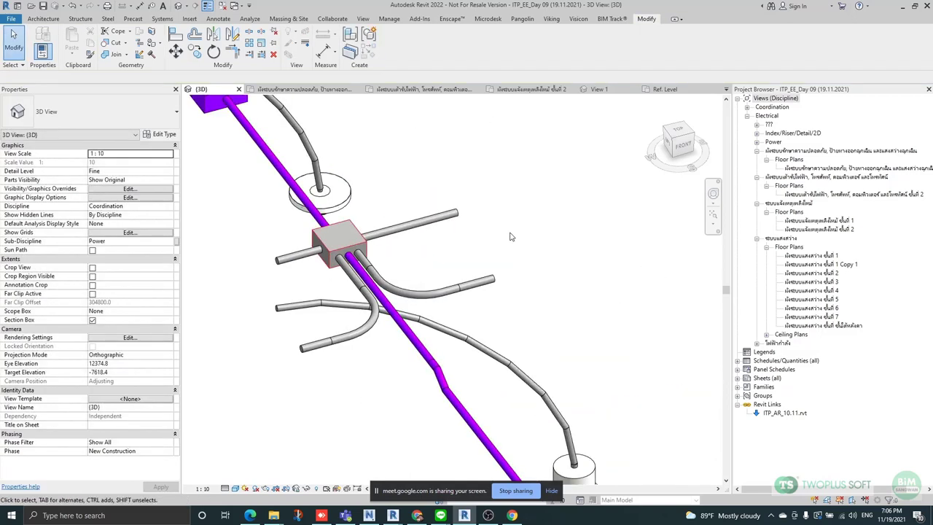
middle_click_drag(468, 371, 488, 287)
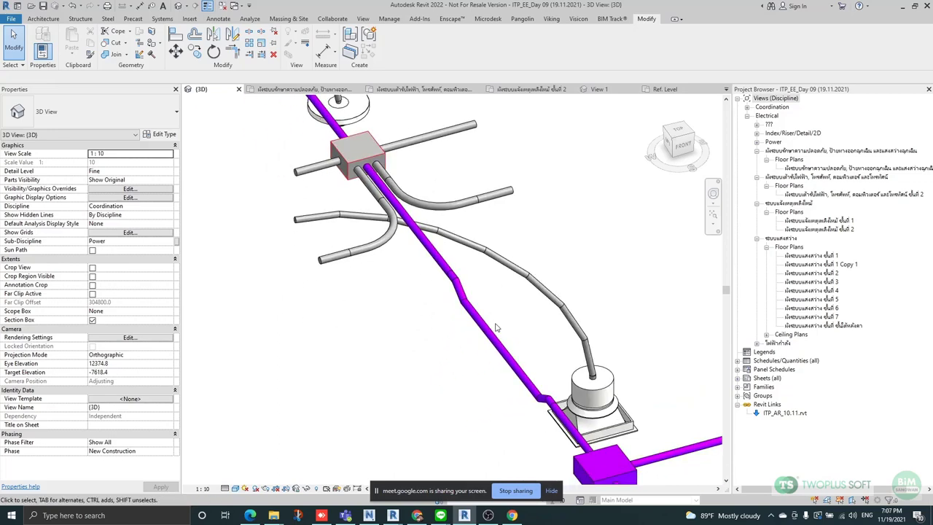
scroll(344, 160, "up", 3)
middle_click_drag(374, 207, 389, 280)
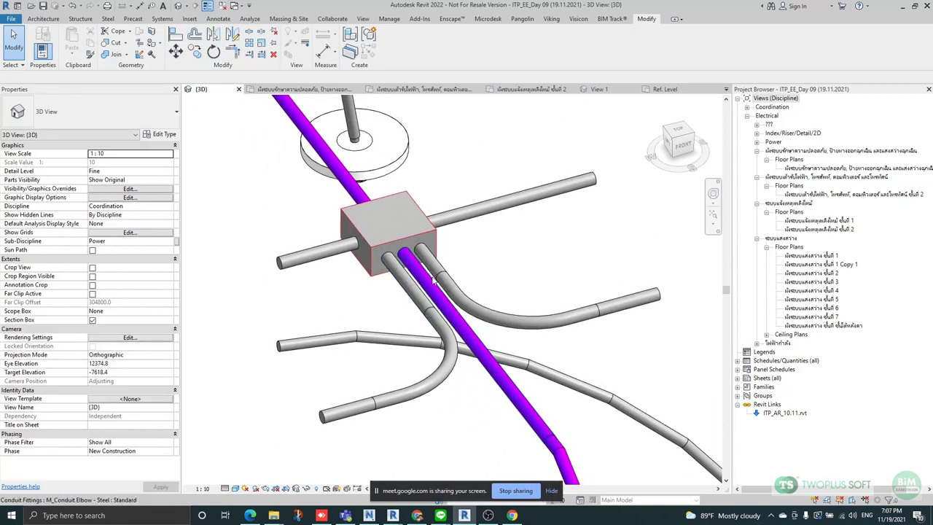
left_click(361, 264)
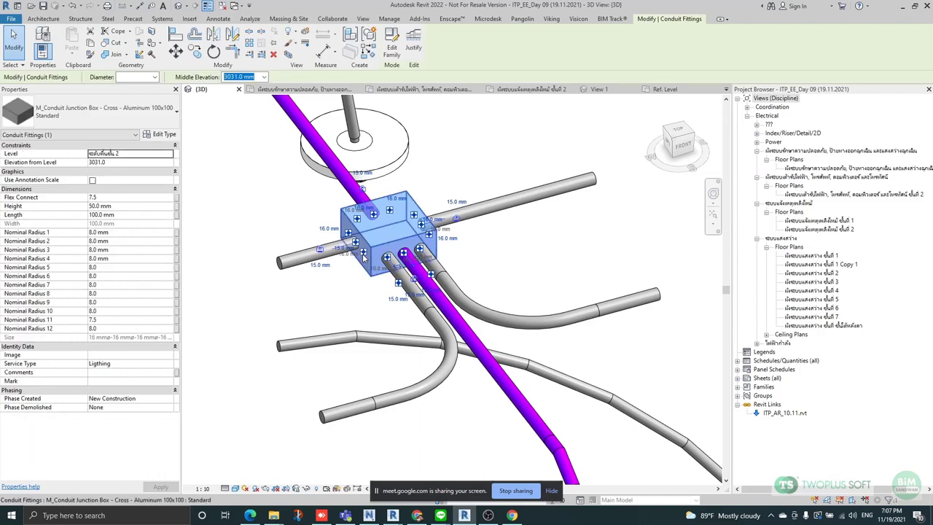
right_click(365, 259)
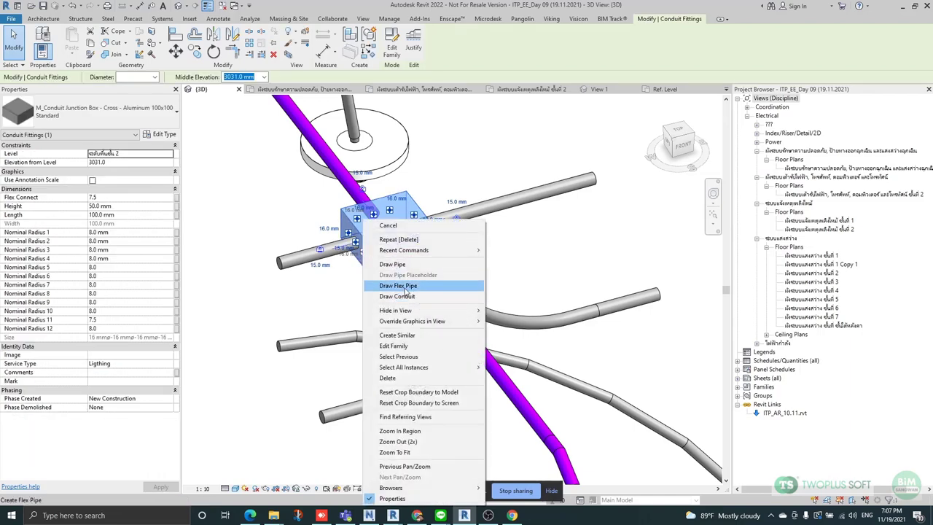
left_click(400, 296)
left_click(199, 295)
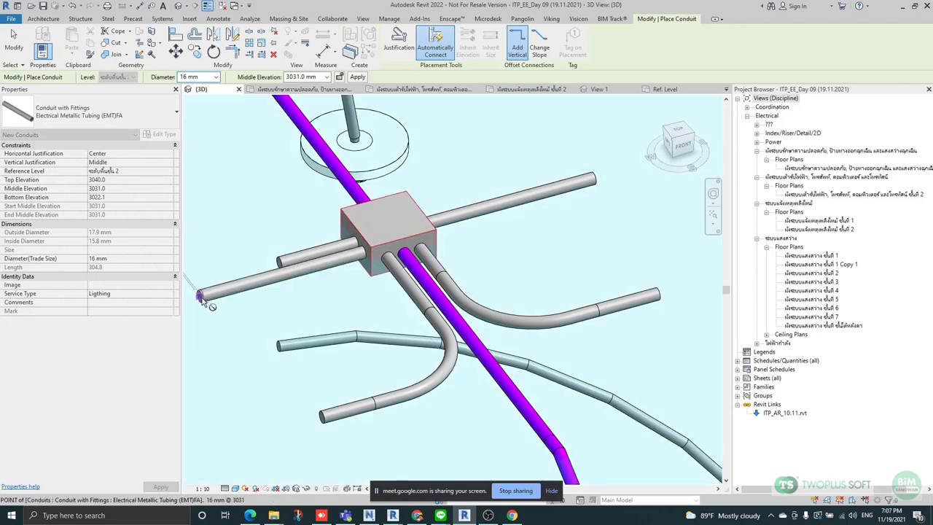
left_click(268, 385)
scroll(278, 366, "down", 3)
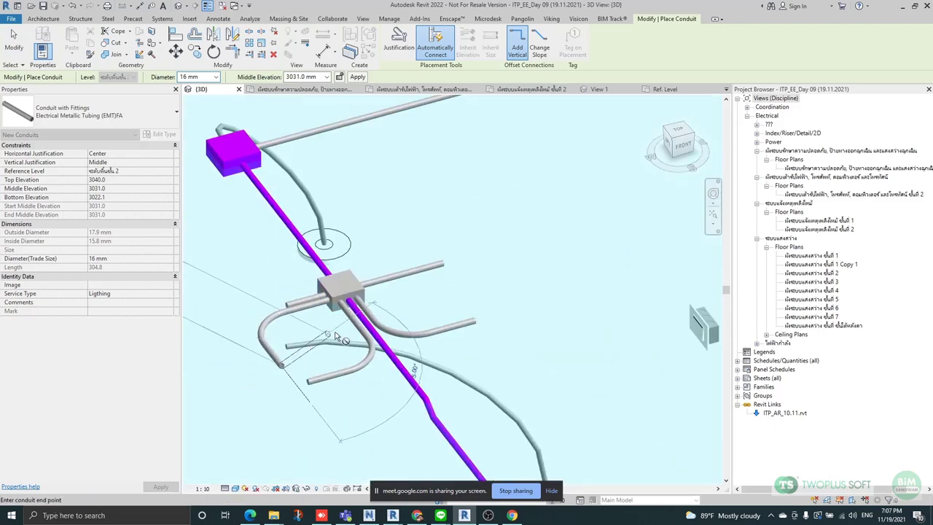
middle_click_drag(391, 258, 385, 225)
key("Escape")
key("Escape")
Compare the neighbouring tee junction box with the cross box, and open the 100x100 cross box family for editing.
scroll(337, 290, "down", 2)
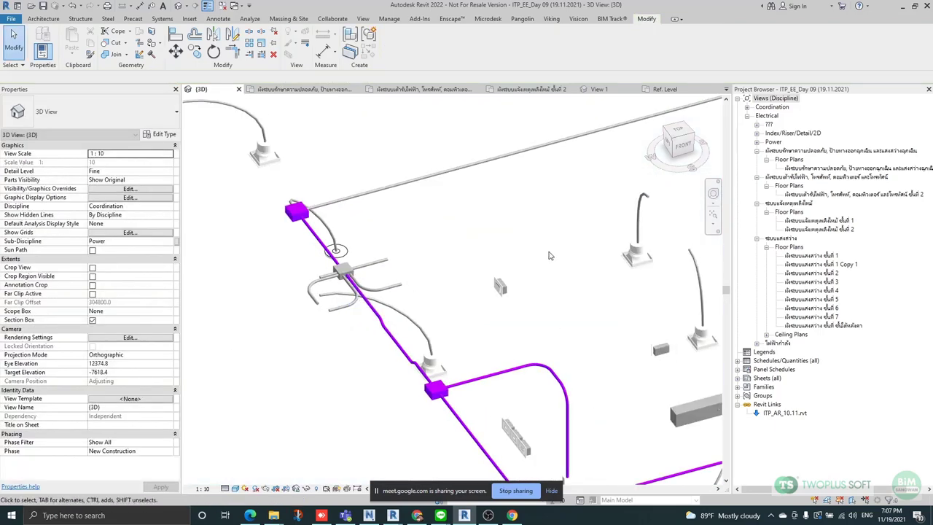
middle_click_drag(551, 256, 473, 273)
scroll(359, 273, "down", 2)
middle_click_drag(544, 303, 512, 313)
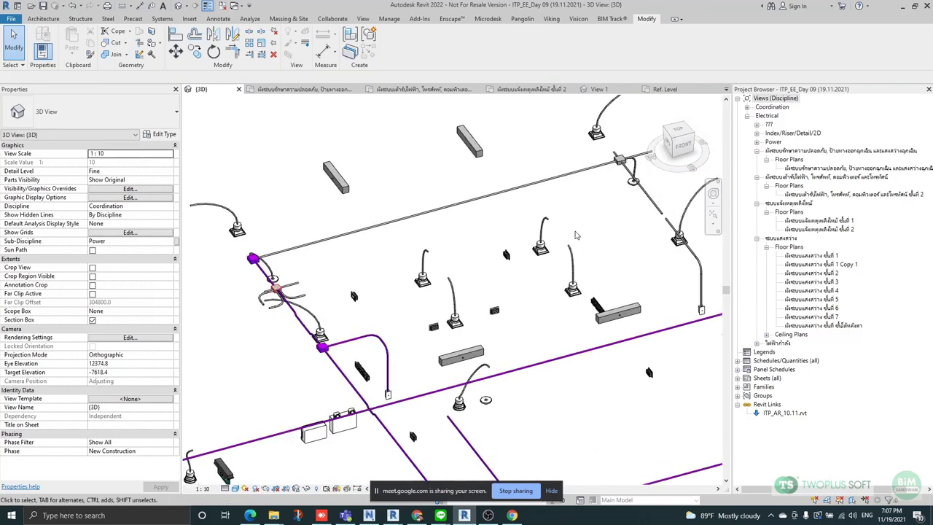
scroll(228, 276, "up", 5)
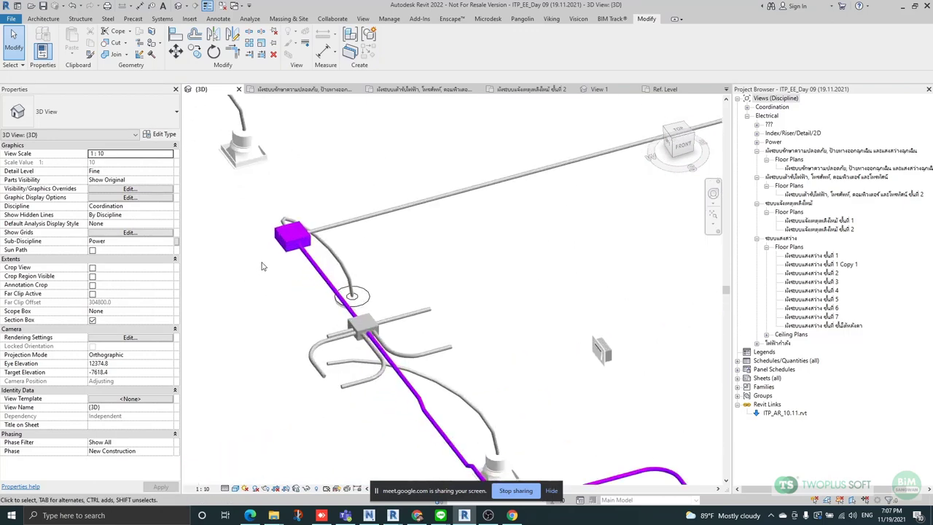
left_click(296, 245)
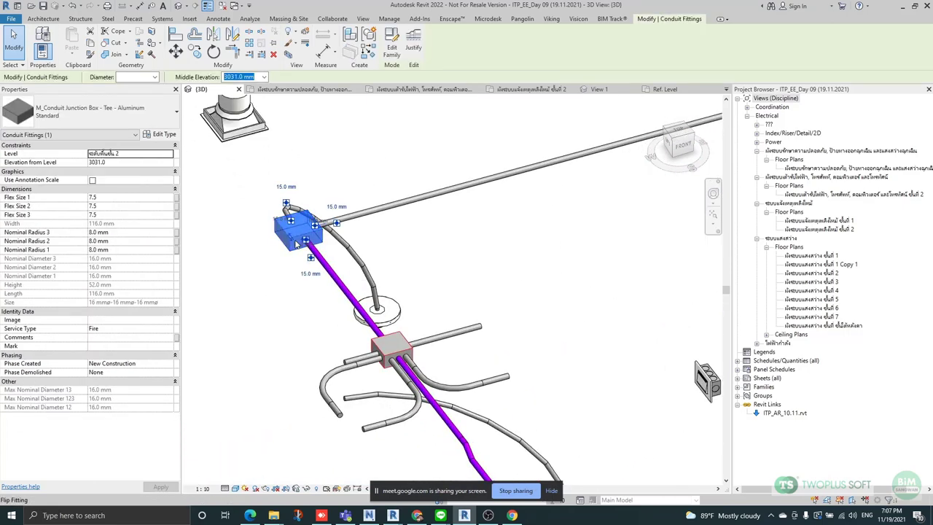
scroll(411, 368, "up", 2)
left_click(406, 354)
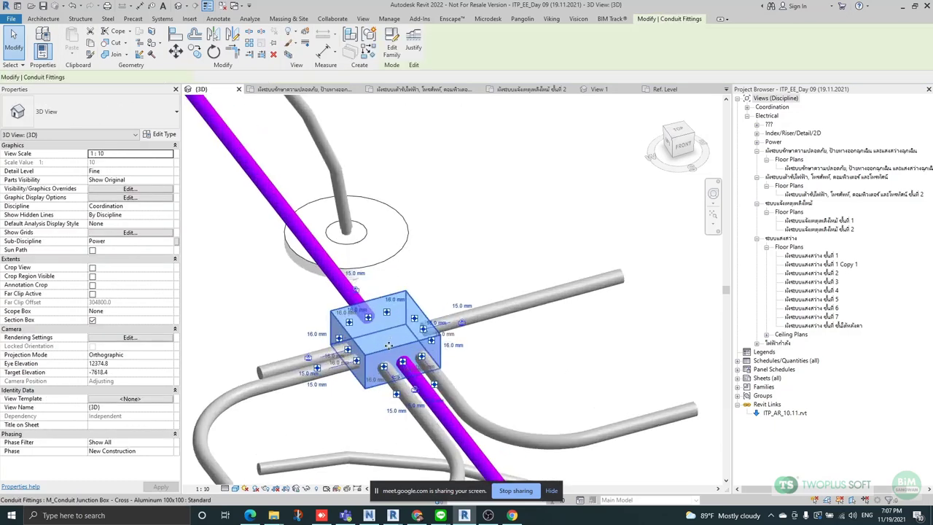
double_click(391, 352)
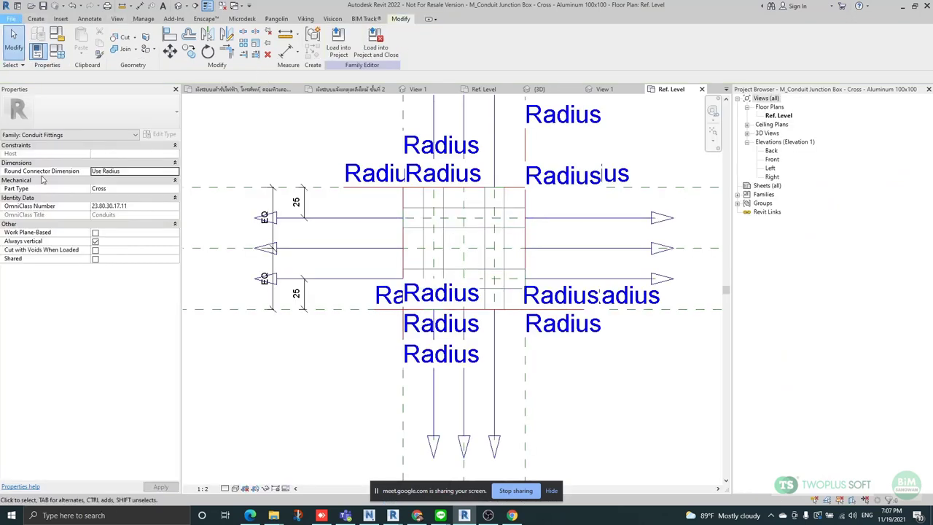
Save a copy of the family as M_Conduit Junction Box - Tee - Aluminum 100x100 in the KNOWHOWSKILL_EE Family folder.
left_click(11, 18)
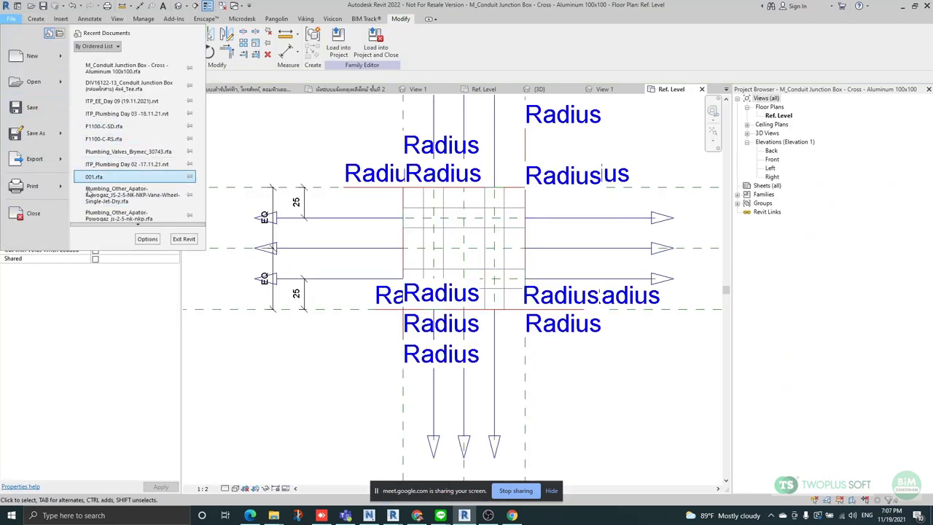
mouse_move(35, 134)
left_click(131, 135)
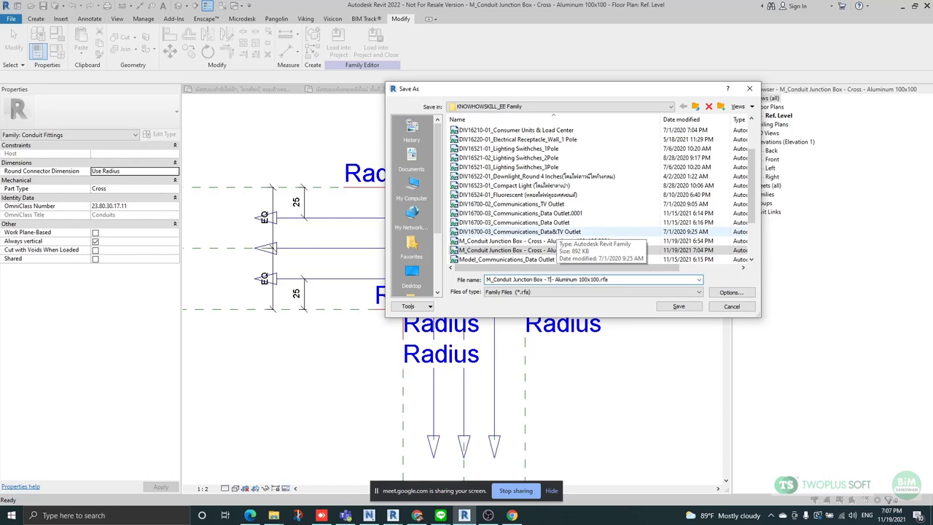
left_click(675, 307)
Set the new family's Part Type to Tee.
scroll(443, 306, "down", 2)
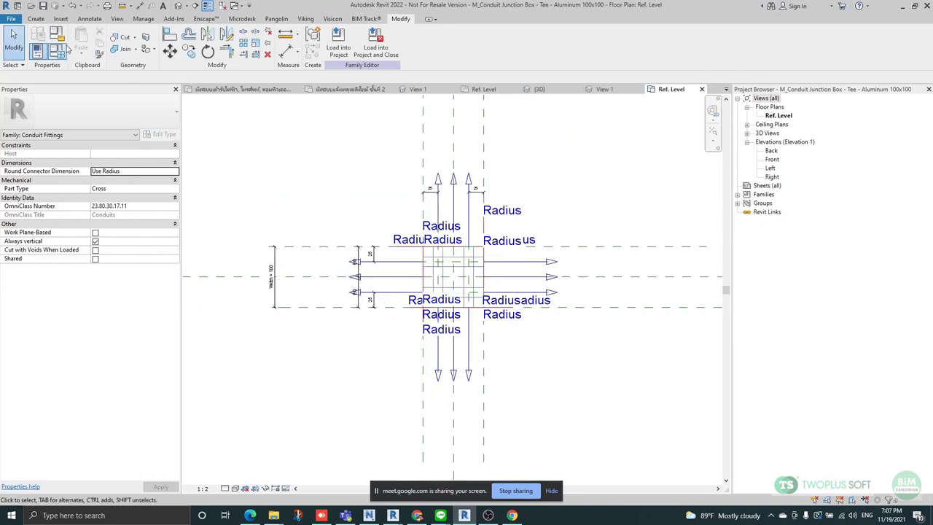
left_click(57, 36)
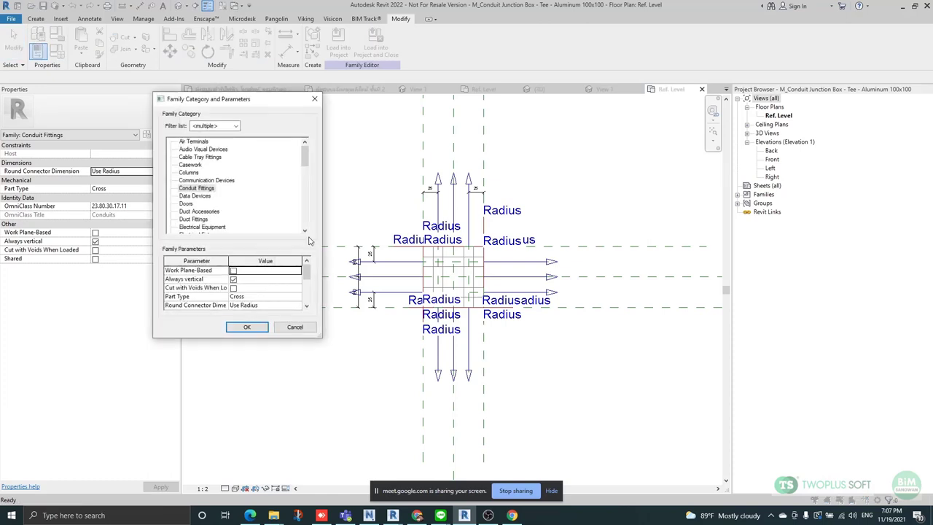
left_click(297, 298)
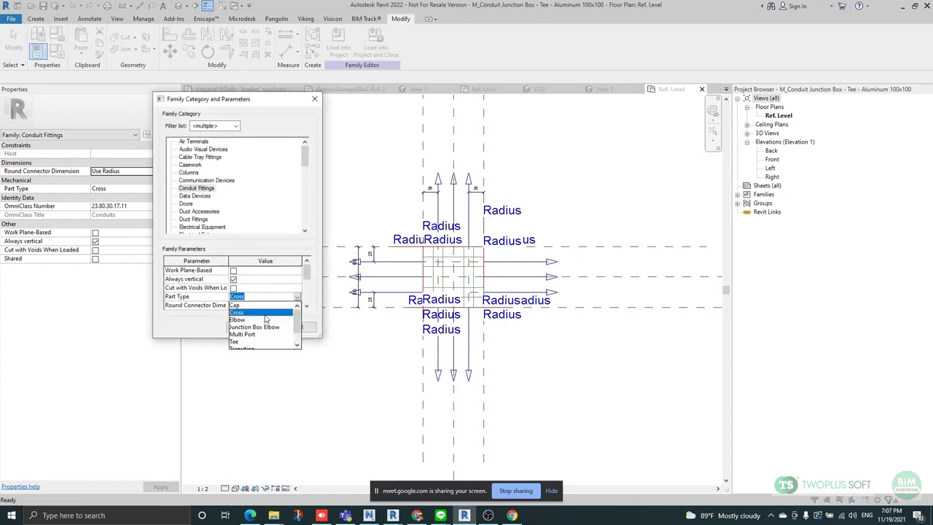
left_click(235, 341)
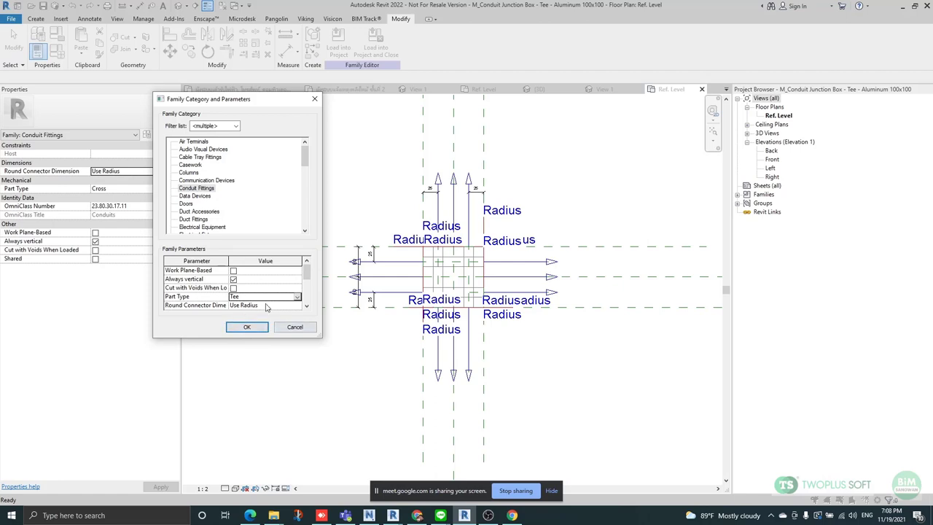
left_click(248, 327)
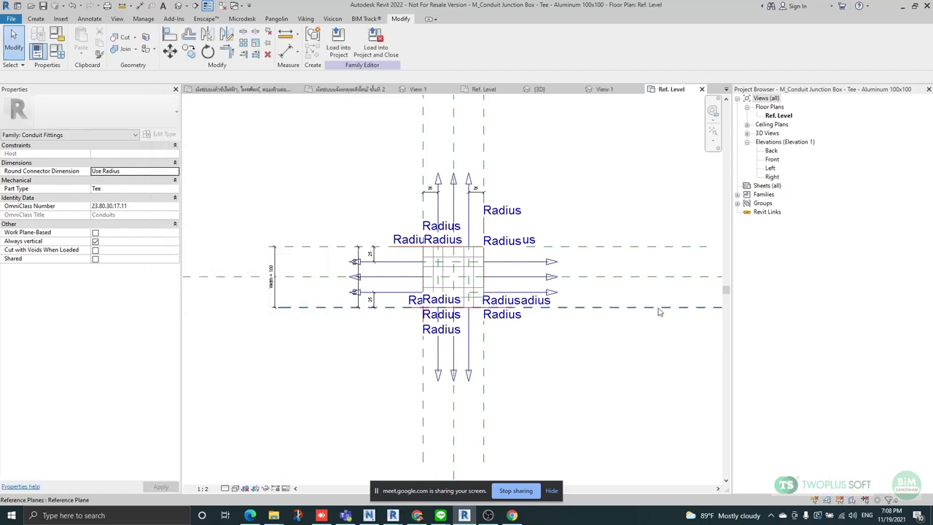
Load the tee box family into the project ITP_EE_Day 09 (19.11.2021) without placing an instance.
scroll(417, 309, "up", 1)
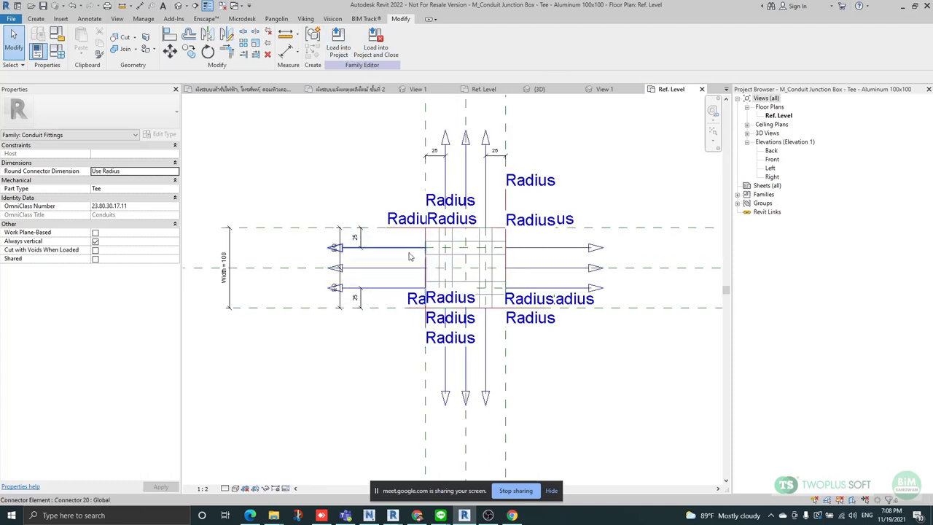
scroll(392, 315, "down", 1)
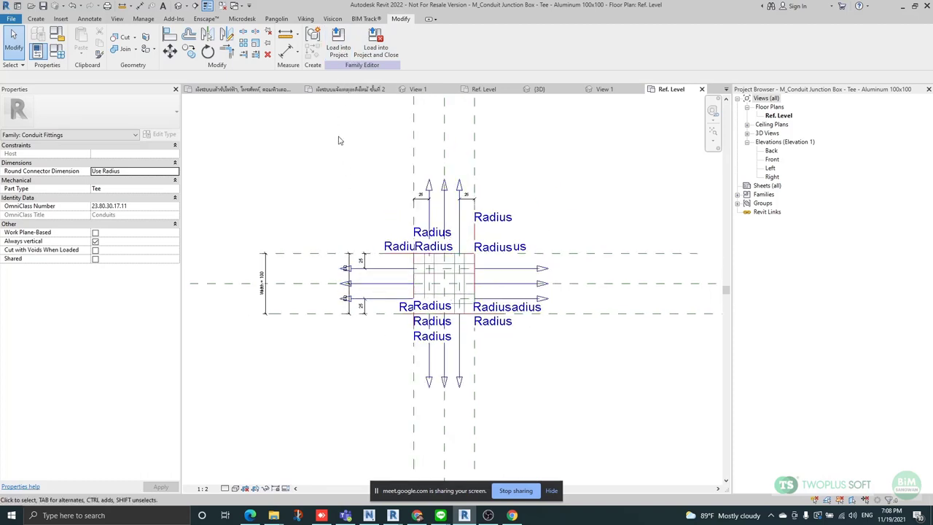
scroll(455, 228, "up", 1)
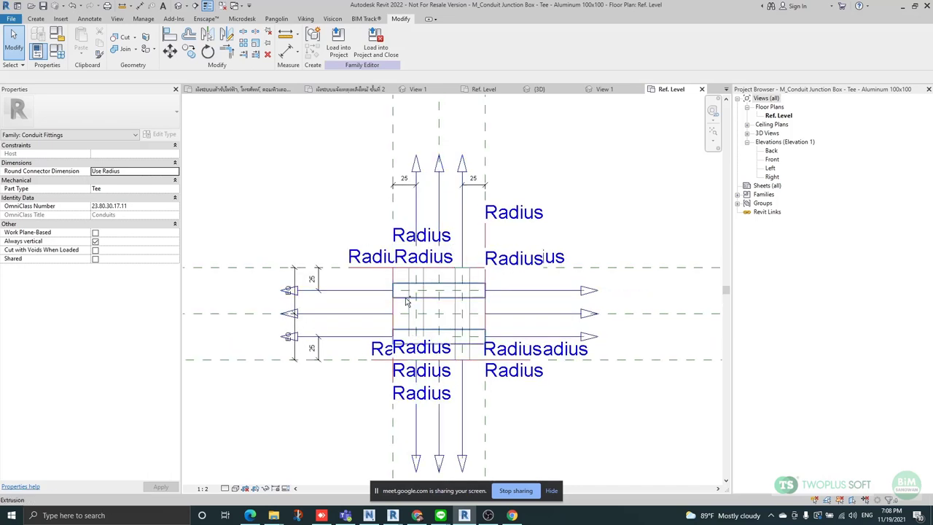
left_click(338, 41)
left_click(452, 331)
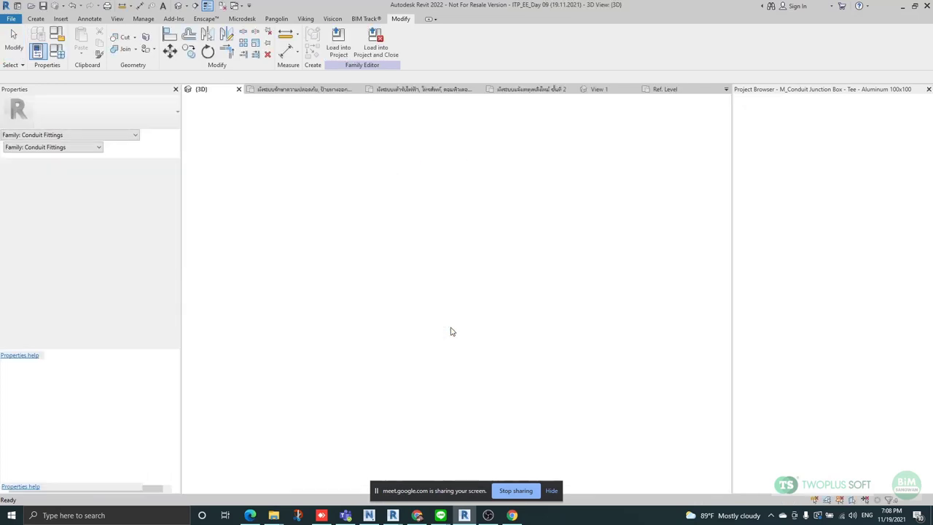
scroll(506, 321, "down", 2)
key("Escape")
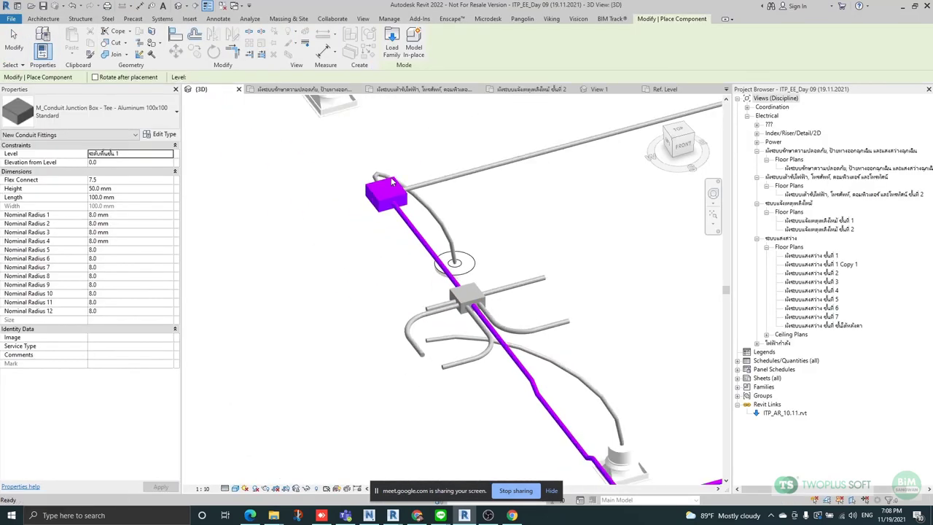
Change the tee junction box near the smoke detector to M_Conduit Junction Box - Tee - Aluminum 100x100 and check its connectors.
scroll(386, 164, "up", 2)
left_click(367, 199)
left_click(95, 117)
left_click(31, 195)
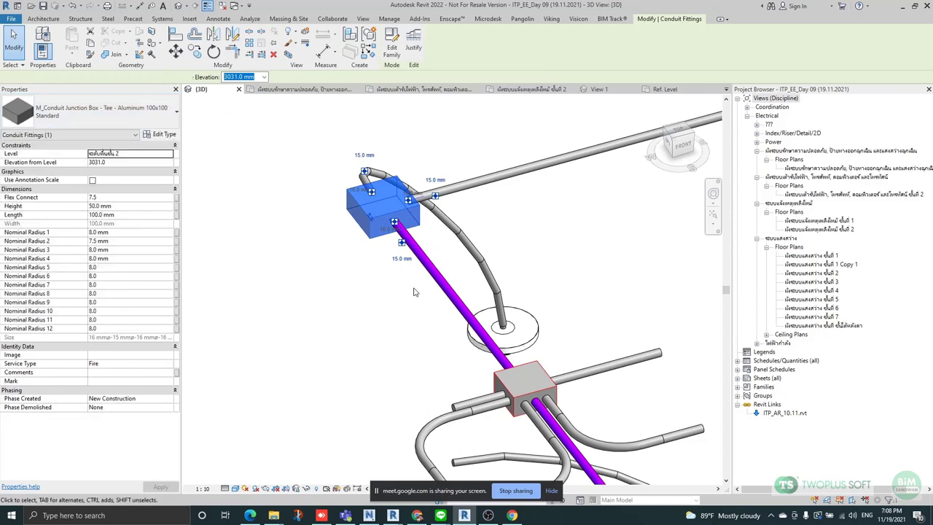
left_click(490, 224)
scroll(298, 224, "up", 2)
left_click(299, 218)
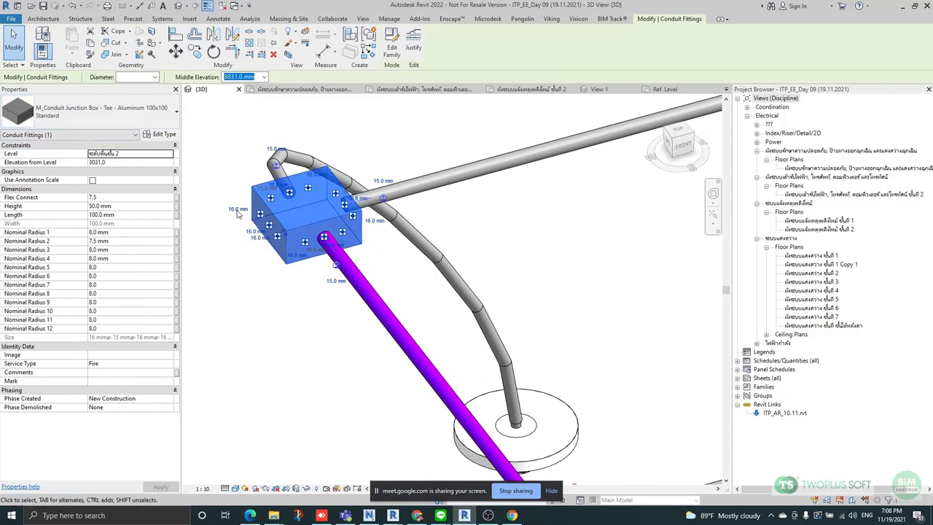
scroll(215, 232, "up", 2)
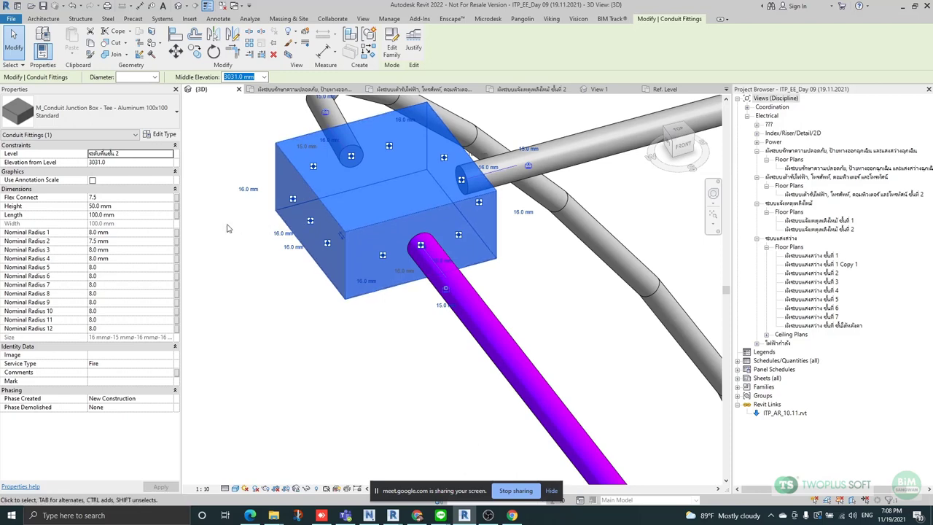
scroll(312, 238, "down", 3)
key("Escape")
Try to change all aluminum tee junction boxes in the project to M_Conduit Junction Box - Tee - Aluminum 100x100 at once.
scroll(334, 222, "down", 5)
scroll(430, 311, "up", 1)
scroll(390, 342, "up", 2)
left_click(400, 325)
scroll(400, 325, "up", 2)
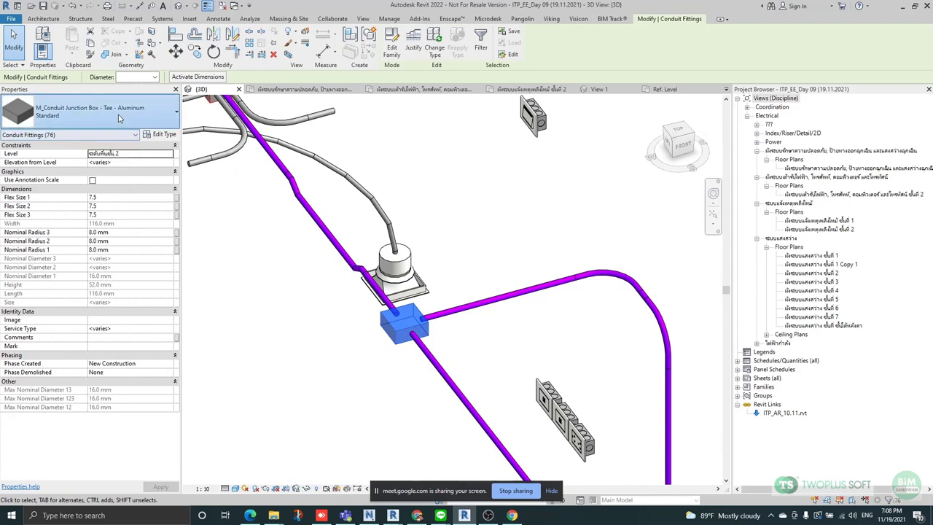
left_click(121, 116)
left_click(84, 196)
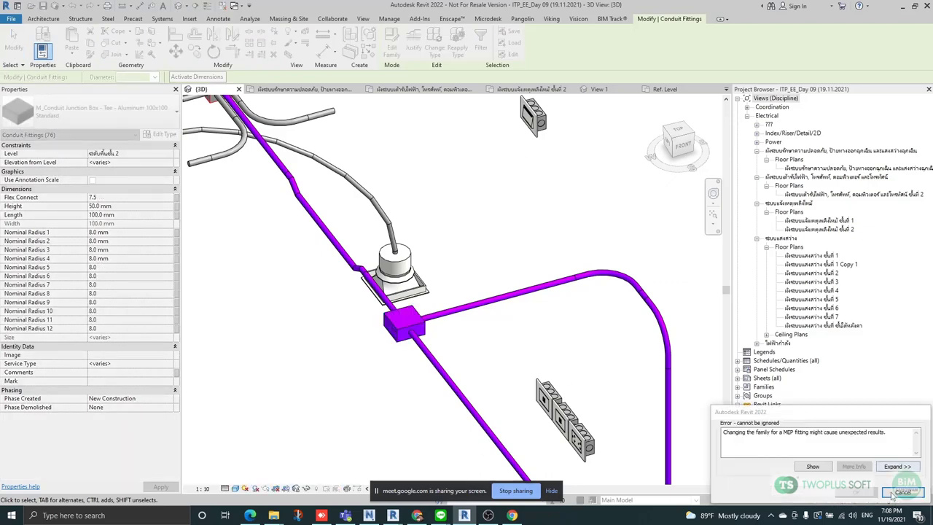
left_click(903, 493)
Change only the fire alarm tee box beside the square-based detector to M_Conduit Junction Box - Tee - Aluminum 100x100.
left_click(379, 314)
left_click(88, 113)
left_click(65, 158)
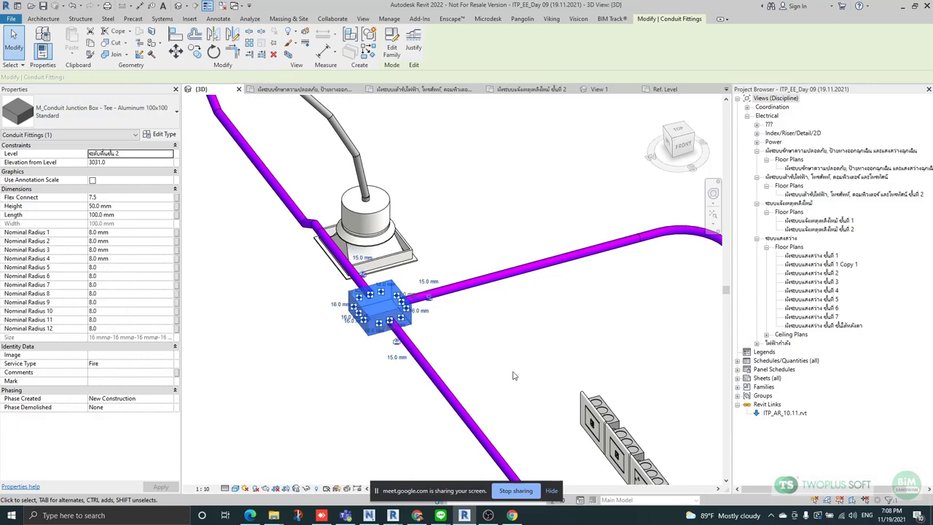
scroll(387, 217, "down", 6)
middle_click_drag(539, 378, 442, 364)
scroll(452, 257, "down", 3)
scroll(510, 371, "down", 1)
scroll(496, 318, "up", 5)
left_click(446, 295)
middle_click_drag(582, 357, 385, 338)
scroll(394, 321, "down", 5)
scroll(508, 270, "up", 2)
left_click(519, 276, "ctrl")
scroll(299, 342, "down", 4)
scroll(350, 313, "up", 2)
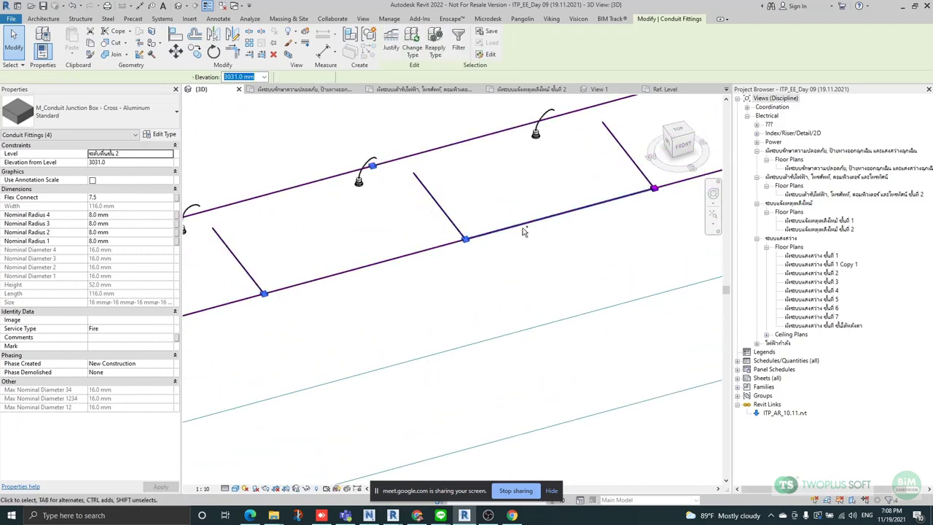
middle_click_drag(641, 261, 362, 319)
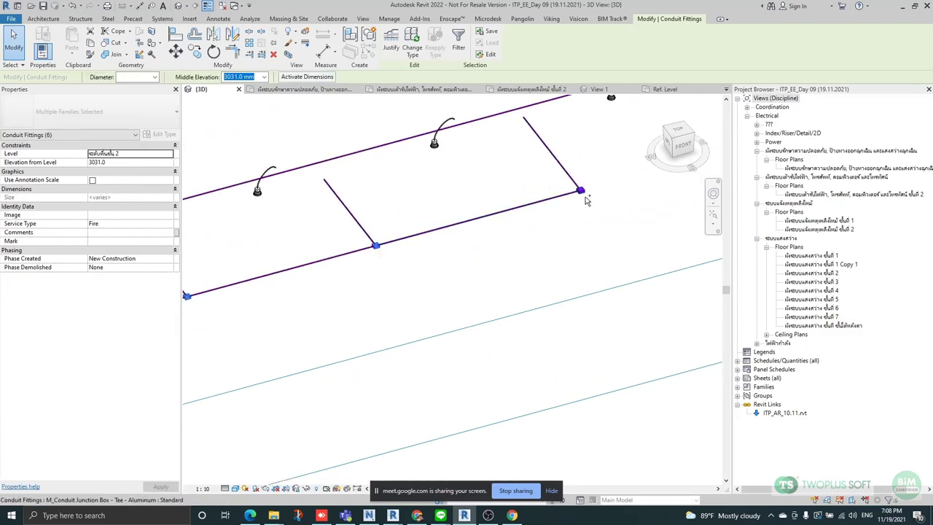
left_click(122, 135)
left_click(122, 125)
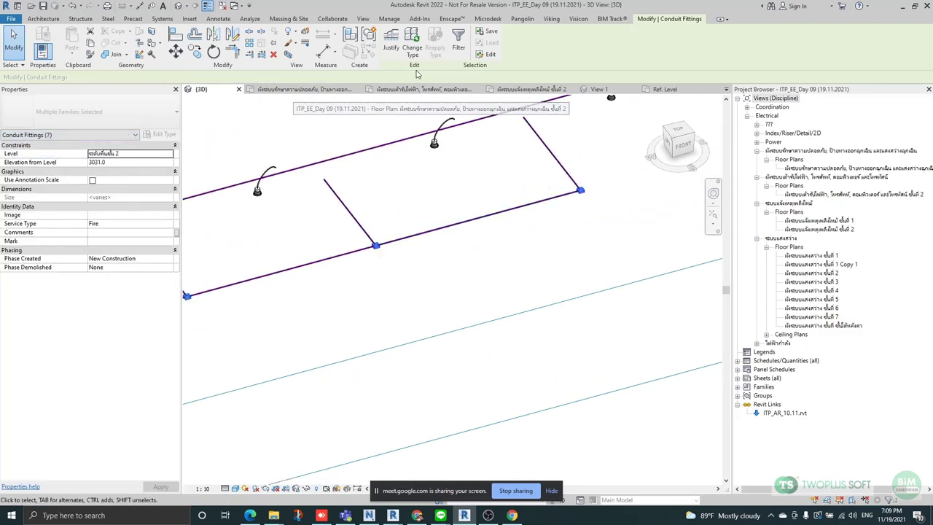
left_click(458, 50)
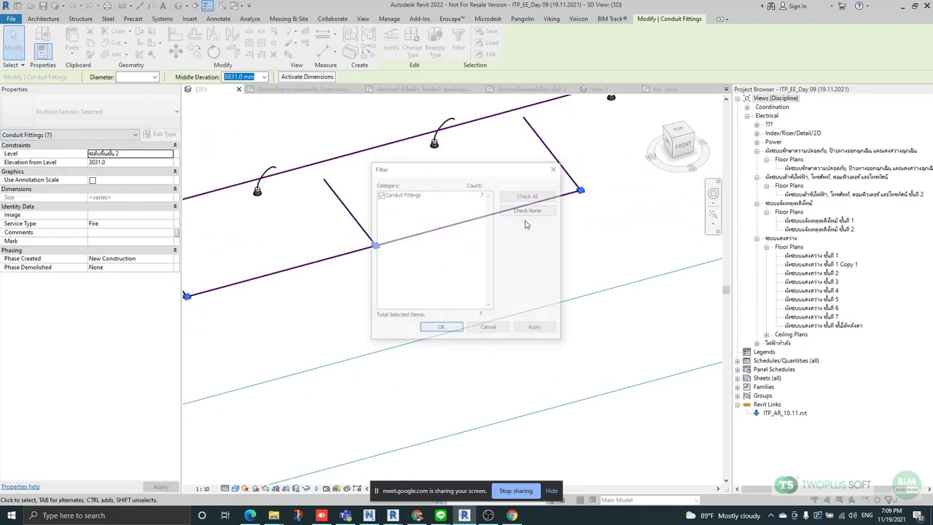
left_click(555, 169)
left_click(509, 316)
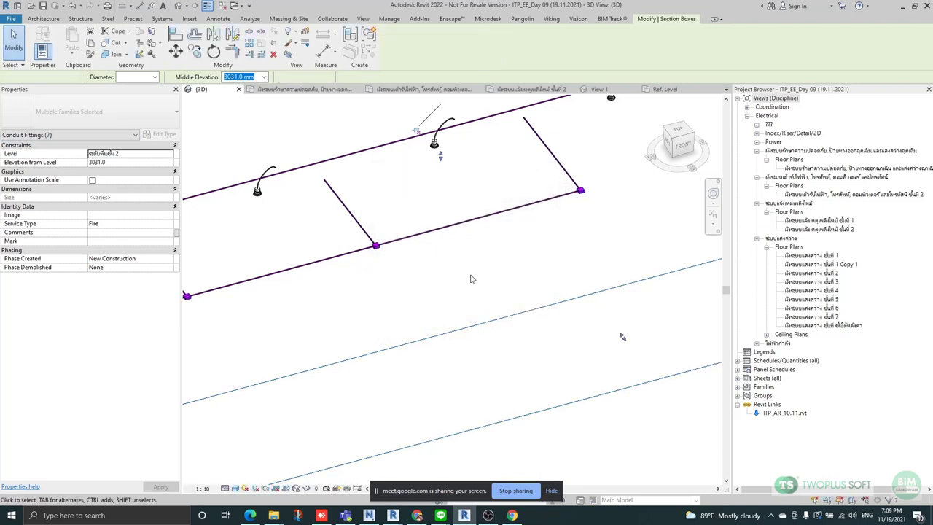
Change four cross boxes along the long fire alarm conduit together to M_Conduit Junction Box - Cross - Aluminum 100x100.
left_click(376, 245)
middle_click_drag(409, 289, 603, 253)
left_click(382, 264, "ctrl")
middle_click_drag(324, 322, 533, 264)
left_click(394, 263, "ctrl")
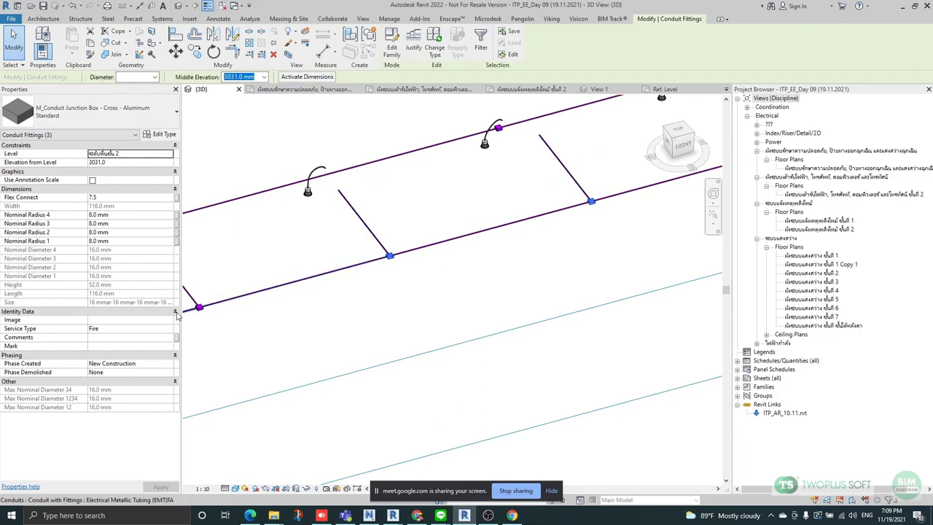
middle_click_drag(228, 359, 229, 371)
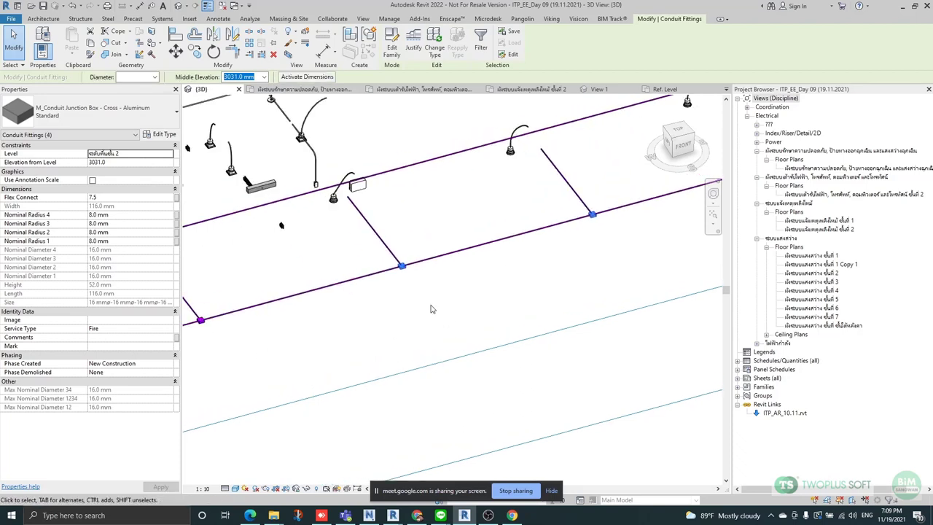
left_click(139, 115)
left_click(88, 167)
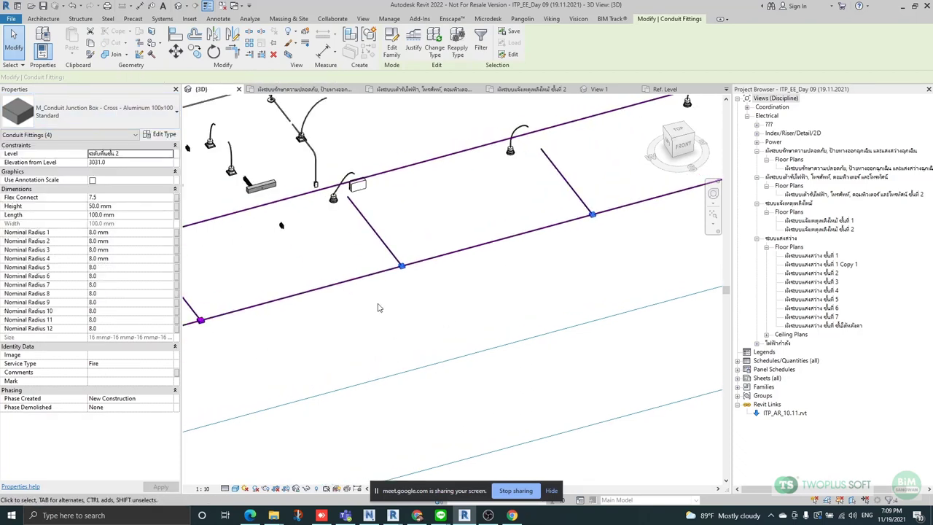
left_click(284, 336)
Change the cross box nearest the bend at the end of the fire alarm run to M_Conduit Junction Box - Cross - Aluminum 100x100.
middle_click_drag(284, 328, 490, 282)
scroll(485, 274, "up", 2)
left_click(350, 276)
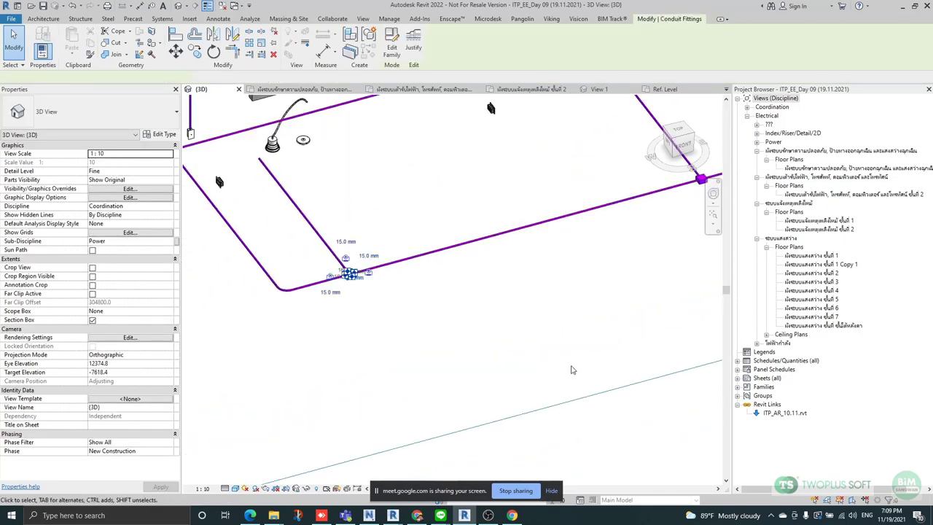
left_click(138, 113)
left_click(87, 170)
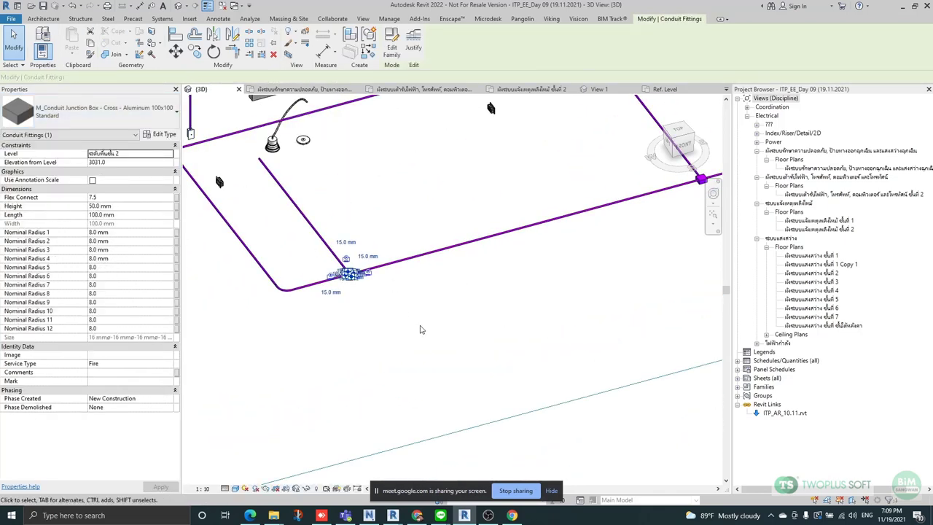
key("Escape")
Change the tee box beside the downlight on the rear fire alarm run to M_Conduit Junction Box - Tee - Aluminum 100x100.
scroll(470, 329, "up", 5)
middle_click_drag(393, 383, 642, 271)
scroll(583, 278, "down", 1)
middle_click_drag(604, 313, 360, 384)
scroll(284, 353, "down", 3)
middle_click_drag(603, 340, 232, 404)
middle_click_drag(546, 333, 358, 368)
middle_click_drag(428, 304, 163, 358)
middle_click_drag(444, 326, 368, 352)
scroll(260, 287, "up", 3)
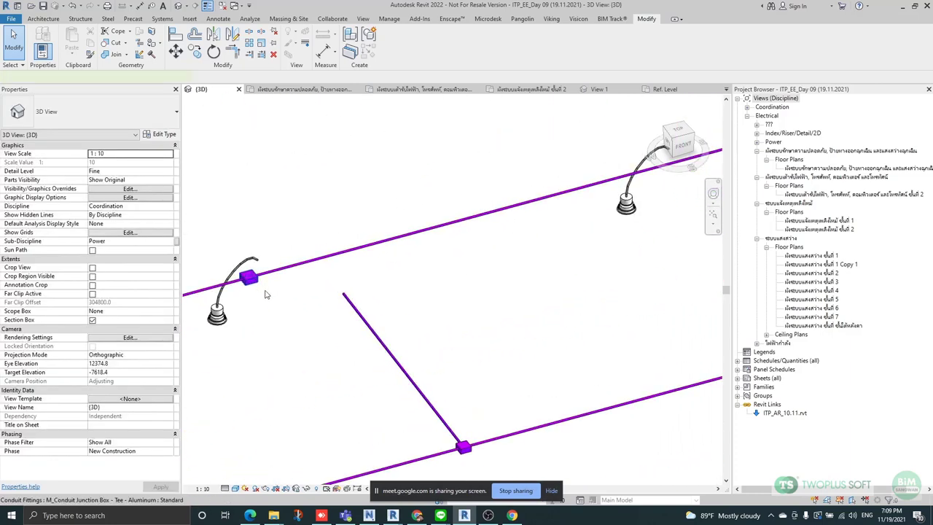
left_click(90, 111)
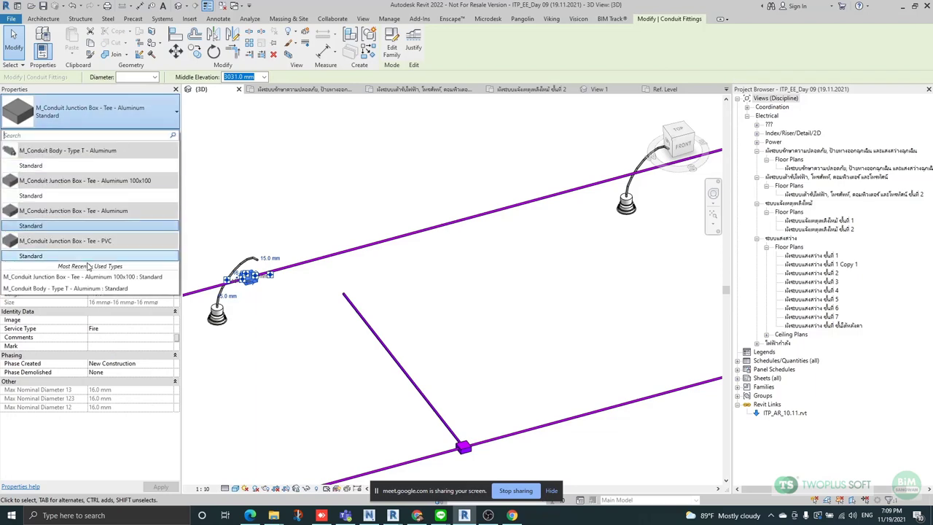
left_click(81, 196)
left_click(489, 282)
Inspect the replaced tee box and the uncoloured conduit run for breaks in the connection.
scroll(249, 277, "up", 3)
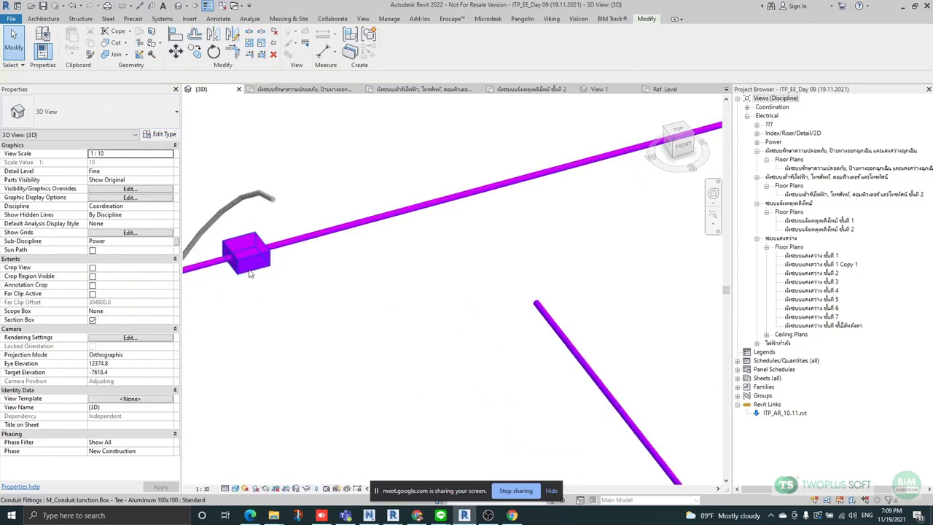
scroll(249, 274, "up", 1)
left_click(268, 264)
left_click(464, 282)
scroll(611, 299, "down", 2)
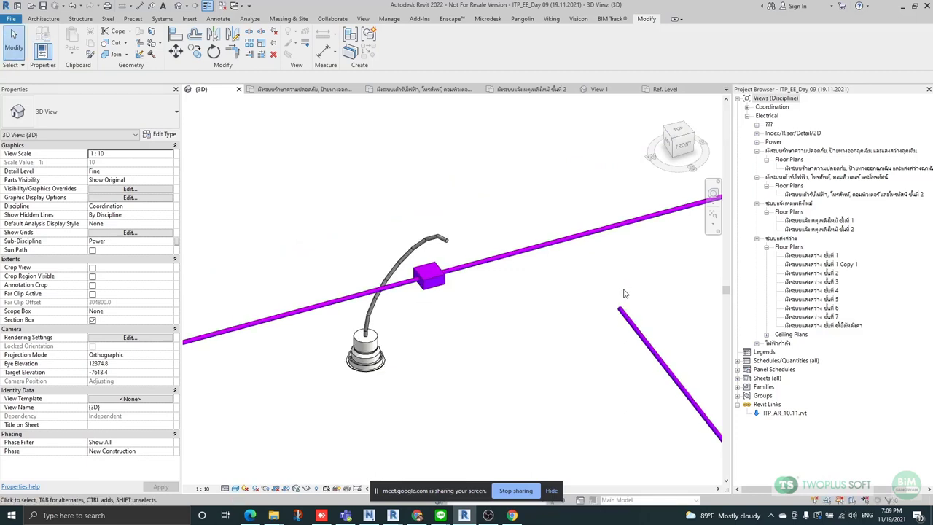
scroll(437, 313, "down", 5)
scroll(311, 425, "down", 2)
scroll(554, 309, "up", 10)
scroll(441, 297, "down", 1)
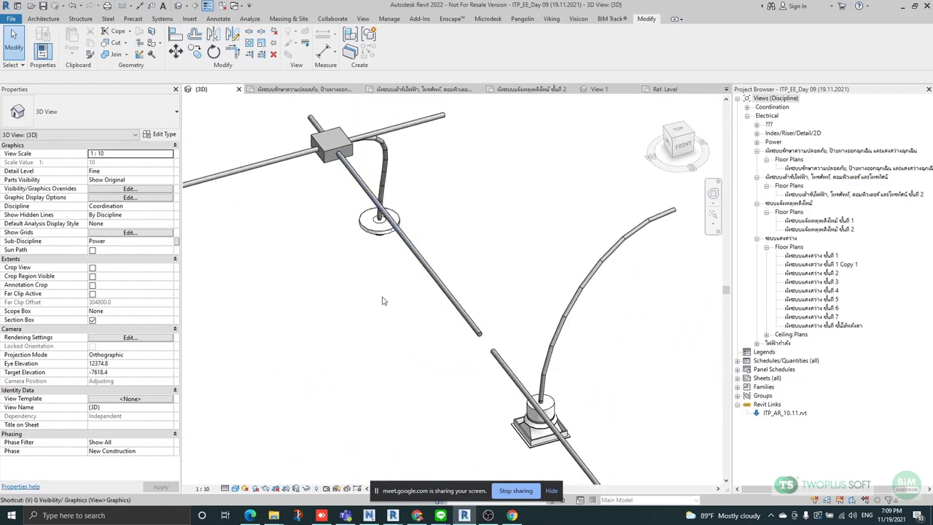
key("v")
key("g")
left_click(488, 136)
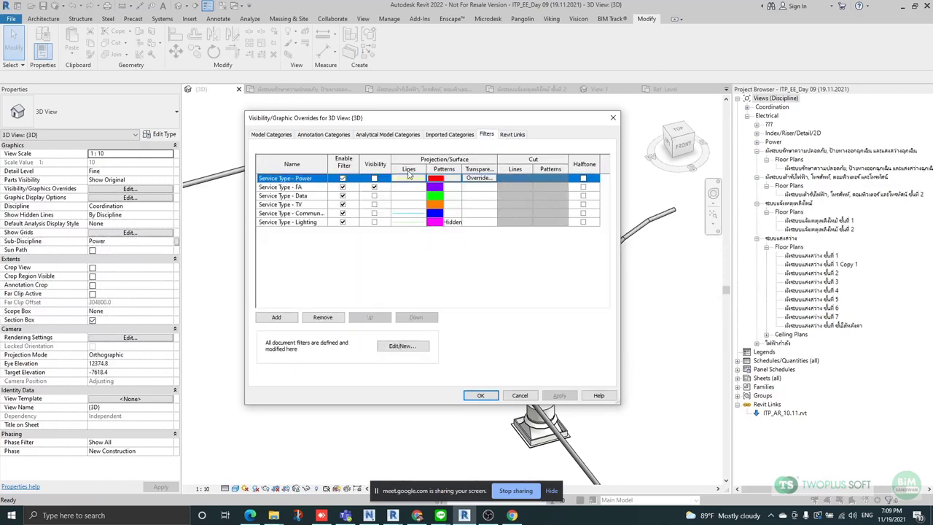
key("Escape")
scroll(496, 239, "down", 3)
scroll(476, 284, "up", 4)
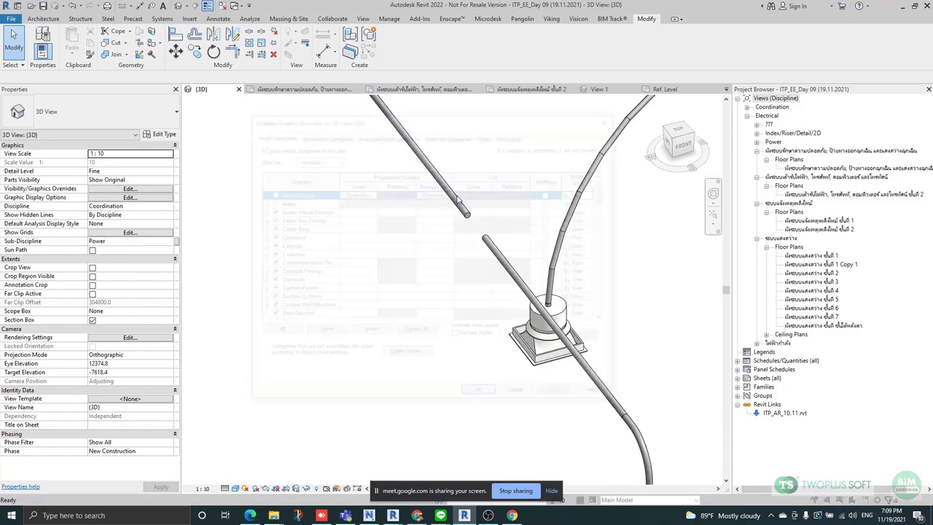
Make the Power, Data, TV, Communication and Lighting Service Type filters visible in the 3D view alongside FA.
key("v")
key("g")
left_click(486, 134)
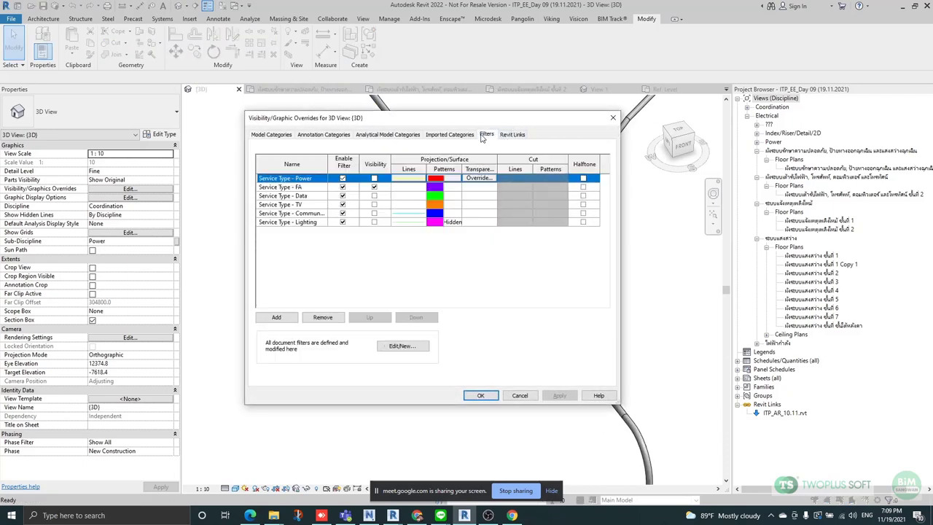
left_click(375, 196)
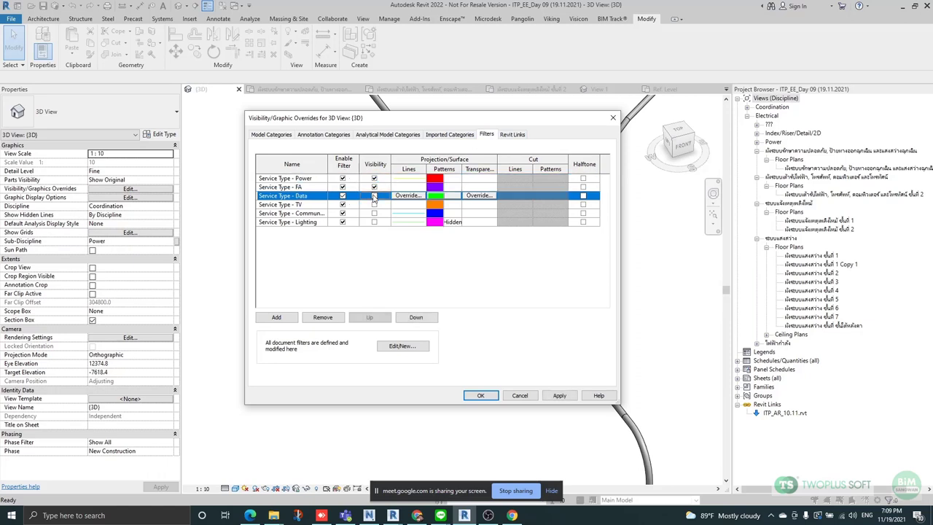
left_click(374, 205)
left_click(375, 213)
left_click(375, 222)
left_click(375, 214)
left_click(555, 397)
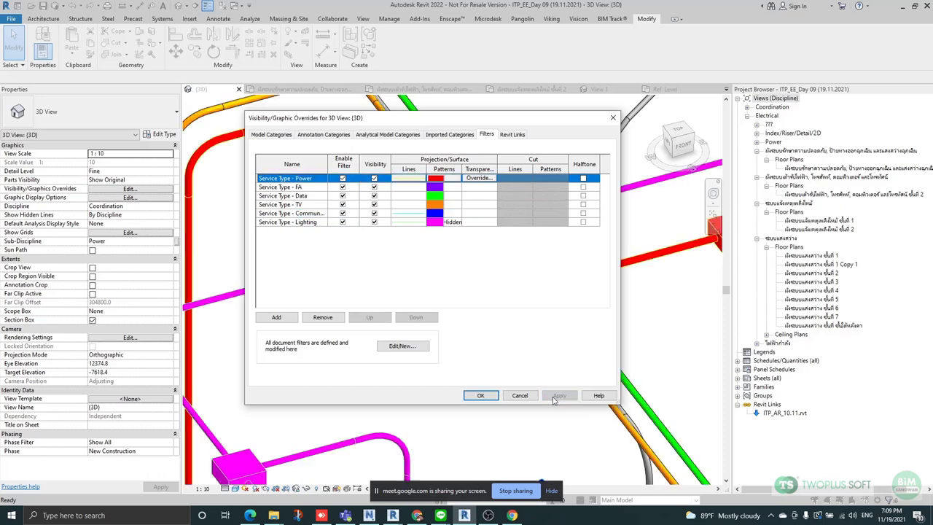
left_click(482, 396)
Examine the merged lighting junction boxes where the grey fire alarm conduit crosses and the services running around them.
scroll(500, 369, "down", 3)
scroll(408, 226, "up", 4)
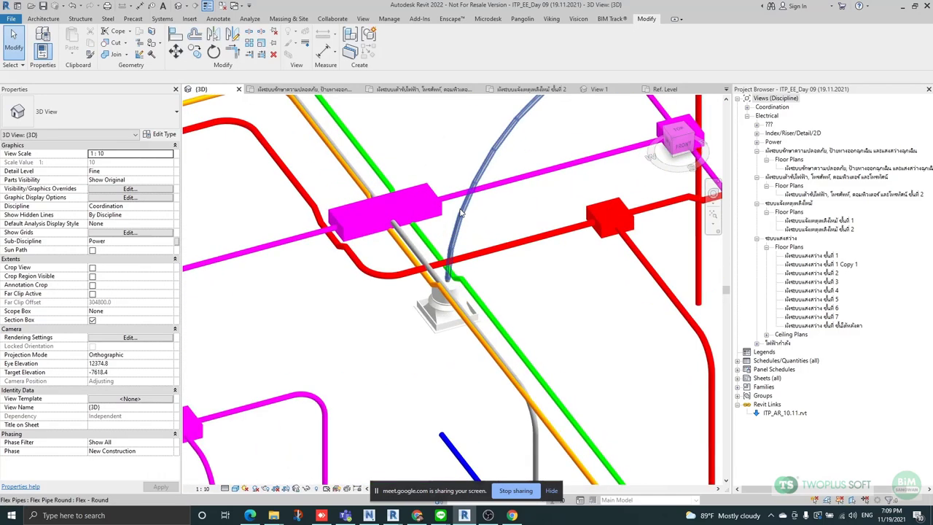
left_click(394, 216)
middle_click_drag(394, 217, 666, 327, "shift")
scroll(510, 232, "down", 5)
middle_click_drag(550, 273, 490, 247, "shift")
scroll(460, 175, "down", 2)
scroll(454, 217, "up", 5)
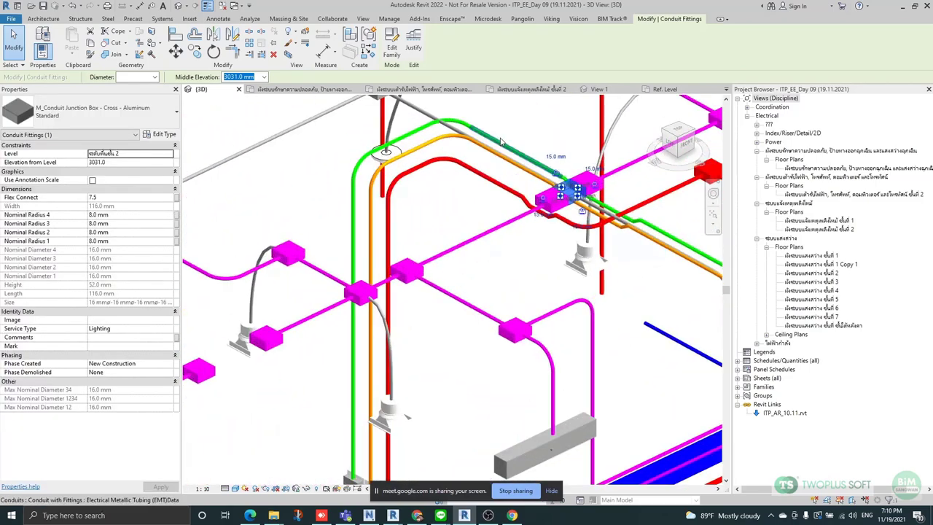
left_click(511, 124)
middle_click_drag(558, 228, 477, 255, "shift")
middle_click_drag(560, 166, 400, 180)
scroll(400, 179, "down", 3)
scroll(438, 218, "up", 5)
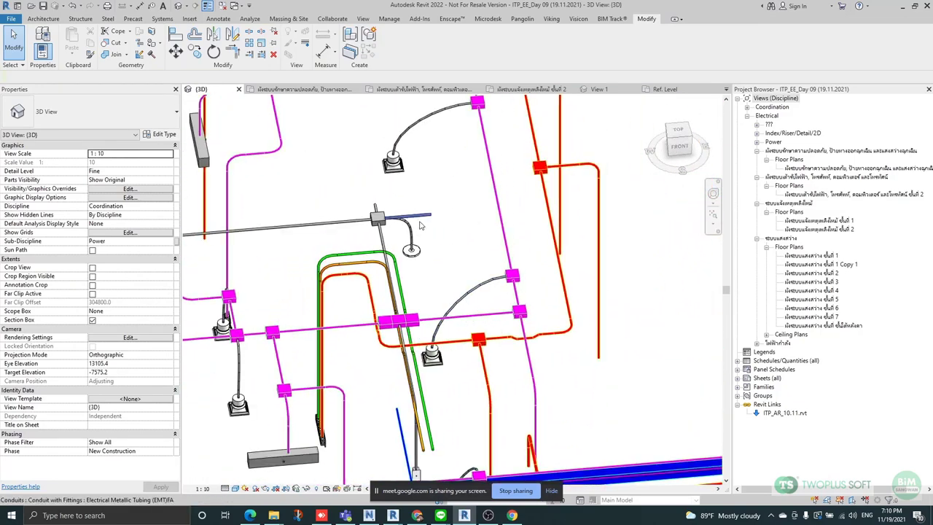
Try to shift the grey fire alarm conduit sideways between its junction box and the merged lighting boxes.
left_click(332, 251)
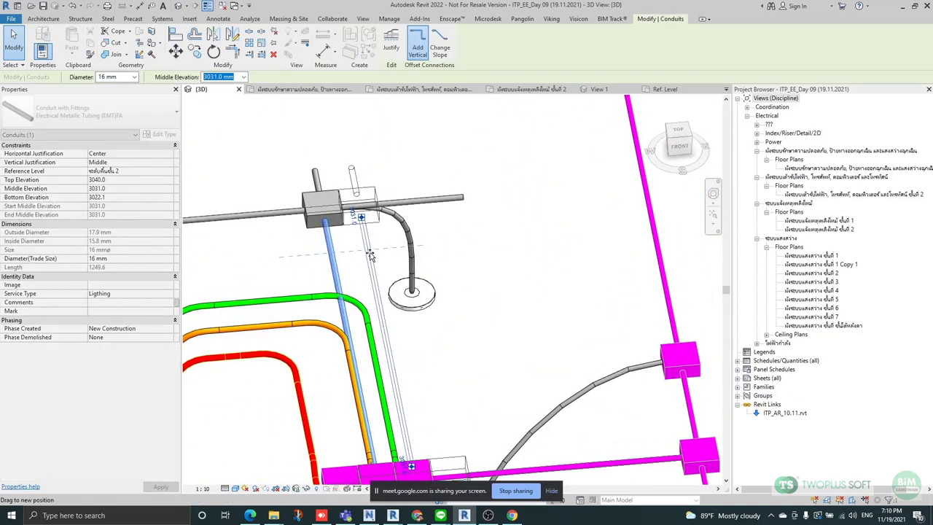
scroll(397, 360, "down", 3)
scroll(397, 361, "up", 3)
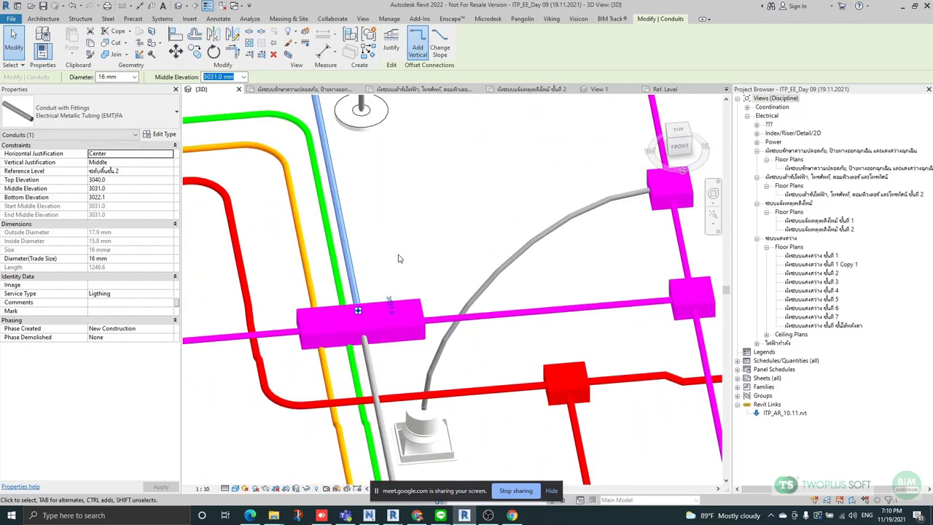
left_click(398, 259)
Delete the merged row of lighting junction boxes at the crossing with the grey fire alarm conduit.
left_click(394, 306)
key("Delete")
left_click(365, 308)
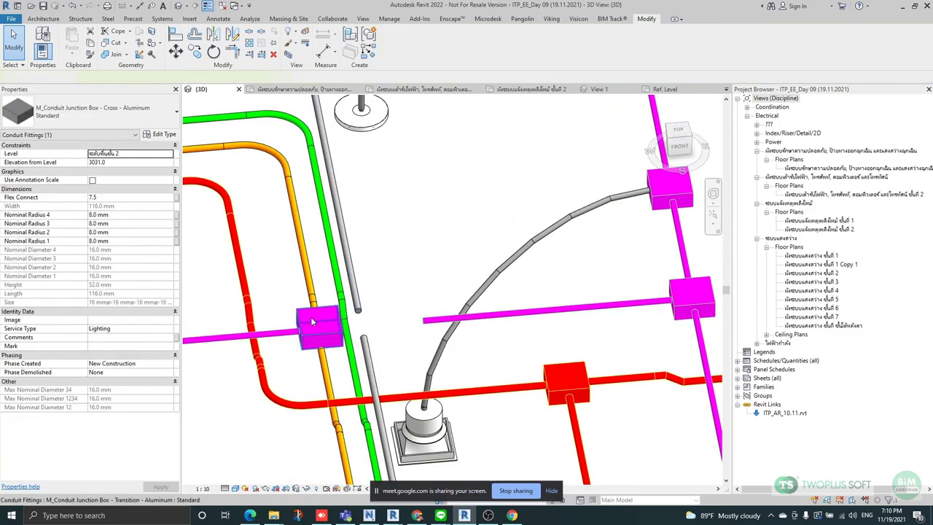
key("Delete")
Extend the open lighting conduit across the gap to the end of the opposite lighting conduit, joining them into one run.
scroll(419, 304, "up", 4)
scroll(419, 303, "down", 3)
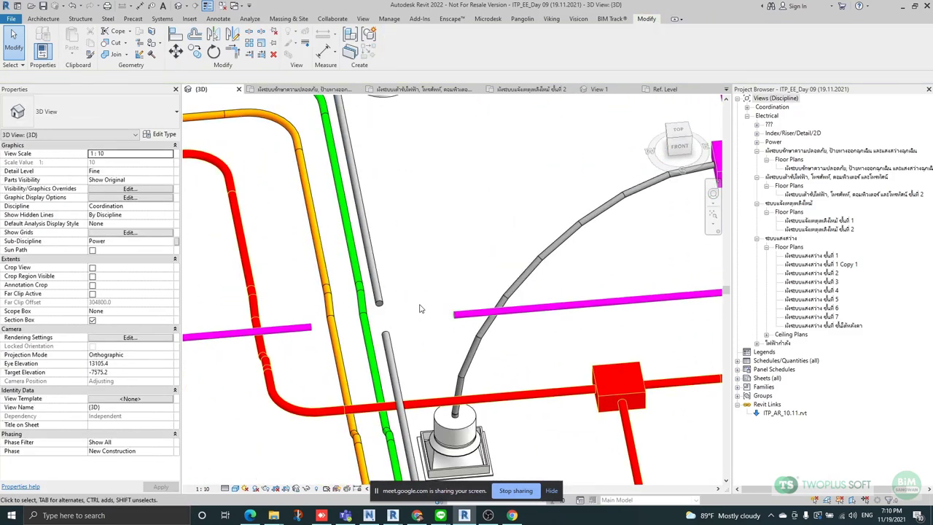
scroll(419, 304, "down", 3)
scroll(423, 307, "up", 3)
left_click(442, 315)
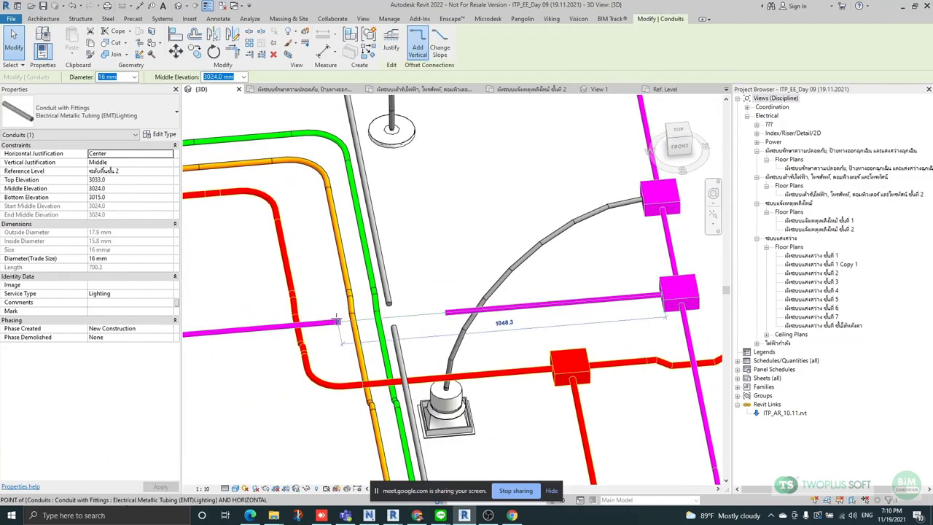
key("Escape")
Place an M_Conduit Coupling Offset - Aluminum, matching the data conduit's, on the open end of the grey fire alarm conduit at the lighting crossing.
middle_click_drag(456, 328, 395, 317, "shift")
left_click(394, 317)
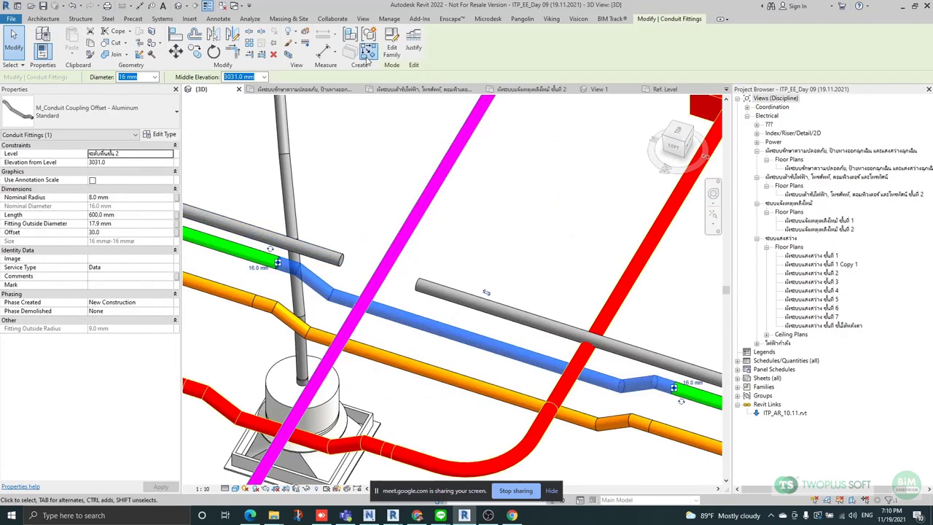
left_click(367, 53)
scroll(320, 218, "down", 2)
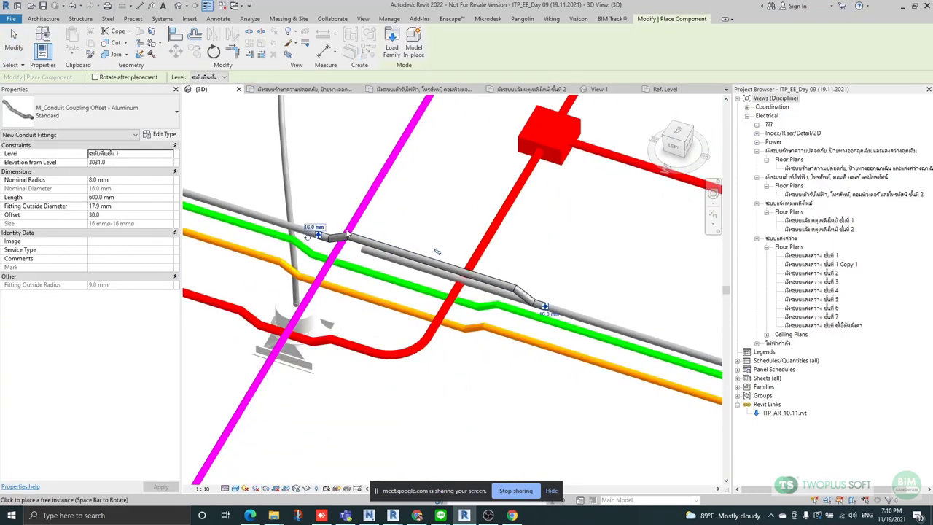
scroll(319, 218, "up", 2)
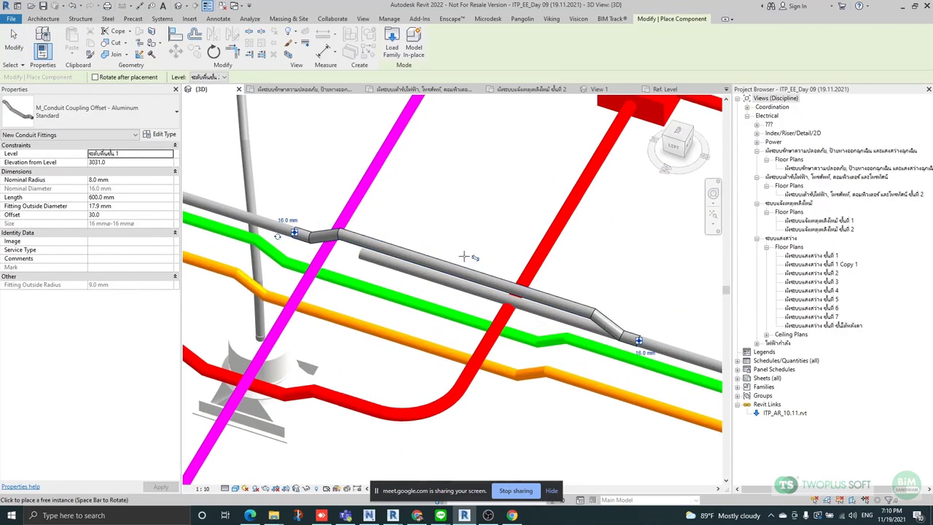
left_click(282, 221)
key("Escape")
key("Escape")
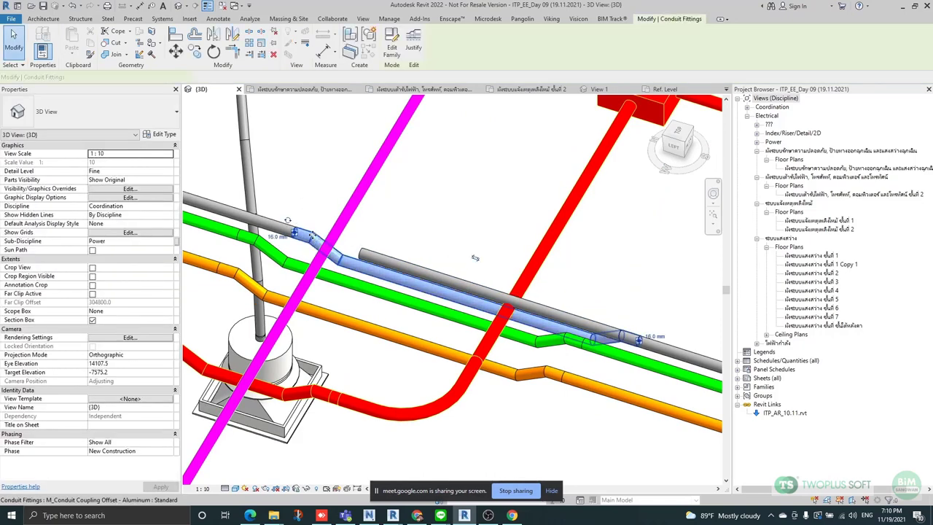
Move the grey conduit's coupling offset in line with the neighbouring offsets and pull the overlapping fire alarm conduit back to its far end.
left_click(274, 222)
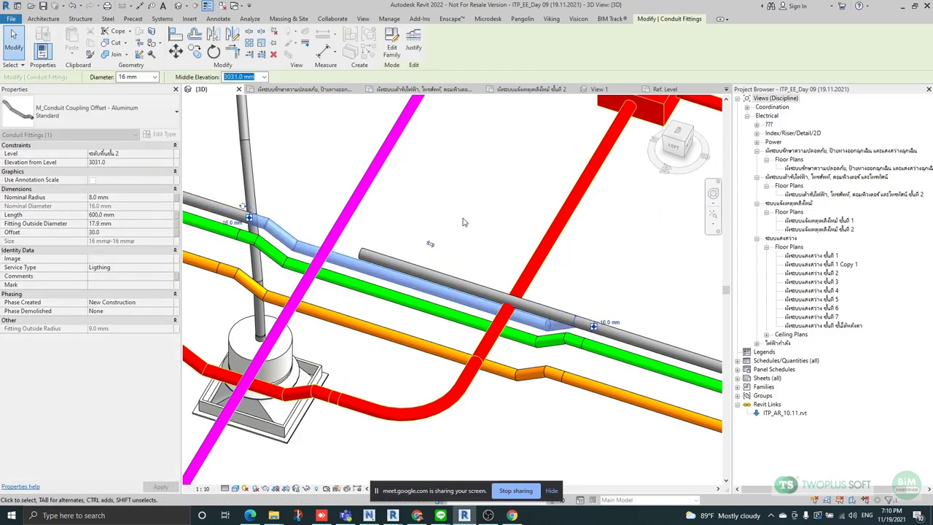
left_click(482, 226)
scroll(440, 261, "down", 2)
middle_click_drag(440, 262, 397, 248)
scroll(386, 248, "up", 1)
left_click(377, 249)
left_click_drag(317, 235, 520, 296)
left_click(418, 207)
Delete the coupling offset on the grey fire alarm conduit where it crosses the power and lighting conduits.
scroll(410, 201, "down", 2)
middle_click_drag(450, 306, 461, 264, "shift")
scroll(461, 253, "up", 5)
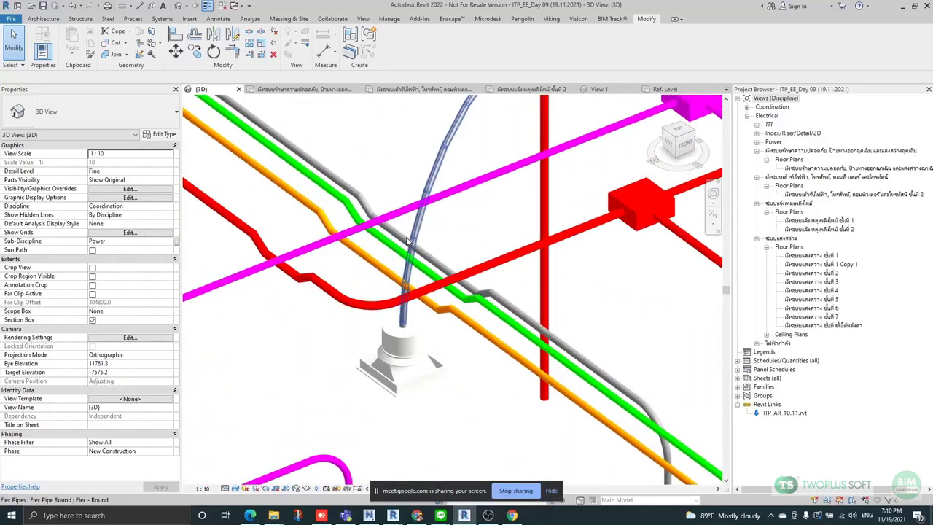
left_click(417, 241)
left_click(393, 233)
key("Delete")
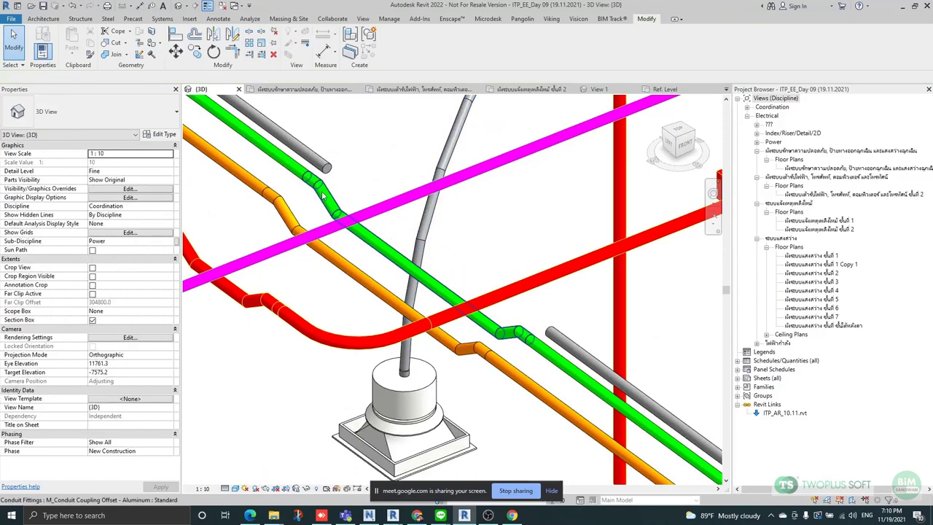
Place another M_Conduit Coupling Offset - Aluminum, matching the green data conduit's, on the open end of the grey fire alarm conduit.
left_click(318, 191)
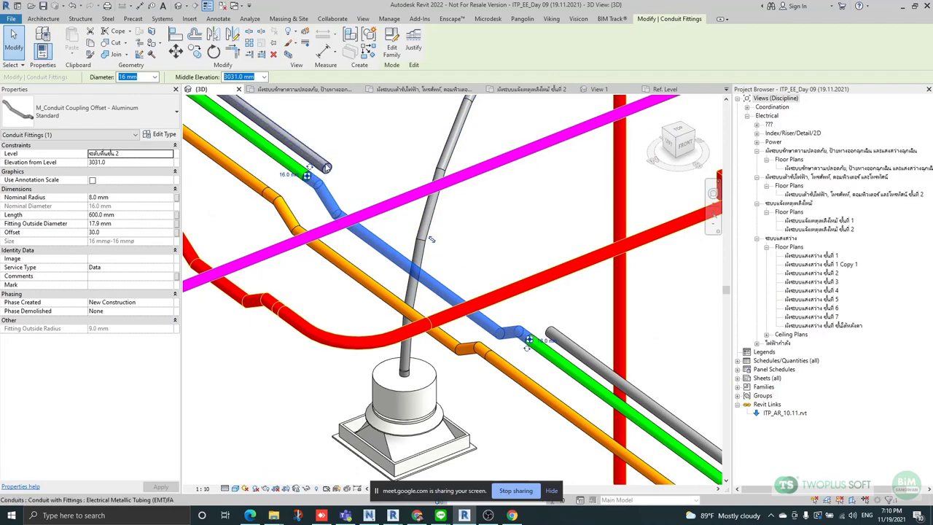
scroll(310, 188, "up", 3)
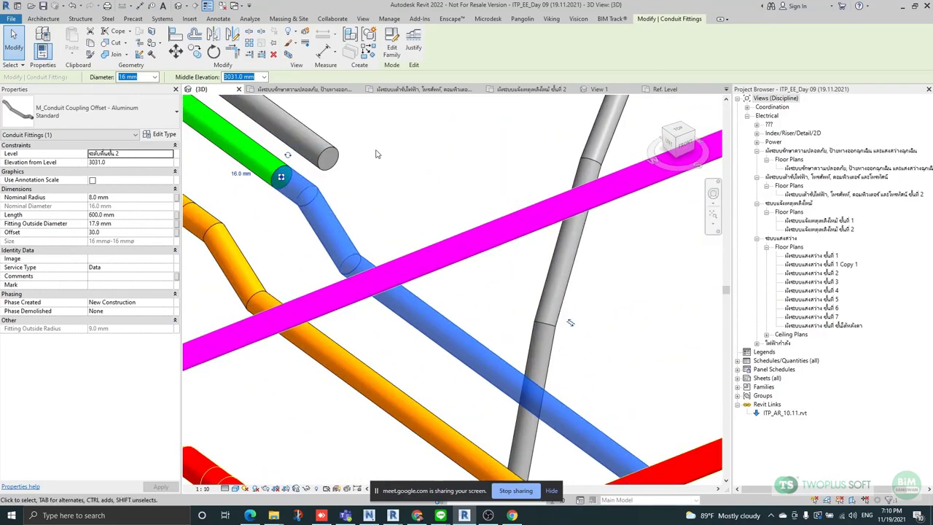
left_click(368, 53)
left_click(339, 165)
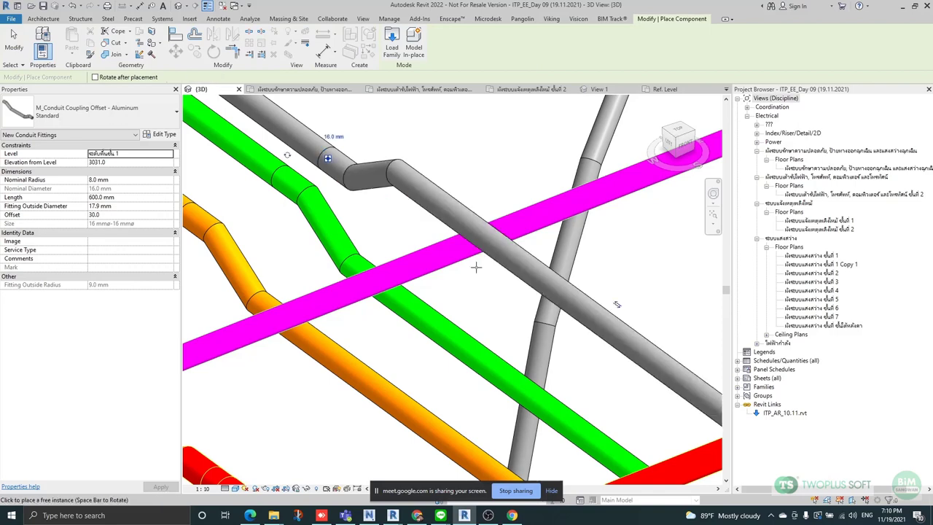
Rotate the grey conduit's new coupling offset to dip beneath the crossing conduits like the green data conduit's offset, and finish placing fittings.
scroll(321, 133, "down", 2)
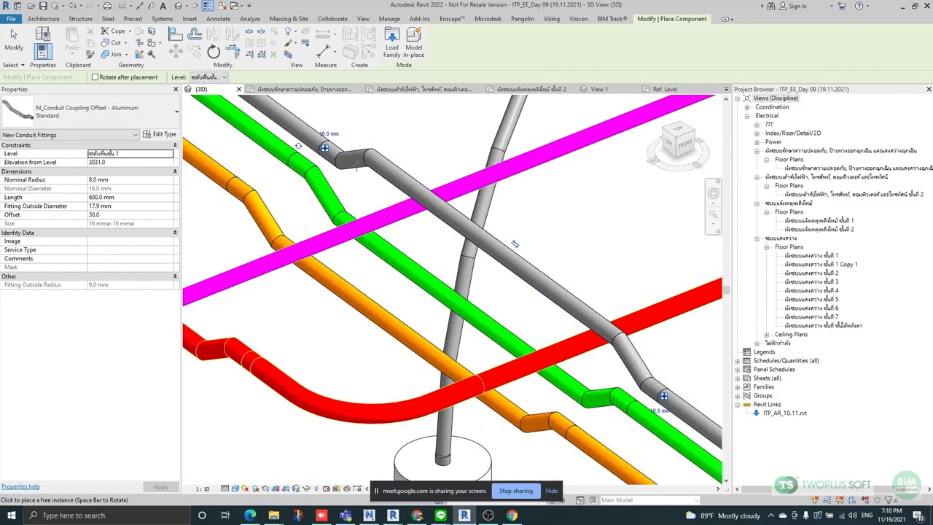
left_click(298, 148)
key("space")
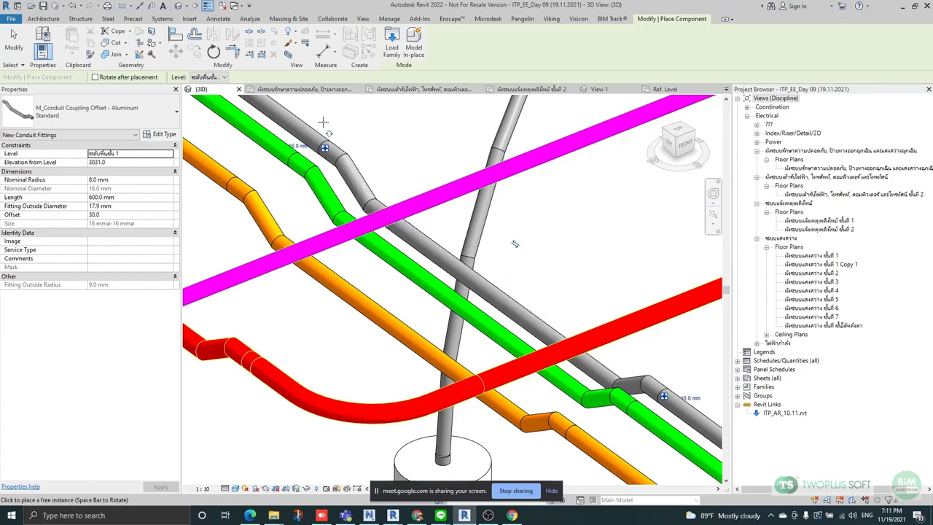
scroll(379, 137, "down", 2)
middle_click_drag(561, 273, 449, 194, "shift")
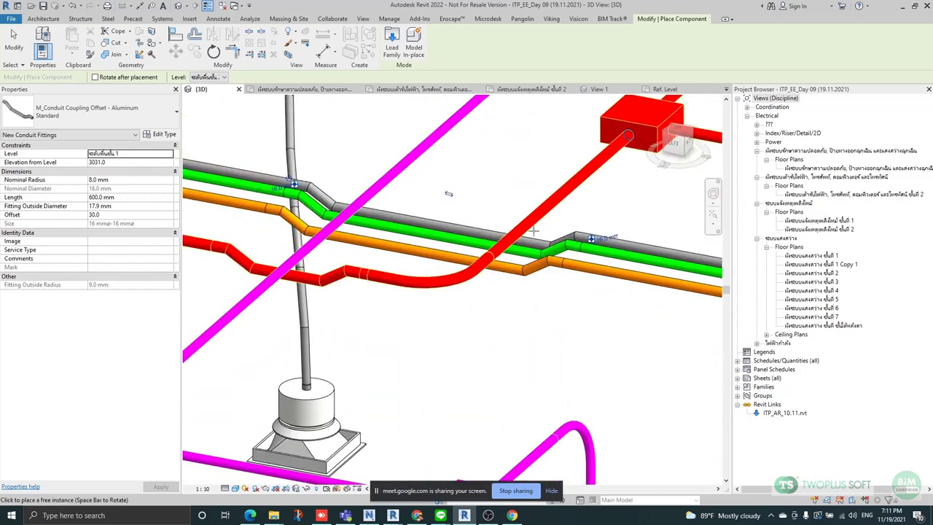
key("Escape")
Examine how the fire alarm, data and TV conduits offset around the crossing power and lighting conduits.
scroll(405, 199, "down", 2)
middle_click_drag(446, 255, 588, 260, "shift")
scroll(445, 219, "up", 3)
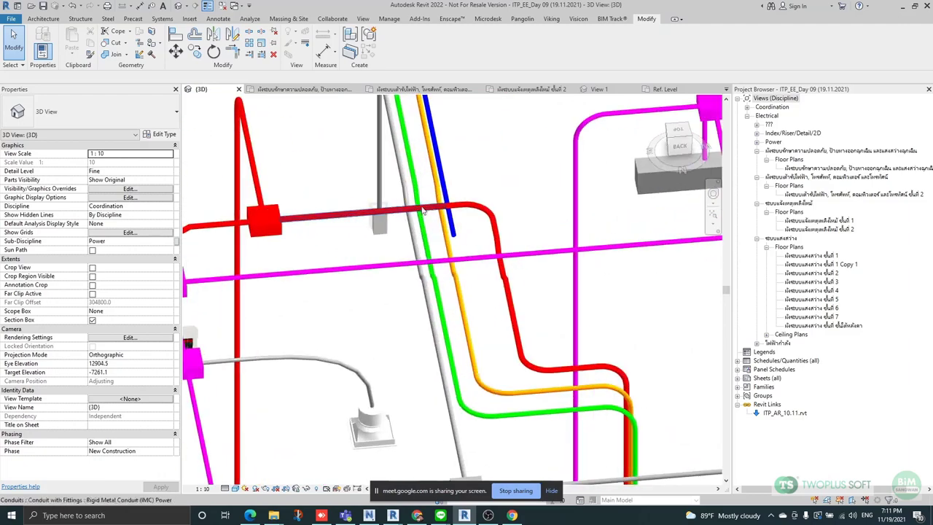
scroll(381, 233, "down", 1)
middle_click_drag(487, 271, 496, 283, "shift")
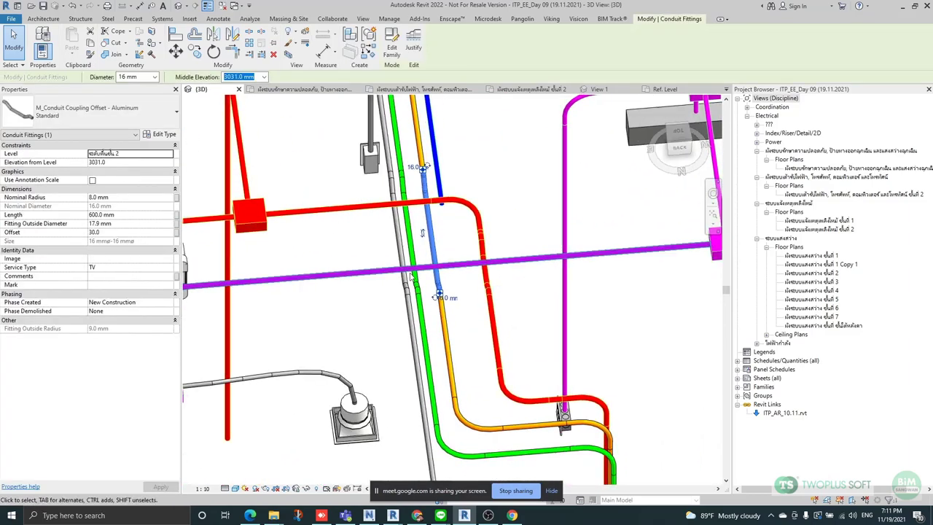
scroll(403, 302, "down", 3)
scroll(432, 197, "up", 2)
left_click(431, 196)
middle_click_drag(431, 196, 410, 250, "shift")
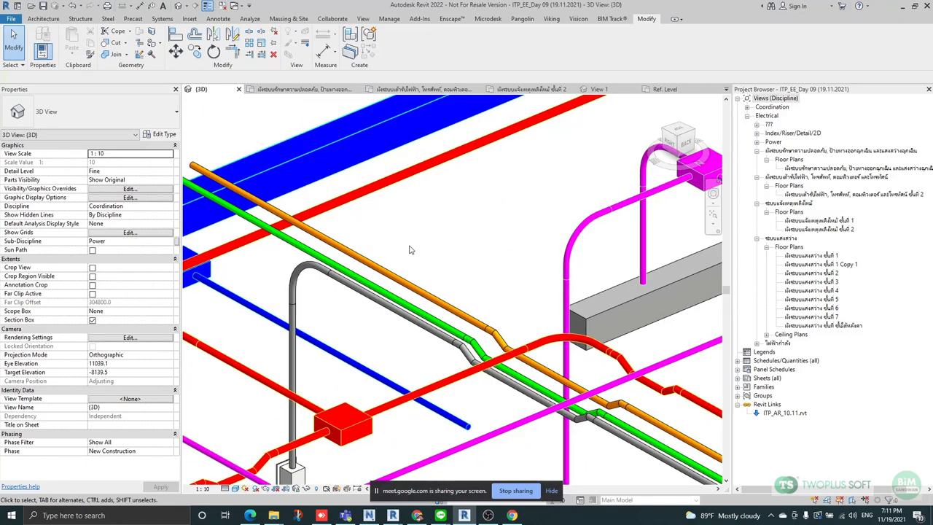
scroll(335, 232, "down", 3)
middle_click_drag(343, 222, 352, 244, "shift")
scroll(352, 230, "up", 3)
middle_click_drag(431, 275, 379, 224, "shift")
scroll(379, 225, "down", 4)
middle_click_drag(588, 322, 560, 283, "shift")
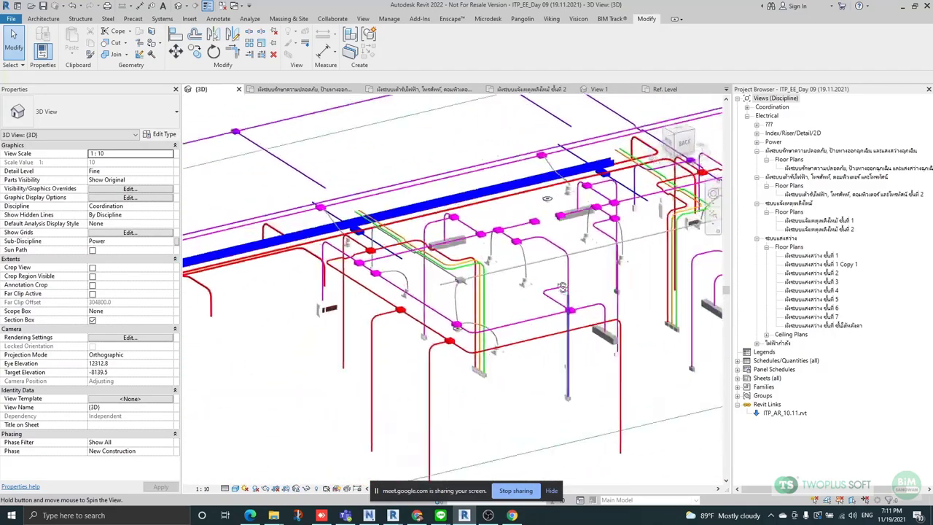
scroll(476, 220, "up", 8)
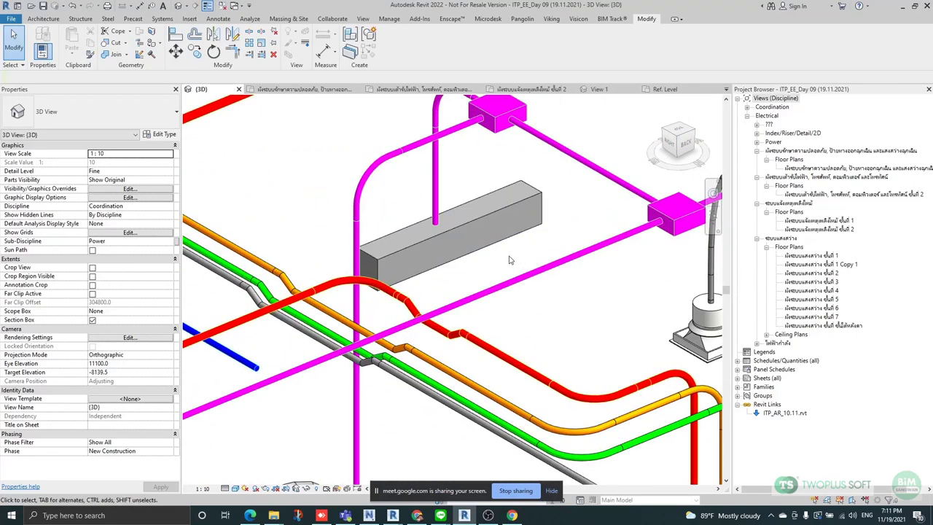
scroll(510, 260, "down", 4)
scroll(452, 350, "up", 6)
scroll(329, 232, "down", 4)
scroll(369, 232, "up", 4)
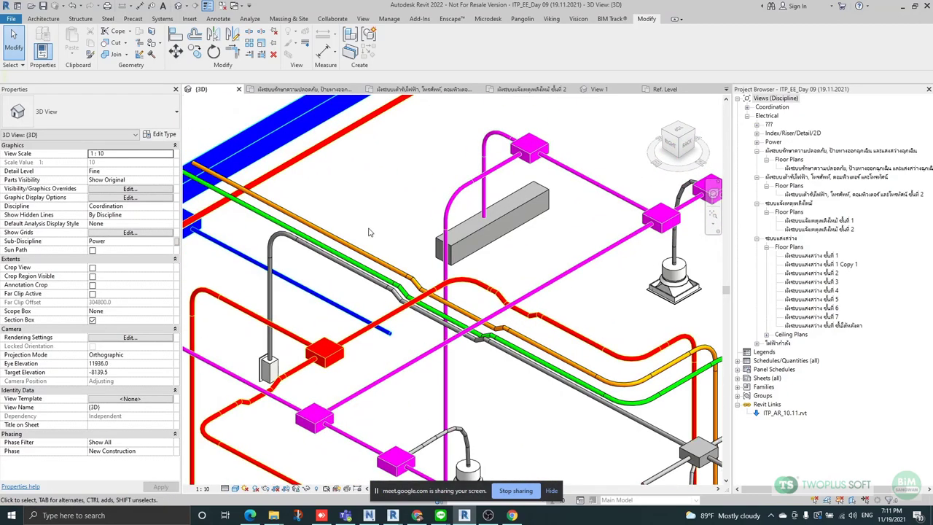
scroll(369, 232, "down", 4)
scroll(470, 421, "up", 4)
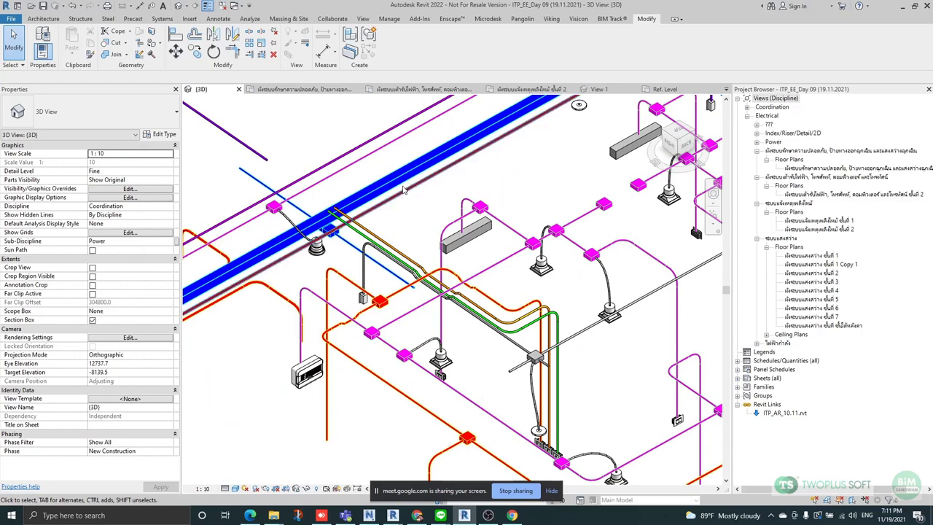
scroll(483, 199, "down", 1)
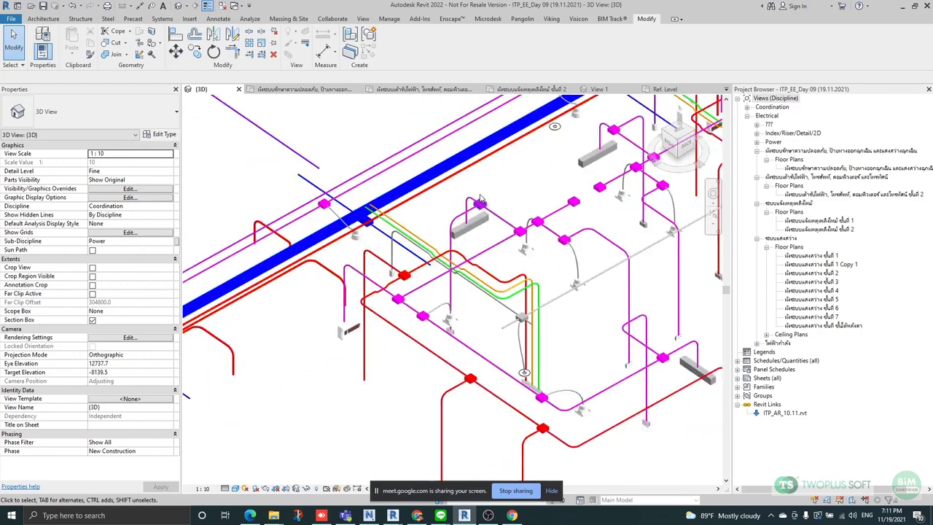
middle_click_drag(521, 319, 554, 271, "shift")
scroll(520, 254, "up", 1)
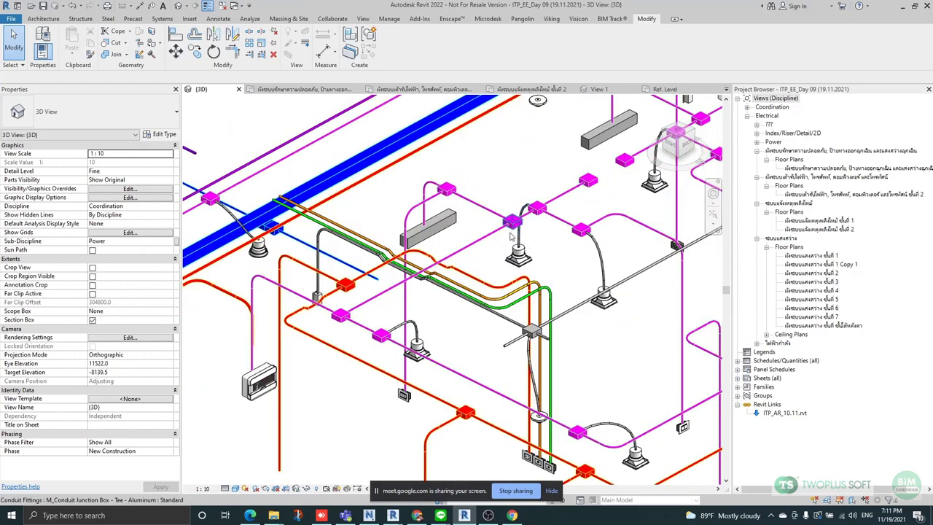
scroll(316, 213, "up", 5)
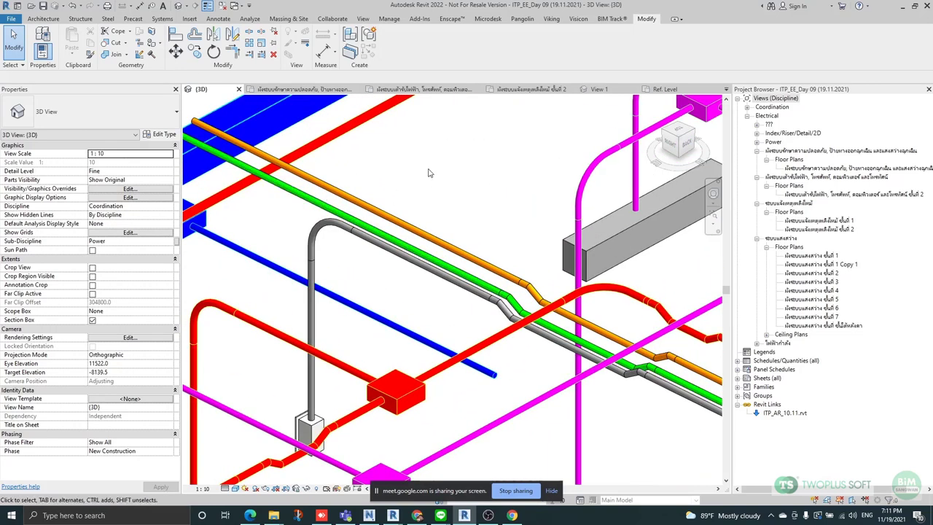
Examine the open ends of the data and TV conduits near the blue cable tray.
scroll(430, 173, "down", 4)
mouse_move(481, 306)
middle_mouse_down("shift")
mouse_move(416, 363)
mouse_move(452, 342)
mouse_move(467, 350)
mouse_move(421, 363)
mouse_move(475, 313)
middle_mouse_up("shift")
scroll(515, 183, "up", 4)
left_click(460, 189)
middle_click_drag(523, 219, 502, 181, "shift")
scroll(491, 172, "up", 2)
middle_click_drag(318, 261, 426, 207, "shift")
scroll(423, 208, "up", 3)
left_click(415, 213)
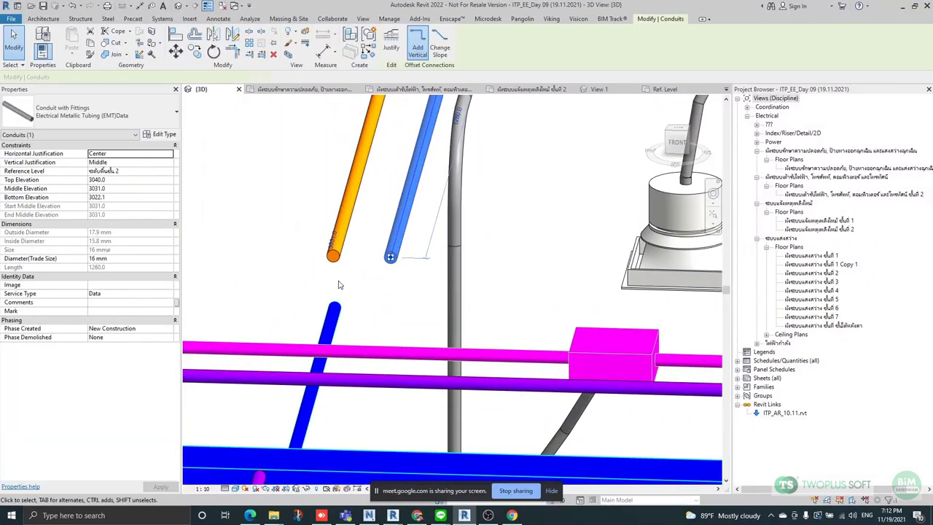
scroll(308, 319, "down", 2)
left_click(441, 225)
scroll(437, 197, "up", 1)
middle_click_drag(438, 185, 392, 238, "shift")
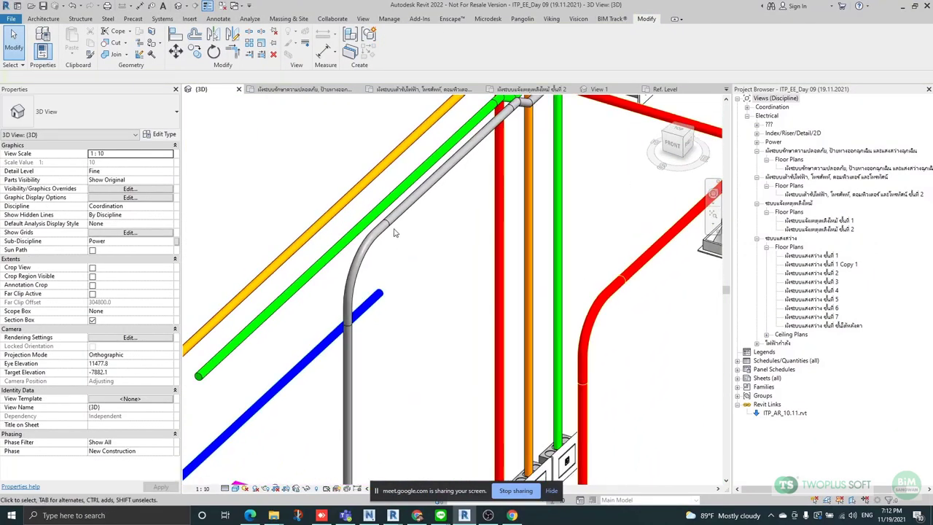
scroll(392, 237, "down", 3)
scroll(496, 176, "up", 3)
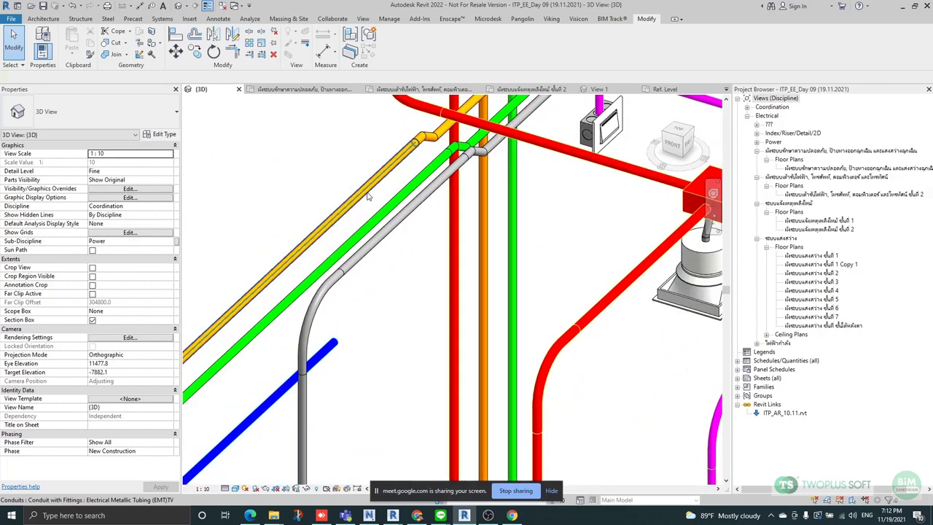
scroll(370, 196, "down", 3)
scroll(400, 319, "up", 5)
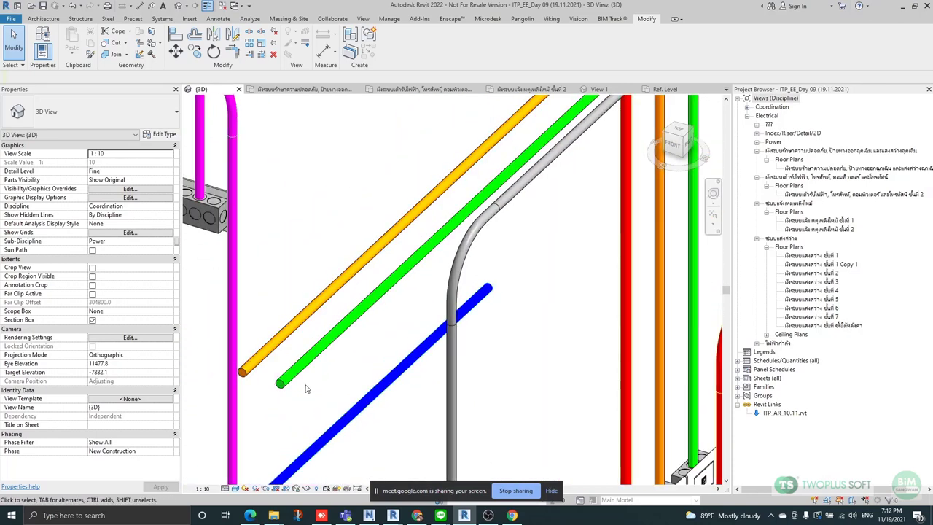
scroll(400, 319, "up", 4)
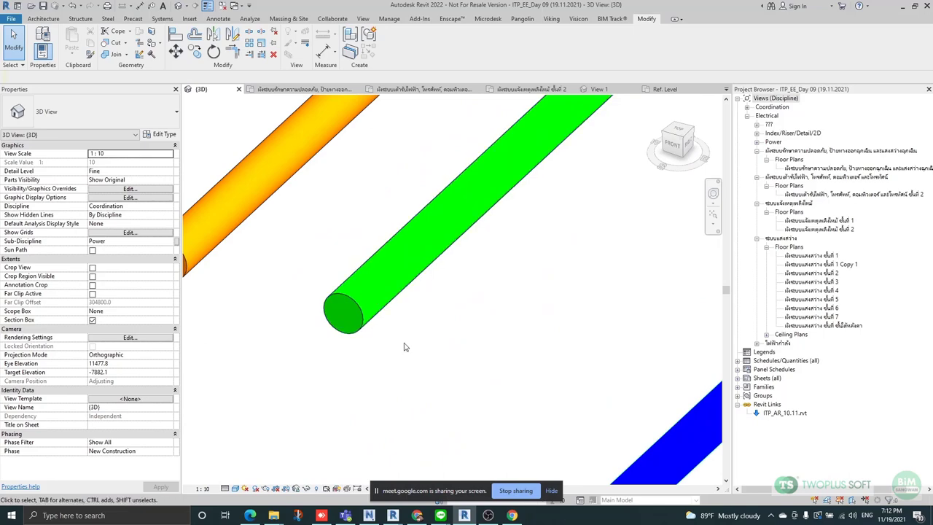
scroll(395, 295, "down", 2)
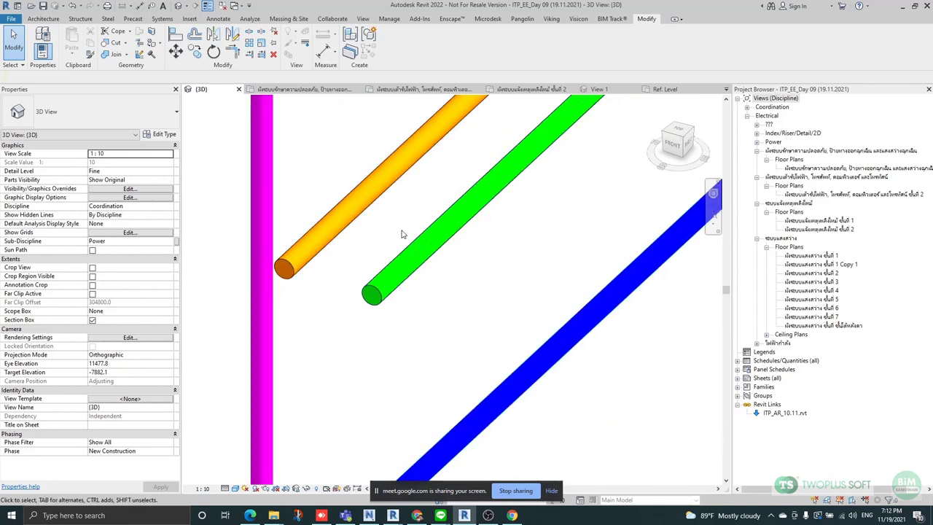
scroll(400, 238, "down", 4)
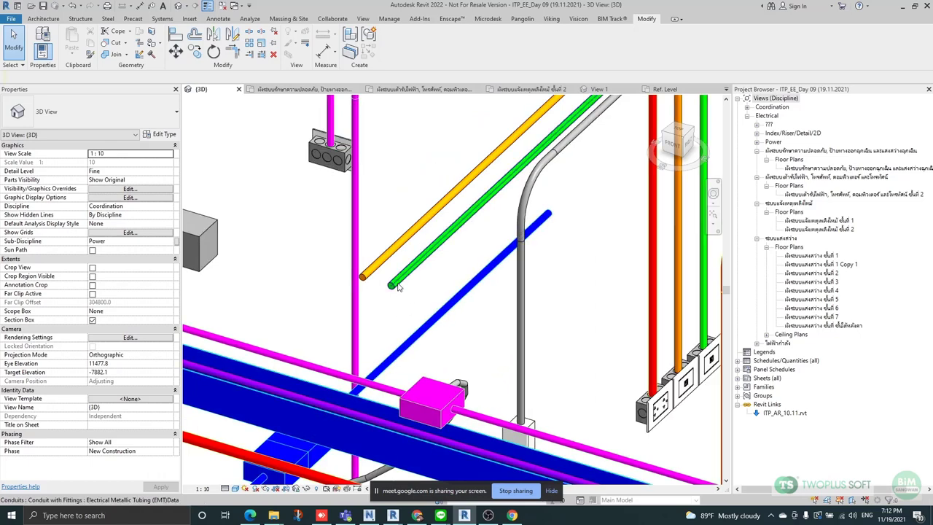
scroll(397, 286, "up", 5)
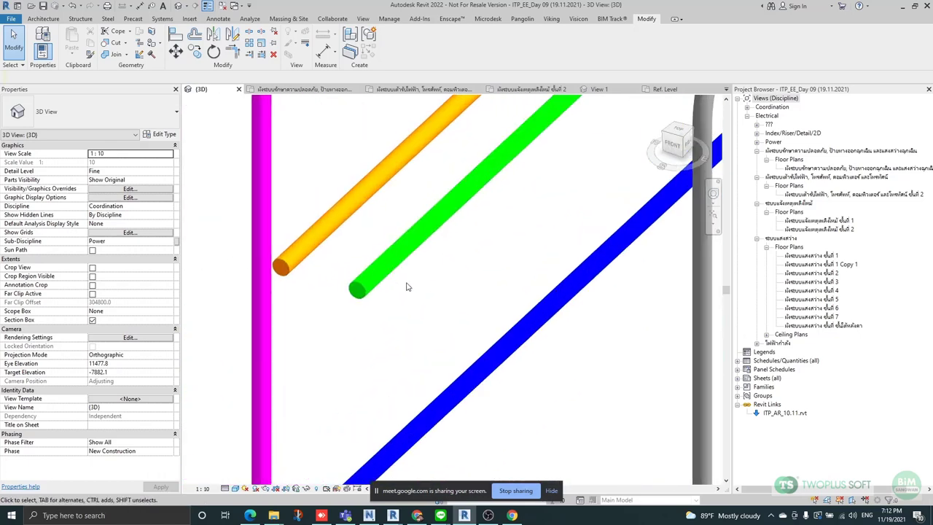
scroll(335, 306, "down", 5)
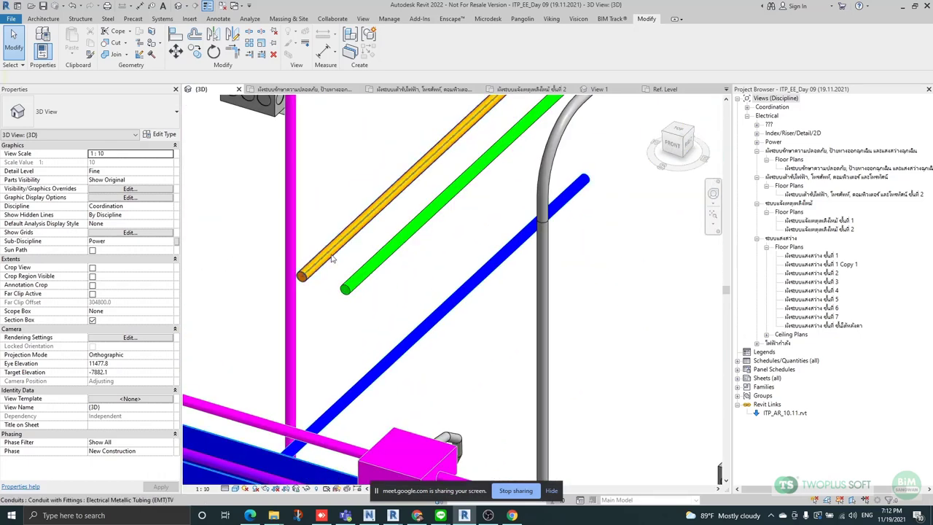
scroll(366, 311, "down", 3)
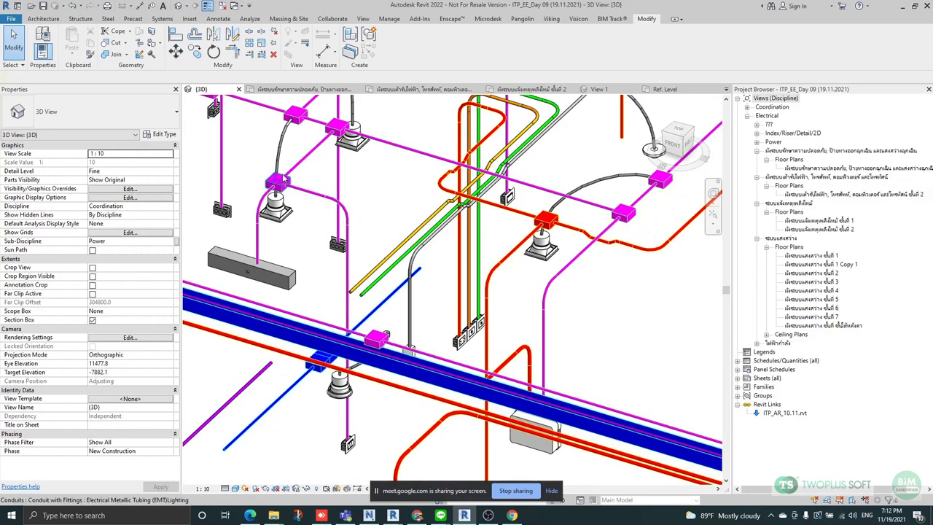
Create a new family from the English template Metric Generic Model face based.
key("alt+f")
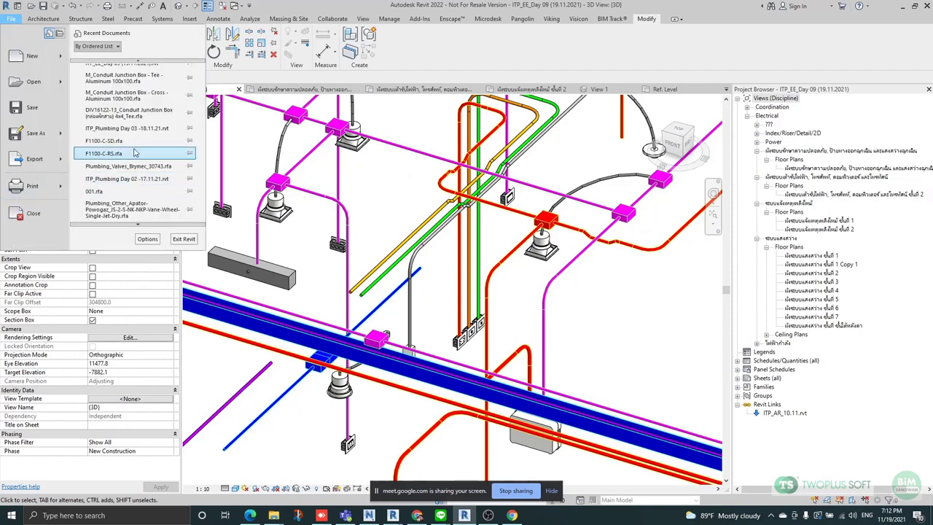
mouse_move(59, 57)
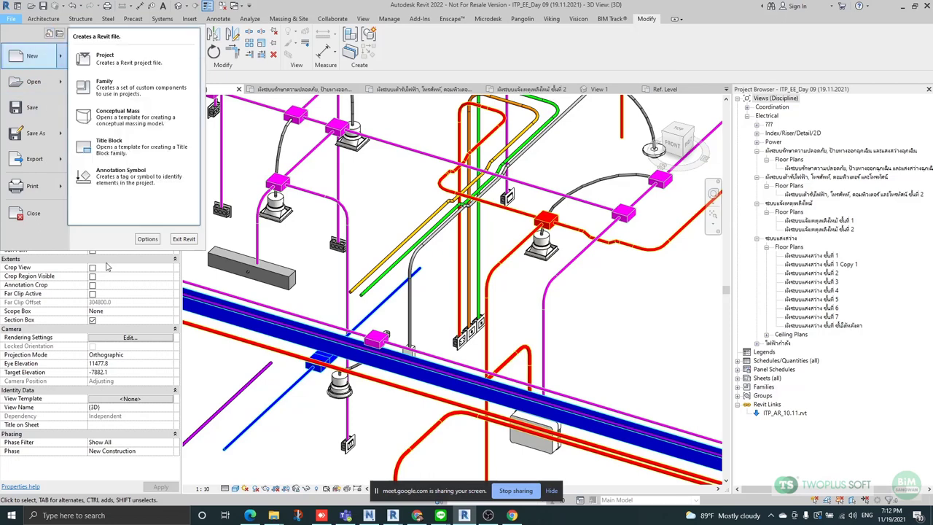
left_click(109, 90)
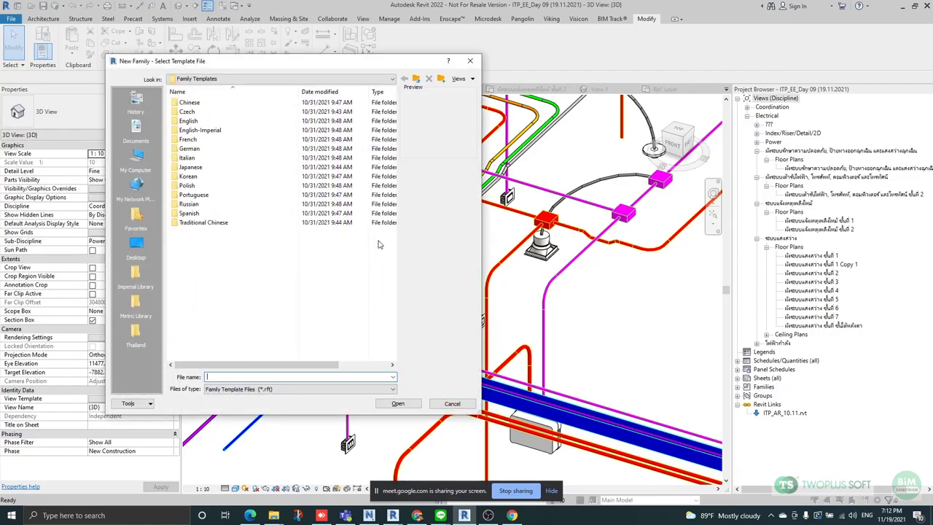
double_click(196, 121)
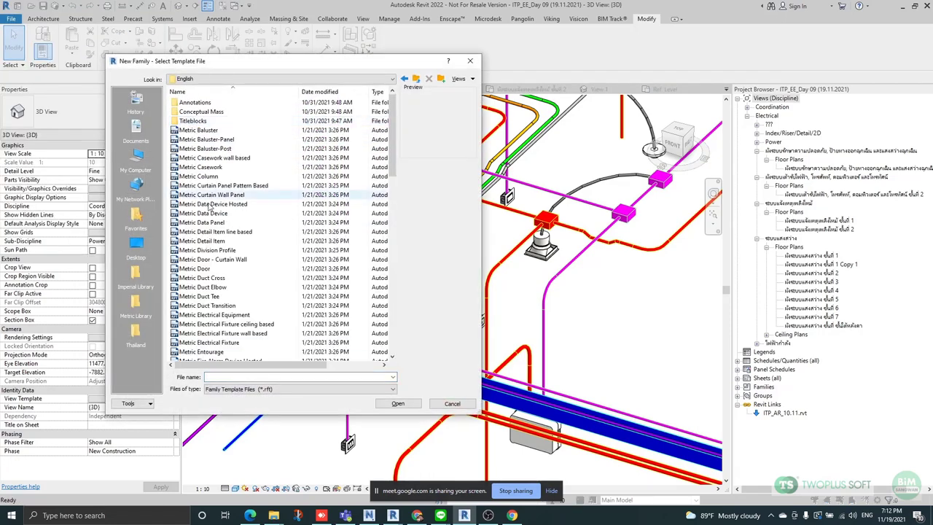
left_click(207, 306)
left_click(228, 231)
scroll(228, 231, "down", 4)
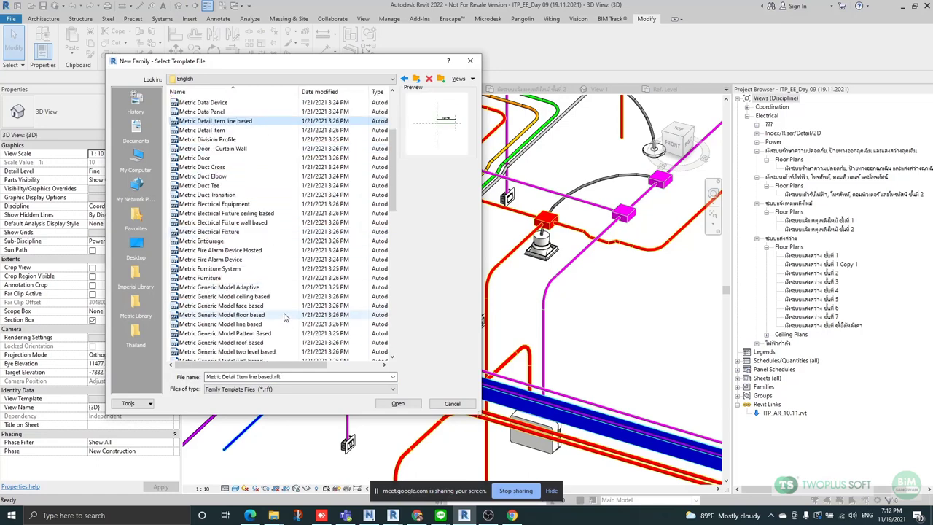
left_click(263, 296)
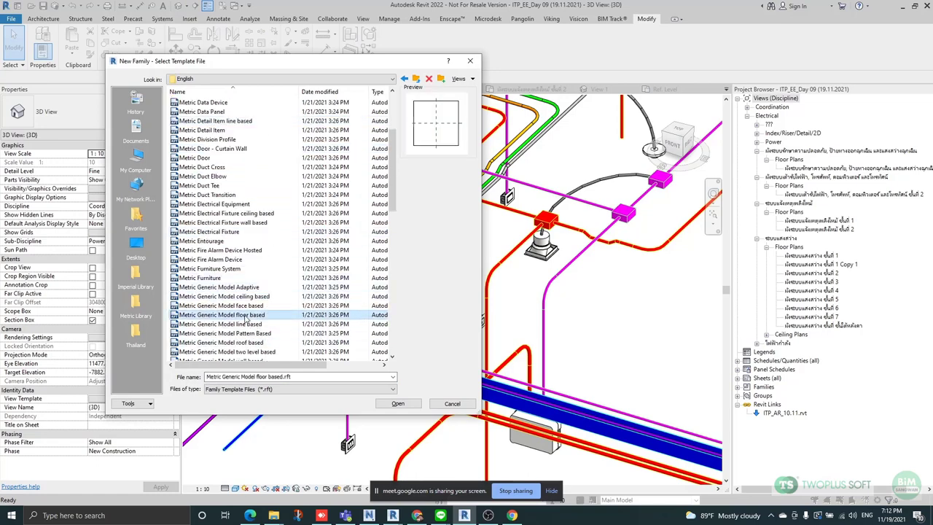
left_click(241, 307)
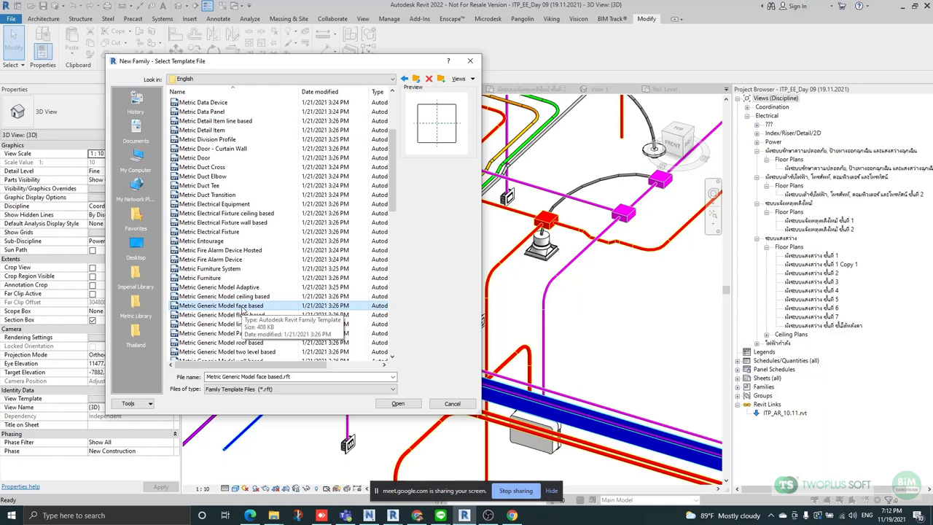
double_click(243, 310)
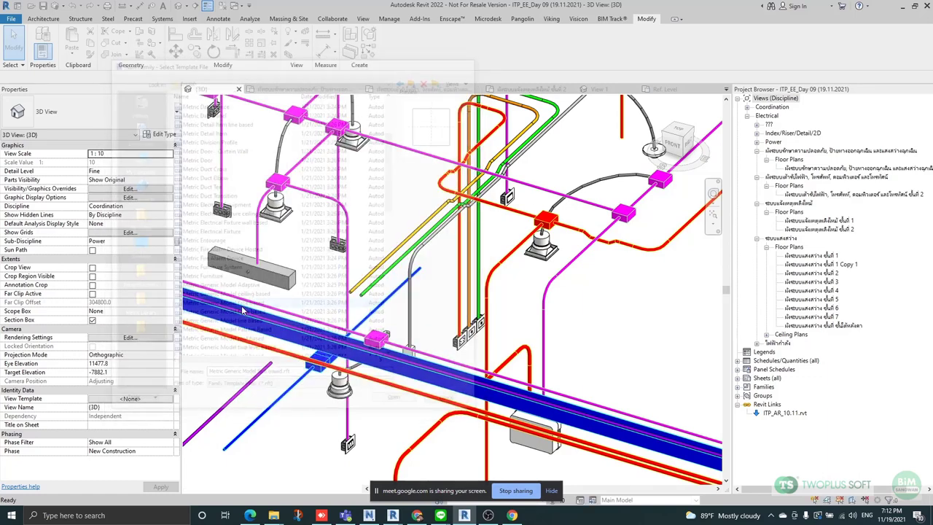
Open the new family's Front elevation around the reference plane intersection.
scroll(463, 290, "up", 3)
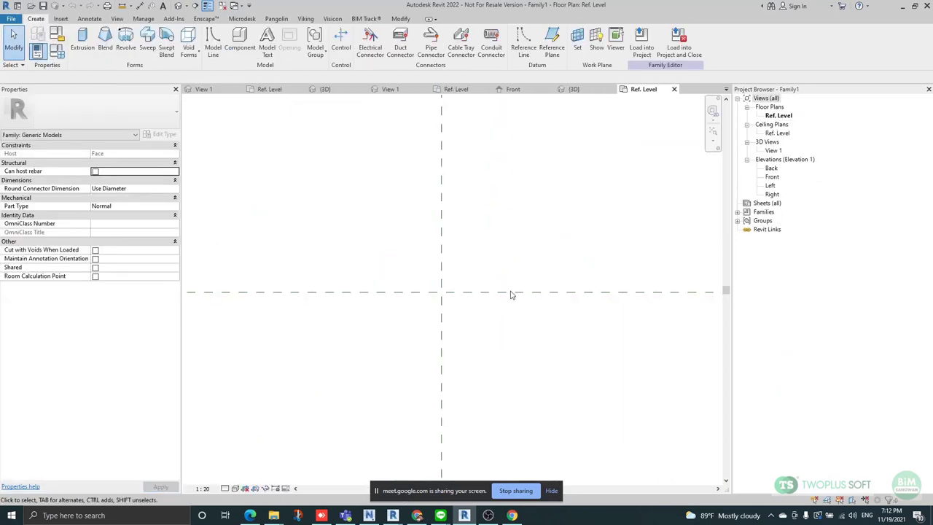
double_click(771, 185)
double_click(772, 176)
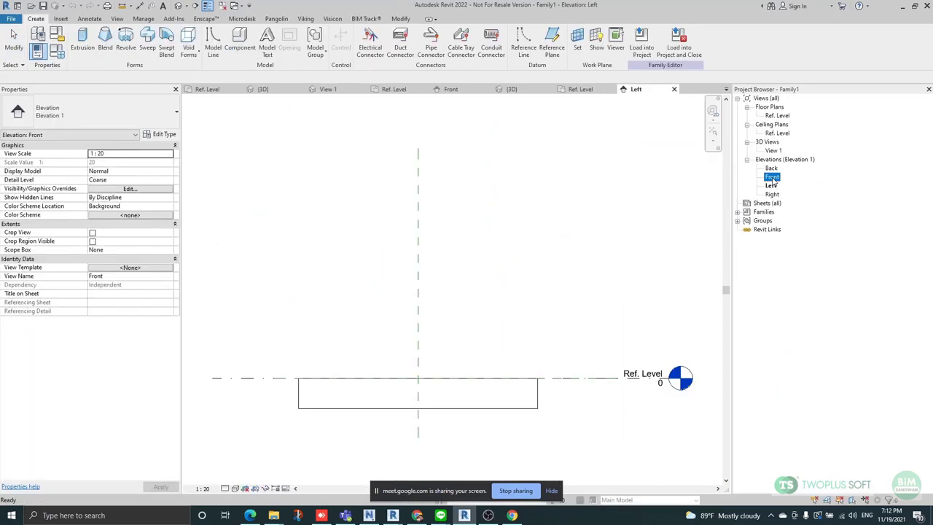
scroll(409, 367, "up", 4)
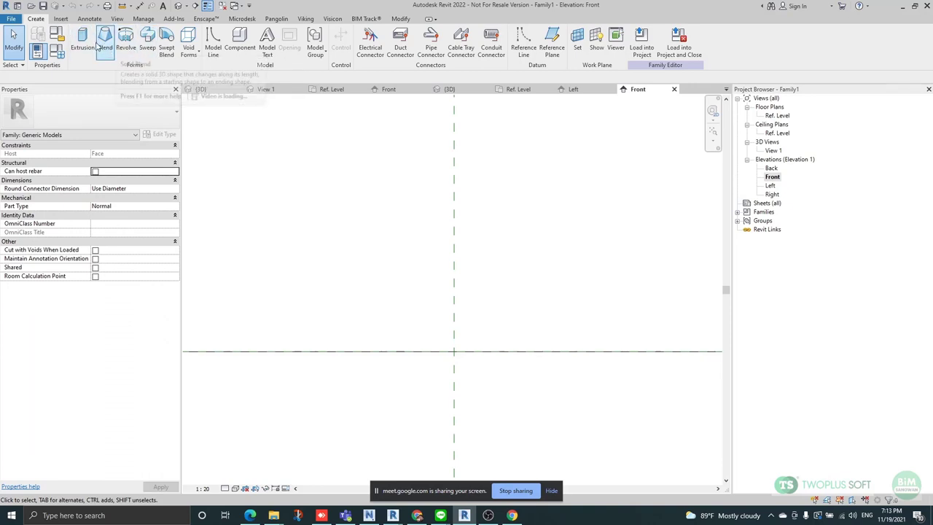
Start an extrusion, sketch a circle at the reference plane intersection, reduce its radius, and add a slightly larger concentric circle.
left_click(83, 41)
scroll(463, 365, "up", 4)
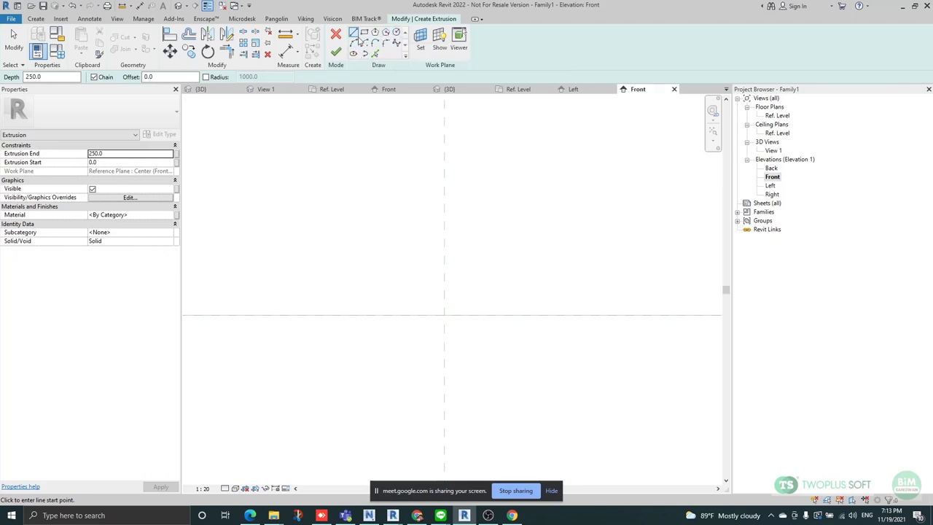
left_click(397, 32)
left_click(445, 315)
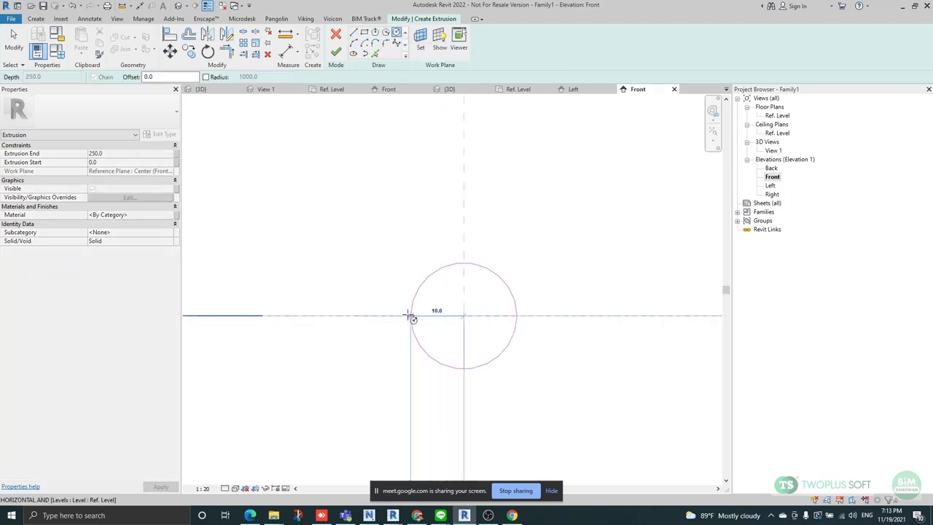
left_click(401, 315)
key("Escape")
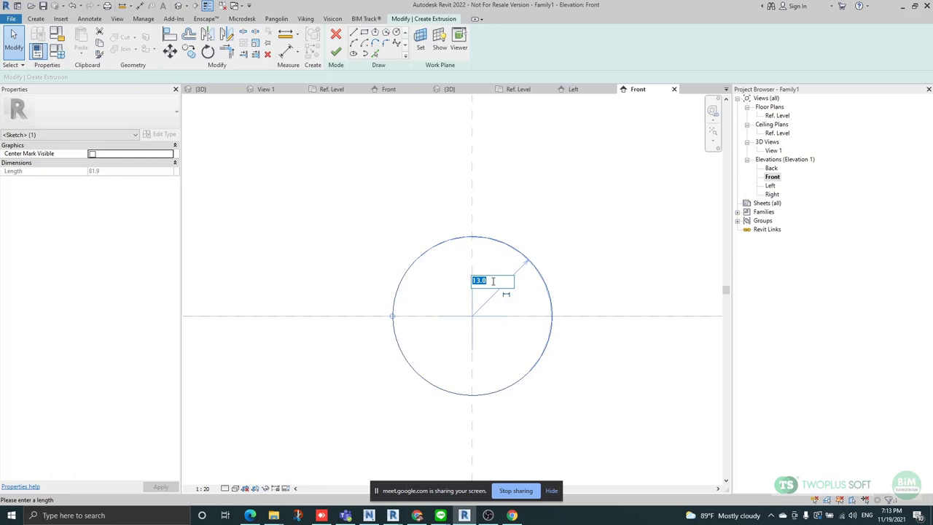
key("Return")
left_click(511, 237)
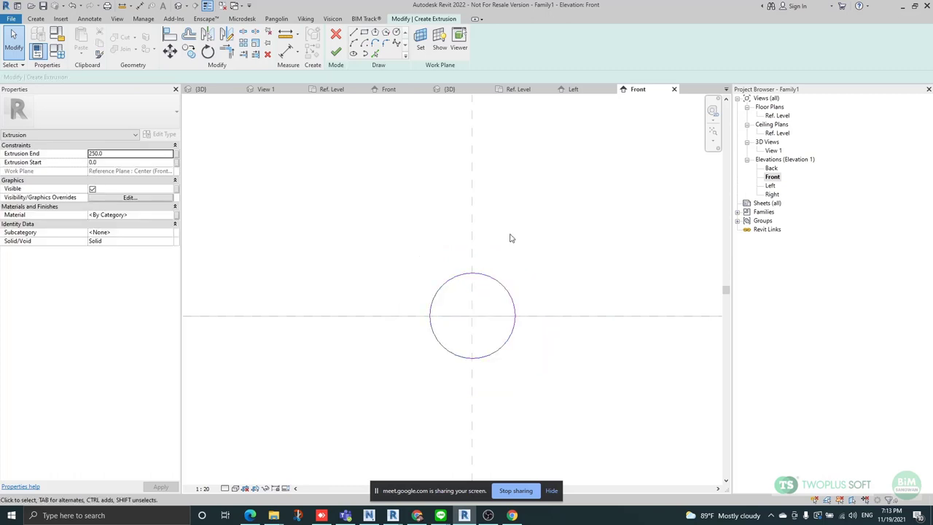
left_click(396, 33)
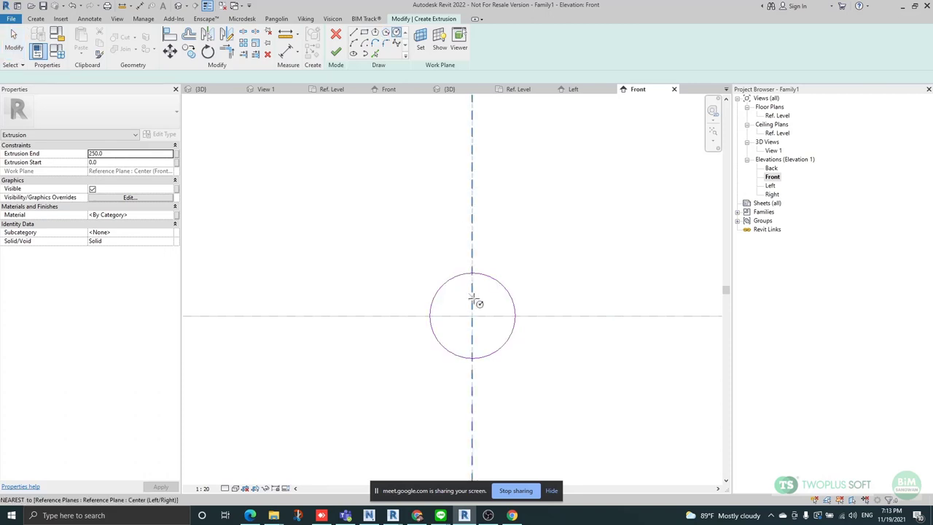
left_click(423, 316)
From the outer circle's left quadrant, sketch a vertical line, a flange edge about 10 long, an end about 1.1 high, and a top edge.
left_click(421, 315)
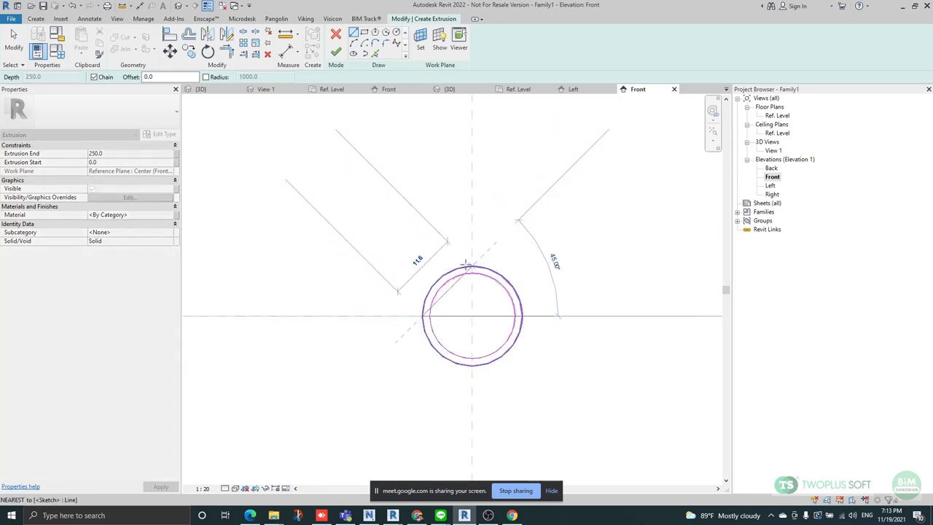
left_click(421, 265)
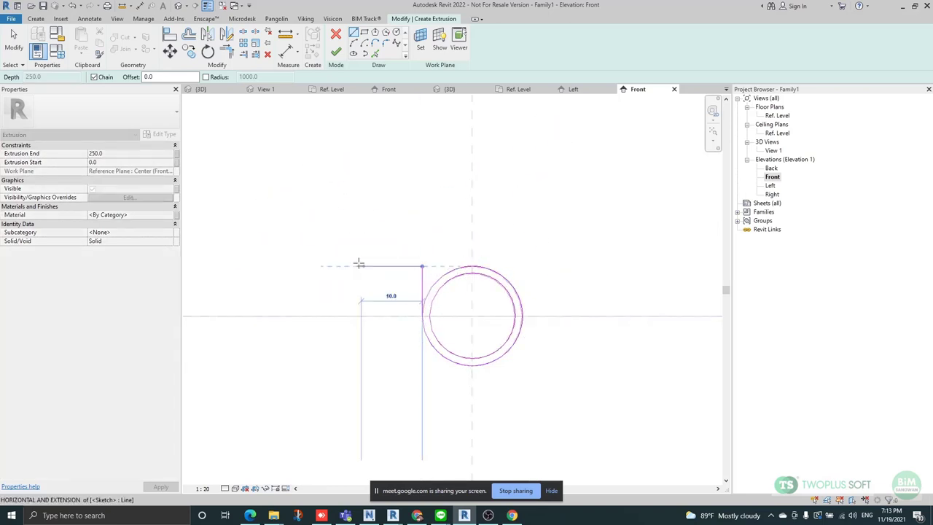
scroll(360, 254, "up", 3)
left_click(359, 274)
left_click(359, 260)
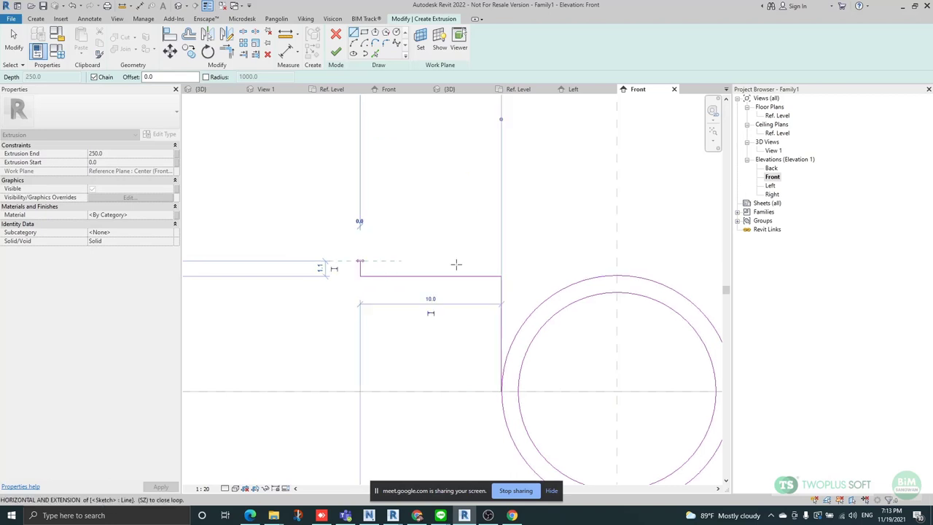
left_click(616, 261)
key("Escape")
key("Escape")
Shorten the flange's top edge to about 11.4 and sketch a vertical line about 9.1 long down from its inner end.
middle_click_drag(576, 289, 519, 258)
left_click(548, 231)
left_click_drag(560, 231, 464, 231)
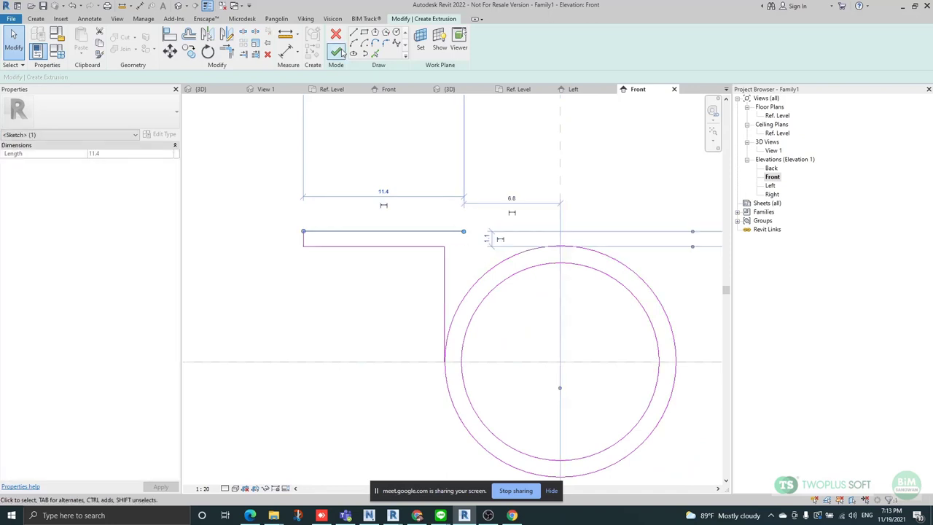
left_click(354, 33)
left_click(464, 231)
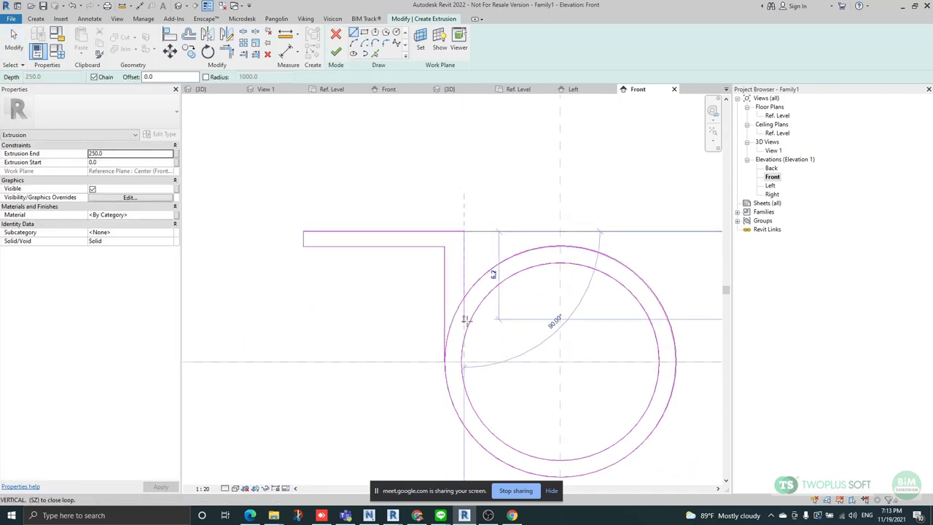
left_click(464, 361)
key("Escape")
key("Escape")
Extend the inner vertical line to the horizontal reference line and move it onto the inner circle's left quadrant.
scroll(469, 359, "up", 2)
left_click(462, 302)
scroll(441, 374, "up", 2)
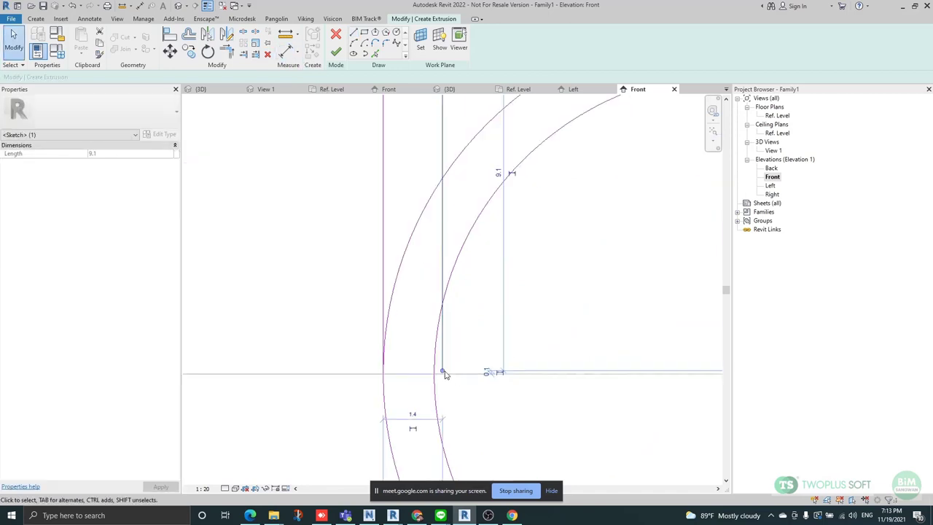
left_click_drag(442, 374, 440, 375)
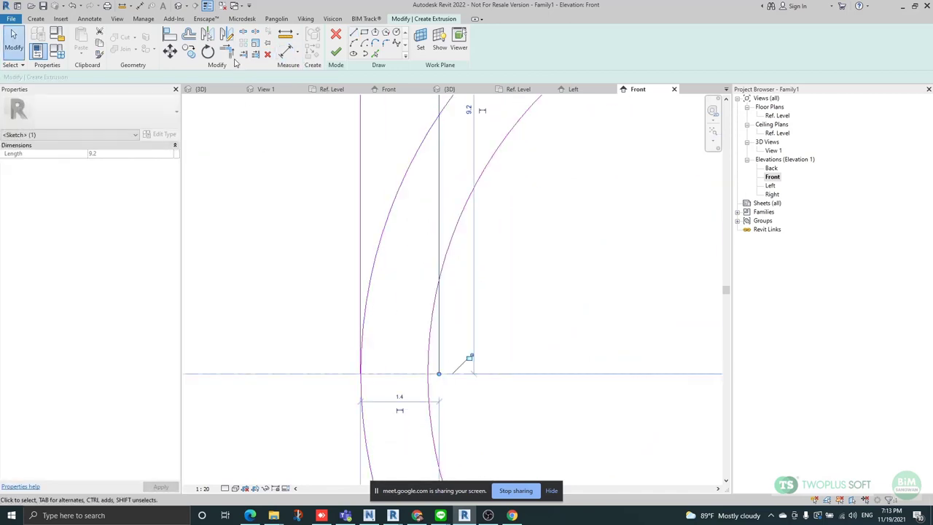
left_click(169, 51)
scroll(438, 382, "up", 2)
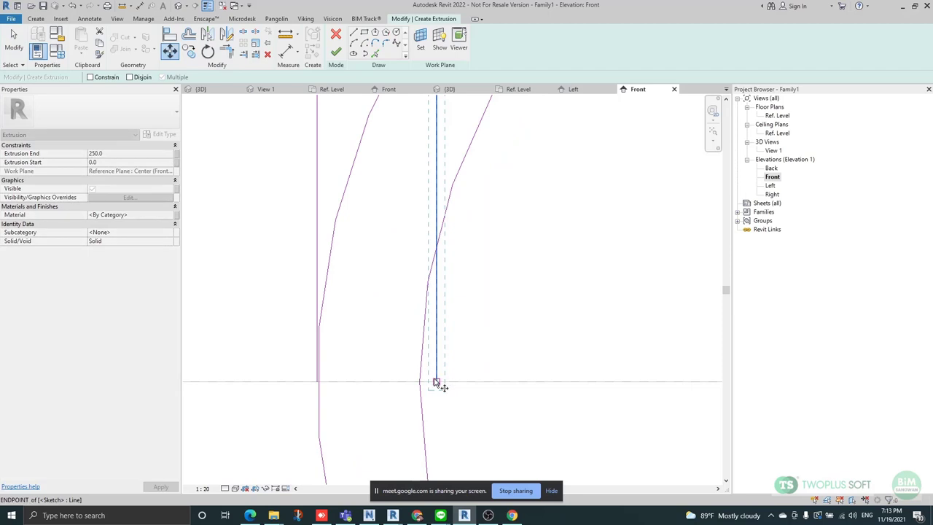
left_click(420, 382)
scroll(351, 390, "down", 2)
left_click(425, 331)
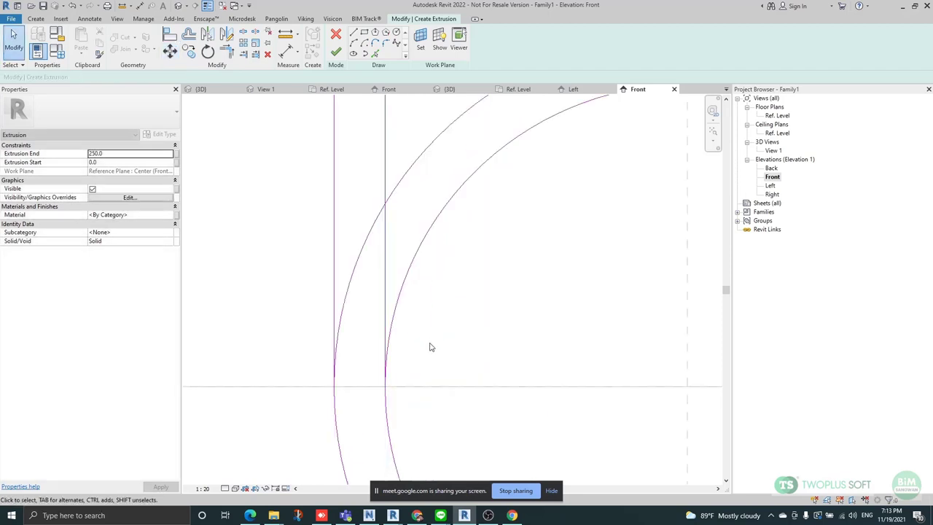
Split both circles above the horizontal centreline and delete their upper arcs.
scroll(409, 255, "down", 3)
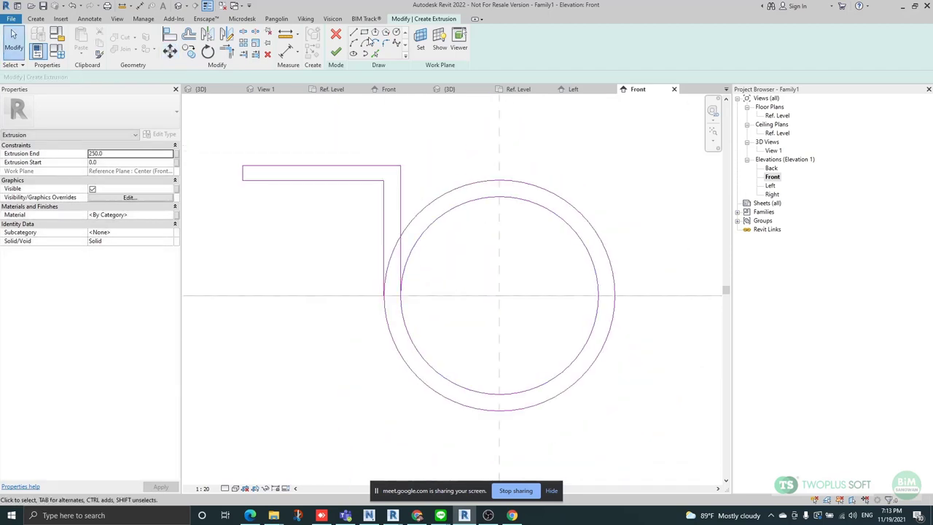
left_click(244, 35)
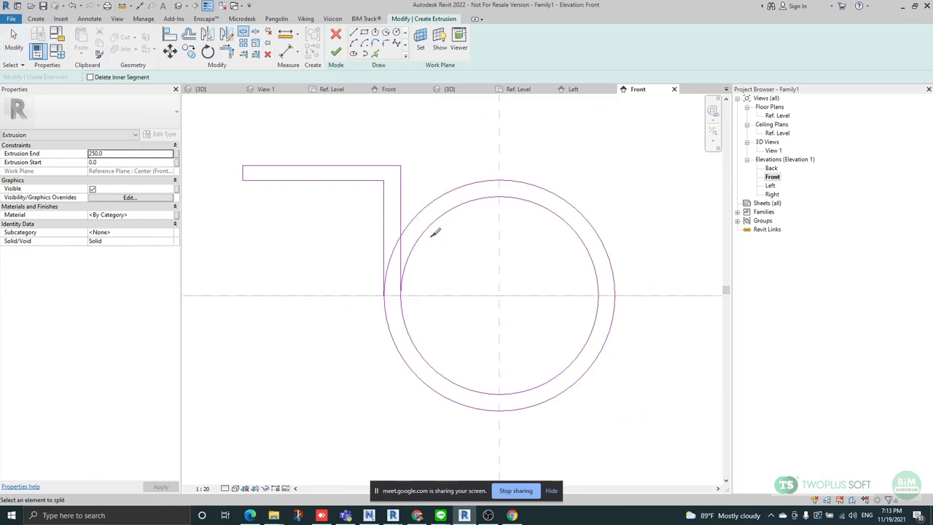
left_click(426, 206)
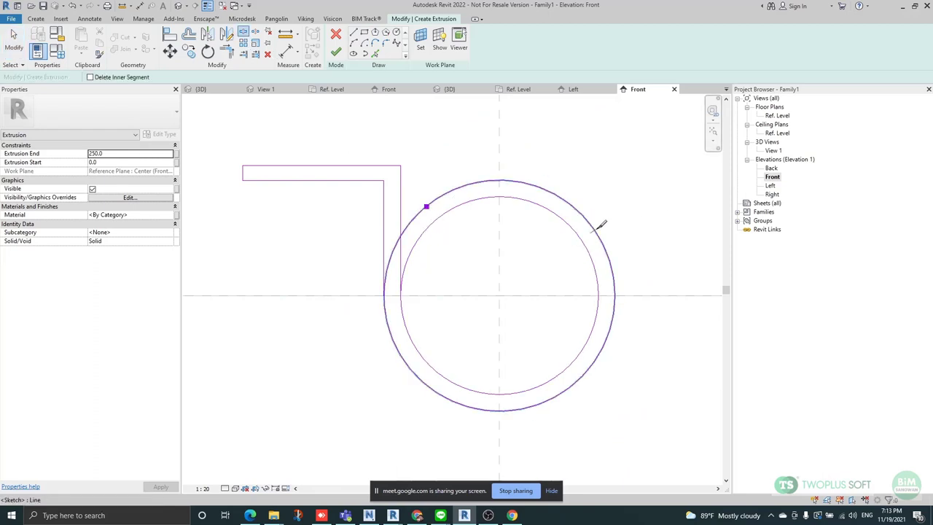
key("Escape")
left_click_drag(544, 162, 522, 237)
key("Delete")
Trim the left ends of both arcs to the two vertical lines, forming a continuous bend.
scroll(419, 219, "up", 2)
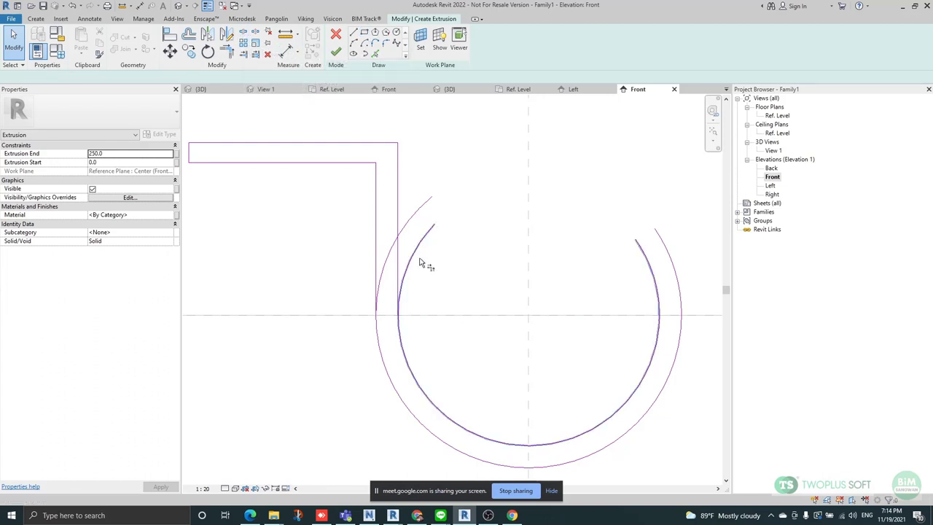
key("r")
left_click(377, 262)
left_click(377, 332)
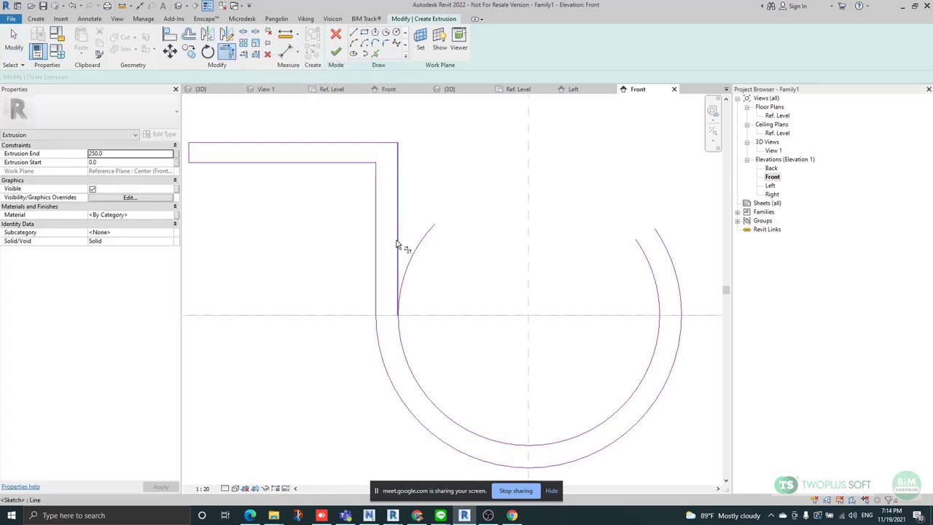
left_click(405, 334)
scroll(383, 235, "down", 4)
key("Escape")
Mirror the left flange's three edge lines about the vertical centre reference plane.
scroll(472, 225, "up", 2)
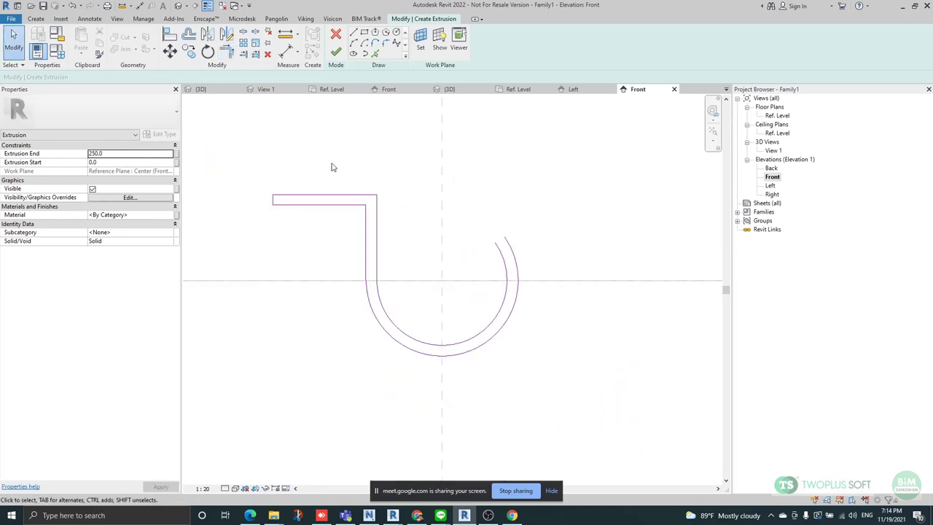
left_click(277, 205)
left_click_drag(211, 136, 412, 244)
key("m")
key("m")
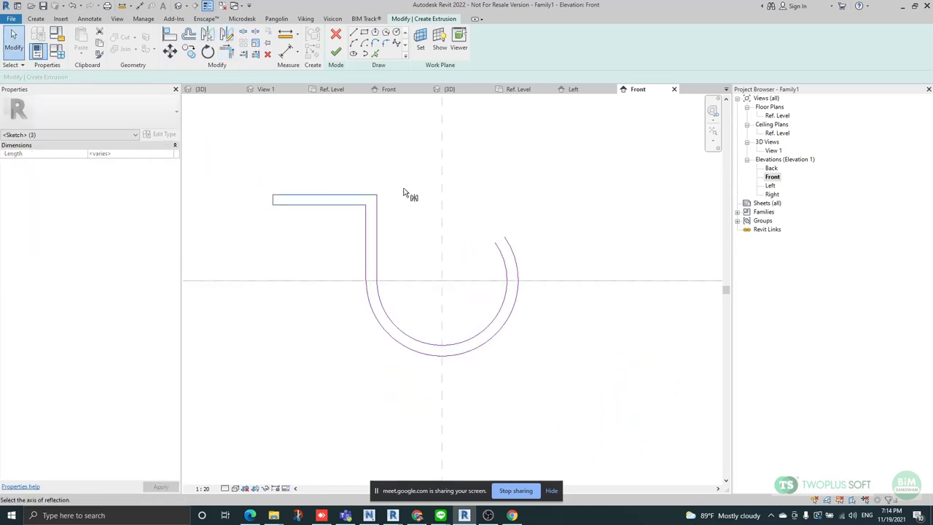
left_click(443, 202)
key("Escape")
Mirror the left side's two vertical lines about the vertical centre reference plane.
scroll(518, 245, "up", 2)
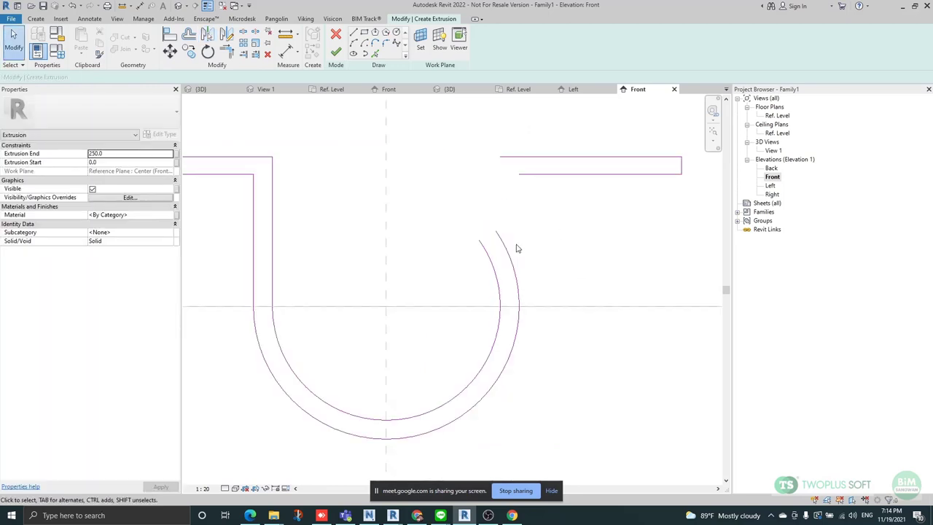
left_click(272, 202)
key("m")
key("m")
left_click(387, 182)
Trim the right ends of both arcs to the mirrored vertical lines to close the U-shaped profile.
scroll(474, 212, "down", 2)
scroll(481, 255, "up", 1)
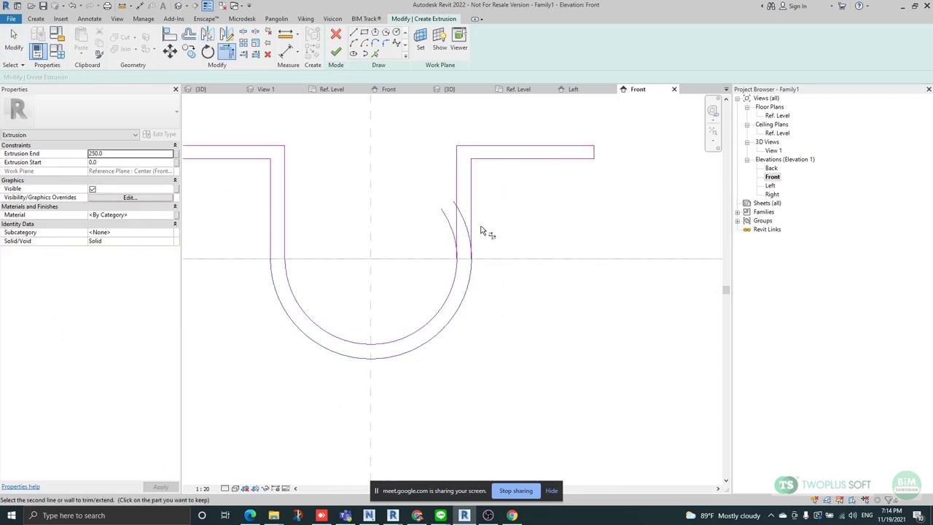
left_click(457, 228)
scroll(533, 225, "down", 3)
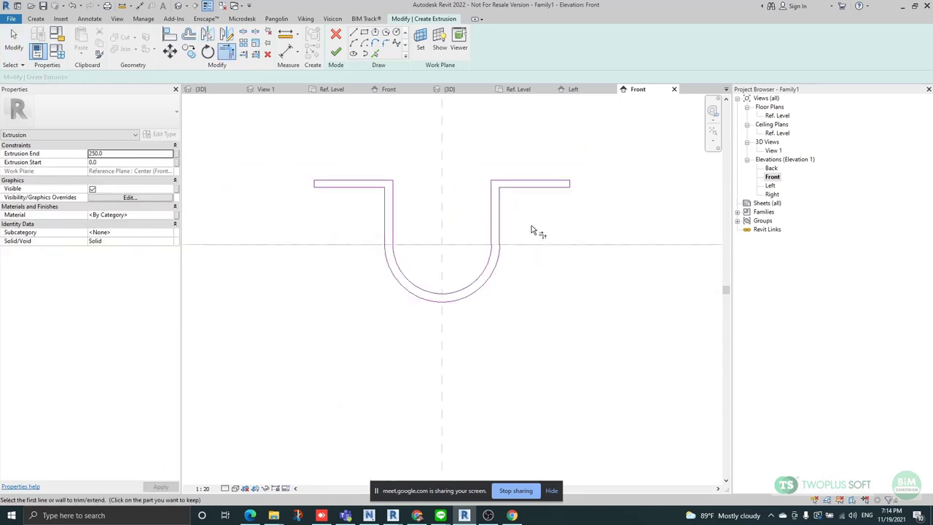
Set the extrusion's end to 5 and its start to -5, and finish the U-shaped extrusion.
scroll(456, 196, "up", 2)
key("Escape")
scroll(450, 215, "down", 2)
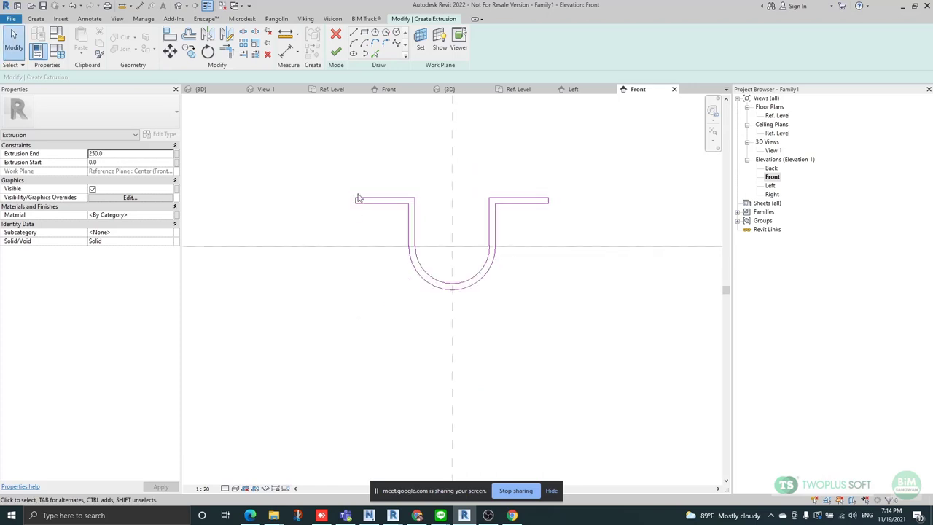
left_click(127, 153)
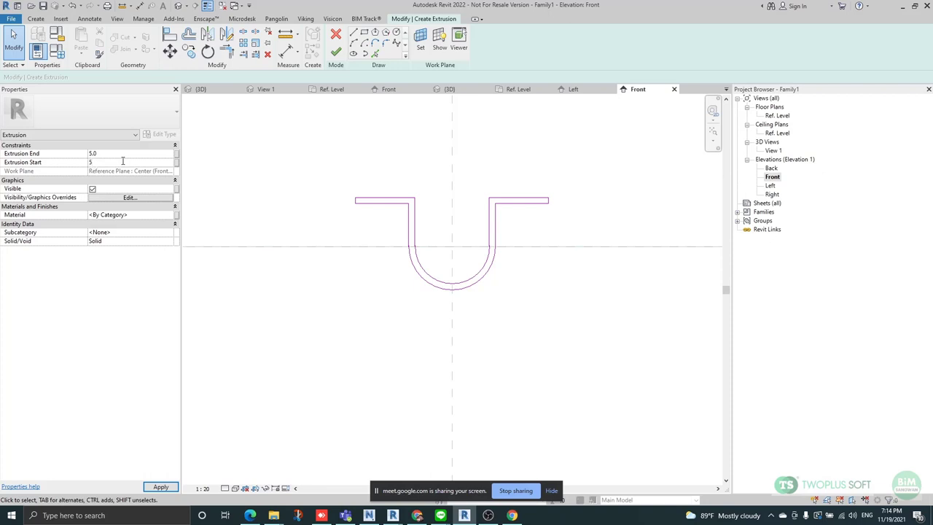
left_click(336, 52)
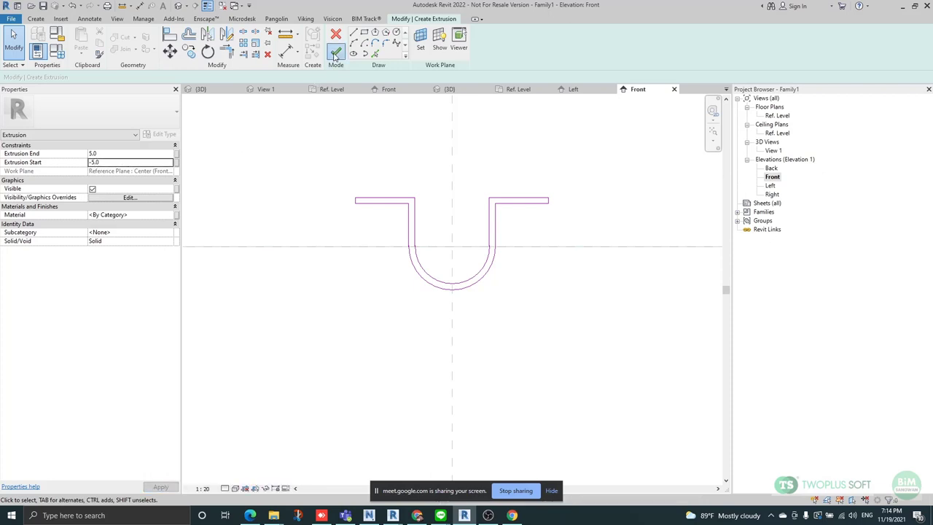
left_click(396, 136)
Show the strap in the 3D view and save the family as Clamp Om in the KNOWHOWSKILL_EE Family folder.
scroll(386, 150, "down", 2)
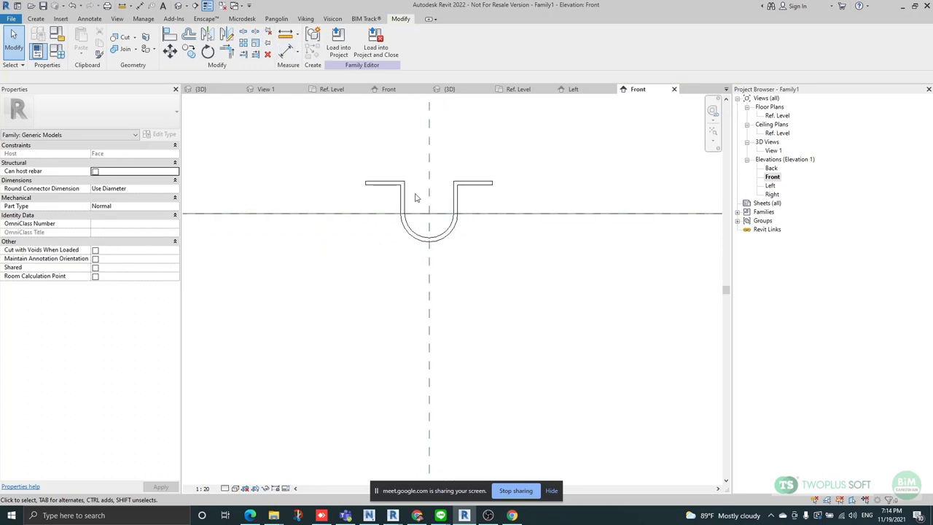
scroll(420, 192, "up", 1)
left_click(178, 6)
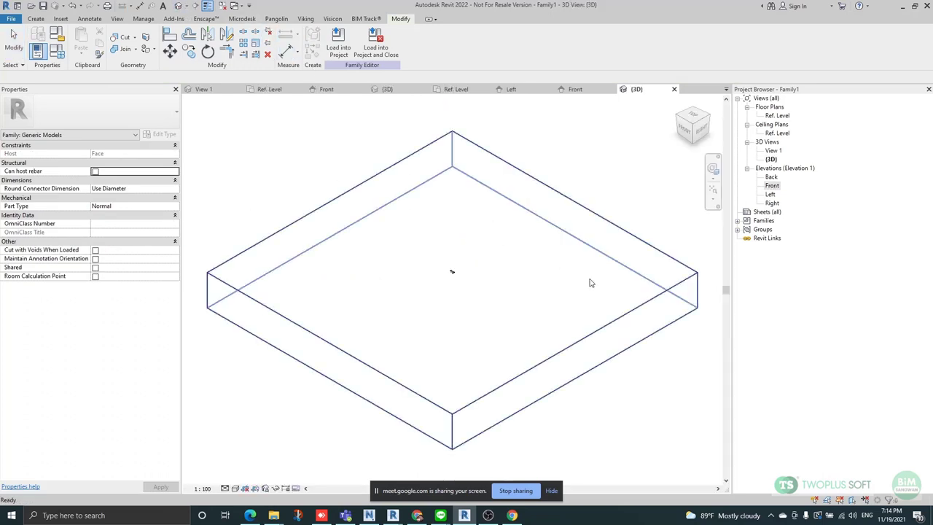
middle_click_drag(408, 328, 430, 236, "shift")
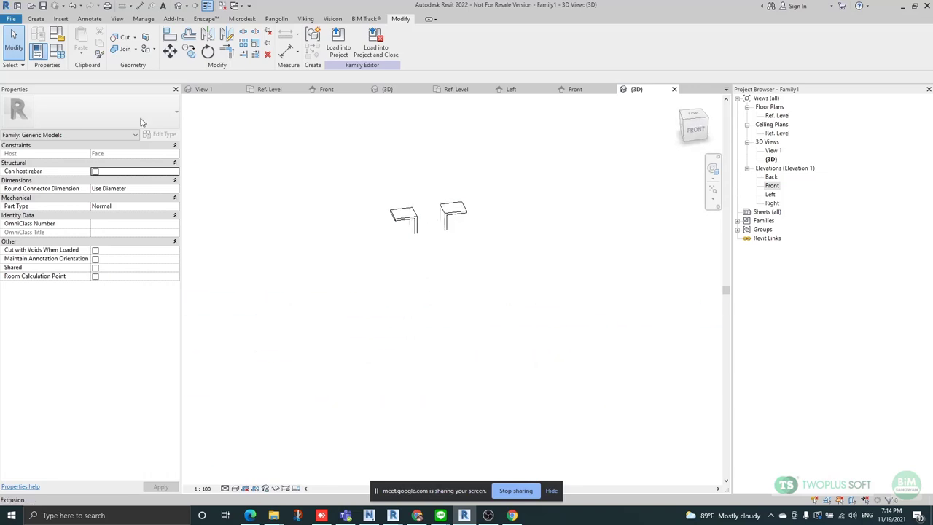
key("ctrl+s")
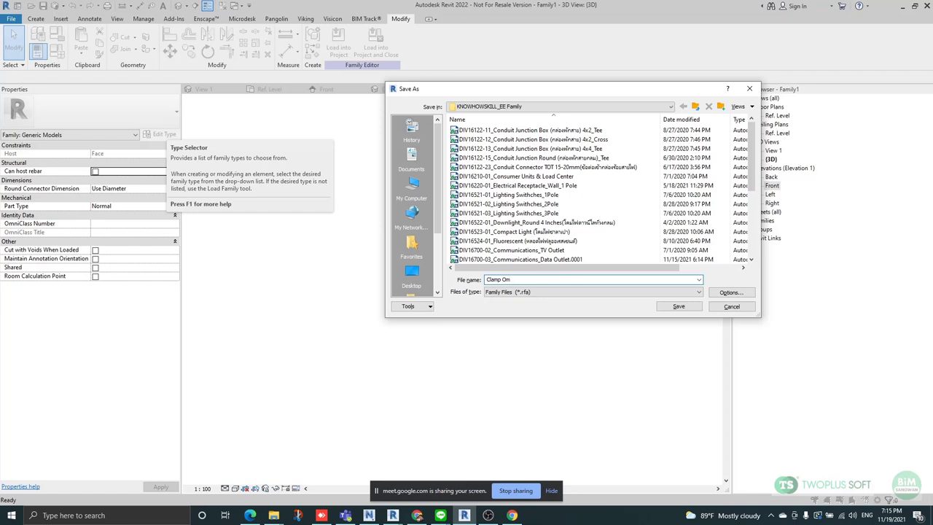
left_click(670, 308)
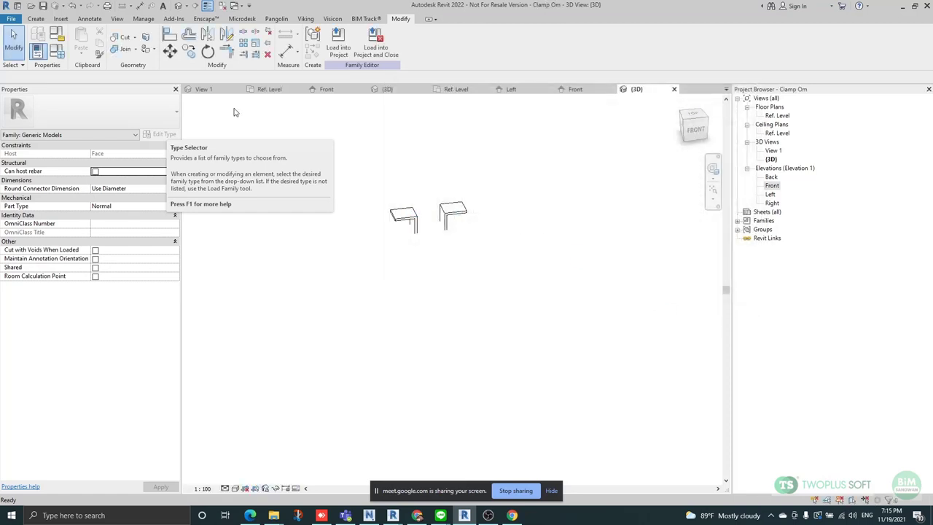
Change the family category to Conduit Fittings with the part type Multi Port.
left_click(56, 54)
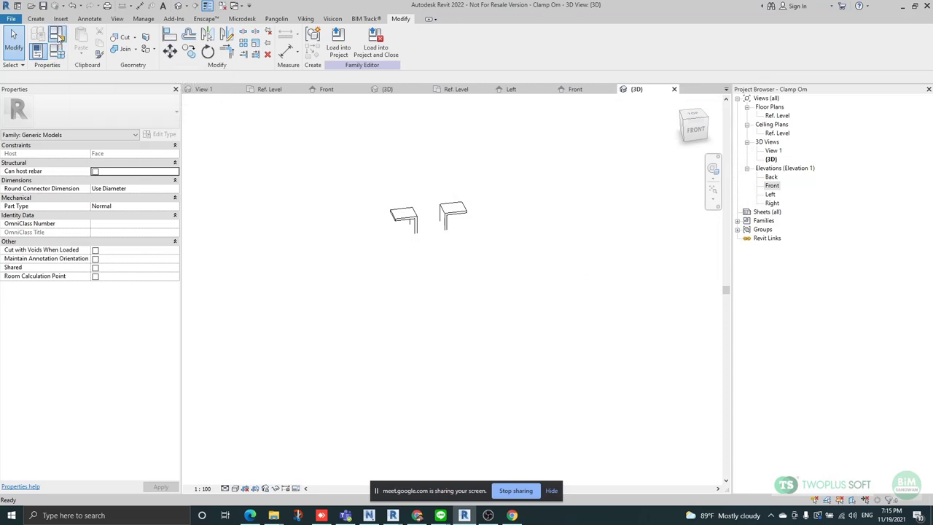
left_click(188, 174)
left_click(196, 157)
left_click(211, 165)
scroll(218, 180, "up", 3)
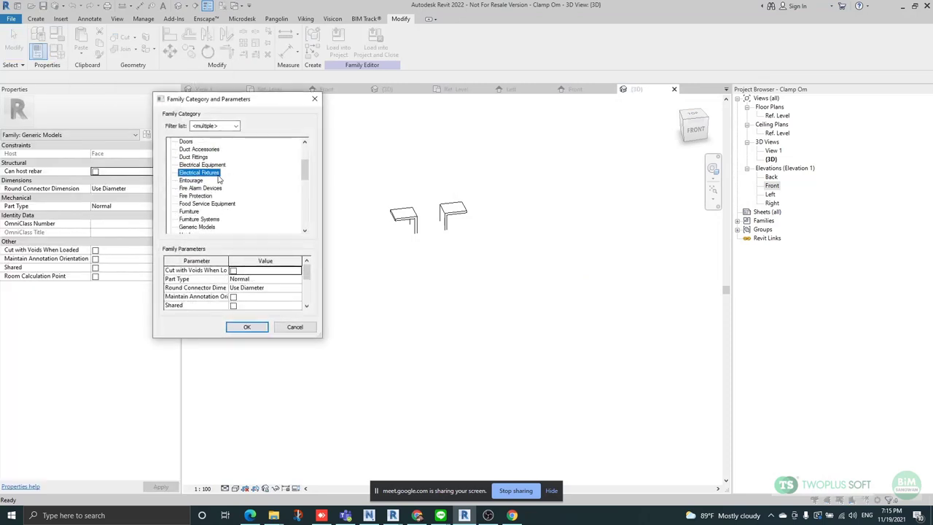
left_click(210, 188)
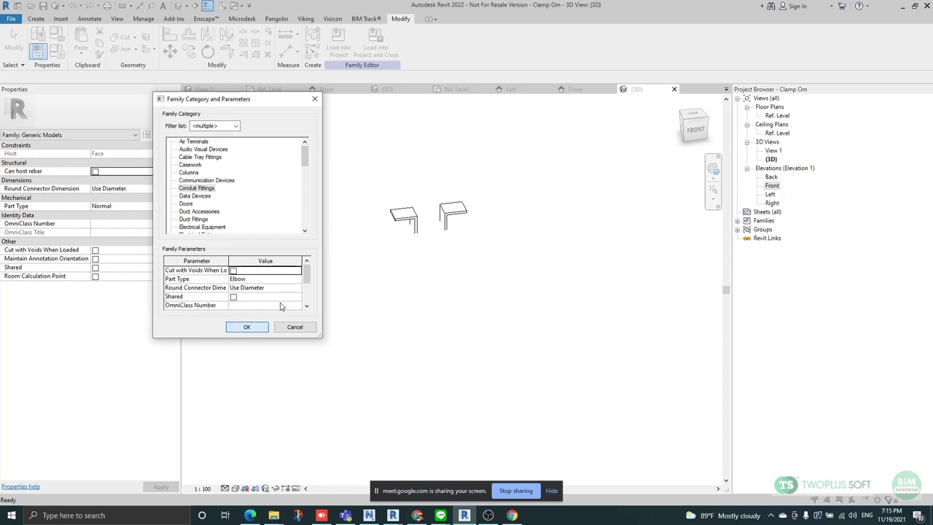
left_click(297, 280)
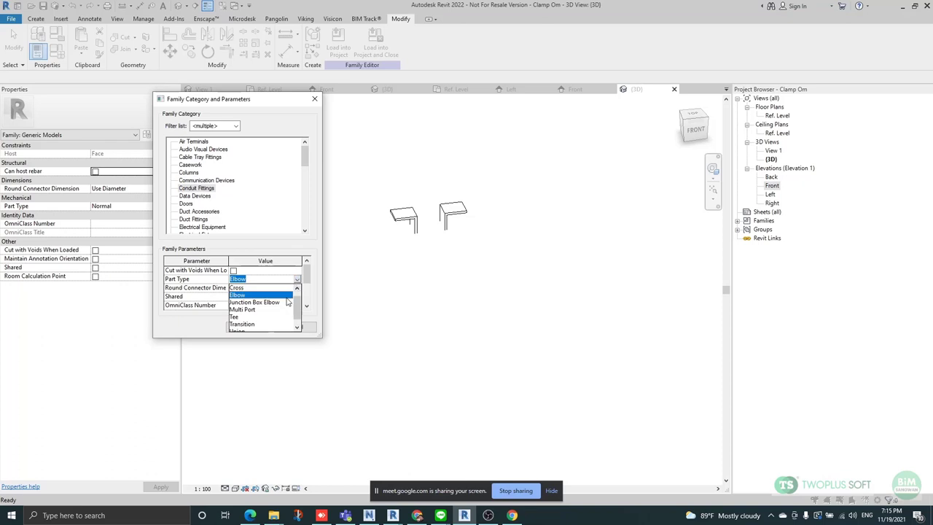
scroll(286, 306, "down", 1)
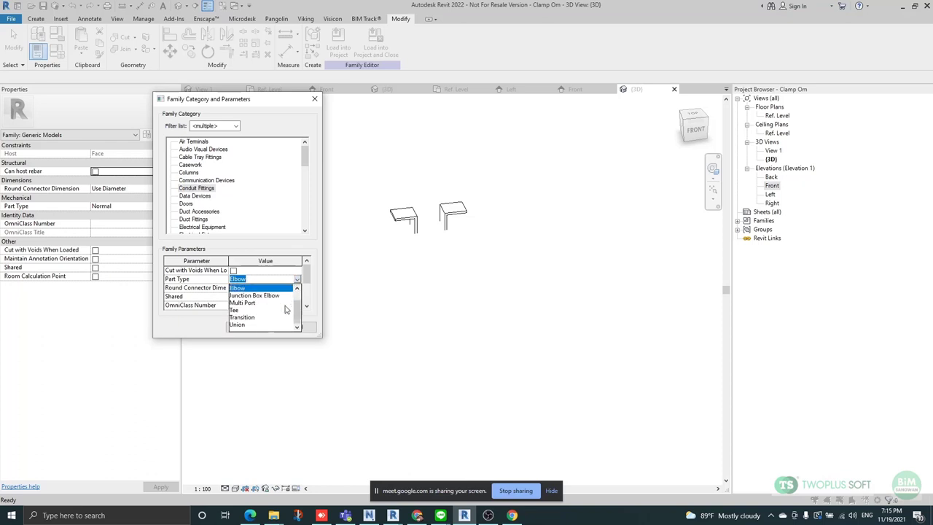
left_click(244, 302)
left_click(247, 327)
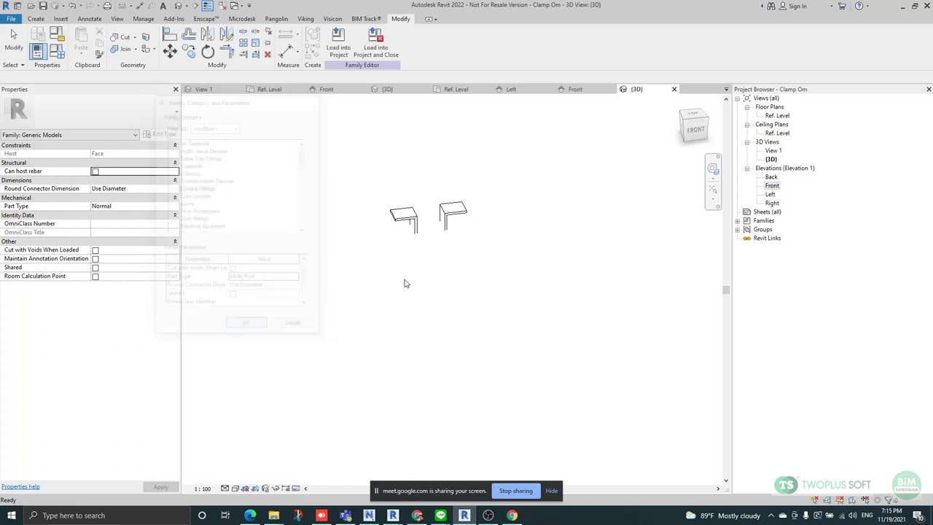
Load the clamp into the ITP_EE_Day 09 (19.11.2021) project and place one on the green conduit near its free end.
left_click(338, 45)
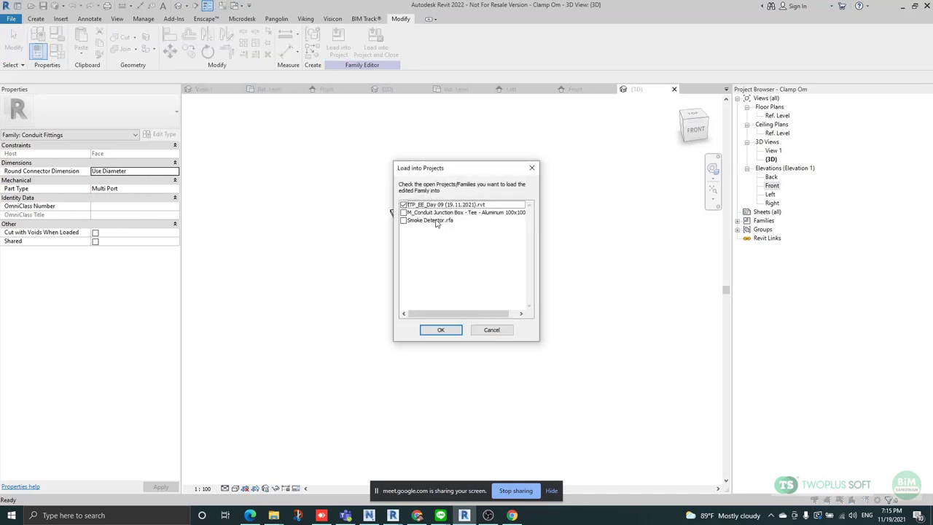
left_click(442, 330)
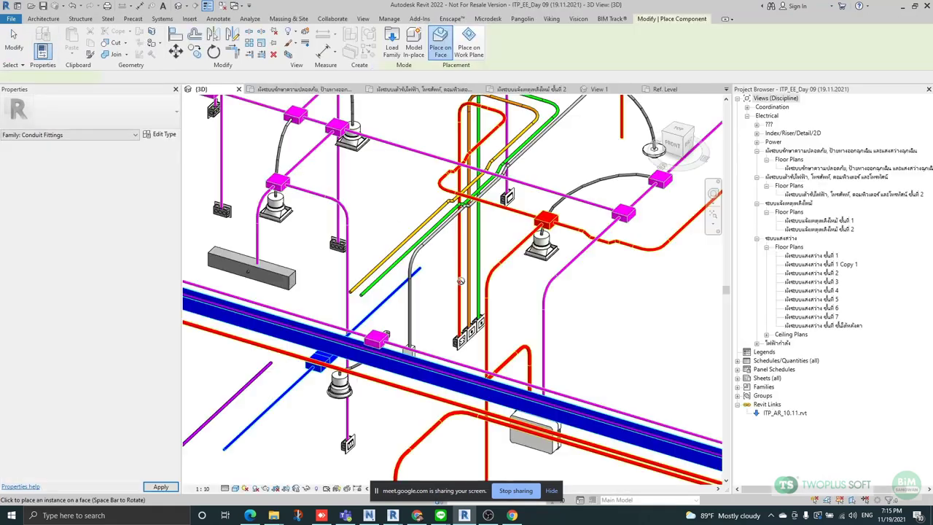
scroll(383, 251, "up", 8)
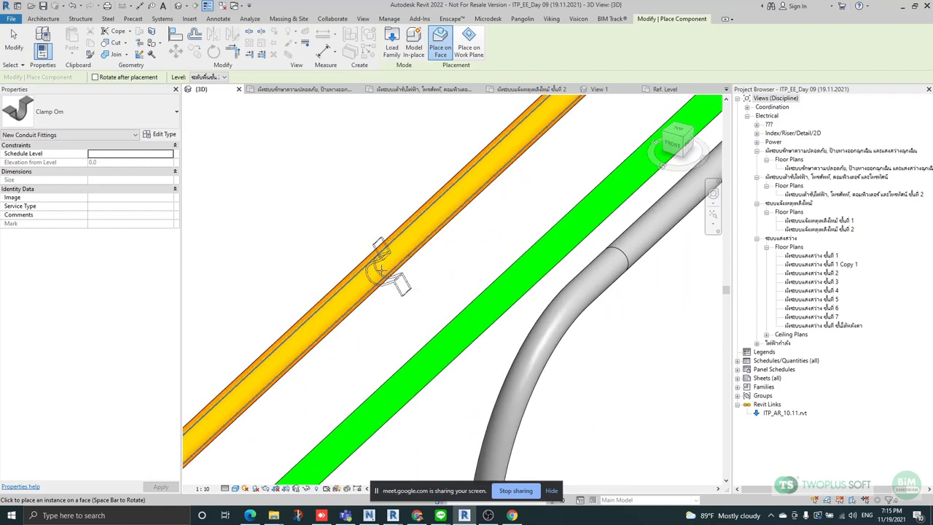
scroll(402, 252, "down", 5)
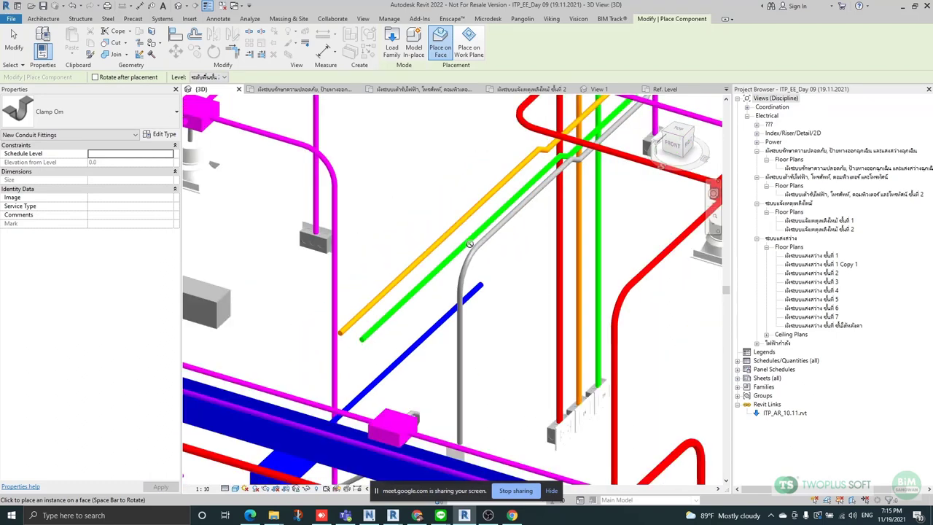
scroll(357, 335, "up", 5)
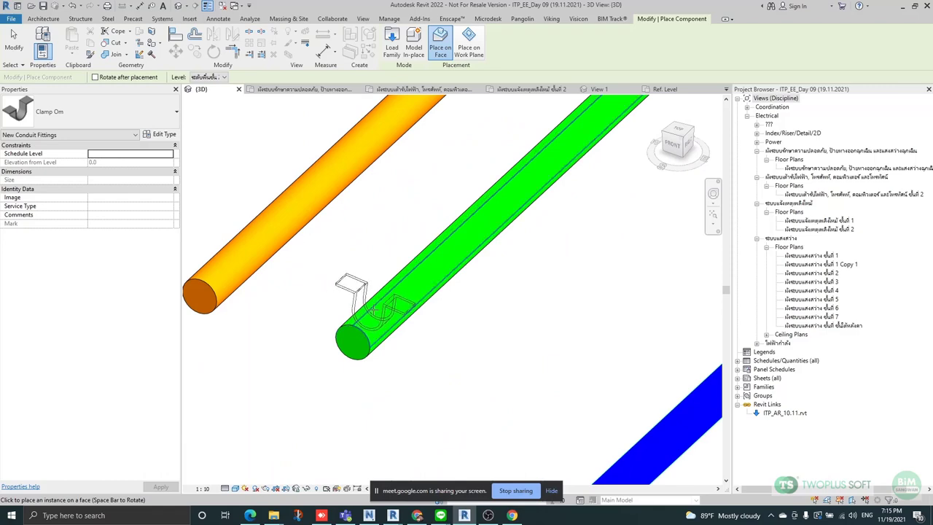
left_click(373, 308)
scroll(389, 320, "up", 2)
key("Escape")
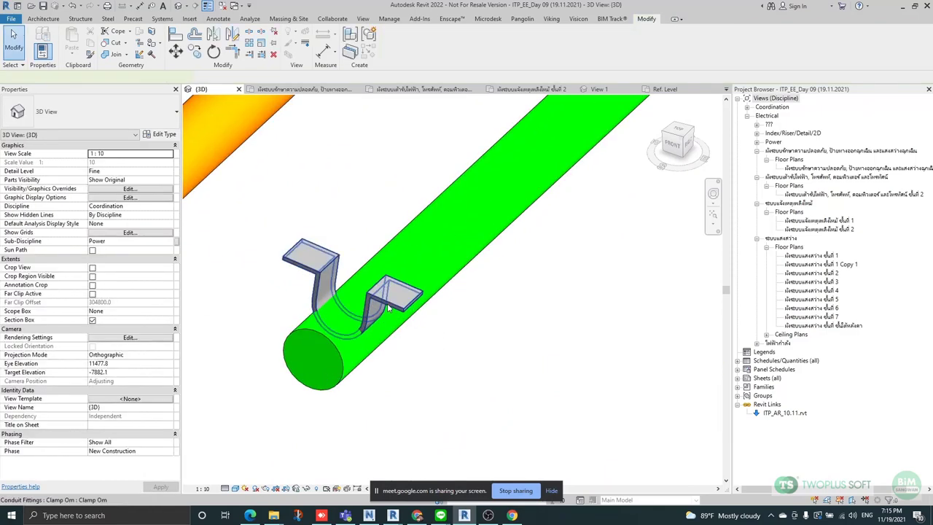
Compare the placed clamp with the green conduit and check the conduit's outside diameter.
left_click(385, 315)
scroll(386, 316, "up", 1)
key("Return")
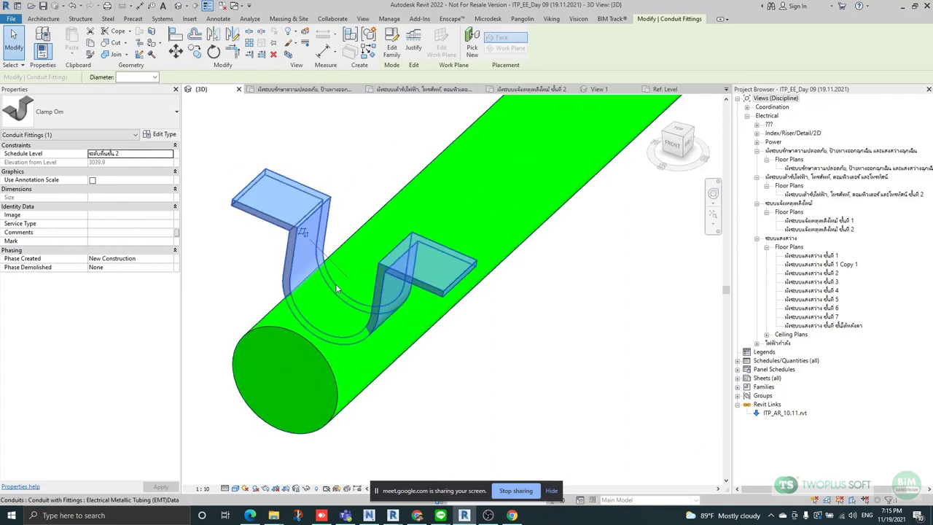
key("Escape")
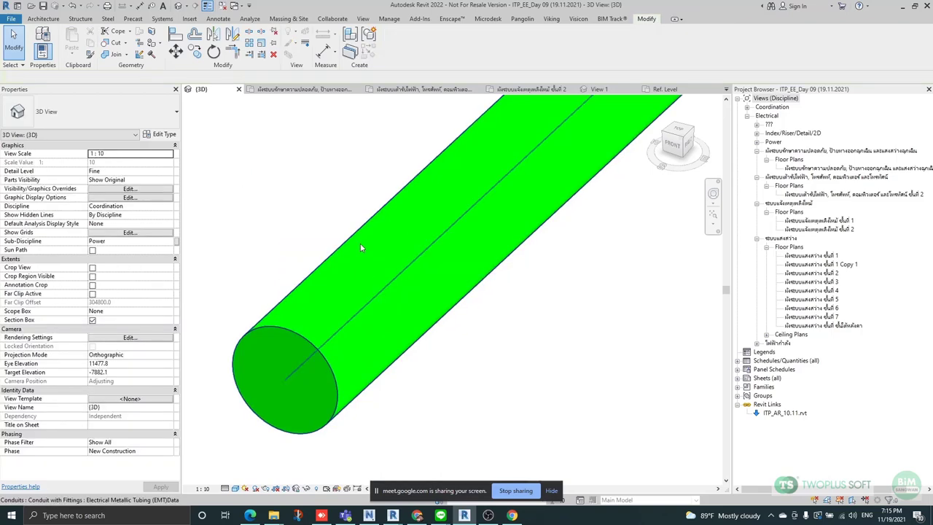
left_click(300, 219)
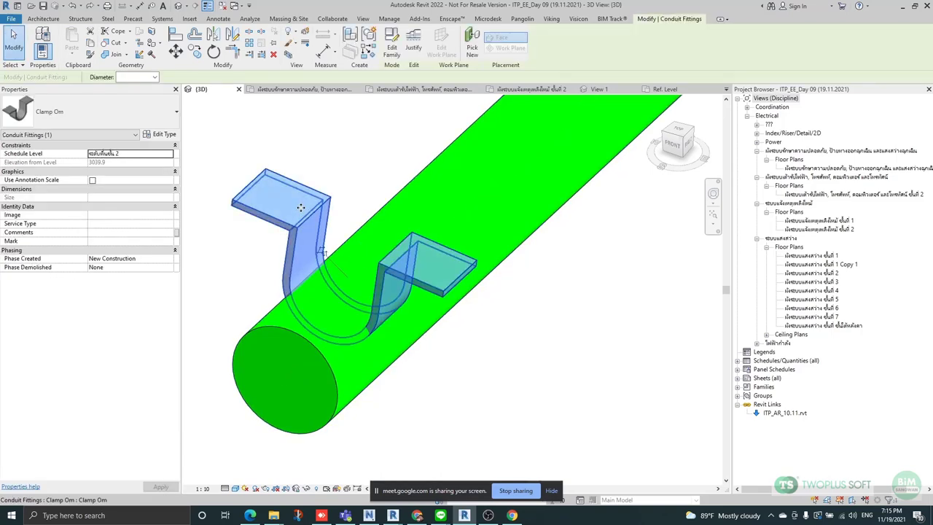
key("Escape")
left_click(305, 320)
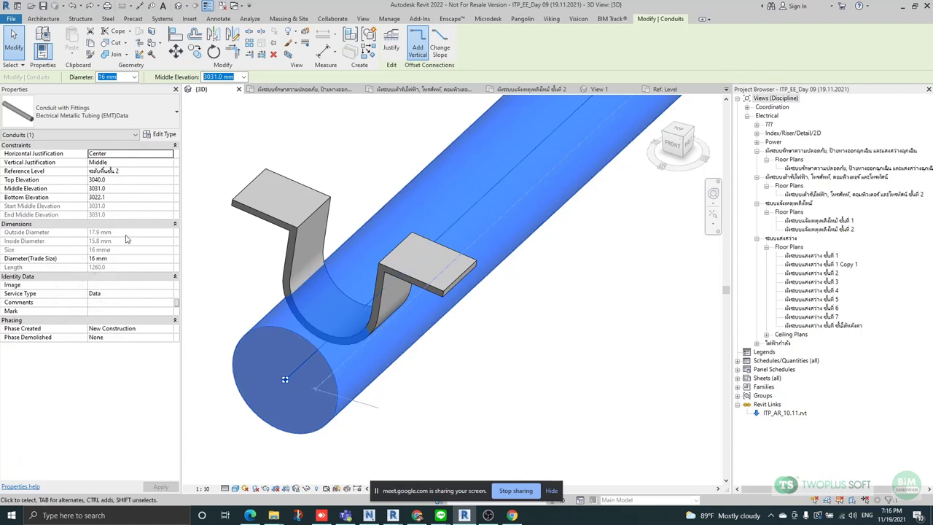
Edit the placed clamp's family and open the U-shaped extrusion's sketch in the Front elevation.
double_click(314, 213)
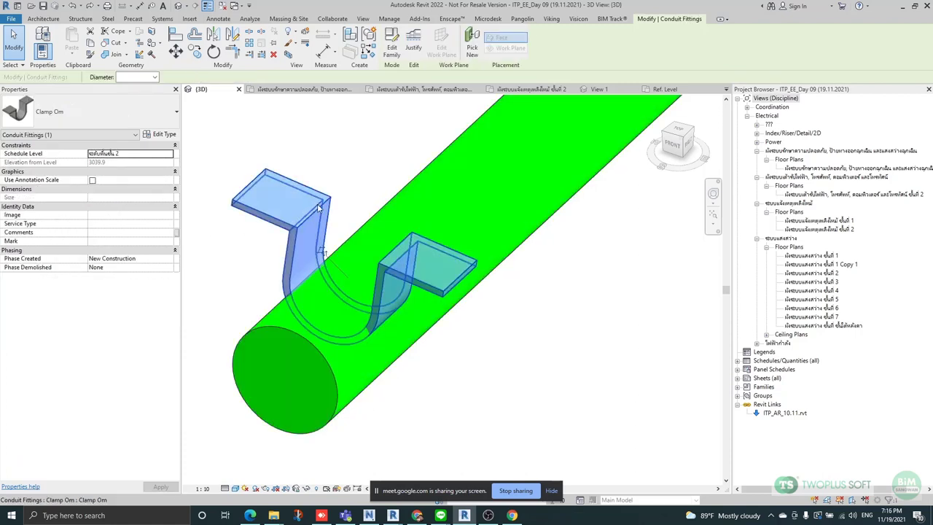
left_click(772, 186)
double_click(772, 186)
scroll(428, 202, "up", 3)
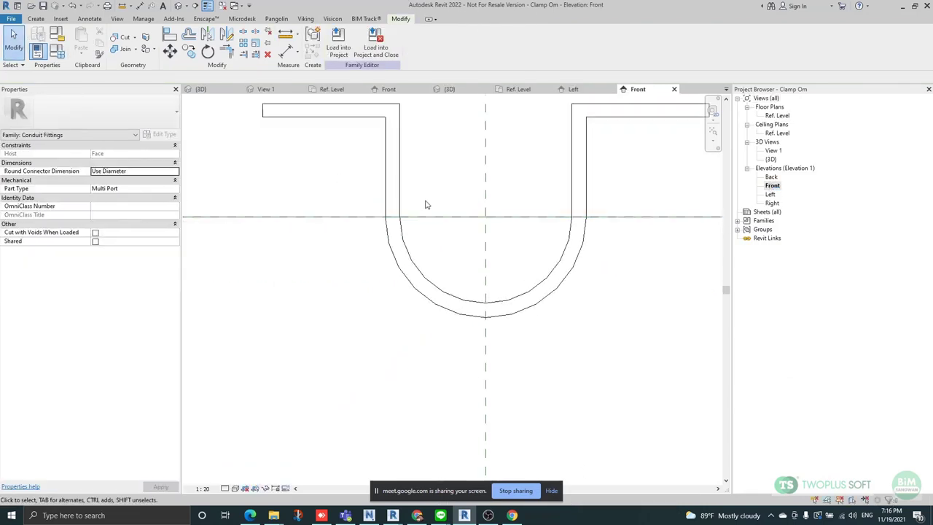
left_click(399, 169)
double_click(399, 169)
scroll(383, 274, "down", 3)
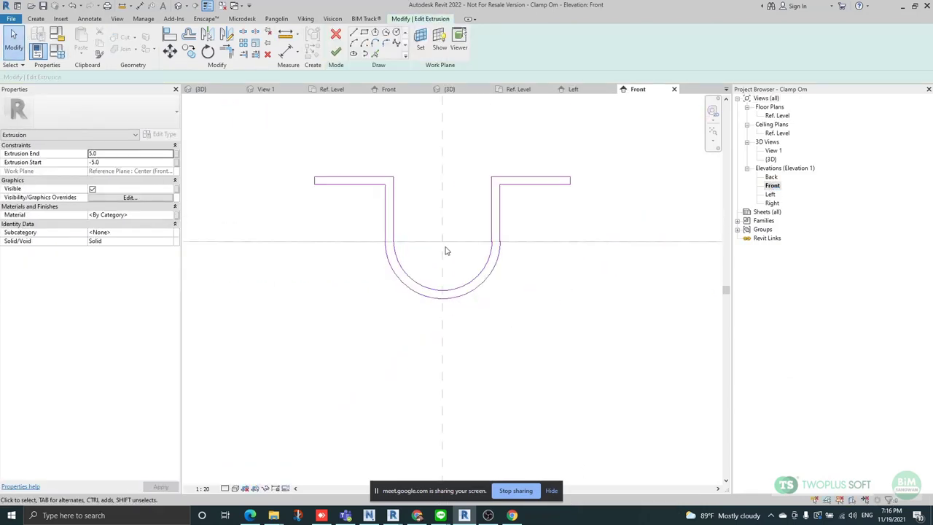
scroll(415, 243, "up", 1)
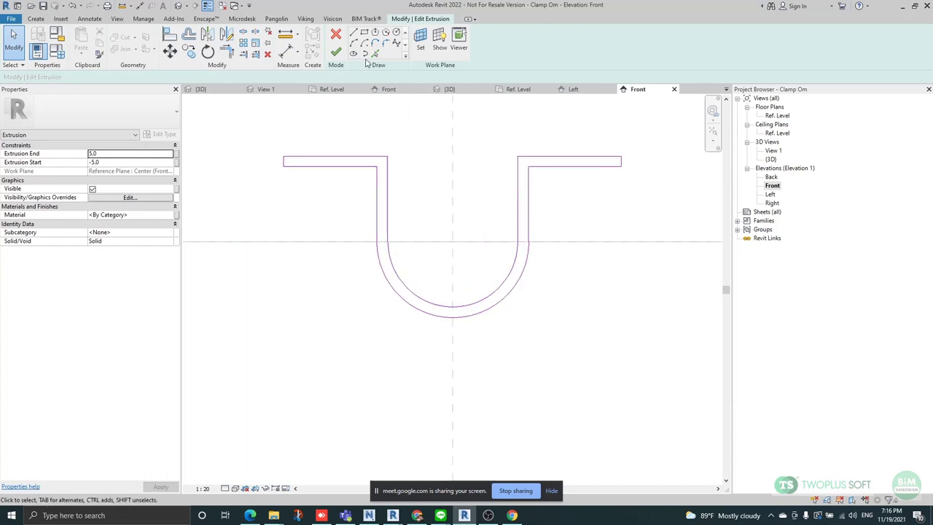
Draw a horizontal reference line about 18 mm long from the arcs' centre along the Ref. Level line.
left_click(354, 35)
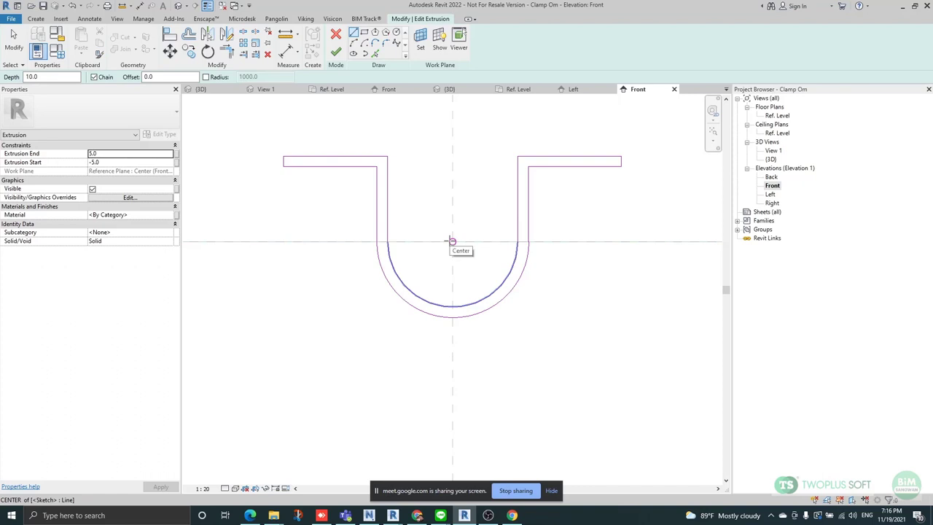
left_click(452, 241)
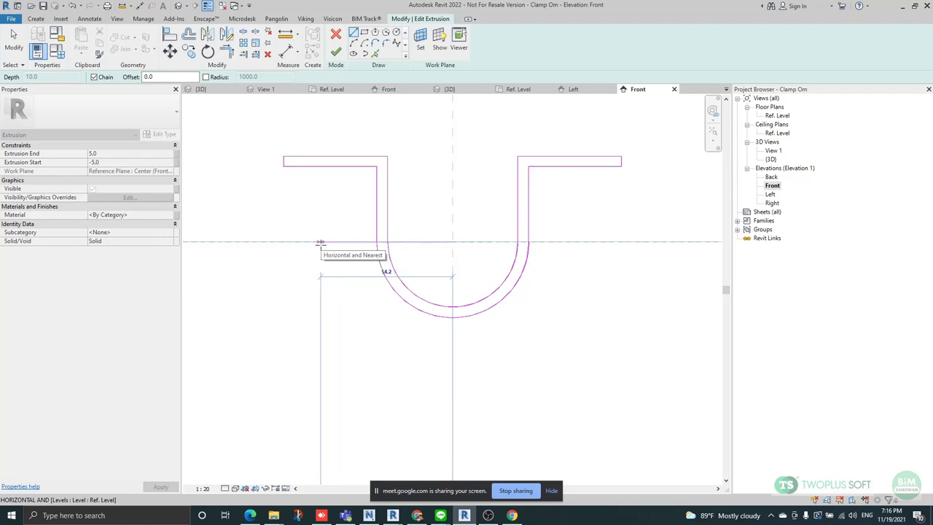
type("17.")
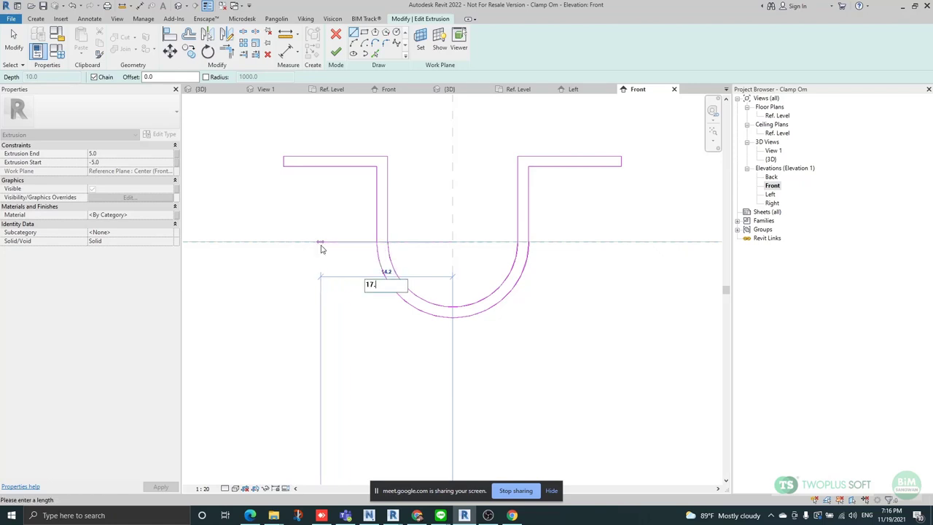
type("8")
key("Return")
key("Escape")
key("Escape")
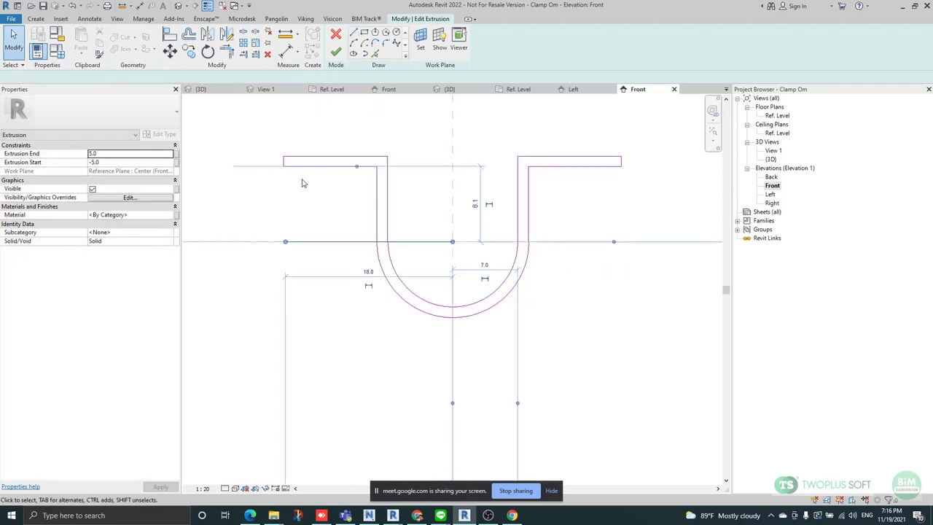
Move the horizontal line by its midpoint onto the arcs' centre at the vertical reference plane.
left_click(371, 243)
key("m")
key("v")
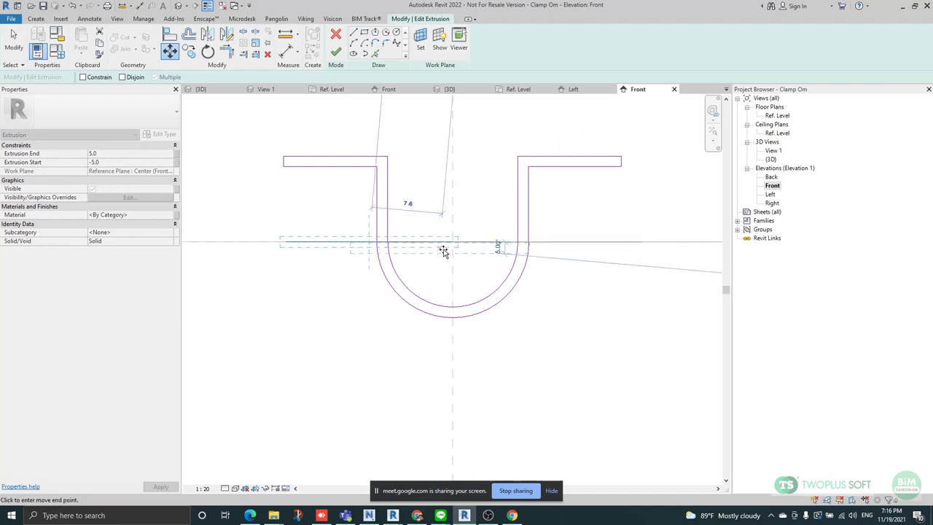
left_click(453, 242)
key("Escape")
Scale the U-shaped profile graphically about the arcs' centre so the inner arc's end meets the horizontal line's end.
mouse_move(399, 135)
left_mouse_down()
mouse_move(388, 176)
mouse_move(255, 195)
left_mouse_up()
mouse_move(339, 205)
left_mouse_down()
mouse_move(635, 358)
mouse_move(520, 357)
left_mouse_up()
left_click_drag(657, 133, 479, 202, "ctrl")
left_click(255, 43)
scroll(469, 245, "up", 2)
left_click(446, 240)
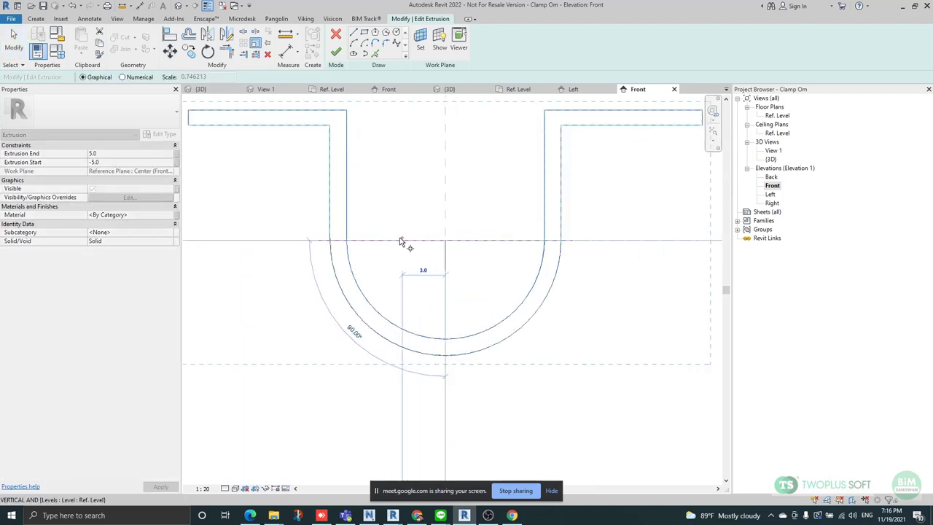
left_click(346, 240)
left_click(320, 240)
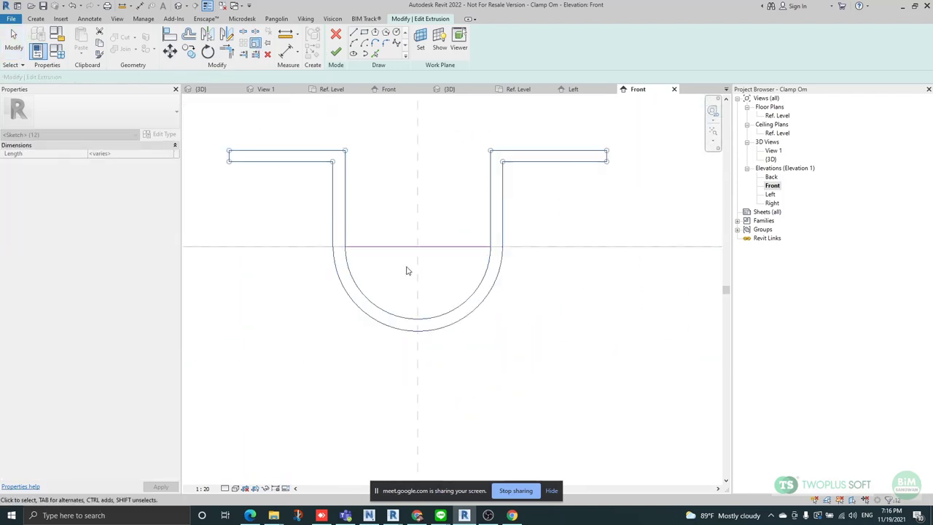
Delete the horizontal reference line between the two inner arc ends of the U-shaped profile.
scroll(381, 255, "down", 2)
left_click(386, 249)
key("Delete")
Move the whole U-shaped profile down so the top edges of its flanges lie on the Ref. Level line.
scroll(398, 266, "down", 3)
mouse_move(267, 144)
left_mouse_down()
mouse_move(404, 254)
mouse_move(587, 358)
left_mouse_up()
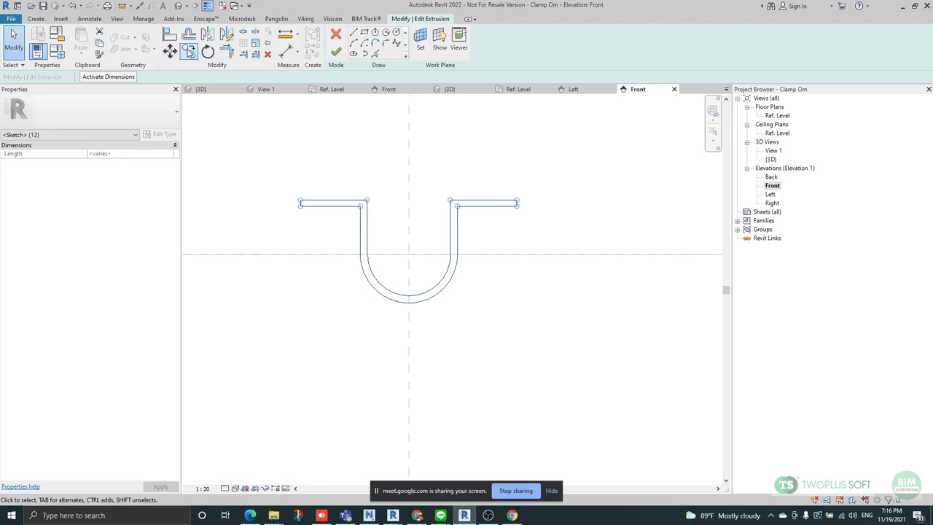
left_click(169, 49)
scroll(357, 206, "up", 2)
left_click(368, 198)
left_click(368, 269)
scroll(492, 230, "down", 2)
left_click(492, 229)
scroll(413, 291, "up", 3)
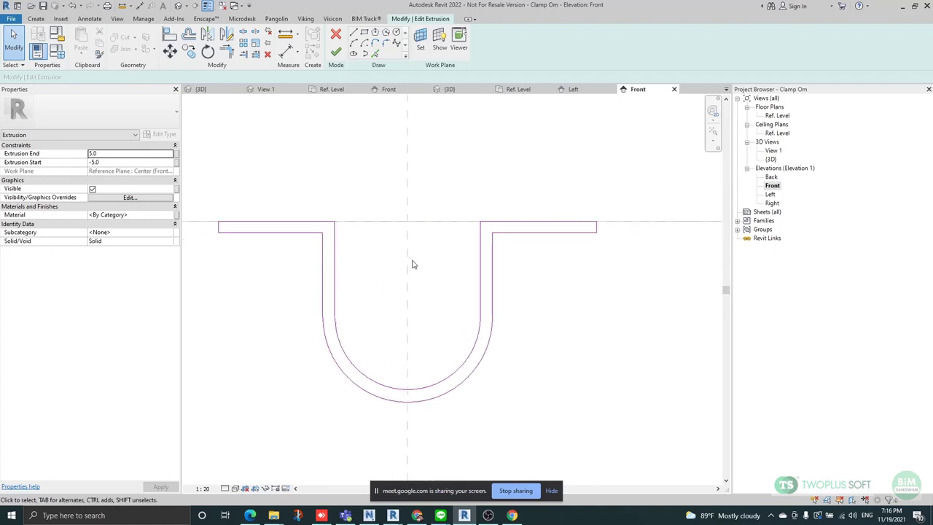
Mirror the inner arc about a horizontal axis through the arc ends to complete a full circle.
left_click(369, 377)
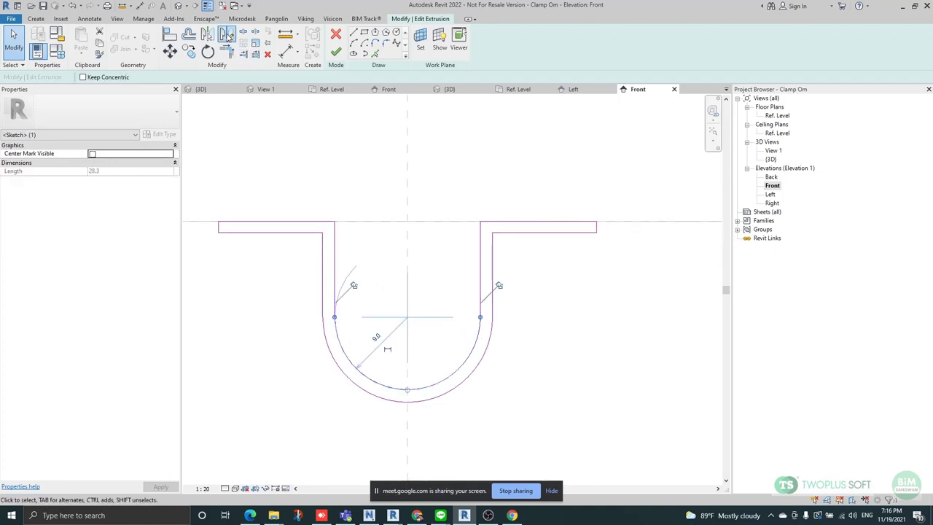
left_click(227, 35)
left_click(323, 316)
left_click(271, 317)
scroll(488, 222, "down", 1)
left_click(392, 177)
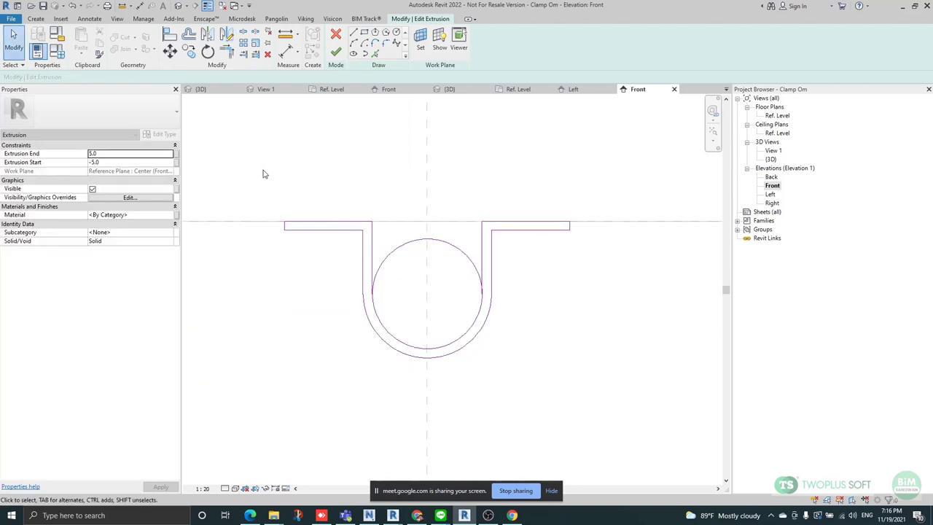
Move the circle and outer arc up so the top of the circle meets the Ref. Level line.
mouse_move(339, 247)
left_mouse_down()
mouse_move(569, 267)
mouse_move(589, 400)
left_mouse_up()
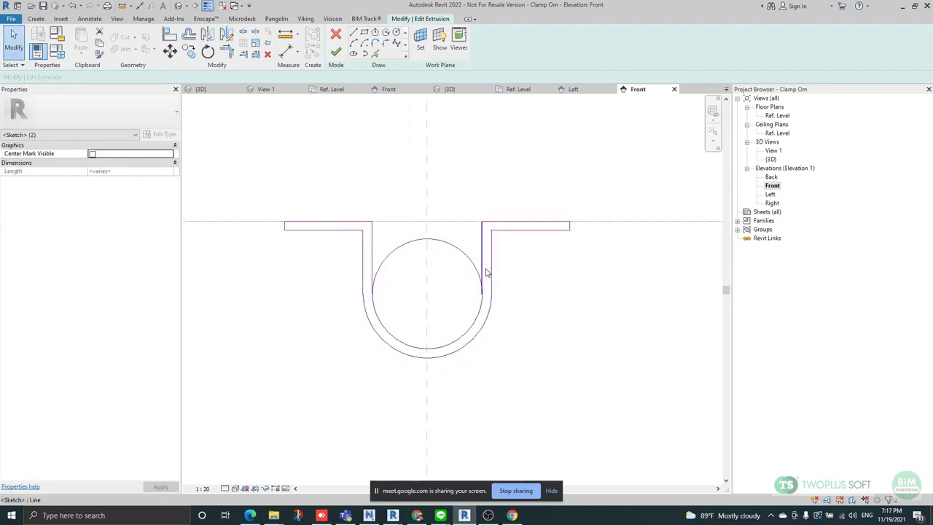
left_click(170, 52)
scroll(383, 207, "up", 2)
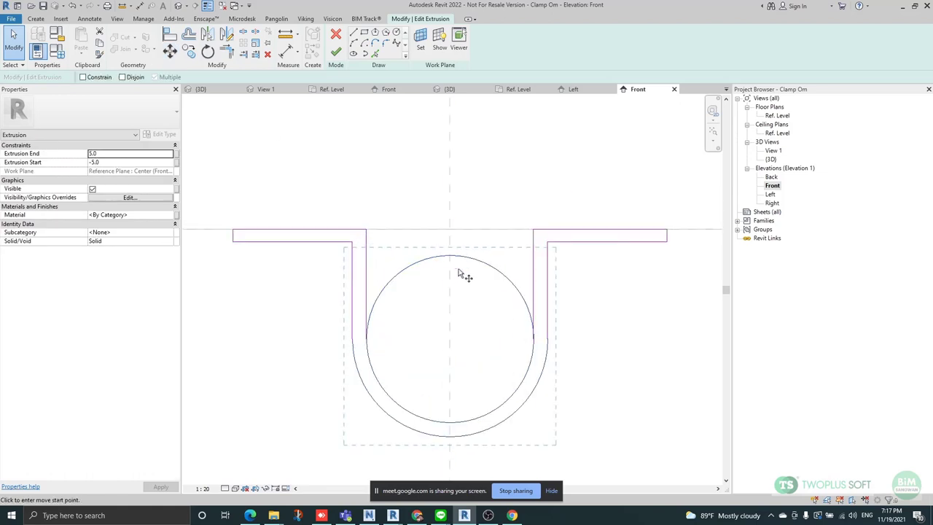
left_click(450, 256)
left_click(450, 229)
Delete the mirrored upper arc, leaving only the U-shaped clamp outline.
left_click(415, 262)
left_click(396, 252)
key("Delete")
scroll(408, 260, "down", 2)
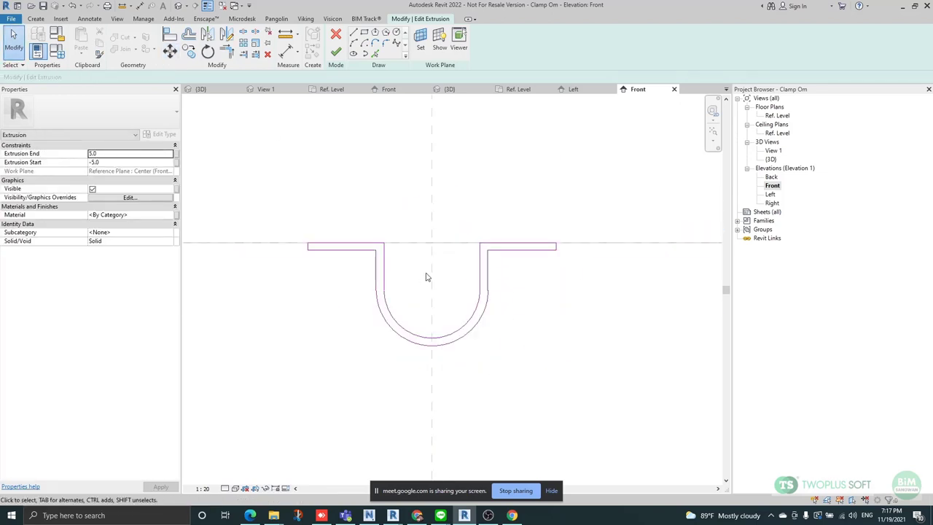
Finish the extrusion sketch and load the clamp family into the project, overwriting the existing version and its parameter values.
left_click(335, 53)
key("Escape")
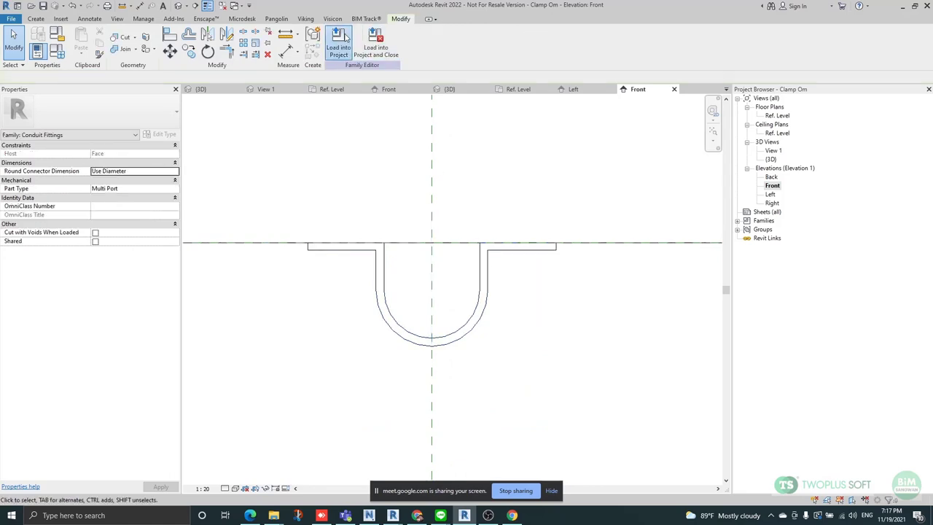
left_click(337, 45)
left_click(441, 329)
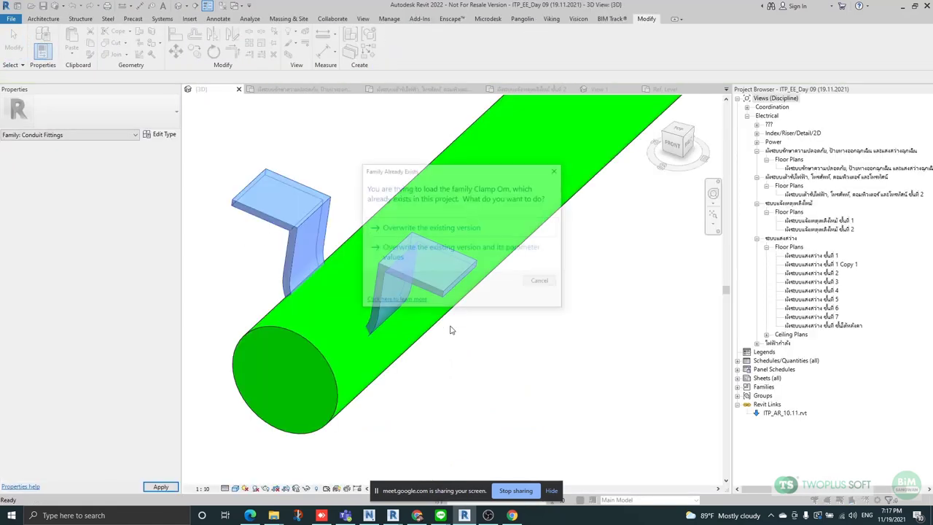
left_click(431, 253)
scroll(447, 285, "down", 3)
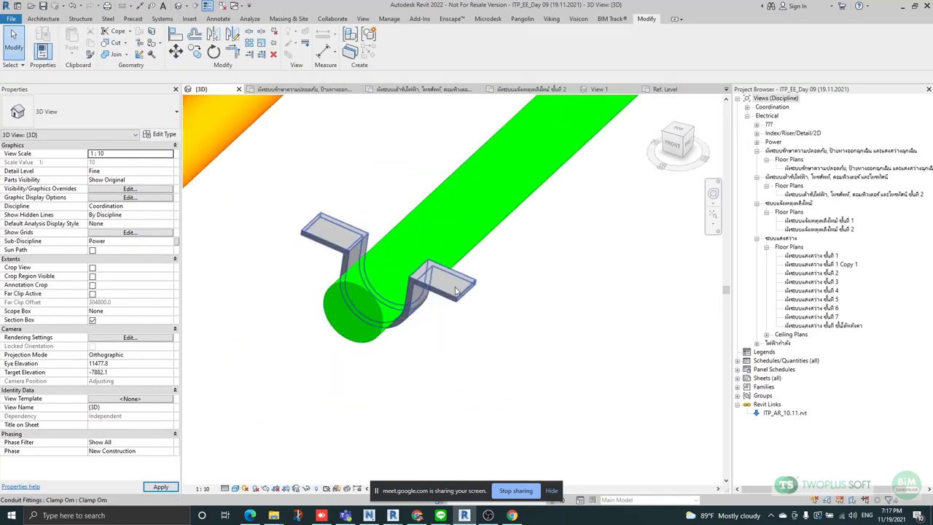
Examine how the reloaded clamp fits around the end of the green conduit and the surrounding conduit runs.
left_click(455, 299)
scroll(426, 246, "down", 3)
left_click(495, 304)
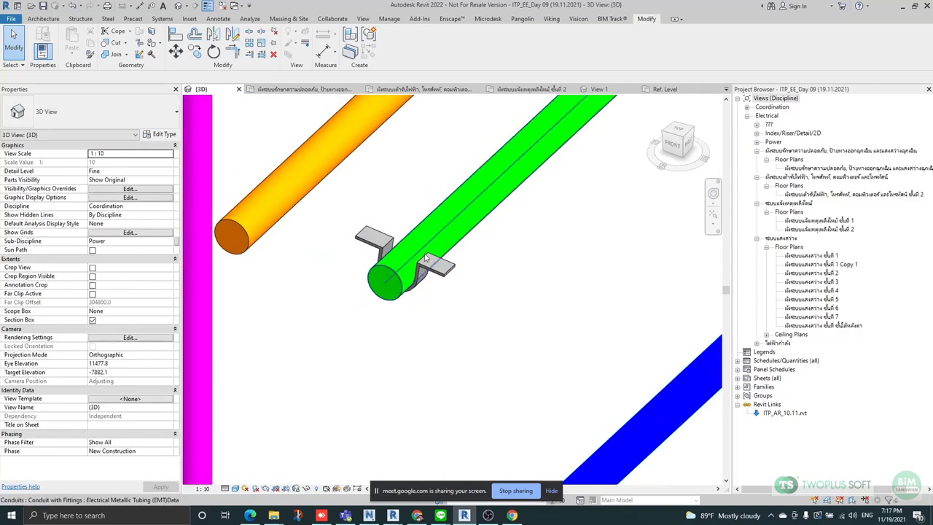
scroll(419, 244, "down", 3)
left_click(423, 256)
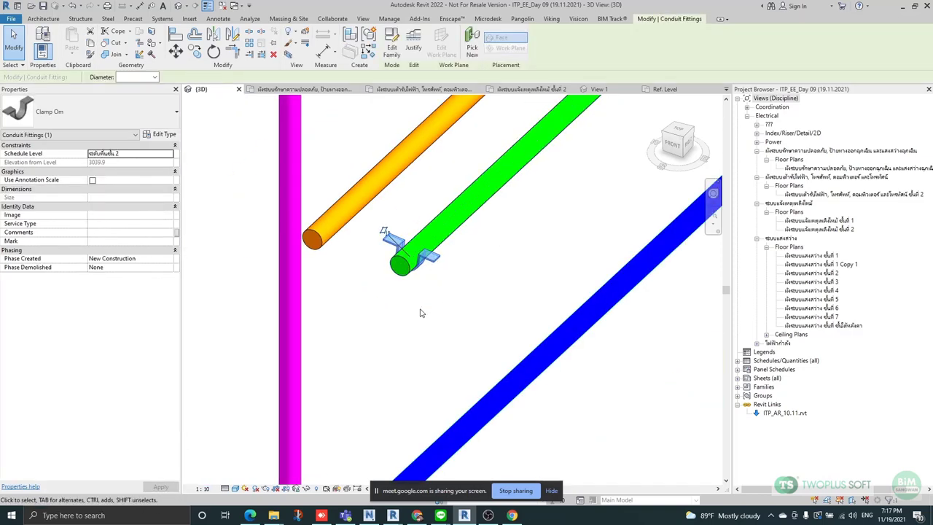
scroll(403, 267, "up", 4)
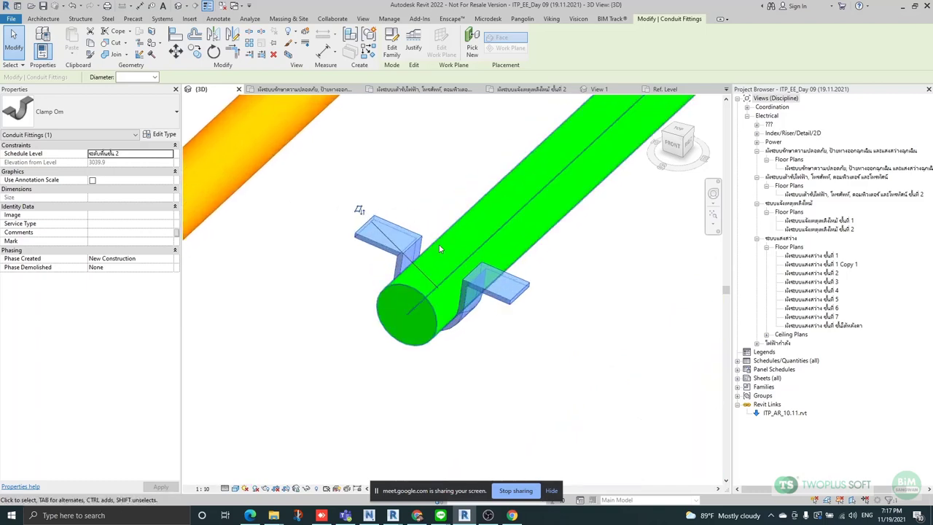
scroll(411, 242, "down", 1)
middle_click_drag(410, 243, 435, 327, "shift")
scroll(460, 325, "down", 6)
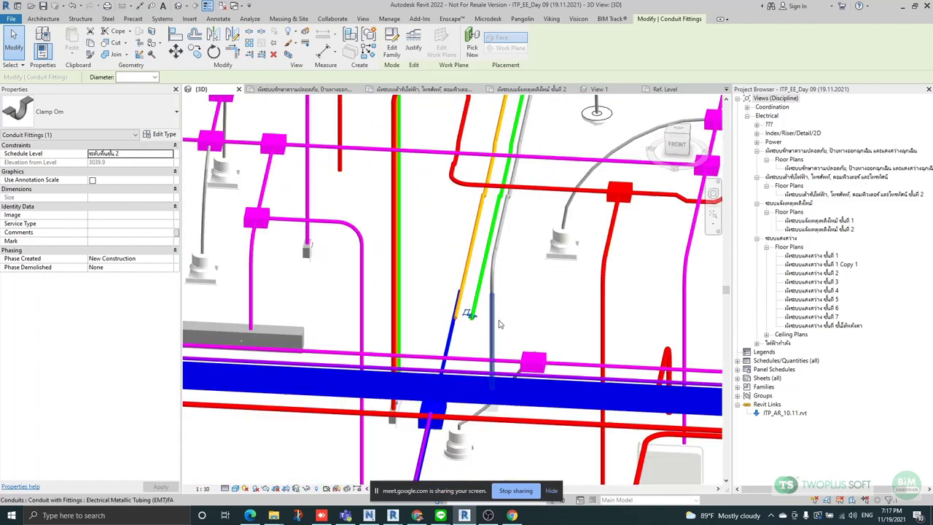
scroll(511, 273, "up", 3)
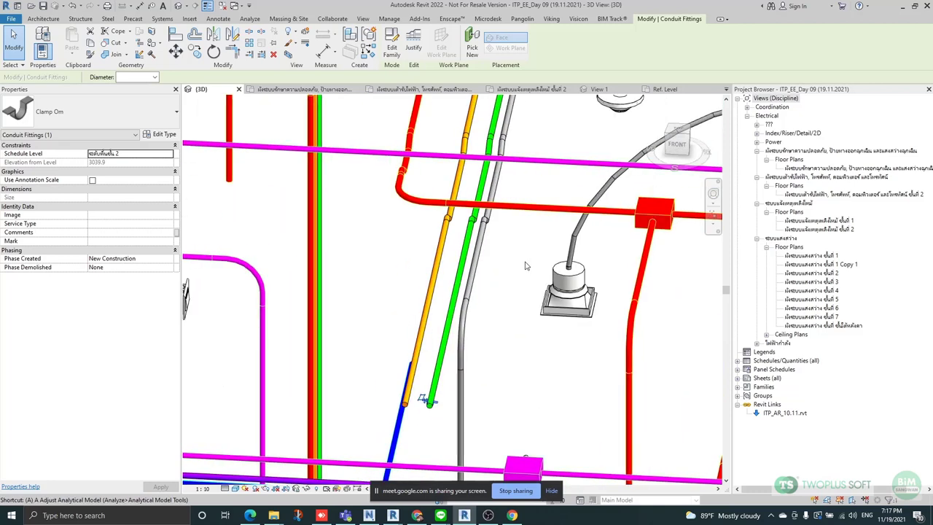
key("a")
key("l")
key("Escape")
Examine the clamp on the green conduit from the front and from oblique angles in the 3D view.
scroll(494, 359, "up", 4)
left_click(429, 412)
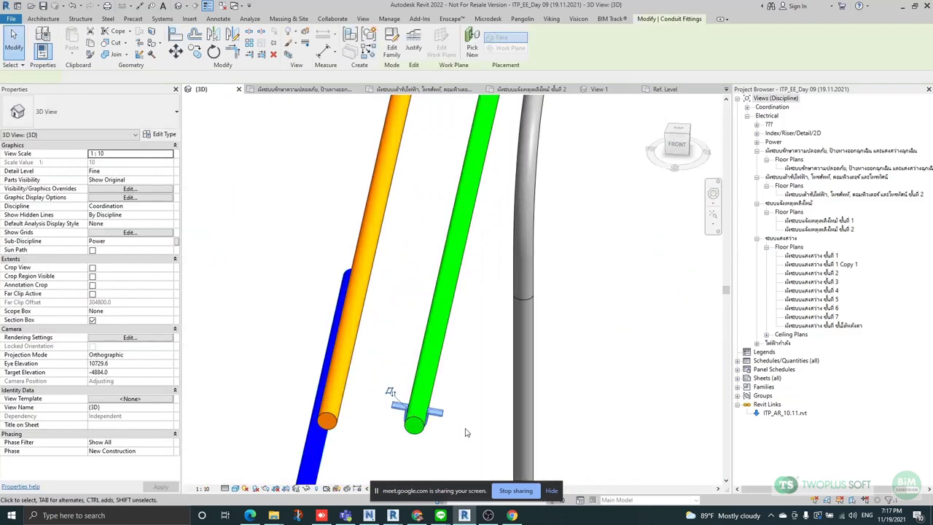
left_click(674, 152)
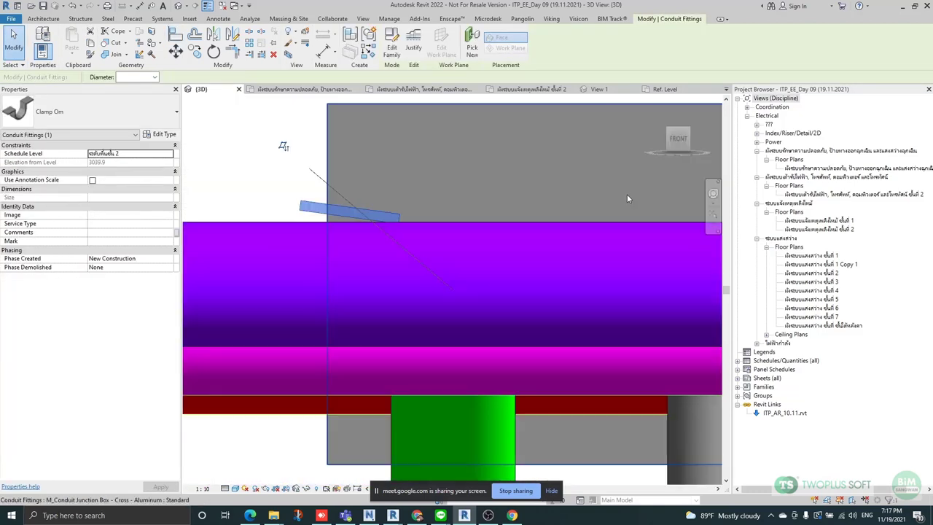
scroll(461, 220, "down", 3)
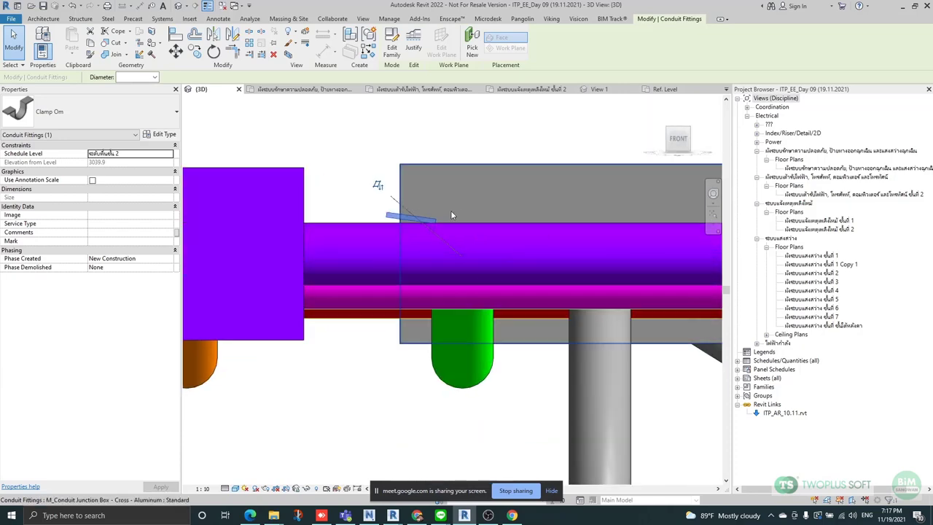
middle_click_drag(452, 233, 447, 290, "shift")
scroll(447, 290, "up", 3)
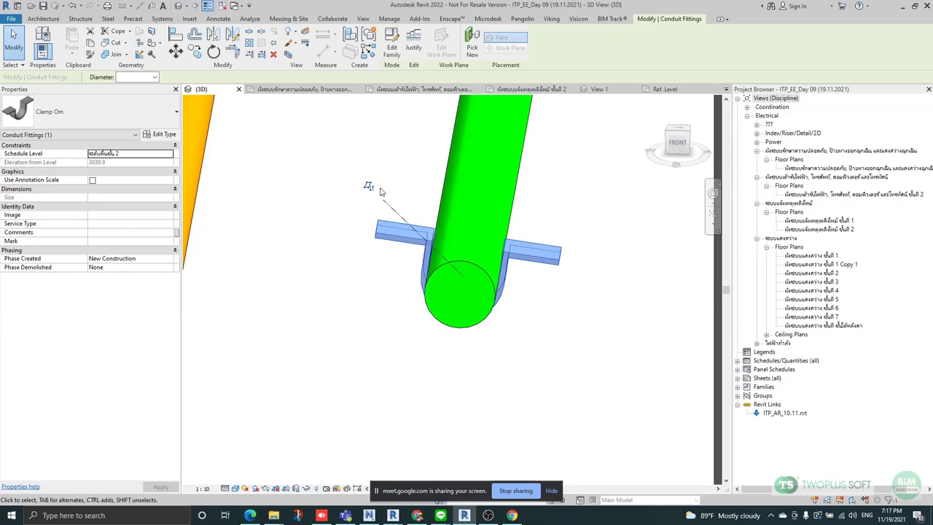
middle_click_drag(499, 230, 554, 264, "shift")
left_click_drag(515, 231, 522, 239)
middle_click_drag(522, 239, 460, 260, "shift")
left_click(522, 284)
scroll(522, 283, "up", 3)
key("v")
key("v")
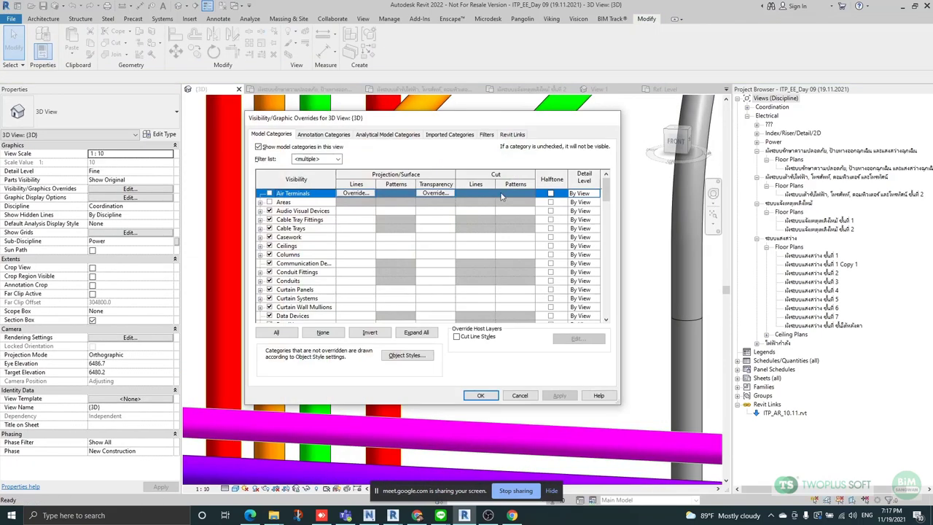
key("Escape")
scroll(467, 316, "down", 4)
middle_click_drag(522, 242, 495, 304)
scroll(488, 298, "down", 3)
scroll(471, 322, "up", 6)
Turn on the visibility of the linked model ITP_AR_10.11.rvt in the 3D view's graphic overrides.
key("v")
key("v")
left_click(512, 134)
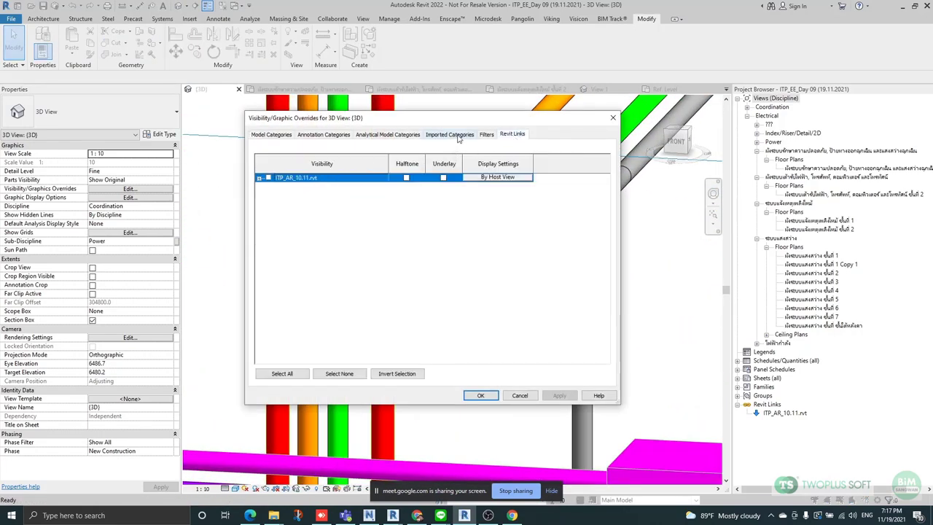
left_click(481, 396)
Select the 3D view's section box and shift one of its faces to cut through the linked building.
scroll(490, 392, "down", 4)
mouse_move(512, 342)
middle_mouse_down("shift")
mouse_move(493, 215)
mouse_move(525, 375)
mouse_move(523, 331)
middle_mouse_up("shift")
scroll(493, 217, "down", 4)
left_click(493, 259)
scroll(523, 329, "down", 2)
scroll(408, 299, "down", 3)
scroll(622, 311, "down", 2)
left_click_drag(447, 278, 456, 279)
scroll(452, 281, "up", 5)
middle_click_drag(552, 340, 487, 204, "shift")
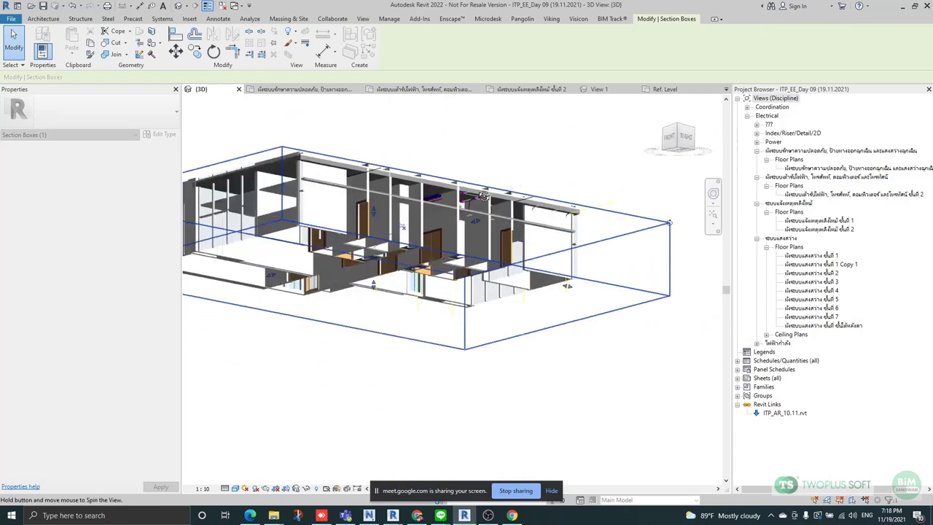
Place a Clamp Om component on the surface of the magenta conduit, near its cut end below the floor slab.
scroll(481, 240, "up", 10)
middle_click_drag(471, 289, 477, 272, "shift")
middle_click_drag(477, 272, 597, 321)
scroll(508, 217, "down", 2)
scroll(582, 234, "up", 3)
middle_click_drag(603, 248, 562, 261)
scroll(566, 251, "down", 2)
scroll(511, 197, "up", 4)
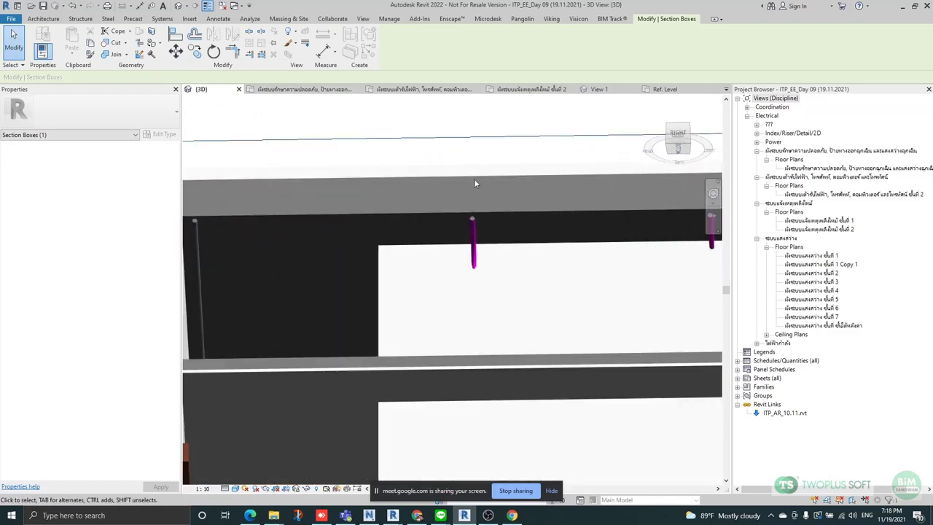
scroll(478, 219, "up", 5)
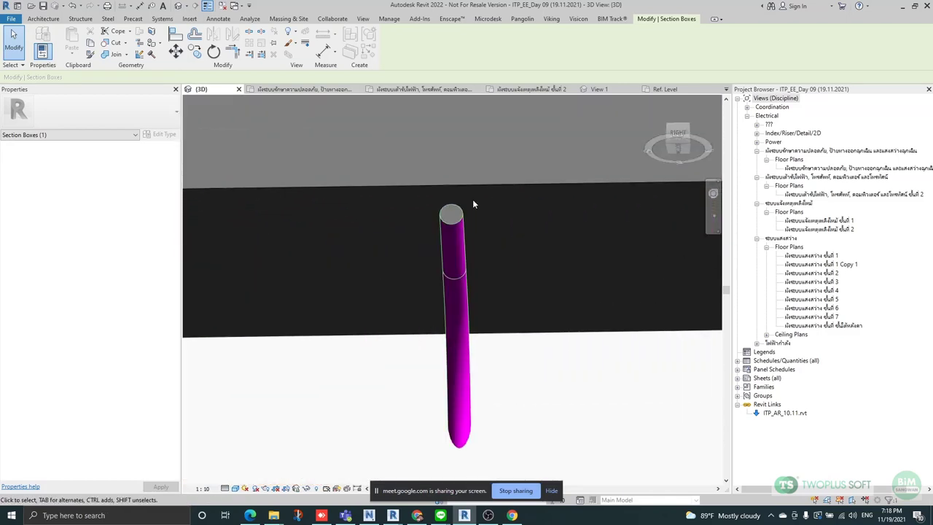
key("c")
key("m")
scroll(453, 232, "up", 3)
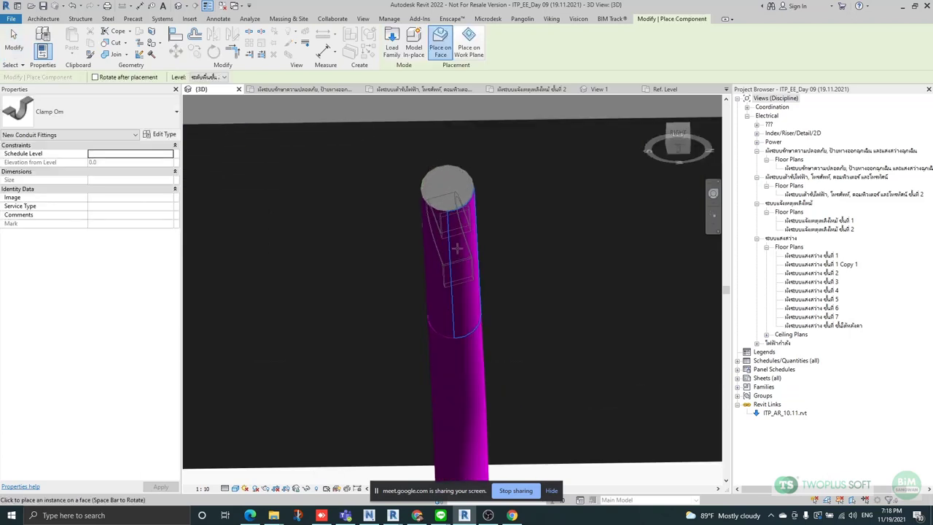
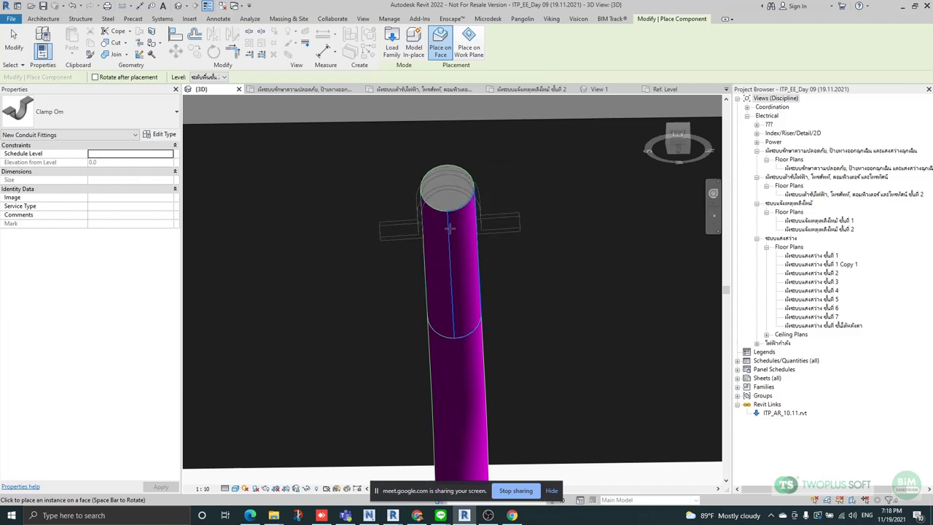
left_click(447, 228)
key("Escape")
Reposition the placed clamp around the surface of the magenta conduit, close to its cut end.
left_click_drag(502, 227, 452, 230)
left_click_drag(311, 226, 355, 249)
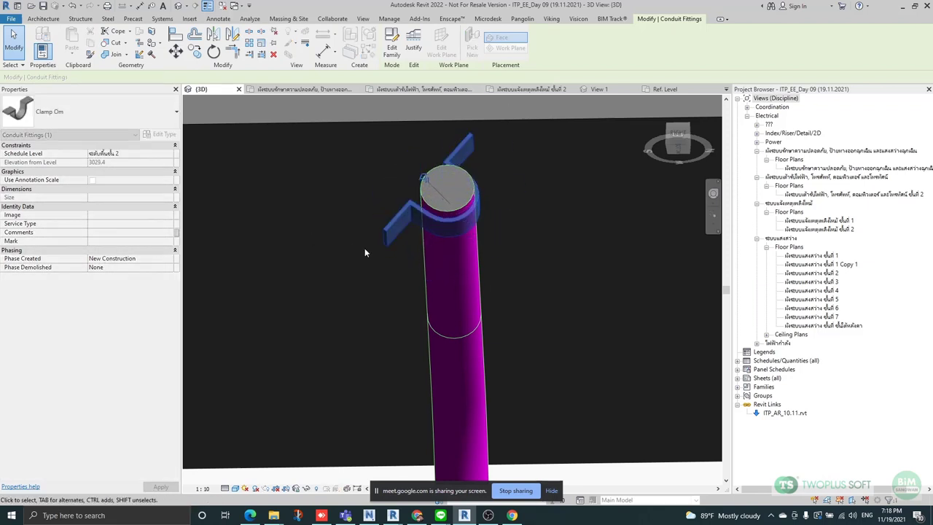
left_click(355, 232)
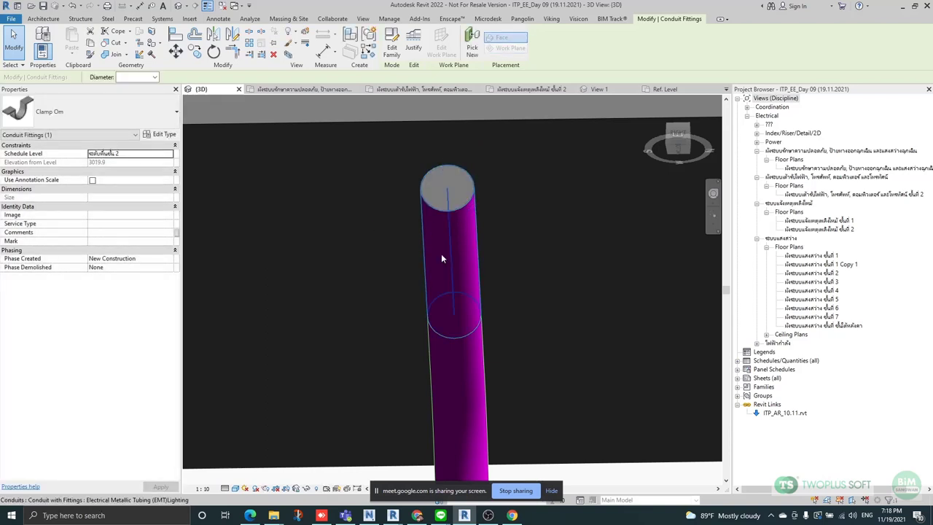
Try to align the clamp on the magenta conduit with the edge of the linked floor slab.
scroll(443, 253, "down", 2)
middle_click_drag(454, 261, 483, 235, "shift")
scroll(493, 280, "down", 5)
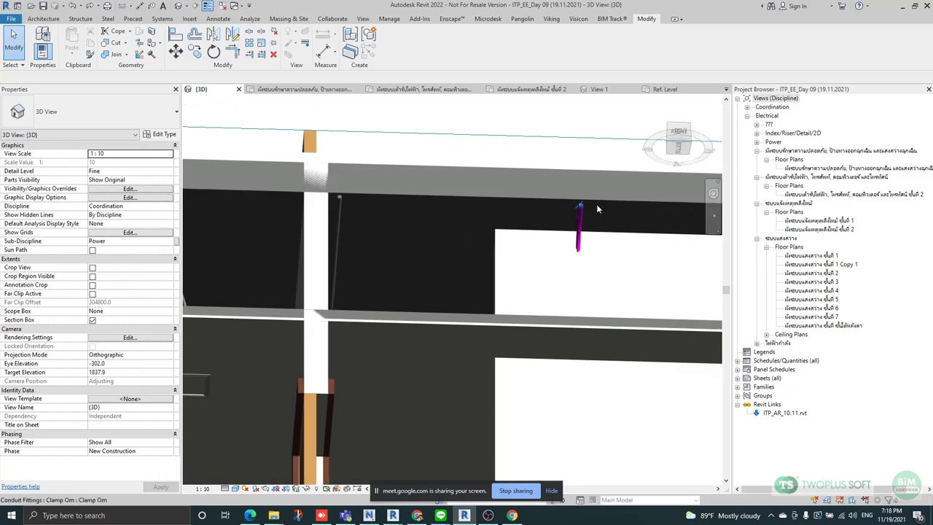
scroll(583, 211, "up", 5)
scroll(550, 204, "up", 2)
key("a")
key("l")
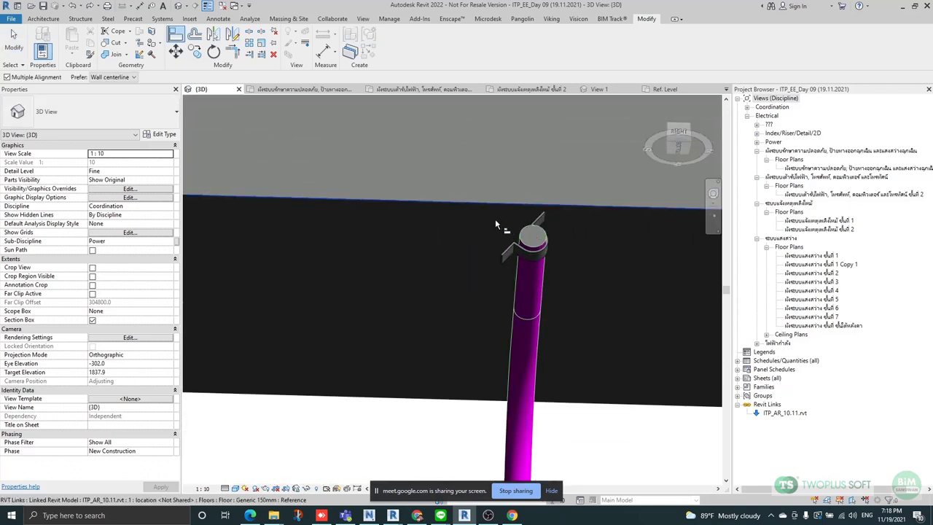
scroll(506, 250, "up", 4)
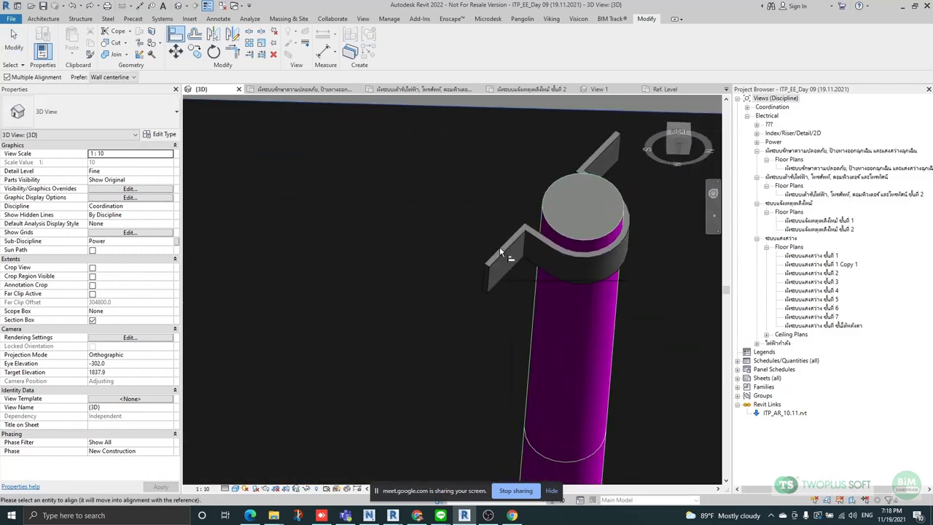
key("Escape")
Turn the clamp around the magenta conduit so its U opens upward toward the slab.
left_click(522, 249)
scroll(516, 245, "down", 3)
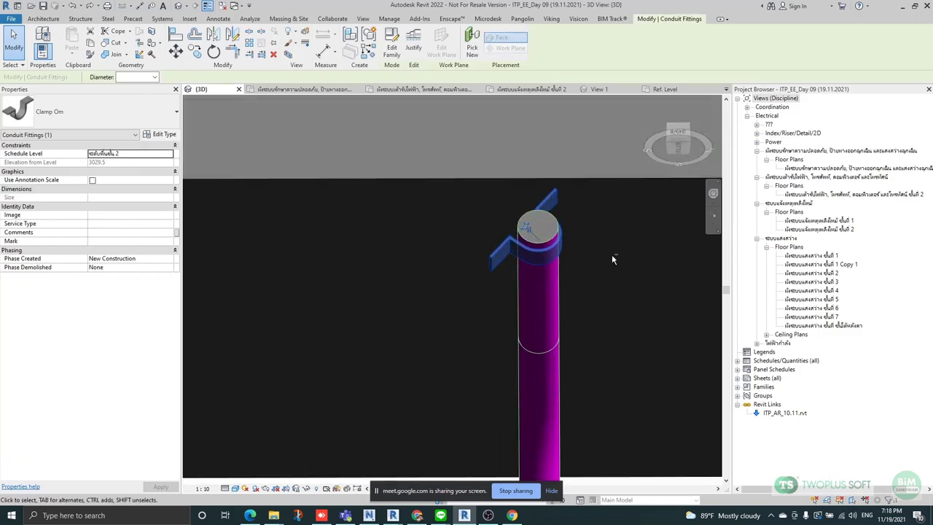
middle_click_drag(616, 257, 546, 187, "shift")
left_click_drag(546, 187, 568, 186)
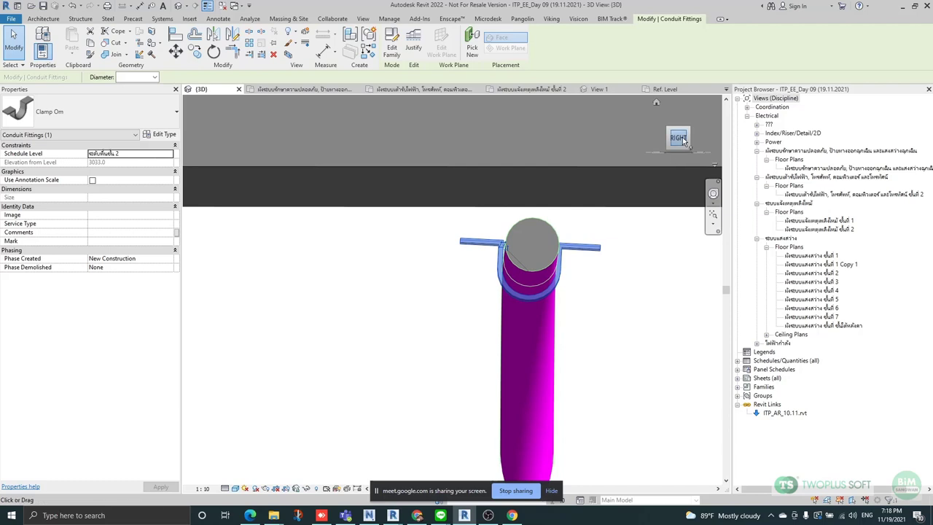
Temporarily isolate the clamp together with the end segment of the magenta conduit.
left_click(555, 234, "ctrl")
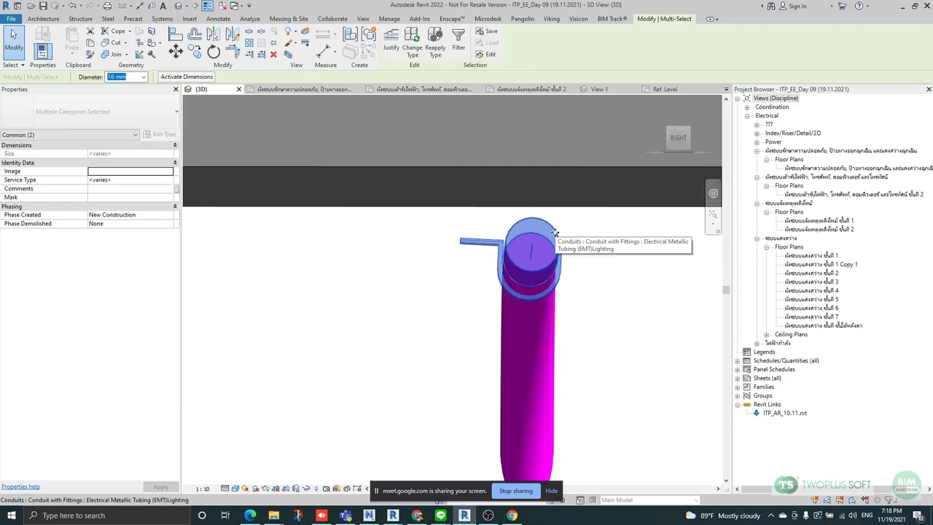
key("h")
key("i")
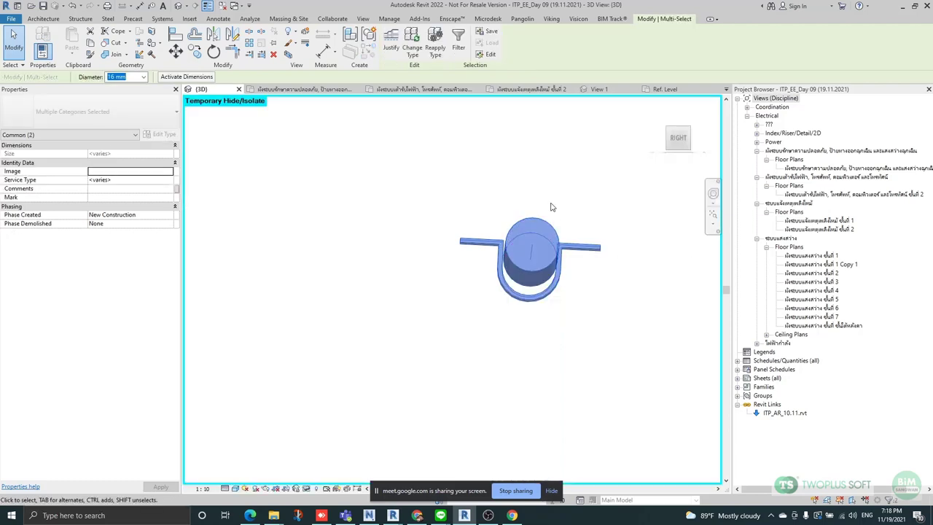
Turn the isolated clamp around the magenta conduit until both of its flanges lie level.
left_click(680, 142)
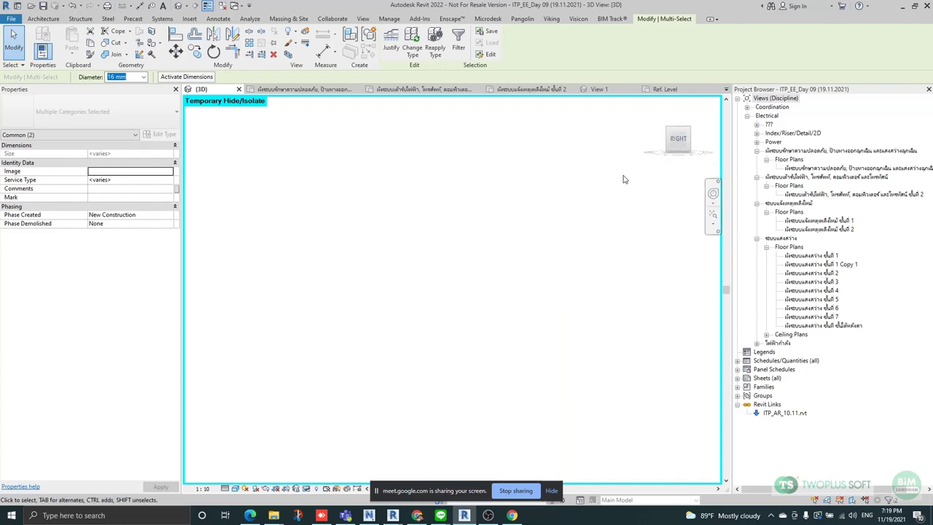
scroll(478, 279, "up", 4)
left_click(537, 251)
left_click(579, 290)
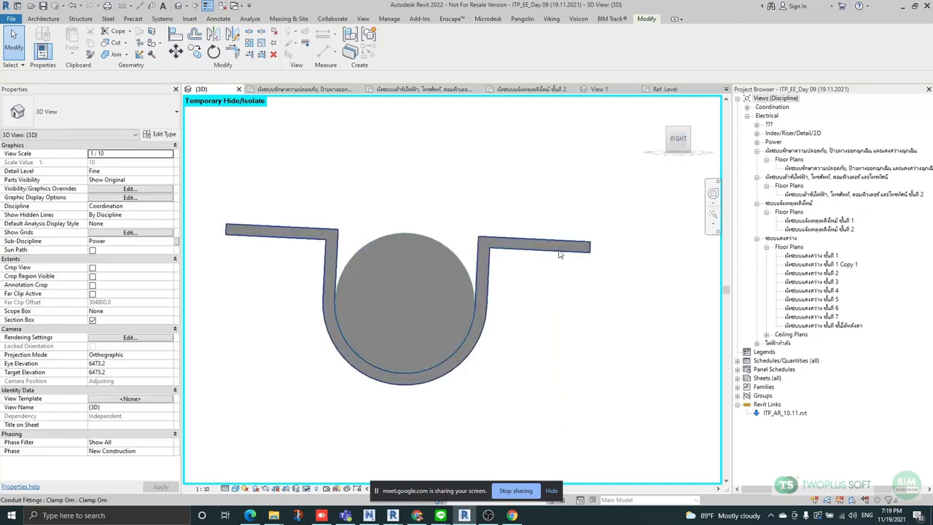
left_click(560, 253)
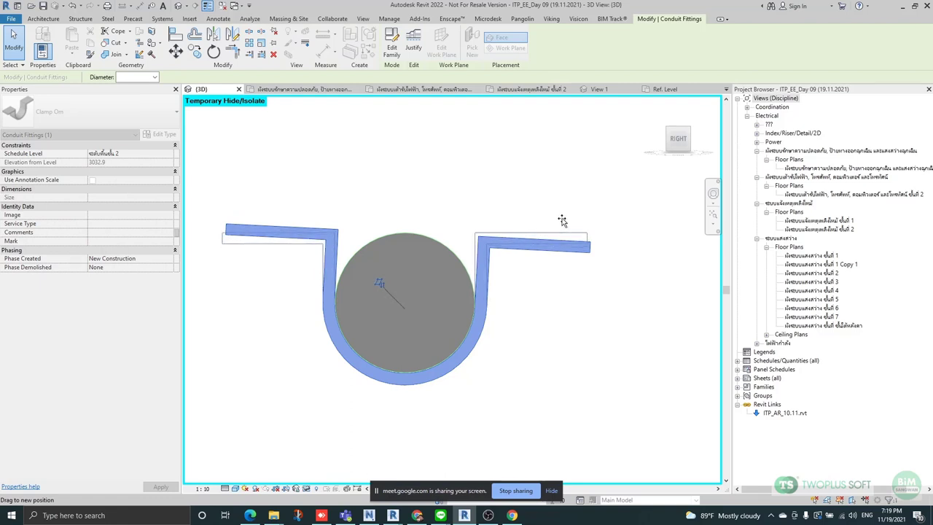
left_click(563, 196)
Reset the temporary isolation so all model elements show again, and view the magenta conduit end-on beneath the slab.
scroll(560, 211, "down", 3)
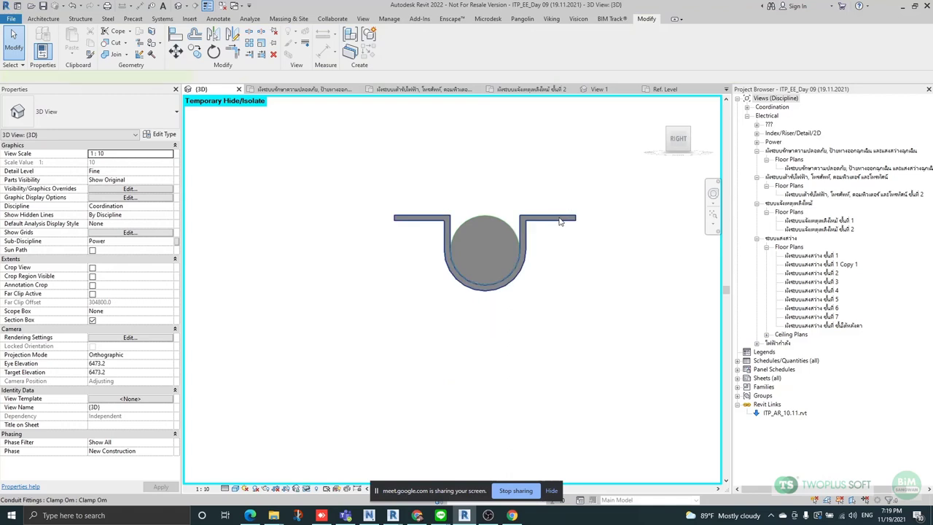
left_click(560, 222)
middle_click_drag(560, 221, 605, 346, "shift")
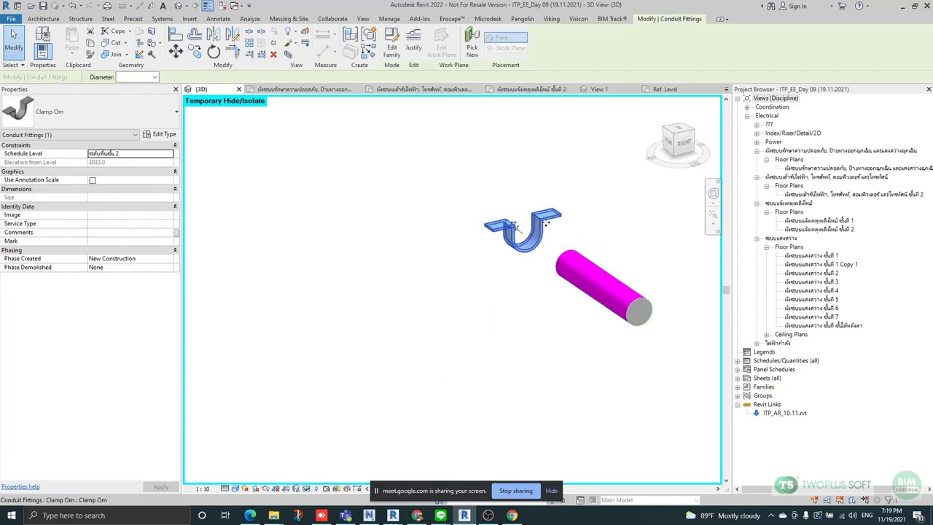
scroll(514, 226, "down", 2)
left_click(514, 176)
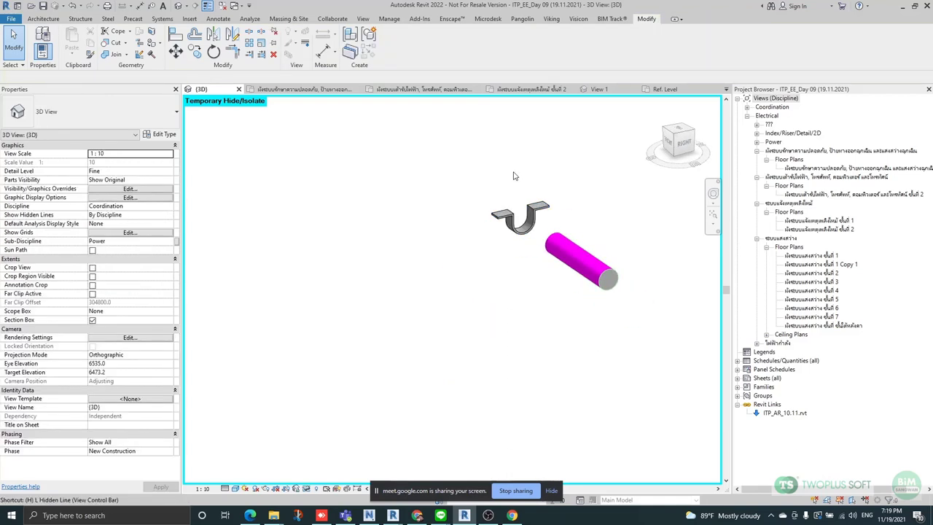
key("h")
key("r")
middle_click_drag(512, 169, 579, 200, "shift")
scroll(535, 189, "up", 2)
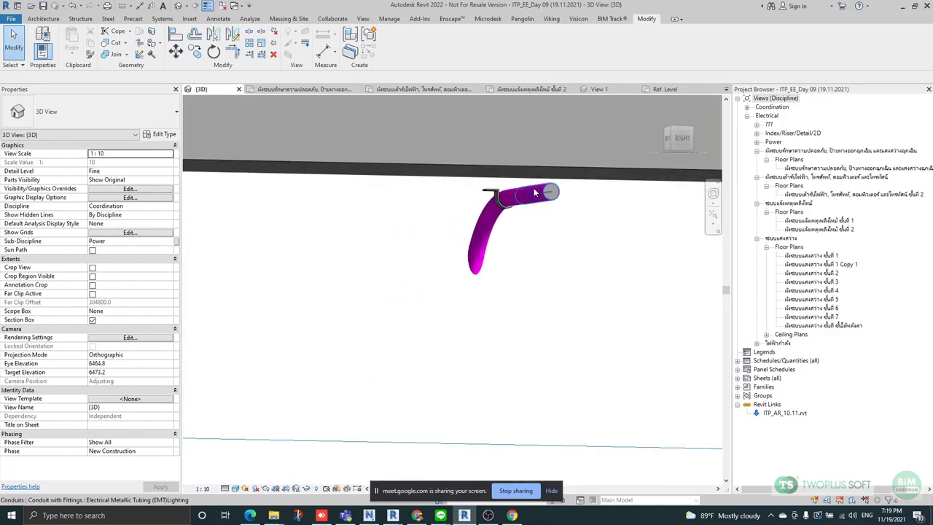
left_click(536, 192)
left_click(687, 136)
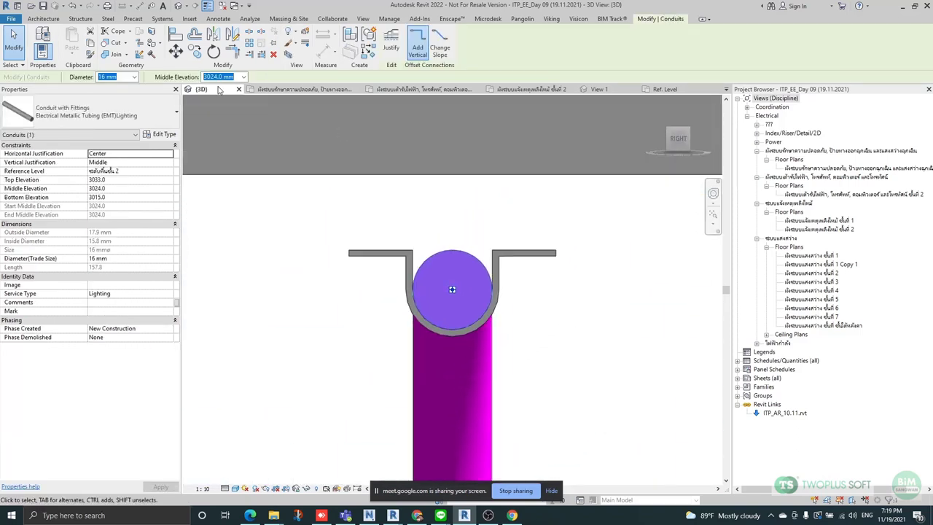
left_click(401, 263)
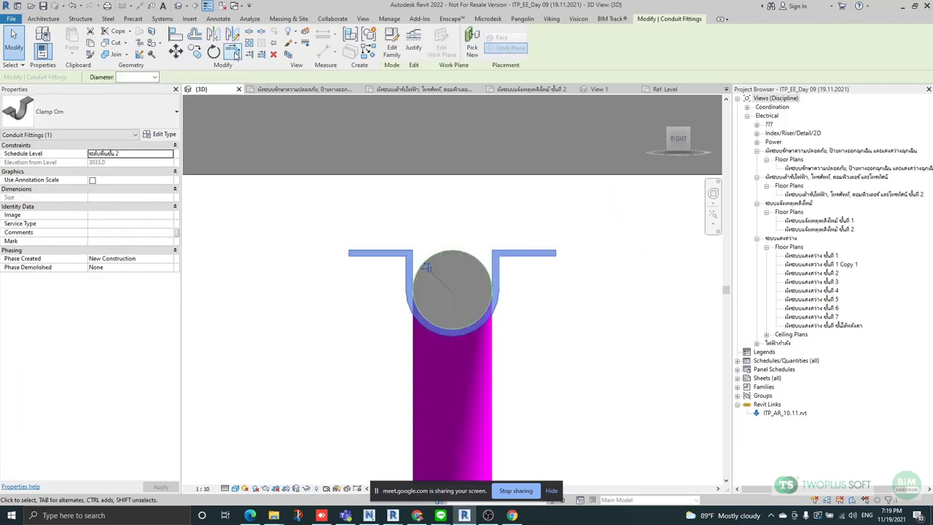
key("m")
key("v")
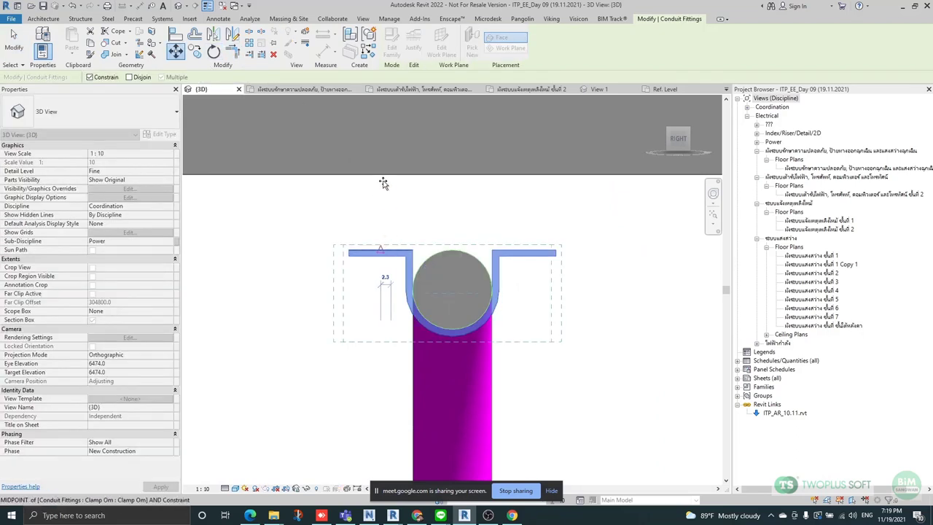
key("Escape")
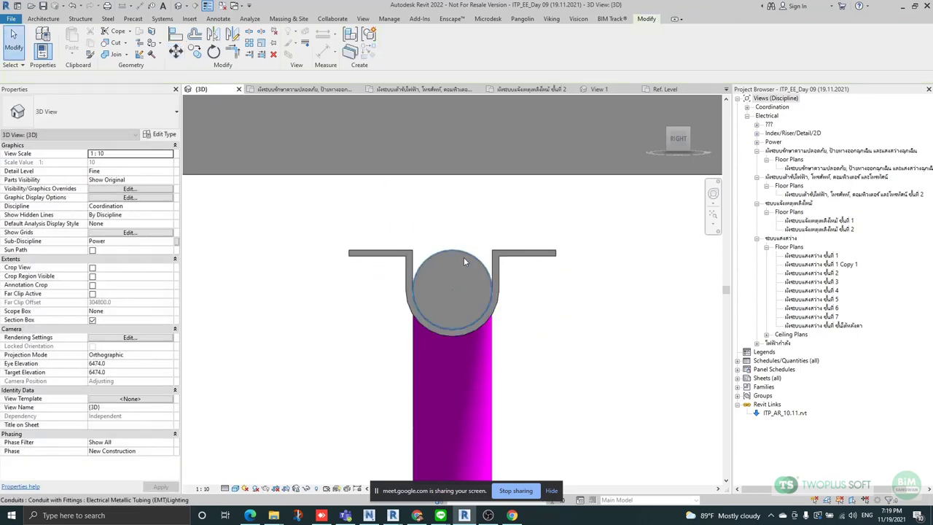
Move the magenta conduit up until its upper edge meets the underside of the linked slab.
left_click(464, 258)
left_click(175, 51)
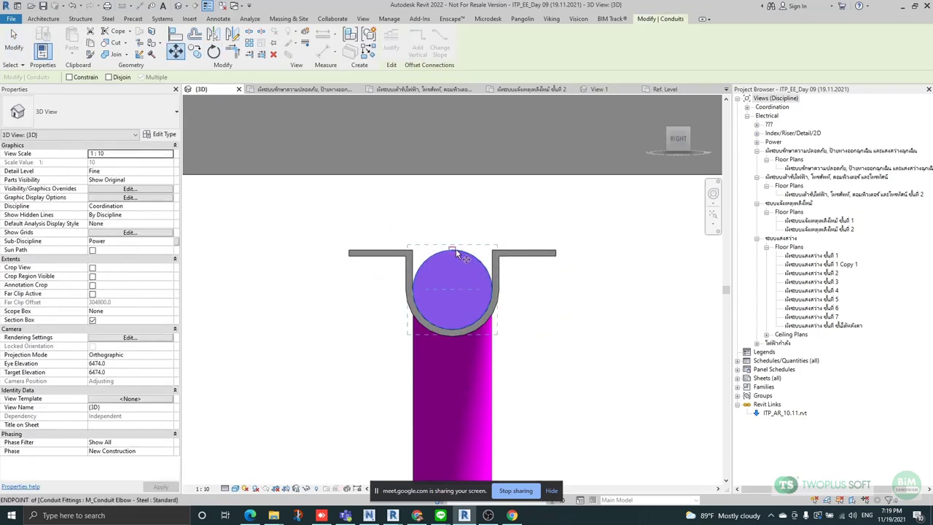
left_click(453, 180)
key("Escape")
scroll(453, 186, "down", 2)
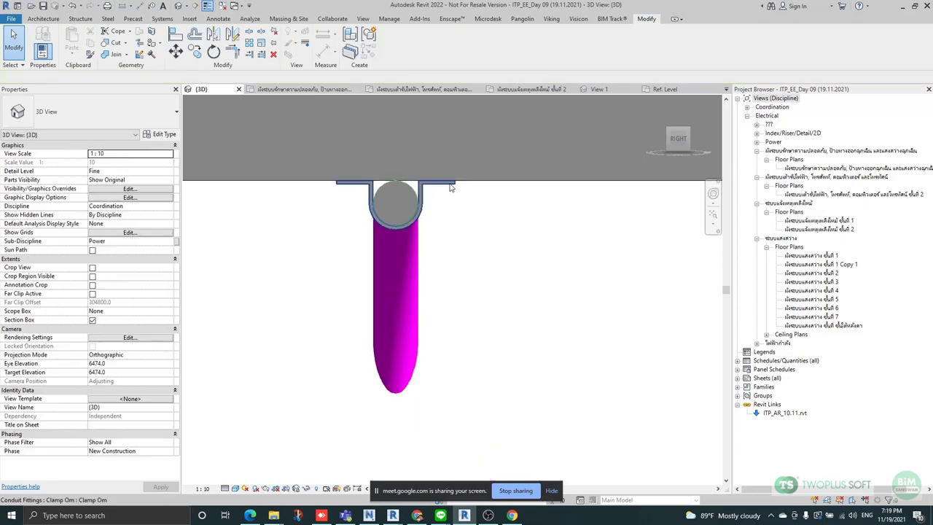
Examine from several angles how the clamp sits on the conduit and against the slab's underside.
left_click(453, 186)
middle_click_drag(471, 277, 700, 226, "shift")
scroll(510, 223, "down", 2)
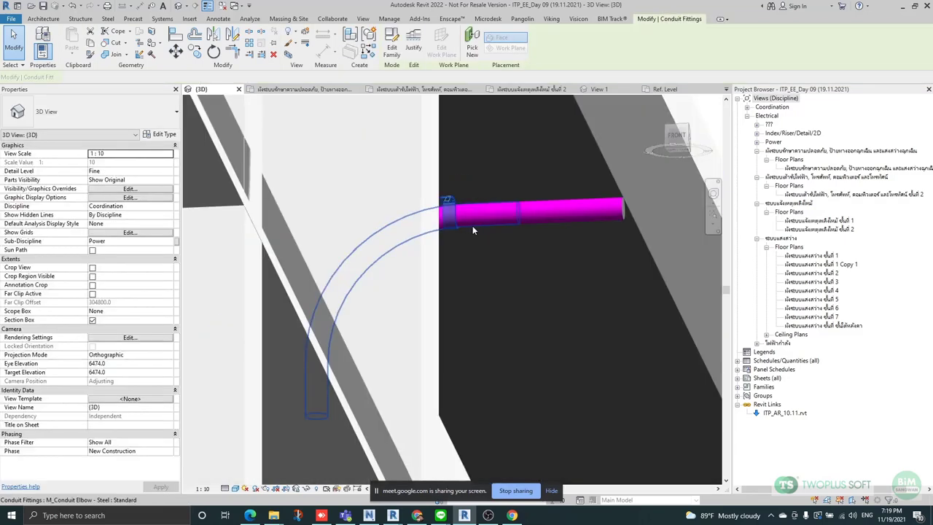
scroll(469, 226, "down", 1)
middle_click_drag(469, 226, 559, 285, "shift")
scroll(460, 222, "up", 5)
scroll(408, 231, "down", 4)
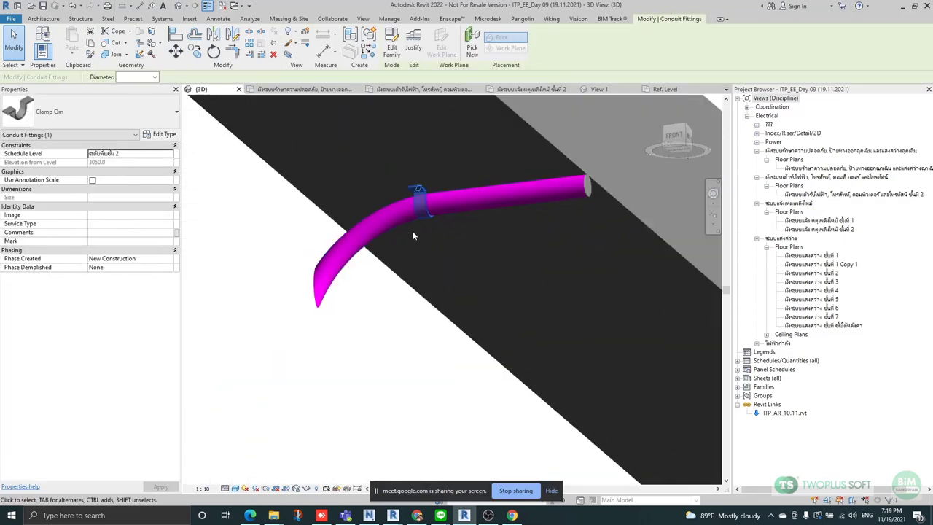
scroll(408, 234, "up", 3)
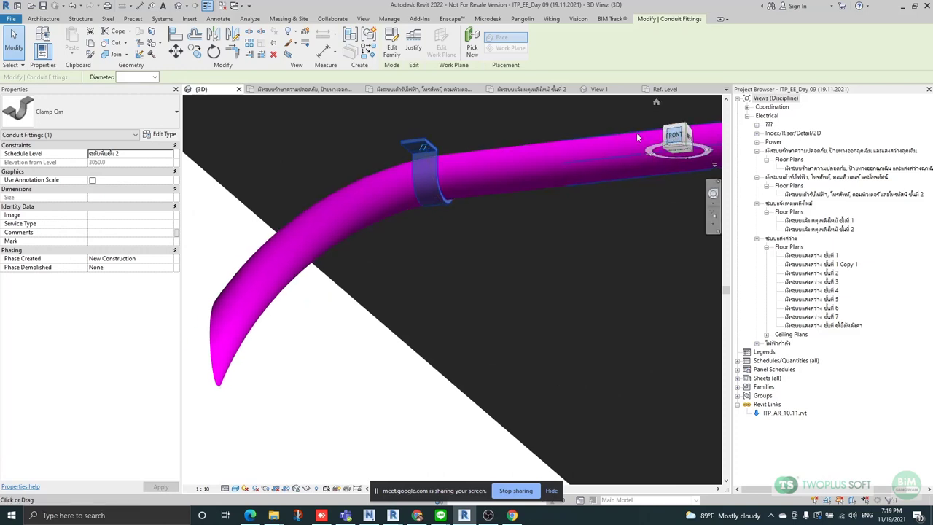
left_click(671, 136)
left_click(176, 51)
scroll(481, 234, "up", 2)
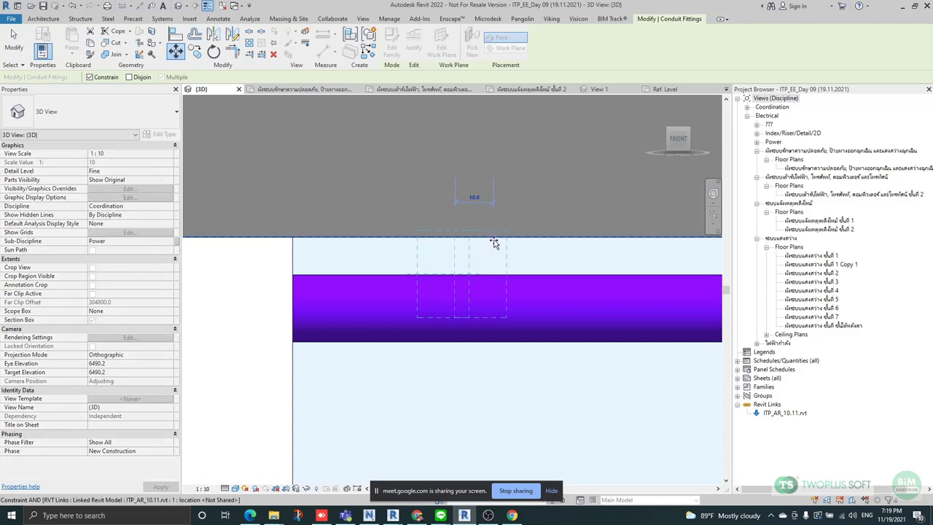
key("Escape")
middle_click_drag(454, 246, 454, 265, "shift")
scroll(408, 226, "down", 2)
key("Escape")
Place another Clamp Om on the face of the neighbouring straight magenta conduit, close to its cut end.
scroll(412, 227, "up", 3)
middle_click_drag(496, 298, 519, 305, "shift")
scroll(386, 198, "up", 3)
scroll(461, 257, "up", 1)
left_click(479, 245)
scroll(482, 240, "down", 2)
scroll(575, 200, "down", 2)
middle_click_drag(561, 208, 373, 175, "shift")
scroll(624, 153, "down", 1)
scroll(623, 153, "up", 1)
key("c")
key("s")
scroll(573, 162, "up", 3)
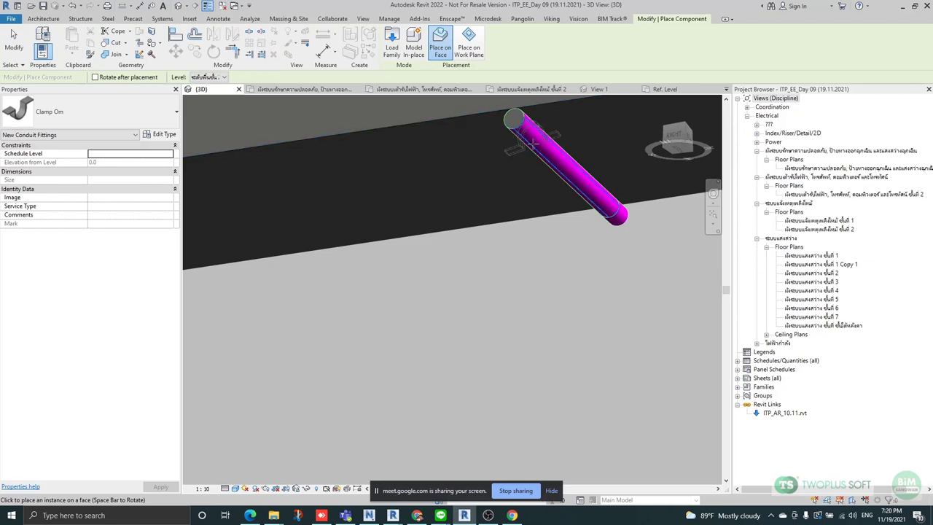
scroll(533, 143, "up", 3)
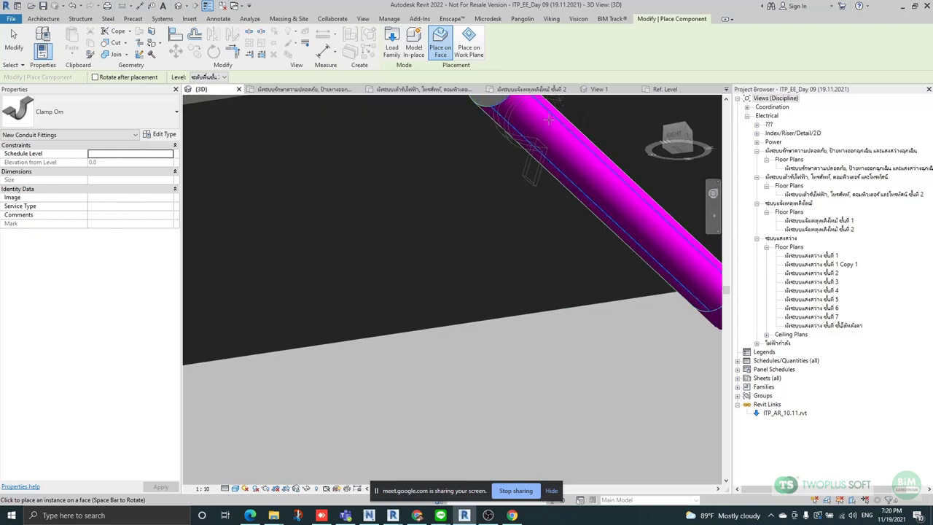
scroll(549, 118, "down", 3)
key("Escape")
key("Escape")
View the newly placed clamp and its conduit end-on to examine how the clamp is turned relative to the slab.
scroll(608, 201, "down", 2)
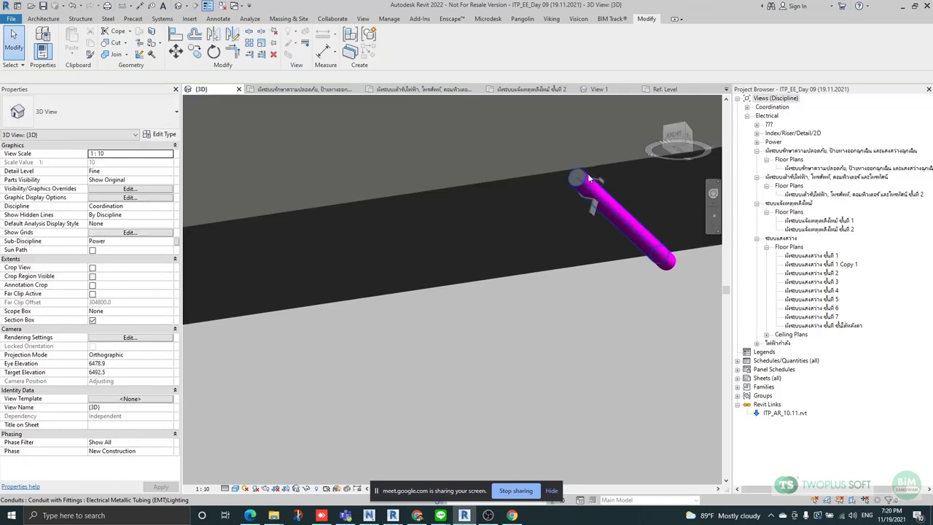
middle_click_drag(596, 248, 614, 244)
scroll(617, 229, "up", 1)
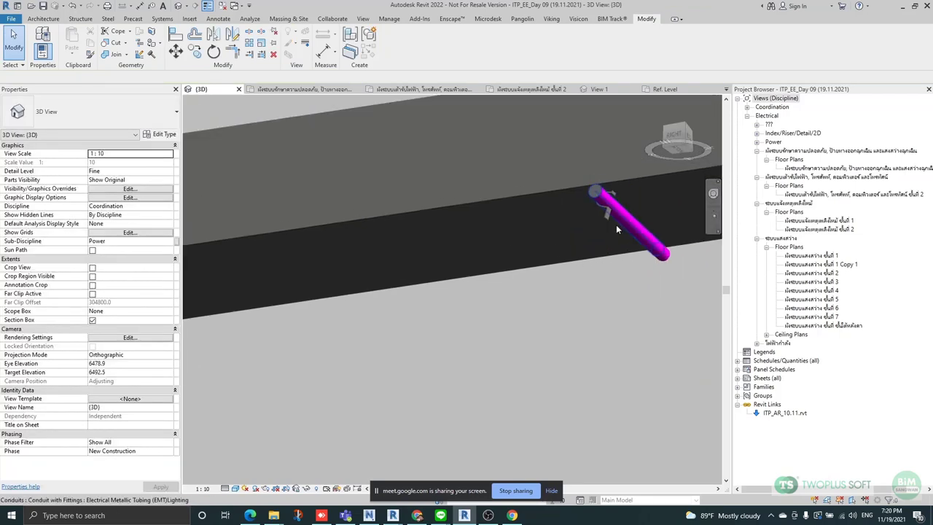
scroll(595, 231, "down", 2)
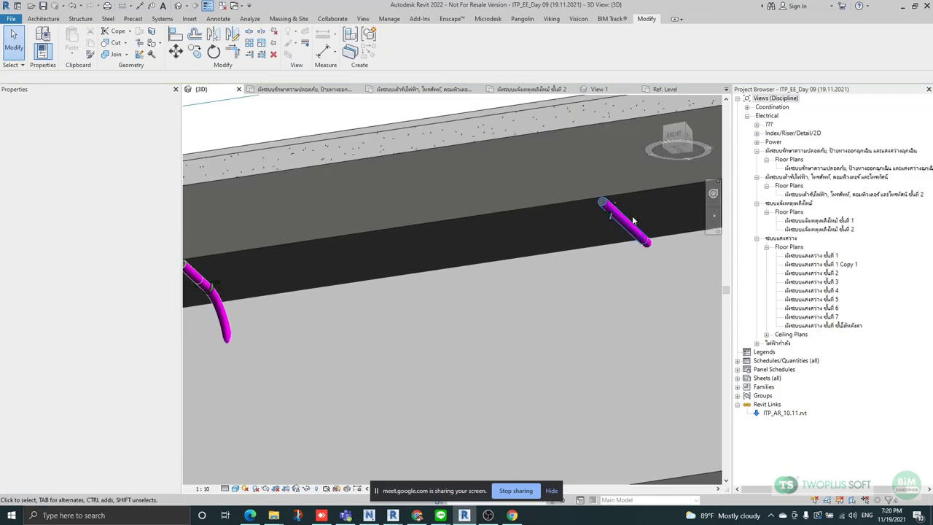
left_click(610, 219)
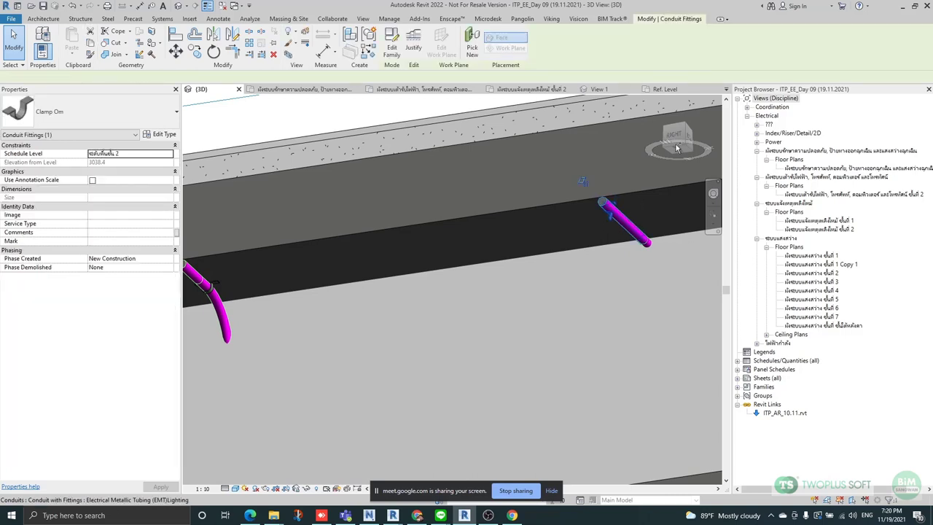
left_click(627, 223, "ctrl")
left_click(674, 135)
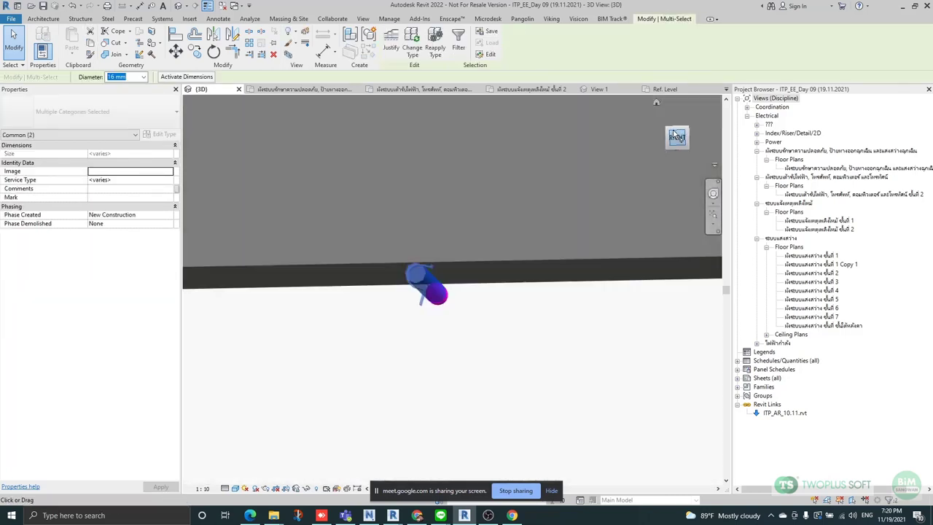
left_click(537, 334)
scroll(451, 337, "up", 2)
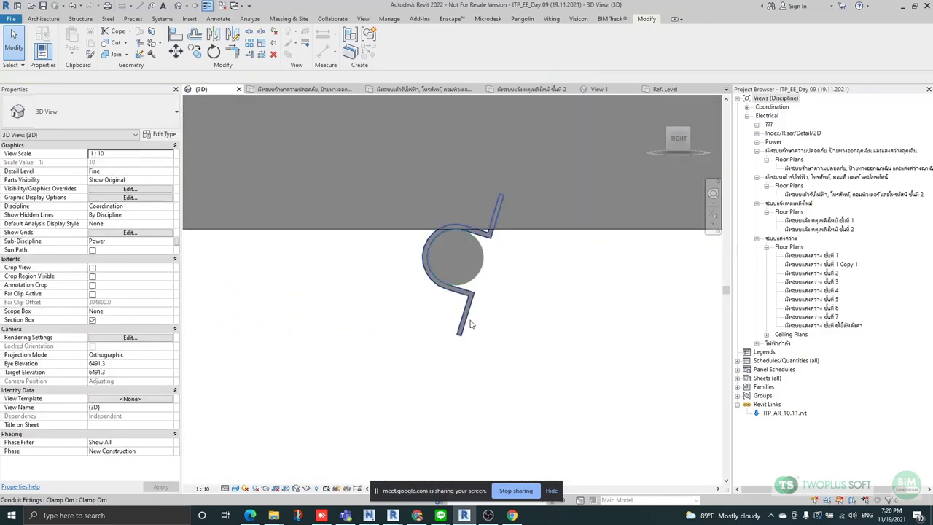
key("a")
key("l")
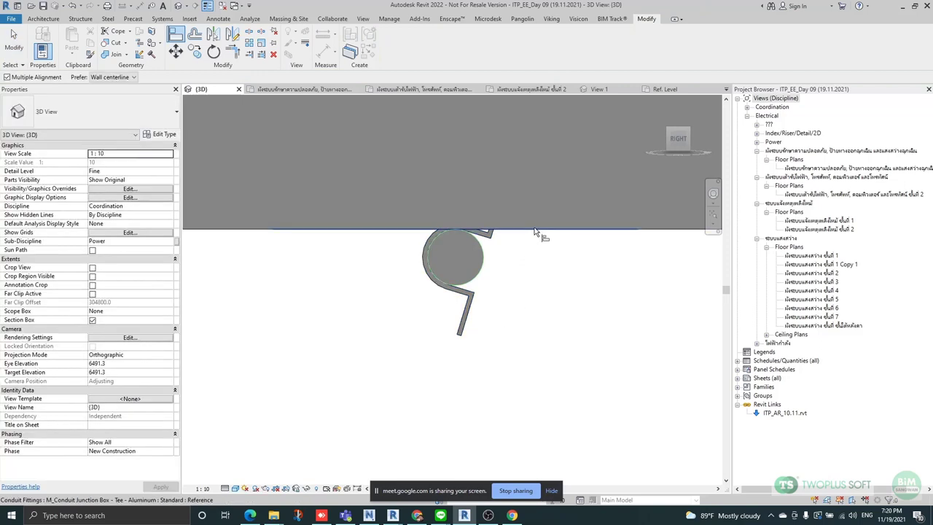
key("Escape")
Turn the new clamp around its conduit until the U opens upward and both flanges lie flat against the slab.
left_click(473, 312)
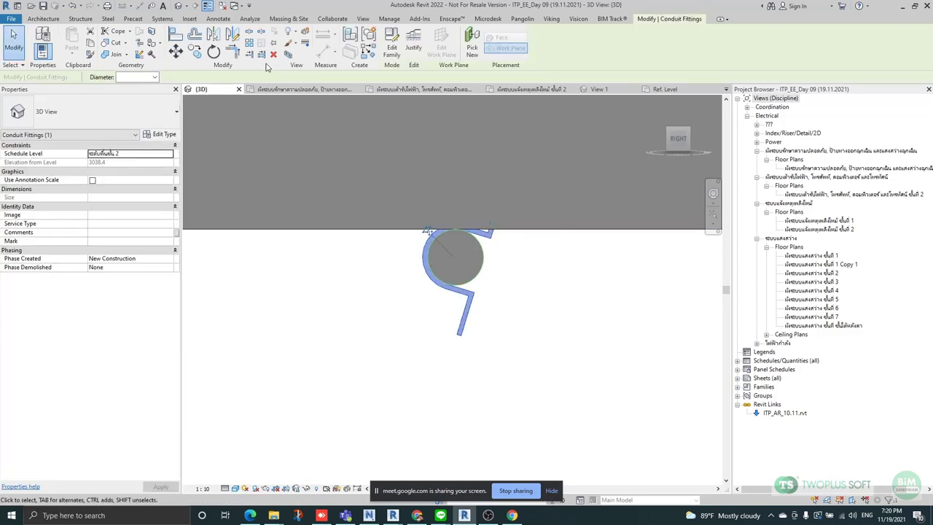
left_click_drag(467, 310, 535, 290)
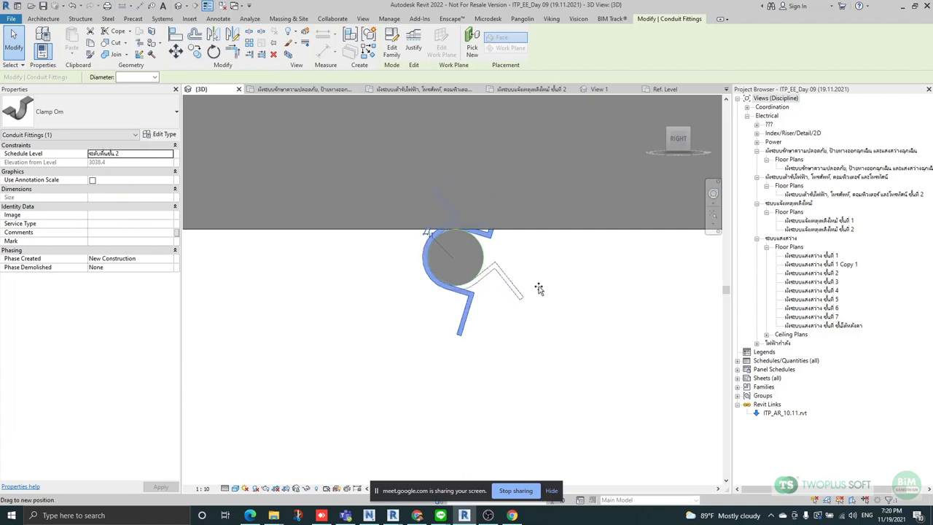
left_click_drag(556, 166, 594, 139)
left_click_drag(537, 258, 535, 211)
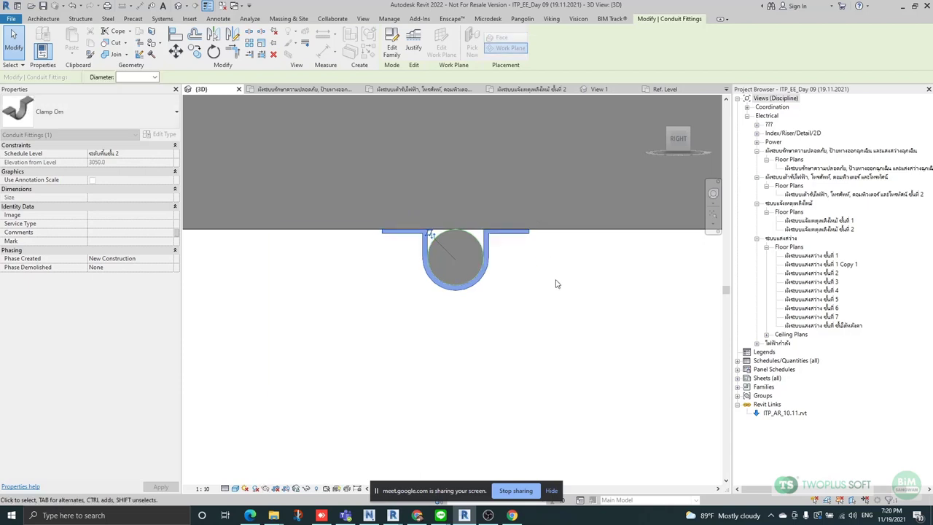
Copy the new clamp along the same magenta conduit to a second position farther from the cut end.
middle_click_drag(663, 260, 463, 212, "shift")
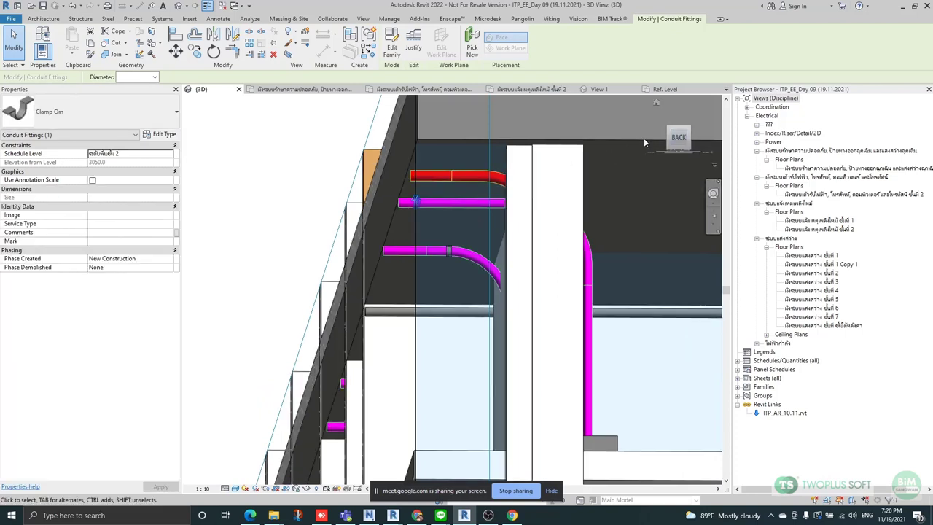
left_click(683, 151)
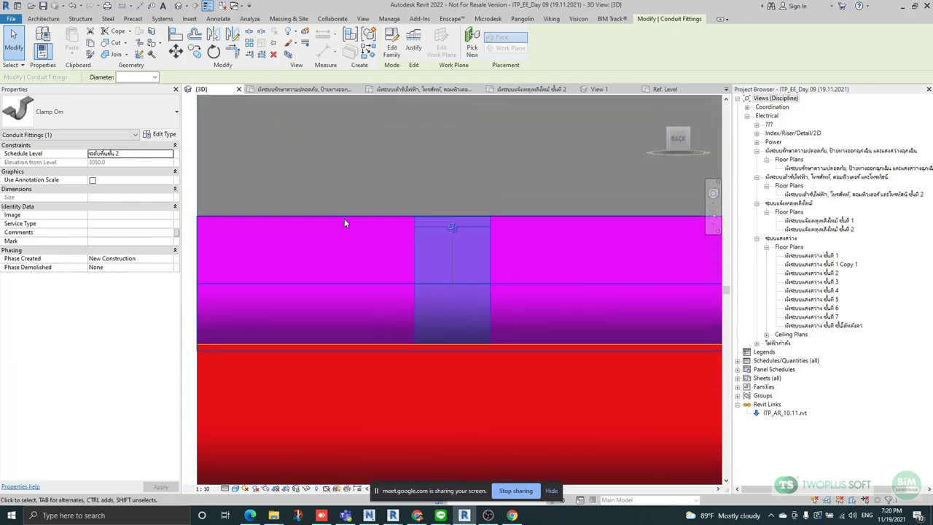
left_click(195, 49)
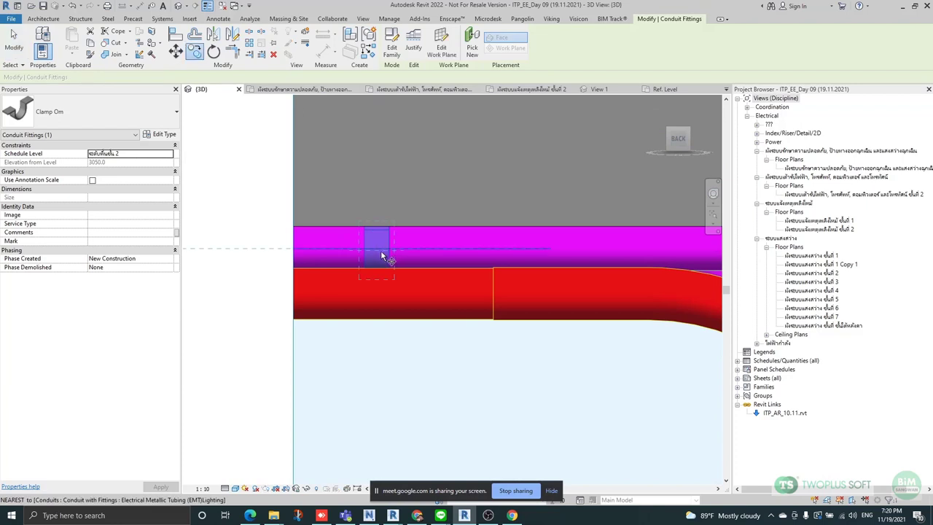
left_click(378, 249)
left_click(626, 251)
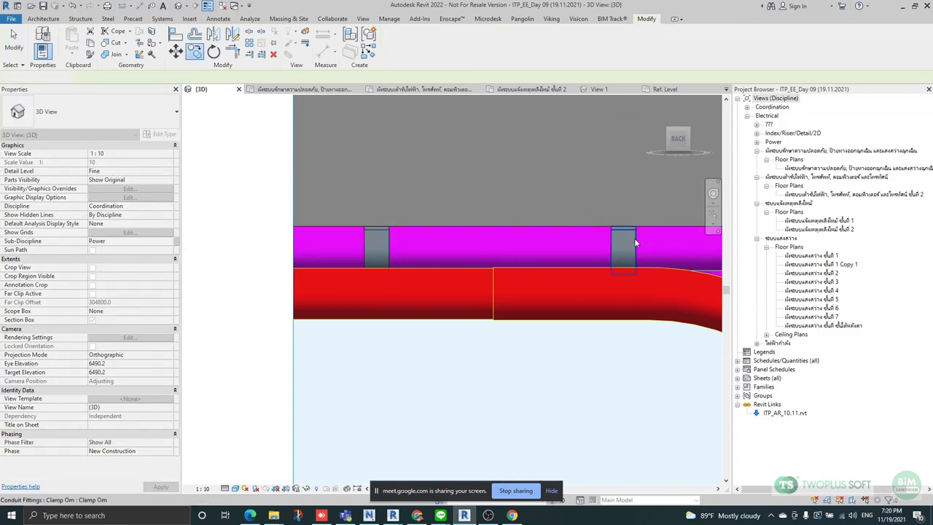
middle_click_drag(640, 259, 511, 247, "shift")
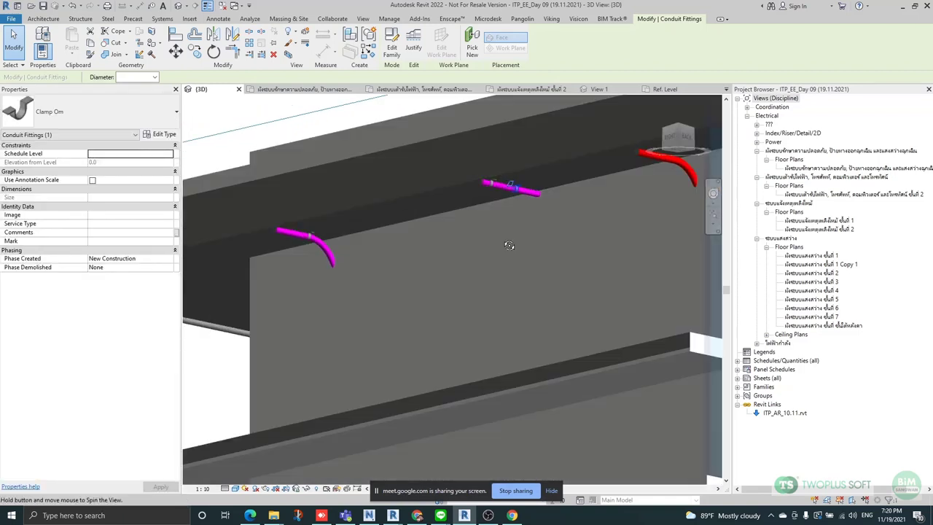
scroll(509, 177, "up", 5)
left_click(525, 187)
scroll(581, 235, "up", 2)
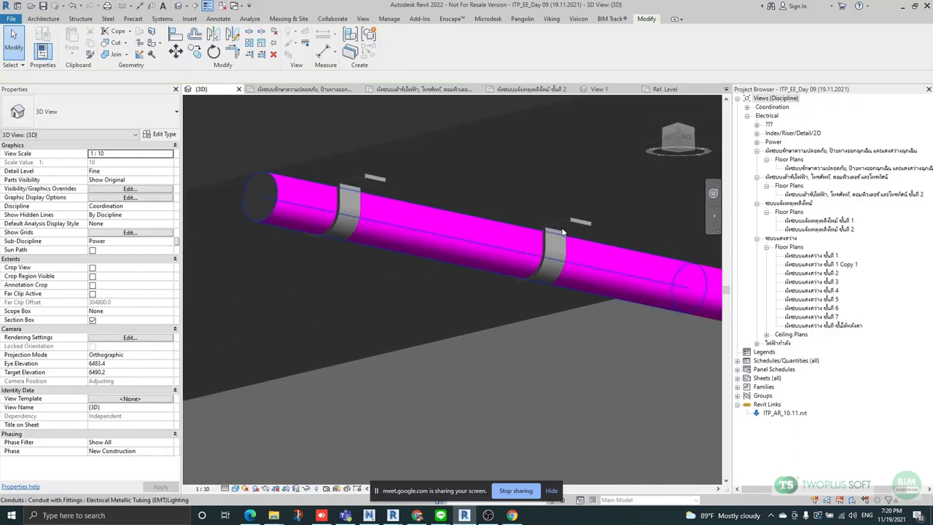
Compare the properties of the two clamps on the magenta conduit and copy the clamp nearest the cut end farther along it again.
scroll(581, 239, "down", 3)
left_click(543, 237)
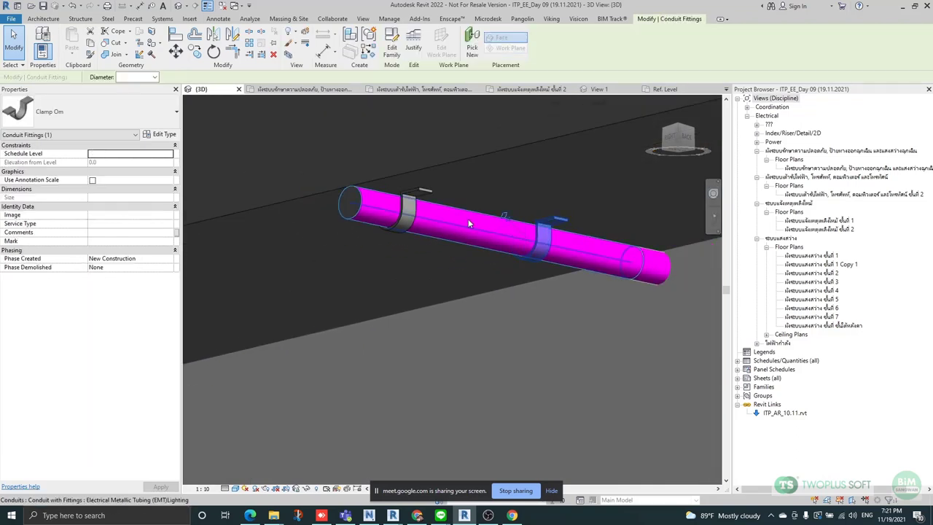
left_click(431, 203)
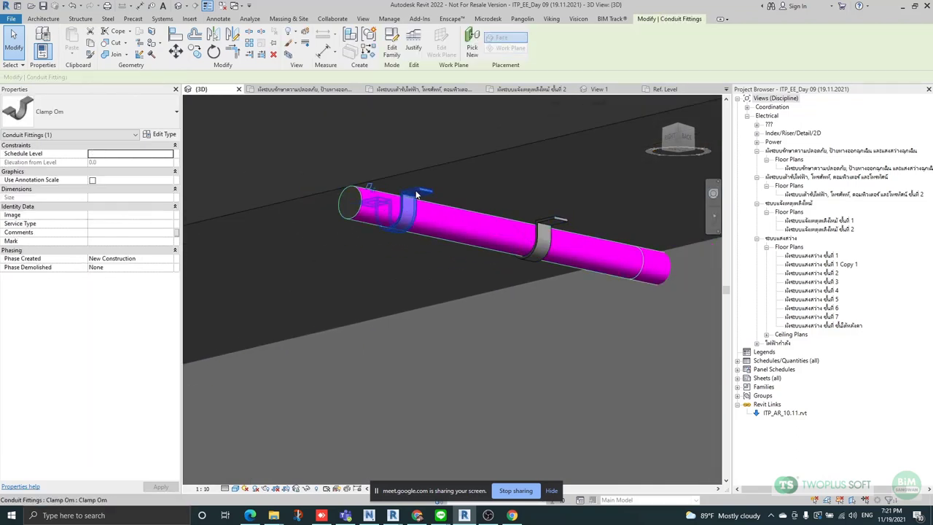
left_click(554, 220)
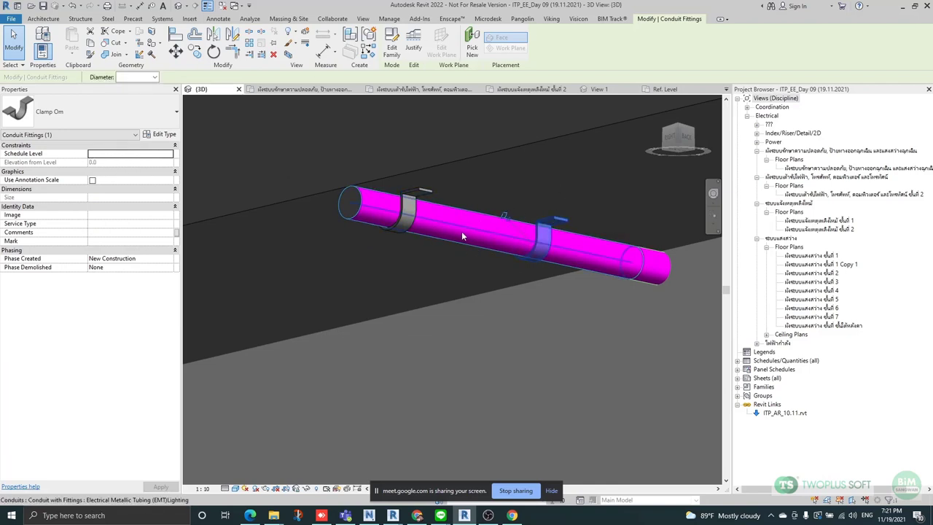
left_click(404, 215)
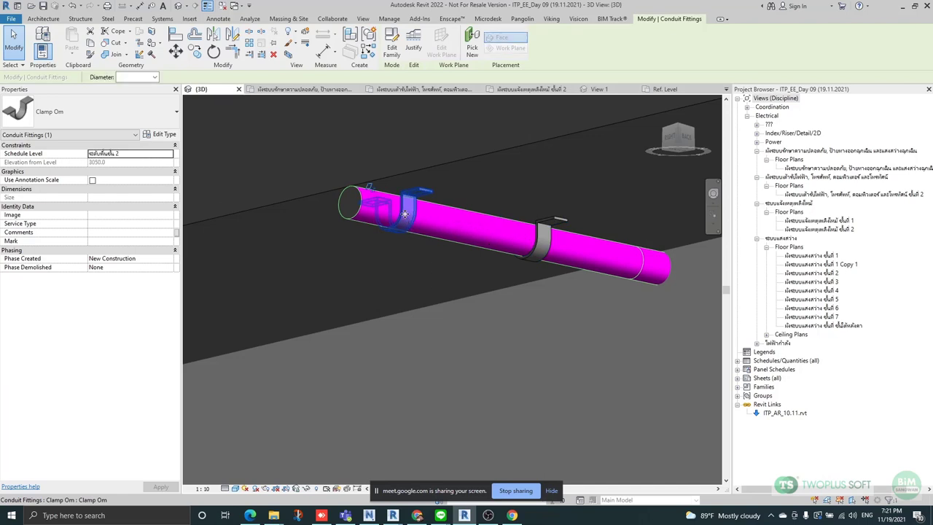
left_click_drag(418, 191, 579, 236)
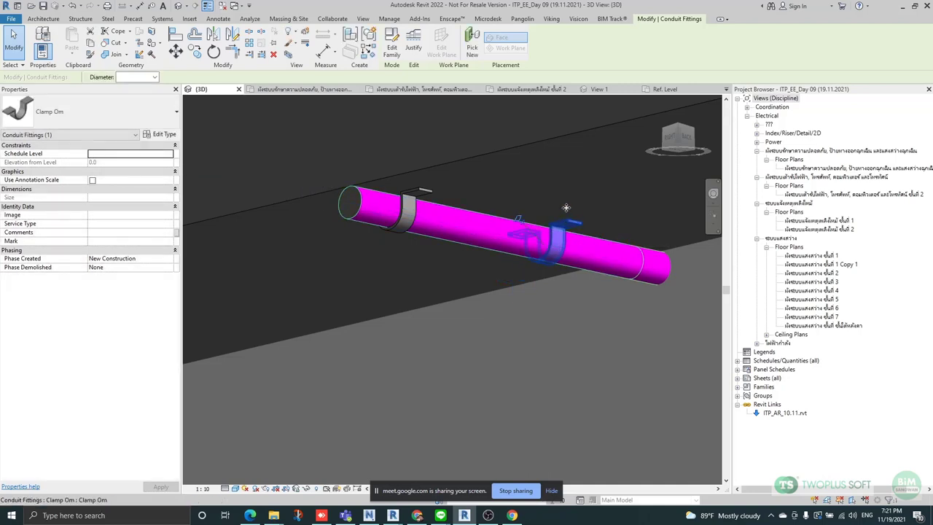
Try to rehost the farther clamp on the face of the magenta conduit with Pick New.
middle_click_drag(541, 266, 506, 125, "shift")
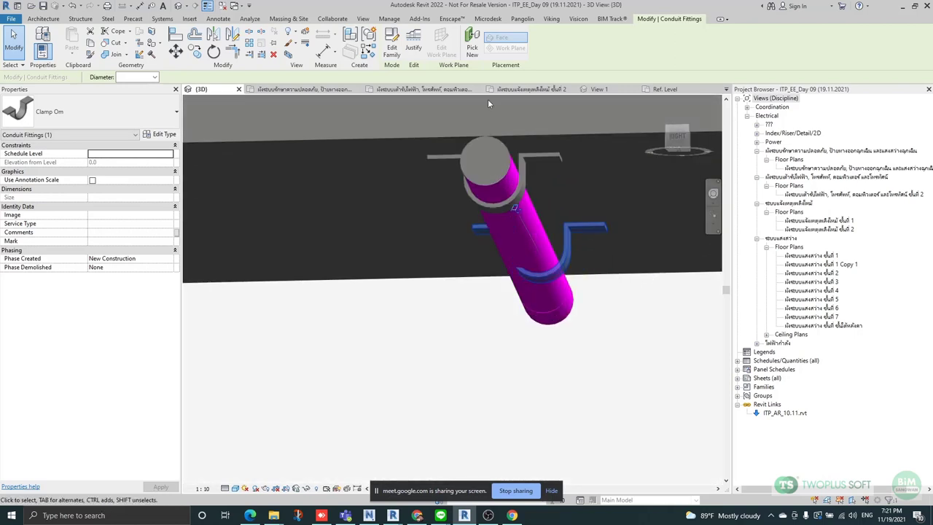
left_click(472, 44)
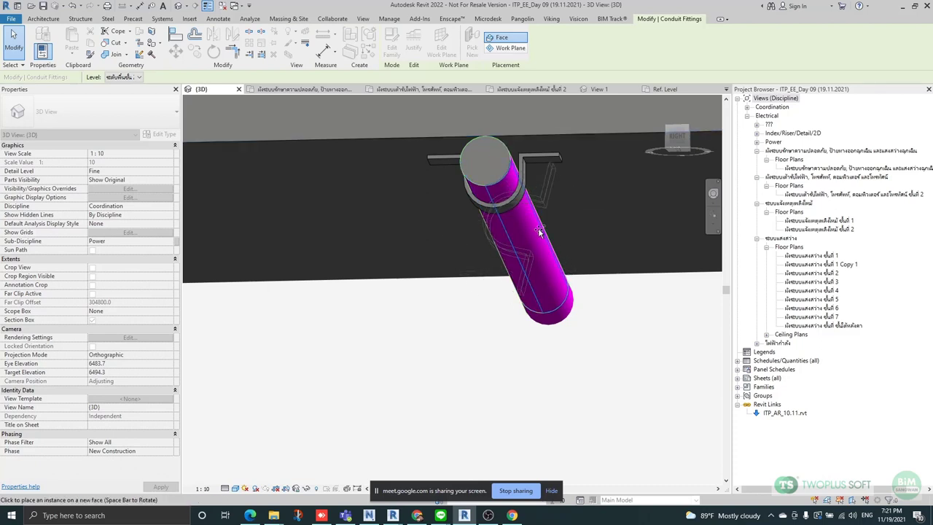
scroll(540, 232, "down", 2)
scroll(543, 241, "up", 6)
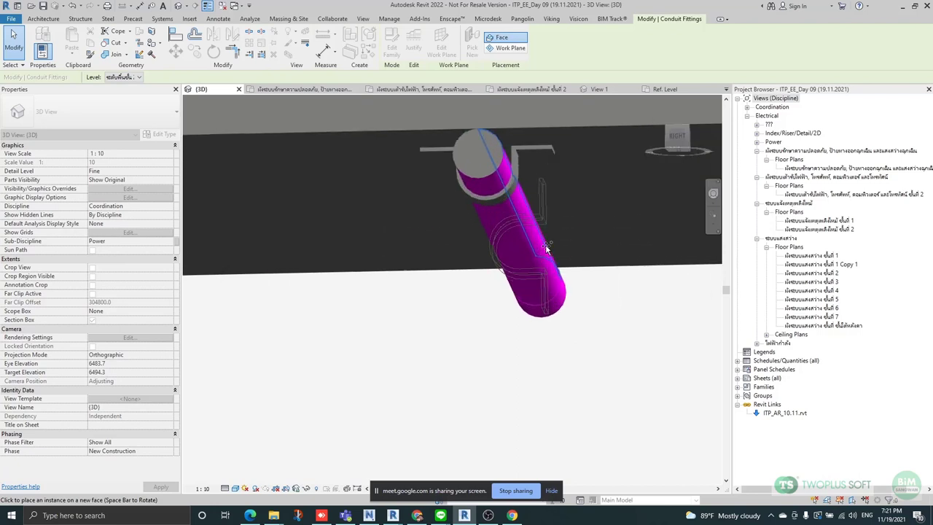
scroll(545, 250, "down", 3)
left_click(546, 250)
Remove the farther clamp so that only the one near the magenta conduit's cut end is left.
key("Escape")
scroll(544, 248, "up", 1)
scroll(460, 202, "down", 3)
middle_click_drag(460, 202, 499, 241, "shift")
left_click(499, 241)
Move the remaining clamp straight along the magenta conduit to a position farther from its cut end.
left_click(351, 219)
scroll(351, 218, "up", 2)
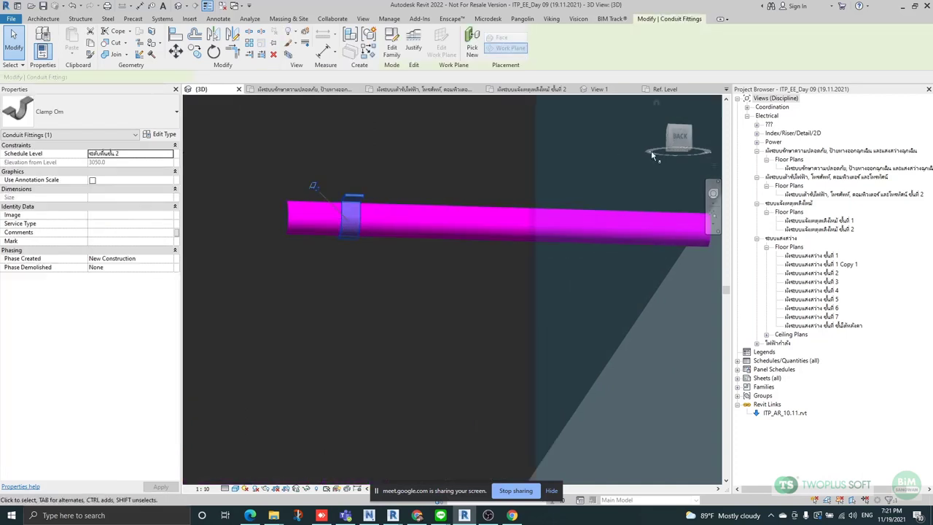
left_click(682, 140)
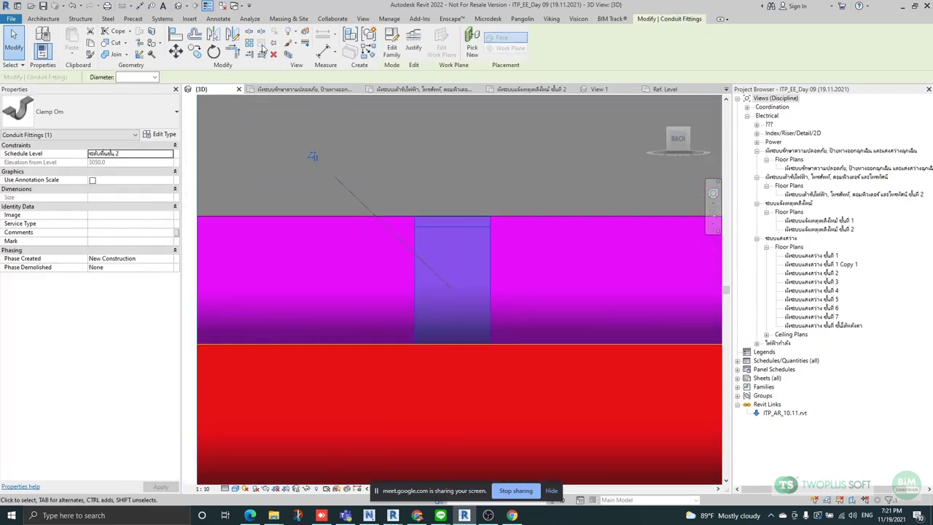
scroll(354, 206, "down", 2)
left_click(176, 51)
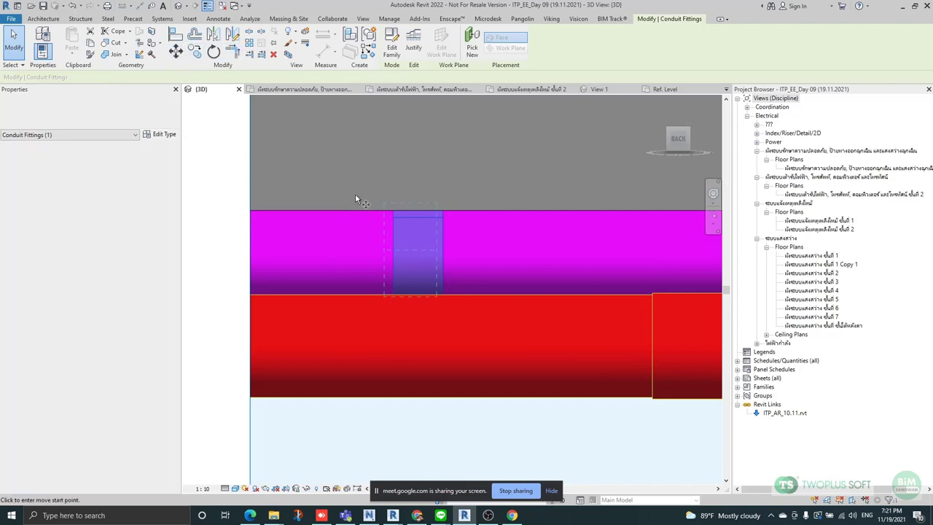
scroll(366, 187, "down", 2)
left_click(384, 206)
left_click(642, 204)
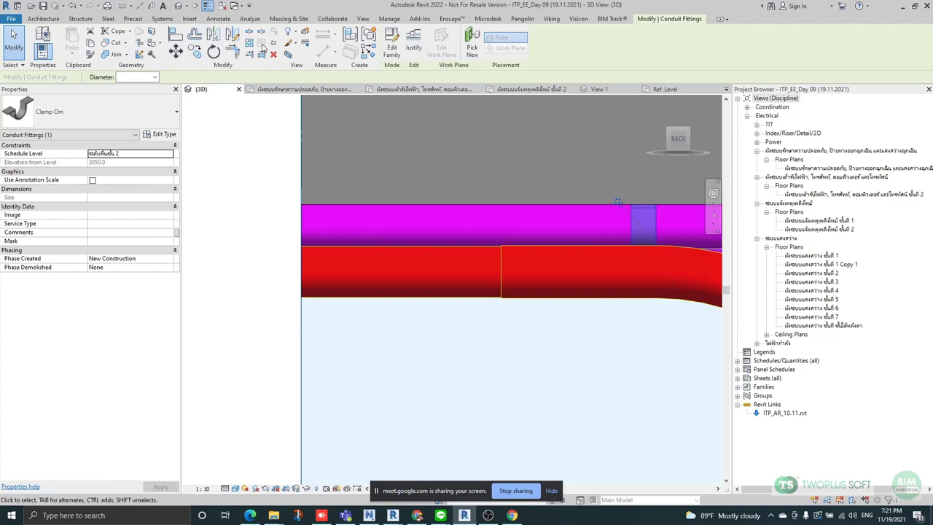
left_click(249, 42)
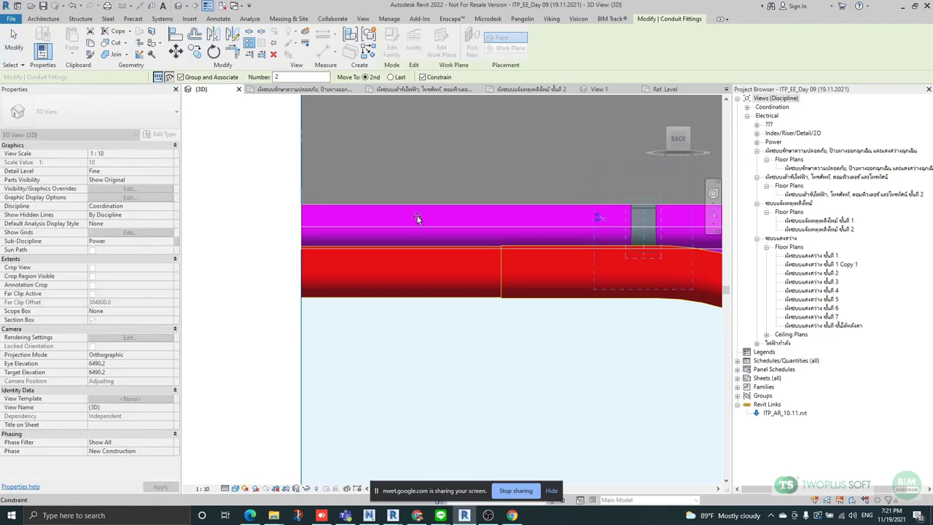
scroll(417, 216, "down", 6)
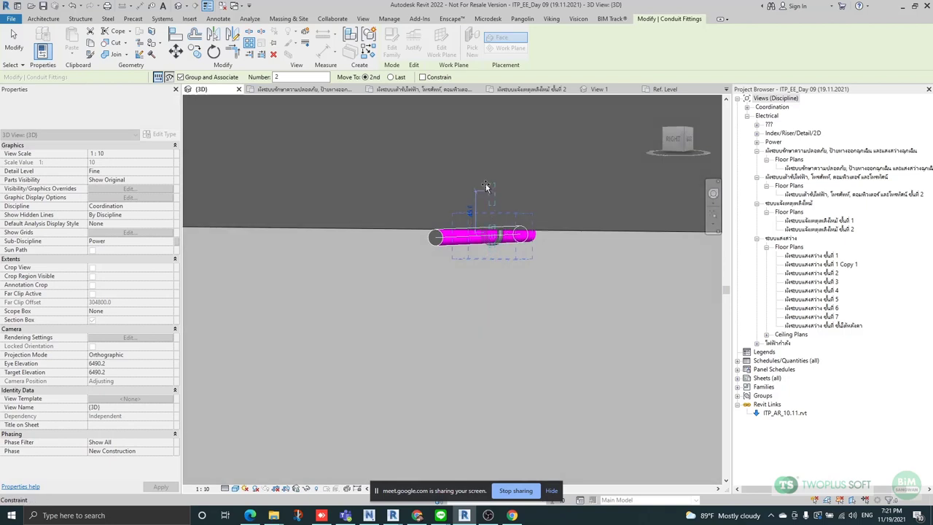
middle_click_drag(486, 186, 545, 444, "shift")
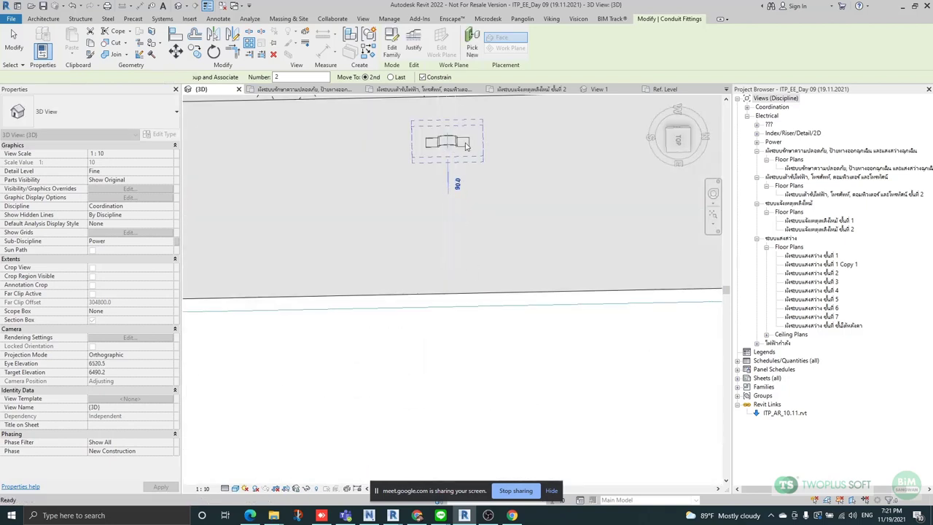
key("Escape")
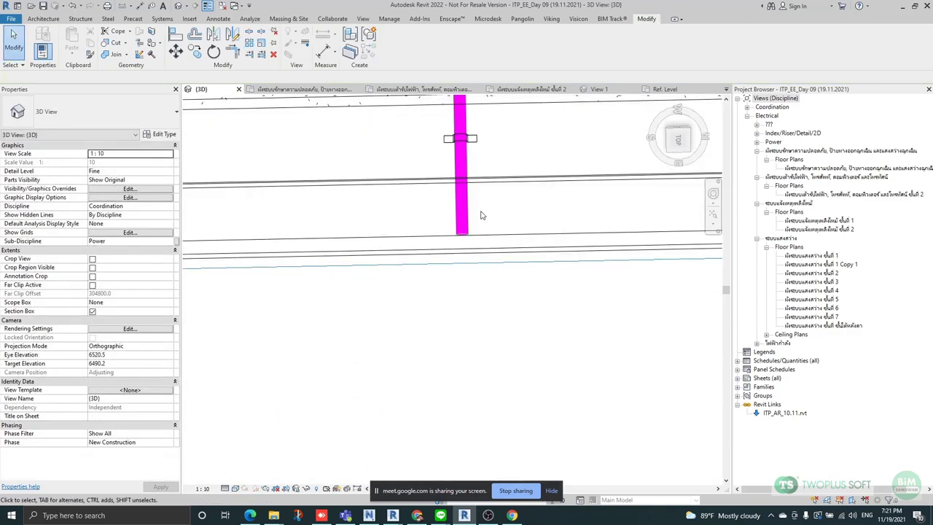
Lay out a linear array of the clamp along the magenta conduit toward its cut end, starting from a point beside the clamp.
left_click(472, 139)
middle_click_drag(519, 162, 503, 177, "shift")
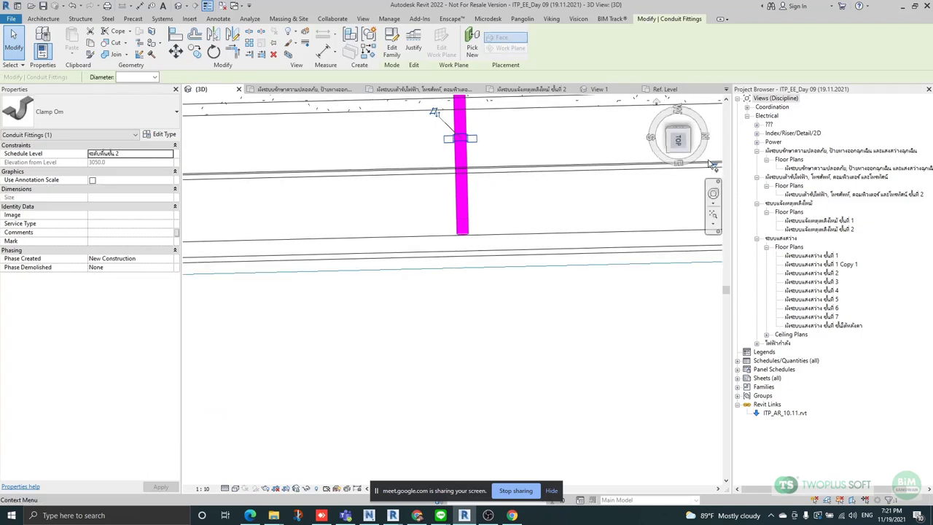
left_click(678, 140)
key("m")
key("v")
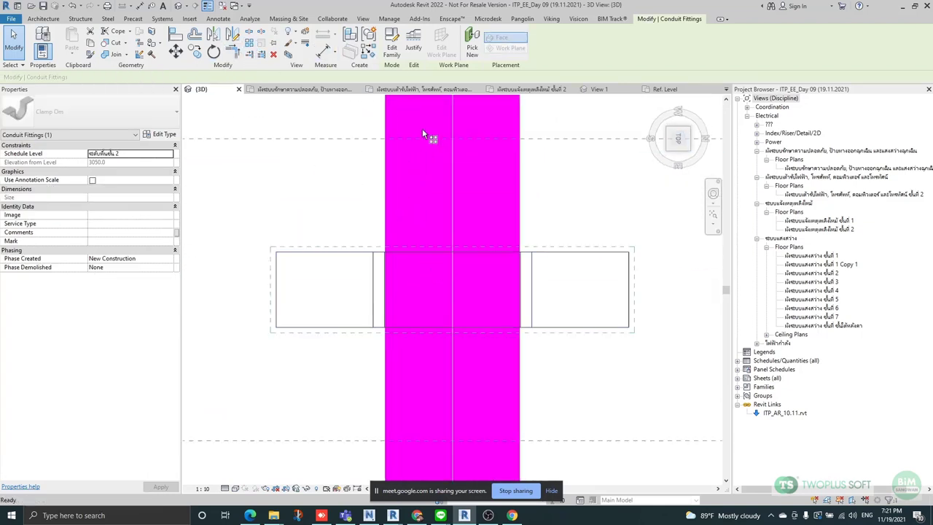
left_click(500, 211)
scroll(511, 343, "down", 3)
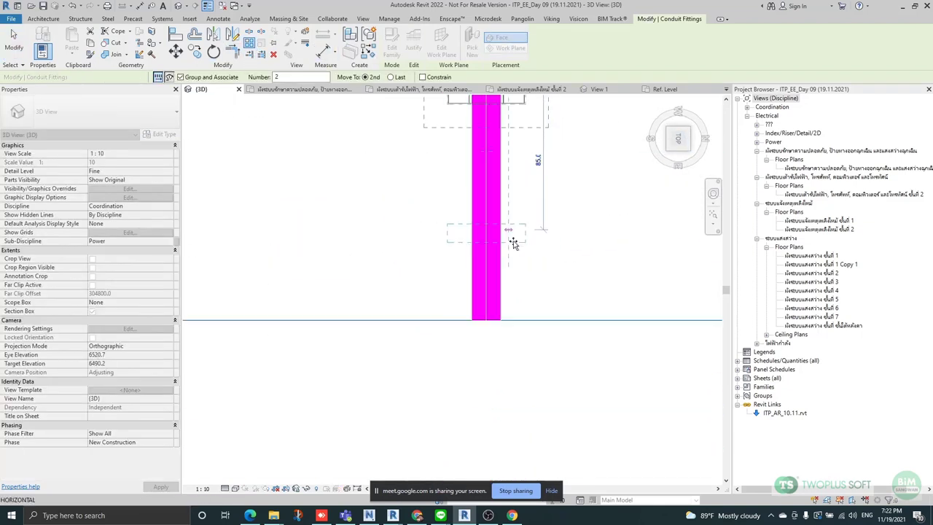
scroll(514, 321, "down", 2)
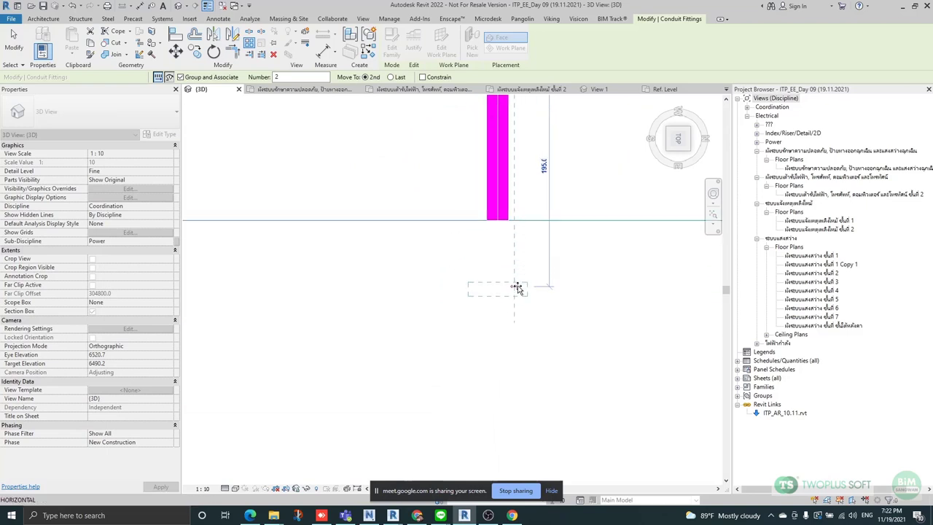